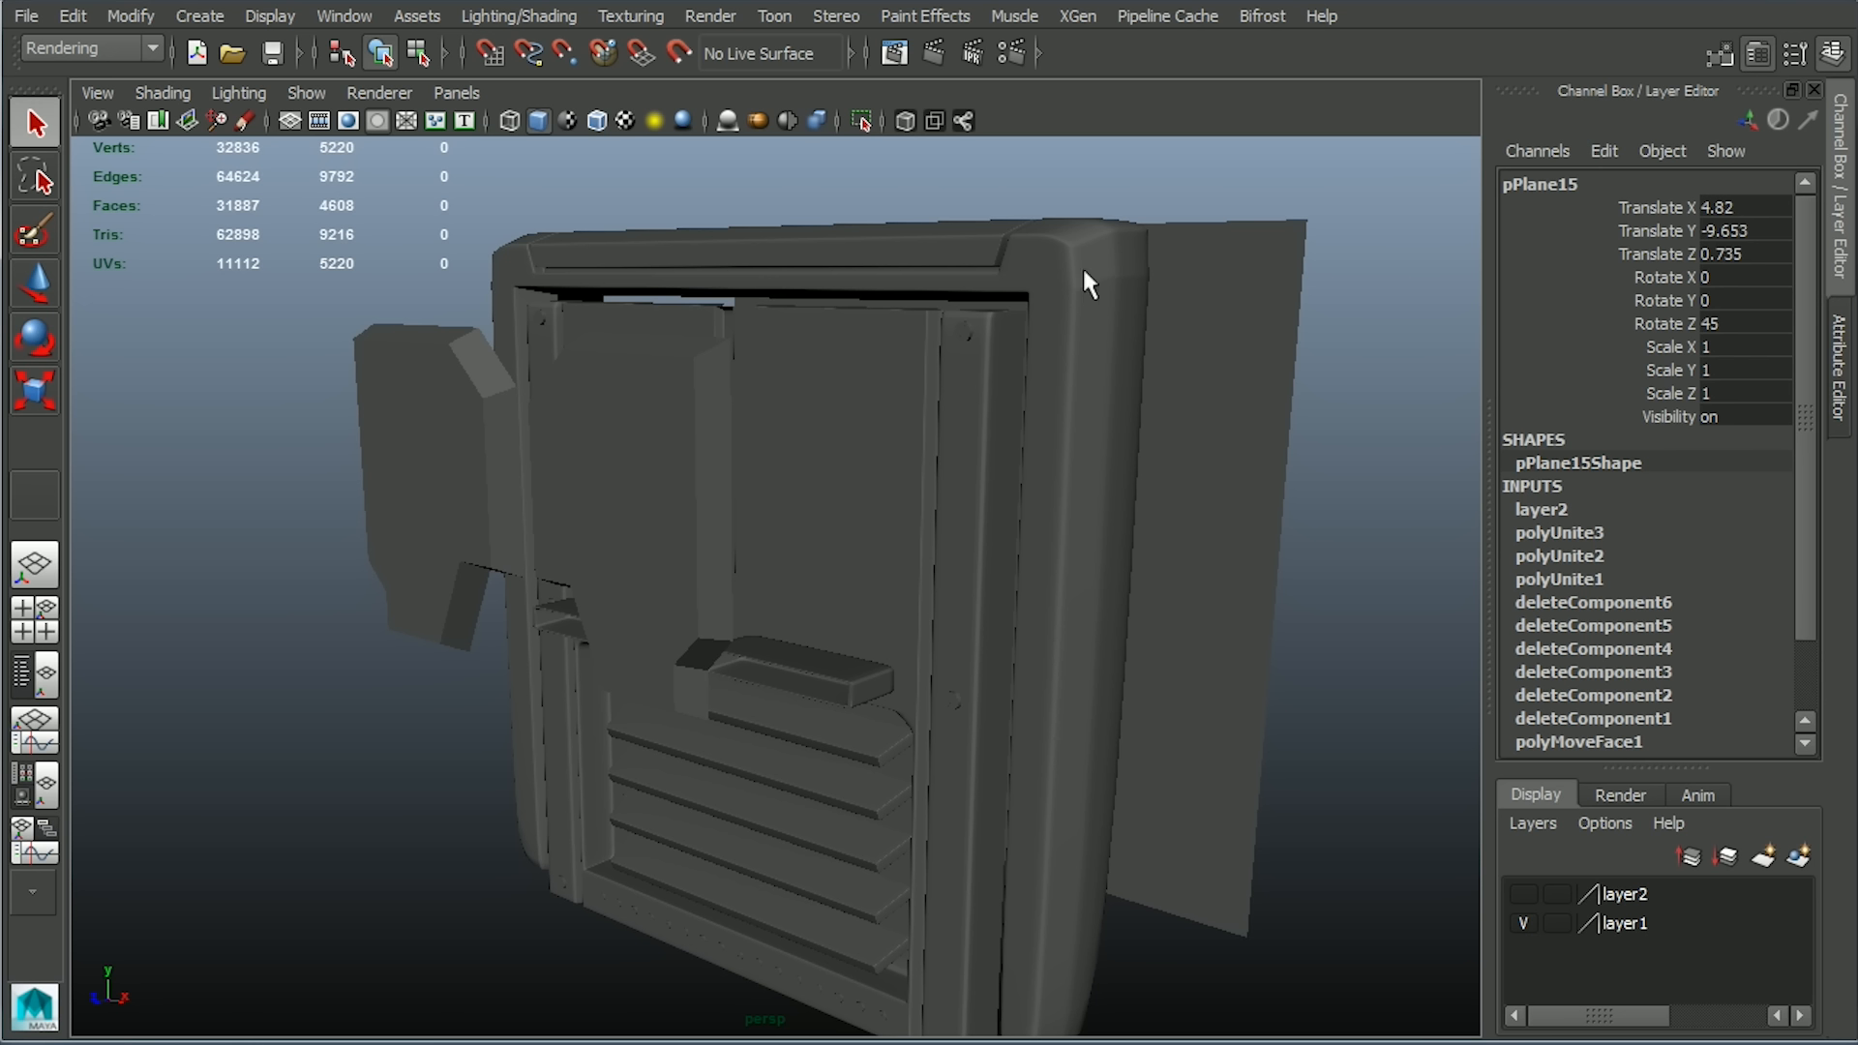
left_click_drag(1245, 174, 1384, 336)
left_click_drag(1327, 800, 1288, 832, "alt")
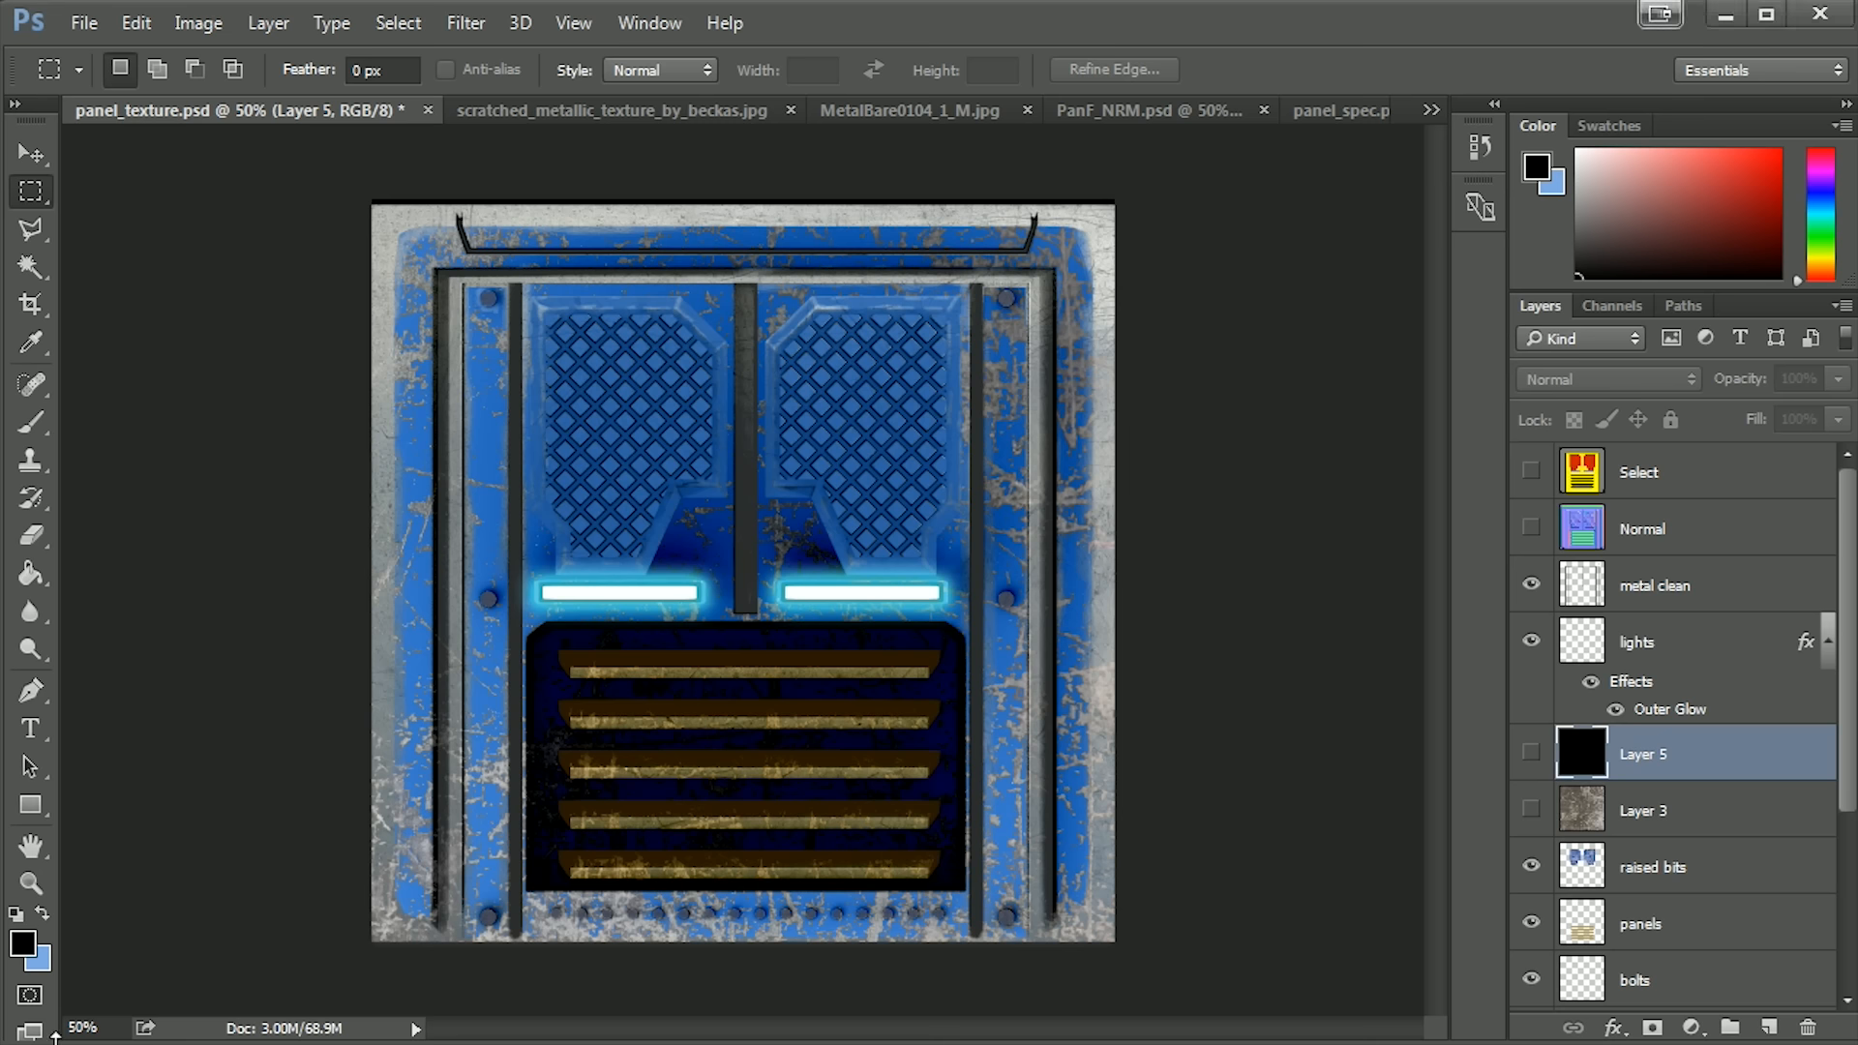
Preview the Normal layer in Photoshop's panel_texture.psd, hide it again and look through the layer stack.
left_click(1530, 530)
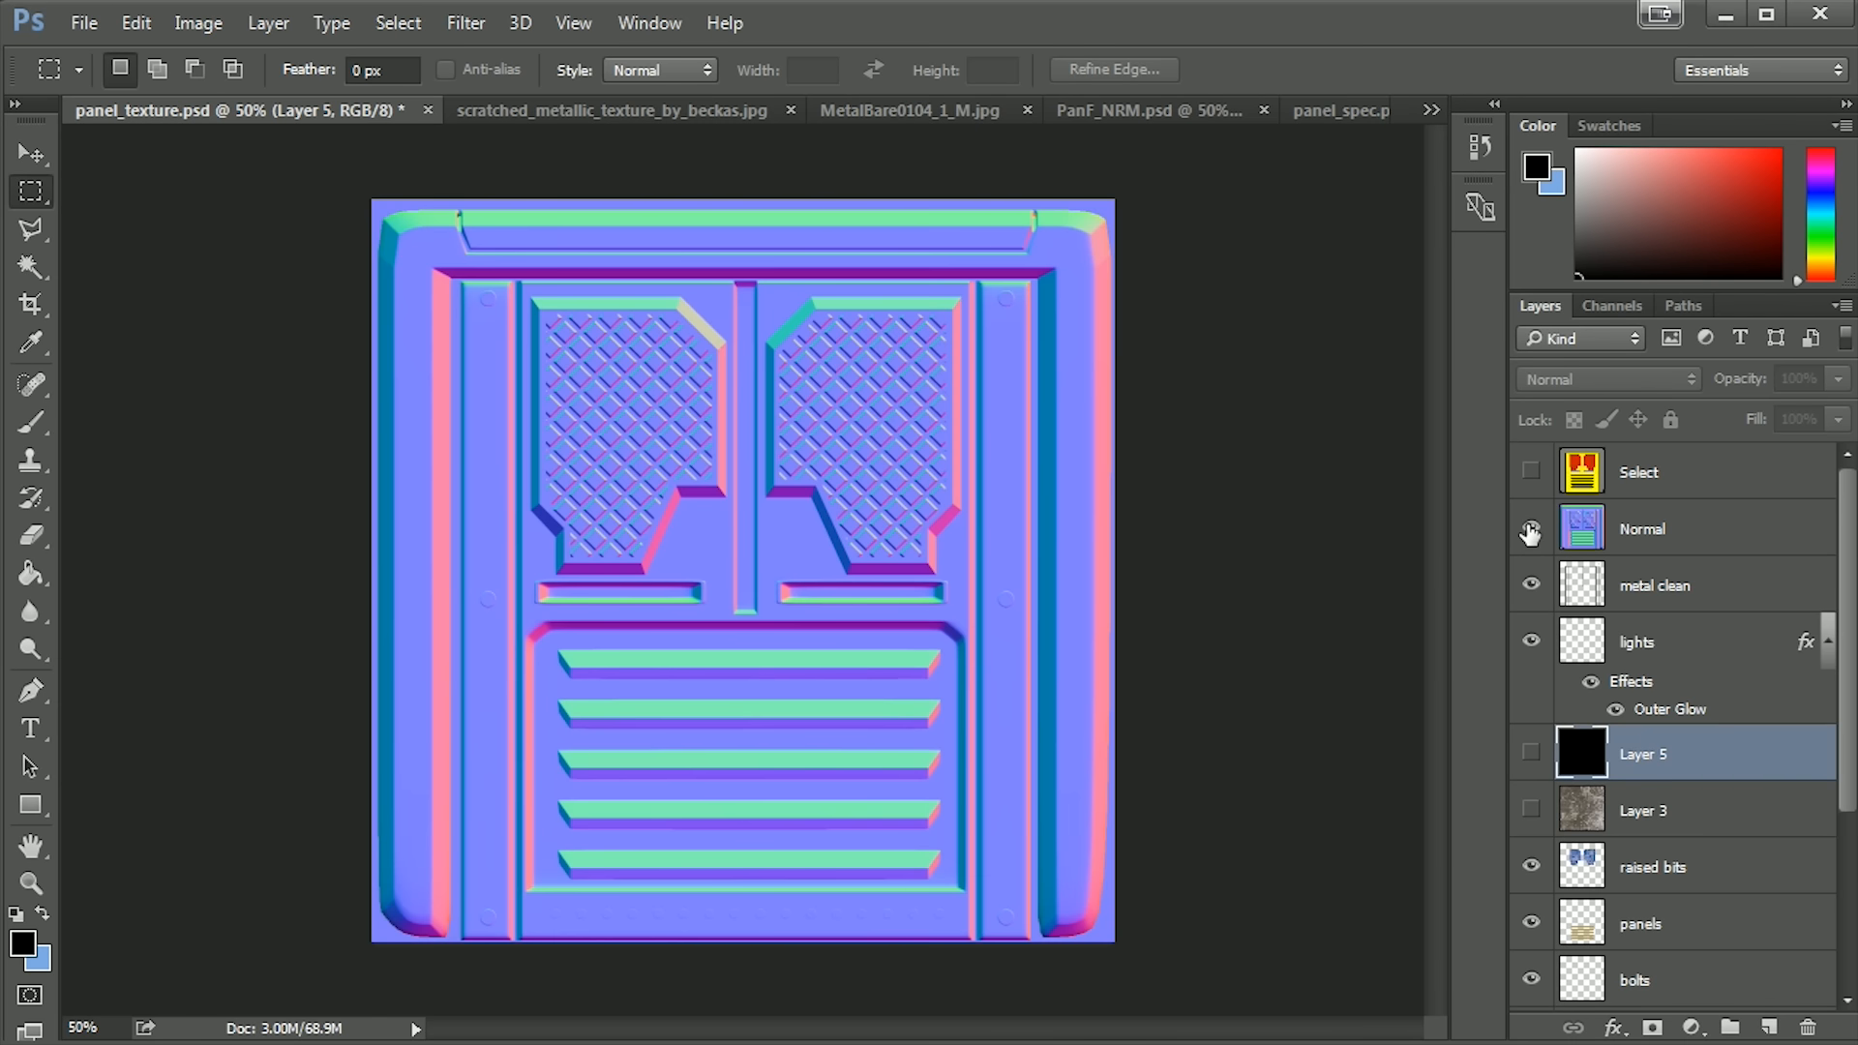
left_click(1530, 530)
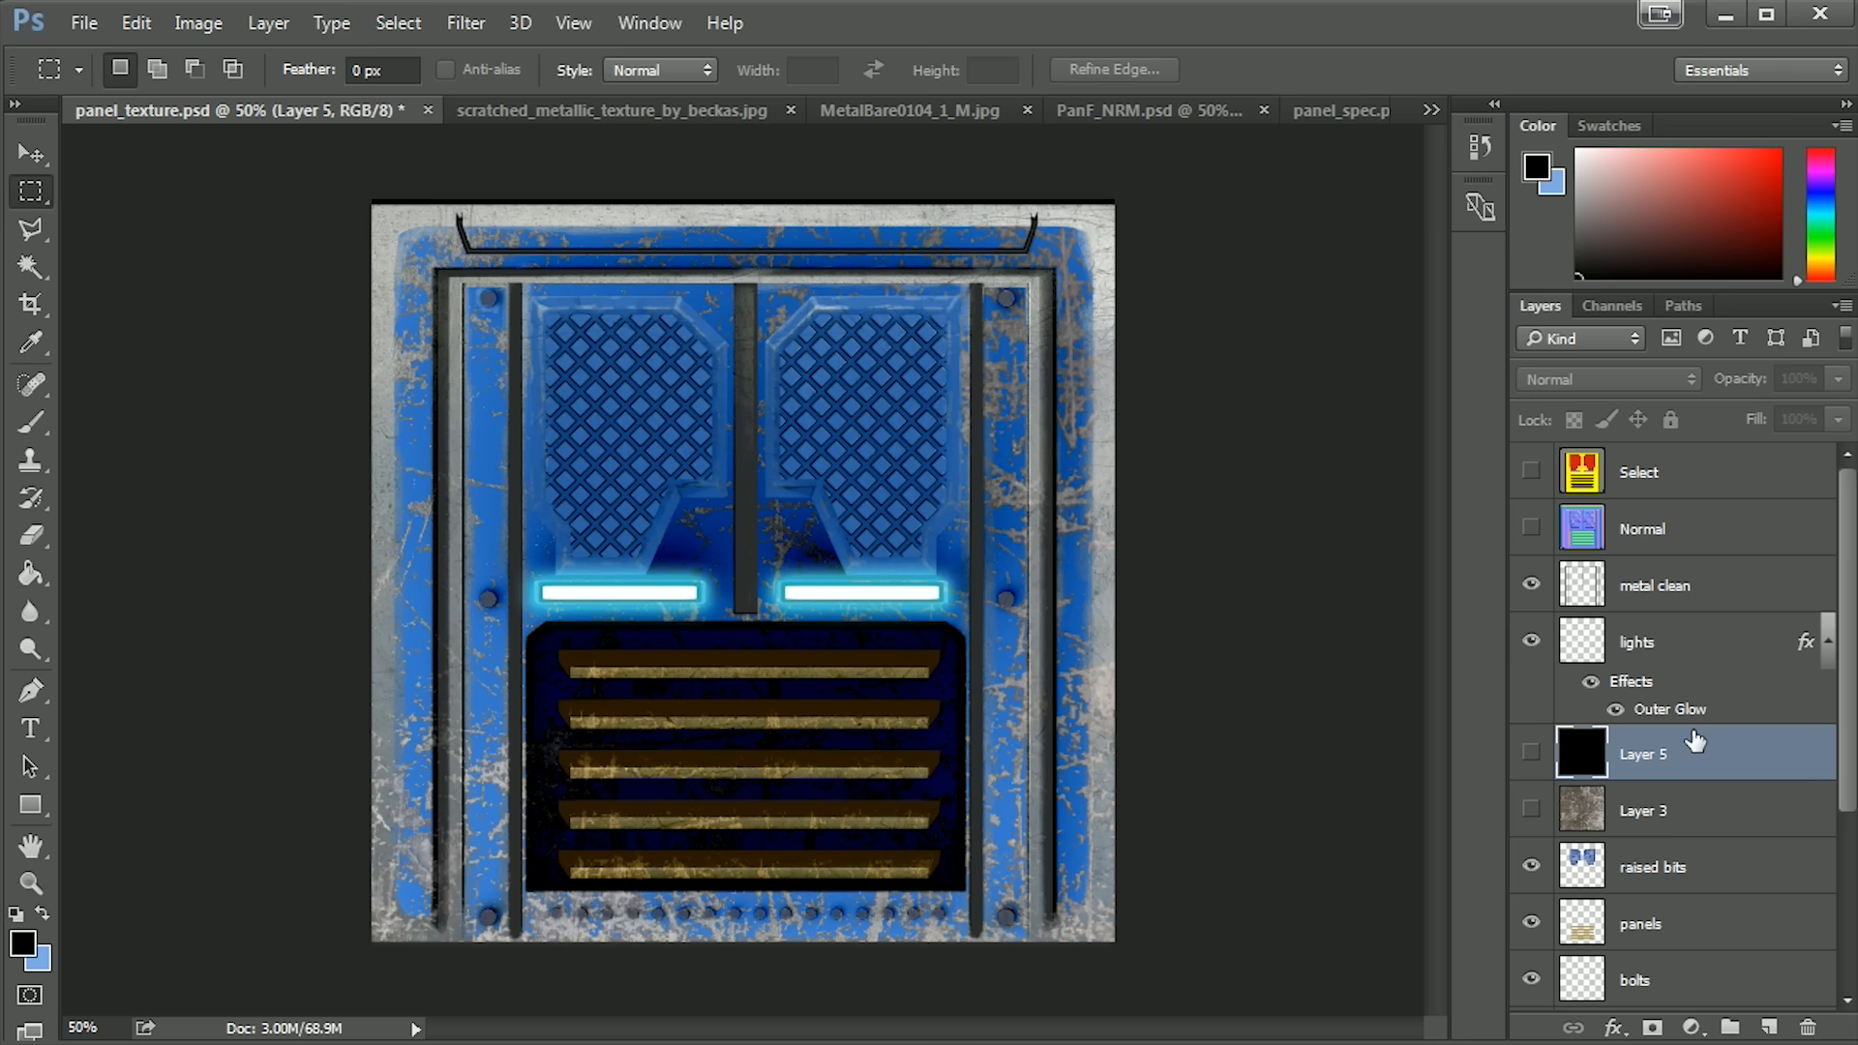
scroll(1844, 735, "down", 5)
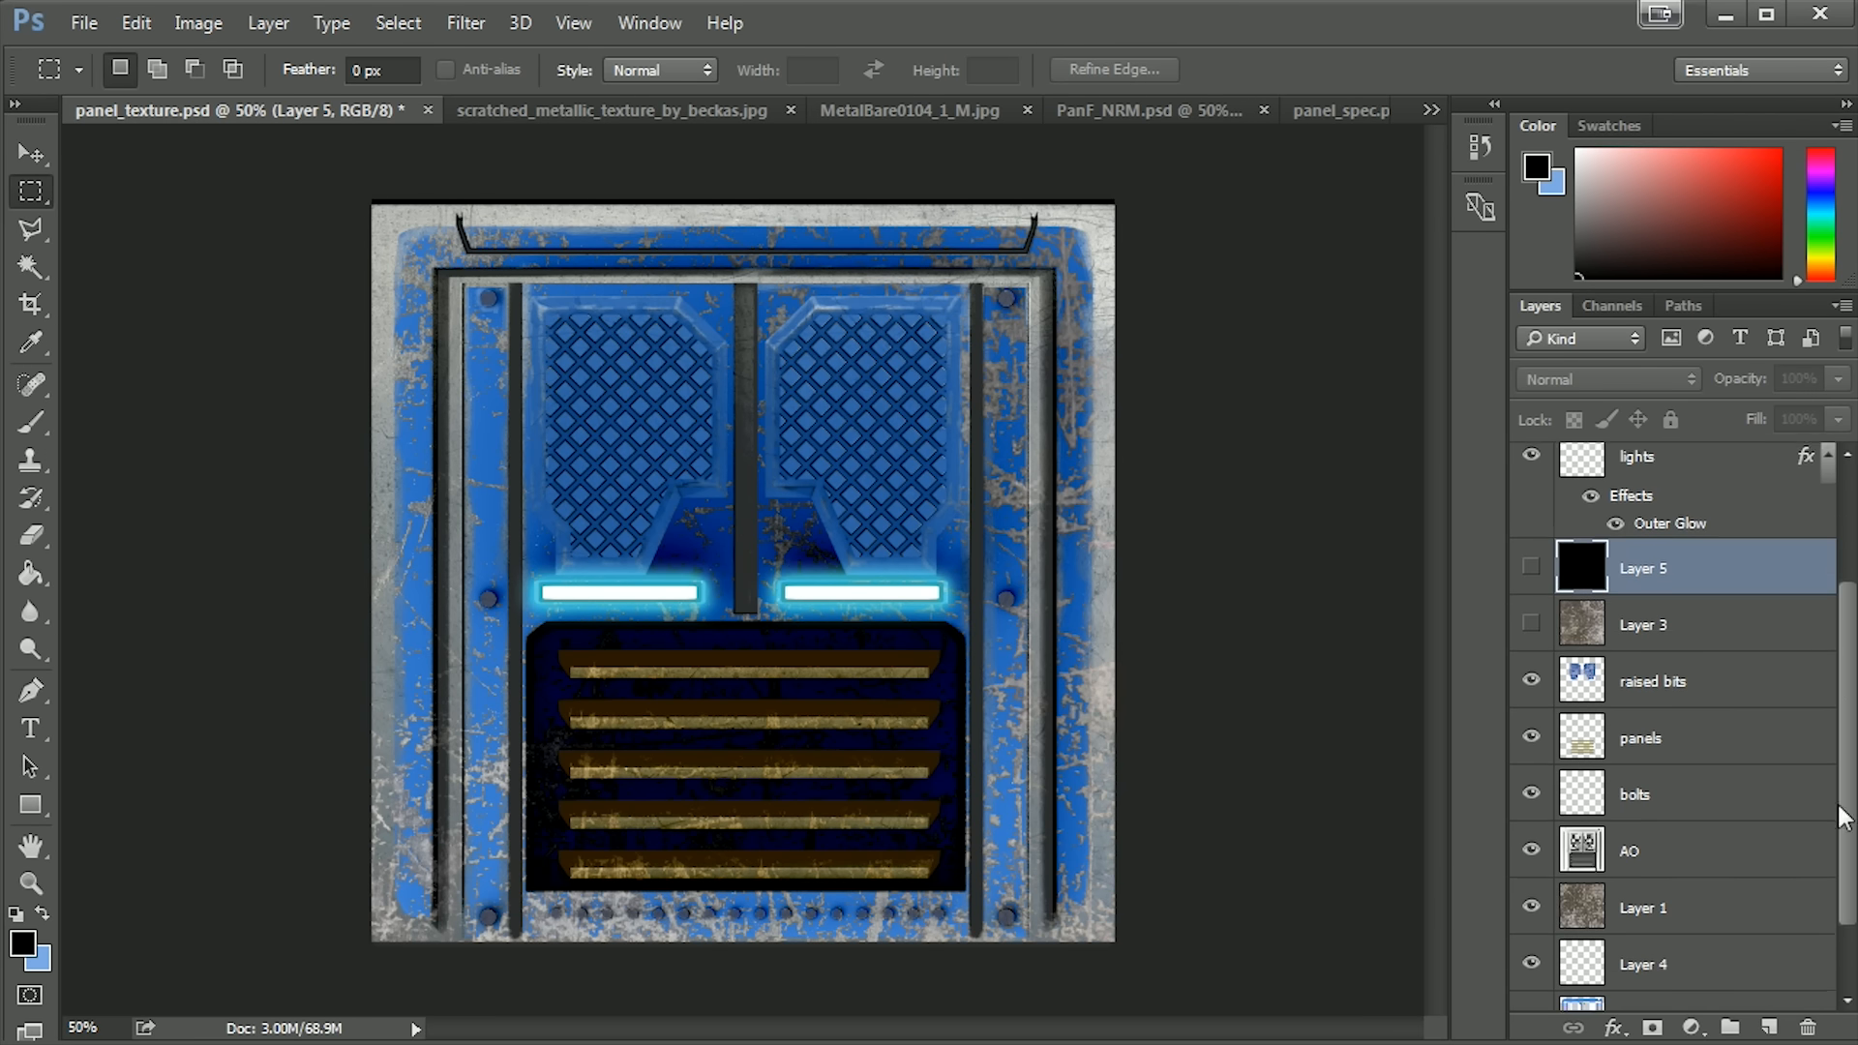
scroll(1831, 907, "up", 5)
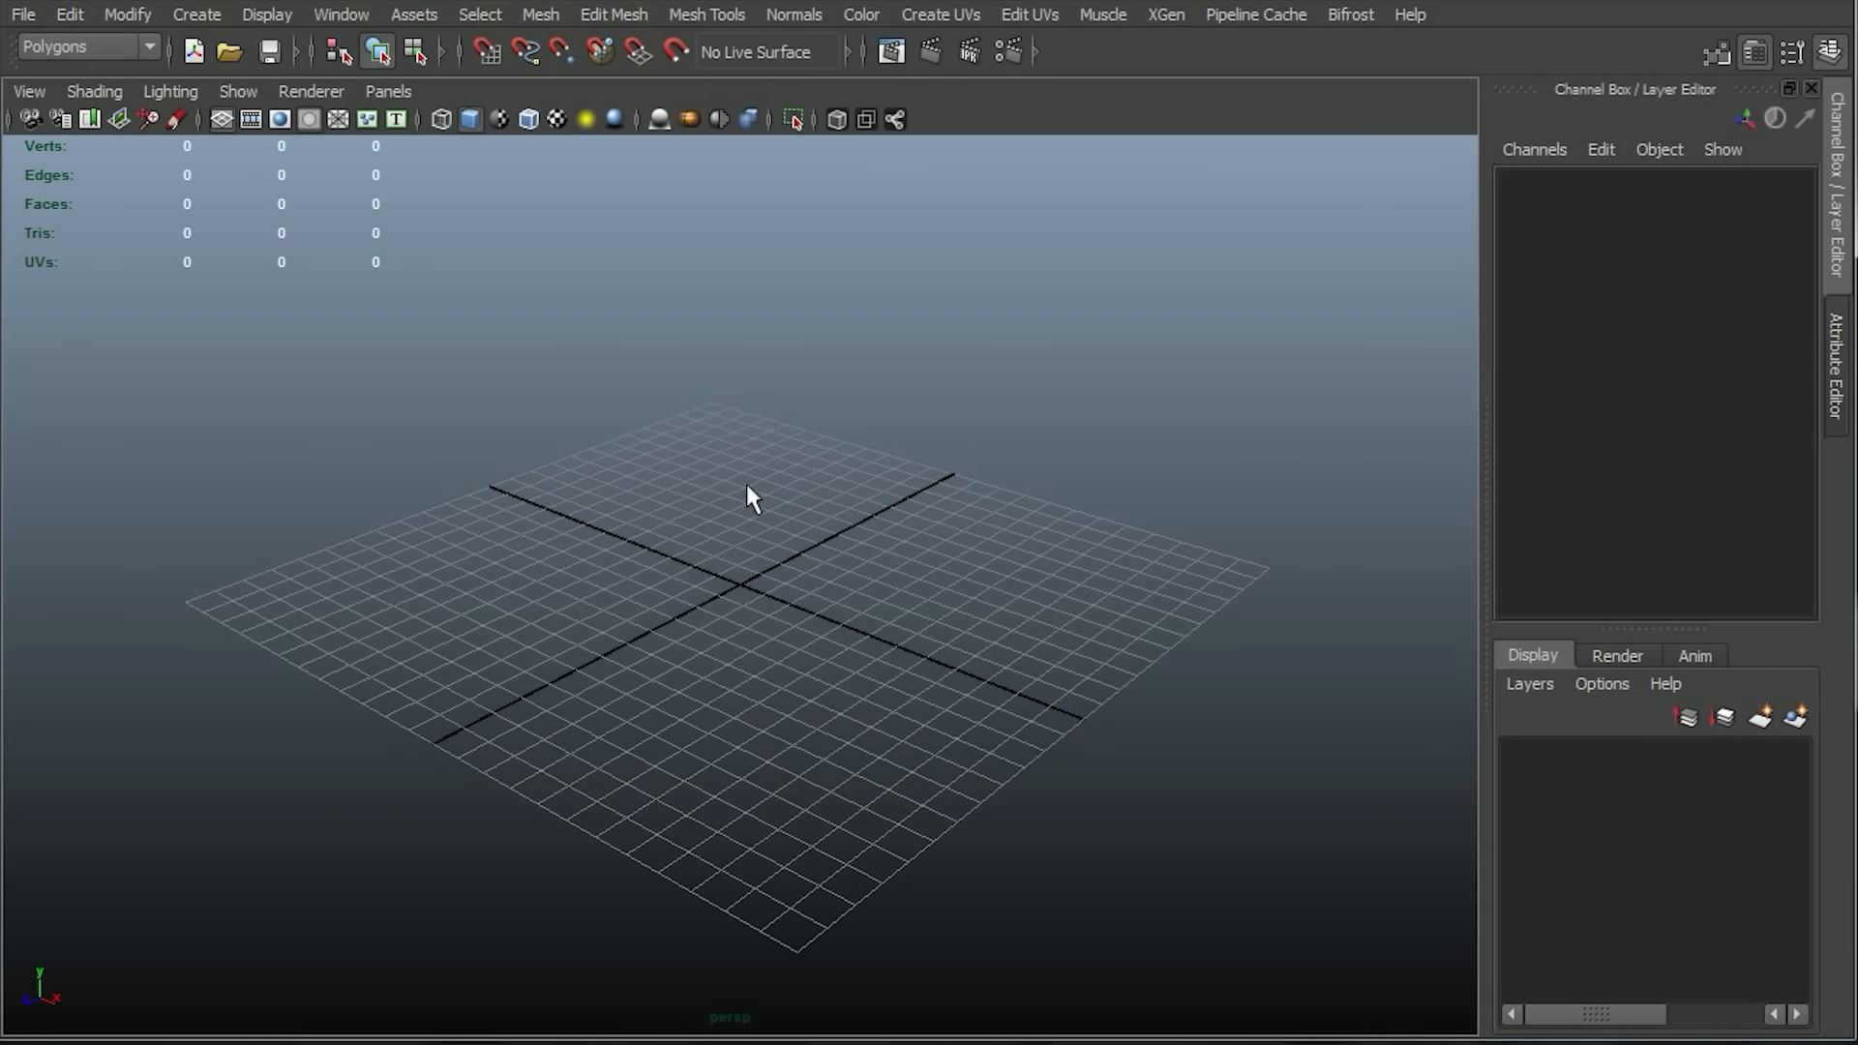
Import panel_ref.tga from the project's images folder as an image plane in Maya's front view.
key("space")
left_click_drag(734, 537, 730, 561)
left_click(23, 13)
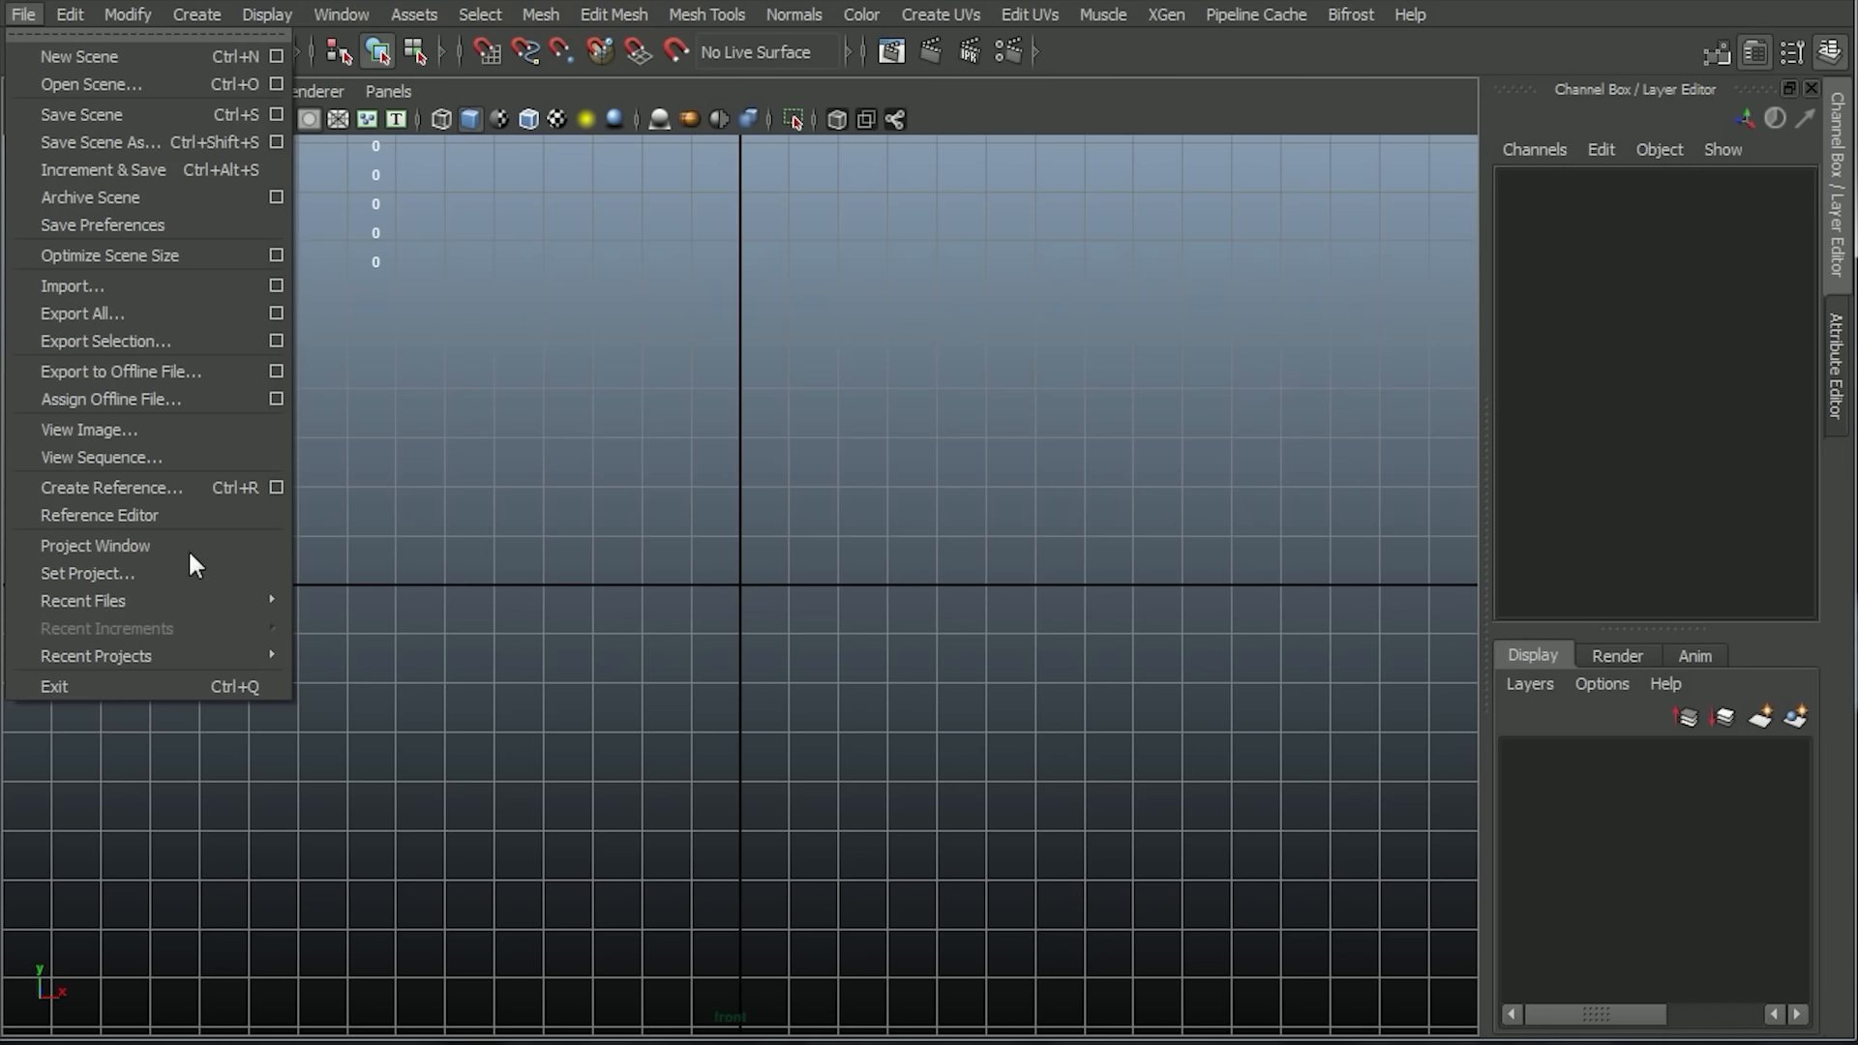
left_click(541, 493)
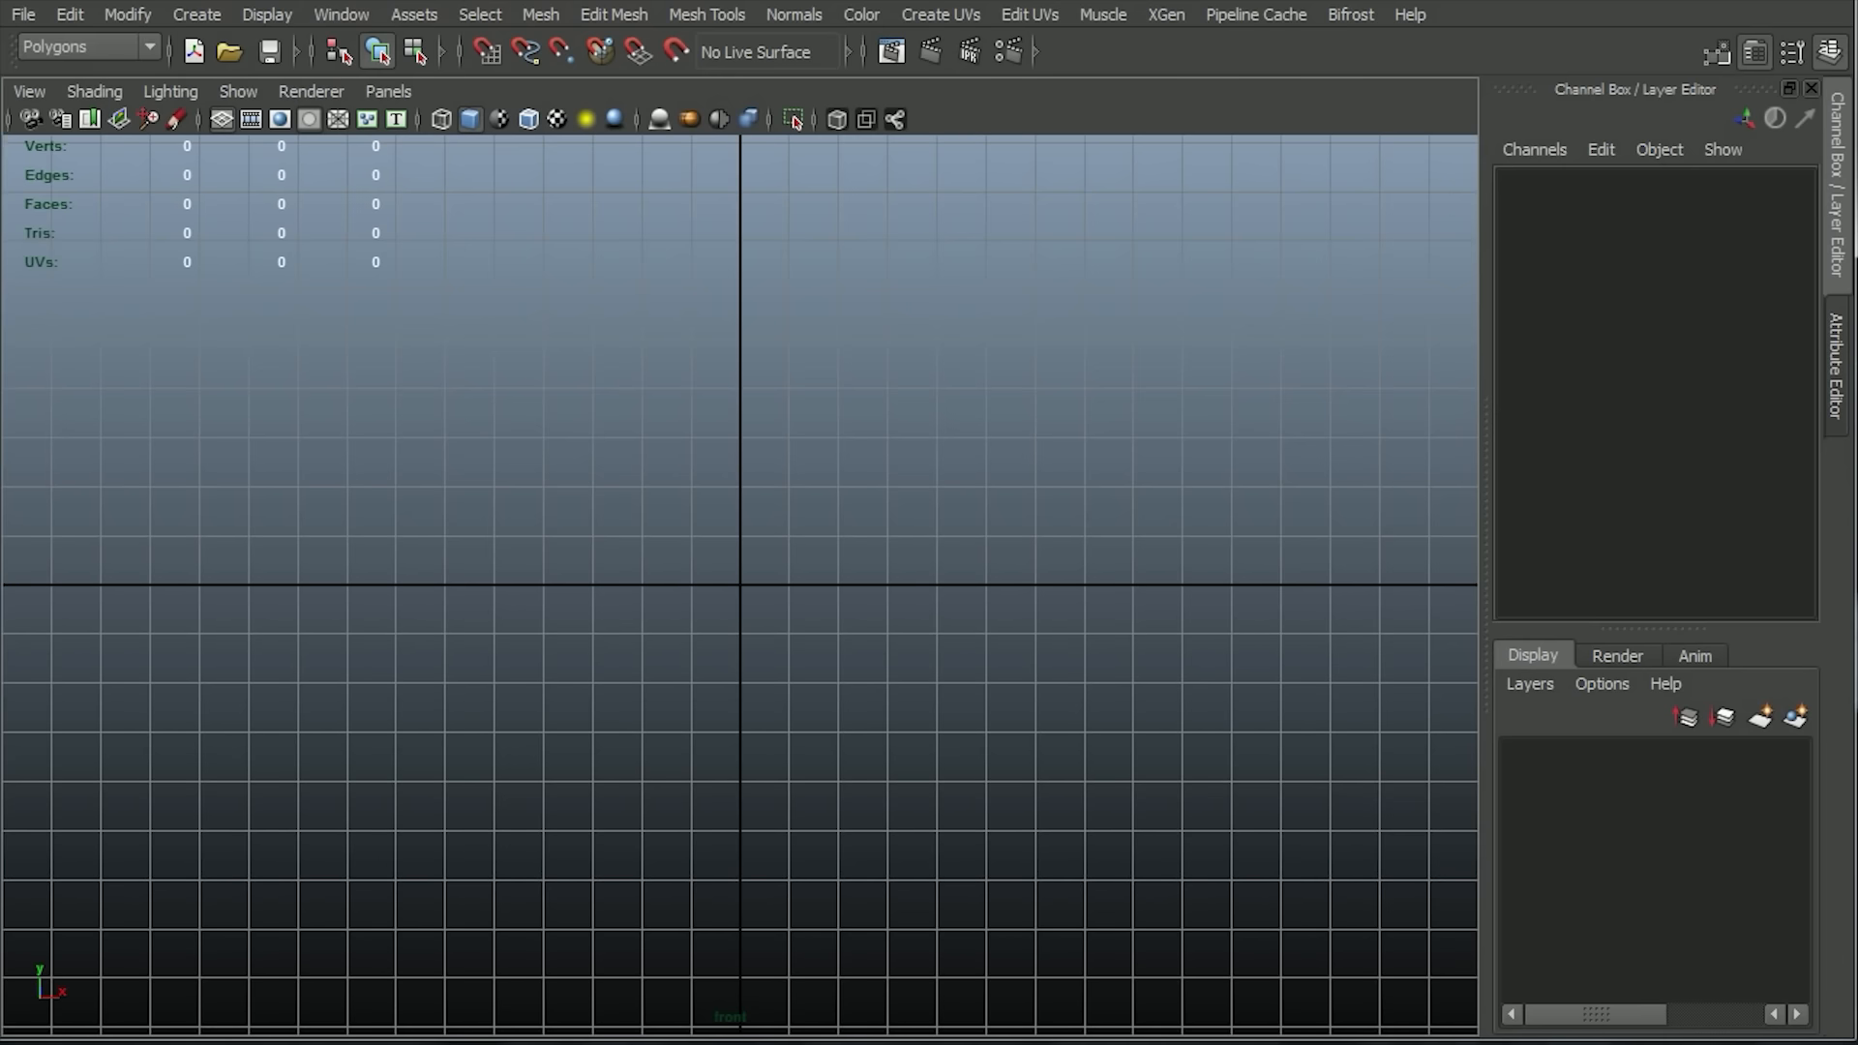
left_click(27, 93)
mouse_move(171, 556)
left_click(456, 570)
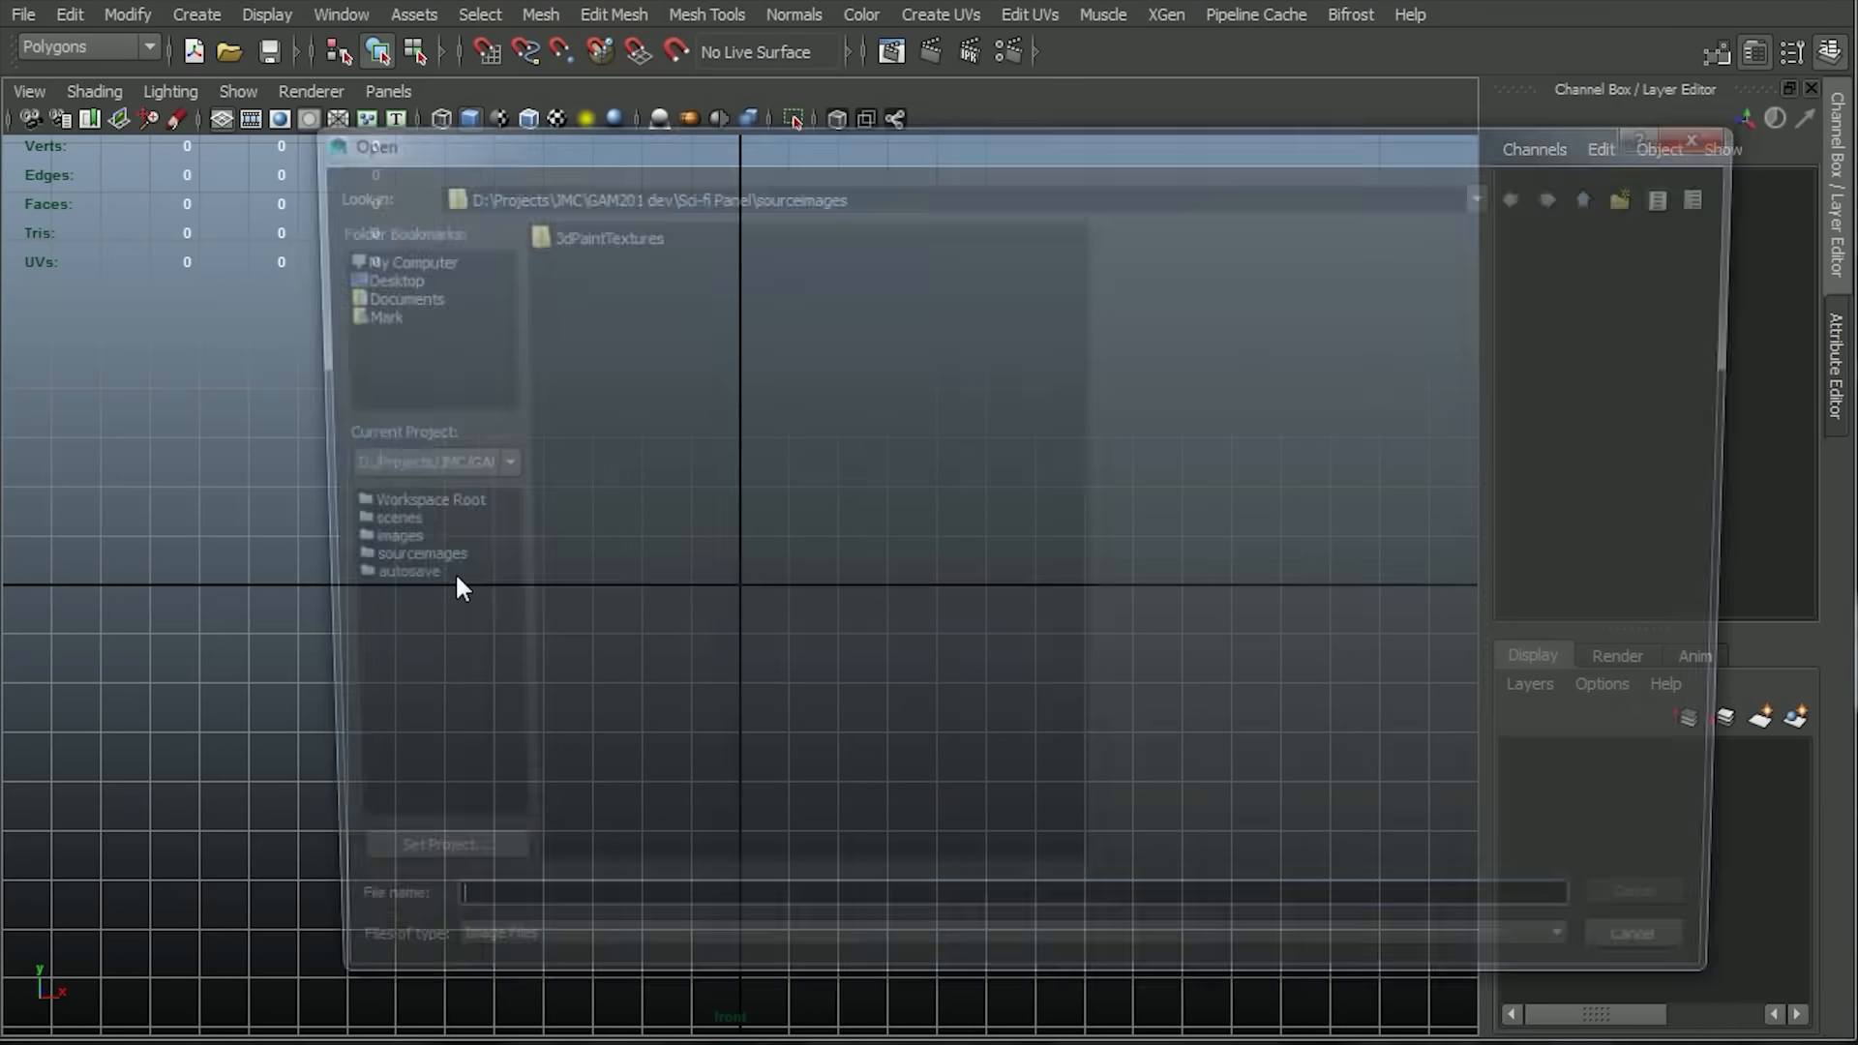
left_click(1606, 193)
double_click(559, 314)
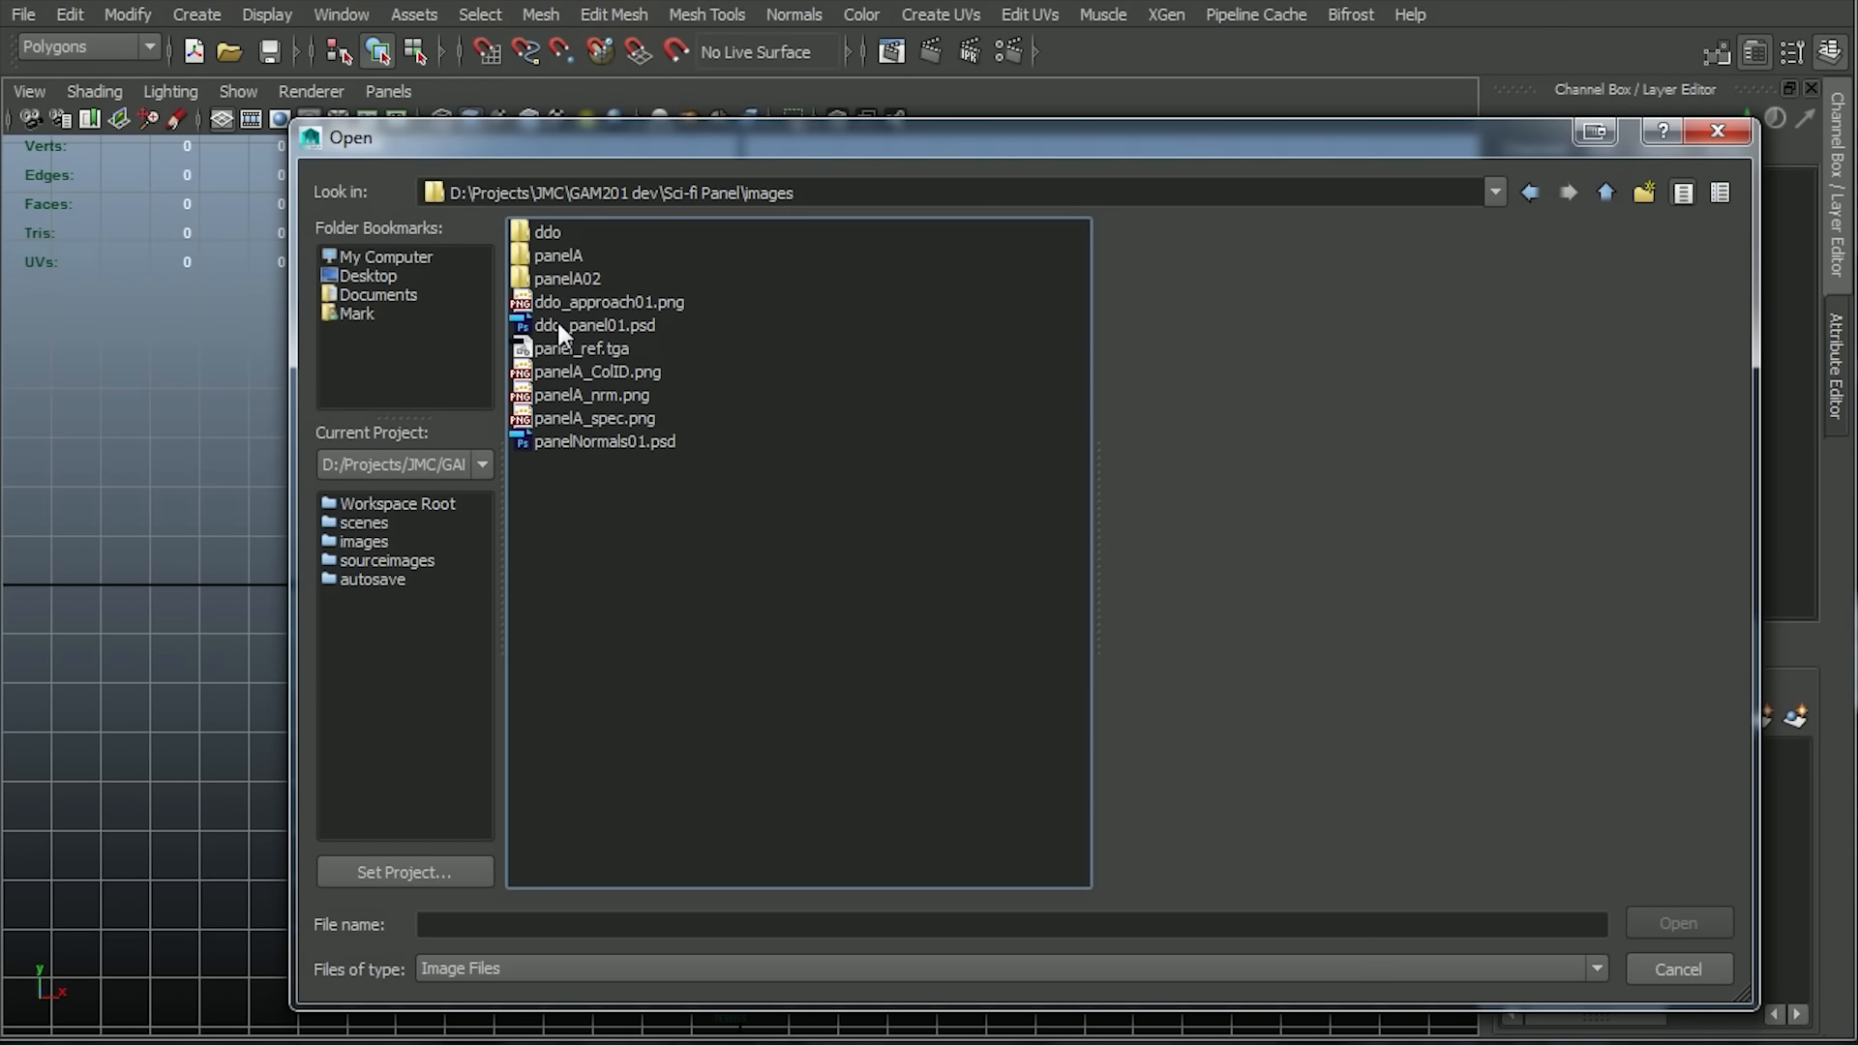
left_click(558, 325)
left_click(555, 349)
left_click(1658, 924)
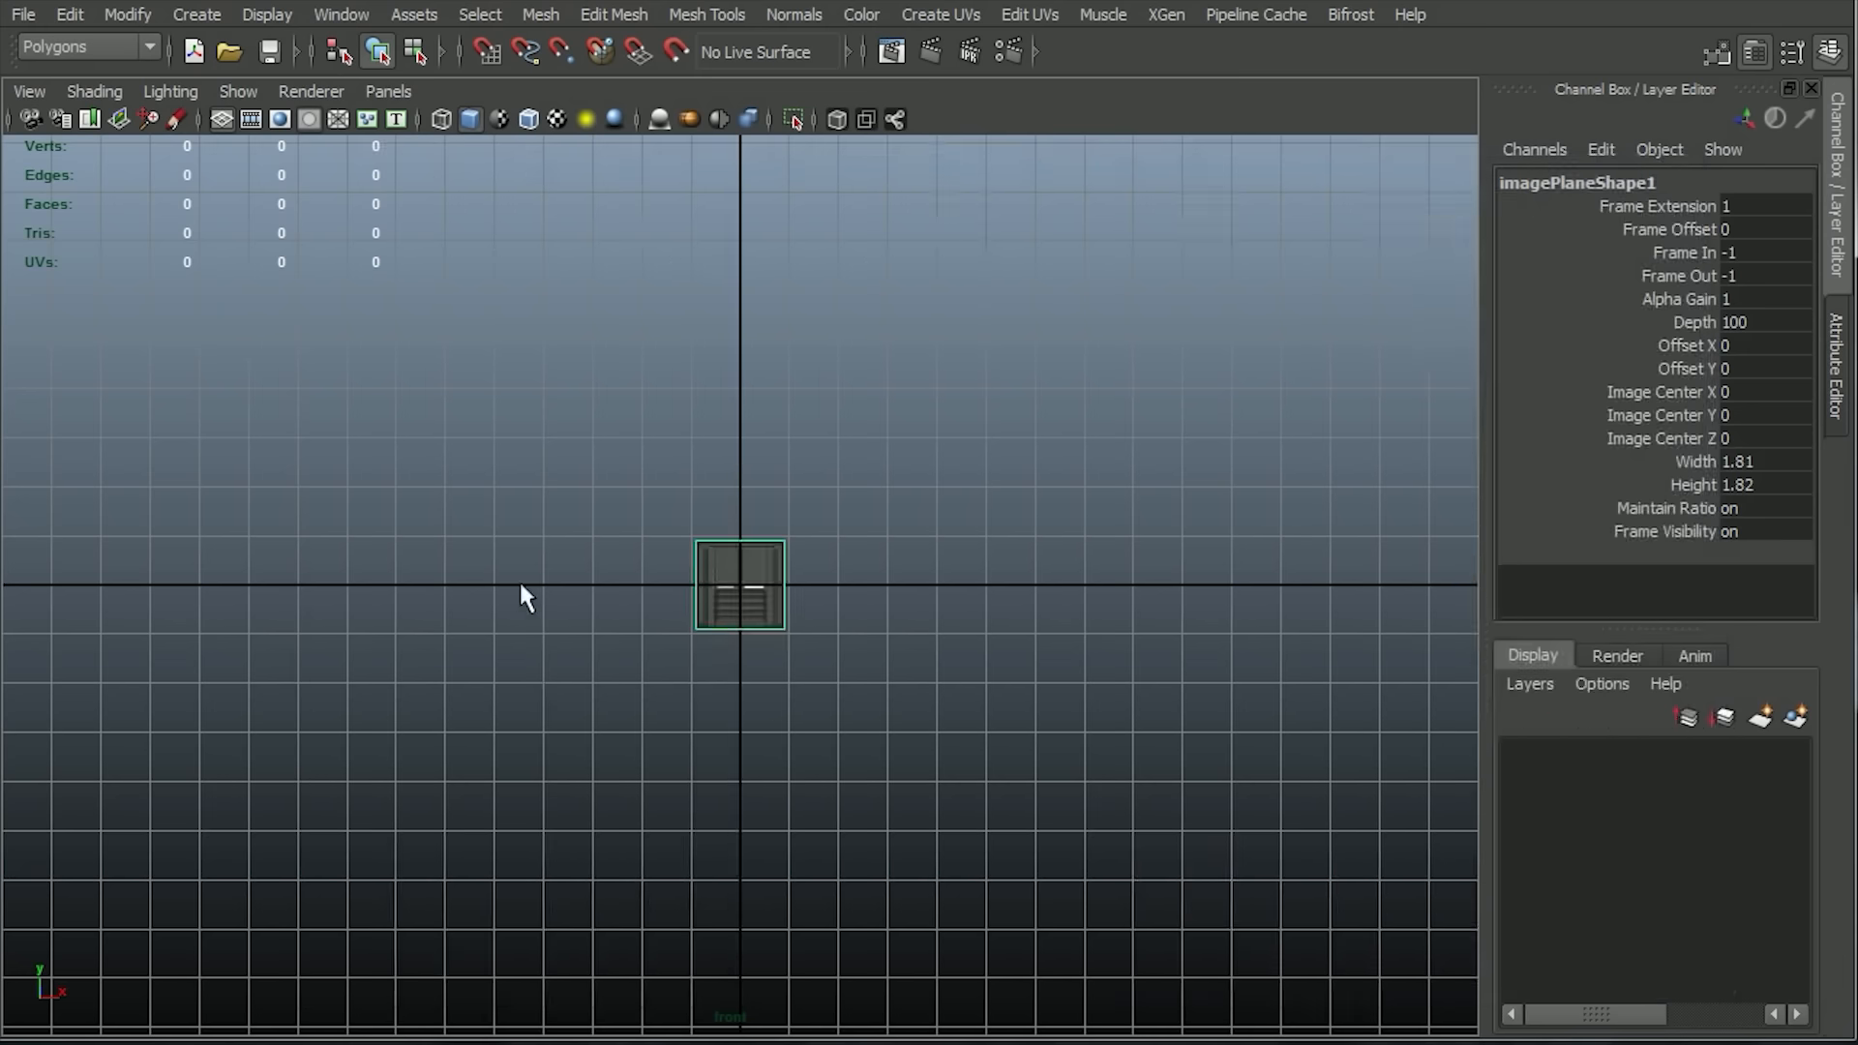
Scale the reference image plane uniformly to about 6.622 in the perspective view.
key("space")
left_click_drag(623, 464, 677, 373)
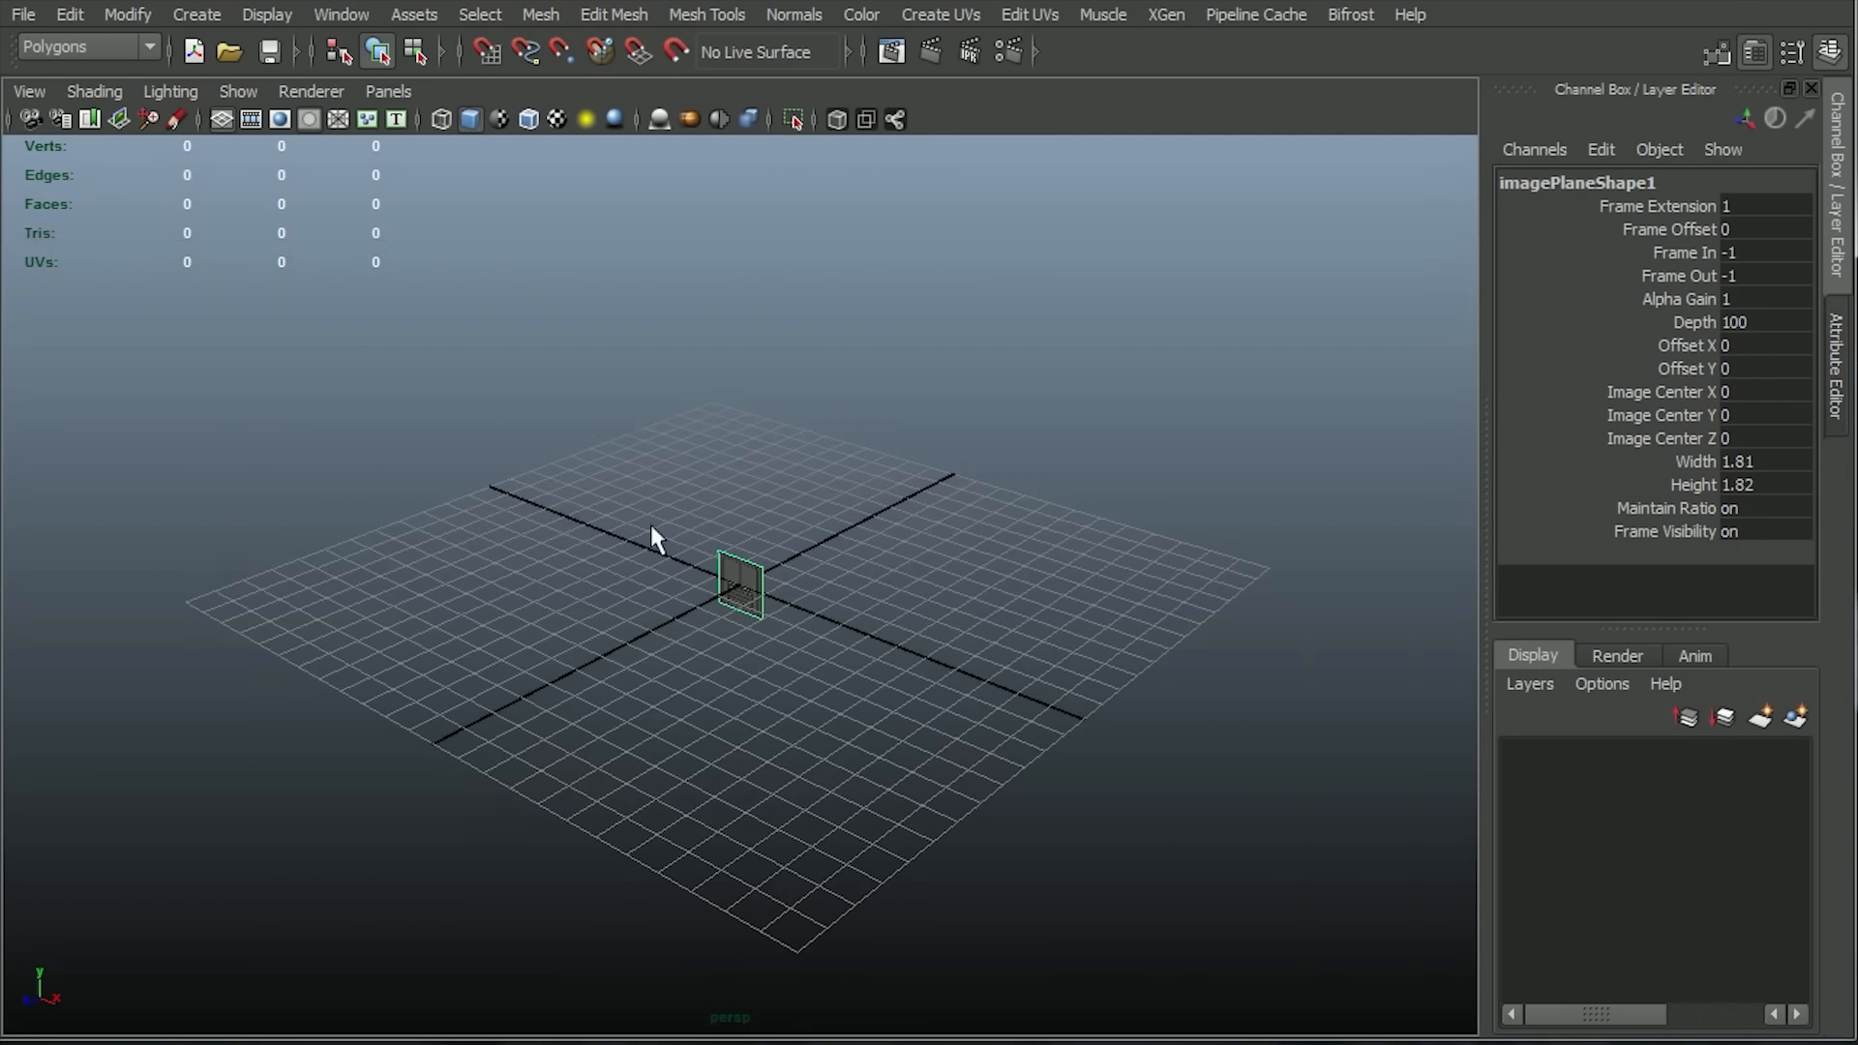
left_click_drag(819, 584, 968, 592)
key("r")
left_click_drag(928, 705, 1021, 668, "alt")
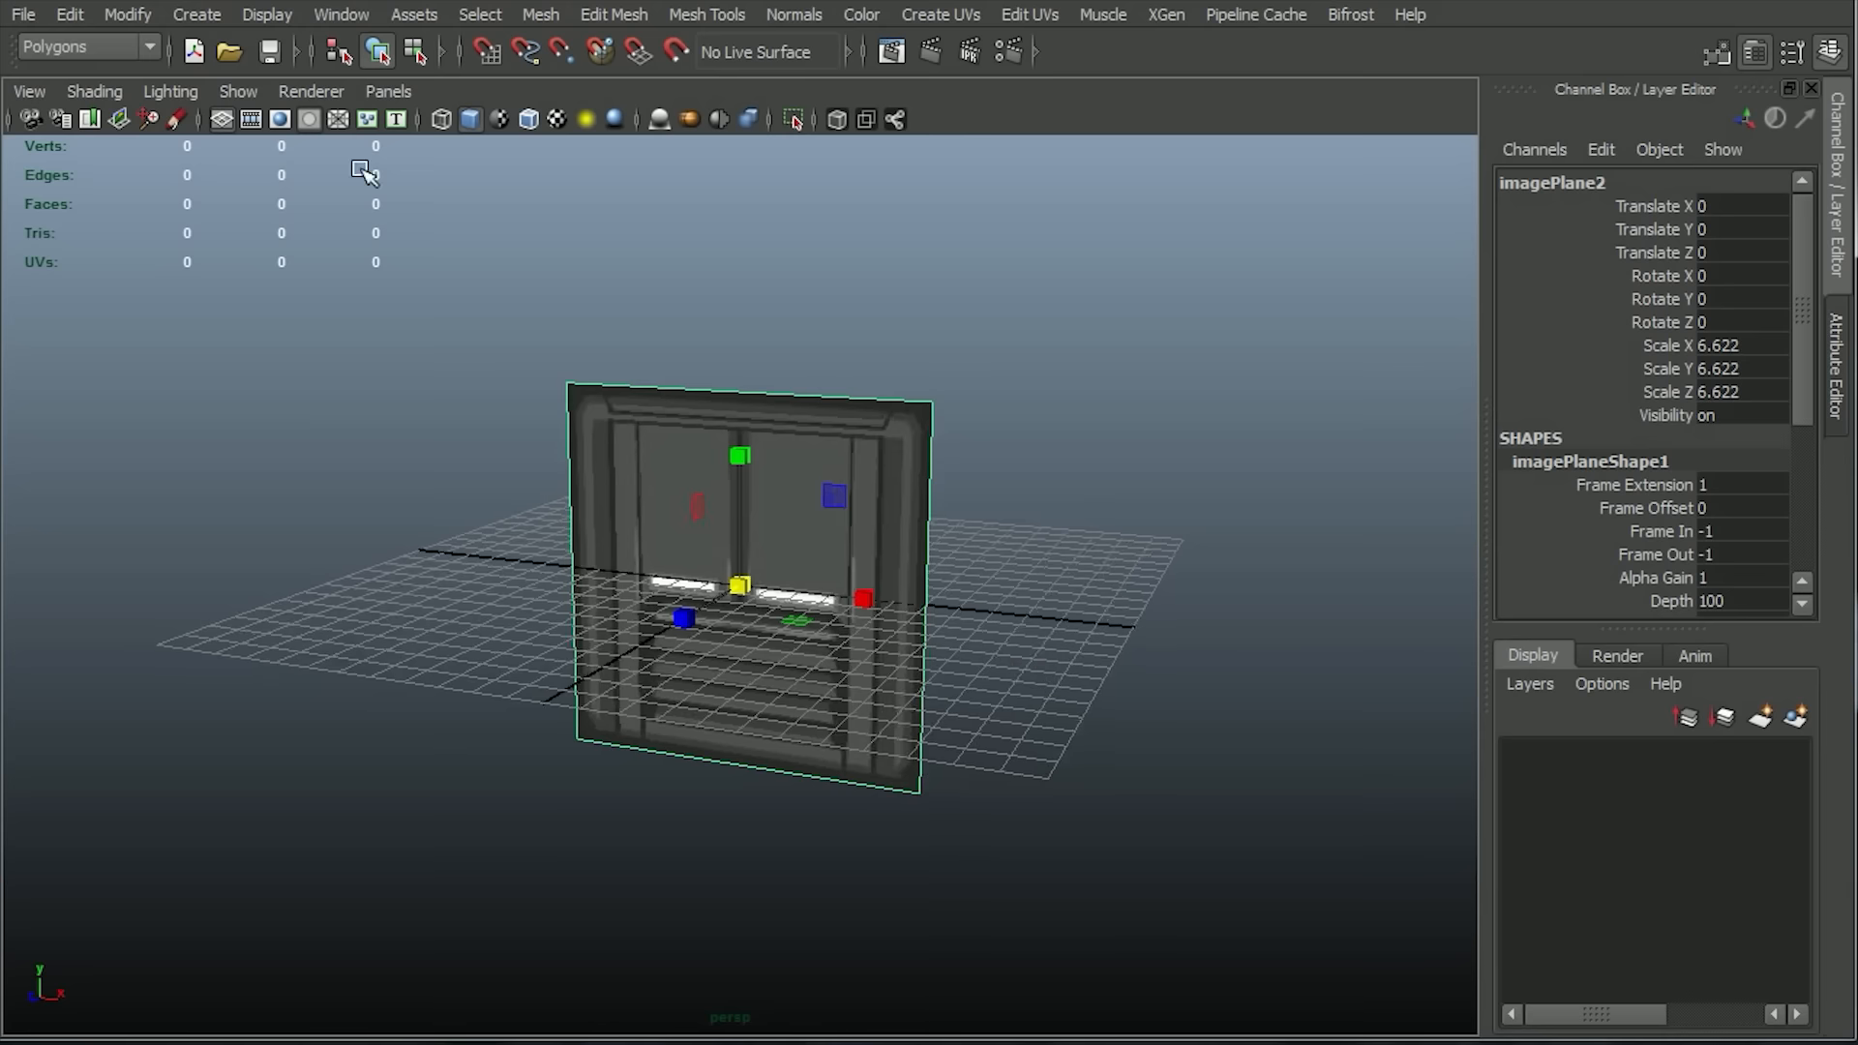
Hide the grid and move the reference image plane back along Z to about -12.27.
left_click(221, 119)
left_click_drag(716, 677, 758, 668, "alt")
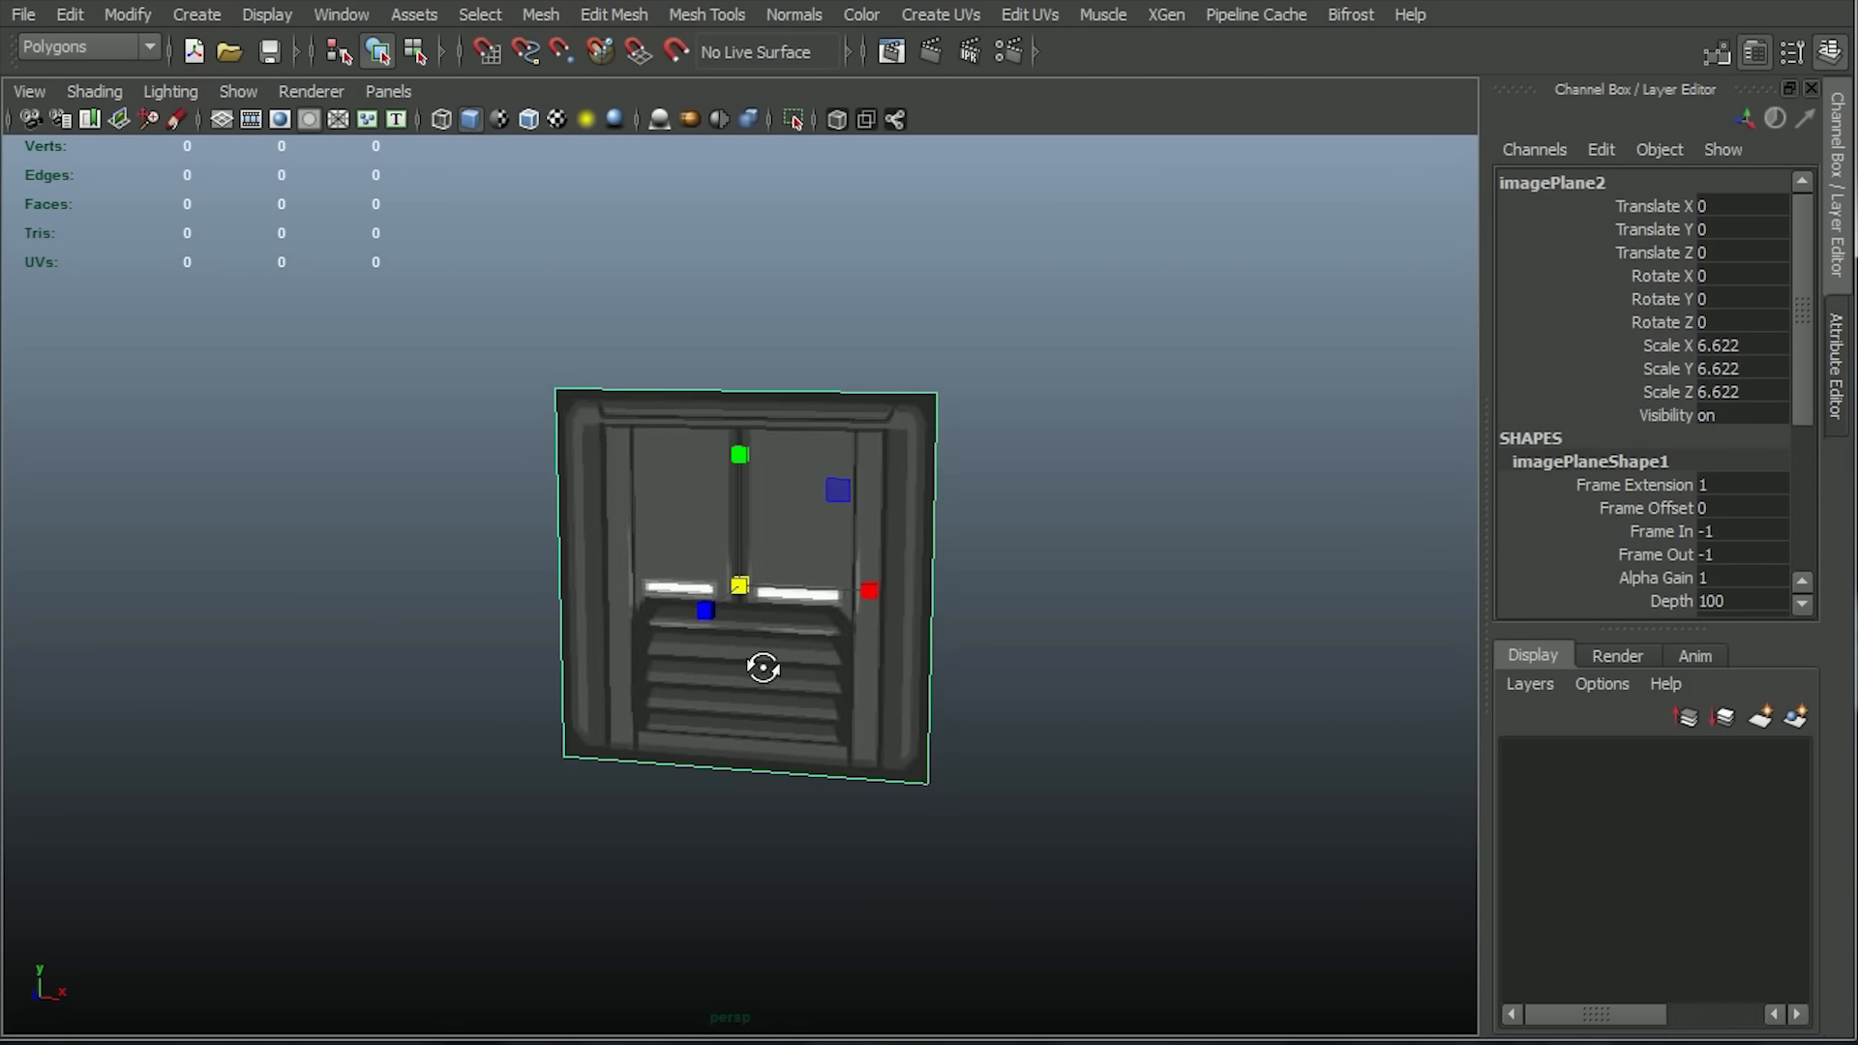
key("w")
left_click_drag(1049, 615, 933, 651, "alt")
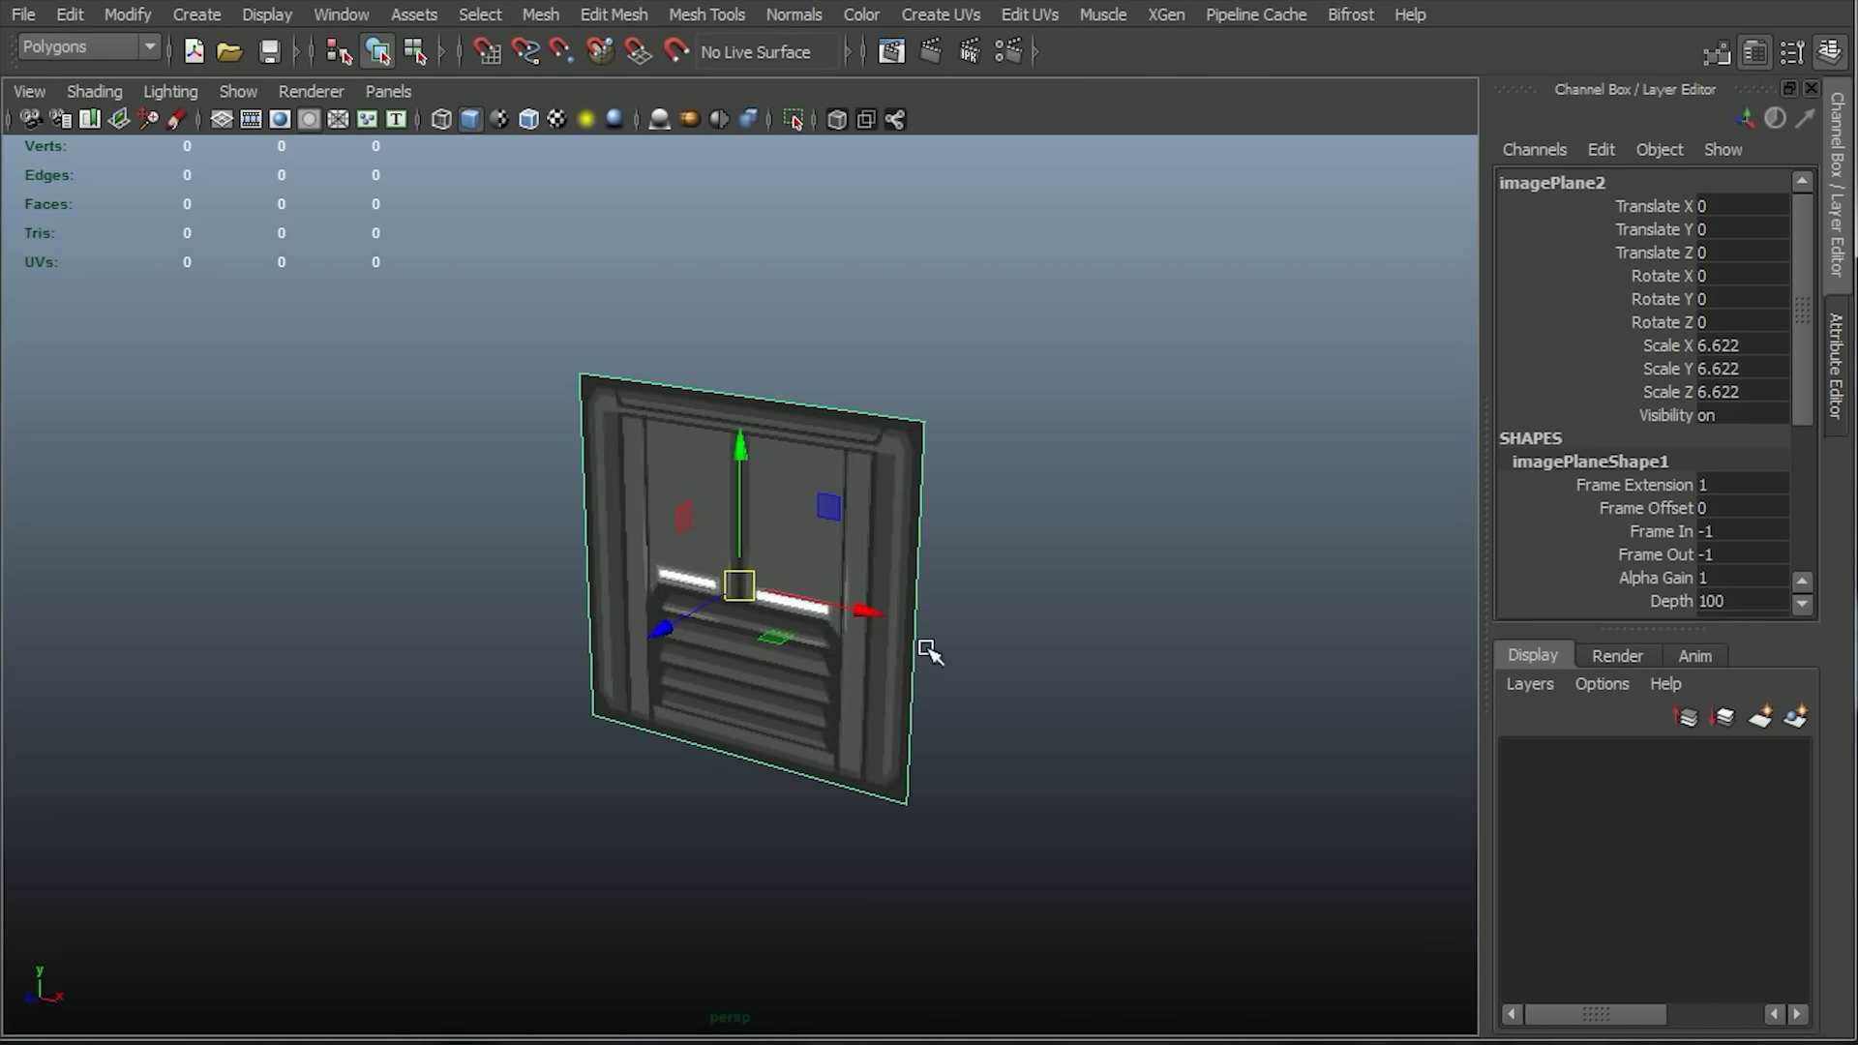
left_click_drag(666, 627, 861, 520)
left_click_drag(842, 634, 920, 688, "alt")
Create a polygon cube in the front view covering the panel outline on the reference image.
key("space")
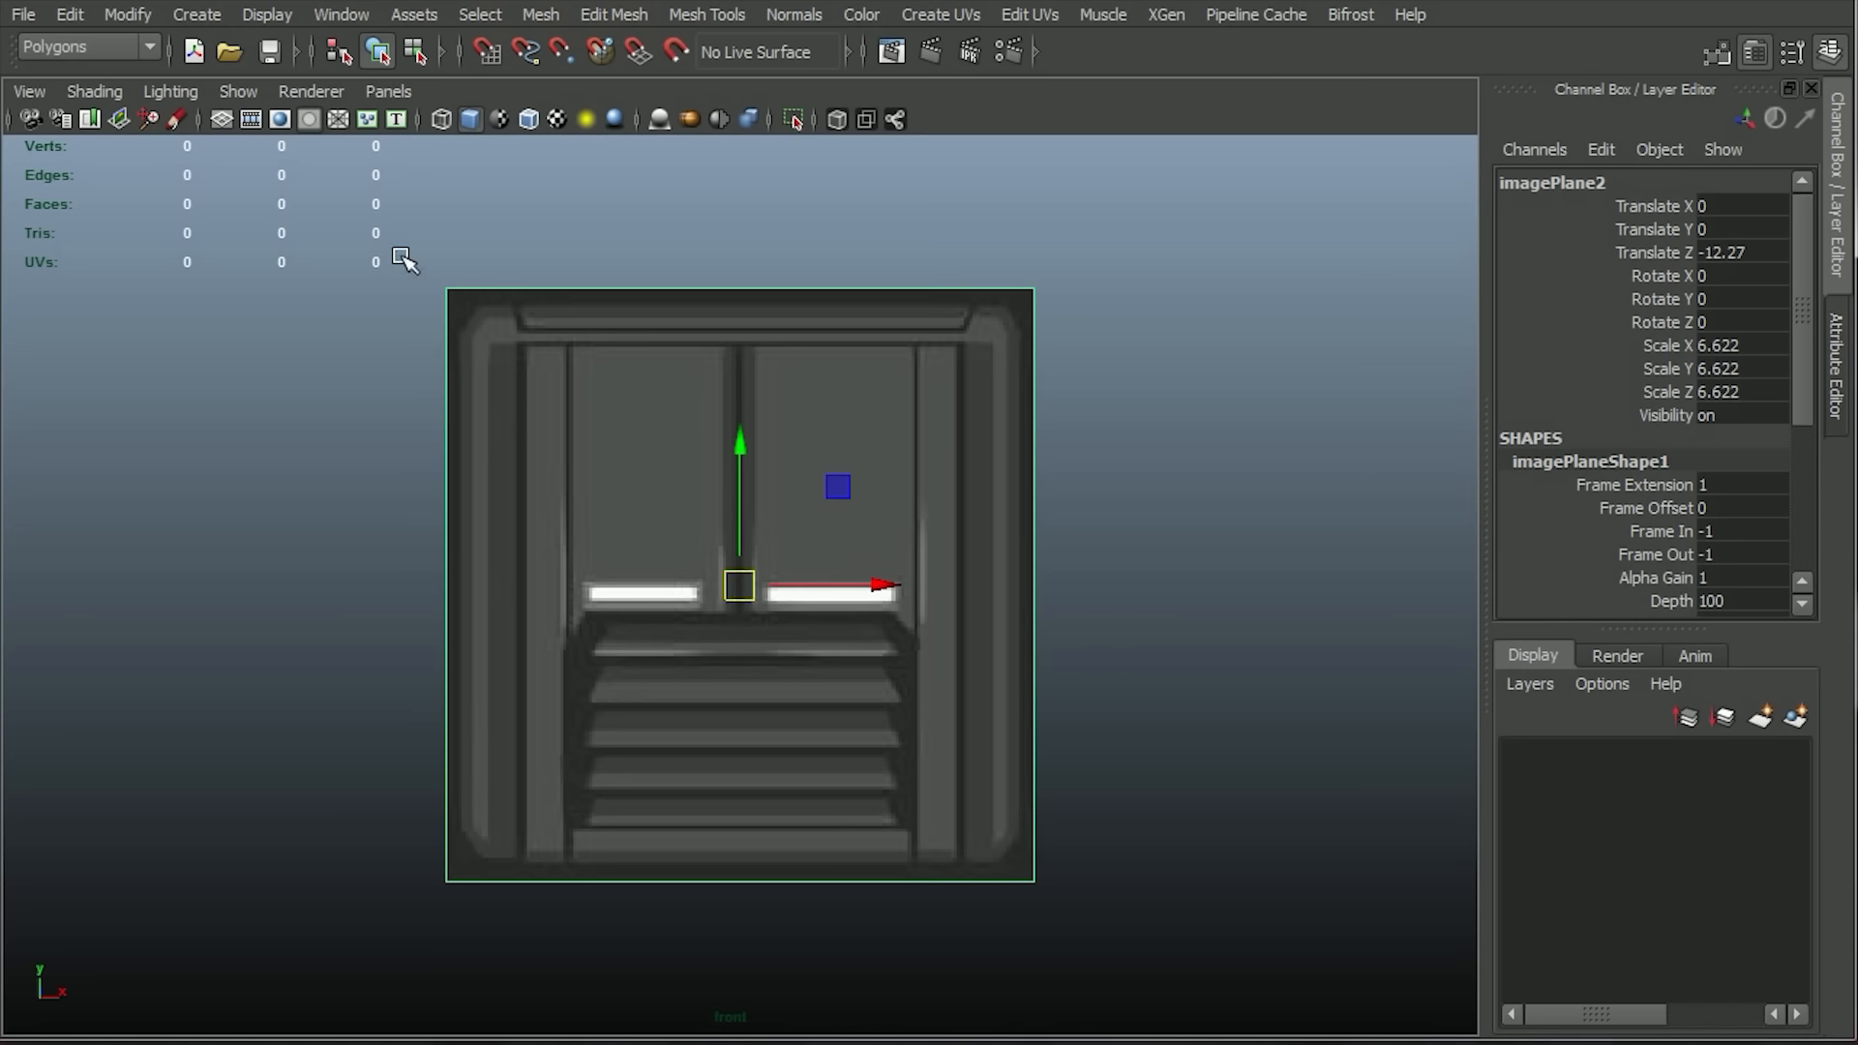
left_click(199, 12)
mouse_move(254, 84)
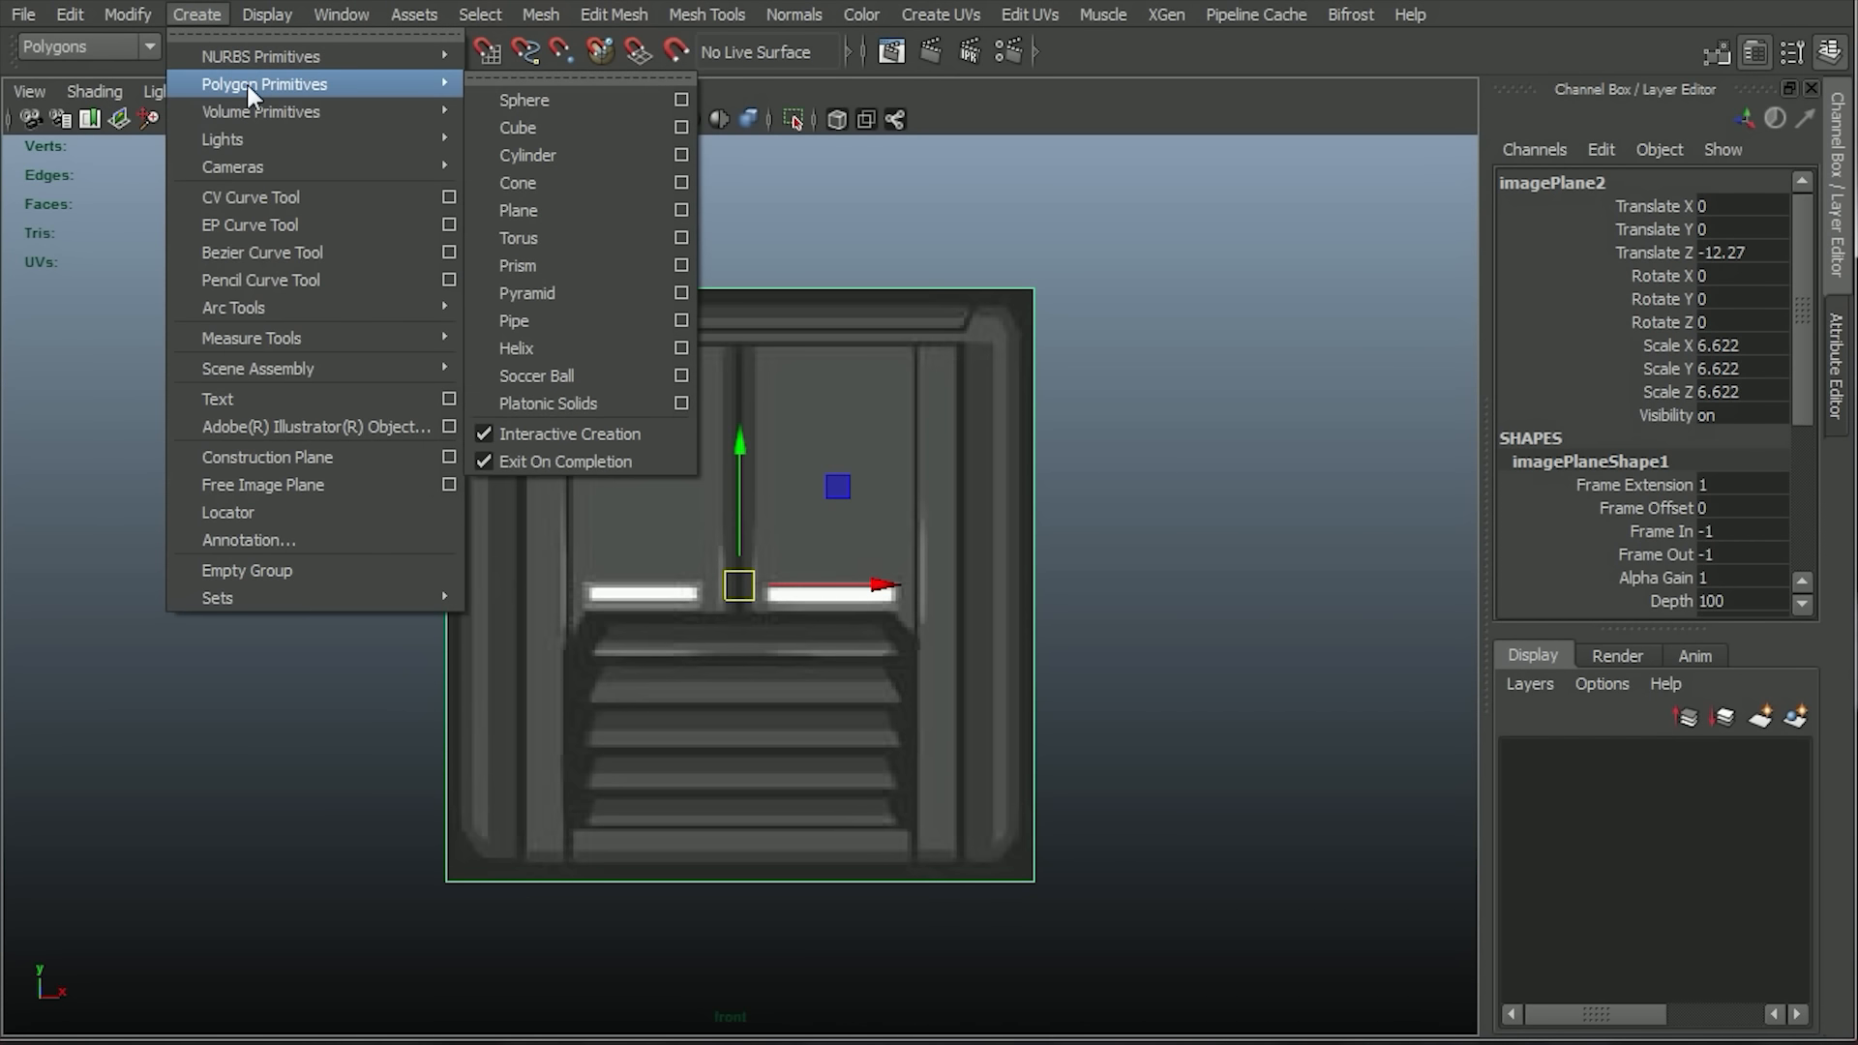
left_click(553, 127)
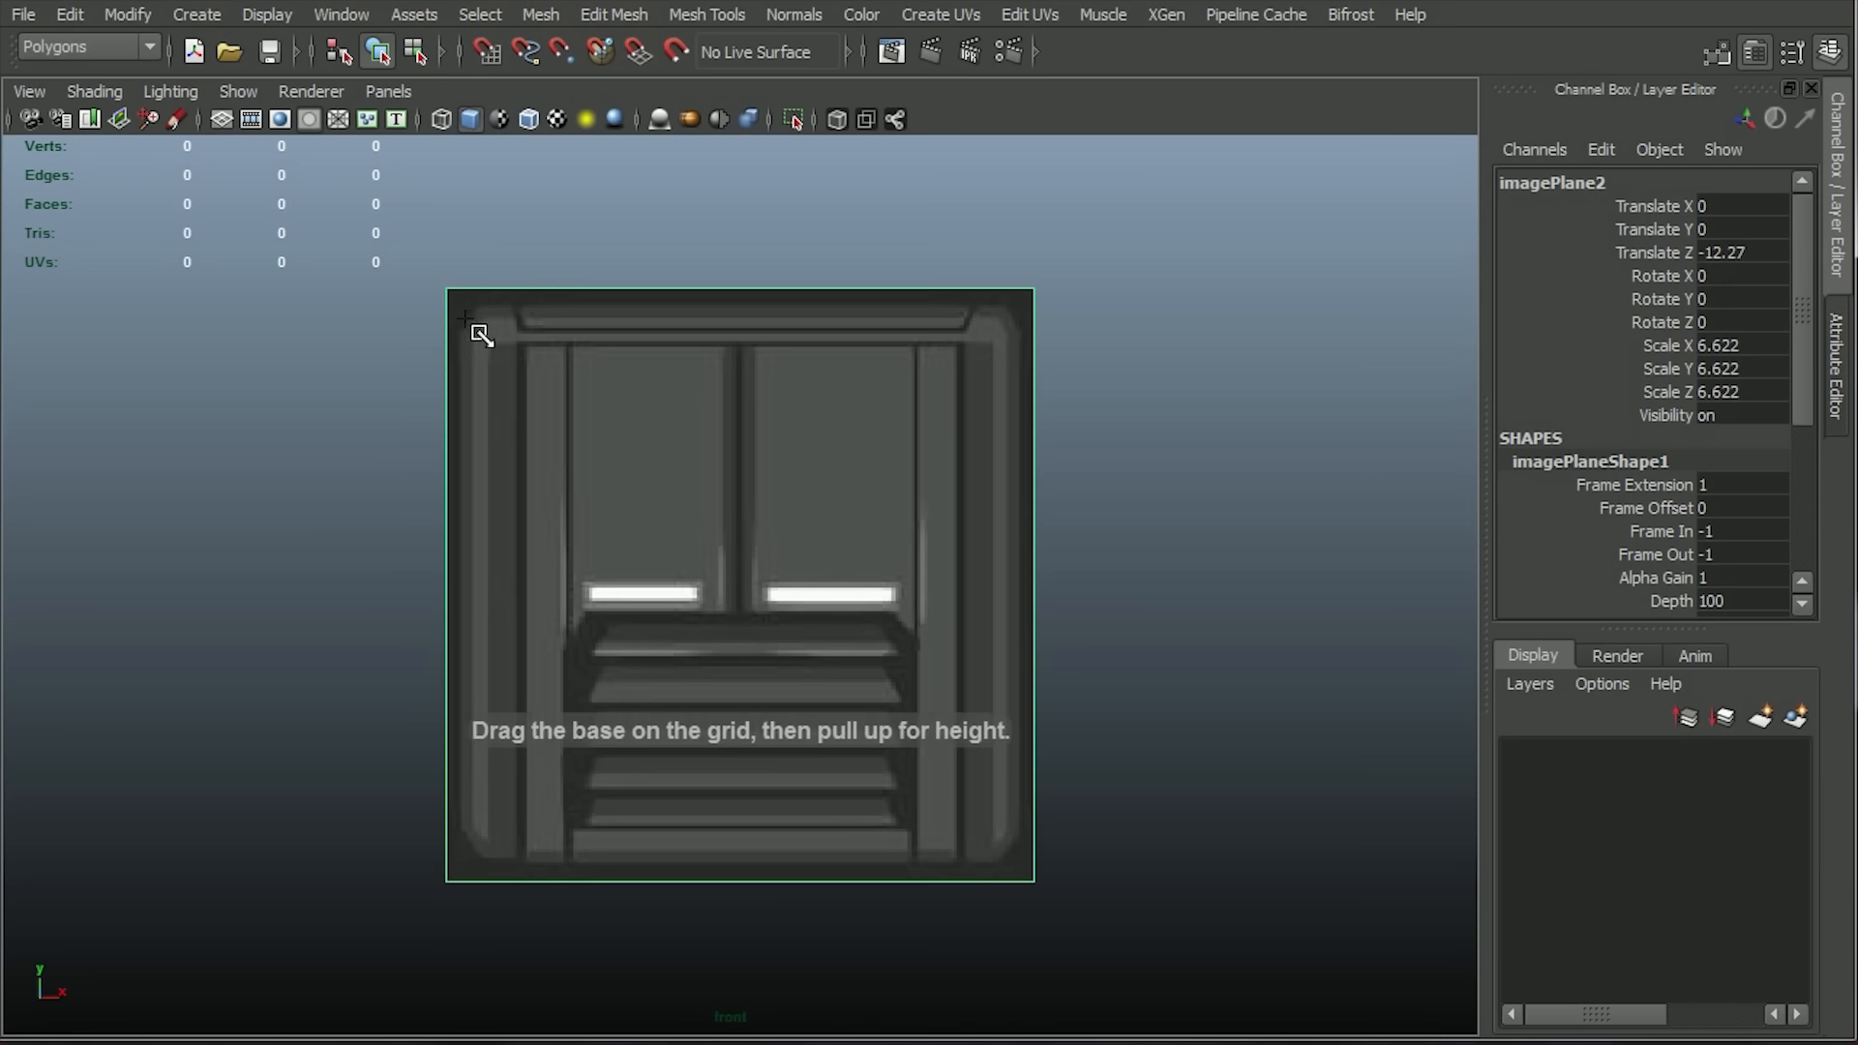
left_click_drag(458, 309, 1029, 880)
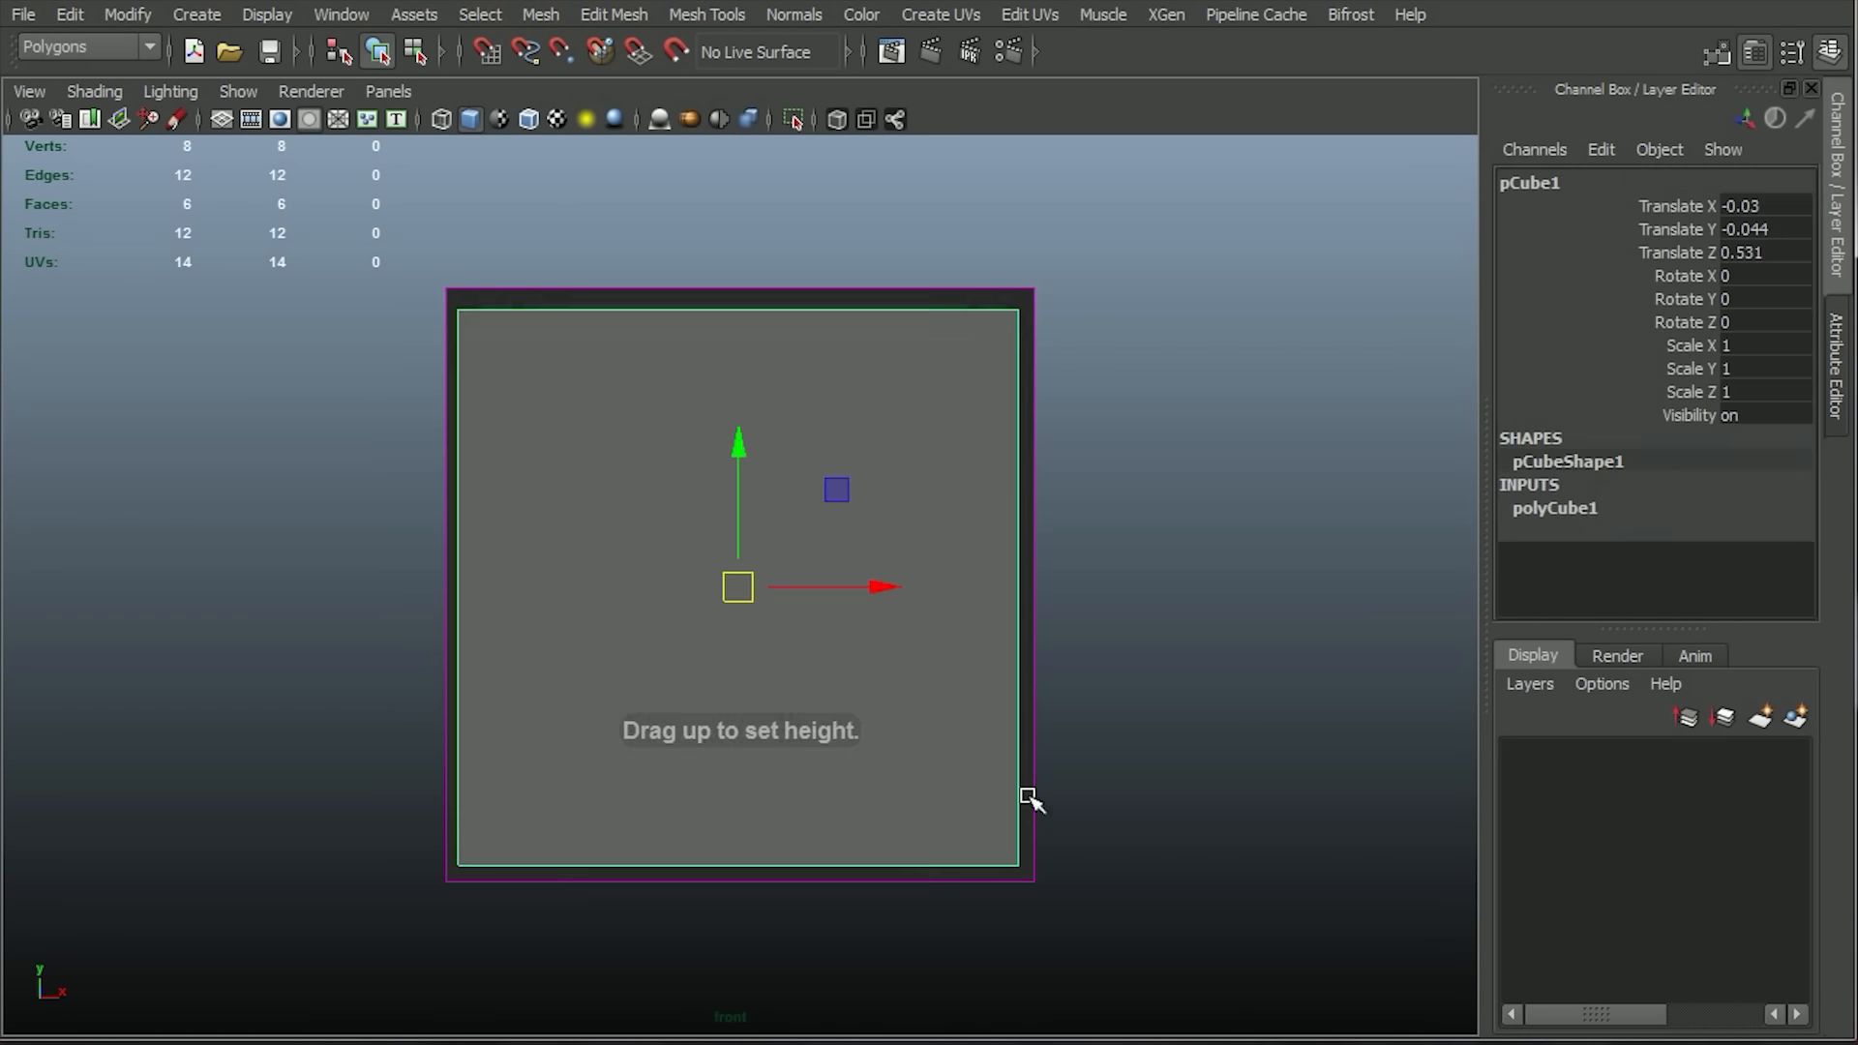
In wireframe, insert two vertical edge loops and one horizontal edge loop along the reference frame's inner borders.
left_click(442, 120)
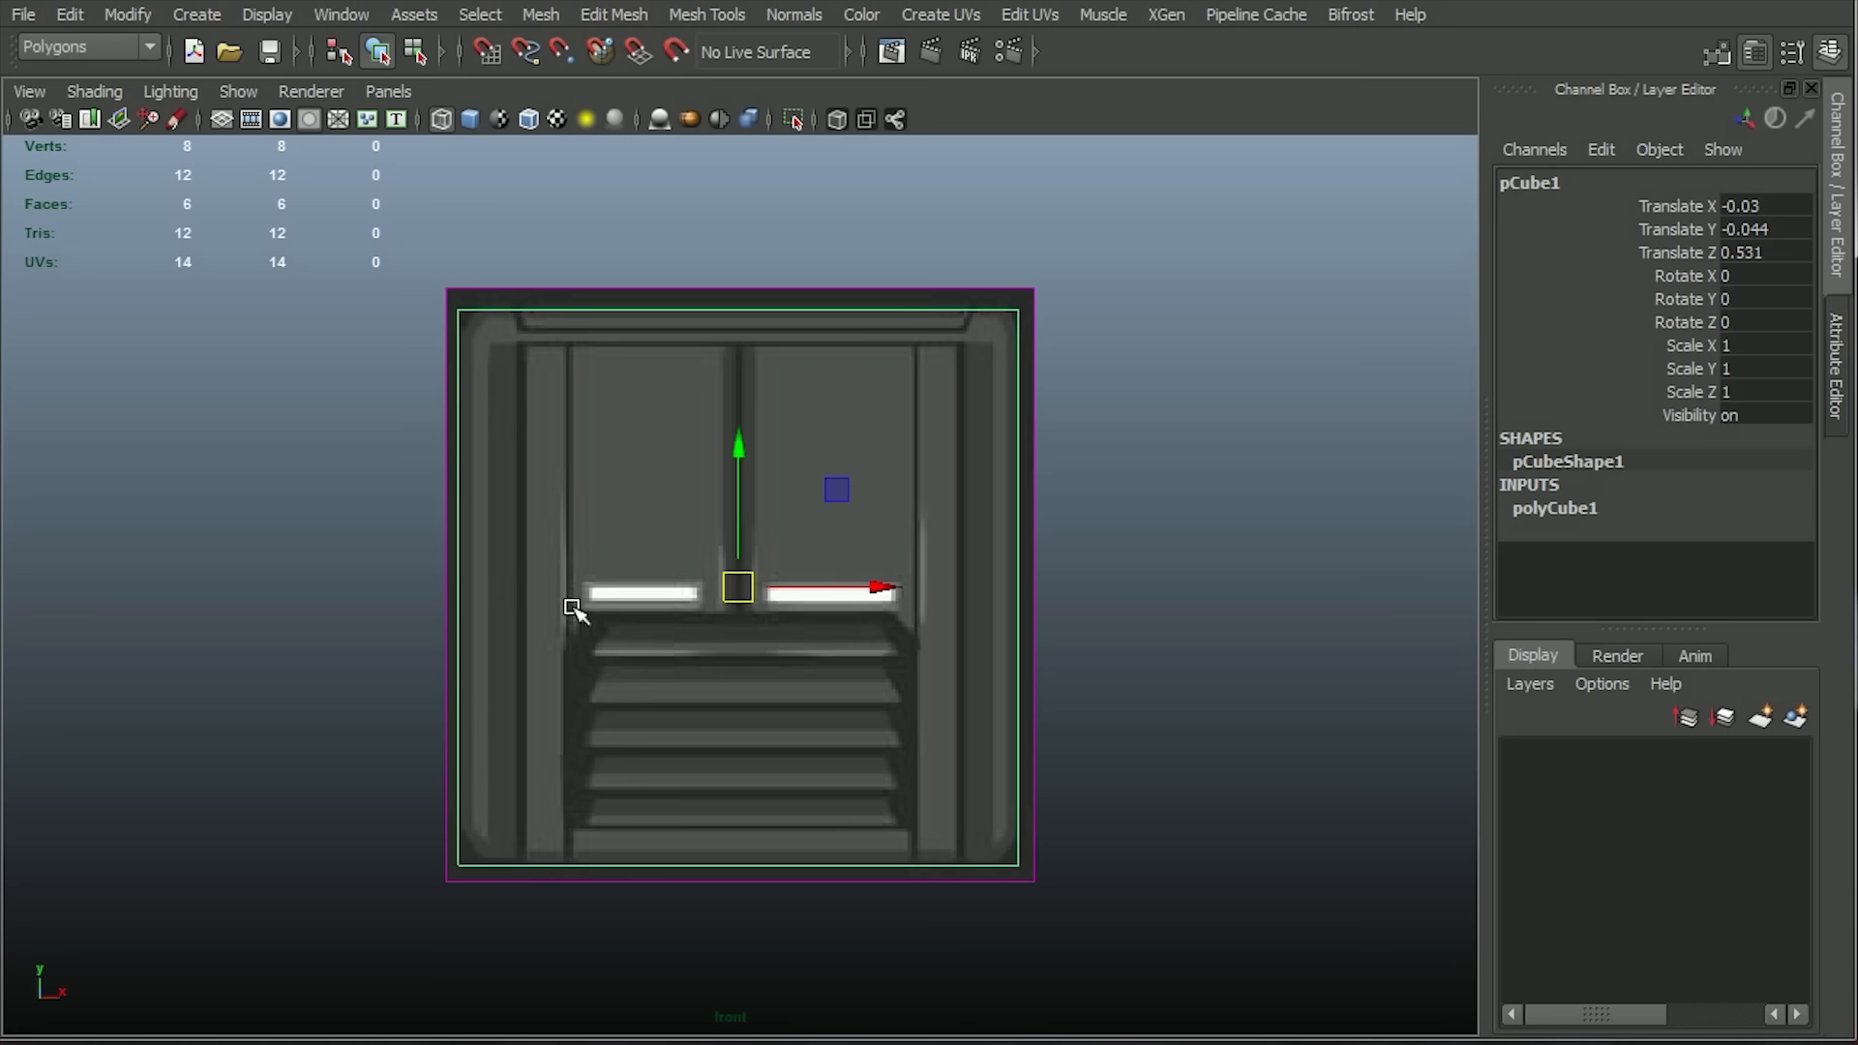
left_click(618, 14)
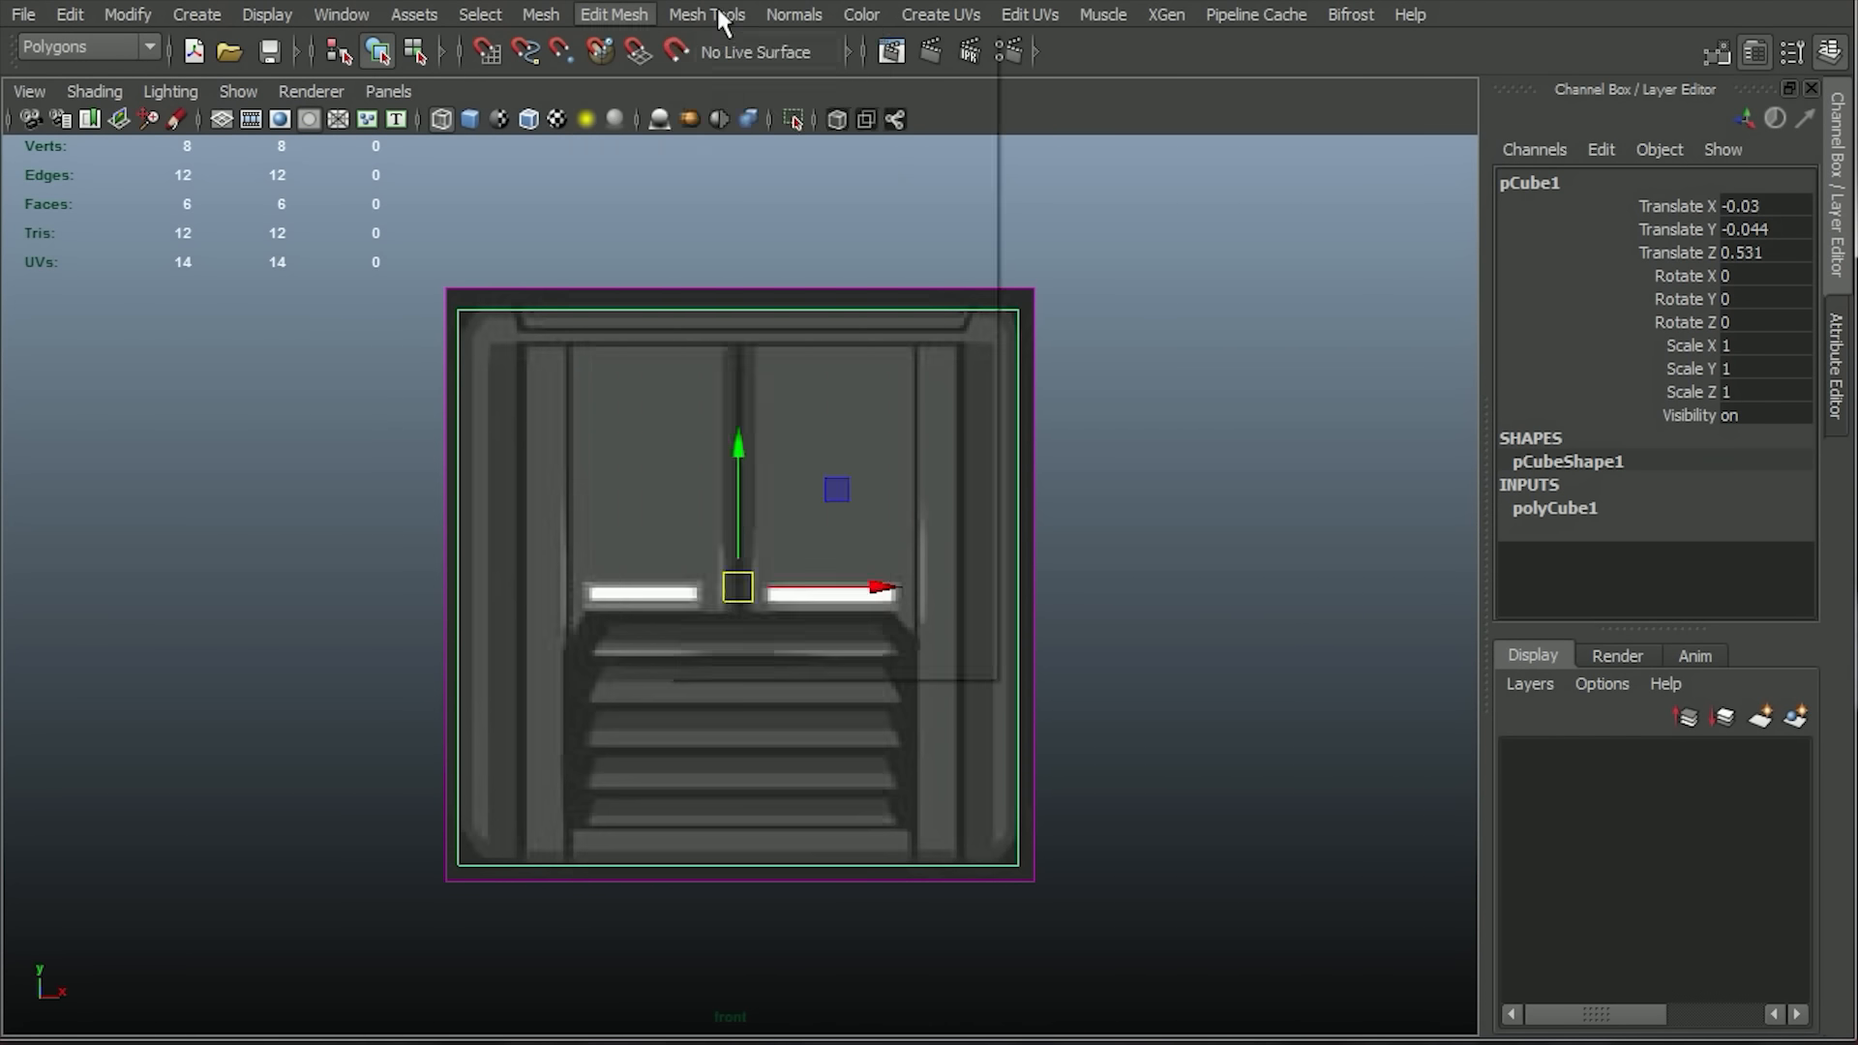
left_click(712, 13)
left_click(821, 342)
left_click_drag(517, 309, 520, 326)
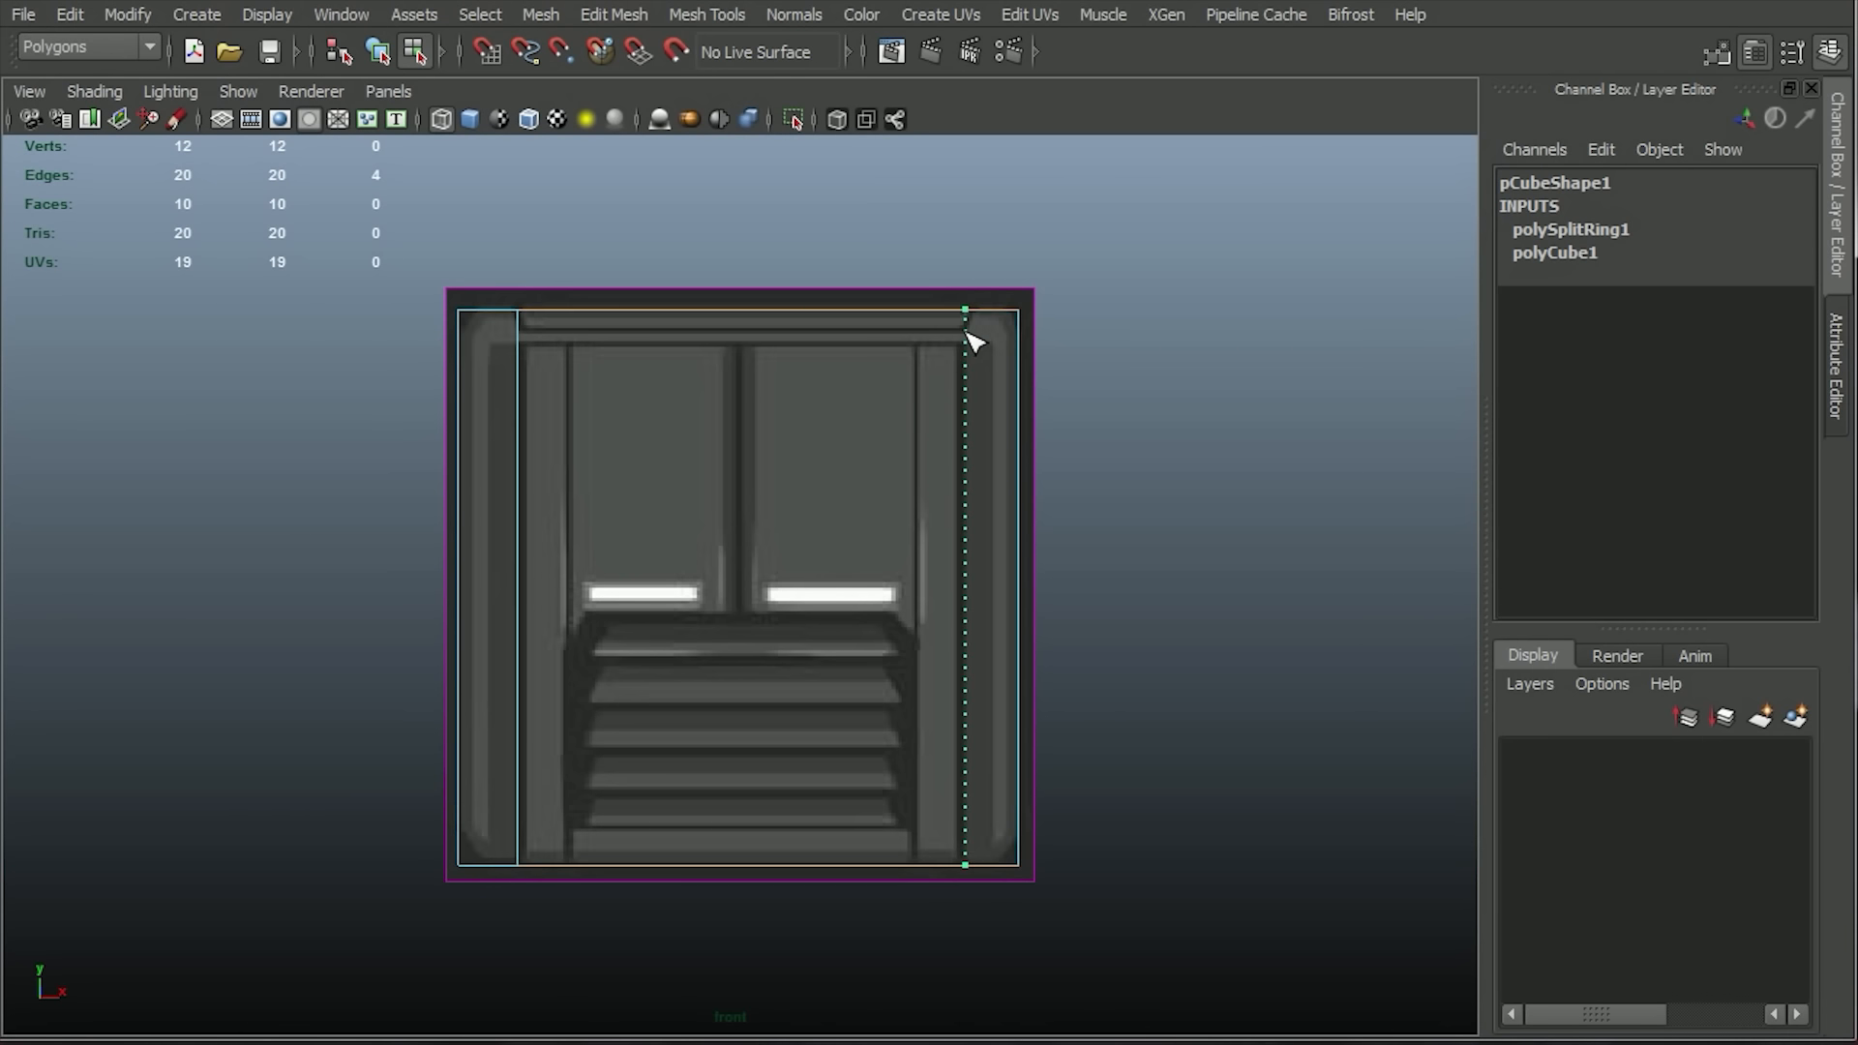
left_click_drag(974, 343, 973, 345)
left_click_drag(524, 379, 524, 343)
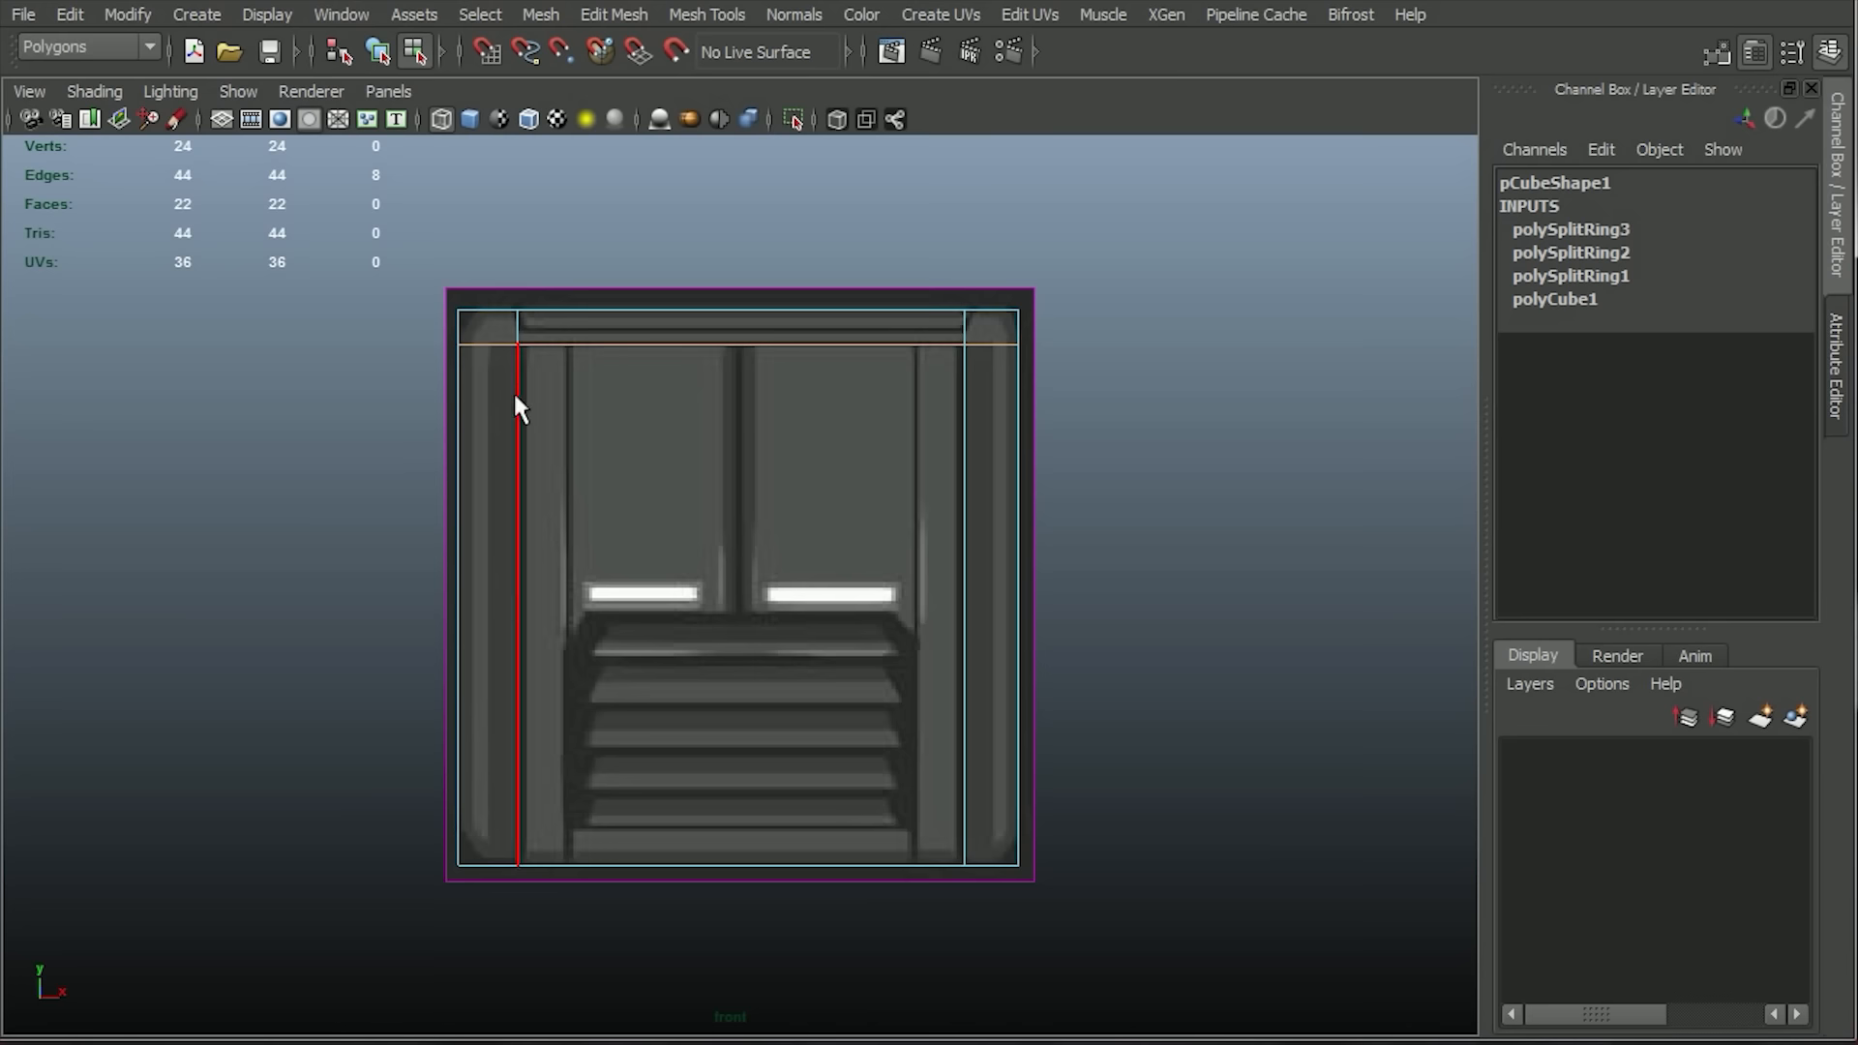
Extrude the five front faces forming the frame's sides and top by about 0.719 and scale them slightly inward.
left_click(493, 418)
left_click(494, 327, "shift")
left_click(600, 315, "shift")
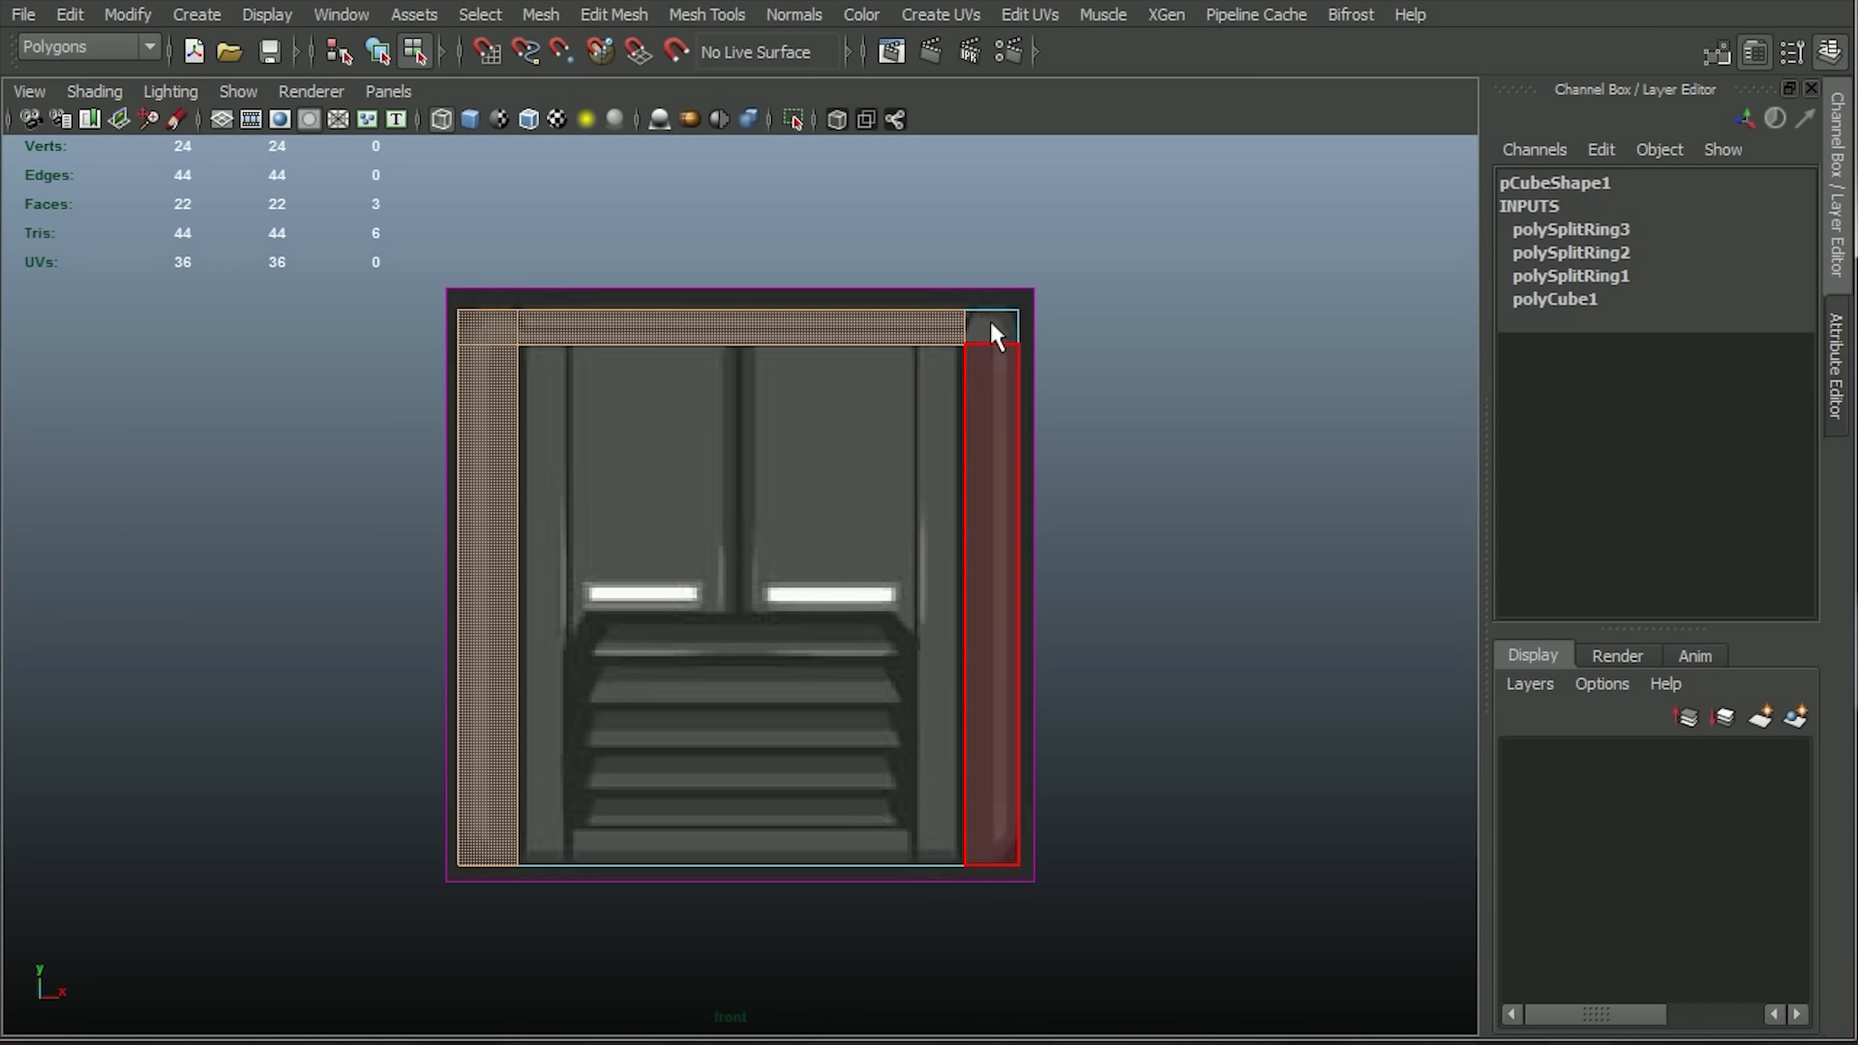
left_click(988, 319, "shift")
left_click(989, 373, "shift")
key("space")
left_click_drag(988, 373, 998, 324)
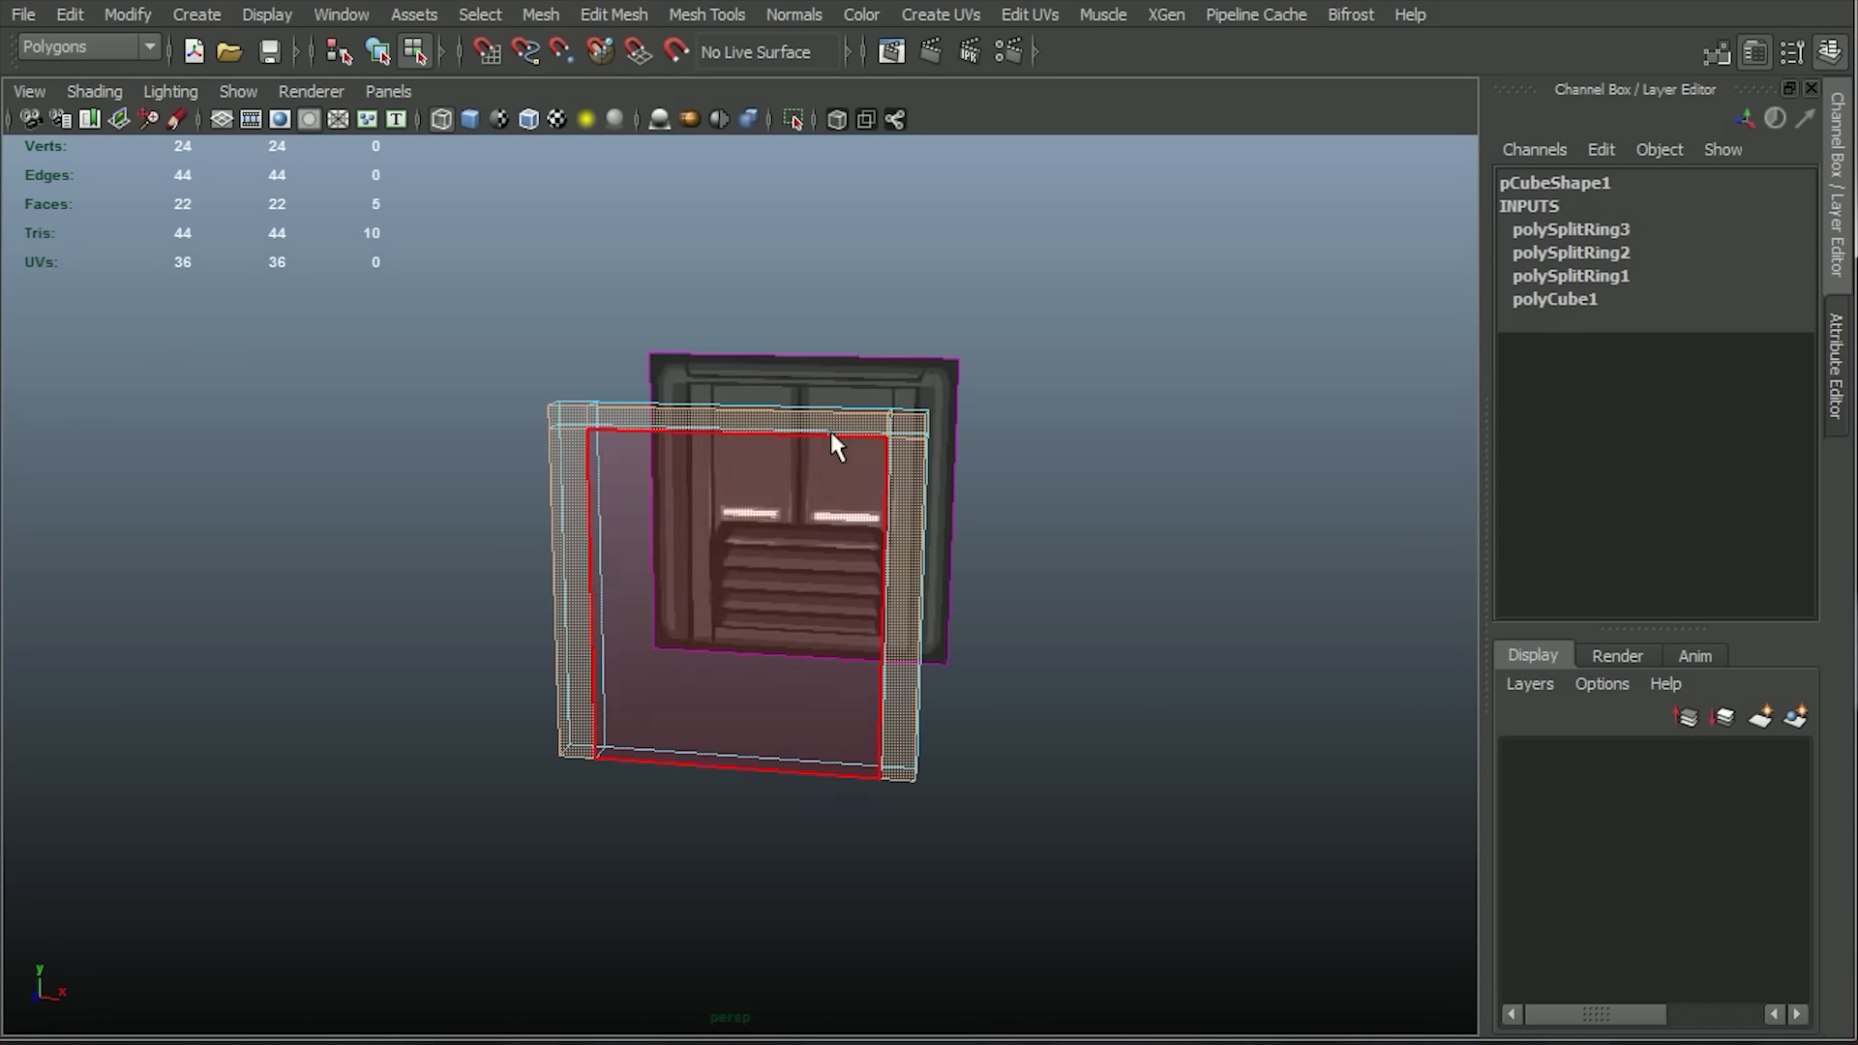
left_click(624, 14)
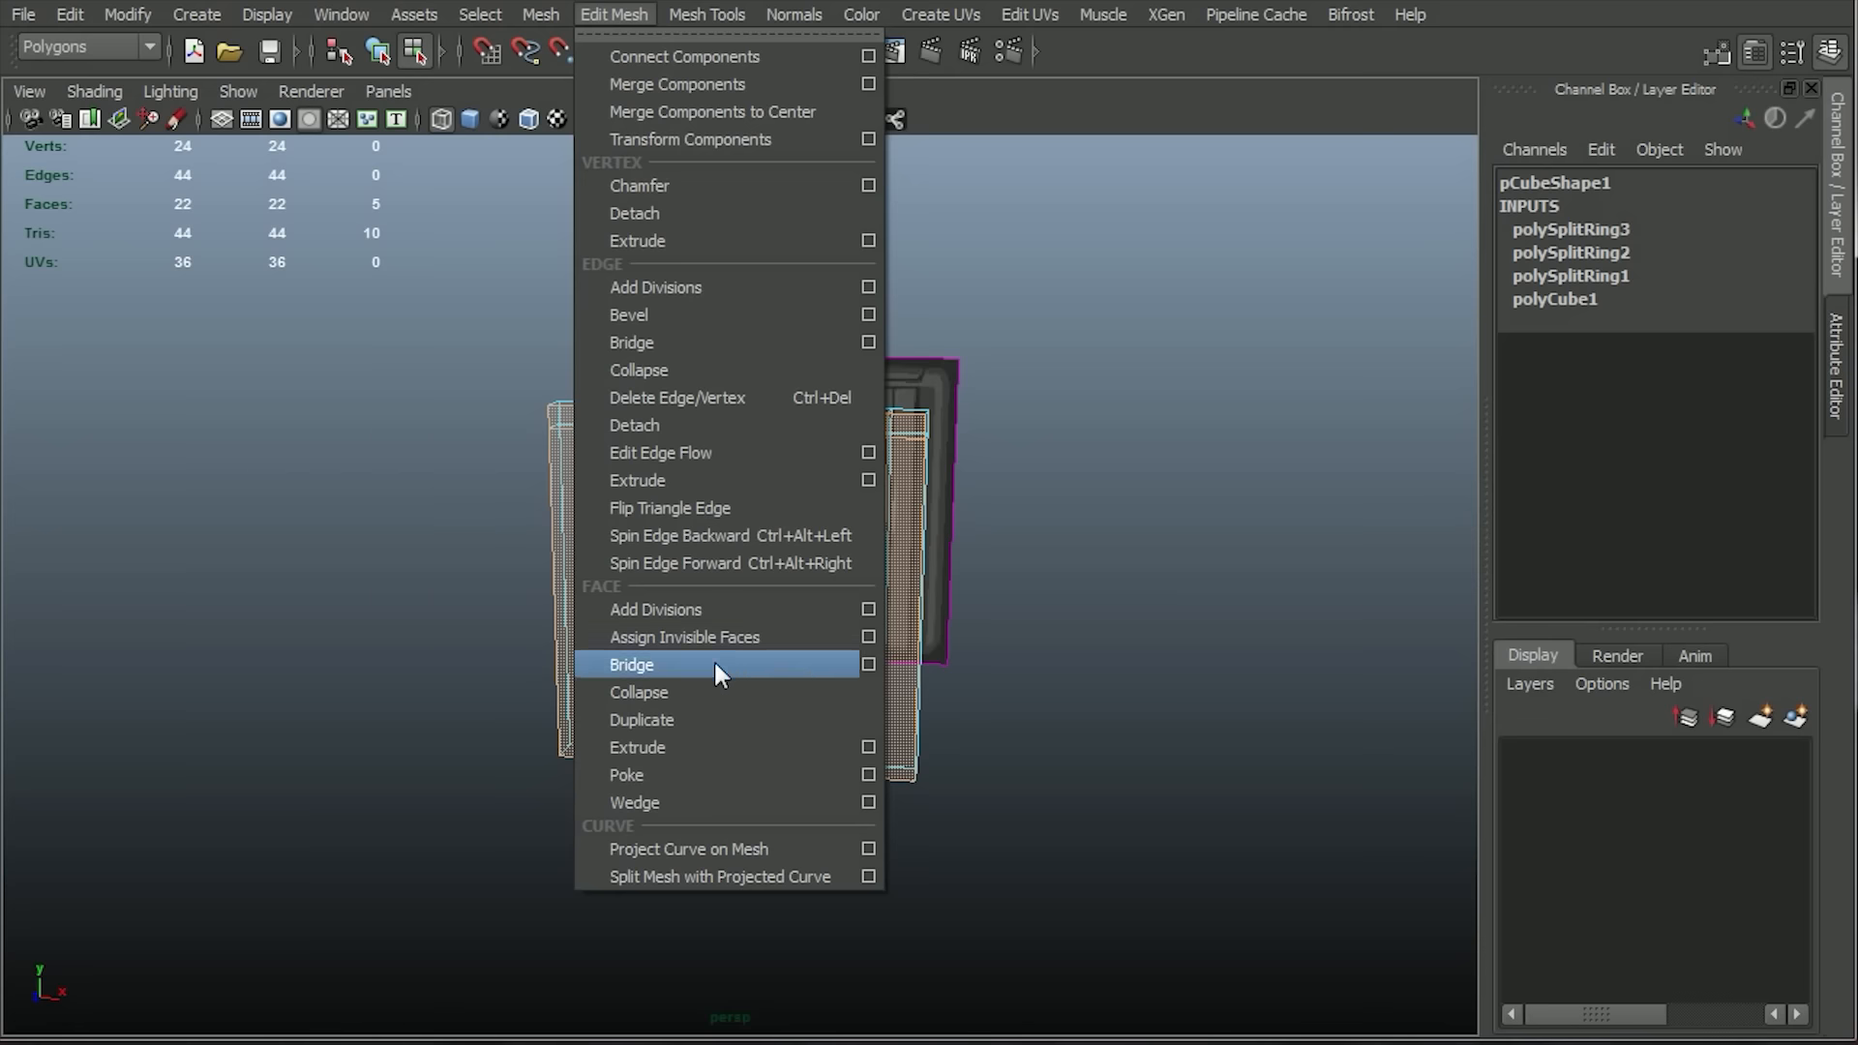
left_click(698, 747)
left_click_drag(1265, 655, 344, 646, "alt")
left_click_drag(535, 604, 511, 619)
key("r")
left_click_drag(708, 611, 697, 607)
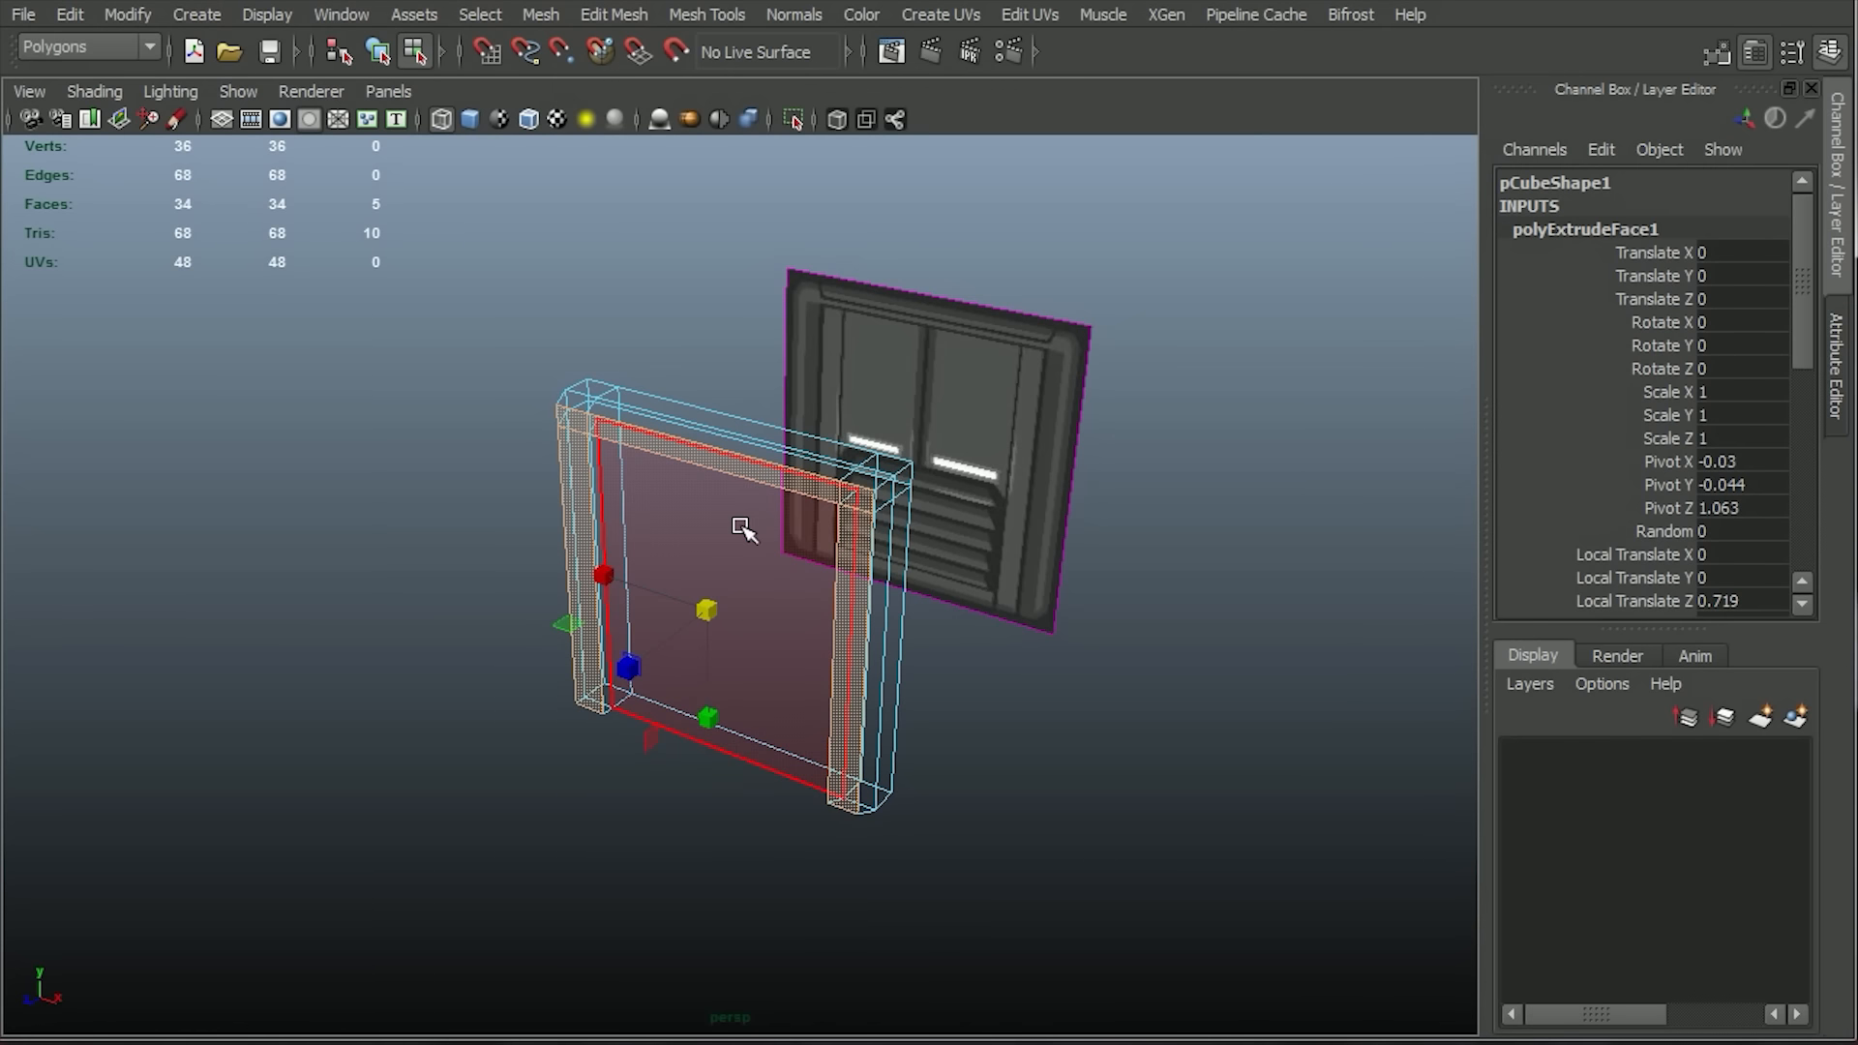
Raise the inner front edge of the frame's top bar slightly to slope its underside.
key("space")
left_click_drag(731, 524, 726, 554)
key("w")
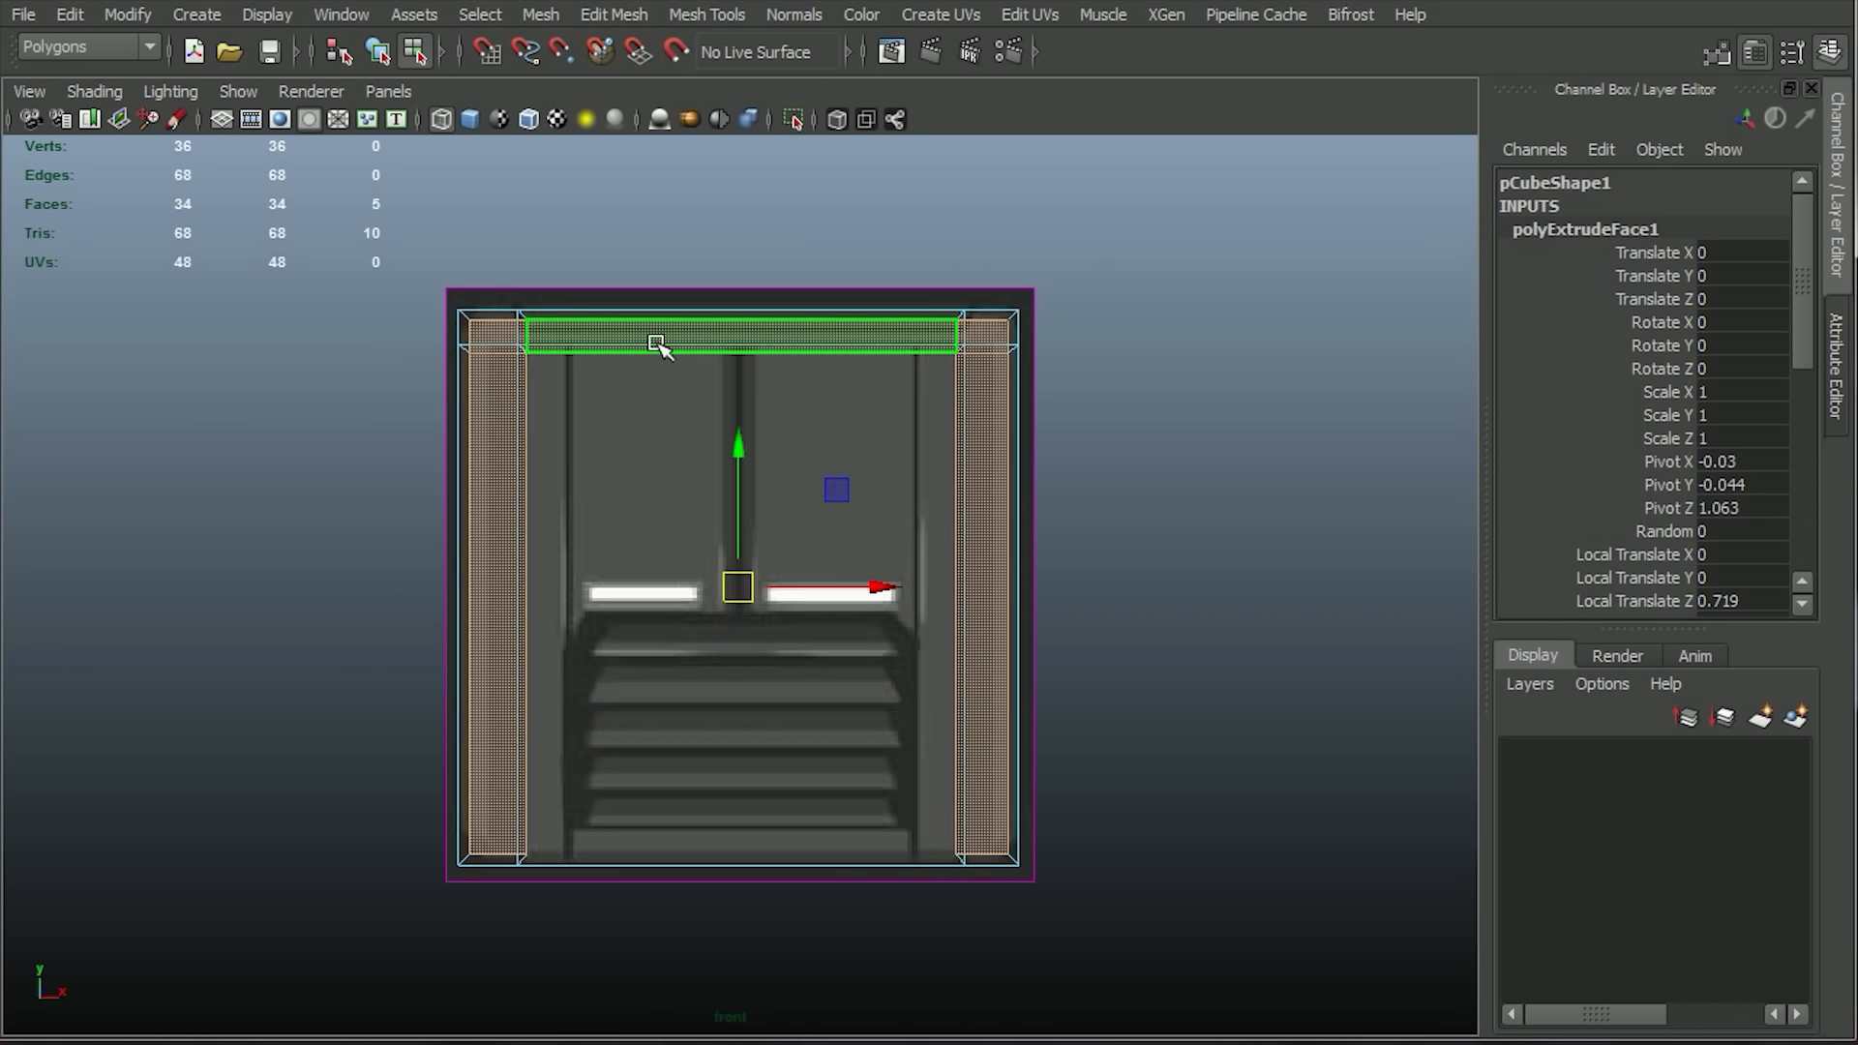
right_click_drag(656, 345, 665, 298)
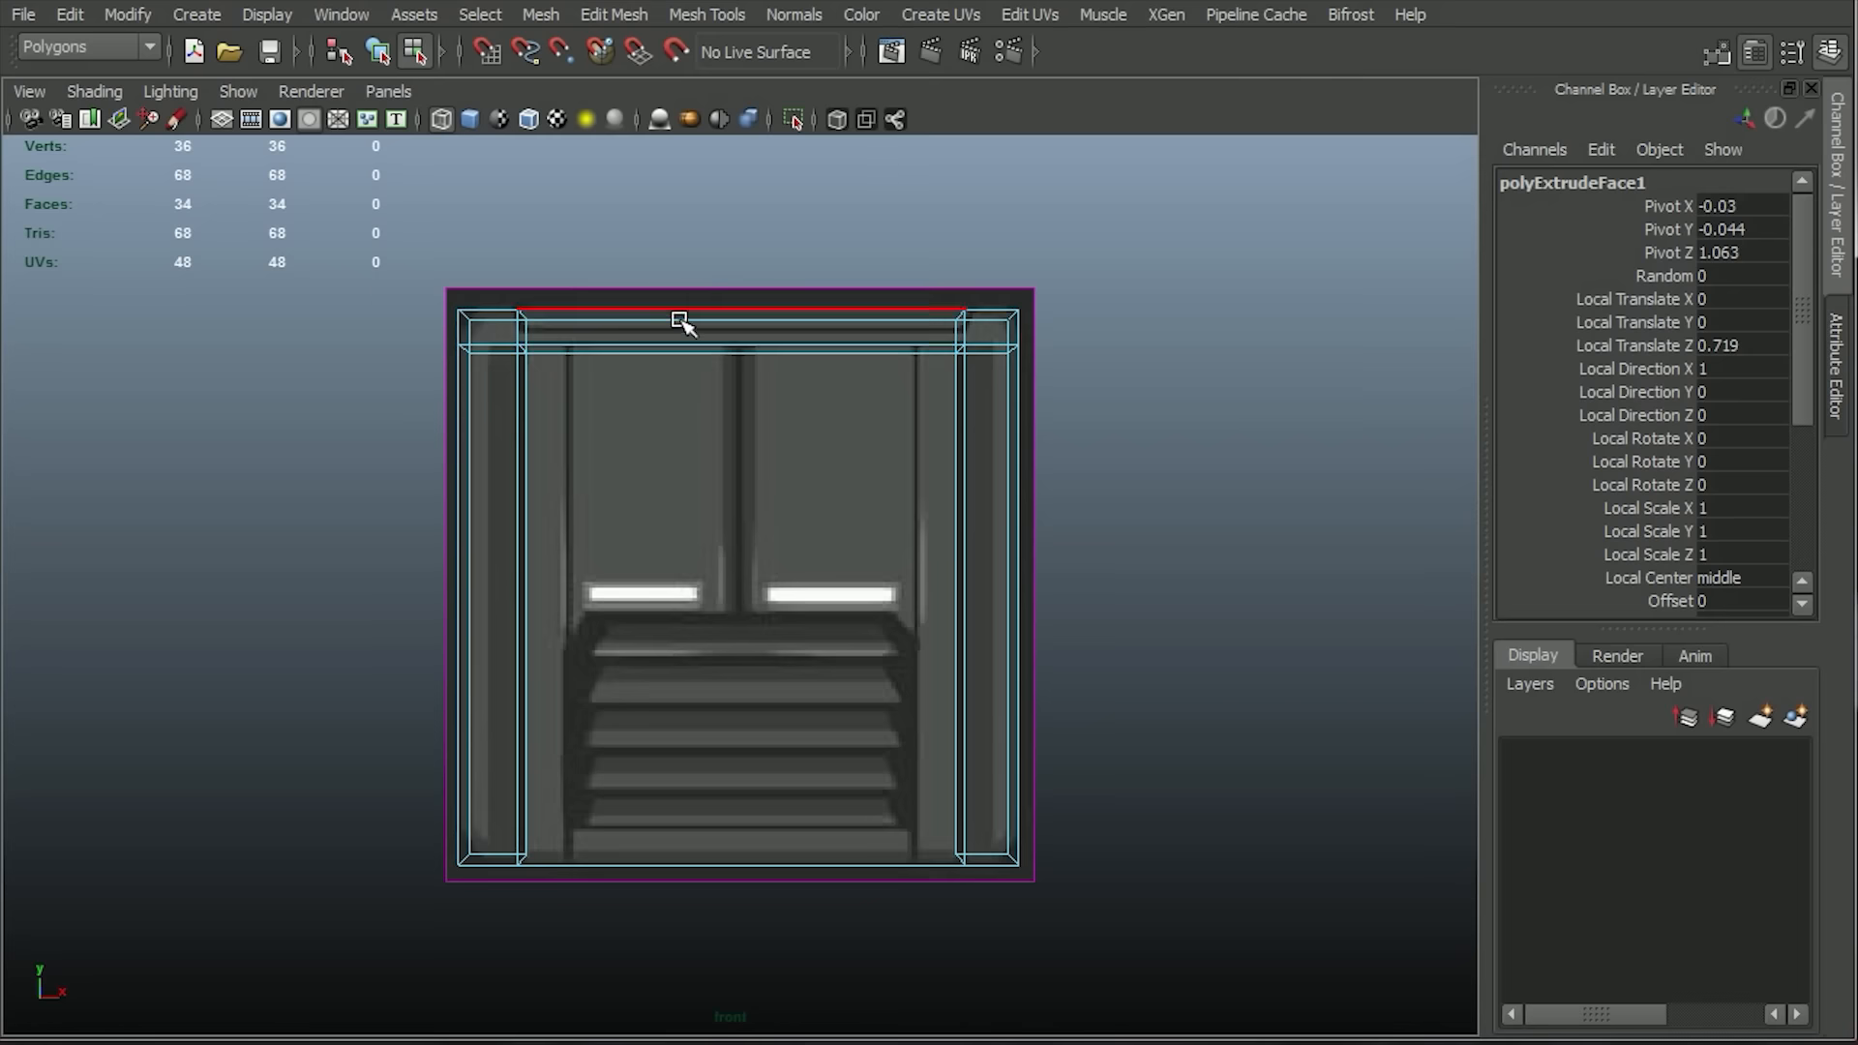
left_click(563, 351)
key("space")
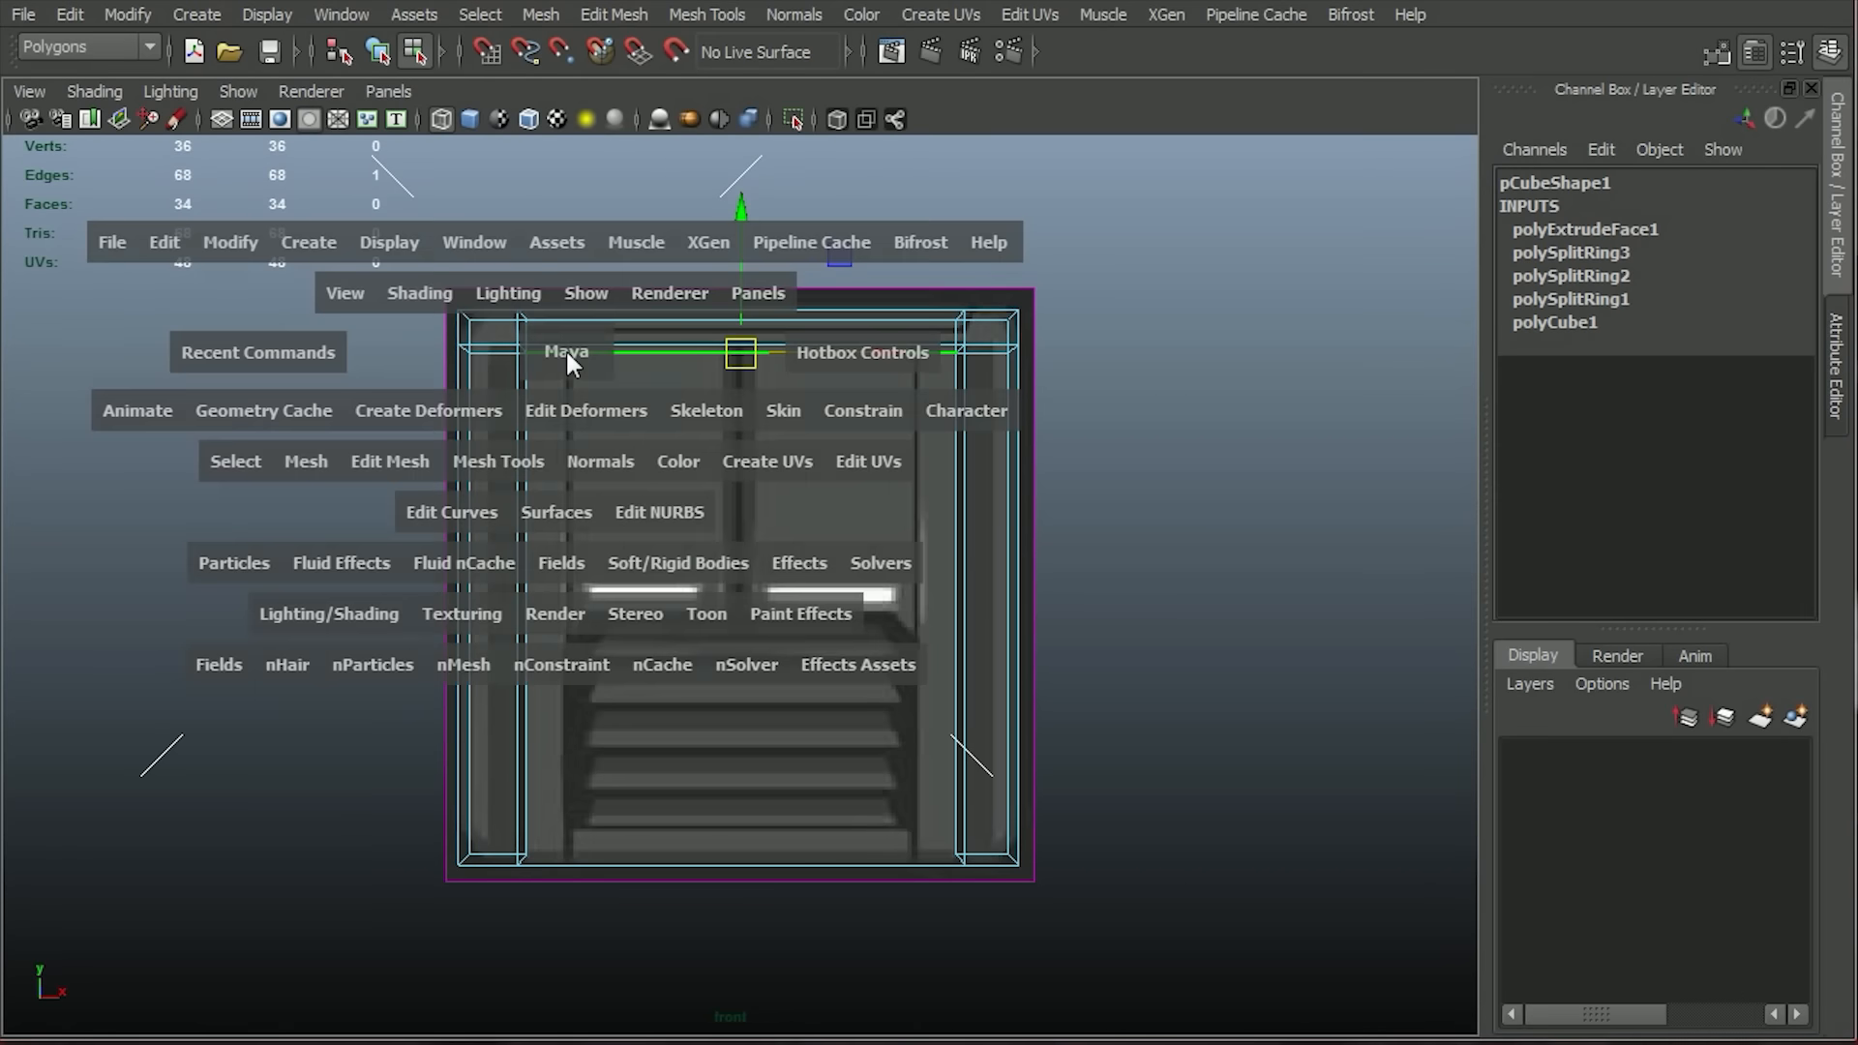
left_click_drag(565, 350, 569, 315)
left_click_drag(813, 502, 628, 468, "alt")
key("space")
left_click_drag(736, 205, 733, 191)
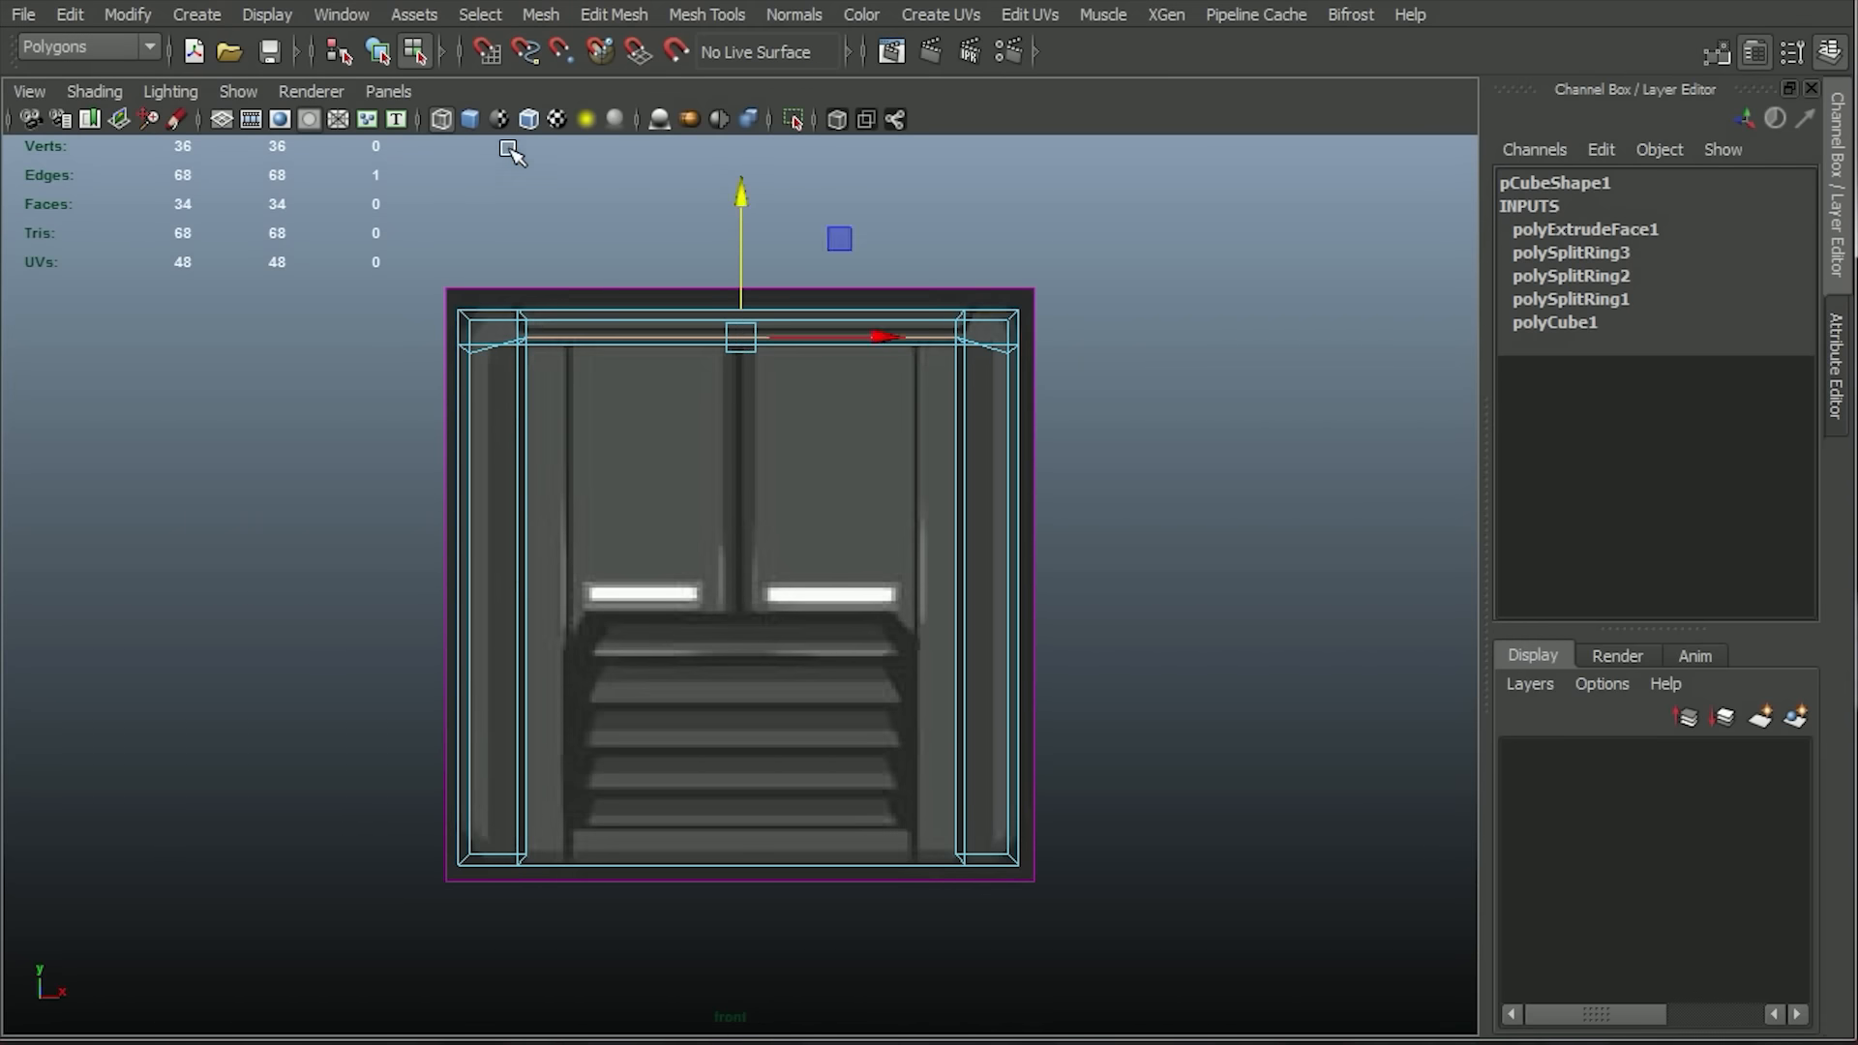
Select the inner vertical front edges of both side posts and scale them apart horizontally to bevel the opening.
left_click(470, 120)
key("space")
left_click_drag(508, 277, 507, 237)
left_click_drag(714, 387, 802, 395, "alt")
right_click_drag(702, 358, 769, 489, "alt")
left_click_drag(769, 488, 933, 380, "alt")
left_click(436, 556)
left_click(1026, 493, "shift")
key("space")
left_click_drag(1036, 492, 1033, 515)
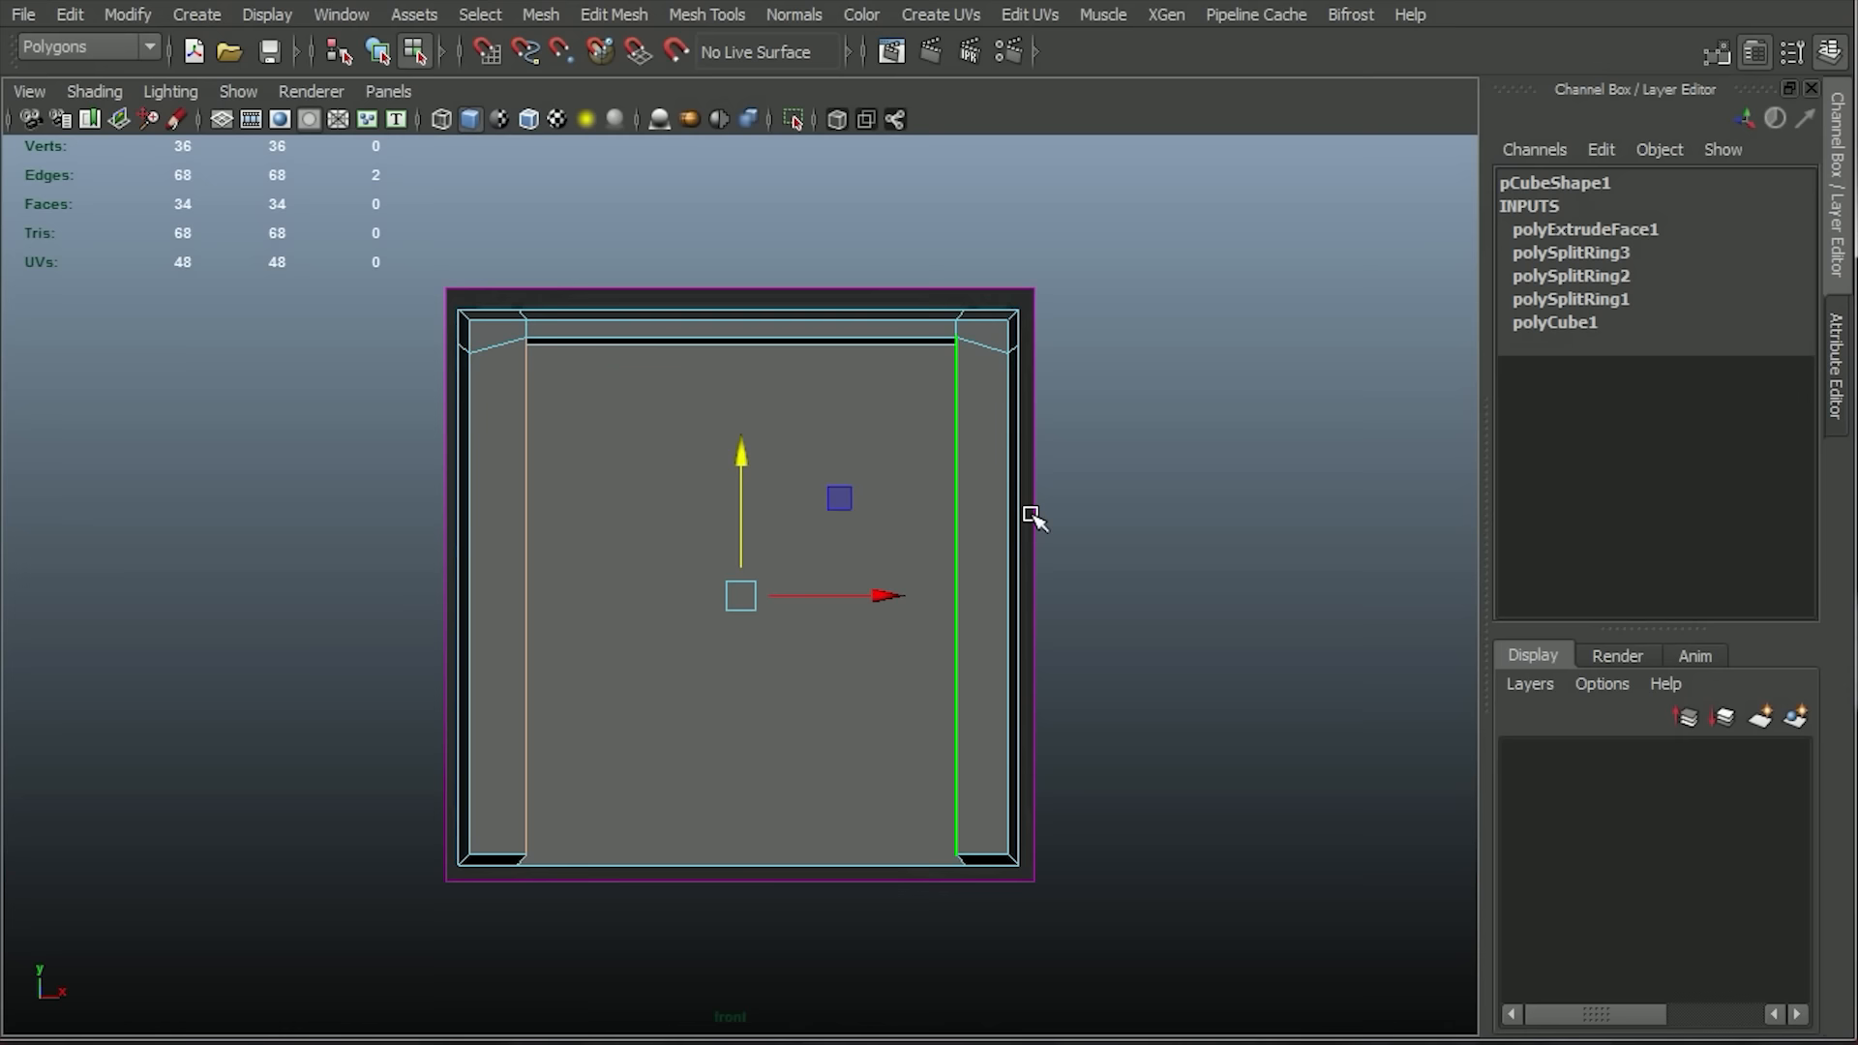
key("r")
left_click_drag(609, 594, 597, 593)
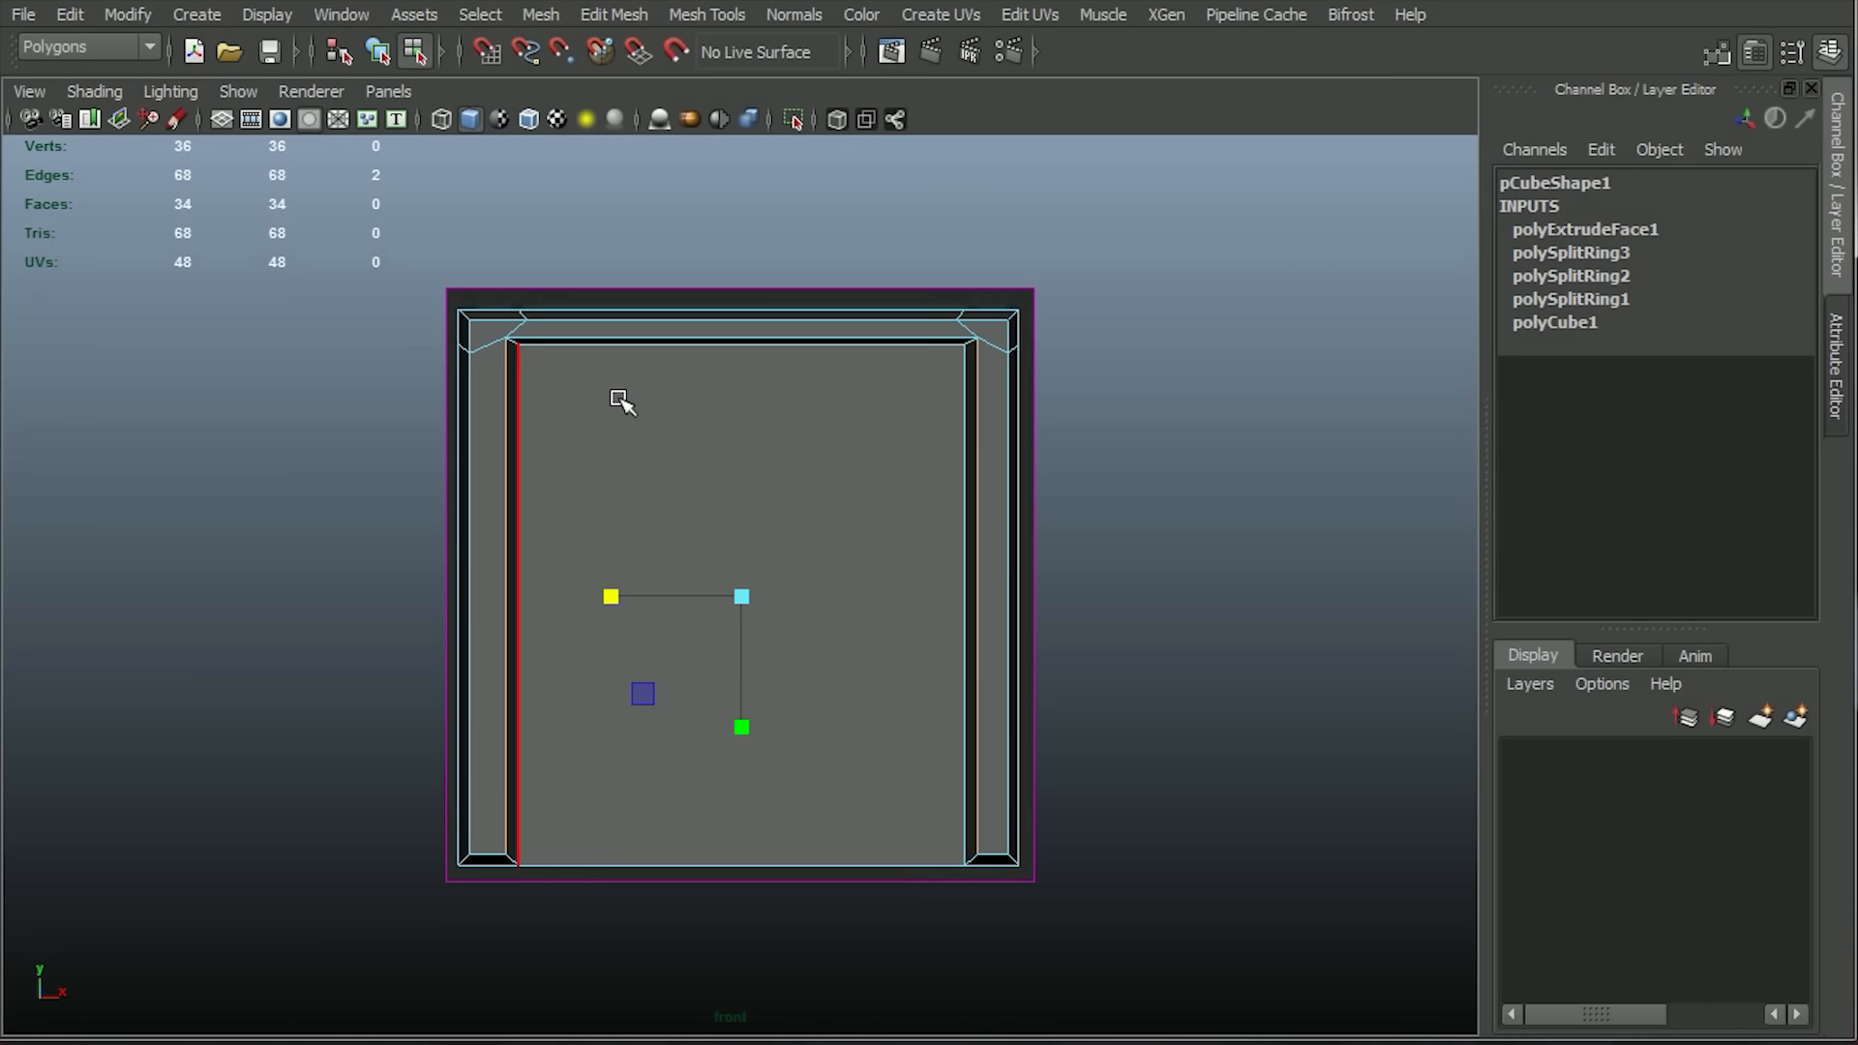
Adjust the vertical position of the top bar's inner front edge in the front view.
scroll(829, 568, "up", 3)
left_click(706, 253)
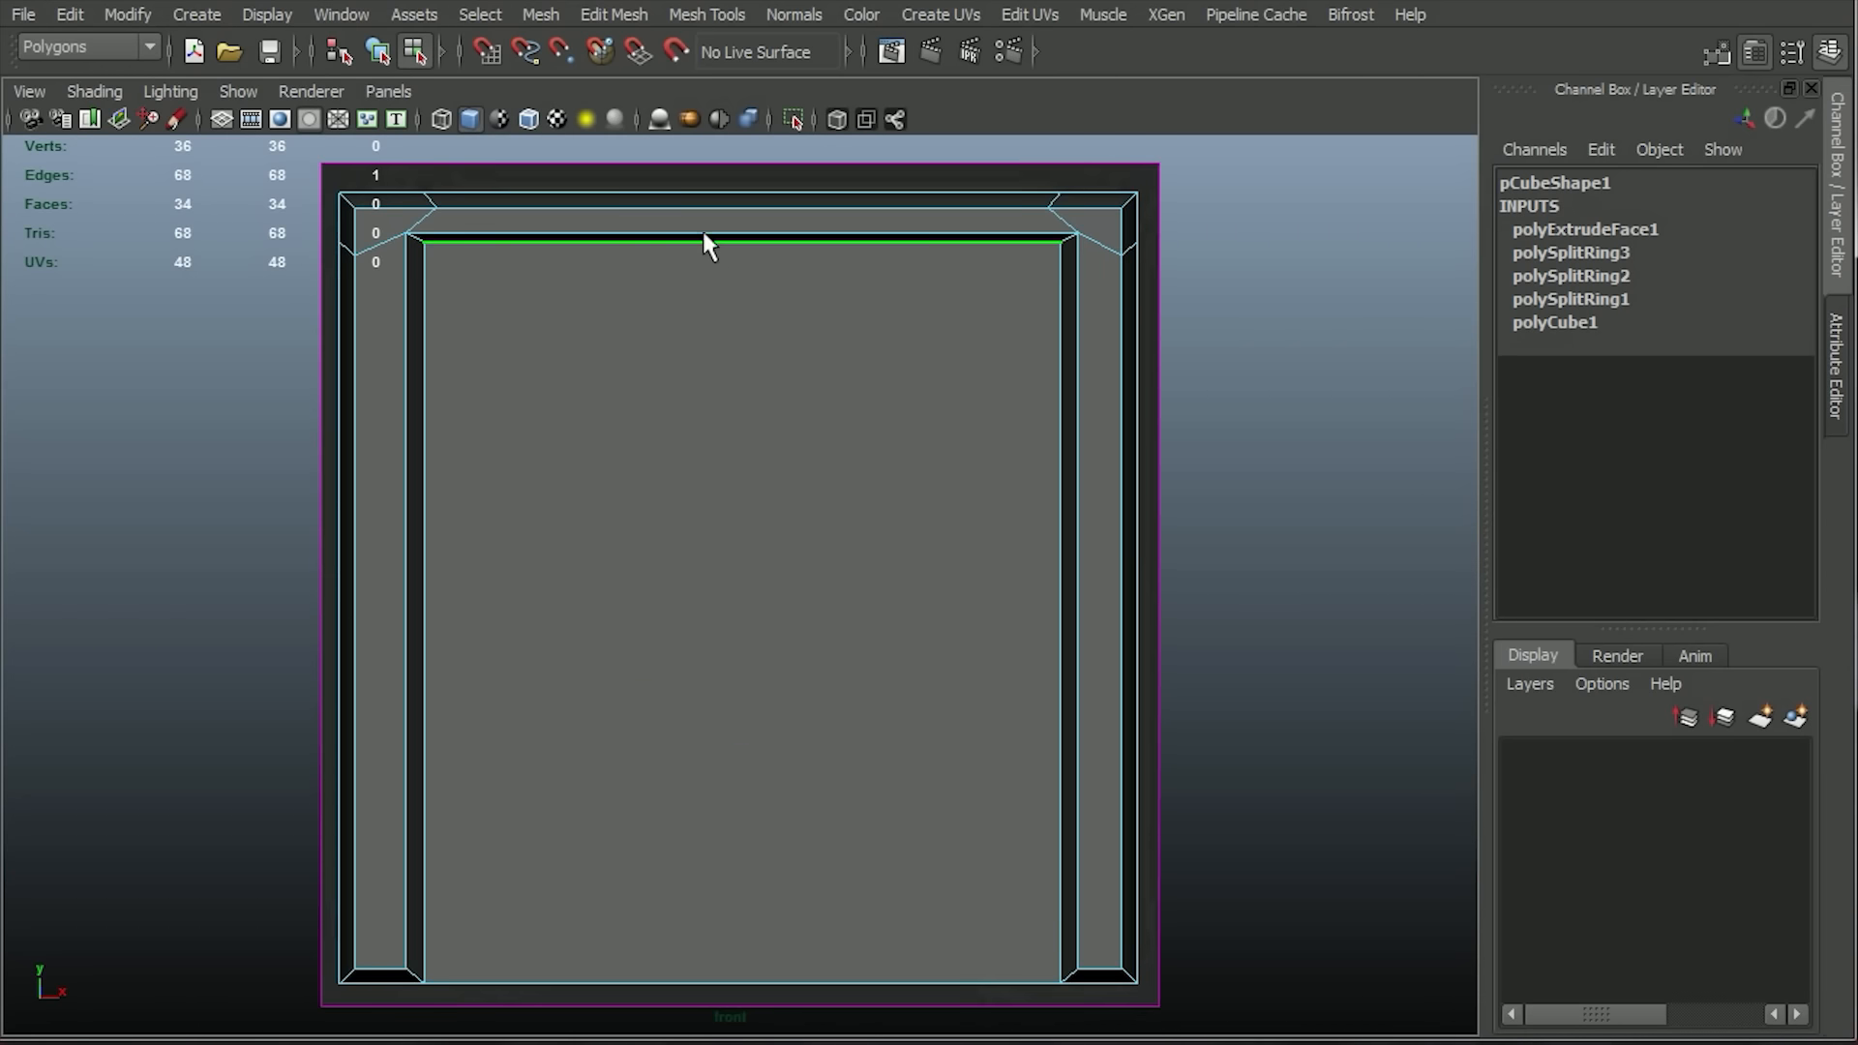
left_click(702, 232, "shift")
left_click_drag(741, 155, 728, 180)
Try raising the outer bottom corner vertices of both side posts in the wireframe front view, and undo the move.
left_click(441, 119)
middle_click_drag(663, 734, 674, 606, "alt")
right_click_drag(363, 687, 309, 640)
right_click_drag(541, 564, 367, 532)
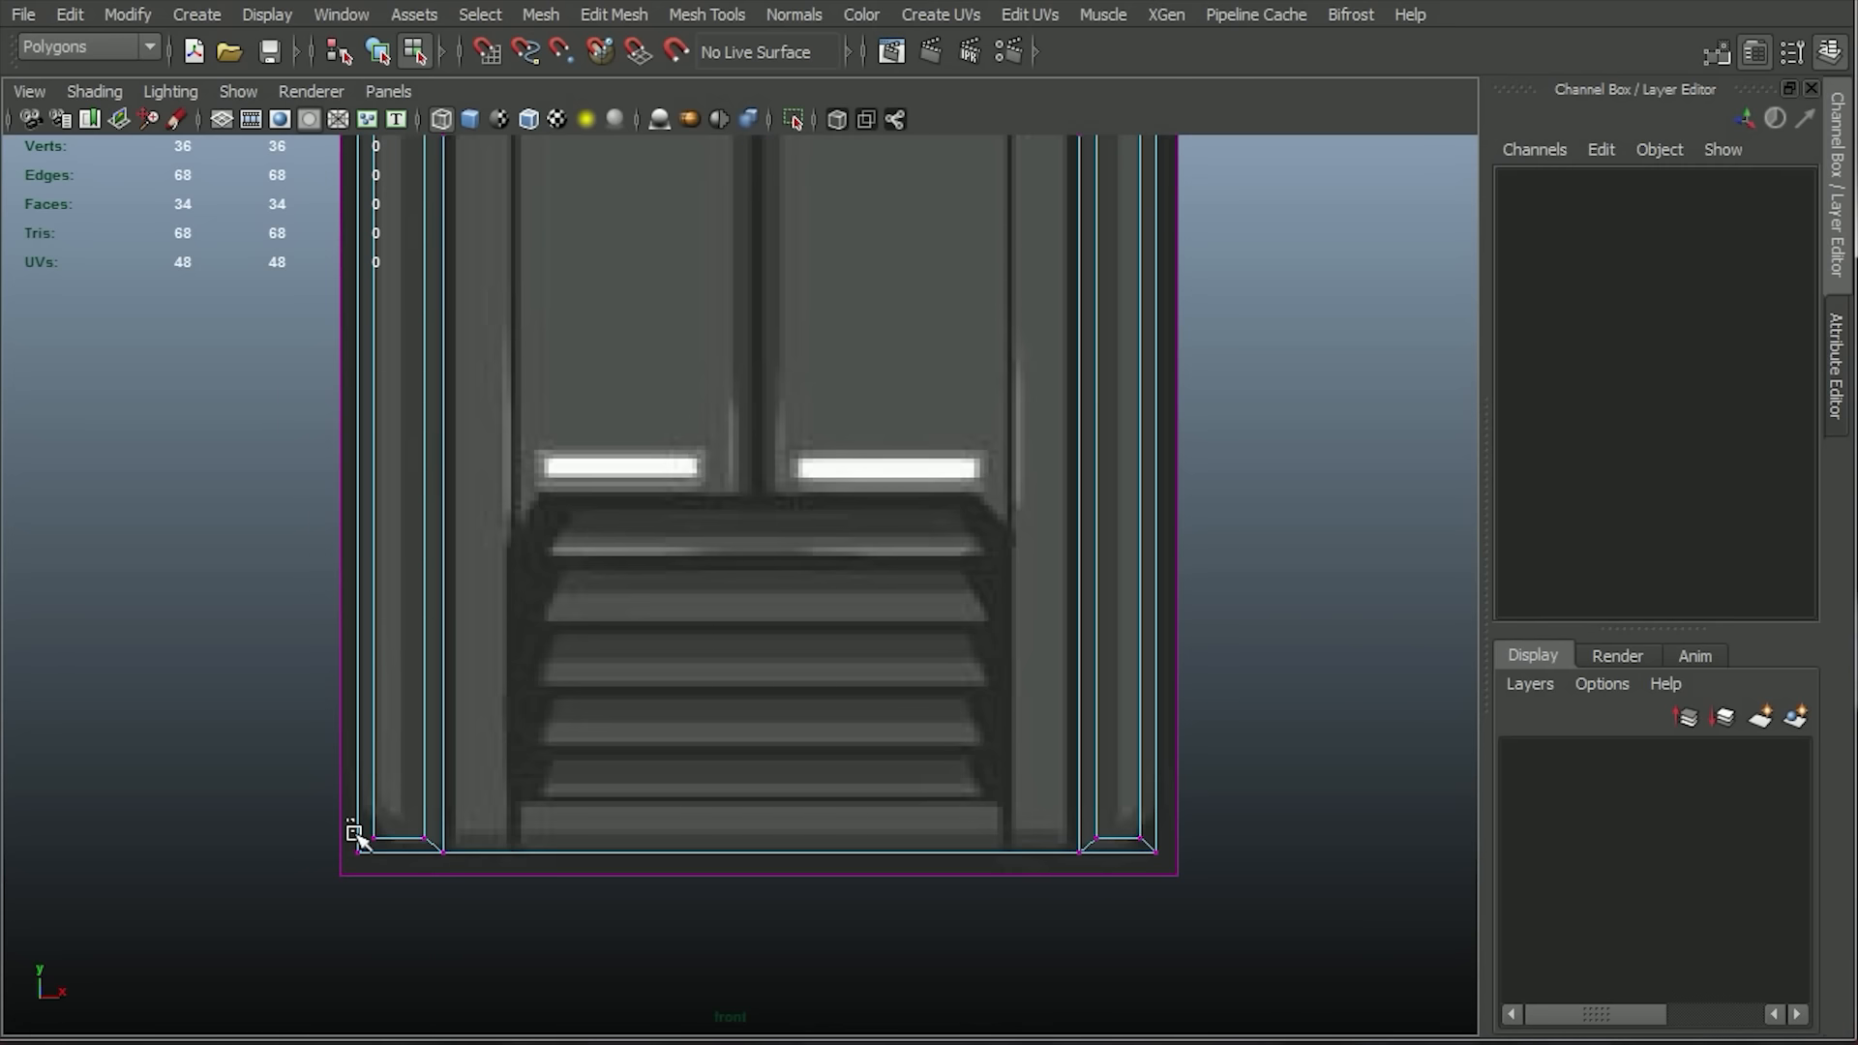
left_click_drag(352, 829, 385, 880)
left_click_drag(1193, 813, 1116, 888, "shift")
left_click_drag(759, 753, 766, 693)
key("ctrl+z")
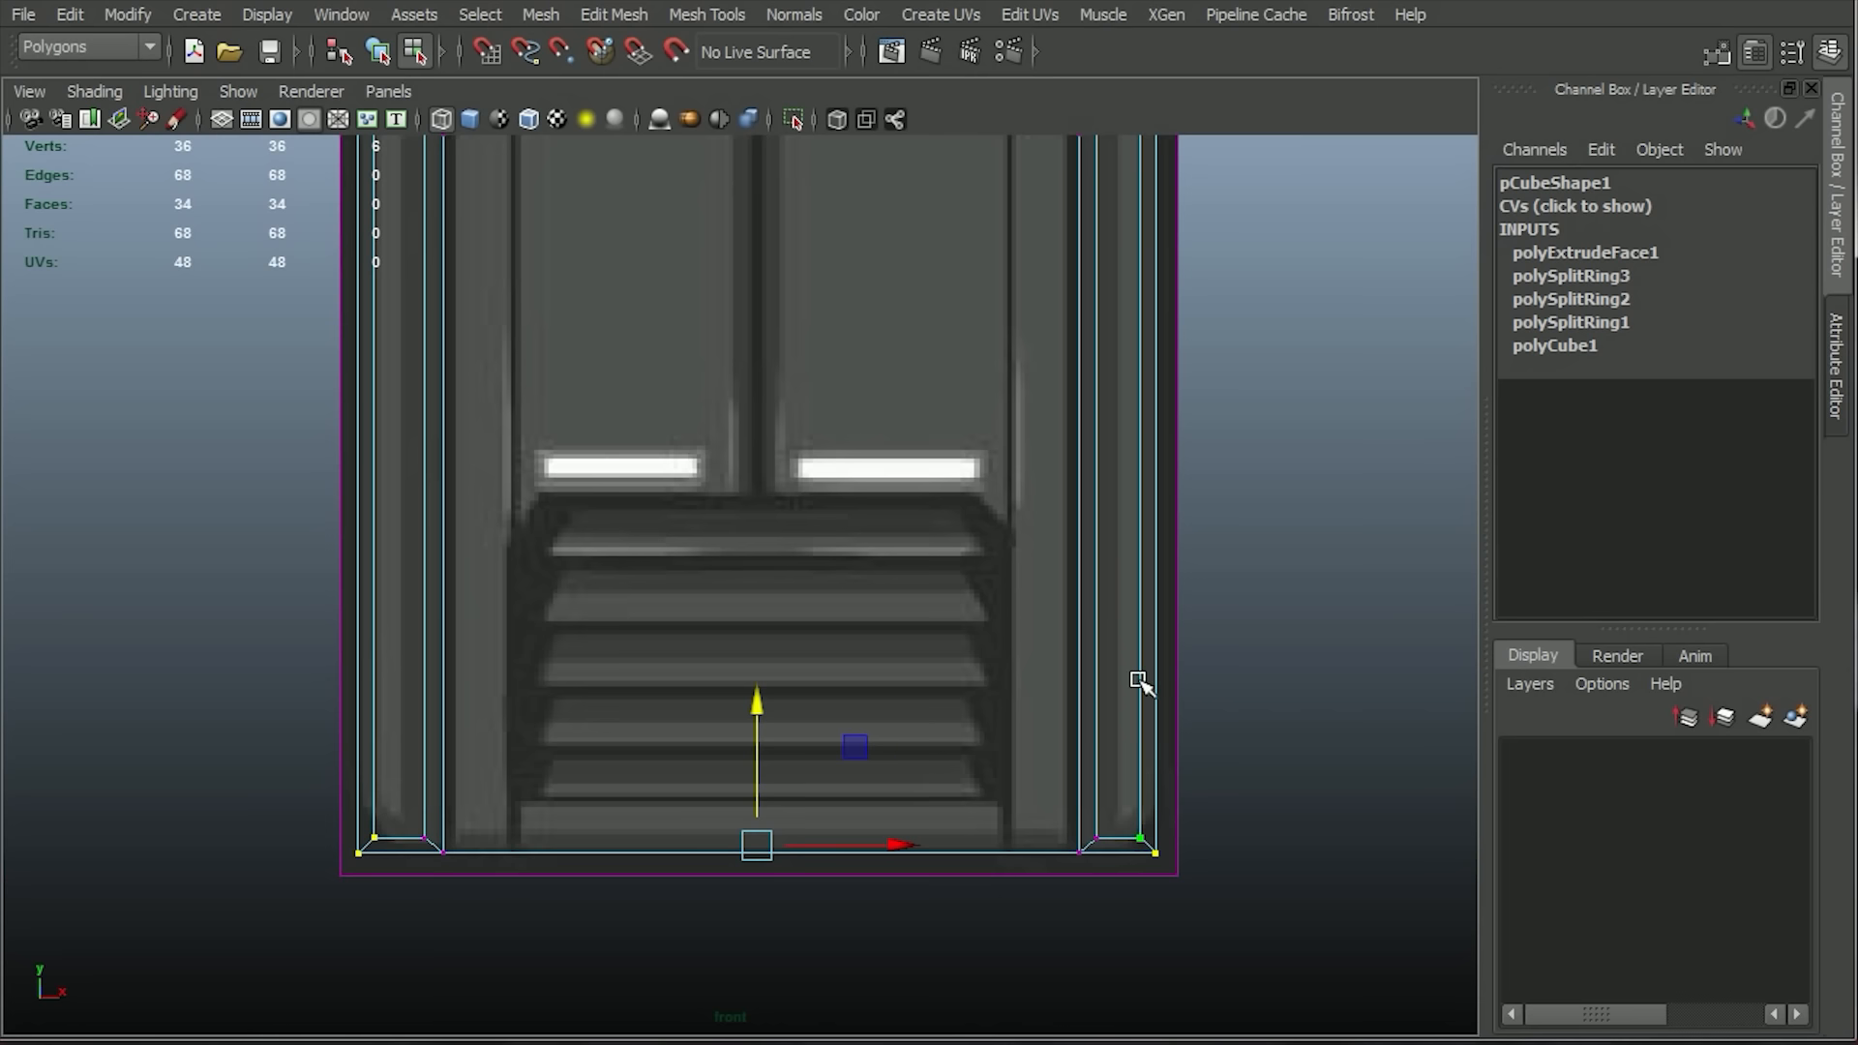
Insert a vertical edge loop near the outer side of the frame's right post.
key("F10")
left_click(613, 14)
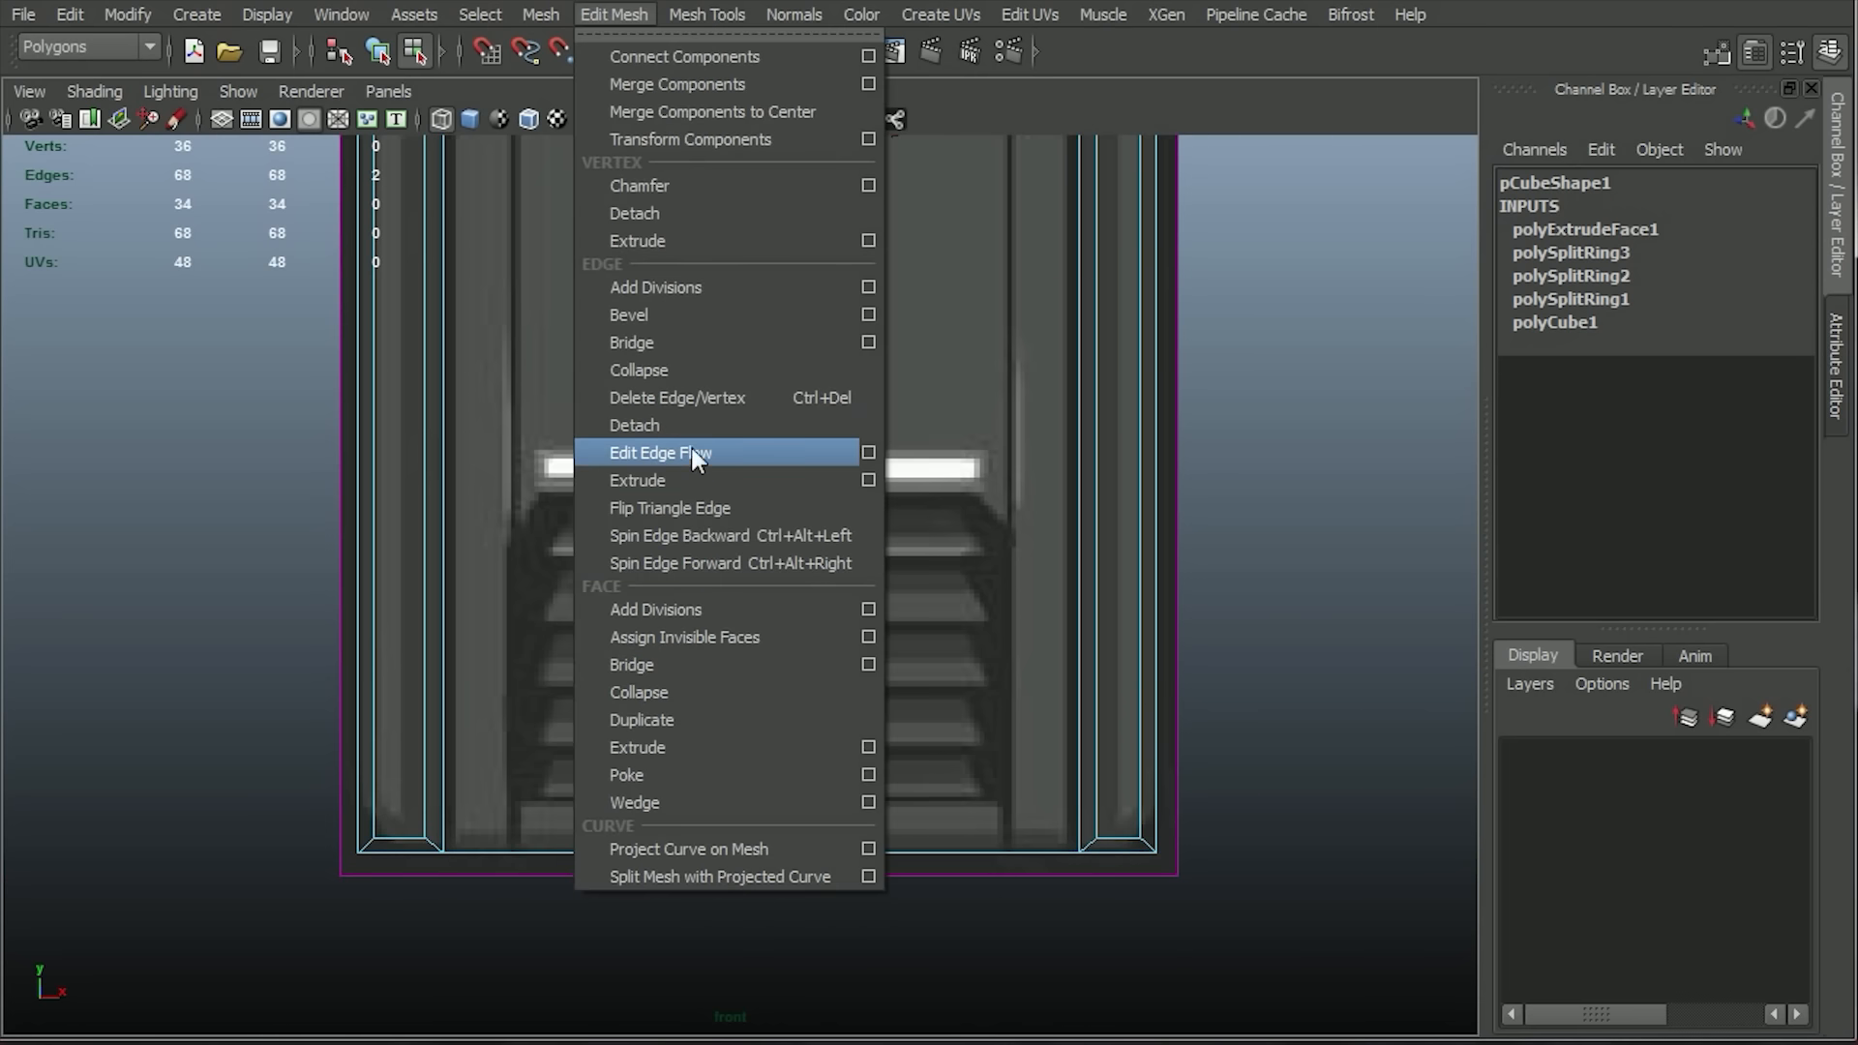
left_click(735, 342)
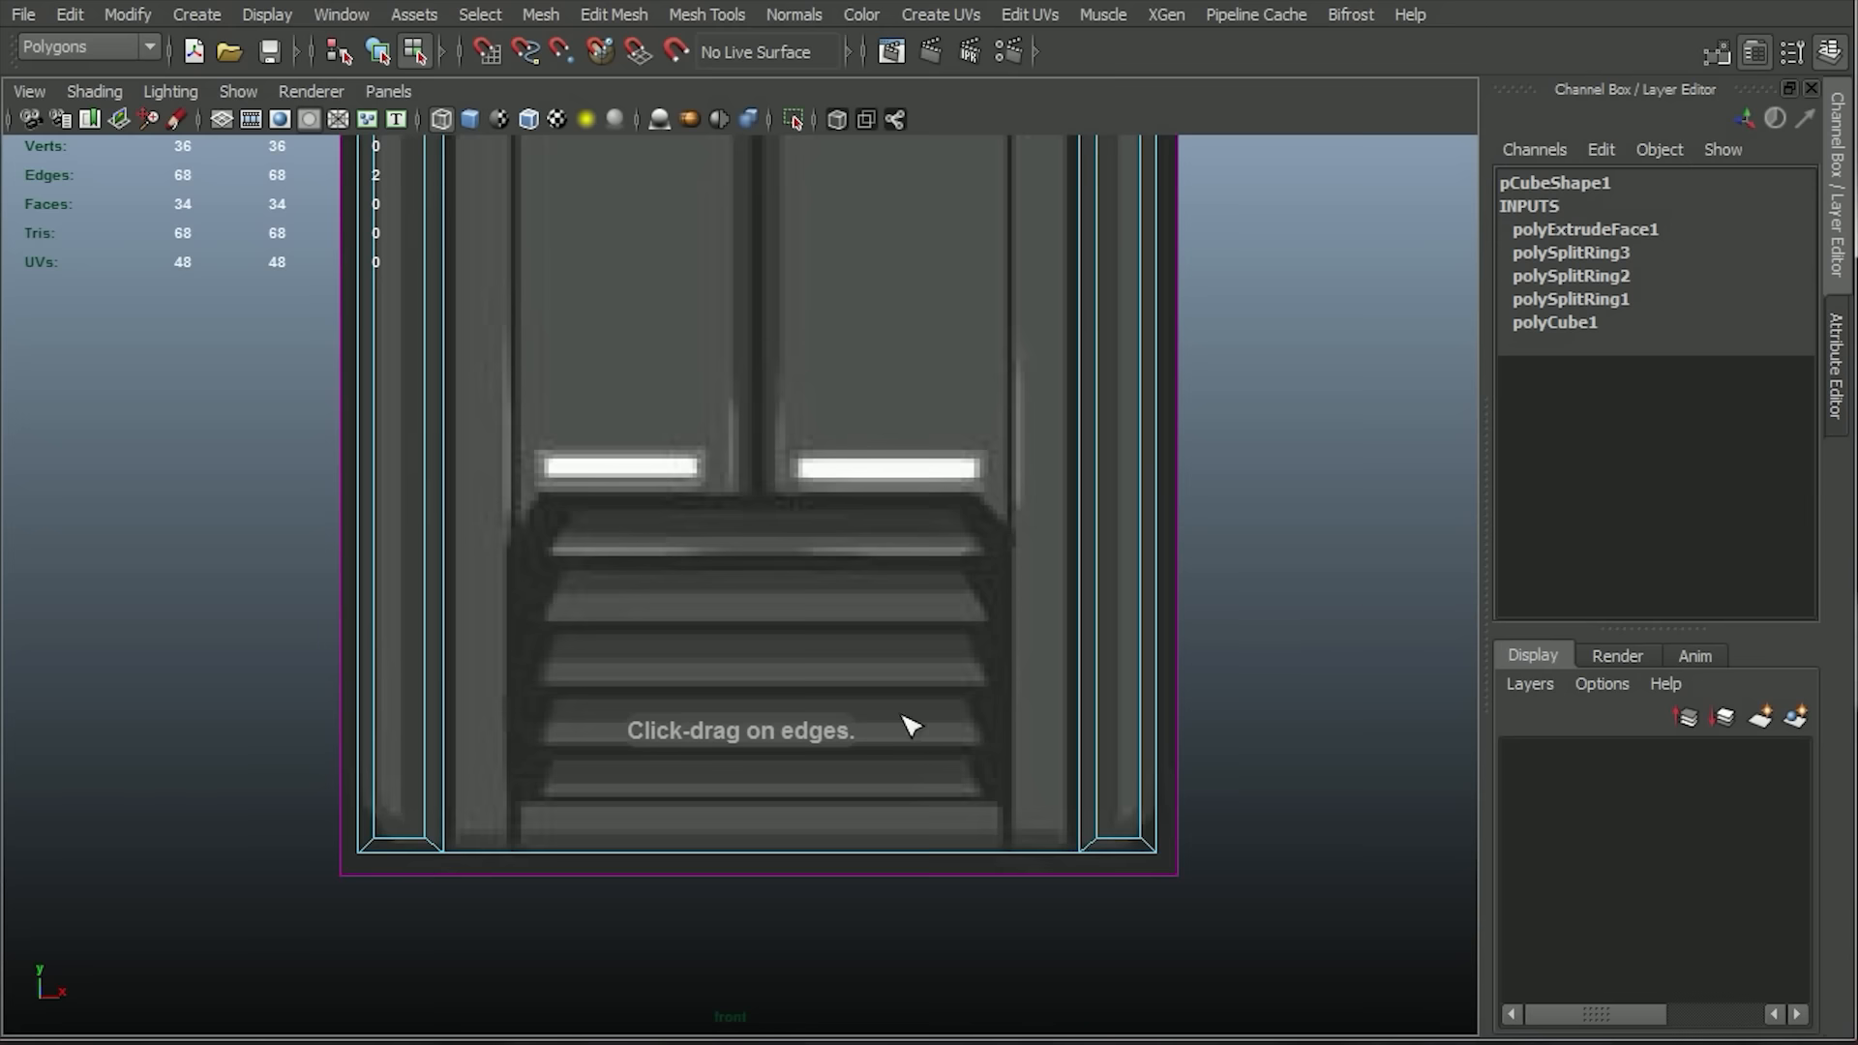
left_click(1125, 840)
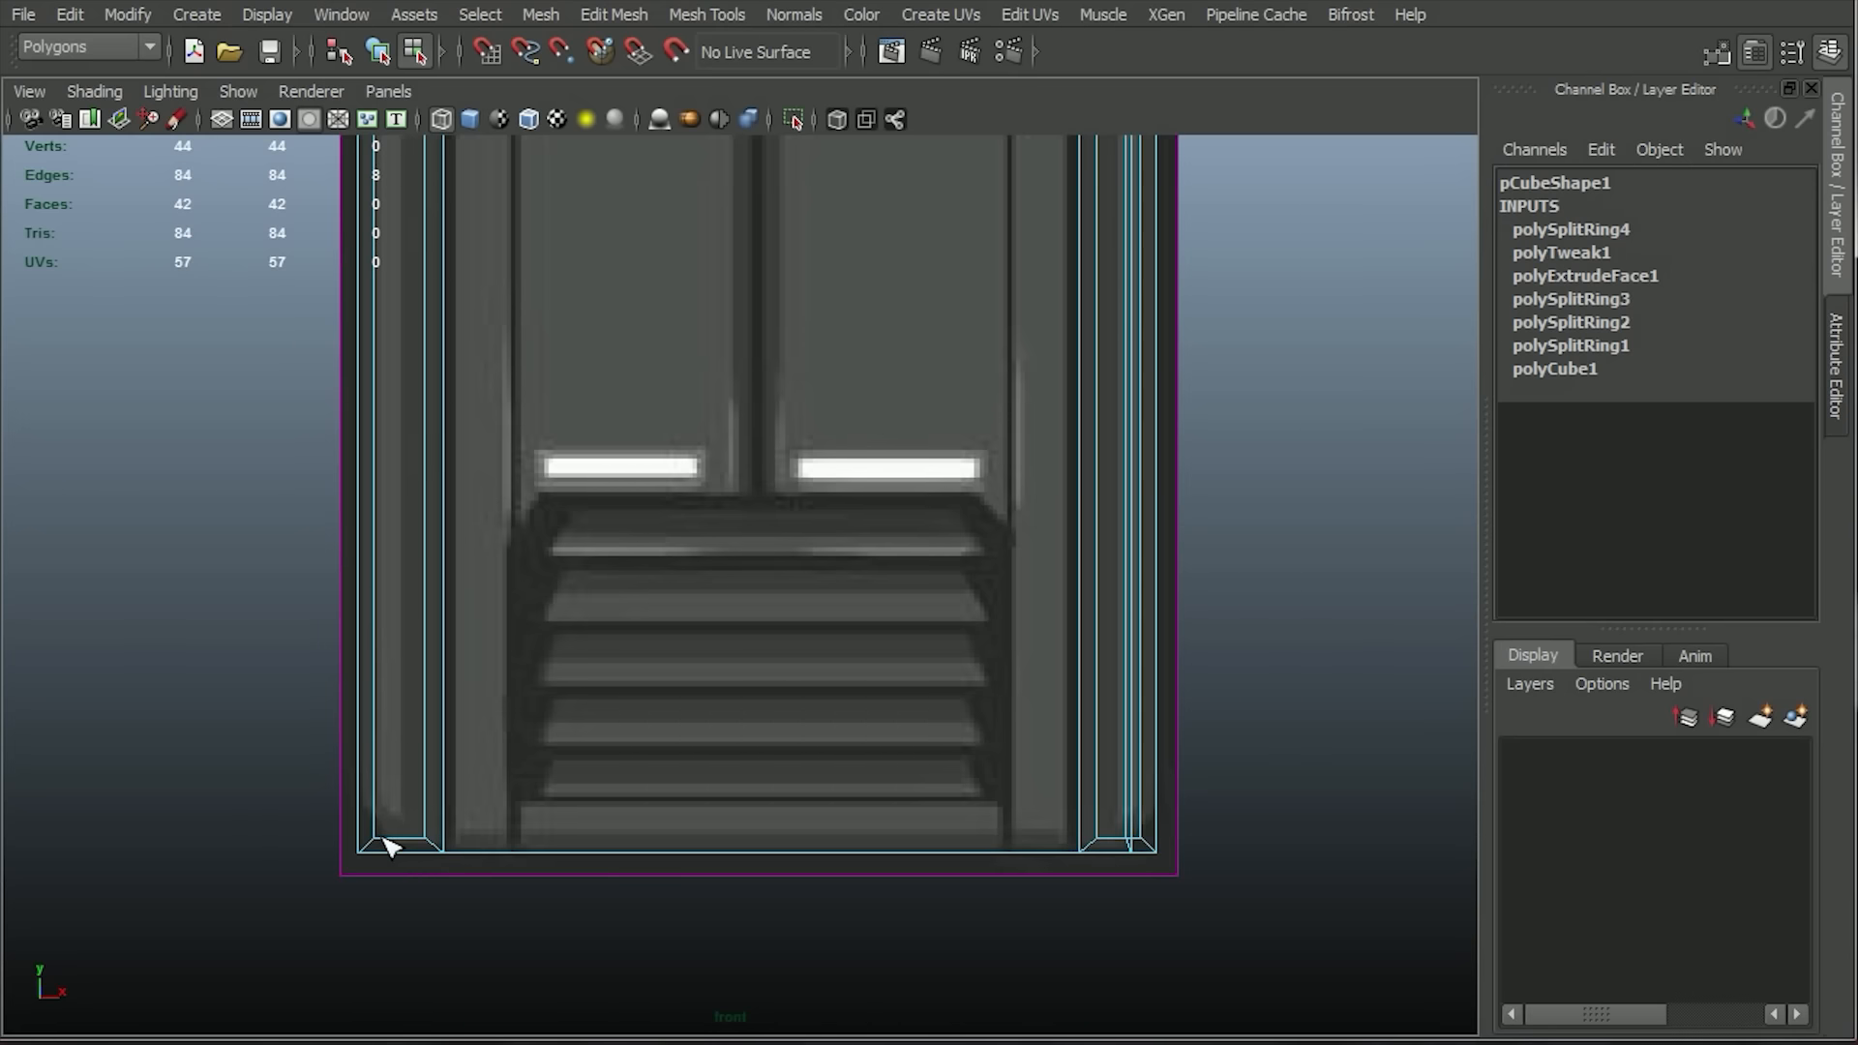
Insert a vertical edge loop through the frame's horizontal centre and delete the faces of the left half.
left_click(759, 854)
key("w")
scroll(519, 228, "down", 3)
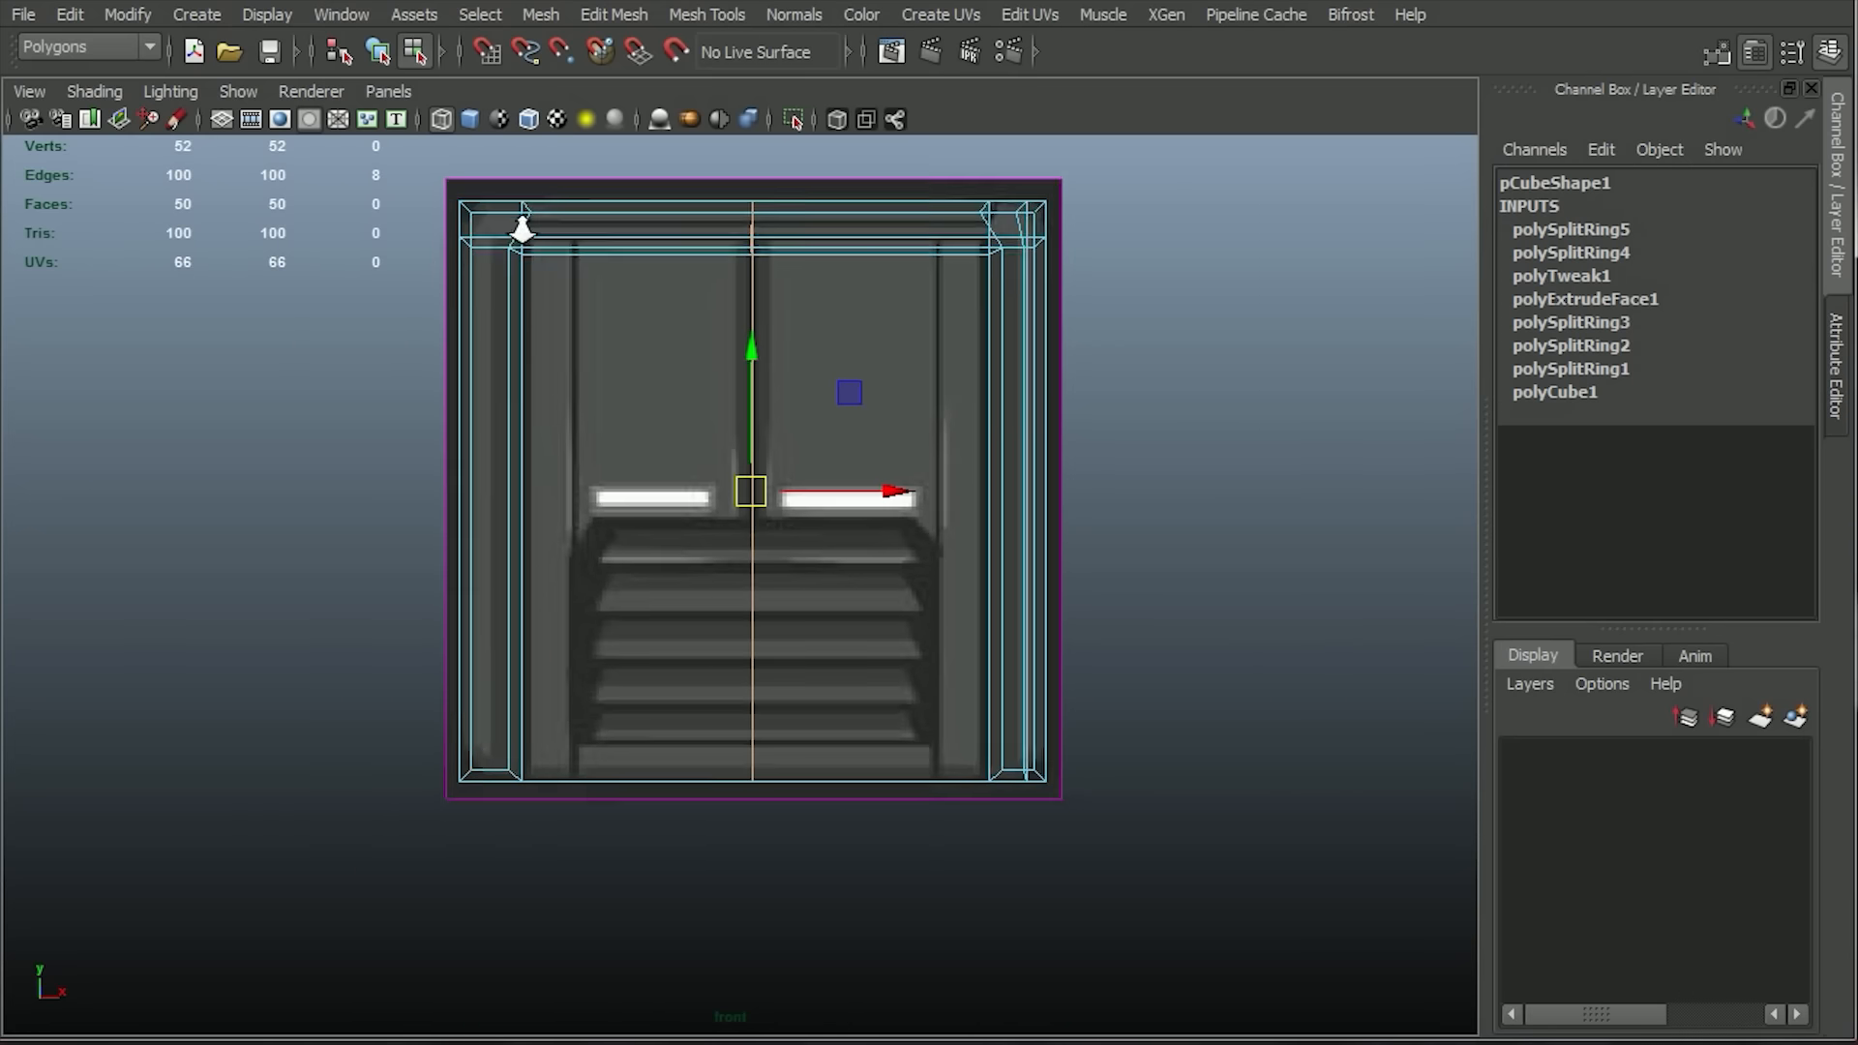
left_click_drag(364, 160, 636, 987)
key("Delete")
Select the outer bottom corner vertices of the right post and raise them to angle the corner like the reference.
left_click(831, 400, "alt")
right_click_drag(830, 401, 1266, 950, "alt")
left_click_drag(1315, 946, 1270, 905)
left_click_drag(1289, 790, 1361, 750)
Examine the half frame's corners and edges from several sides in the shaded perspective view.
key("space")
key("space")
left_click(470, 119)
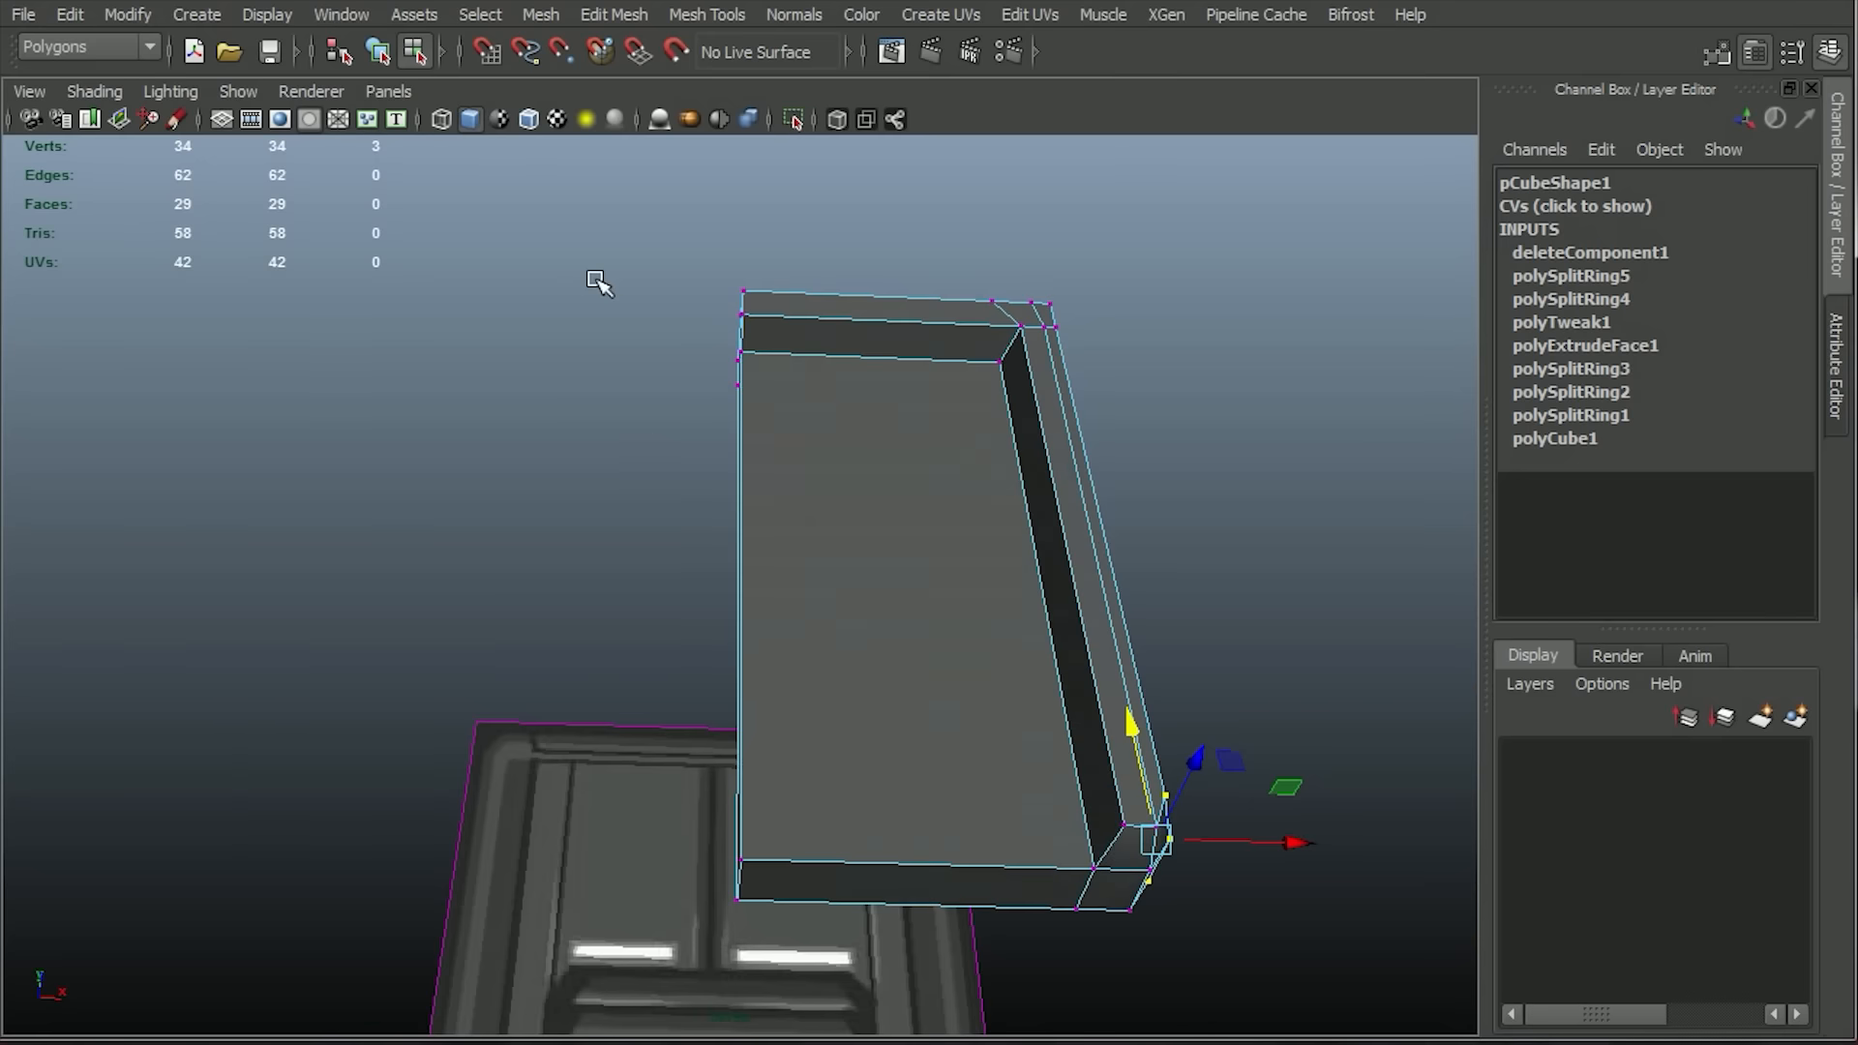
left_click_drag(1142, 416, 1049, 556, "alt")
right_click_drag(948, 416, 1005, 381)
left_click(1005, 381)
left_click_drag(1061, 565, 1016, 629, "alt")
right_click_drag(1016, 629, 1158, 729, "alt")
middle_click_drag(1157, 730, 1045, 609, "alt")
left_click_drag(1045, 610, 1192, 620, "alt")
right_click_drag(1192, 619, 1035, 628, "alt")
left_click_drag(1036, 629, 982, 493, "alt")
right_click_drag(954, 453, 866, 444)
left_click_drag(953, 445, 1040, 433, "alt")
middle_click_drag(1040, 434, 977, 517, "alt")
right_click_drag(977, 517, 1122, 517, "alt")
left_click_drag(1122, 518, 945, 589, "alt")
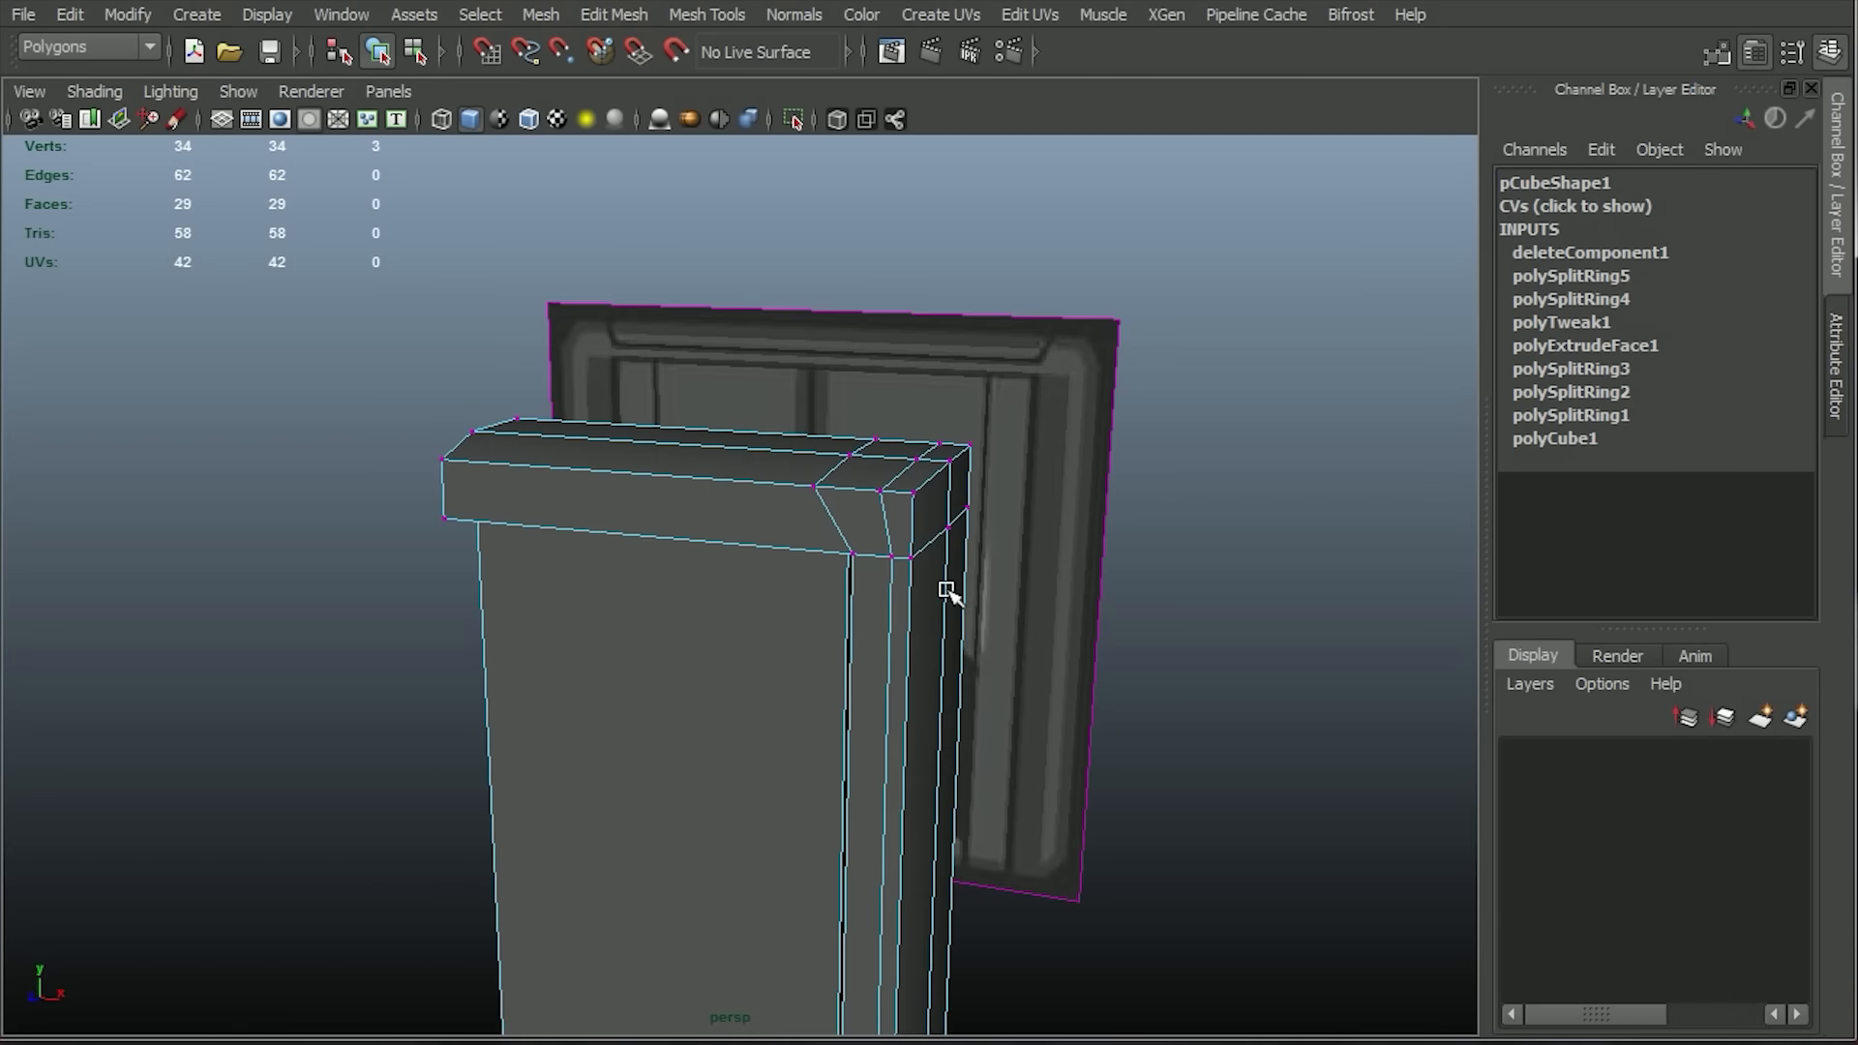
Select the edges at the frame's outer top corner and move them diagonally inward to round the corner.
right_click_drag(900, 515, 901, 443)
left_click(934, 487)
left_click(929, 510)
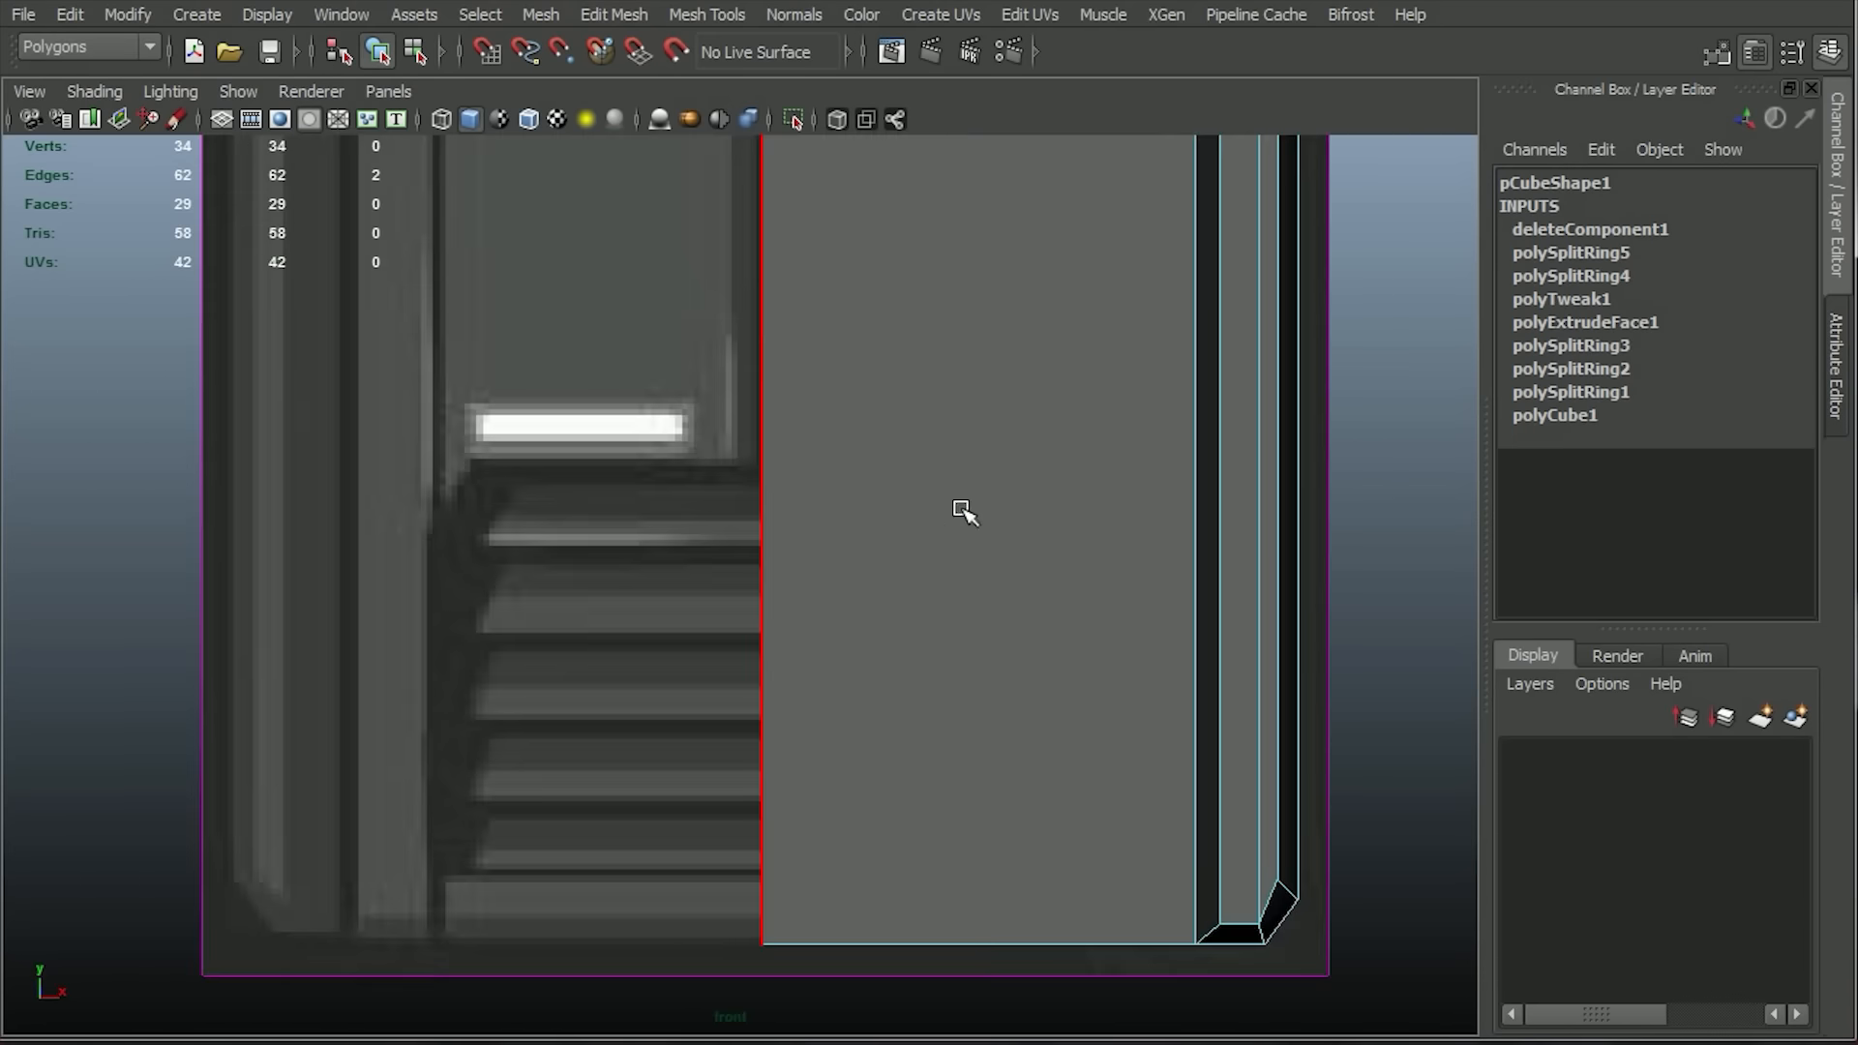
key("f")
left_click_drag(735, 593, 725, 602)
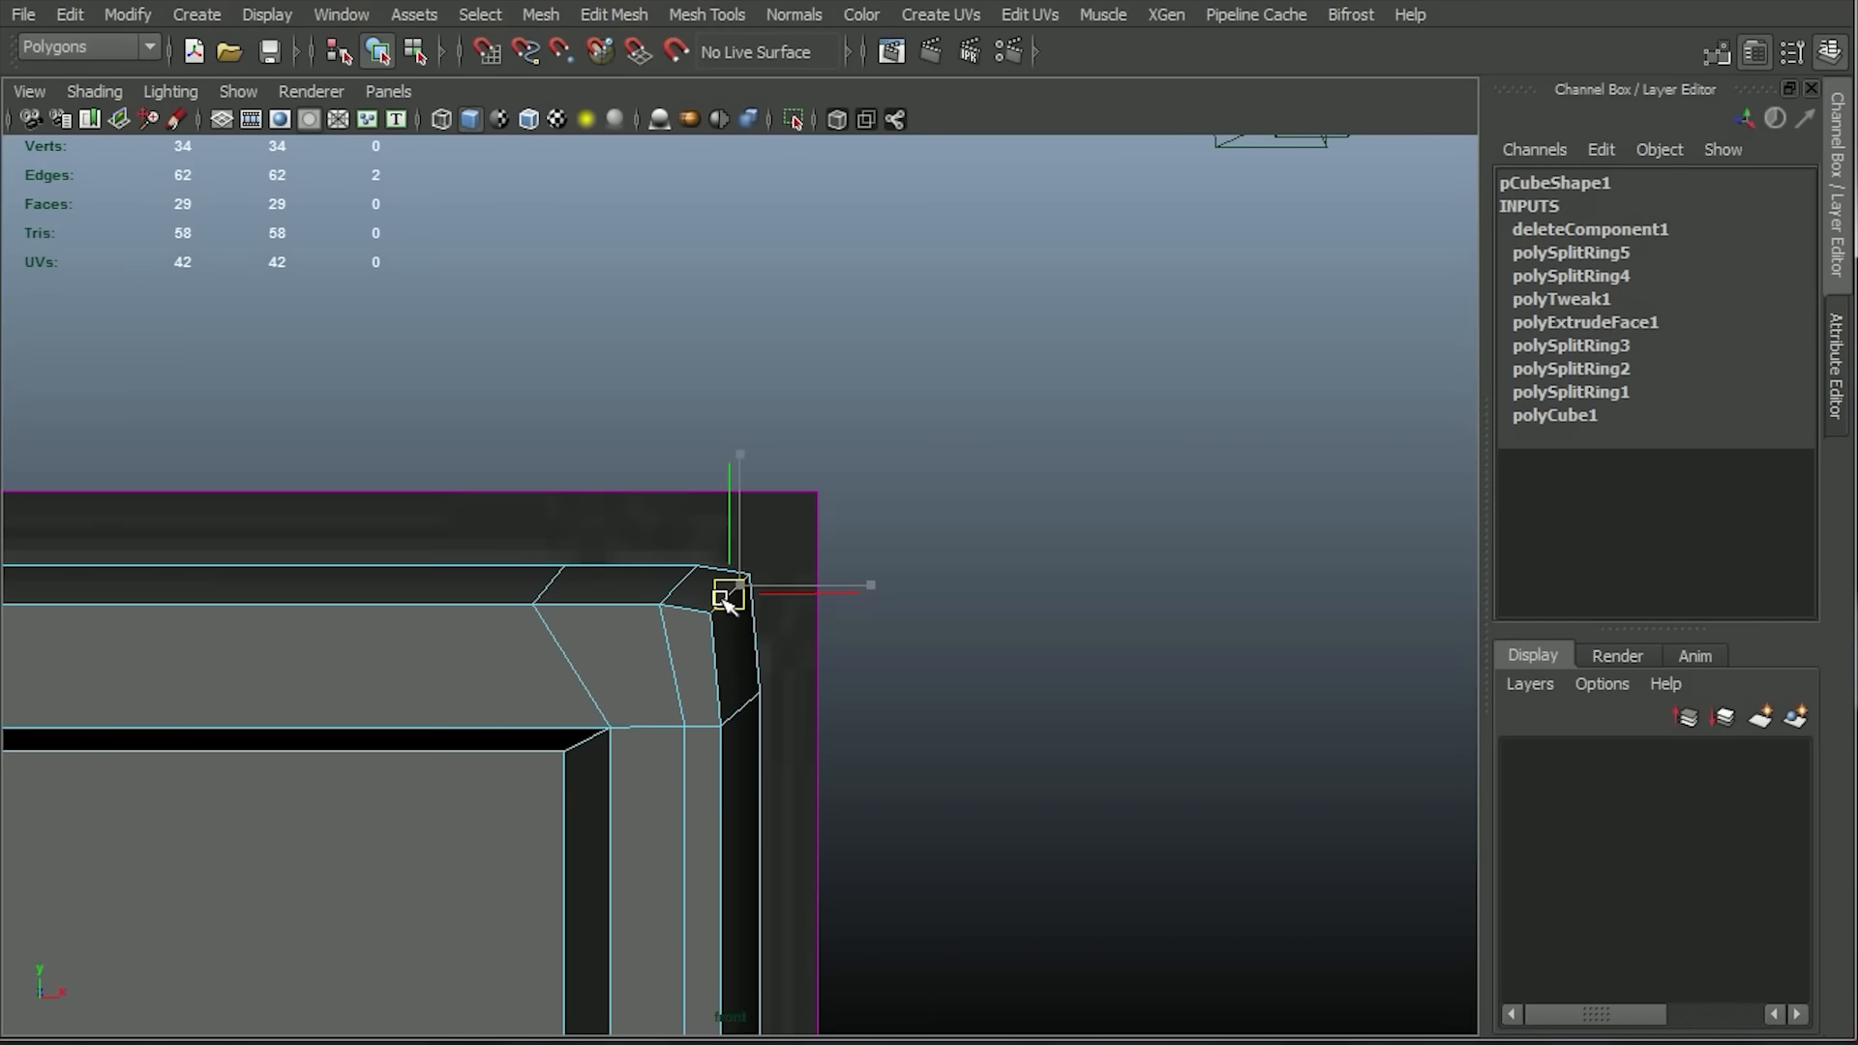
scroll(854, 419, "down", 5)
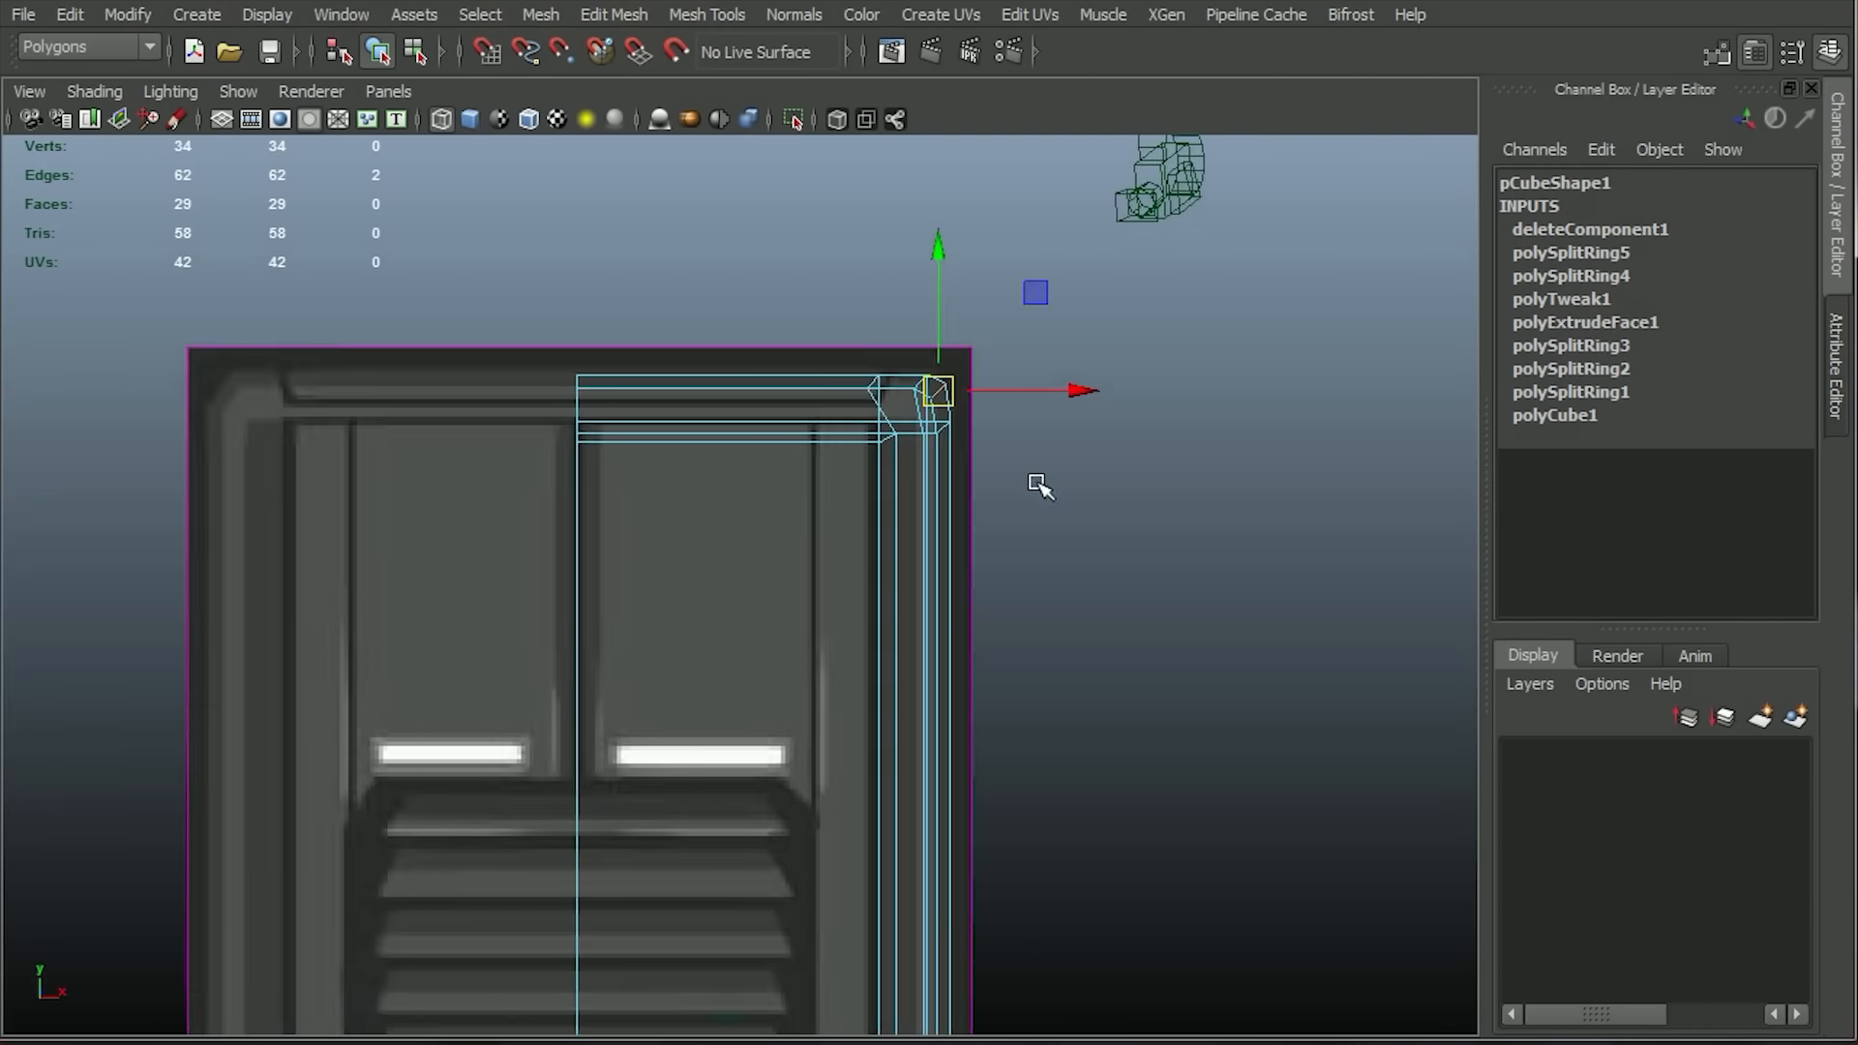
Delete the faces that fill the half frame's opening between the top bar and the post.
middle_click_drag(1039, 485, 1087, 353, "alt")
key("space")
left_click_drag(634, 583, 641, 531)
mouse_move(746, 560)
left_mouse_down("alt")
mouse_move(721, 572)
mouse_move(978, 311)
mouse_move(1003, 386)
mouse_move(786, 450)
mouse_move(1000, 506)
mouse_move(1161, 448)
mouse_move(1087, 377)
mouse_move(1035, 491)
mouse_move(474, 921)
left_mouse_up("alt")
left_click(467, 118)
left_click(733, 707)
right_click_drag(639, 738, 642, 842)
left_click_drag(537, 881, 697, 745)
key("Delete")
Select all vertices of the top bar and its corner in the front view and raise them slightly.
middle_click_drag(1033, 451, 1009, 611, "alt")
key("space")
left_click_drag(1080, 533, 1080, 595)
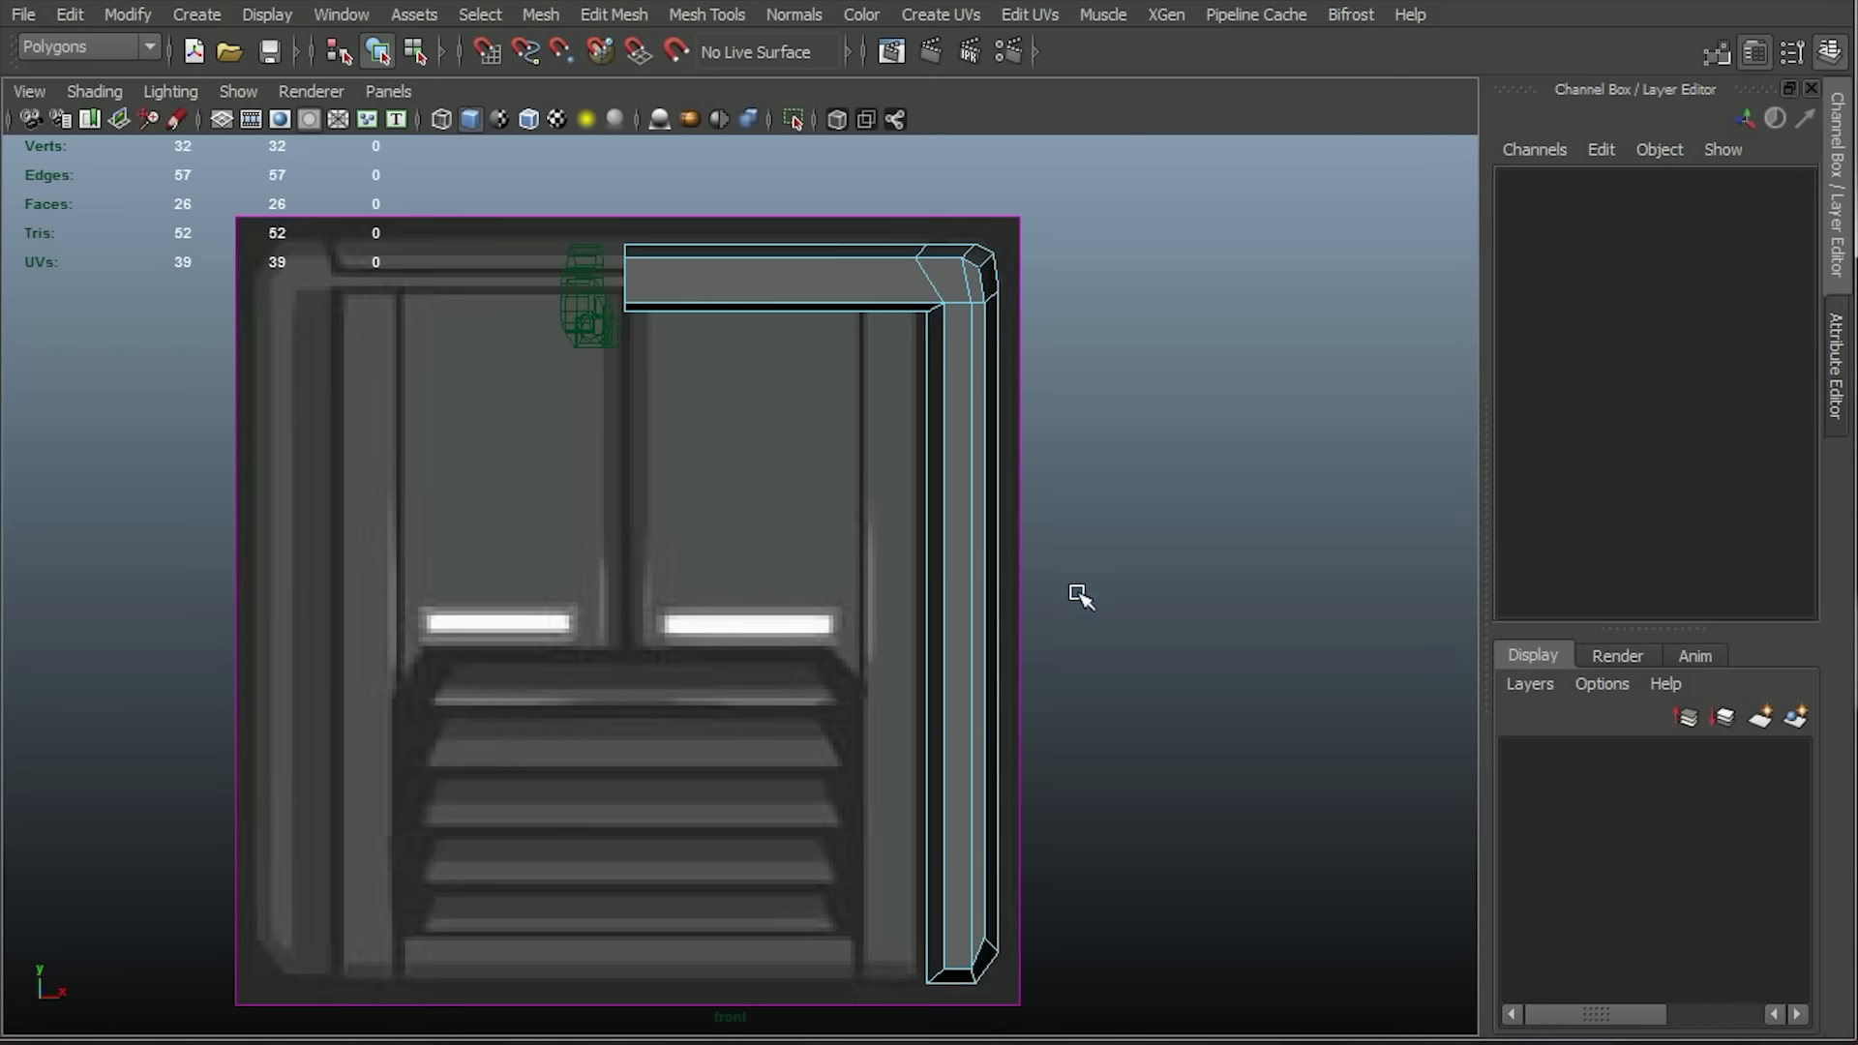
right_click_drag(1080, 595, 1008, 465, "alt")
right_click_drag(940, 385, 851, 379)
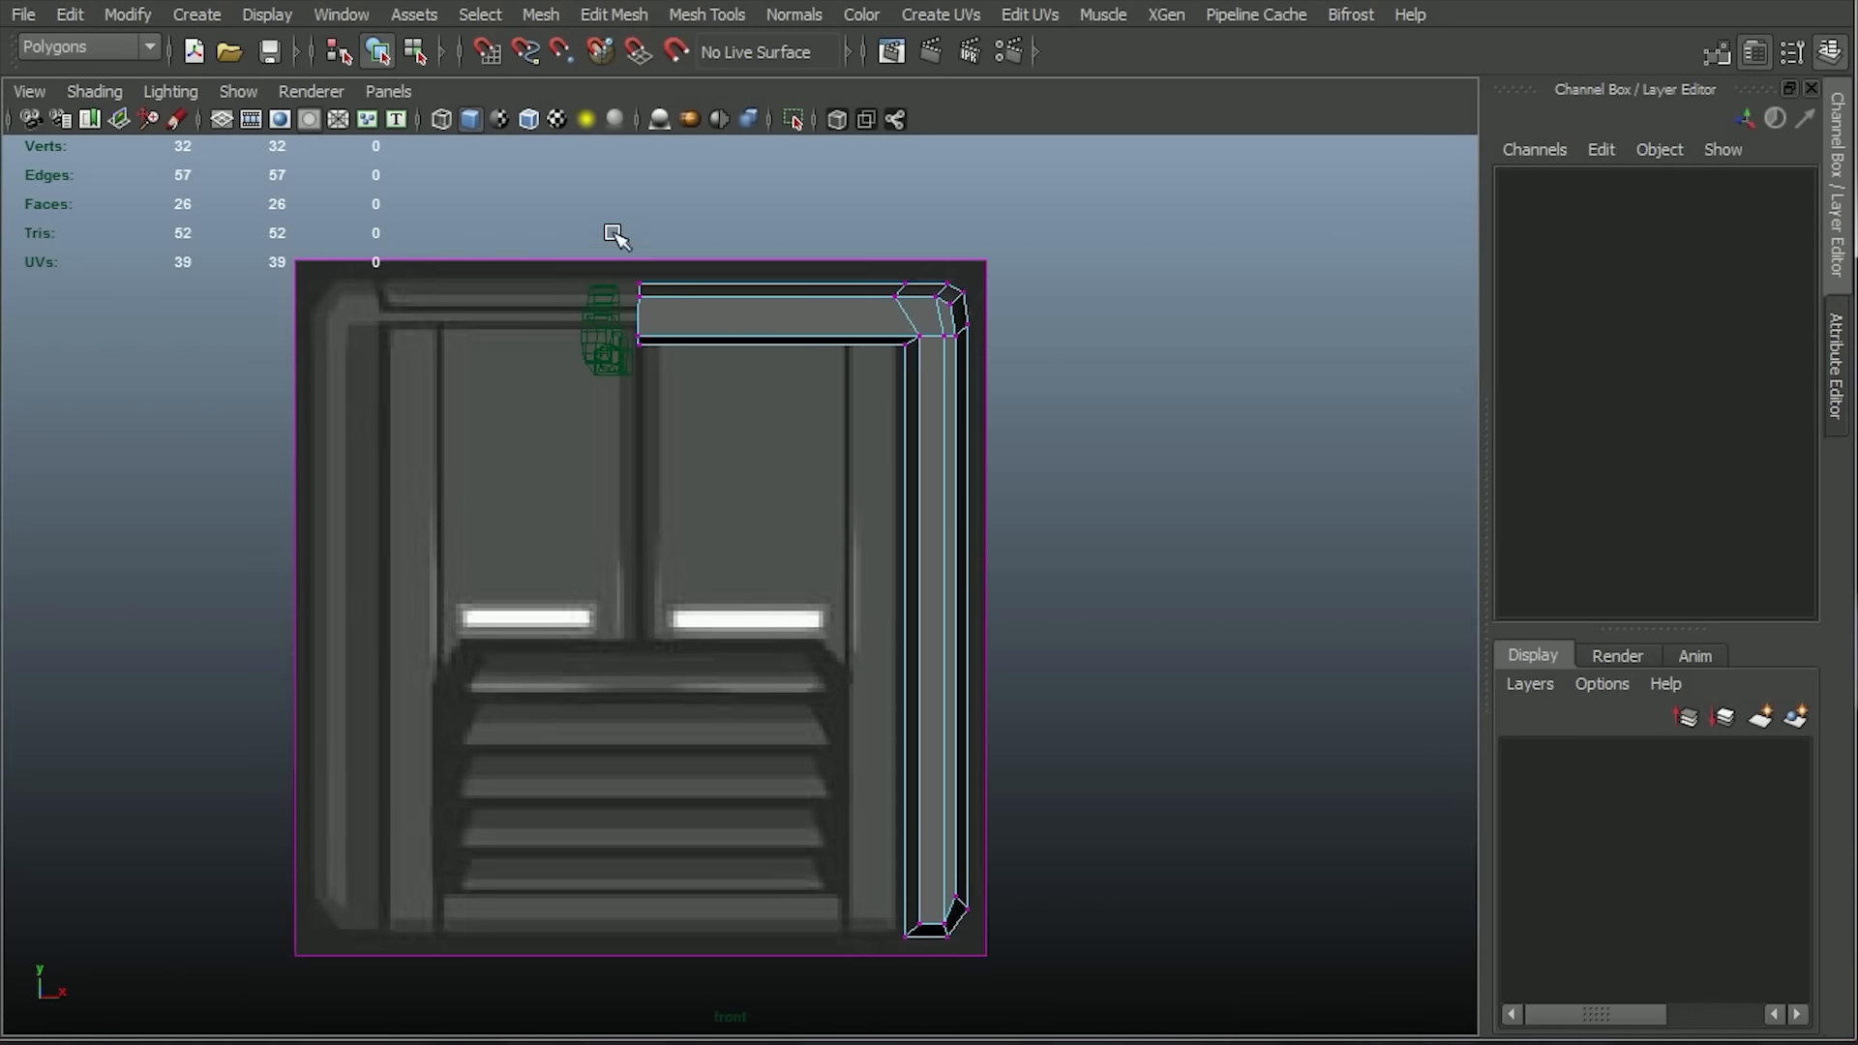
left_click_drag(611, 230, 1163, 370)
mouse_move(806, 167)
left_mouse_down()
mouse_move(807, 108)
mouse_move(833, 151)
mouse_move(806, 118)
mouse_move(801, 152)
left_mouse_up()
Create a polygon cube that fills the right half of the frame's opening and display it in wireframe.
left_click(196, 13)
mouse_move(329, 84)
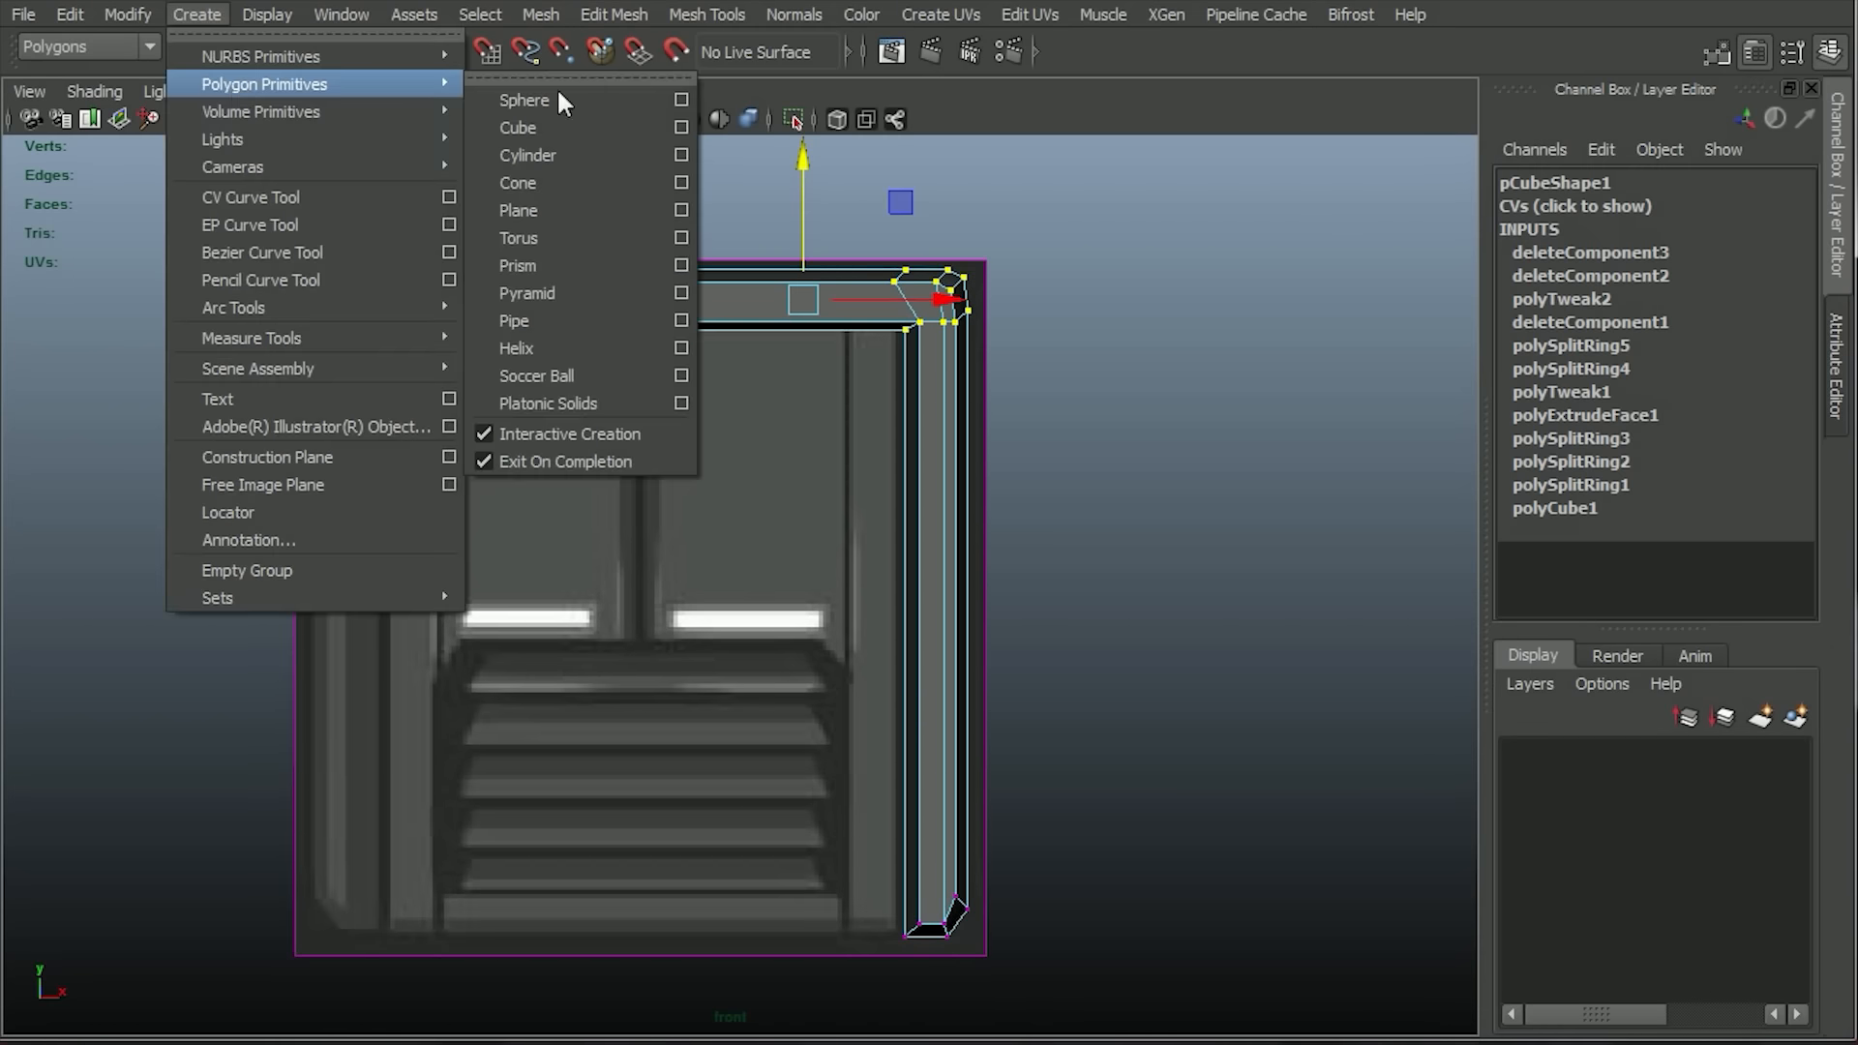
left_click(522, 128)
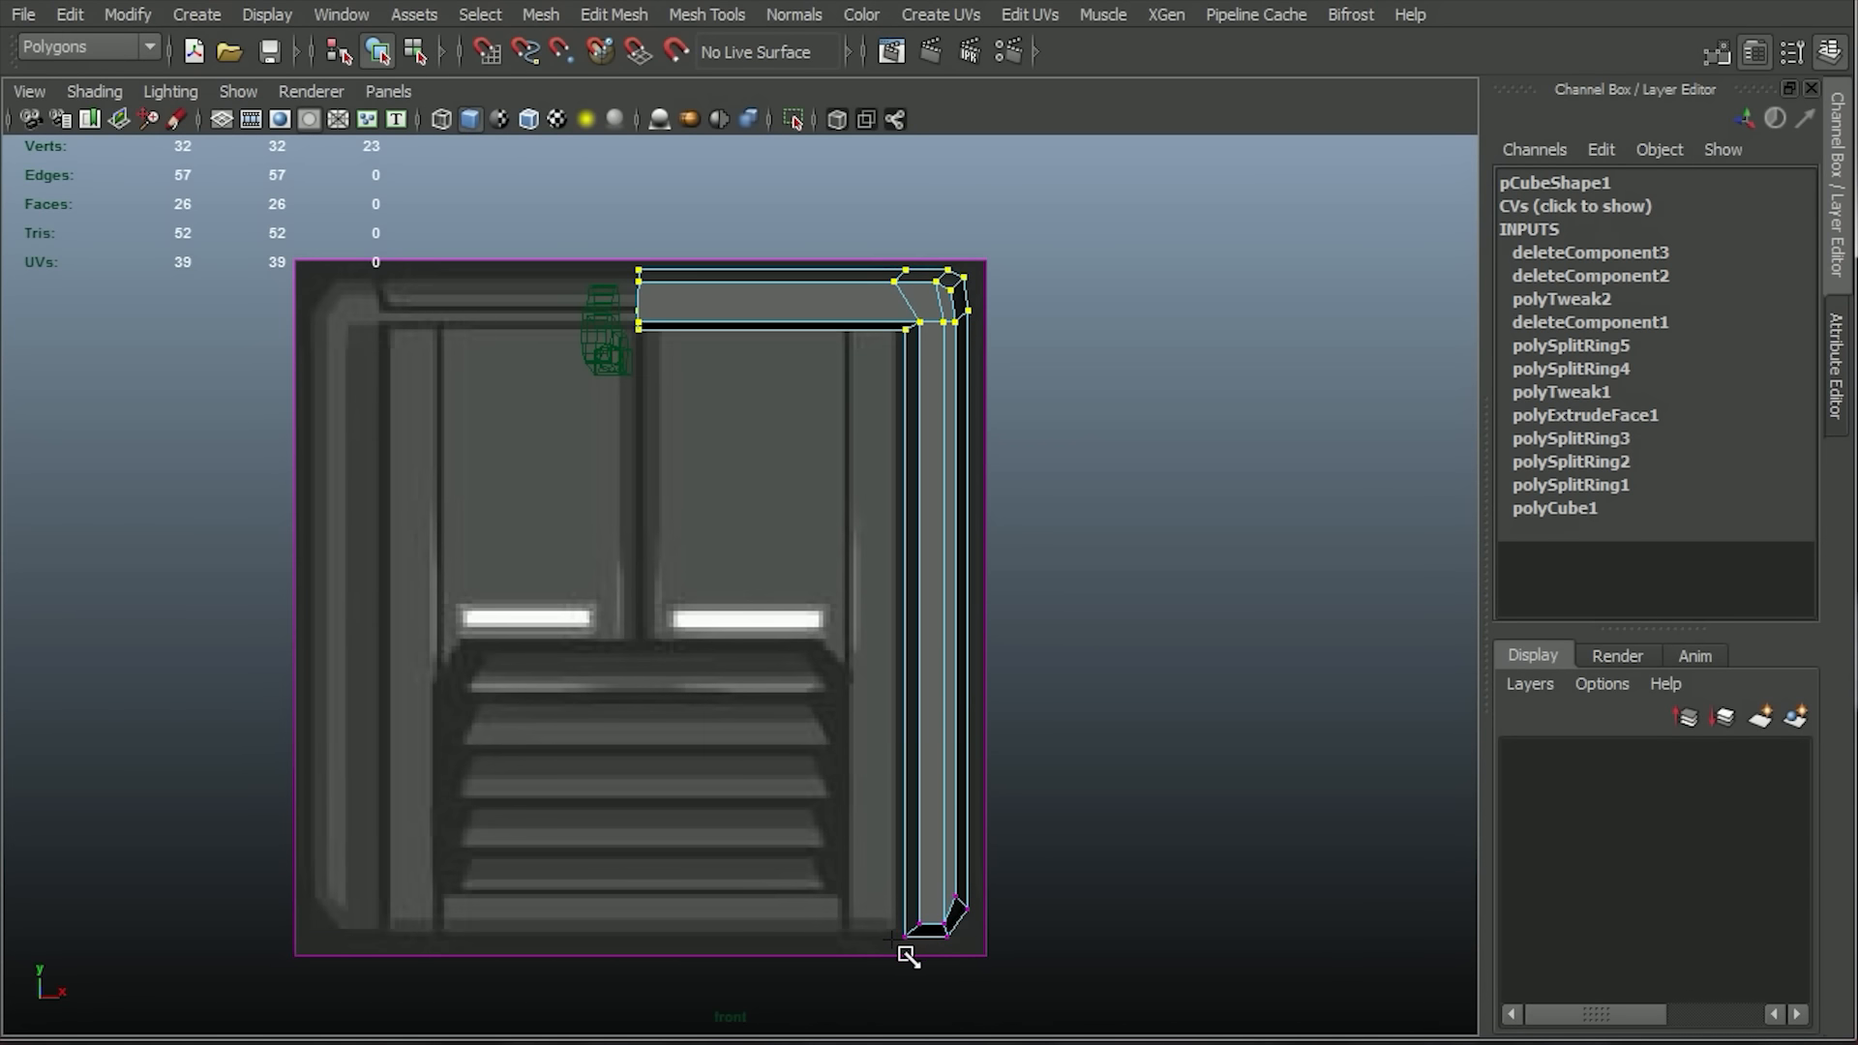
left_click_drag(904, 941, 651, 291)
left_click(443, 119)
Try to insert a vertical edge loop along the new cube's groove line and apply a bevel.
left_click(706, 14)
left_click(705, 334)
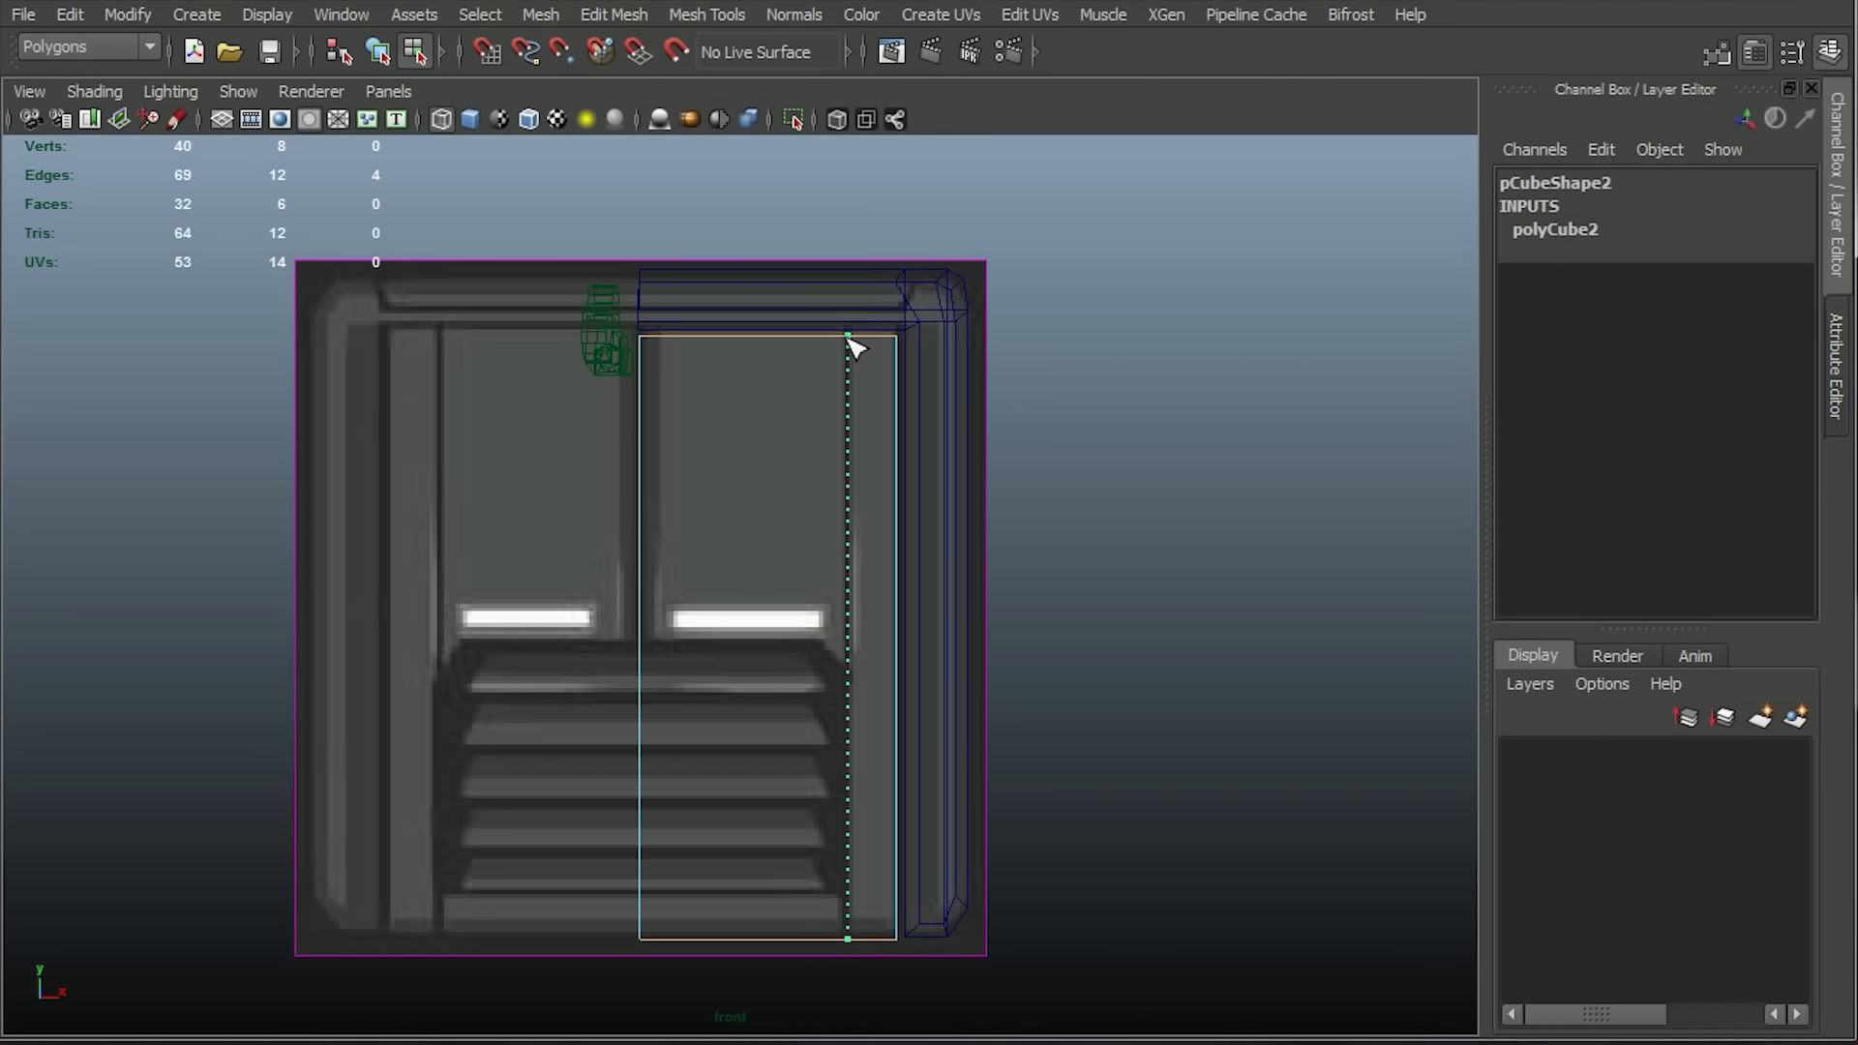
left_click_drag(847, 336, 848, 336)
key("w")
left_click(610, 15)
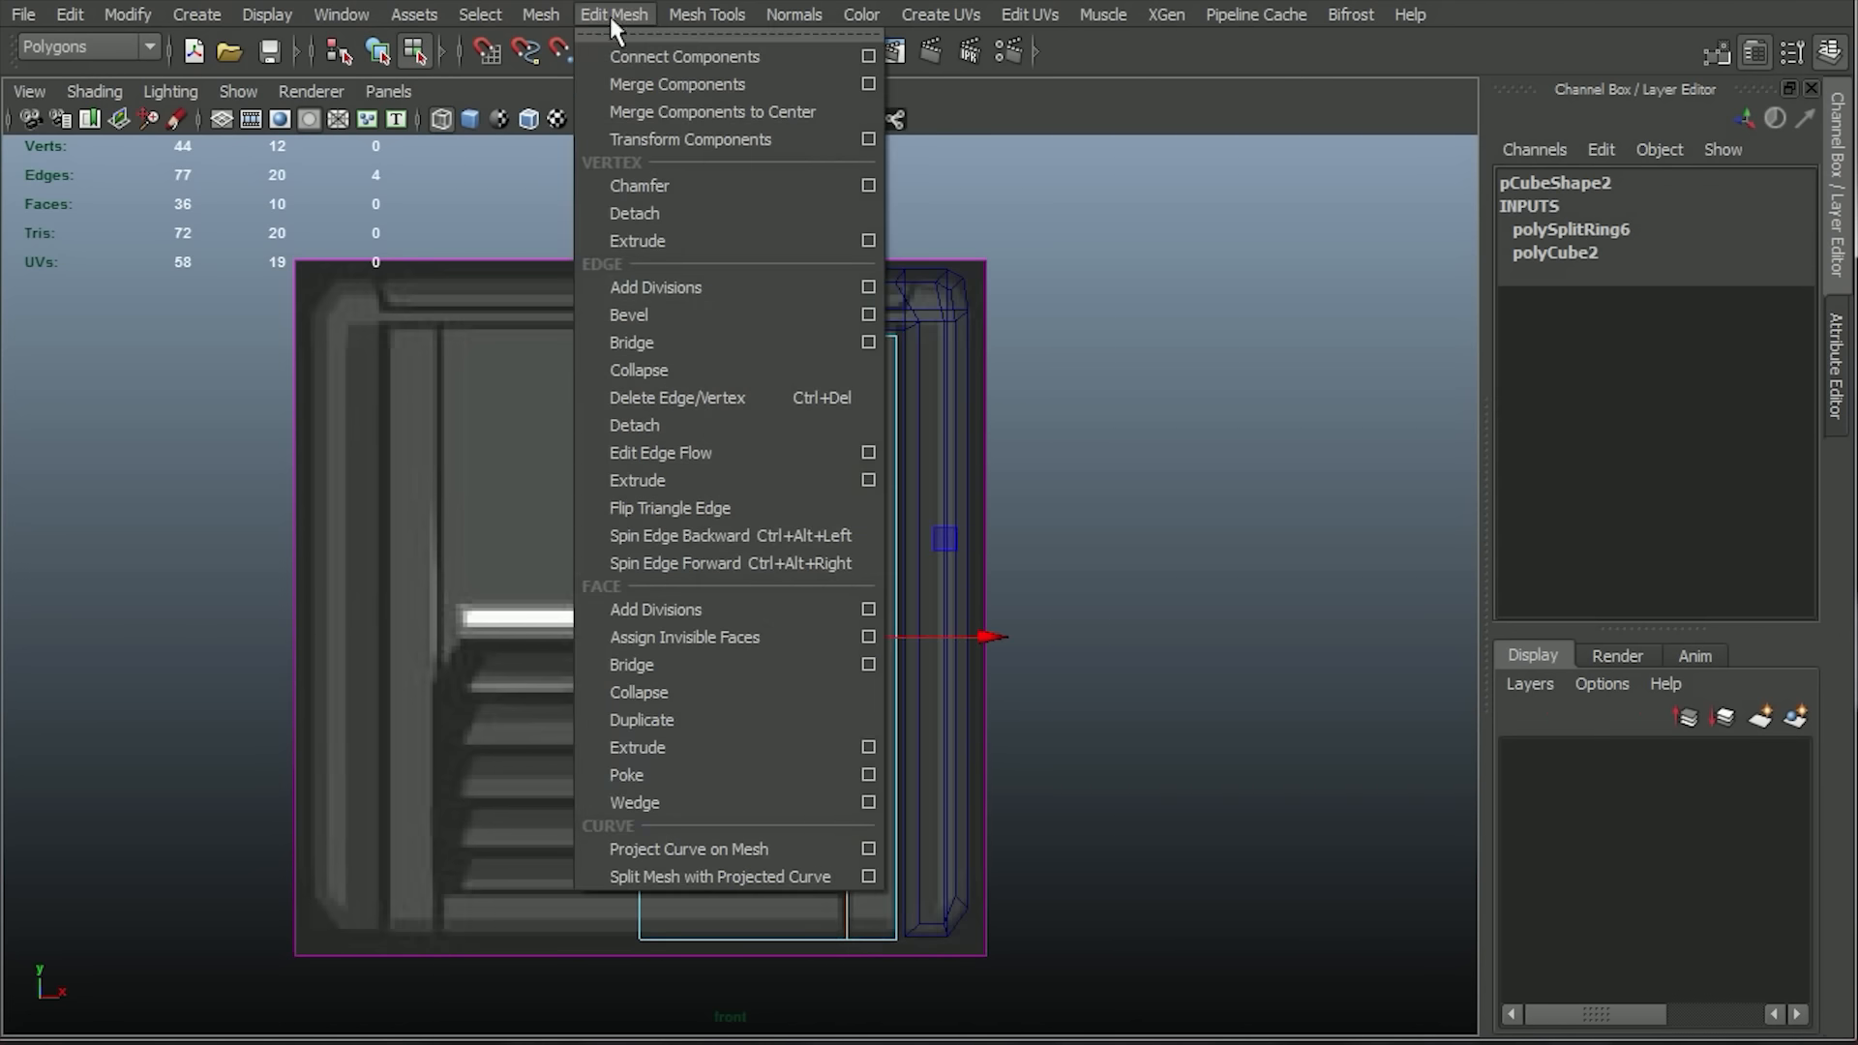
left_click(638, 18)
key("ctrl+z")
left_click(634, 18)
left_click(670, 317)
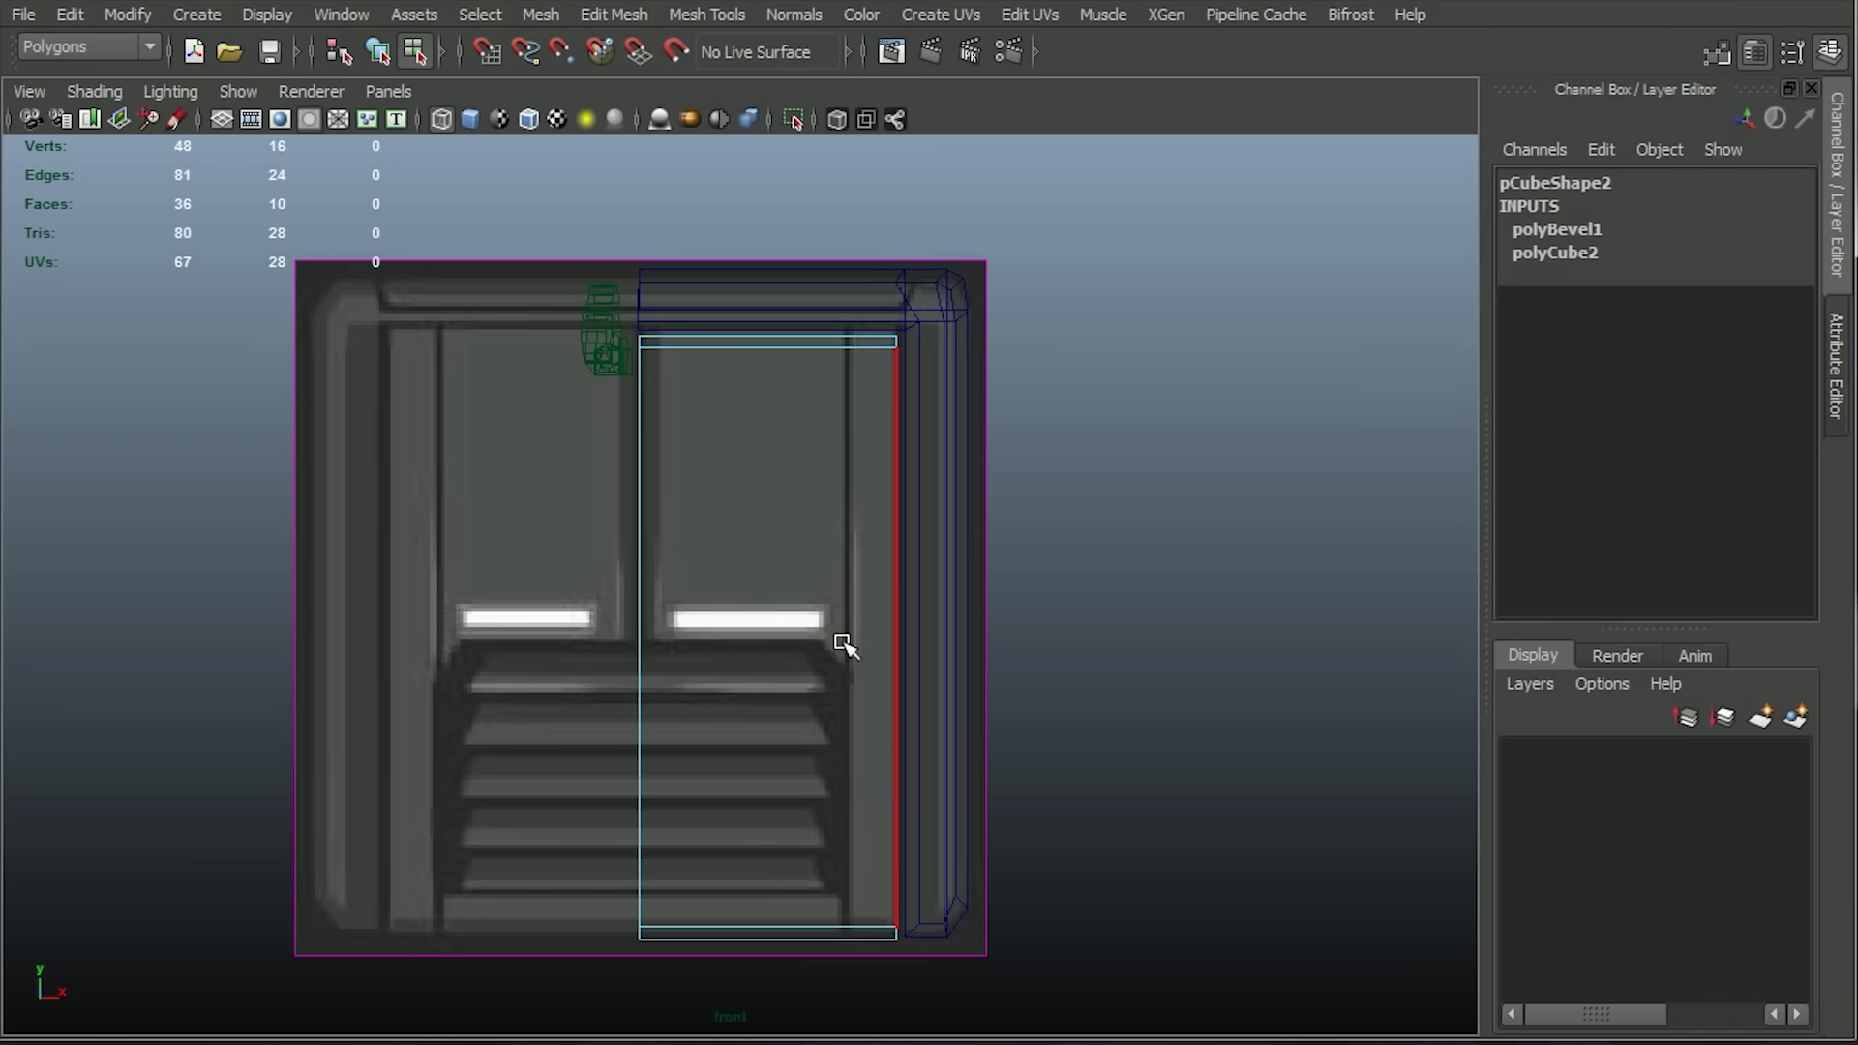
Undo the bevel on the new cube and return to the front view.
key("ctrl+z")
key("ctrl+z")
left_click(61, 10)
left_click(61, 10)
key("shift+z")
key("shift+z")
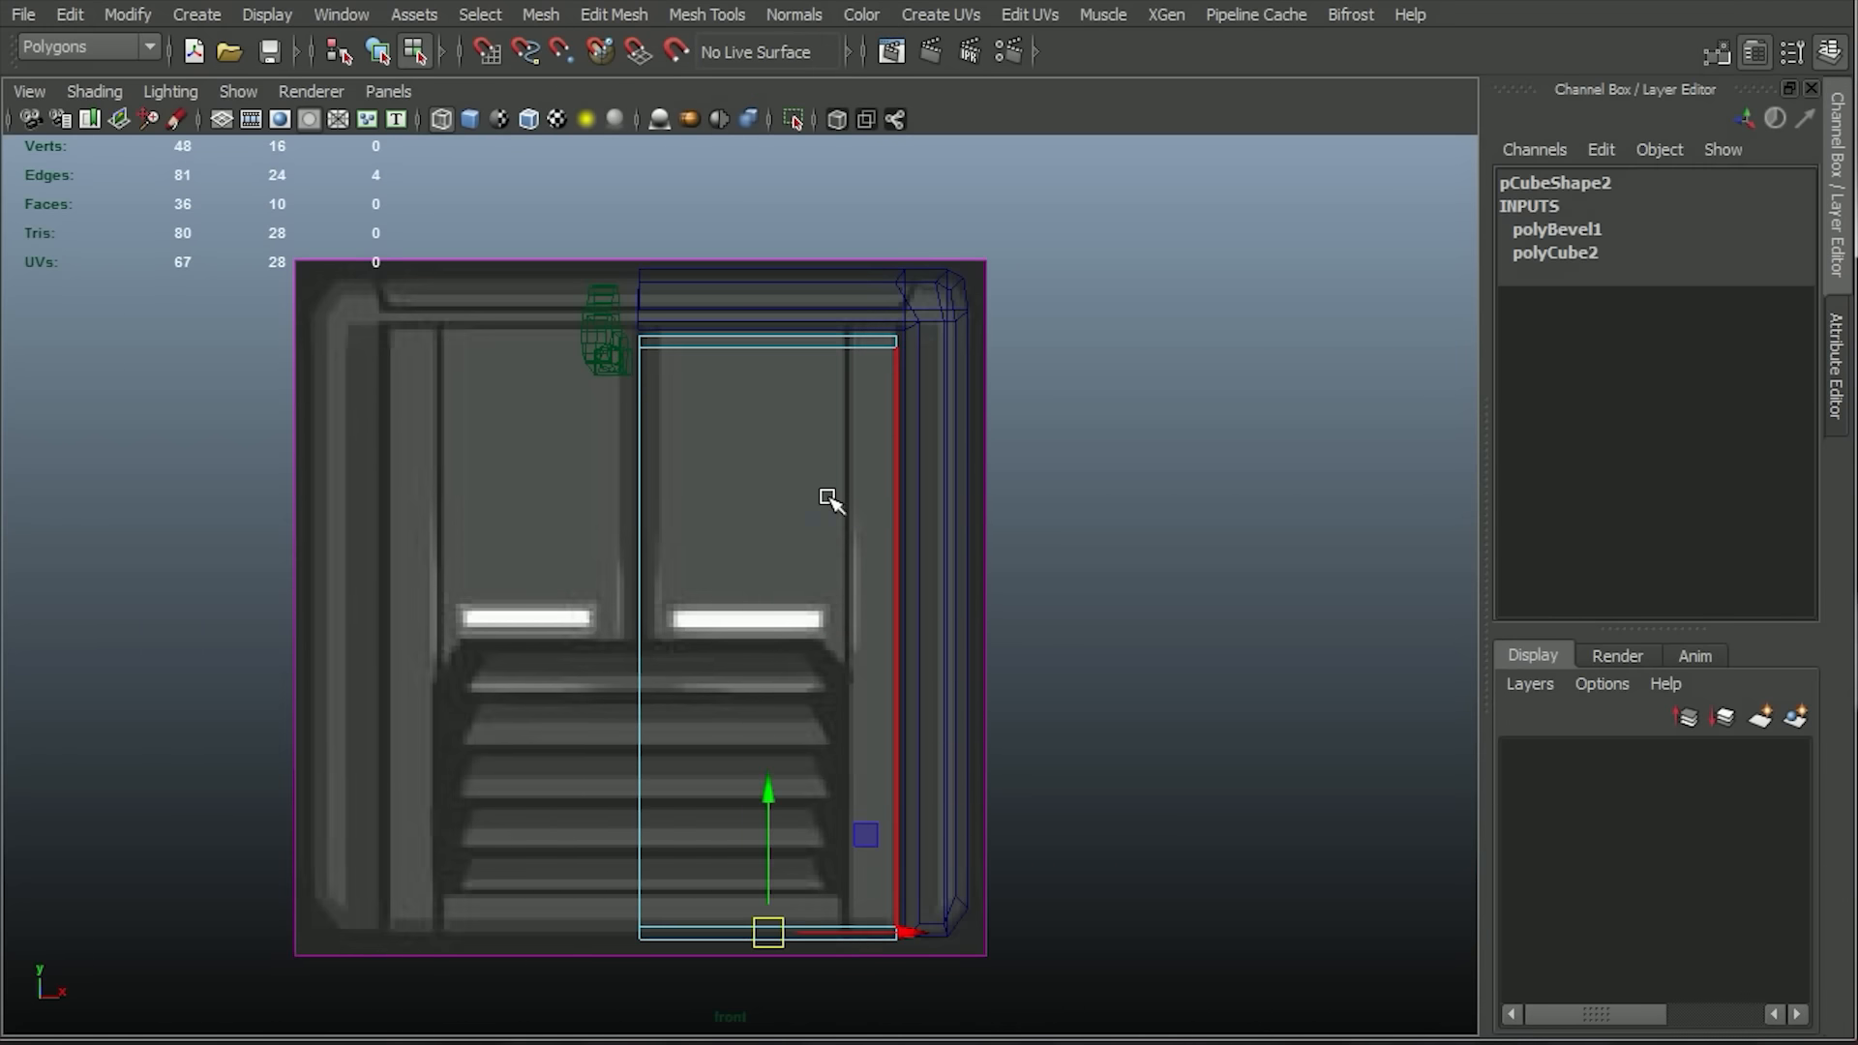
key("space")
key("space")
key("ctrl+z")
key("space")
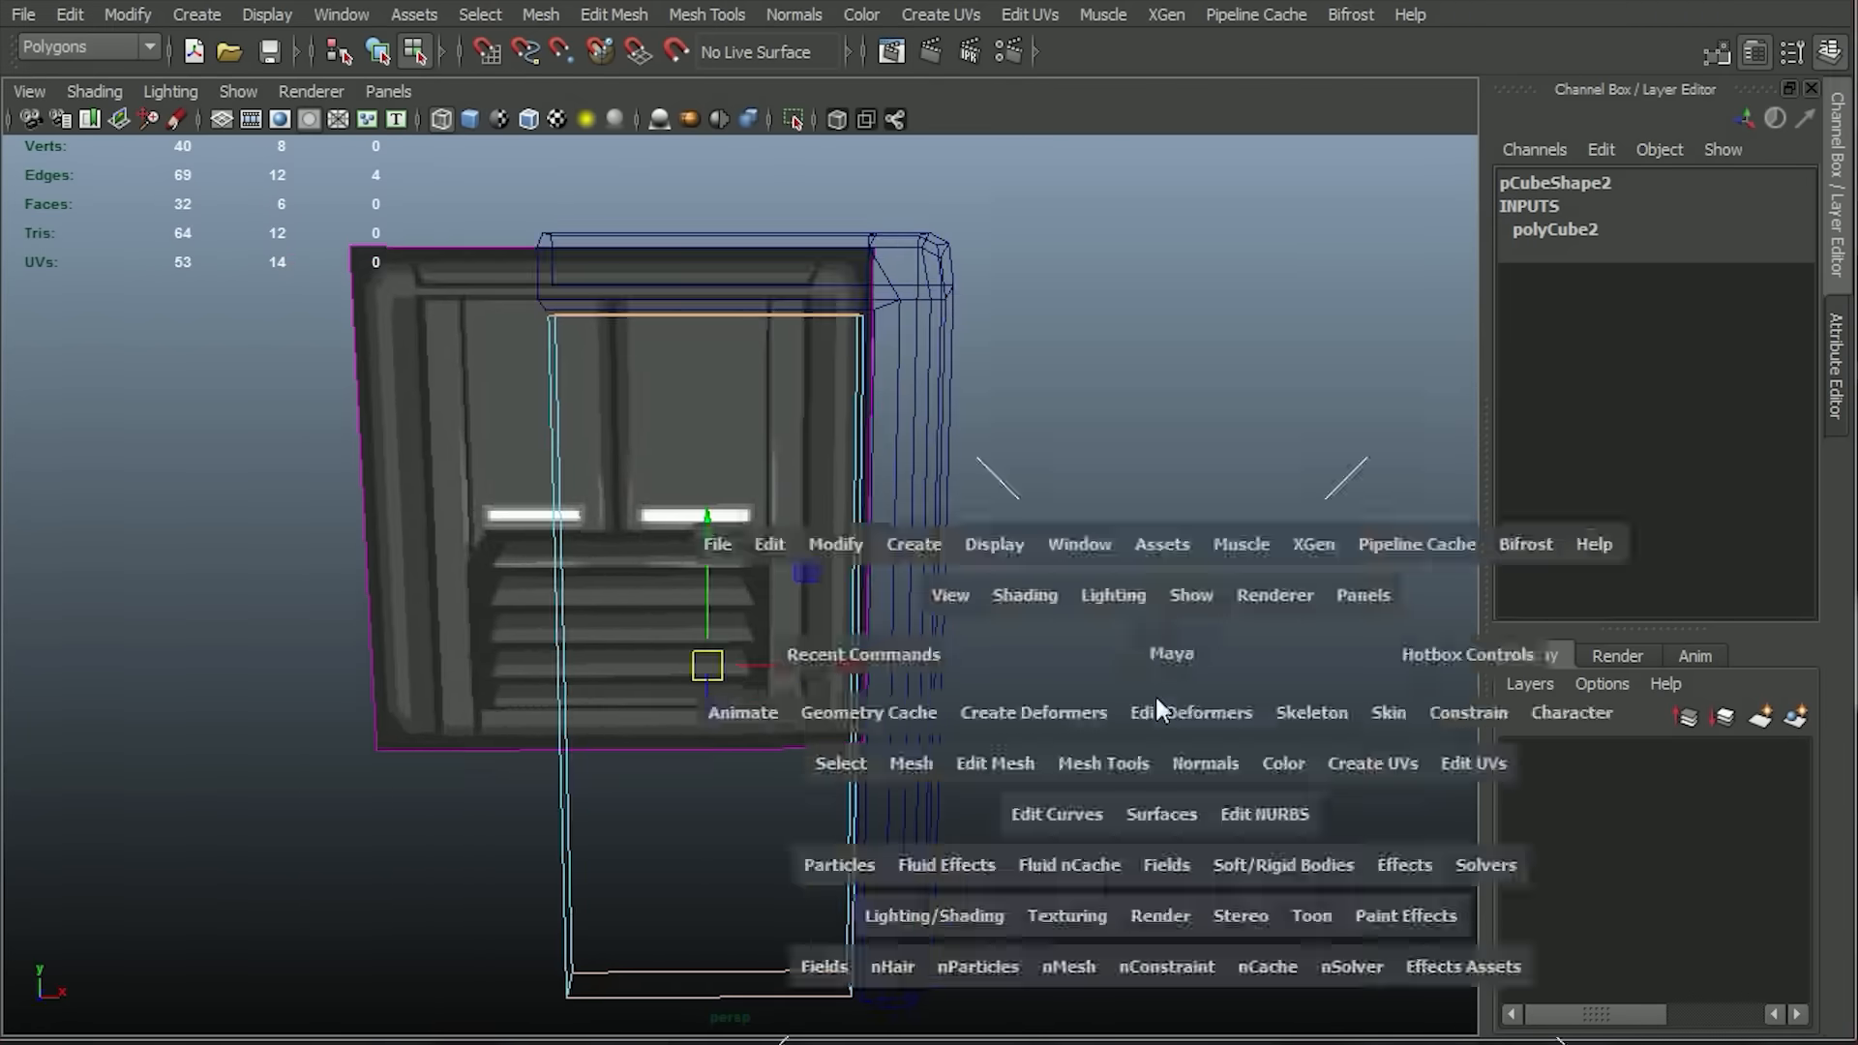
left_click_drag(1157, 699, 1153, 736)
Insert a vertical edge loop in the cube along the reference's narrow groove beside the outer strip.
left_click(628, 17)
mouse_move(701, 18)
left_click(788, 343)
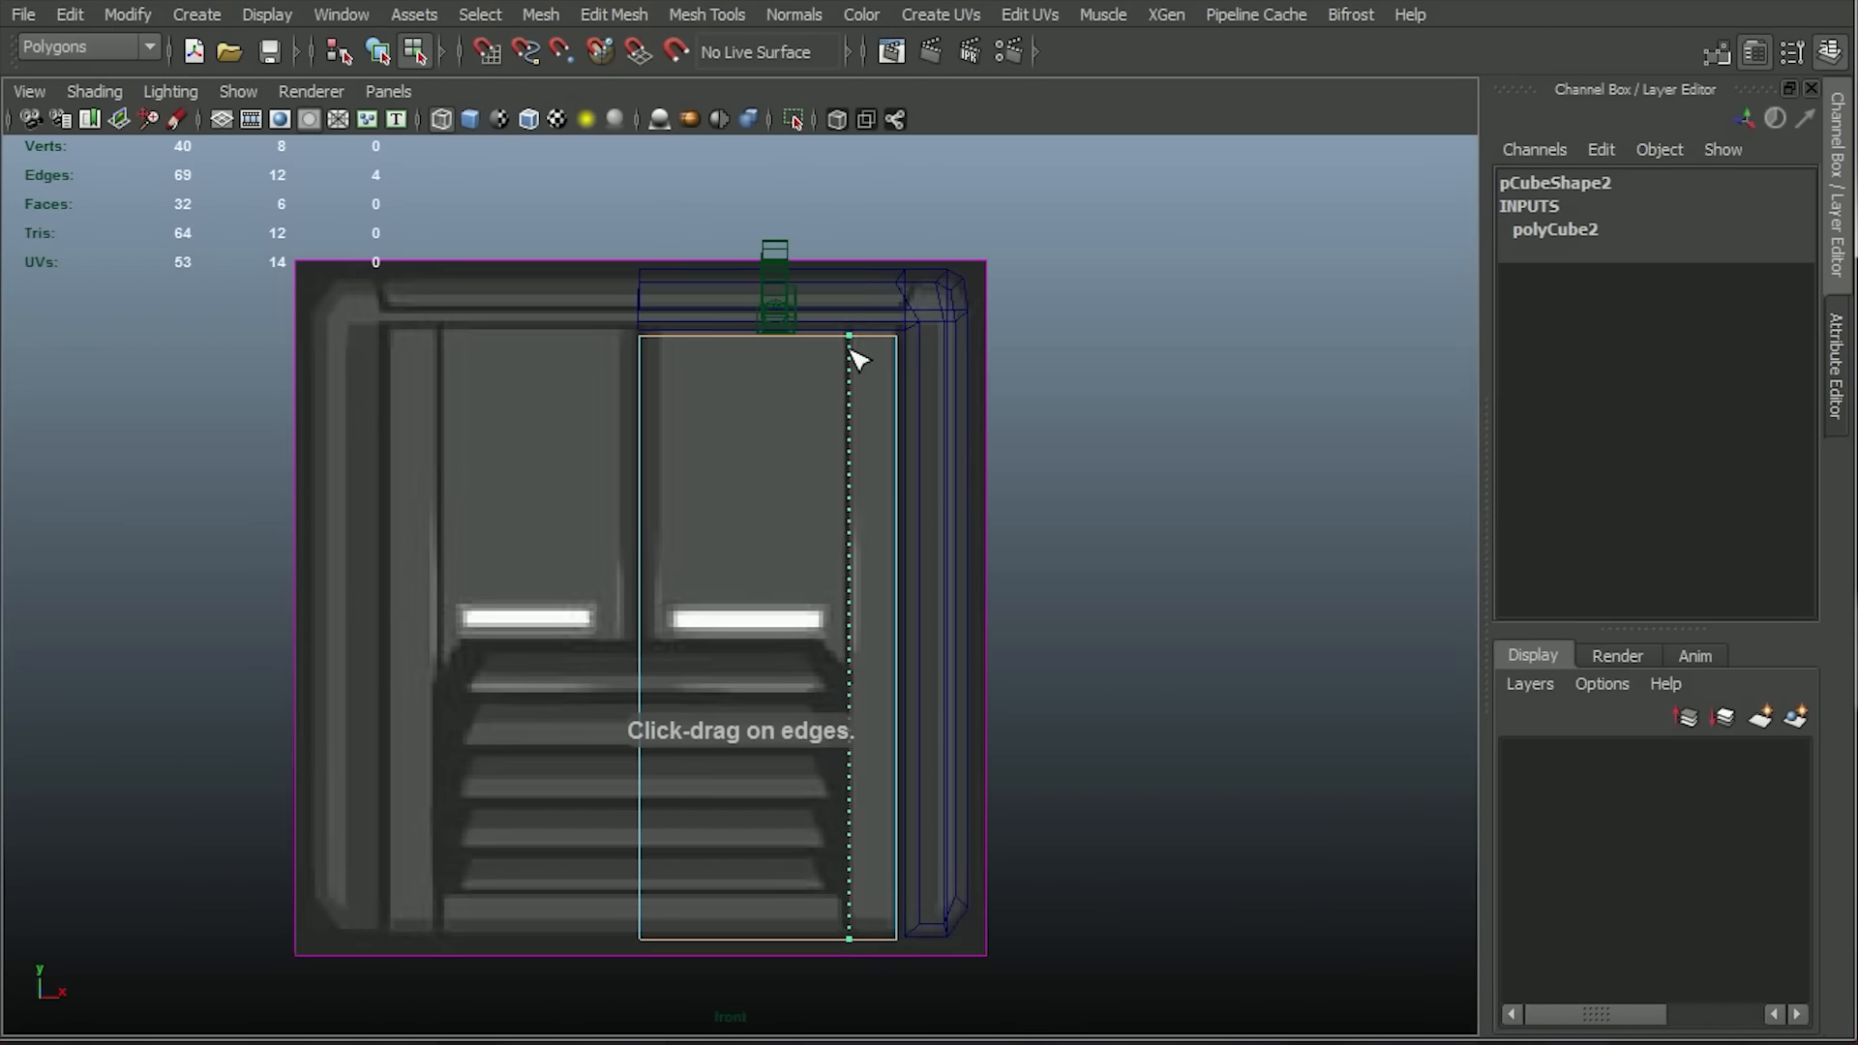
left_click(850, 348)
Bevel the vertical edge loop into two close parallel loops with an offset of about 0.224.
left_click(613, 13)
left_click(735, 145)
right_click(865, 580)
middle_click_drag(841, 573, 718, 558)
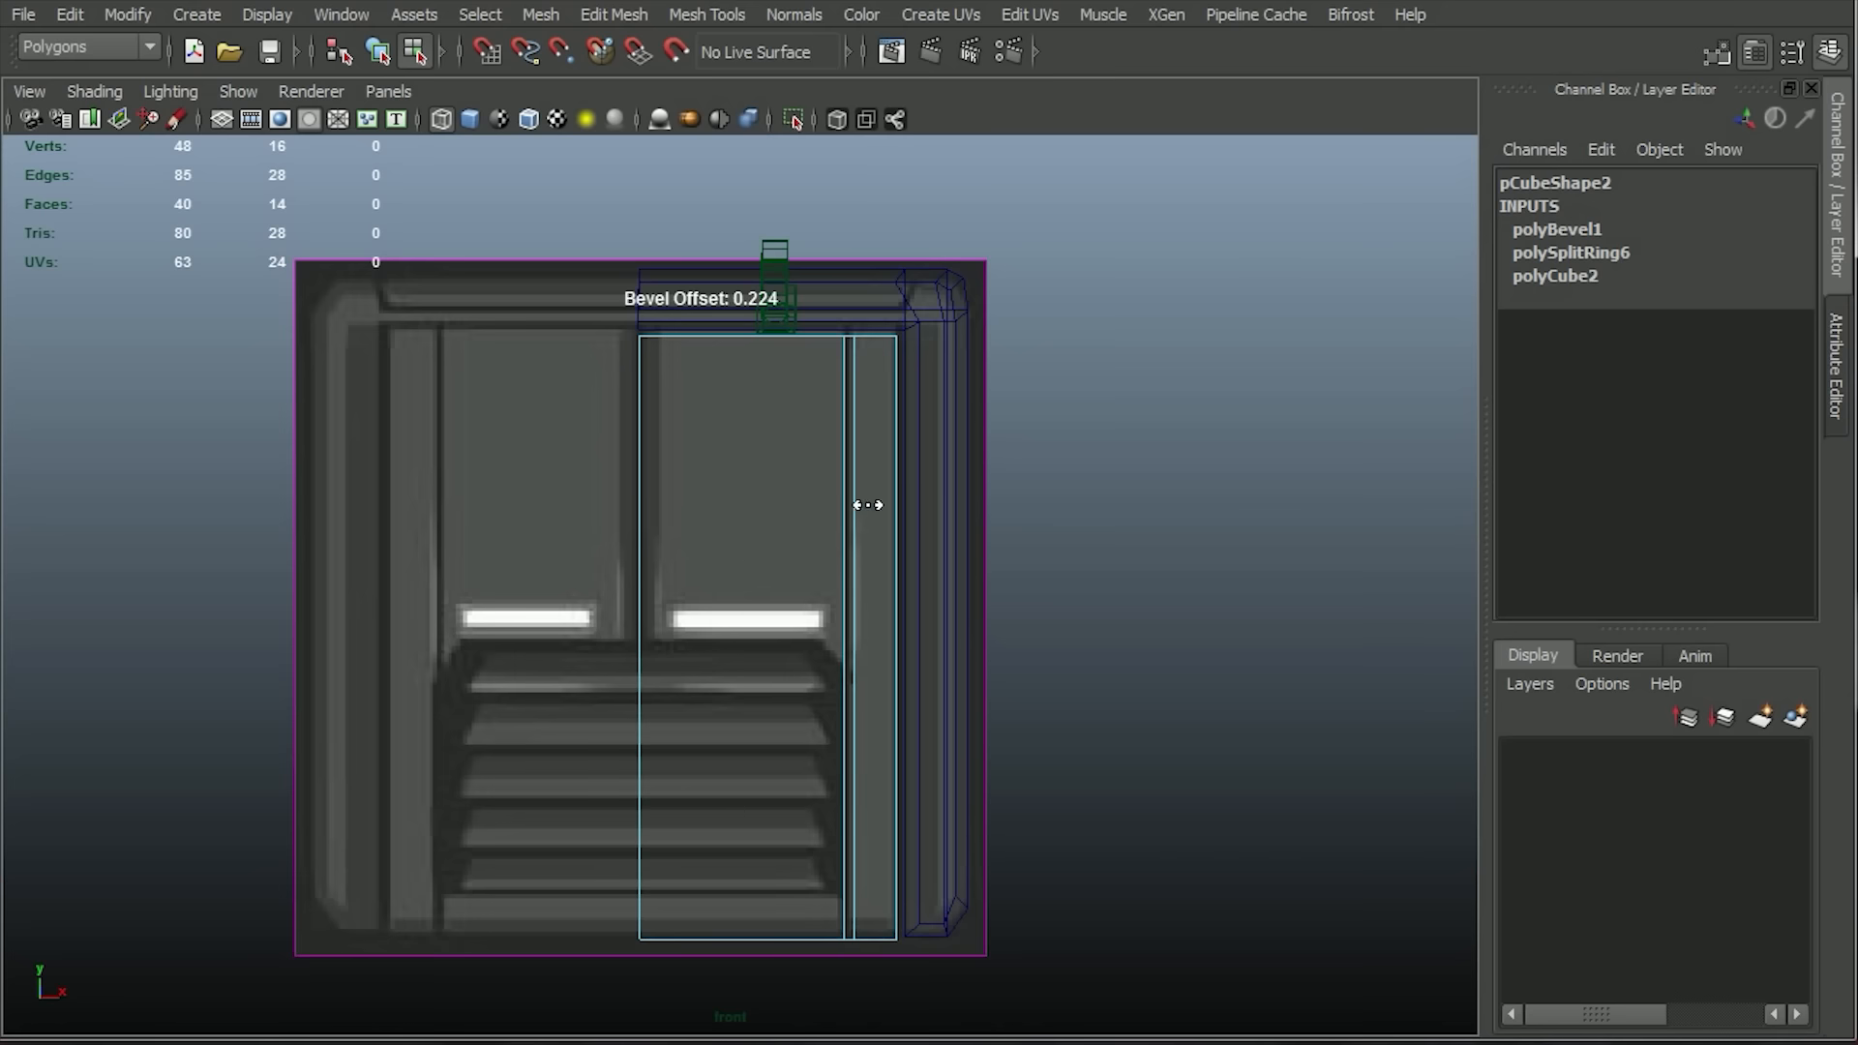
right_click(799, 424)
right_click_drag(841, 341, 850, 391)
left_click(848, 391)
Select the new panel block as a whole object in the shaded perspective view.
key("space")
key("space")
left_click(470, 117)
left_click_drag(1126, 830, 1249, 774, "alt")
right_click_drag(1028, 414, 1045, 489)
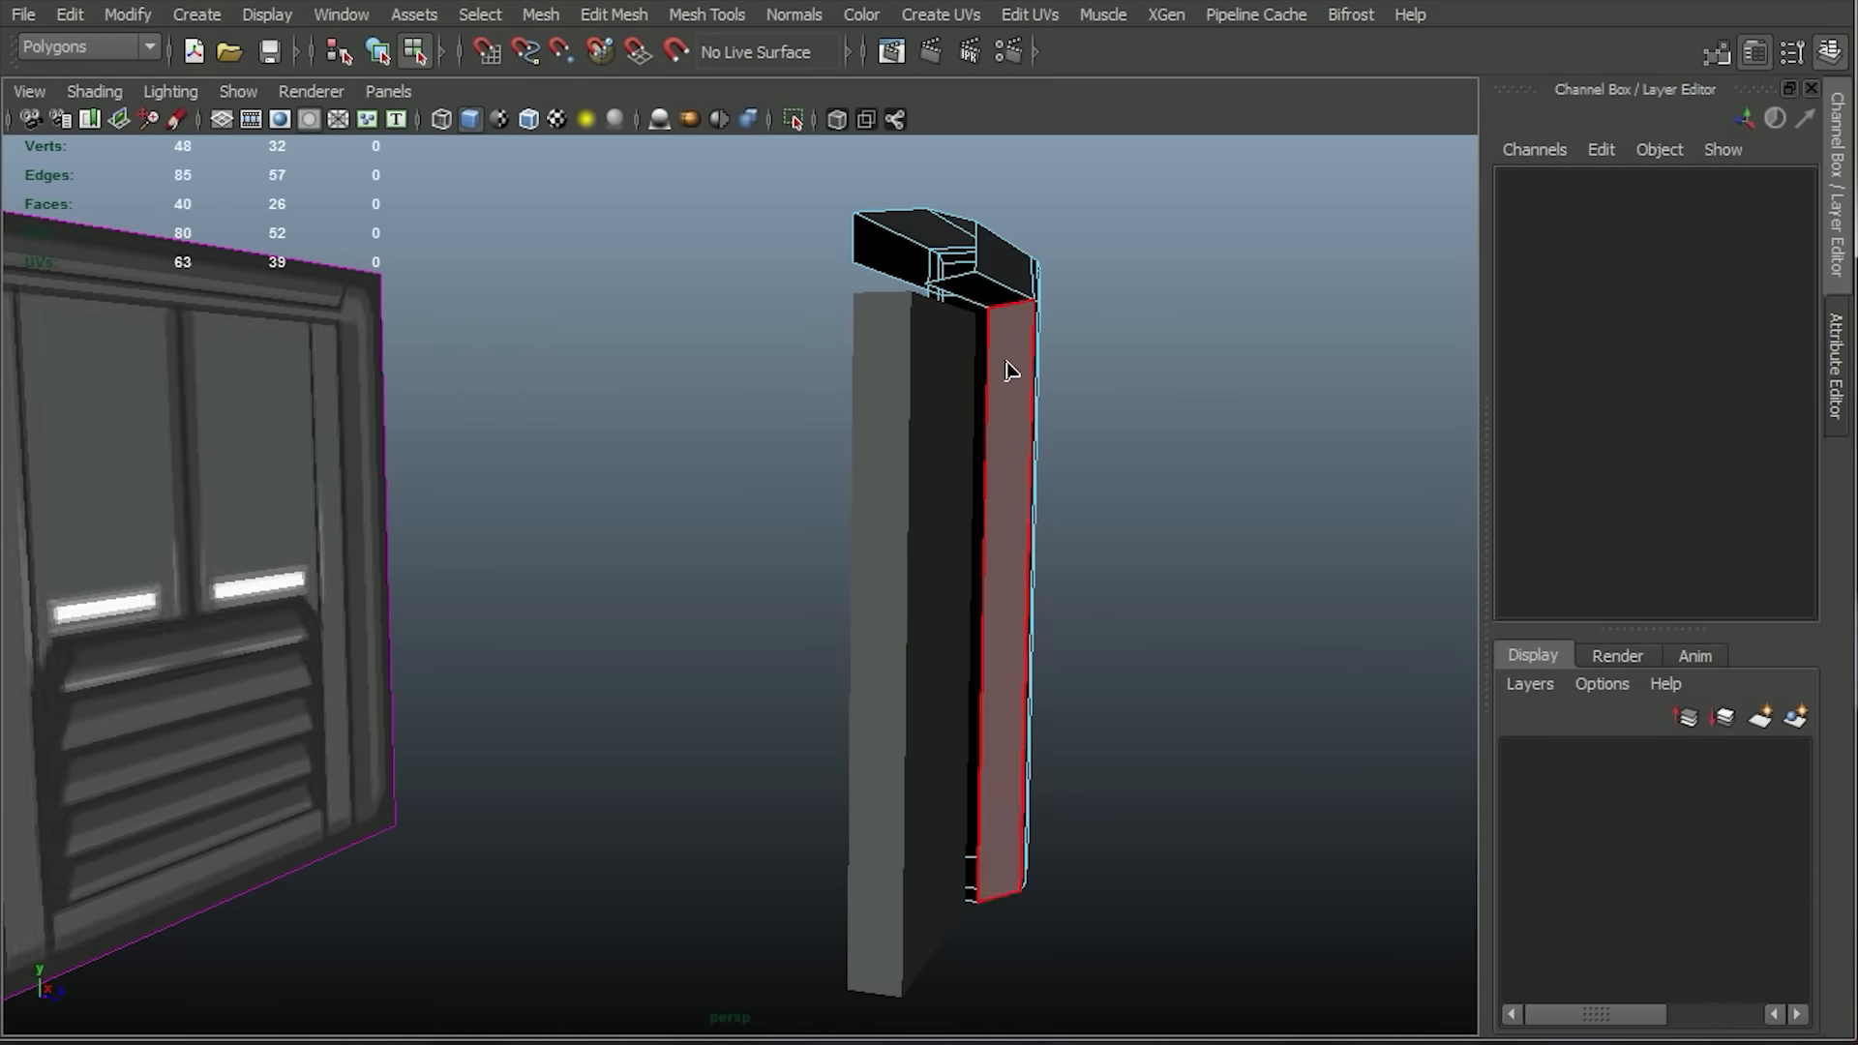
key("F8")
left_click_drag(1000, 629, 814, 584)
left_click(904, 584)
left_click_drag(1103, 628, 919, 726, "alt")
scroll(793, 437, "up", 3)
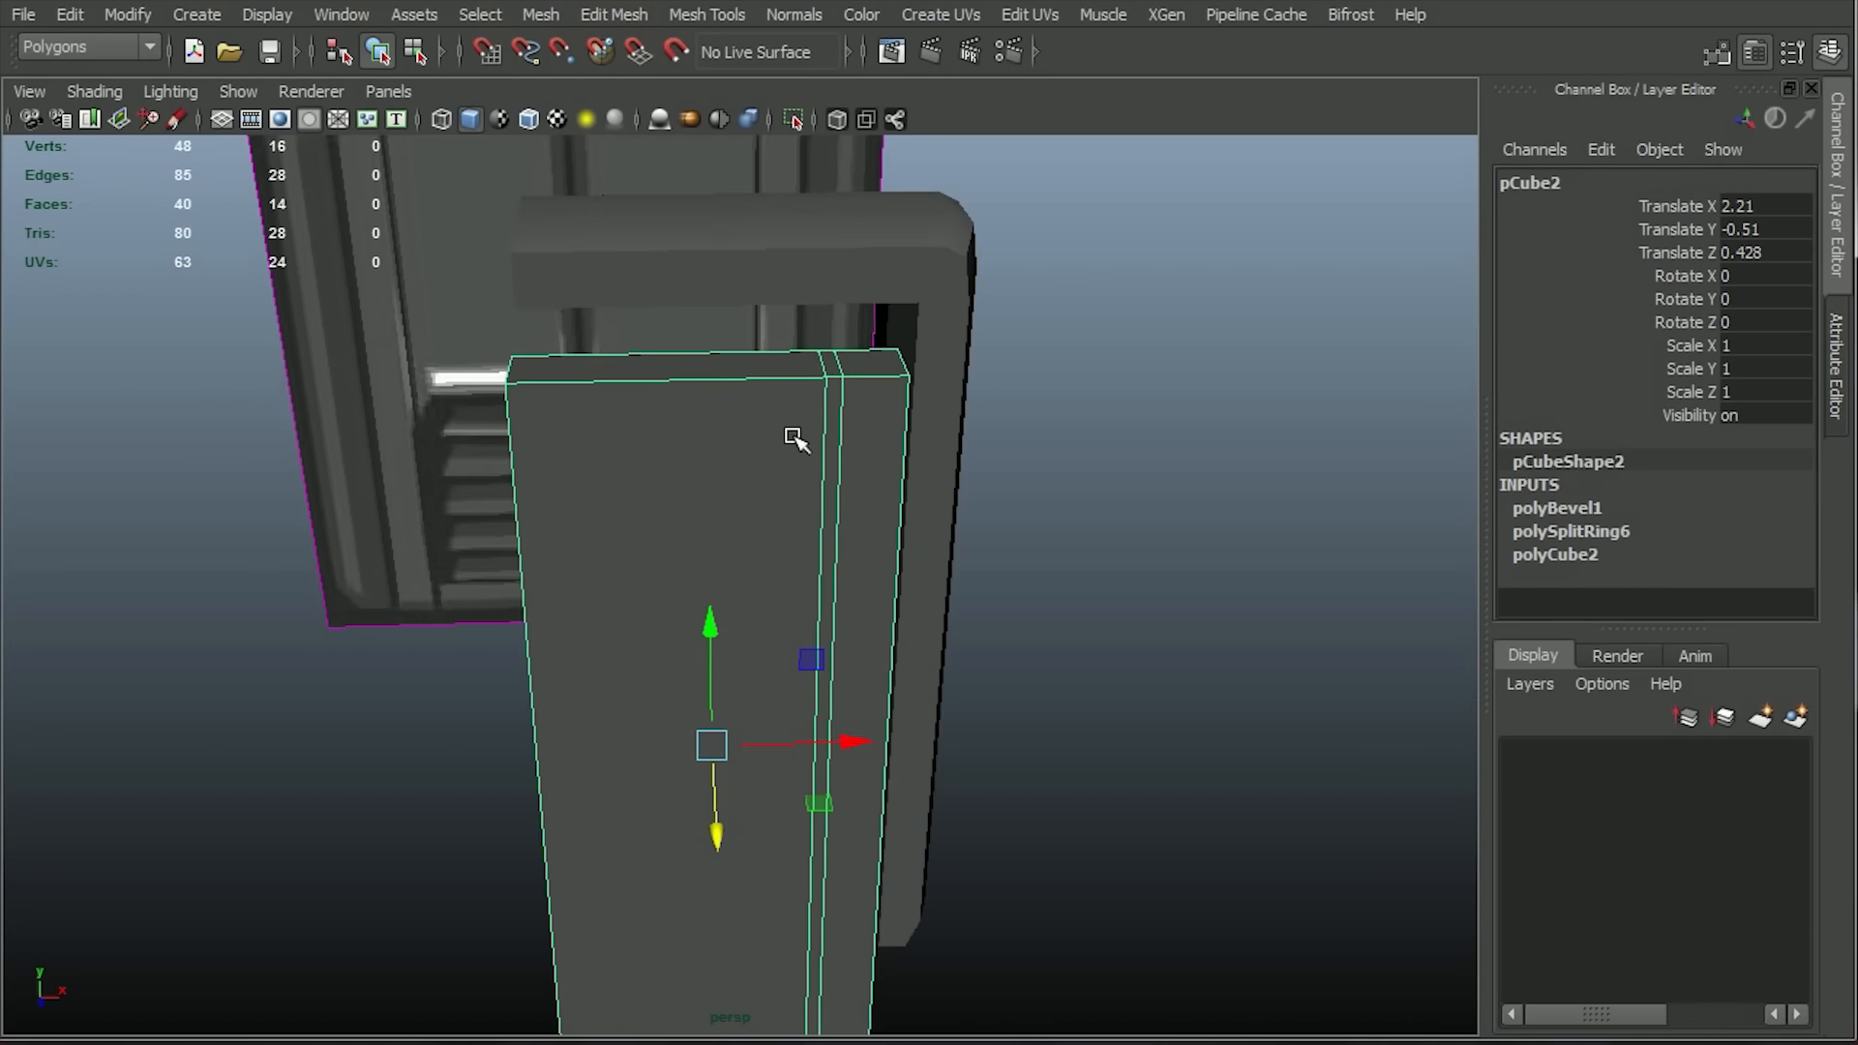
Delete the block's small top face between the bevelled loops and its other unneeded outer faces.
right_click_drag(793, 437, 797, 514)
left_click(838, 437)
left_click(833, 364)
key("Delete")
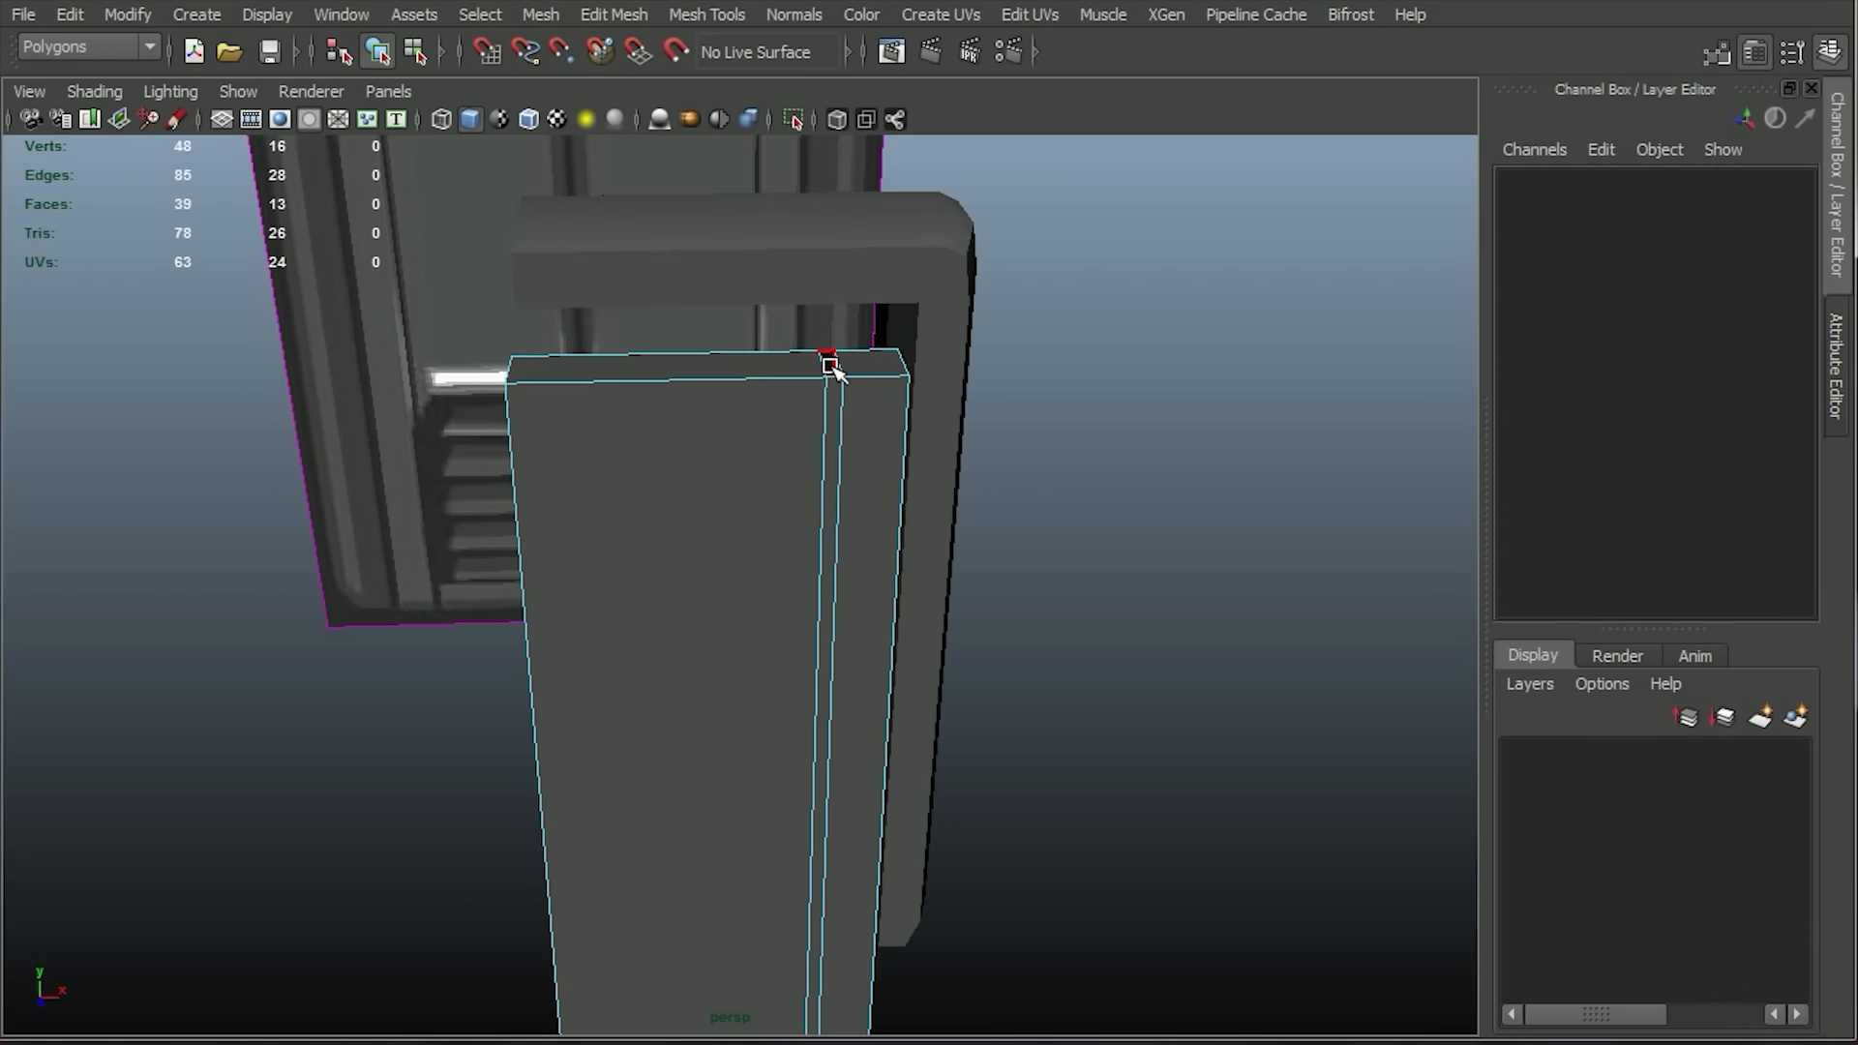
left_click_drag(1112, 788, 702, 369, "alt")
left_click(775, 353)
key("Delete")
Extrude the narrow front face between the bevelled loops inward by 0.274 to form a vertical groove.
left_click_drag(839, 326, 780, 552, "alt")
left_click(780, 552)
left_click(633, 13)
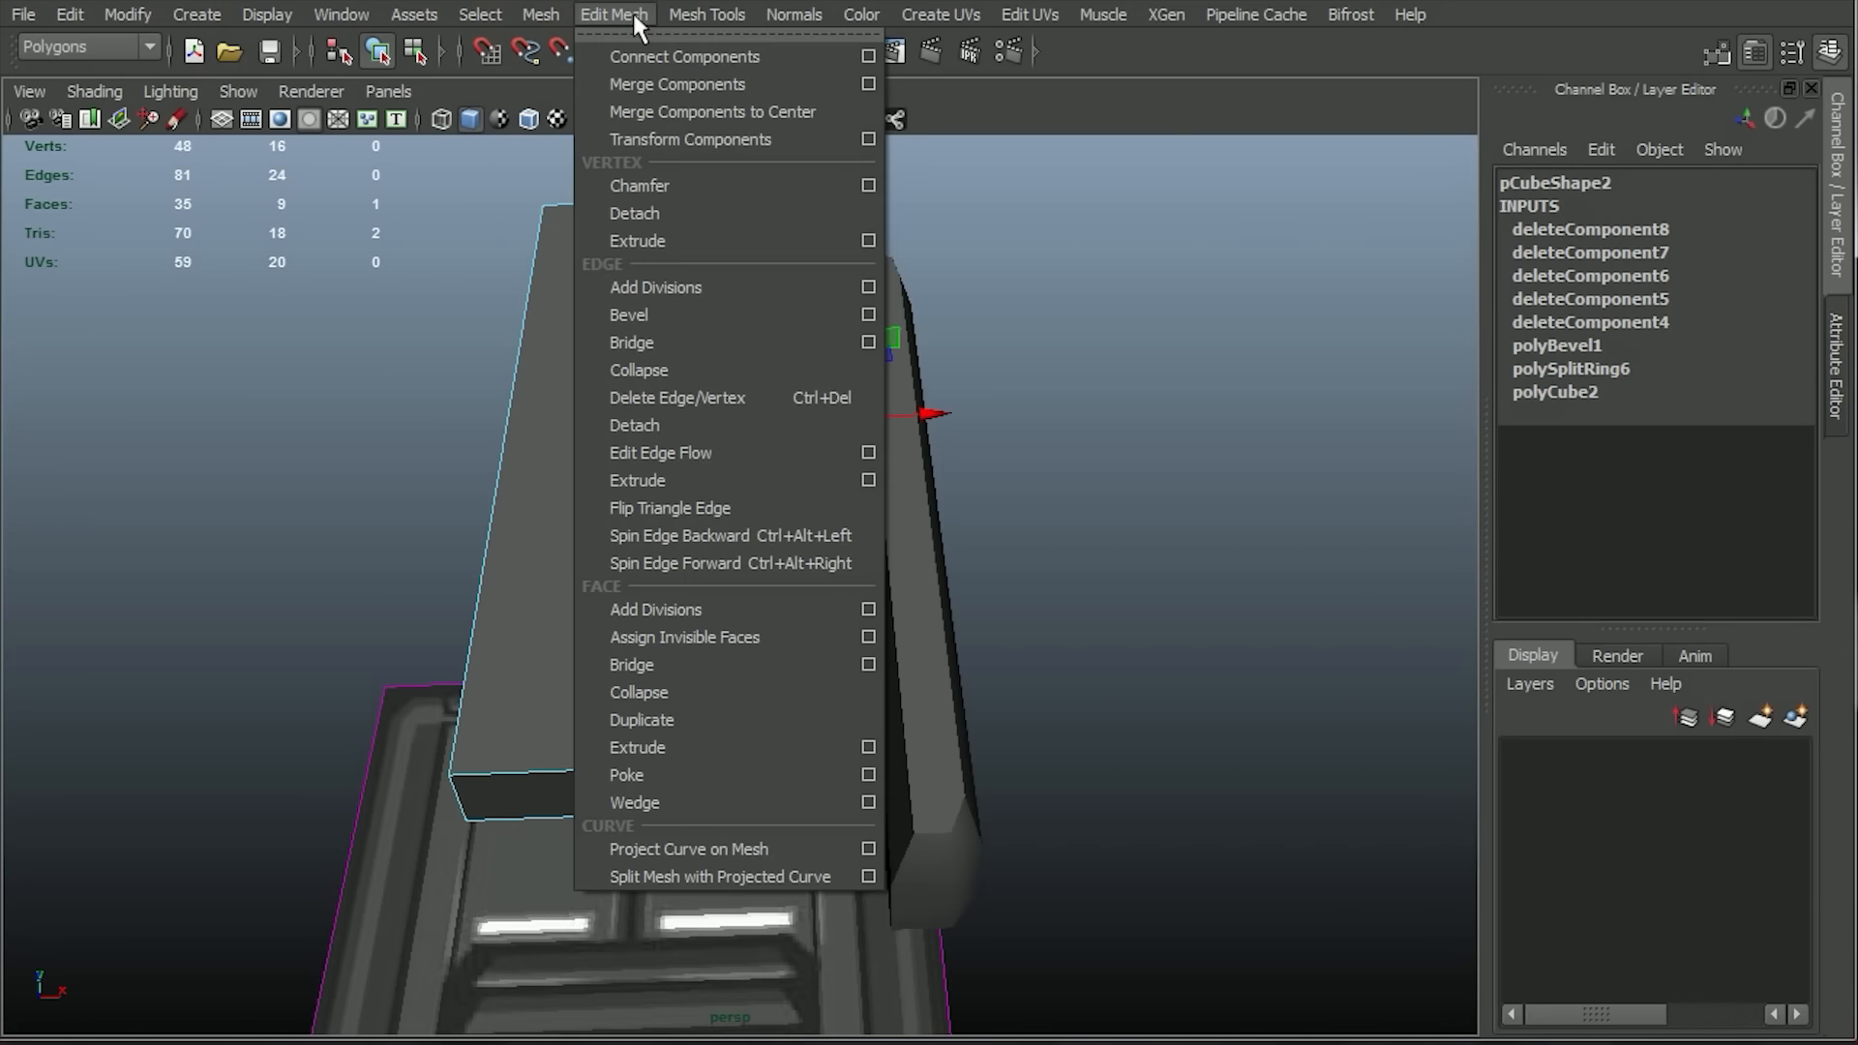
left_click(640, 746)
left_click_drag(1115, 576, 778, 593, "alt")
right_click_drag(778, 593, 900, 584, "alt")
left_click_drag(929, 573, 895, 455)
key("w")
Delete the small end faces at the top and bottom of the groove and return to the wireframe front view.
middle_click_drag(895, 454, 834, 580, "alt")
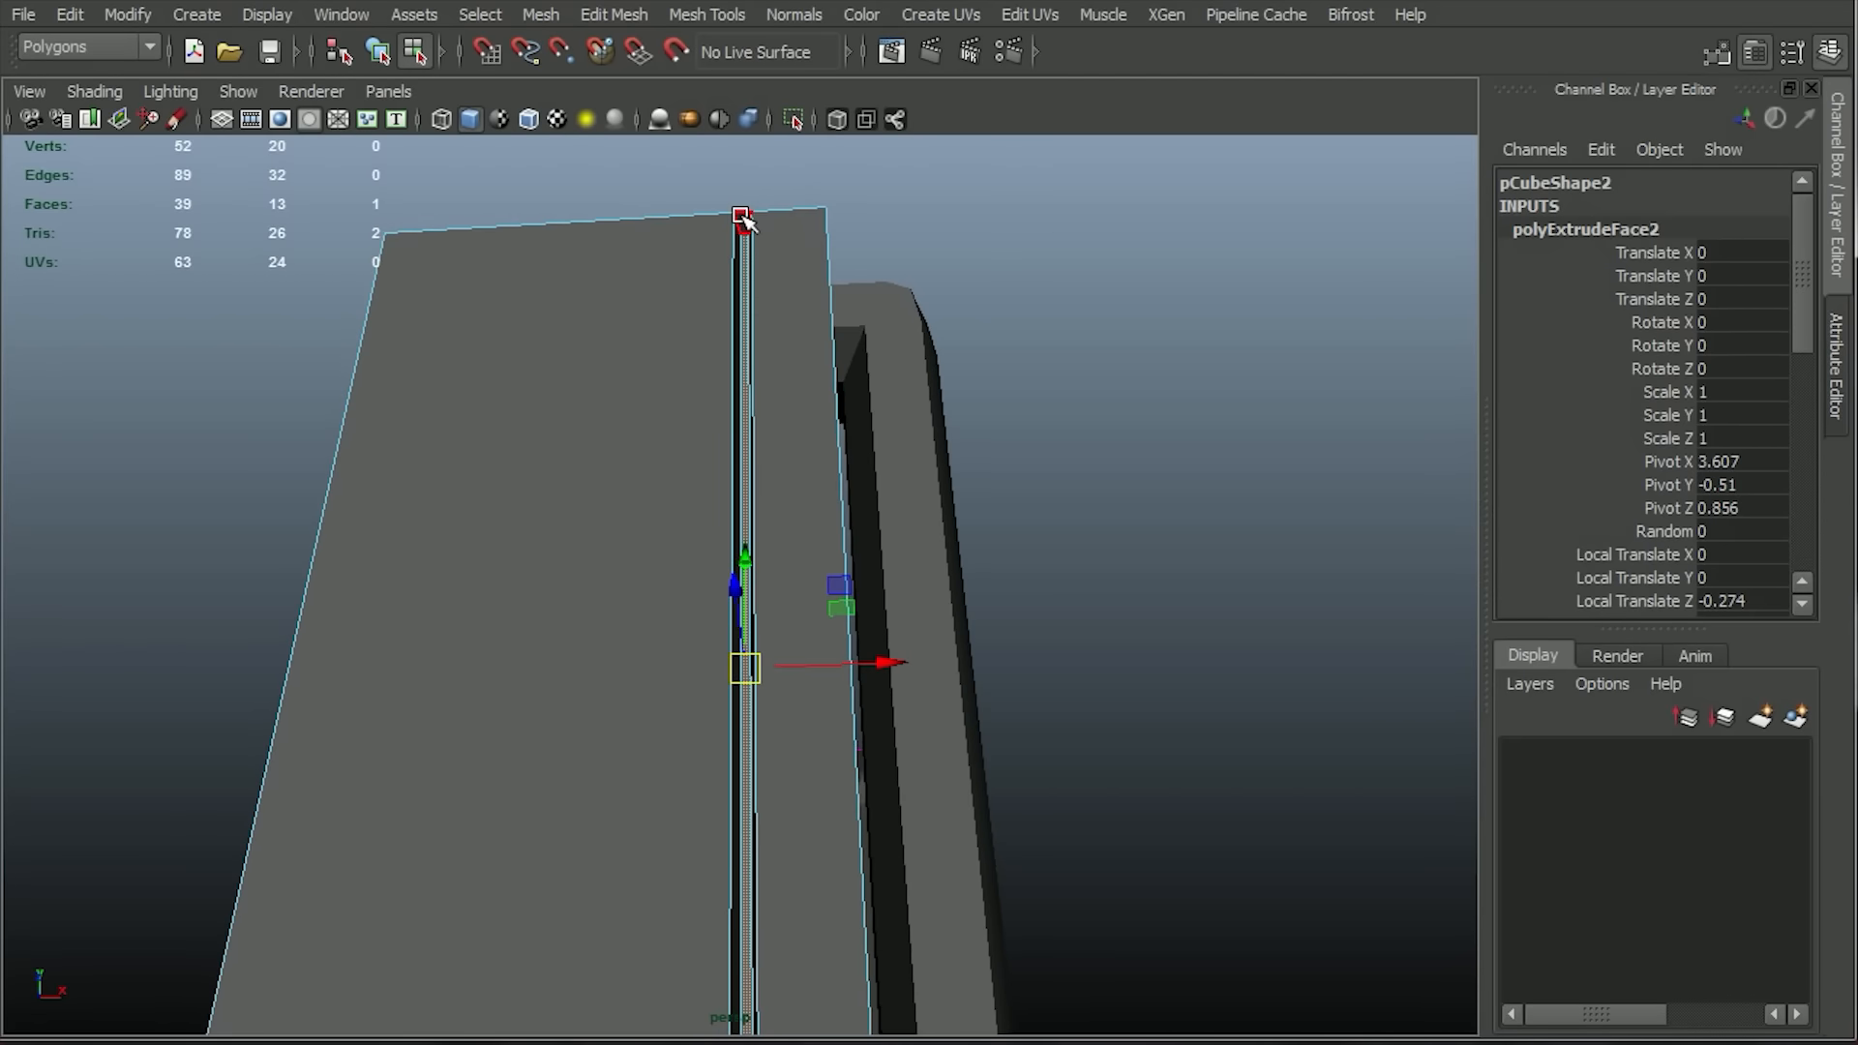
key("Delete")
left_click_drag(929, 451, 946, 854, "alt")
left_click(861, 802)
key("Delete")
right_click_drag(1181, 780, 928, 619, "alt")
left_click_drag(929, 619, 682, 205, "alt")
key("space")
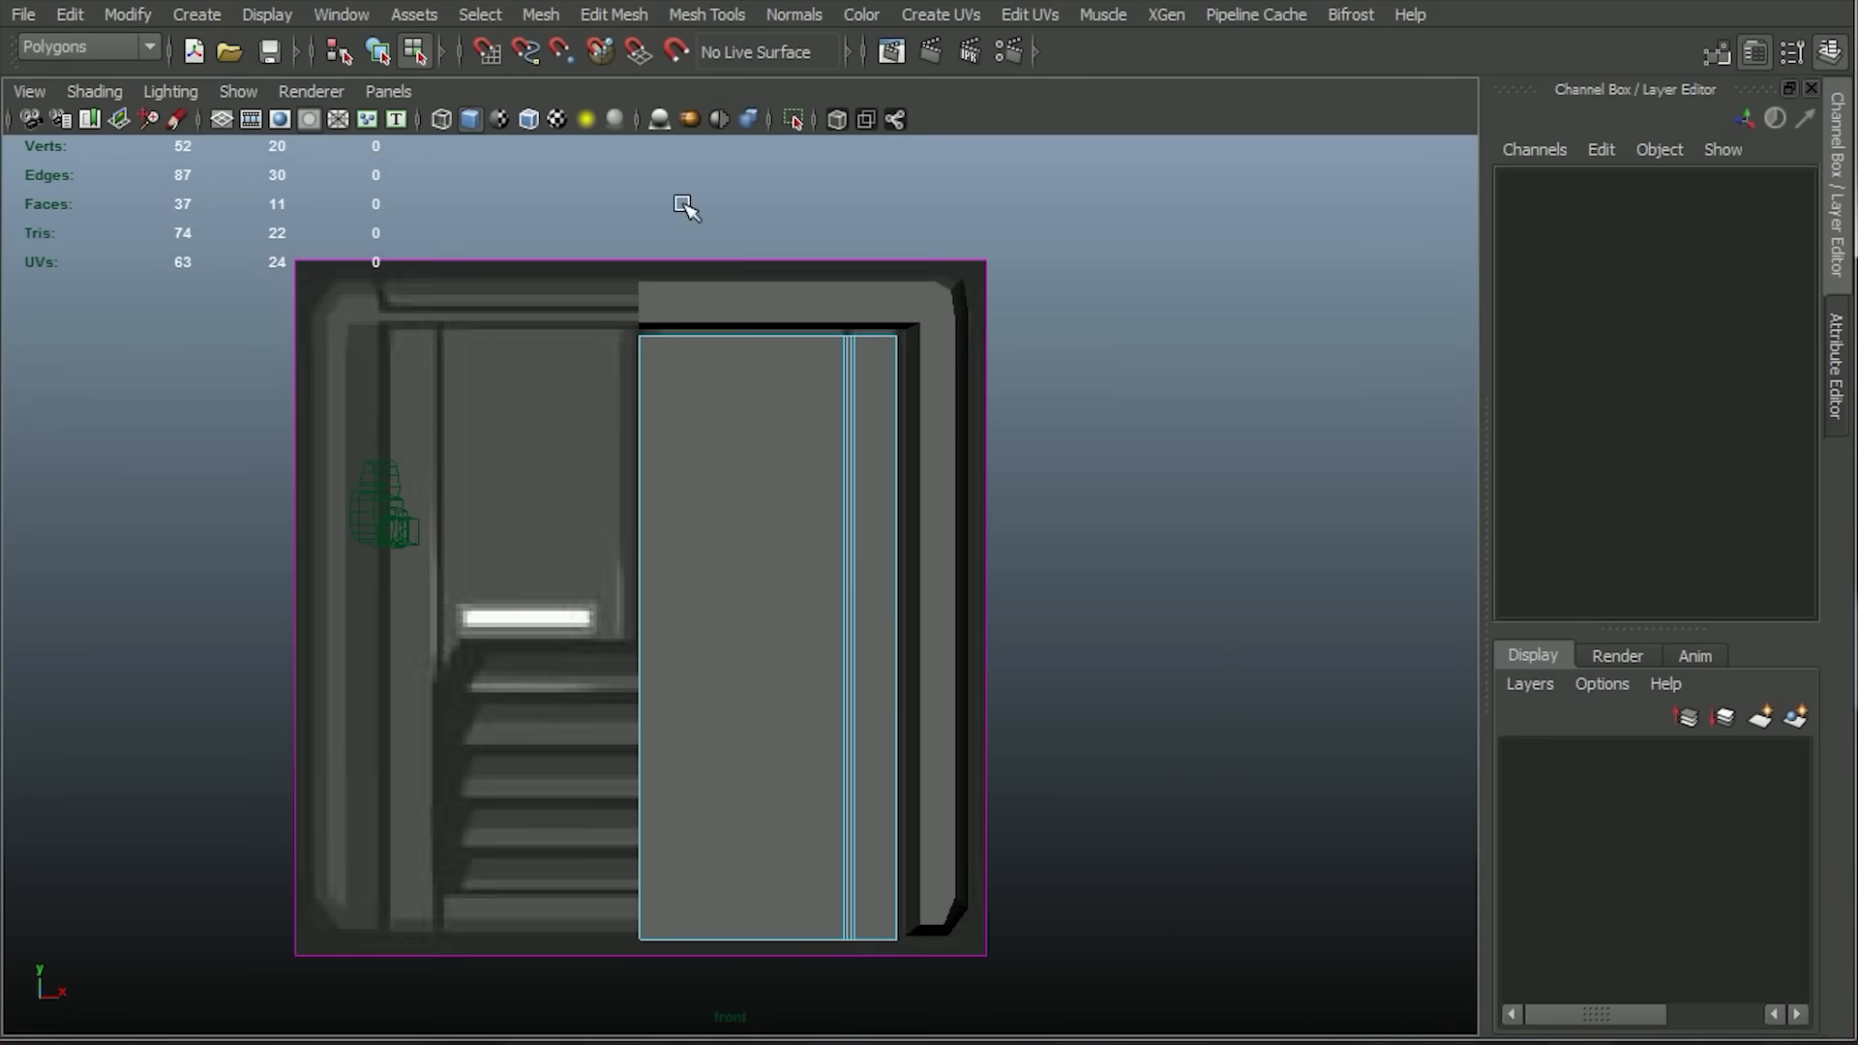
left_click(441, 120)
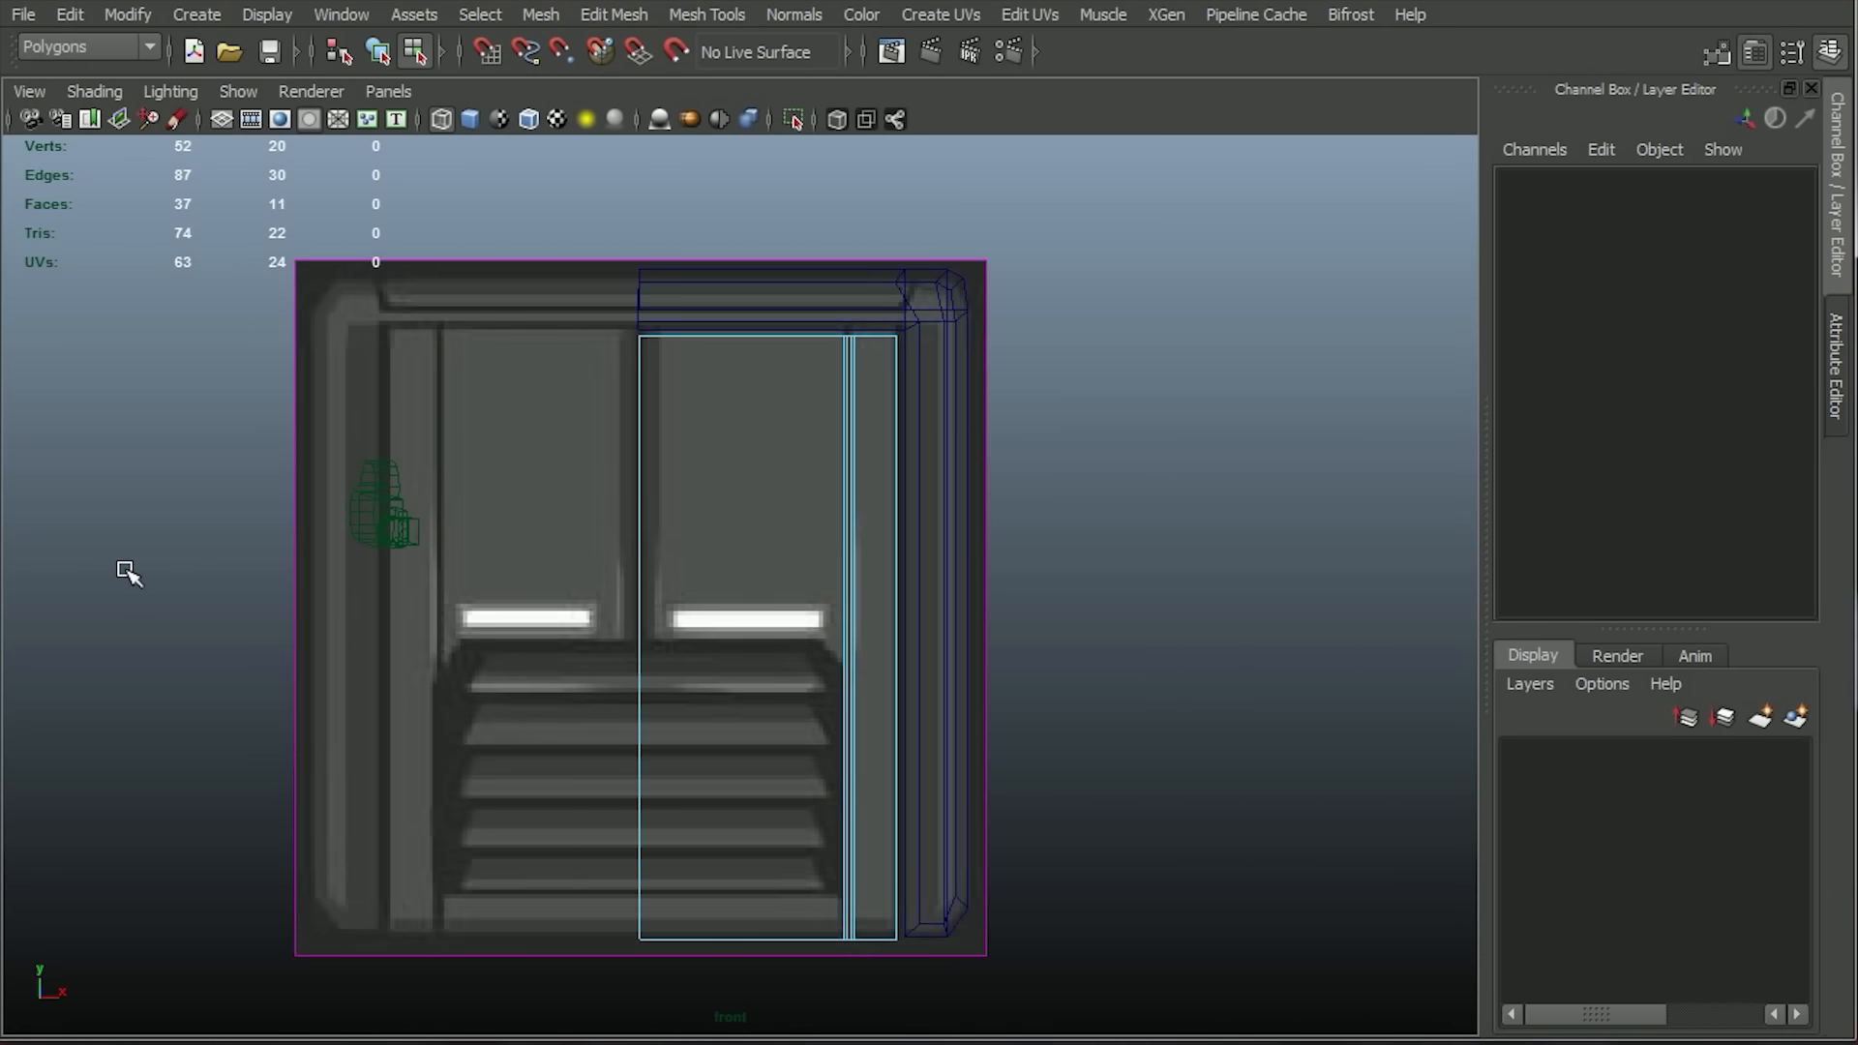
Save the scene under the new name scifi_panelA.0002.ma in the project's scenes folder.
key("ctrl+alt+s")
left_click(982, 542)
left_click(24, 15)
left_click(58, 138)
left_click(622, 256)
left_click(641, 927)
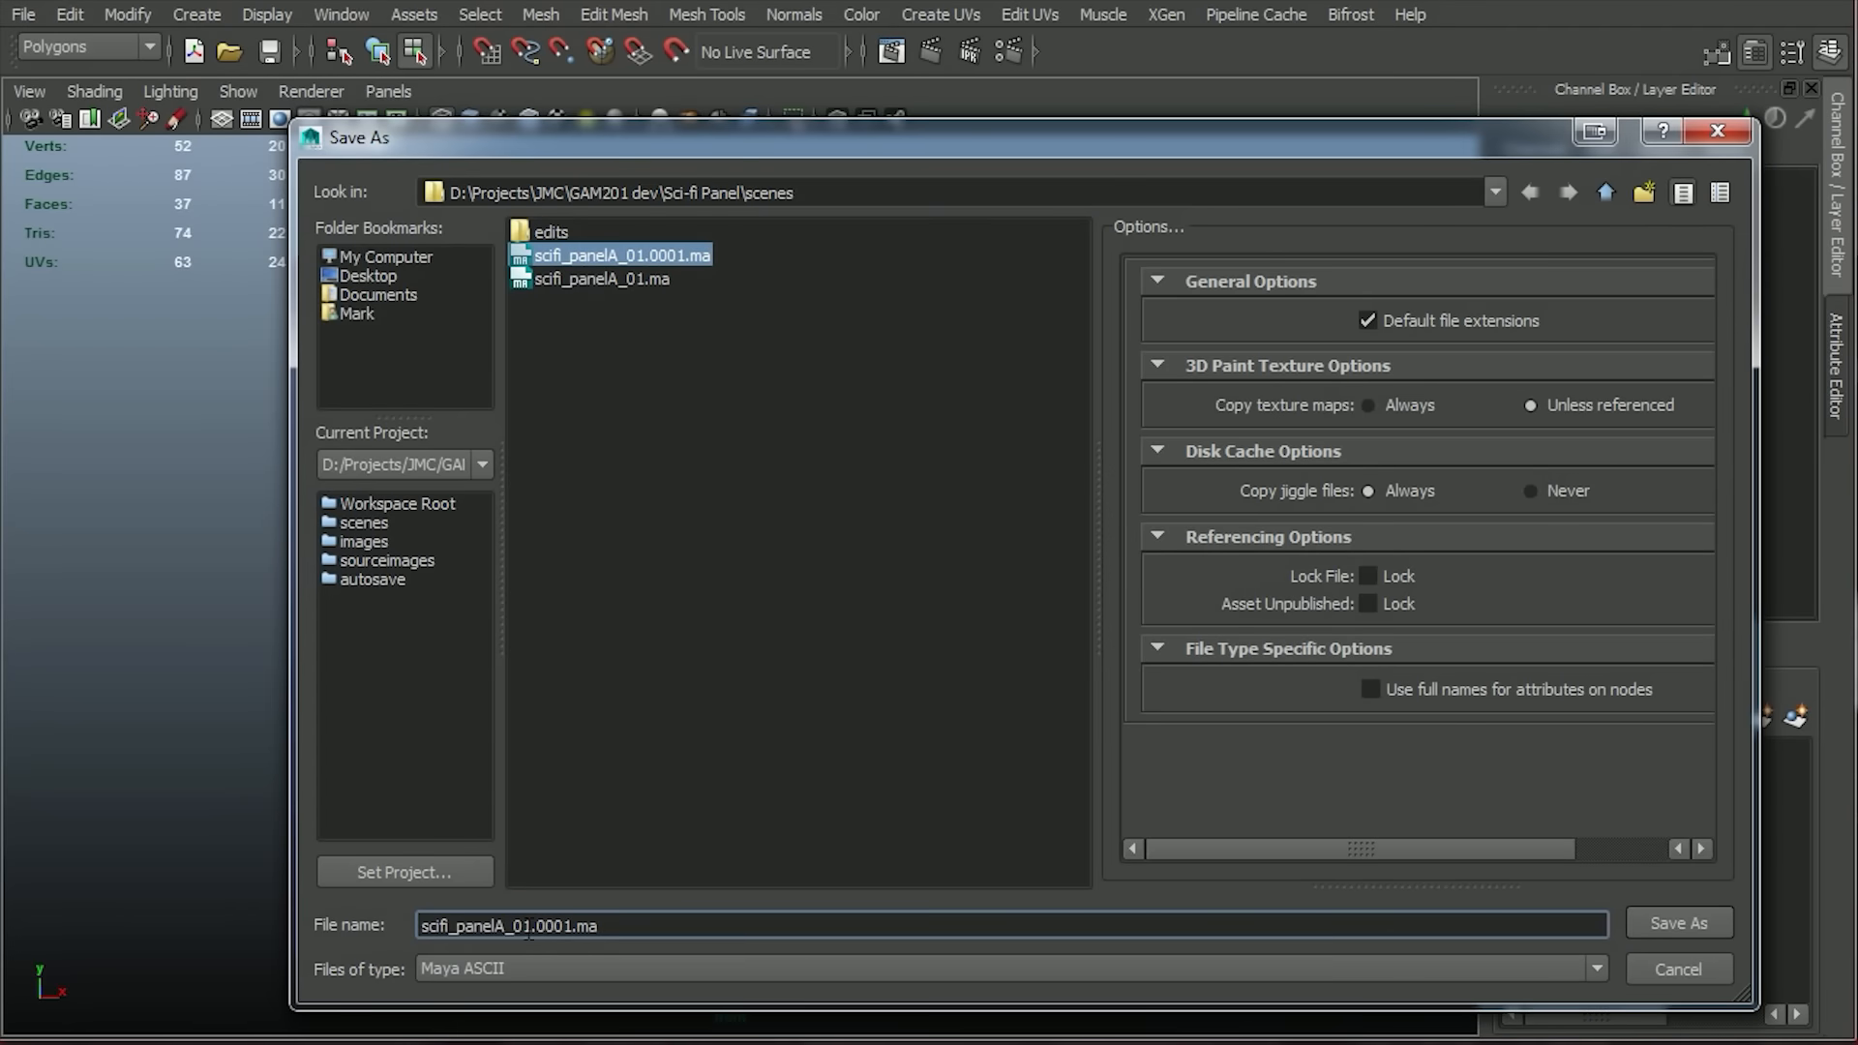
key("BackSpace")
key("BackSpace")
key("BackSpace")
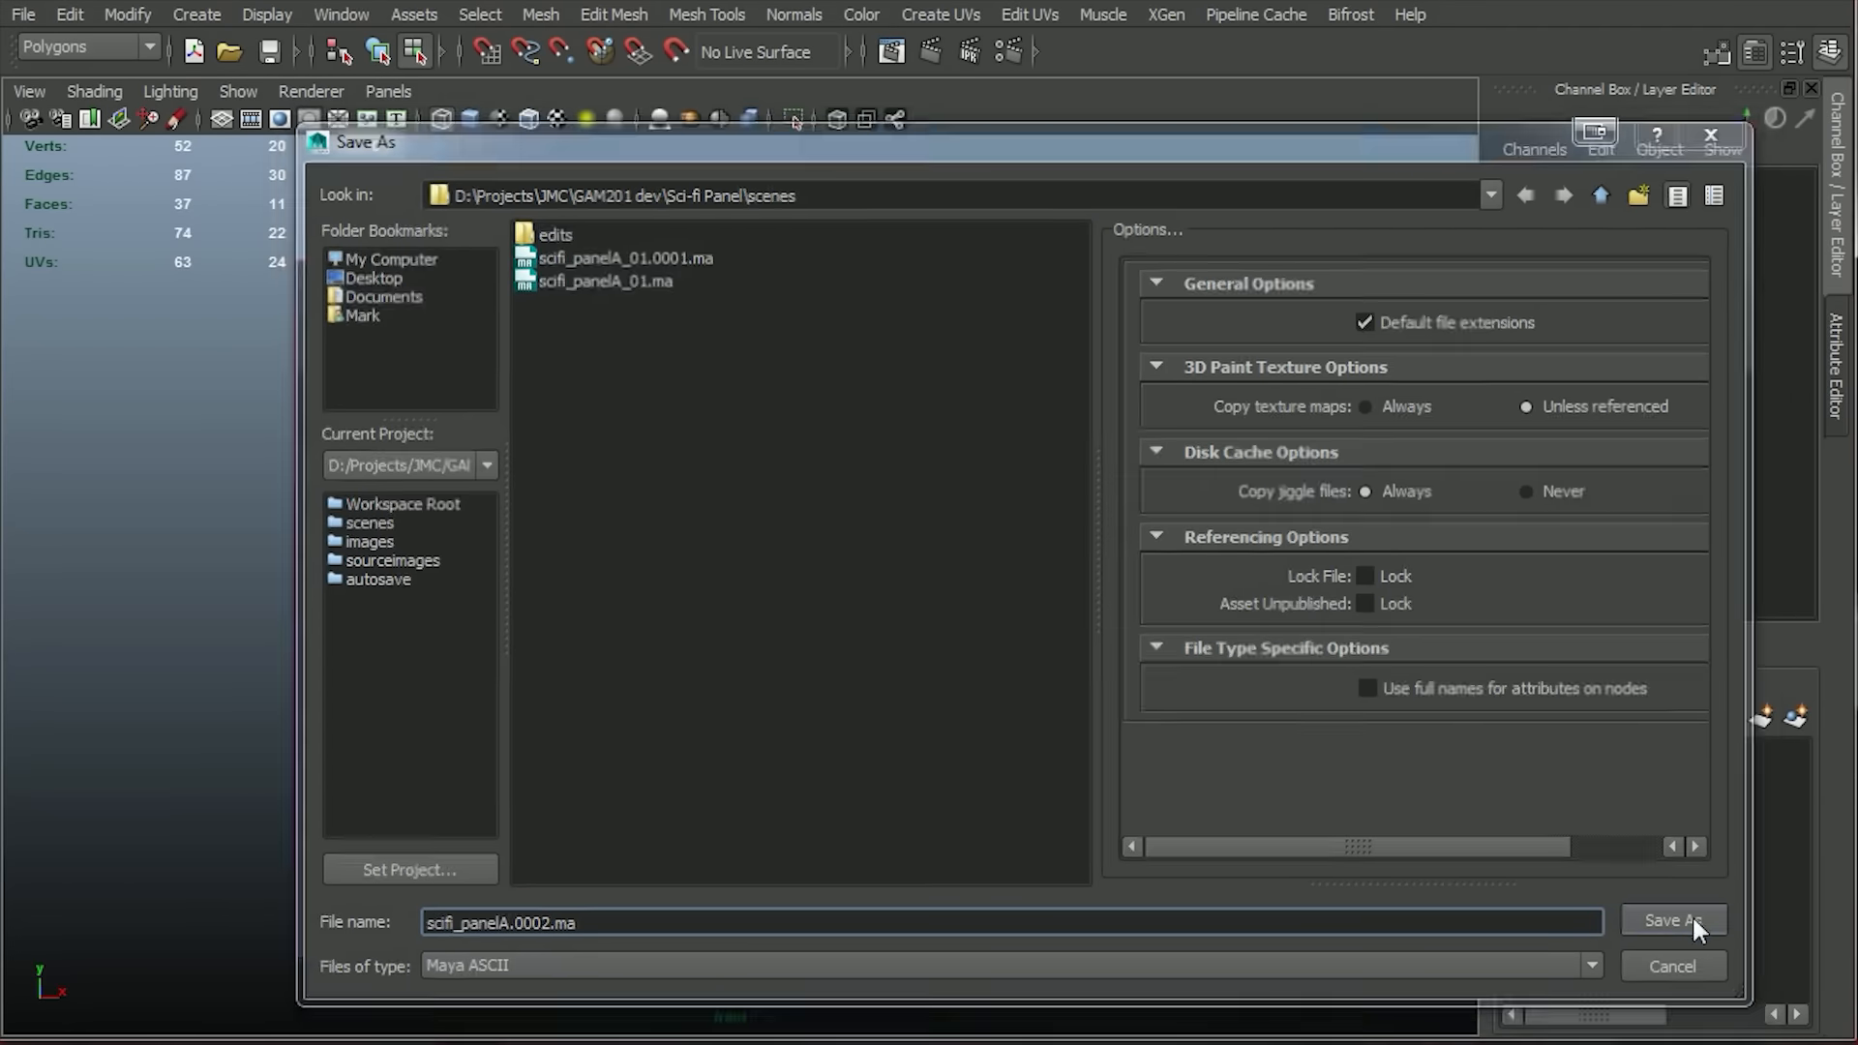
left_click(1656, 924)
Insert a horizontal edge loop at the grille's upper edge and vertical loops at the grille's outer side and near the centre line.
left_click(613, 14)
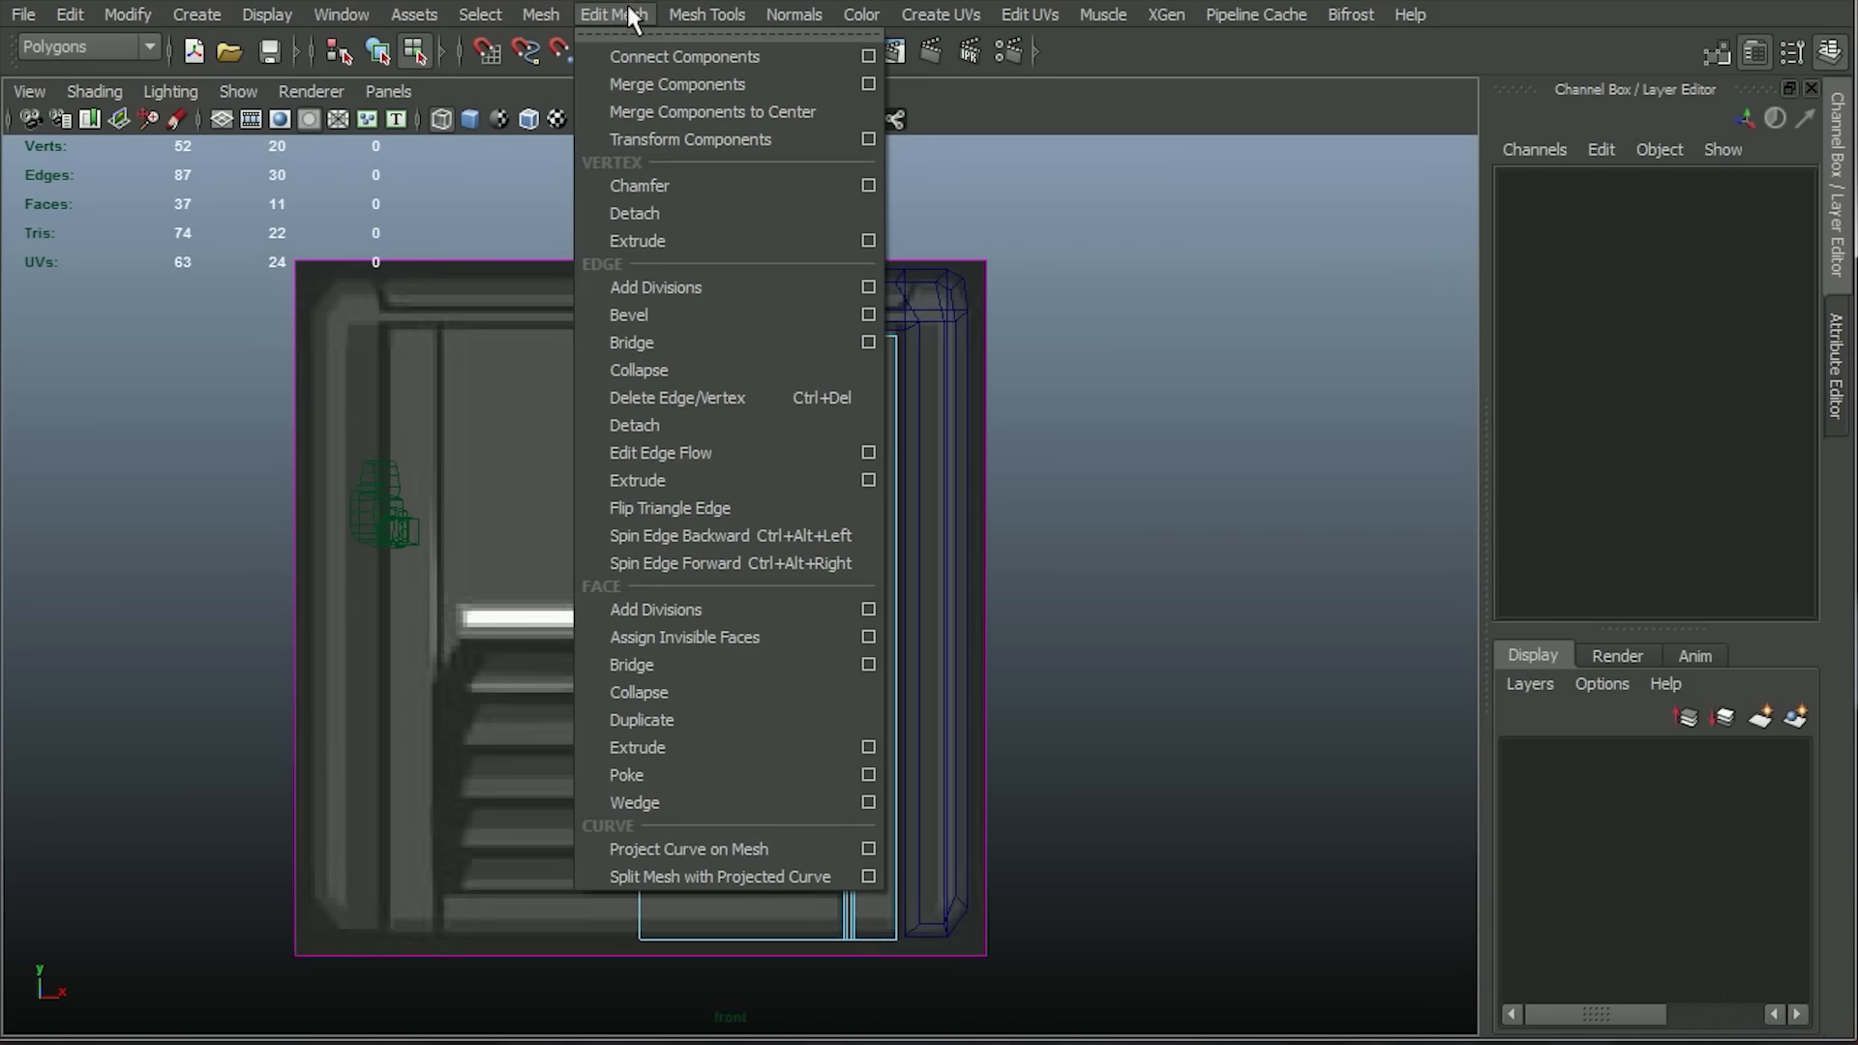
left_click(717, 10)
left_click(740, 476)
left_click(640, 643)
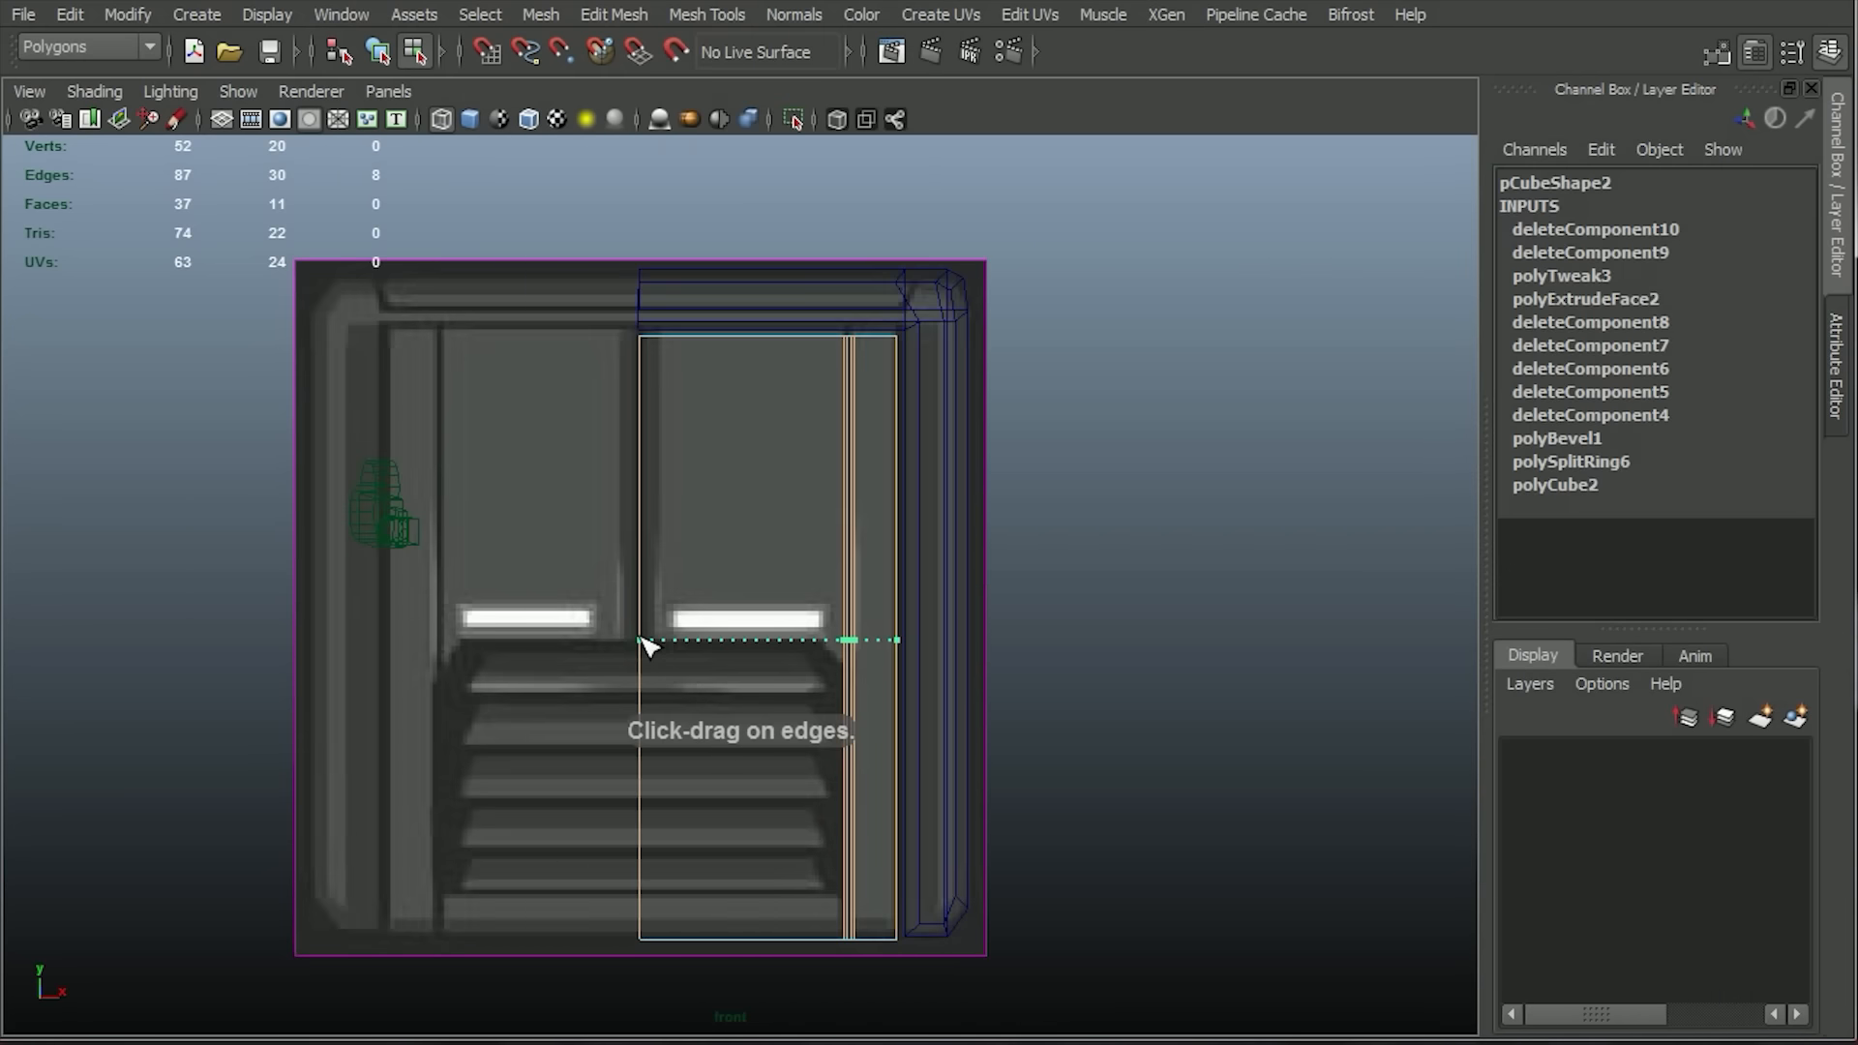
left_click(823, 642)
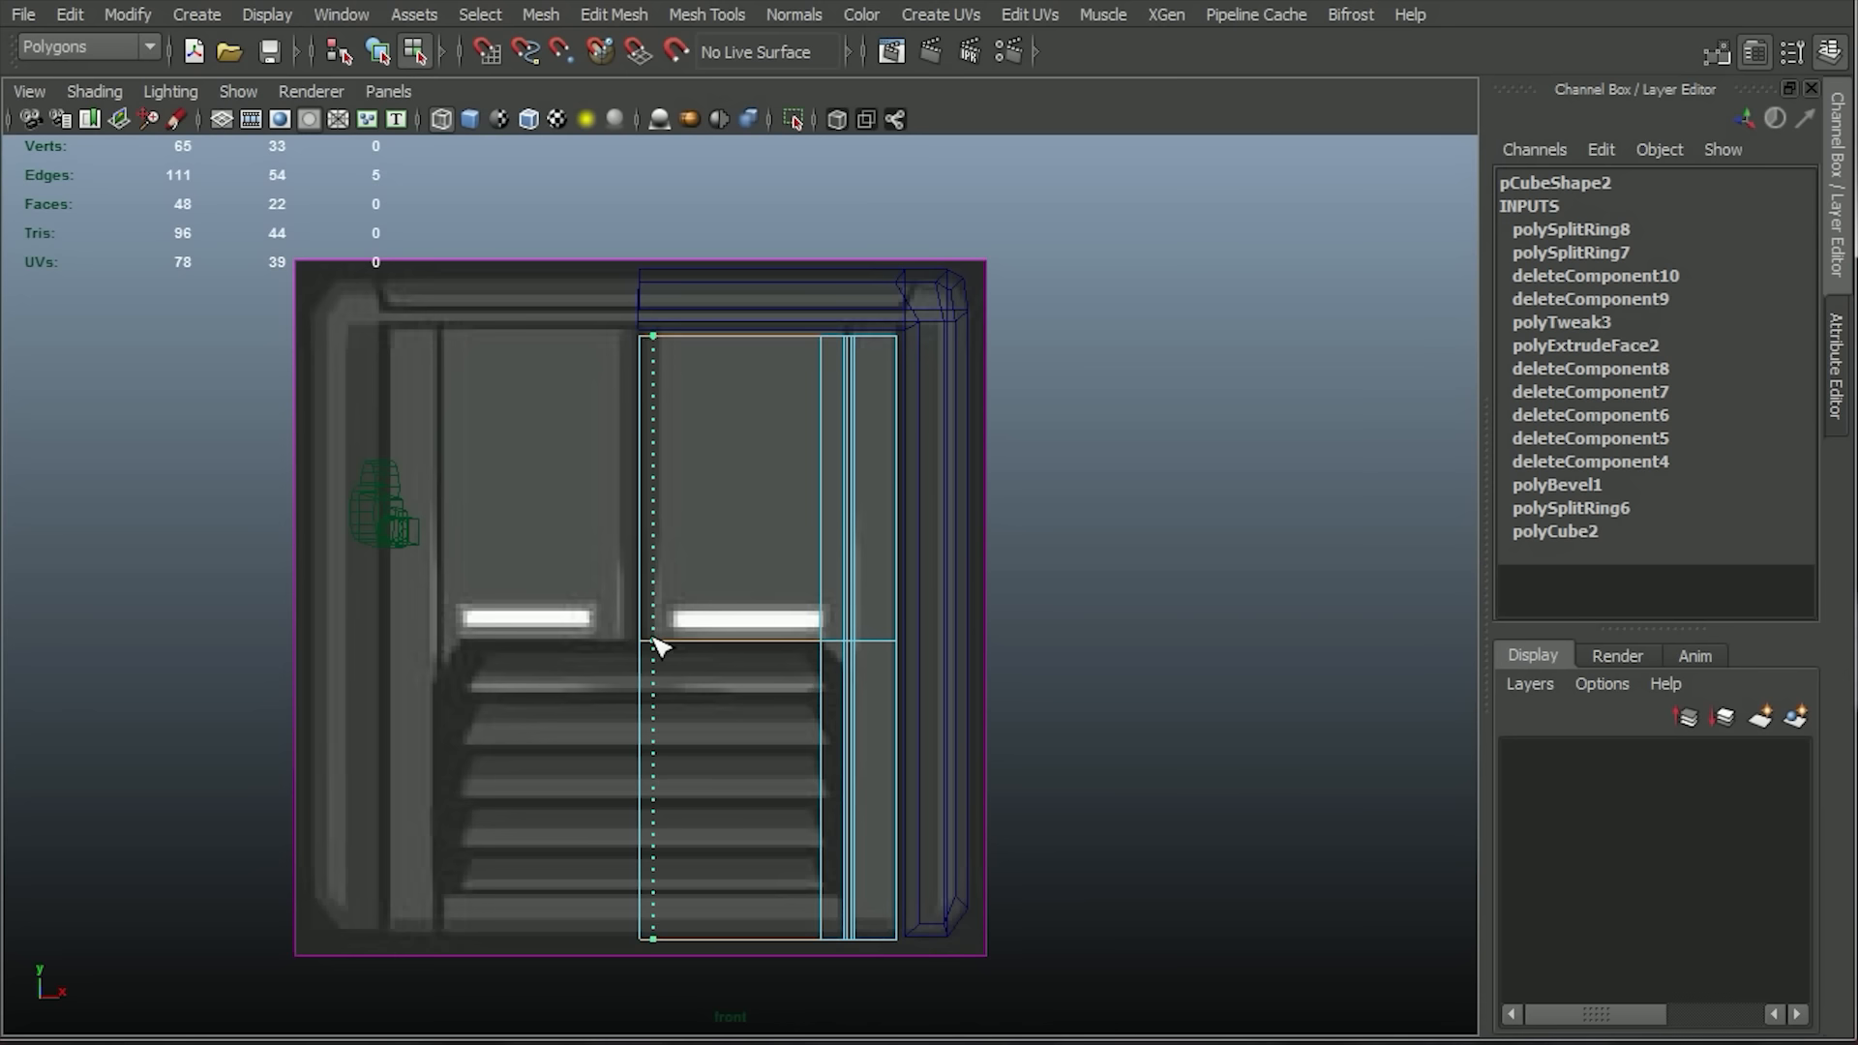
left_click(653, 641)
right_click(651, 639)
right_click_drag(651, 636, 650, 703)
right_click_drag(645, 564, 642, 492)
left_click(637, 487)
Extrude the narrow upper front face along the block's centre line inward by 0.153 to form a centre groove.
key("space")
left_click(467, 118)
left_click_drag(639, 483, 745, 541, "alt")
right_click_drag(658, 547, 756, 553, "alt")
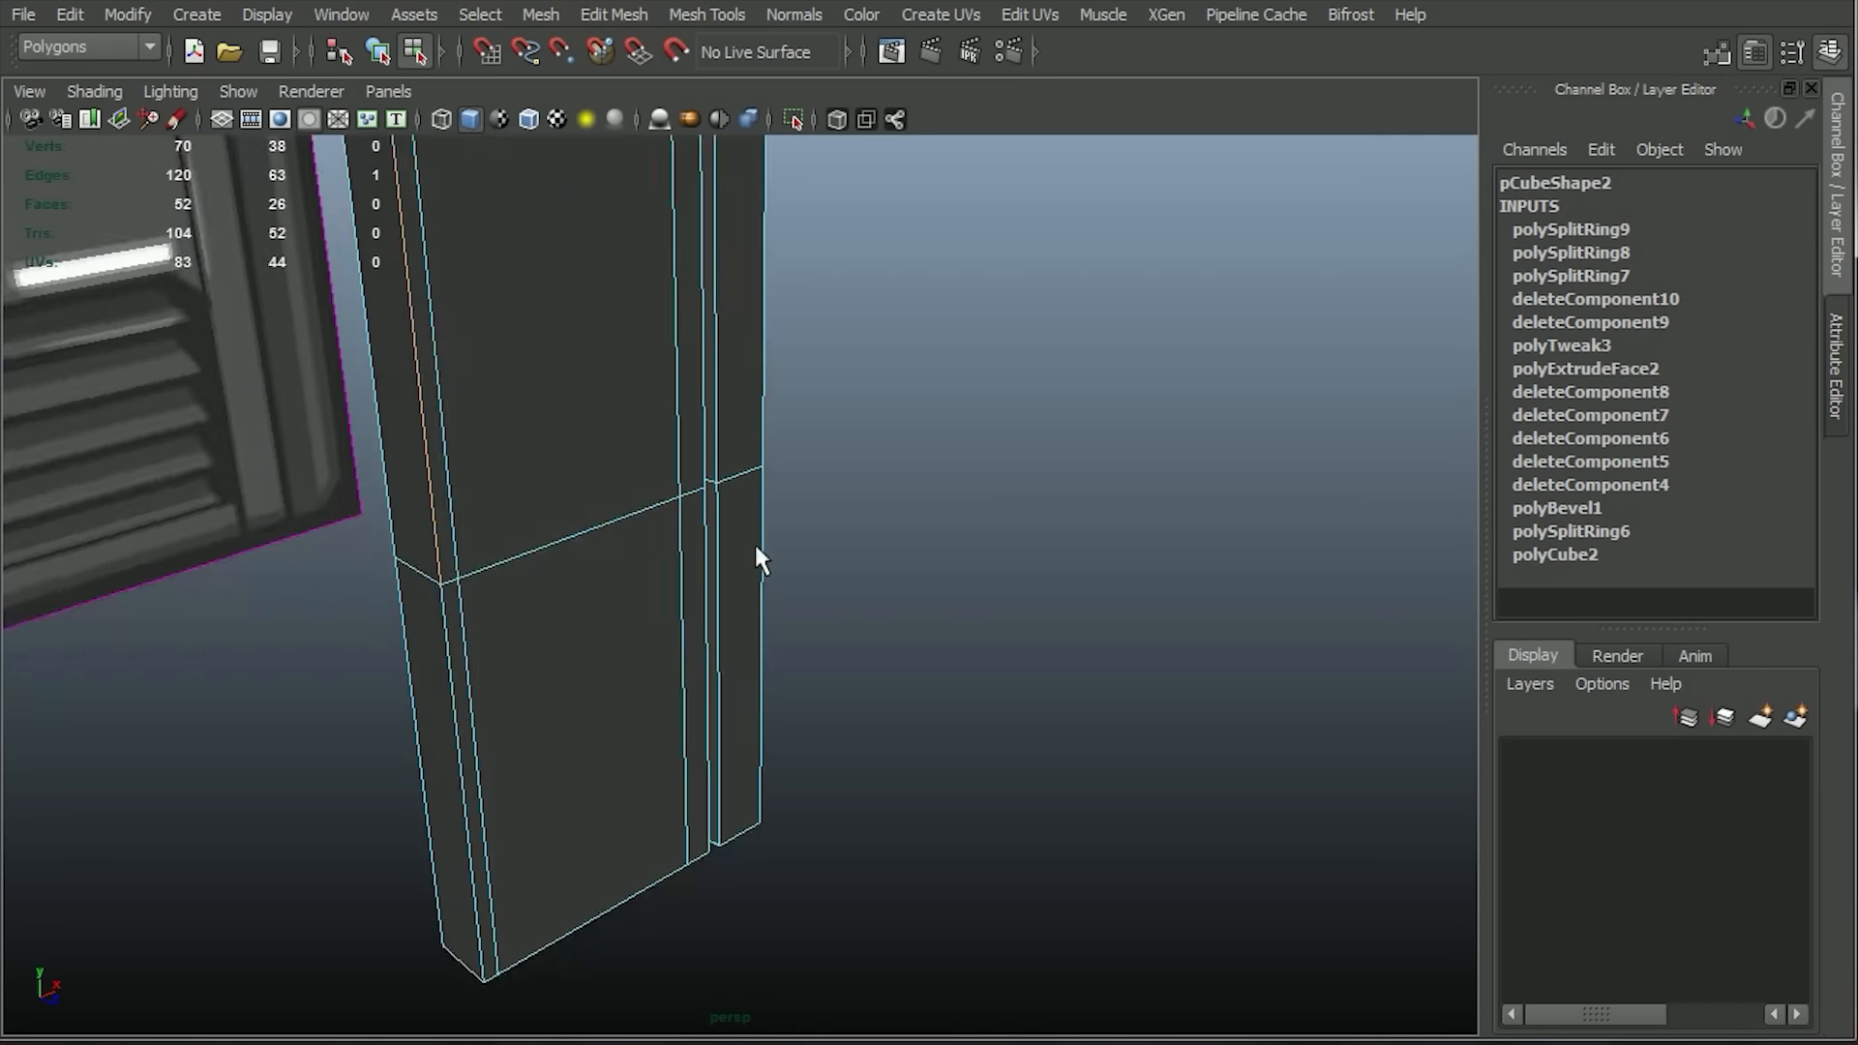
middle_click_drag(758, 556, 811, 764, "alt")
key("w")
left_click_drag(562, 642, 550, 639)
mouse_move(580, 649)
left_mouse_down("alt")
mouse_move(761, 589)
mouse_move(722, 597)
mouse_move(618, 513)
left_mouse_up("alt")
right_click_drag(618, 513, 642, 416)
left_click_drag(622, 557, 523, 553, "alt")
right_click_drag(523, 552, 529, 619)
left_click(432, 581)
left_click(614, 16)
left_click(677, 748)
left_click_drag(555, 292, 524, 301)
key("w")
mouse_move(618, 539)
left_mouse_down("alt")
mouse_move(701, 722)
mouse_move(796, 605)
mouse_move(618, 543)
left_mouse_up("alt")
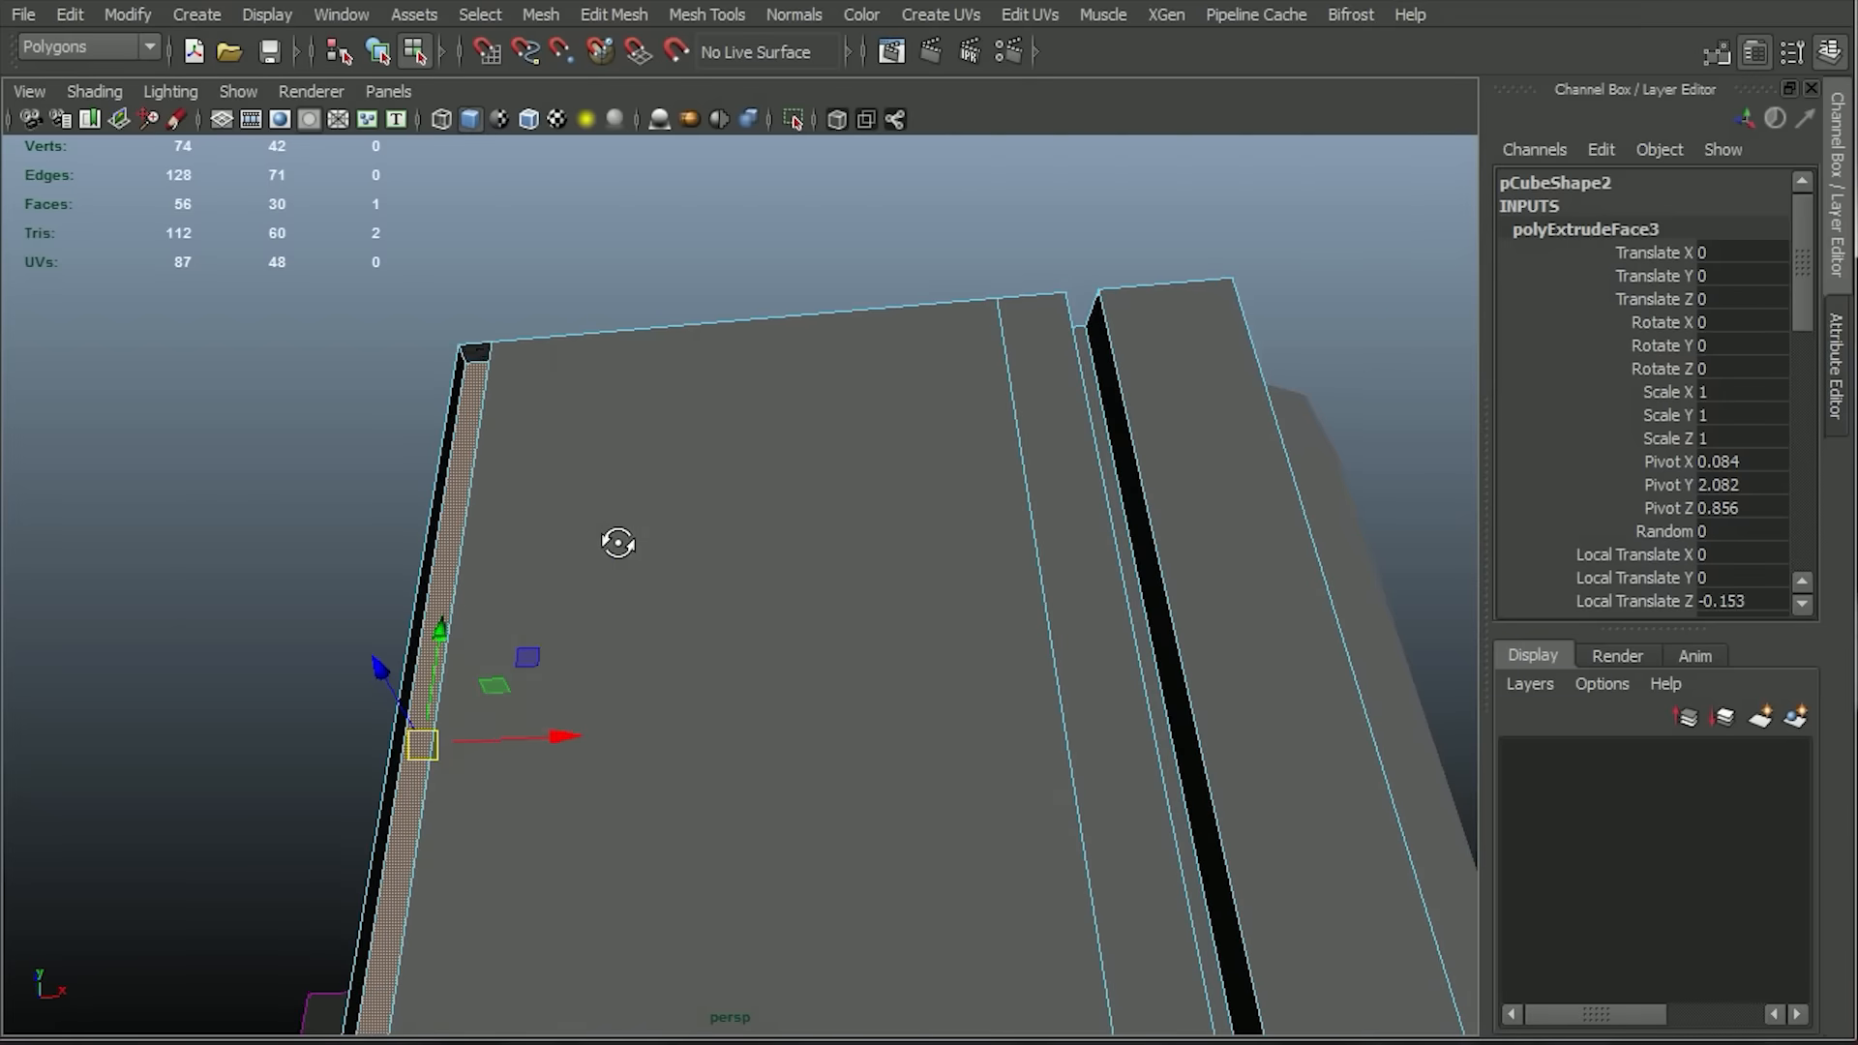
Delete the small face closing the top of the centre groove and the adjacent unneeded side face along the centre line.
left_click(473, 351)
key("Delete")
scroll(658, 639, "down", 1)
left_click(497, 369)
key("Delete")
Delete the small face at the lower end of the centre groove.
left_click_drag(801, 674, 762, 792, "alt")
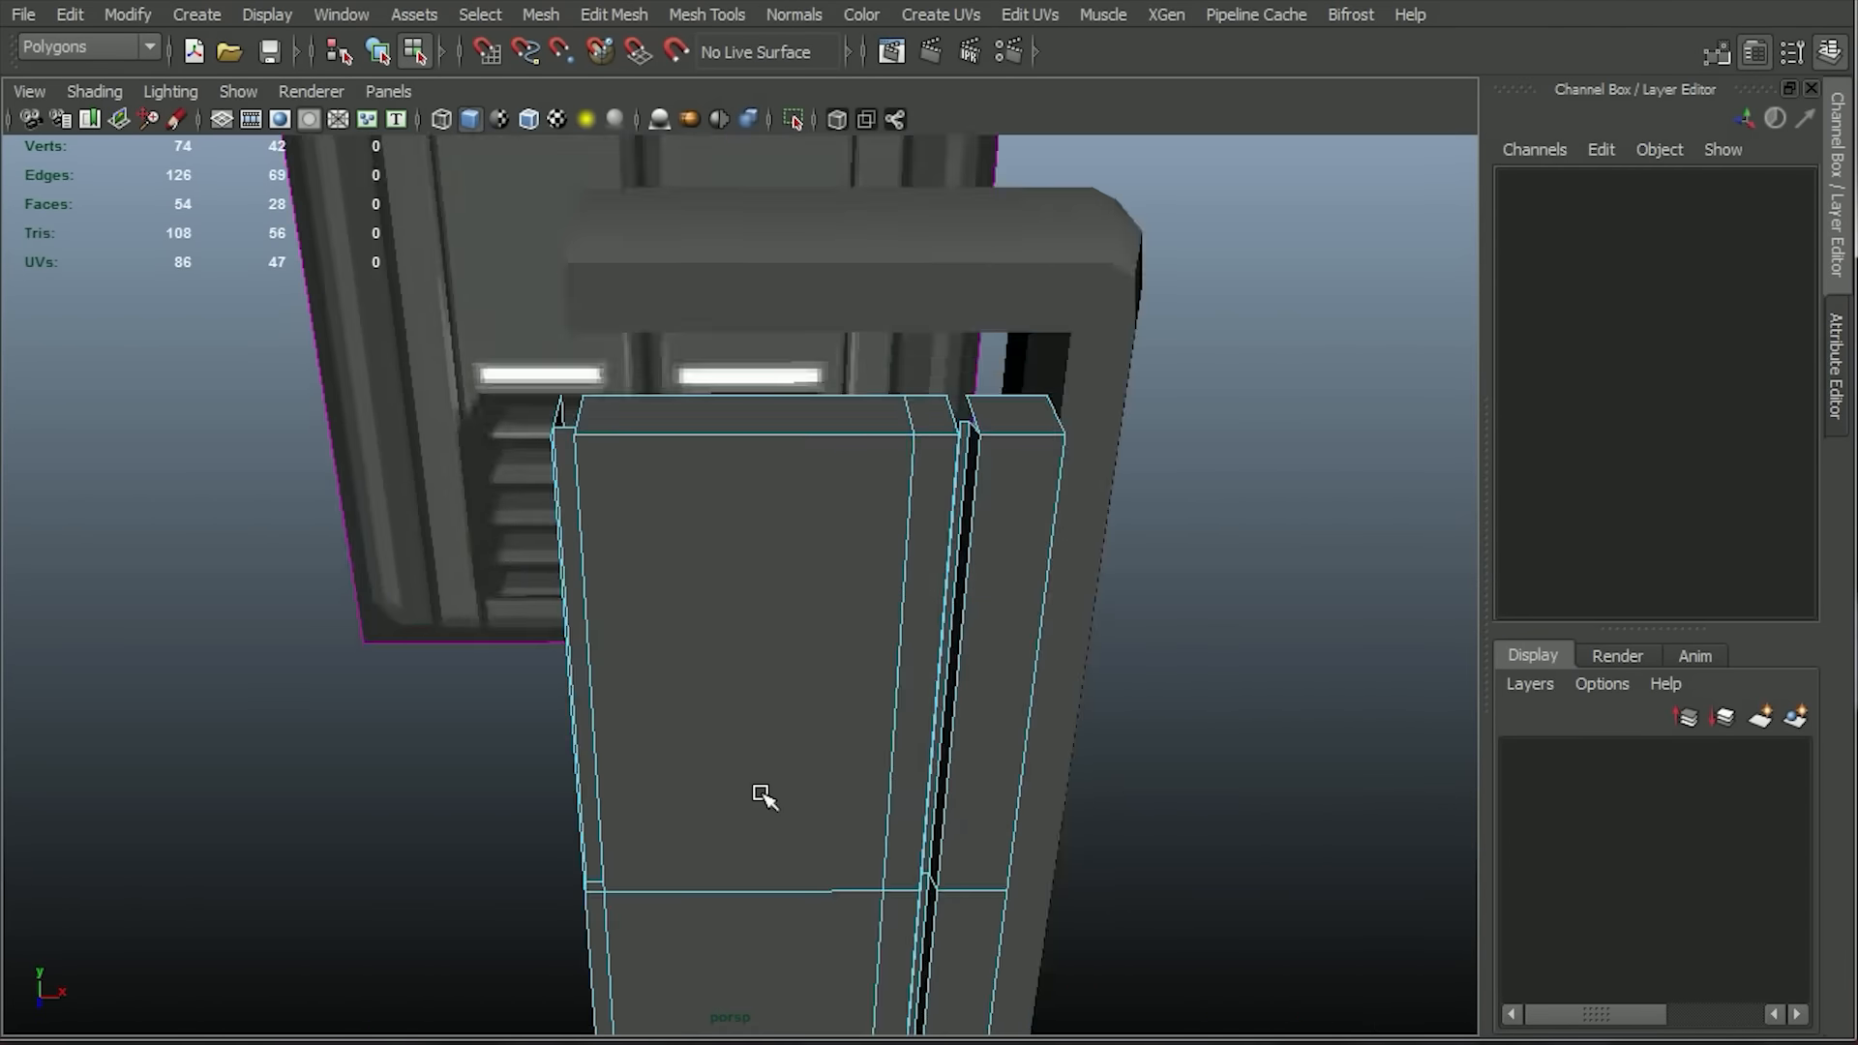
middle_click_drag(763, 793, 697, 593, "alt")
scroll(696, 594, "up", 3)
left_click_drag(696, 593, 317, 613, "alt")
left_click(482, 616)
key("Delete")
left_click_drag(527, 696, 1117, 946, "alt")
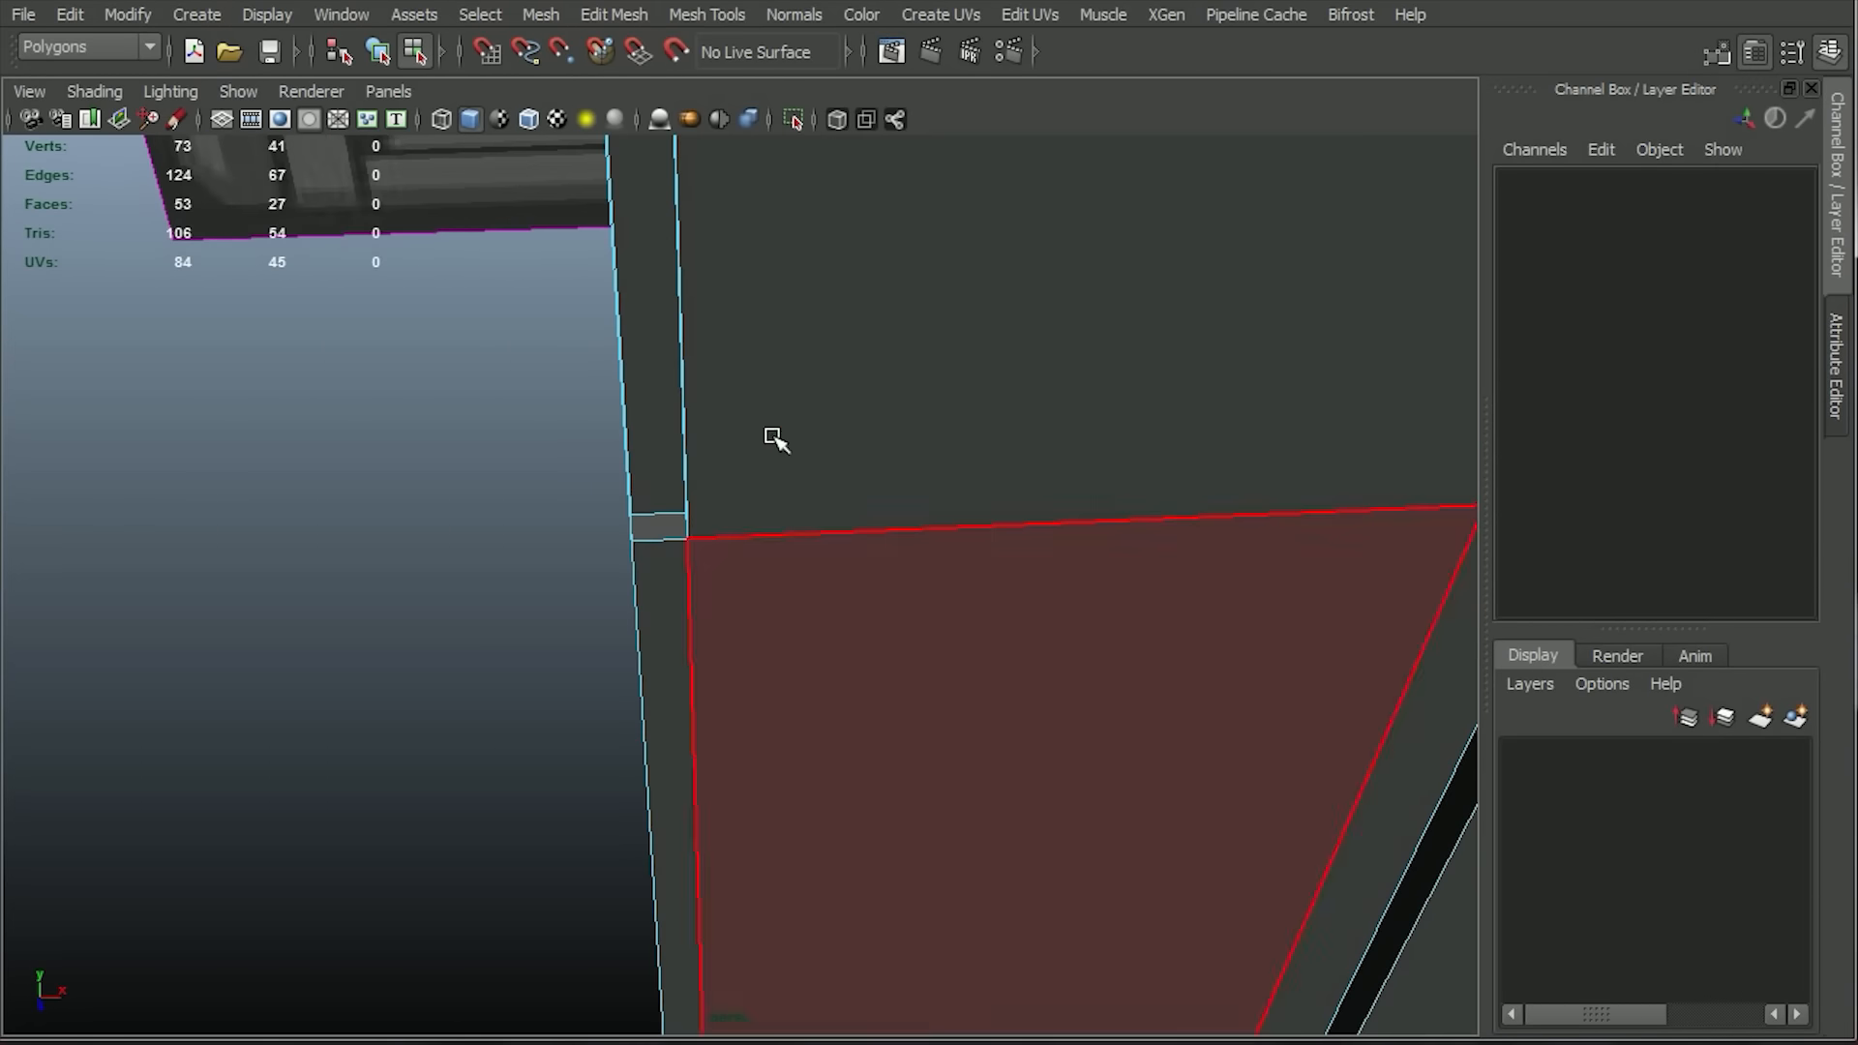
left_click(677, 386)
key("f")
Cut a diagonal edge with the Multi-Cut tool from the grille's upper outer corner down to the inner edge of the vertical groove.
left_click(706, 13)
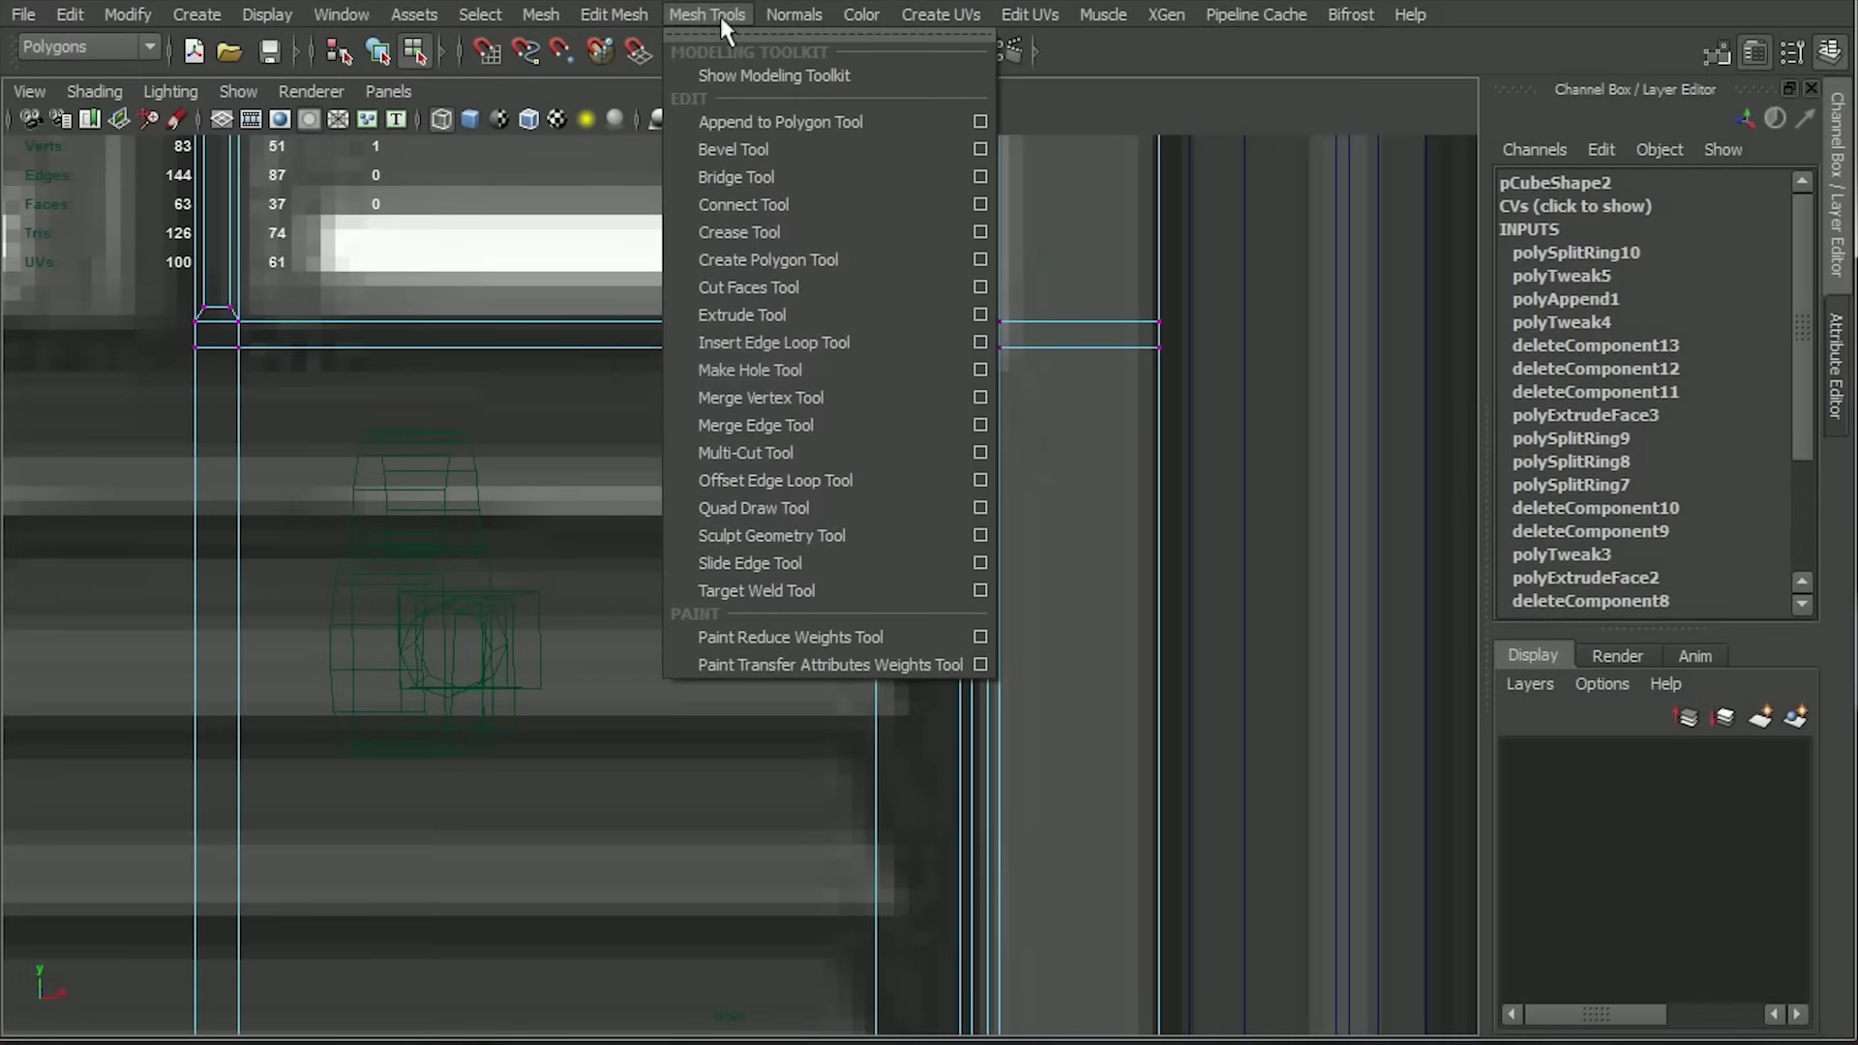
left_click(764, 450)
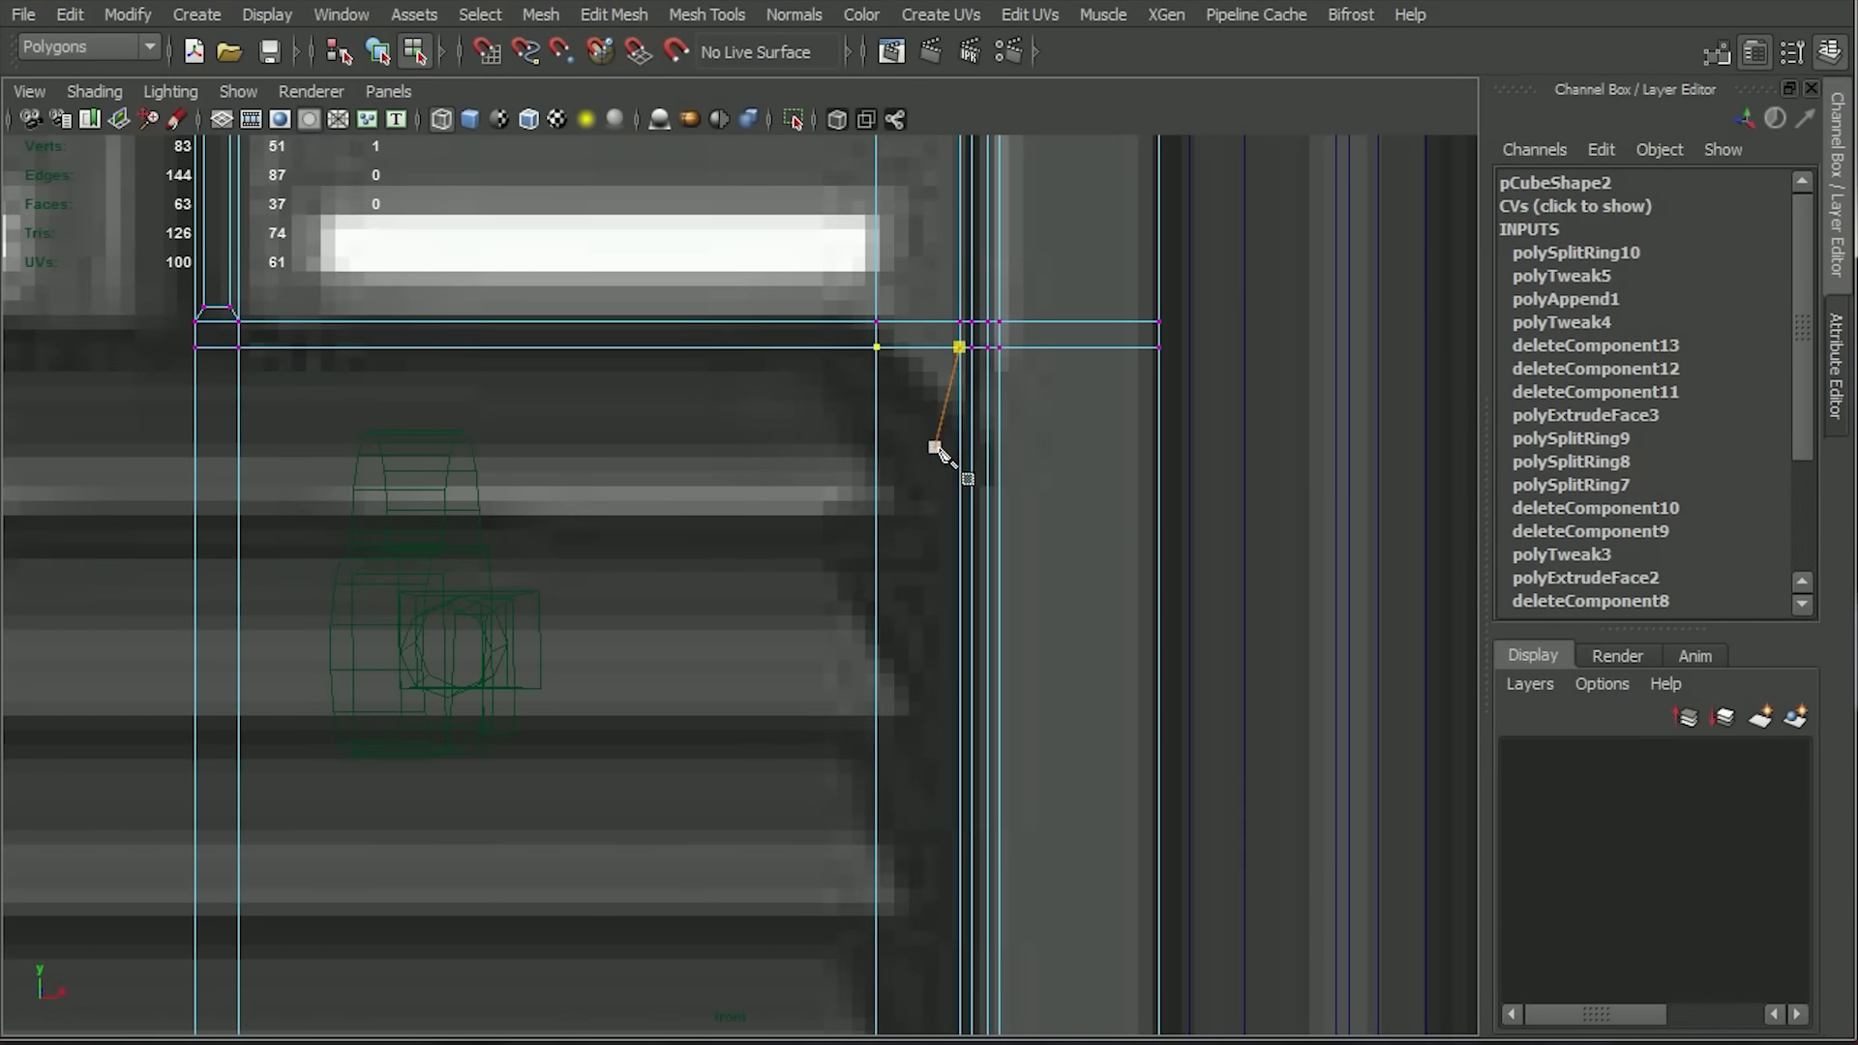
left_click(954, 600)
key("Return")
scroll(1012, 570, "down", 5)
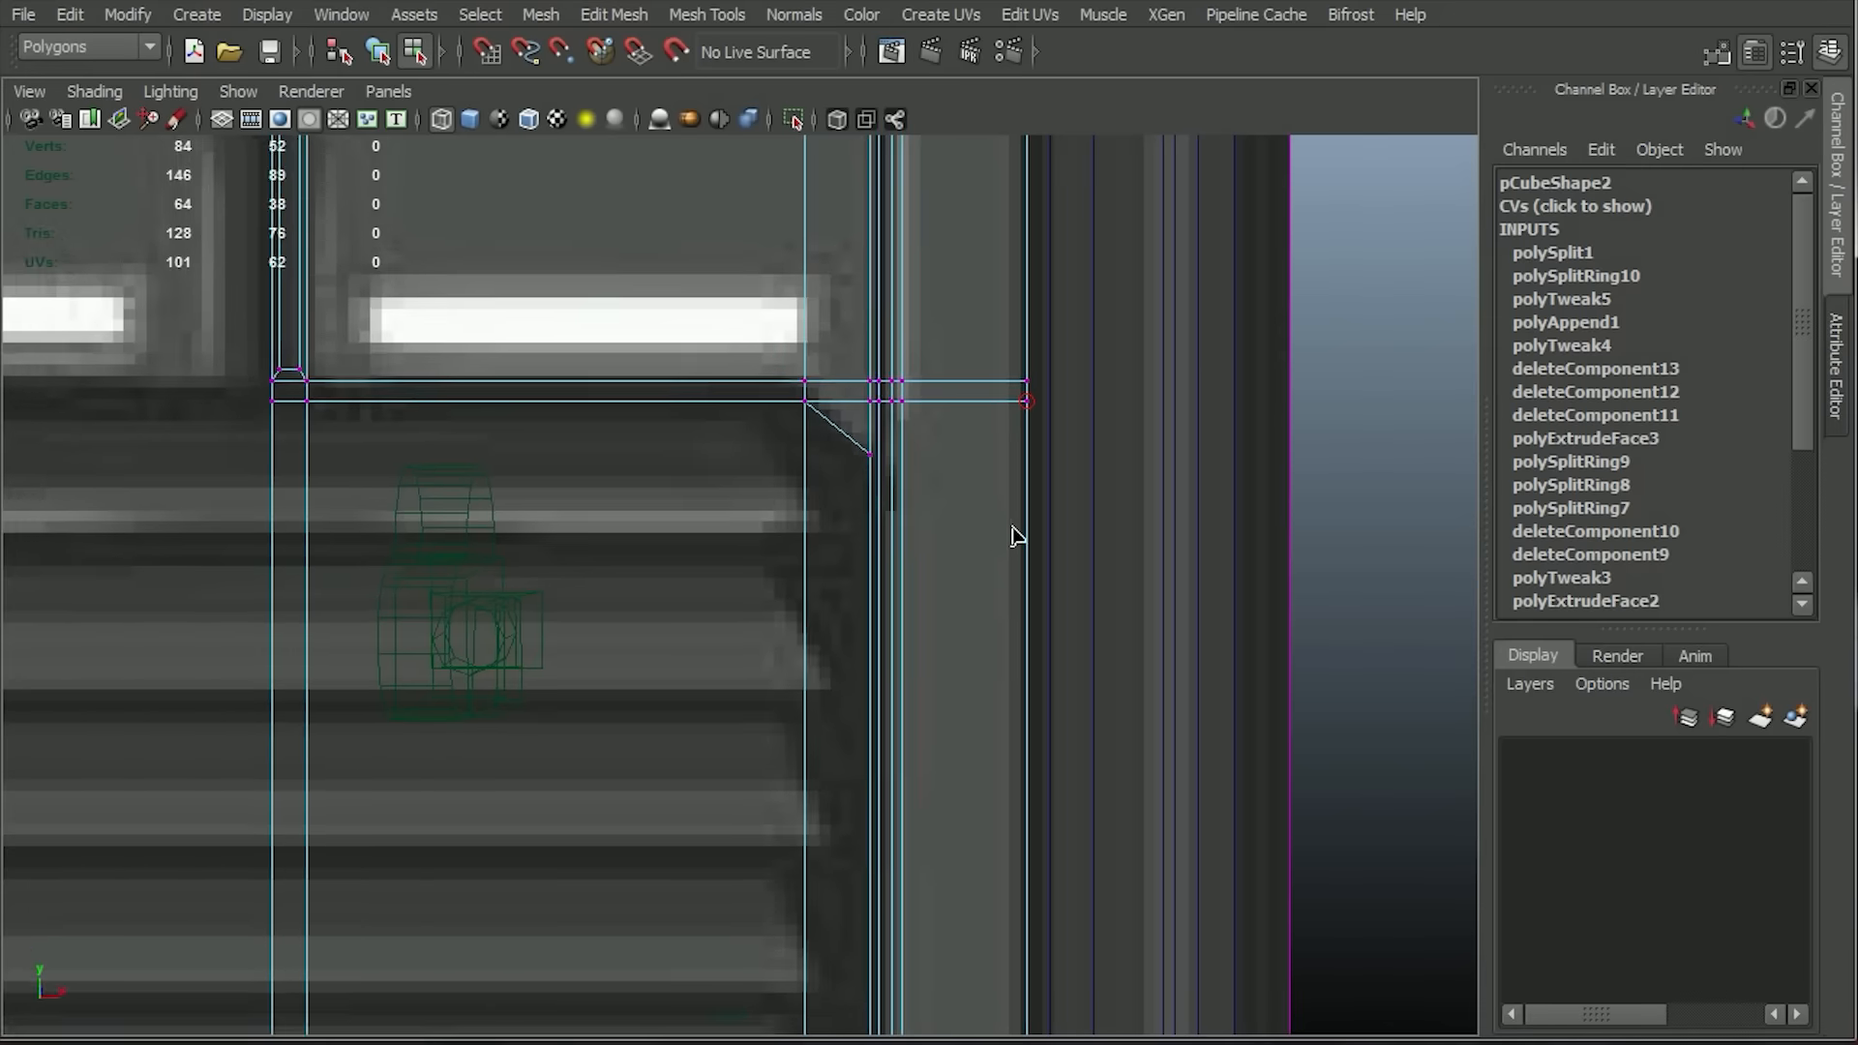
scroll(808, 351, "up", 3)
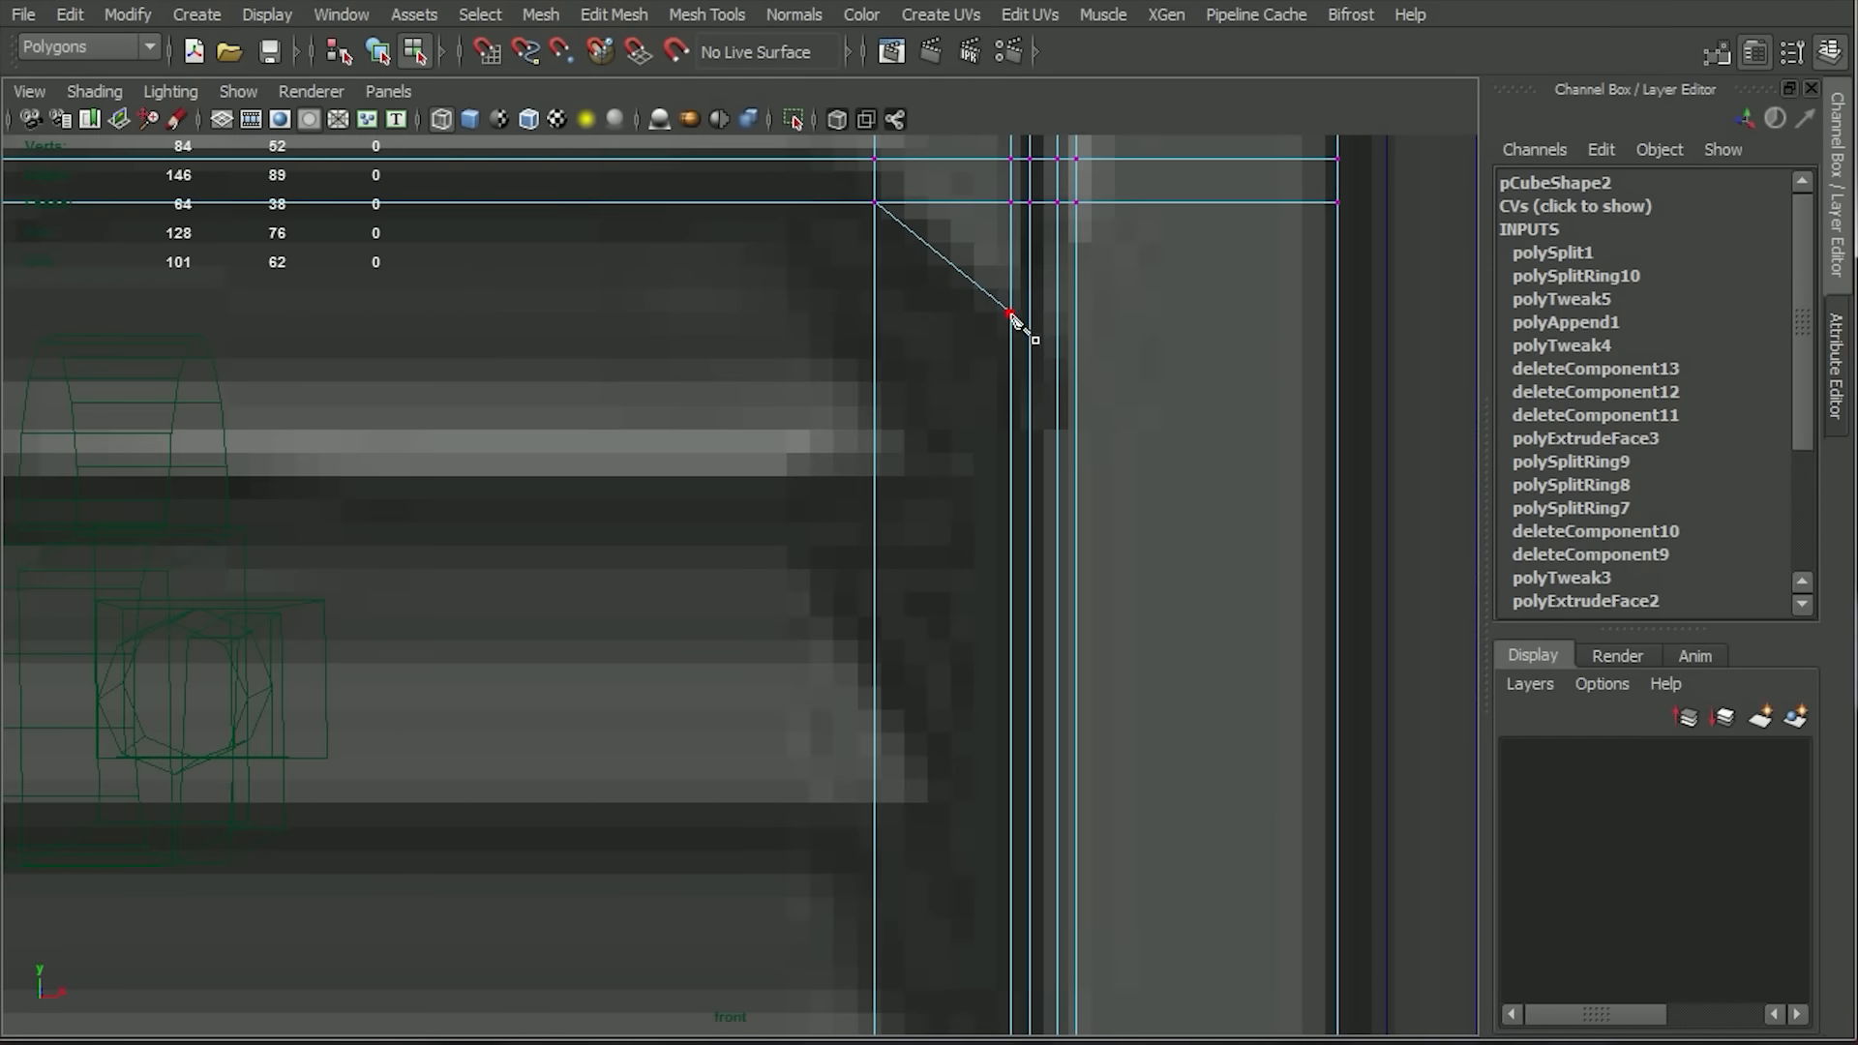
left_click(1336, 319, "shift")
scroll(1011, 672, "down", 5)
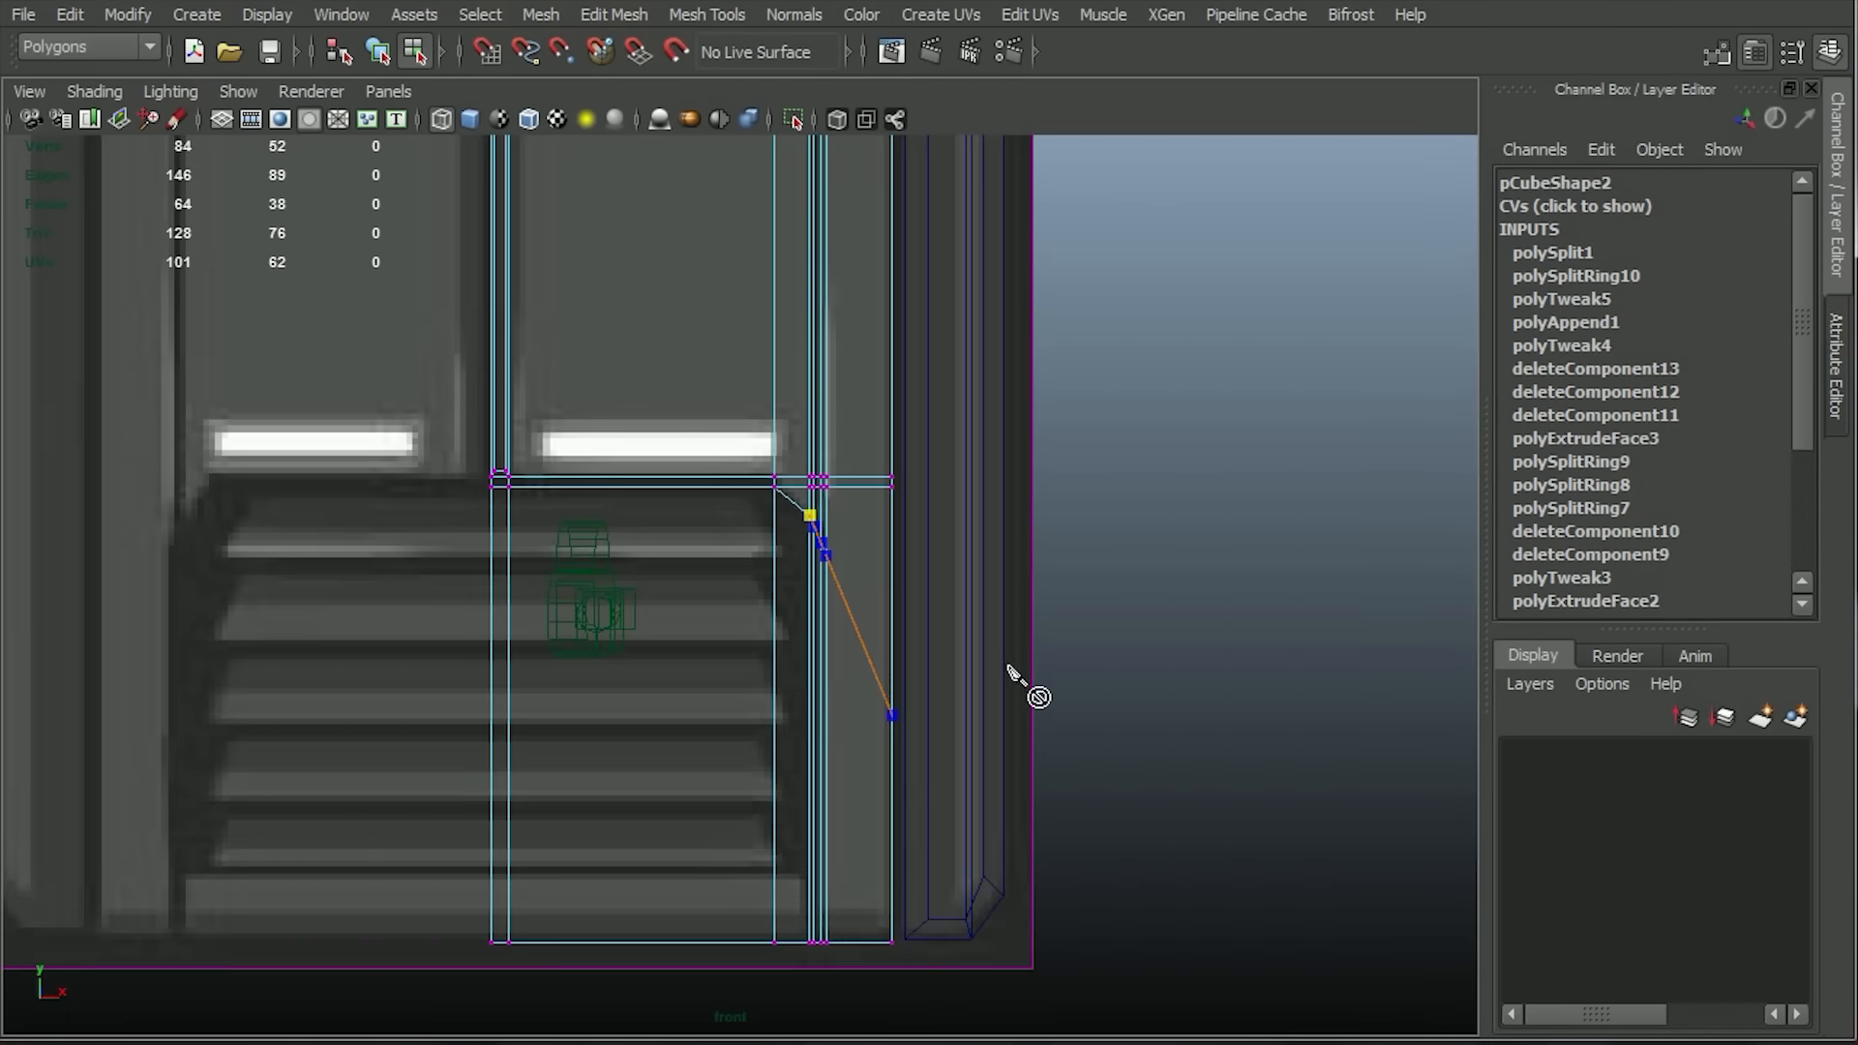
key("Escape")
Cut a horizontal edge from the diagonal's lower end across the vertical groove to the block's outer edge.
scroll(1050, 581, "up", 4)
middle_click_drag(1050, 580, 936, 656, "alt")
scroll(909, 213, "up", 4)
left_click(945, 555, "alt")
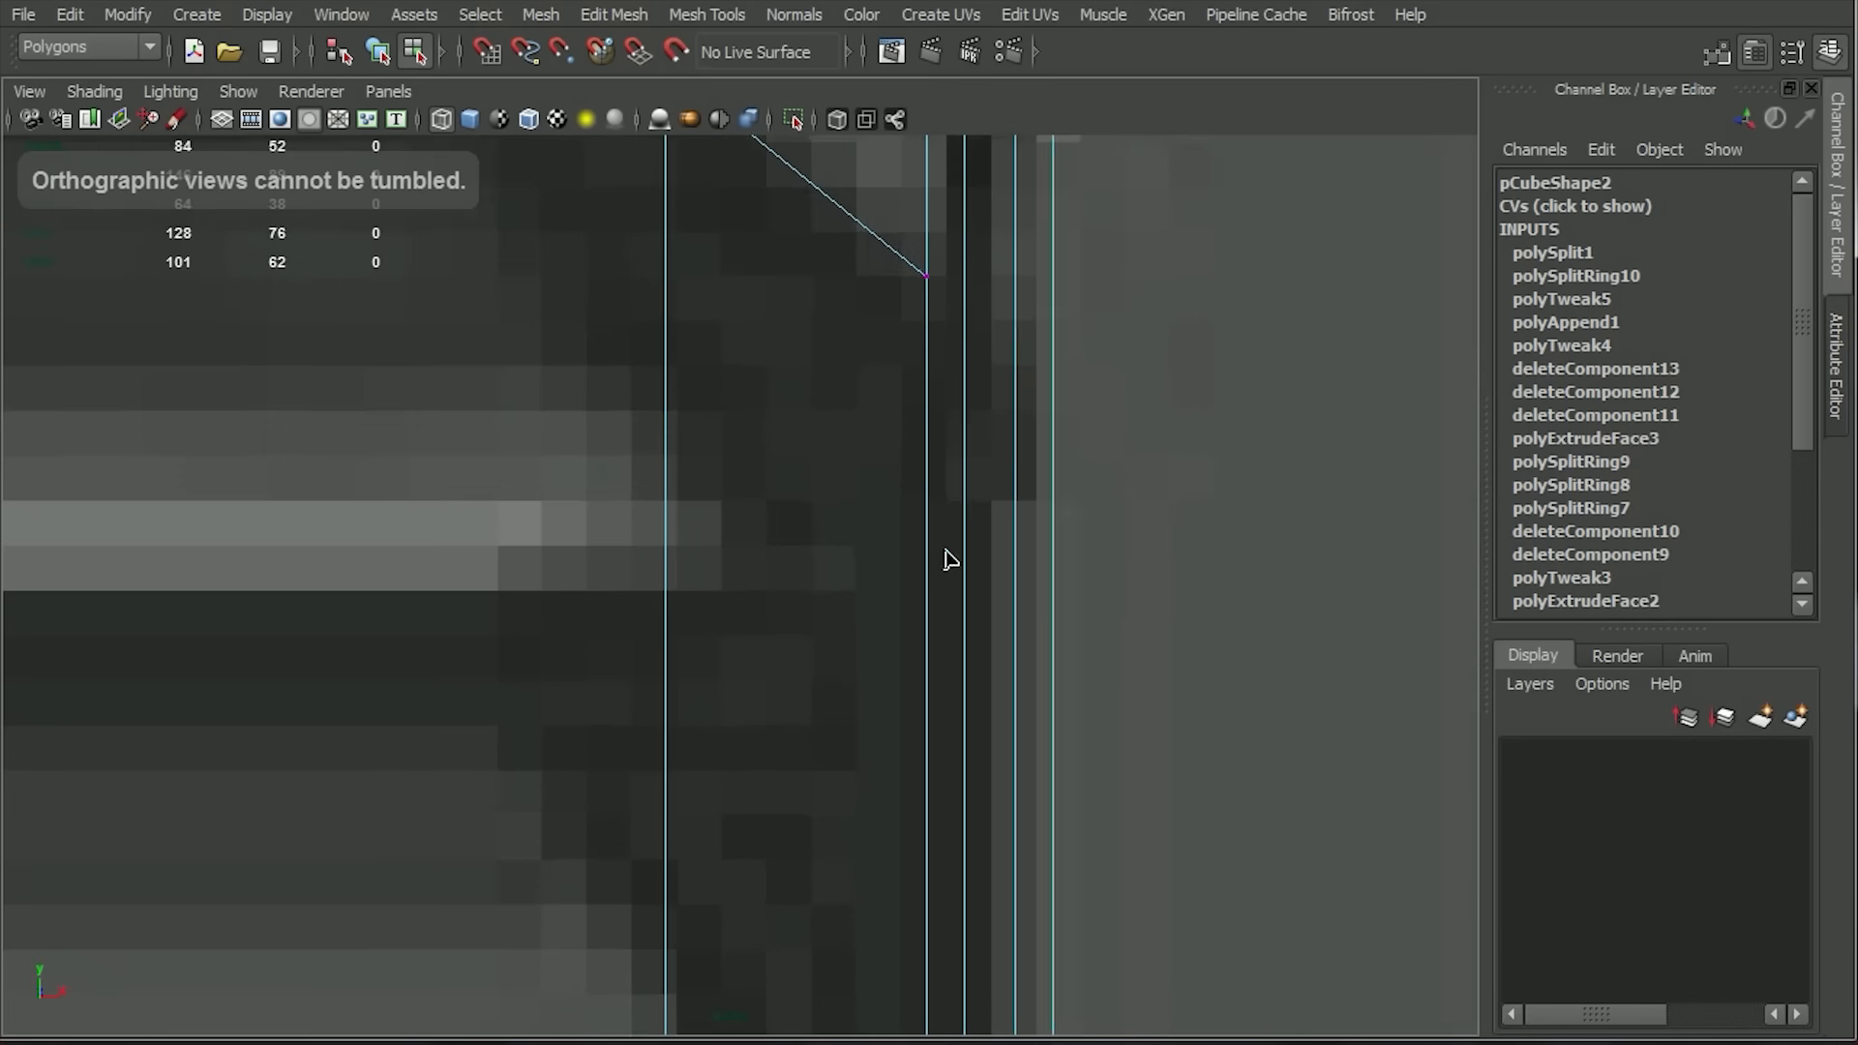
left_click(936, 257)
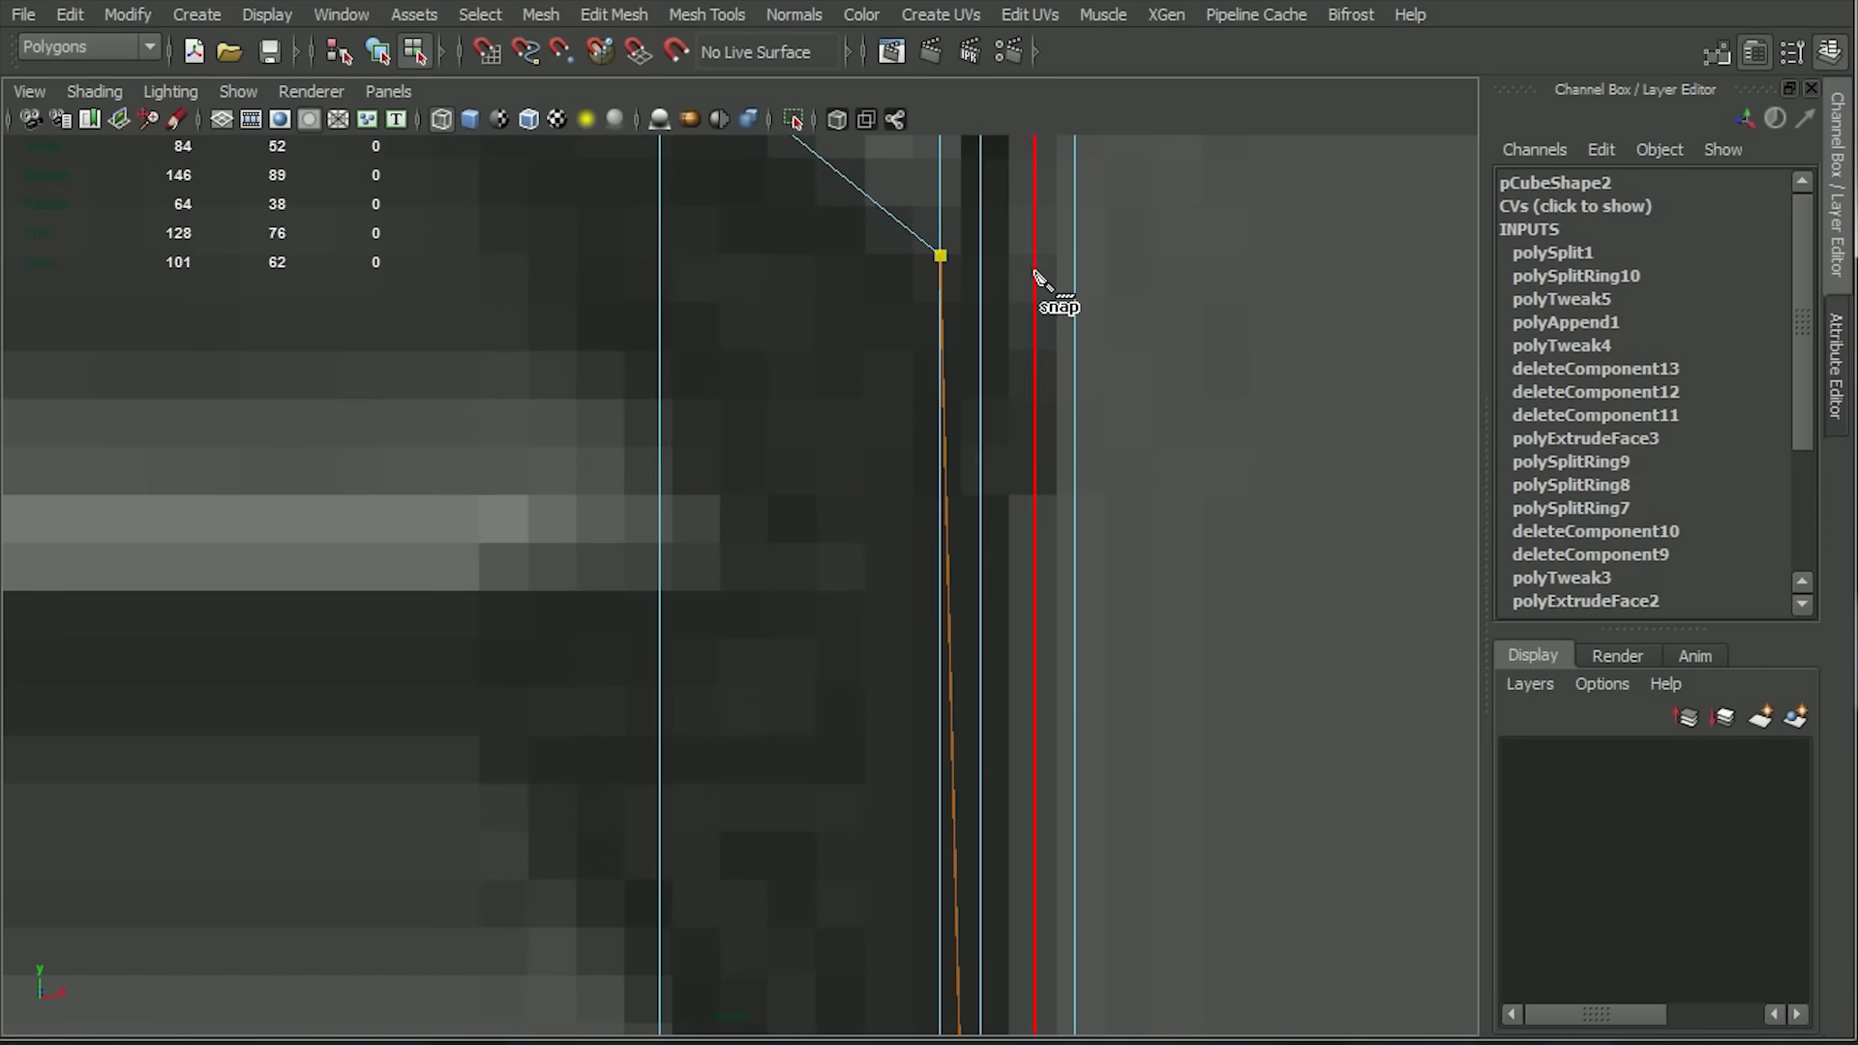
scroll(1123, 484, "down", 3)
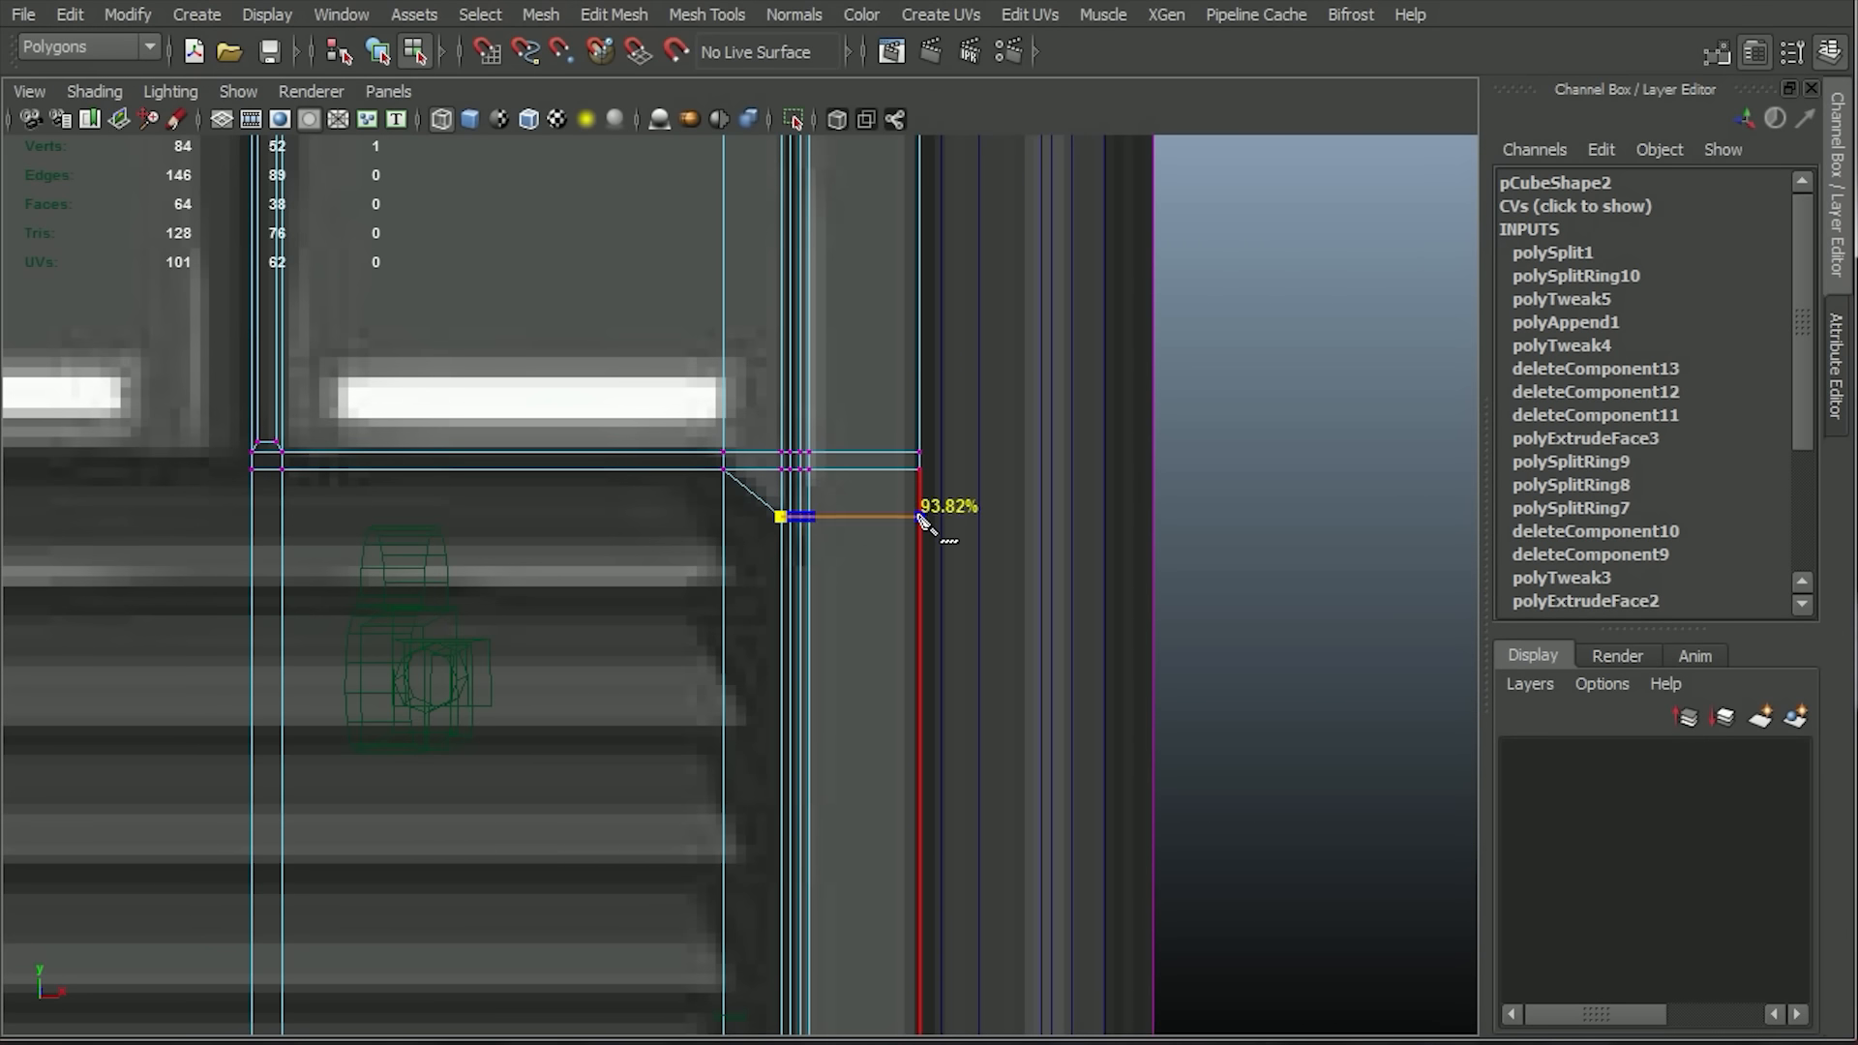
left_click(919, 518)
key("Return")
Show the model shaded in the perspective view and select the large front face of the grille area.
right_click_drag(919, 517, 1007, 855, "alt")
left_click(867, 461)
key("space")
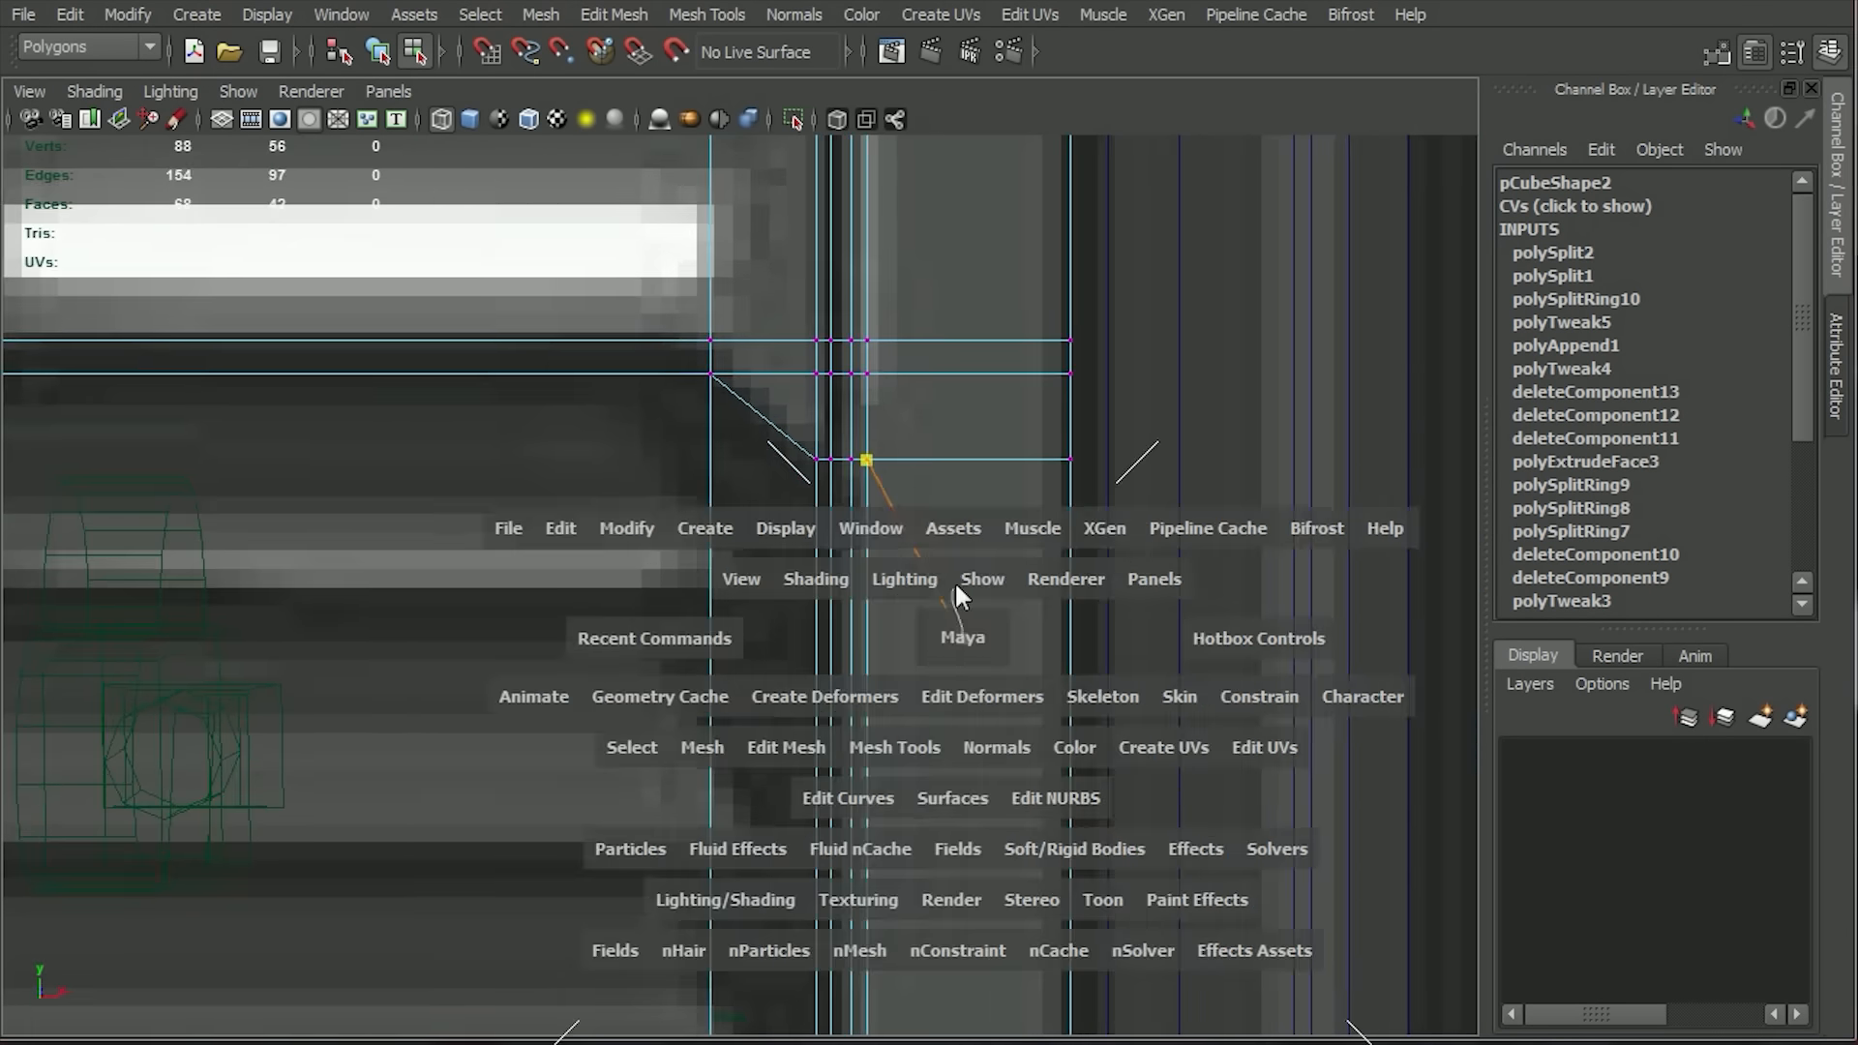
key("space")
left_click(469, 119)
left_click_drag(764, 522, 883, 769, "alt")
right_click_drag(843, 494, 718, 306)
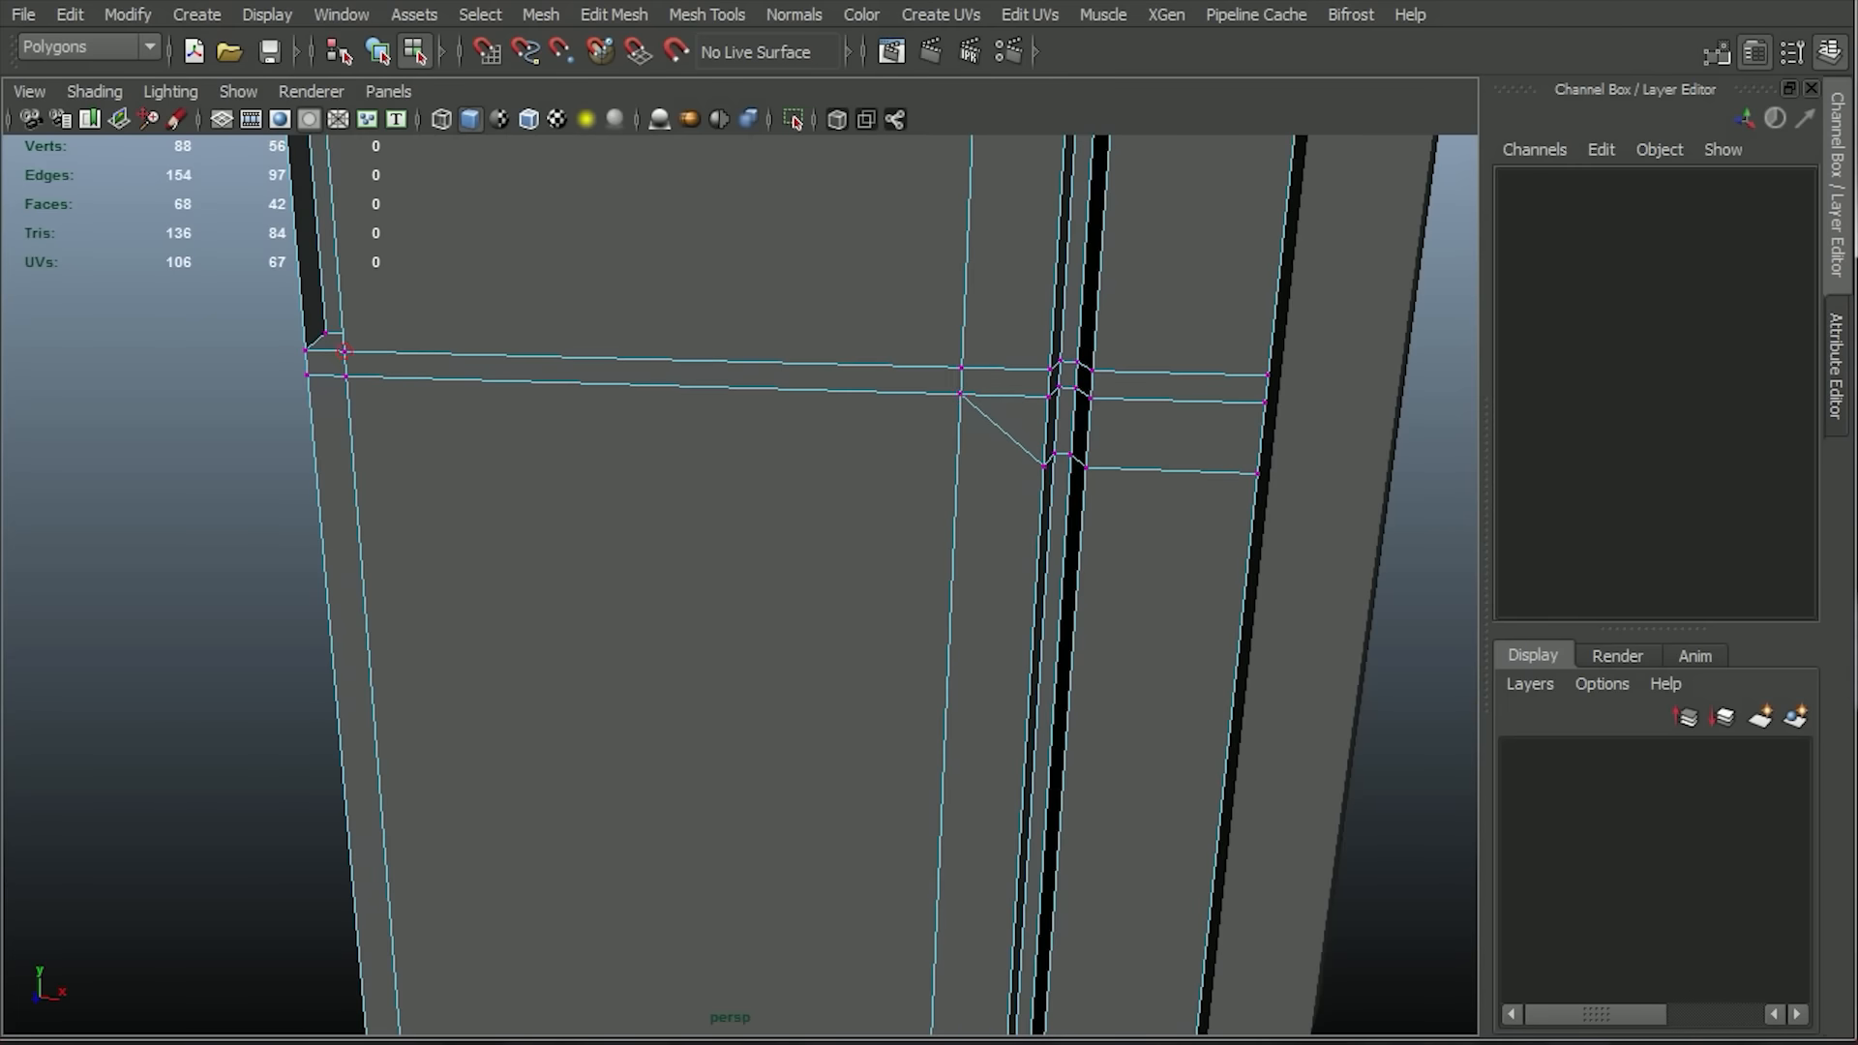
right_click_drag(956, 404, 830, 518)
left_click(830, 522)
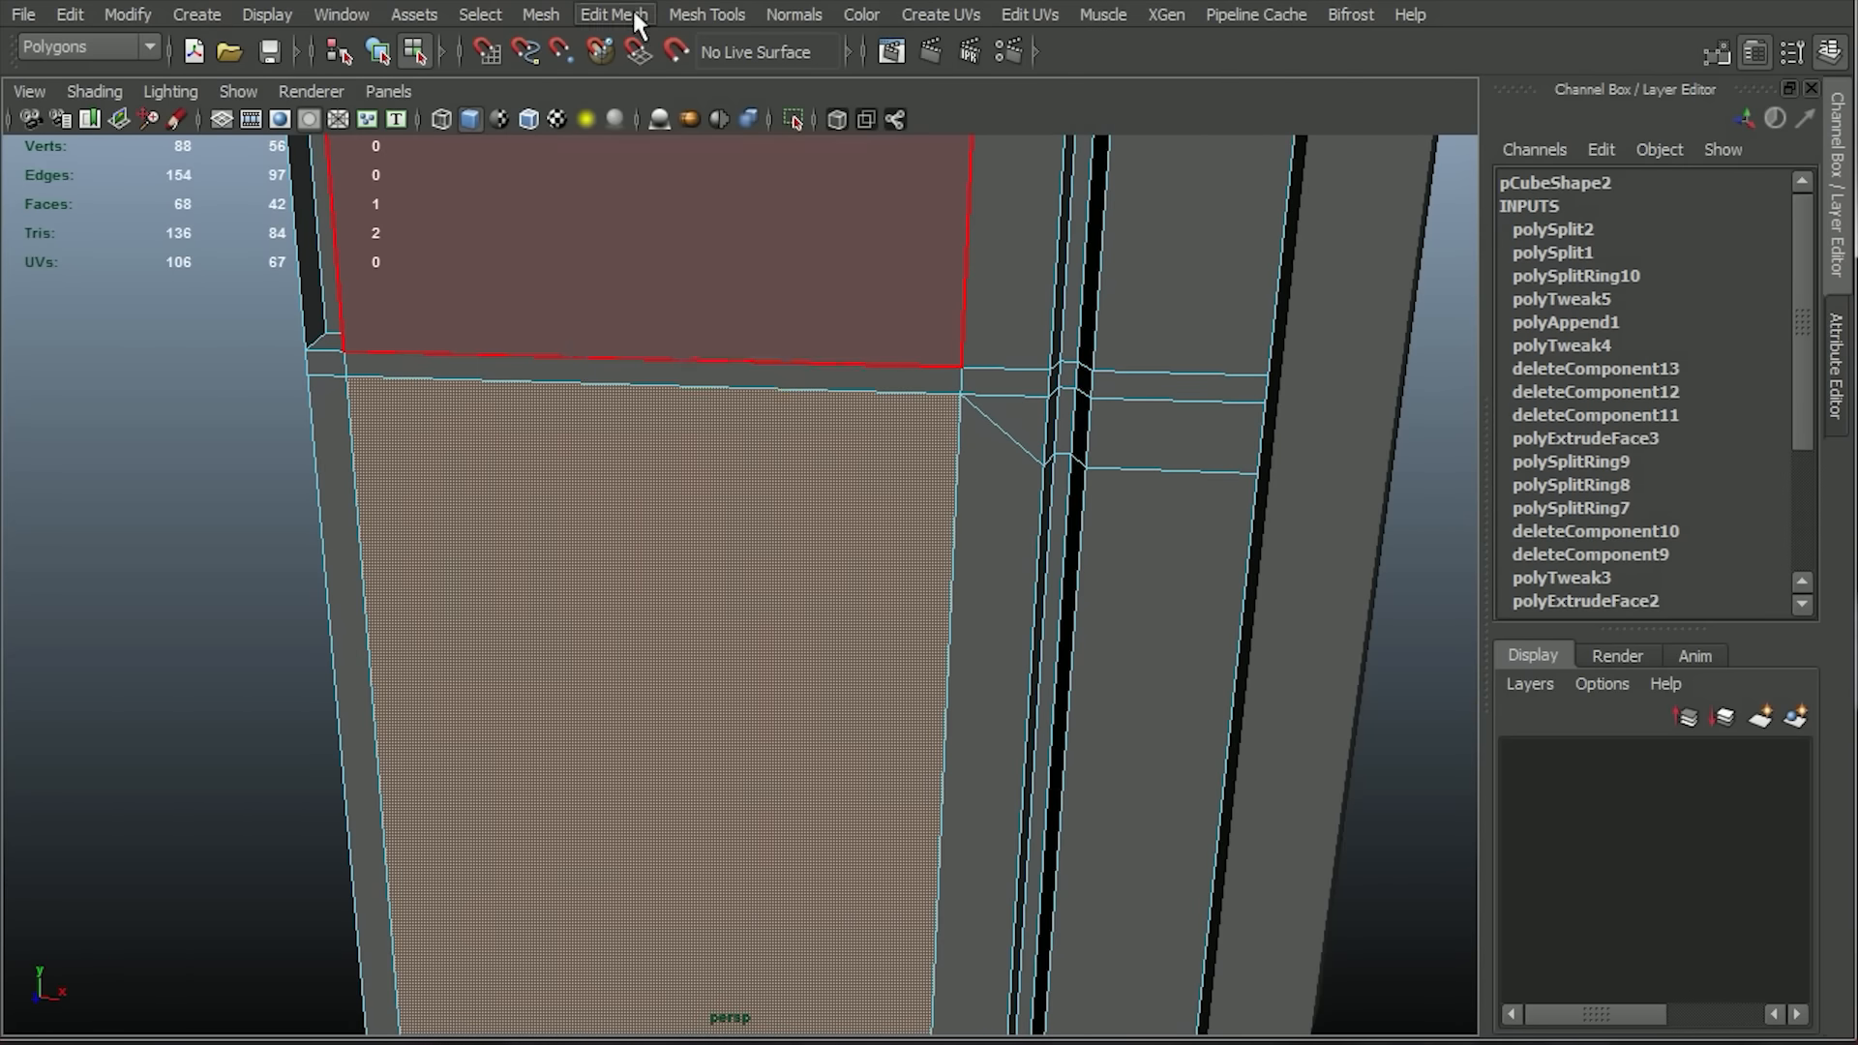
right_click_drag(1345, 616, 1161, 484, "alt")
left_click_drag(1161, 484, 1057, 514, "alt")
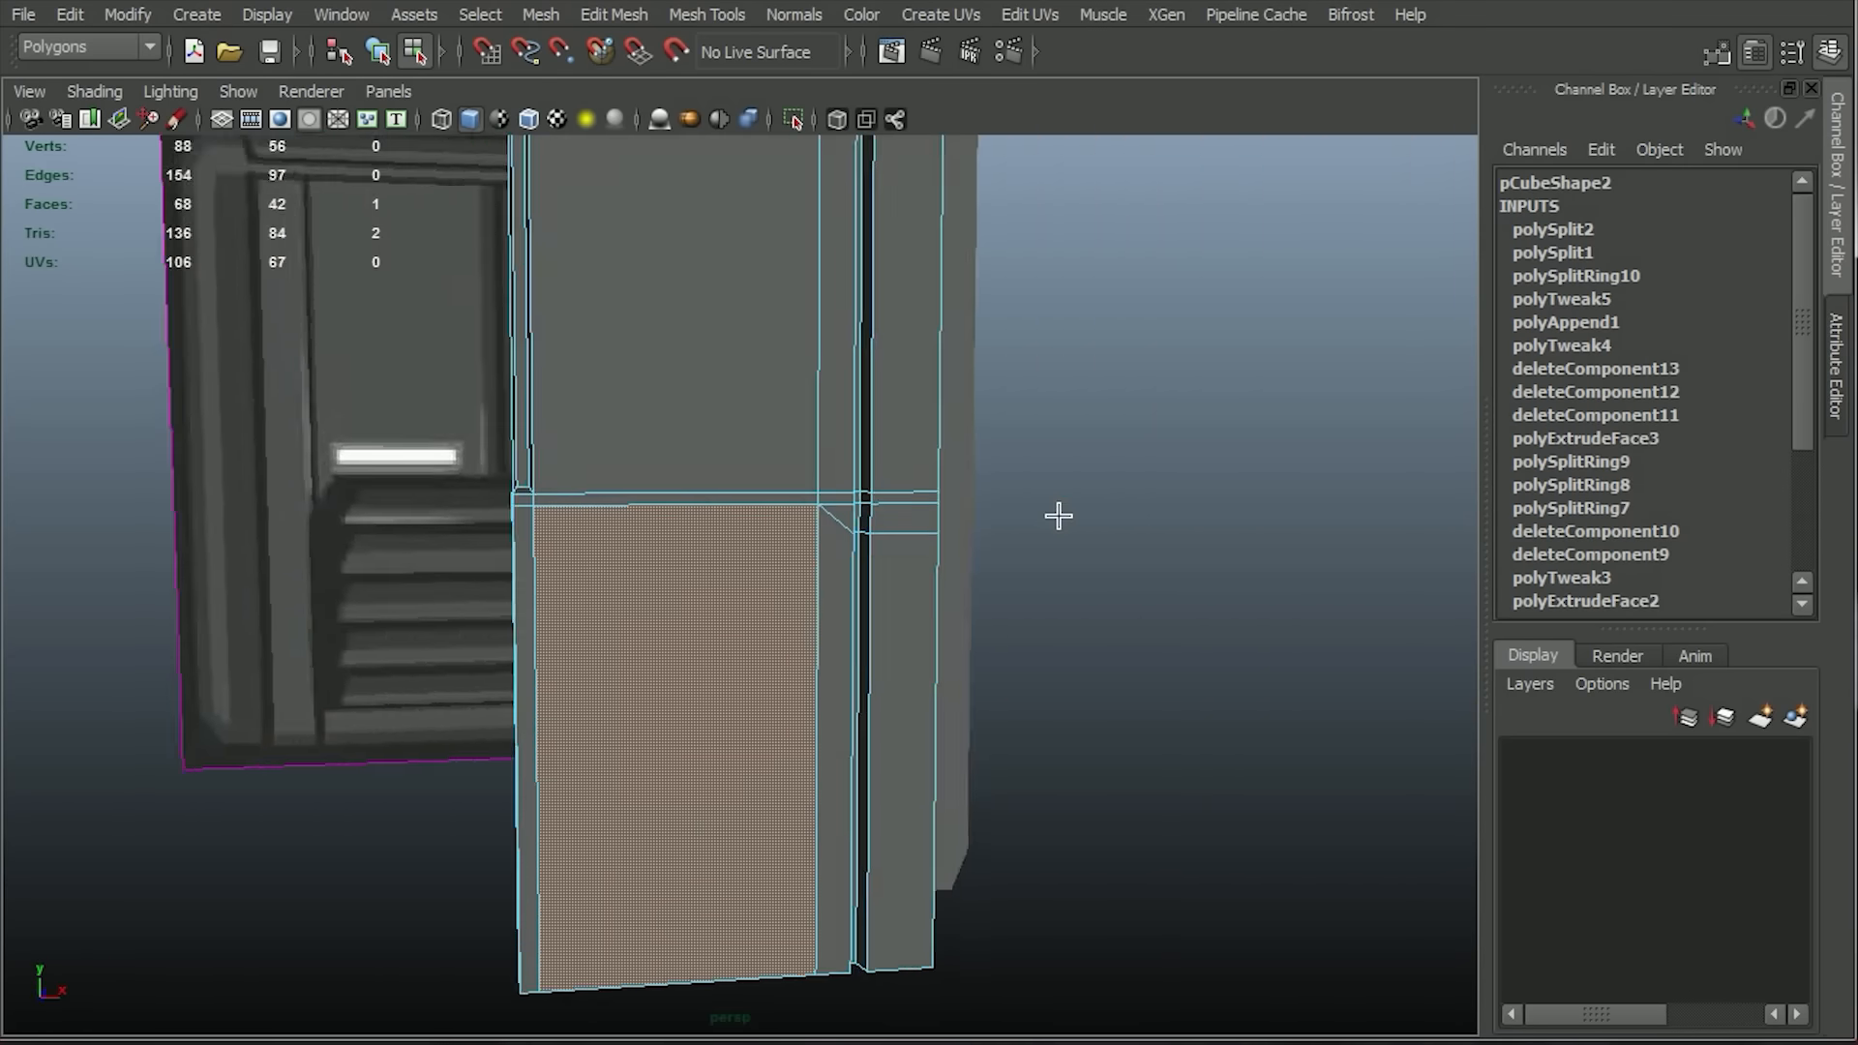
Insert edge loops in the front view on the narrow strip between the grille's outer side and the vertical groove.
key("space")
key("space")
right_click_drag(1240, 781, 1132, 622, "alt")
left_click_drag(1132, 623, 1098, 576, "alt")
left_click(631, 23)
mouse_move(689, 20)
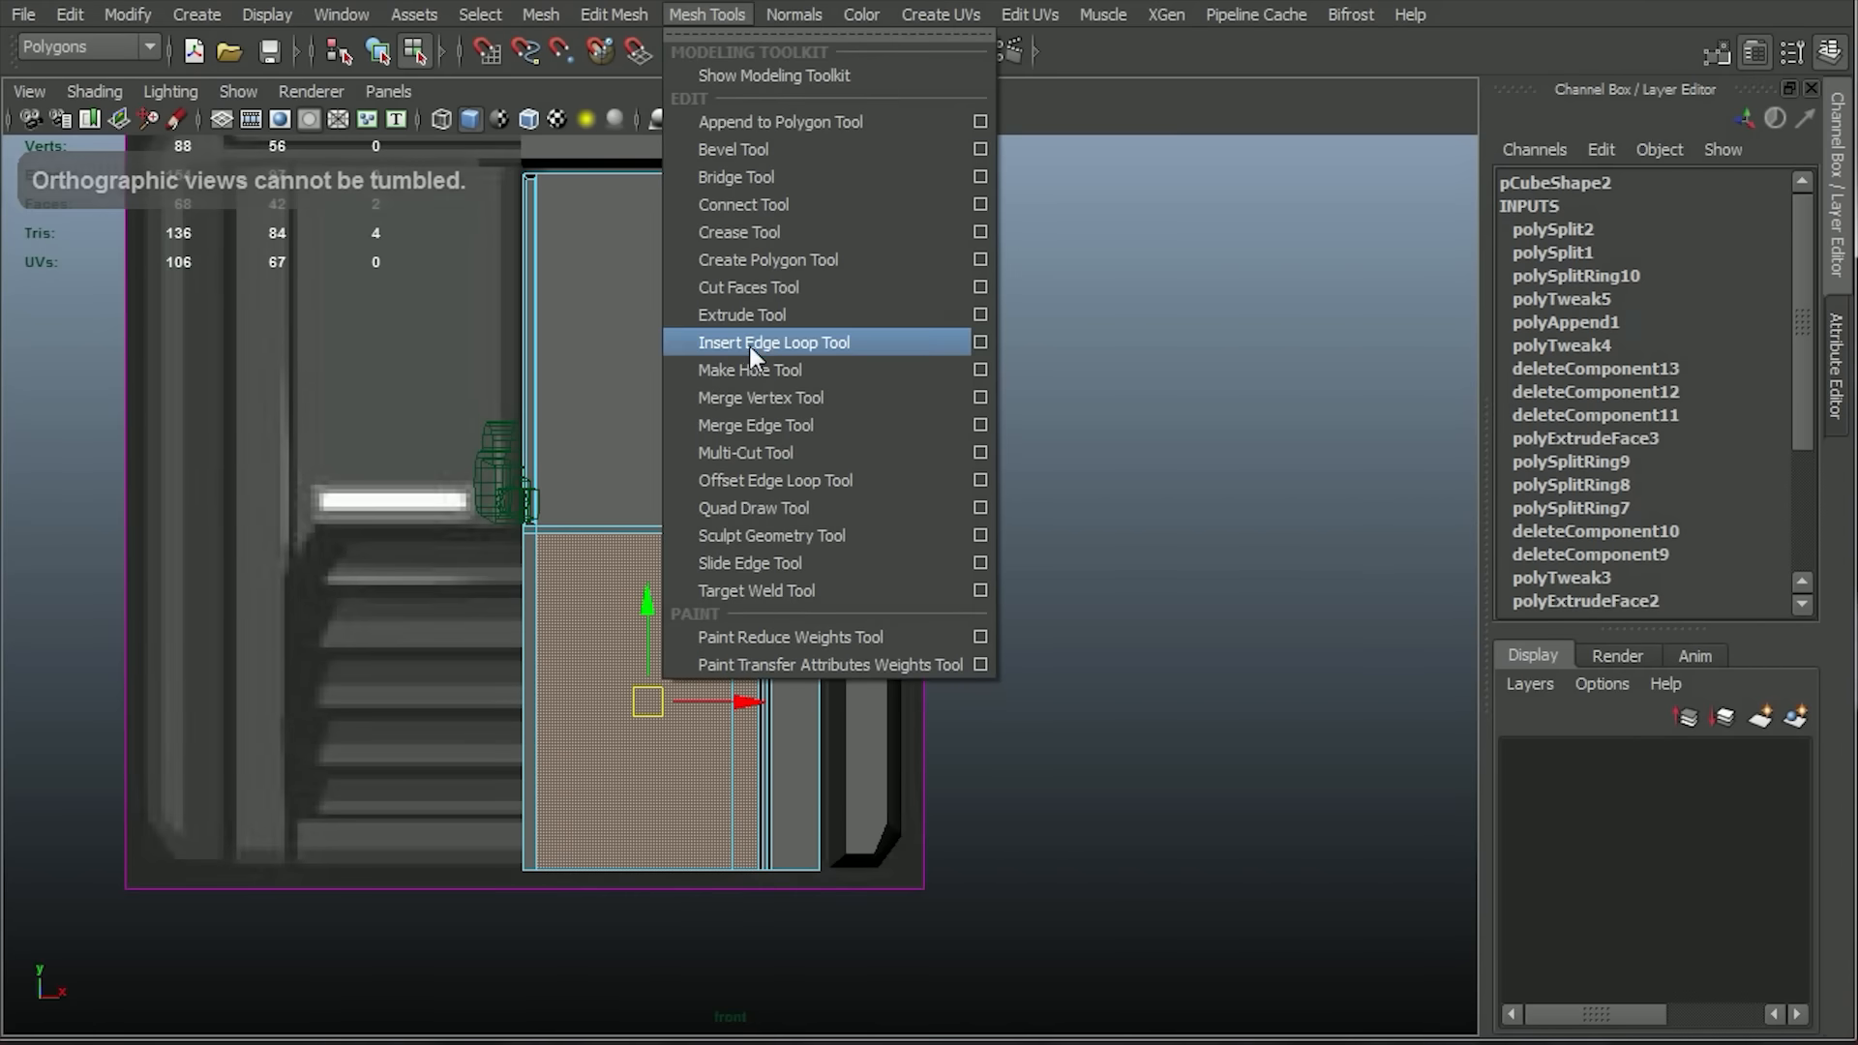
left_click(750, 345)
right_click_drag(694, 485, 895, 873, "alt")
left_click_drag(753, 492, 761, 524)
right_click_drag(761, 524, 1003, 358, "alt")
middle_click_drag(1003, 358, 977, 801, "alt")
Delete the three surplus edges near the diagonal cut and merge the stray vertex there into its neighbour.
right_click_drag(855, 462, 650, 289, "alt")
left_click_drag(638, 964, 945, 796, "ctrl")
right_click_drag(658, 472, 811, 612, "alt")
left_click_drag(820, 647, 790, 613, "ctrl")
left_click(679, 15)
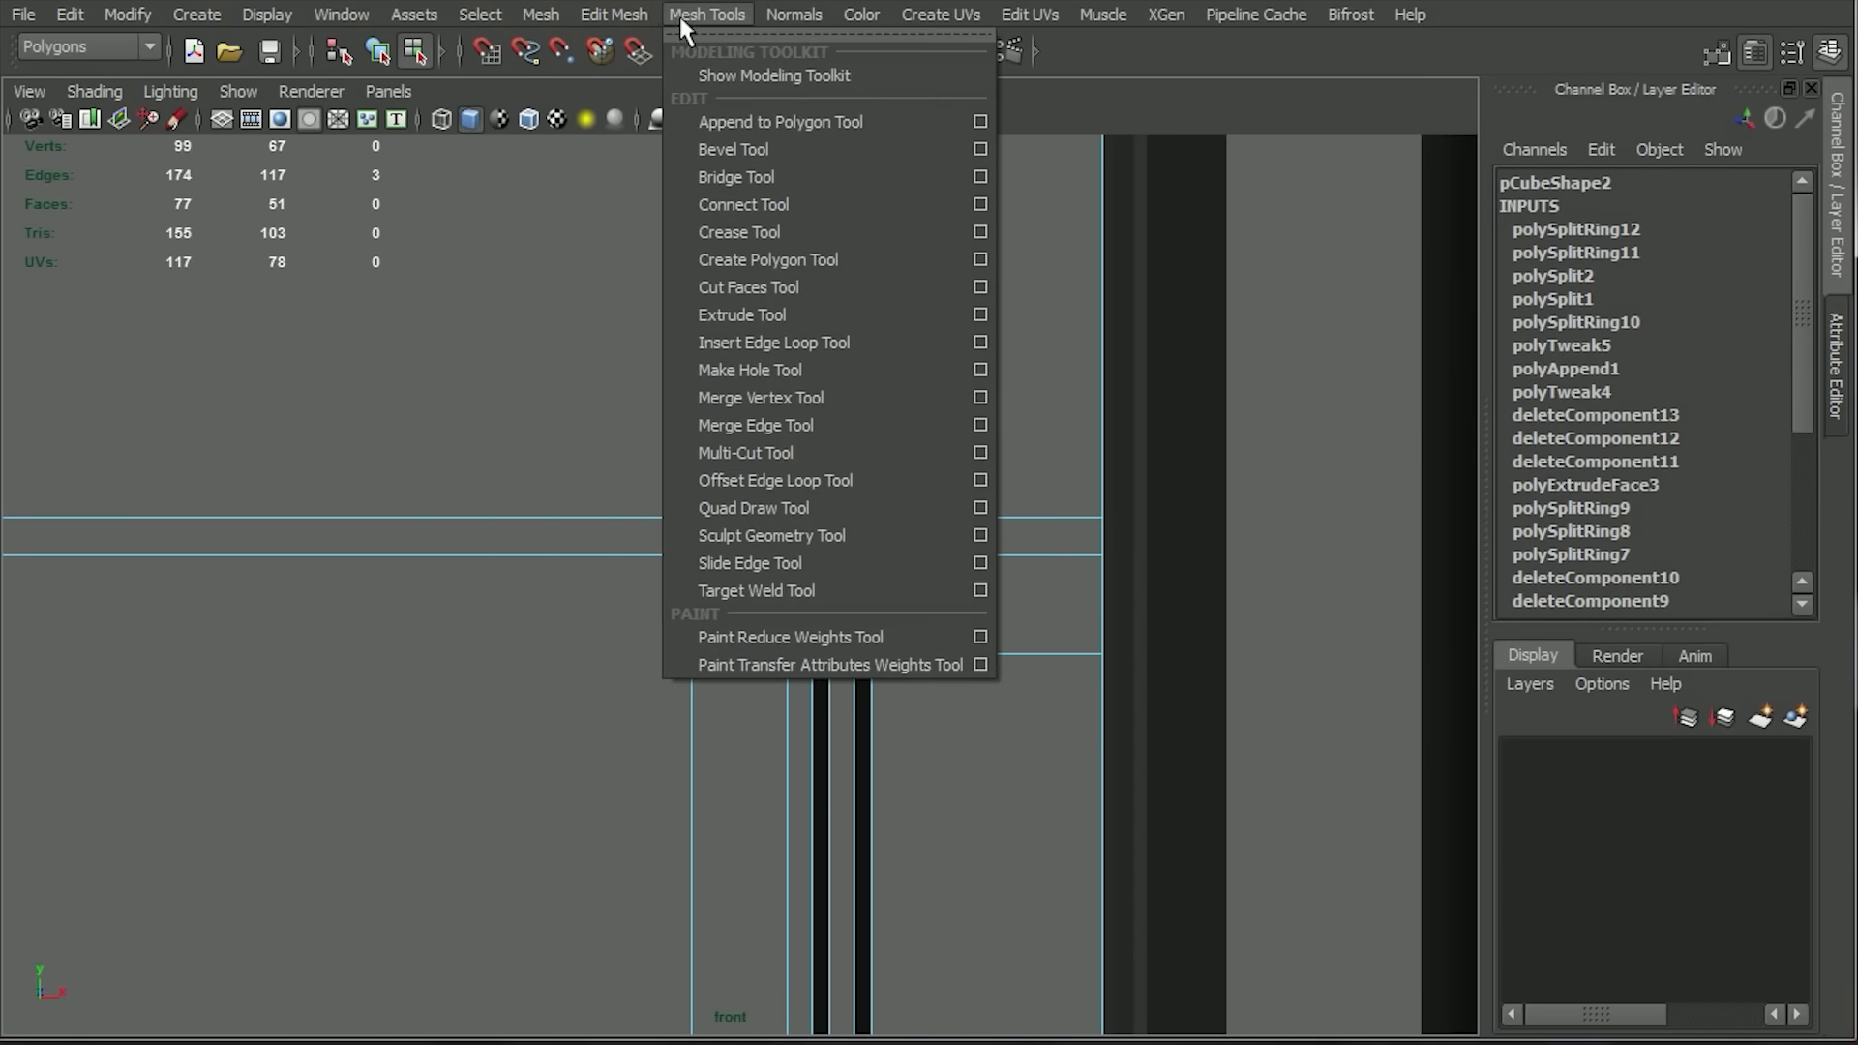
left_click(668, 397)
right_click(788, 599)
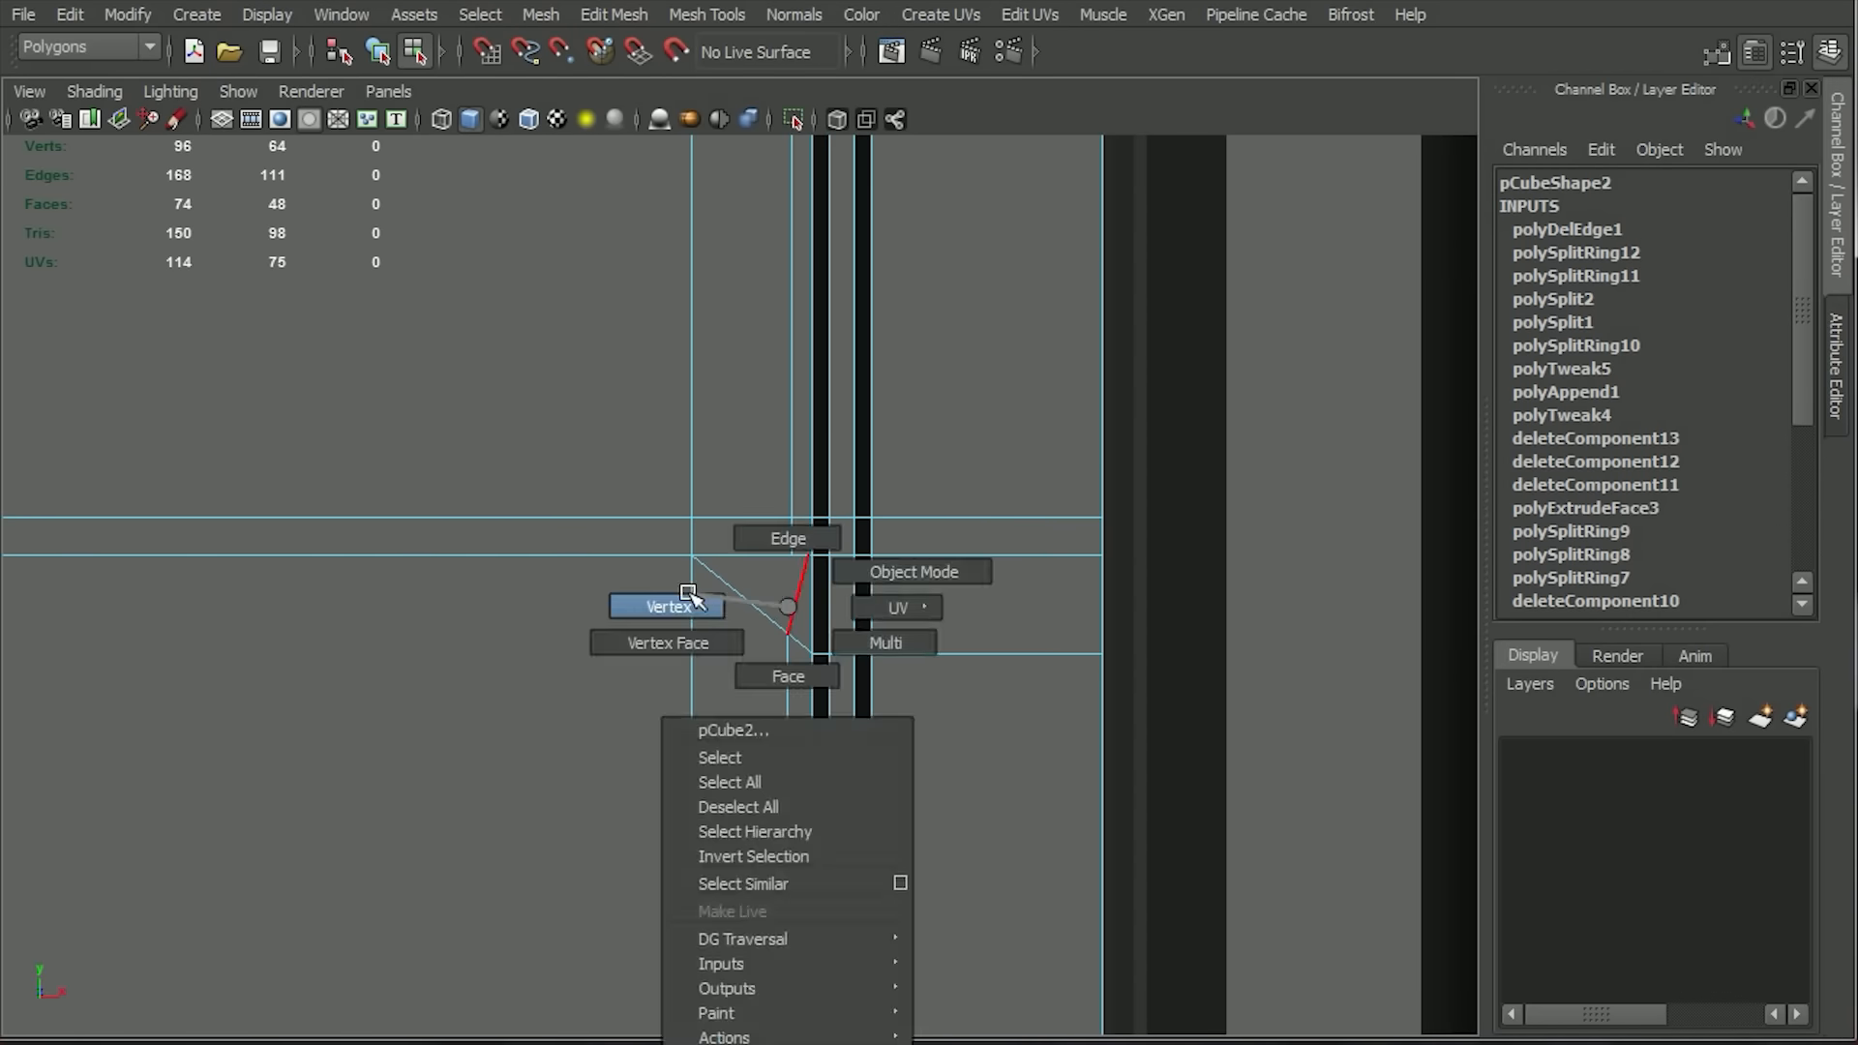
left_click(706, 14)
left_click(767, 395)
right_click_drag(804, 558, 1128, 1025, "alt")
Select the large grille face and the narrow strip face beside it, and display the front view in wireframe.
left_click_drag(897, 520, 855, 518)
right_click_drag(854, 519, 707, 697, "alt")
left_click(692, 725)
left_click(735, 762, "shift")
right_click_drag(734, 763, 678, 716, "alt")
middle_click_drag(812, 912, 904, 610, "alt")
right_click_drag(903, 610, 856, 636, "alt")
middle_click_drag(856, 636, 829, 707, "alt")
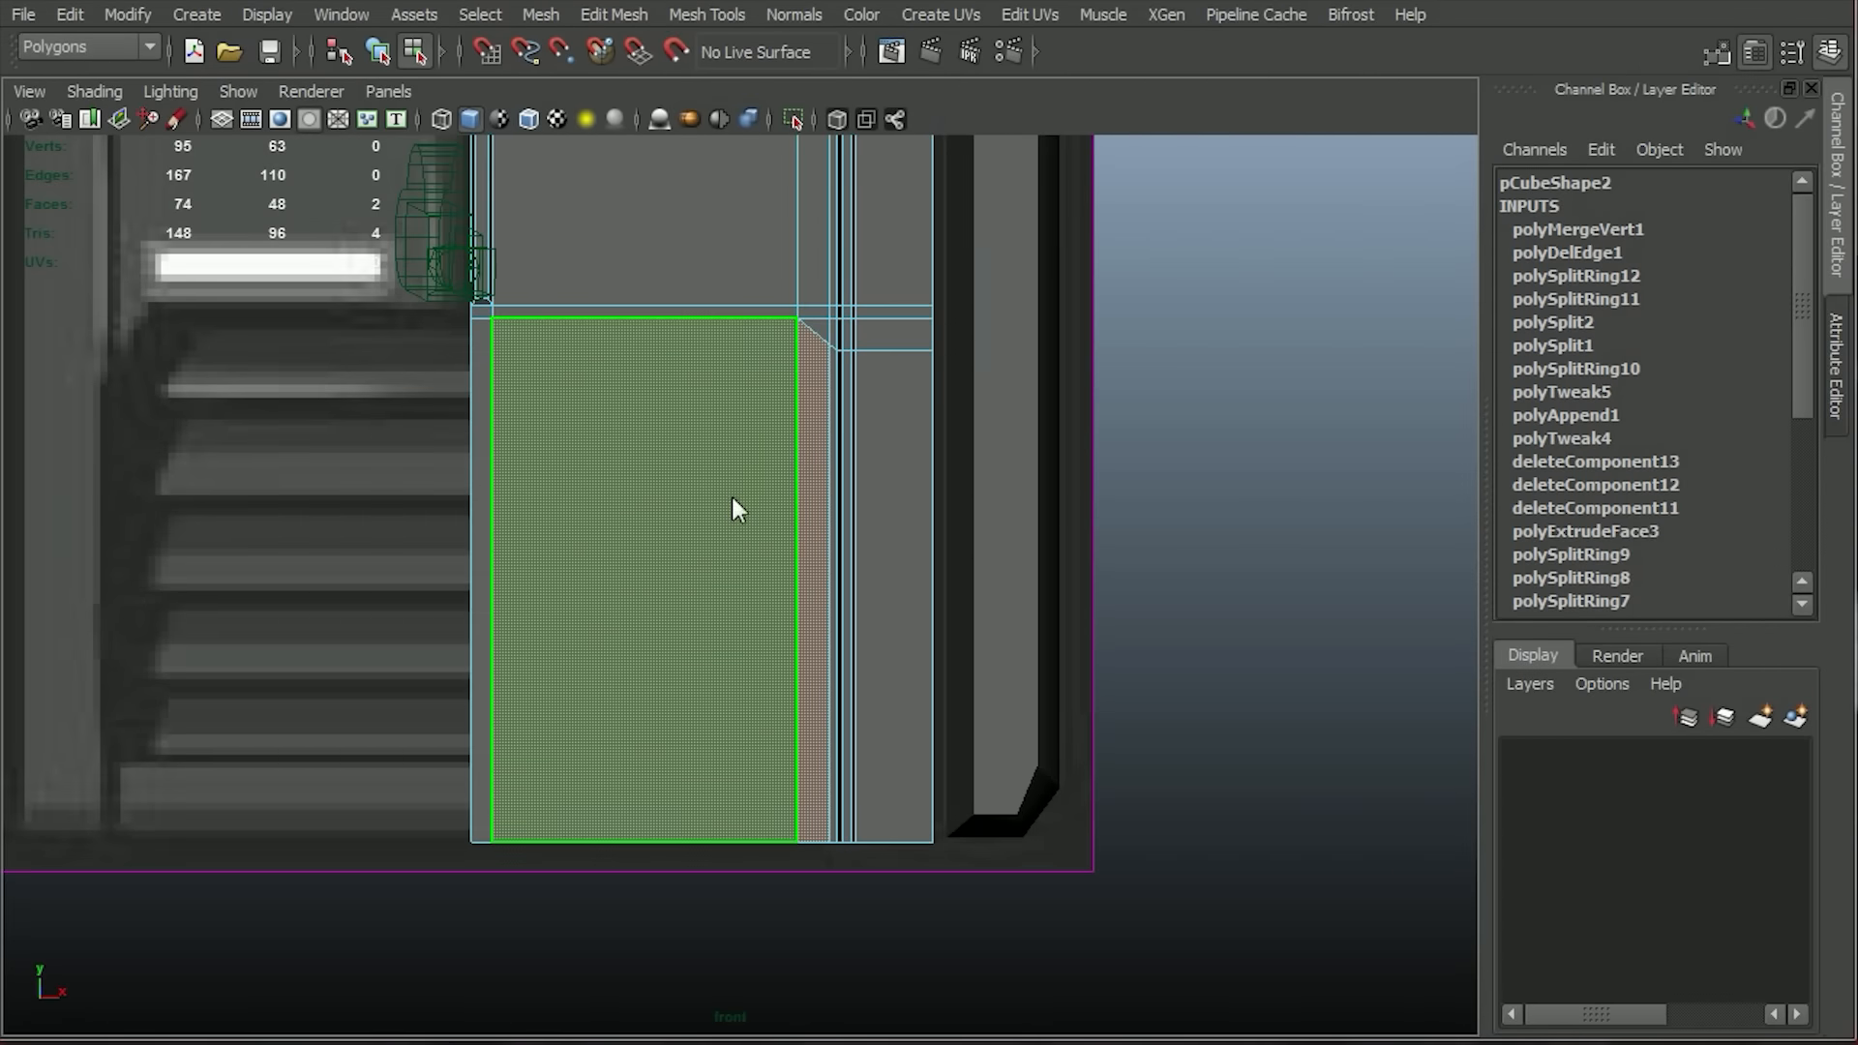
left_click(435, 121)
Insert a horizontal edge loop along the grille's lower edge.
left_click(621, 13)
mouse_move(707, 14)
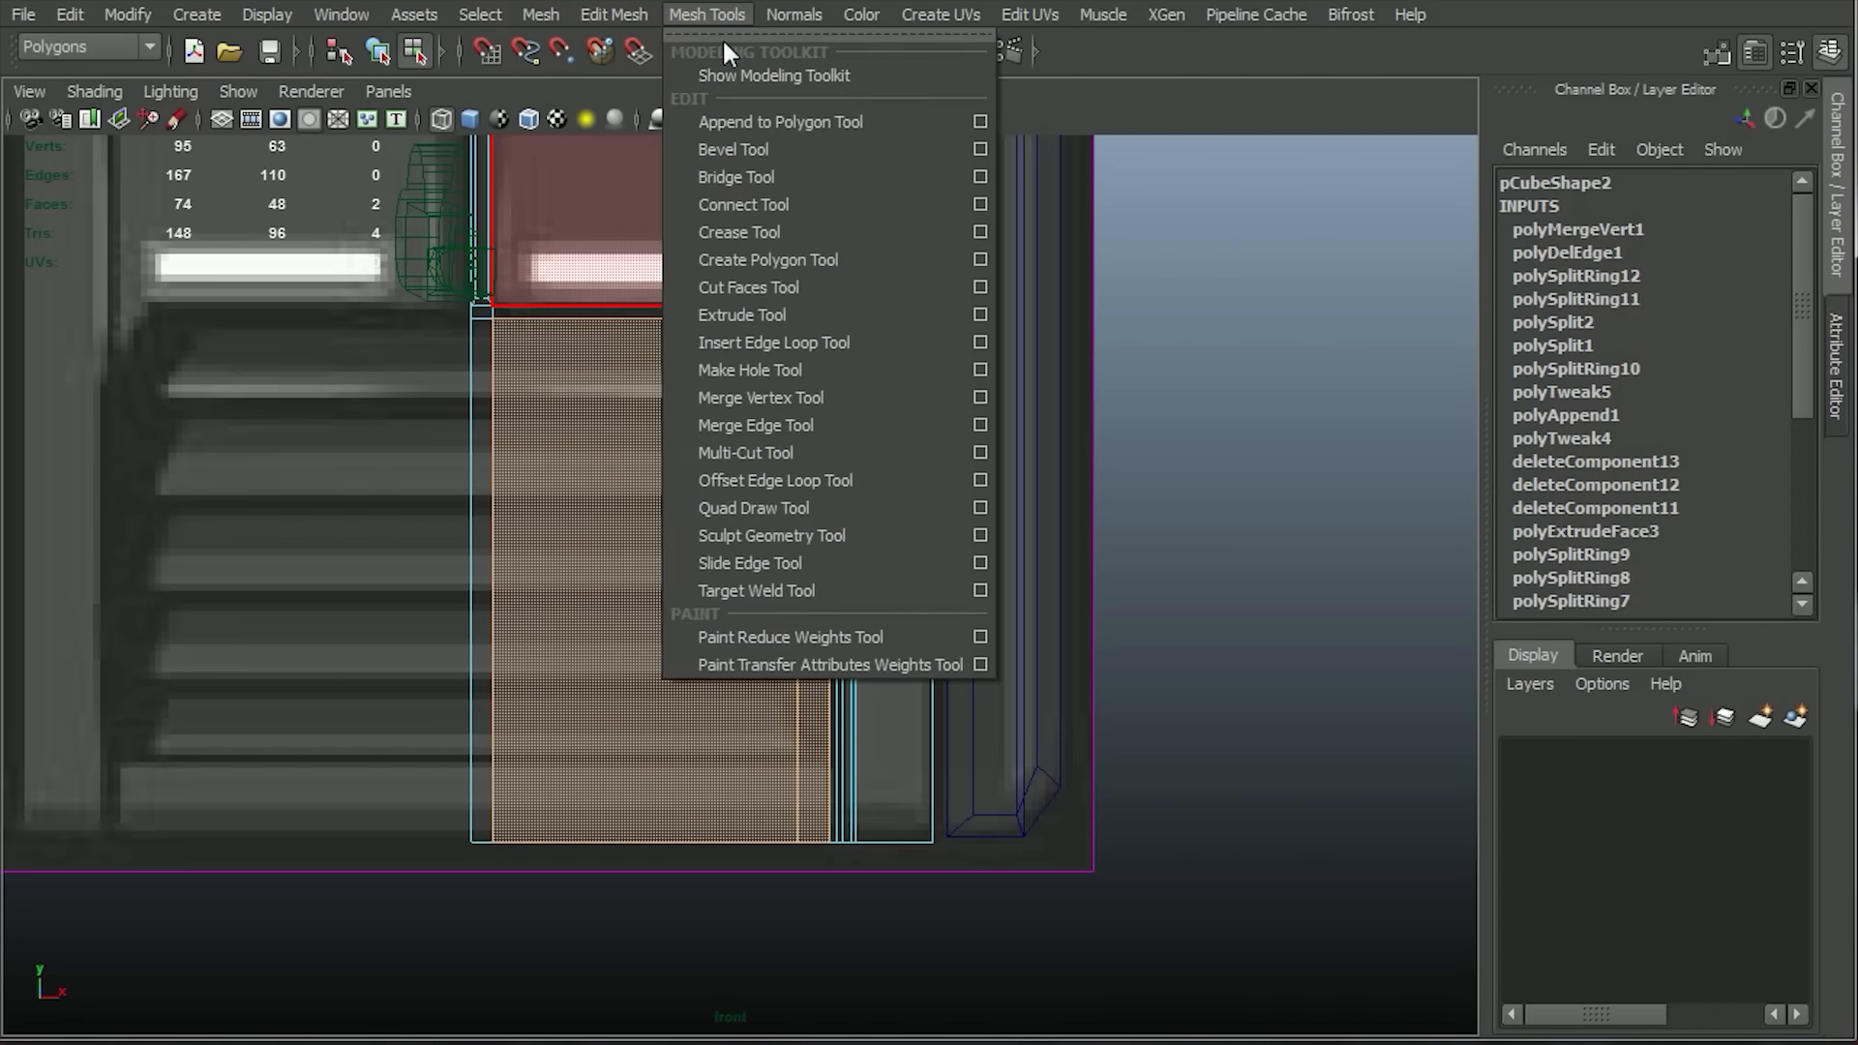
left_click(802, 337)
left_click(810, 769)
right_click_drag(562, 523, 489, 553)
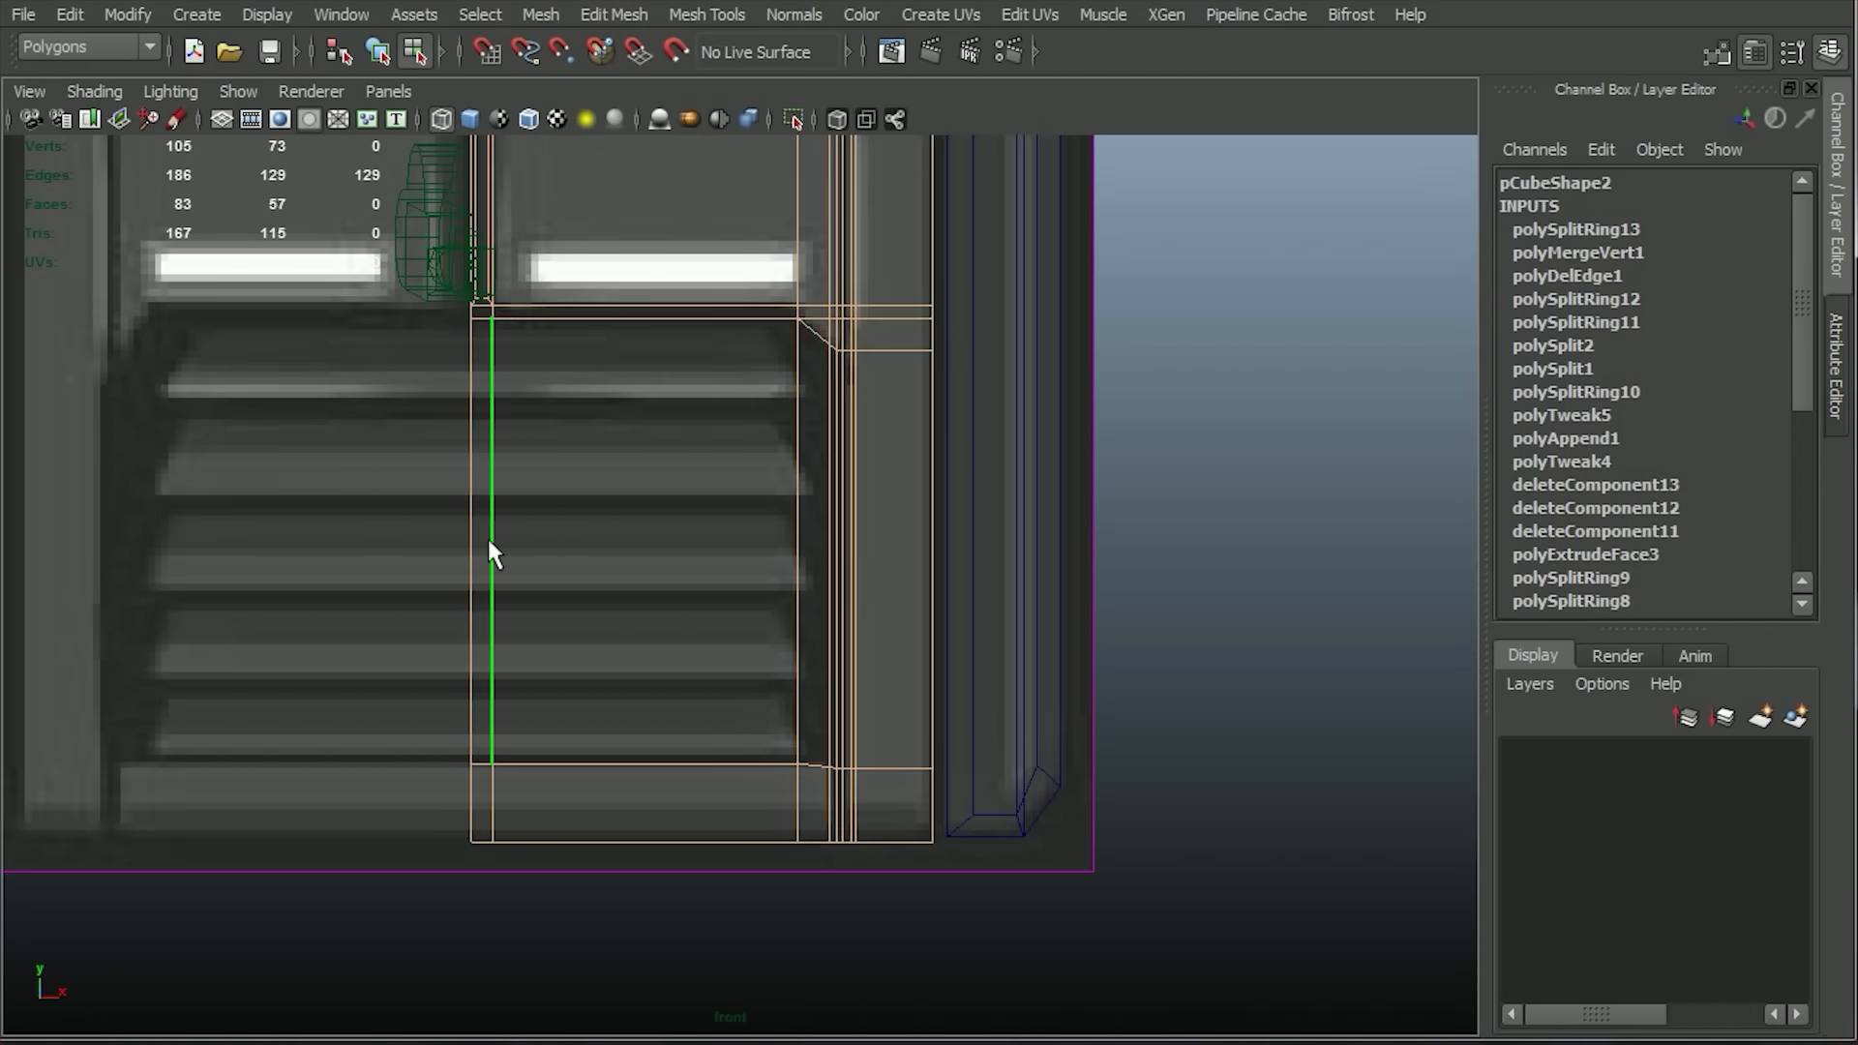
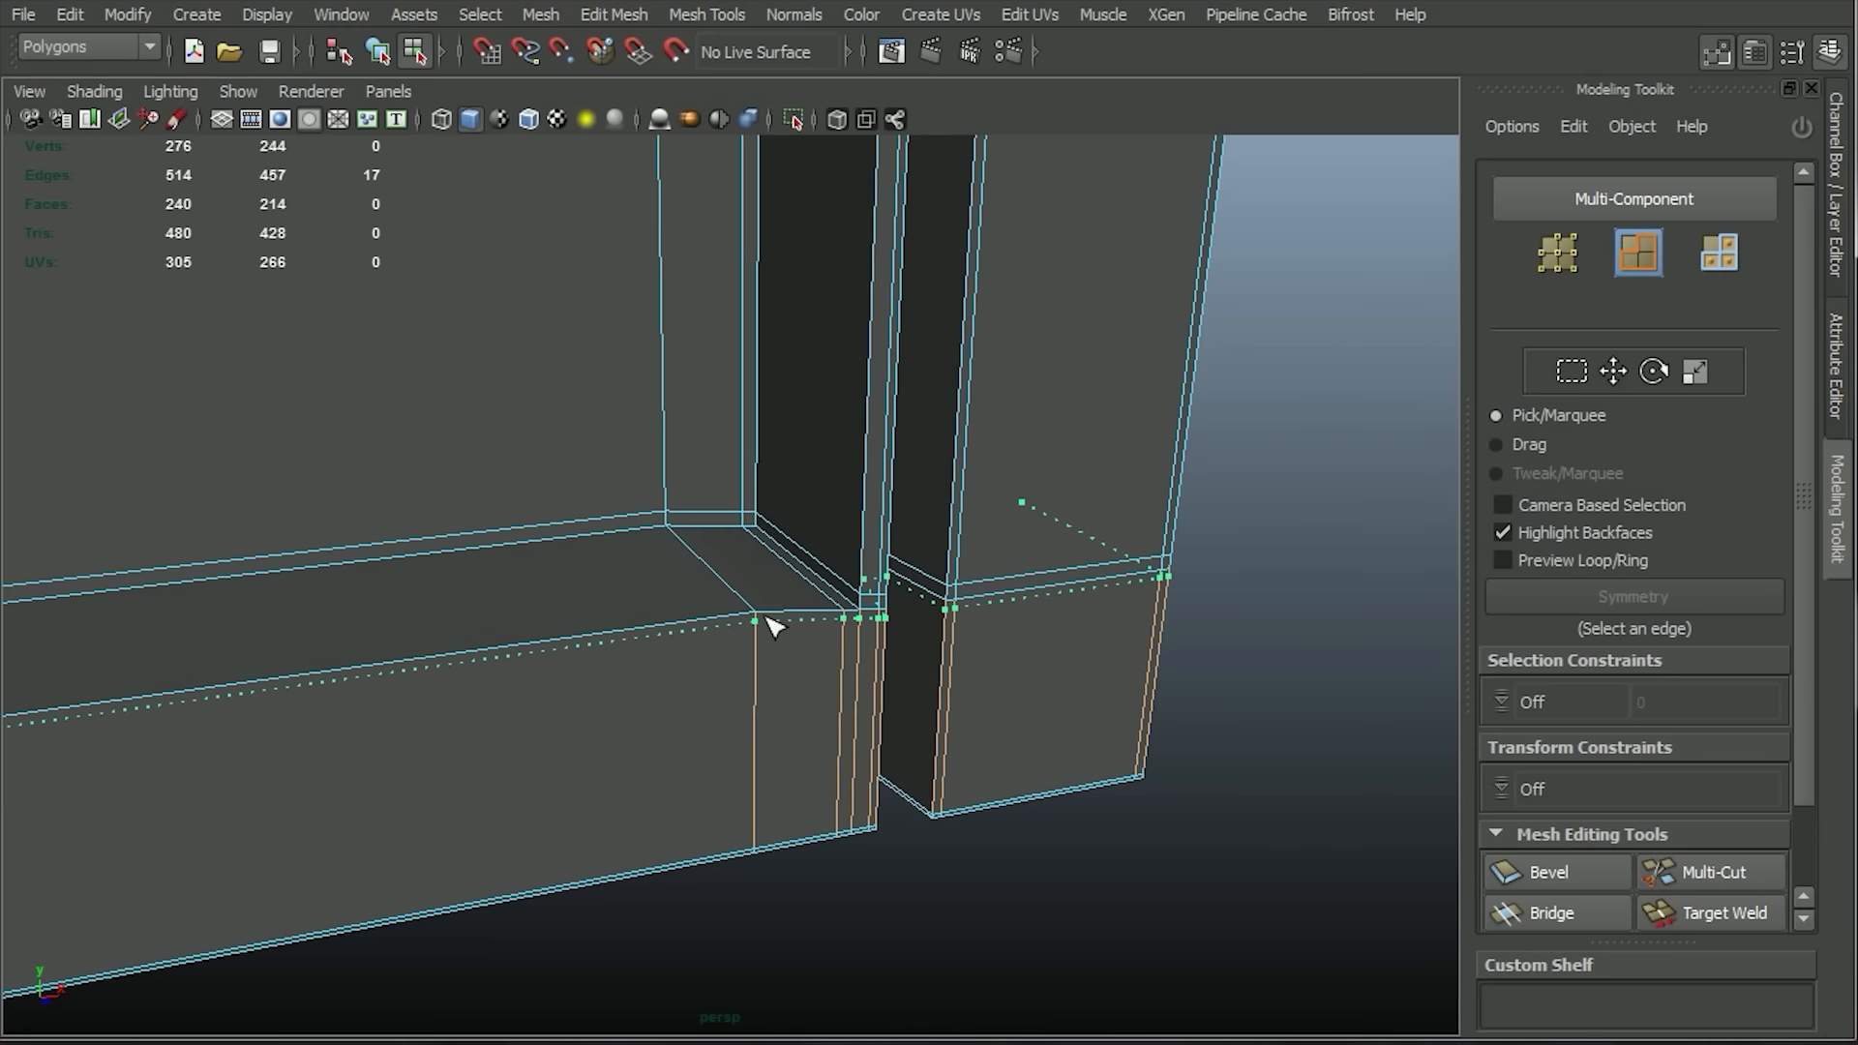
Insert two edge loops around the lower outer corner of the grille recess and check the smoothed mesh.
left_click(764, 624)
left_click(744, 598)
left_click_drag(929, 838, 913, 834, "alt")
key("3")
right_click_drag(937, 635, 1026, 600)
left_click(1123, 774)
left_click_drag(1123, 769, 968, 721, "alt")
middle_click_drag(820, 398, 980, 806, "alt")
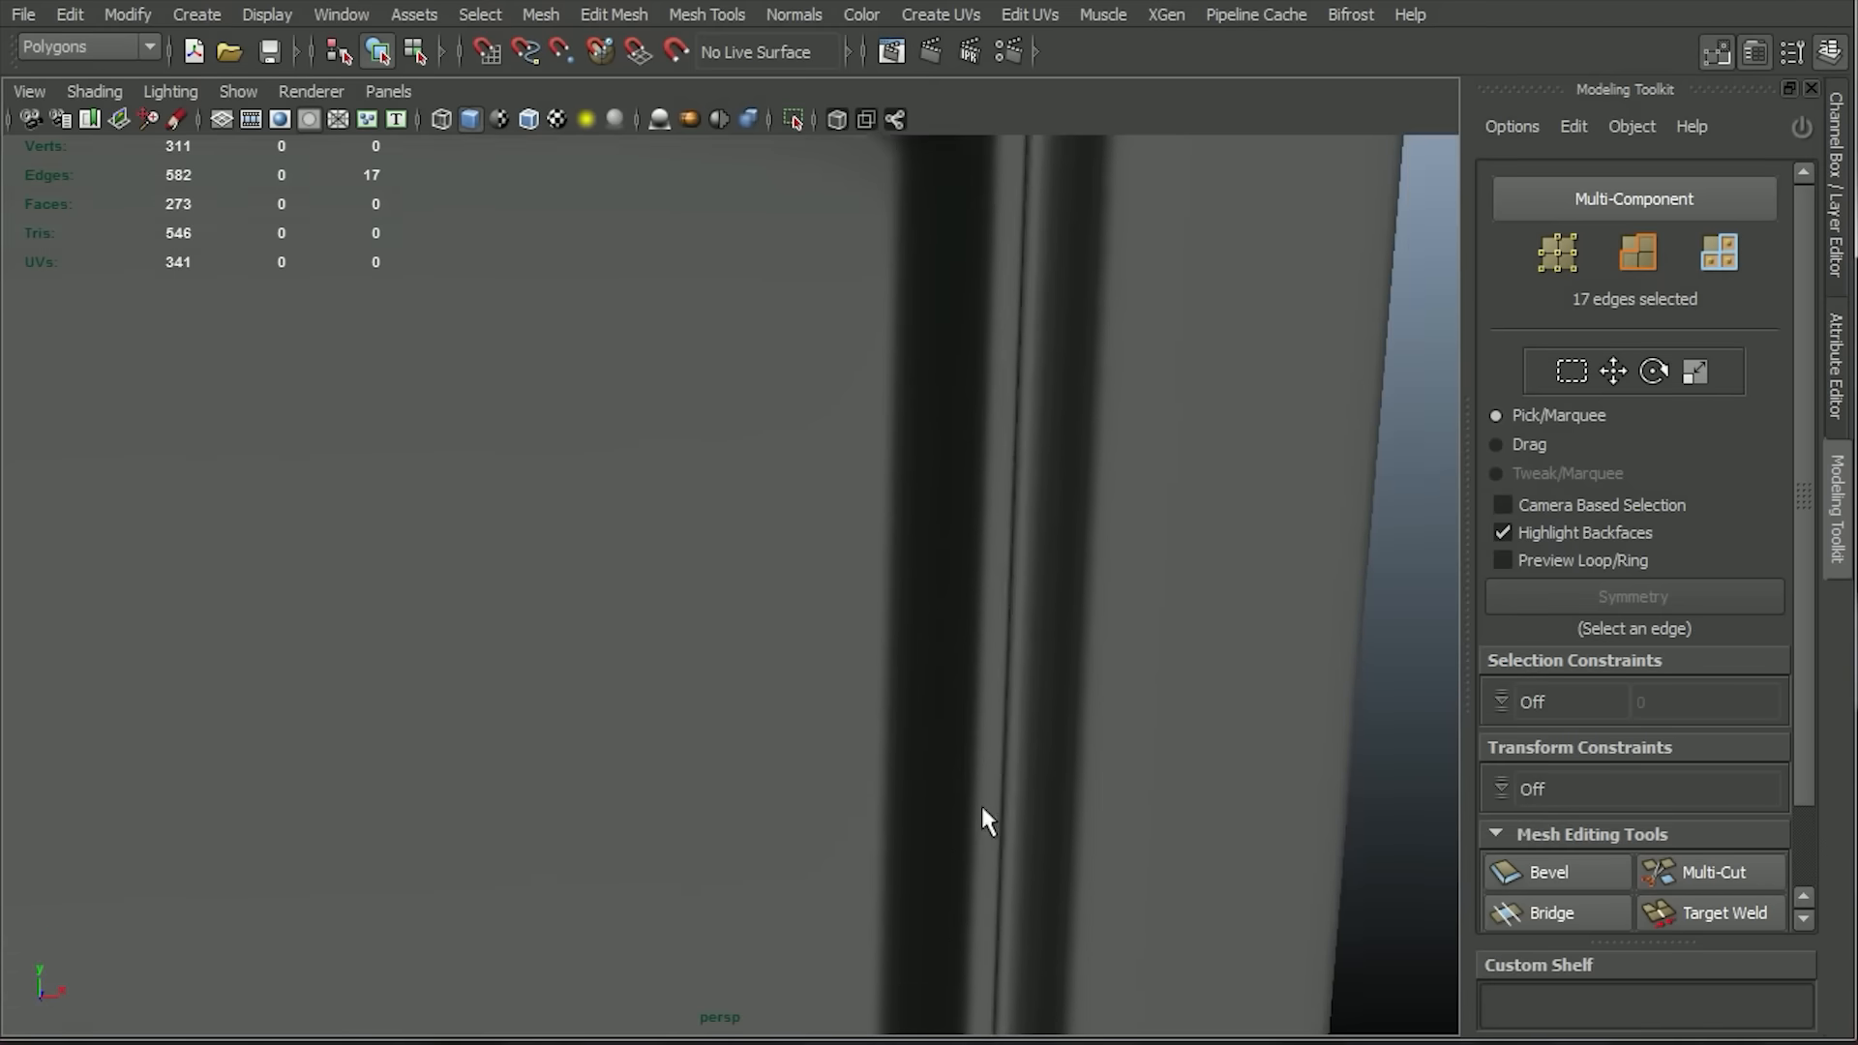
left_click_drag(979, 803, 945, 718, "alt")
key("1")
Delete the two surplus edges crossing the diagonal wall at the grille recess's upper outer corner.
left_click(840, 544)
left_click_drag(840, 544, 973, 445, "alt")
mouse_move(975, 455)
right_mouse_down("alt")
mouse_move(936, 738)
mouse_move(1001, 465)
right_mouse_up("alt")
left_click_drag(1001, 503, 929, 542, "alt")
left_click(873, 545)
left_click(857, 561, "shift")
left_click(856, 559, "shift")
left_click(613, 16)
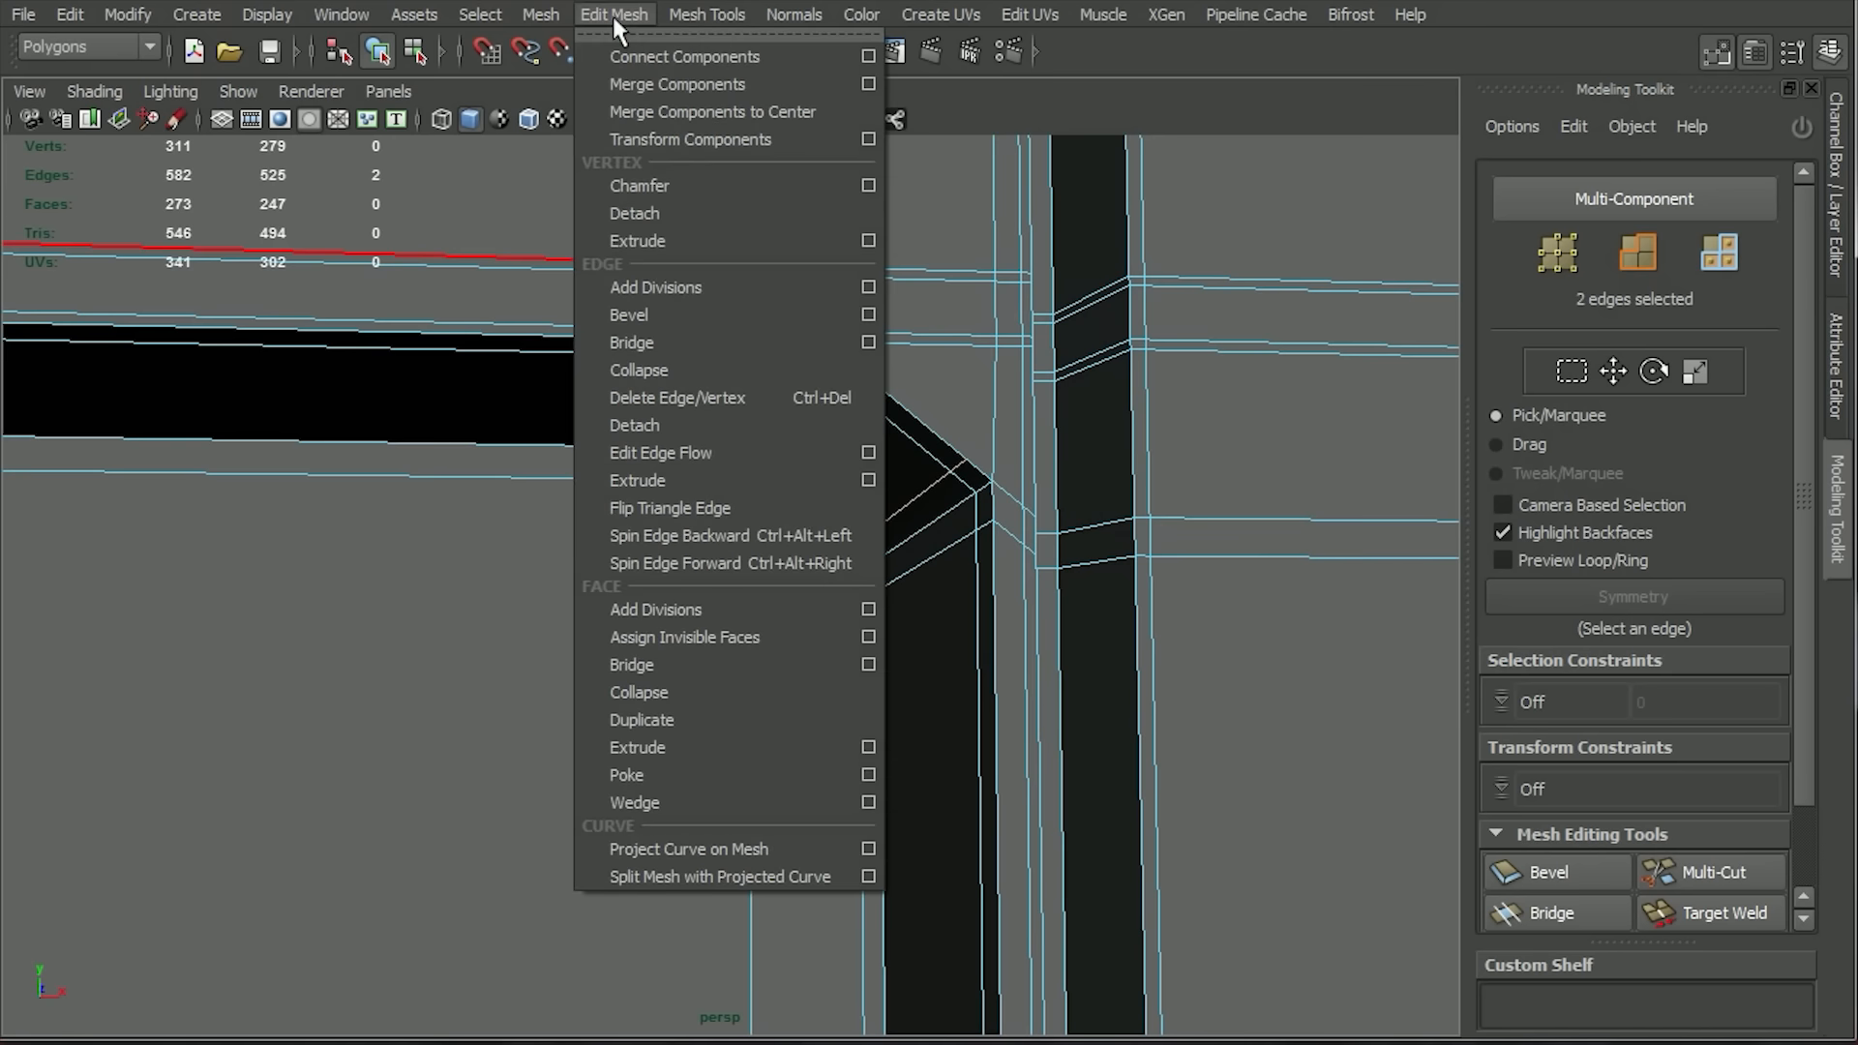
left_click(706, 391)
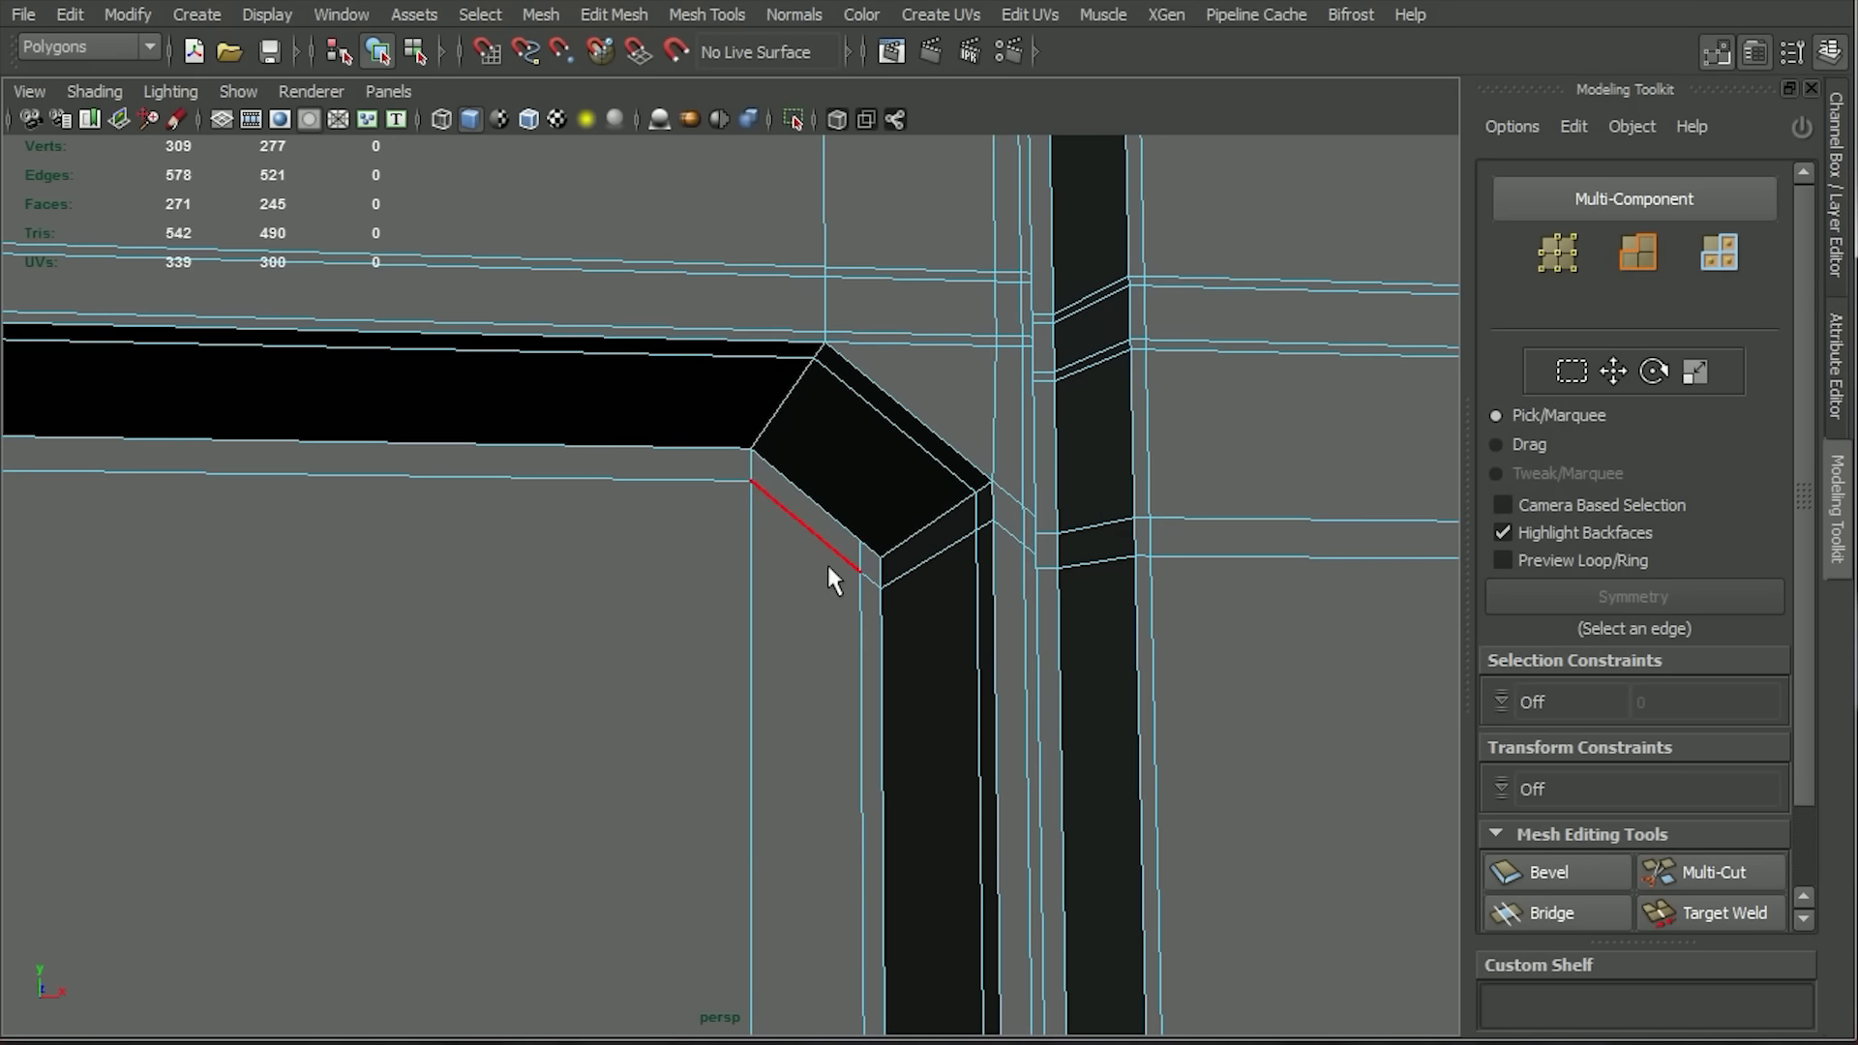
Merge the stray vertex on the diagonal wall's inner edge into the neighbouring corner vertex.
left_click(706, 15)
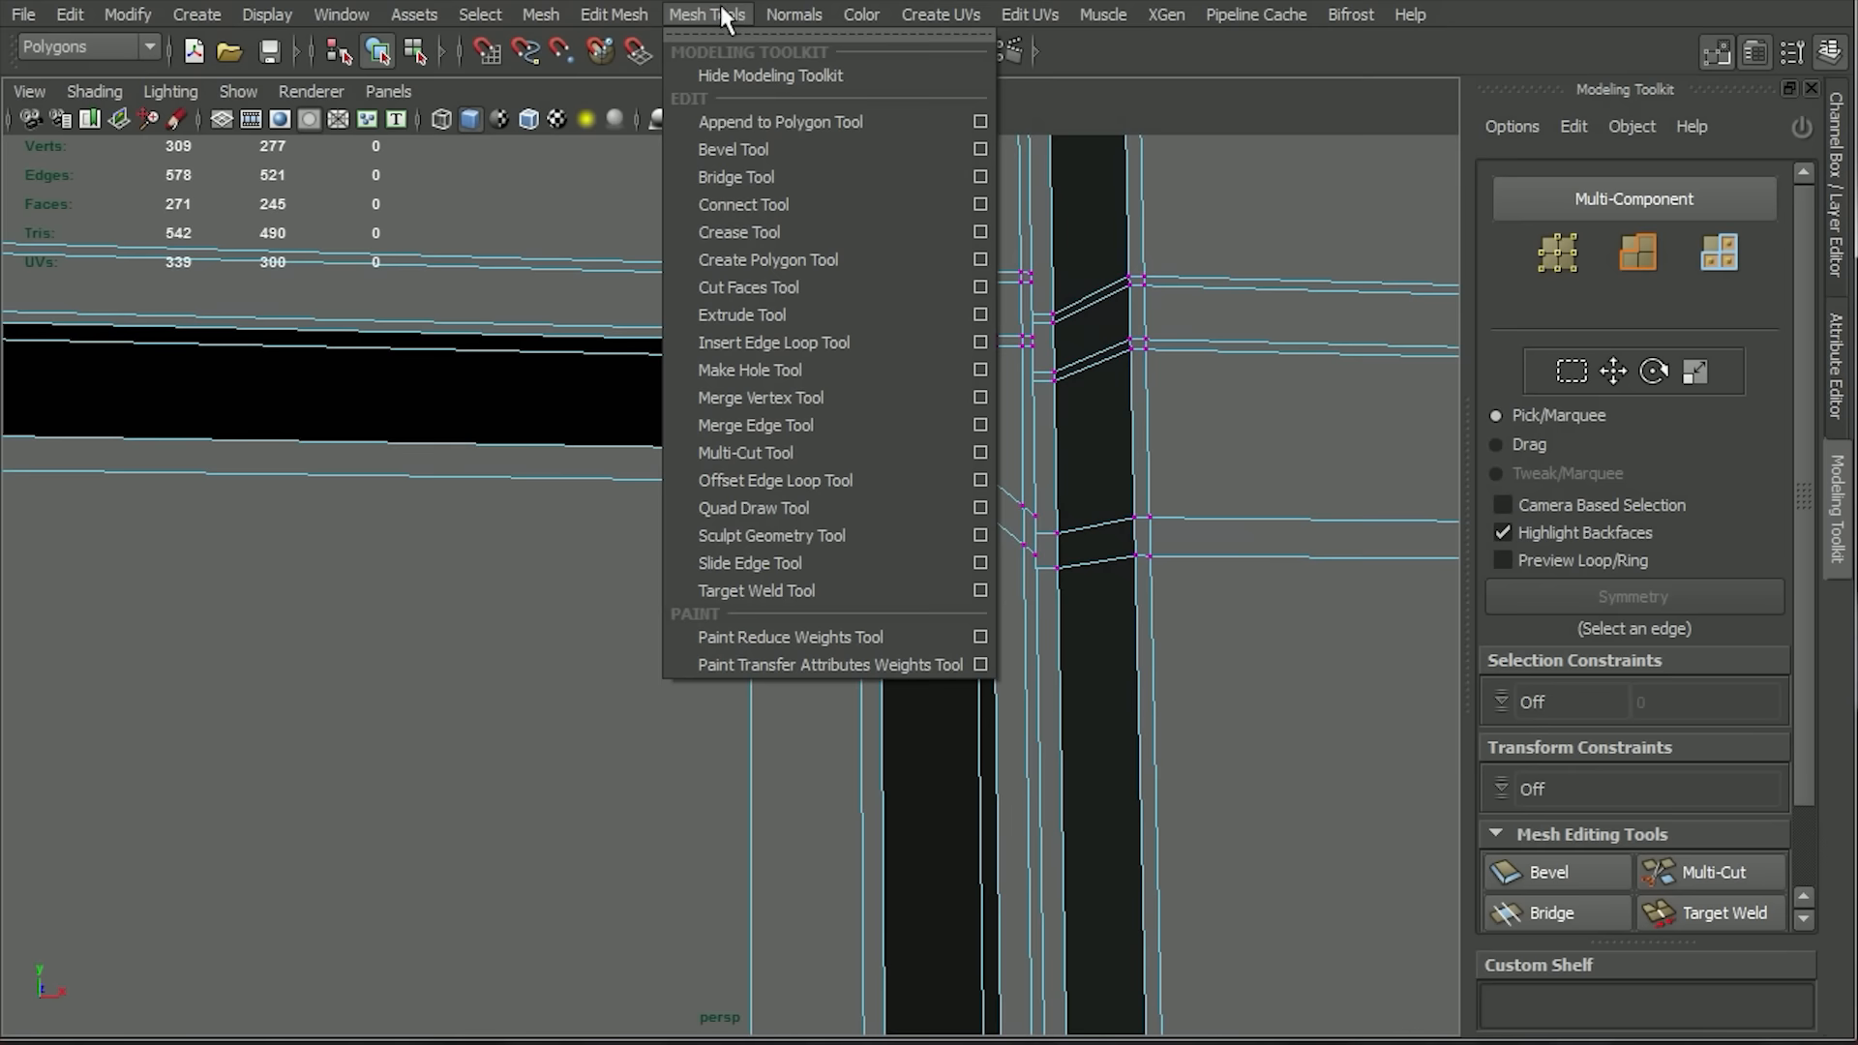
left_click(842, 398)
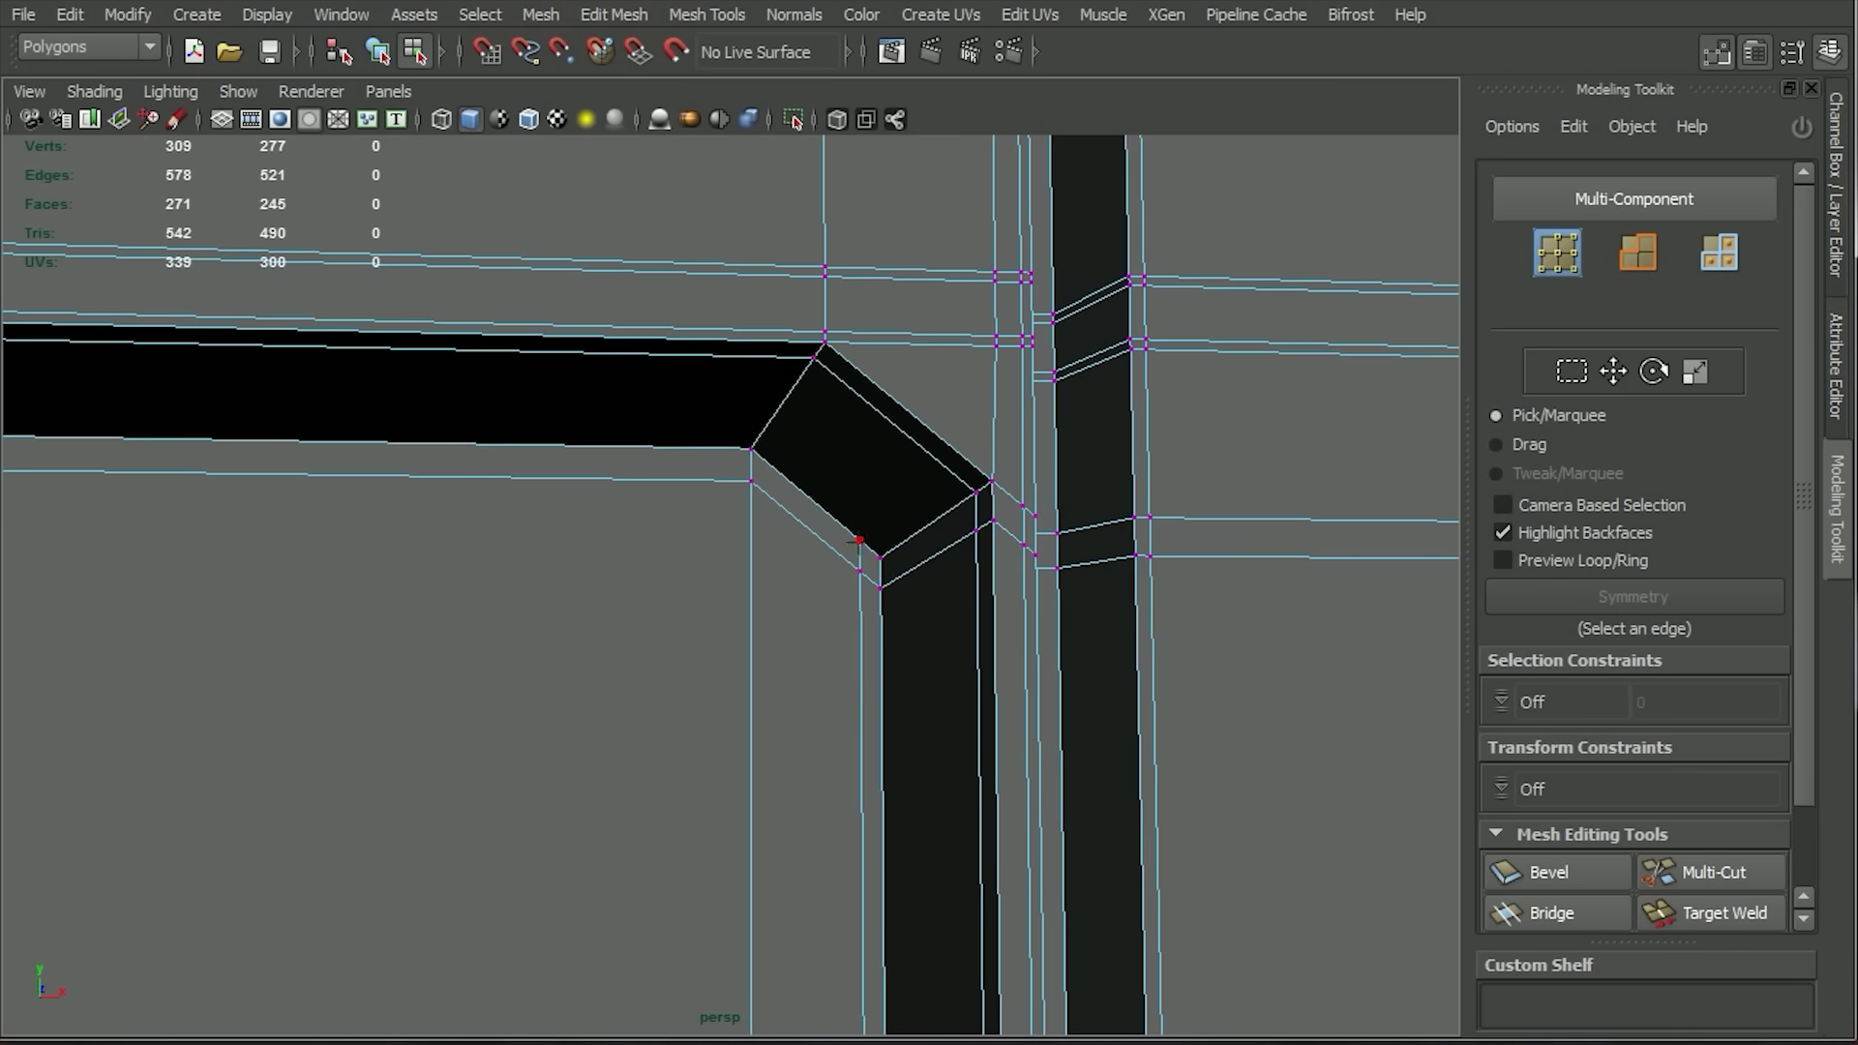
left_click_drag(878, 556, 876, 556)
right_click_drag(875, 553, 886, 491)
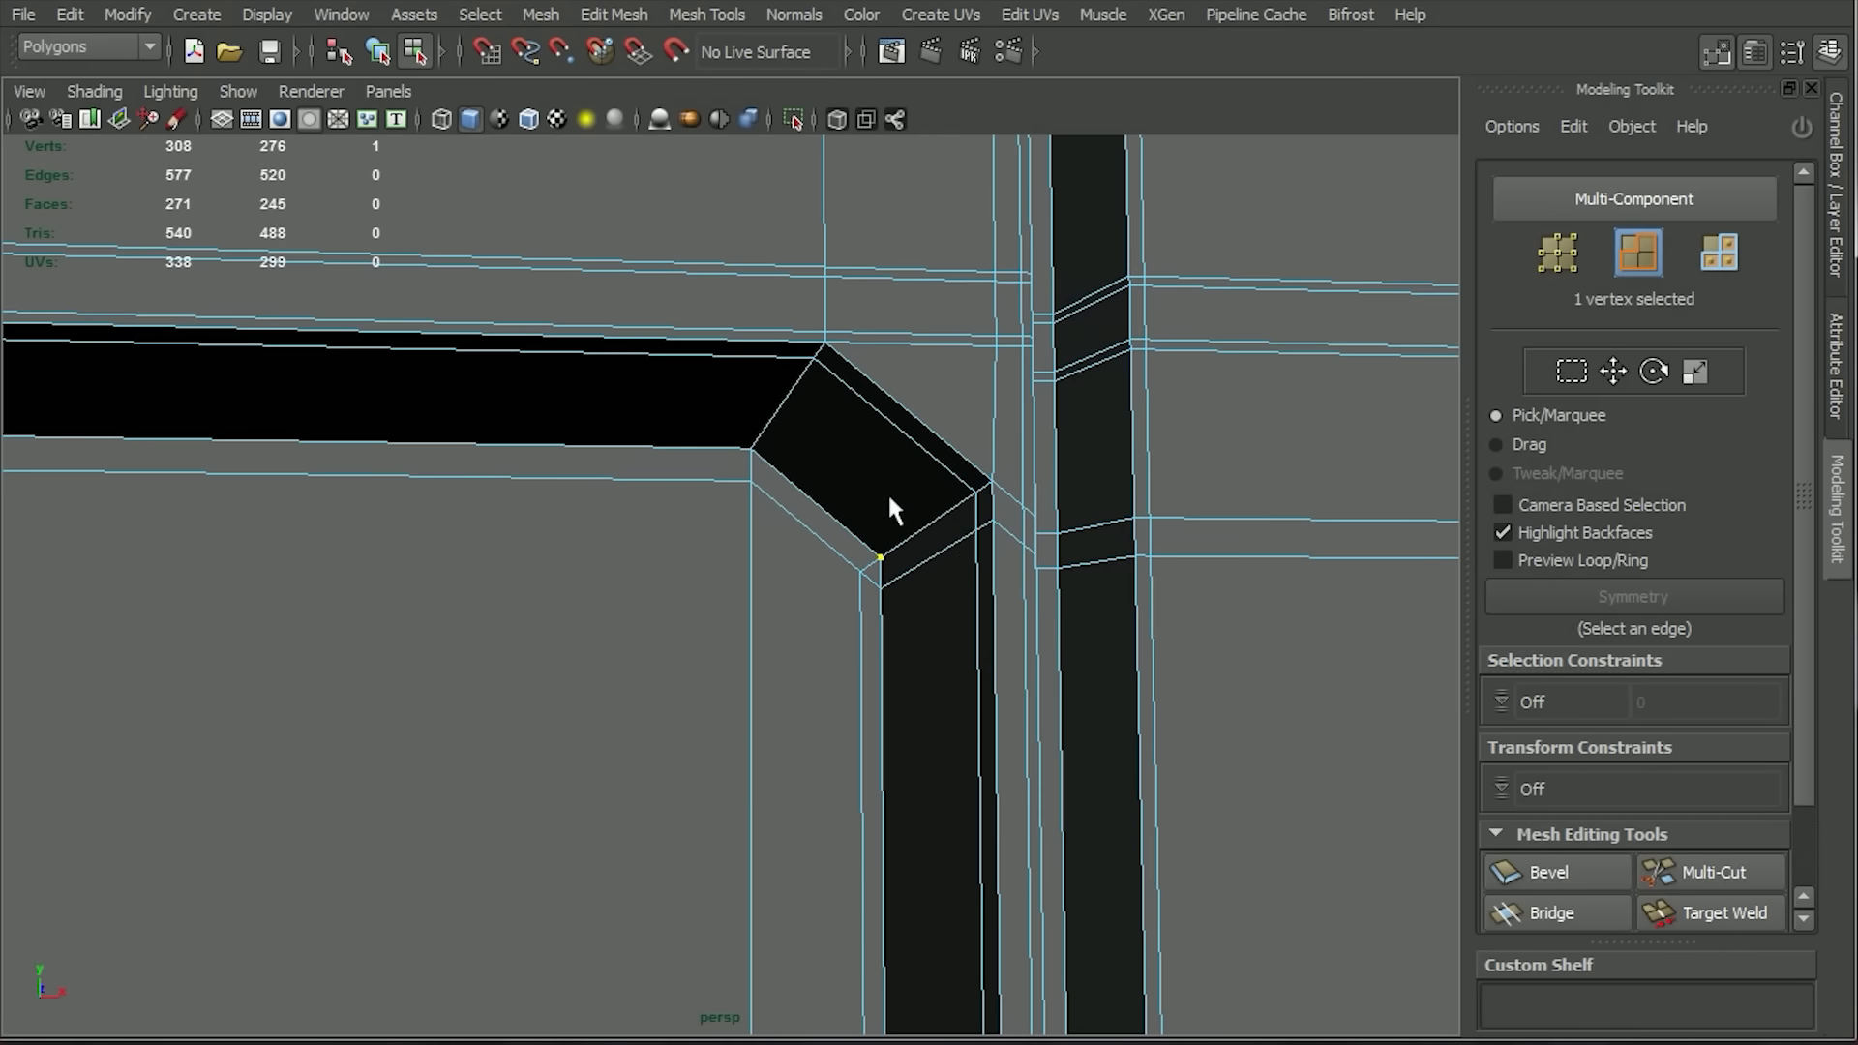
Try to merge the inset vertex beside the diagonal wall's lower end into the corner vertex.
left_click(945, 543)
left_click(983, 520, "shift")
double_click(1005, 524, "shift")
left_click_drag(1089, 742, 1010, 749, "alt")
left_click_drag(960, 656, 1128, 456, "alt")
left_click(1066, 443)
right_click_drag(1067, 460, 892, 399)
left_click(727, 16)
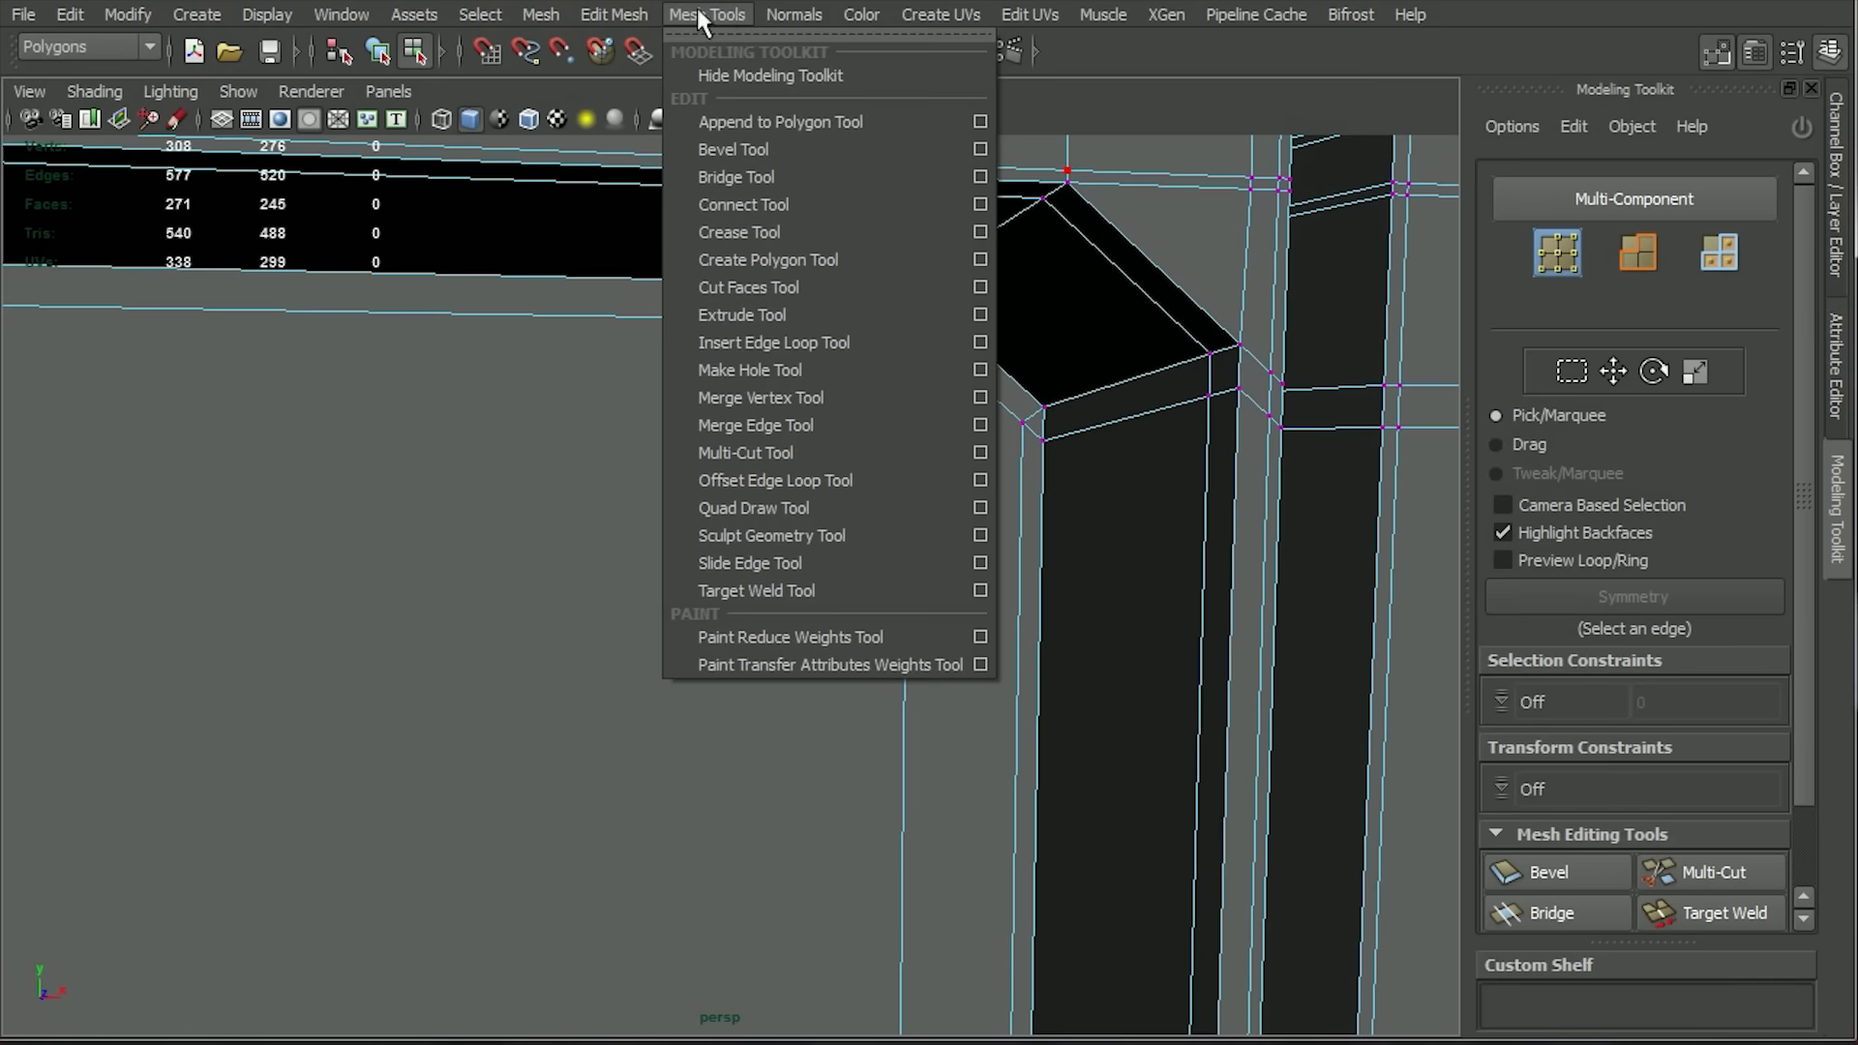
left_click(781, 397)
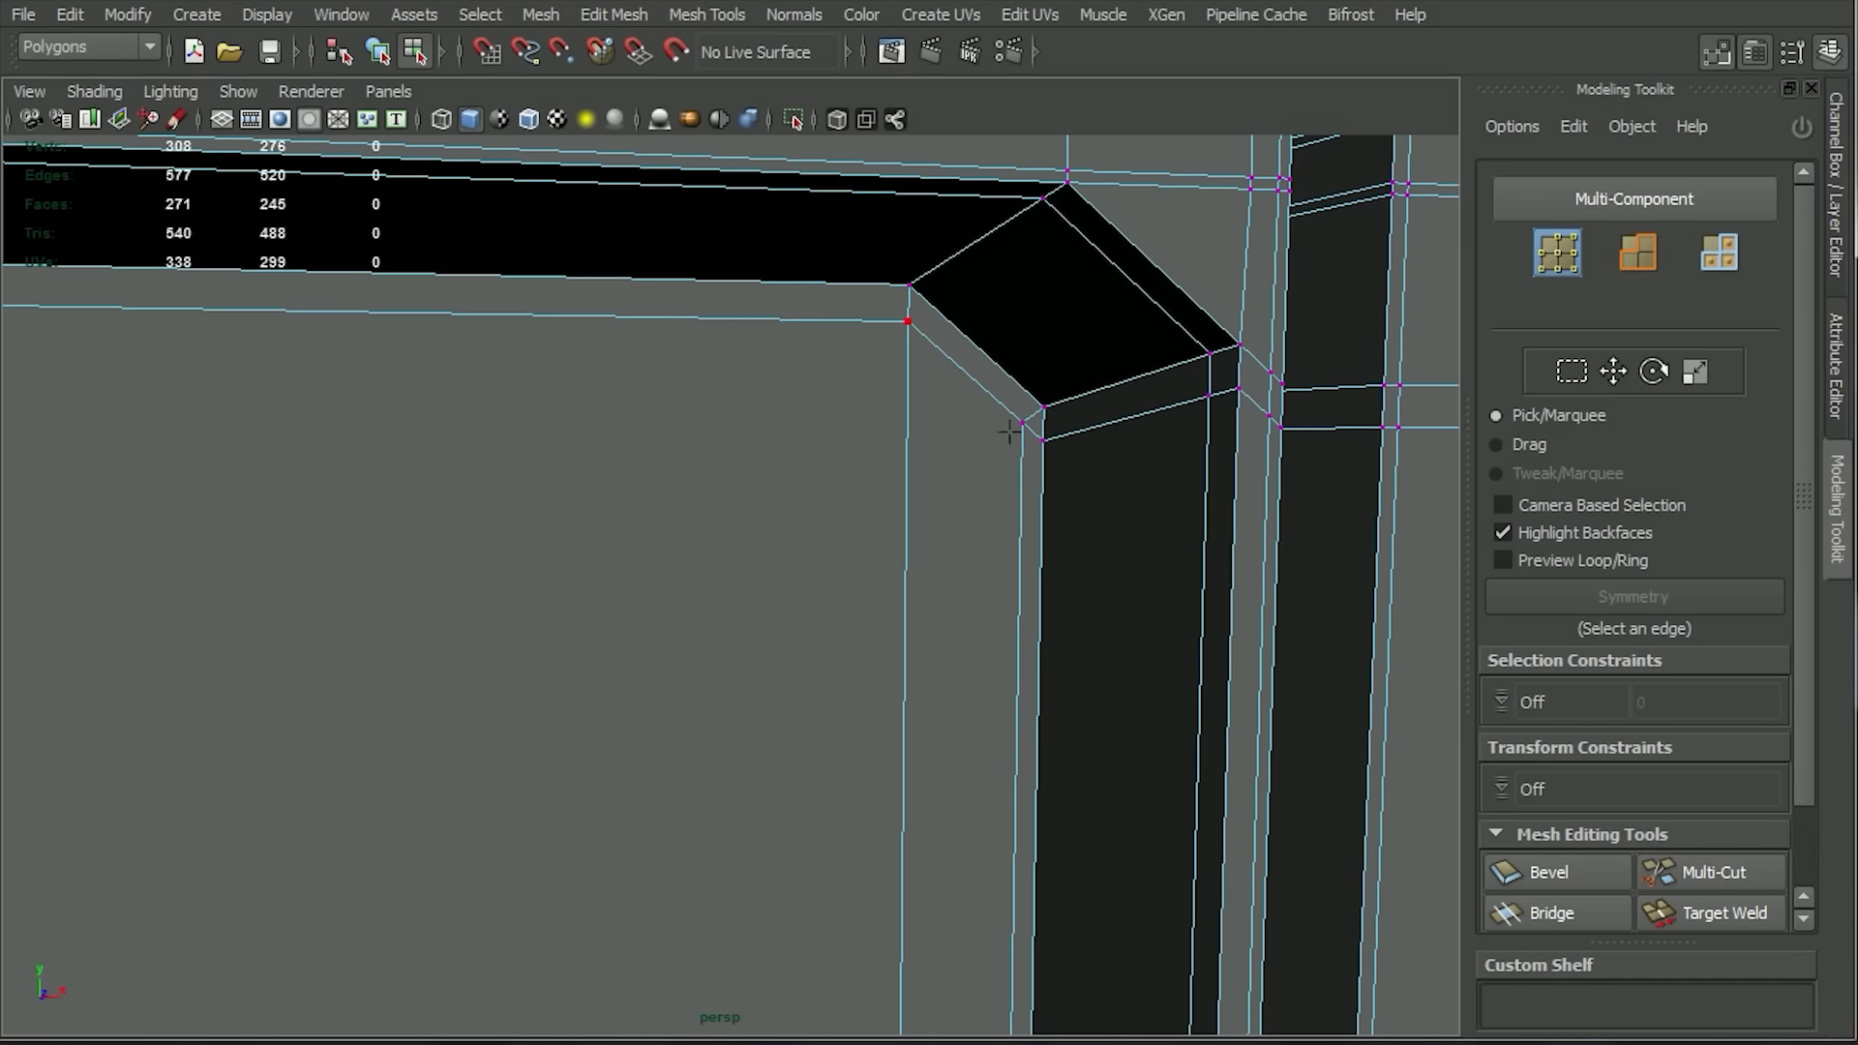
left_click_drag(1039, 412, 1042, 414)
key("q")
right_click_drag(1046, 417, 1056, 360)
Try to delete the whole edge loop running just below the diagonal corner and across the groove.
double_click(1097, 423)
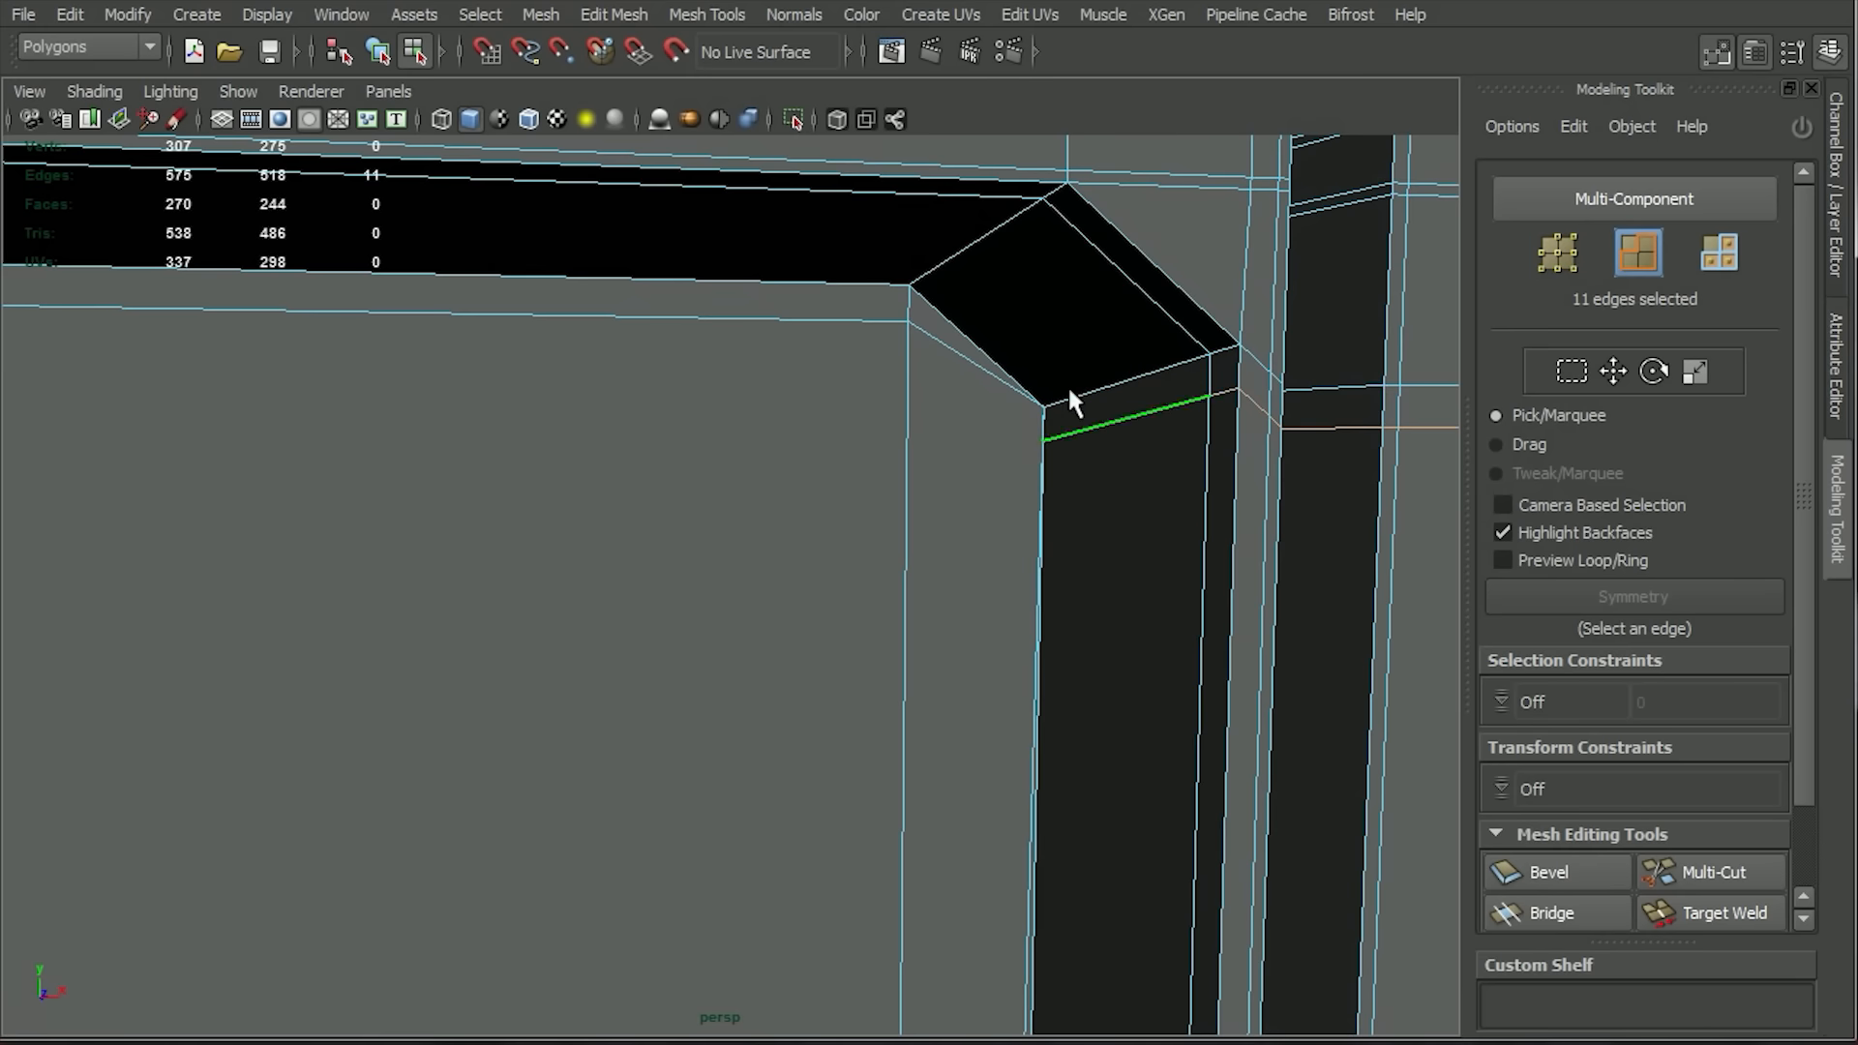
left_click(615, 14)
left_click(724, 401)
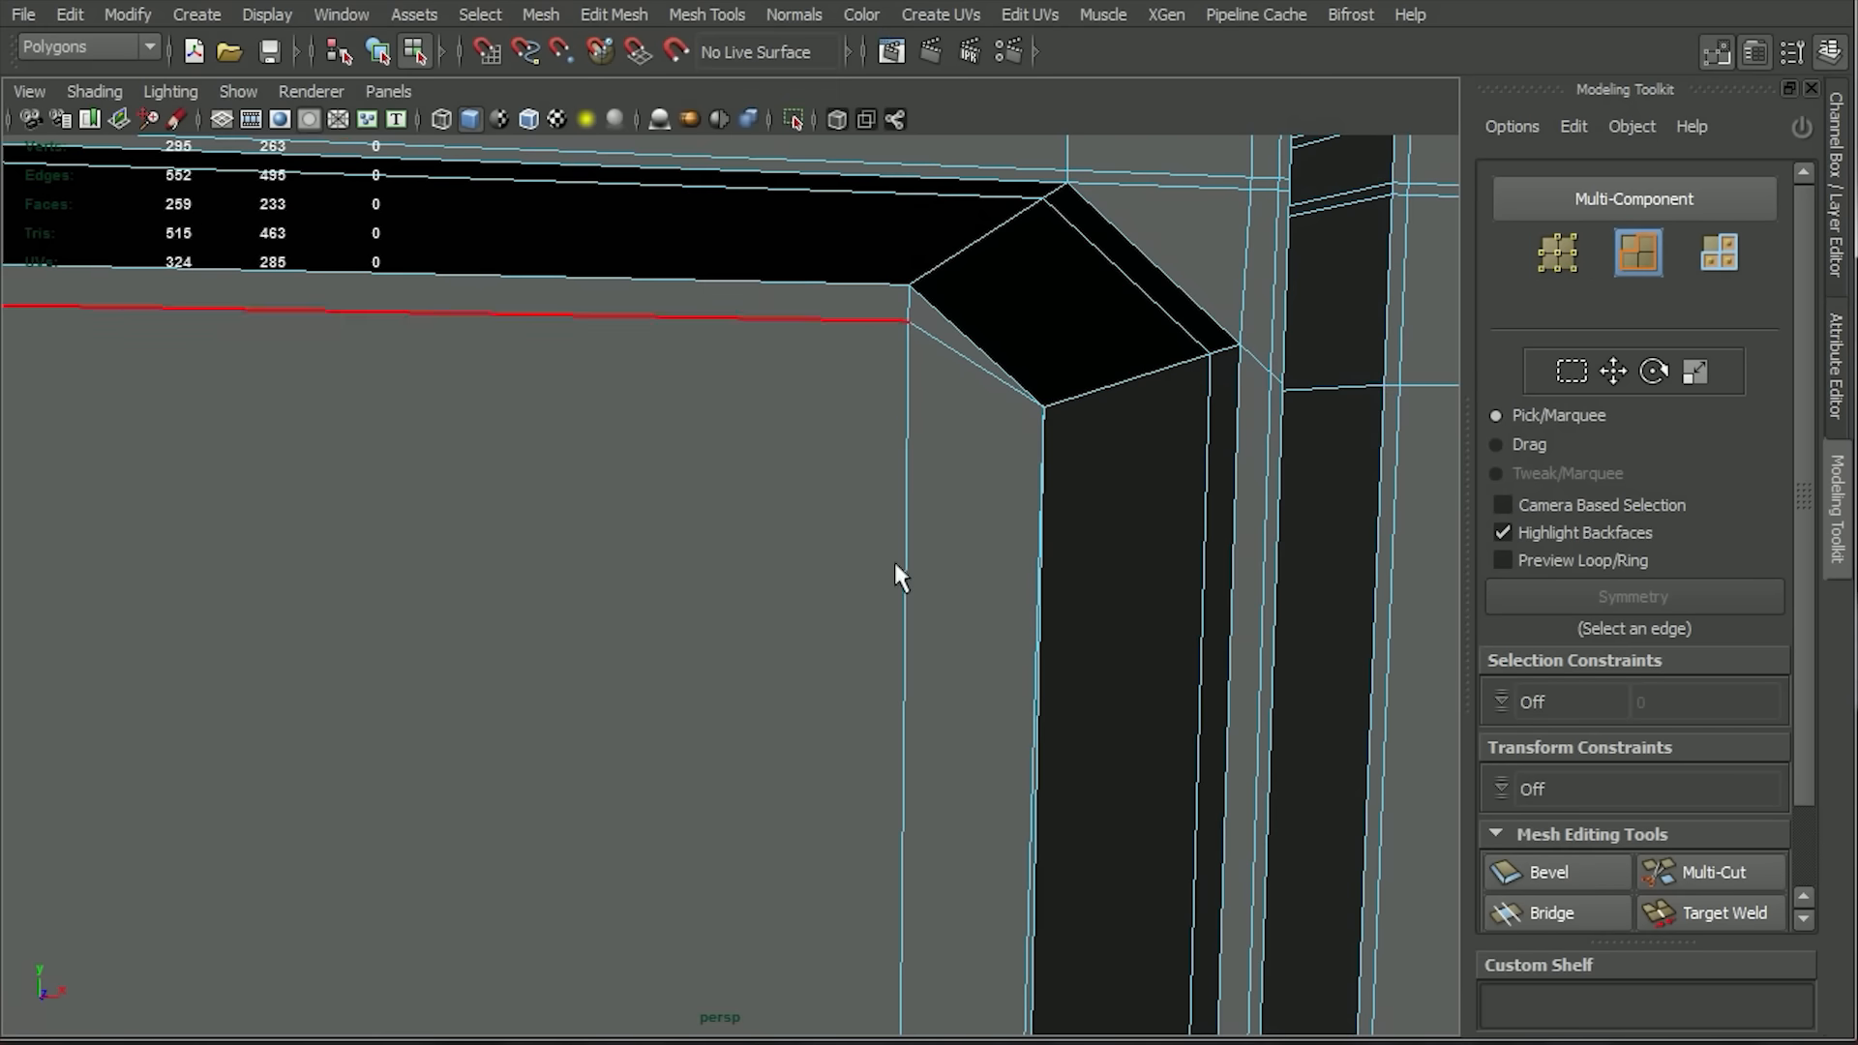
Examine the diagonal recess corner from several angles, comparing the smoothed preview with the unsmoothed mesh.
key("3")
right_click_drag(1082, 938, 896, 547, "alt")
key("1")
right_click_drag(795, 667, 738, 616, "alt")
key("3")
right_click_drag(845, 693, 987, 595)
right_click_drag(1198, 646, 873, 539, "alt")
left_click_drag(873, 539, 848, 555, "alt")
right_click_drag(848, 555, 862, 871, "alt")
left_click(764, 467)
key("1")
right_click_drag(765, 467, 906, 786, "alt")
middle_click_drag(873, 416, 854, 746, "alt")
left_click_drag(854, 746, 944, 658, "alt")
key("3")
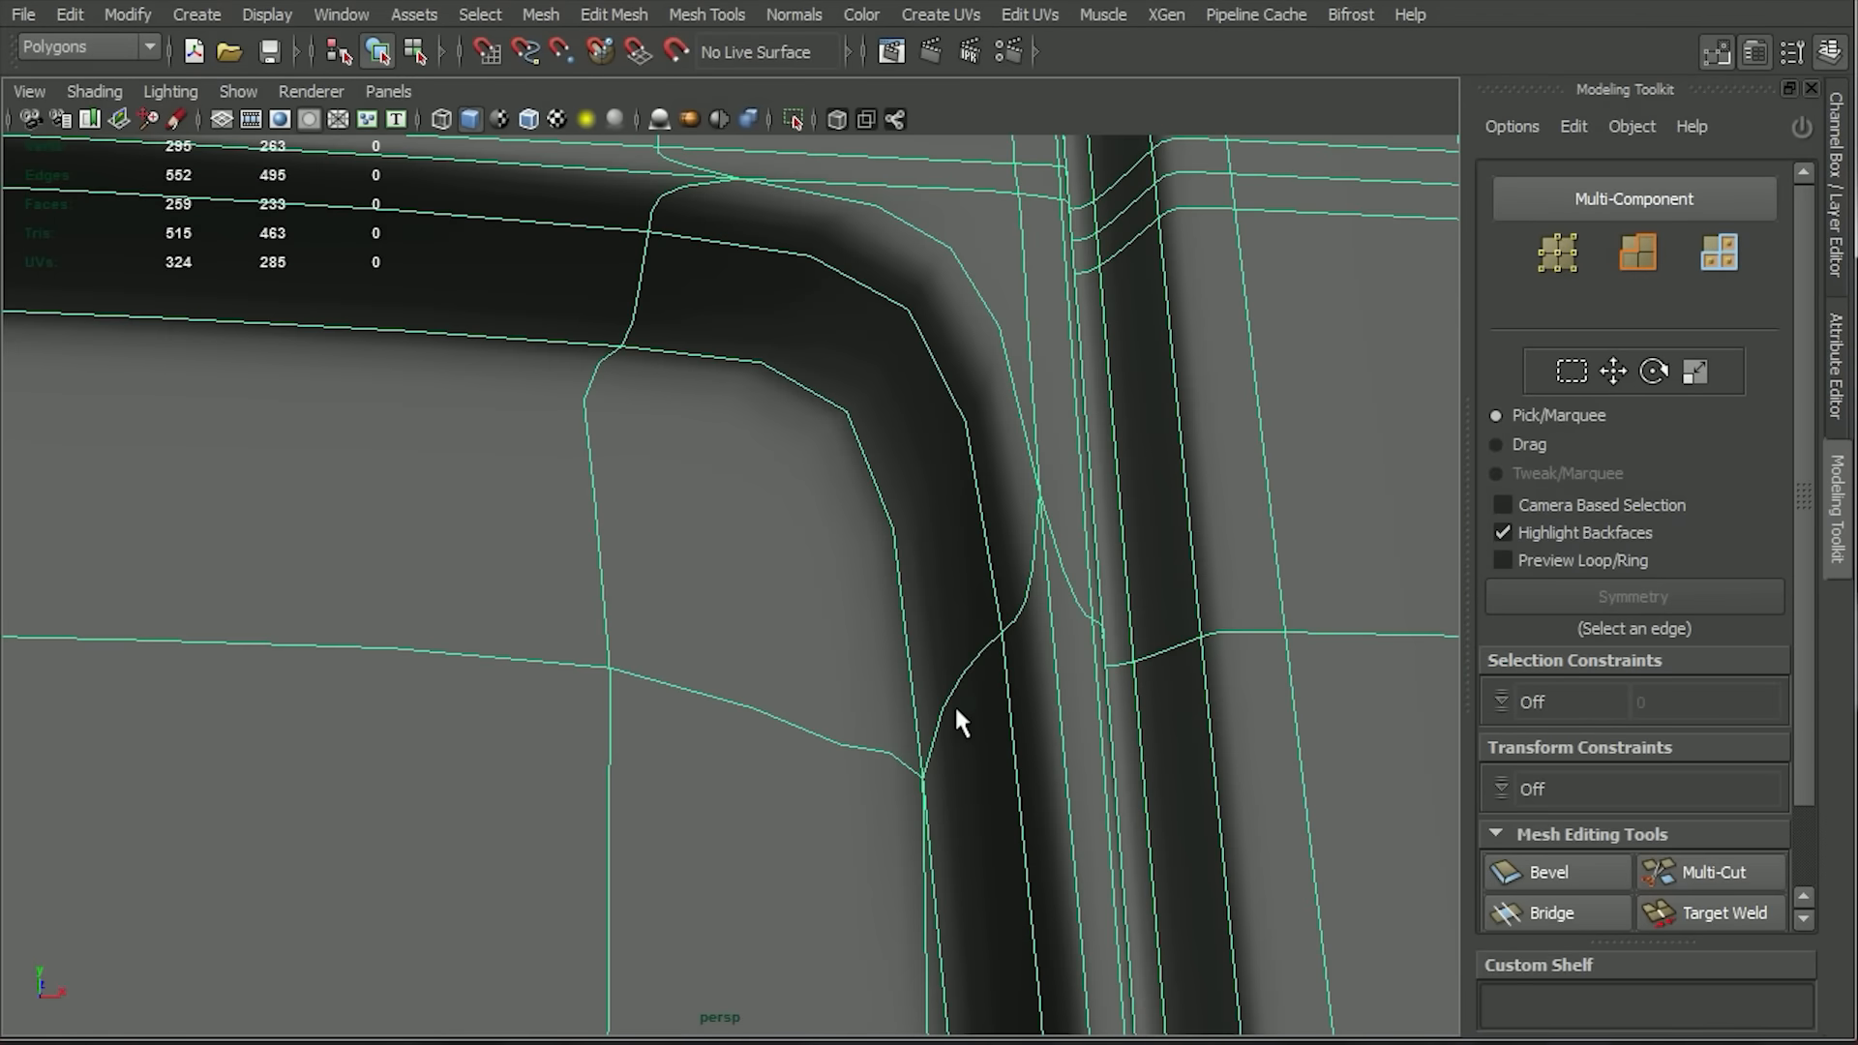
key("1")
middle_click_drag(941, 340, 867, 527, "alt")
left_click_drag(867, 527, 841, 468, "alt")
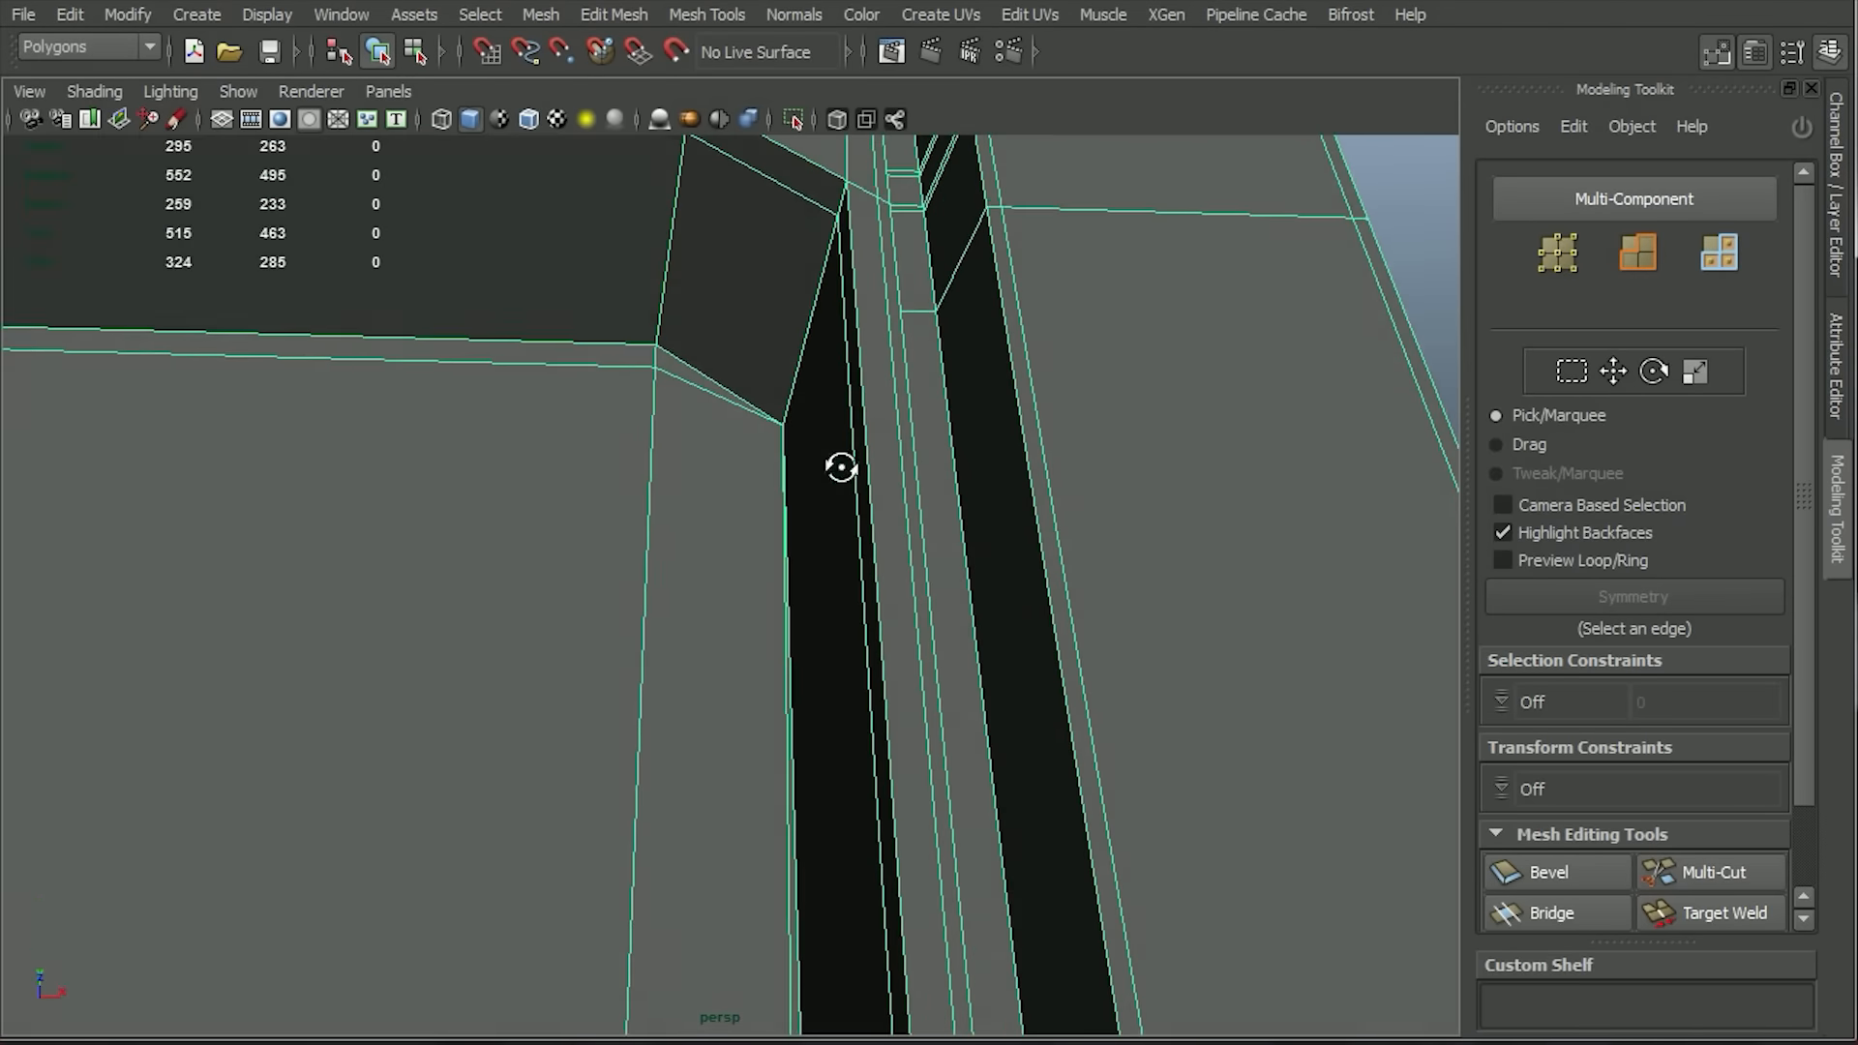
middle_click_drag(885, 487, 813, 490, "alt")
left_click_drag(813, 490, 896, 539, "alt")
right_click_drag(1057, 758, 919, 605, "alt")
Undo the edge loop deletion and the last vertex merge at the diagonal corner.
left_click(1086, 772)
key("ctrl+z")
key("ctrl+z")
key("ctrl+z")
key("ctrl+z")
key("ctrl+z")
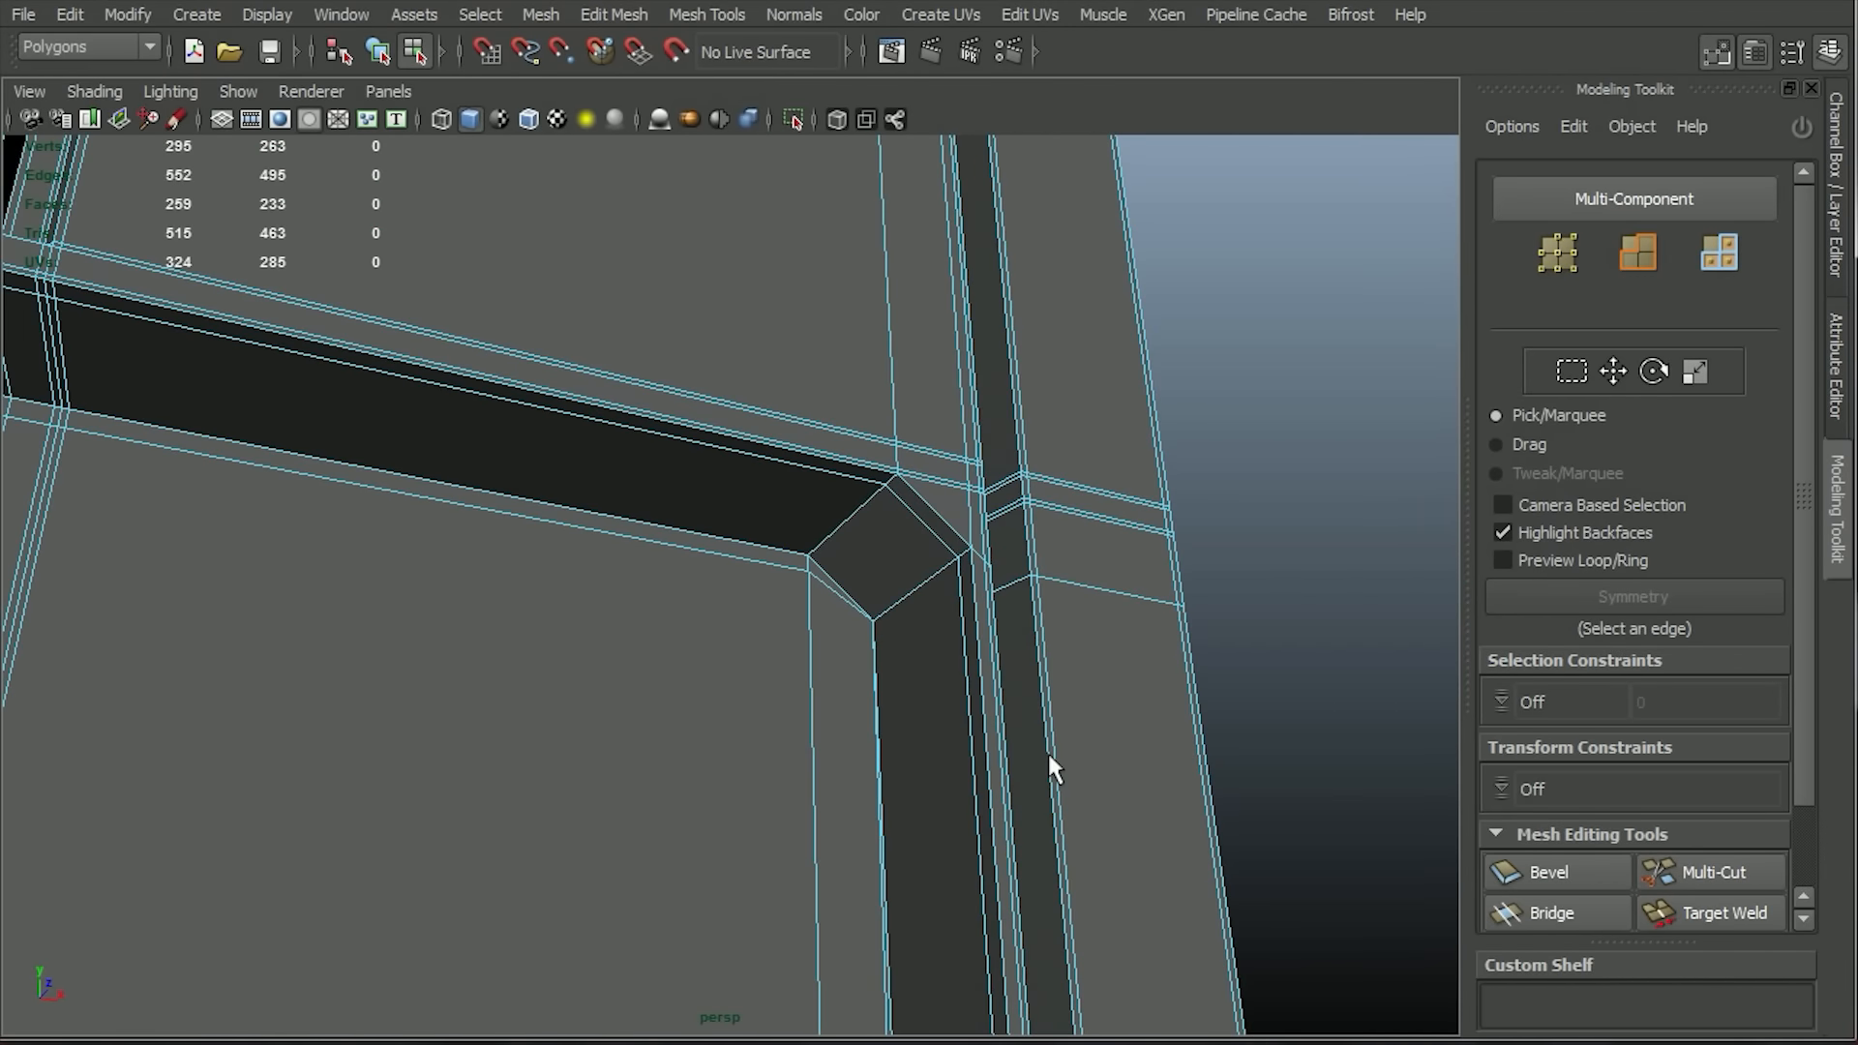
Delete the edge loop just below the diagonal corner, keeping its short segment on the grille face.
left_click_drag(945, 800, 883, 751, "alt")
middle_click_drag(883, 750, 743, 733, "alt")
right_click_drag(619, 678, 688, 750, "alt")
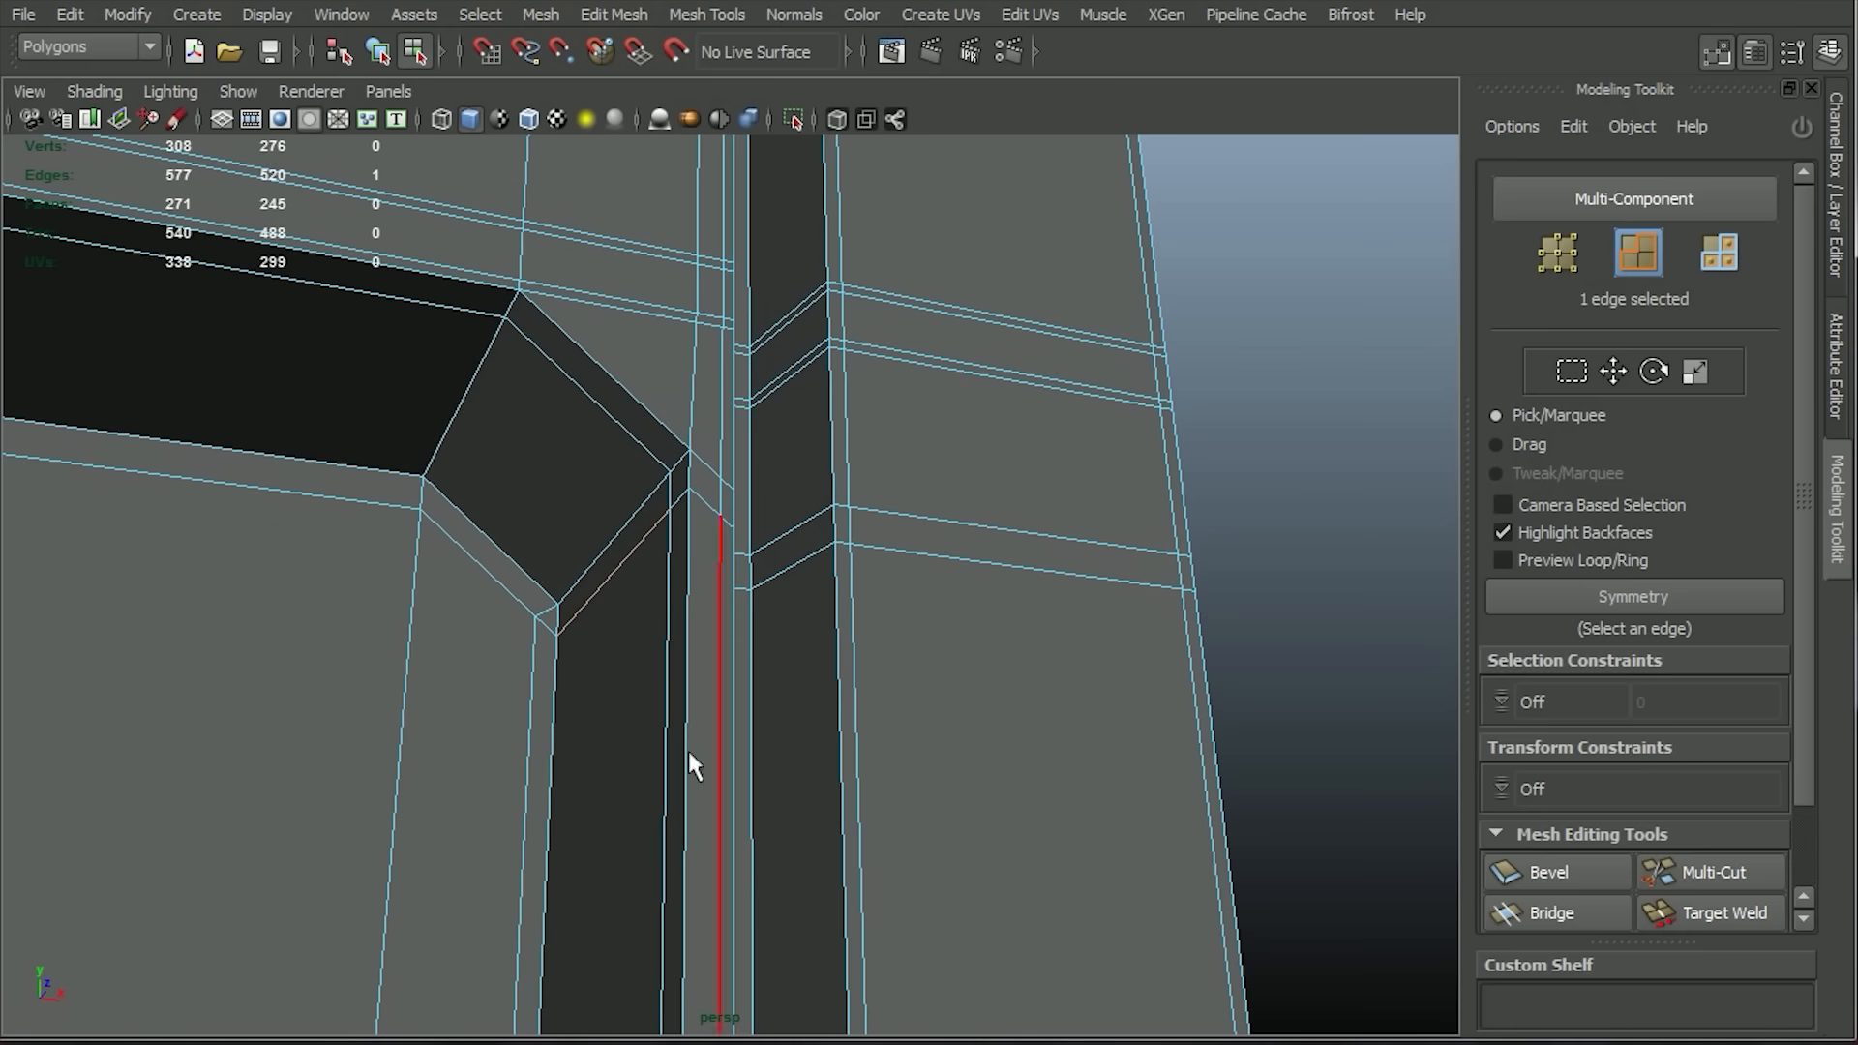
double_click(637, 547)
left_click(612, 565)
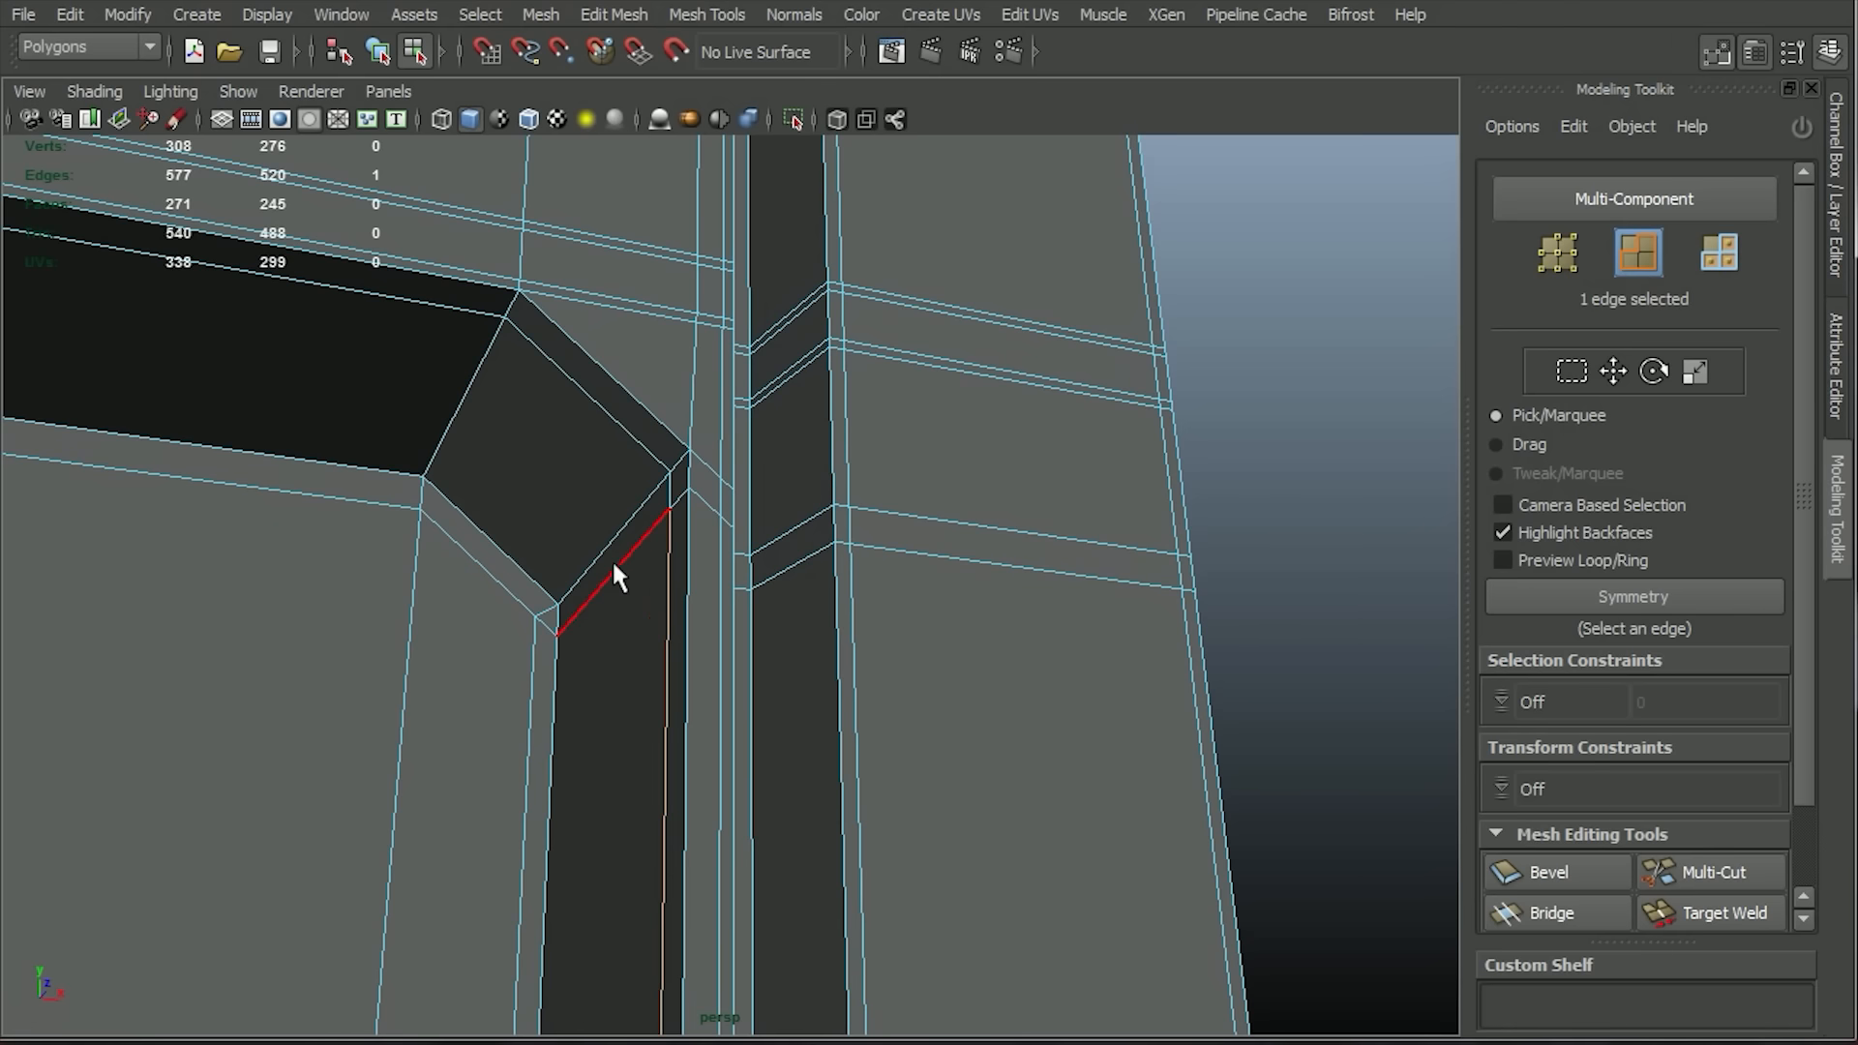
double_click(905, 545)
right_click_drag(832, 667, 668, 523, "alt")
left_click_drag(496, 458, 644, 573, "ctrl")
right_click_drag(449, 689, 353, 609, "alt")
left_click_drag(136, 456, 314, 539, "ctrl")
right_click_drag(416, 697, 745, 1011, "alt")
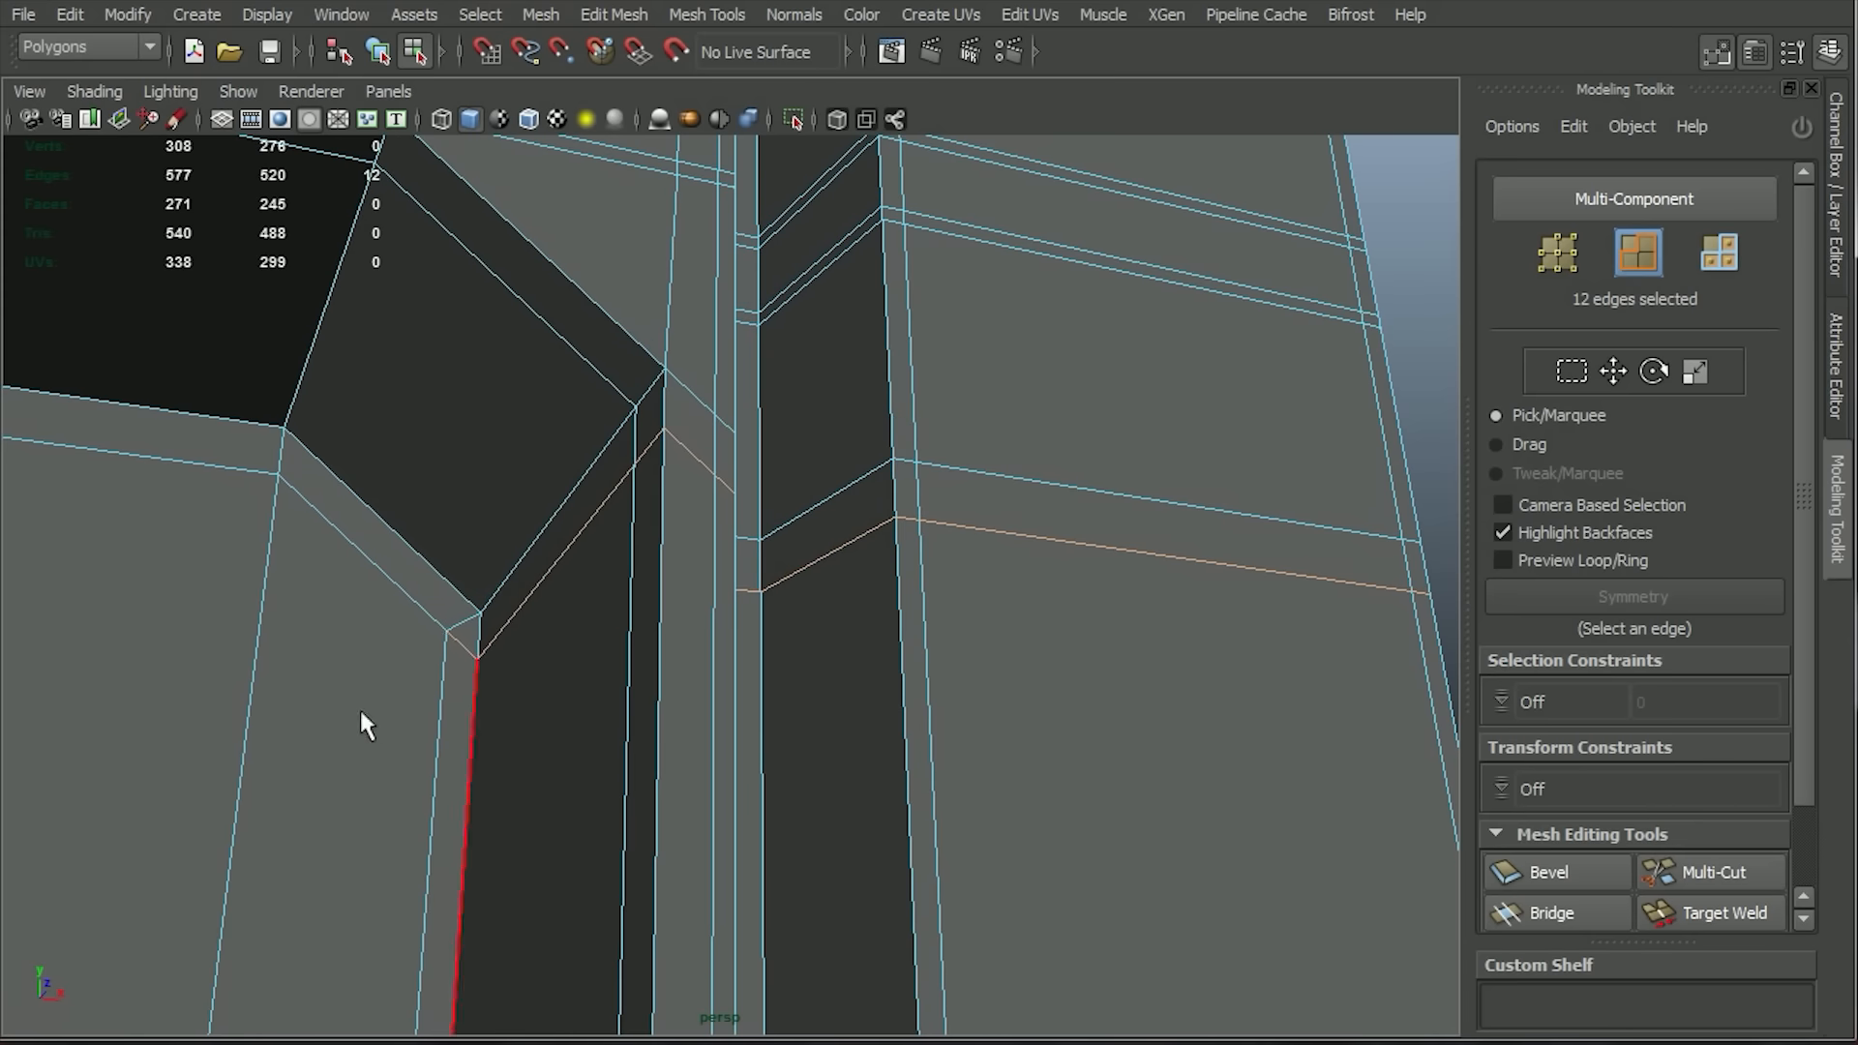
left_click(459, 635, "ctrl")
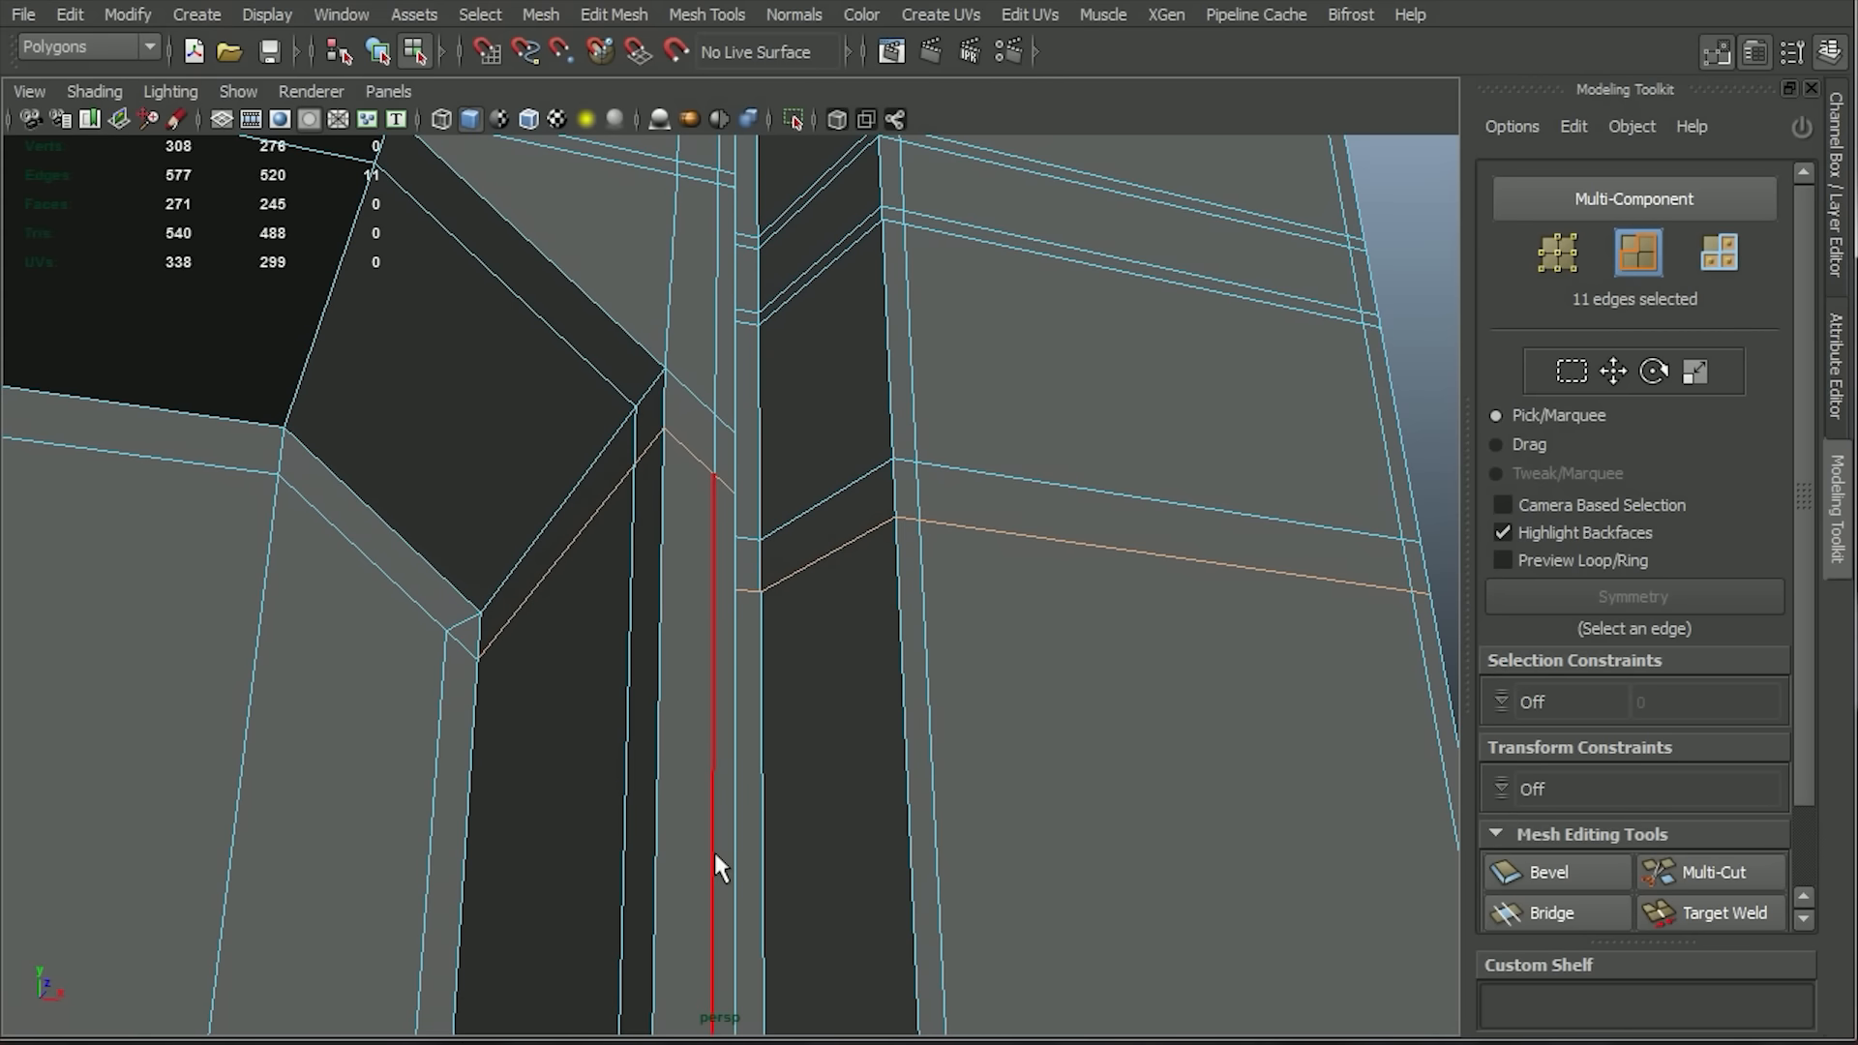
left_click(557, 27)
mouse_move(614, 16)
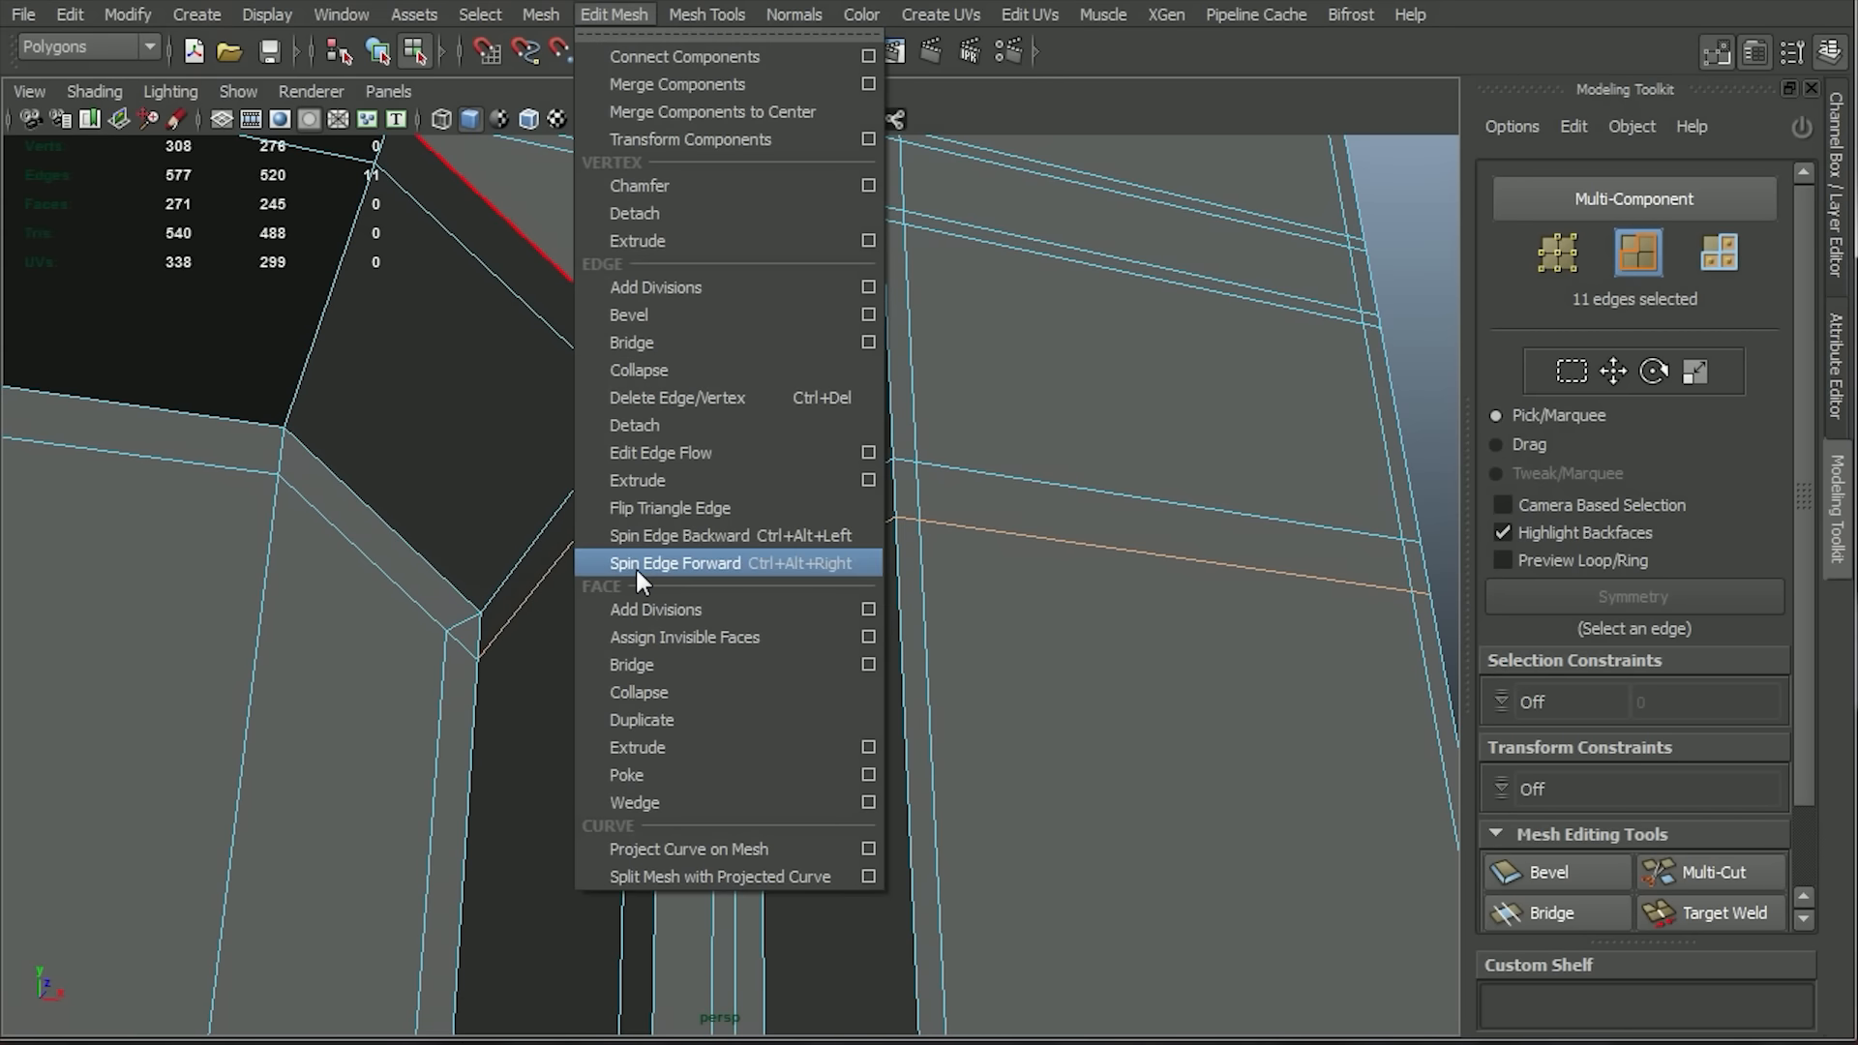
left_click(664, 405)
Merge the leftover vertex below the diagonal wall's lower end into the corner vertex above it.
left_click_drag(801, 904, 735, 769, "alt")
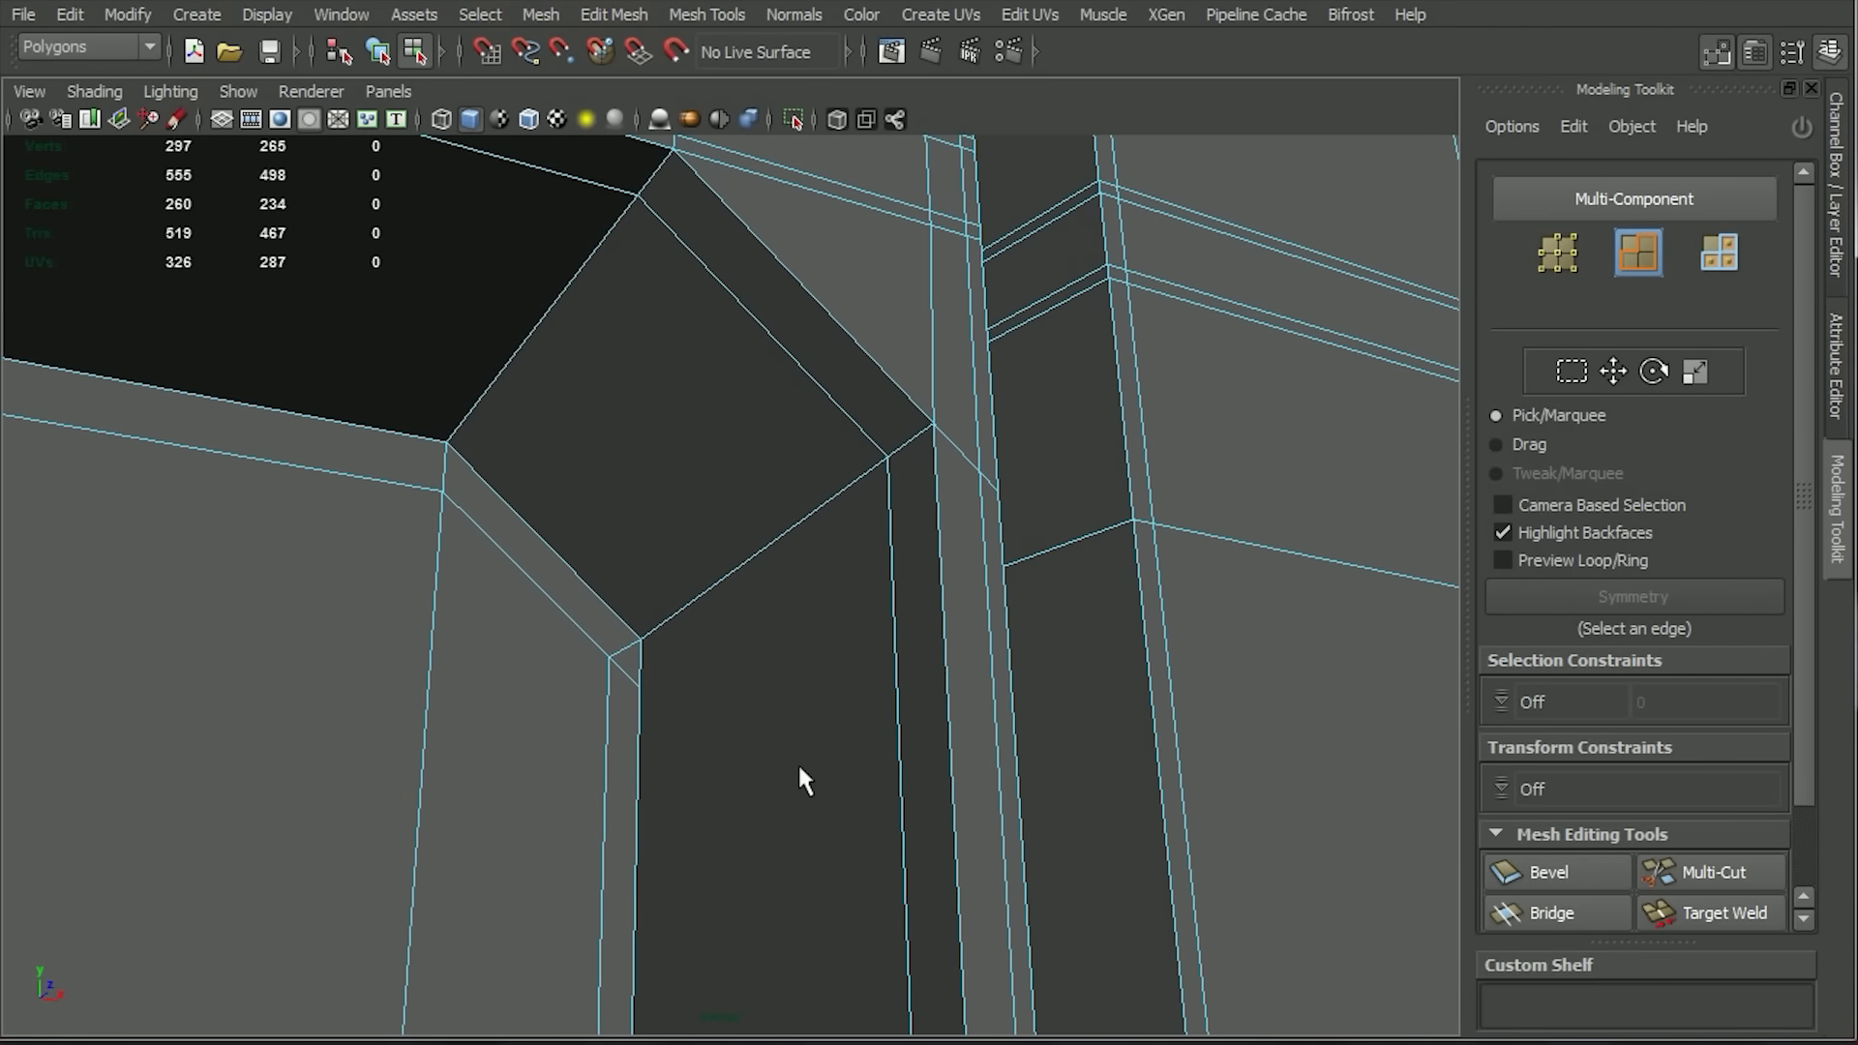
right_click_drag(730, 635, 656, 631)
left_click(682, 16)
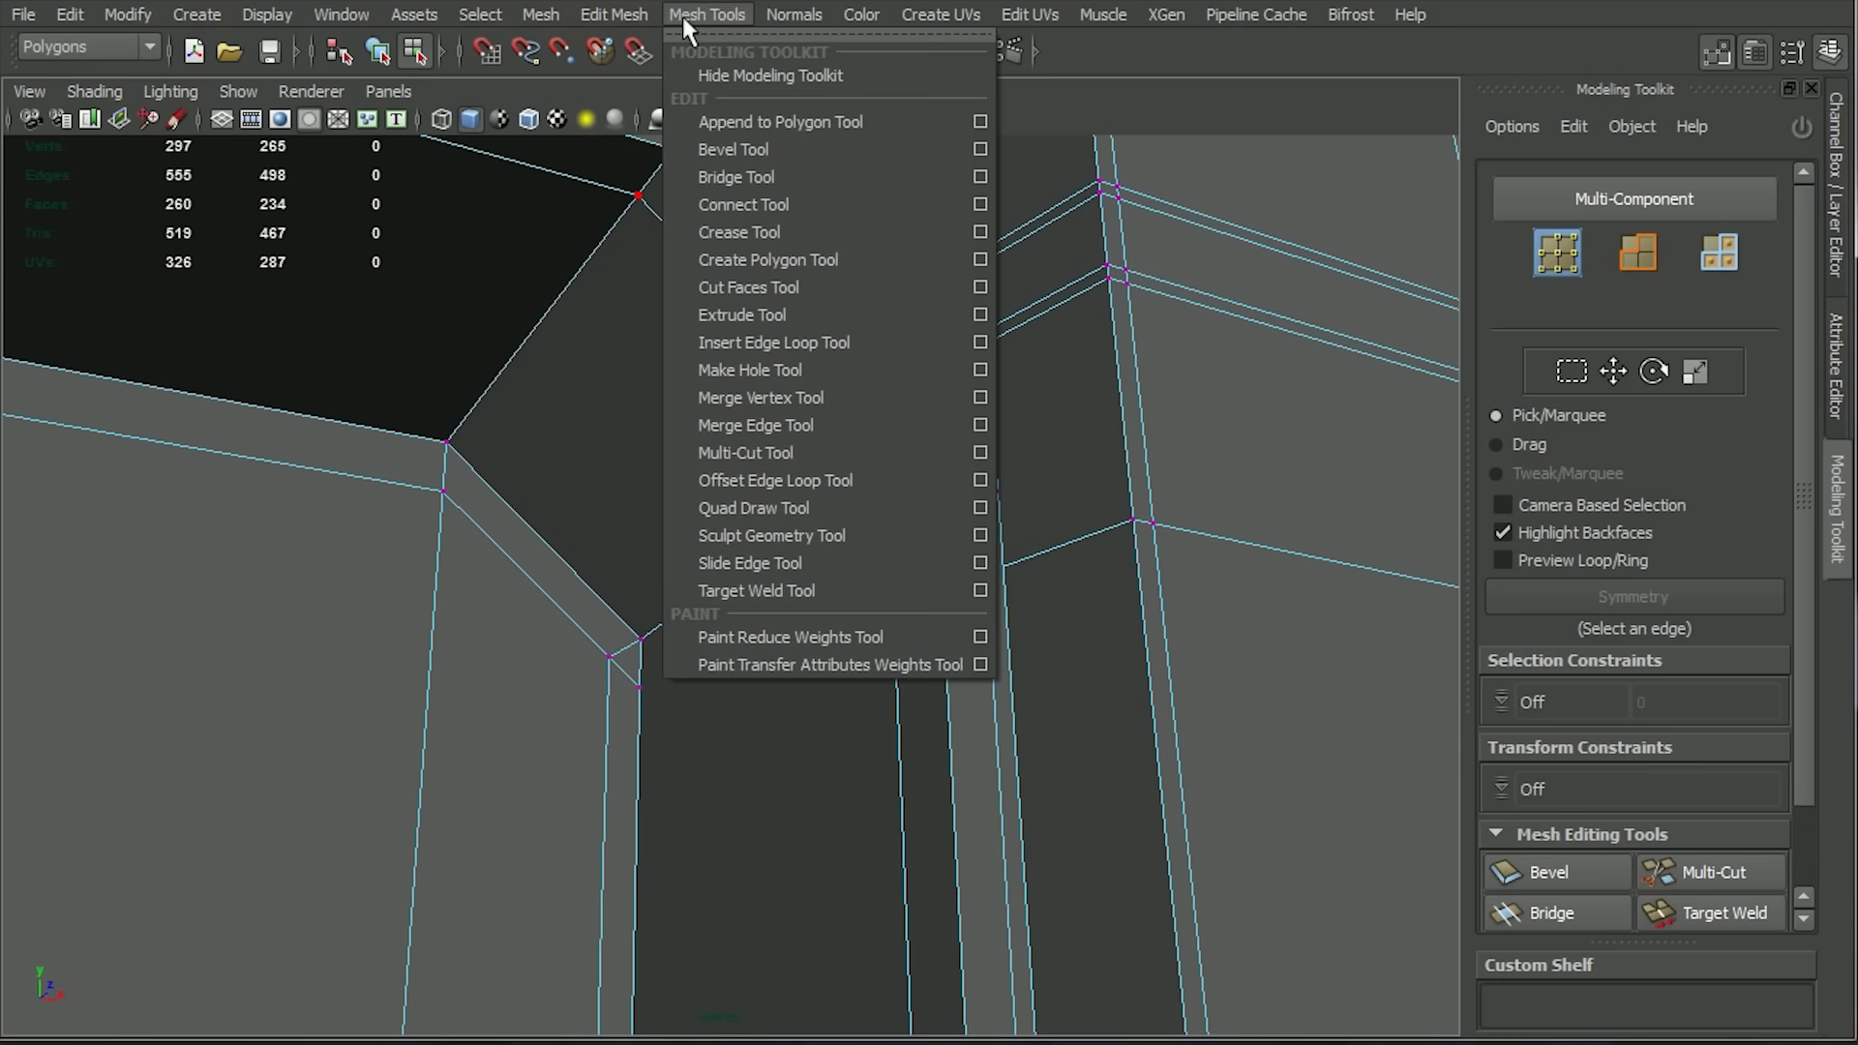
left_click(816, 394)
left_click_drag(638, 686, 639, 640)
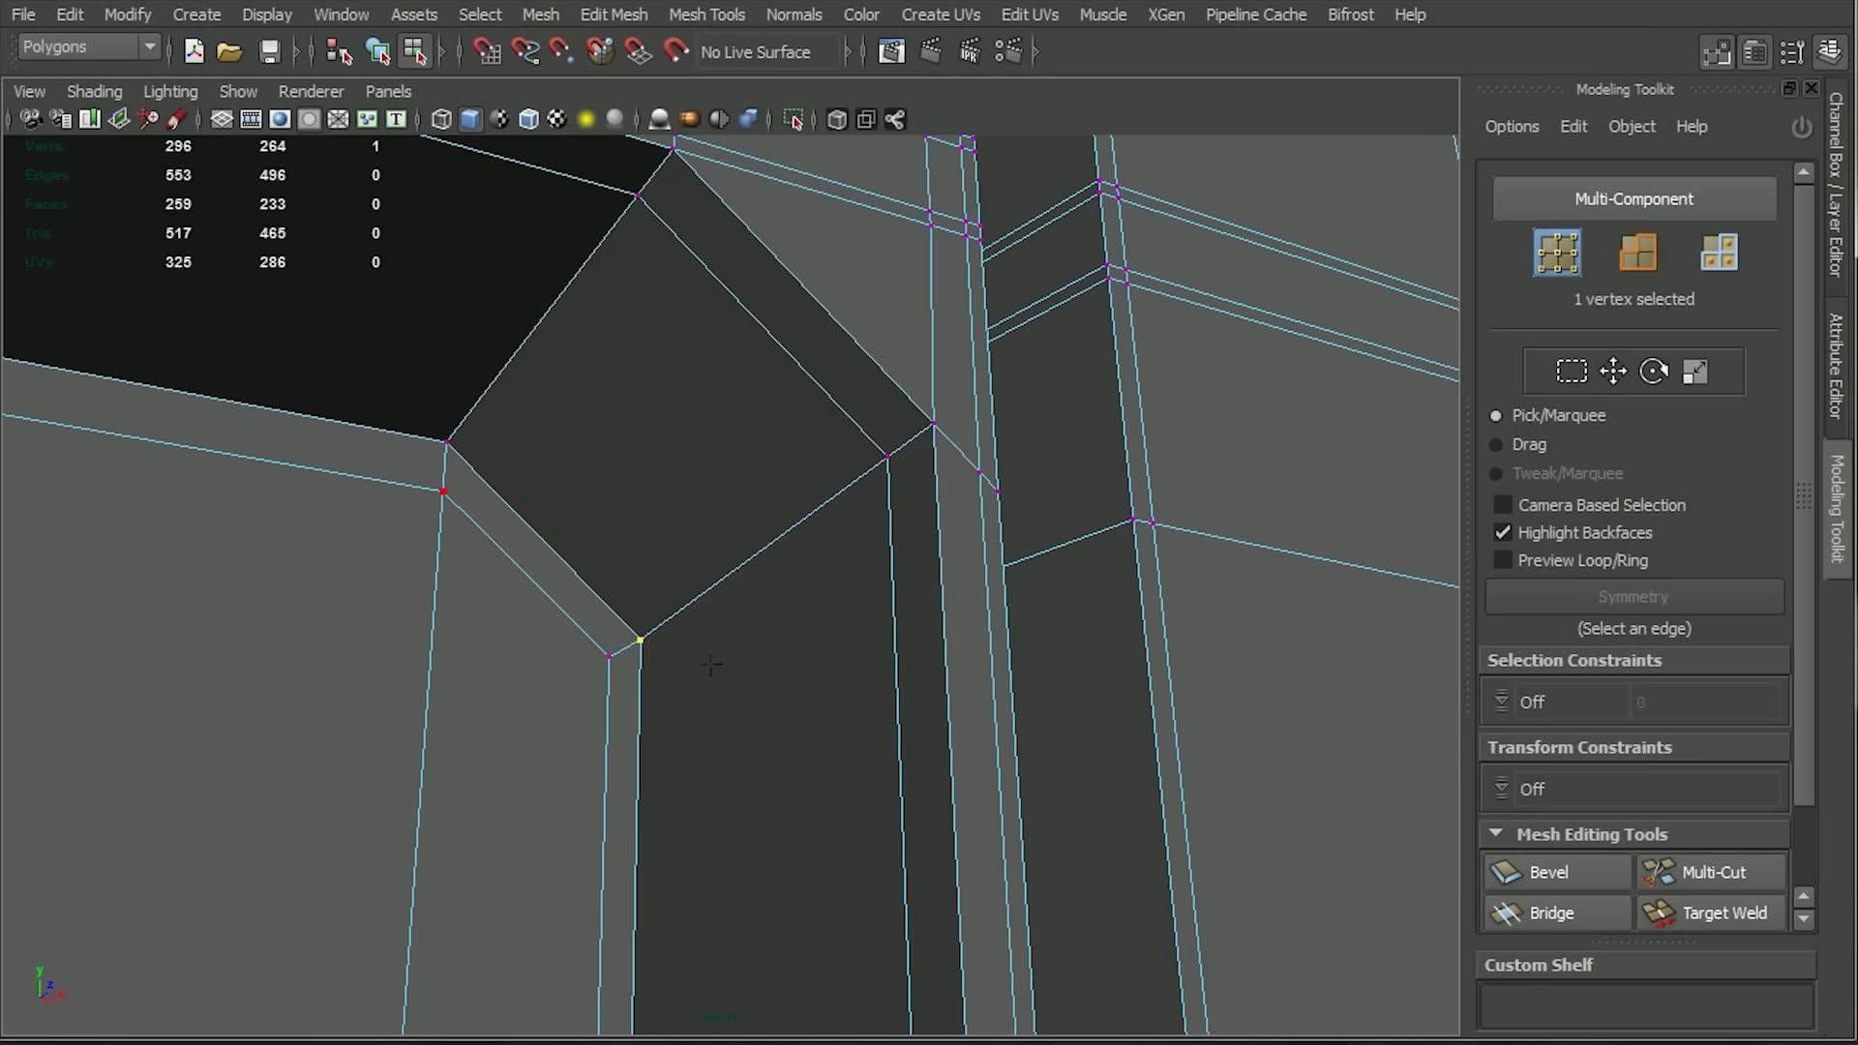
Examine the smoothed diagonal corner of the grille recess from several angles.
key("3")
right_click_drag(762, 785, 539, 467, "alt")
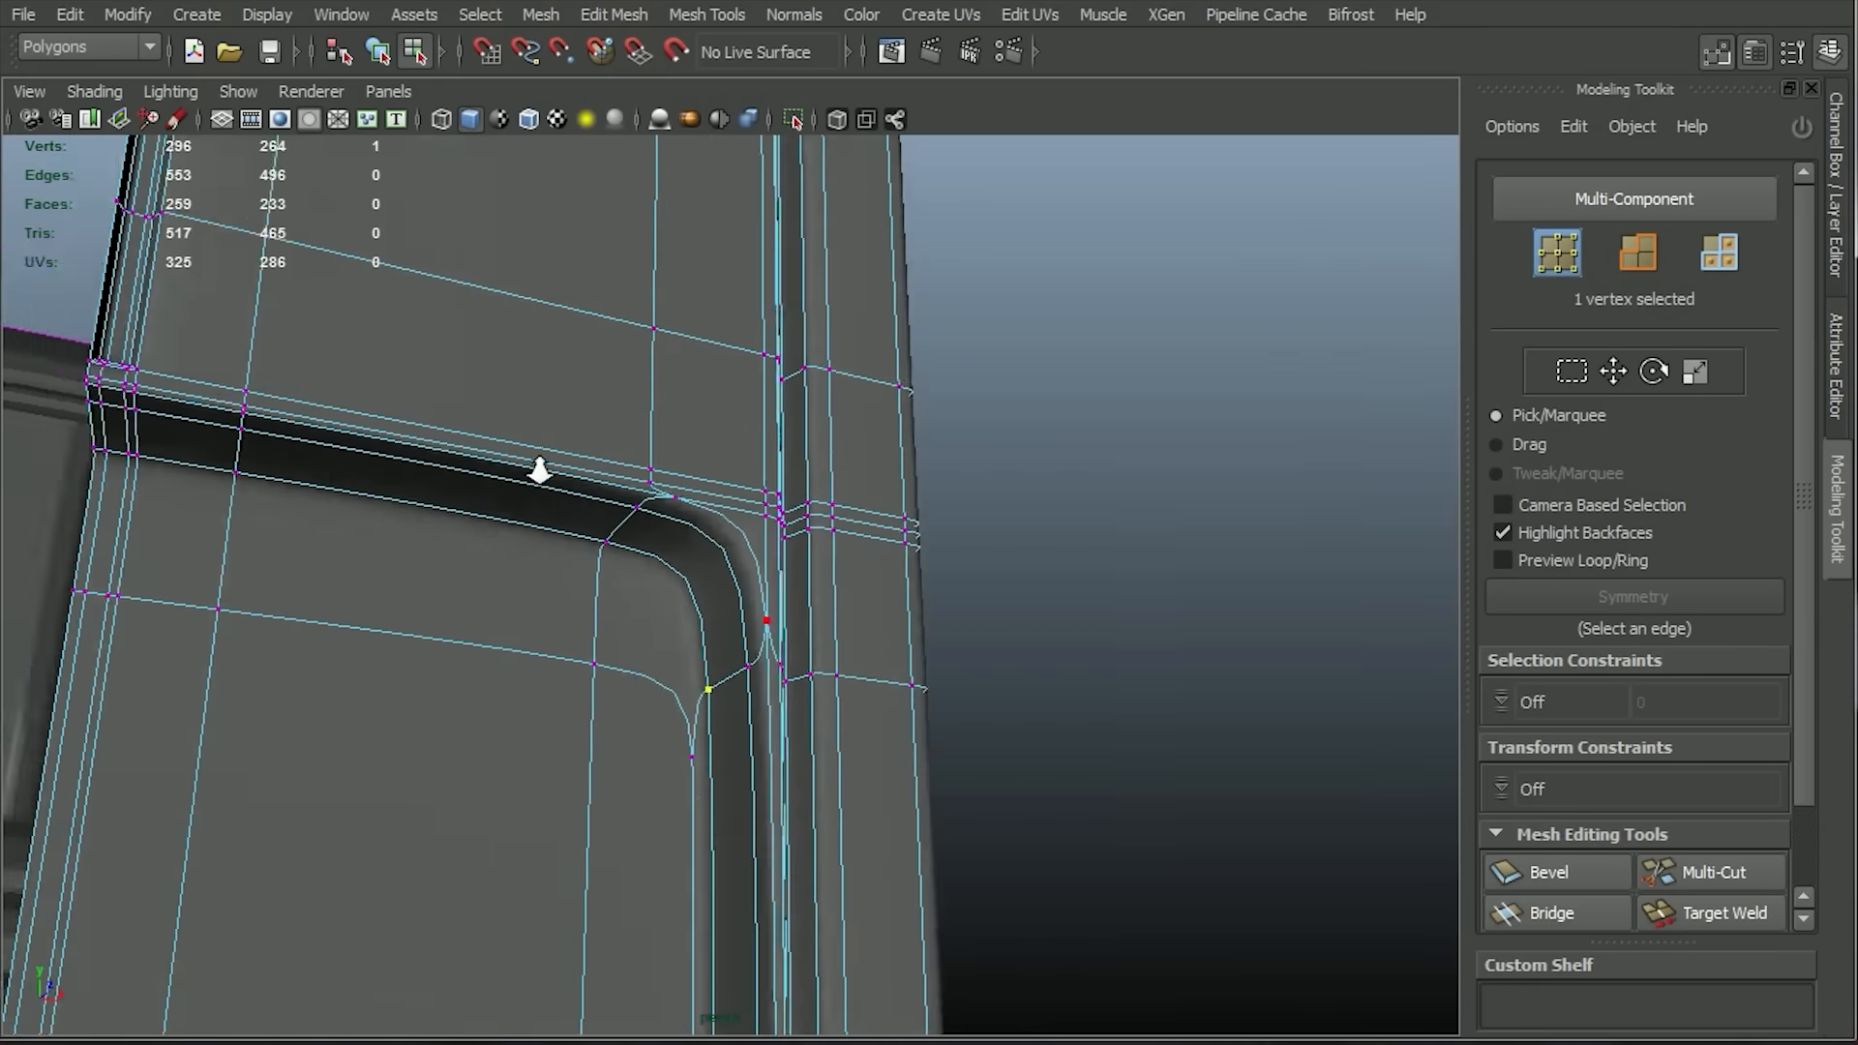
left_click_drag(539, 466, 625, 619, "alt")
right_click_drag(627, 622, 682, 576)
left_click_drag(1035, 695, 539, 726, "alt")
left_click(538, 726)
right_click_drag(539, 713, 713, 672, "alt")
left_click_drag(713, 671, 527, 611, "alt")
Try to bevel the vertical edge loop through the diagonal's upper end and preview the result smoothed.
right_click_drag(464, 526, 488, 478)
double_click(491, 478)
double_click(551, 160, "shift")
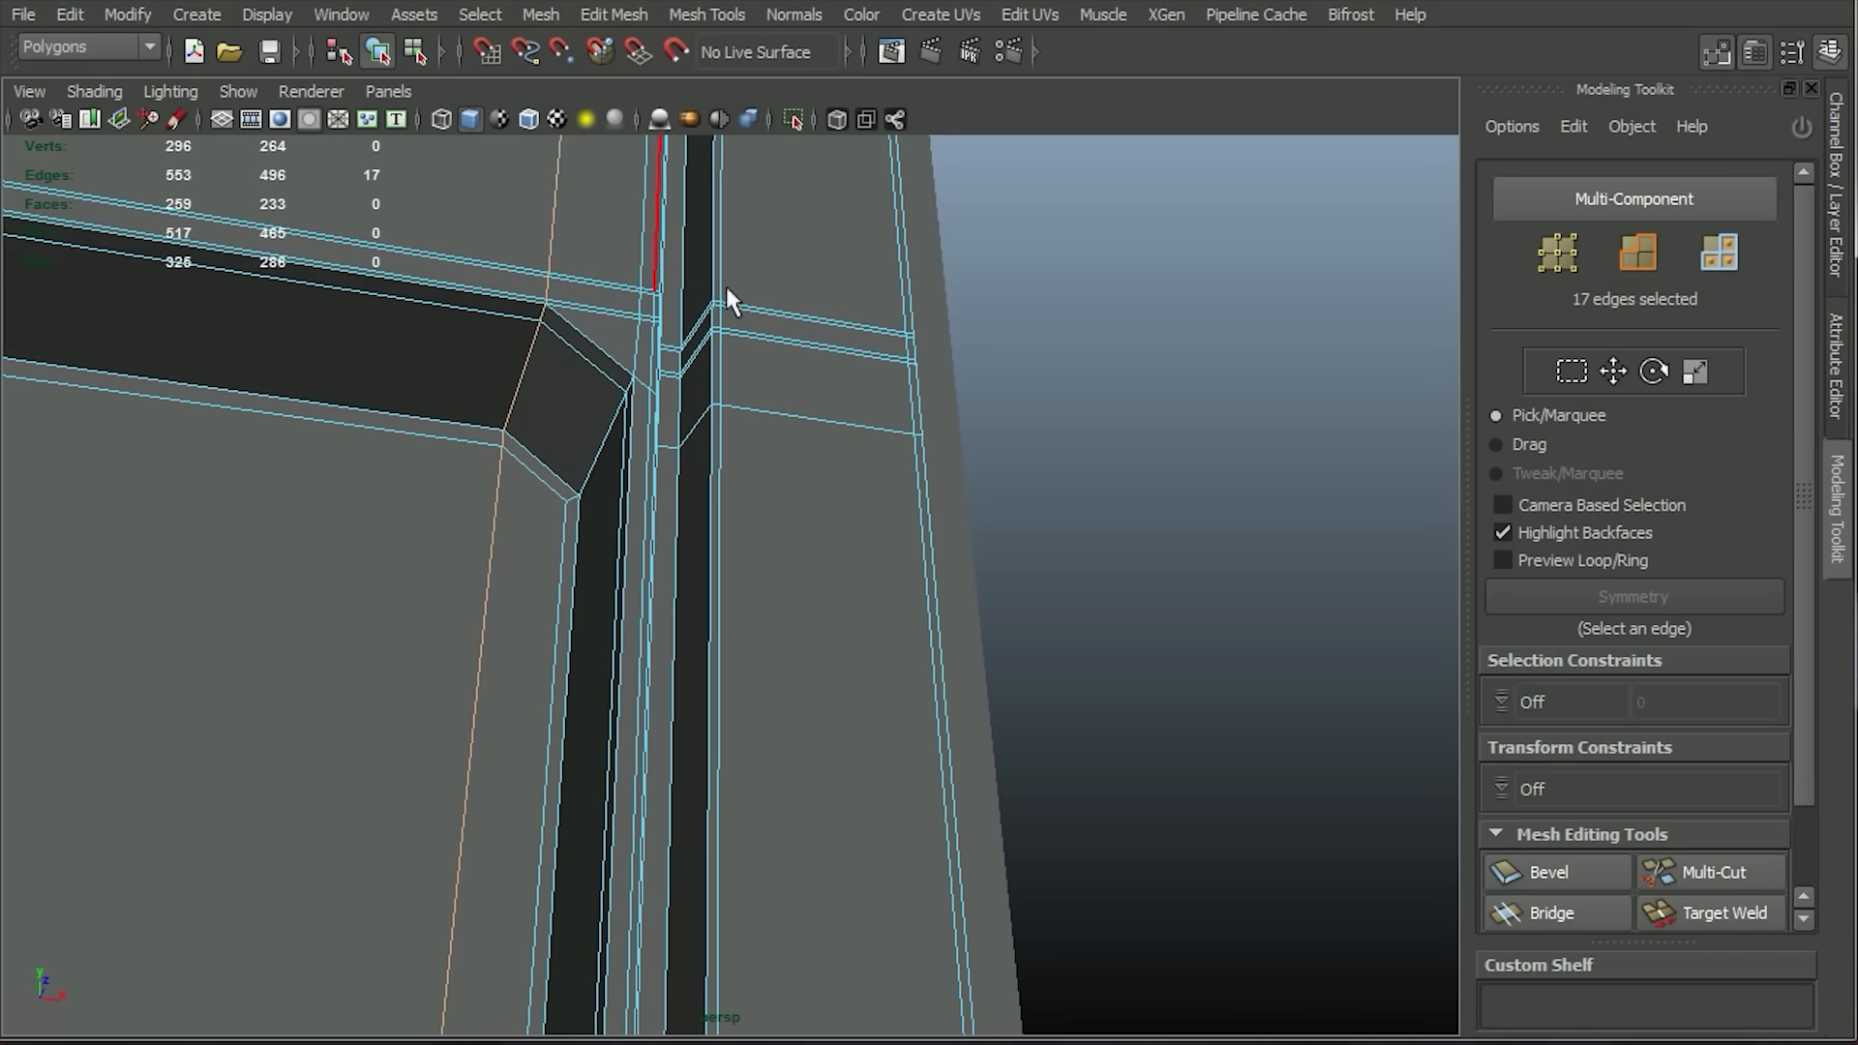
left_click(627, 13)
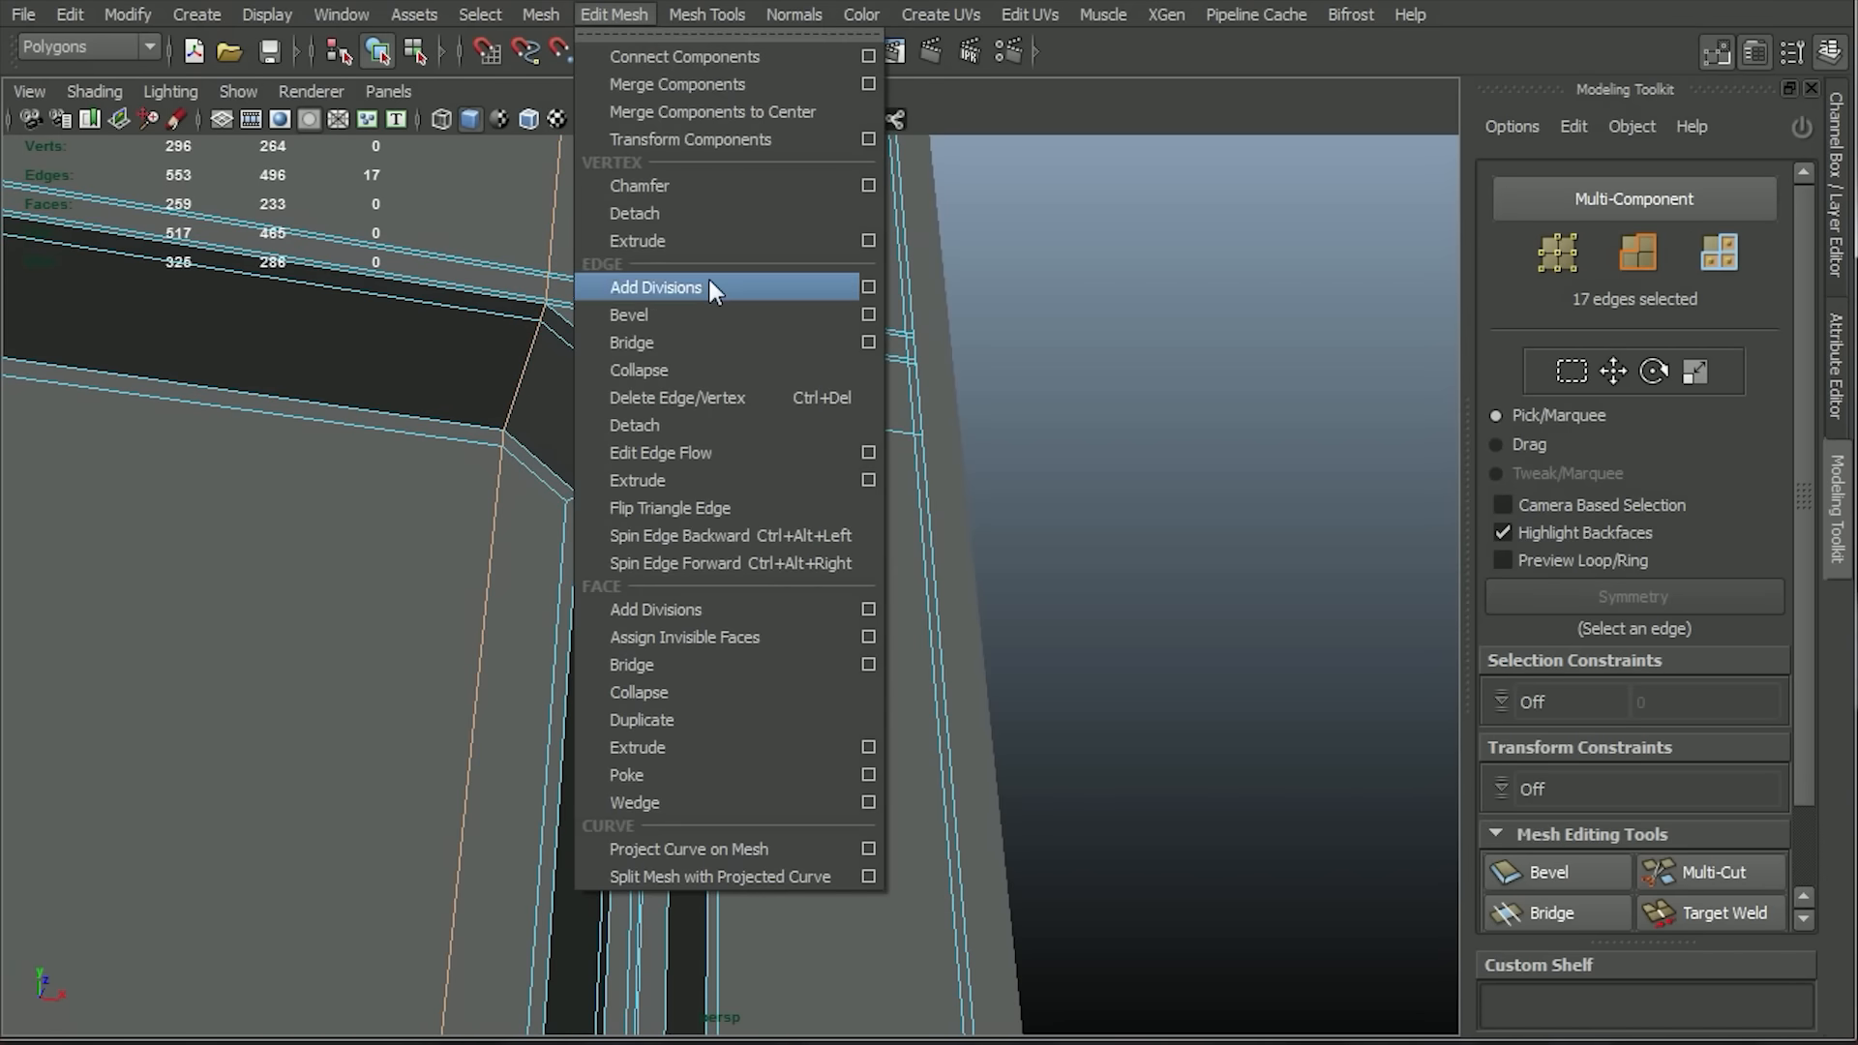
left_click(706, 312)
key("3")
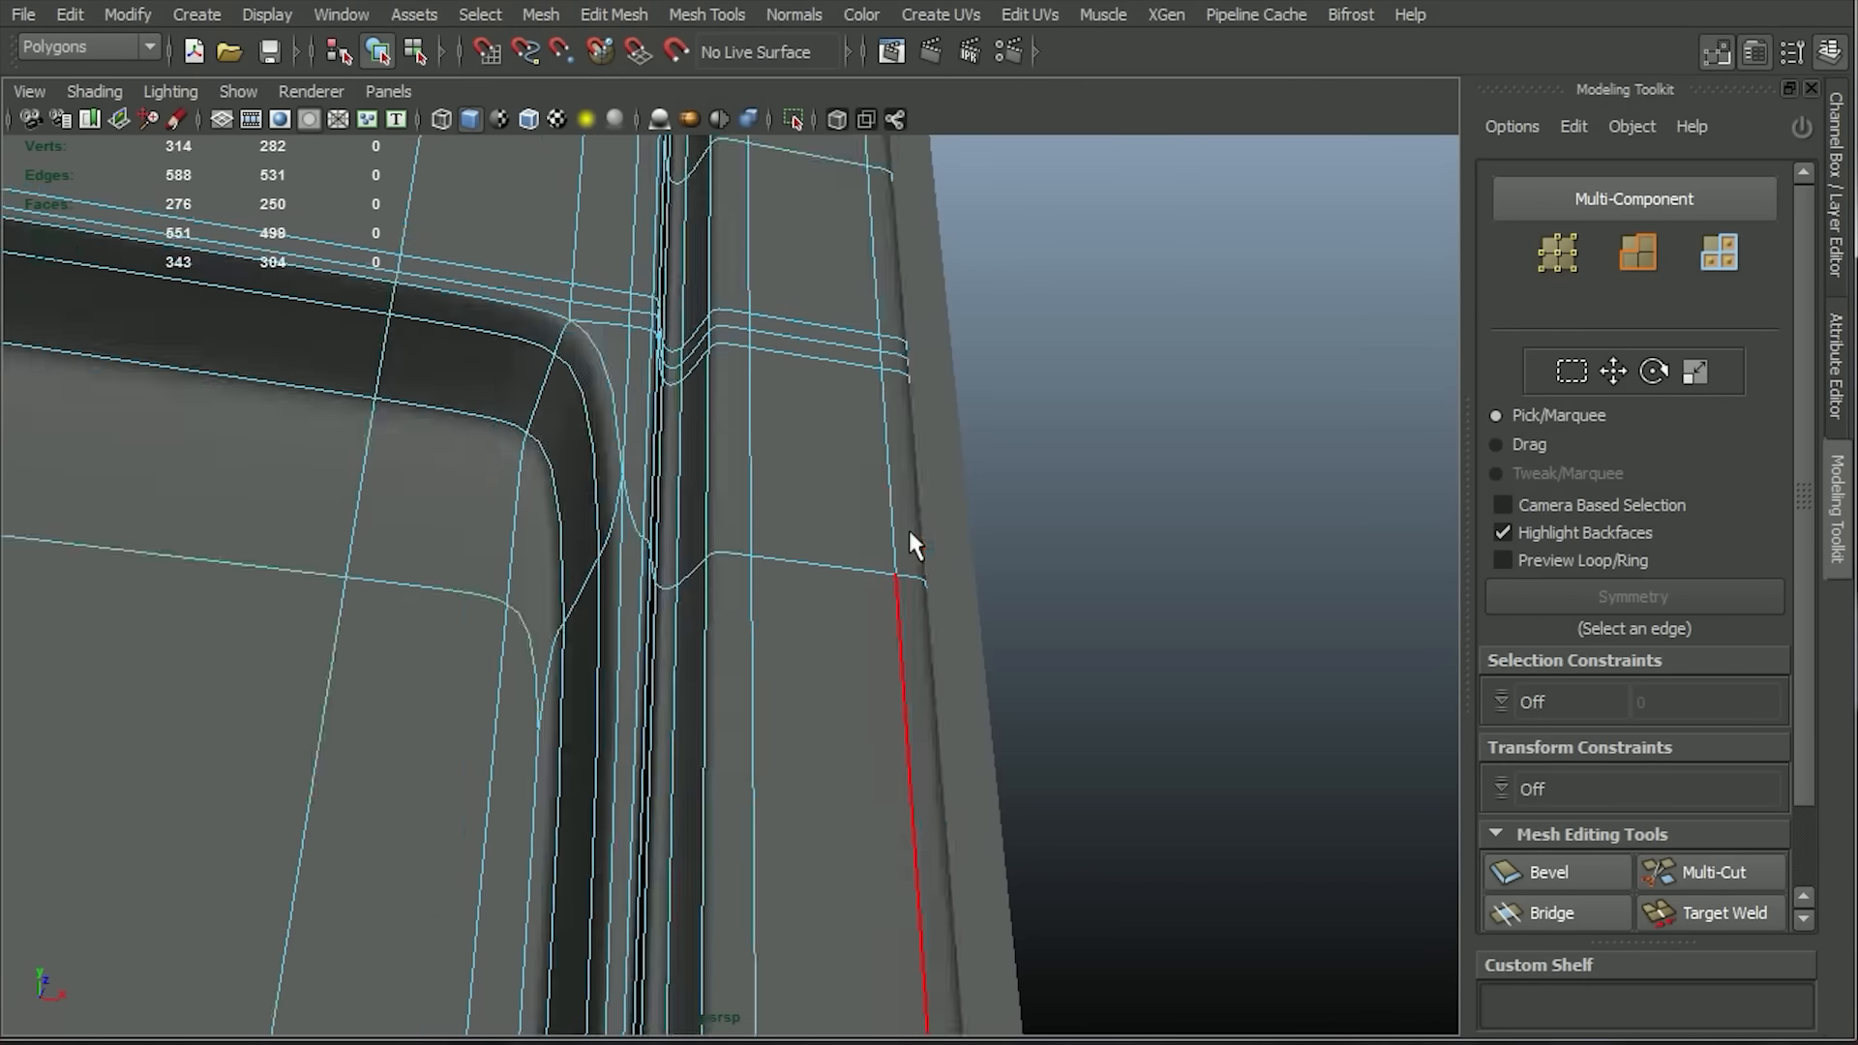
key("1")
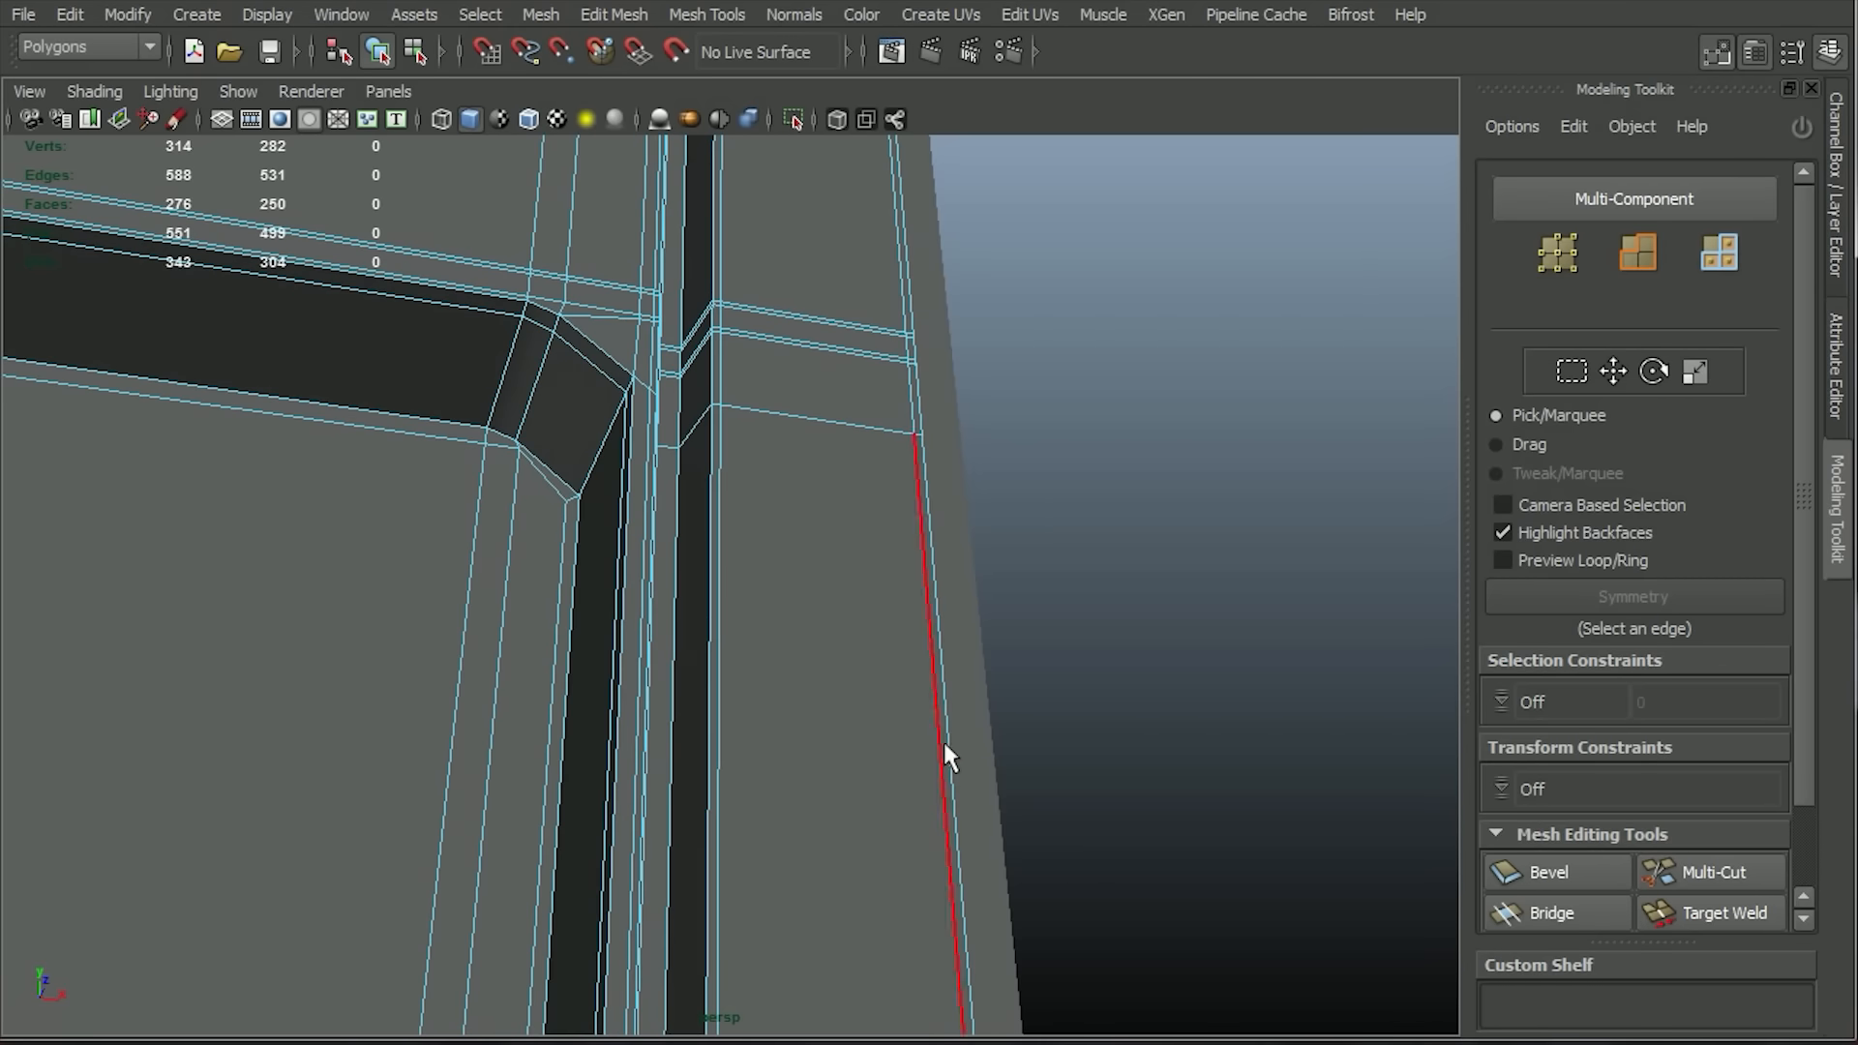
Open the new bevel's attributes and select its Offset for adjustment.
left_click(1835, 251)
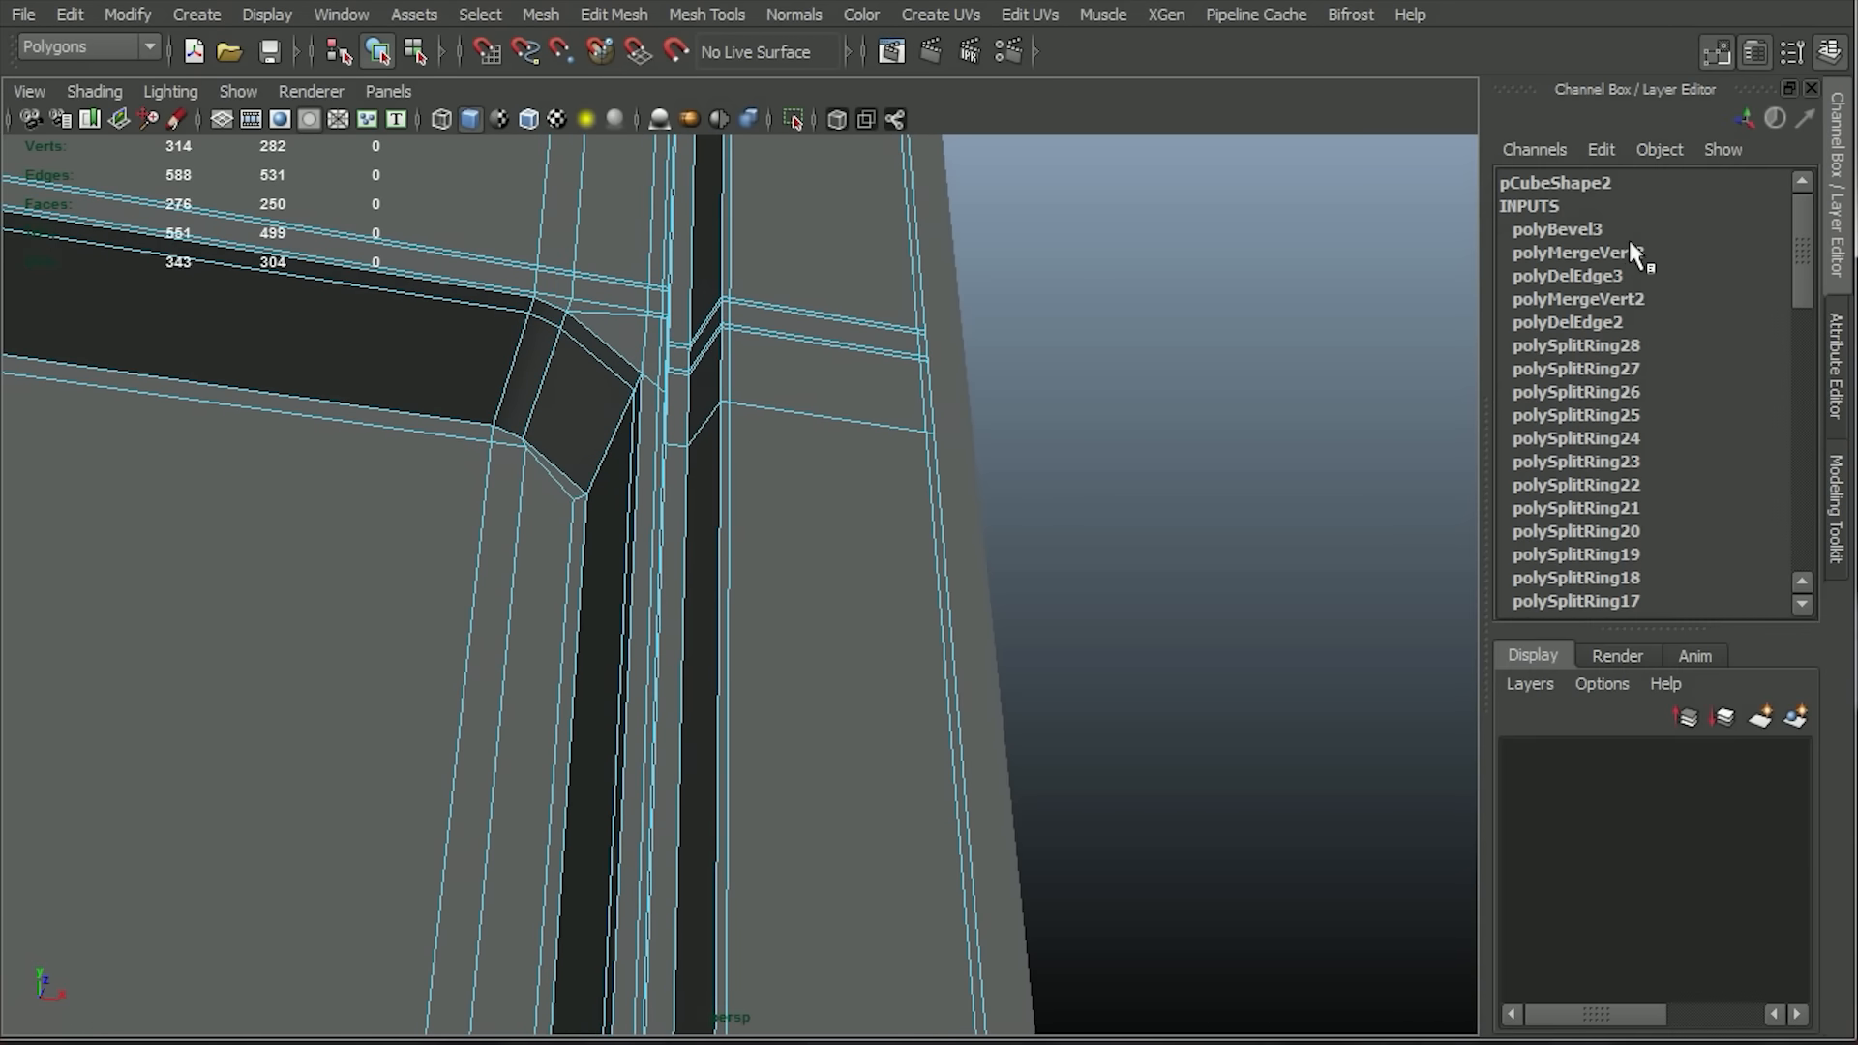
left_click(1666, 232)
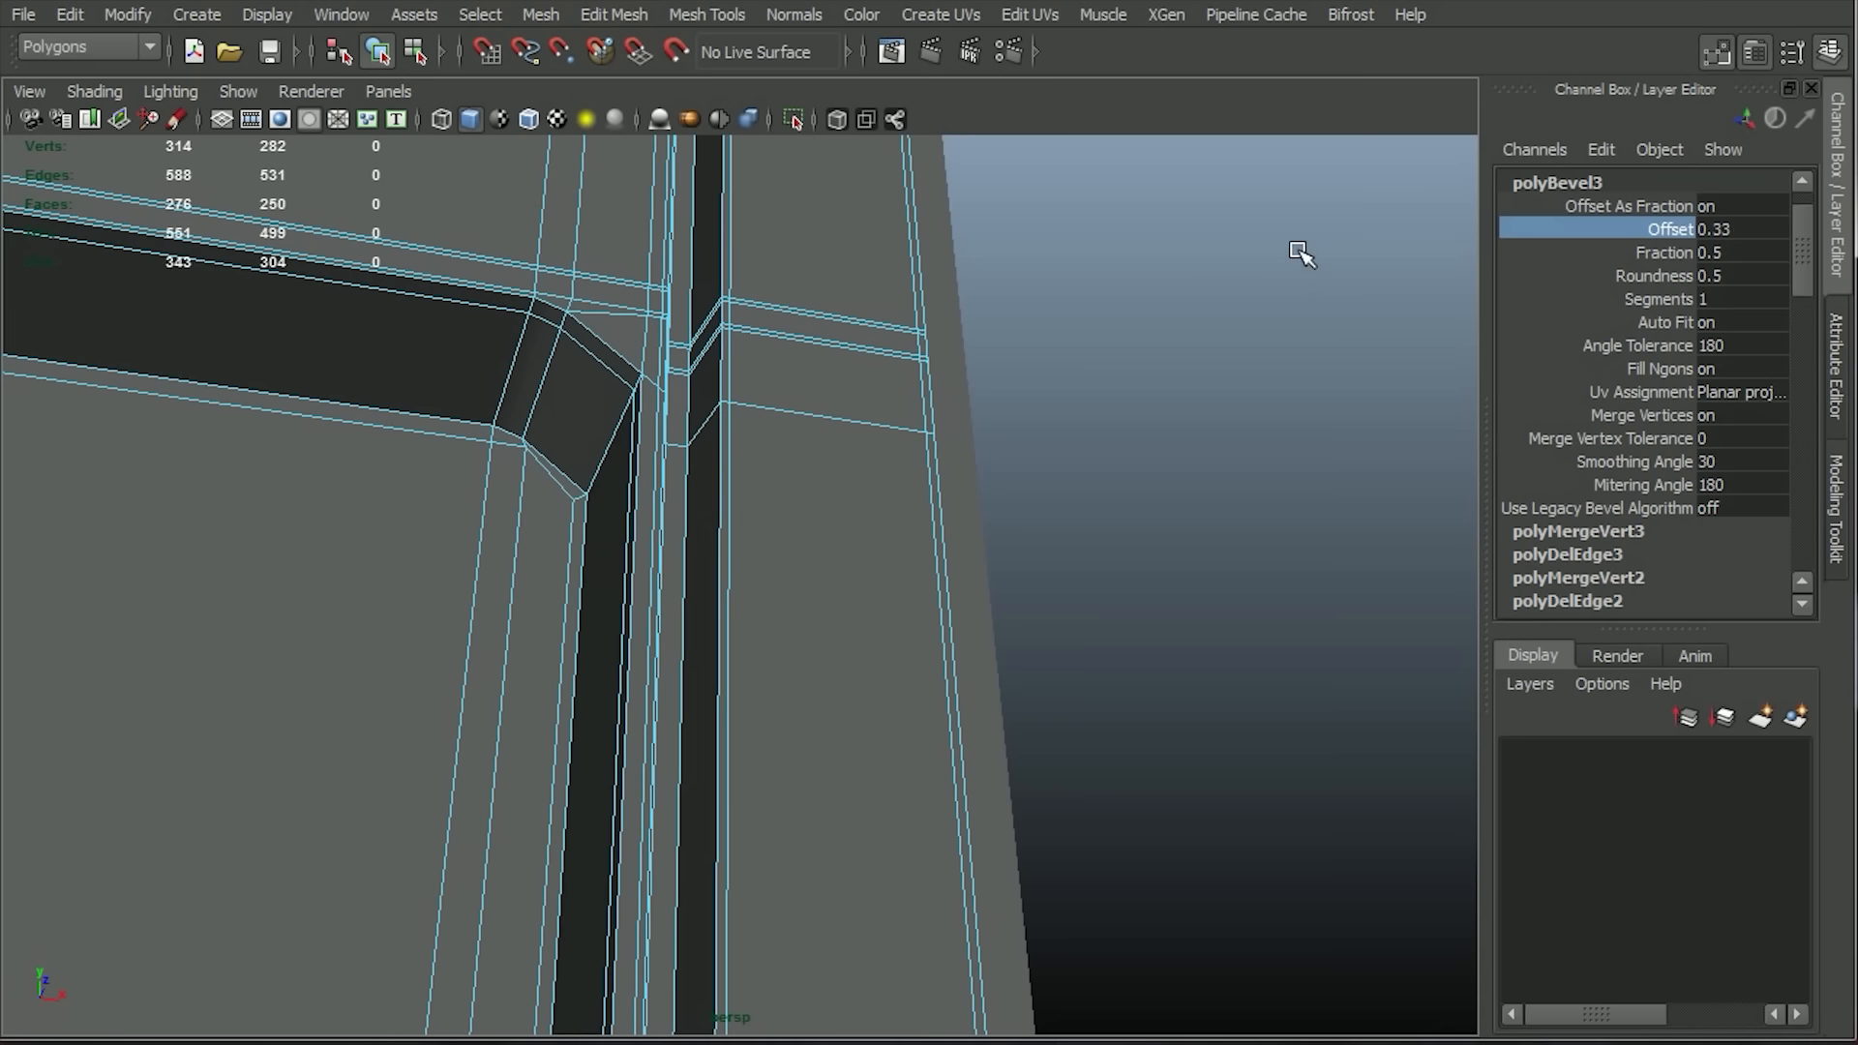
left_click_drag(1350, 434, 1353, 477, "alt")
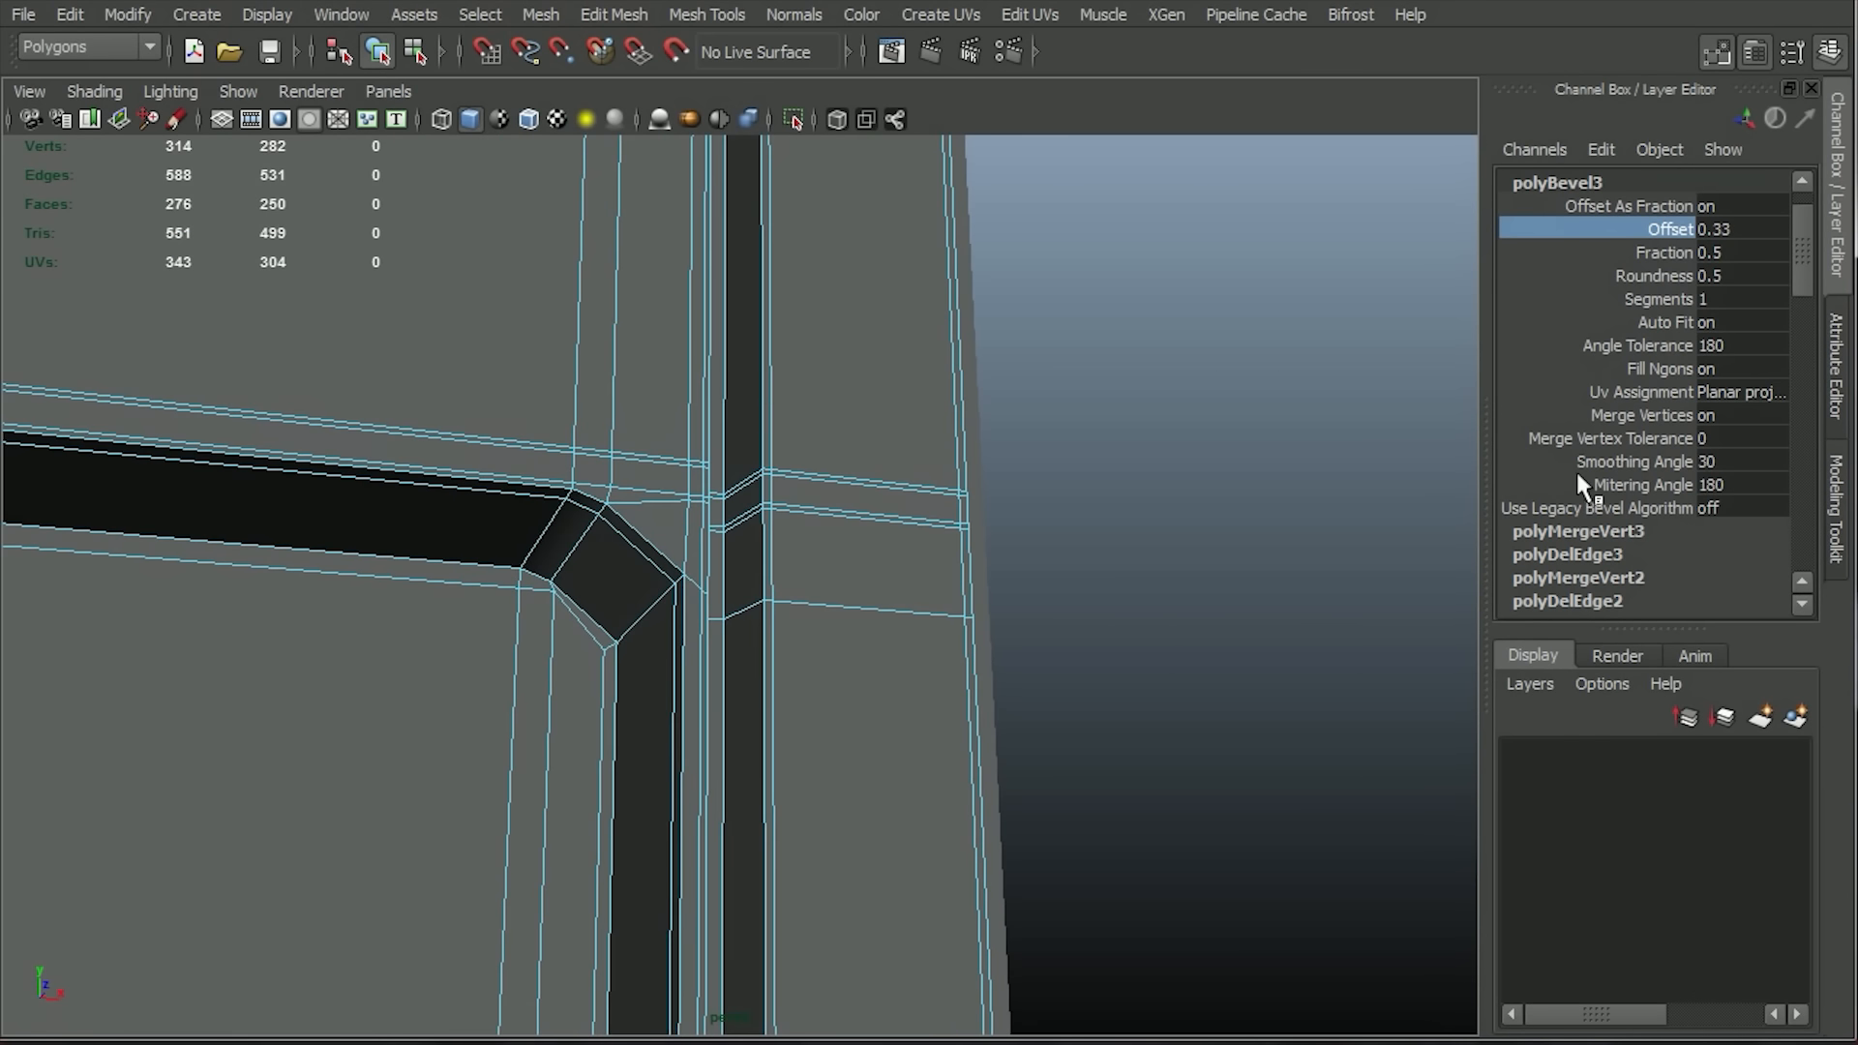
scroll(1808, 234, "up", 2)
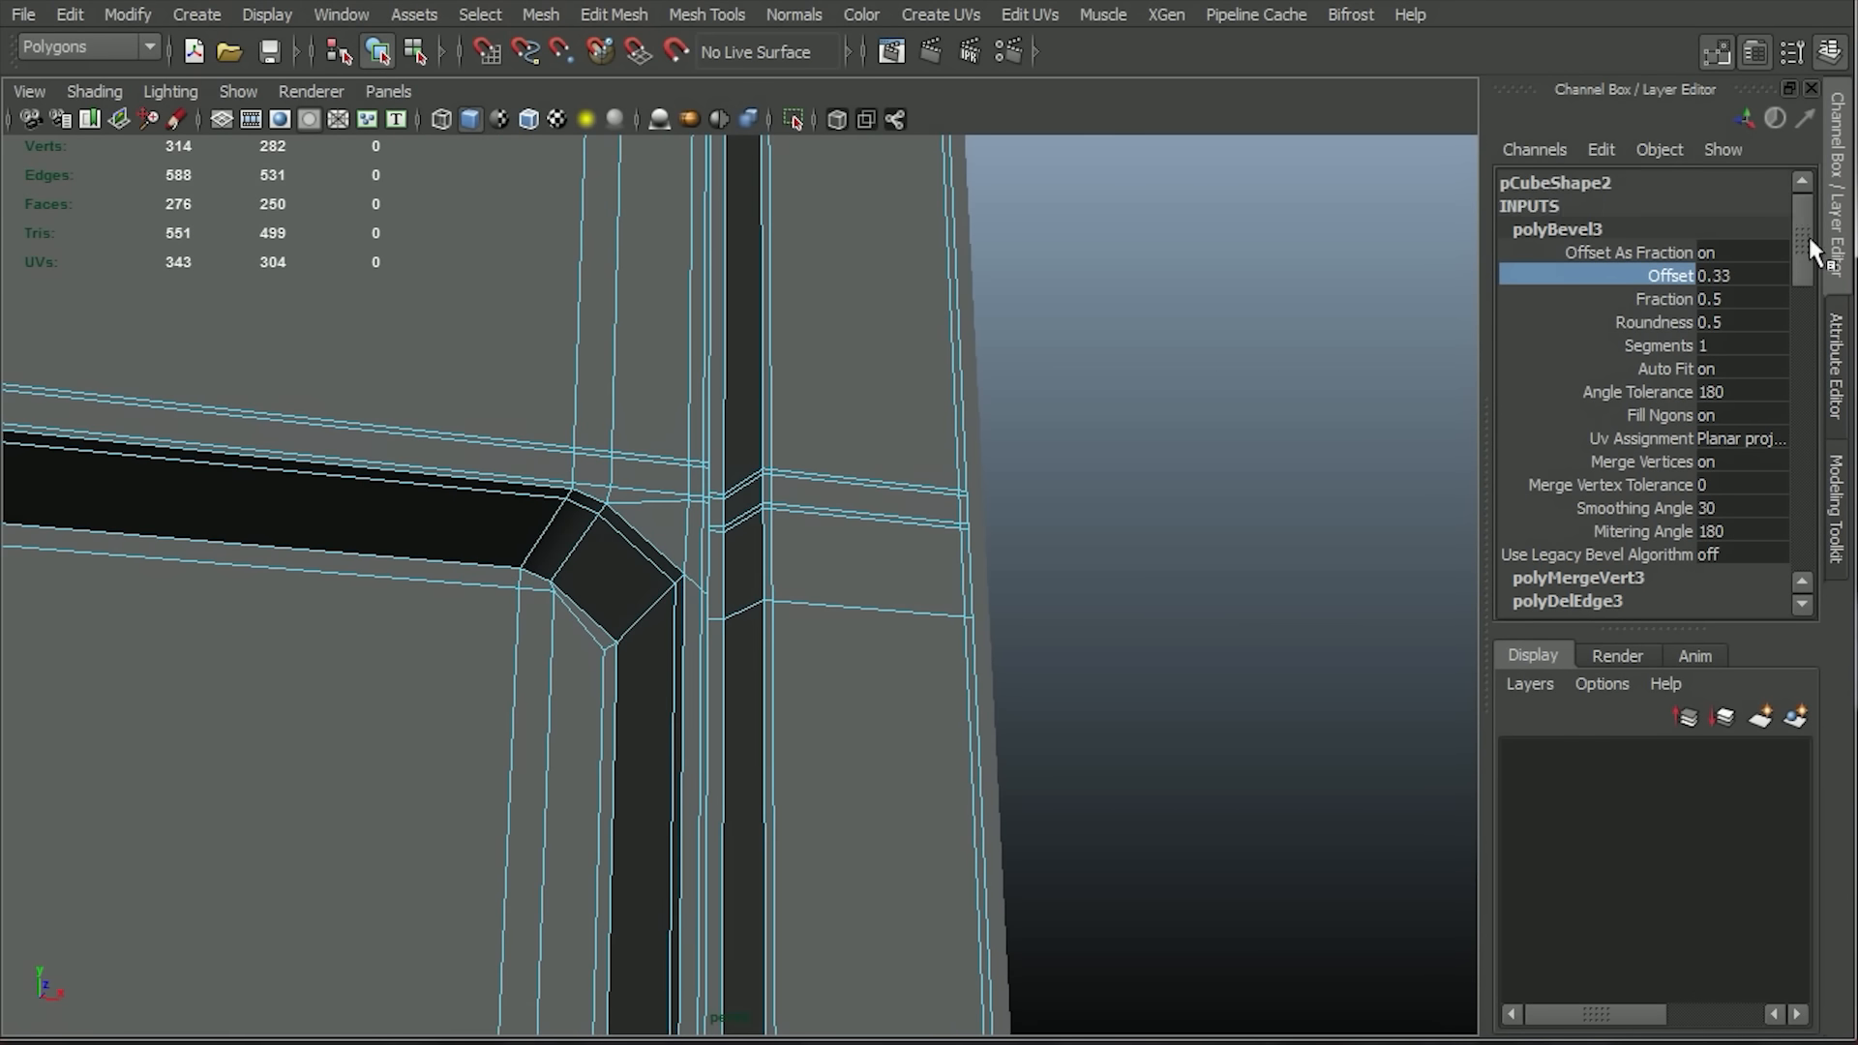
Select the inner vertex at the bevelled recess corner, and undo the bevel on the vertical edge loop.
middle_click_drag(1186, 579, 1253, 567, "alt")
left_click_drag(906, 672, 851, 701, "alt")
right_click_drag(561, 674, 451, 631)
left_click(595, 643)
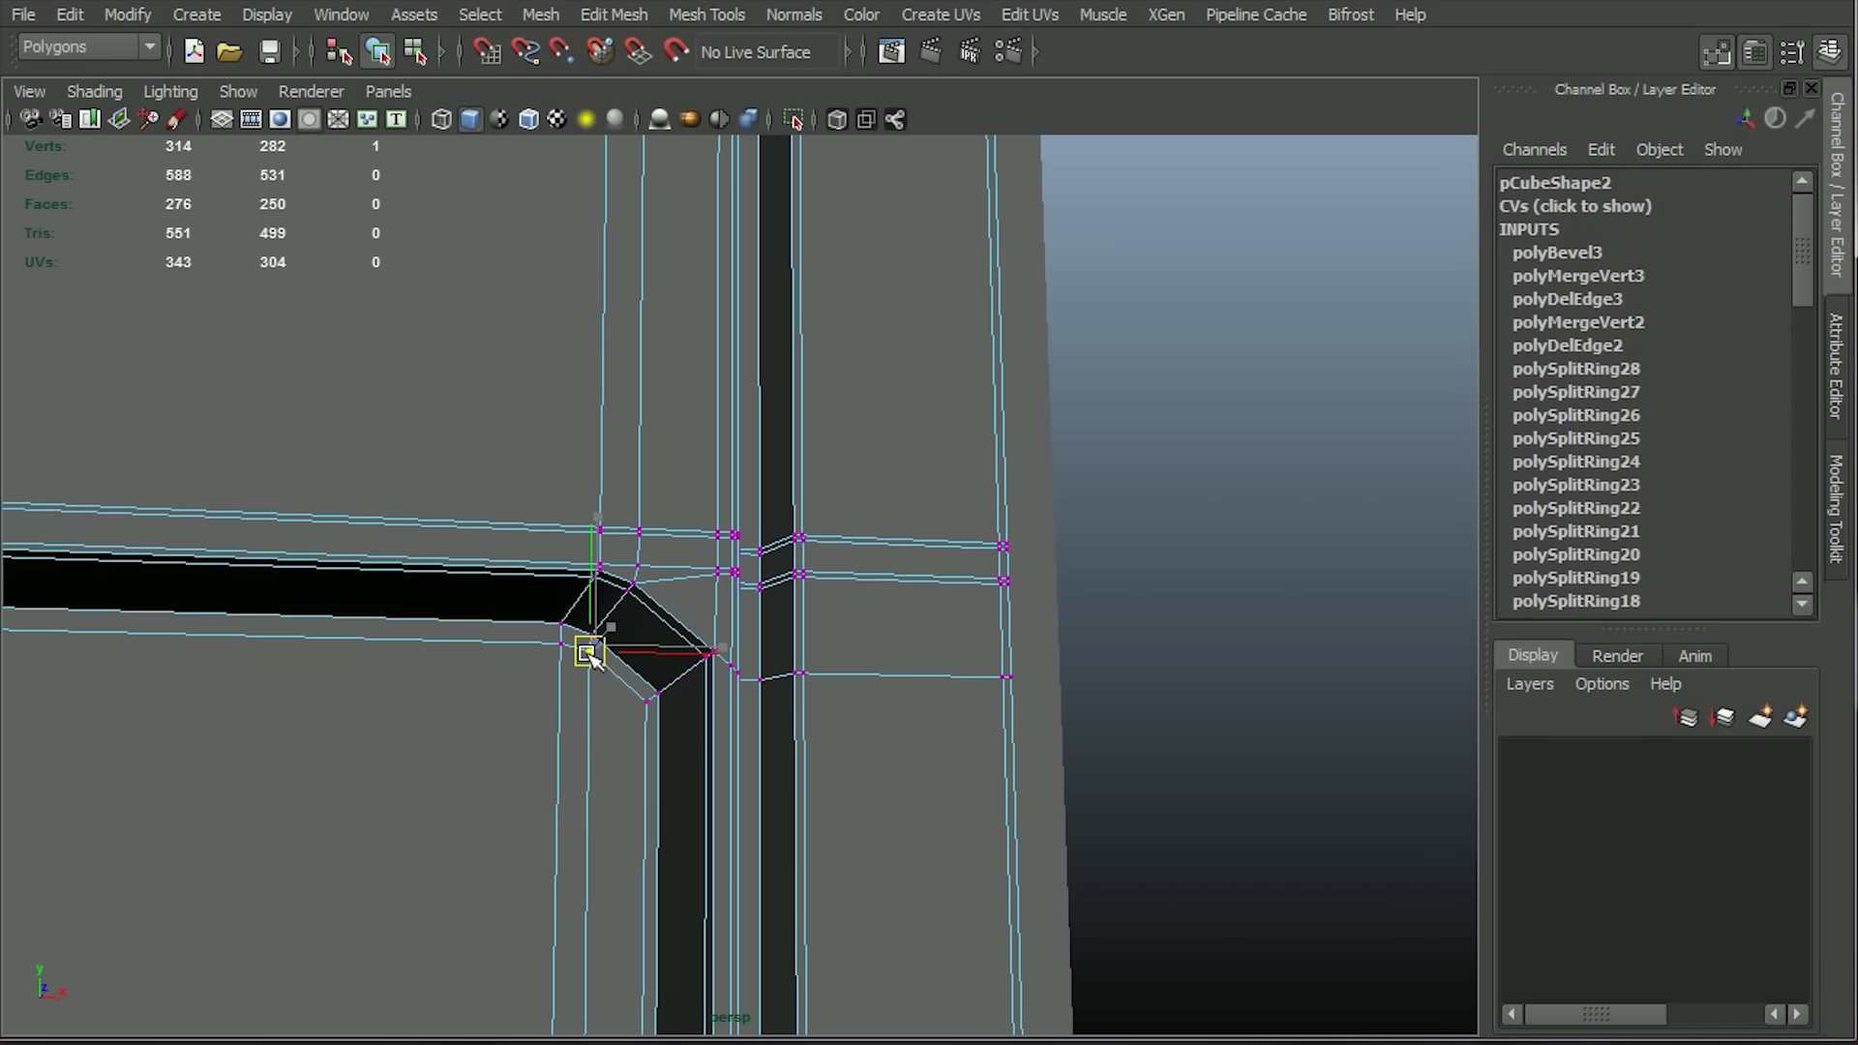
right_click_drag(664, 730, 662, 571)
double_click(851, 675, "shift")
right_click_drag(685, 679, 817, 774, "alt")
left_click_drag(817, 774, 759, 655, "alt")
key("ctrl+z")
key("ctrl+z")
key("ctrl+z")
right_click_drag(758, 655, 667, 590, "alt")
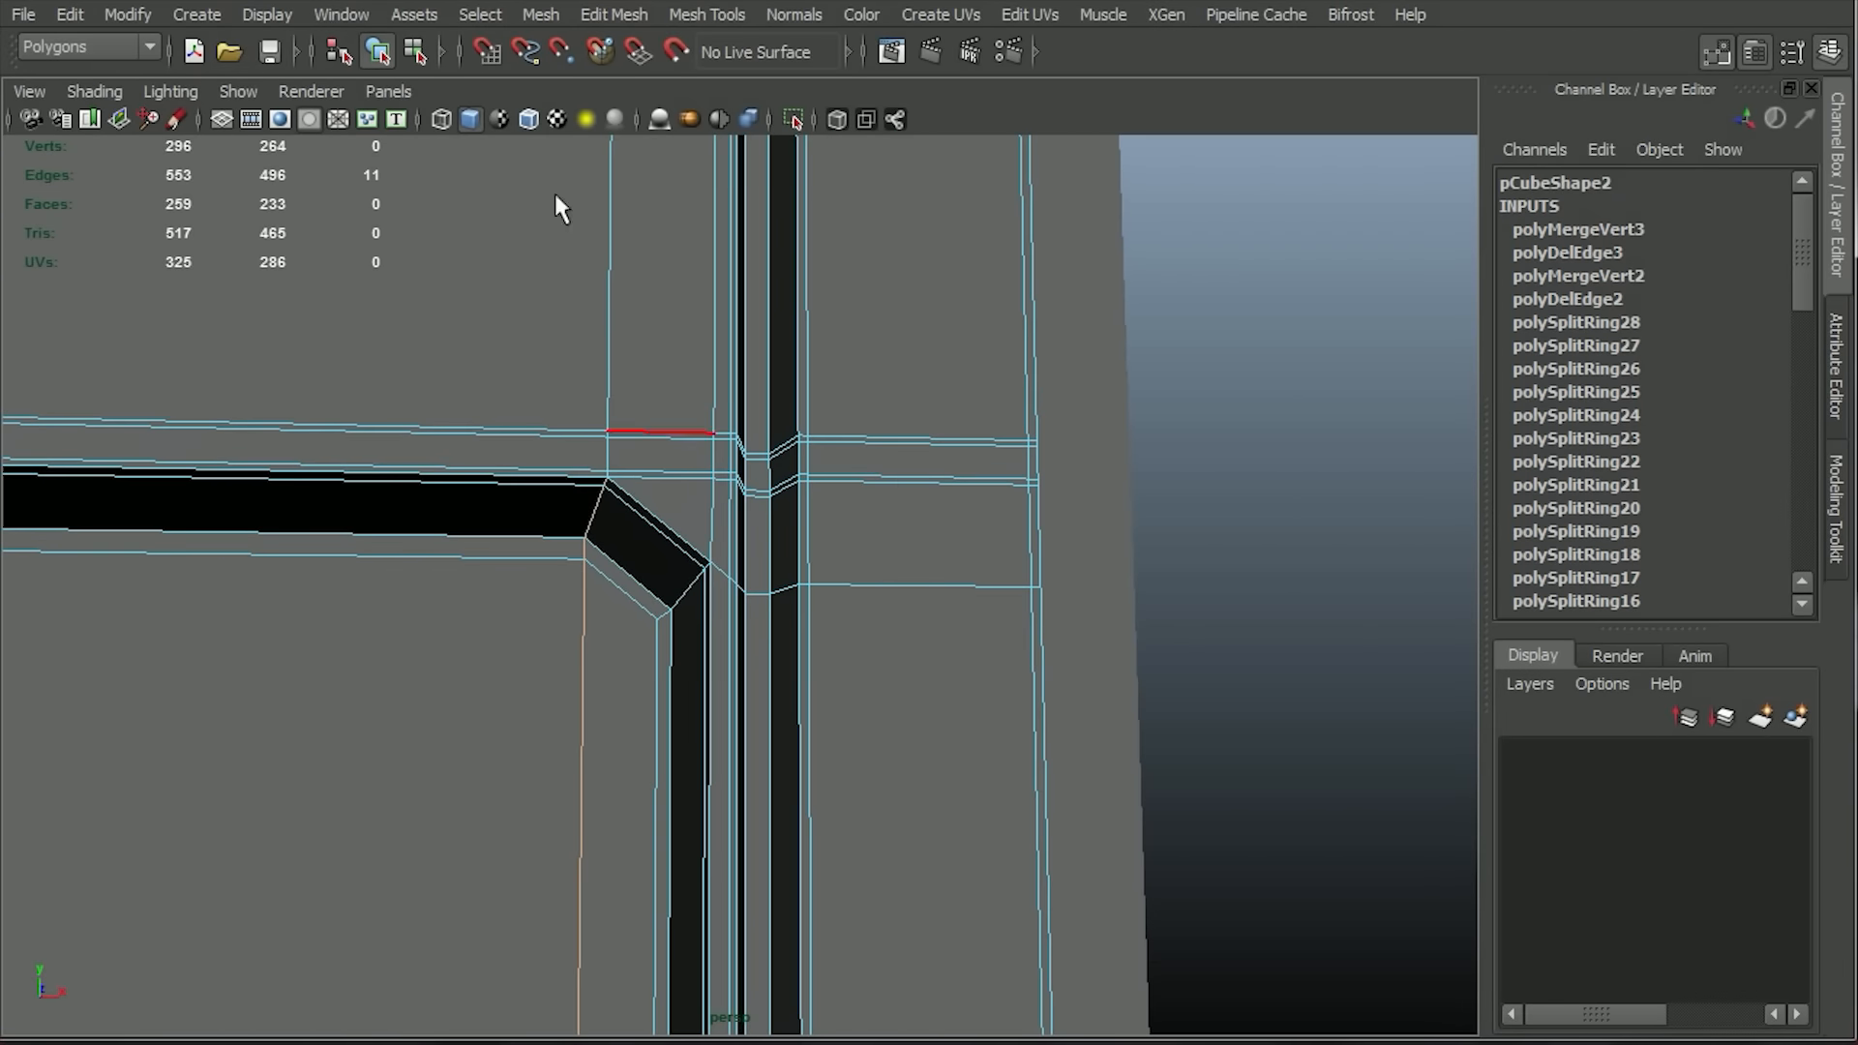
Insert a vertical edge loop beside the diagonal's upper end and a horizontal one below its lower end, and preview the smoothed mesh.
left_click(707, 14)
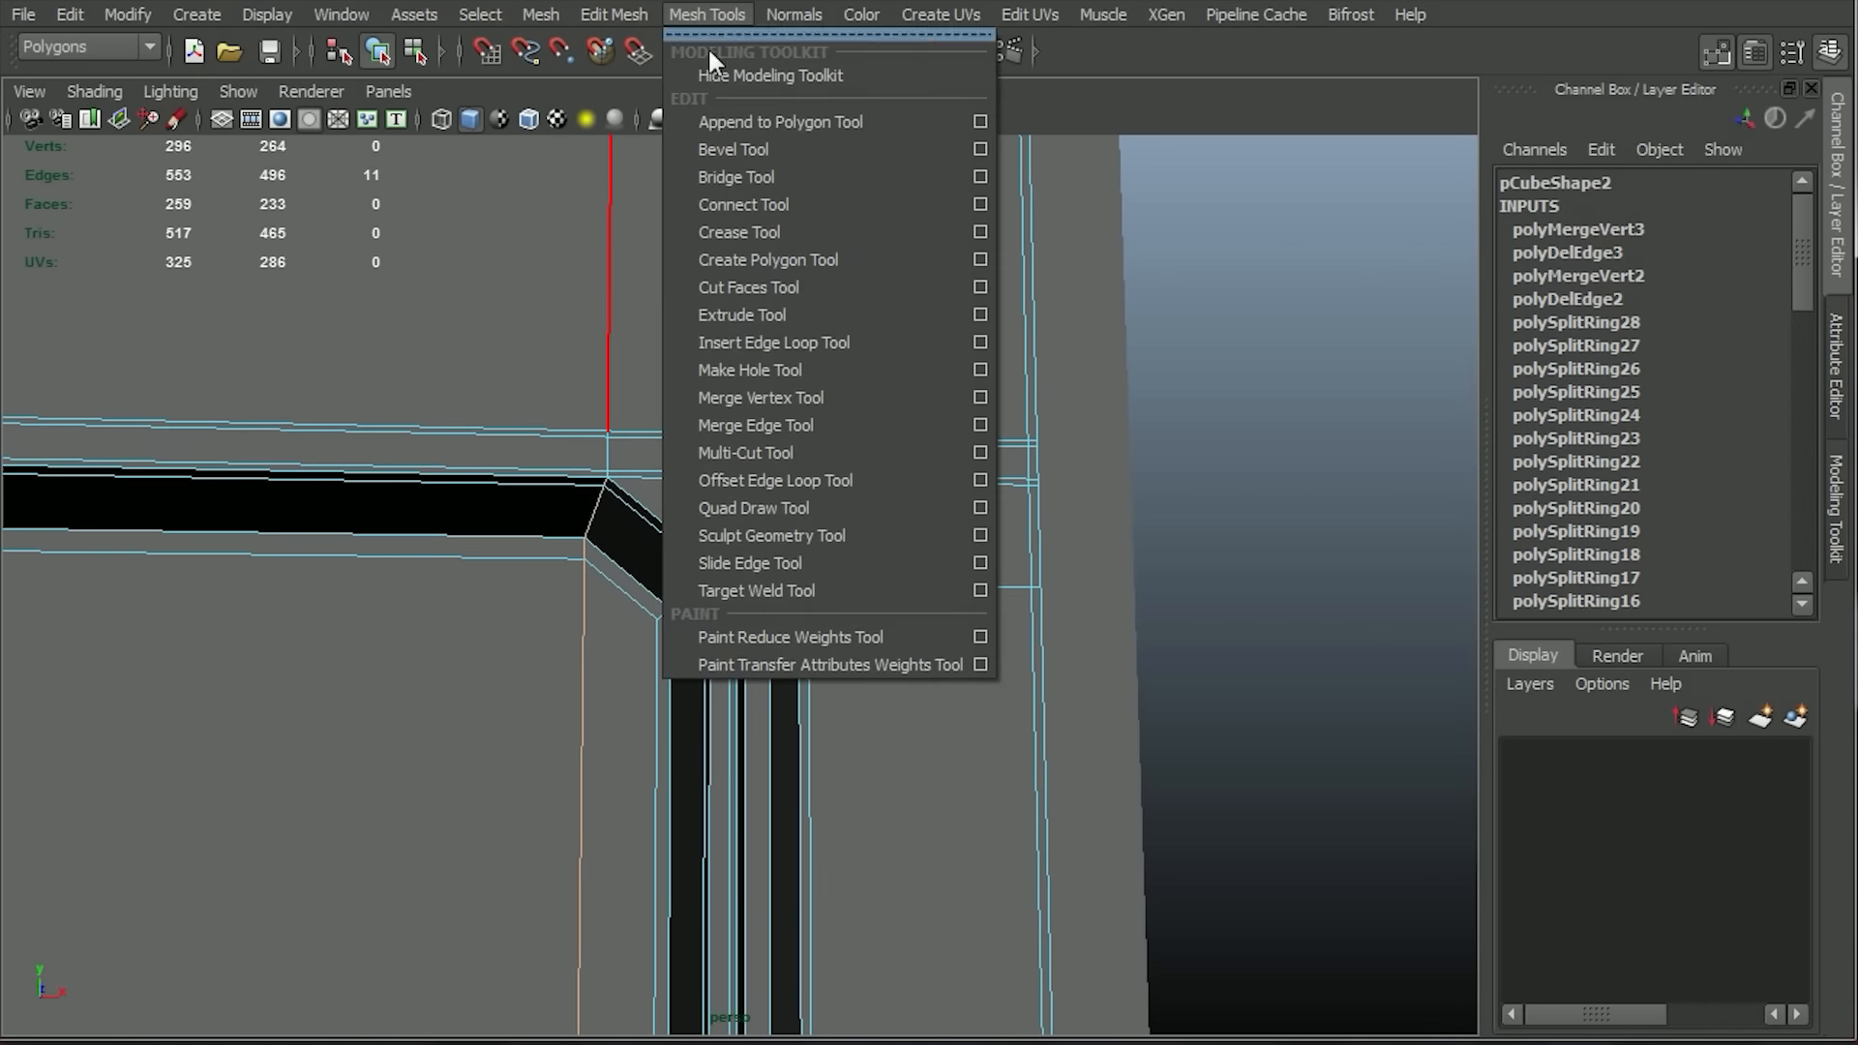
left_click(740, 341)
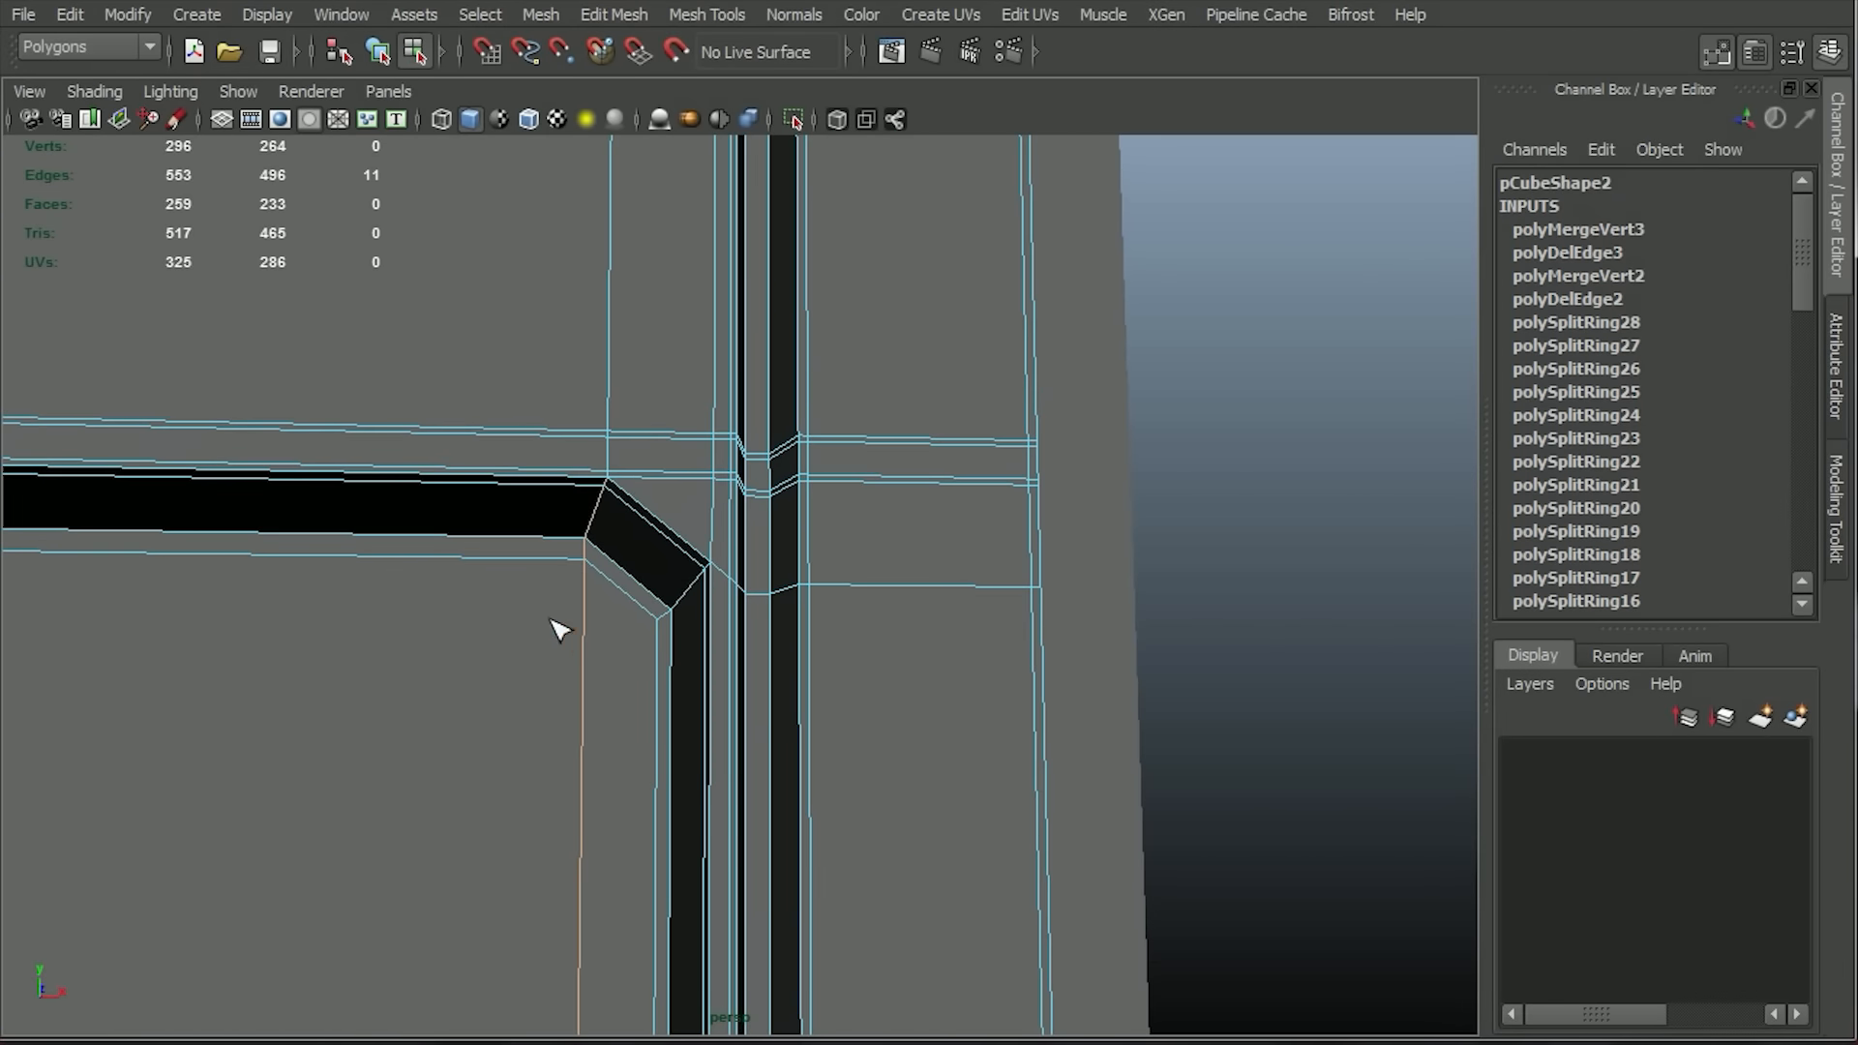
left_click(573, 561)
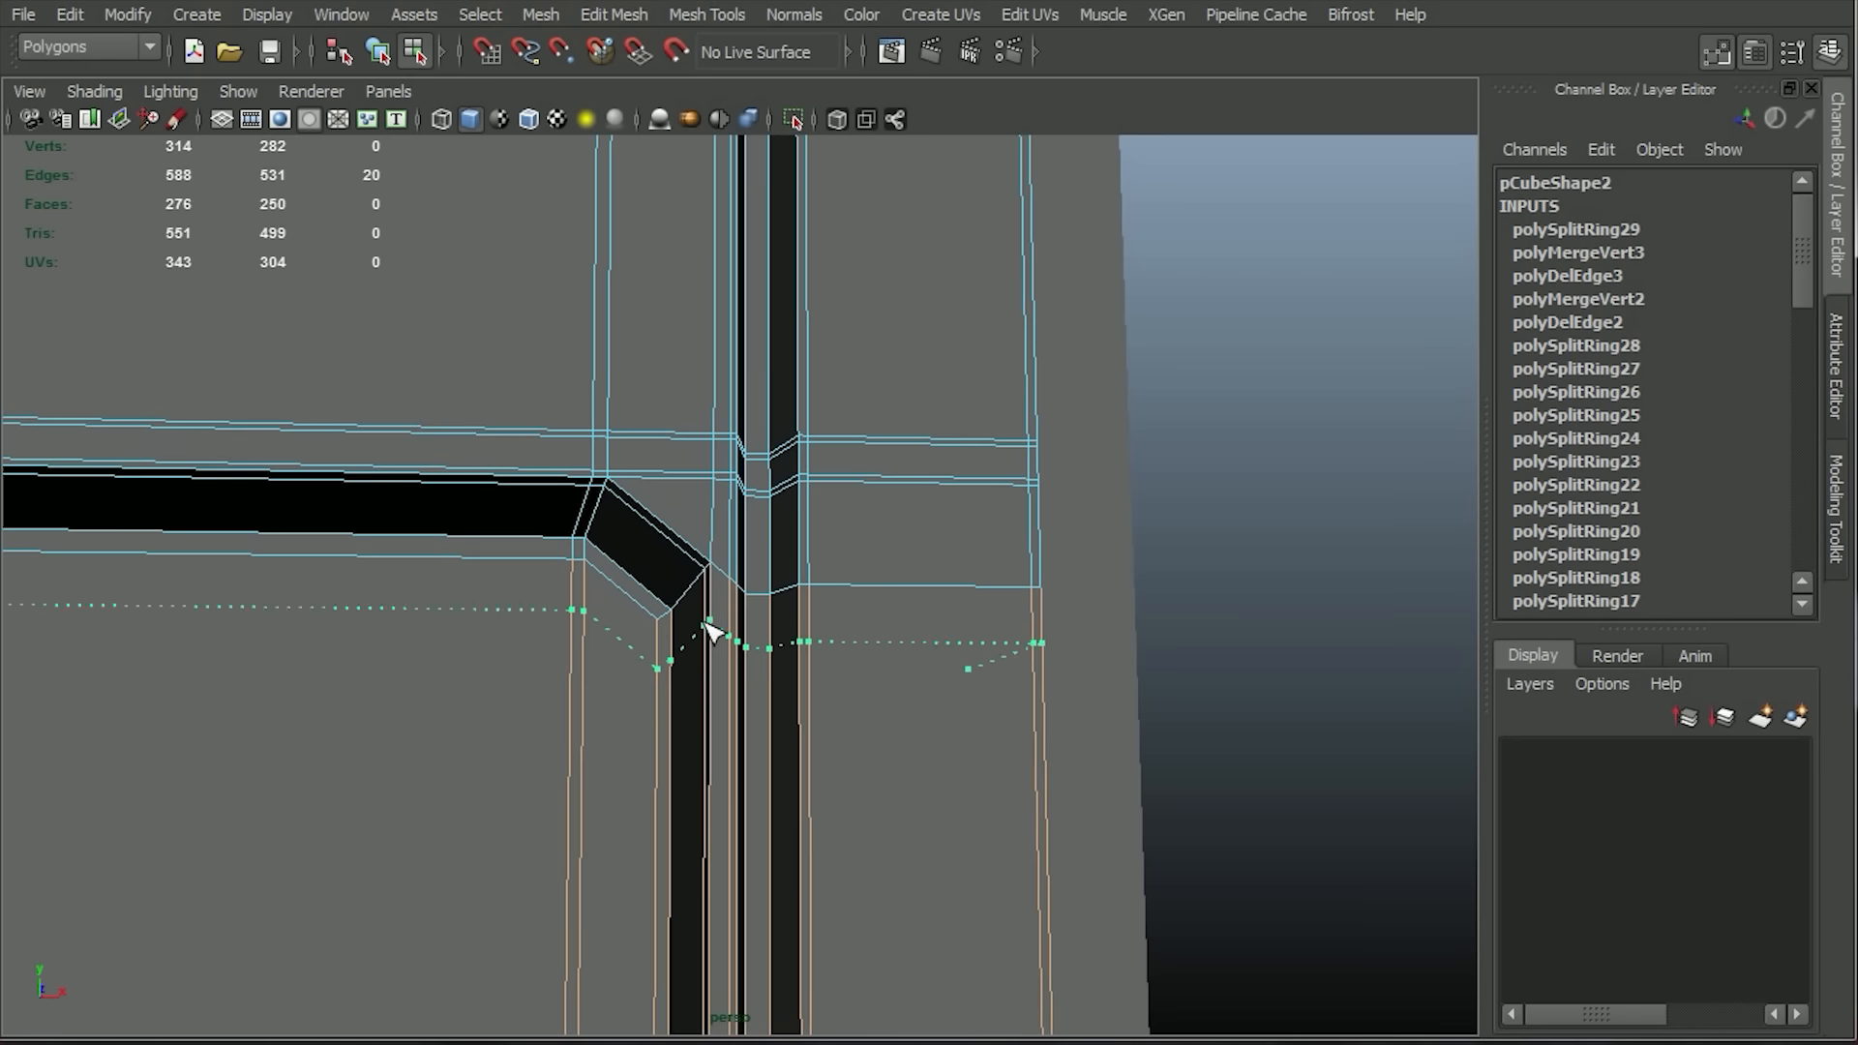
left_click(709, 590)
right_click_drag(746, 746, 816, 613)
left_click(937, 753)
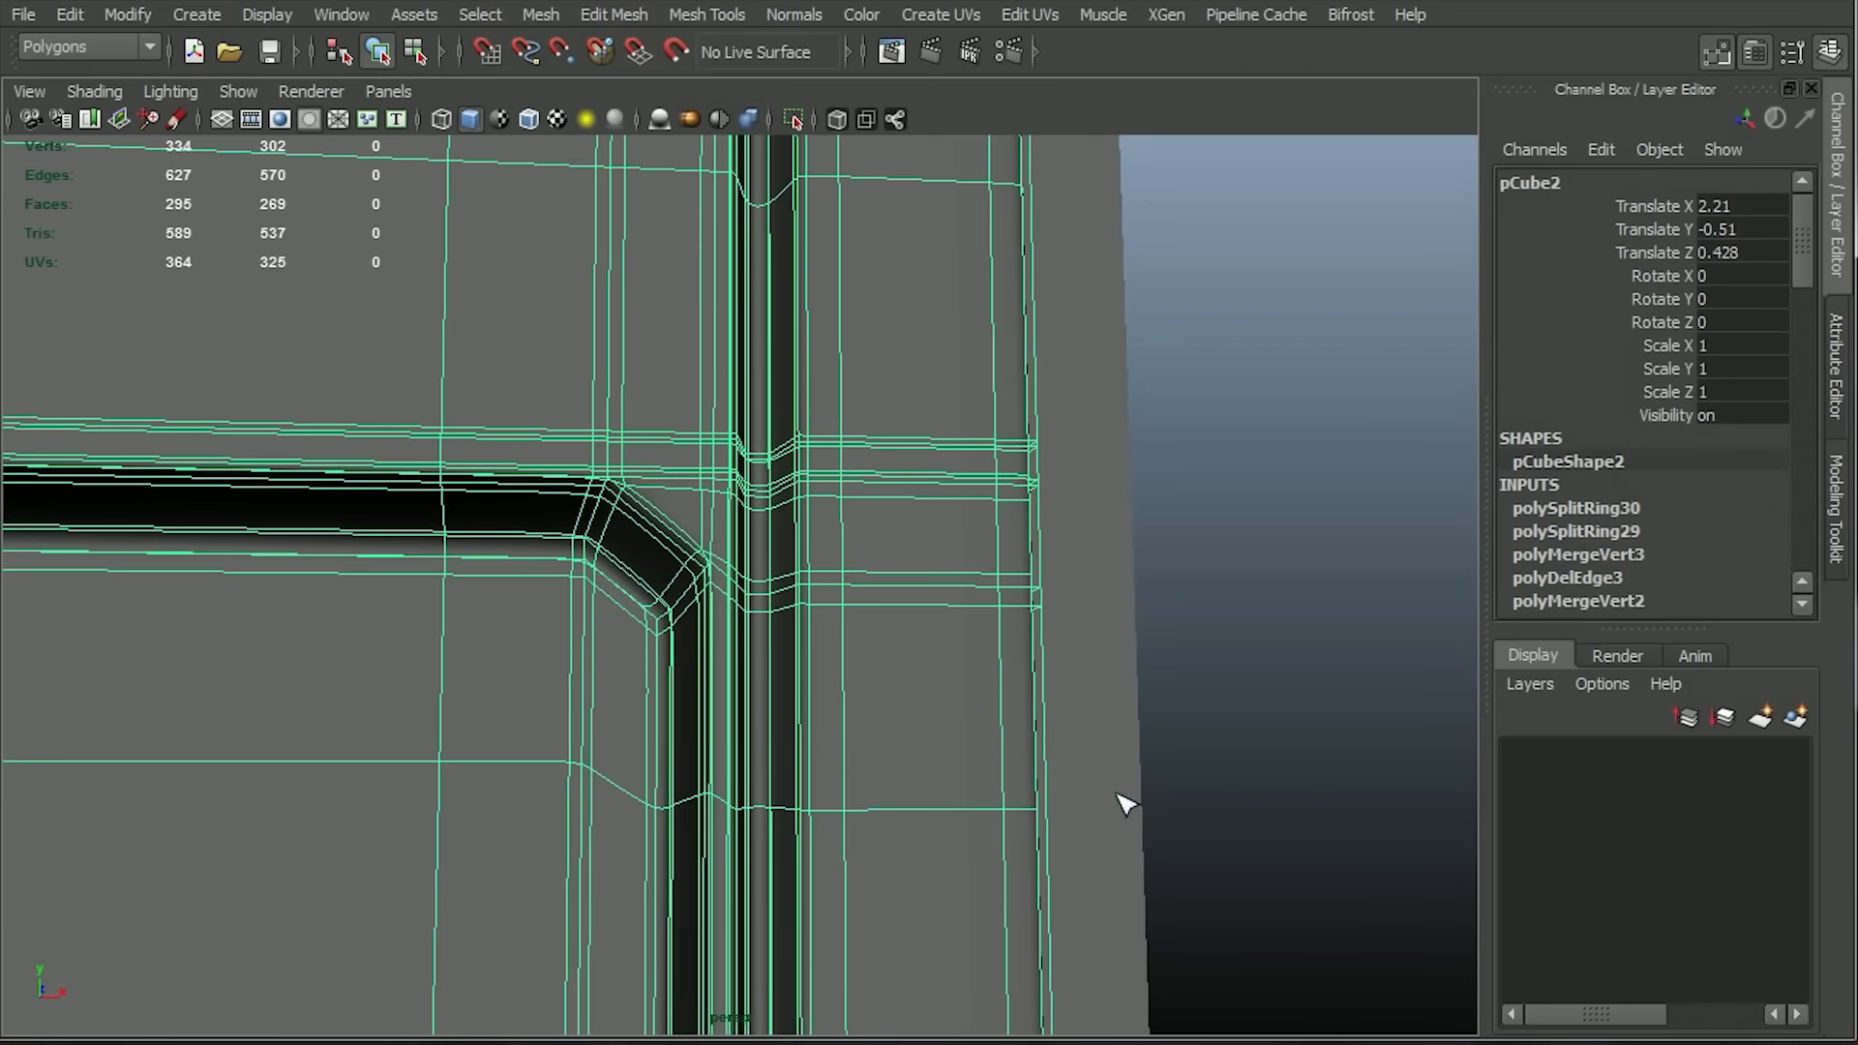
Clear the panel's selection and examine the smoothed corner and the lower part of the recess.
left_click(1245, 740)
key("ctrl+z")
key("ctrl+z")
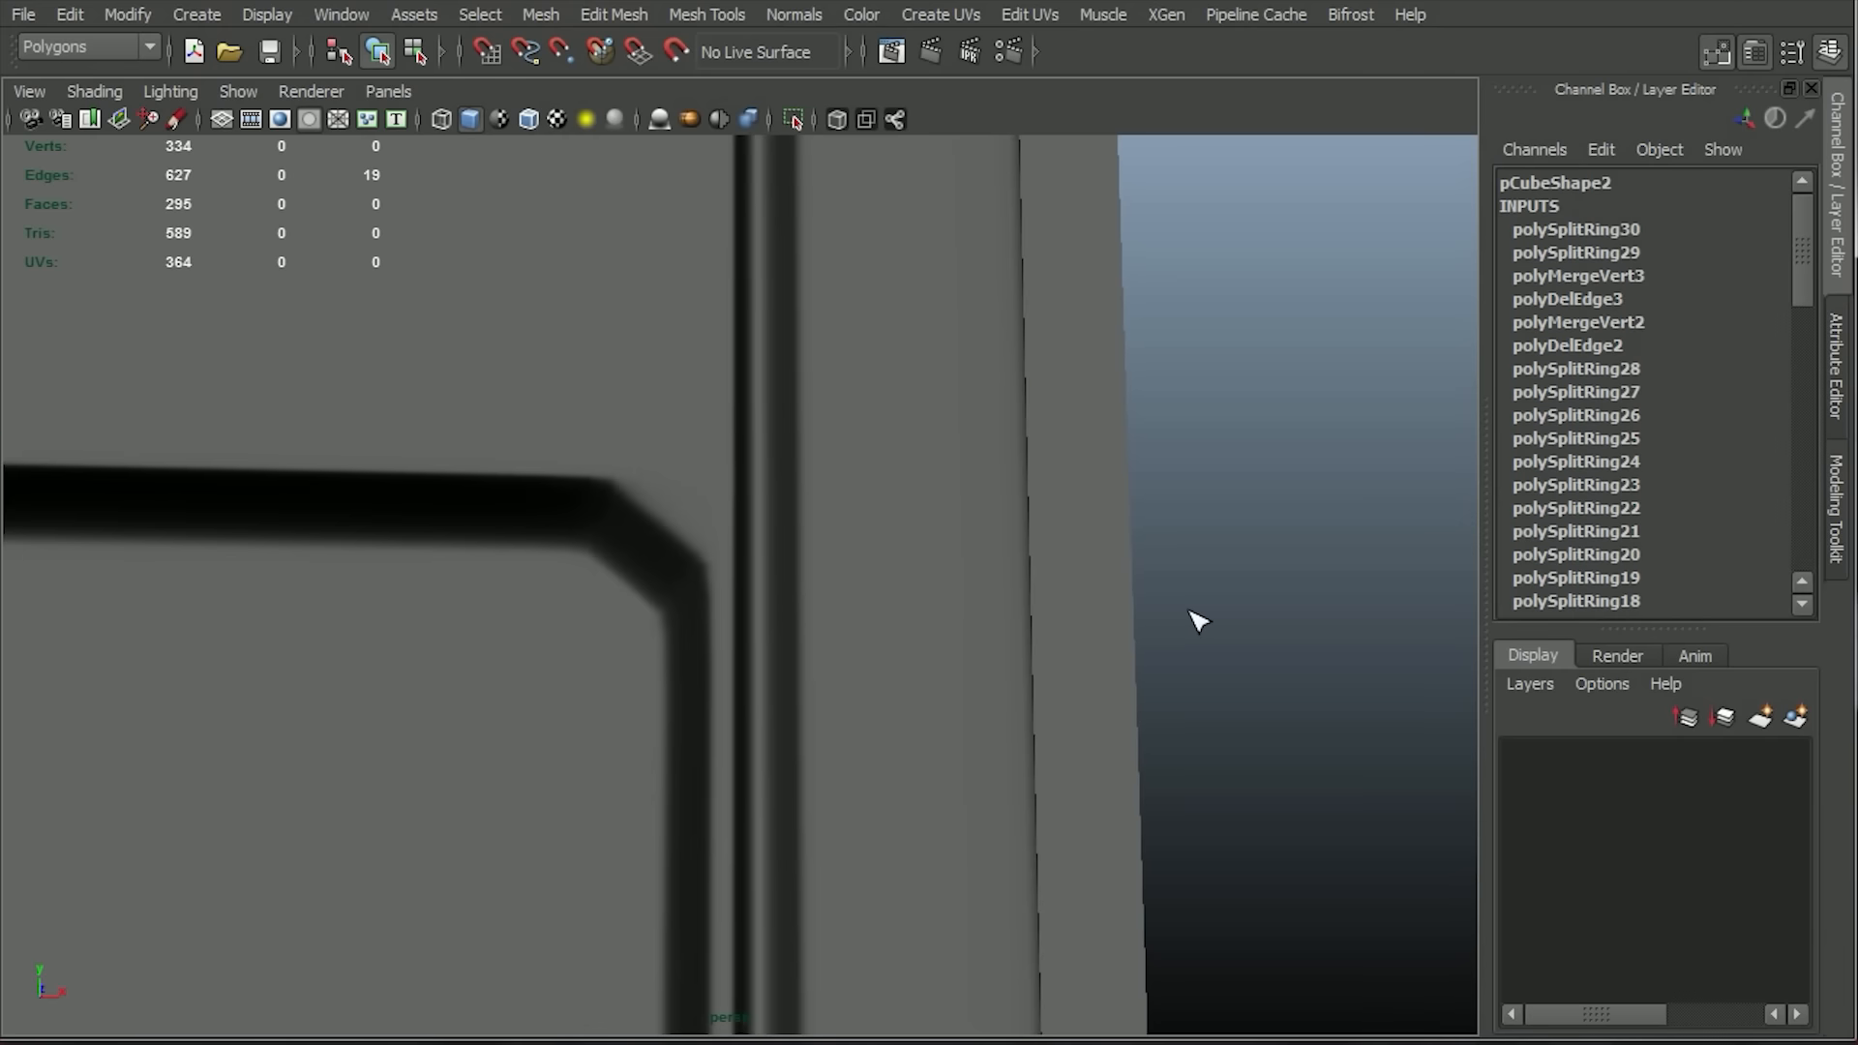
left_click(1196, 741)
right_click_drag(1196, 741, 1012, 402, "alt")
left_click_drag(1010, 405, 826, 734, "alt")
right_click_drag(825, 734, 926, 921, "alt")
middle_click_drag(926, 922, 1002, 538, "alt")
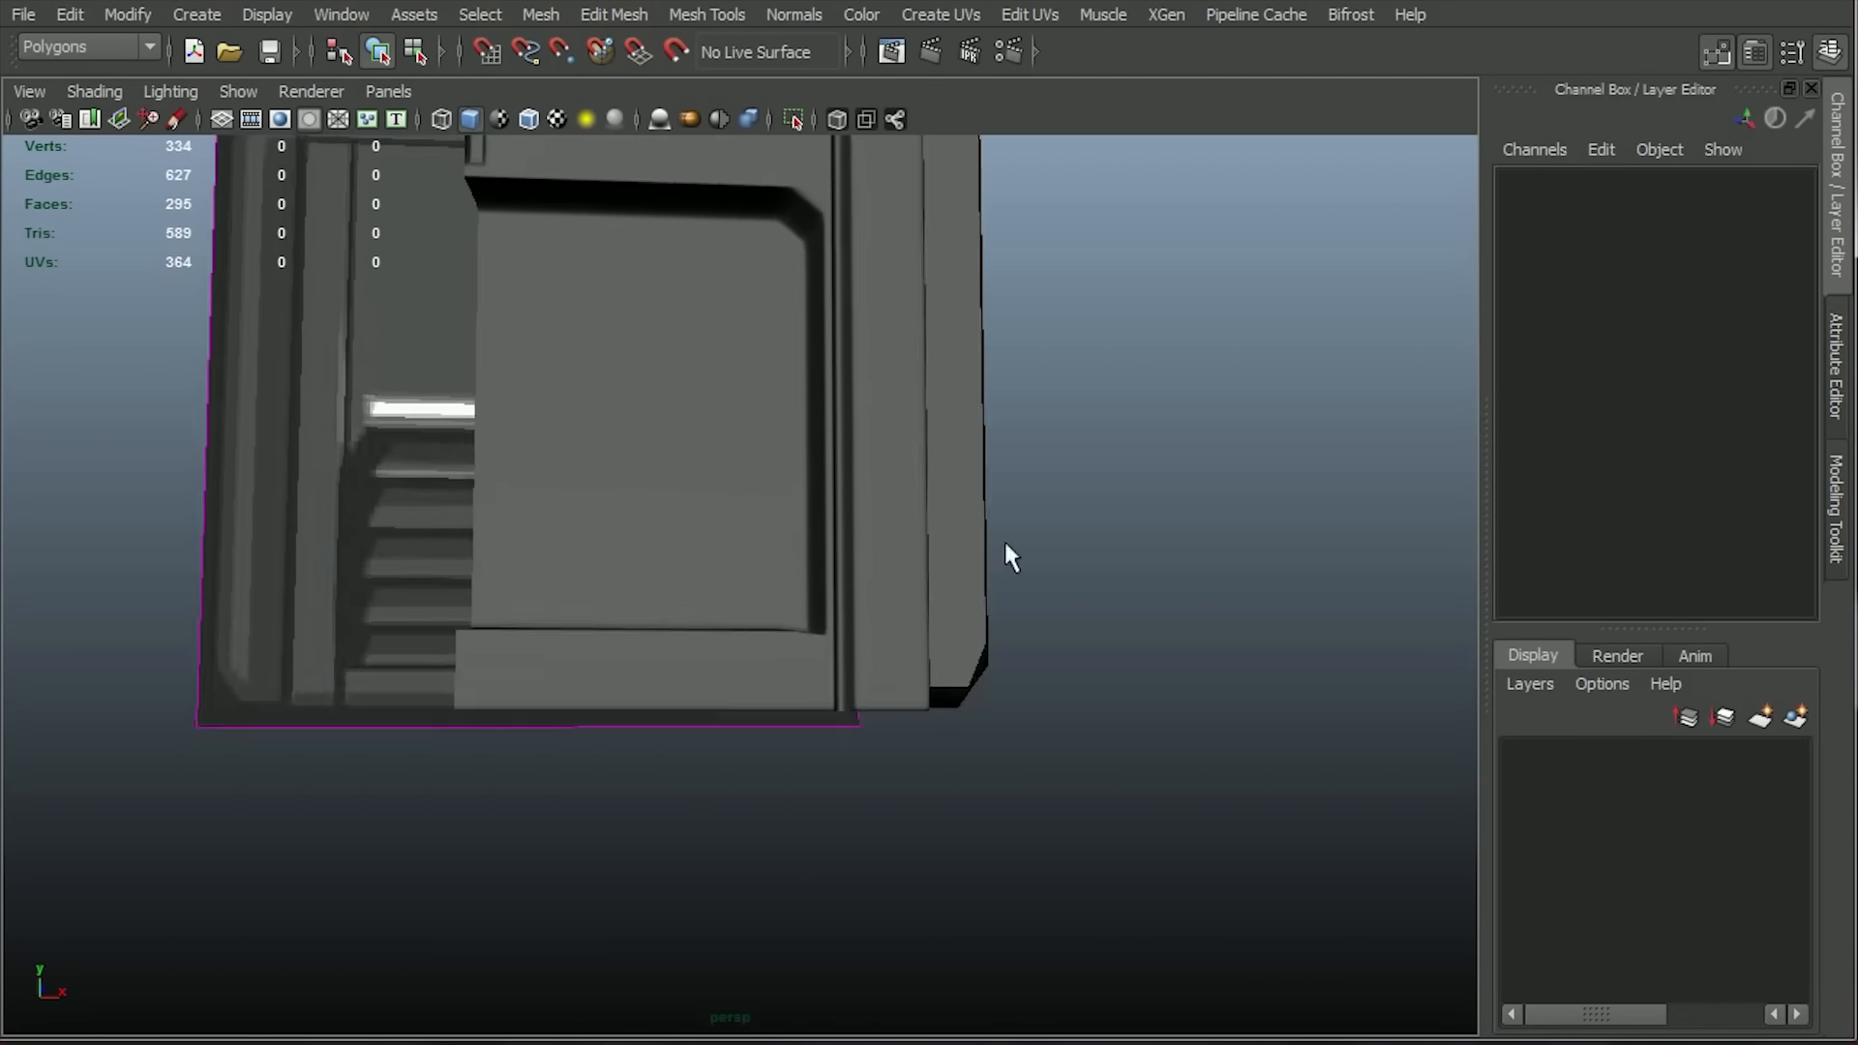
right_click_drag(1002, 537, 1016, 712, "alt")
Select the cluster of vertices at the recess's lower outer corner in the front view.
left_click(788, 736)
left_click_drag(925, 821, 842, 800, "alt")
right_click_drag(843, 636, 733, 662)
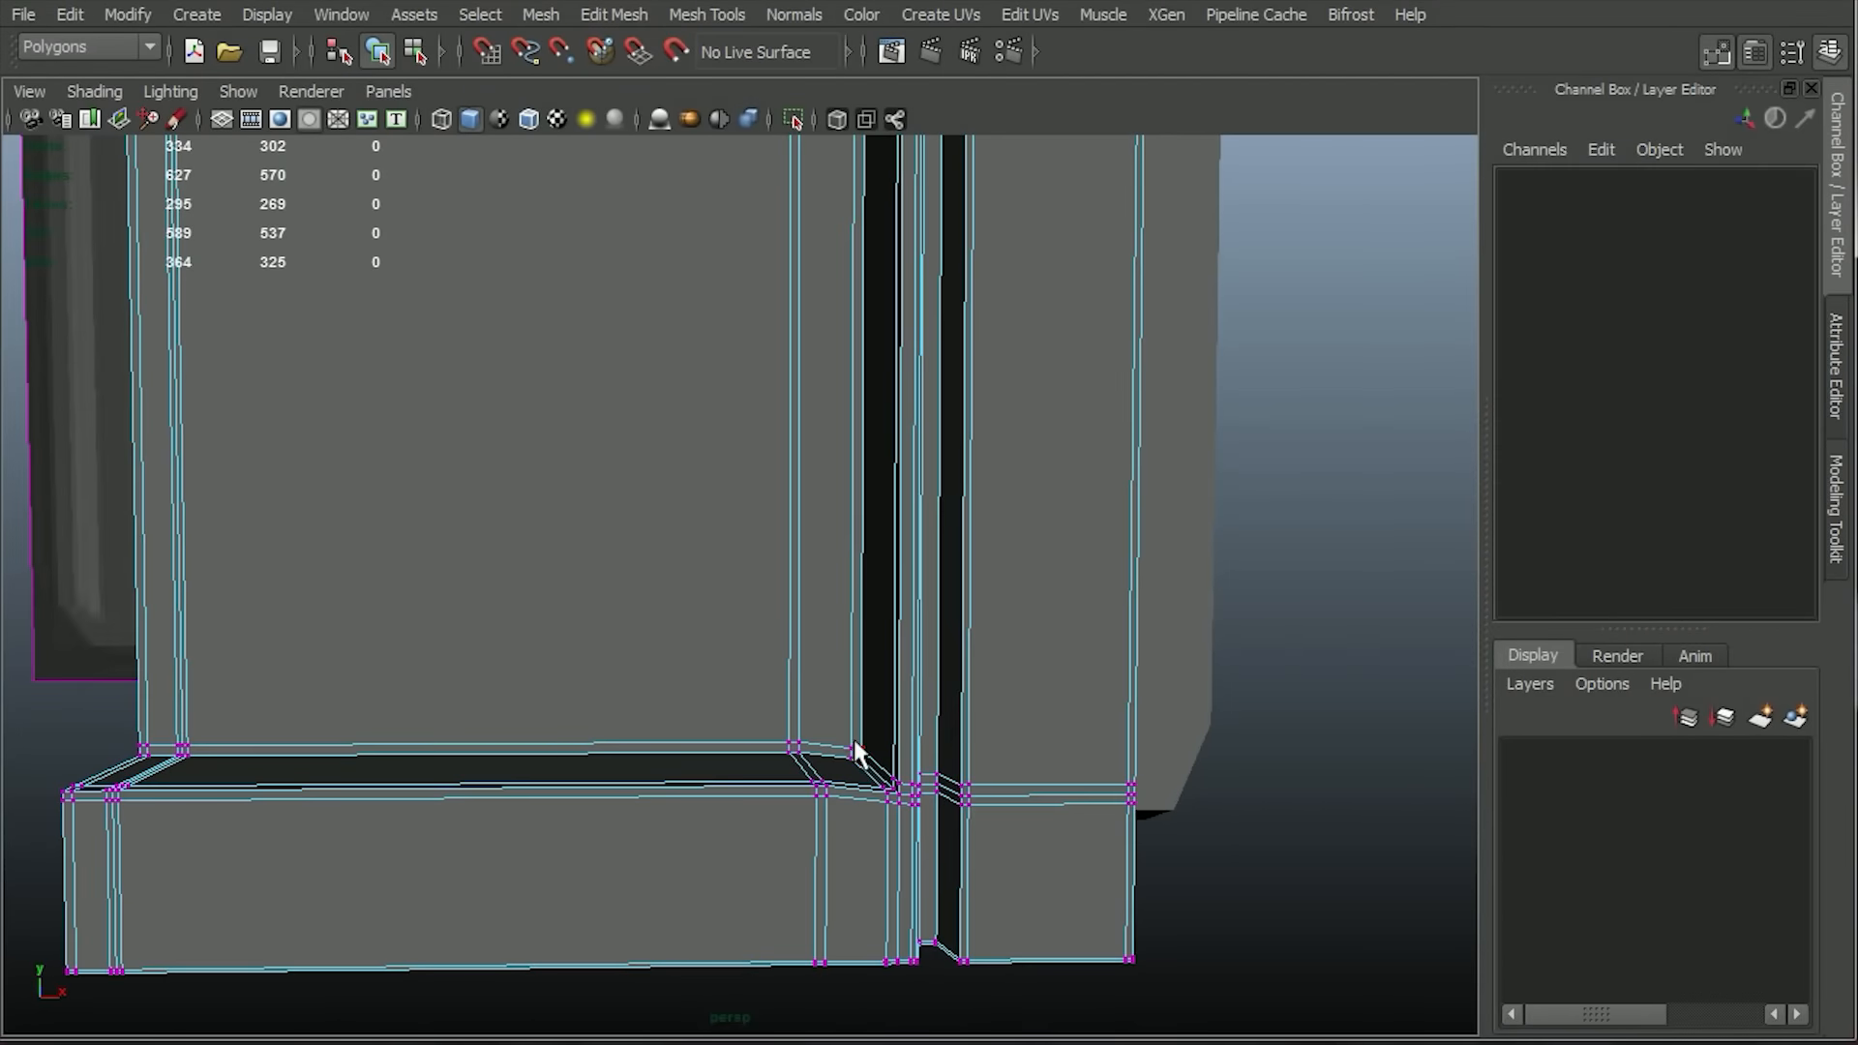
left_click_drag(891, 804, 903, 809)
scroll(903, 809, "up", 3)
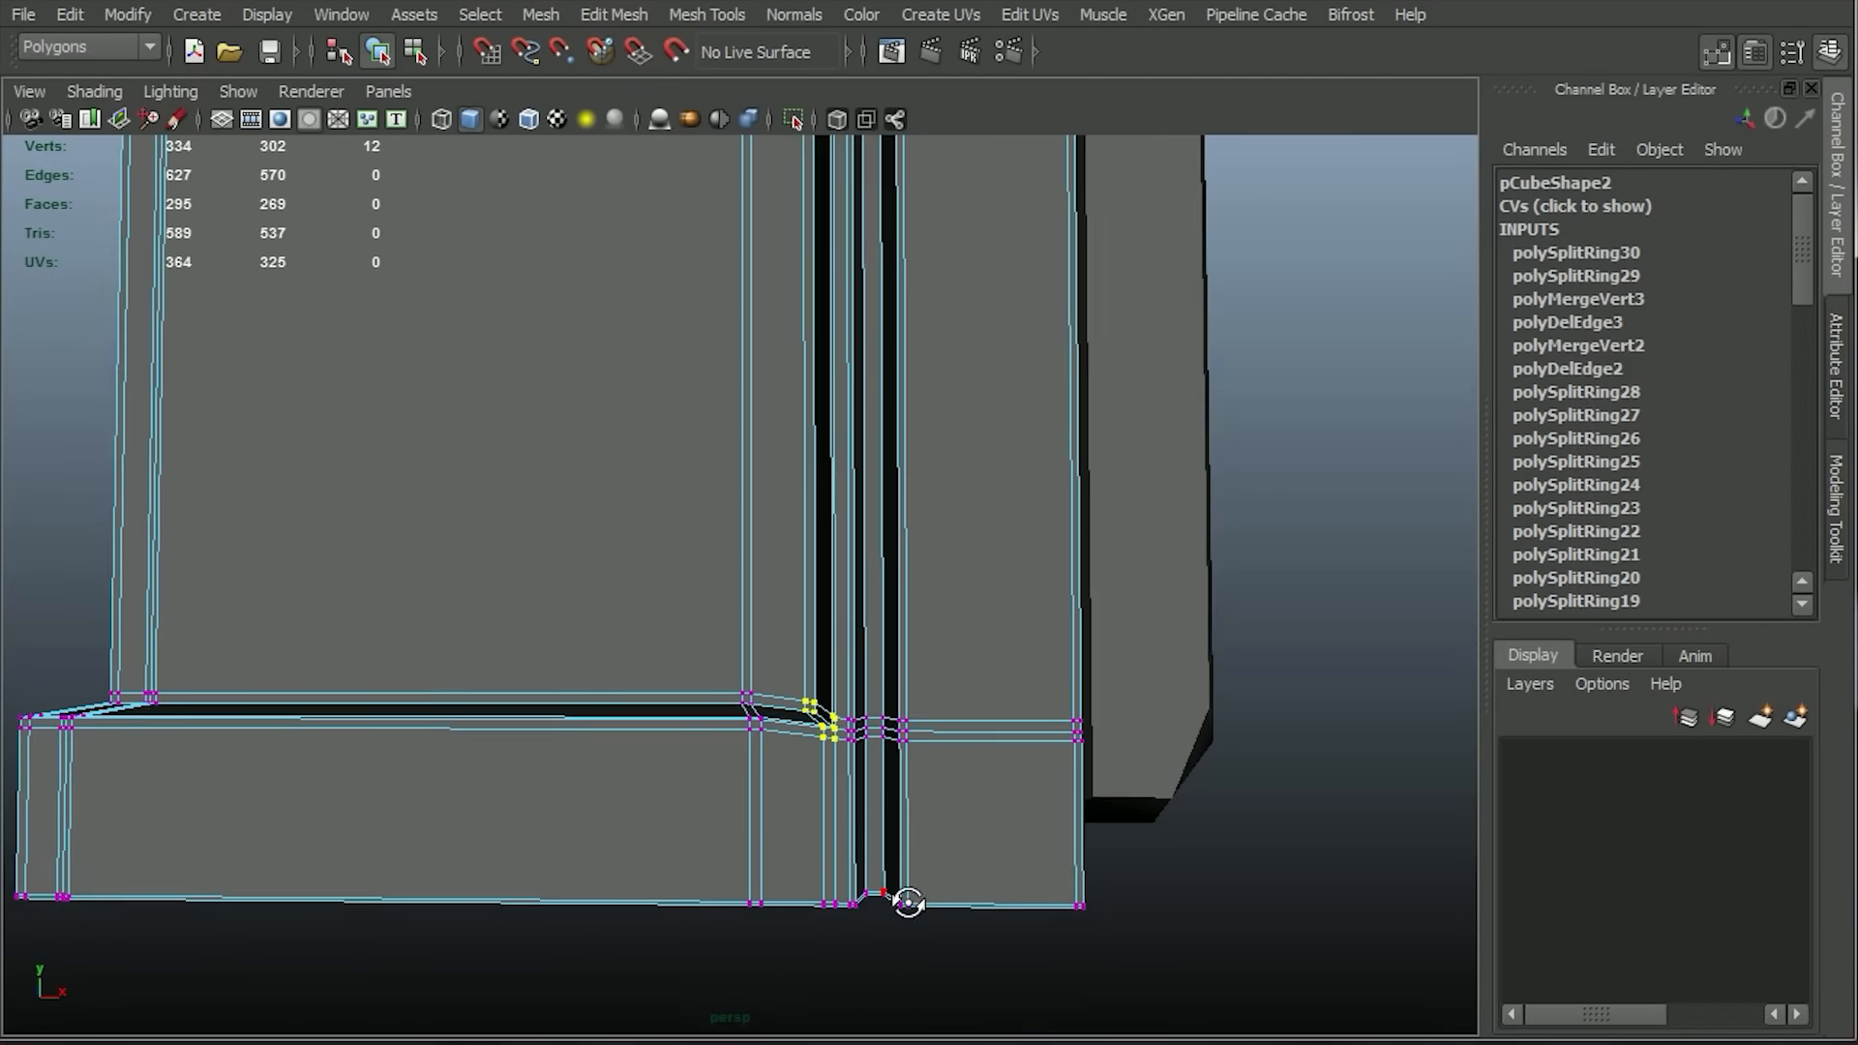
key("space")
left_click_drag(911, 564, 908, 600)
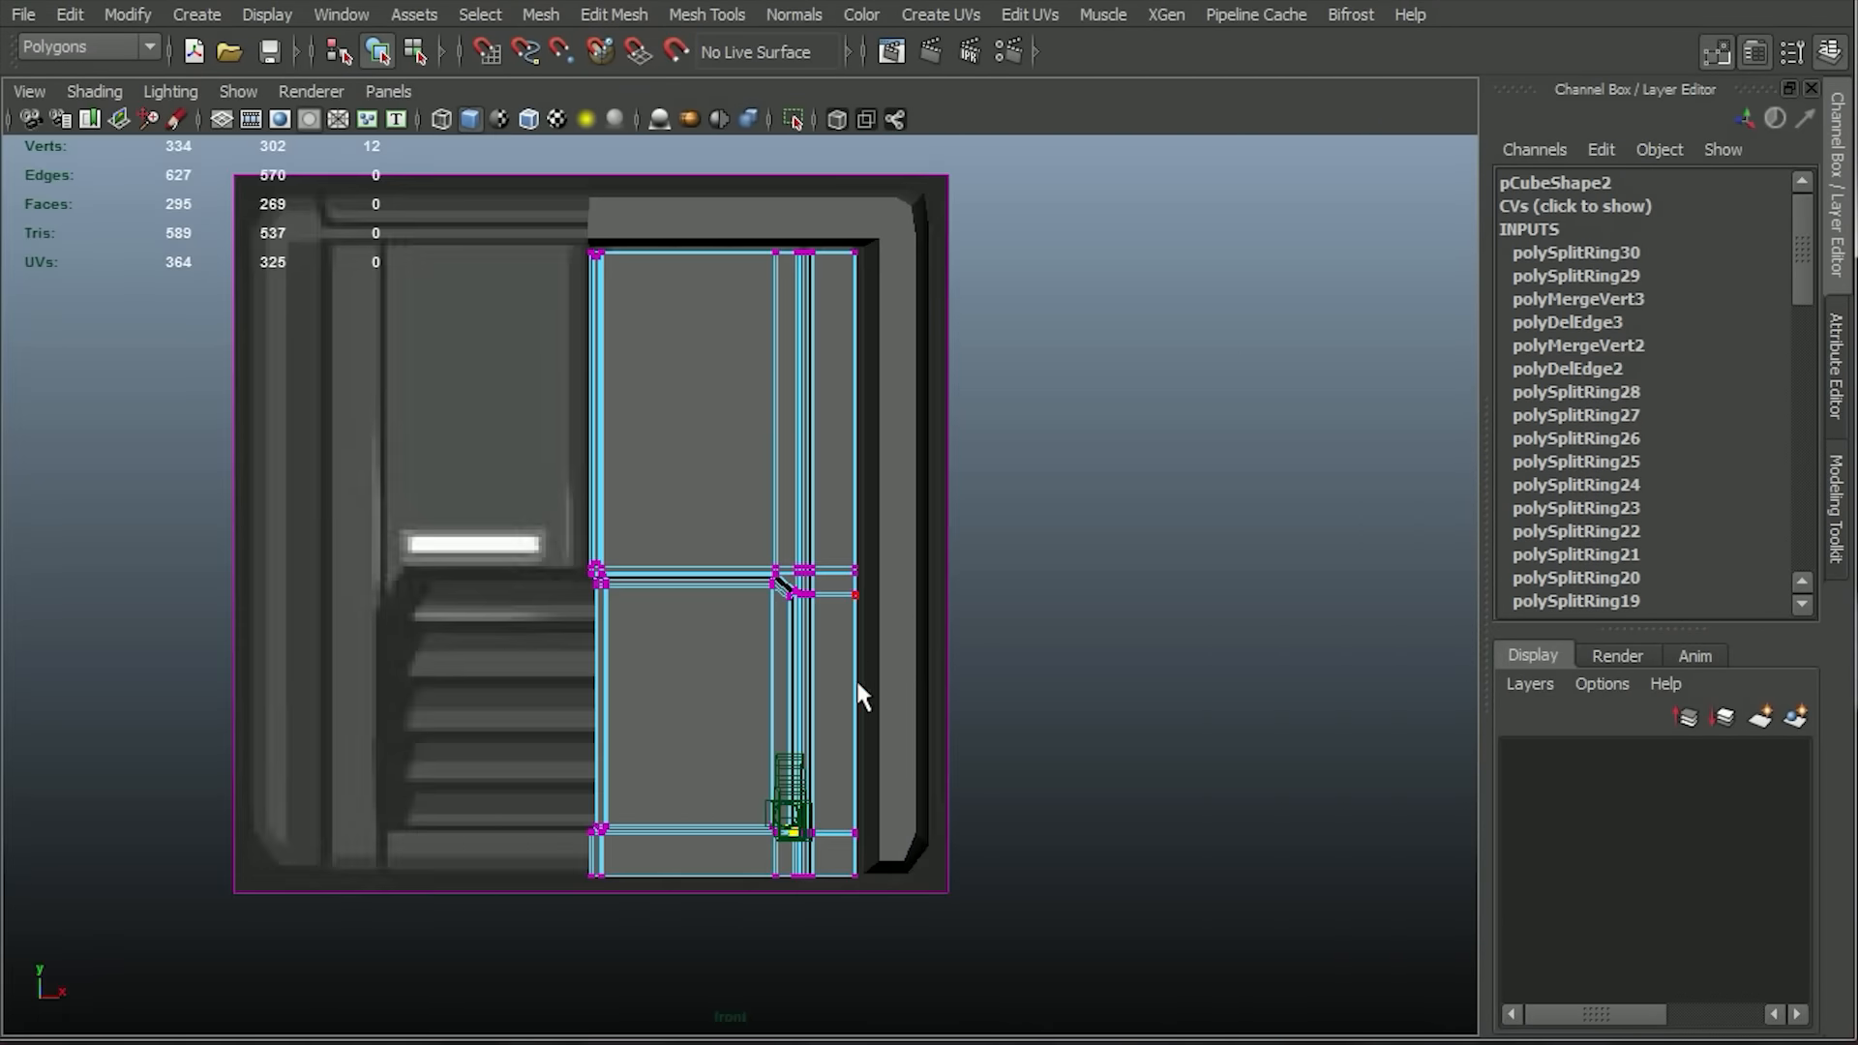
key("f")
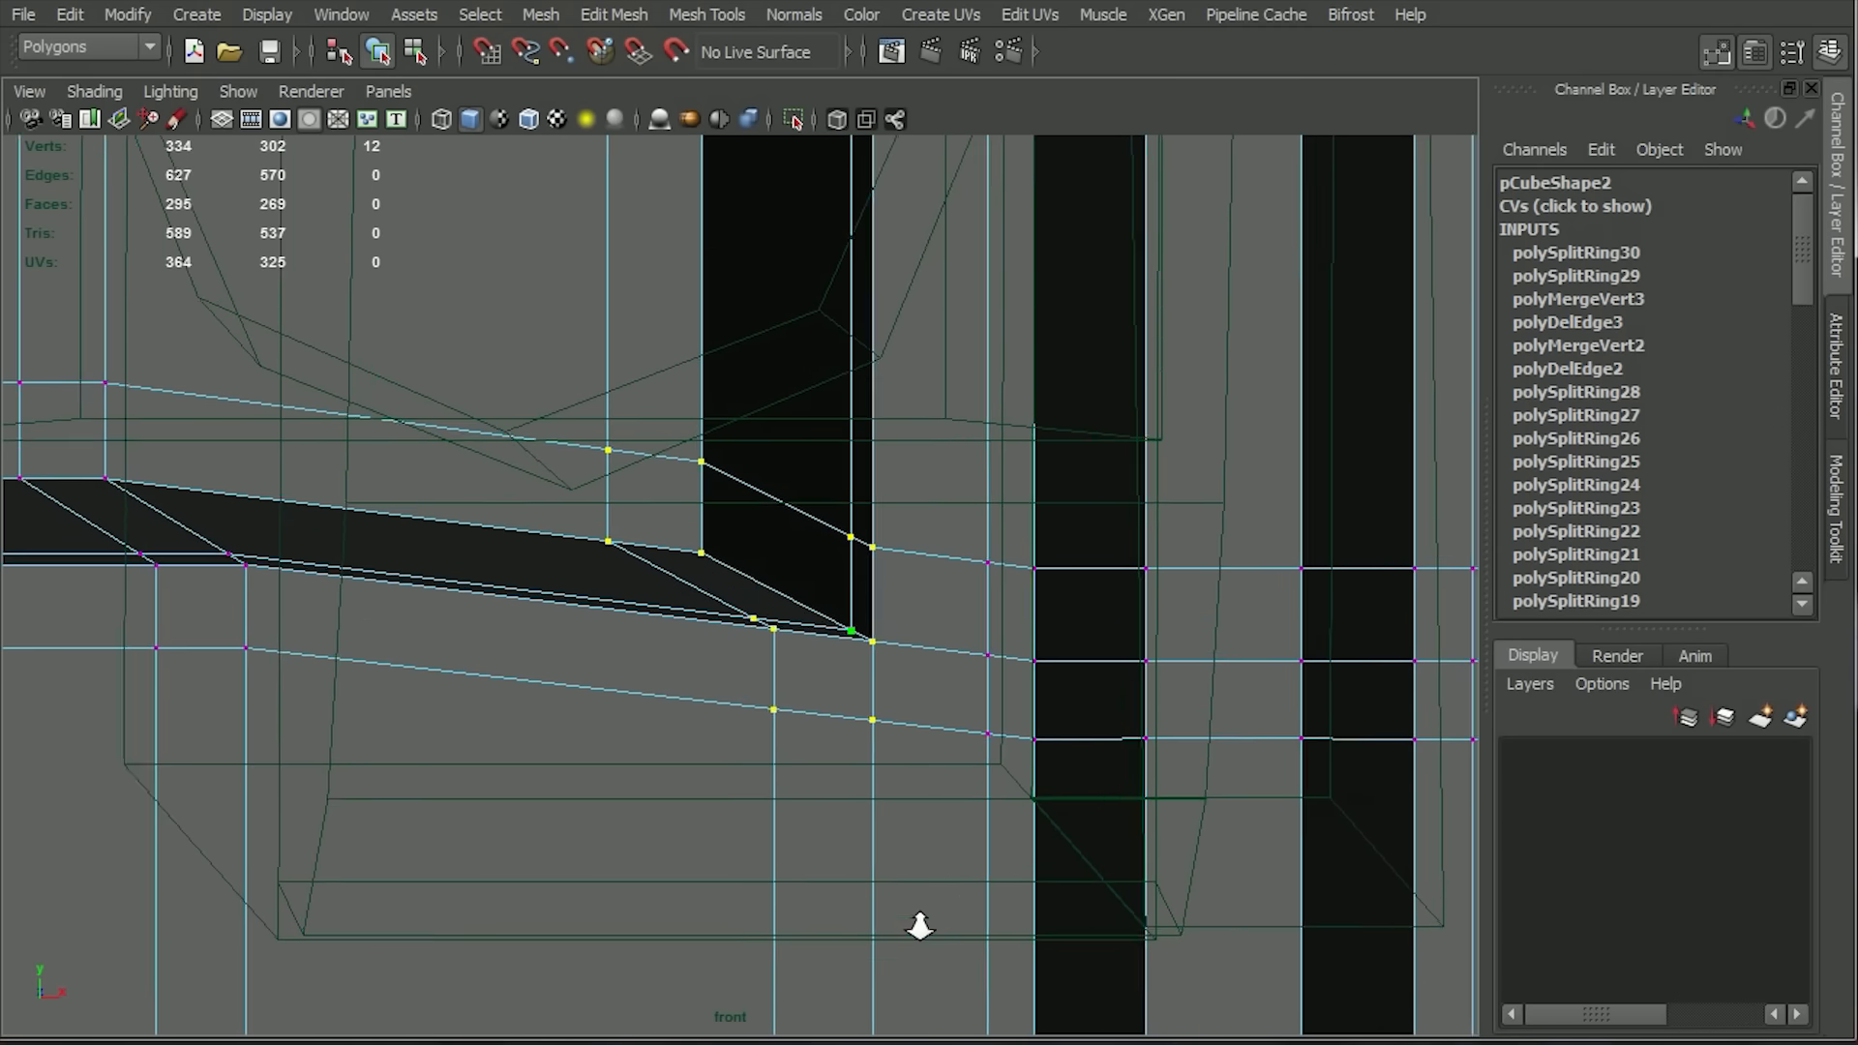
Raise the corner vertices to level the recess's lower edge loops, moving the outermost column slightly further up.
scroll(672, 630, "down", 5)
key("w")
scroll(774, 745, "up", 5)
key("space")
left_click_drag(774, 745, 779, 658)
key("space")
left_click_drag(427, 151, 672, 386)
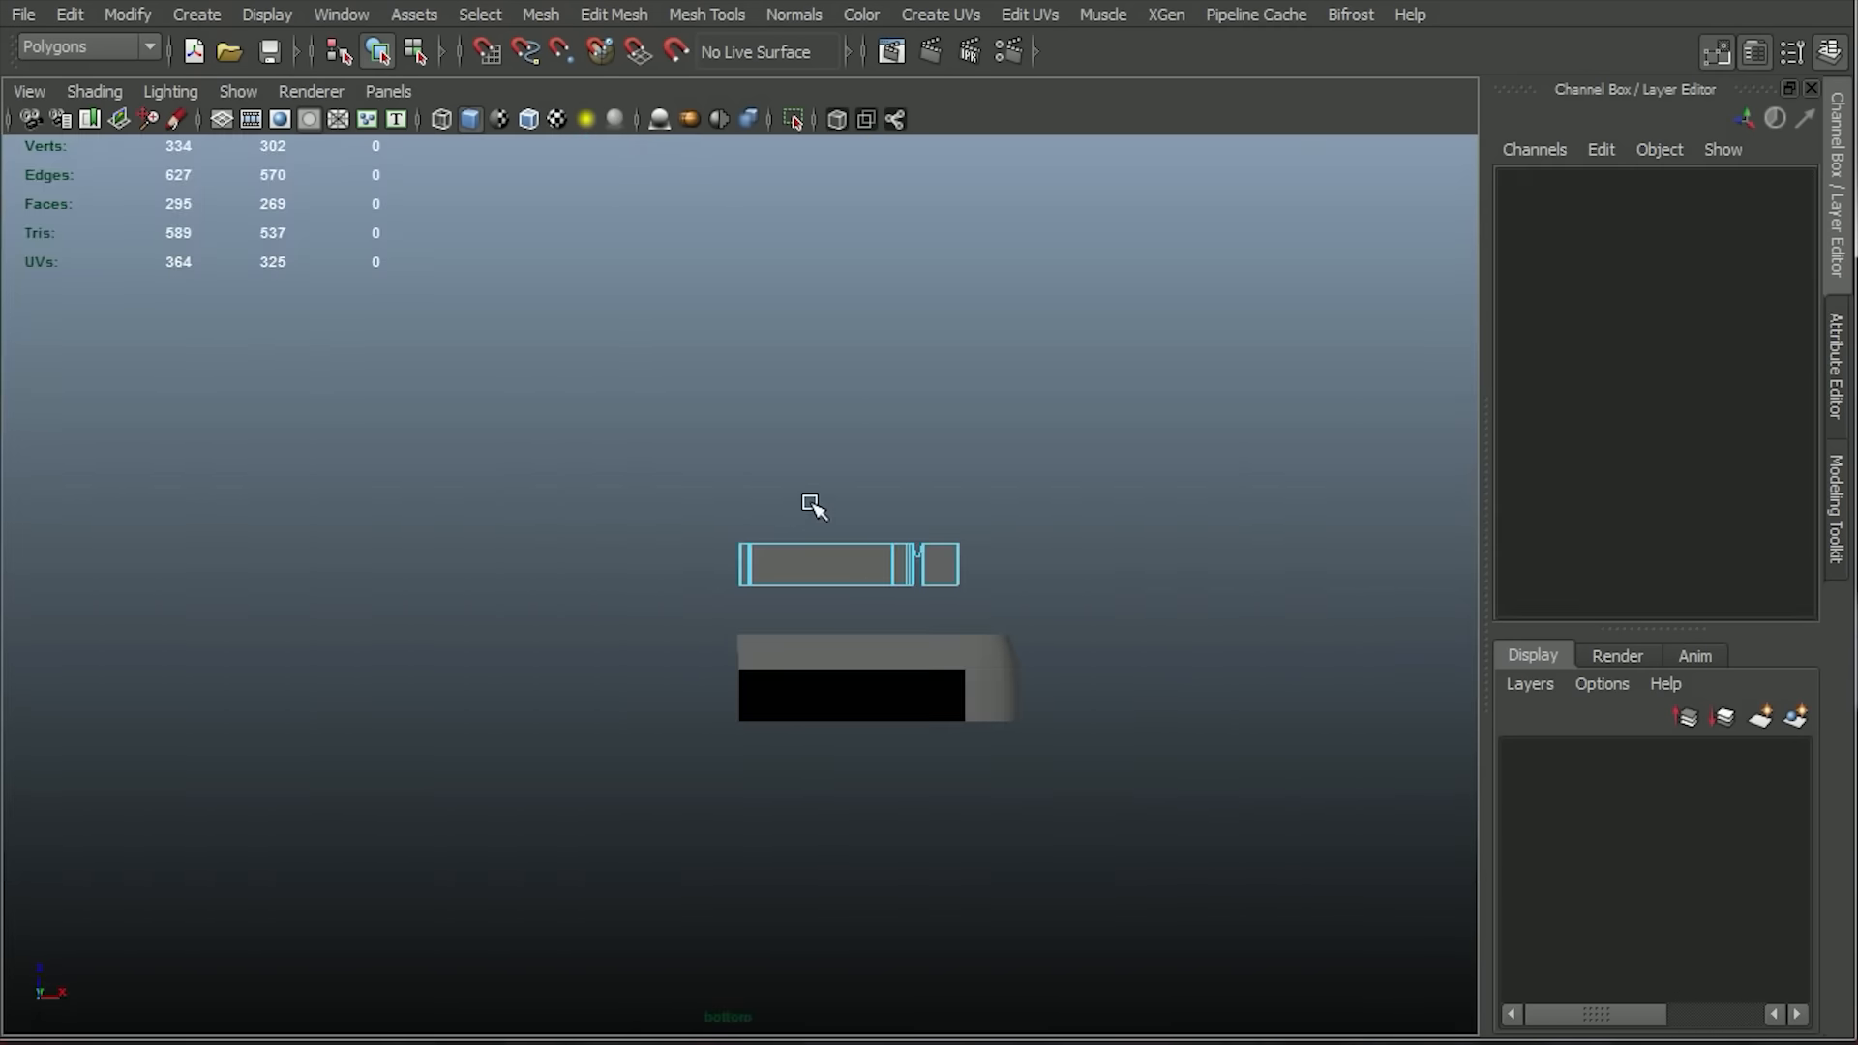
key("space")
left_click_drag(813, 505, 817, 544)
right_click_drag(784, 533, 651, 531)
key("w")
left_click_drag(742, 450, 745, 408)
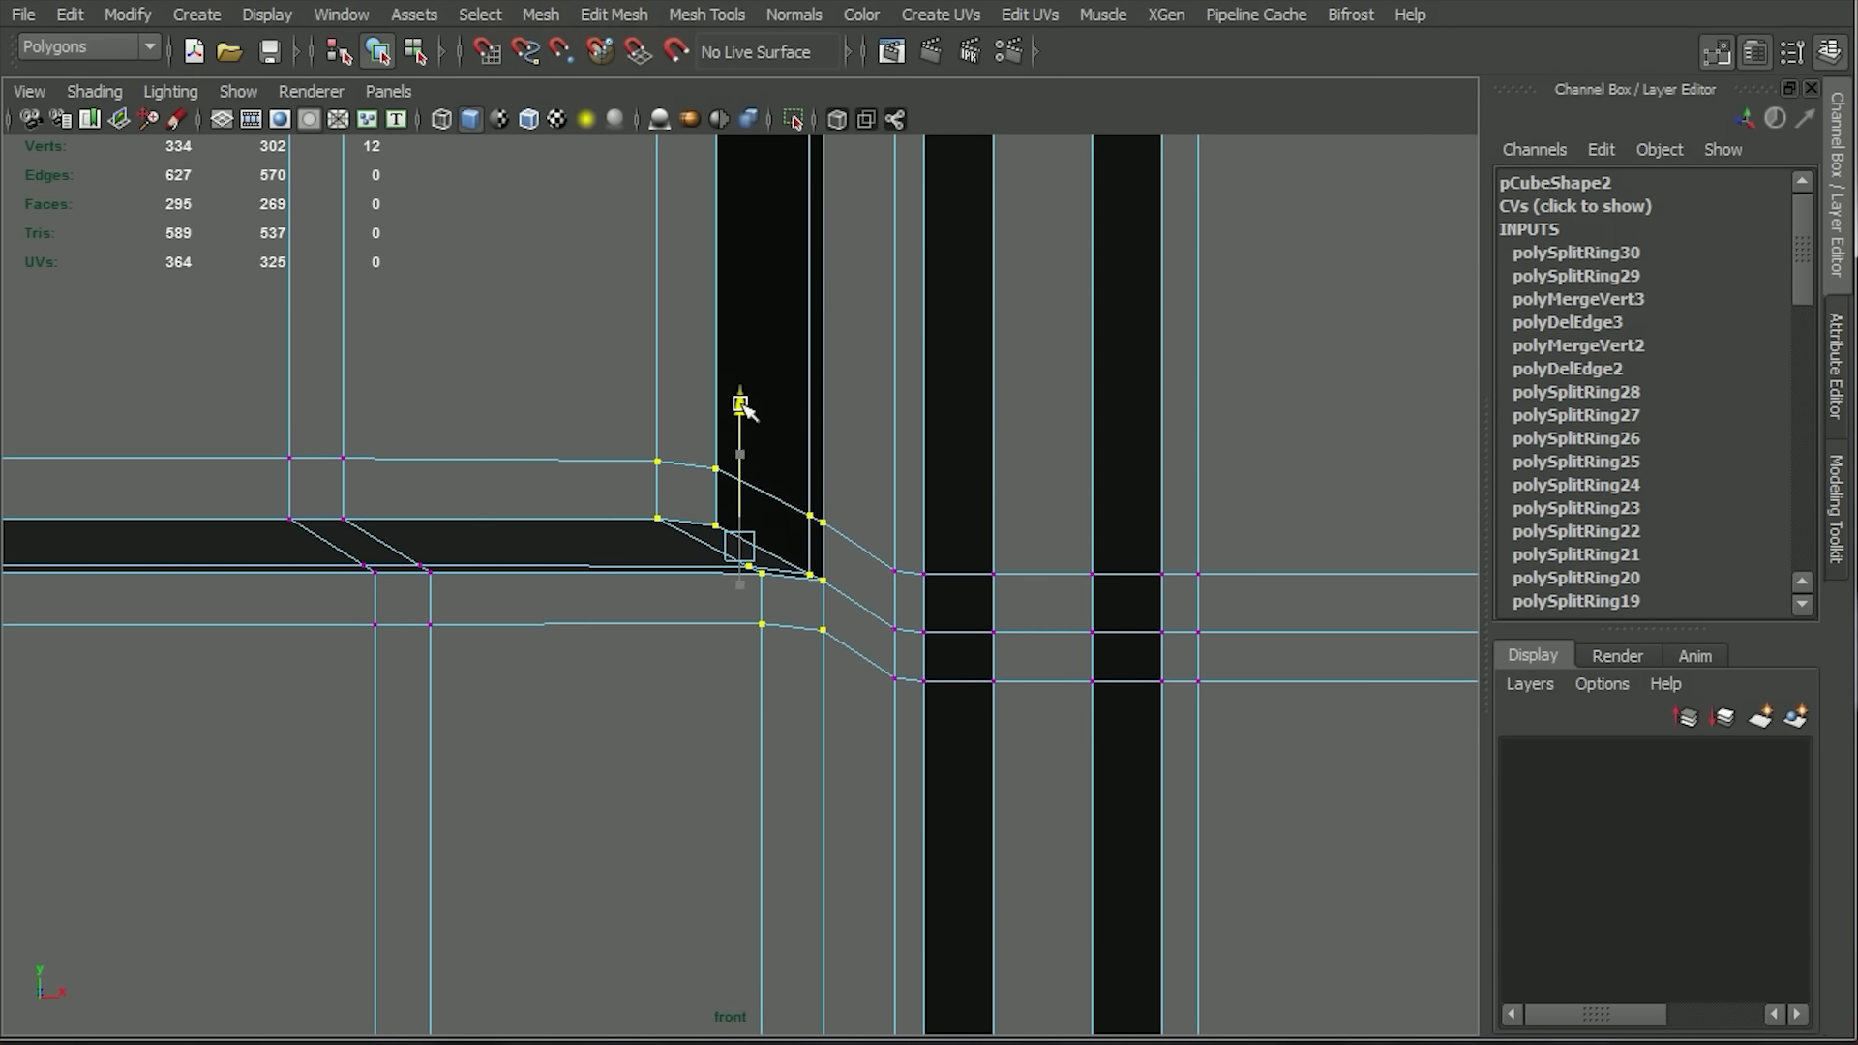
left_click_drag(860, 501, 793, 659)
left_click_drag(819, 447, 819, 445)
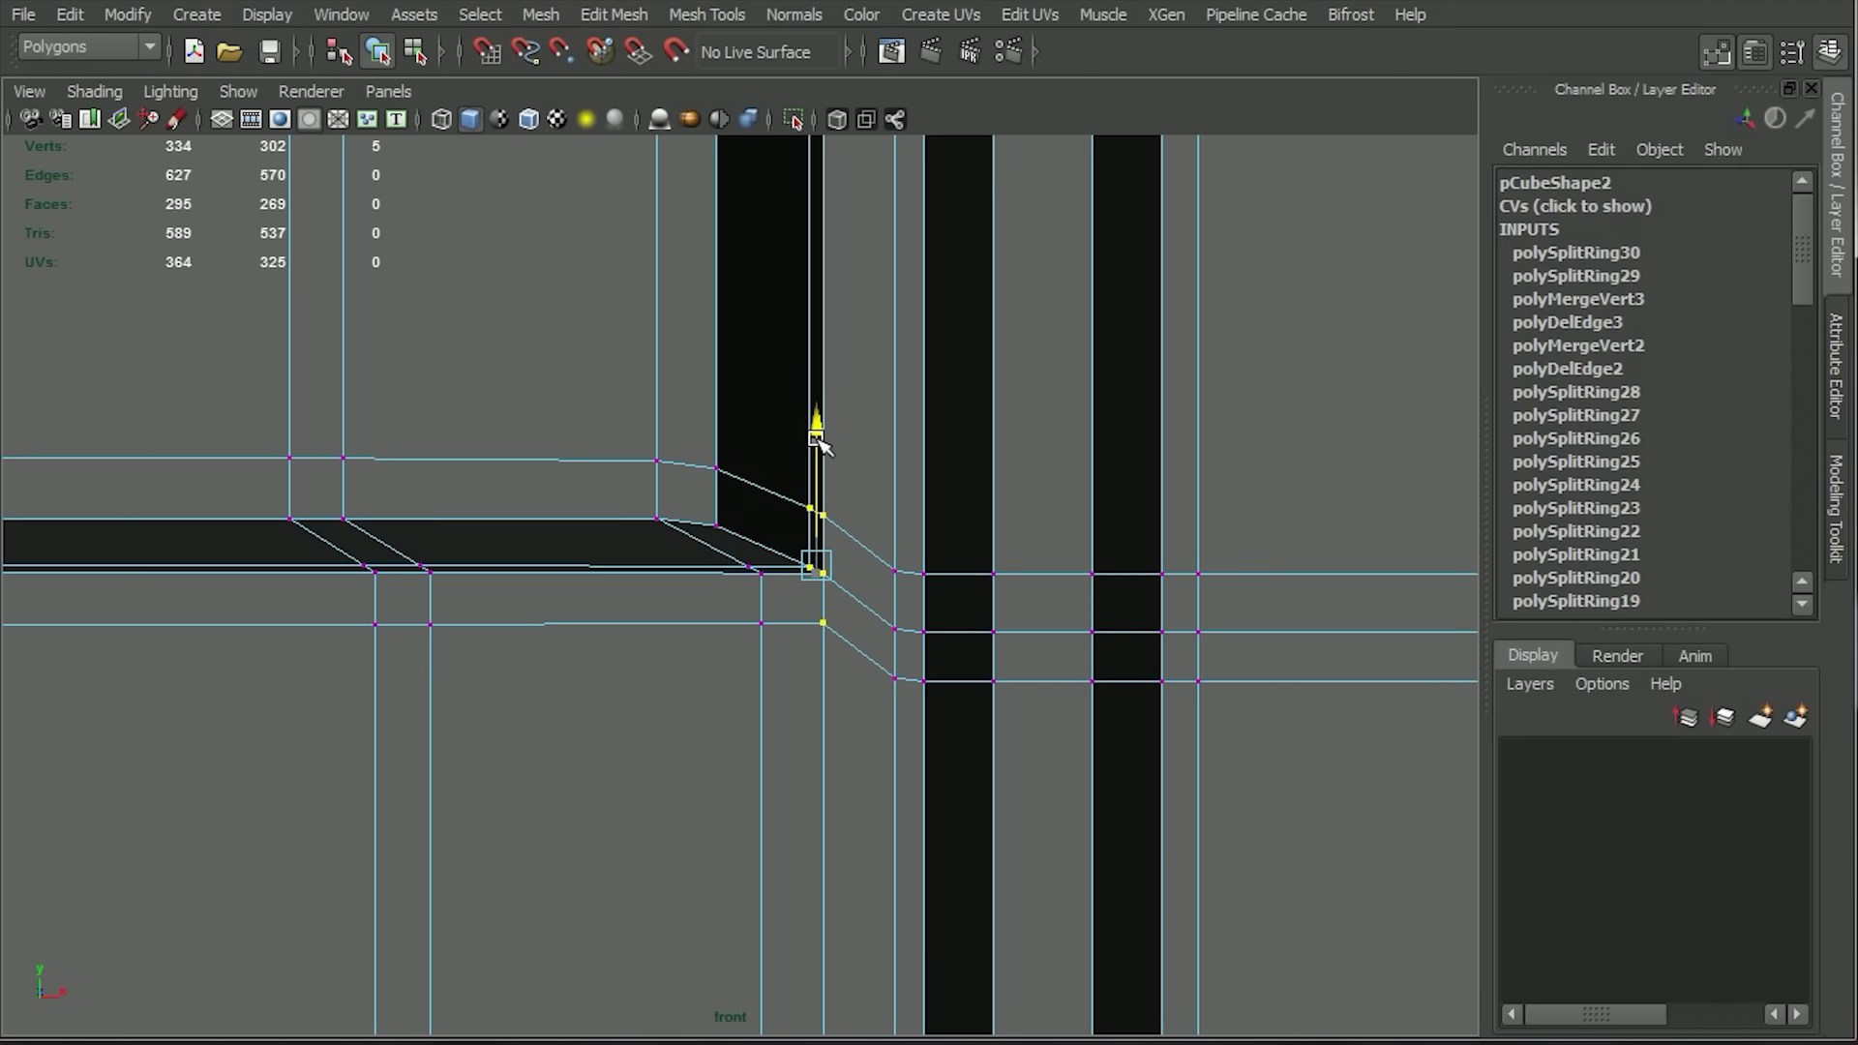
Preview the panel smoothed and examine the recess corners and lower edge from several angles.
key("3")
key("space")
key("space")
left_click(1041, 555)
middle_click_drag(1041, 556, 1048, 593, "alt")
right_click_drag(1048, 592, 938, 620, "alt")
left_click_drag(939, 620, 783, 531, "alt")
right_click_drag(783, 531, 1004, 658, "alt")
left_click(1006, 668)
left_click_drag(1006, 667, 1011, 513, "alt")
right_click_drag(1011, 513, 1089, 571, "alt")
middle_click_drag(1088, 571, 1138, 890, "alt")
left_click_drag(1139, 890, 1011, 542, "alt")
right_click_drag(1011, 542, 1050, 1016, "alt")
left_click(811, 598)
middle_click_drag(1050, 1016, 911, 758, "alt")
right_click_drag(911, 757, 871, 503, "alt")
left_click_drag(871, 503, 888, 531, "alt")
Return the panel to its unsmoothed display, switch to vertex editing in the front view and show the grid.
key("1")
key("space")
key("space")
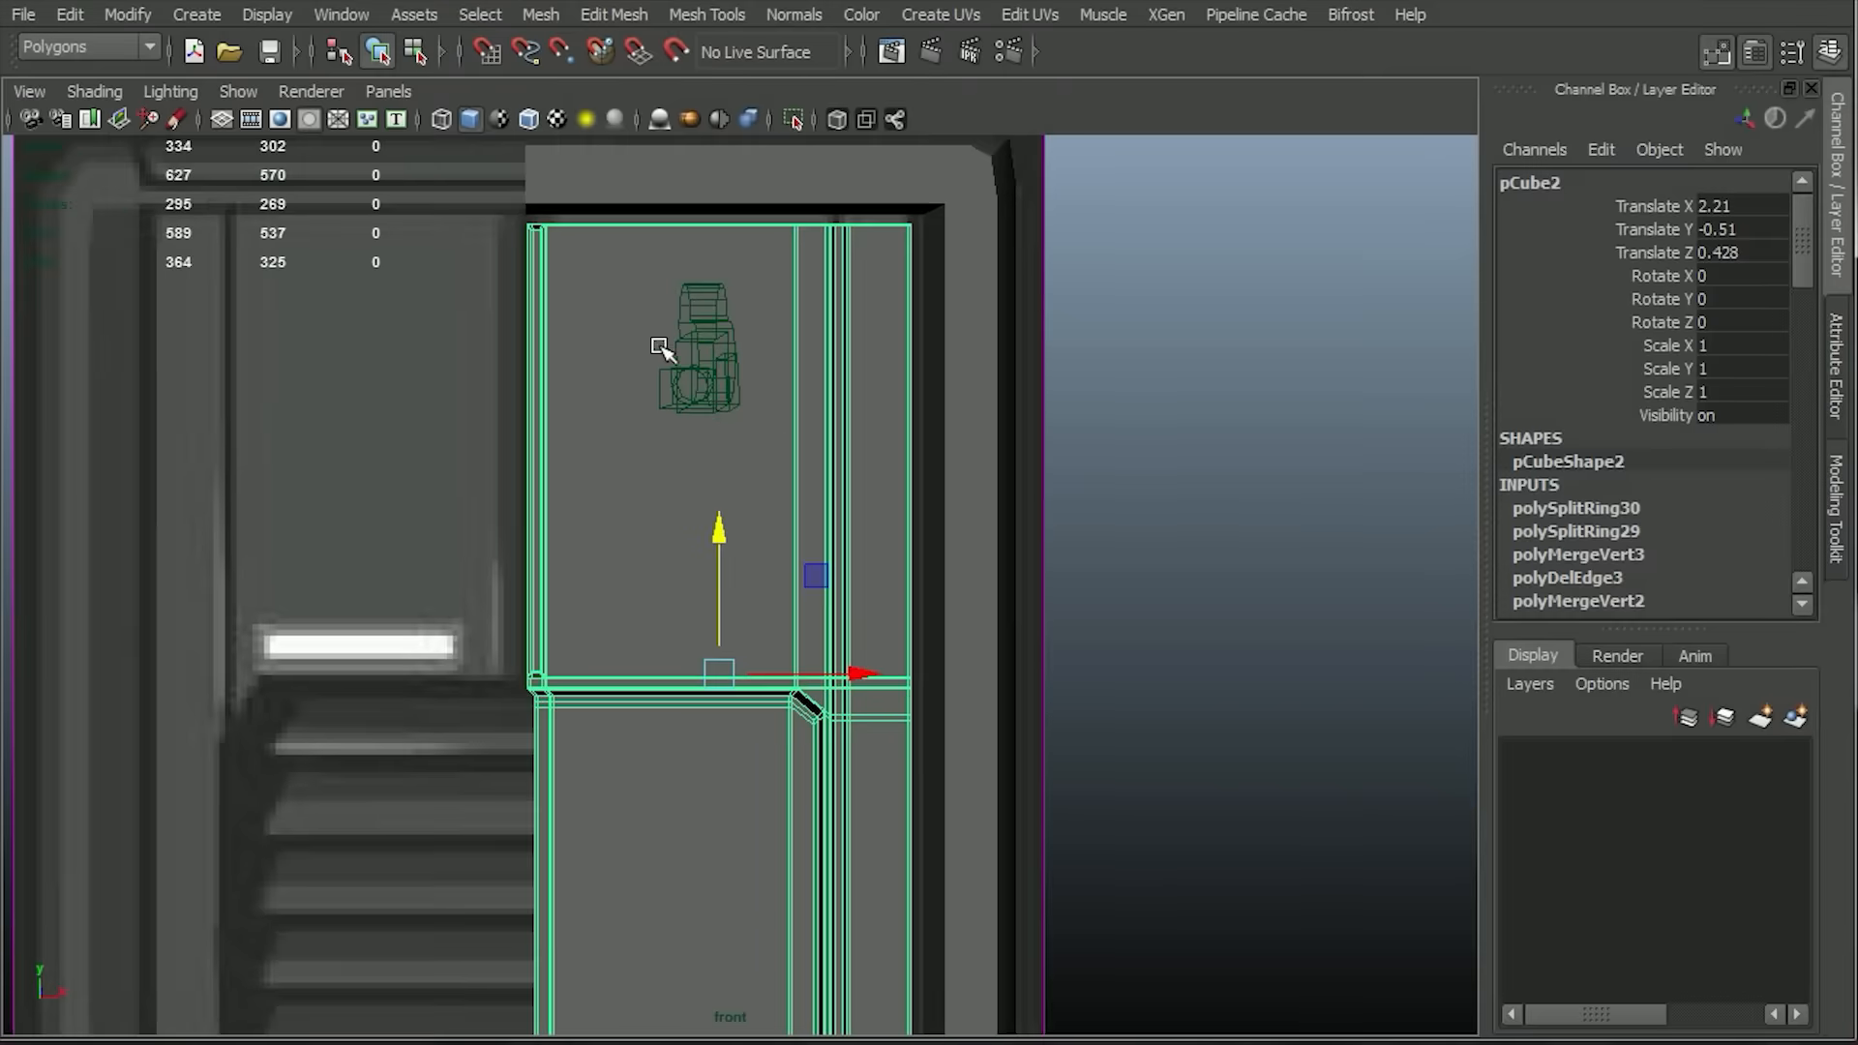
key("space")
key("space")
right_click_drag(1006, 523, 883, 643, "alt")
key("space")
key("space")
right_click_drag(851, 464, 757, 383, "alt")
middle_click_drag(757, 383, 796, 345, "alt")
right_click_drag(769, 363, 673, 363)
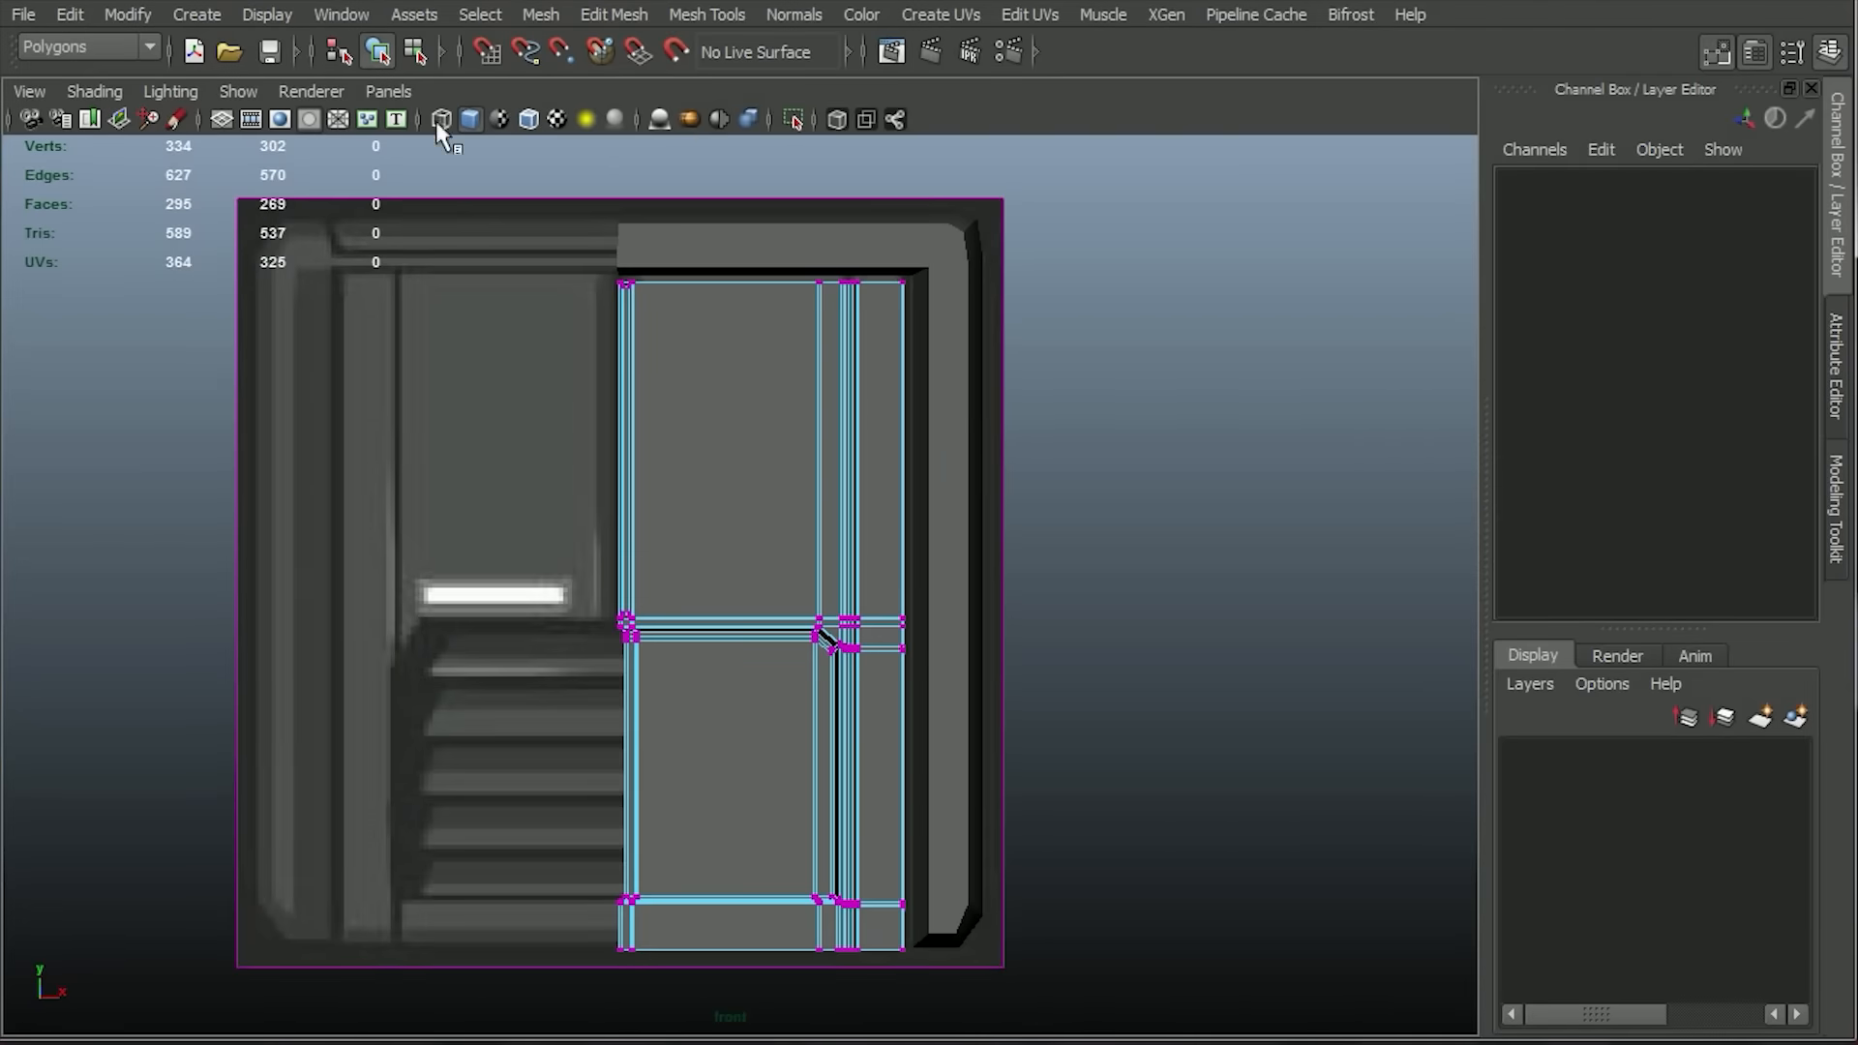
left_click(223, 118)
Select only the column of vertices along the panel's inner border, removing the neighbouring inner vertices from the selection.
left_click_drag(619, 996, 625, 1011)
right_click_drag(436, 736, 542, 755, "alt")
middle_click_drag(541, 755, 879, 524, "alt")
right_click_drag(878, 523, 983, 551, "alt")
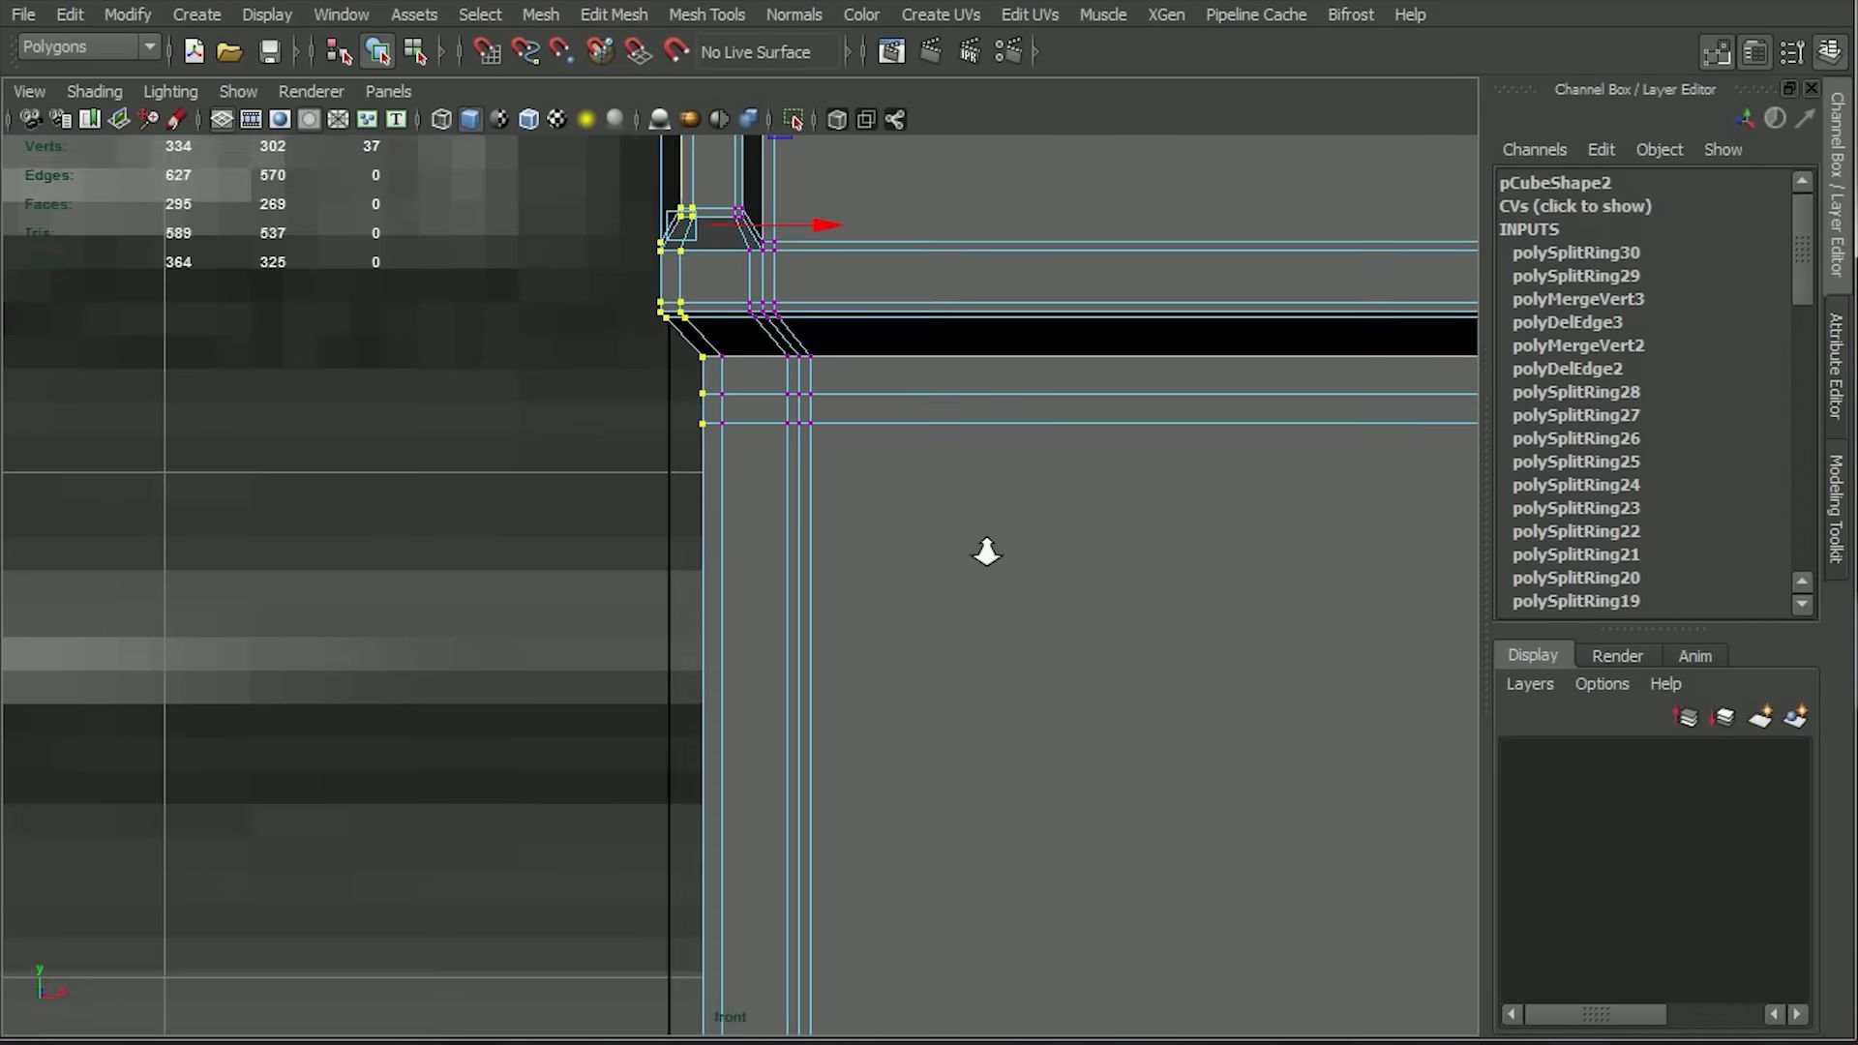
middle_click_drag(983, 552, 999, 639, "alt")
left_click_drag(730, 275, 711, 308, "ctrl")
right_click_drag(982, 842, 871, 810, "alt")
middle_click_drag(871, 811, 1012, 406, "alt")
right_click_drag(1012, 406, 1394, 716, "alt")
middle_click_drag(1394, 716, 1014, 353, "alt")
right_click_drag(1014, 353, 808, 454, "alt")
middle_click_drag(808, 454, 793, 559, "alt")
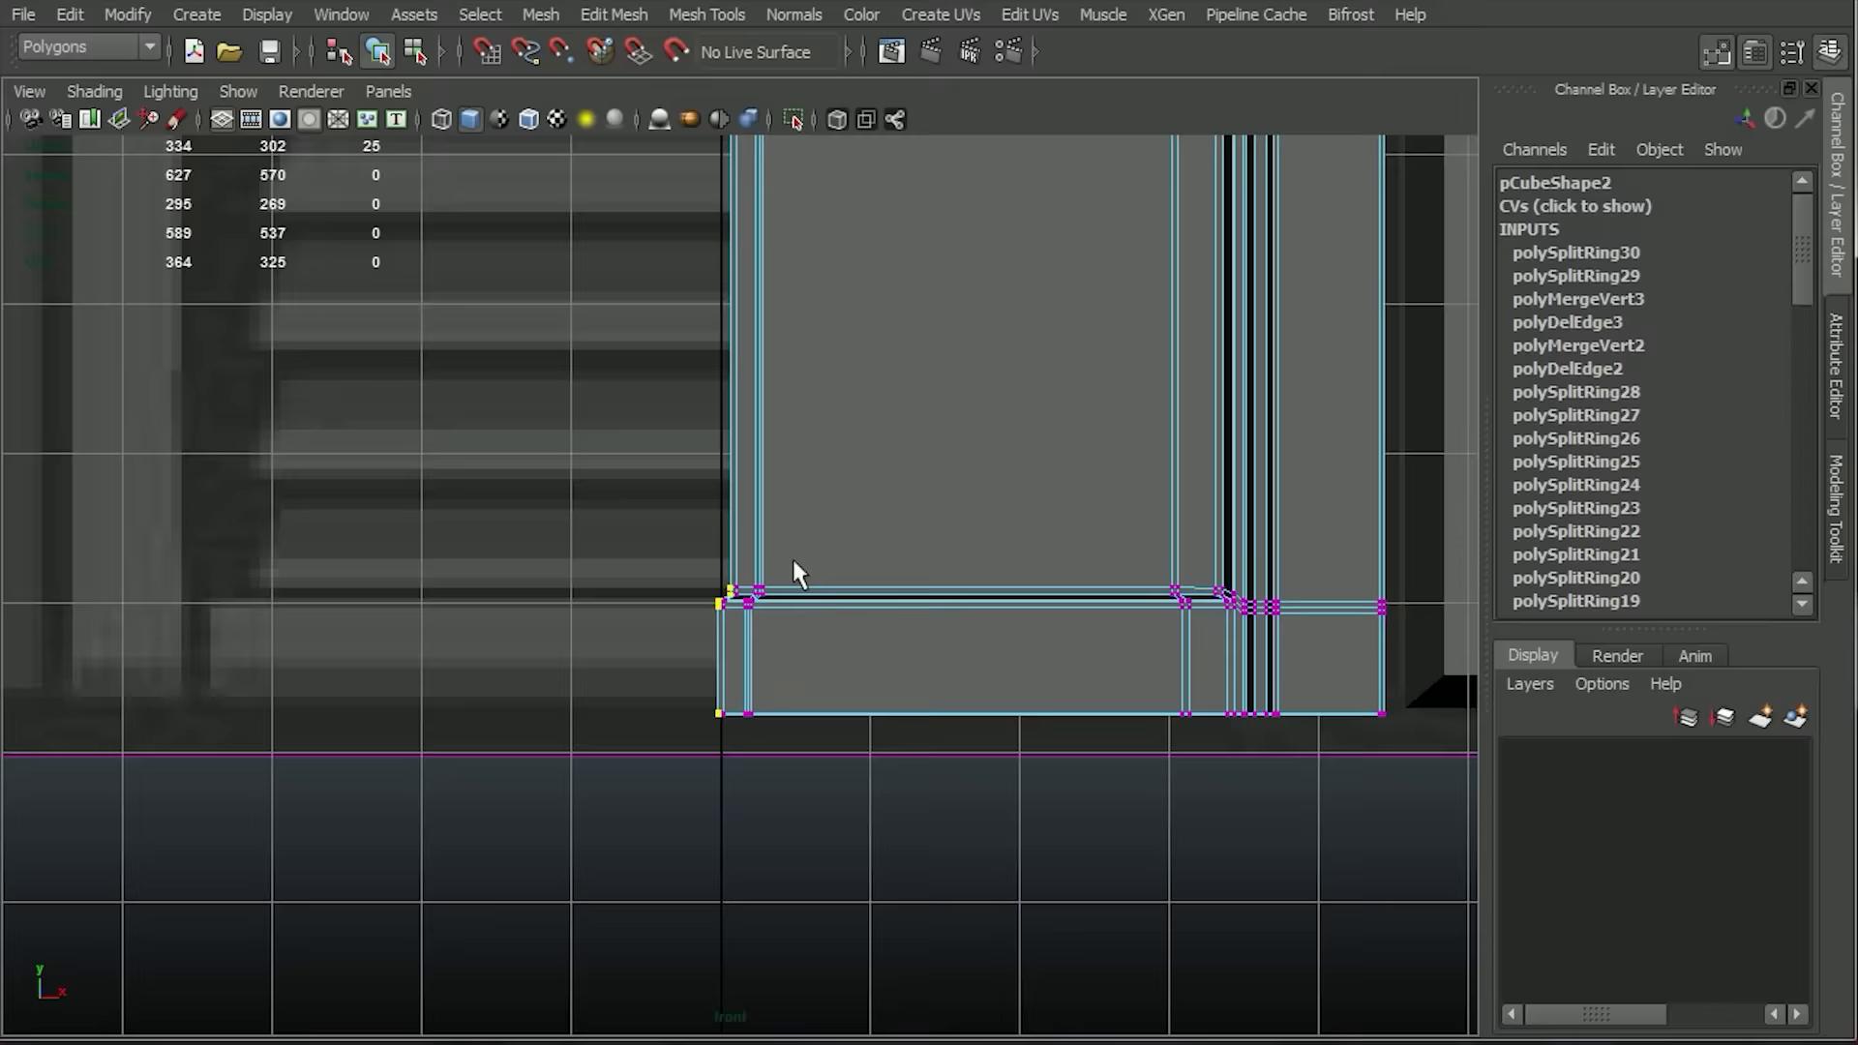
middle_click_drag(958, 387, 832, 826, "alt")
middle_click_drag(709, 520, 955, 841, "alt")
right_click_drag(955, 842, 1452, 825, "alt")
middle_click_drag(1451, 825, 785, 573, "alt")
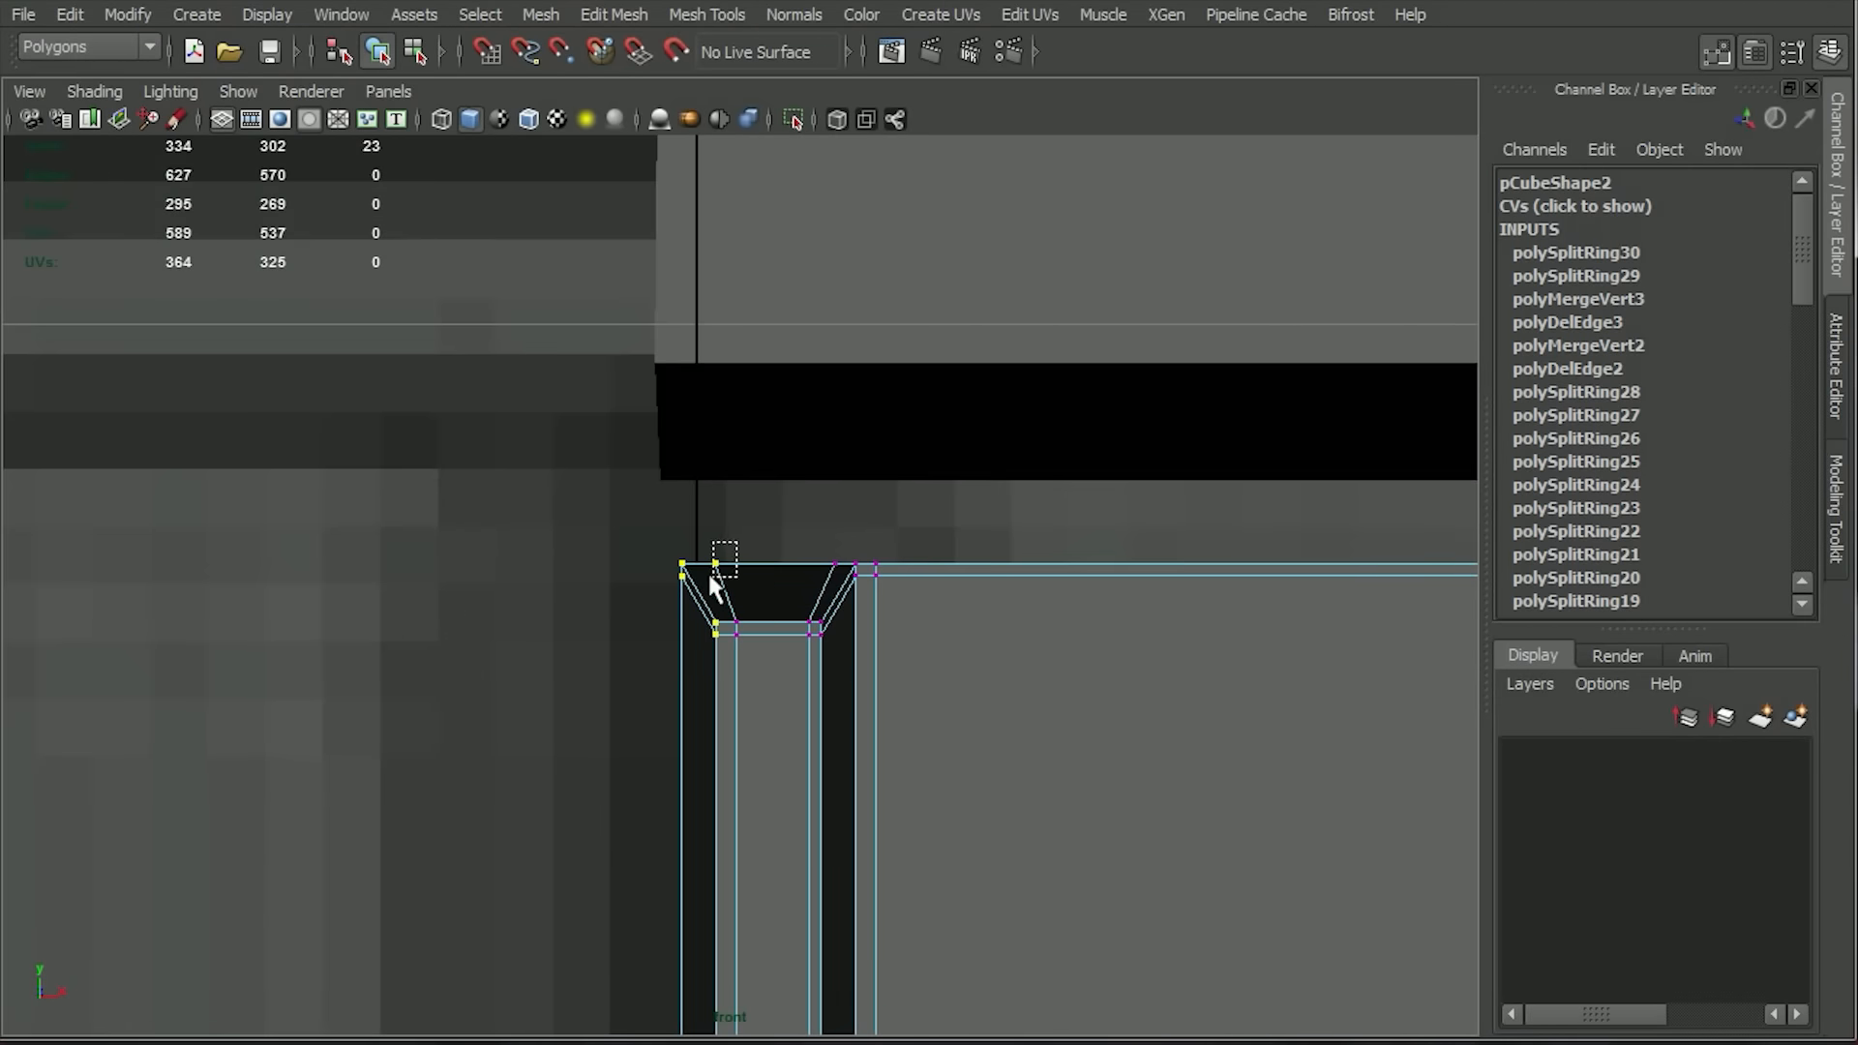
left_click_drag(710, 576, 708, 581, "ctrl")
right_click_drag(1113, 629, 780, 660, "alt")
middle_click_drag(780, 660, 749, 491, "alt")
Align the inner border vertices on the grid's centre line using grid snapping, with Retain component spacing turned off.
key("w")
left_click_drag(851, 815, 646, 774)
left_click(486, 58)
right_click_drag(339, 667, 512, 640, "alt")
middle_click_drag(512, 639, 560, 590, "alt")
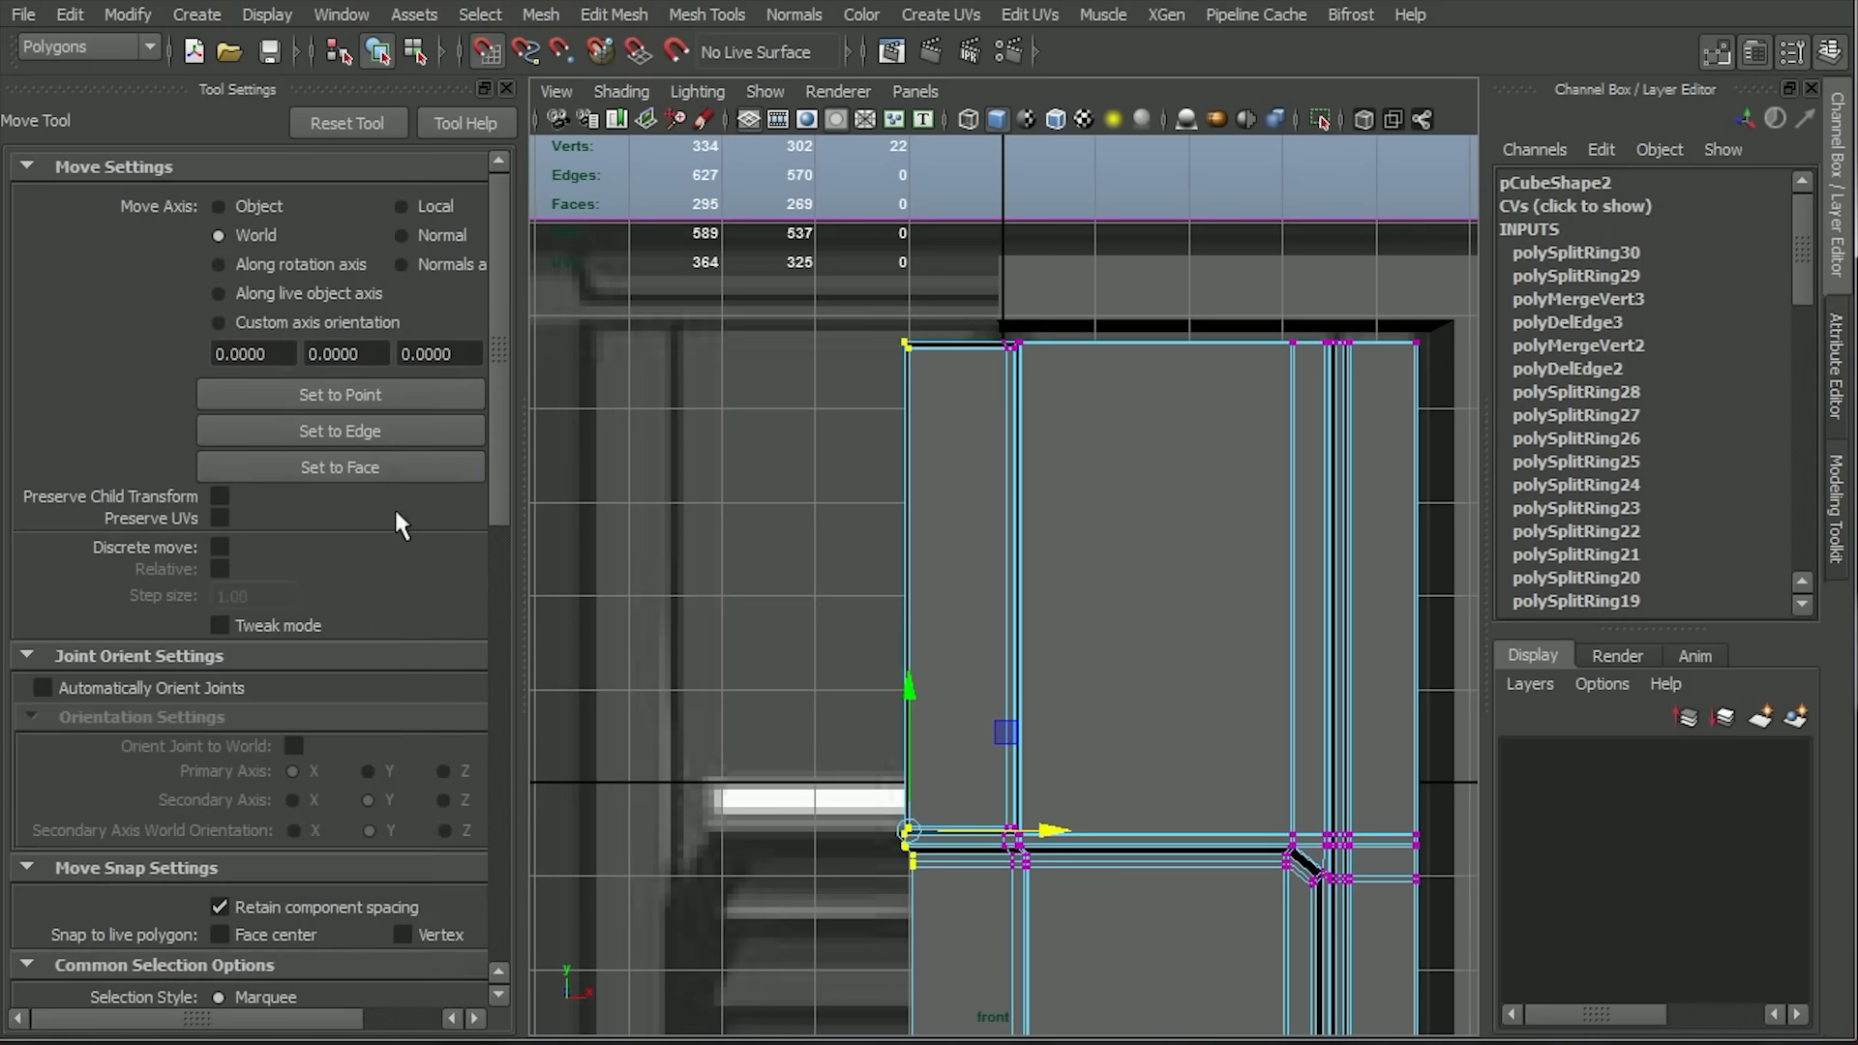
scroll(393, 507, "down", 3)
left_click(219, 674)
left_click_drag(908, 830, 970, 834)
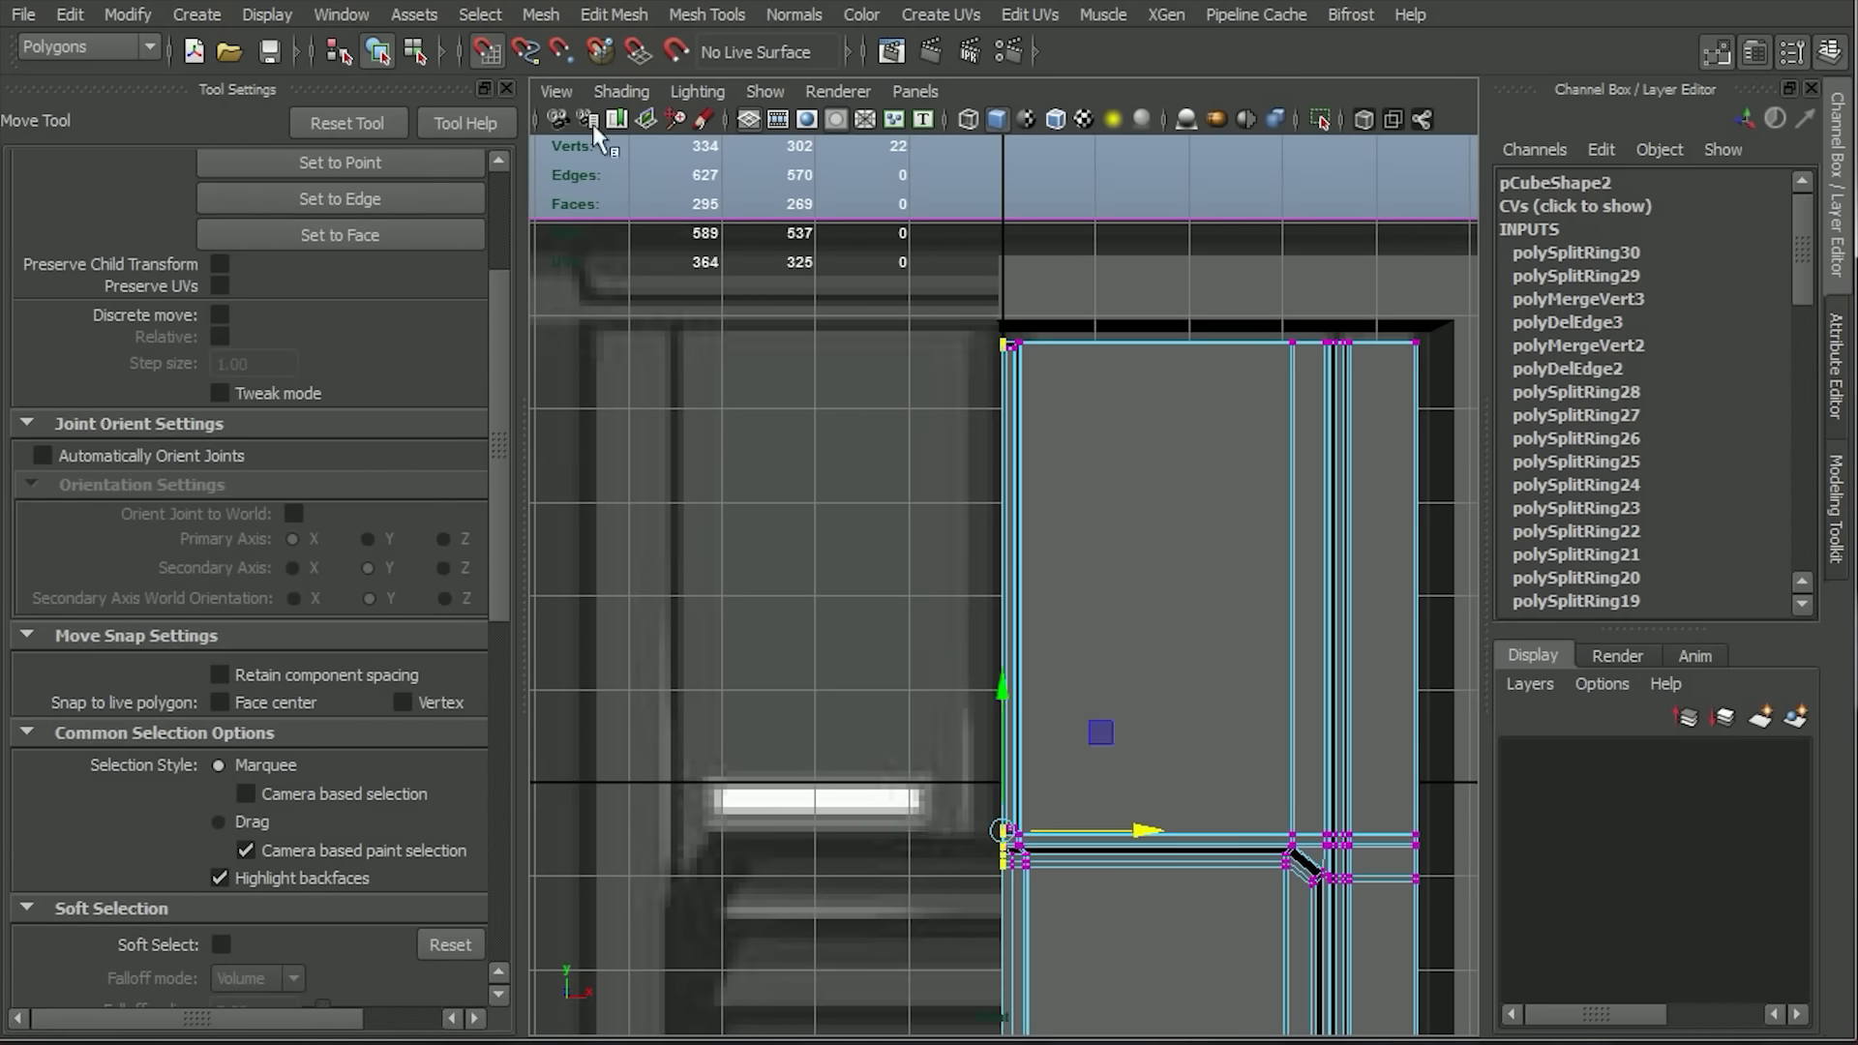
Close the Move tool's settings, select the panel as a whole object and hide the grid.
left_click(506, 88)
right_click_drag(852, 542, 925, 481)
left_click(925, 480)
scroll(967, 503, "down", 2)
middle_click_drag(1040, 580, 1040, 415, "alt")
scroll(1042, 564, "down", 4)
key("space")
key("space")
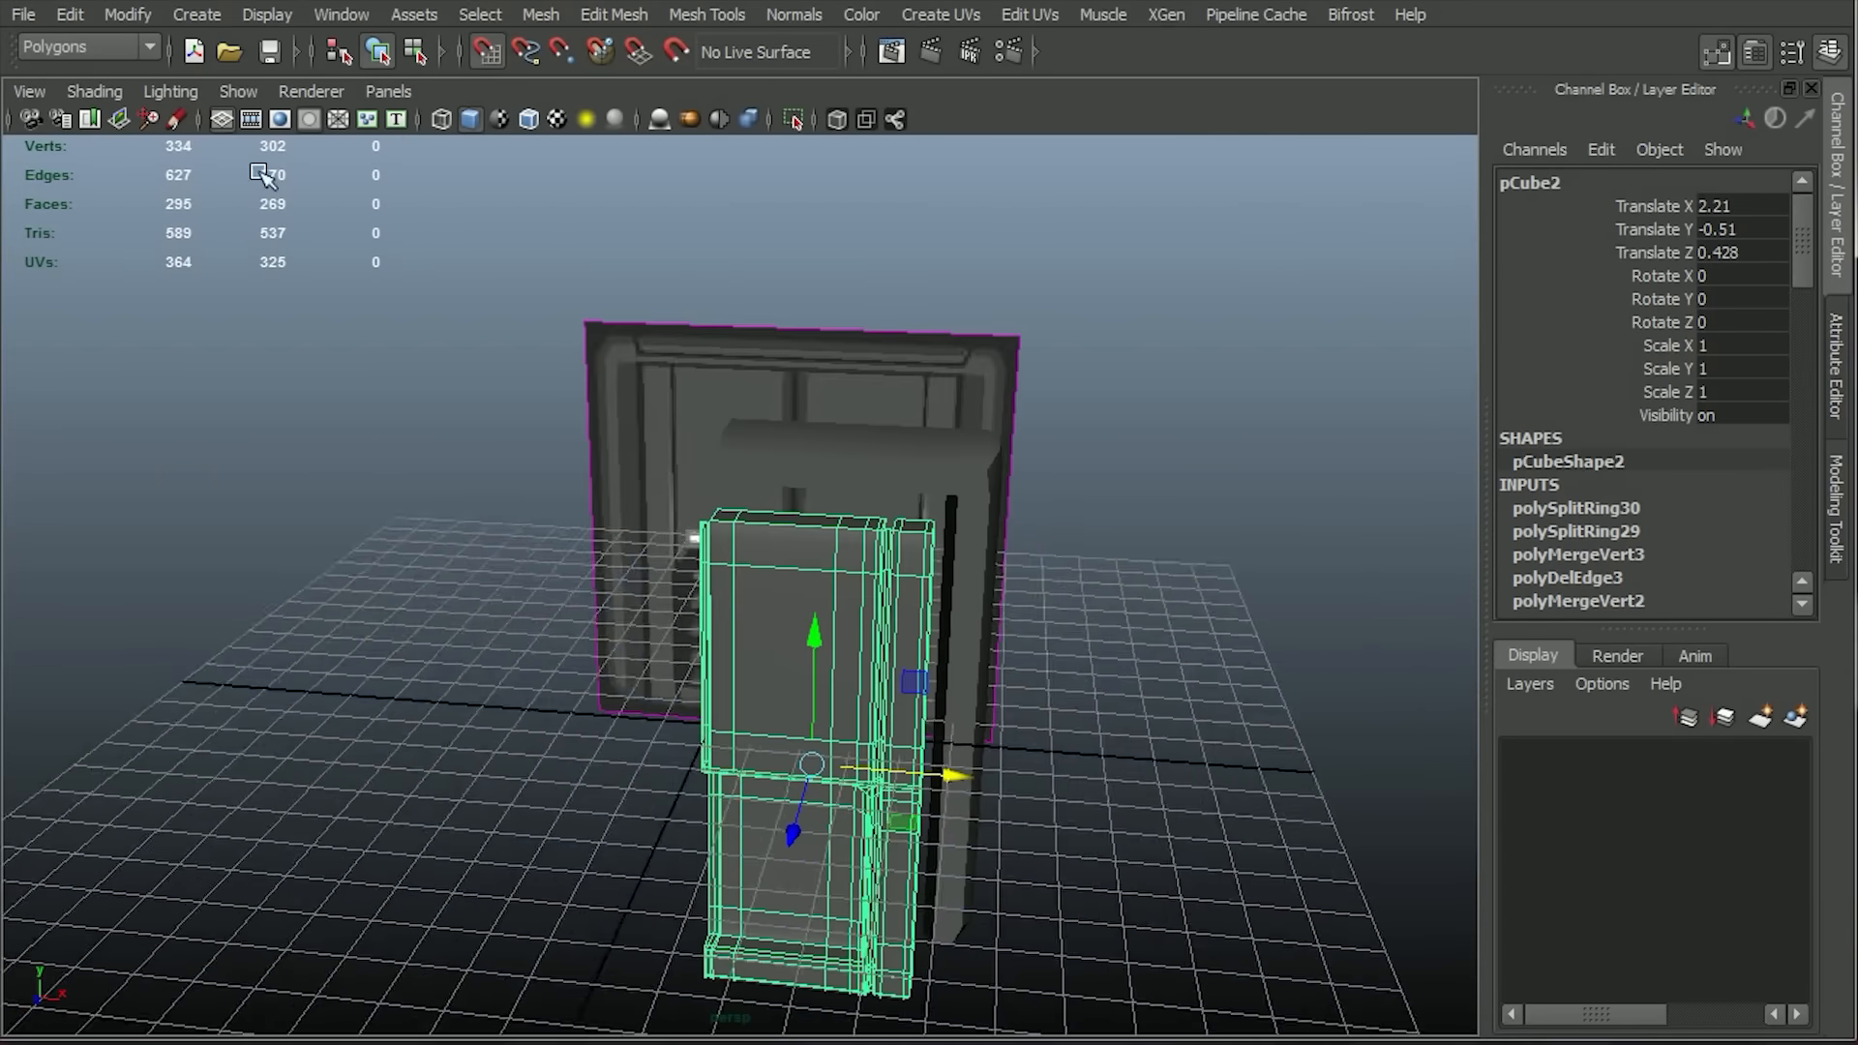
left_click(221, 119)
left_click(488, 51)
scroll(1028, 639, "up", 4)
left_click_drag(1029, 638, 977, 352, "alt")
key("space")
key("space")
scroll(912, 468, "up", 4)
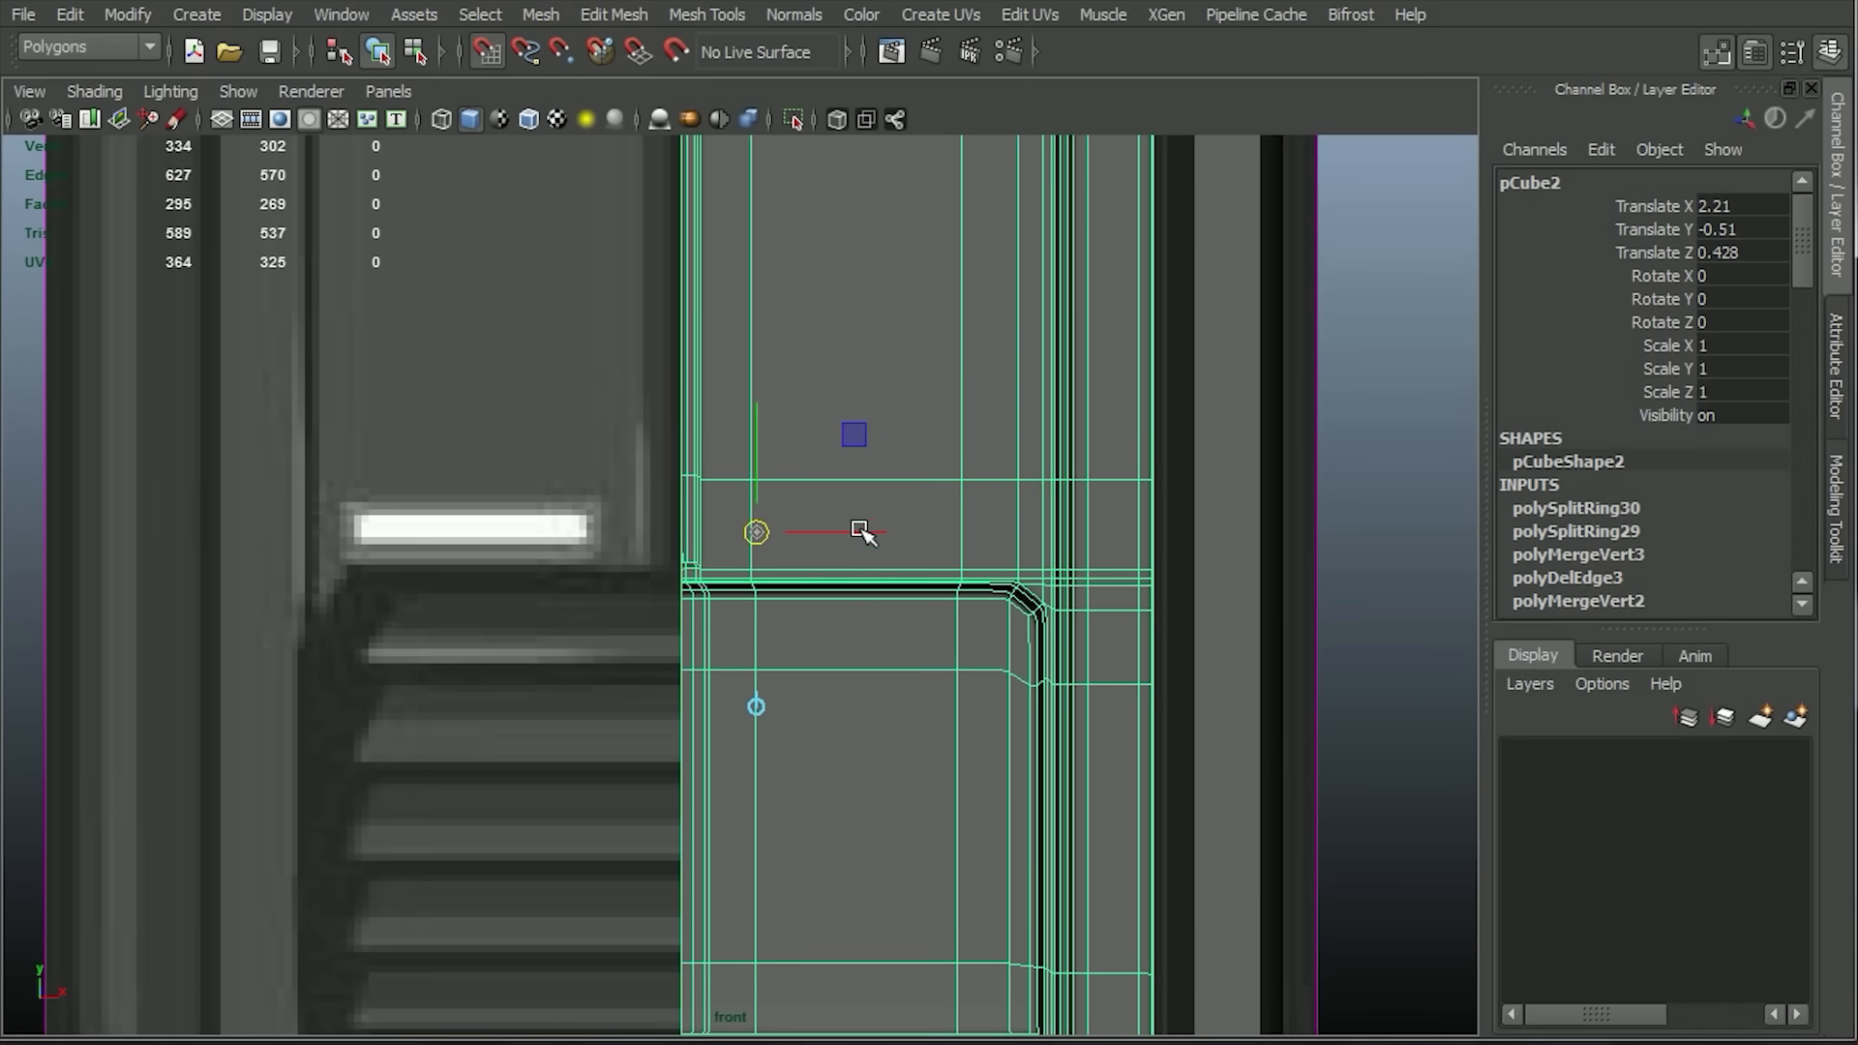
Mirror the smoothed panel across its centre line without merging it with the original, undoing the first merged attempt.
left_click(540, 16)
left_click(724, 397)
left_click(385, 559)
left_click_drag(542, 4, 404, 0)
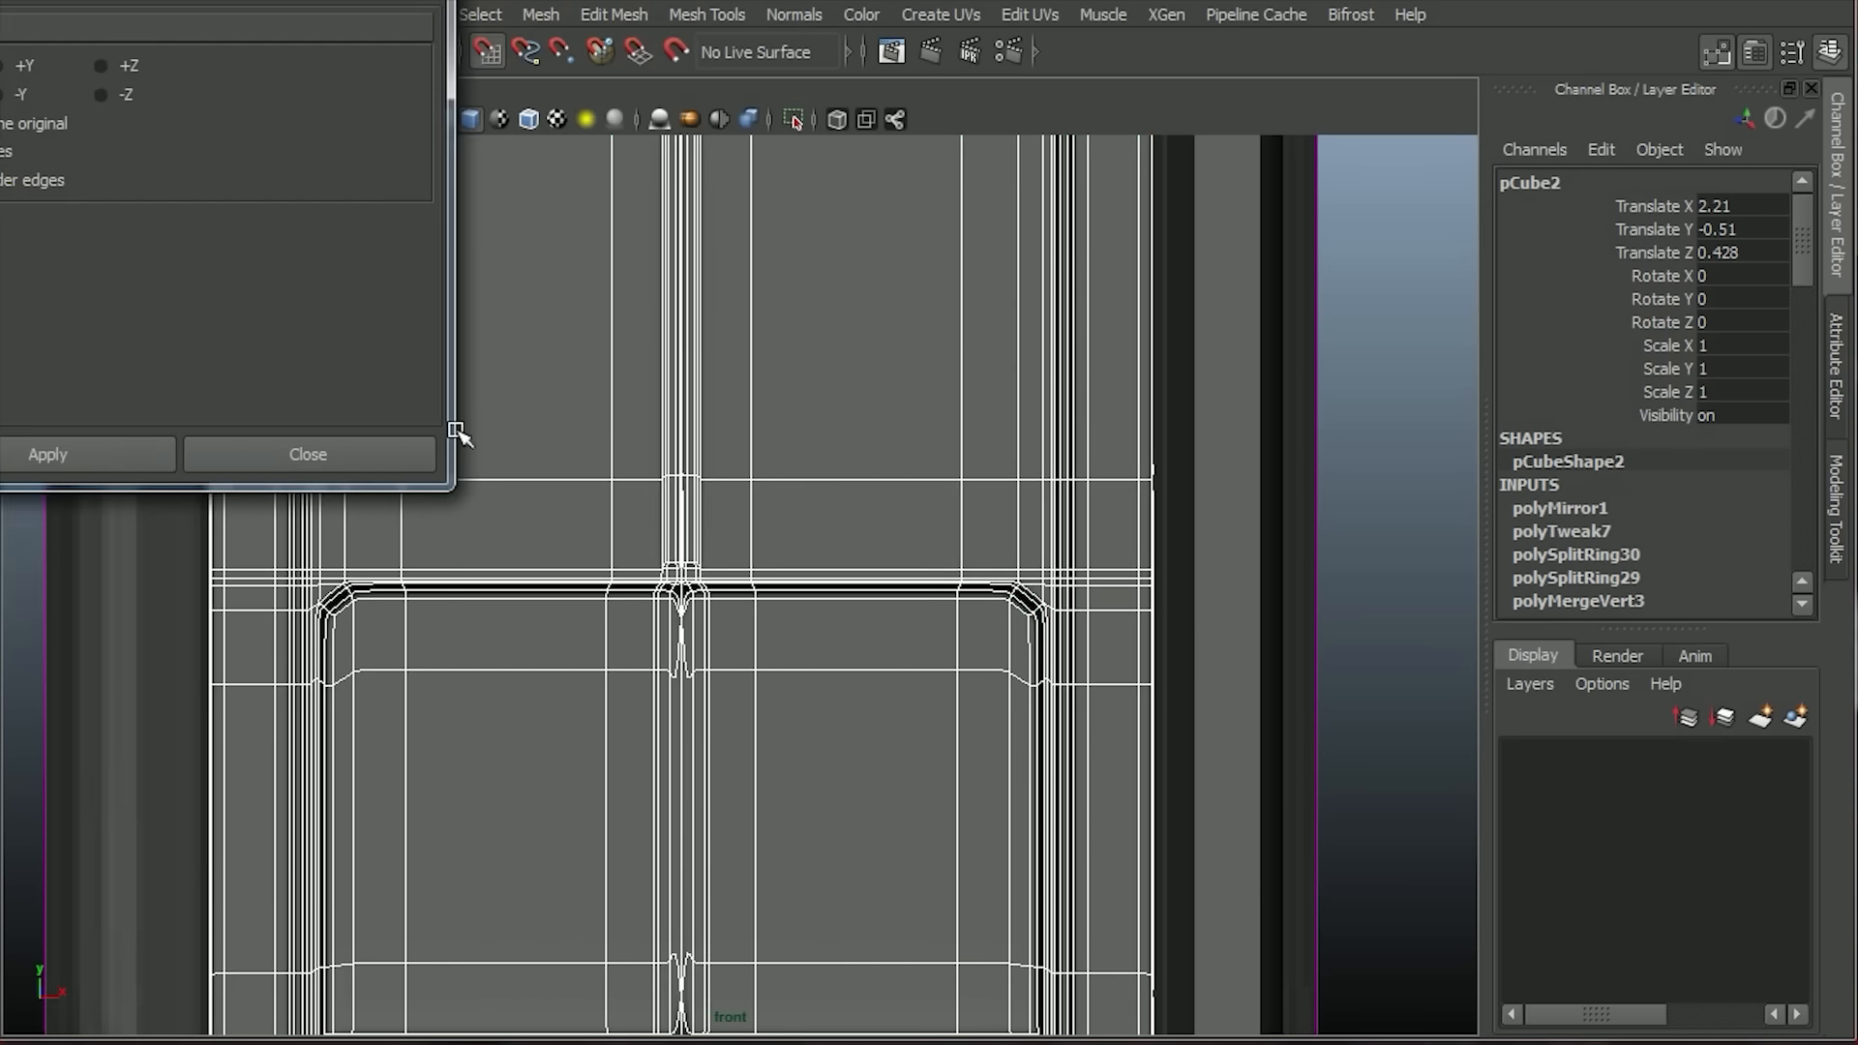
key("ctrl+z")
scroll(918, 1026, "up", 5)
middle_click_drag(918, 1031, 1015, 882, "alt")
key("3")
left_click(47, 453)
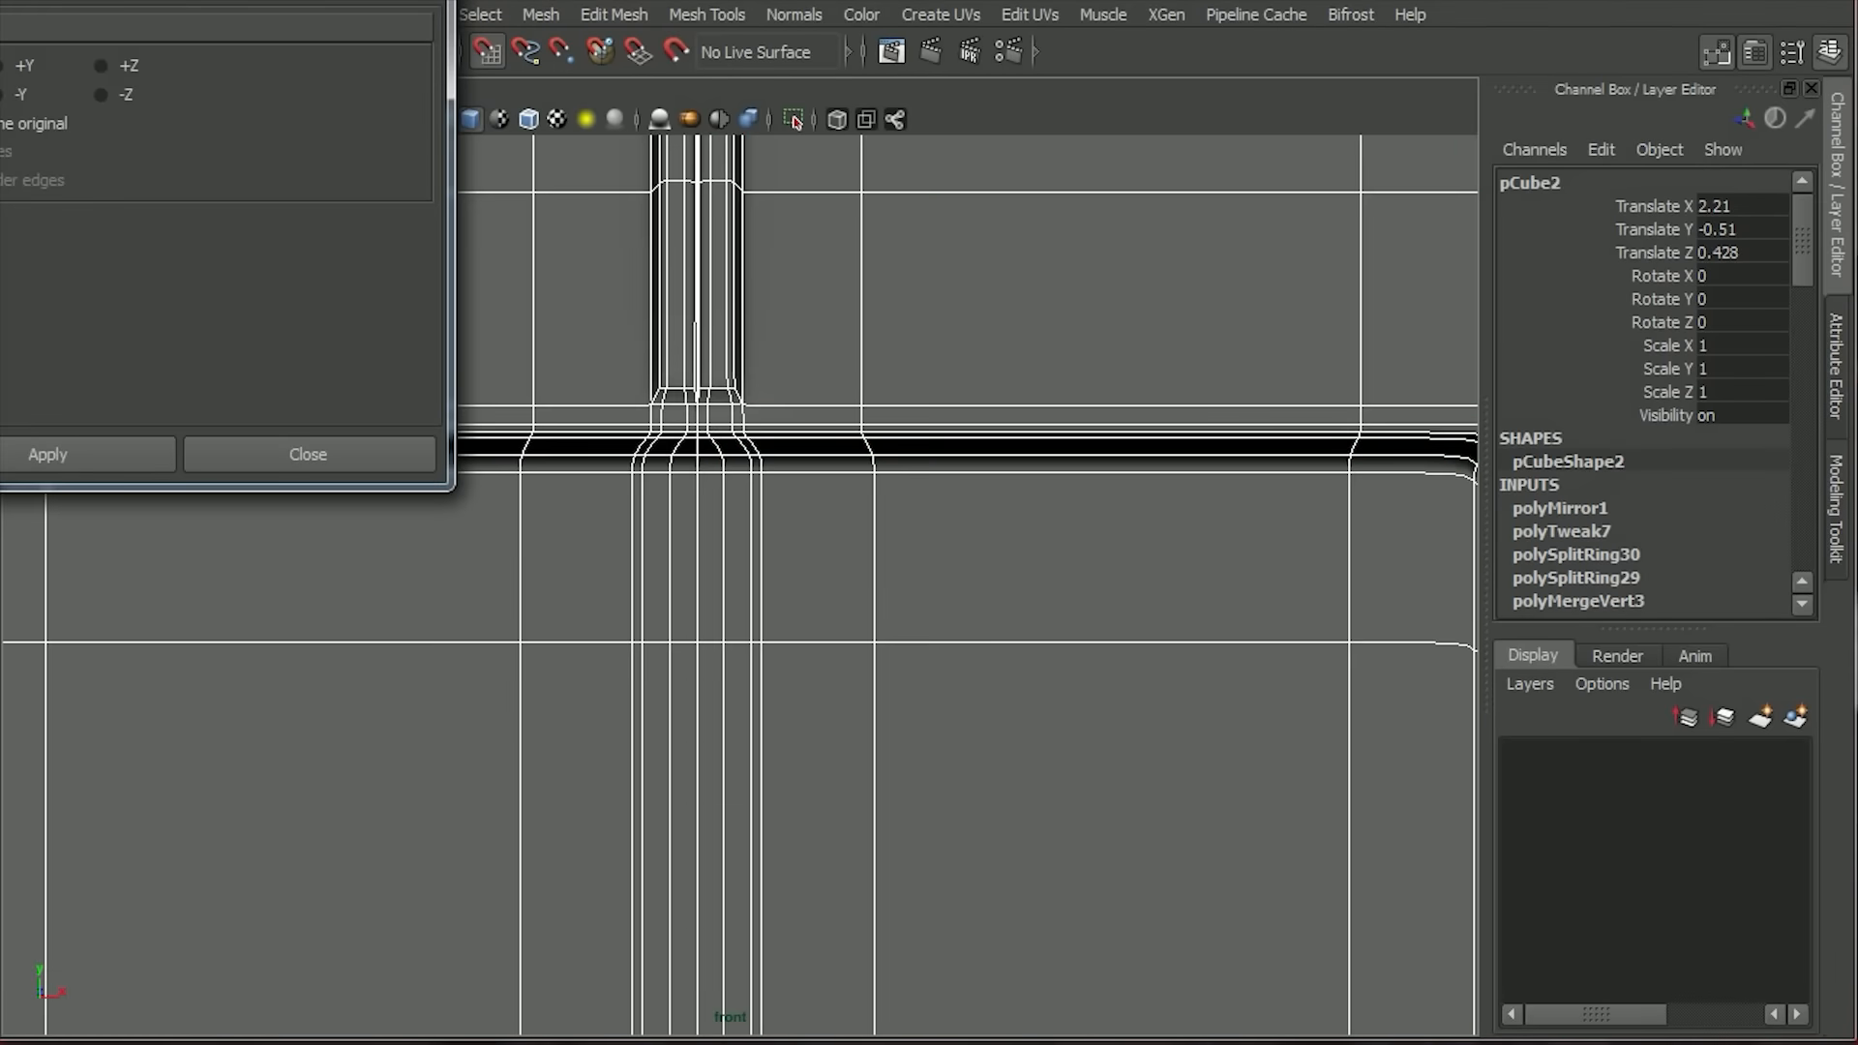
left_click(308, 454)
Select all vertices along the mirrored panel's centre seam on the unsmoothed mesh.
scroll(861, 677, "up", 4)
key("1")
scroll(832, 658, "down", 5)
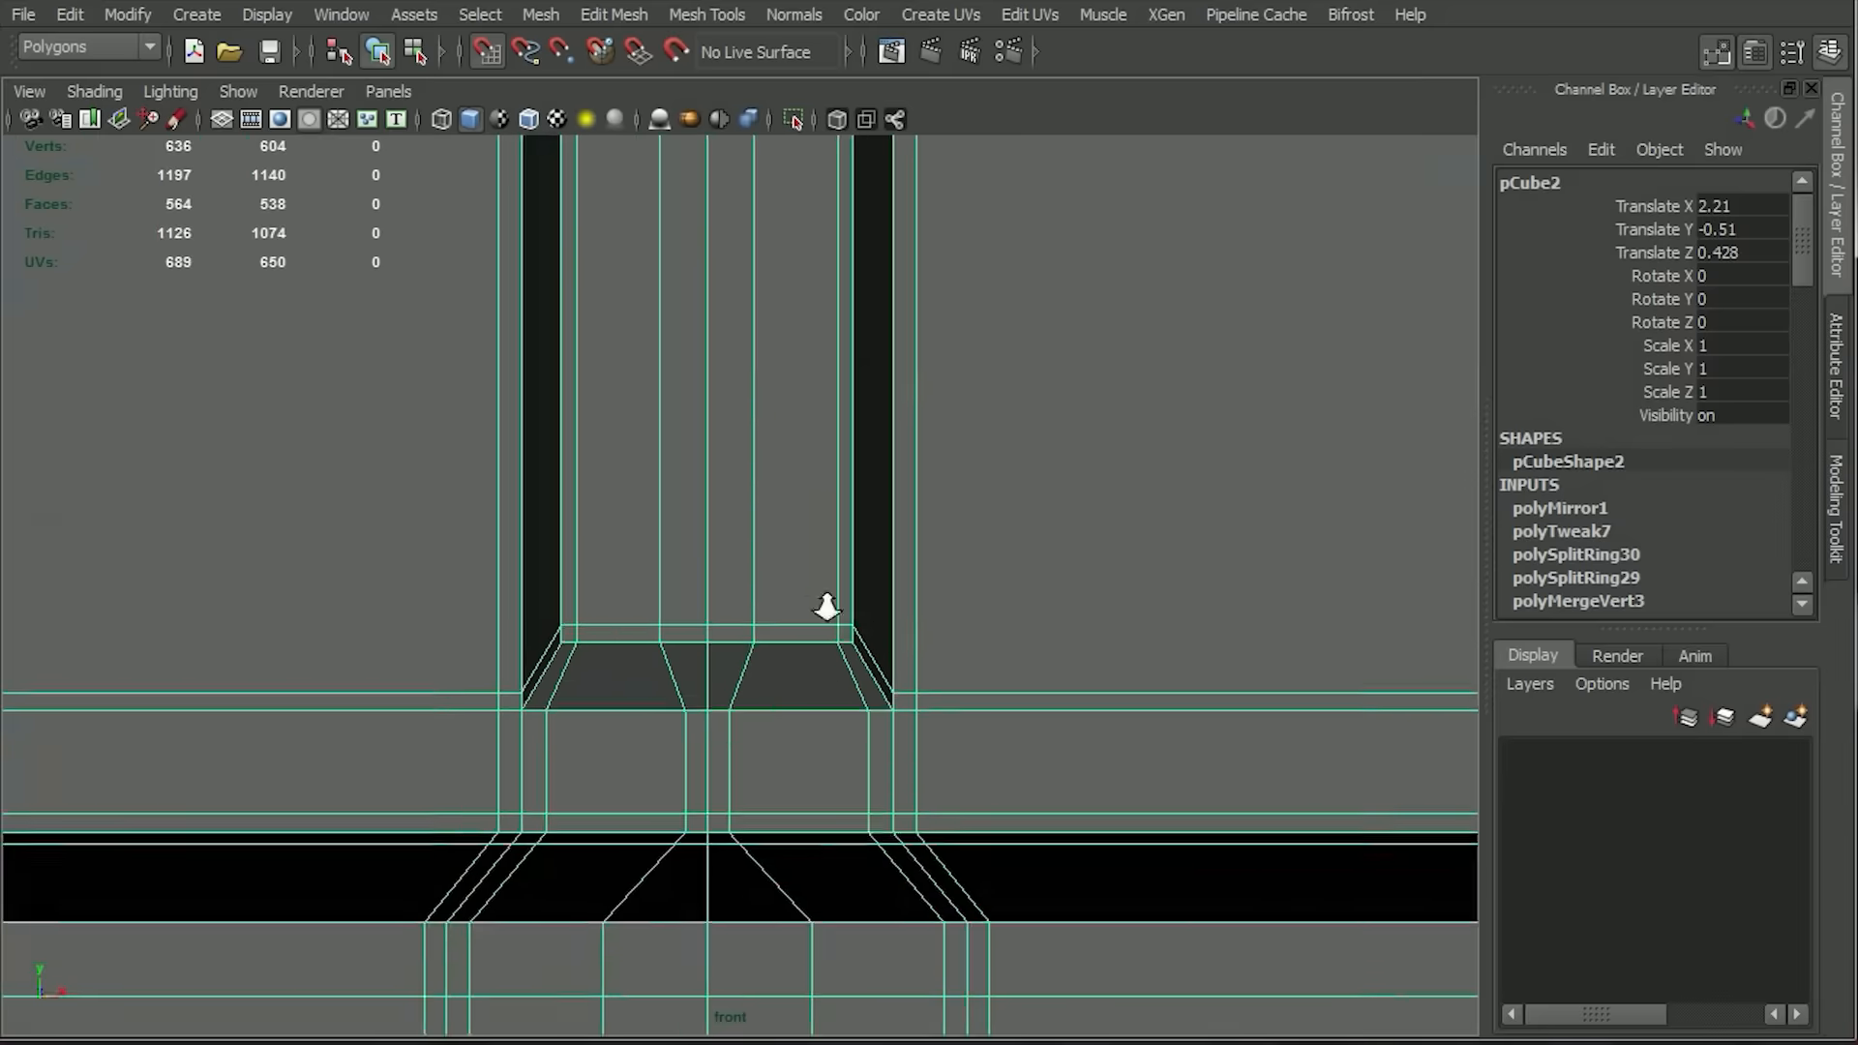
key("f")
right_click_drag(813, 376, 745, 373)
left_click_drag(767, 217, 701, 956)
key("space")
left_click_drag(750, 371, 749, 333)
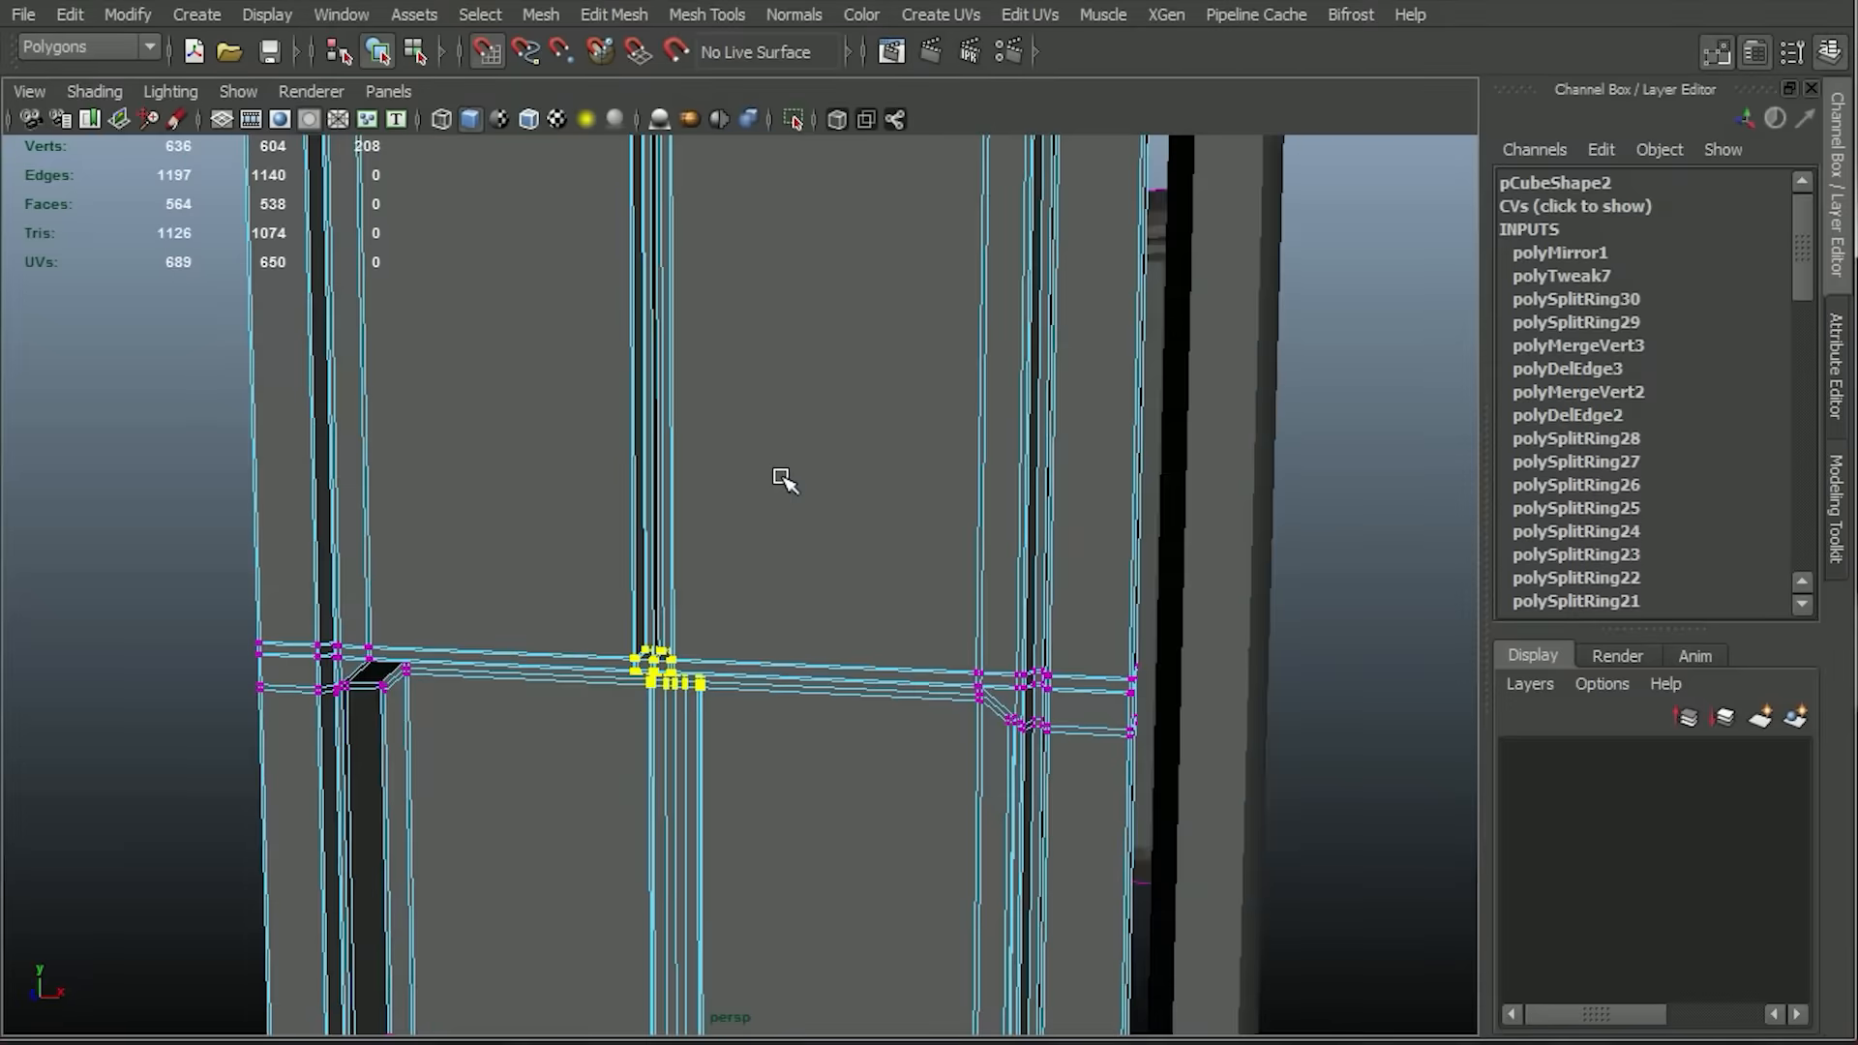
right_click_drag(784, 480, 895, 734, "alt")
left_click_drag(895, 734, 864, 882, "alt")
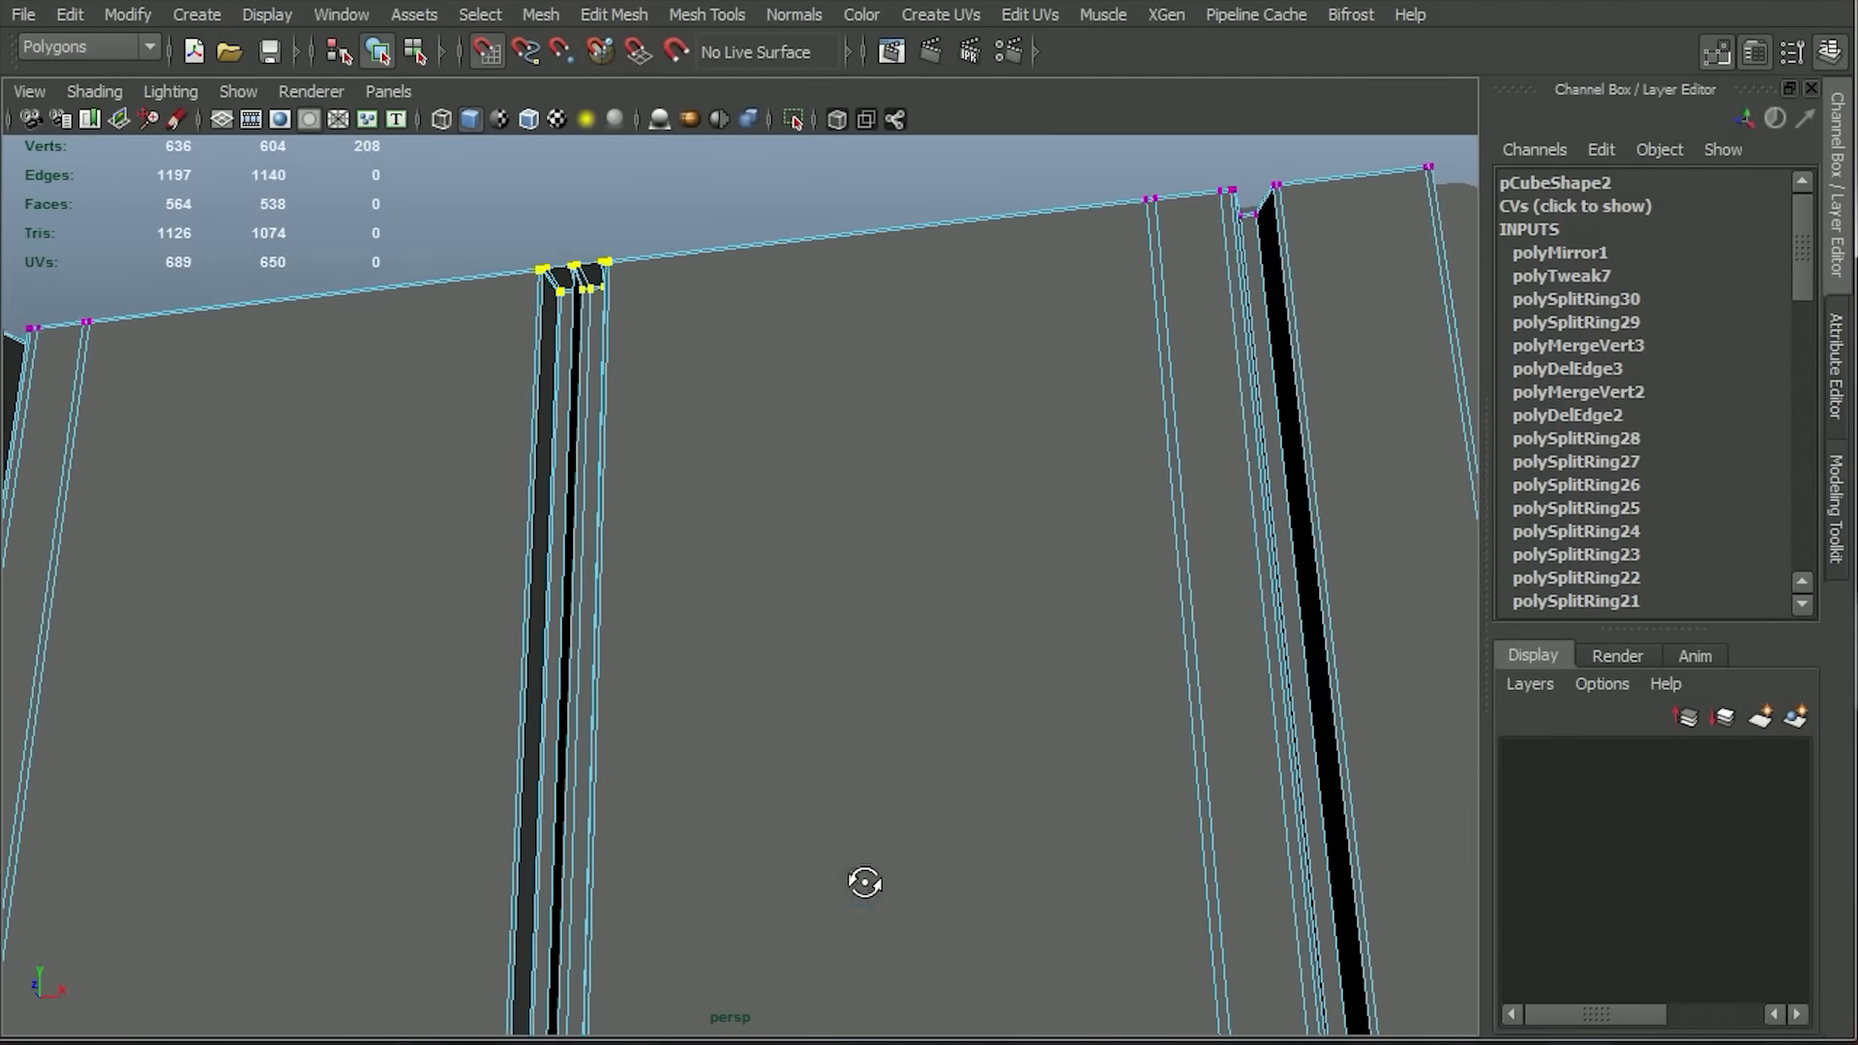
left_click(535, 16)
left_click(978, 397)
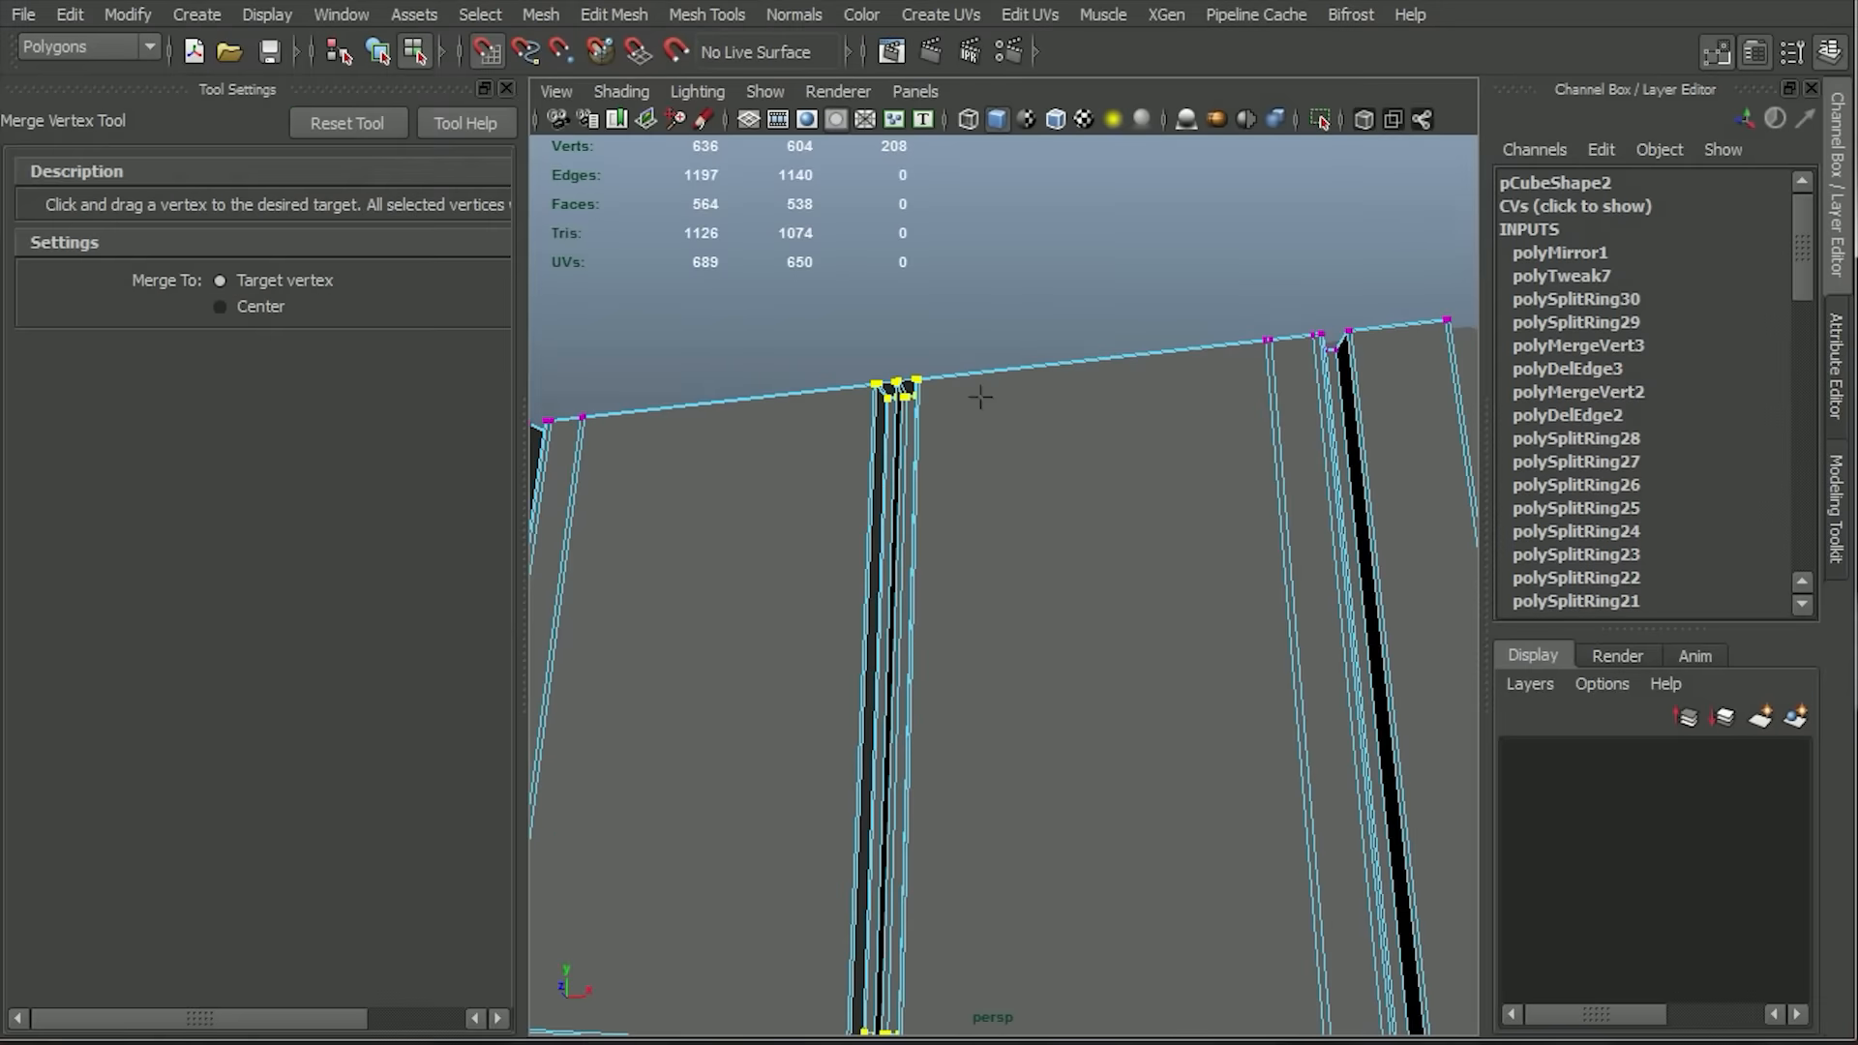
left_click(506, 88)
Merge the coincident vertices along the centre seam with Merge Components.
left_click(706, 14)
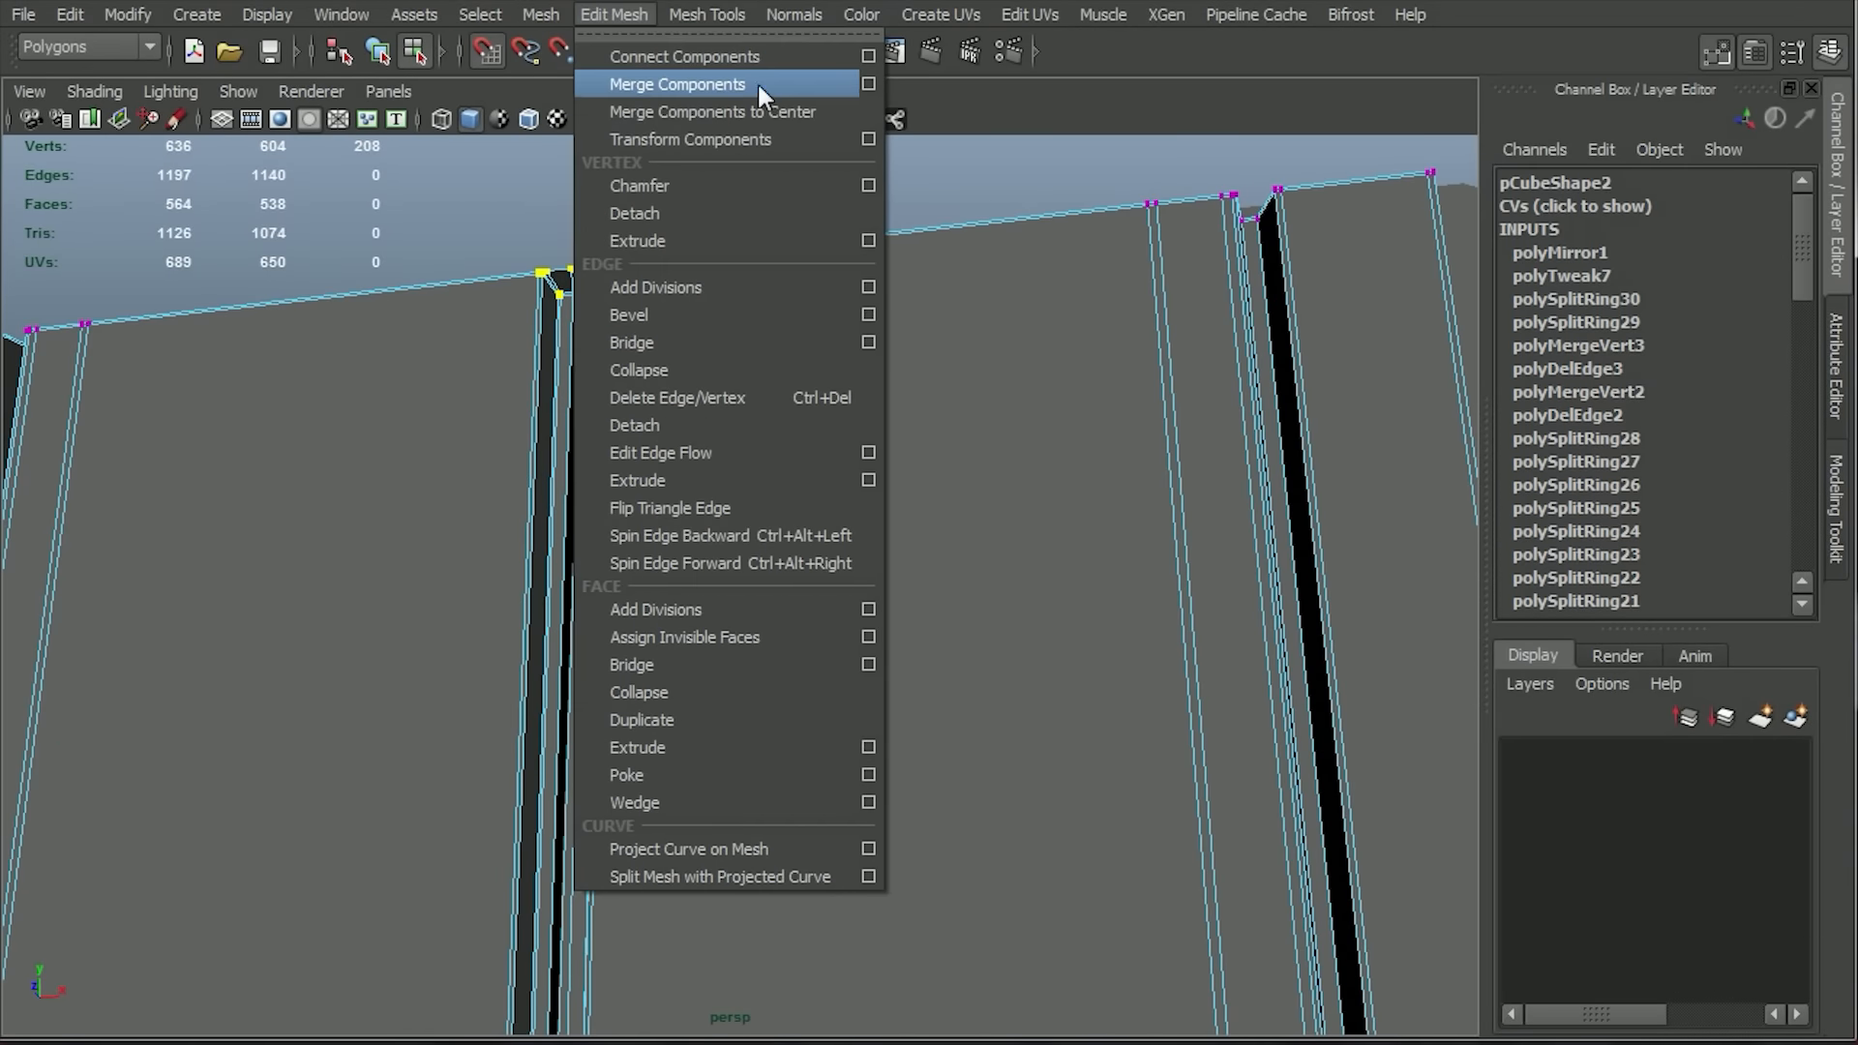
left_click(876, 83)
left_click_drag(46, 0, 935, 533)
right_click_drag(929, 290, 1111, 431, "alt")
middle_click_drag(1112, 431, 1074, 716, "alt")
left_click(958, 1038)
key("ctrl+z")
left_click_drag(653, 355, 717, 407, "alt")
key("ctrl+z")
left_click(944, 1037)
left_click(1197, 1035)
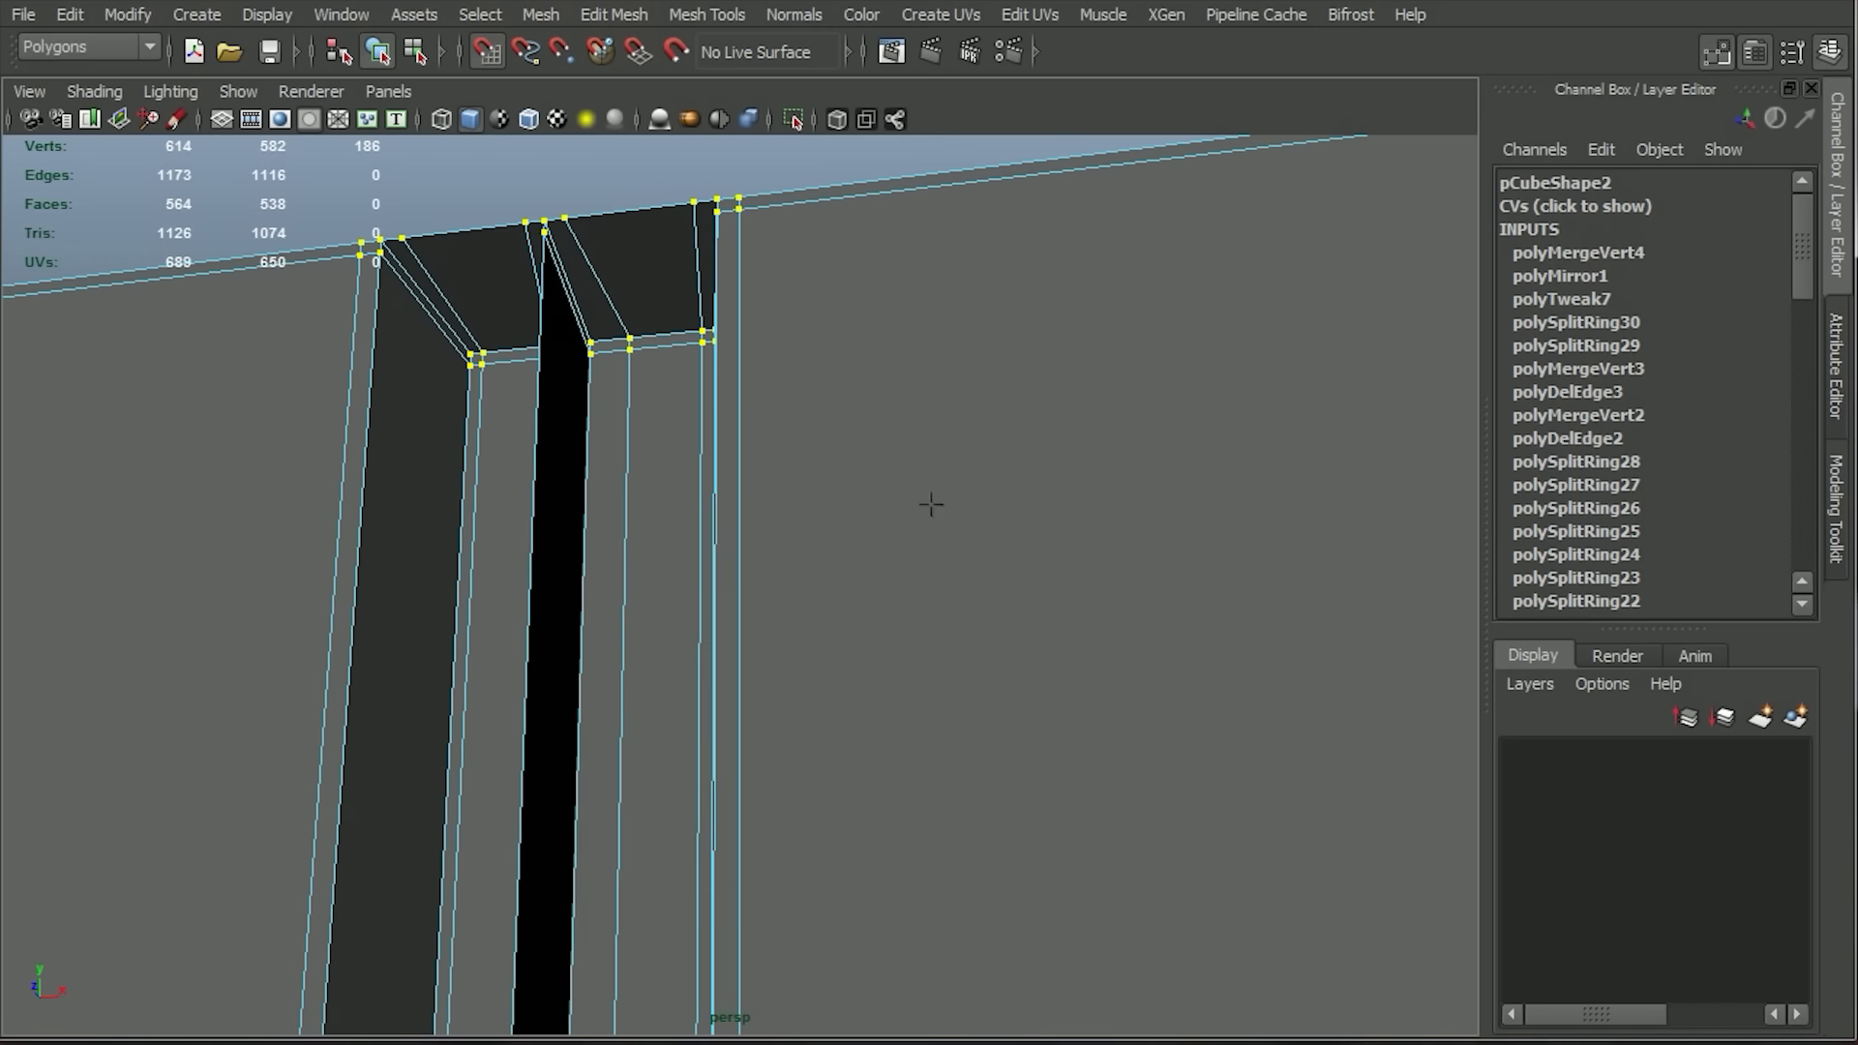
Delete a leftover interior face along the merged centre seam.
left_click_drag(933, 502, 926, 509, "alt")
right_click_drag(926, 507, 972, 658, "alt")
left_click(1093, 406)
middle_click_drag(1113, 832, 1076, 524, "alt")
left_click_drag(1076, 525, 925, 681, "alt")
left_click(925, 681)
middle_click_drag(910, 465, 764, 706, "alt")
right_click_drag(764, 707, 919, 677, "alt")
left_click_drag(919, 677, 861, 437, "alt")
right_click_drag(862, 438, 856, 532)
left_click(523, 503)
key("Delete")
Delete the three remaining unwanted interior faces around the centre groove's seam.
left_click_drag(527, 503, 1047, 602, "alt")
left_click(1209, 619)
key("Delete")
mouse_move(1210, 629)
left_mouse_down("alt")
mouse_move(1077, 733)
mouse_move(1209, 619)
left_mouse_up("alt")
key("Delete")
left_click(1101, 462)
key("Delete")
Delete the two leftover faces on the floor of the recess at the end of the centre groove.
left_click_drag(1390, 676, 678, 904, "alt")
right_click_drag(677, 905, 929, 677, "alt")
left_click(713, 601)
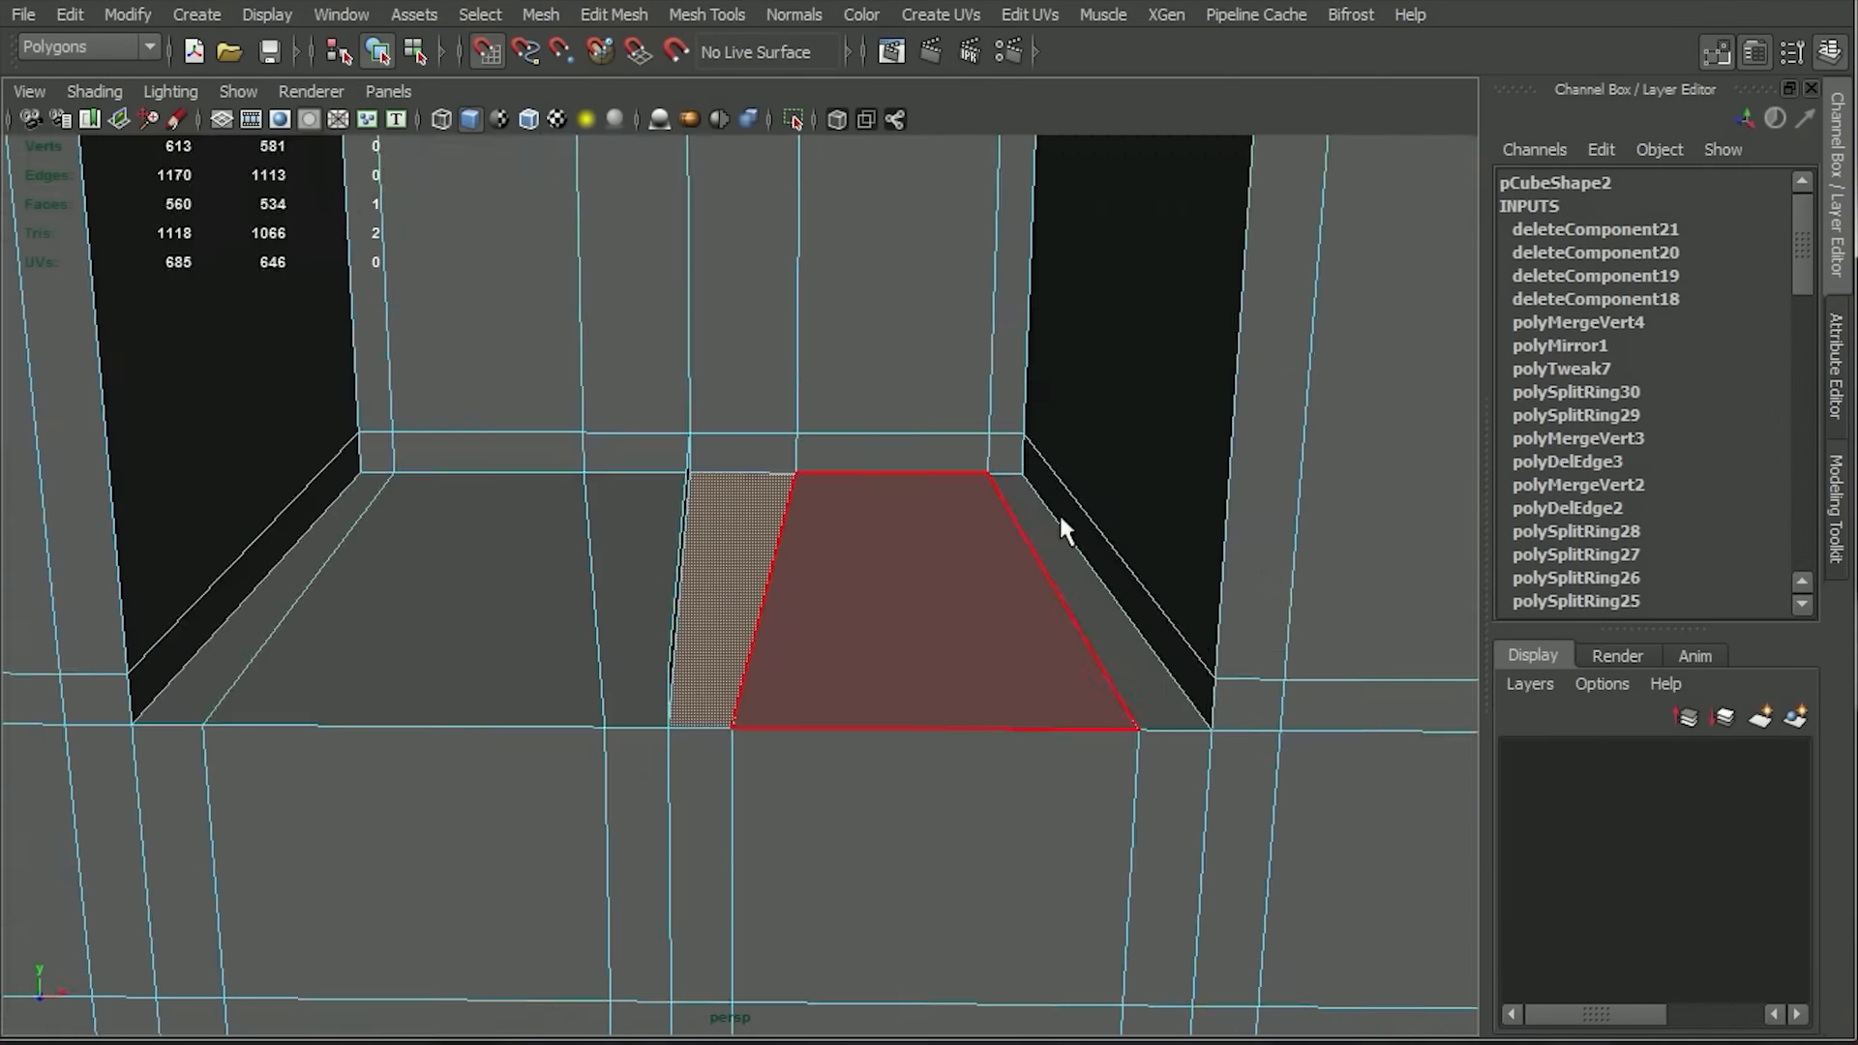
key("Delete")
left_click_drag(1058, 515, 851, 542, "alt")
left_click(724, 528)
key("Delete")
Insert an edge loop around the centre groove's inner walls, close to its front rim.
right_click_drag(849, 576, 769, 559)
left_click_drag(789, 466, 817, 501)
left_click_drag(714, 456, 525, 600, "alt")
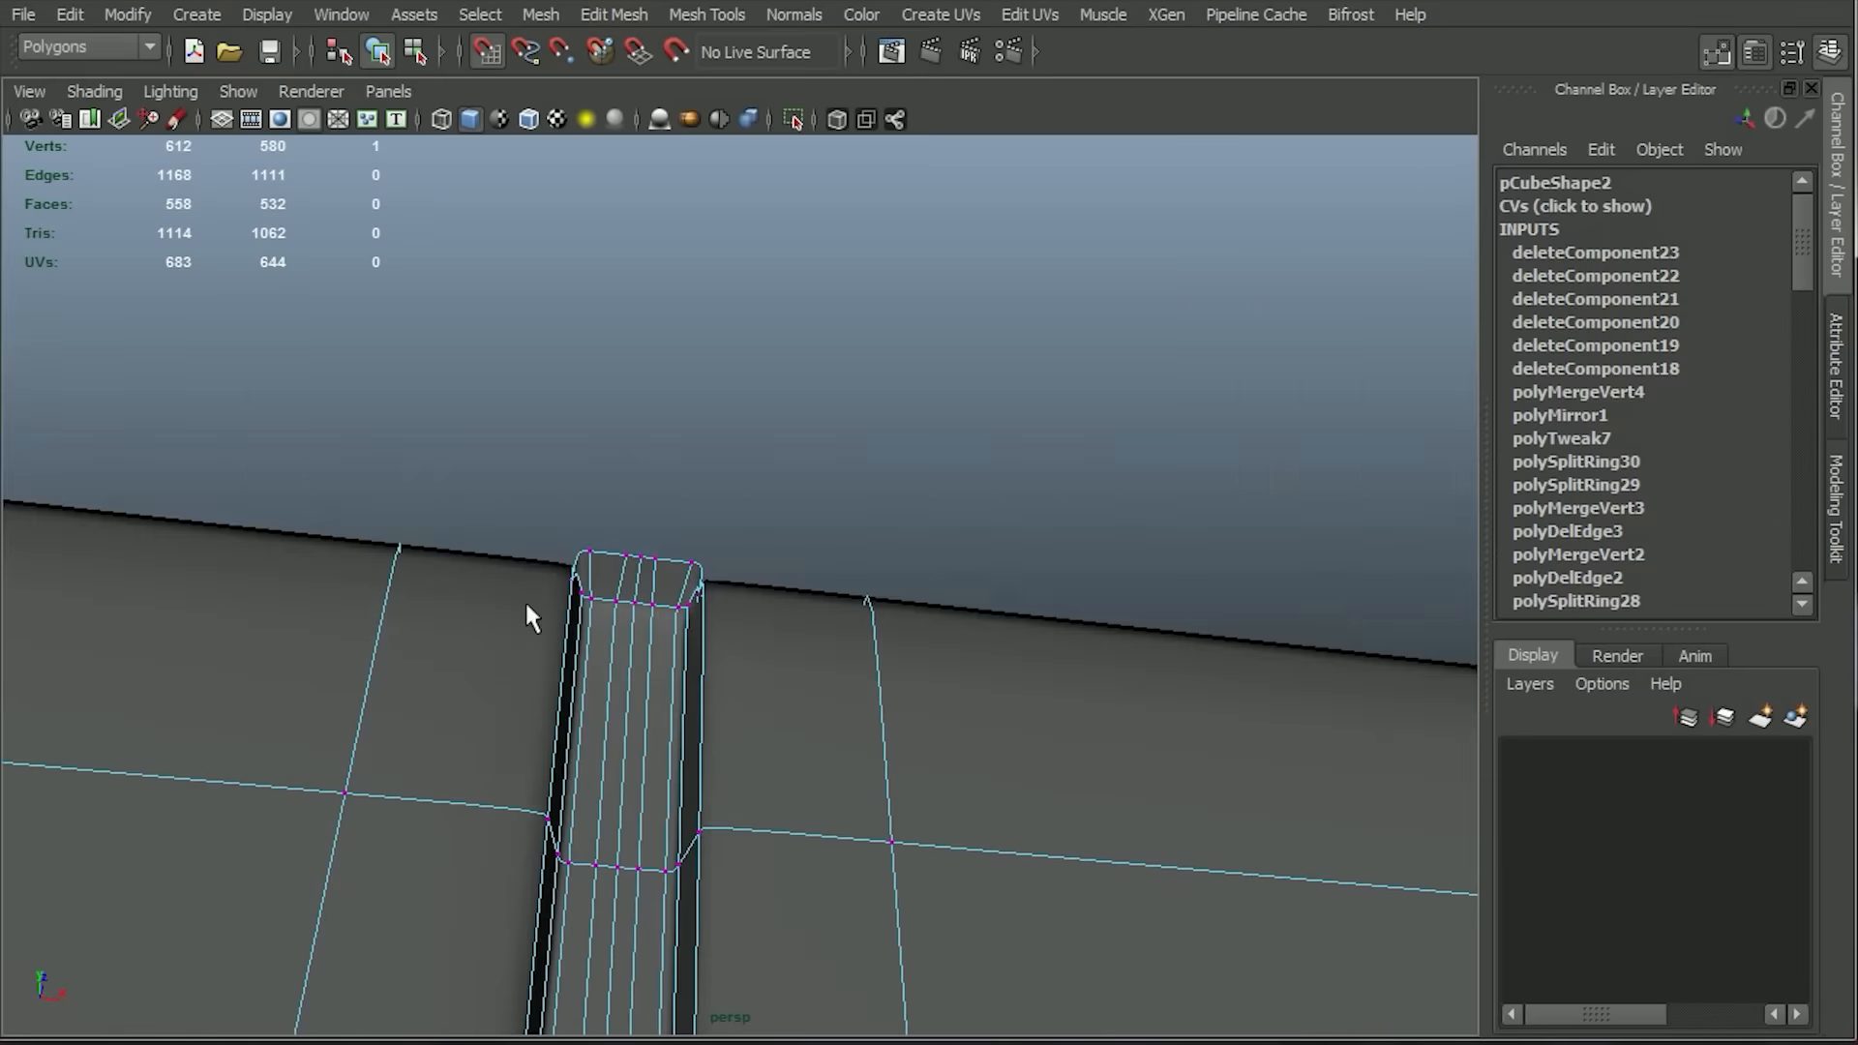
right_click_drag(524, 600, 790, 879, "alt")
left_click_drag(789, 880, 759, 651, "alt")
left_click(706, 14)
left_click(789, 338)
left_click(613, 489)
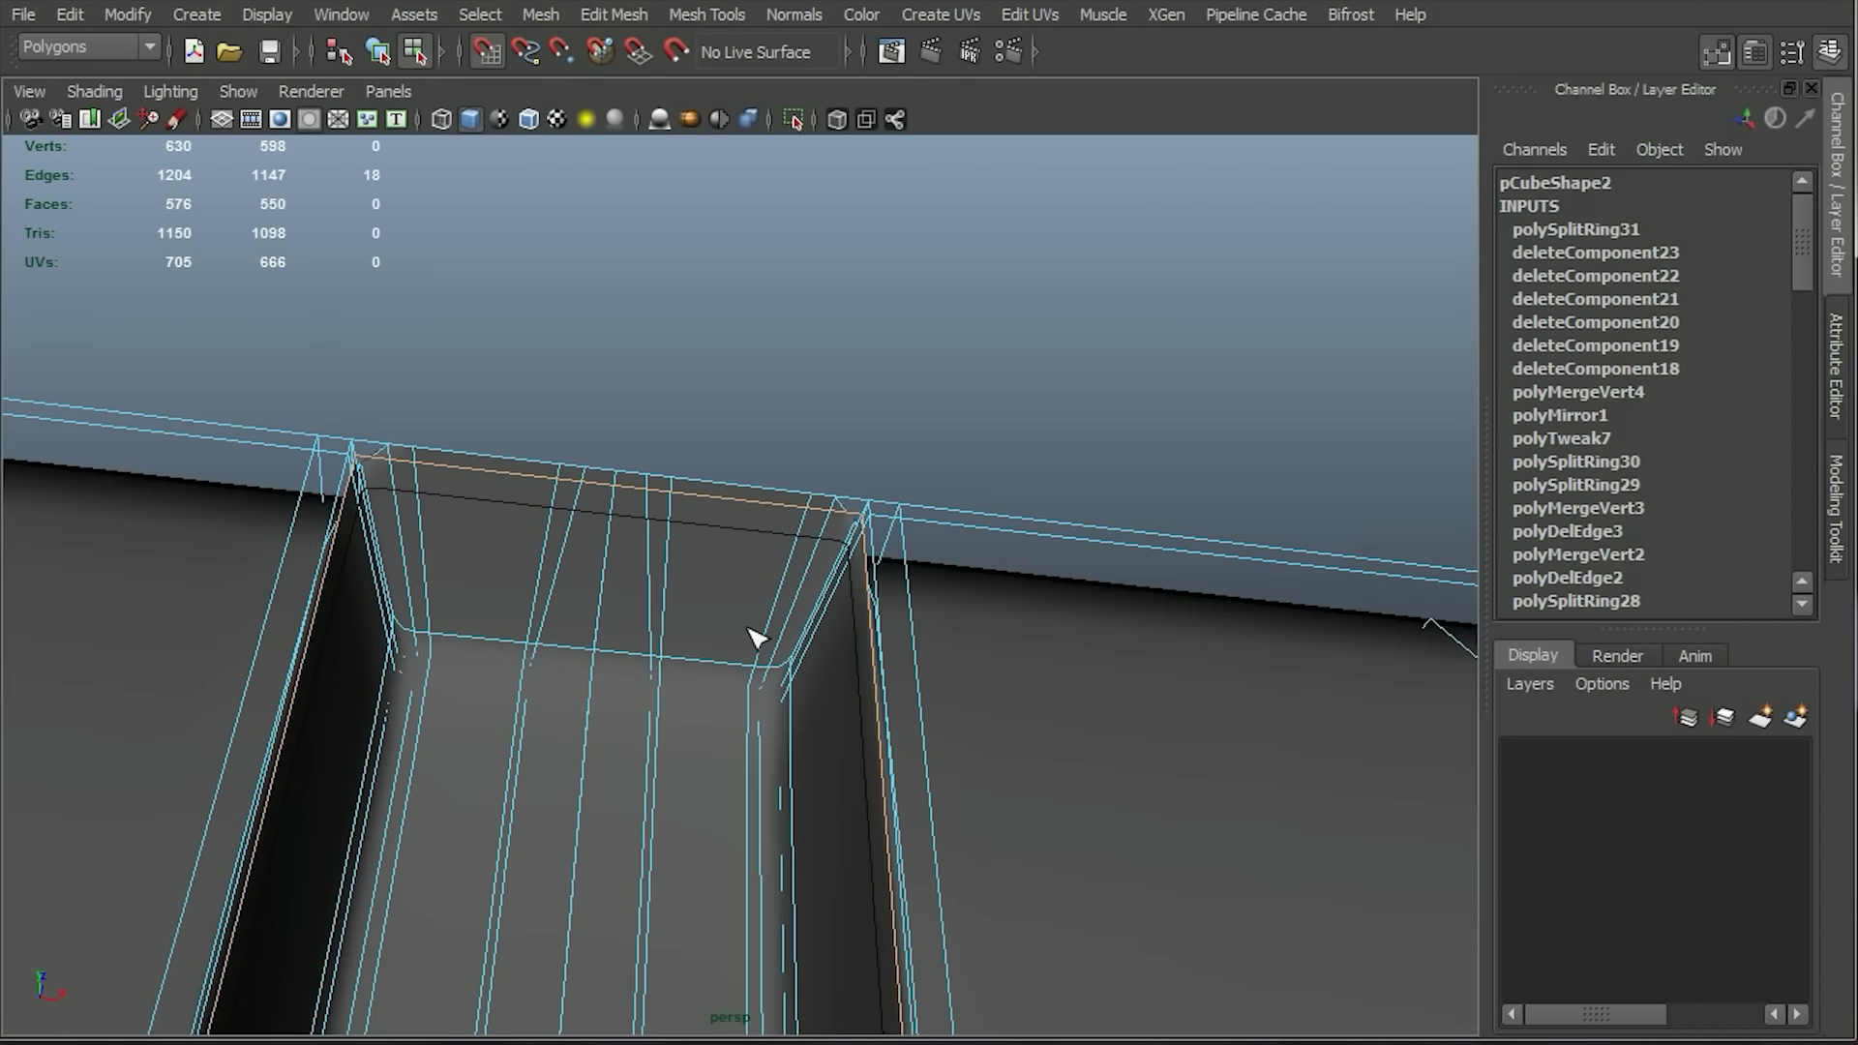
Preview the panel smoothed, then insert support edge loops along its top front edge on each side of the centre groove.
key("3")
left_click(1138, 405)
left_click_drag(1138, 404, 1089, 628, "alt")
key("1")
right_click_drag(1089, 628, 999, 873, "alt")
middle_click_drag(999, 872, 1107, 361, "alt")
left_click_drag(1107, 361, 323, 693, "alt")
left_click(325, 697)
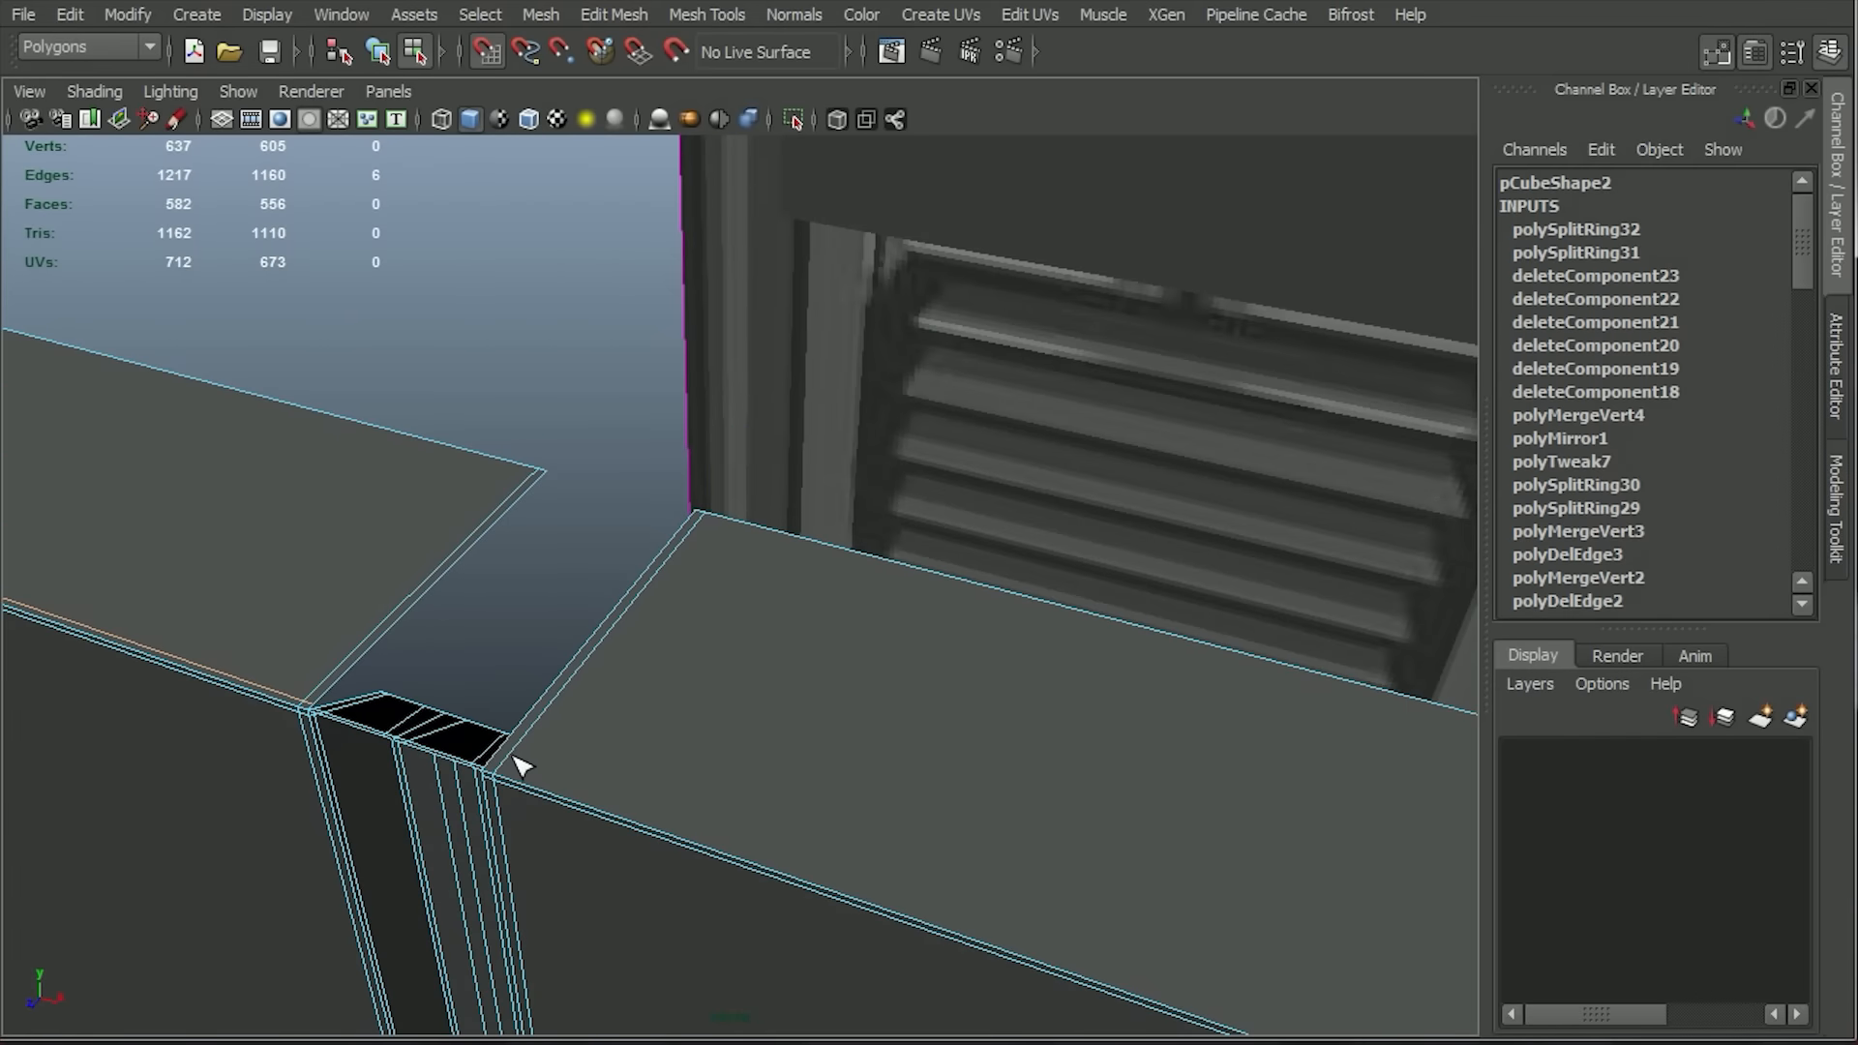
key("q")
Inspect the cleaned-up panel and its centre groove from several angles in the perspective view.
left_click_drag(646, 864, 706, 814, "alt")
right_click_drag(706, 815, 871, 742, "alt")
mouse_move(871, 742)
left_mouse_down("alt")
mouse_move(549, 352)
mouse_move(850, 722)
left_mouse_up("alt")
right_click_drag(843, 638, 933, 580)
left_click(1249, 599)
left_click_drag(1248, 600, 919, 628, "alt")
middle_click_drag(977, 745, 1099, 507, "alt")
right_click_drag(1099, 507, 949, 580, "alt")
left_click_drag(949, 580, 1029, 578, "alt")
Mirror the half outer frame in the -X direction and merge it with the original.
key("space")
key("space")
left_click_drag(1036, 580, 777, 547, "alt")
key("space")
left_click(1054, 494)
key("w")
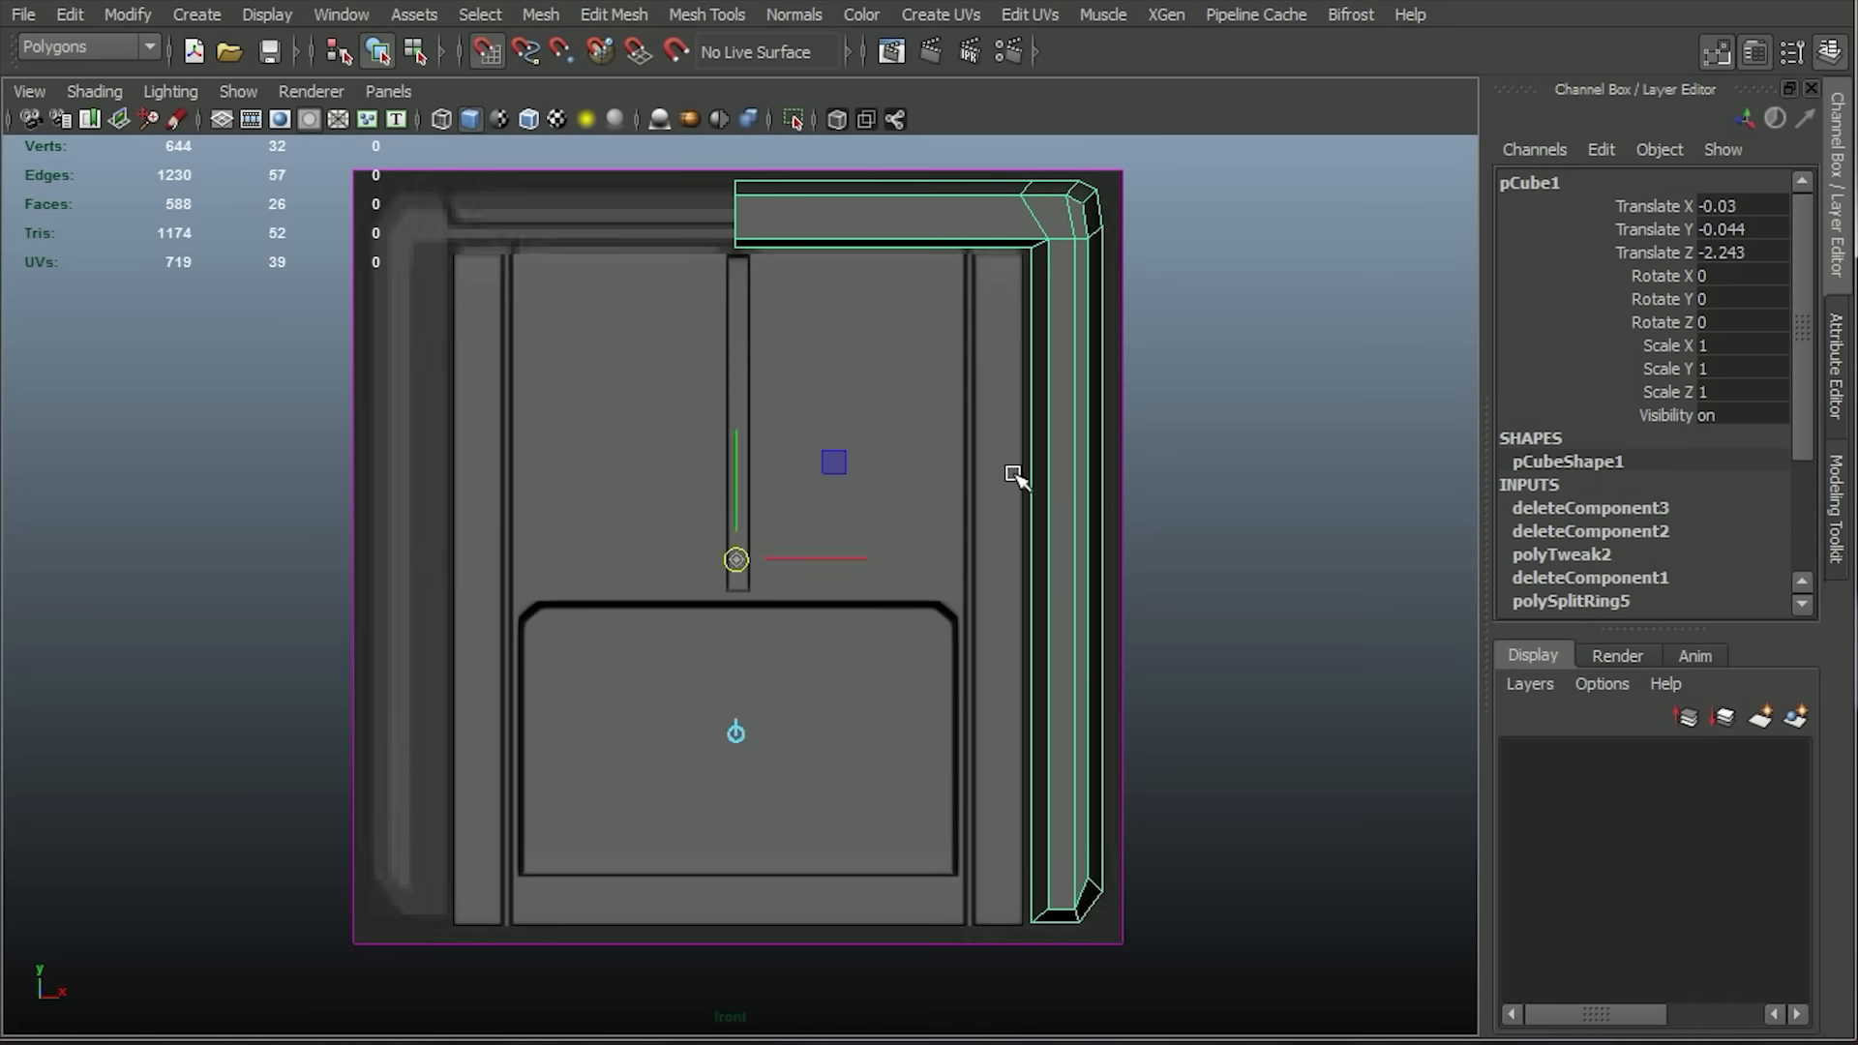
left_click(606, 16)
left_click(718, 407)
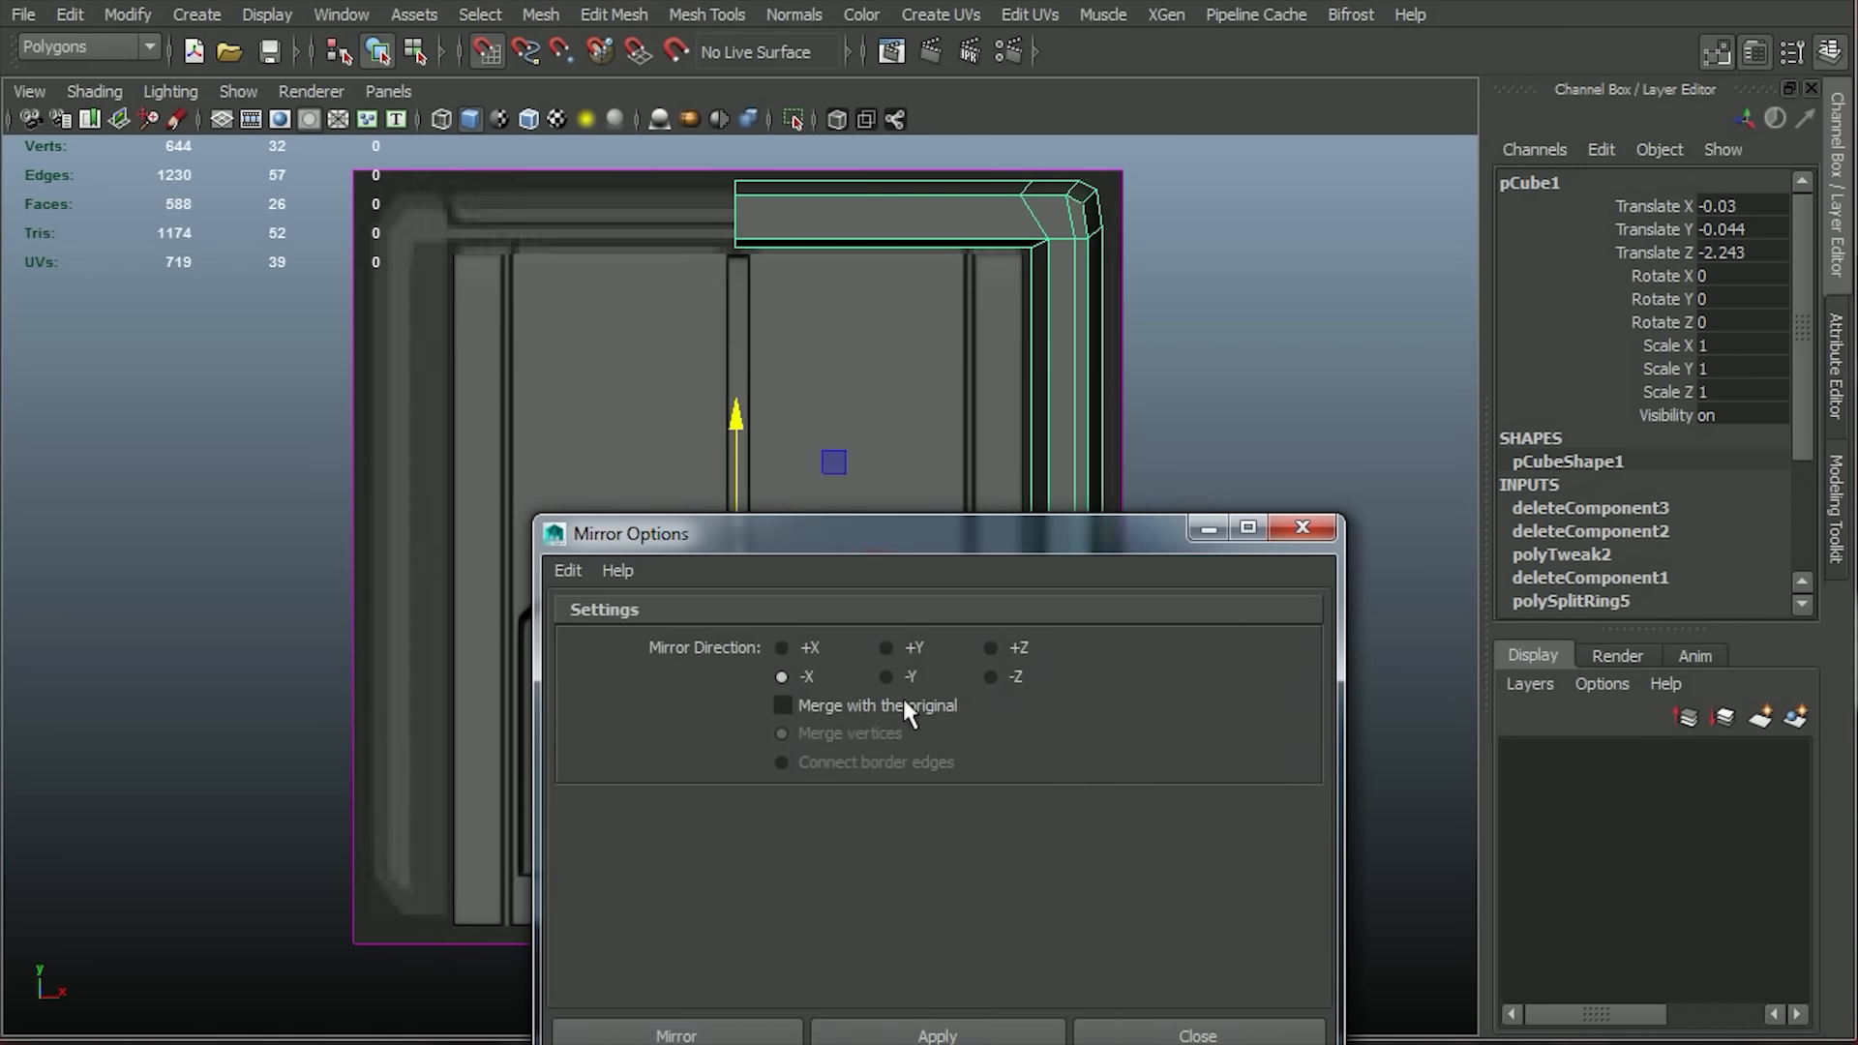
left_click(760, 1018)
Delete the edge loop at the centre seam of the mirrored outer frame.
right_click_drag(847, 209, 842, 169)
double_click(736, 209)
left_click(641, 13)
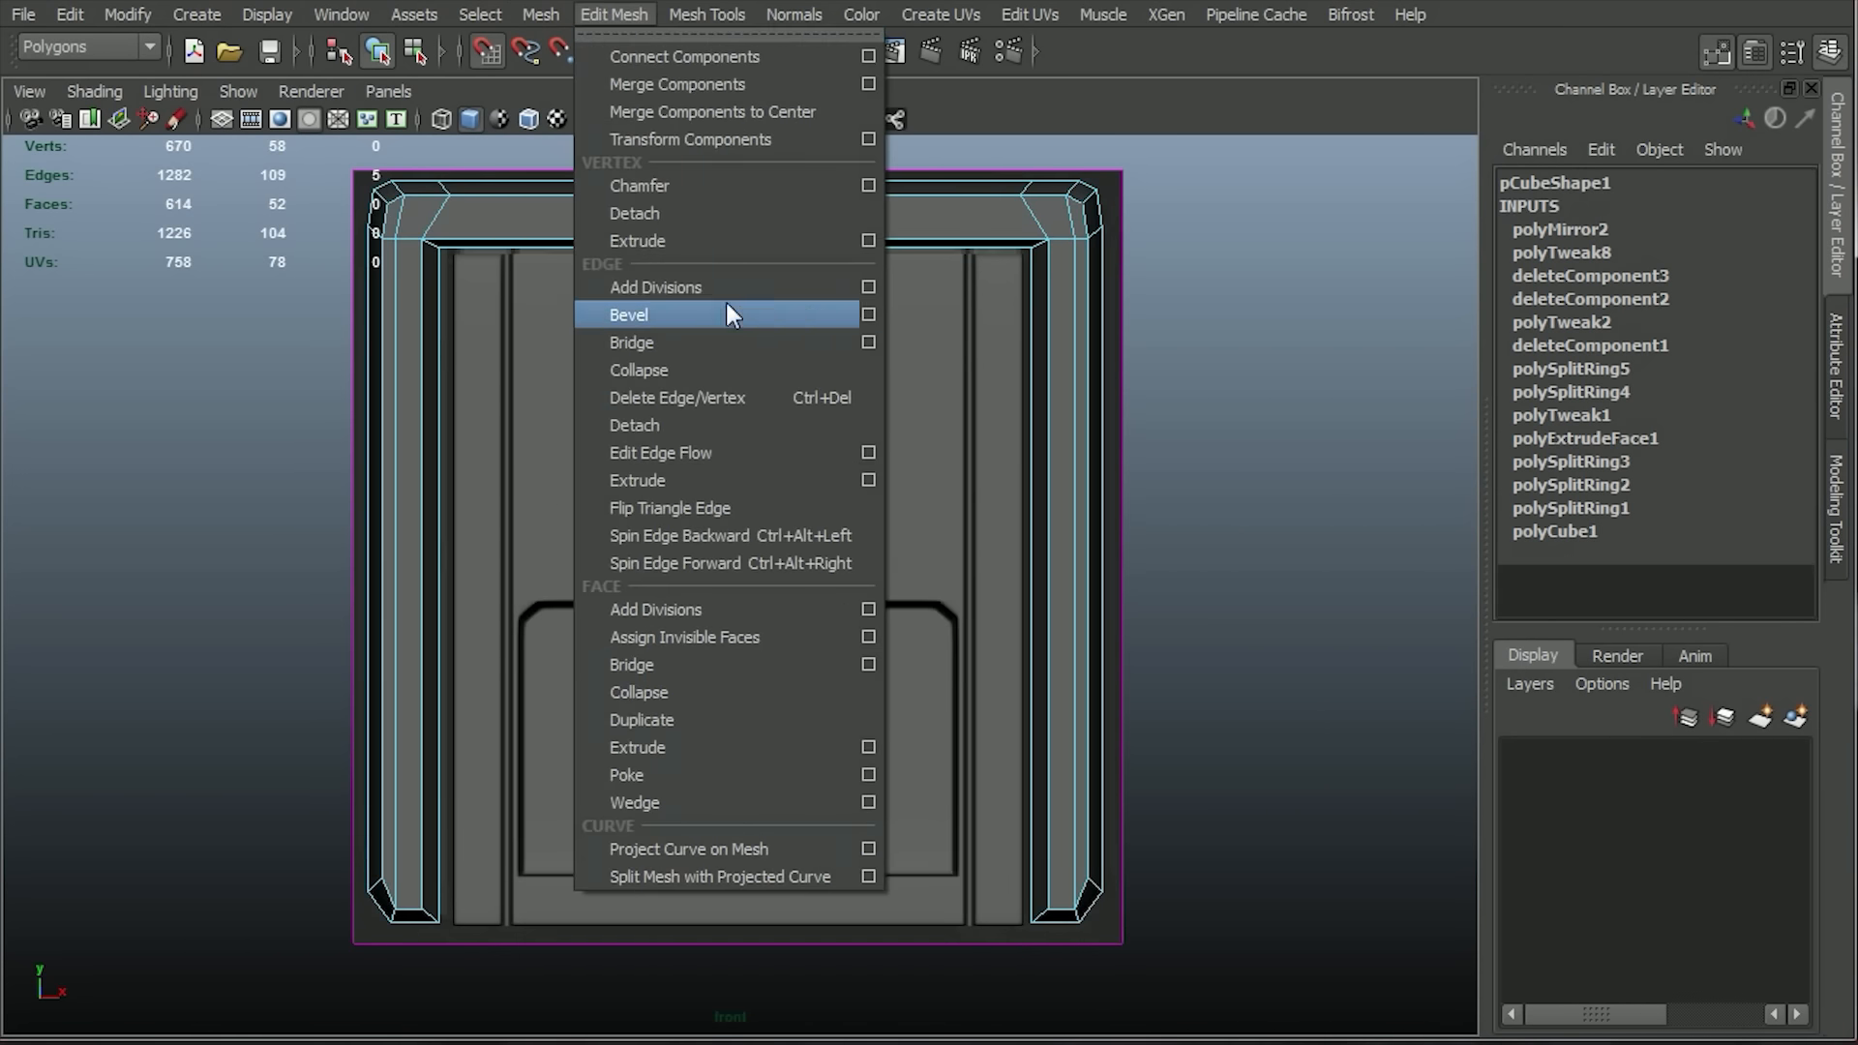
left_click(696, 399)
right_click_drag(837, 376, 905, 338)
left_click(1366, 542)
middle_click_drag(1280, 452, 1305, 505, "alt")
left_click(1304, 506, "alt")
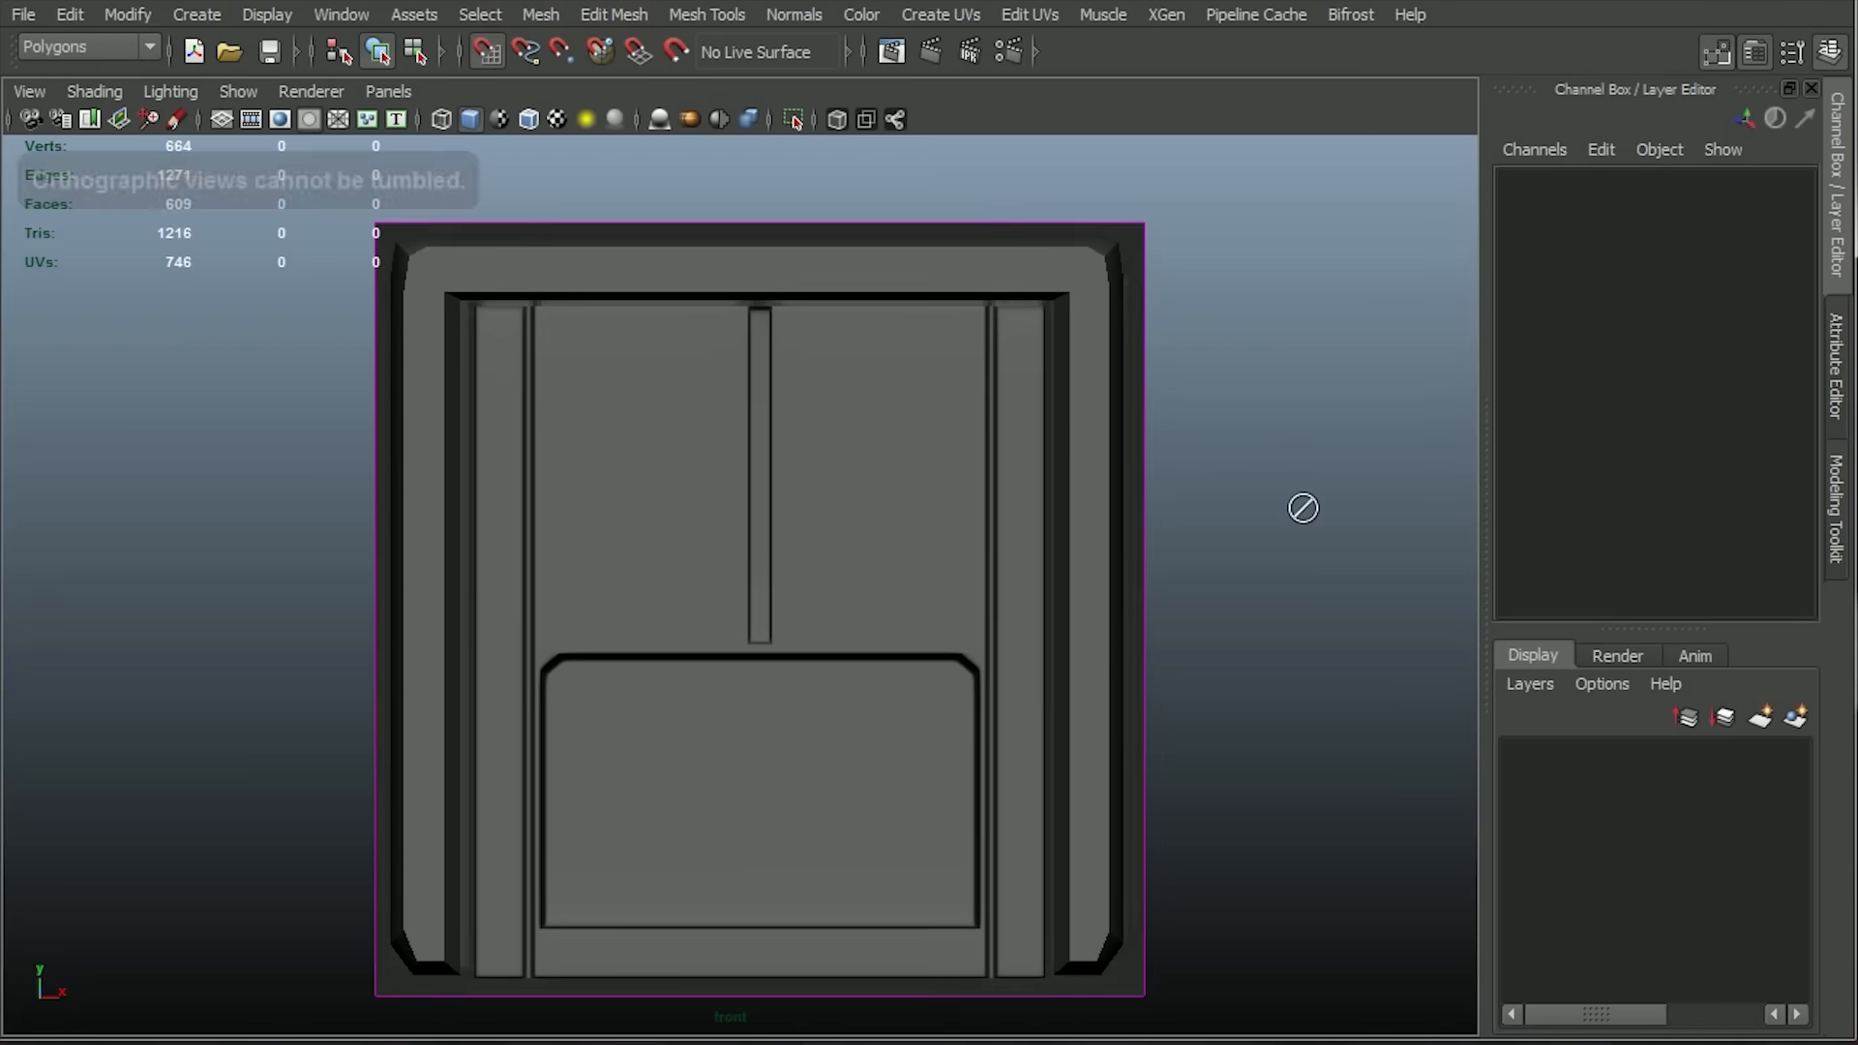
Create a polygon cube in the front view matching the outline of the reference's right white light strip.
key("space")
key("space")
left_click_drag(1066, 397, 1171, 634, "alt")
key("space")
key("space")
left_click(619, 590)
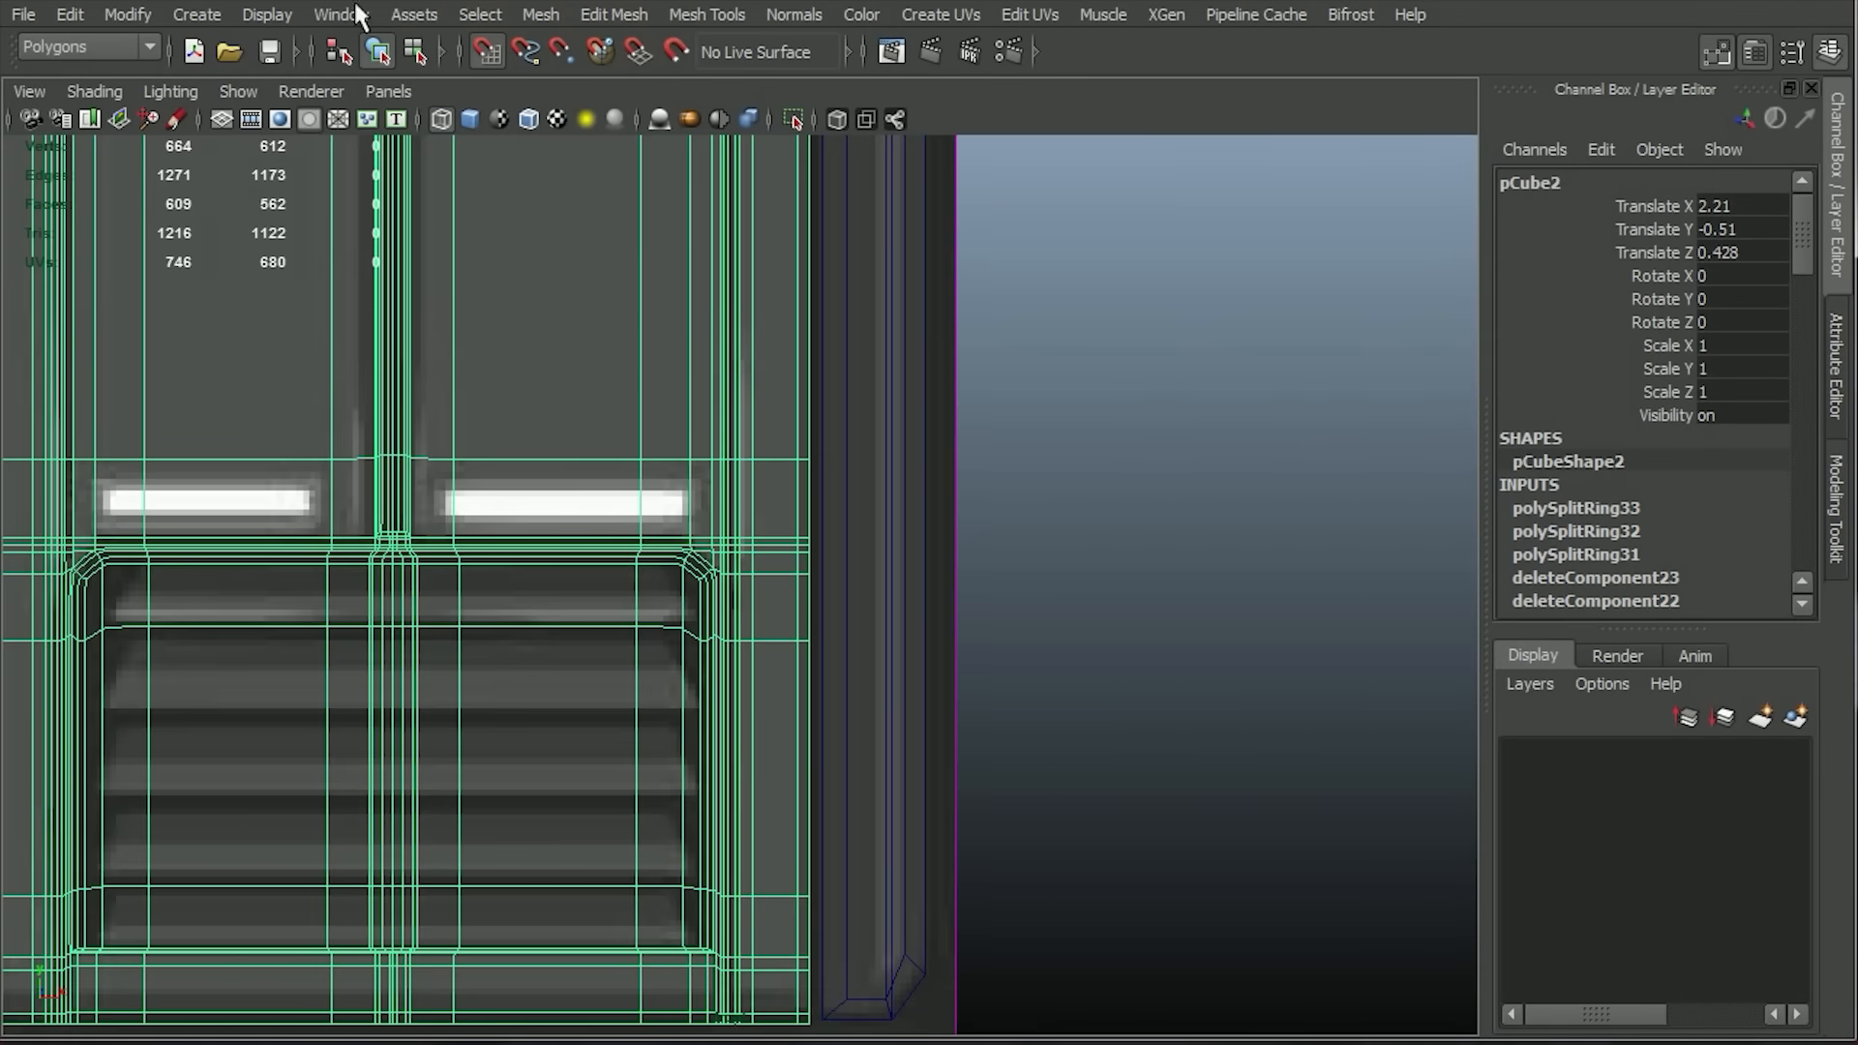
left_click(197, 14)
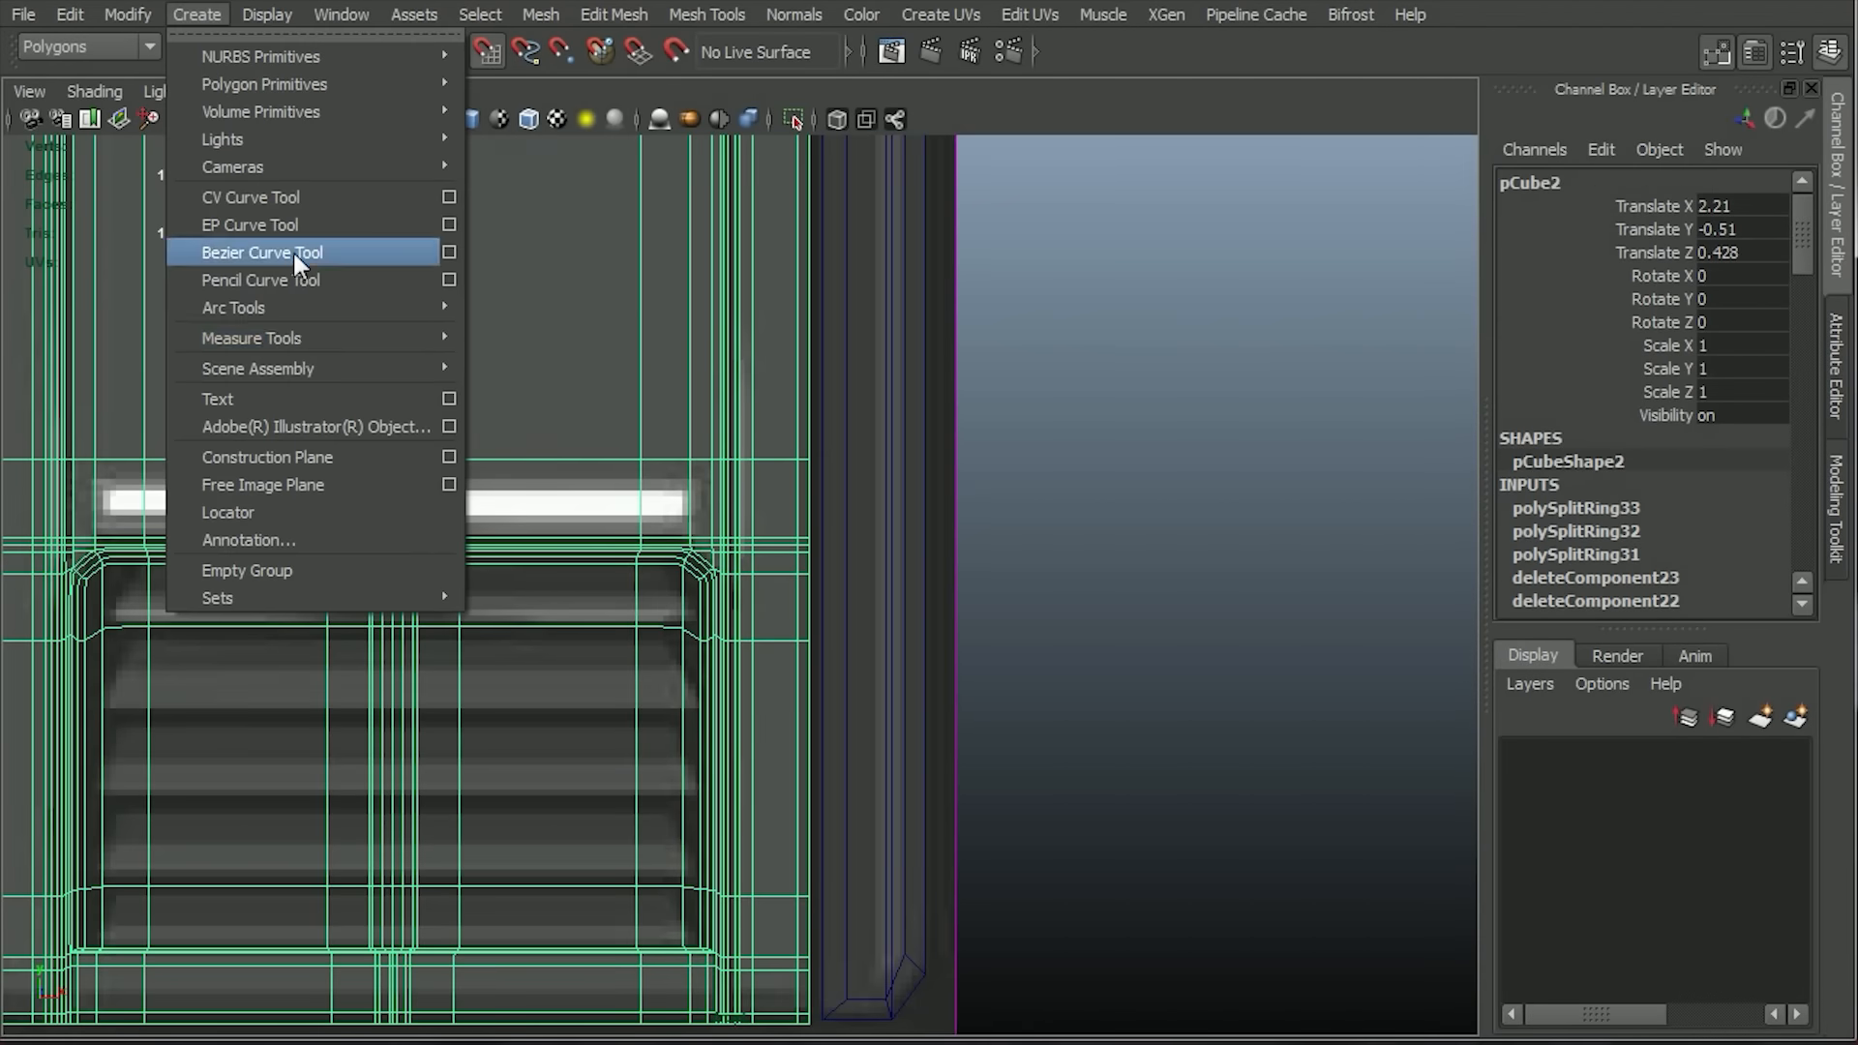
left_click(513, 125)
middle_click_drag(485, 456, 281, 448, "alt")
scroll(676, 493, "up", 3)
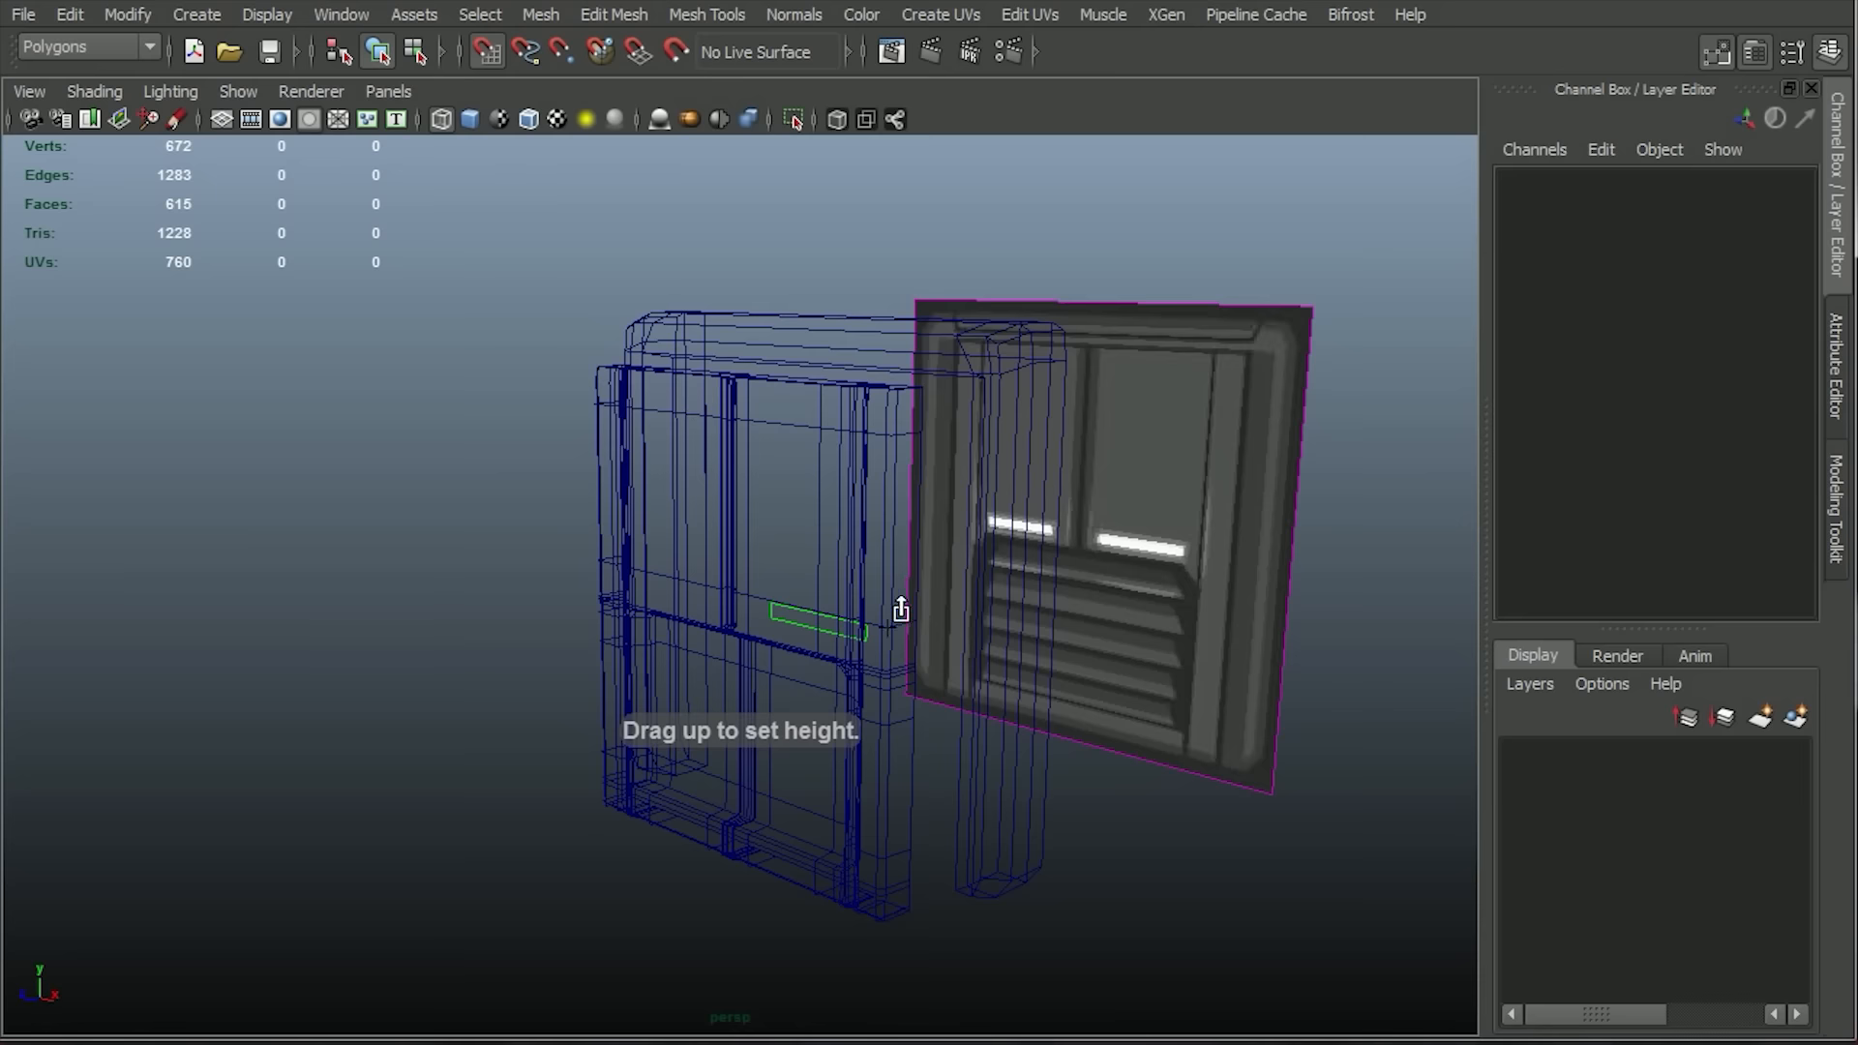
left_click_drag(896, 609, 896, 598)
Put the panel and outer frame on a new display layer, layer1, and hide that layer.
scroll(988, 793, "up", 5)
scroll(989, 794, "down", 5)
left_click_drag(899, 503, 745, 495, "alt")
key("5")
left_click_drag(523, 340, 986, 471)
left_click(1796, 717)
left_click(1518, 754)
Scale the light strip cube to 1.175 along Y.
left_click(803, 640)
left_click_drag(851, 677, 1040, 629, "alt")
right_click_drag(898, 635, 963, 576)
key("r")
left_click_drag(881, 501, 882, 480)
Extrude the light strip cube's front face and scale it inward to leave a thin rim.
key("w")
right_click_drag(895, 629, 898, 689)
left_click(895, 624)
left_click(901, 659)
left_click(614, 15)
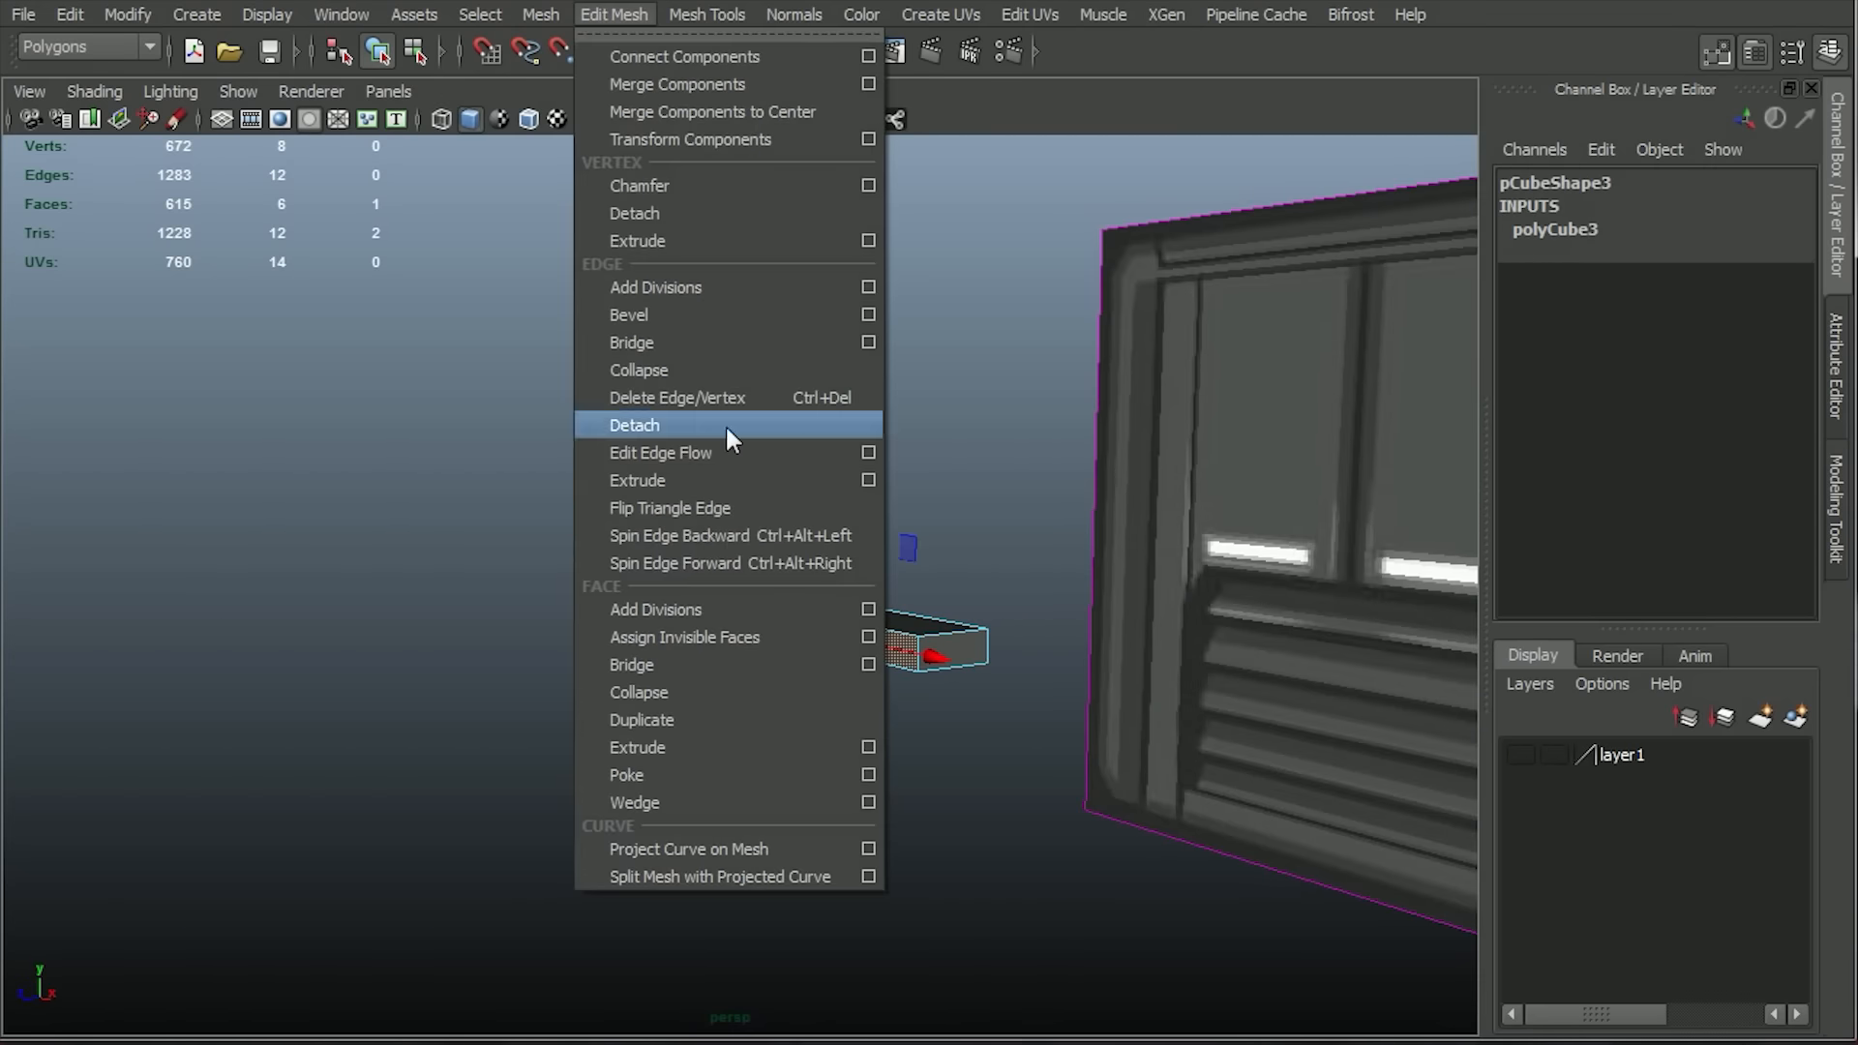
left_click(639, 747)
scroll(842, 714, "up", 3)
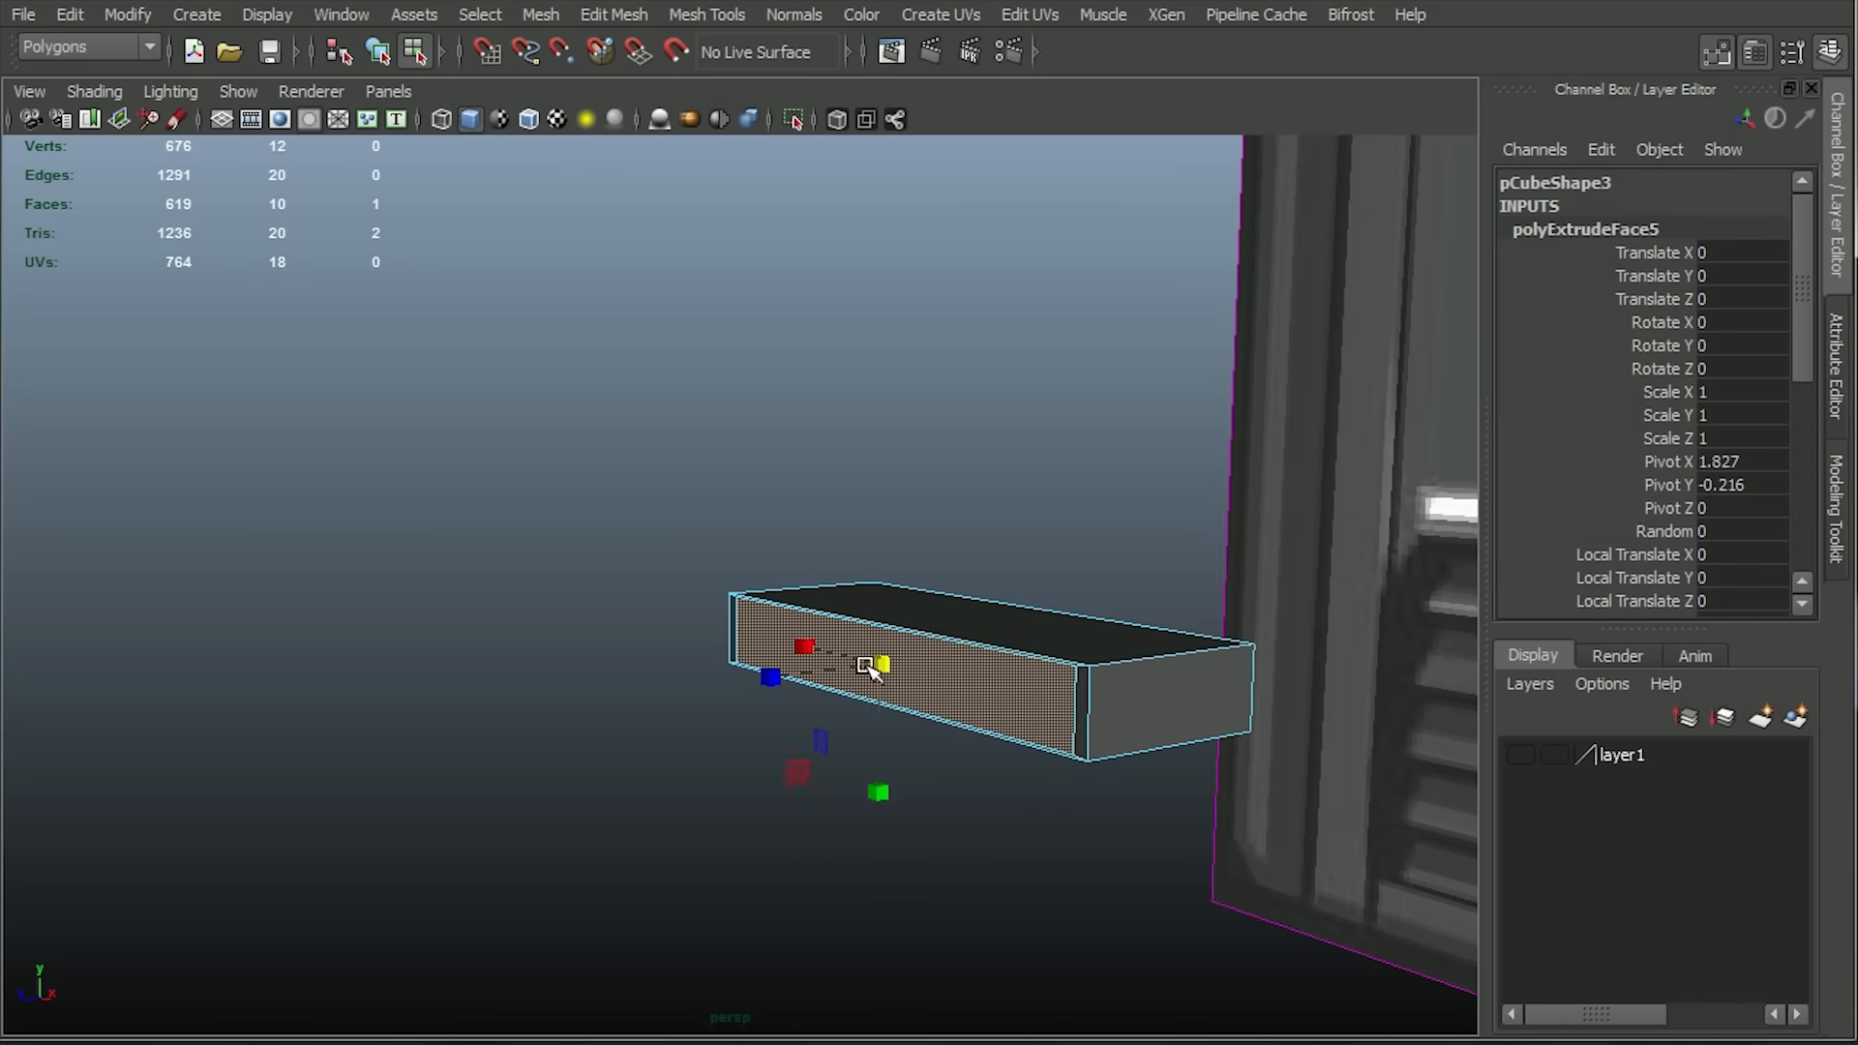
left_click_drag(879, 775, 878, 772)
Extrude the inset face inward with a Local Translate Z of -0.609 and scale it down to taper the recess.
key("f")
key("g")
left_click_drag(673, 595, 852, 646)
key("space")
key("f")
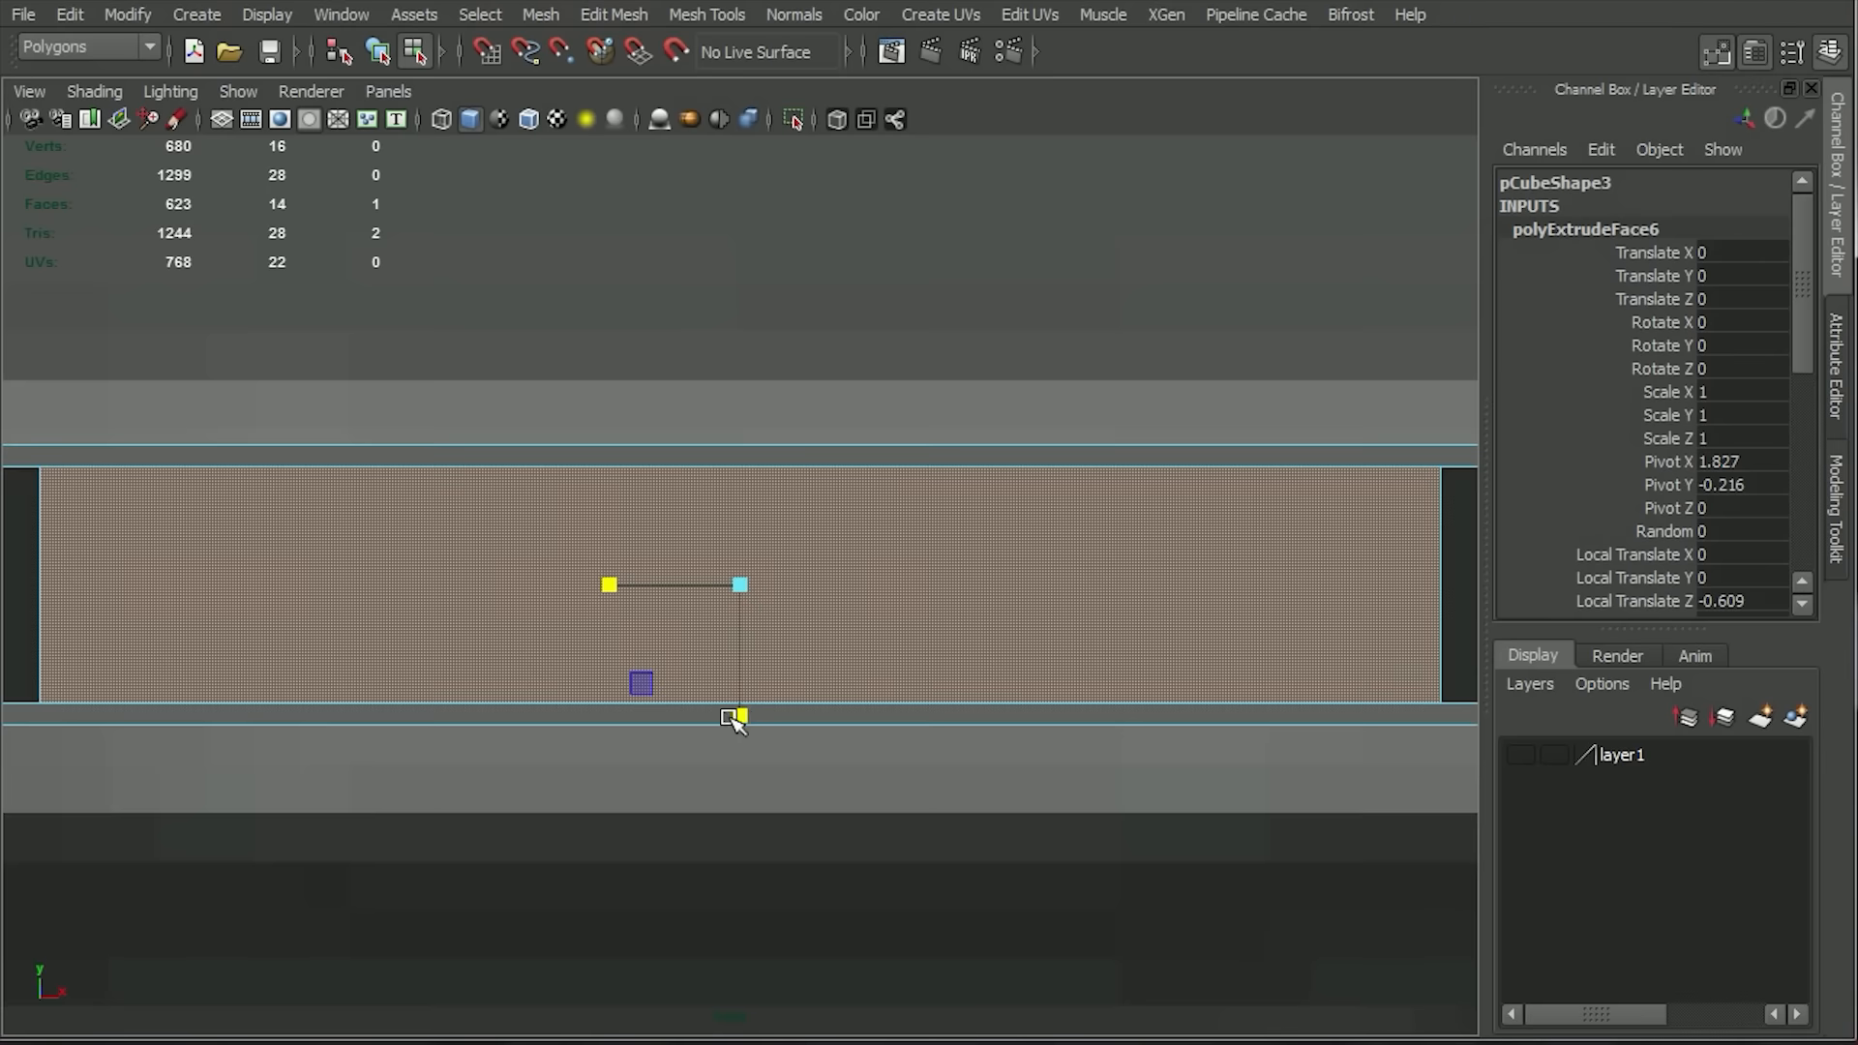
scroll(735, 716, "down", 3)
left_click_drag(735, 717, 735, 689)
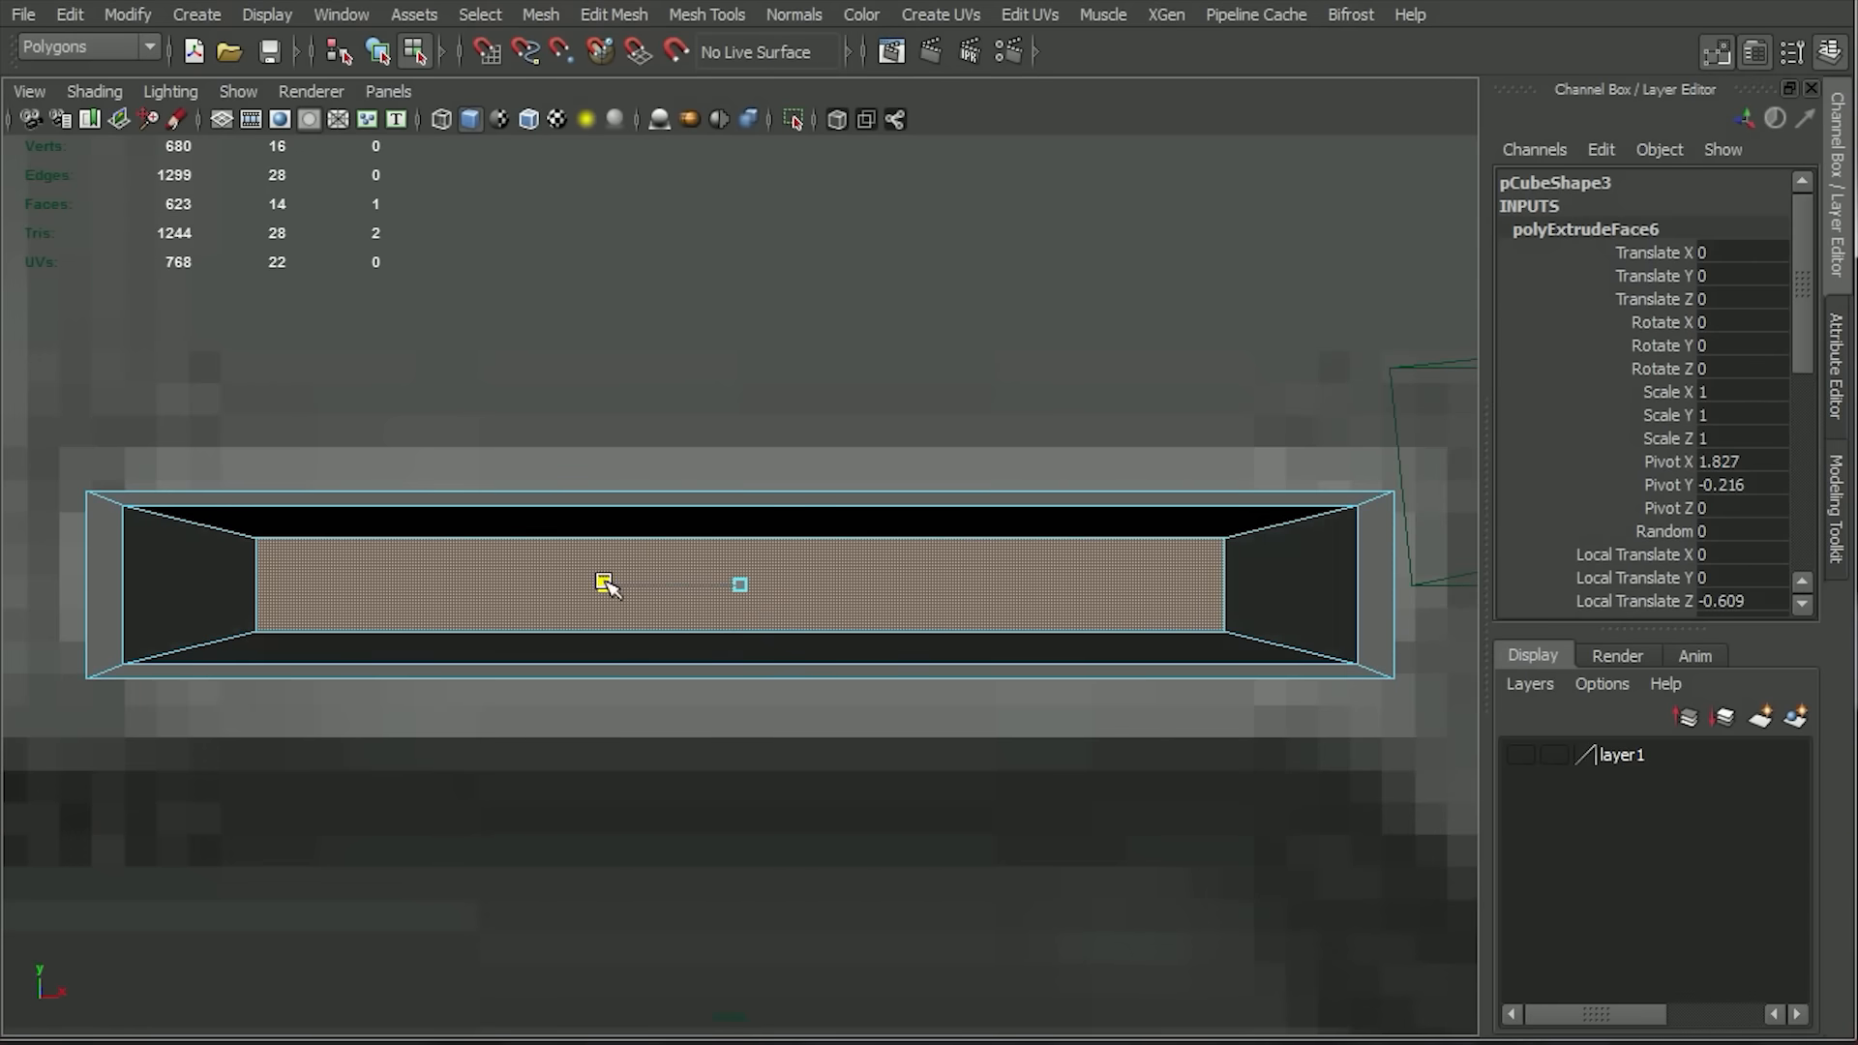
left_click_drag(586, 586, 583, 584)
Select all edges of the recessed light strip box and bevel them.
key("space")
left_click_drag(871, 634, 876, 571)
right_click_drag(1186, 651, 1248, 595)
right_click_drag(1248, 592, 929, 582, "alt")
left_click(907, 585)
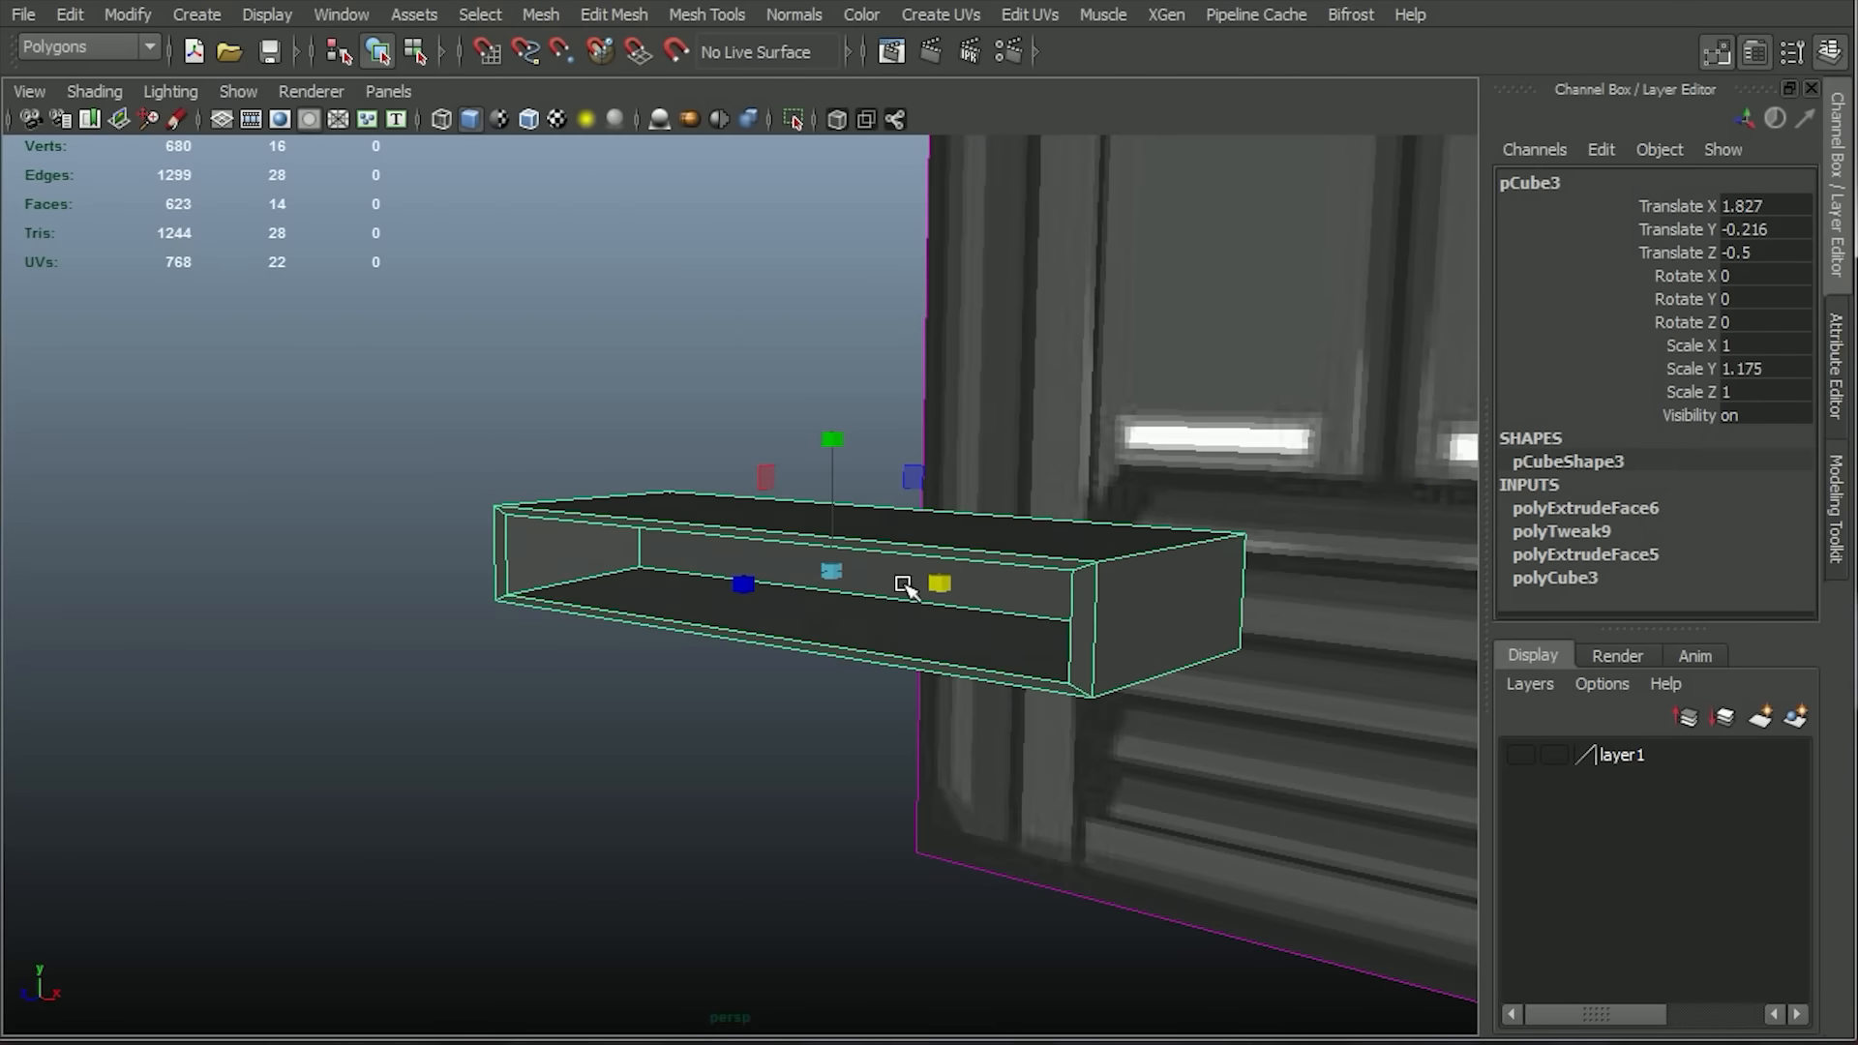
left_click_drag(844, 834, 822, 723, "alt")
right_click_drag(692, 563, 682, 499)
left_click(707, 13)
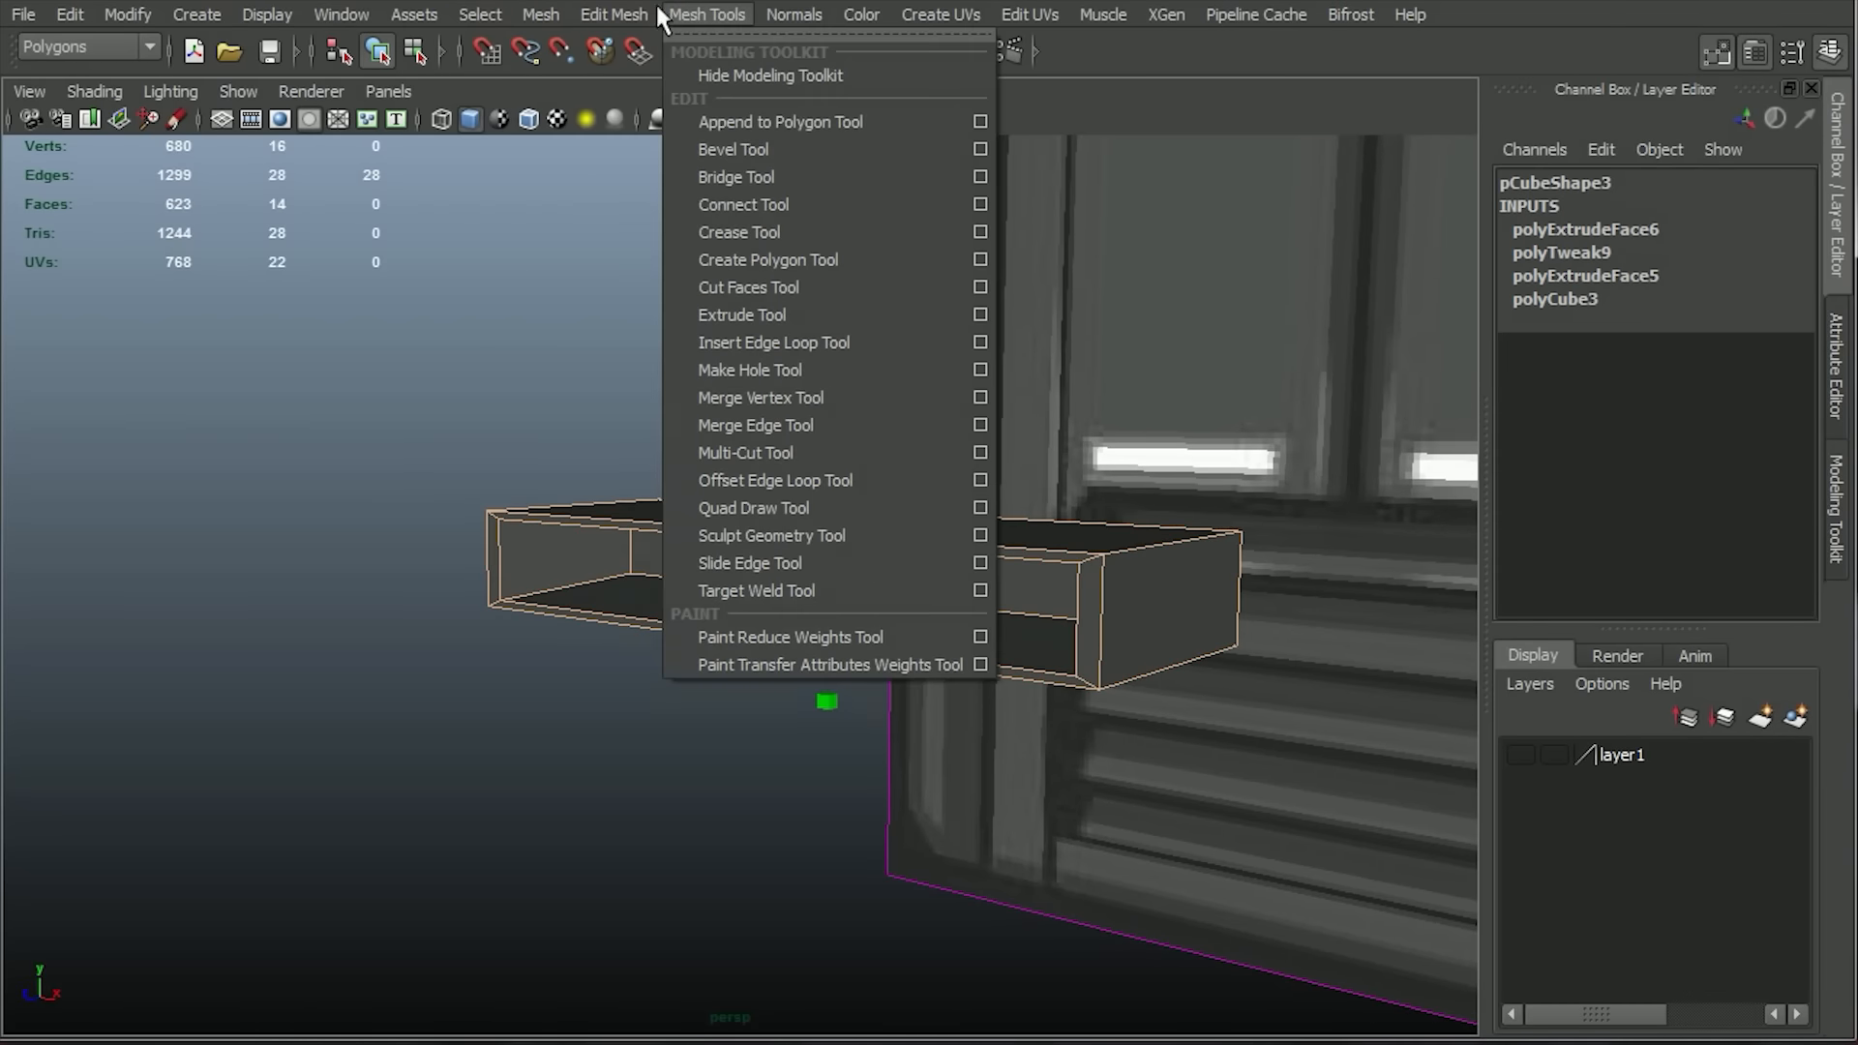
mouse_move(615, 13)
left_click(677, 315)
left_click(713, 764)
left_click_drag(713, 764, 975, 661, "alt")
left_click(975, 661)
Apply Smooth to the bevelled light strip mesh.
right_click_drag(975, 660, 758, 610, "alt")
left_click_drag(759, 610, 891, 913, "alt")
left_click(488, 15)
mouse_move(548, 19)
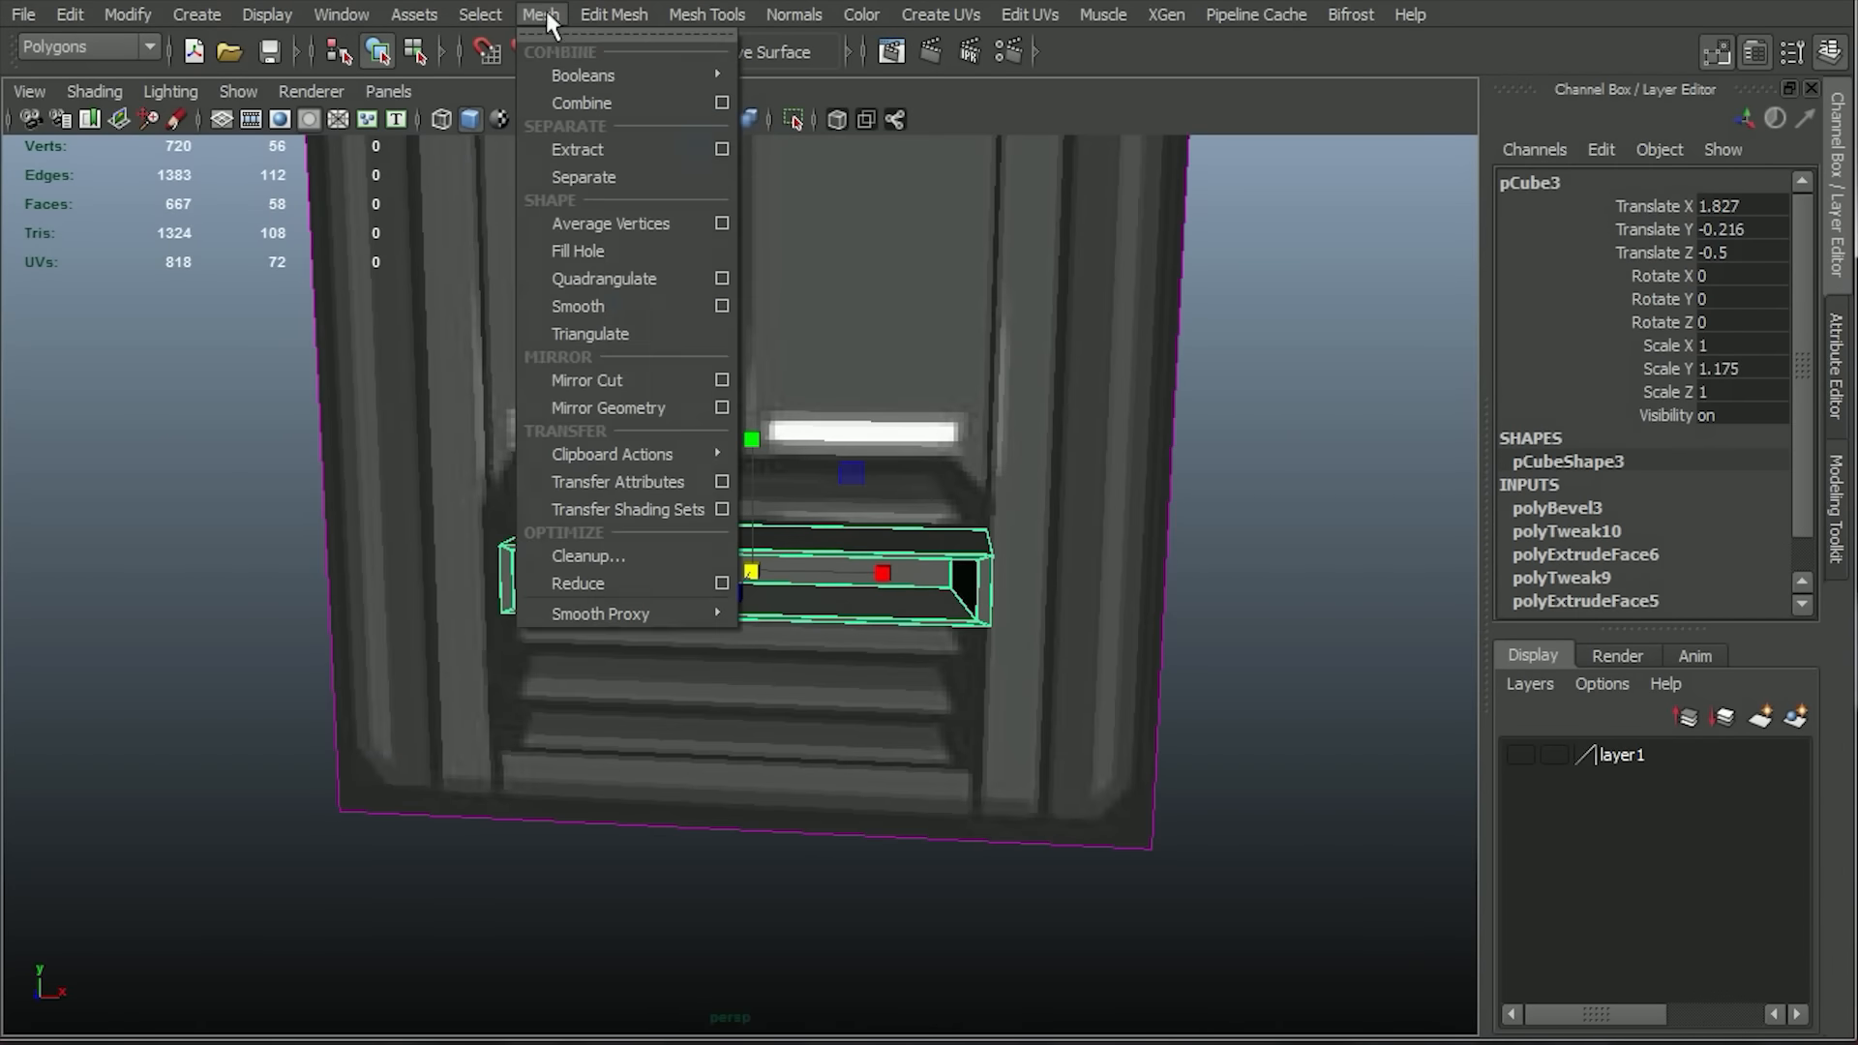
left_click(614, 305)
Duplicate the light strip, move the copy to Translate X -1.966 over the left reference light, and show layer1 again.
key("f")
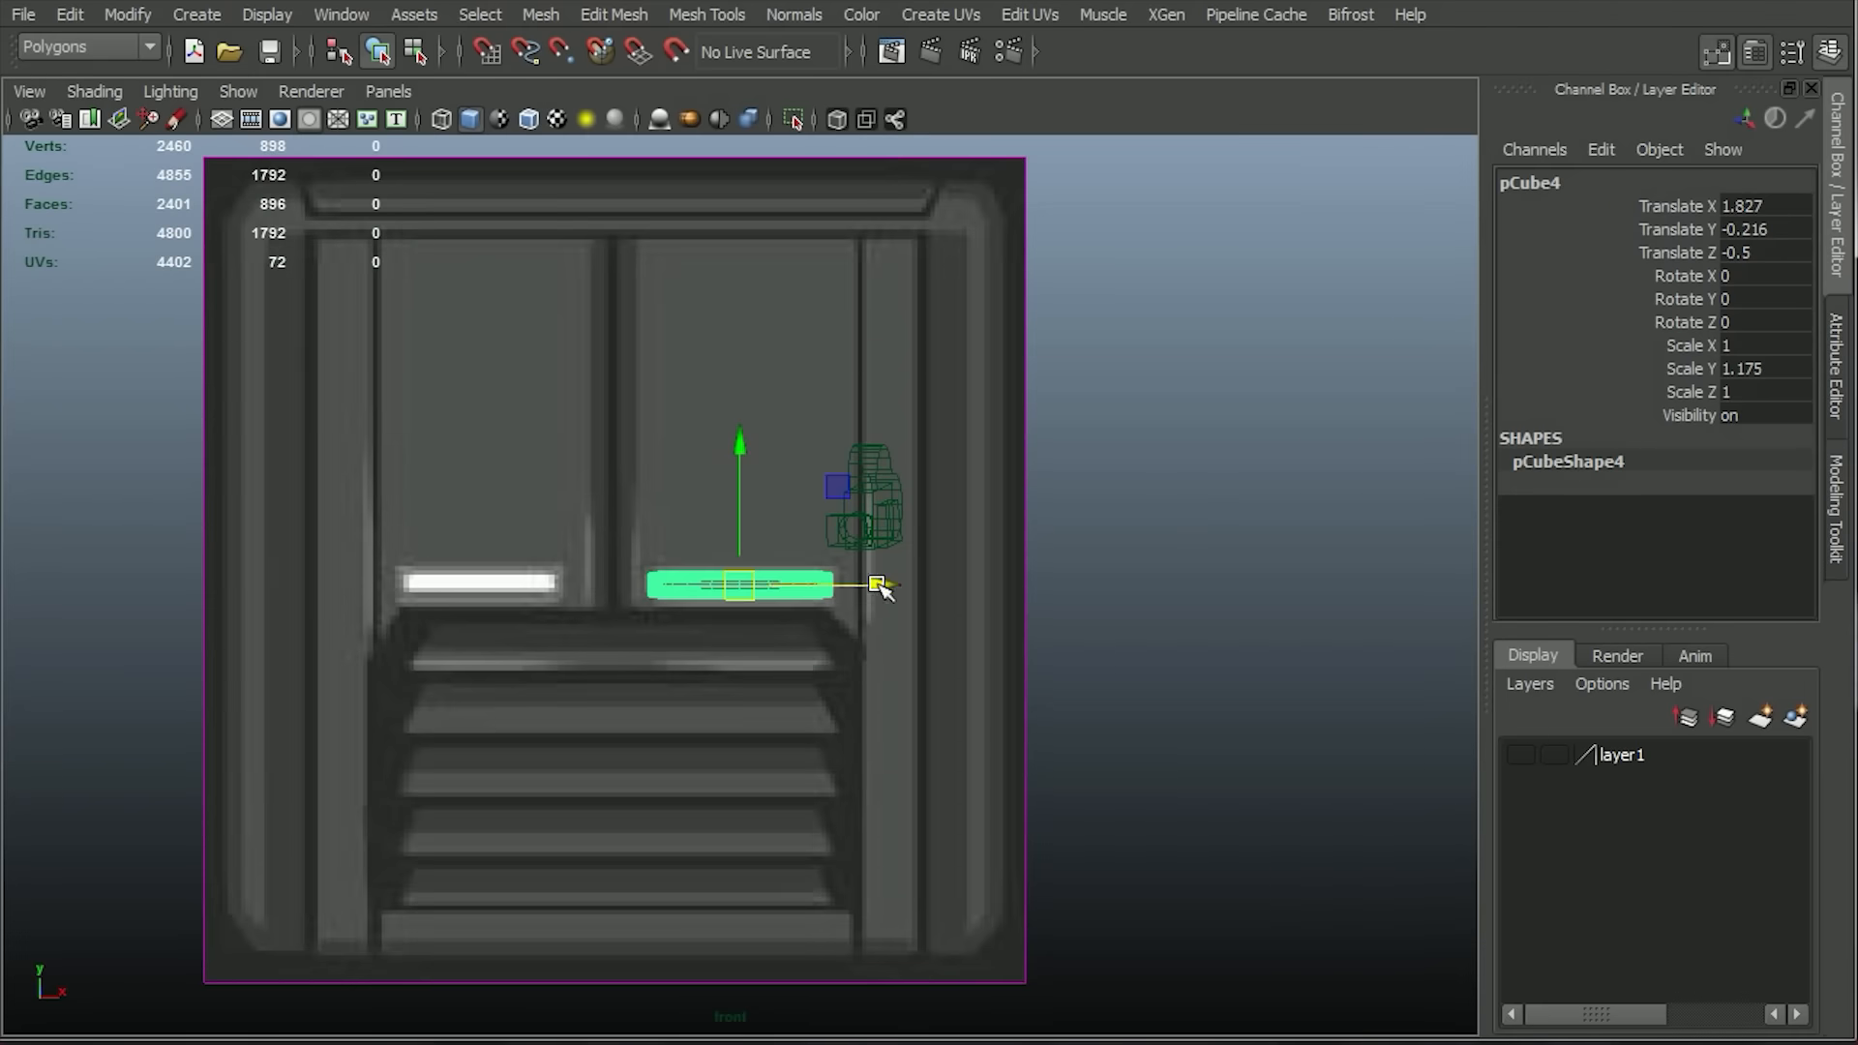
left_click(1515, 754)
key("space")
left_click_drag(1094, 592, 1106, 531)
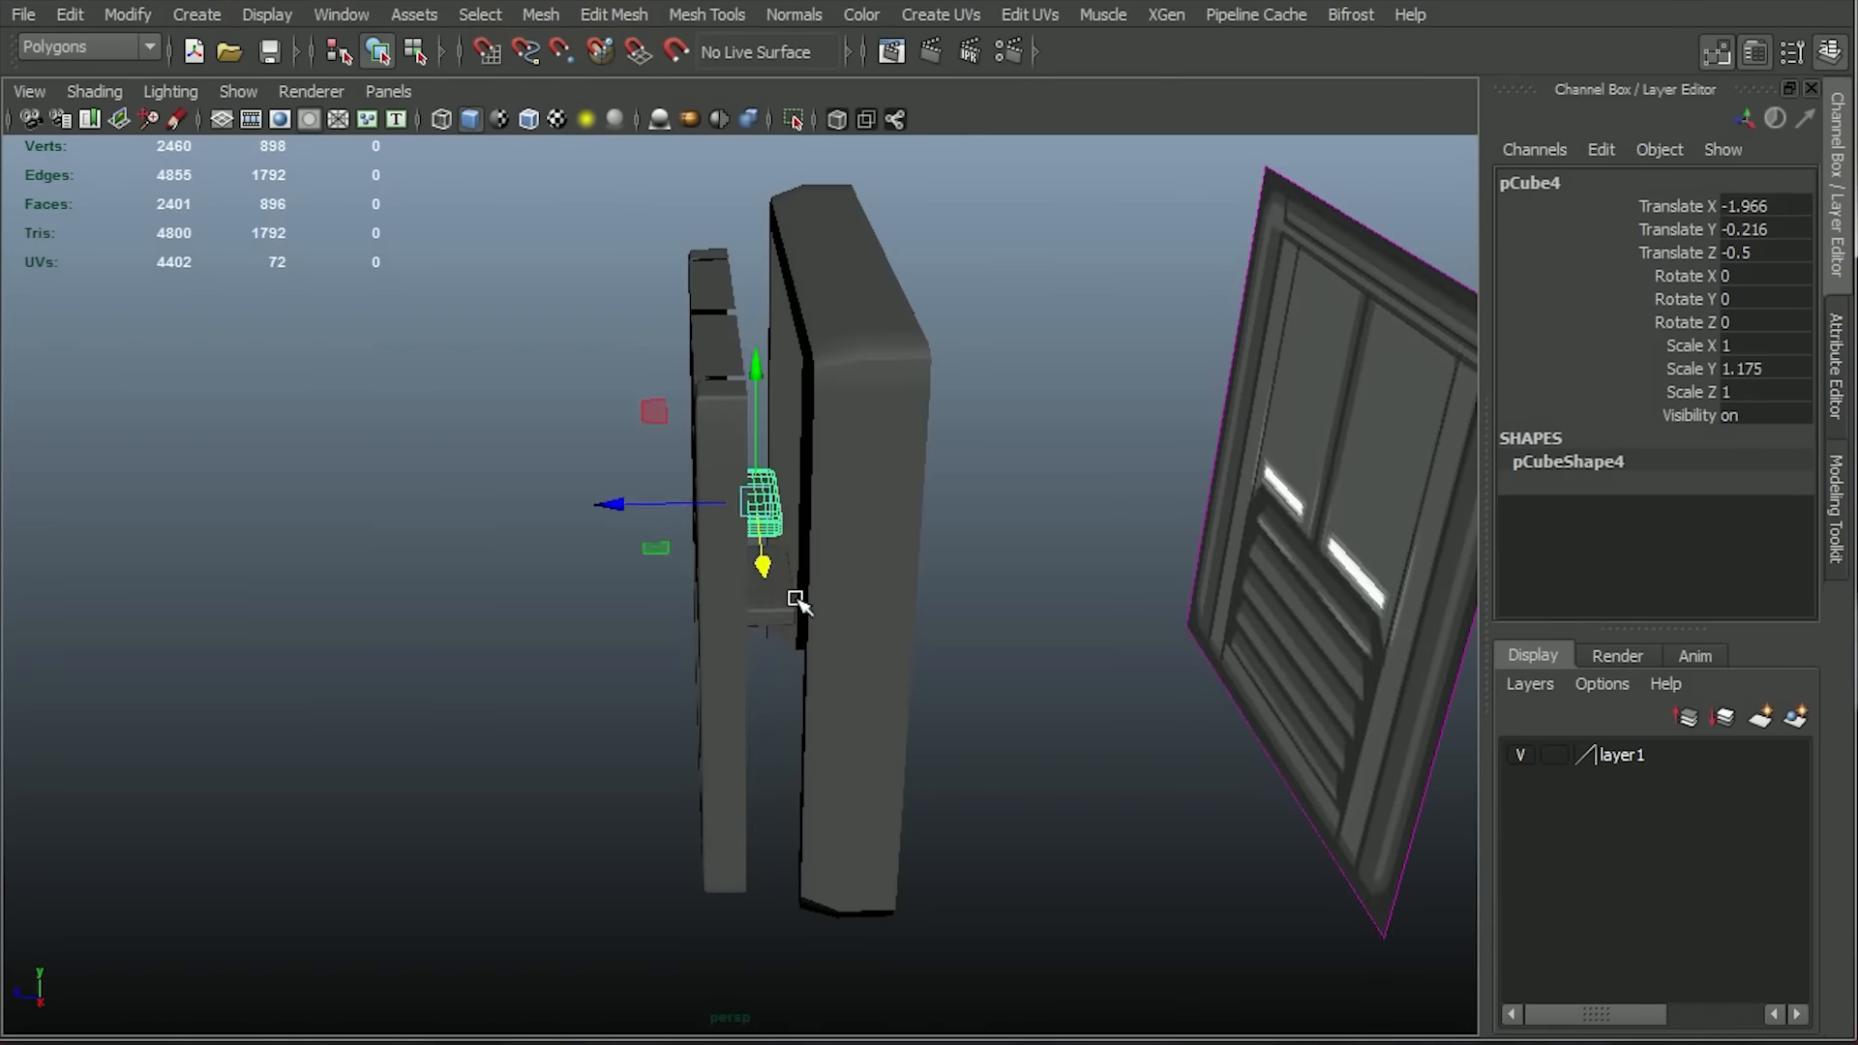
Move the light strips forward along Z to meet the panel.
left_click(796, 601, "shift")
left_click_drag(616, 593, 527, 606)
left_click(977, 701)
key("space")
left_click_drag(906, 702, 906, 761)
key("space")
mouse_move(1106, 628)
left_mouse_down()
mouse_move(1109, 587)
mouse_move(1108, 649)
left_mouse_up()
Create a thin polygon cube in the wireframe front view, spanning the width of the reference's top louvre slat.
key("space")
key("4")
left_click(198, 17)
mouse_move(281, 89)
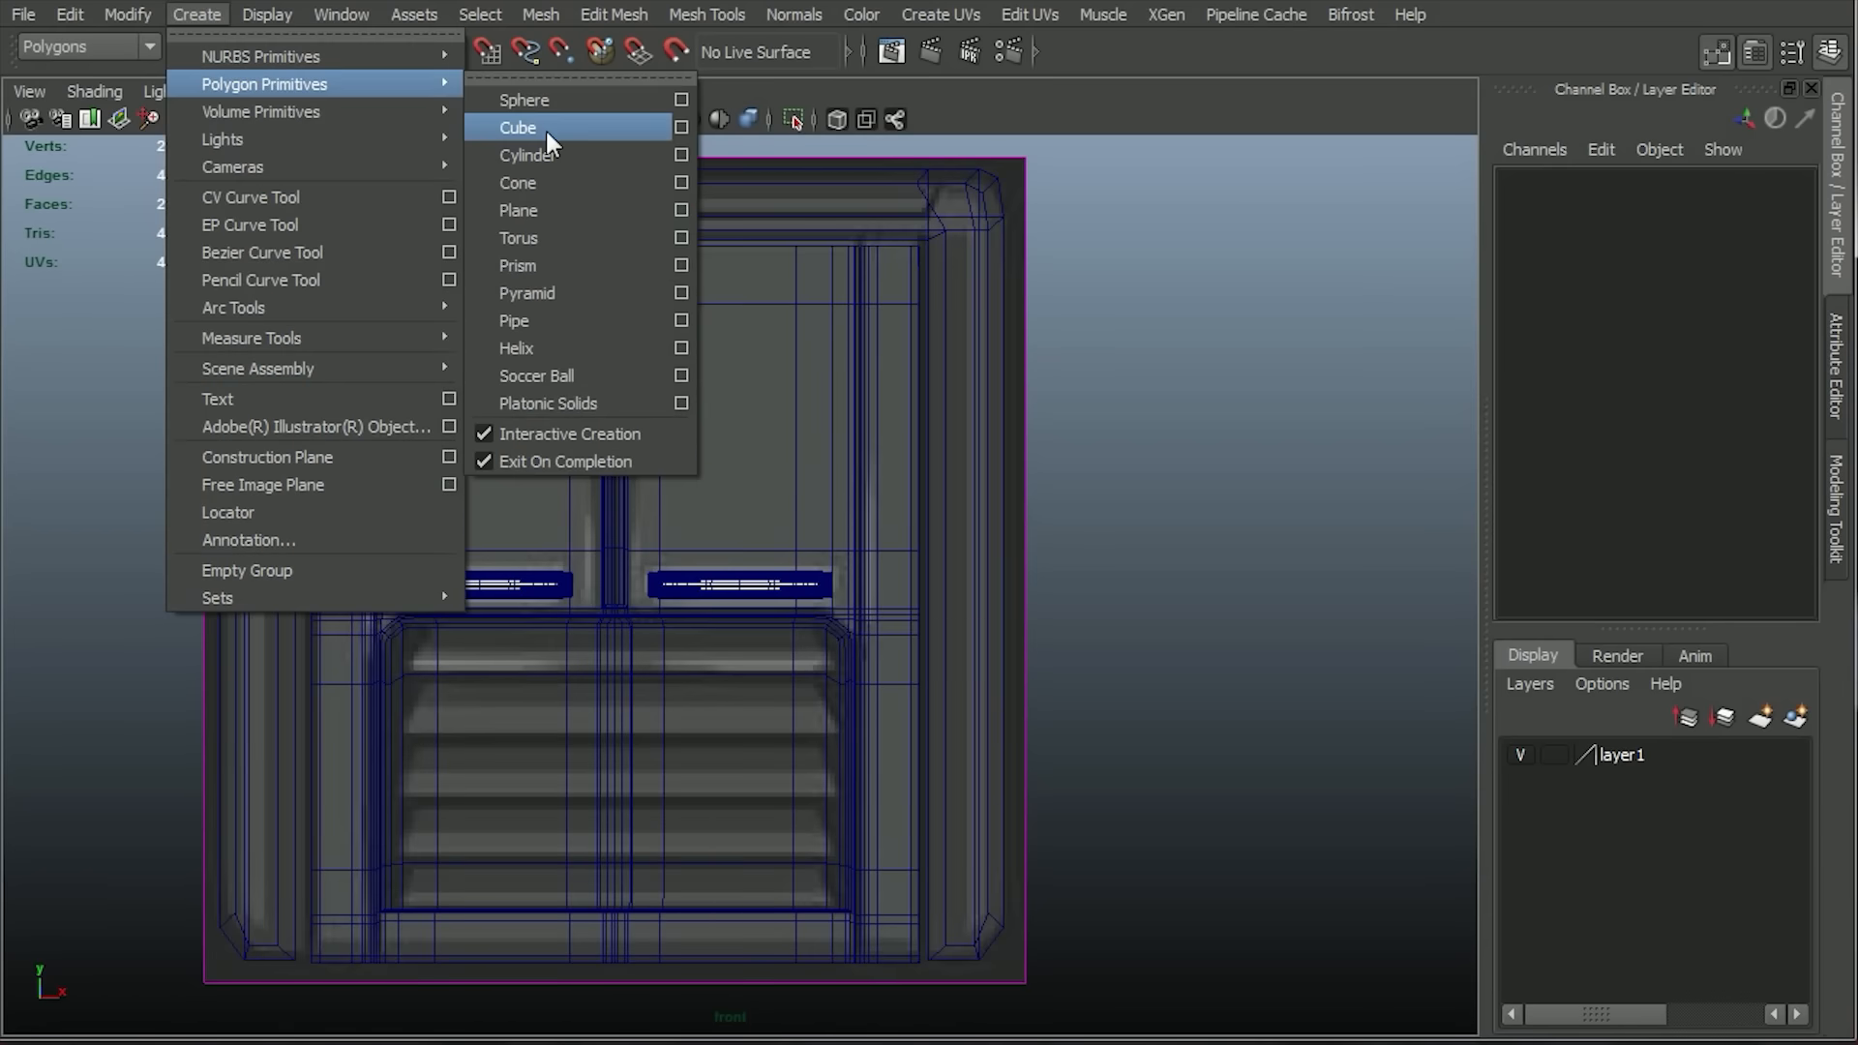
left_click(522, 127)
left_click_drag(416, 641, 450, 570)
Tilt the louvre slat cube to a Rotate X of about 24.2 degrees.
key("space")
left_click_drag(480, 504, 476, 433)
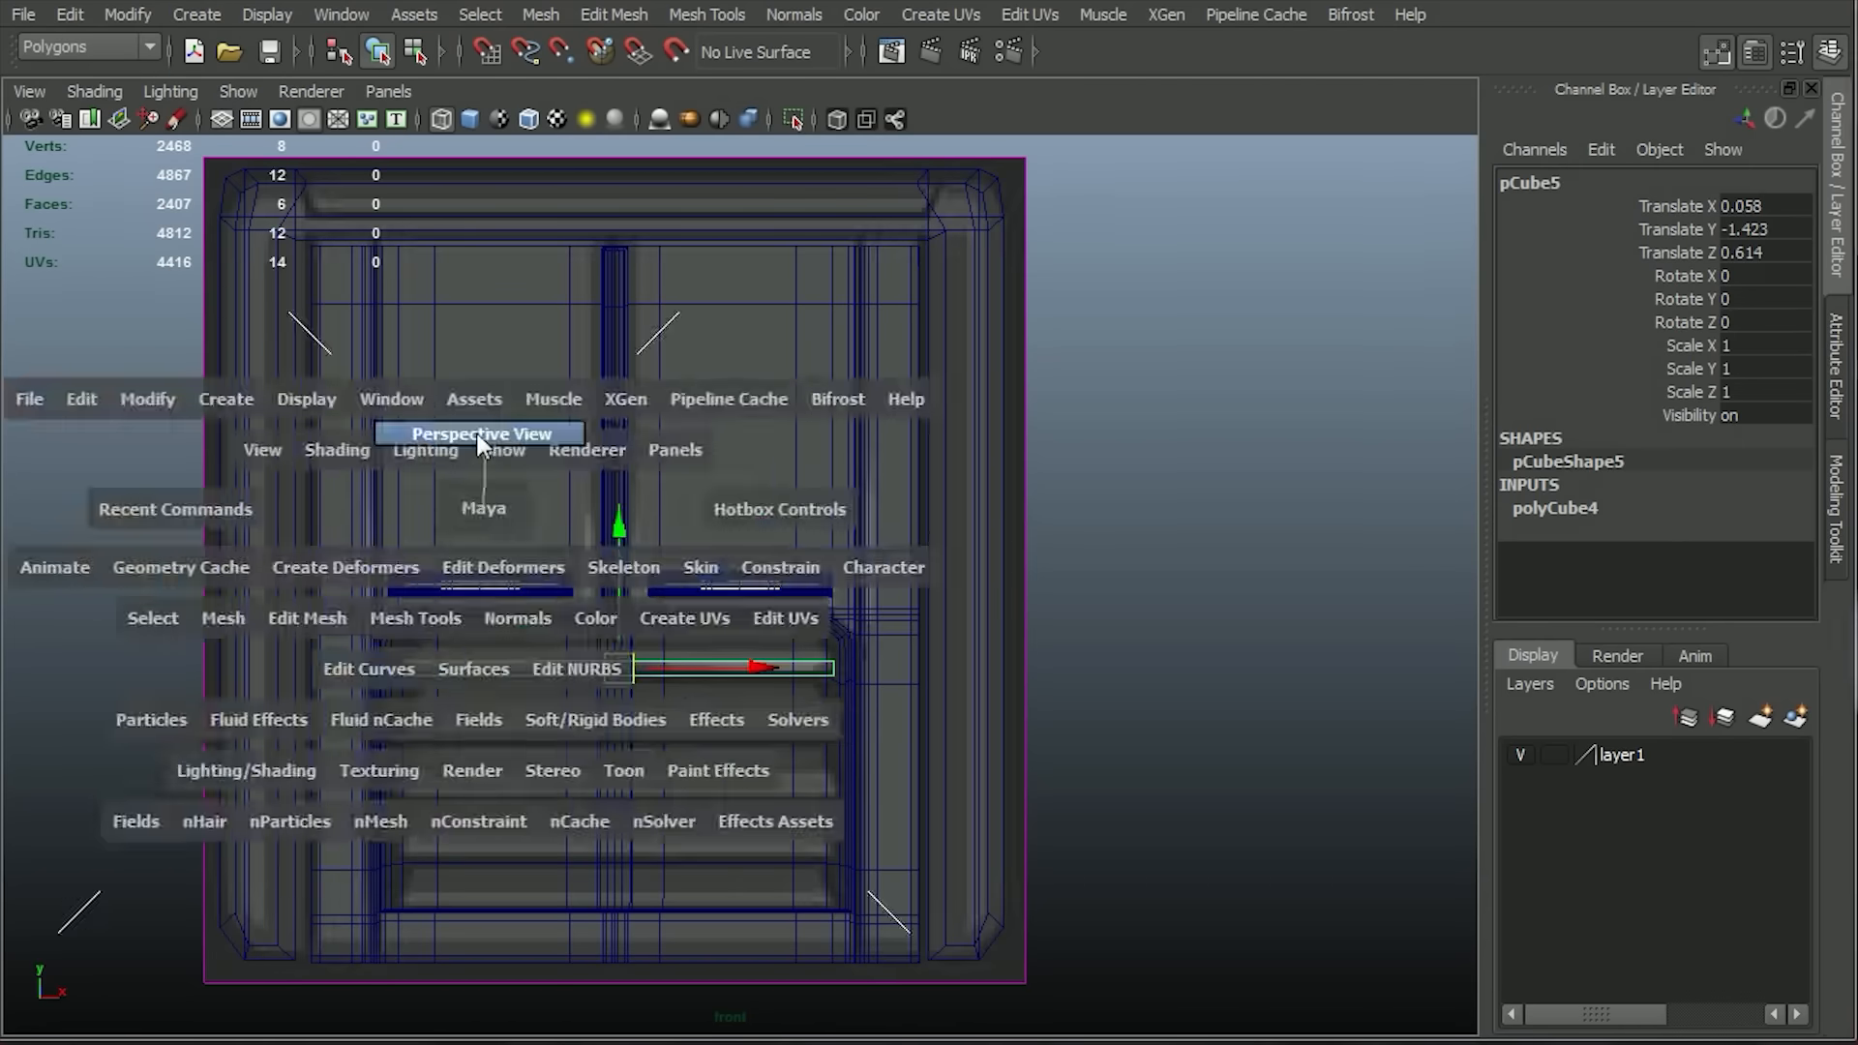
left_click_drag(590, 718, 671, 734, "alt")
key("e")
left_click_drag(598, 539, 542, 571)
Raise the tilted slat to a Translate Y of -1.258 to align it with the reference's top louvre.
key("space")
left_click_drag(463, 515, 462, 577)
scroll(1012, 705, "up", 5)
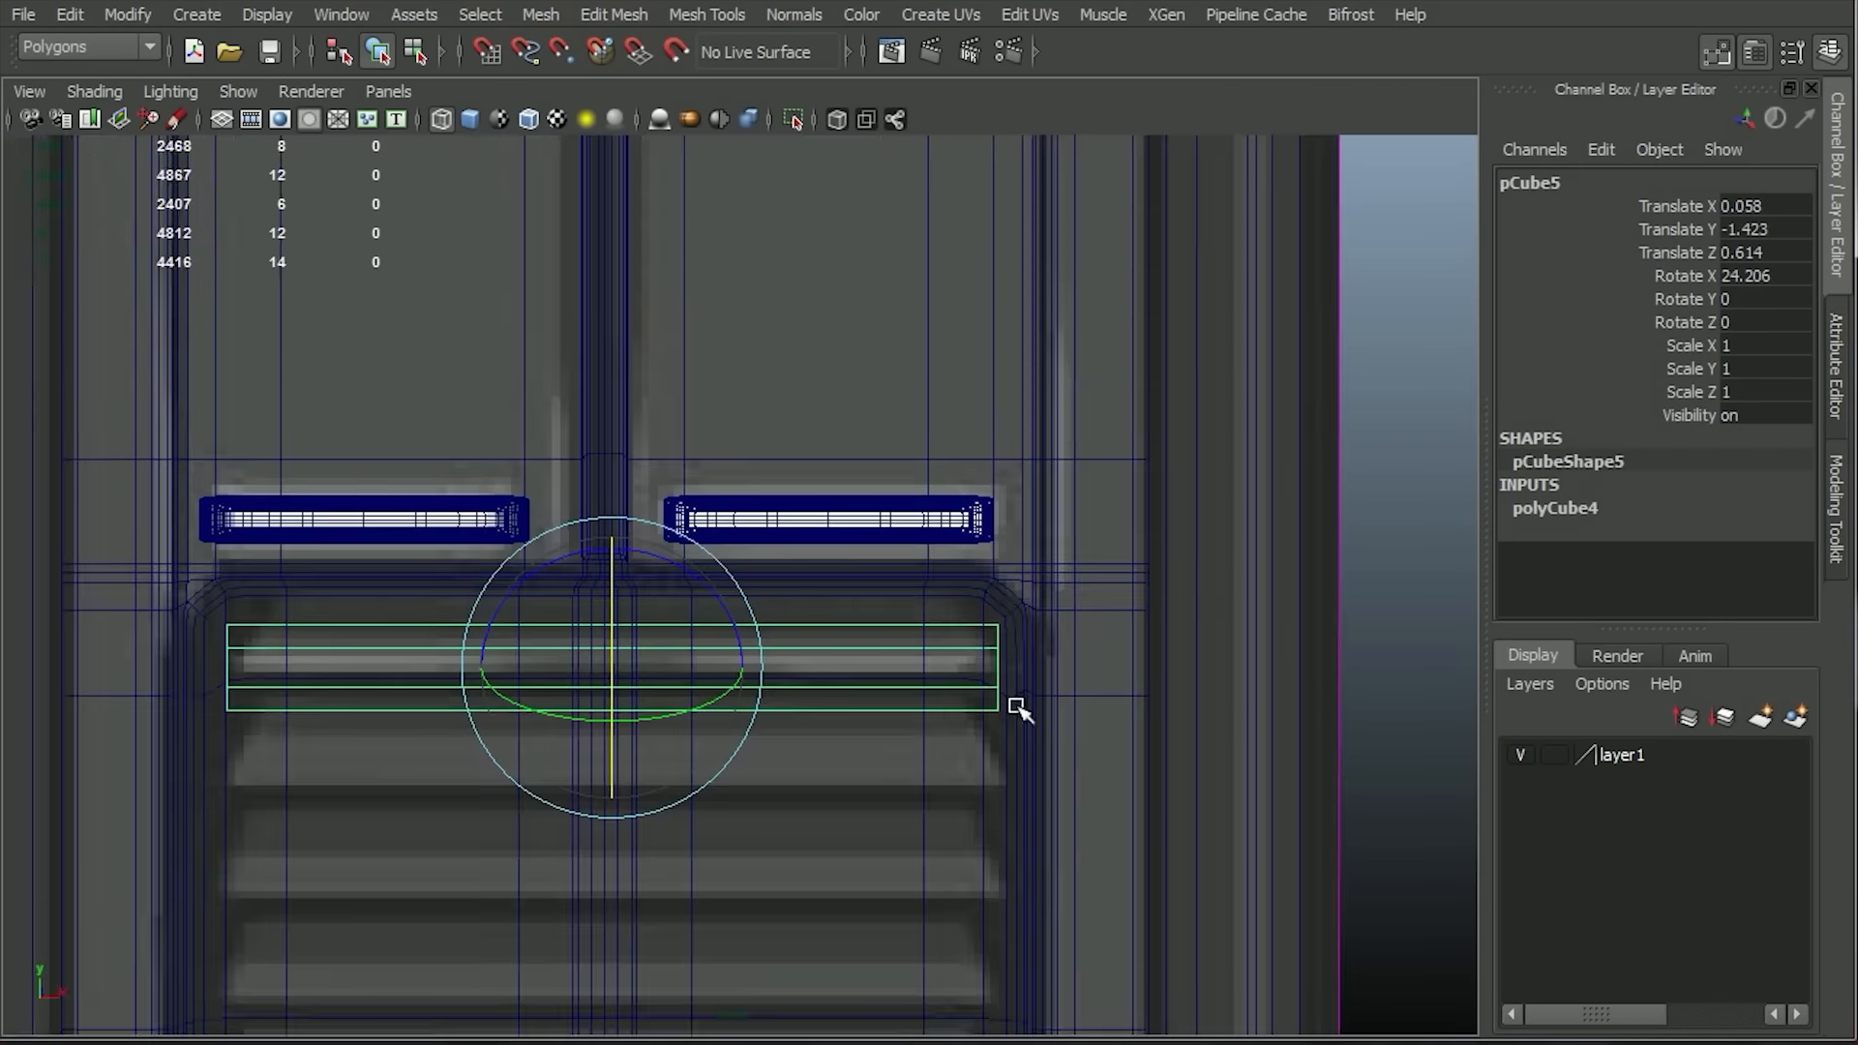
key("w")
left_click_drag(613, 515, 614, 524)
key("space")
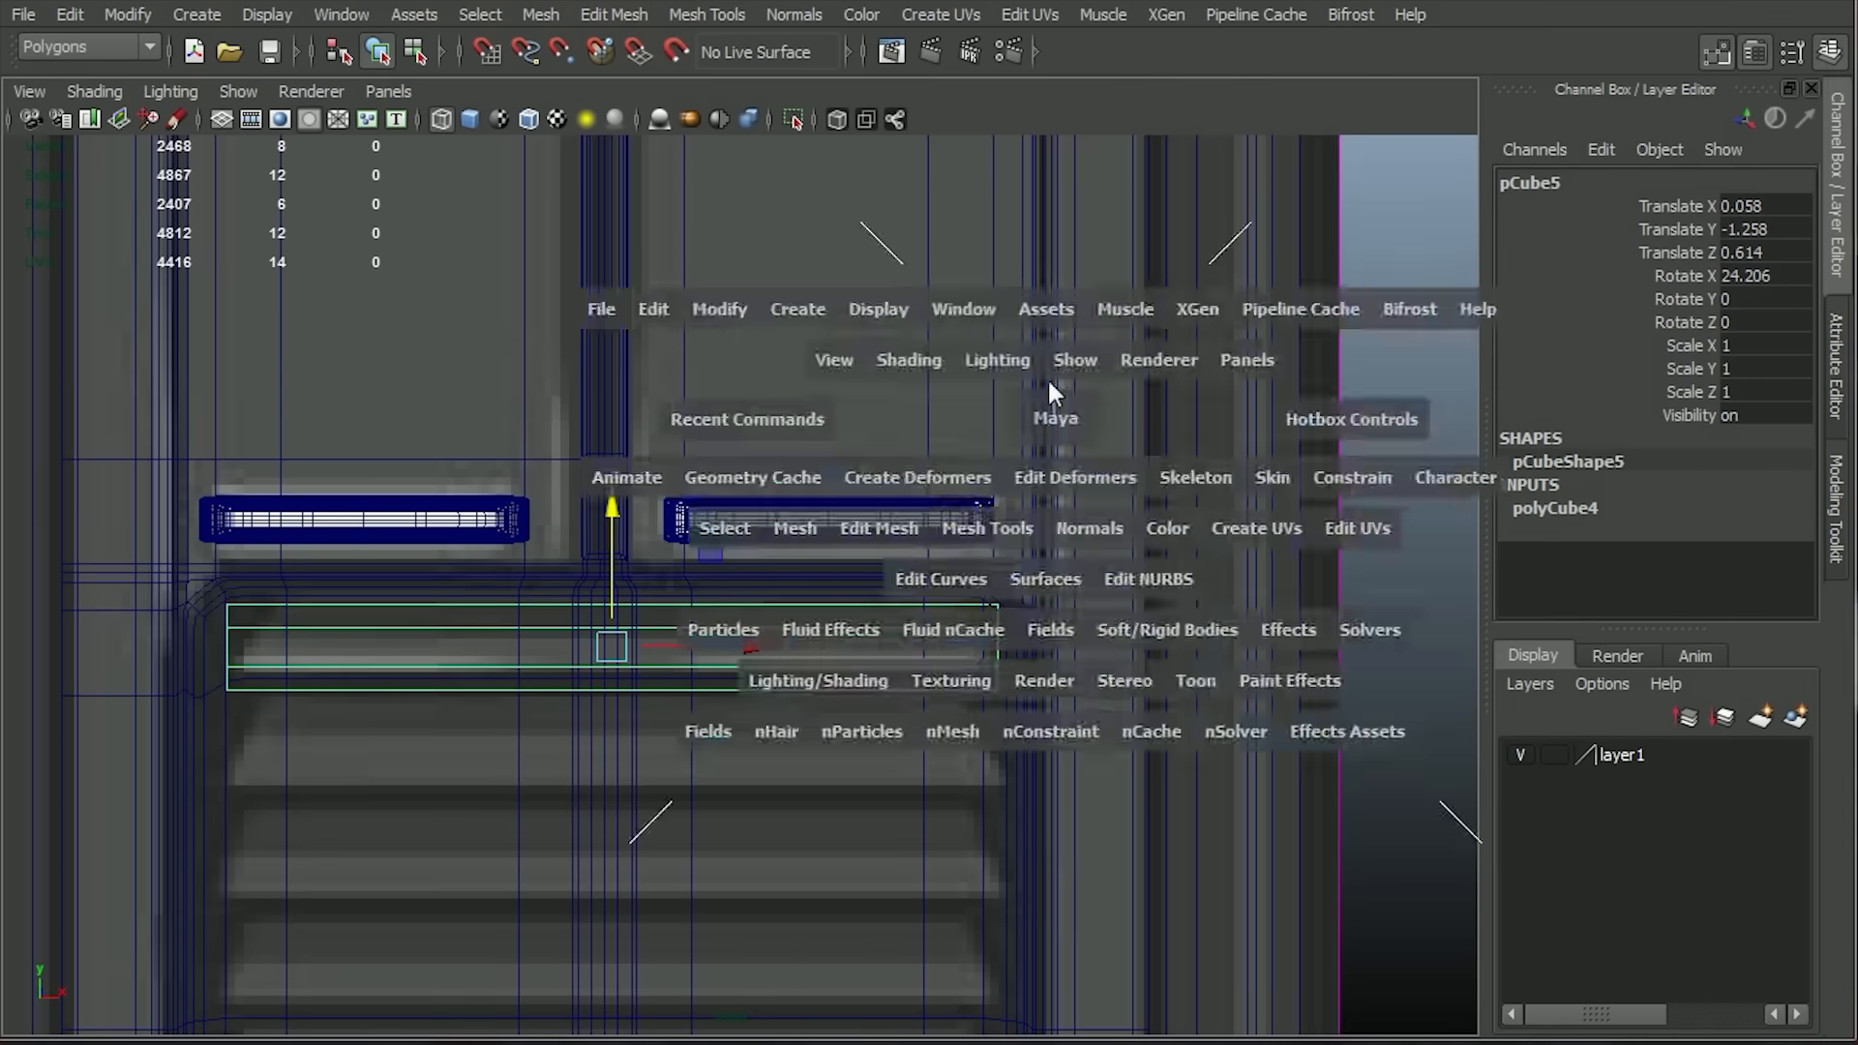
Push the tilted louvre slat back into the panel recess to a Translate Z of 0.271.
left_click_drag(1048, 379, 1047, 325)
left_click_drag(1281, 699, 1351, 696, "alt")
key("5")
right_click_drag(915, 579, 1050, 605, "alt")
mouse_move(1025, 697)
left_mouse_down("alt")
mouse_move(1198, 688)
mouse_move(1183, 743)
left_mouse_up("alt")
left_click_drag(892, 729, 772, 718)
left_click_drag(813, 737, 579, 776, "alt")
Bevel all edges of the louvre slat cube and preview it smoothed.
left_click(621, 15)
left_click(669, 316)
right_click_drag(812, 764, 1041, 821, "alt")
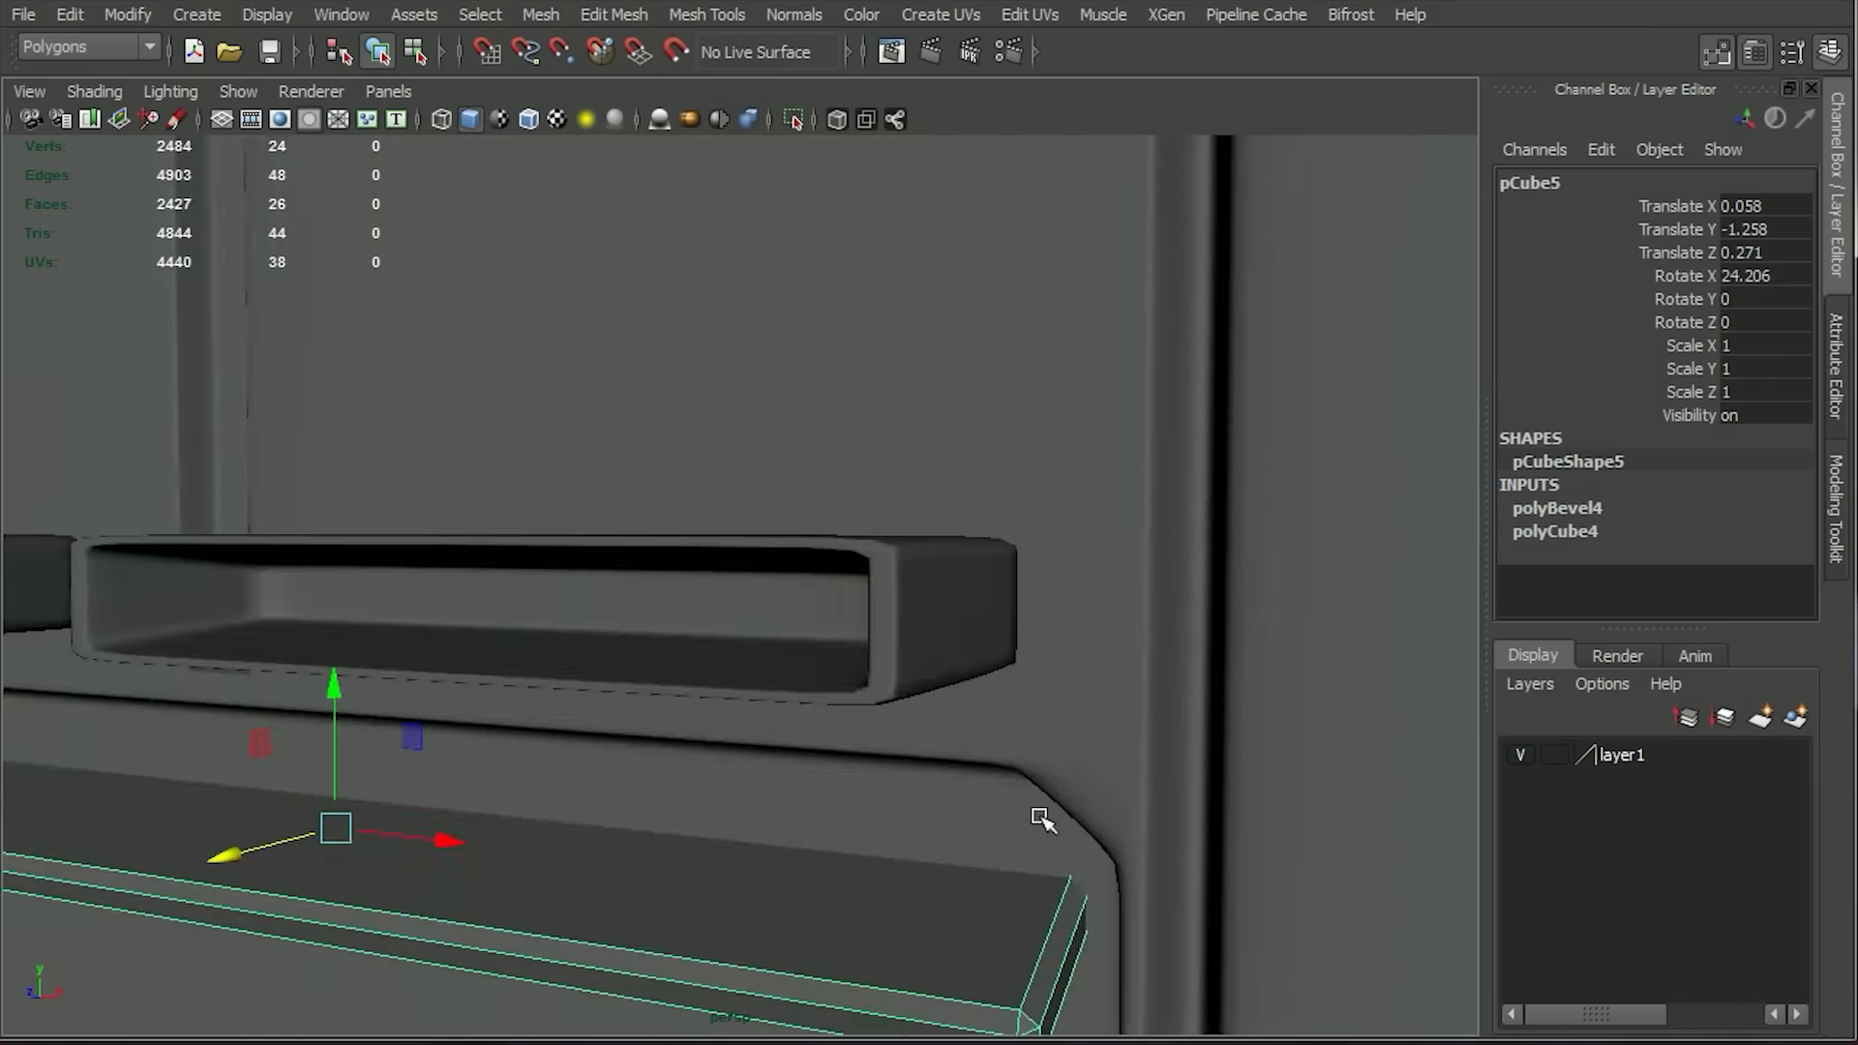
key("3")
left_click_drag(1041, 820, 1232, 642, "alt")
left_click_drag(1176, 886, 1083, 928, "alt")
left_click(1209, 899)
right_click_drag(967, 900, 900, 900, "alt")
left_click(953, 788)
left_click_drag(900, 900, 971, 881, "alt")
Set the slat's bevel to a Fraction of 0.16 with 2 segments.
key("1")
left_click(1546, 506)
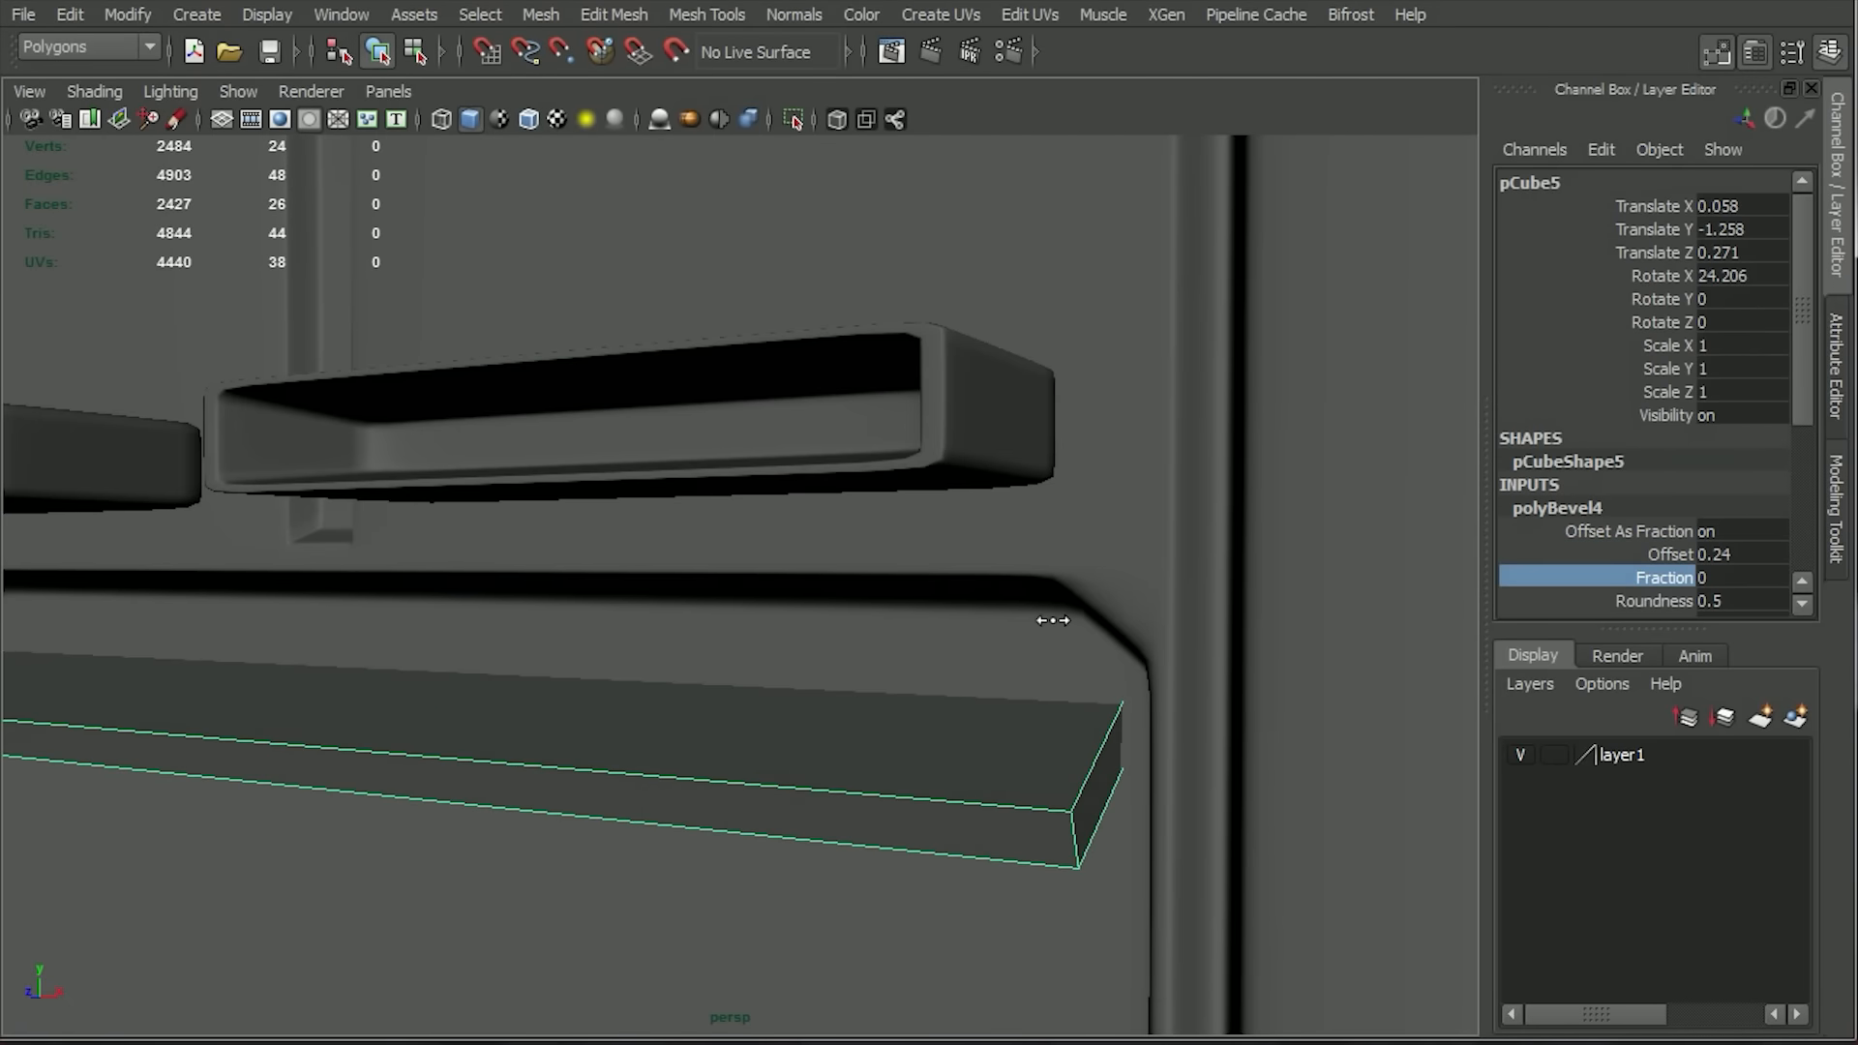
left_click(1717, 614)
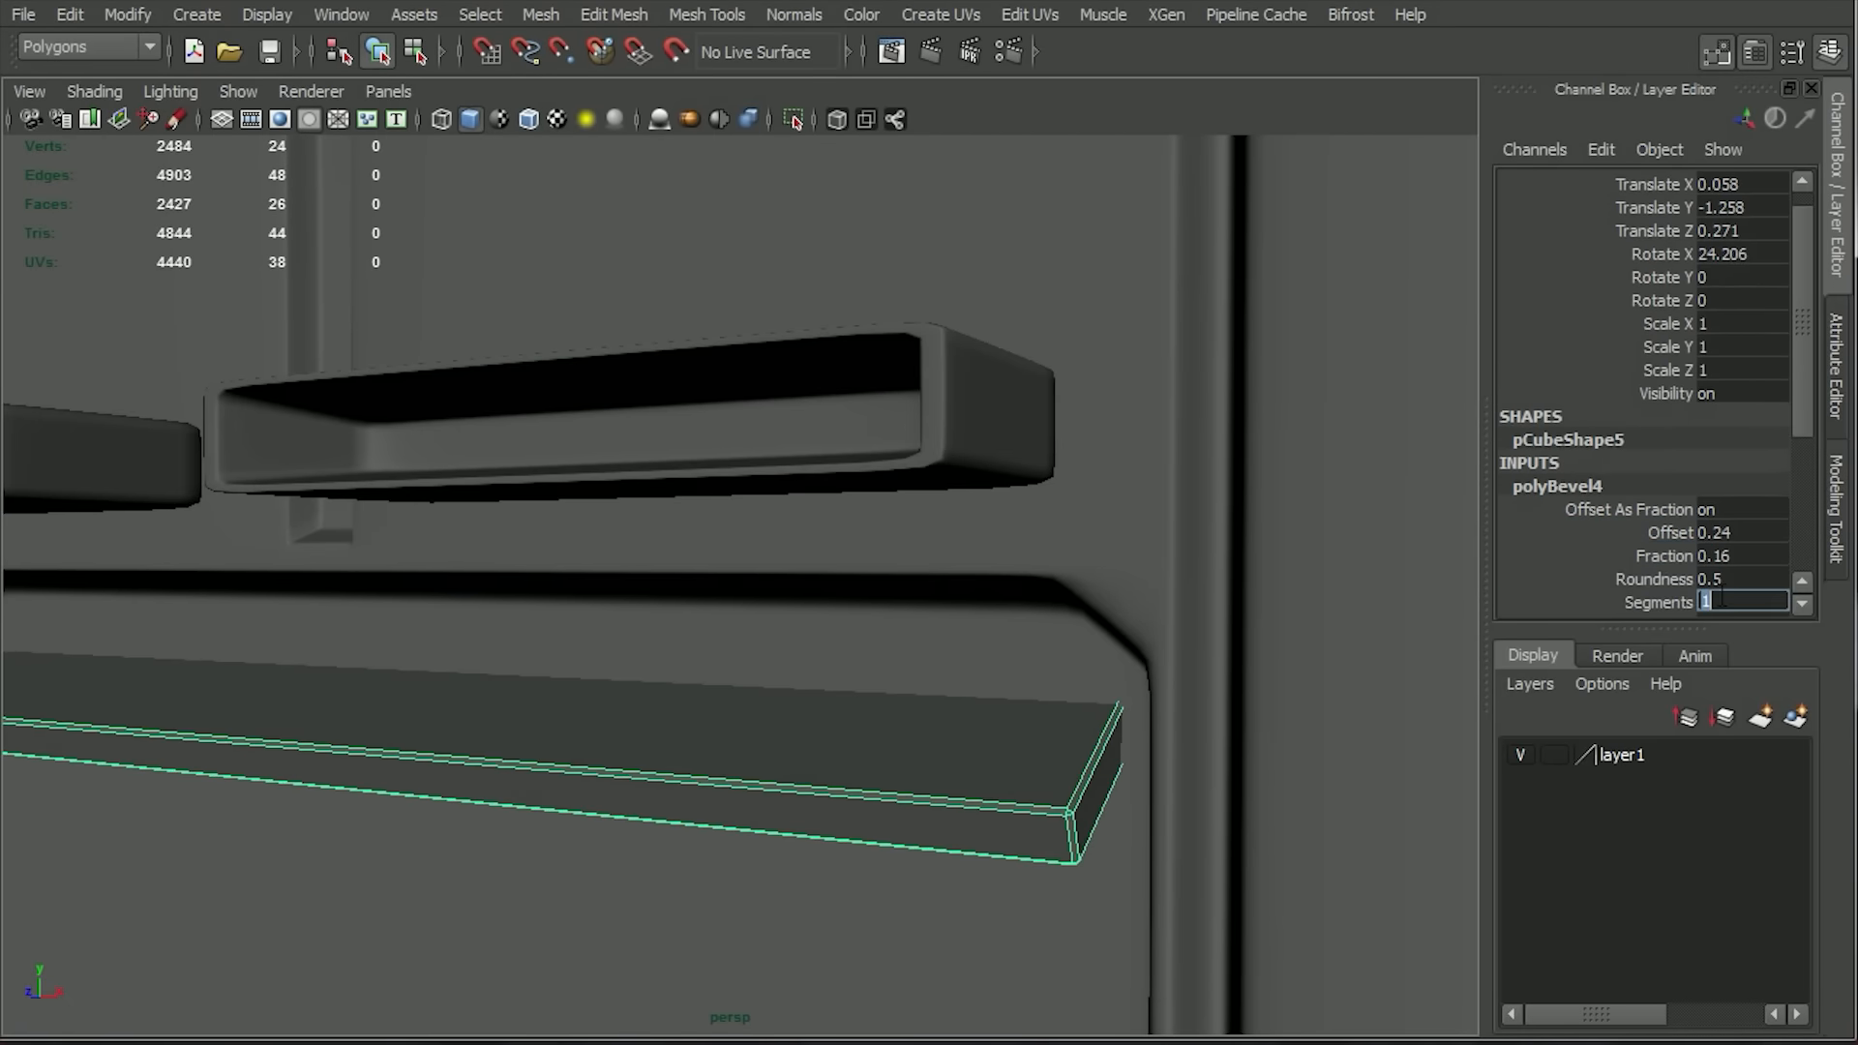
type("2")
key("Return")
left_click_drag(1016, 736, 1032, 704, "alt")
right_click_drag(1032, 704, 1051, 788, "alt")
key("3")
key("w")
left_click(1663, 556)
left_click_drag(1083, 617, 1103, 622, "alt")
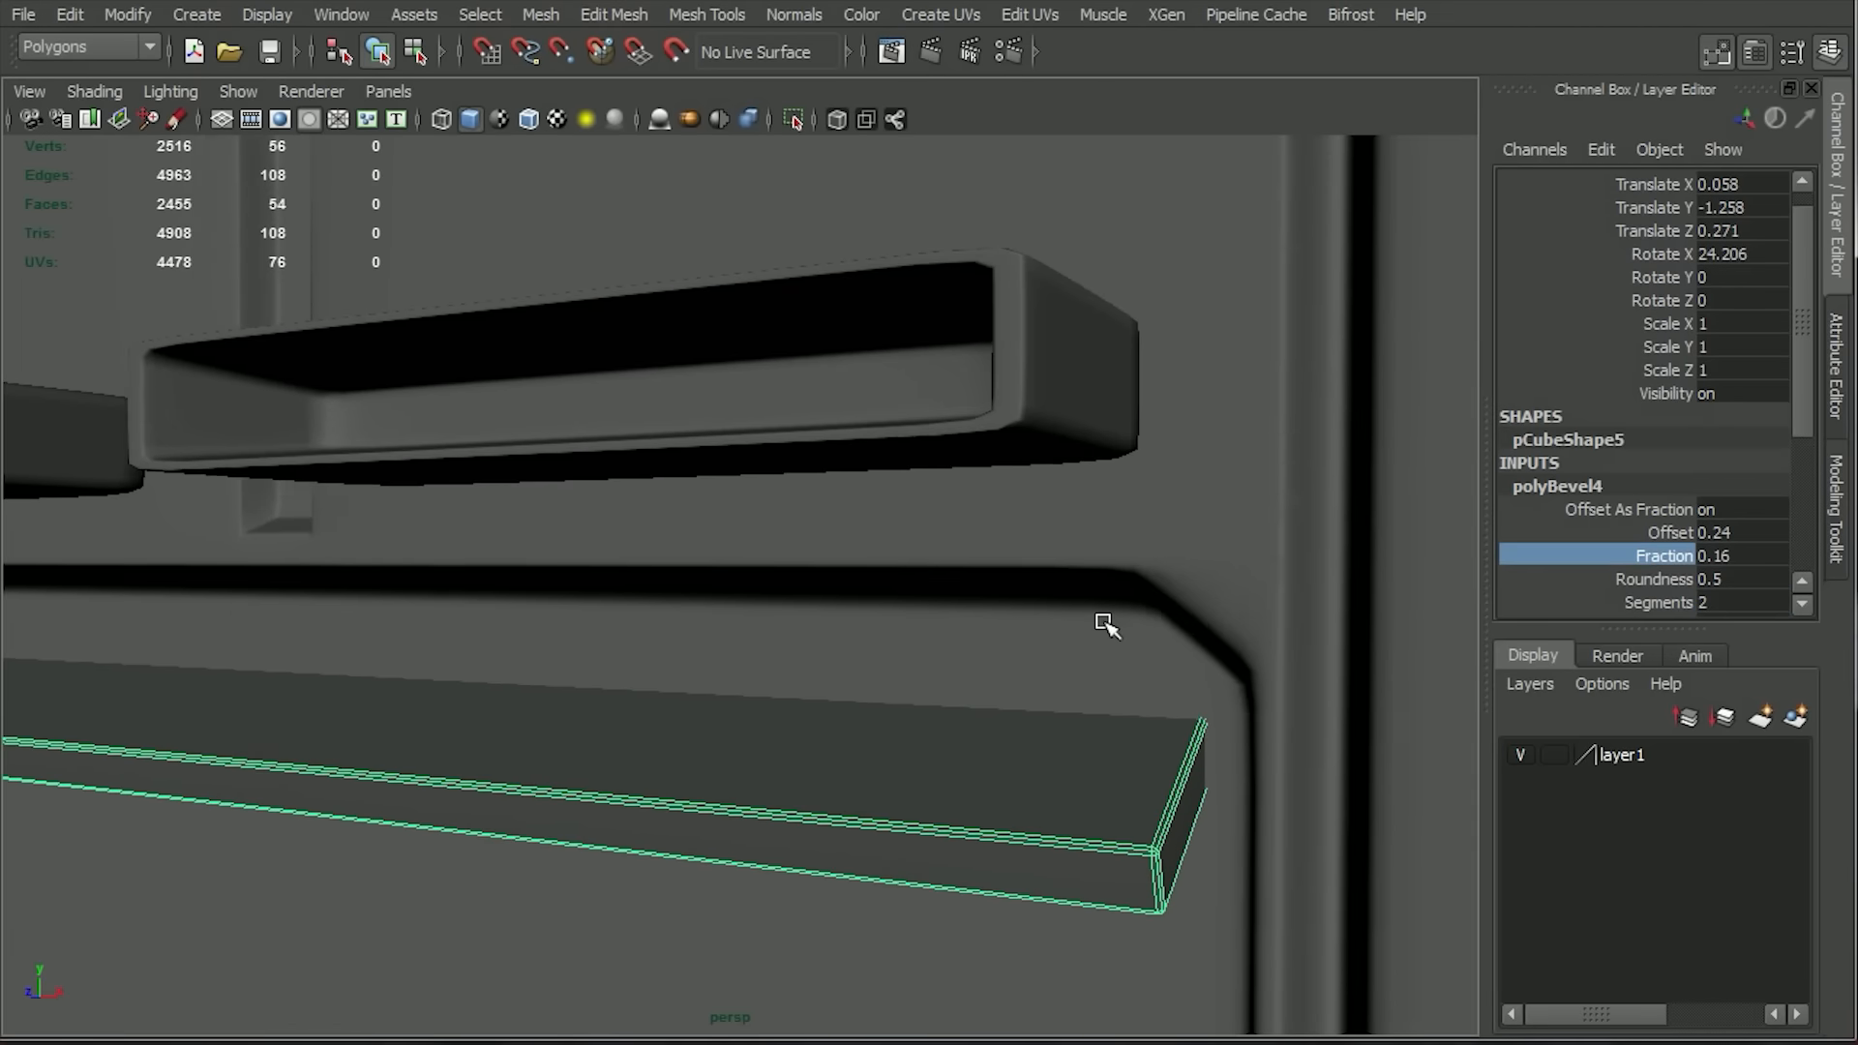
Scale the slat's front vertices inward along its width so both ends taper toward the front.
right_click_drag(1116, 714, 1099, 647, "alt")
left_click(1277, 745)
left_click_drag(1277, 745, 1113, 764, "alt")
right_click_drag(1113, 765, 1052, 768, "alt")
left_click(1053, 767)
left_click_drag(1052, 767, 1054, 793, "alt")
right_click_drag(1054, 793, 943, 639)
left_click_drag(1050, 823, 1151, 943)
left_click_drag(1141, 823, 1145, 858, "alt")
right_click_drag(1145, 858, 987, 851, "alt")
left_click_drag(228, 605, 334, 677, "shift")
key("r")
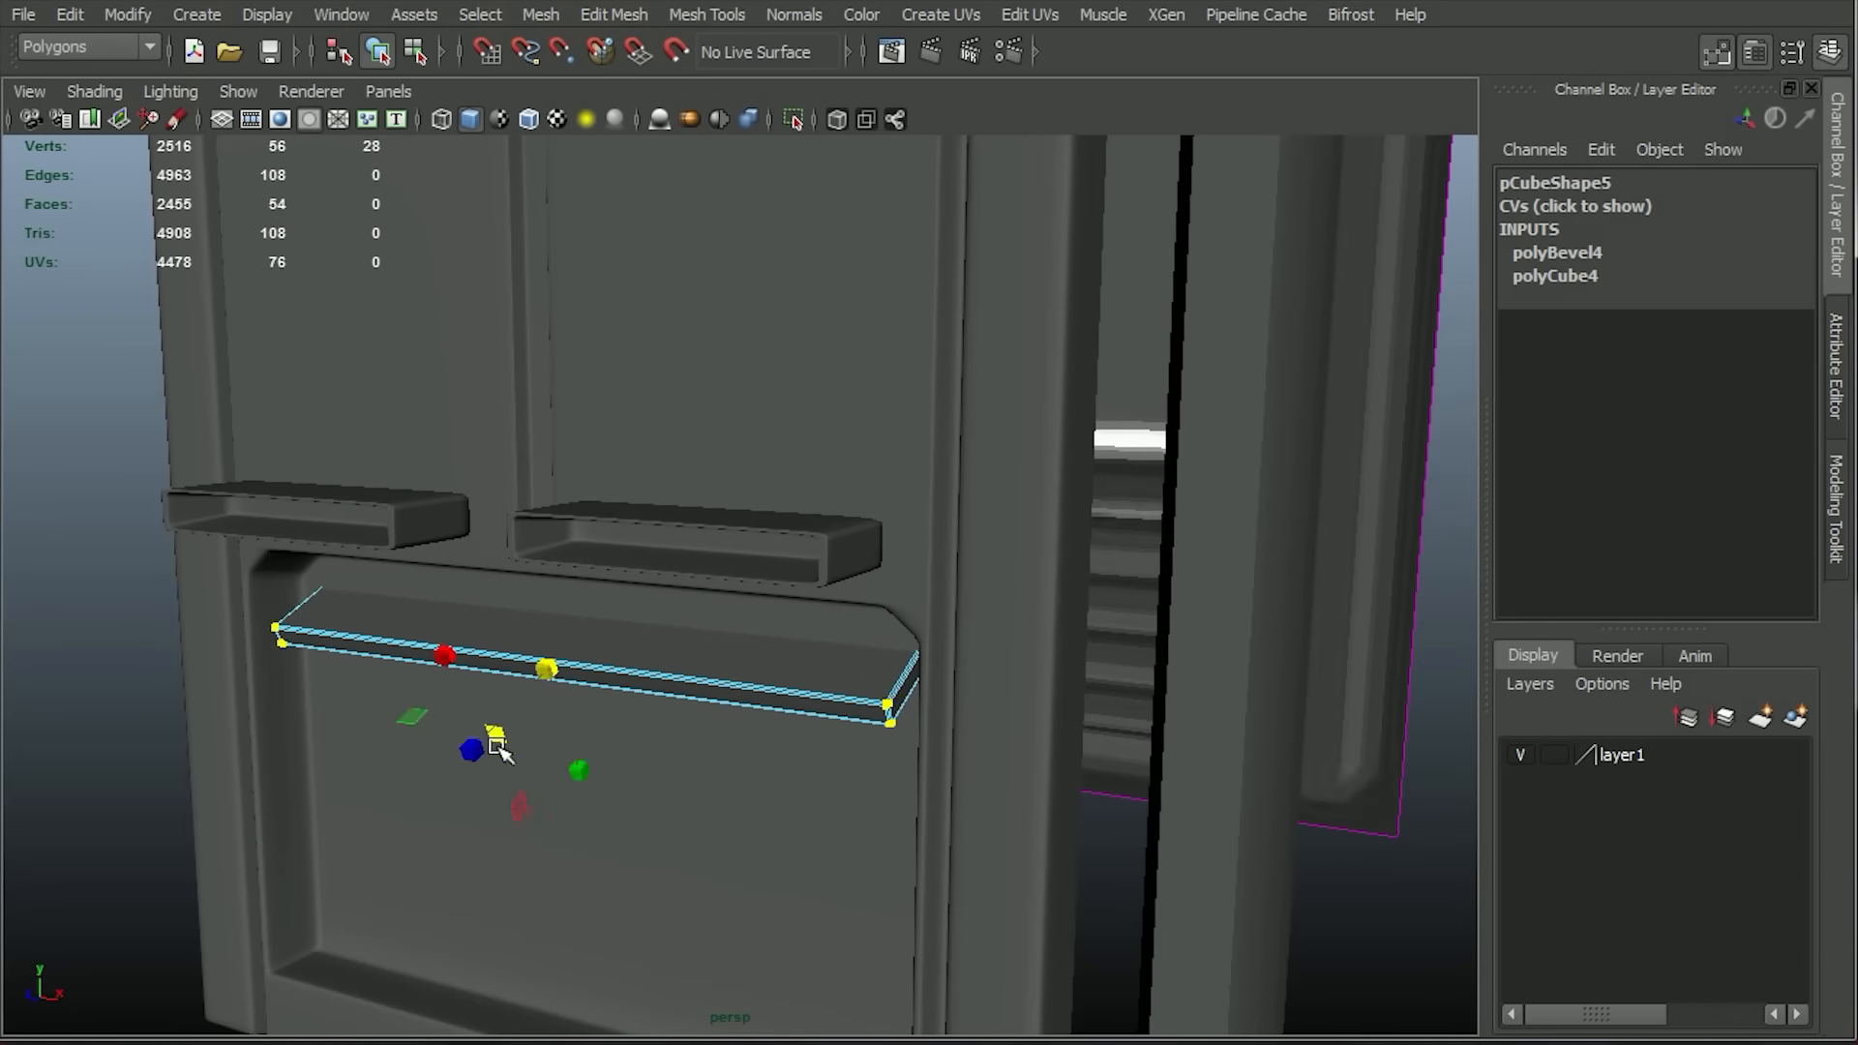
left_click(680, 687)
left_click_drag(619, 697, 668, 716, "alt")
left_click(668, 721)
key("w")
left_click_drag(796, 858, 735, 745, "alt")
Smooth the tapered louvre slat mesh and reselect the slat.
left_click(600, 306)
left_click(1151, 721)
left_click_drag(1151, 720, 822, 745, "alt")
left_click(677, 643)
left_click(1277, 945)
left_click_drag(871, 822, 1012, 875, "alt")
right_click_drag(967, 619, 745, 542, "alt")
left_click(677, 643)
Try duplicating the slat downward in the wireframe front view, and remove the copies.
key("space")
key("space")
left_click(442, 120)
key("space")
key("space")
right_click_drag(627, 676, 824, 662, "alt")
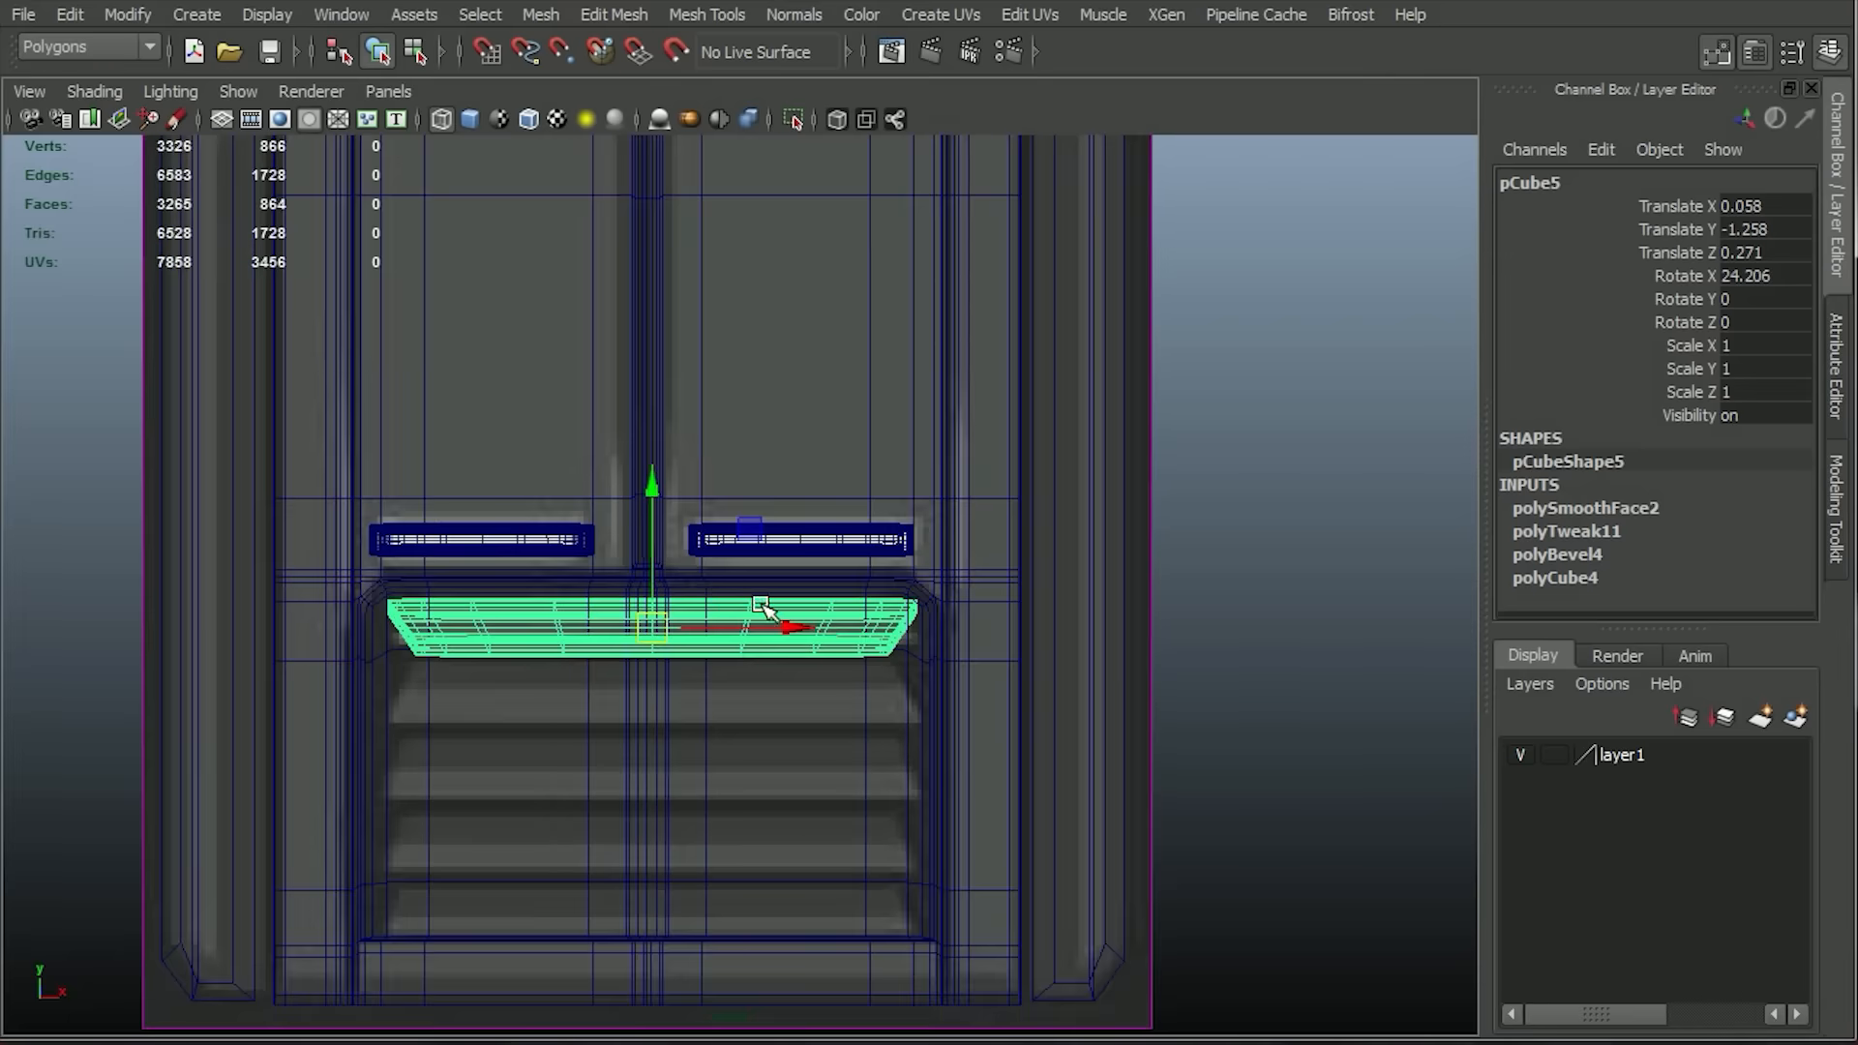
key("ctrl+d")
left_click_drag(656, 482, 663, 585)
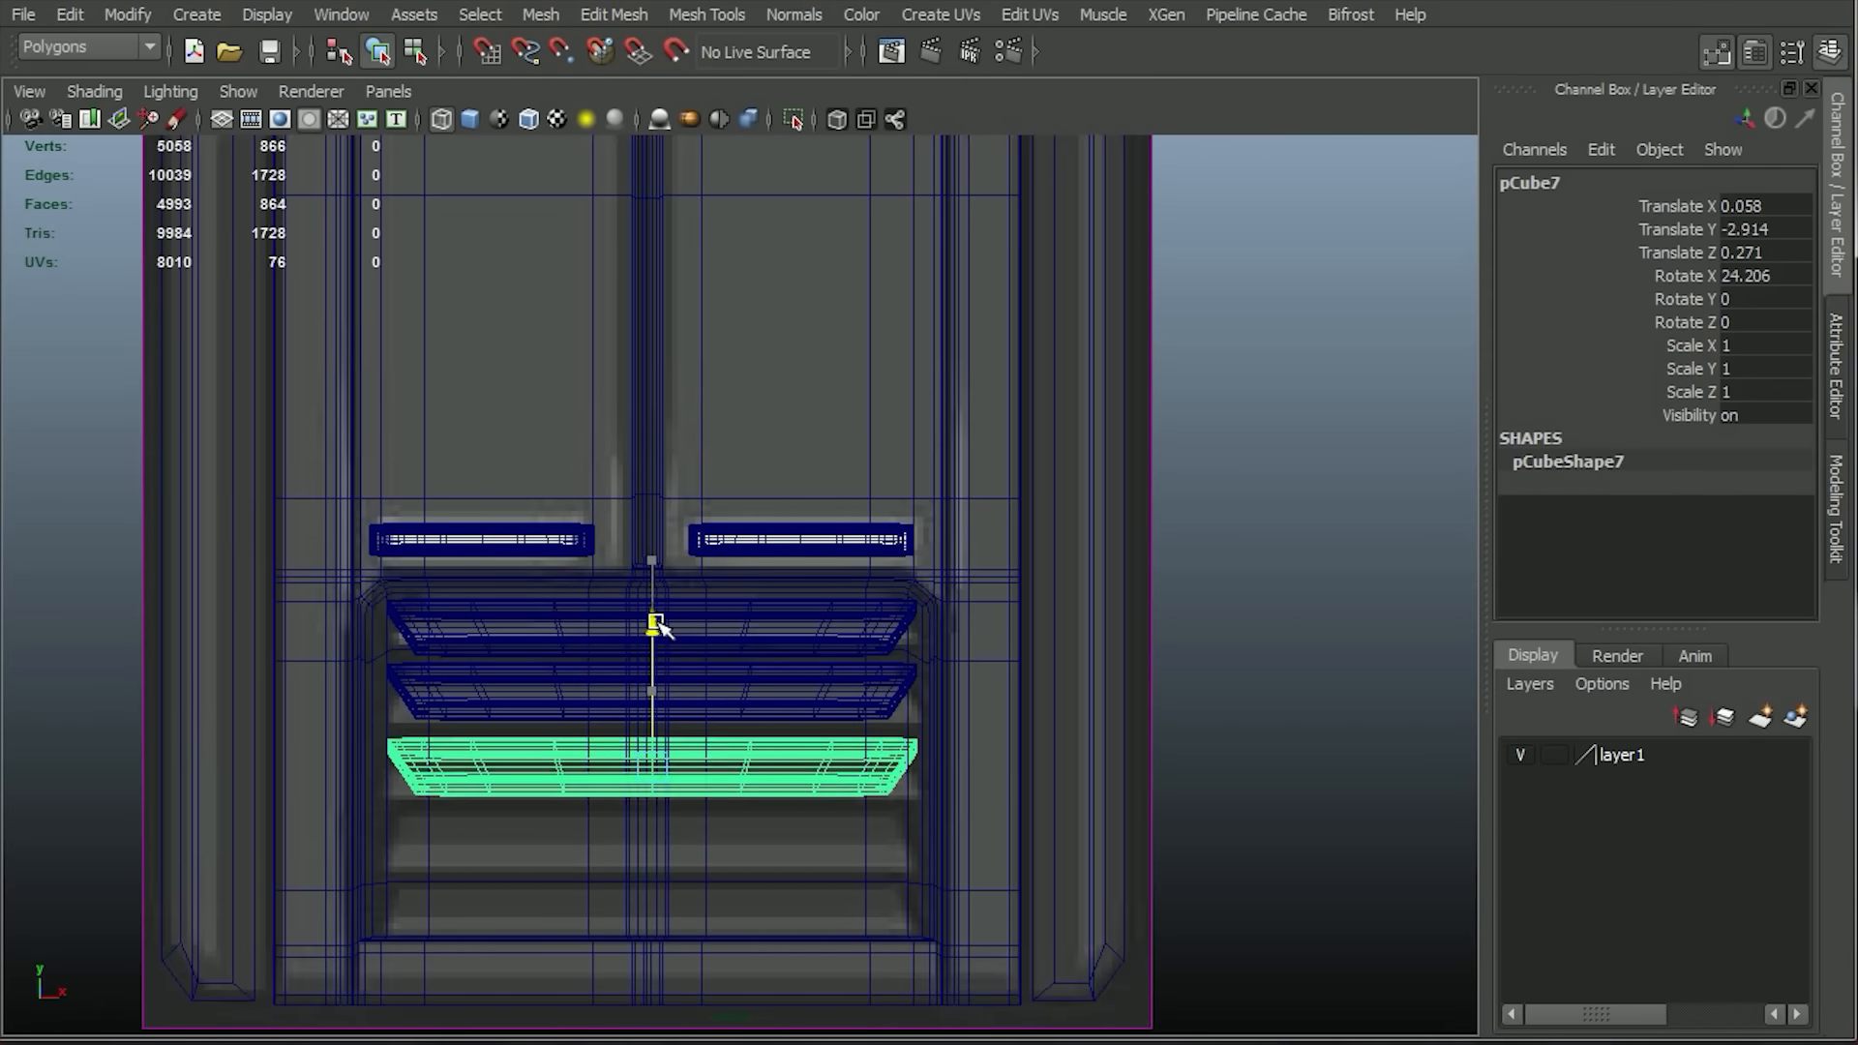
key("ctrl+z")
key("ctrl+z")
key("ctrl+z")
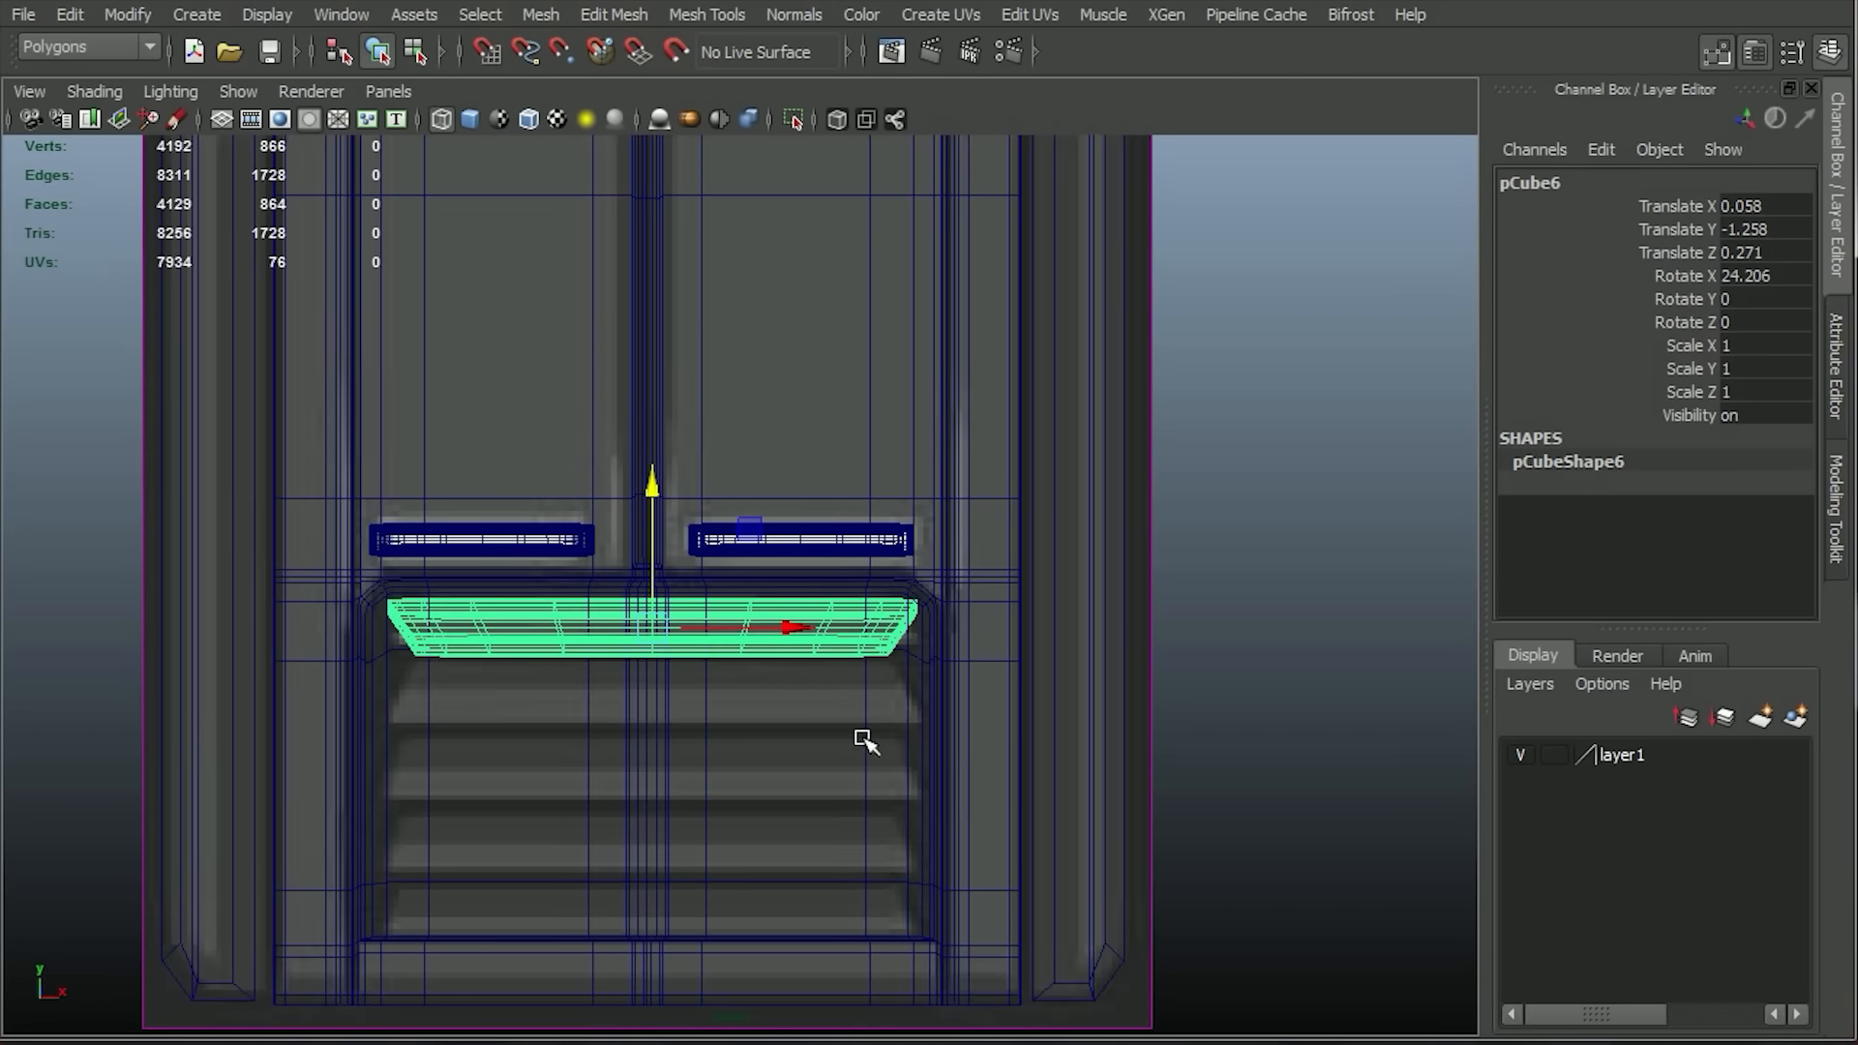
left_click_drag(650, 476, 652, 405)
key("Delete")
Freeze the transformations of the original louvre slat.
left_click(713, 646)
left_click(71, 15)
left_click(196, 16)
left_click(71, 15)
left_click(162, 108)
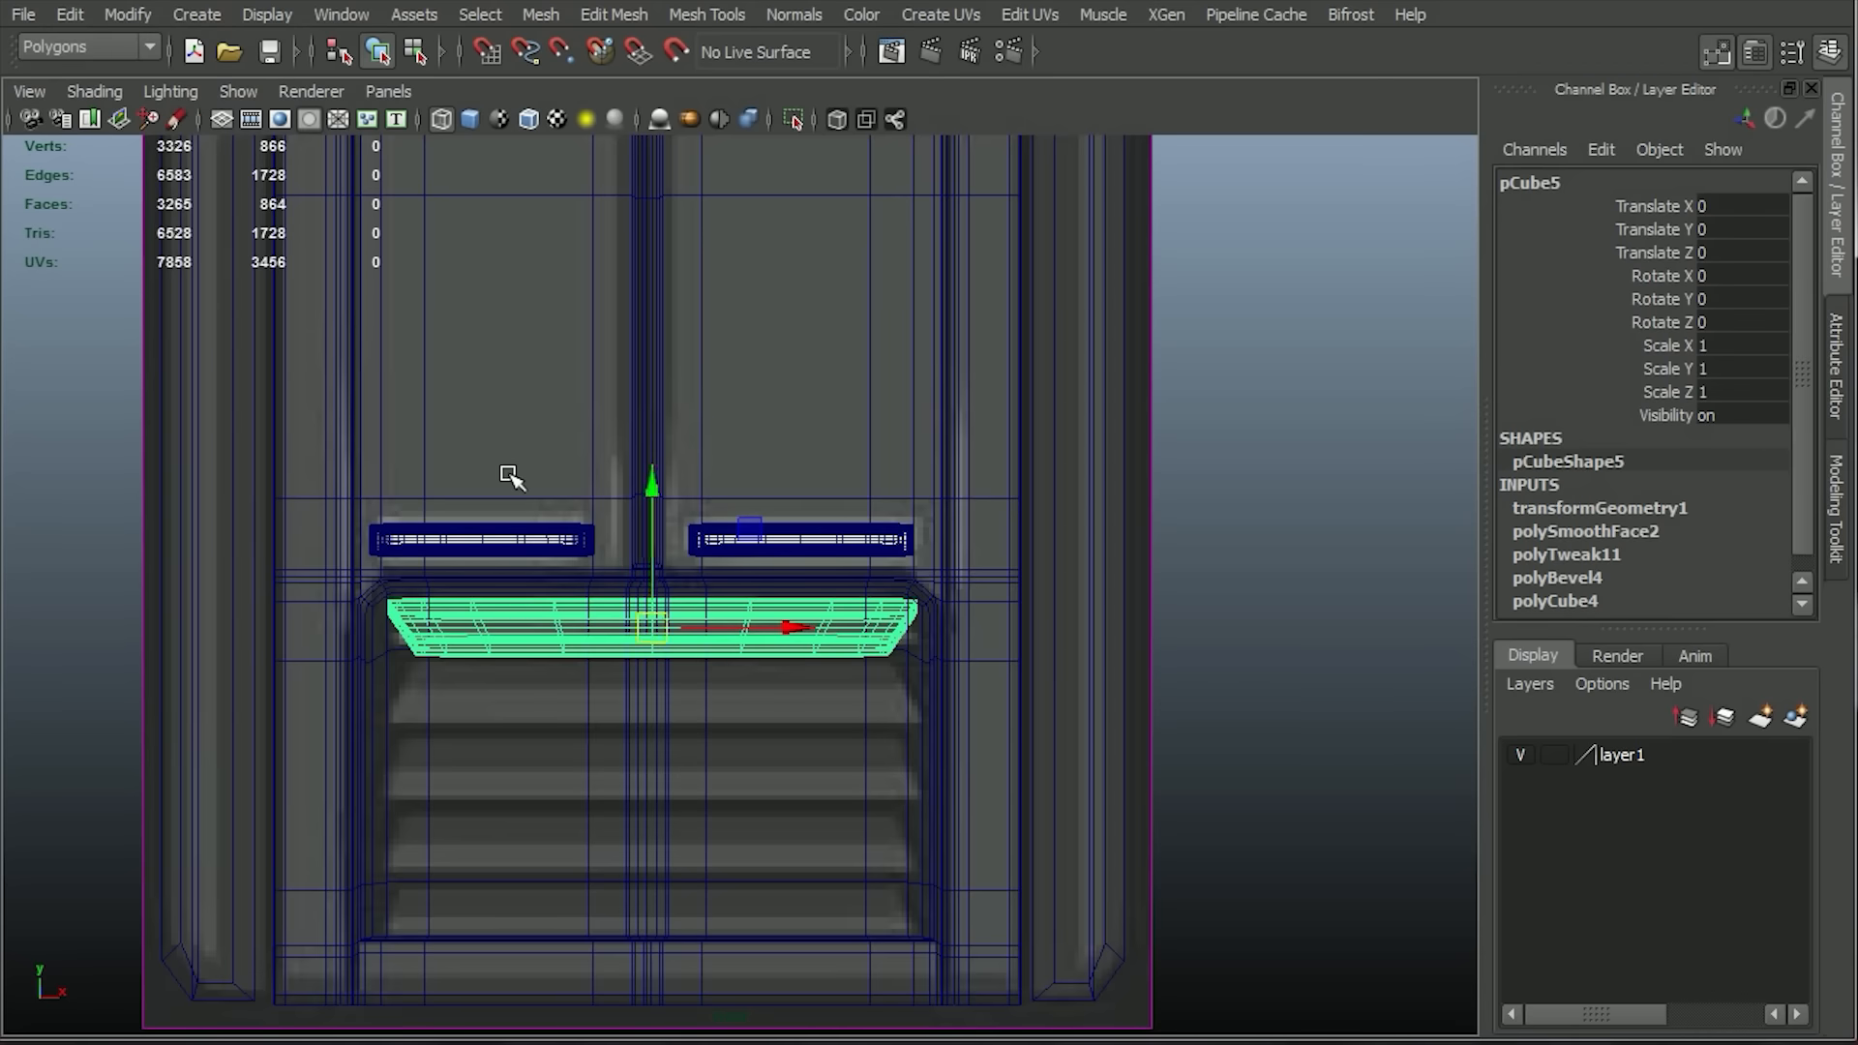
key("ctrl+z")
Set Duplicate Special to 4 copies, try a Translate Y of -1 on the slat, and undo the copies.
left_click(71, 15)
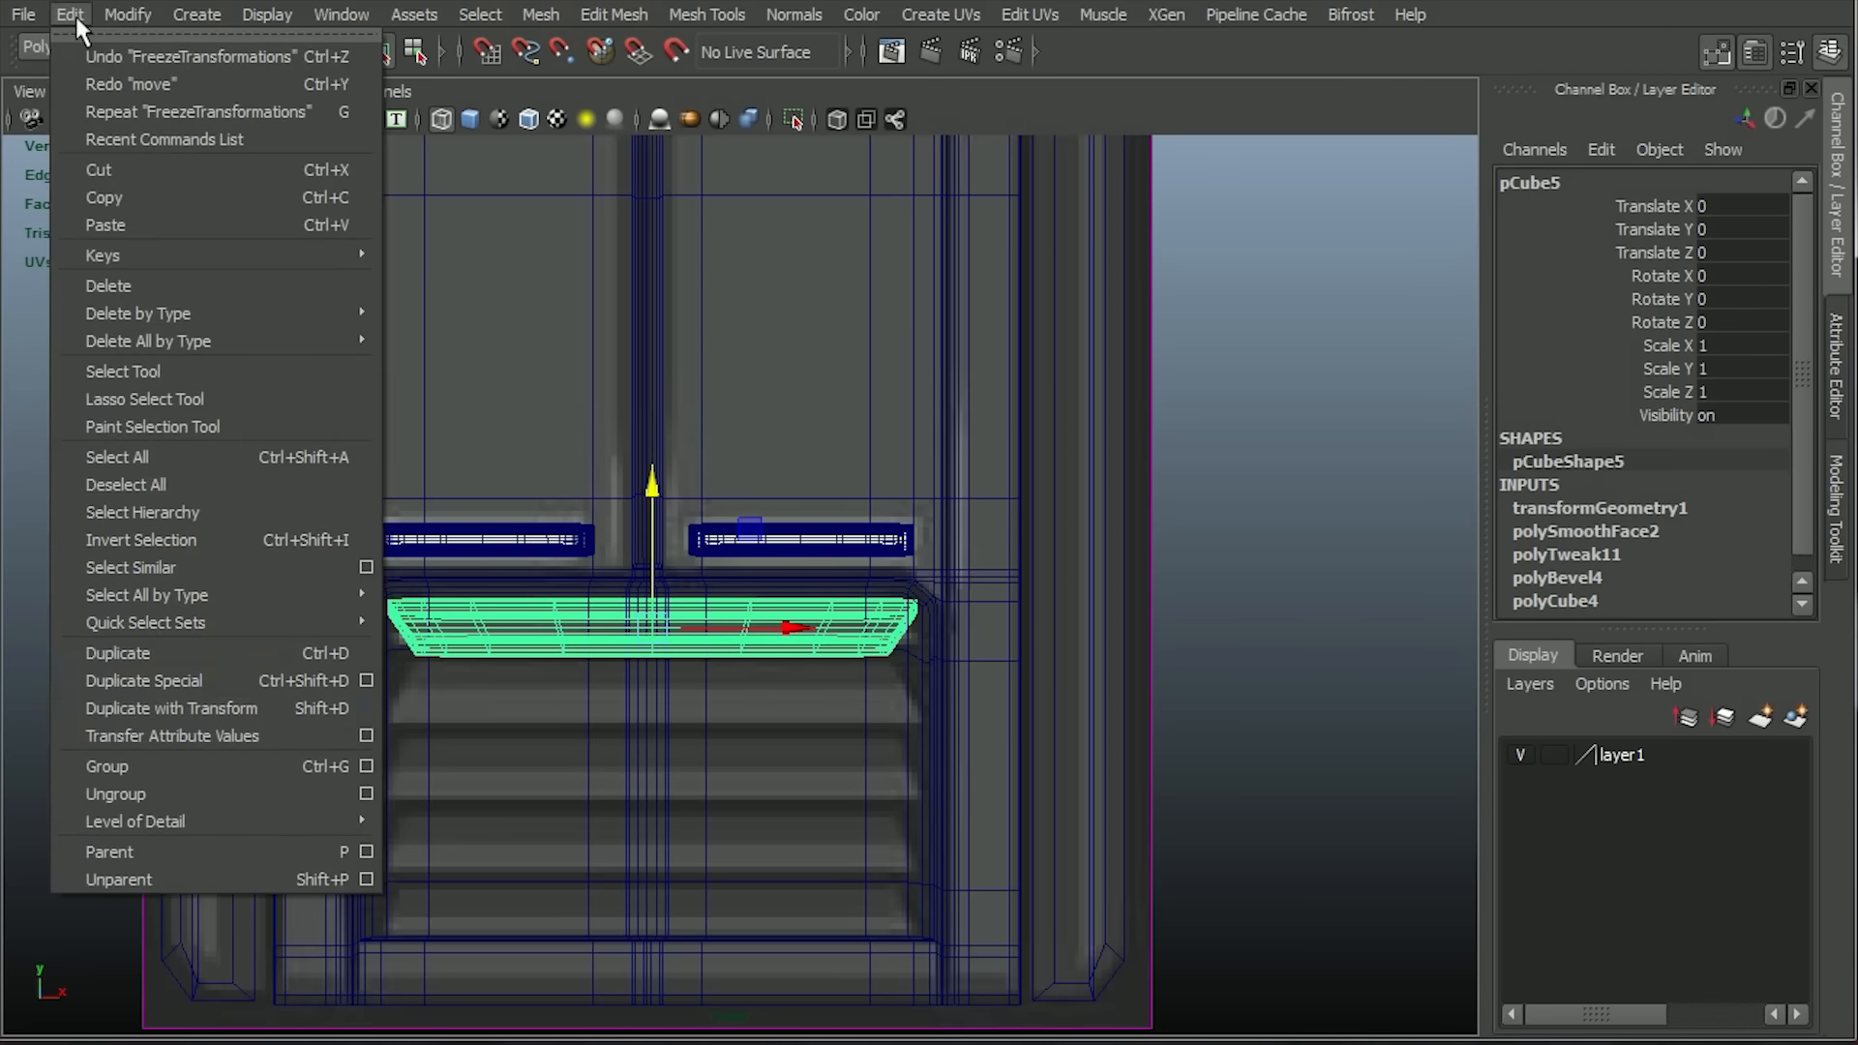
left_click(364, 680)
left_click_drag(1099, 403, 1267, 296)
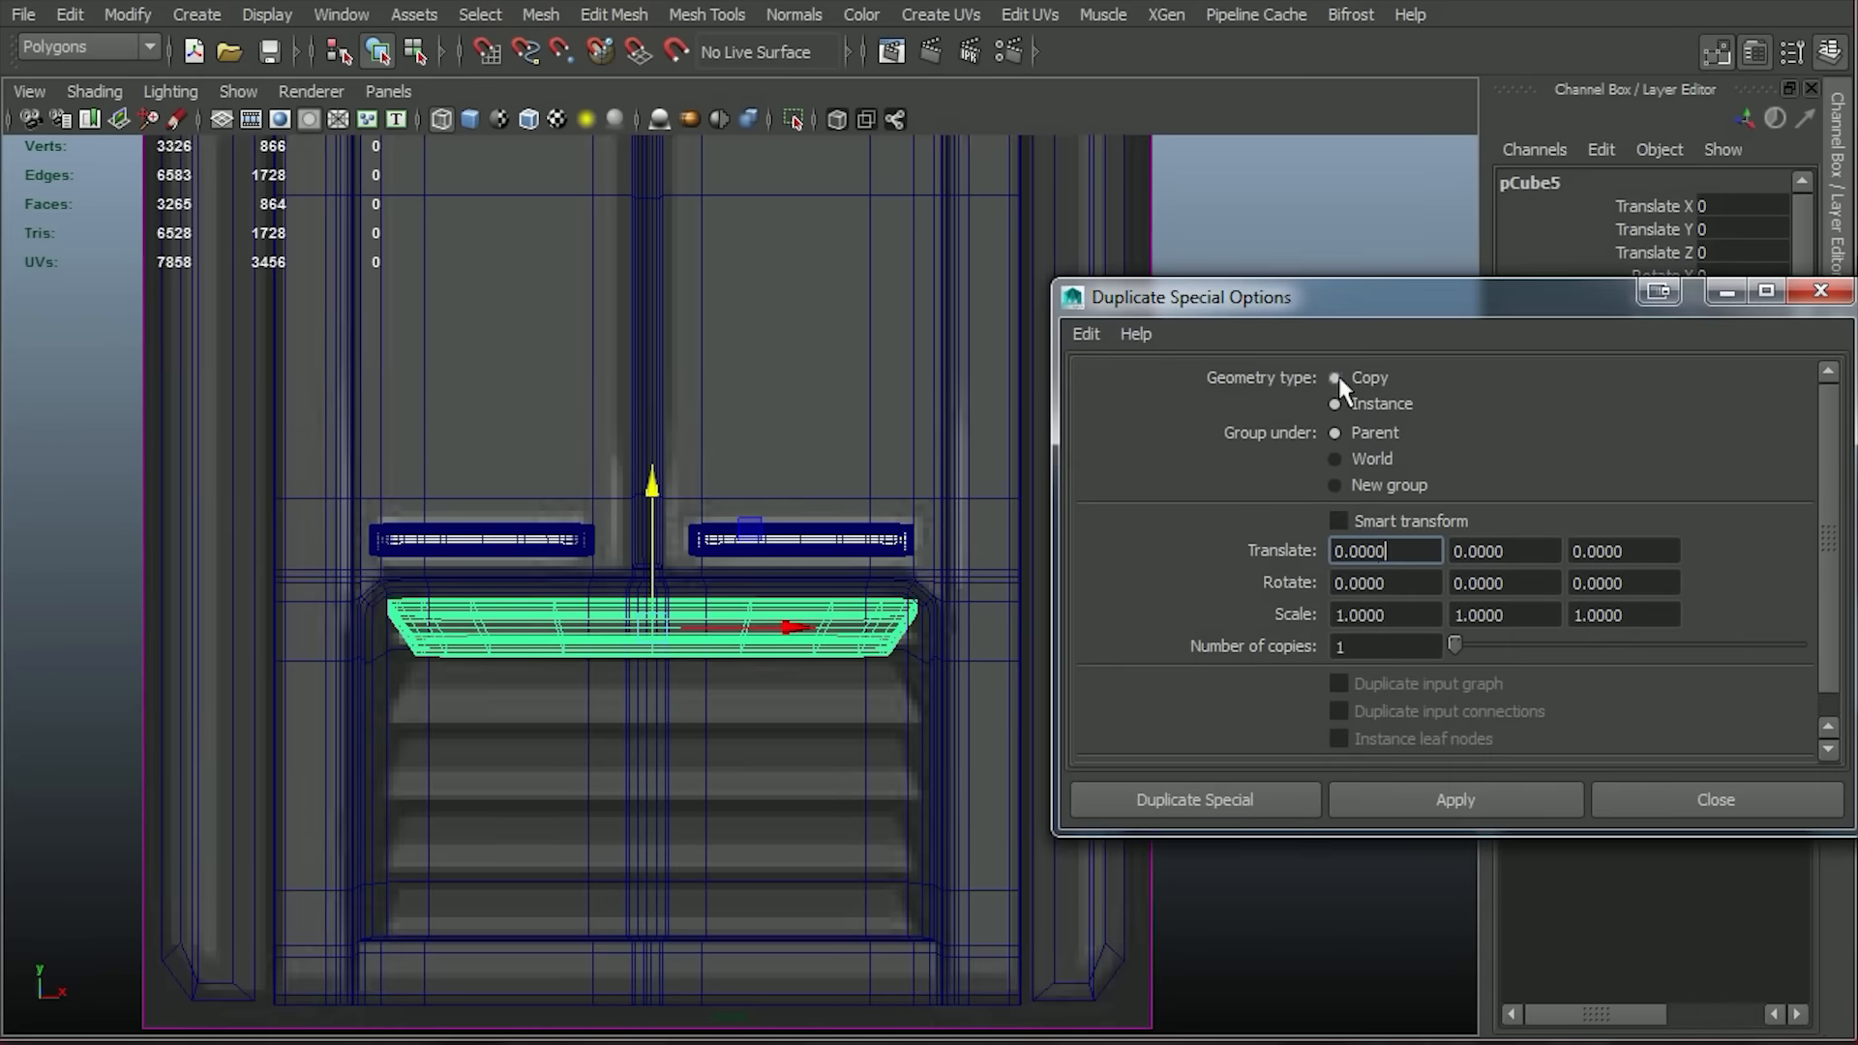
left_click_drag(1372, 648, 1268, 654)
type("4")
left_click(1425, 809)
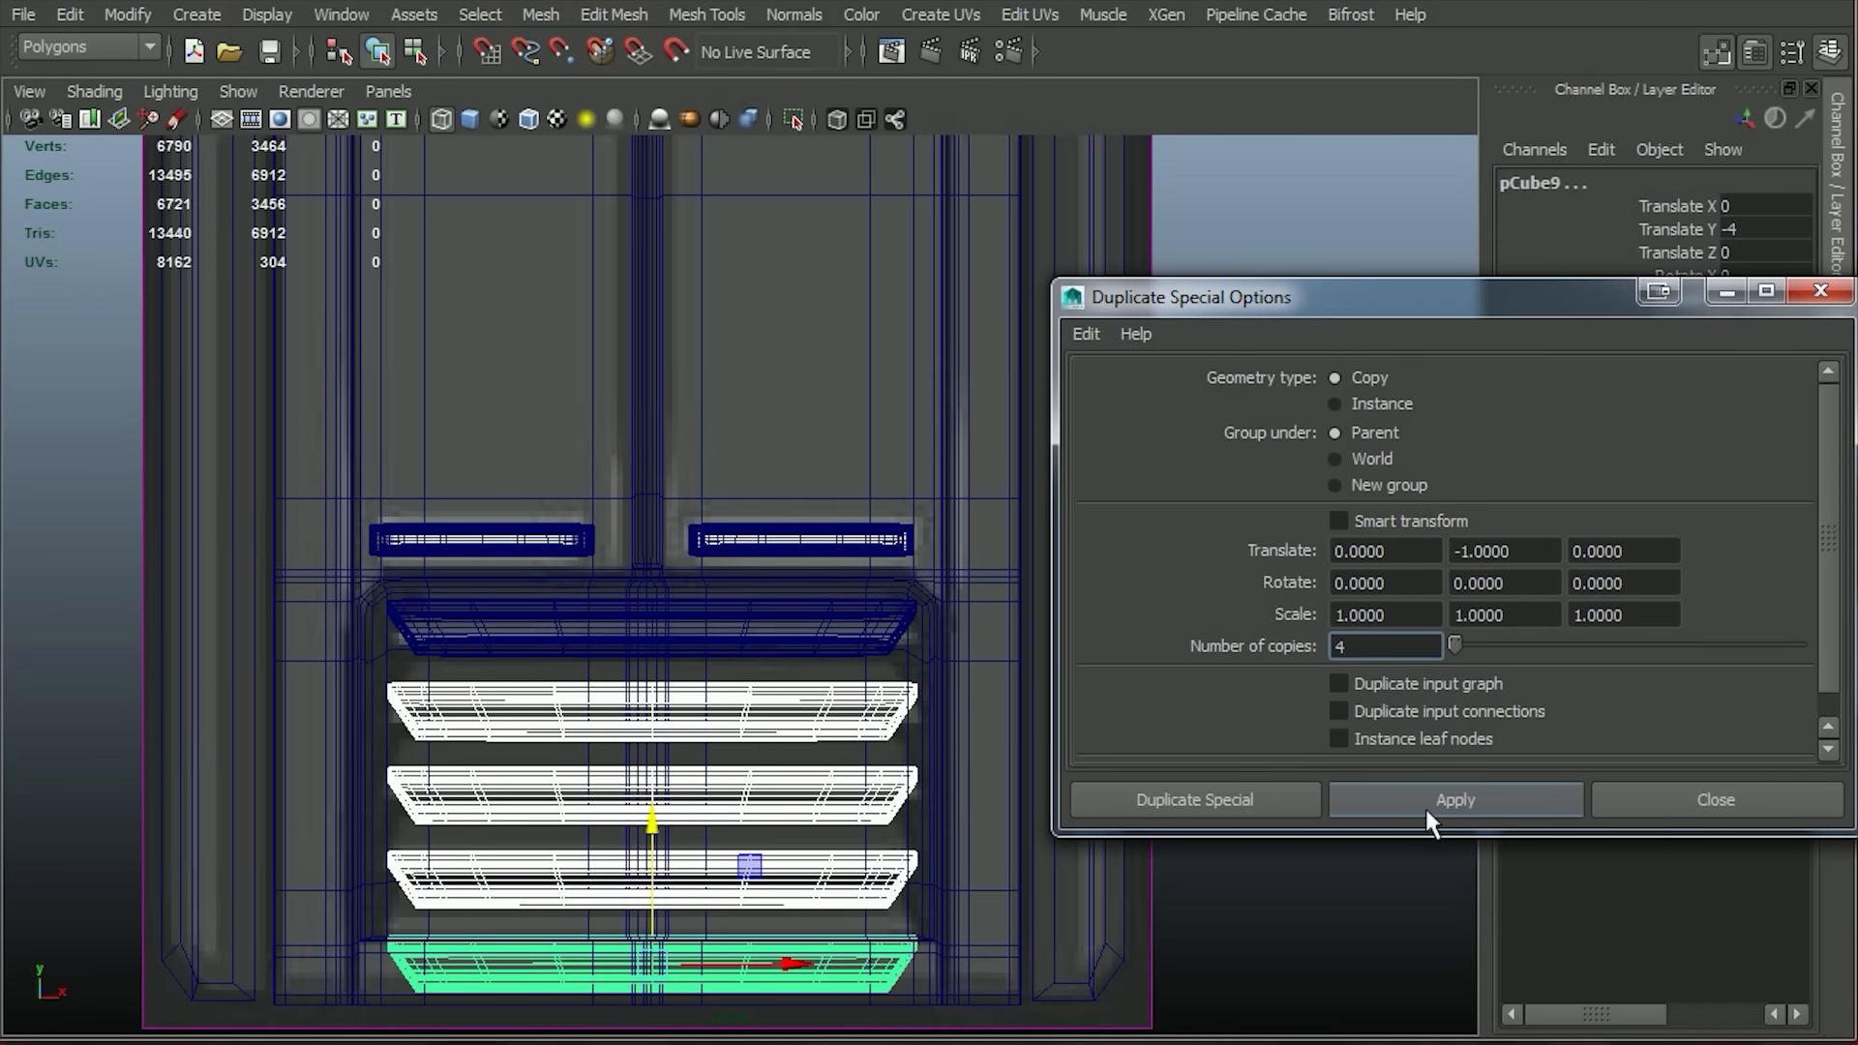
middle_click_drag(704, 670, 672, 680, "alt")
key("ctrl+z")
Try the four slat copies with a Translate Y of -0.9 and a tighter spacing, undoing each attempt.
left_click(1521, 553)
type("-.")
left_click(1425, 803)
middle_click_drag(1057, 862, 1030, 856, "alt")
key("ctrl+z")
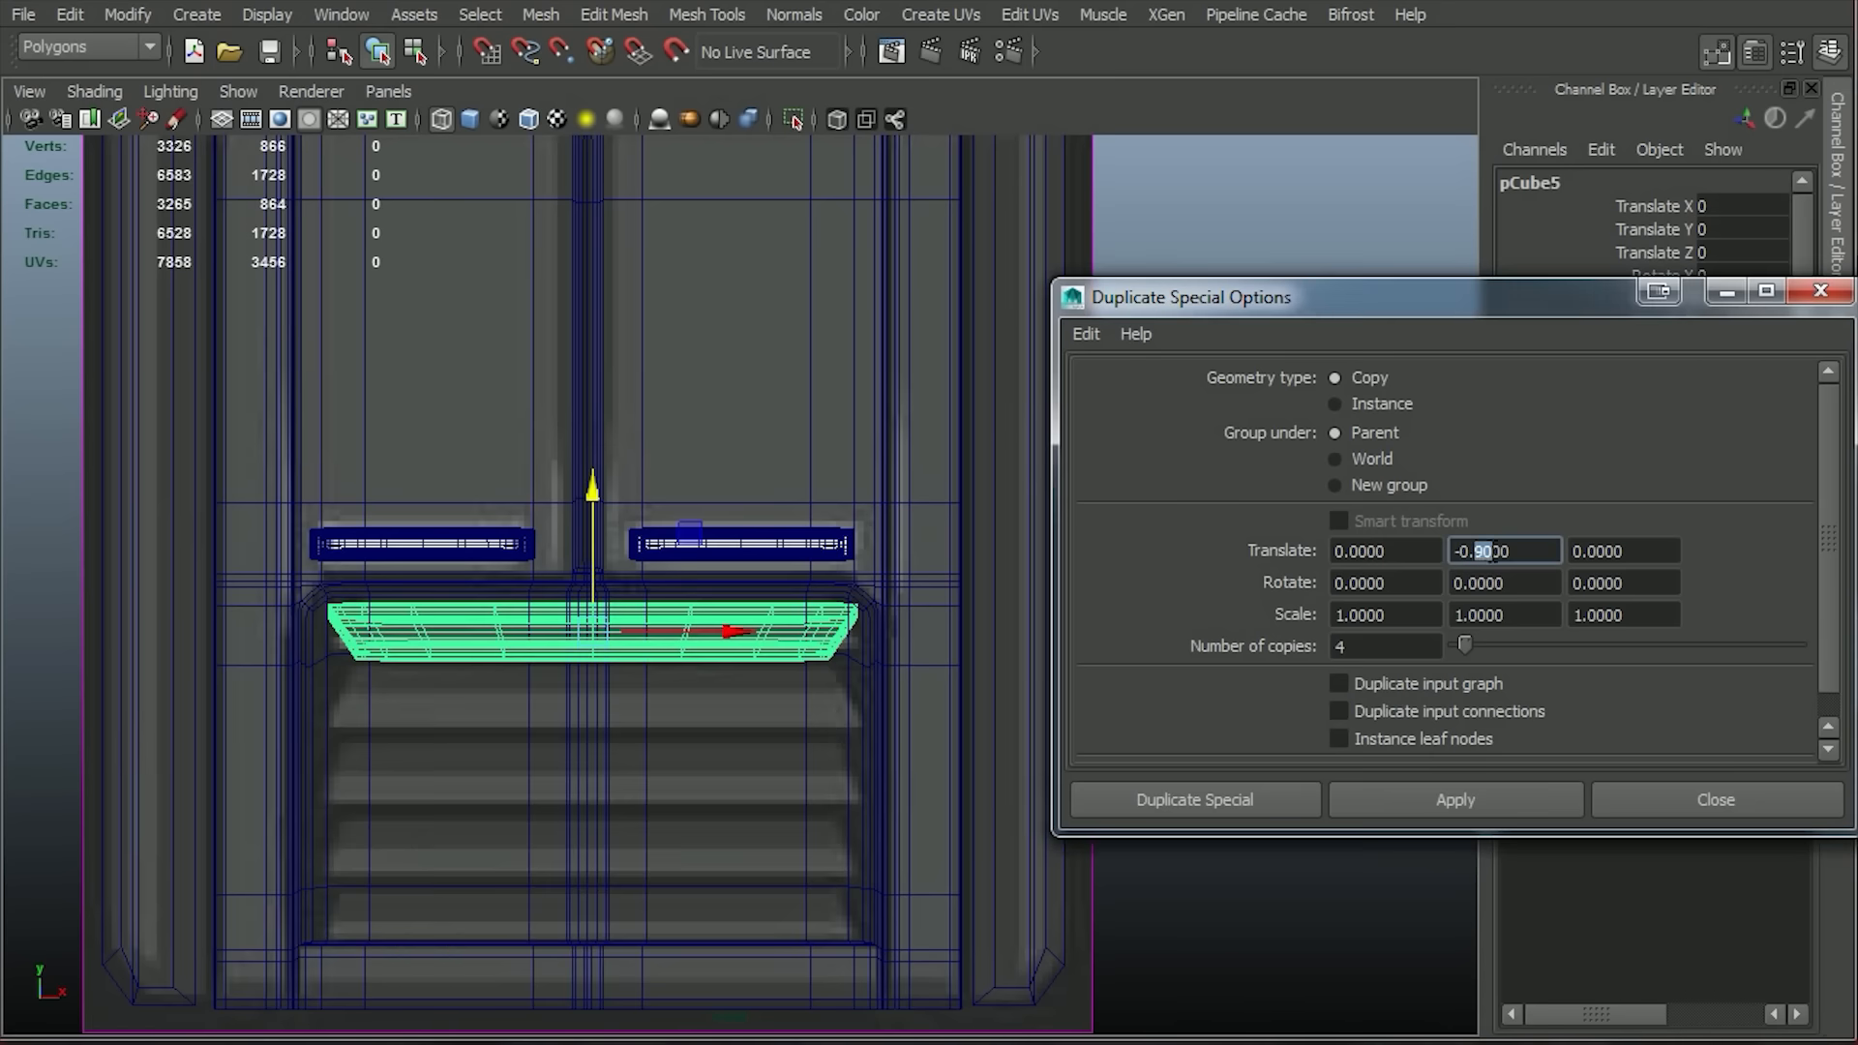
left_click(1490, 802)
middle_click_drag(1232, 962, 1205, 945, "alt")
key("ctrl+z")
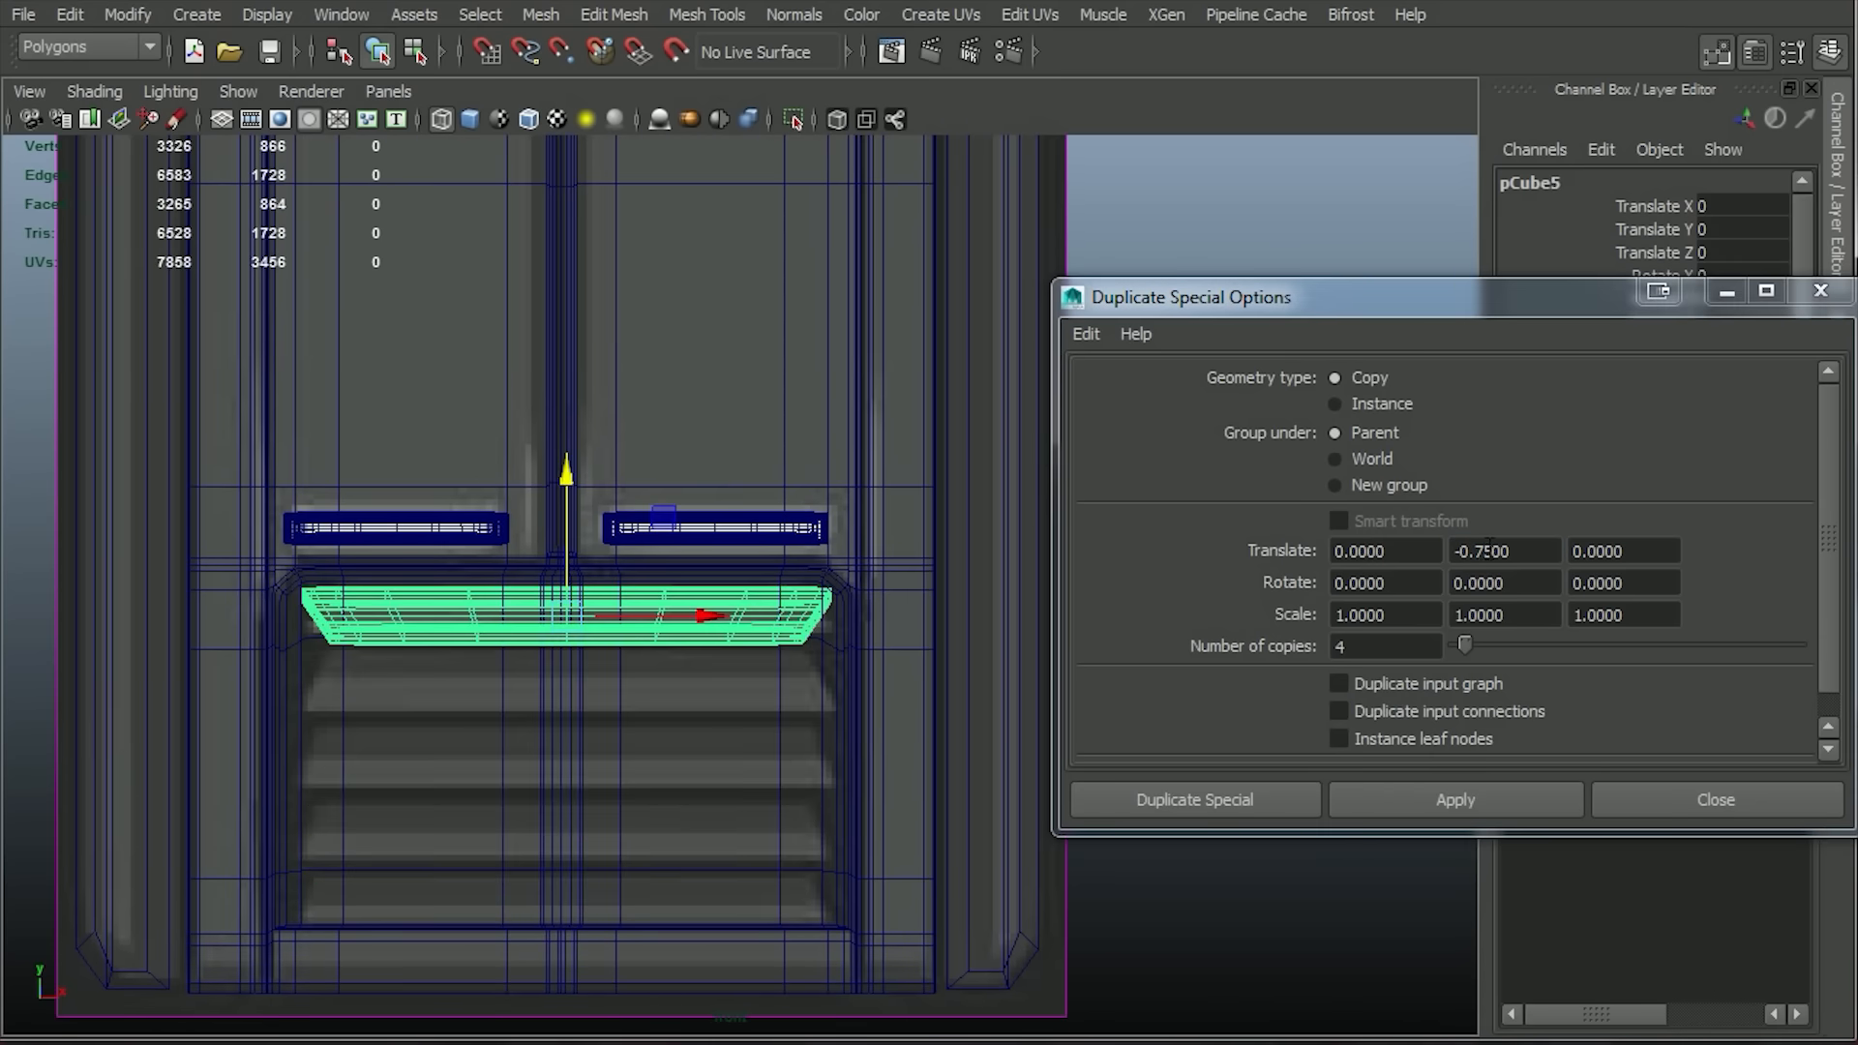
Create four slat copies with Duplicate Special at a Translate Y of -0.75, and view them shaded.
left_click(1556, 805)
left_click(1821, 292)
key("space")
key("space")
left_click(472, 121)
scroll(573, 282, "down", 4)
left_click(575, 280)
mouse_move(578, 290)
left_mouse_down("alt")
mouse_move(618, 447)
mouse_move(684, 448)
left_mouse_up("alt")
middle_click_drag(684, 448, 552, 1026, "alt")
Try to cut slanted edges across the frame's top bar near both corners in the wireframe front view.
key("space")
key("space")
left_click(441, 117)
scroll(658, 306, "up", 2)
middle_click_drag(640, 528, 954, 490, "alt")
left_click(626, 432)
right_click_drag(627, 431, 569, 426)
left_click(706, 15)
left_click(745, 453)
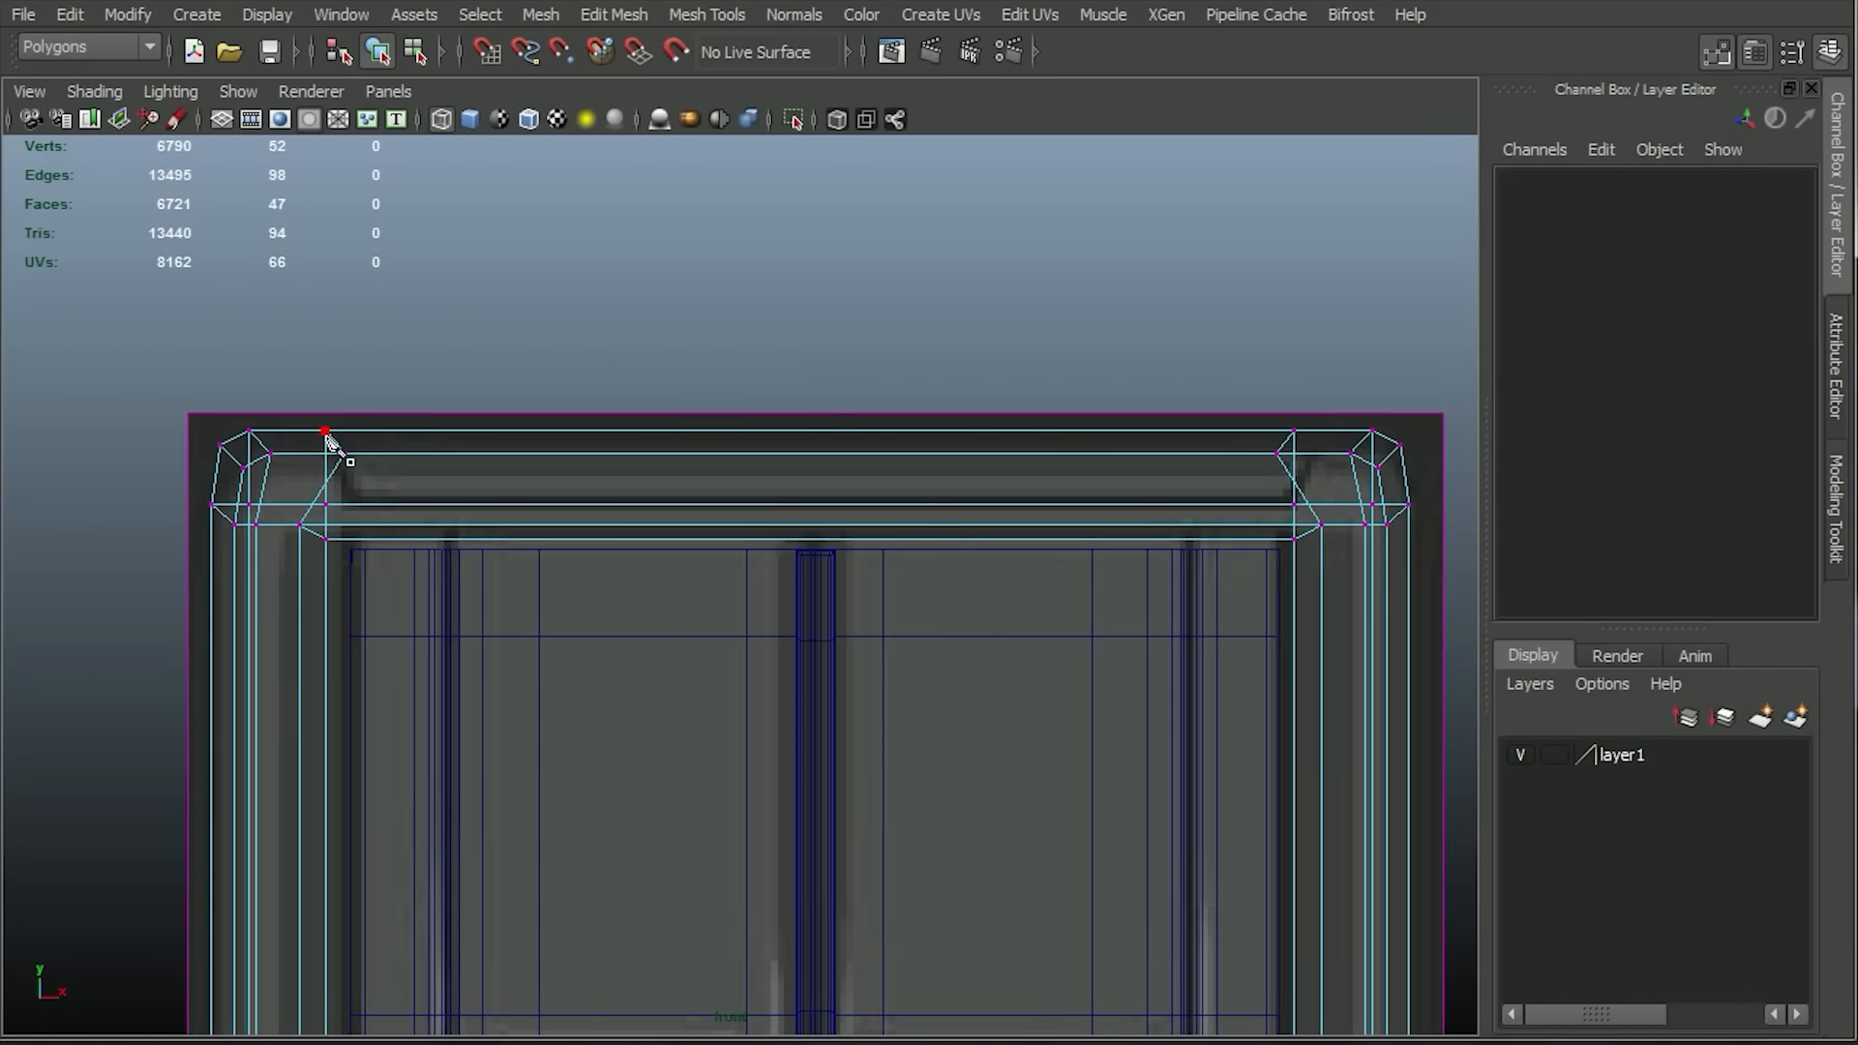
right_click(459, 570)
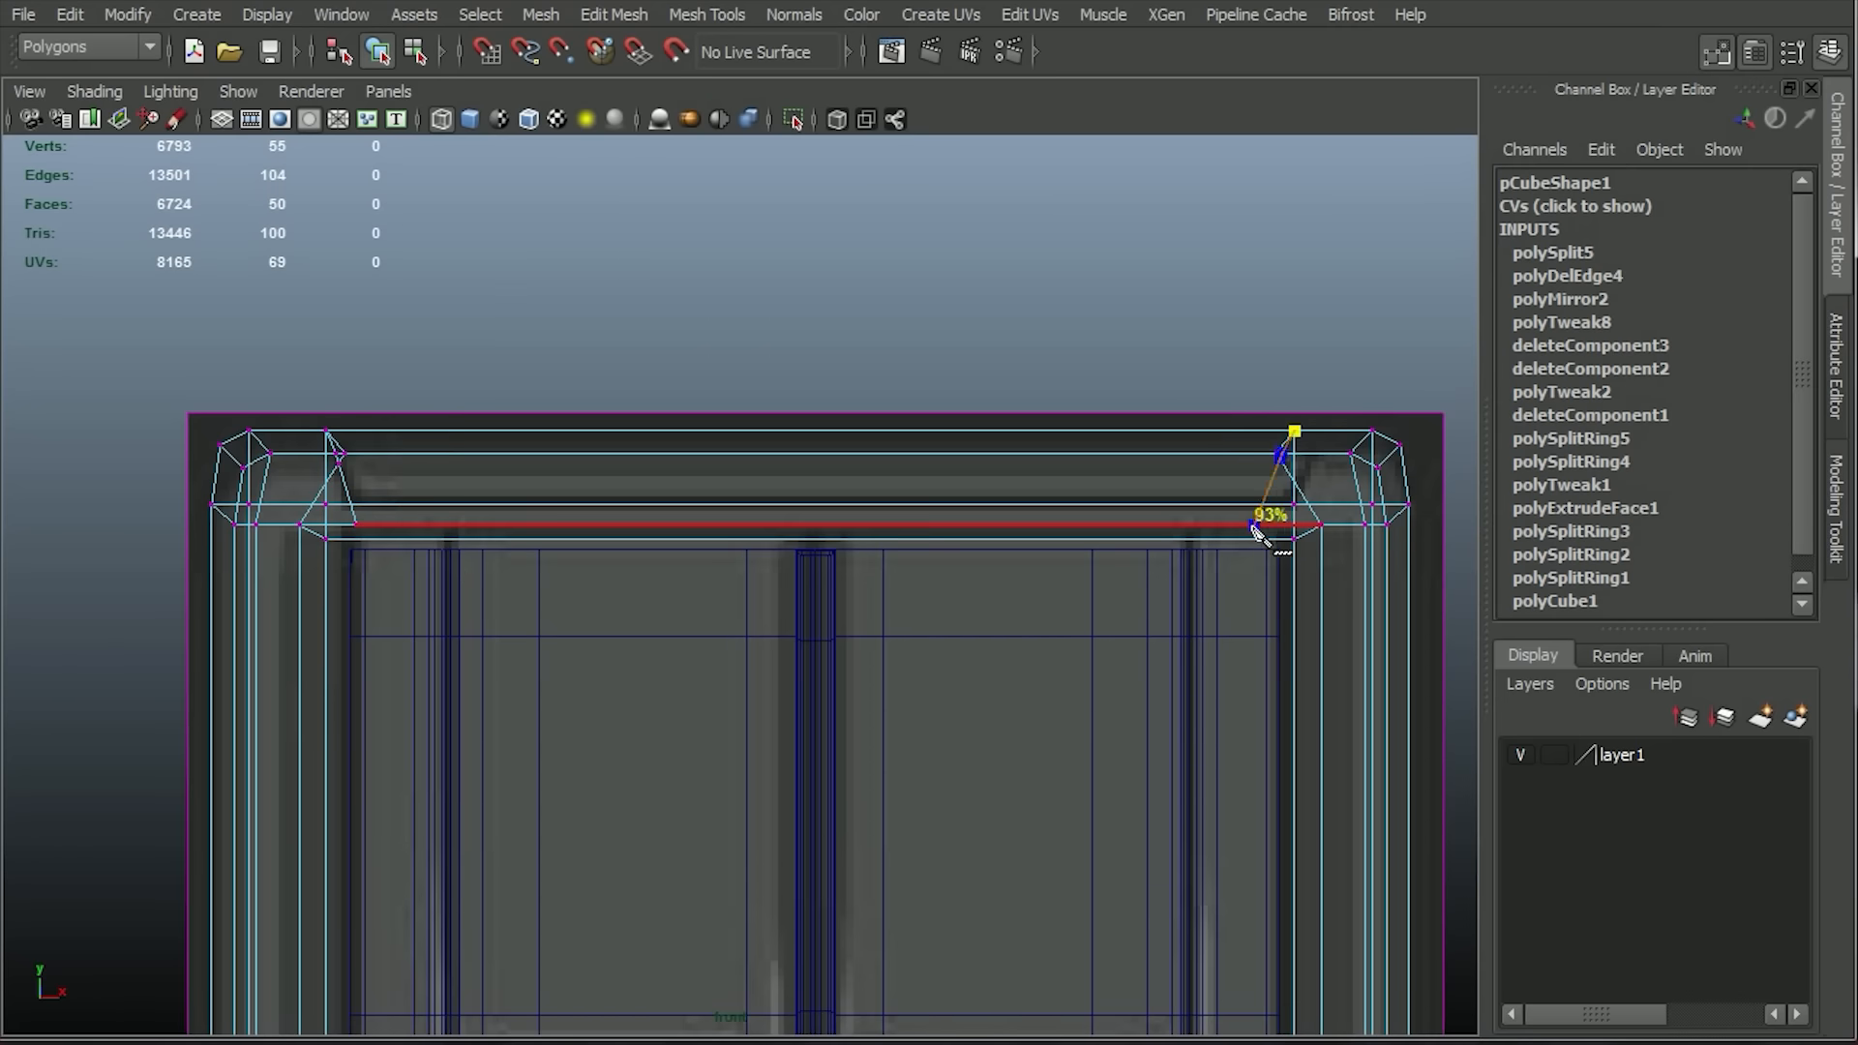
right_click_drag(978, 430, 980, 382)
Try to insert a vertical edge loop in the middle of the frame's top bar, and undo the new cuts.
left_click(705, 15)
left_click(766, 343)
left_click_drag(796, 451, 815, 462)
right_click_drag(816, 463, 820, 528)
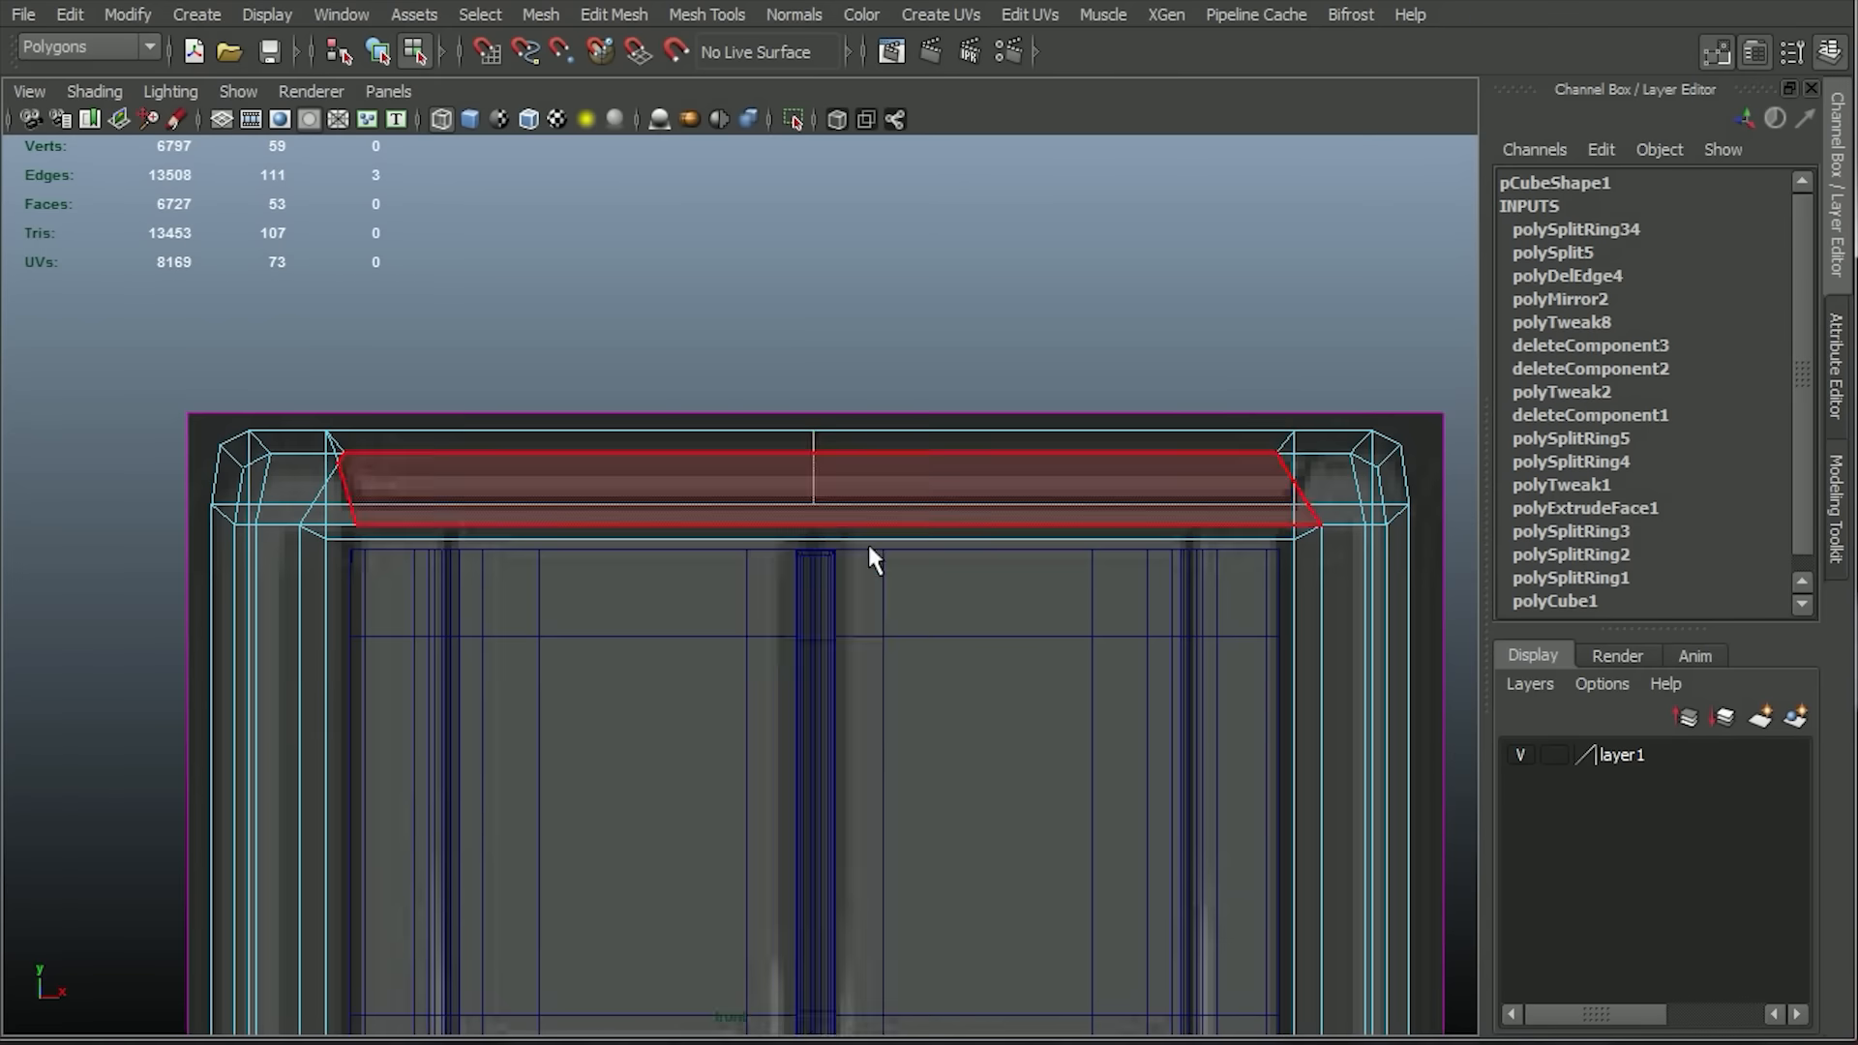
scroll(867, 544, "down", 5)
left_click_drag(1112, 465, 930, 994)
left_click(981, 372)
key("ctrl+z")
key("ctrl+z")
key("ctrl+z")
key("ctrl+z")
key("ctrl+z")
key("ctrl+z")
Insert a vertical centre edge loop in the frame's top bar and bevel it into two loops with an Offset of 0.2.
scroll(981, 373, "up", 5)
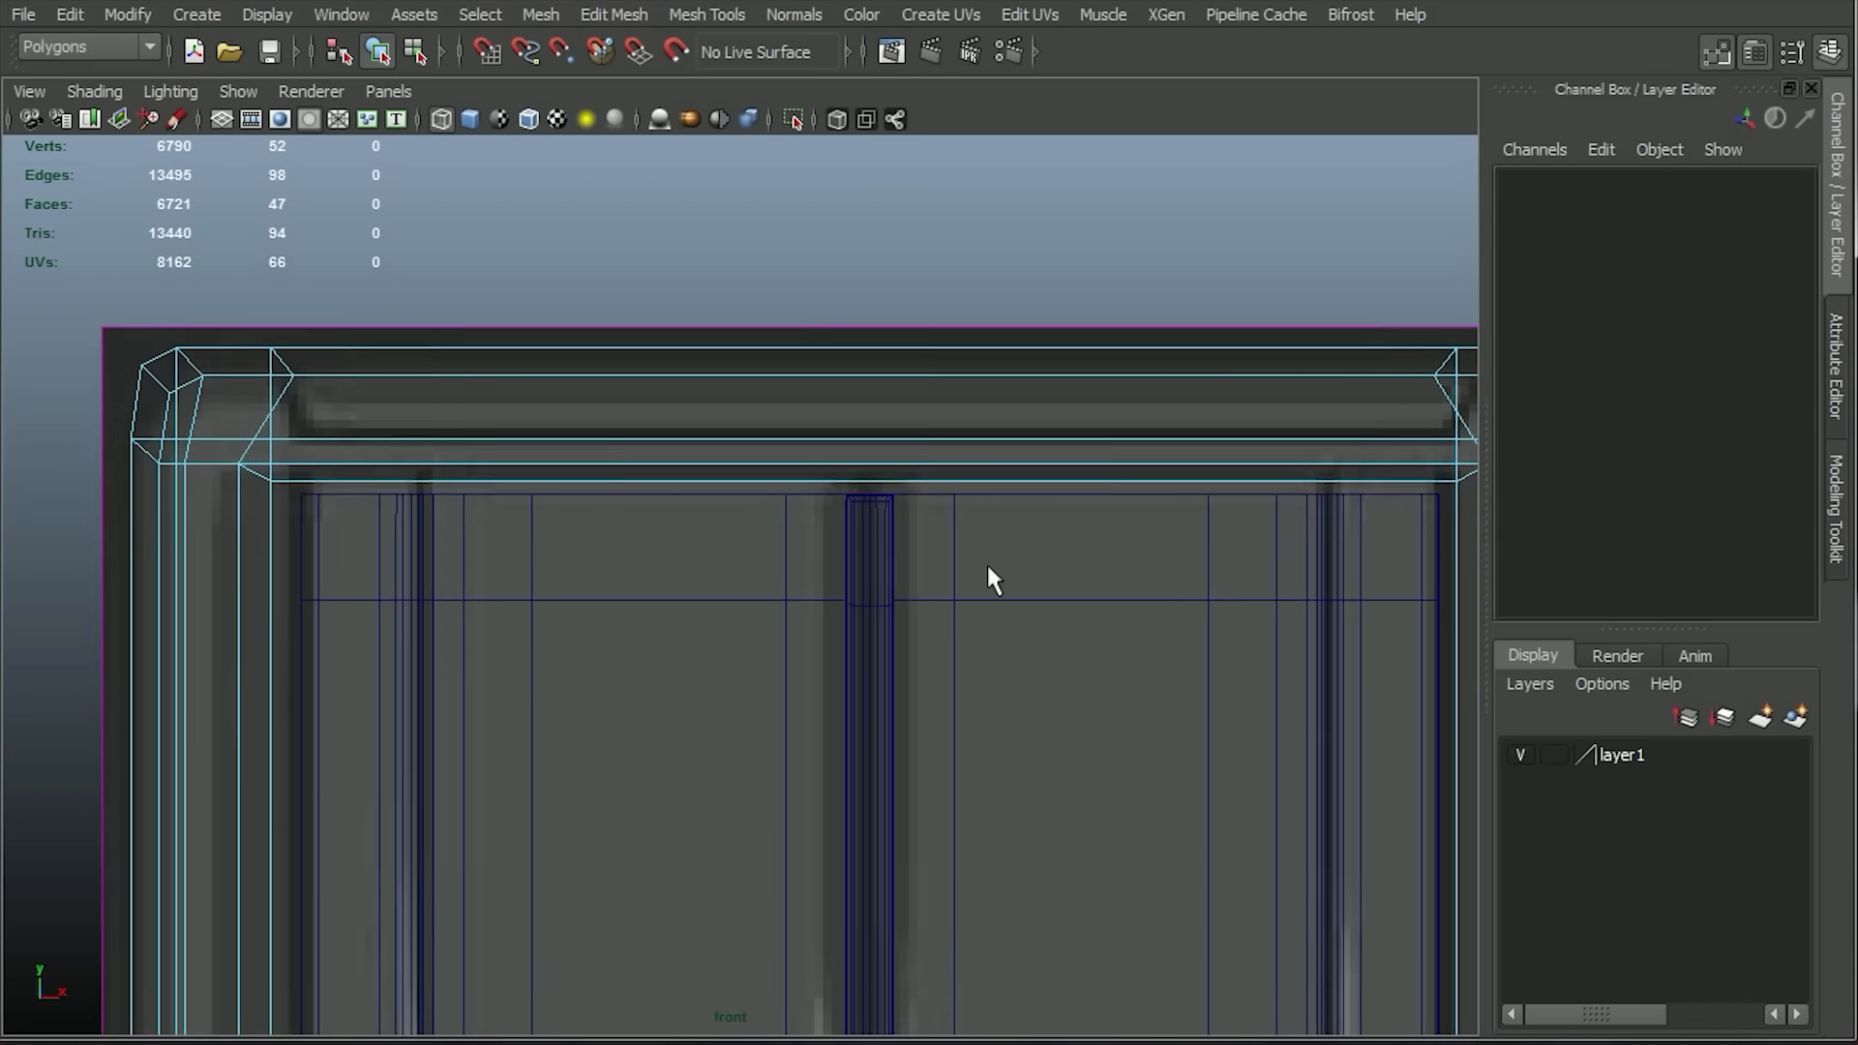
left_click(706, 14)
left_click(766, 344)
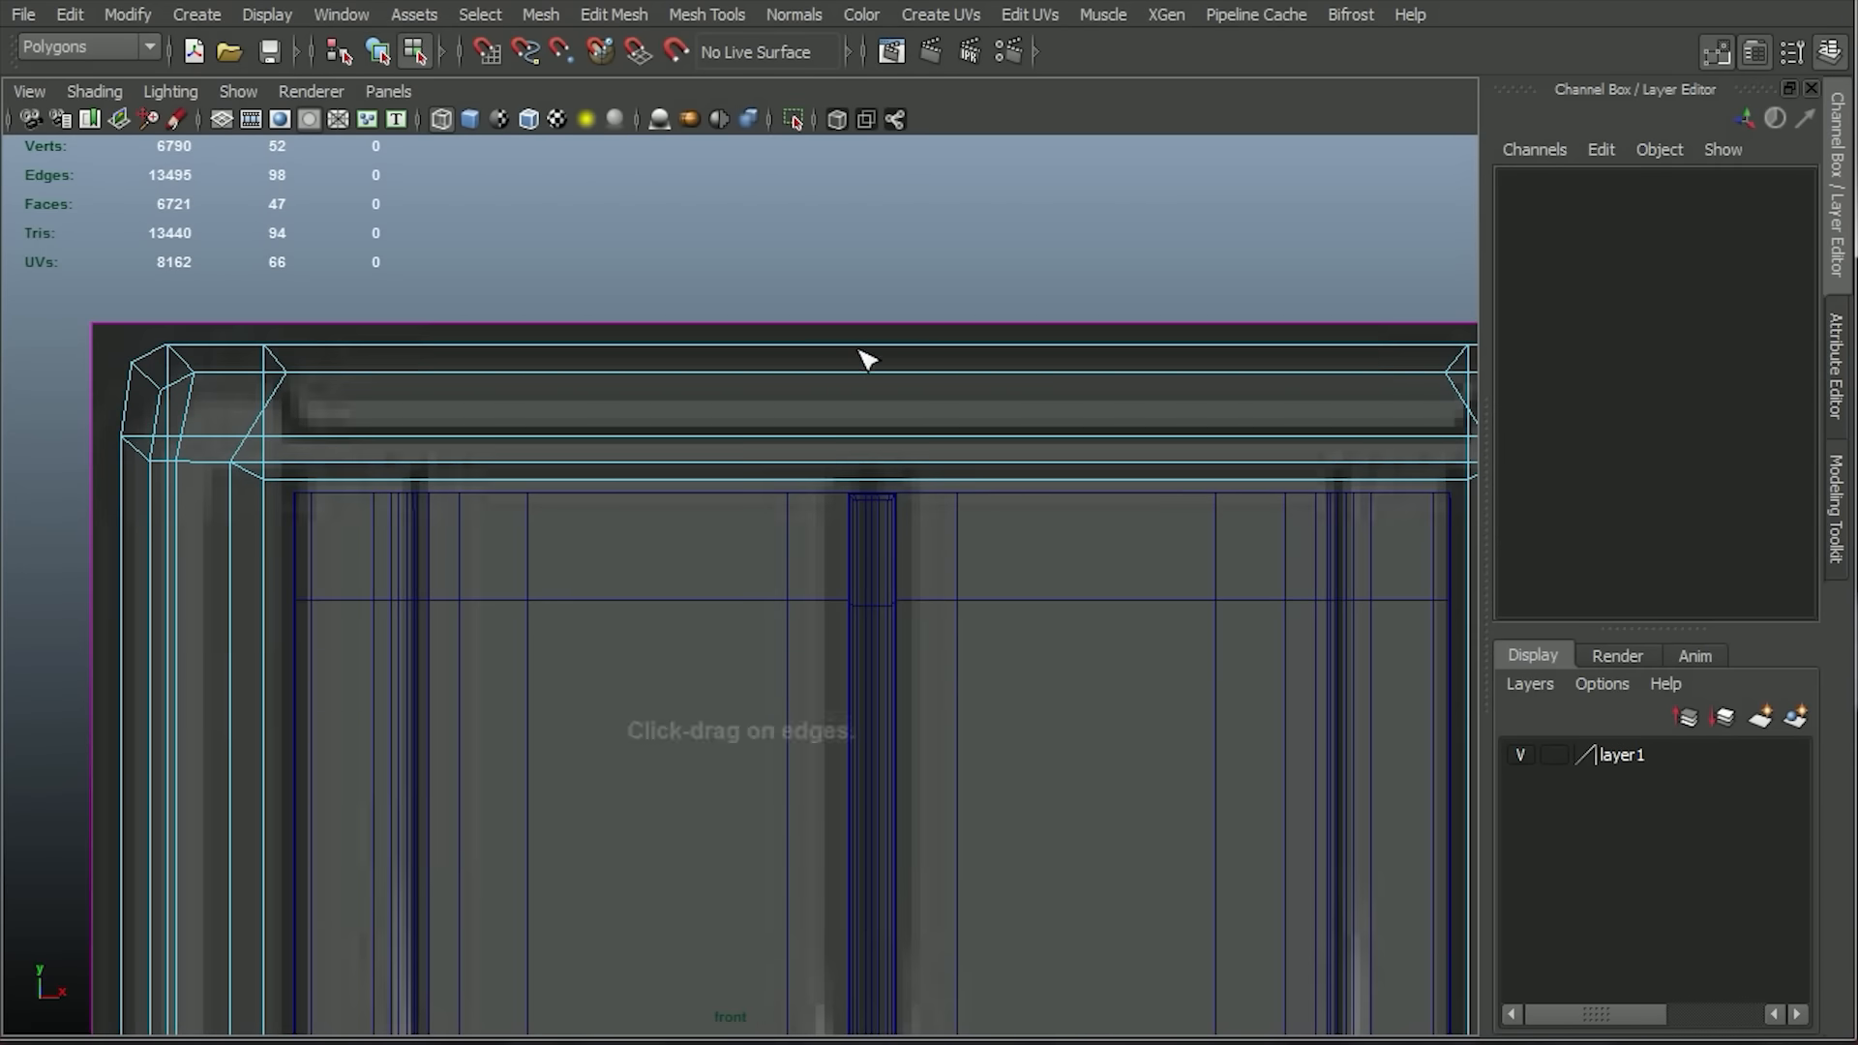
left_click(613, 14)
left_click(634, 315)
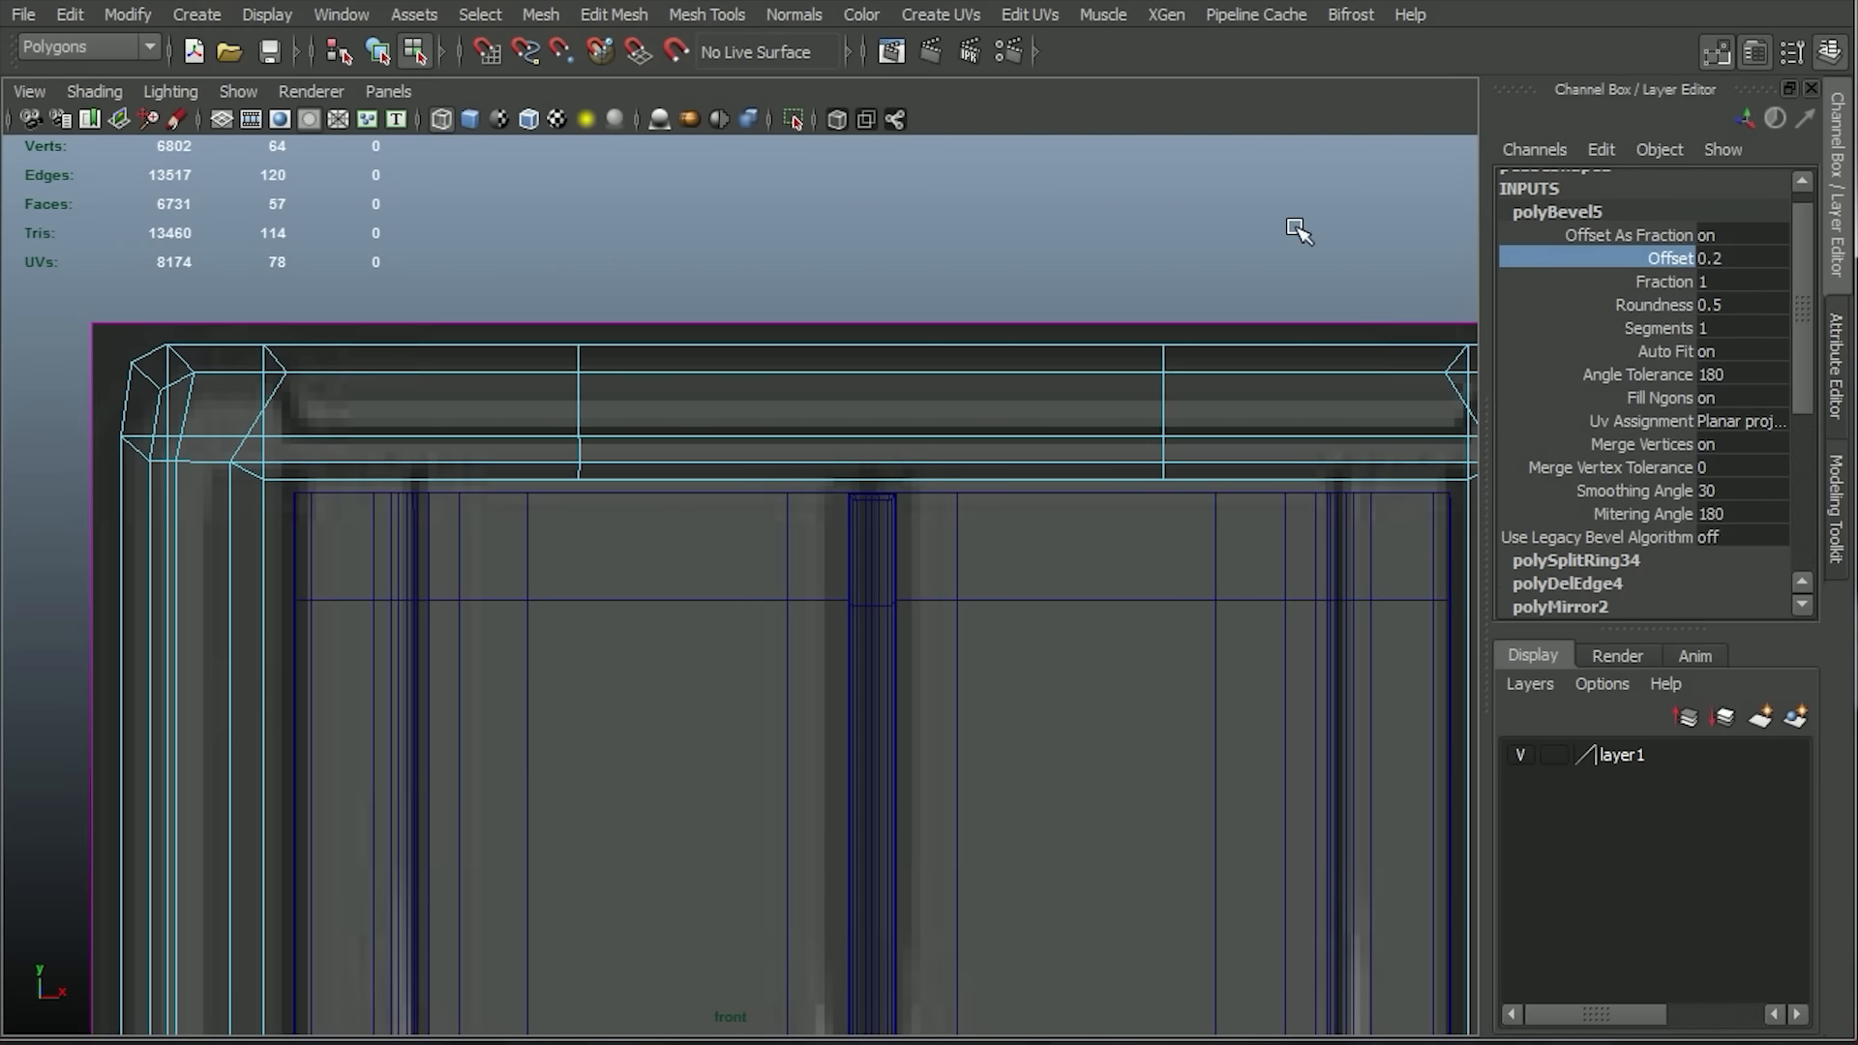
Scale the two loops' vertices outward to the frame's top corners, leaving the lower ones further inward so the edges slant.
mouse_move(975, 311)
middle_mouse_down("alt")
mouse_move(846, 315)
mouse_move(967, 291)
middle_mouse_up("alt")
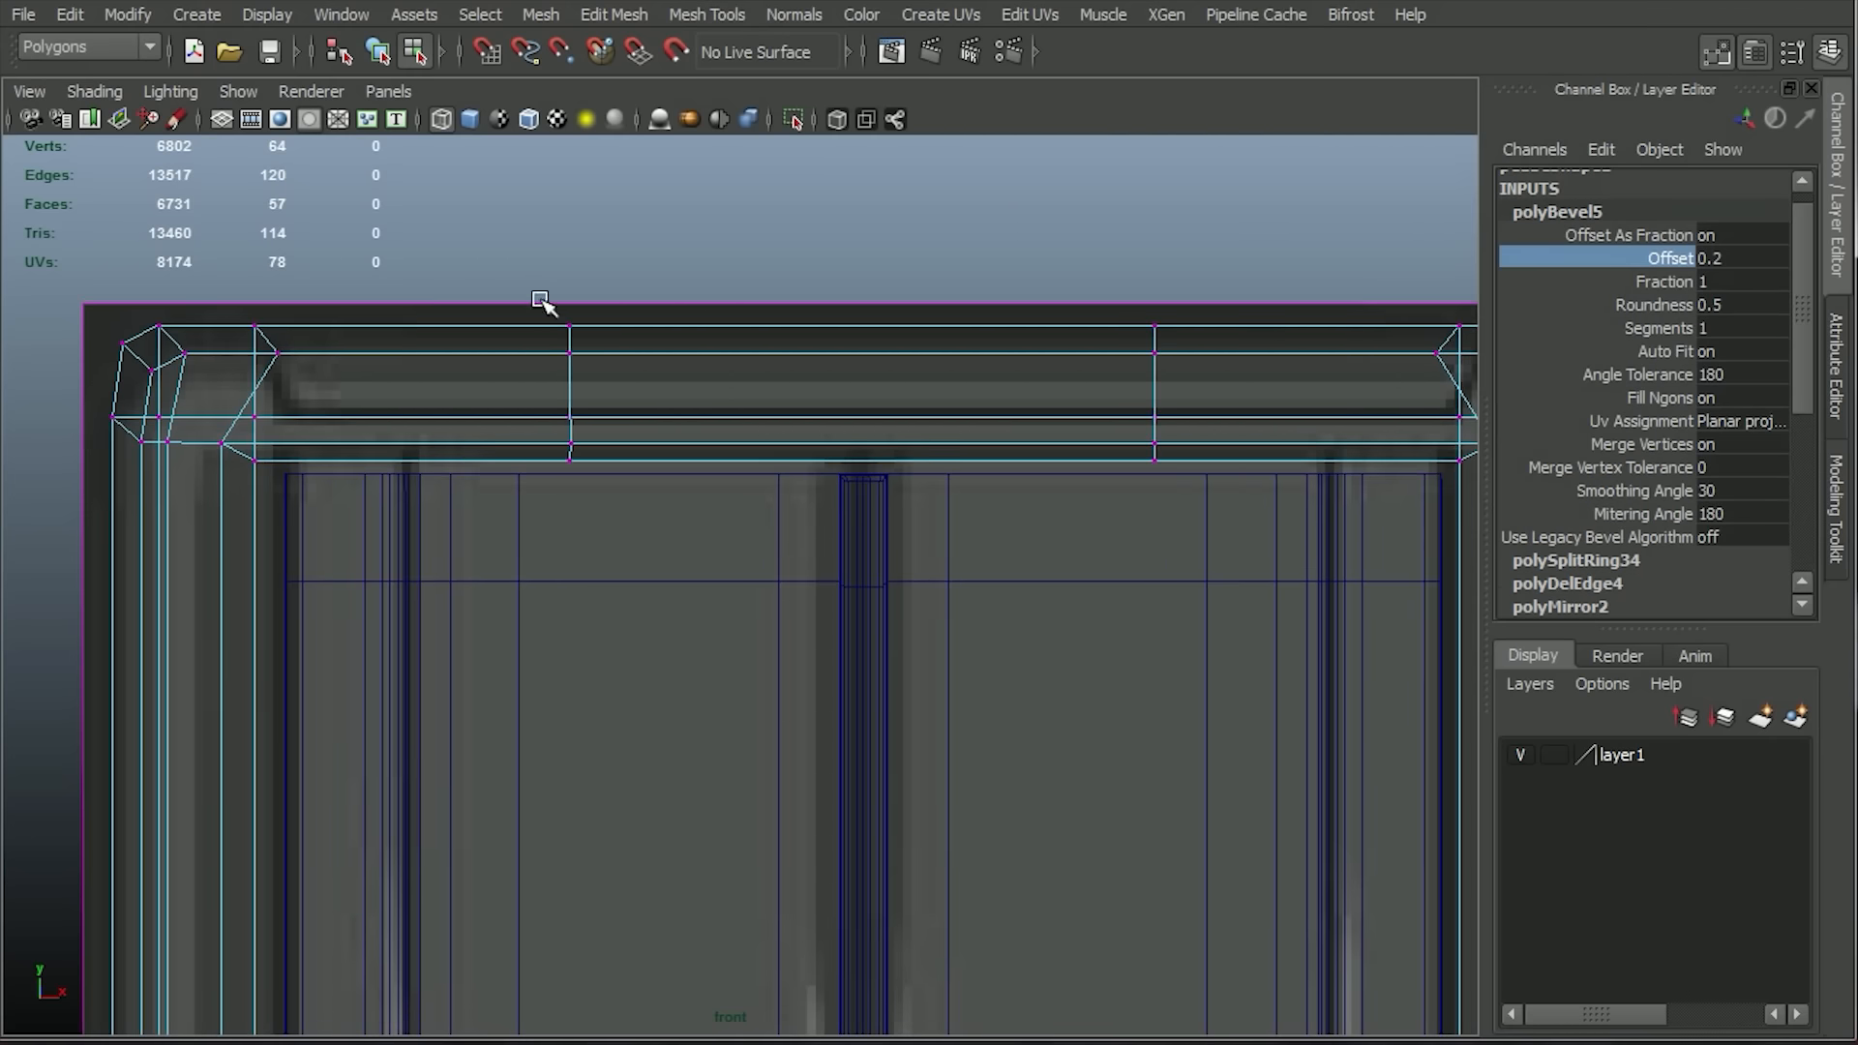
key("r")
left_click_drag(731, 395, 559, 419)
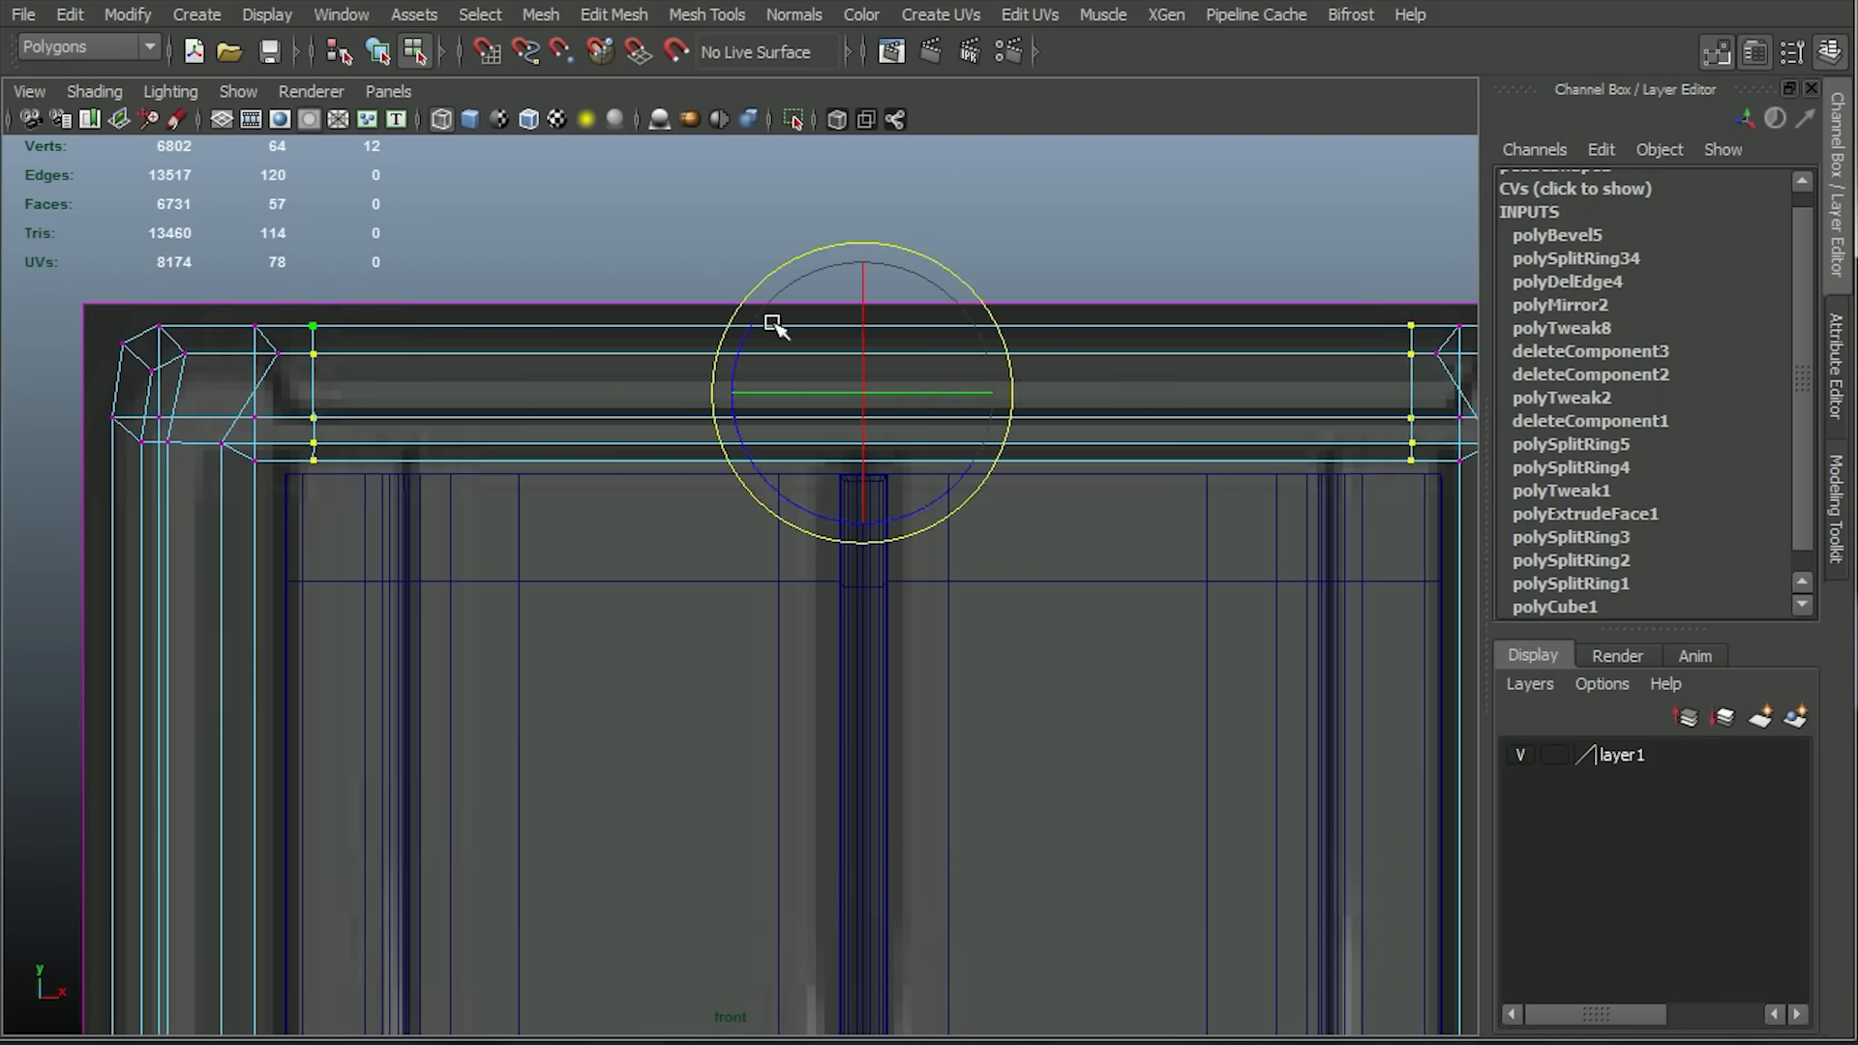
key("r")
left_click_drag(730, 393, 719, 393)
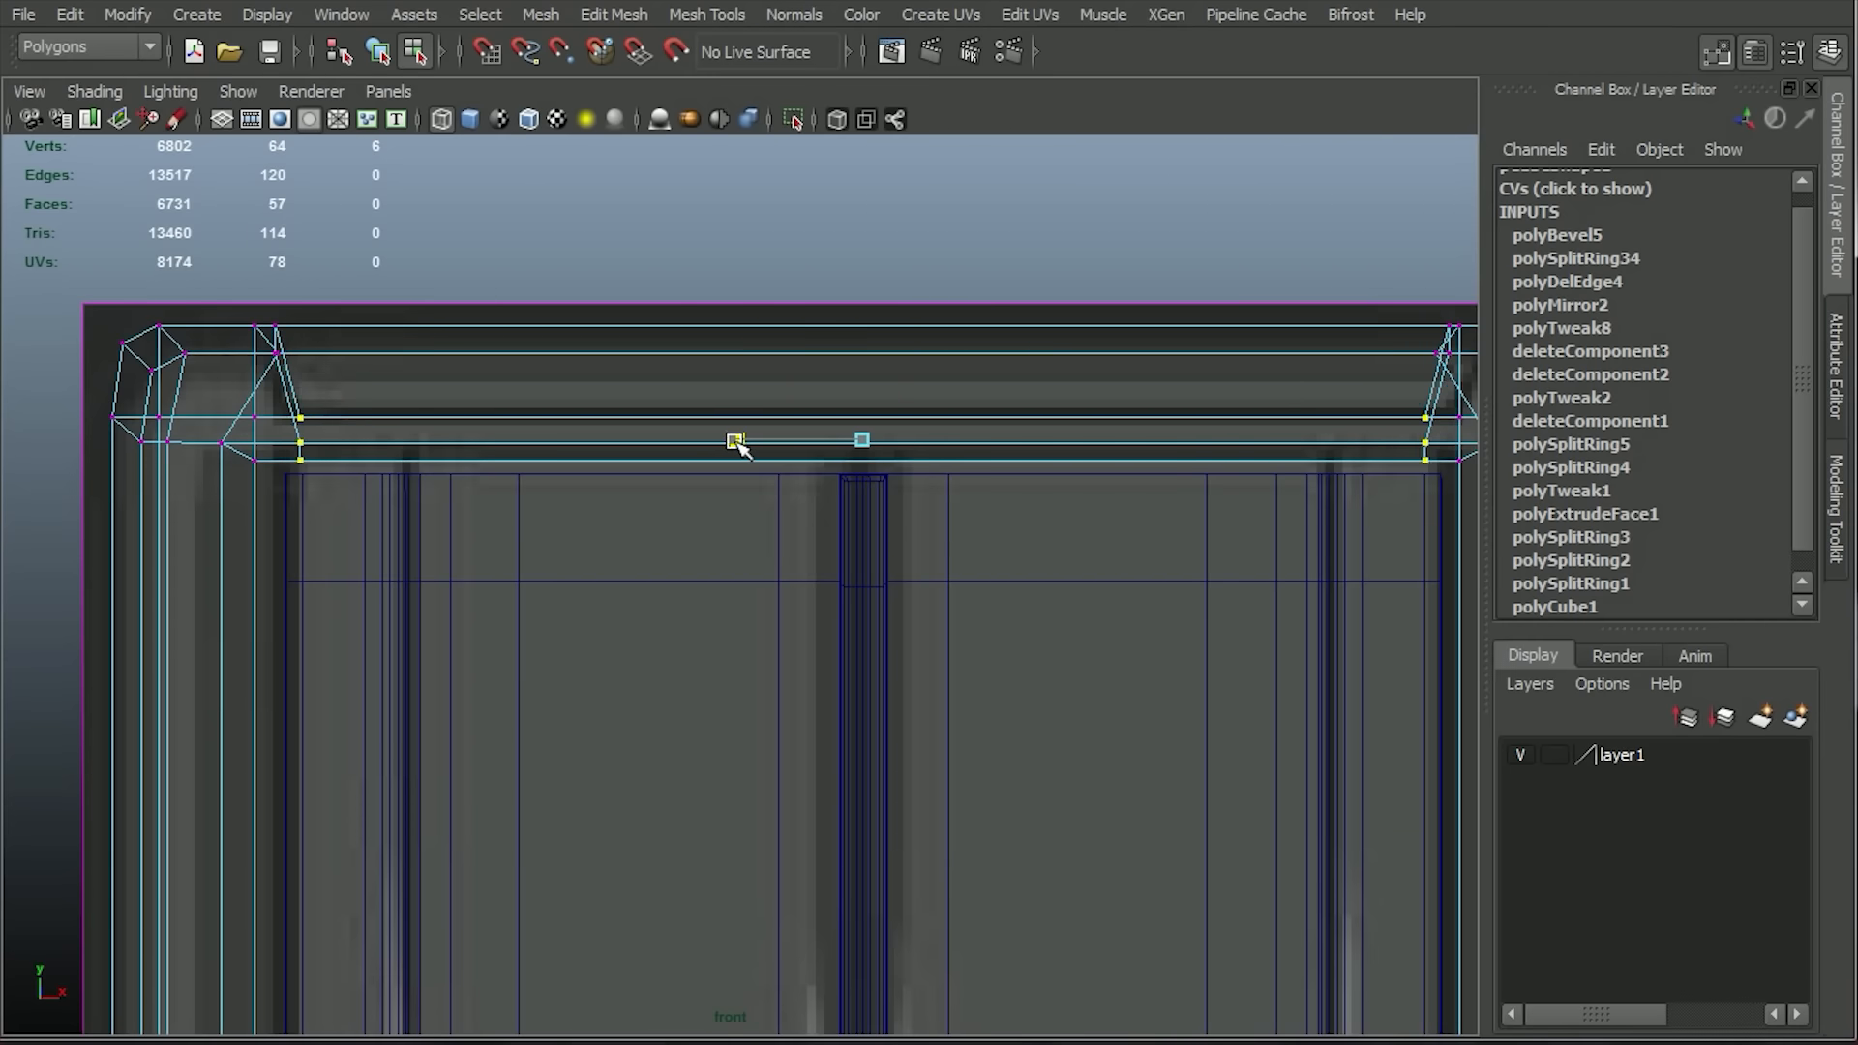
Select the original front vertices beside the slanted edges at both top corners and scale them outward along X.
left_click(481, 116)
scroll(397, 364, "up", 1)
key("q")
right_click_drag(187, 319, 198, 321, "alt")
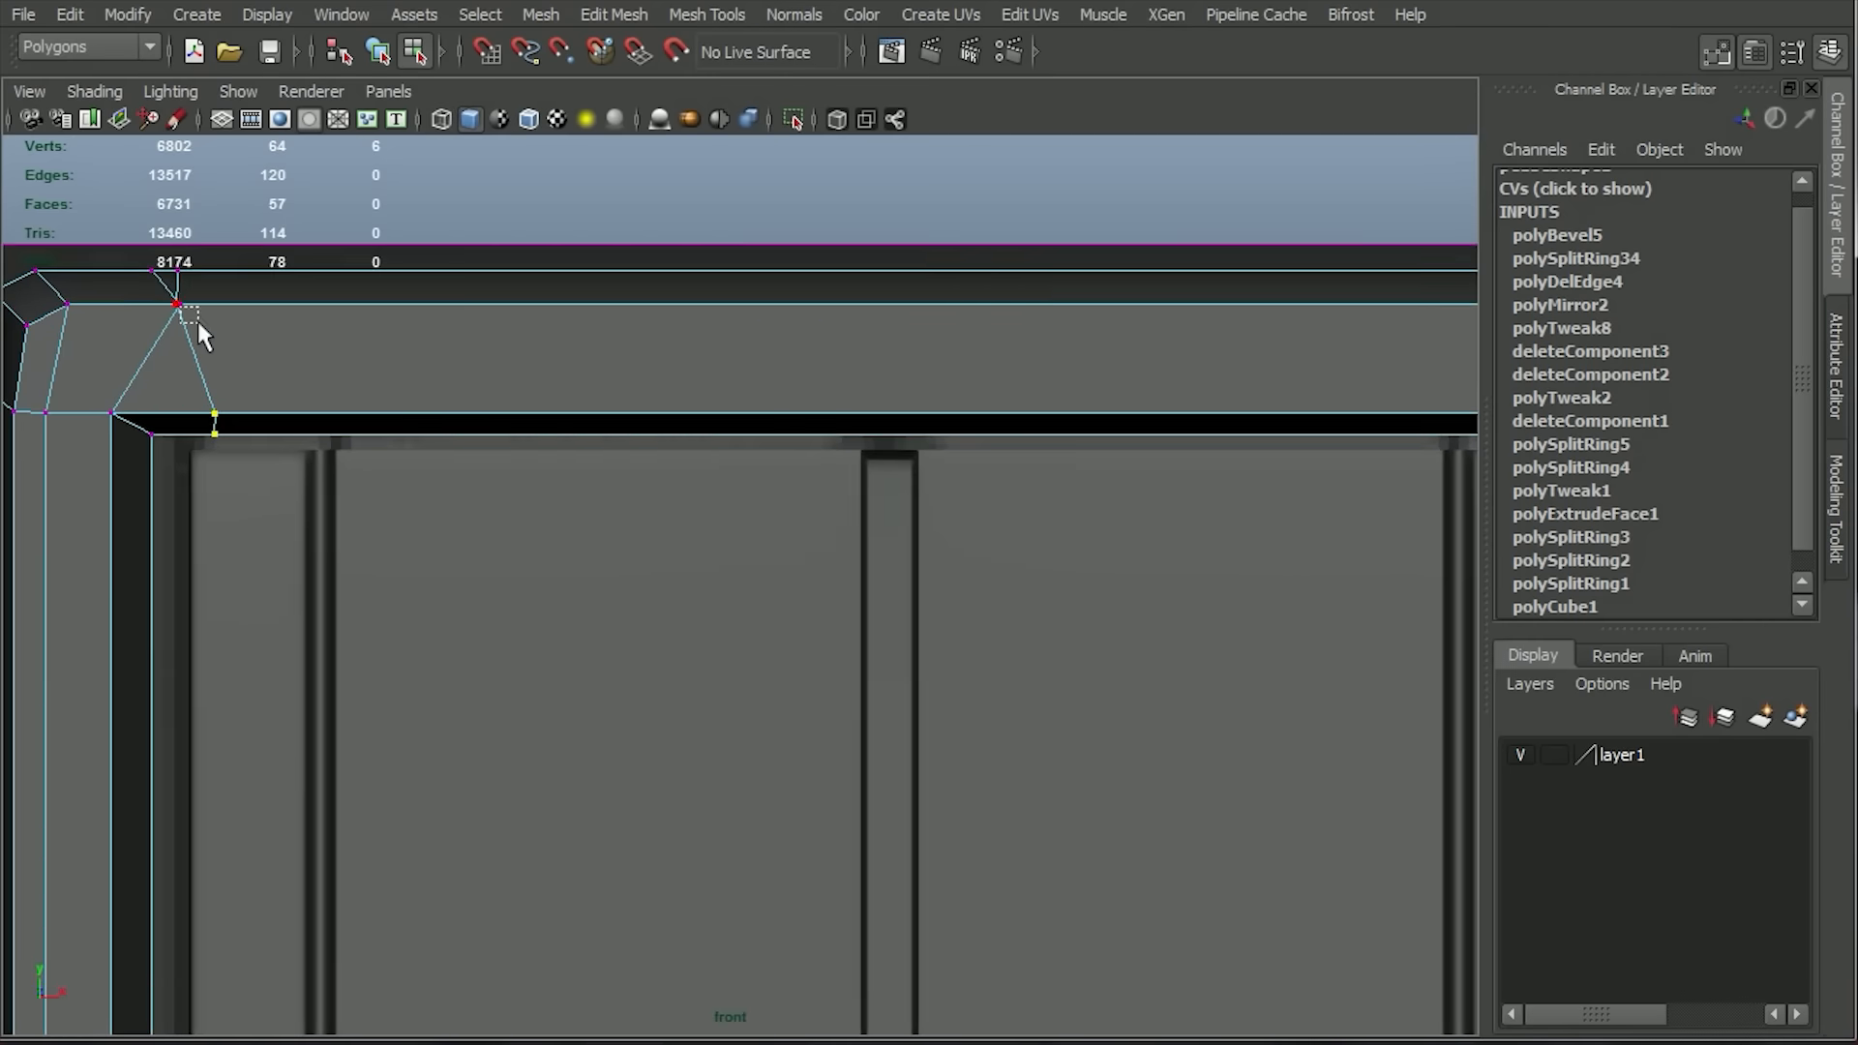
left_click(200, 319)
key("f")
left_click(438, 211)
key("f")
scroll(803, 588, "down", 5)
left_click(813, 584)
left_click(733, 585)
scroll(740, 585, "up", 5)
left_click_drag(793, 547, 741, 602)
scroll(774, 581, "down", 12)
middle_click_drag(876, 358, 609, 321, "alt")
scroll(908, 730, "up", 7)
mouse_move(908, 600)
middle_mouse_down("alt")
mouse_move(488, 461)
mouse_move(329, 623)
middle_mouse_up("alt")
left_click_drag(973, 263, 990, 290)
scroll(392, 452, "down", 2)
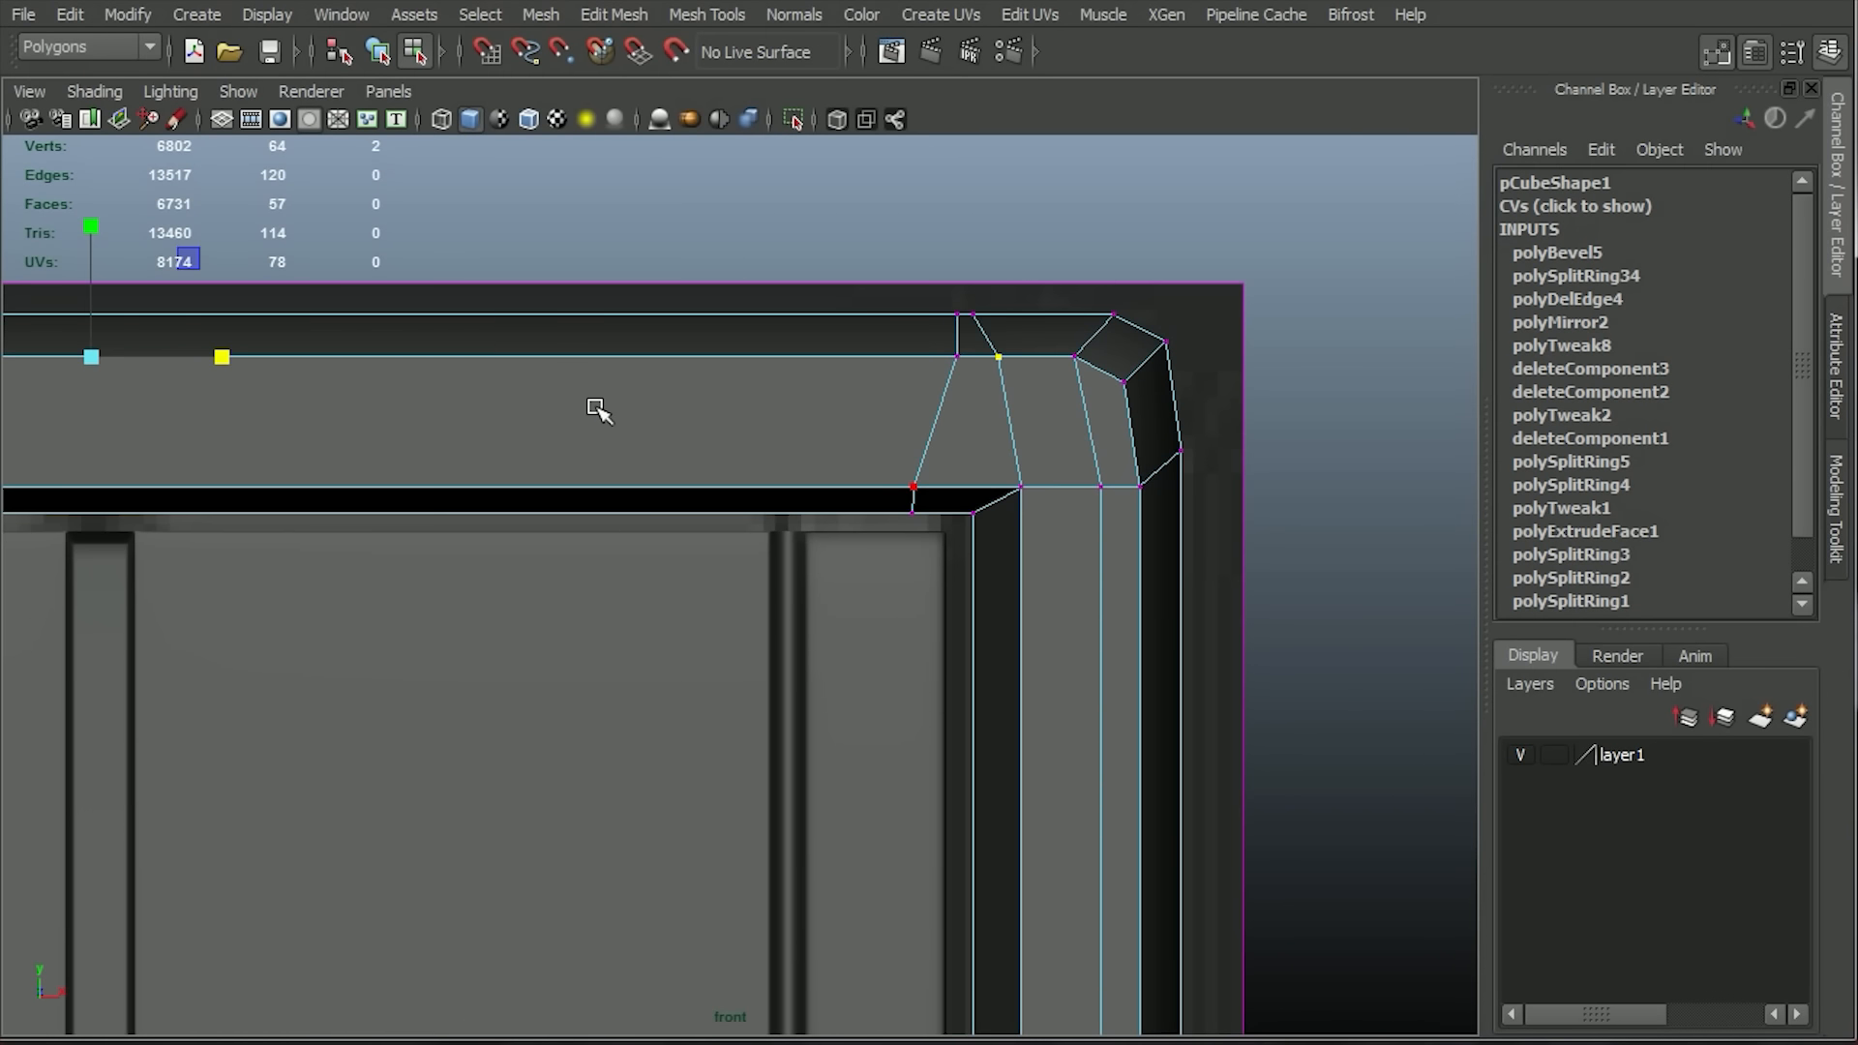
Insert a horizontal edge loop along the lower part of the frame's top bar.
key("space")
scroll(677, 378, "down", 2)
left_click(706, 14)
left_click(804, 339)
left_click(774, 432)
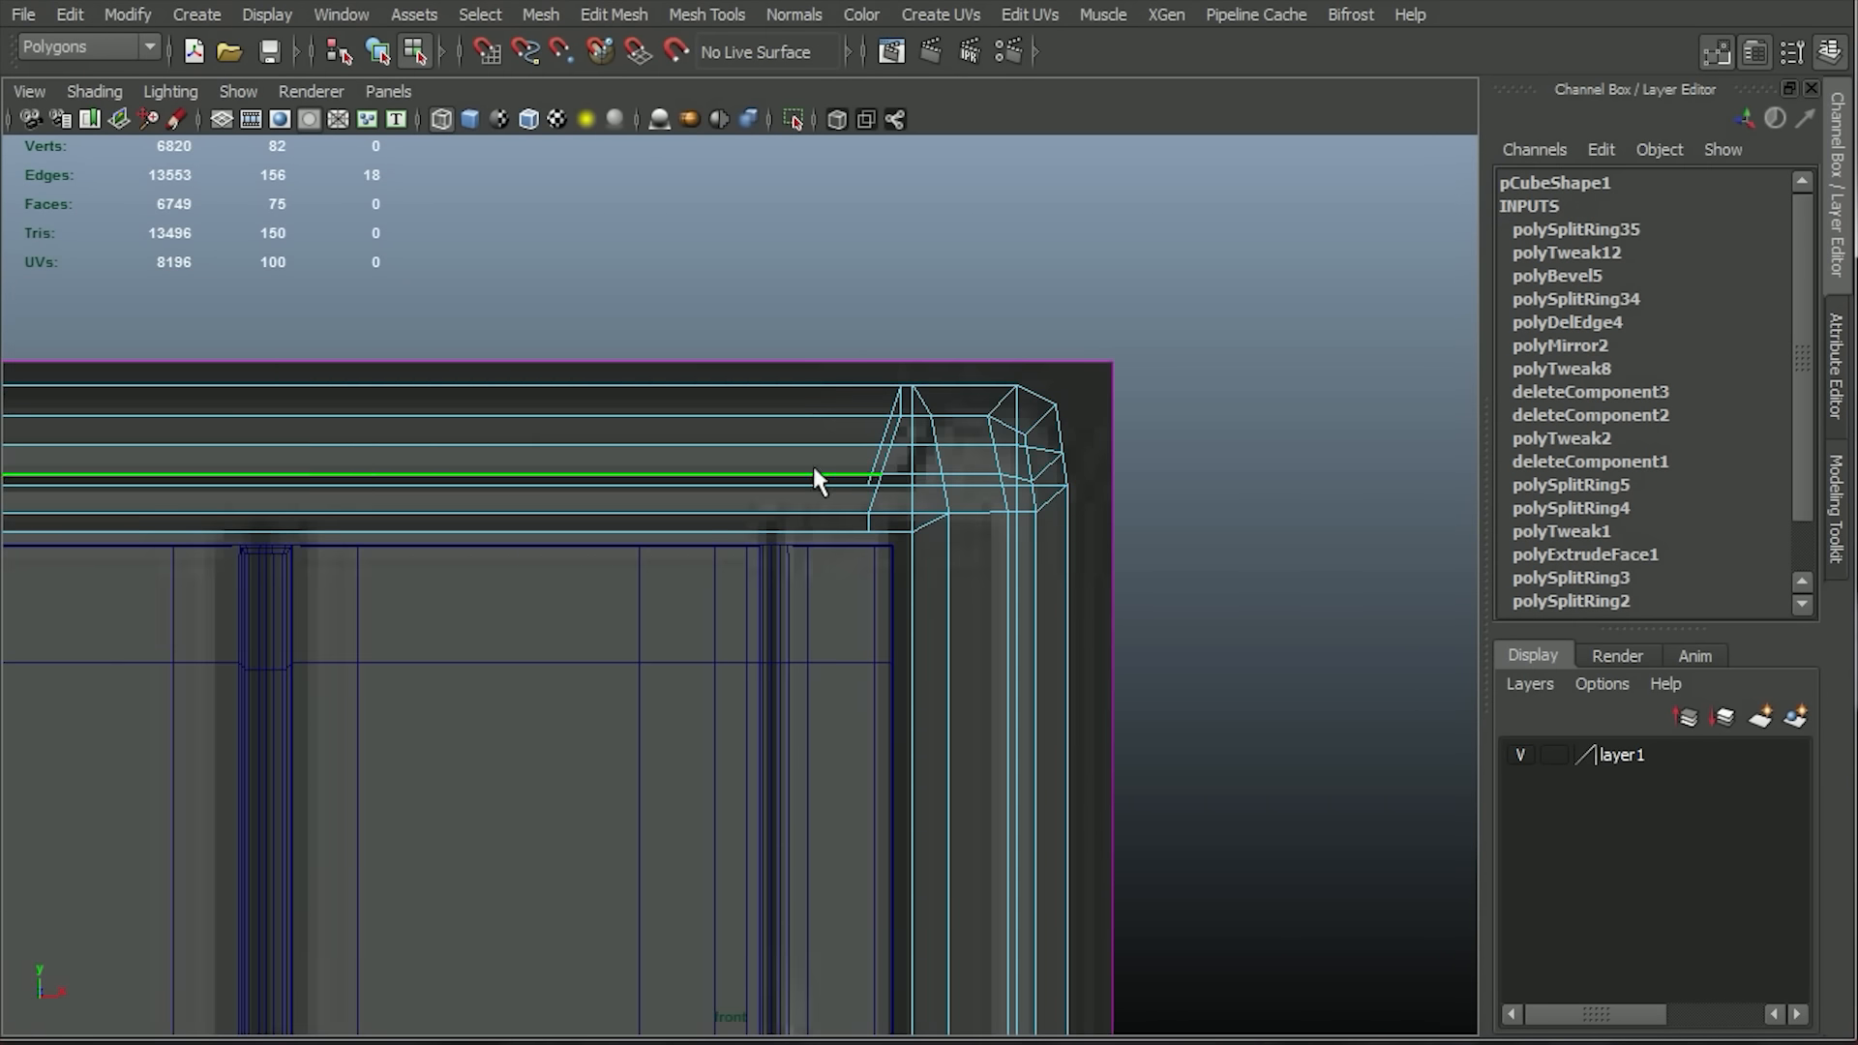
Bevel the slanted corner edges and the connecting lower edge on the frame's top bar.
left_click(470, 119)
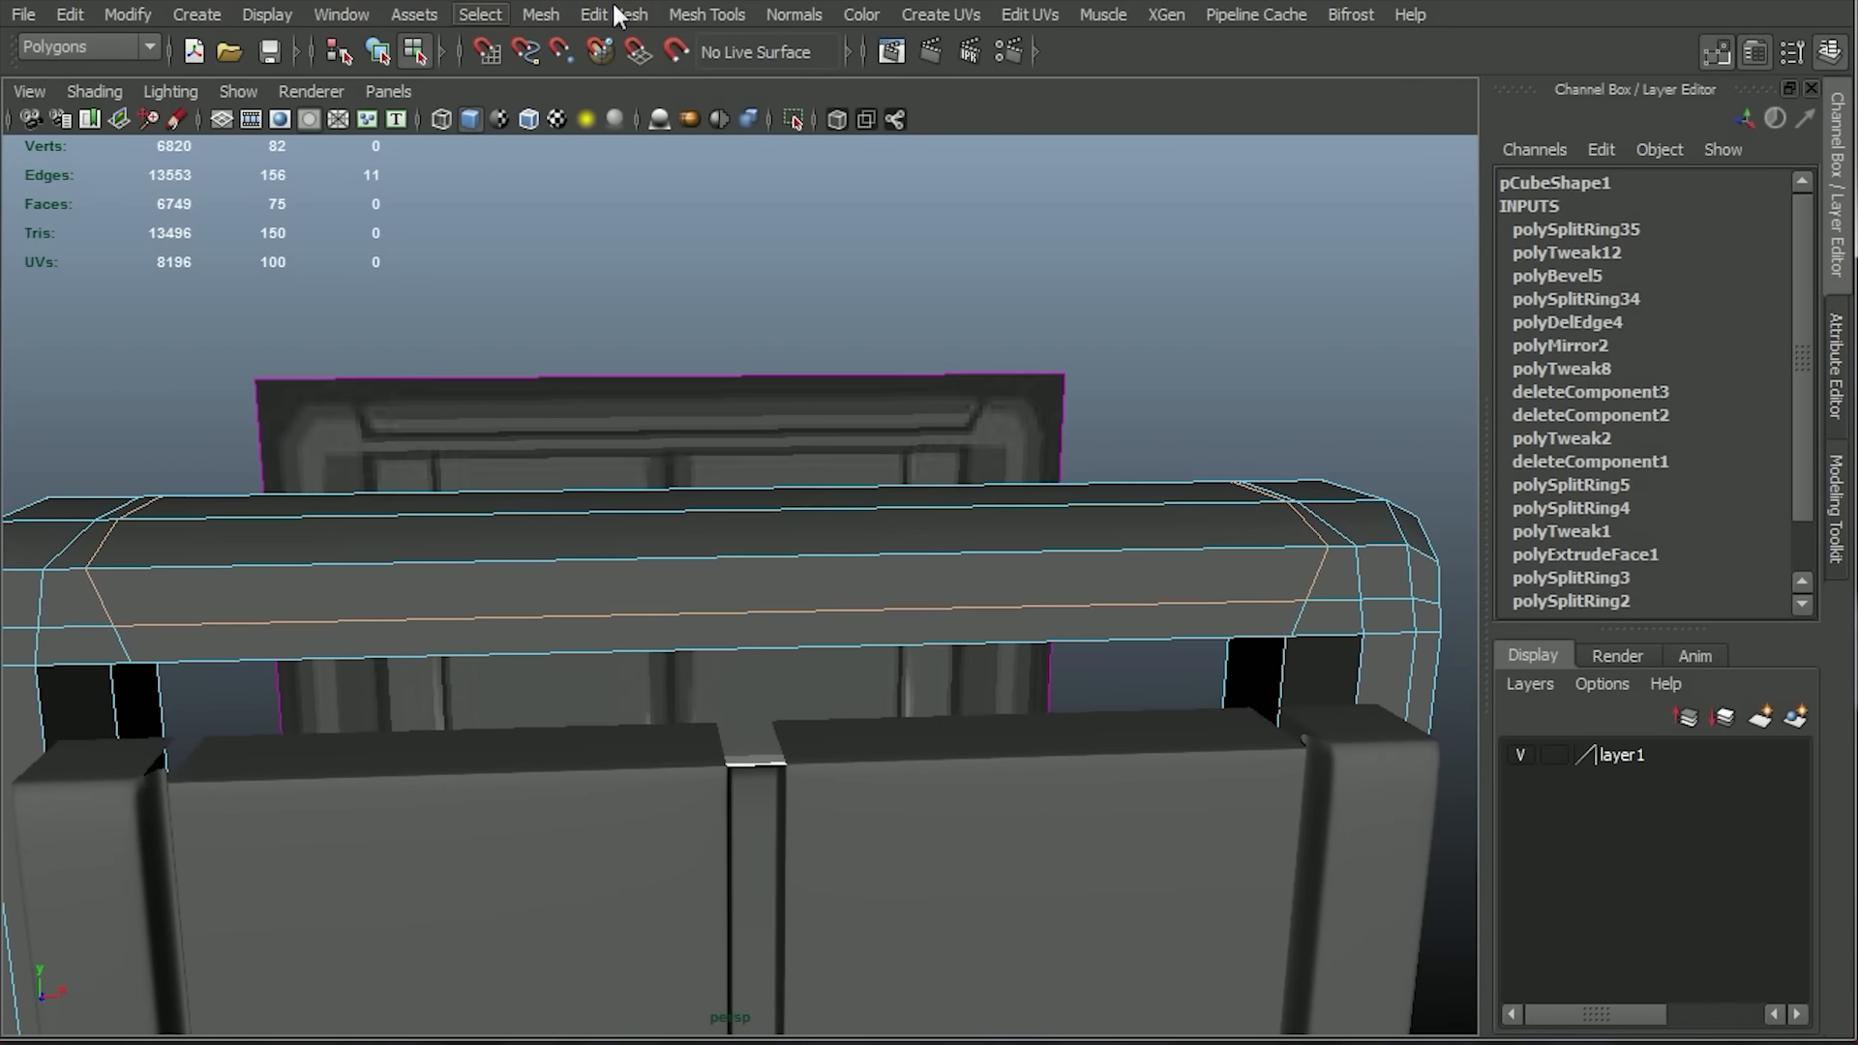
left_click(614, 14)
left_click(746, 320)
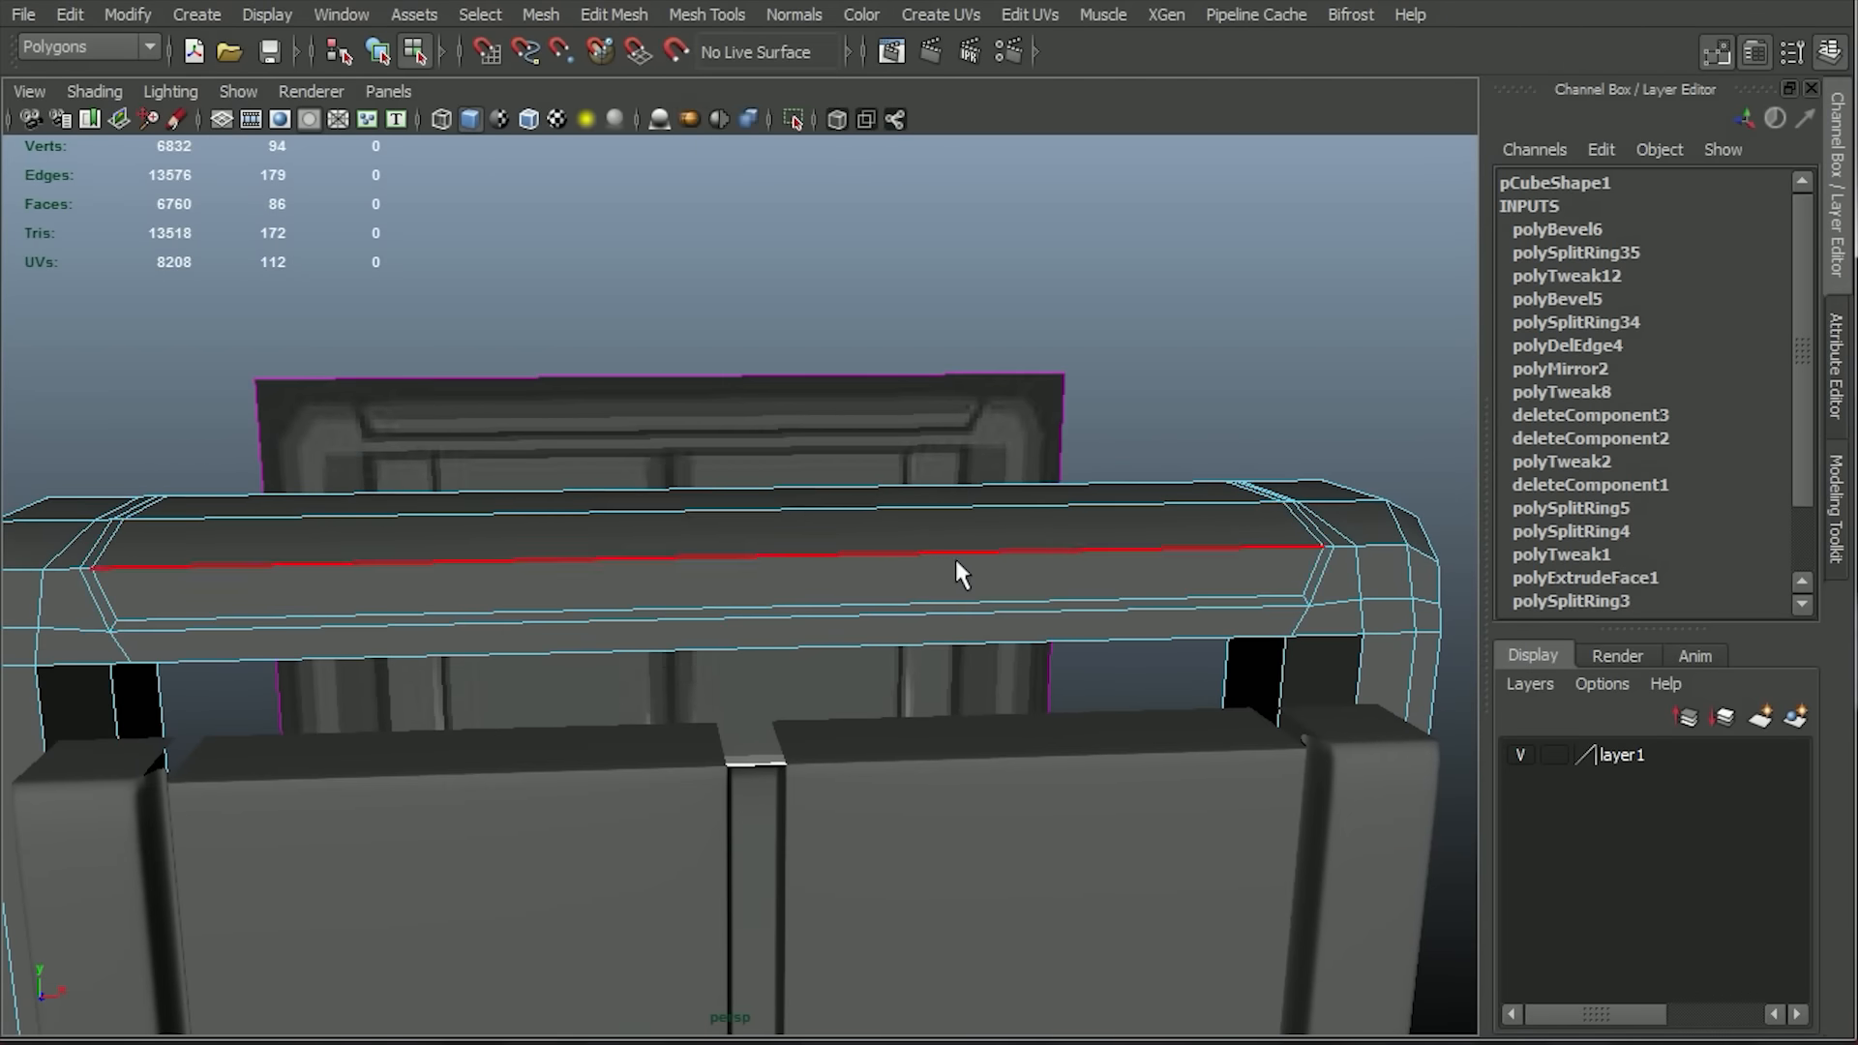
Select the narrow strip of bevelled faces outlining the top bar's inset and extrude it inward by -0.214 along Z.
left_click(475, 15)
left_click(562, 325)
double_click(1306, 601)
right_click_drag(1312, 583, 1315, 704, "ctrl")
left_click(615, 15)
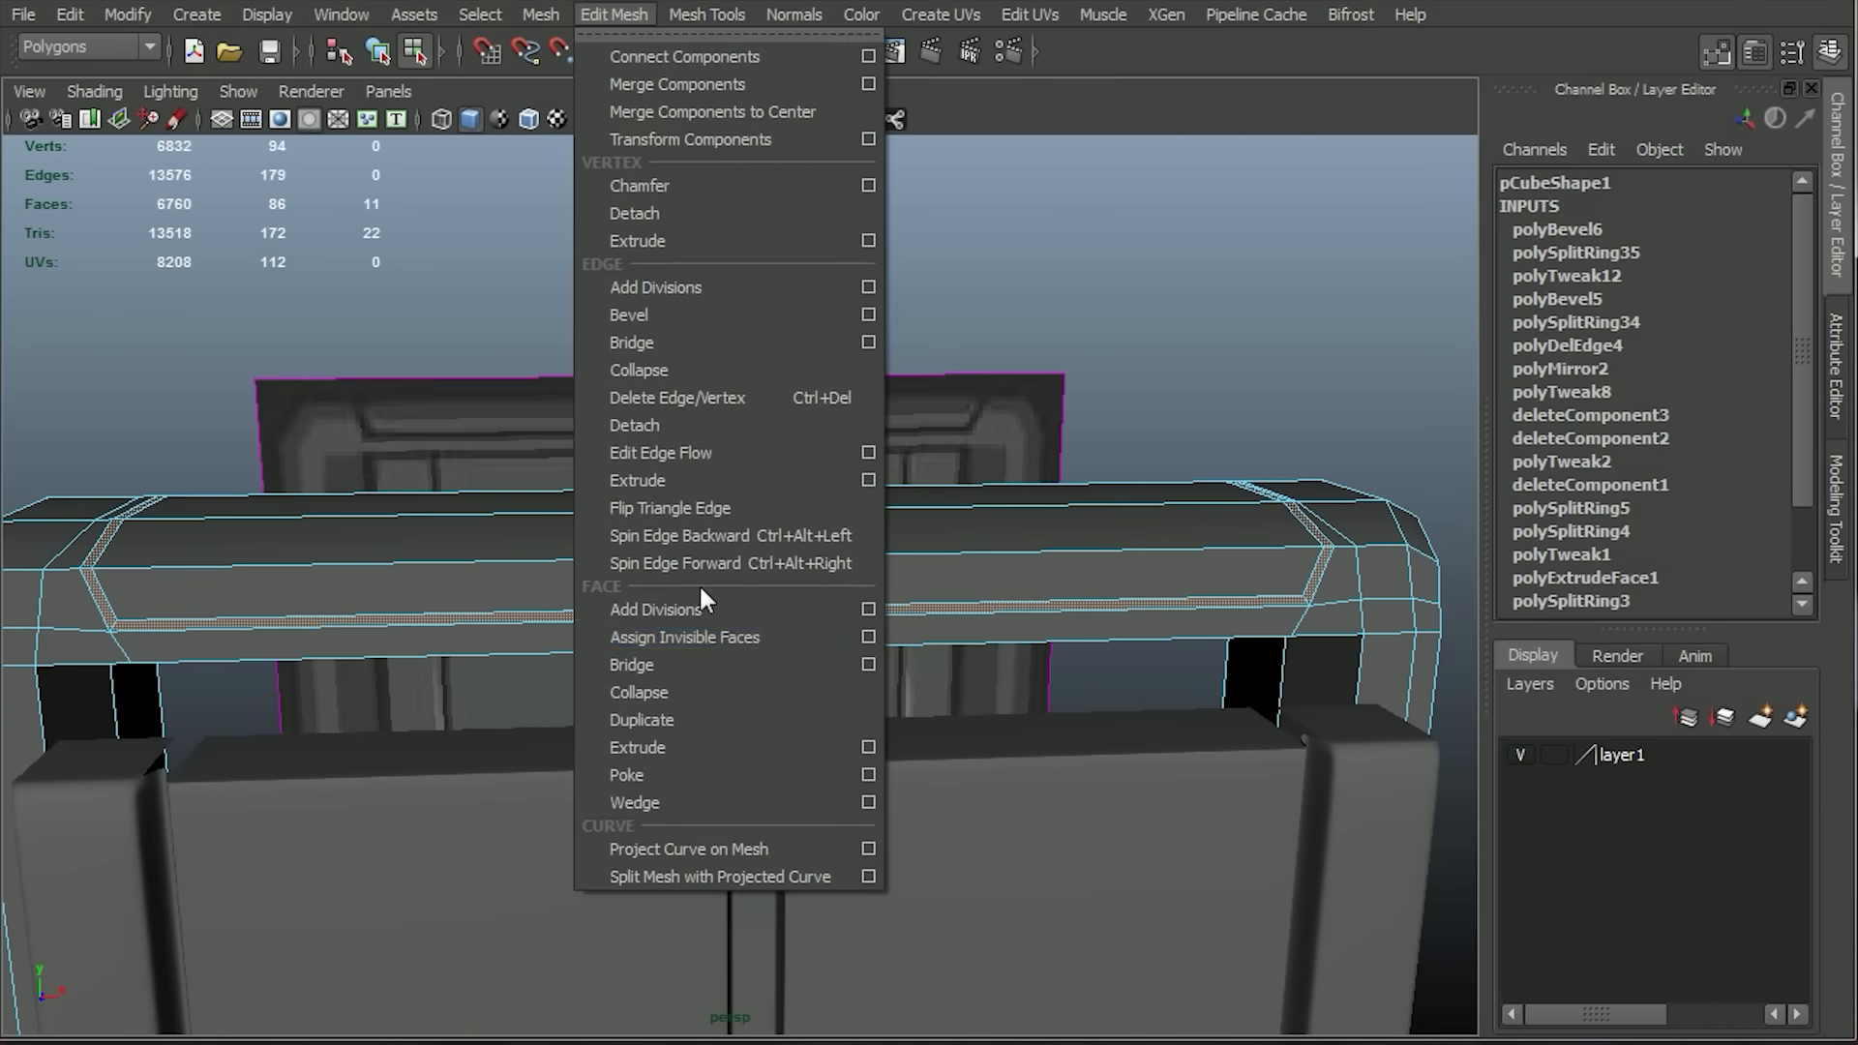
left_click(668, 748)
left_click_drag(822, 522, 713, 544, "alt")
scroll(713, 544, "up", 2)
left_click_drag(544, 423, 586, 431)
key("ctrl+z")
left_click(510, 245)
left_click_drag(759, 548, 783, 531)
left_click_drag(619, 561, 774, 542, "alt")
right_click_drag(774, 542, 793, 163, "alt")
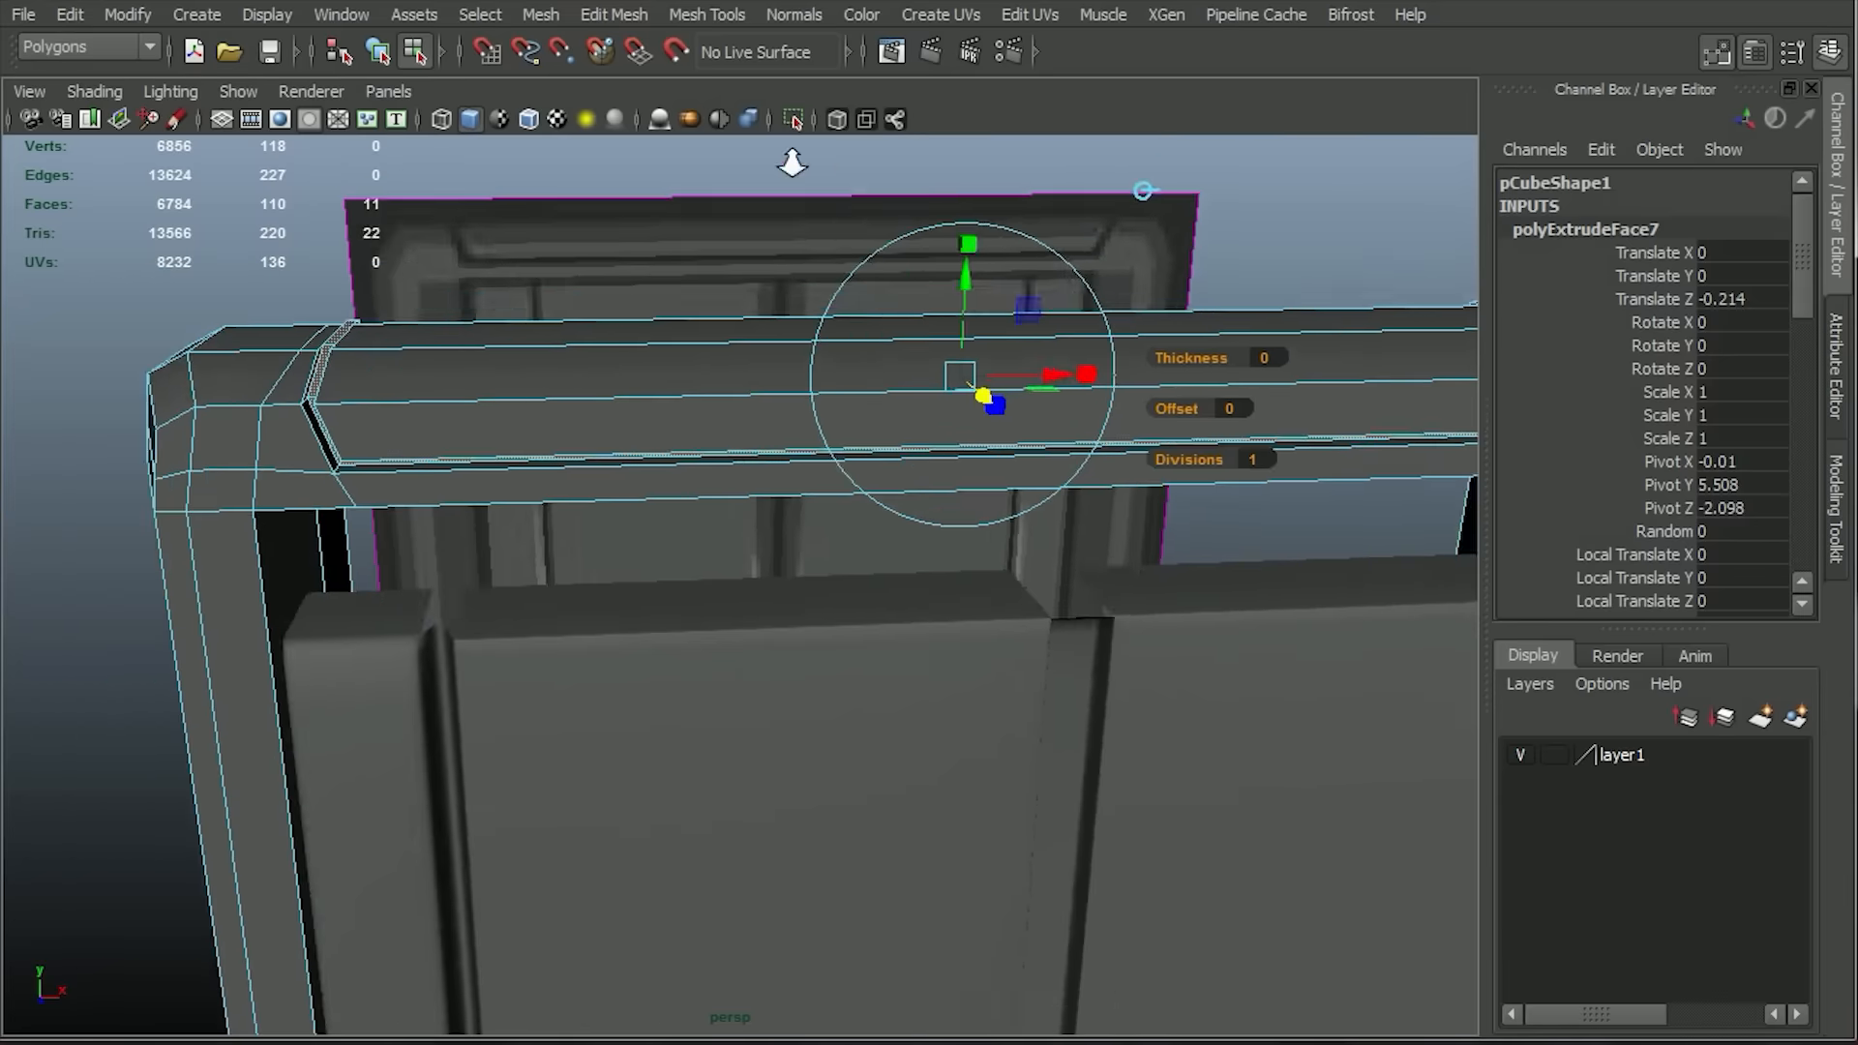
Select the edge loops along the rim and inside of the top bar's extruded groove and bevel them.
left_click_drag(793, 163, 619, 290, "alt")
key("q")
left_click_drag(457, 538, 919, 584)
key("ctrl+z")
left_click_drag(1276, 571, 714, 704, "alt")
key("w")
left_click_drag(793, 568, 1045, 523, "alt")
key("space")
left_click_drag(1070, 441, 1035, 541, "alt")
right_click_drag(1112, 579, 1120, 509)
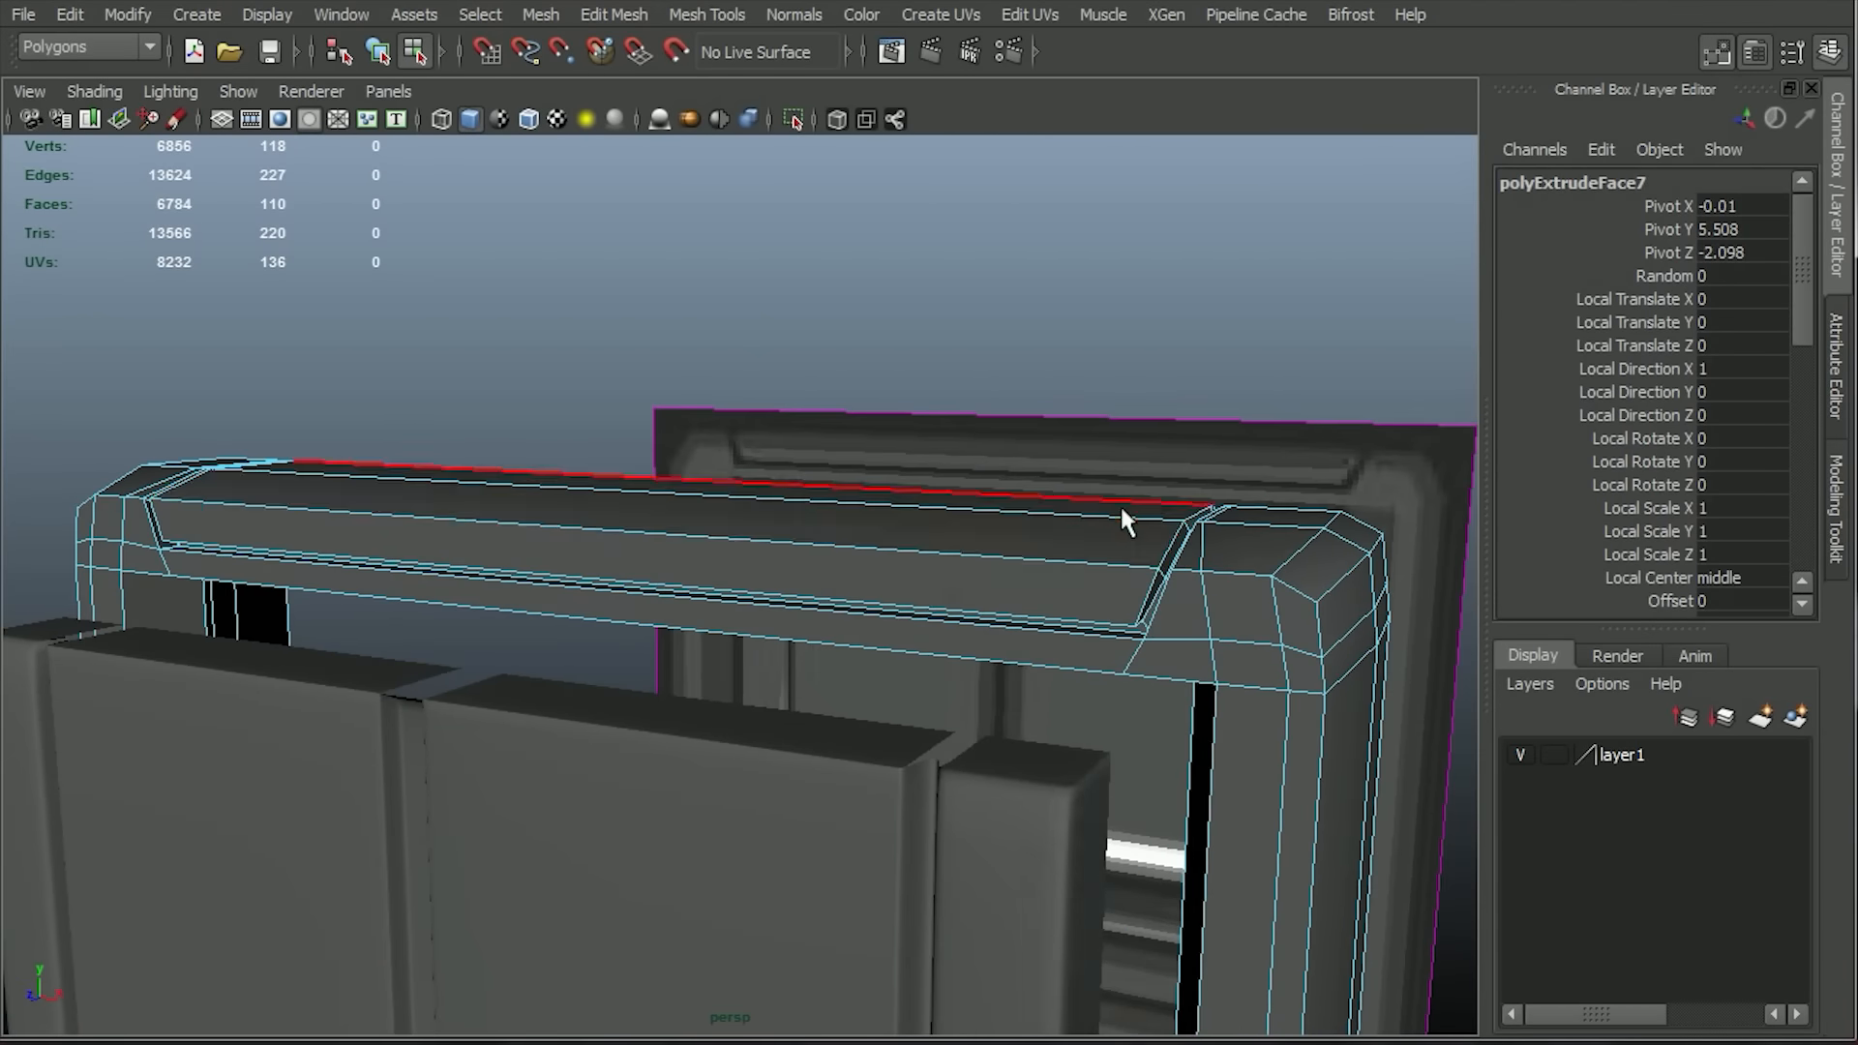
left_click_drag(1120, 509, 1064, 435, "alt")
right_click_drag(1064, 435, 992, 694, "alt")
double_click(966, 527)
double_click(964, 524, "shift")
left_click_drag(1016, 503, 1142, 687, "alt")
double_click(1167, 628, "shift")
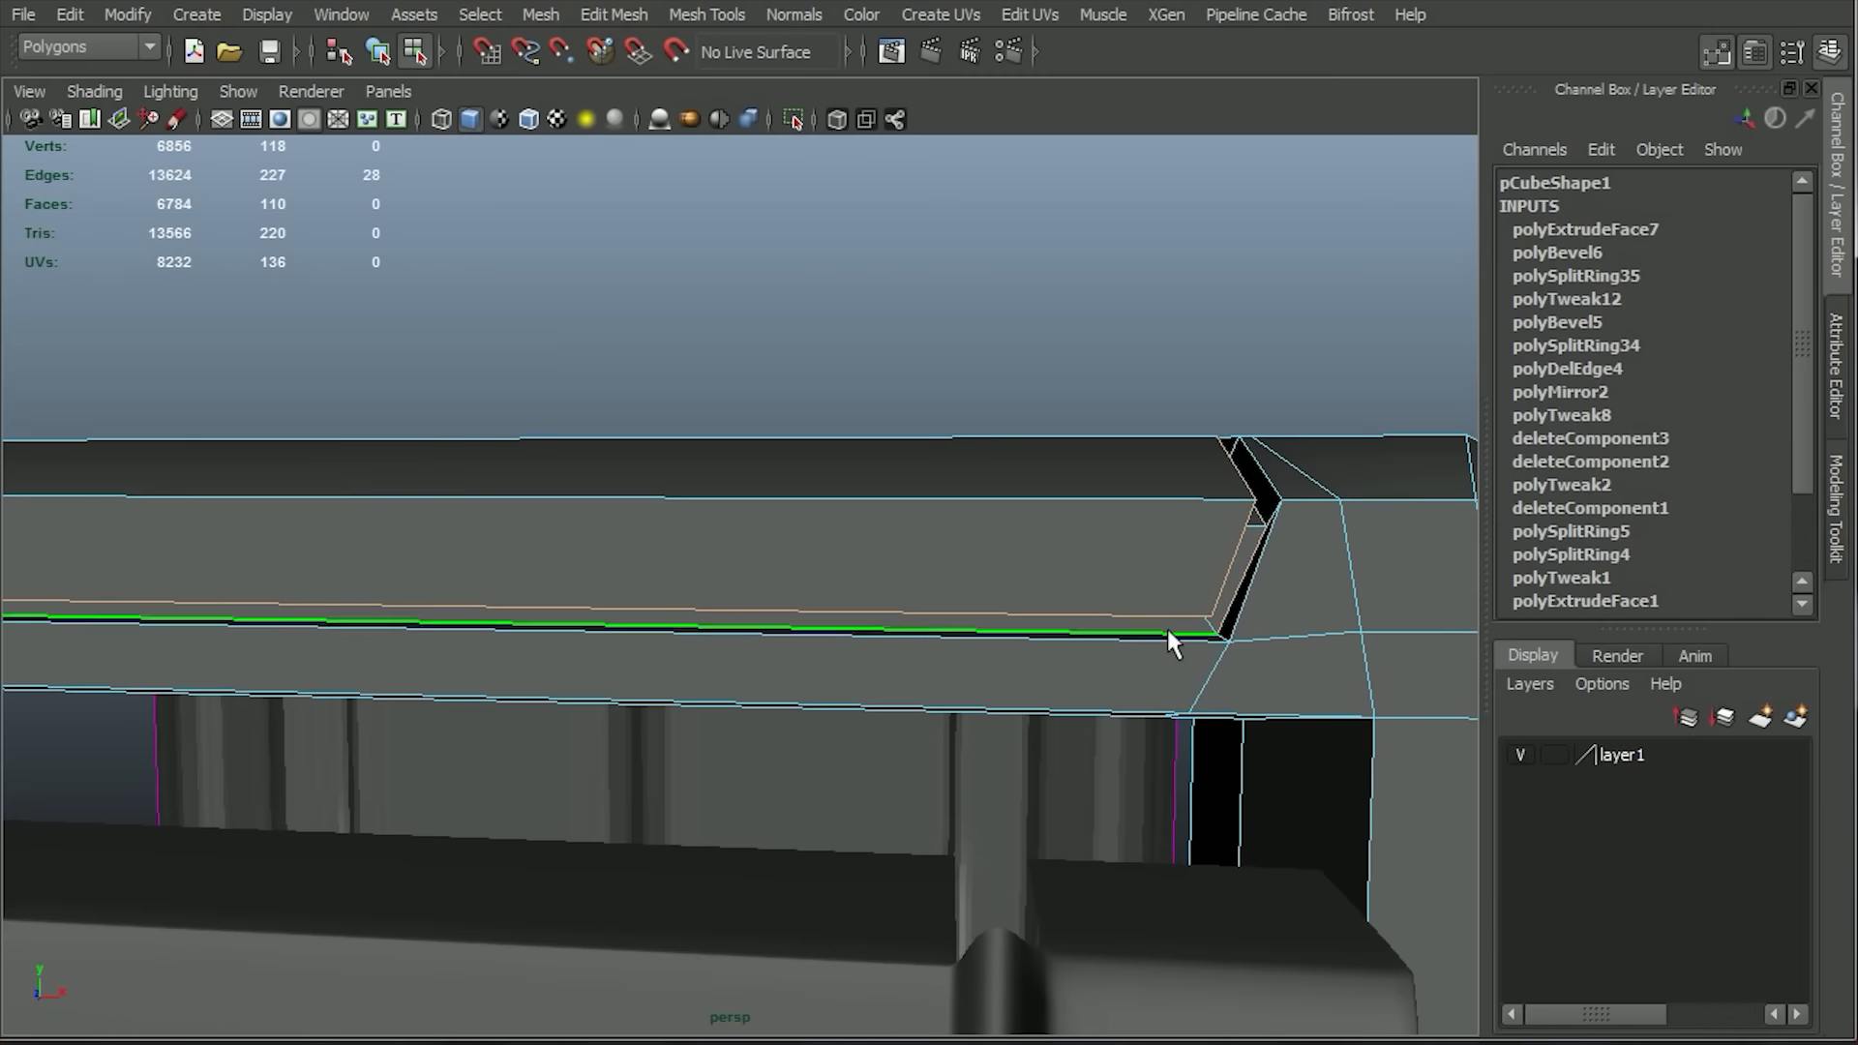
middle_click_drag(940, 617, 1141, 590, "alt")
right_click_drag(1142, 590, 482, 234, "alt")
left_click_drag(481, 234, 619, 291, "alt")
right_click_drag(619, 291, 638, 610, "alt")
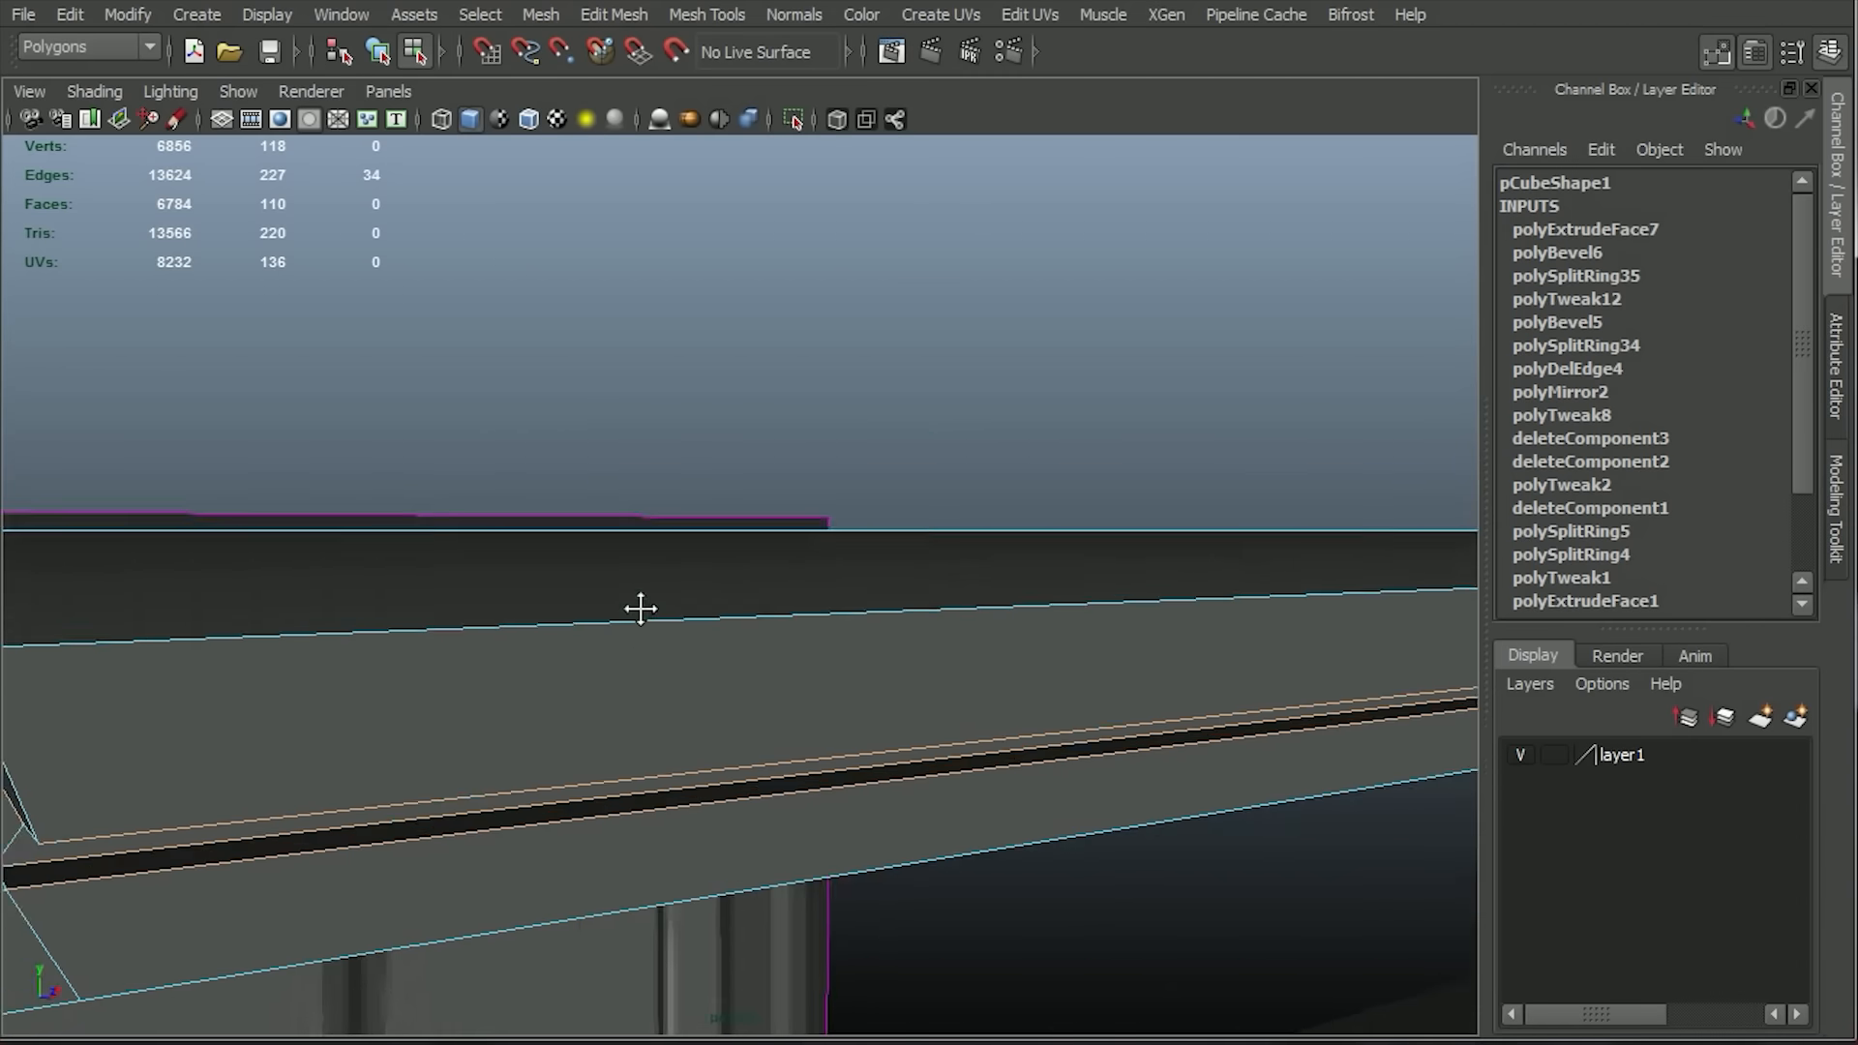
middle_click_drag(639, 610, 885, 449, "alt")
double_click(227, 553, "shift")
left_click_drag(561, 552, 563, 261, "alt")
left_click(617, 14)
left_click(628, 108)
Preview the frame with smoothing to check the bevelled groove, and return to the unsmoothed display.
key("3")
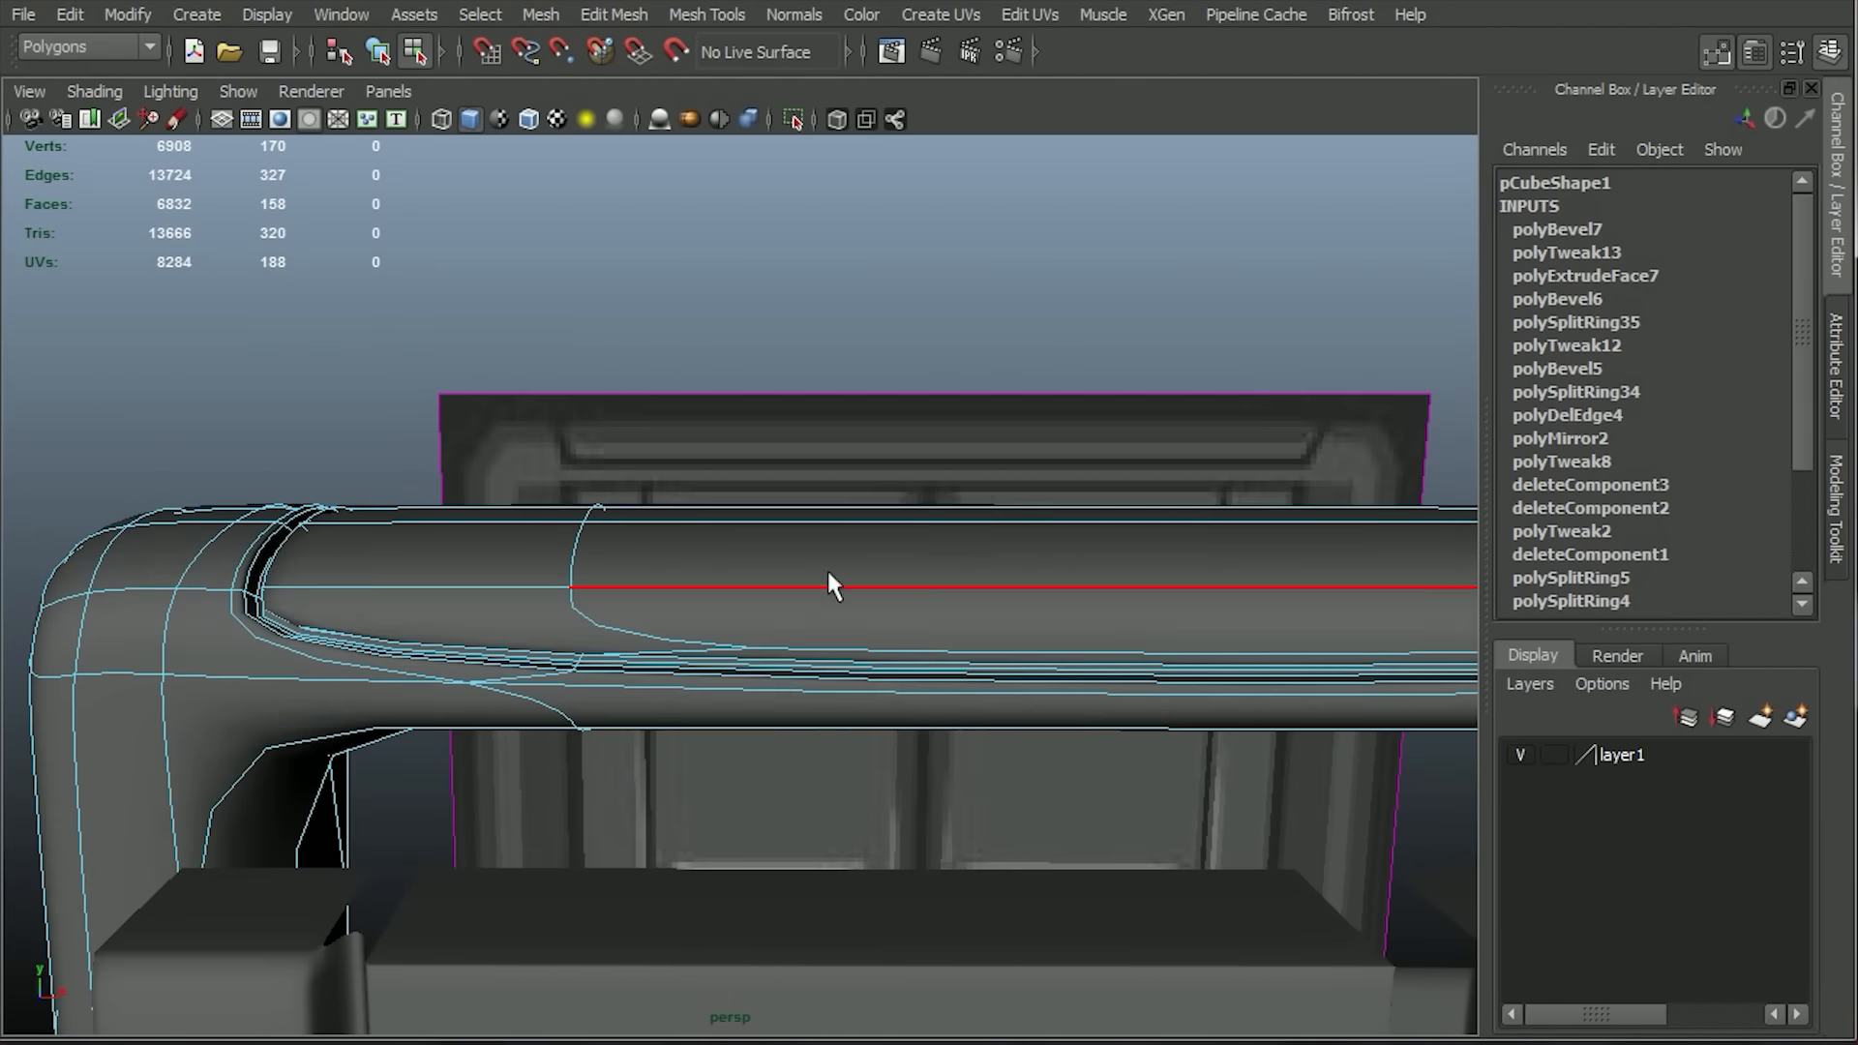
key("F8")
right_click_drag(1093, 581, 941, 566, "alt")
middle_click_drag(941, 565, 757, 507, "alt")
left_click(1144, 683)
key("1")
Insert supporting edge loops around the frame's top corners in the front view.
key("space")
key("space")
middle_click_drag(756, 349, 963, 336, "alt")
left_click(613, 14)
mouse_move(707, 14)
left_click(747, 194)
left_click_drag(1081, 505, 1155, 493)
left_click_drag(1164, 500, 1116, 522)
left_click_drag(1112, 518, 1107, 515)
middle_click_drag(263, 401, 1158, 372, "alt")
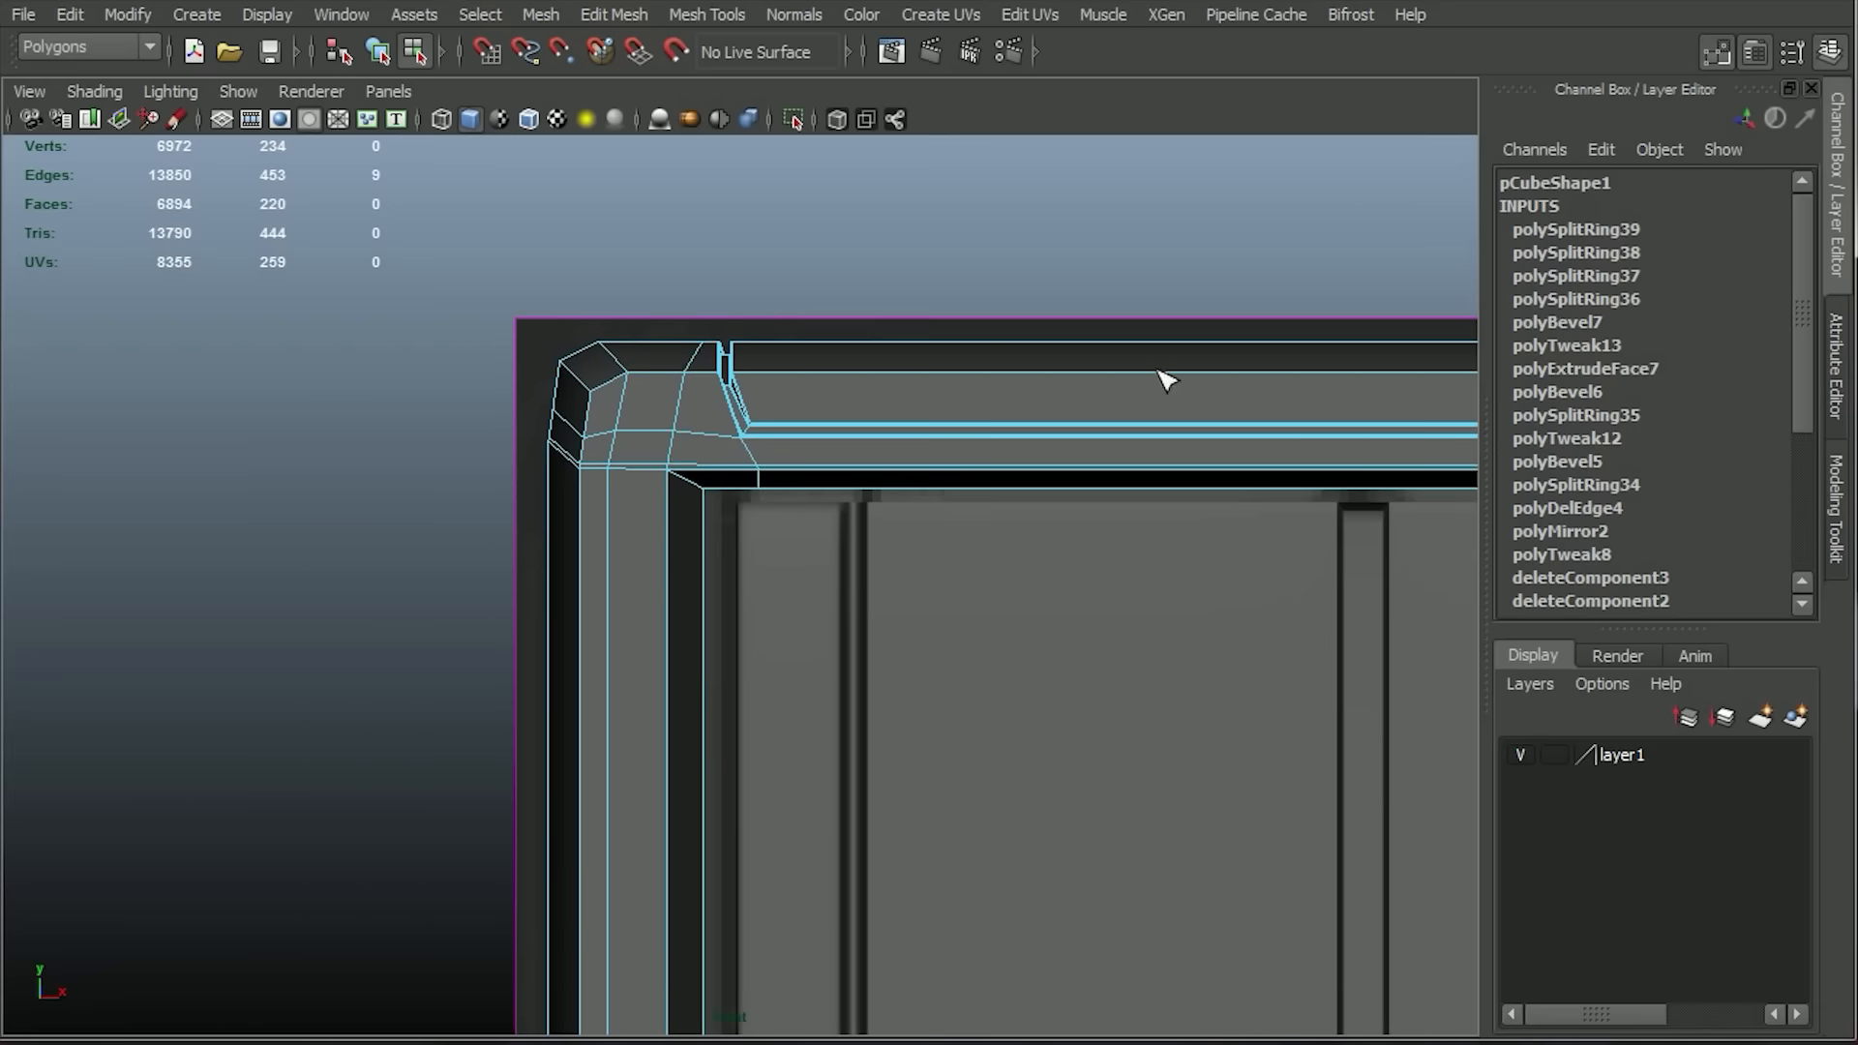
Insert more supporting edge loops beside the groove's end and along the top bar's upper face, and preview the smoothed frame.
left_click_drag(709, 492, 707, 492)
left_click(704, 496)
left_click_drag(824, 373, 819, 372)
left_click(711, 403)
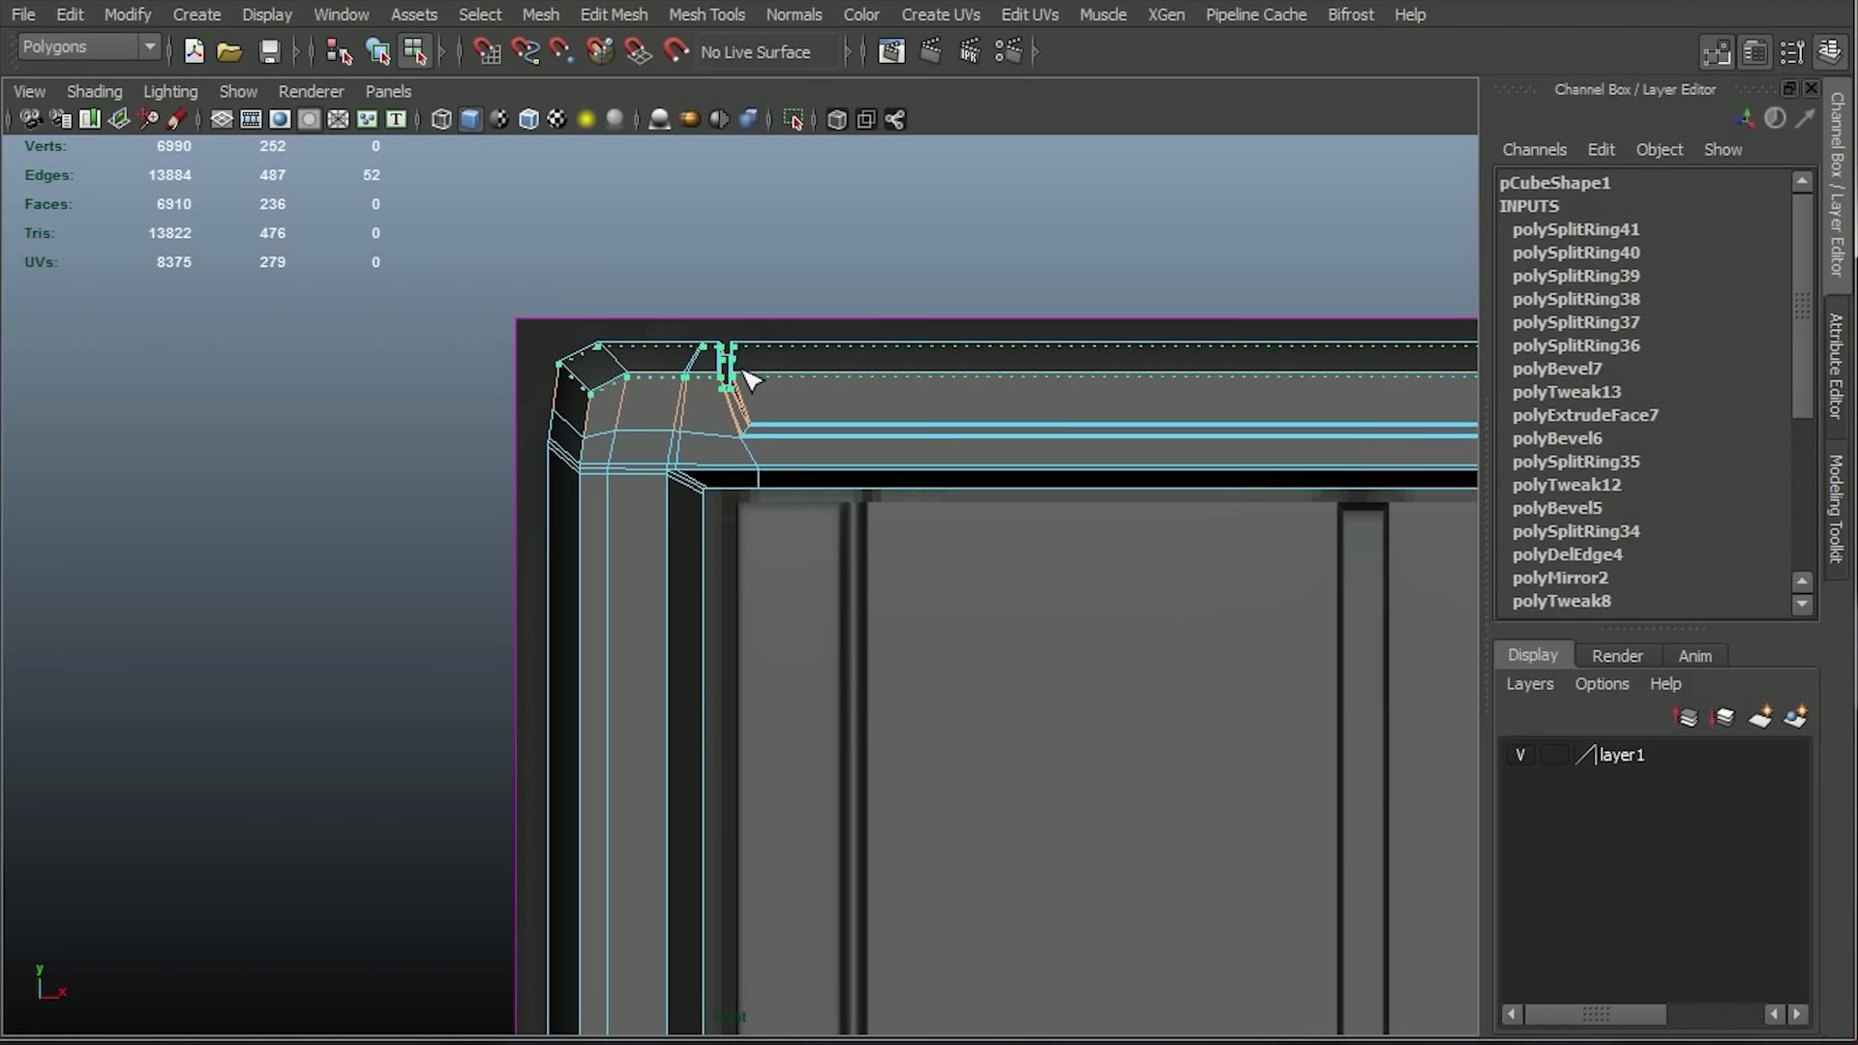
right_click_drag(963, 596, 1010, 490, "alt")
middle_click_drag(1010, 490, 850, 456, "alt")
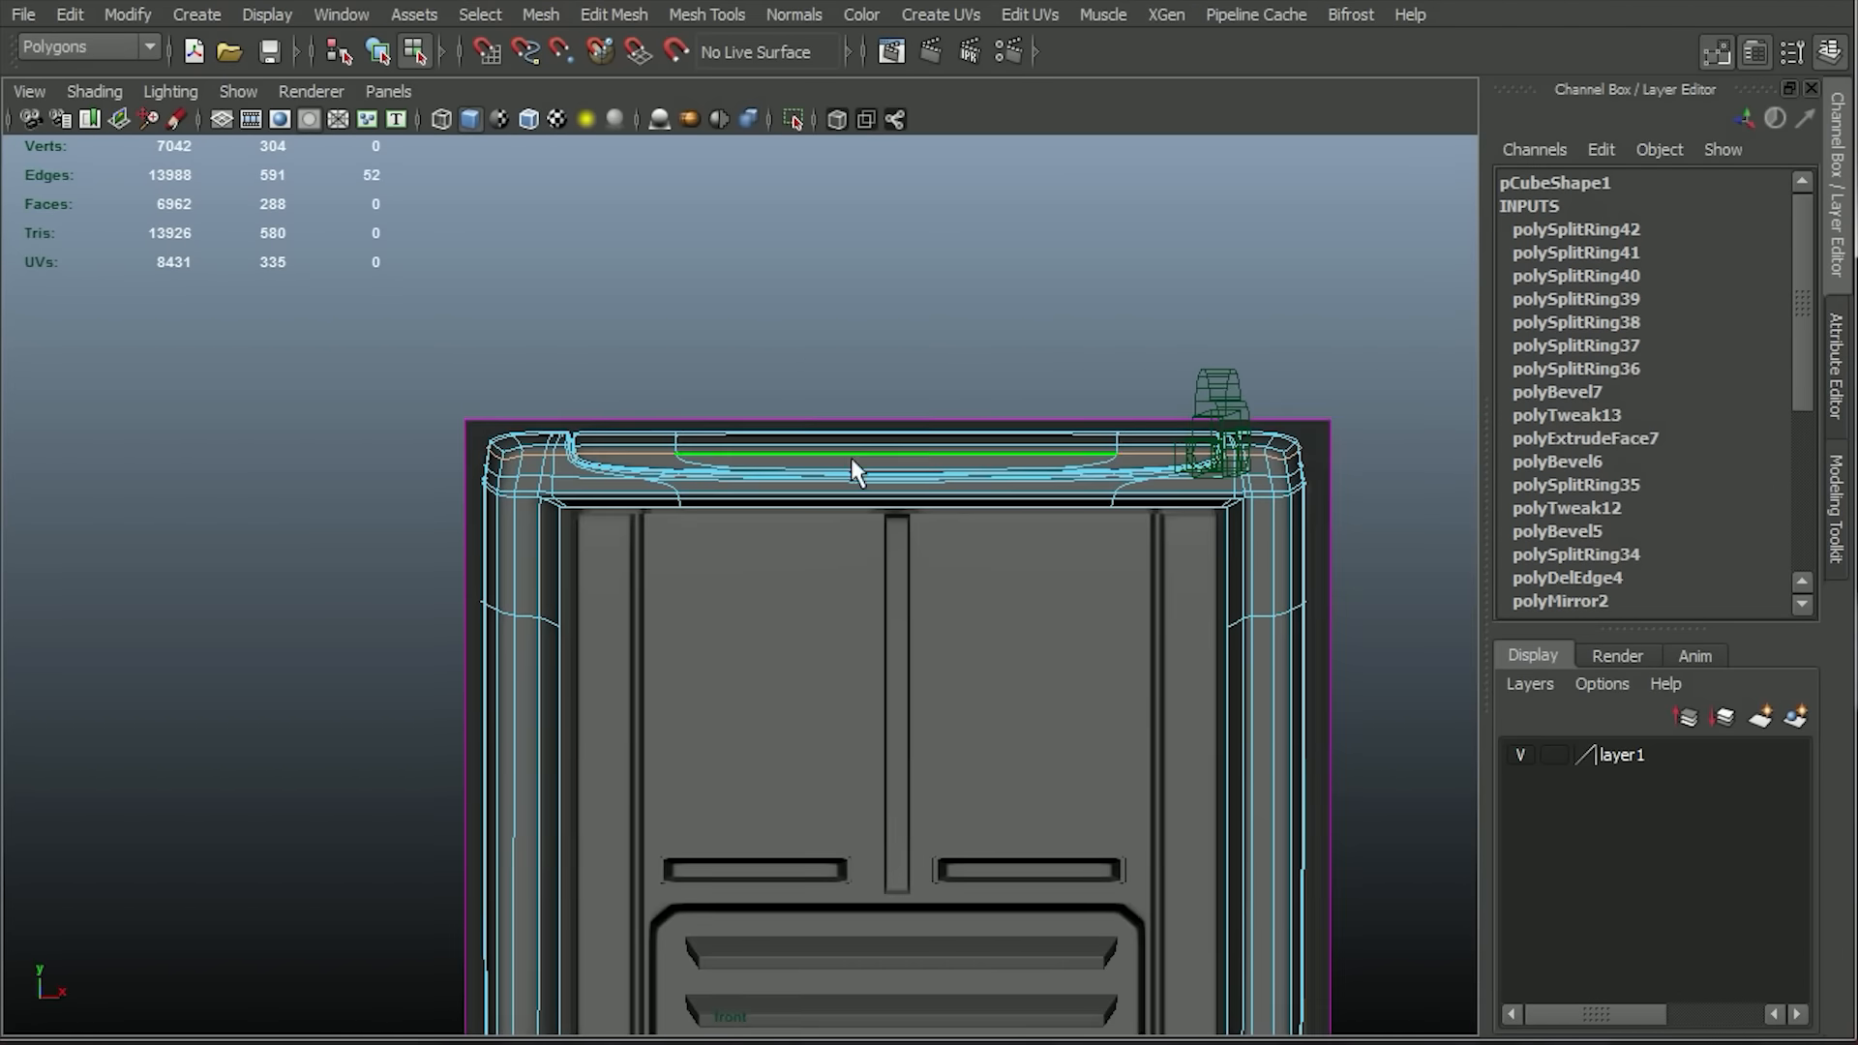
right_click_drag(900, 511, 967, 455)
left_click(1332, 771)
left_click(1282, 755)
Insert four further edge loops tightening the left upright and the chamfered top-left corner of the frame.
right_click_drag(667, 716, 747, 794, "alt")
key("g")
left_click_drag(436, 453, 422, 446)
left_click(442, 454)
left_click(415, 445)
left_click(353, 445)
right_click_drag(518, 522, 576, 597, "alt")
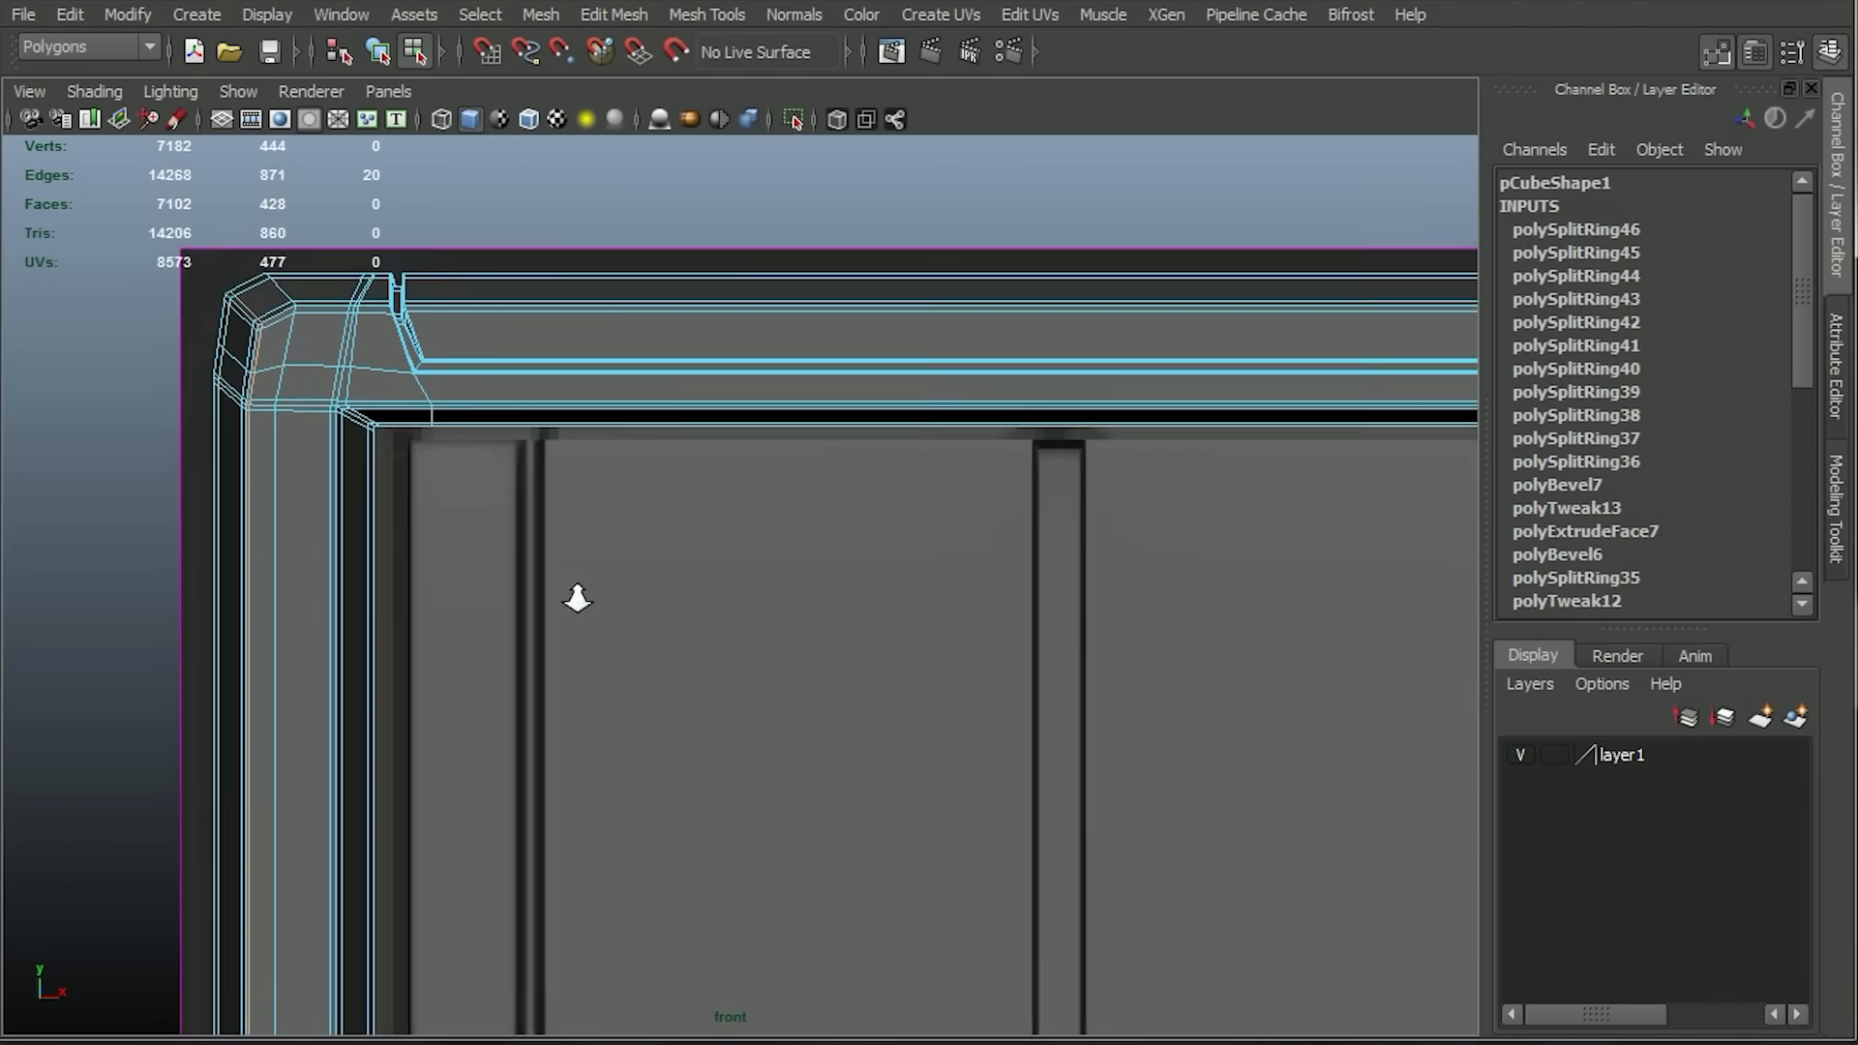
middle_click_drag(619, 621, 628, 752, "alt")
Insert two additional supporting edge loops on the frame around the top bar and its groove.
right_click_drag(580, 547, 635, 635, "alt")
middle_click_drag(634, 635, 813, 688, "alt")
right_click_drag(580, 765, 635, 896, "alt")
middle_click_drag(291, 416, 496, 575, "alt")
mouse_move(496, 575)
right_mouse_down("alt")
mouse_move(551, 676)
mouse_move(510, 565)
right_mouse_up("alt")
left_click(455, 639)
middle_click_drag(1432, 474, 977, 471, "alt")
right_click_drag(978, 472, 1041, 523, "alt")
middle_click_drag(1041, 523, 793, 488, "alt")
right_click_drag(792, 487, 919, 635, "alt")
middle_click_drag(877, 605, 1180, 622, "alt")
right_click_drag(1181, 622, 1049, 368, "alt")
middle_click_drag(67, 394, 622, 485, "alt")
right_click_drag(622, 485, 749, 629, "alt")
middle_click_drag(1069, 654, 1329, 471, "alt")
right_click_drag(484, 628, 546, 658, "alt")
middle_click_drag(1355, 488, 364, 522, "alt")
right_click_drag(364, 523, 405, 657, "alt")
left_click(395, 649)
Compare the frame with and without smoothing and inspect the groove ends and corners.
key("3")
key("1")
key("3")
right_click_drag(613, 751, 484, 442, "alt")
middle_click_drag(485, 442, 809, 429, "alt")
right_click_drag(809, 429, 1032, 473, "alt")
middle_click_drag(1032, 473, 1092, 356, "alt")
key("q")
right_click_drag(1092, 356, 1050, 600, "alt")
left_click(1051, 600, "alt")
middle_click_drag(1330, 638, 355, 821, "alt")
right_click_drag(355, 820, 460, 915, "alt")
middle_click_drag(461, 915, 684, 916, "alt")
left_click(745, 693)
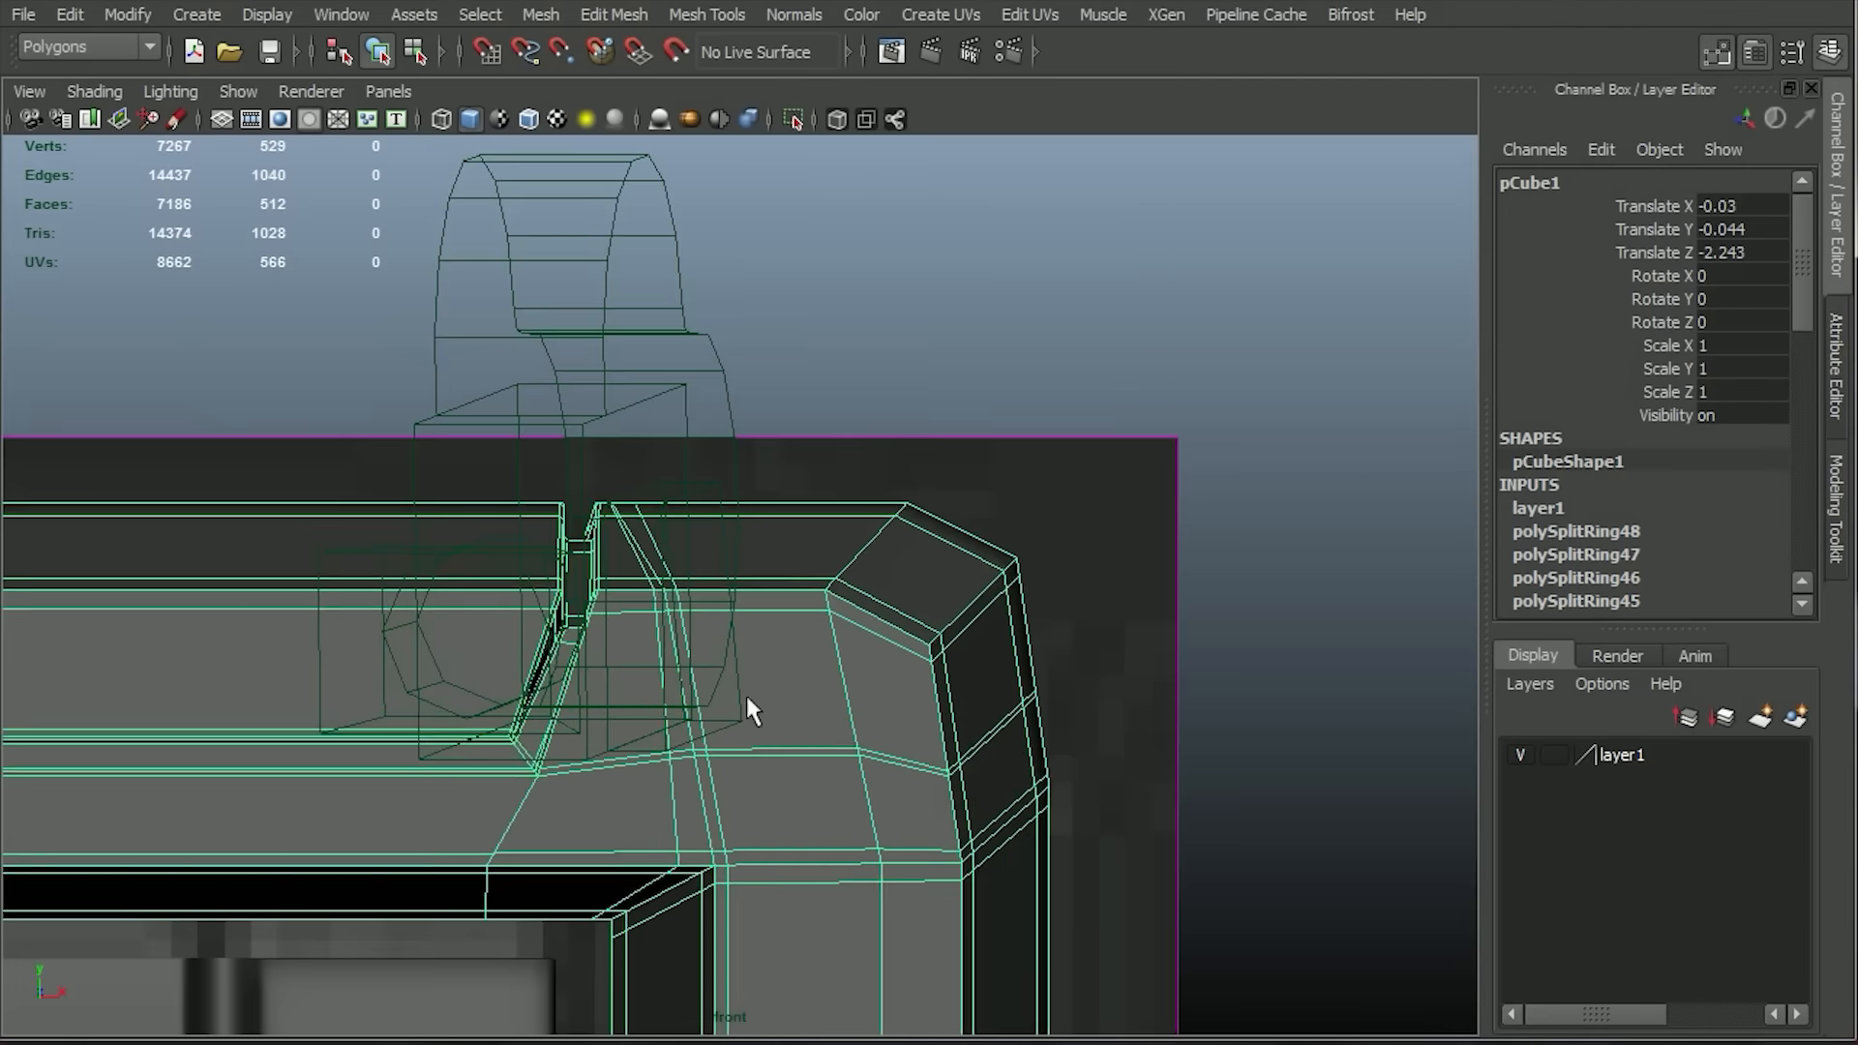
Insert an edge loop close to the slanted end of the top bar's groove.
right_click_drag(745, 692, 850, 781, "alt")
key("space")
left_click_drag(778, 968, 774, 774)
left_click_drag(774, 677, 688, 636, "alt")
key("space")
right_click_drag(688, 635, 774, 677, "alt")
middle_click_drag(599, 600, 704, 550, "alt")
left_click(681, 15)
left_click(750, 208)
left_click(518, 516)
Preview the frame smoothed, return to object selection and examine the whole panel from the front.
key("3")
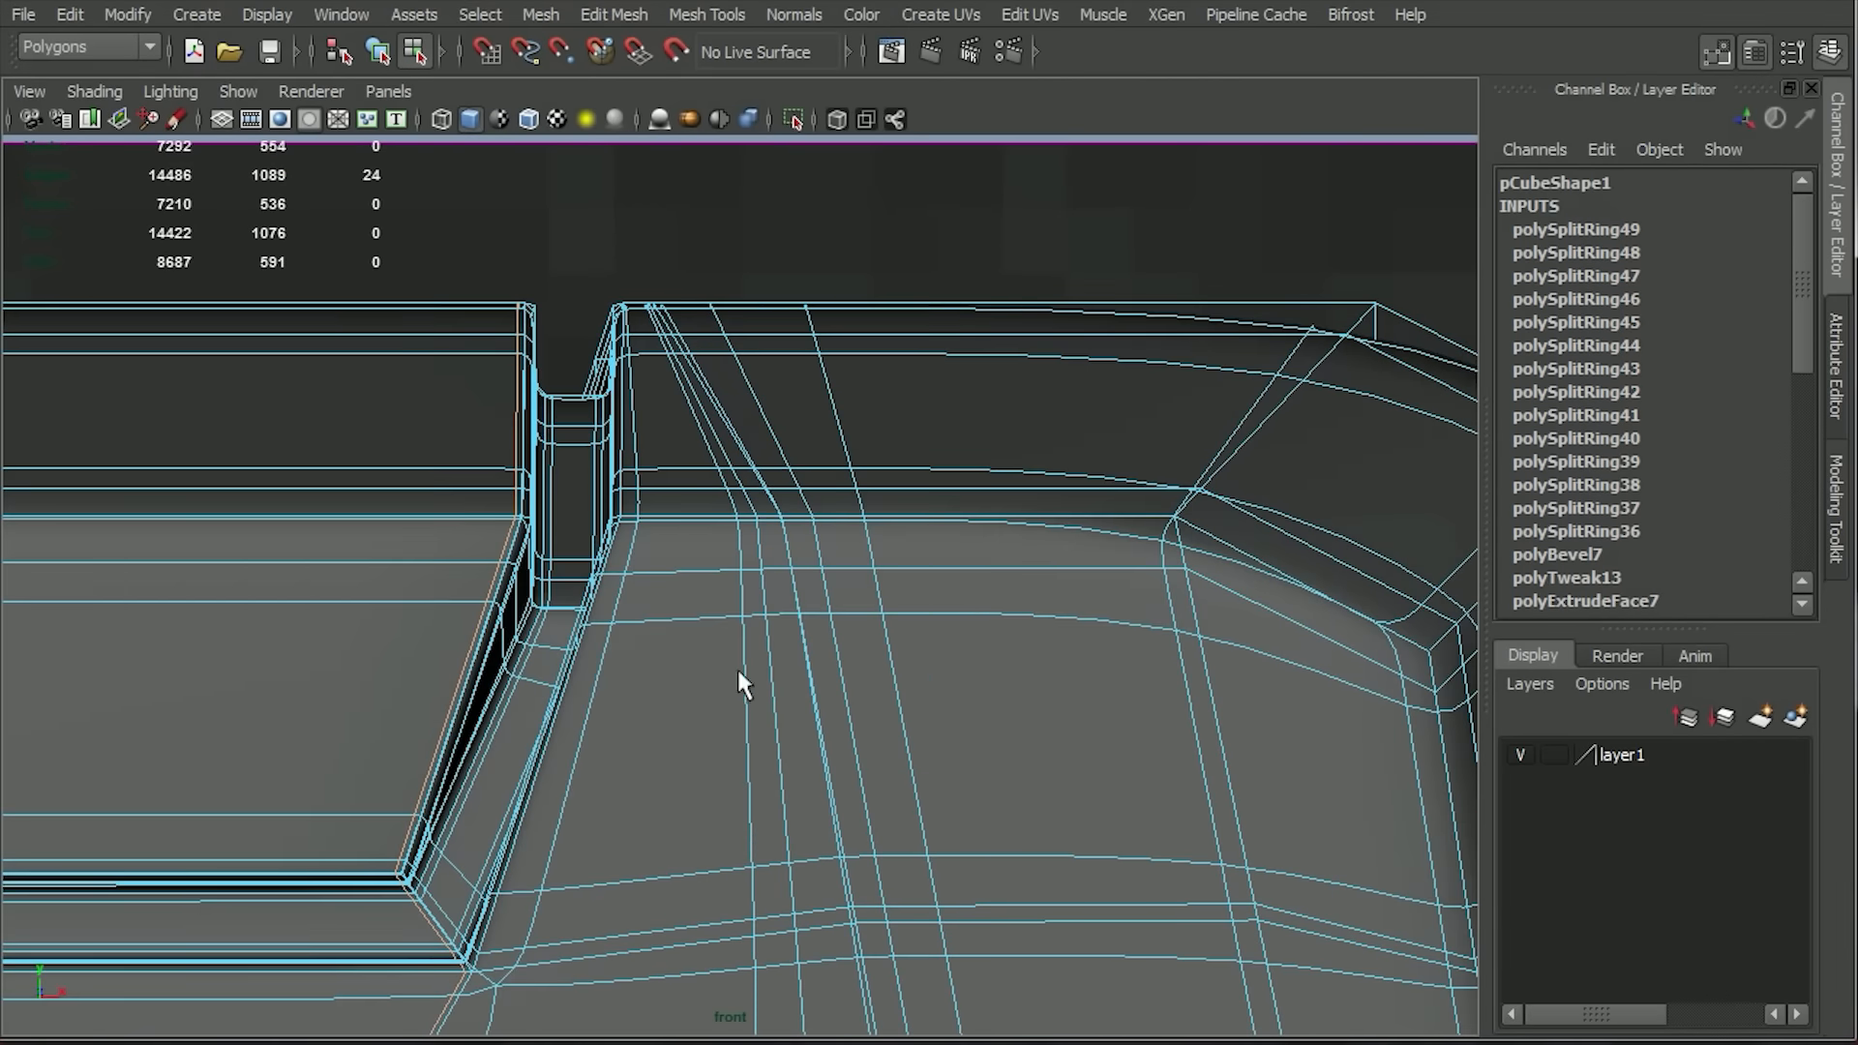
key("q")
left_click(739, 671)
right_click_drag(926, 792, 916, 612, "alt")
left_click(916, 612)
middle_click_drag(917, 612, 1158, 335, "alt")
left_click(1014, 407)
left_click(1161, 513)
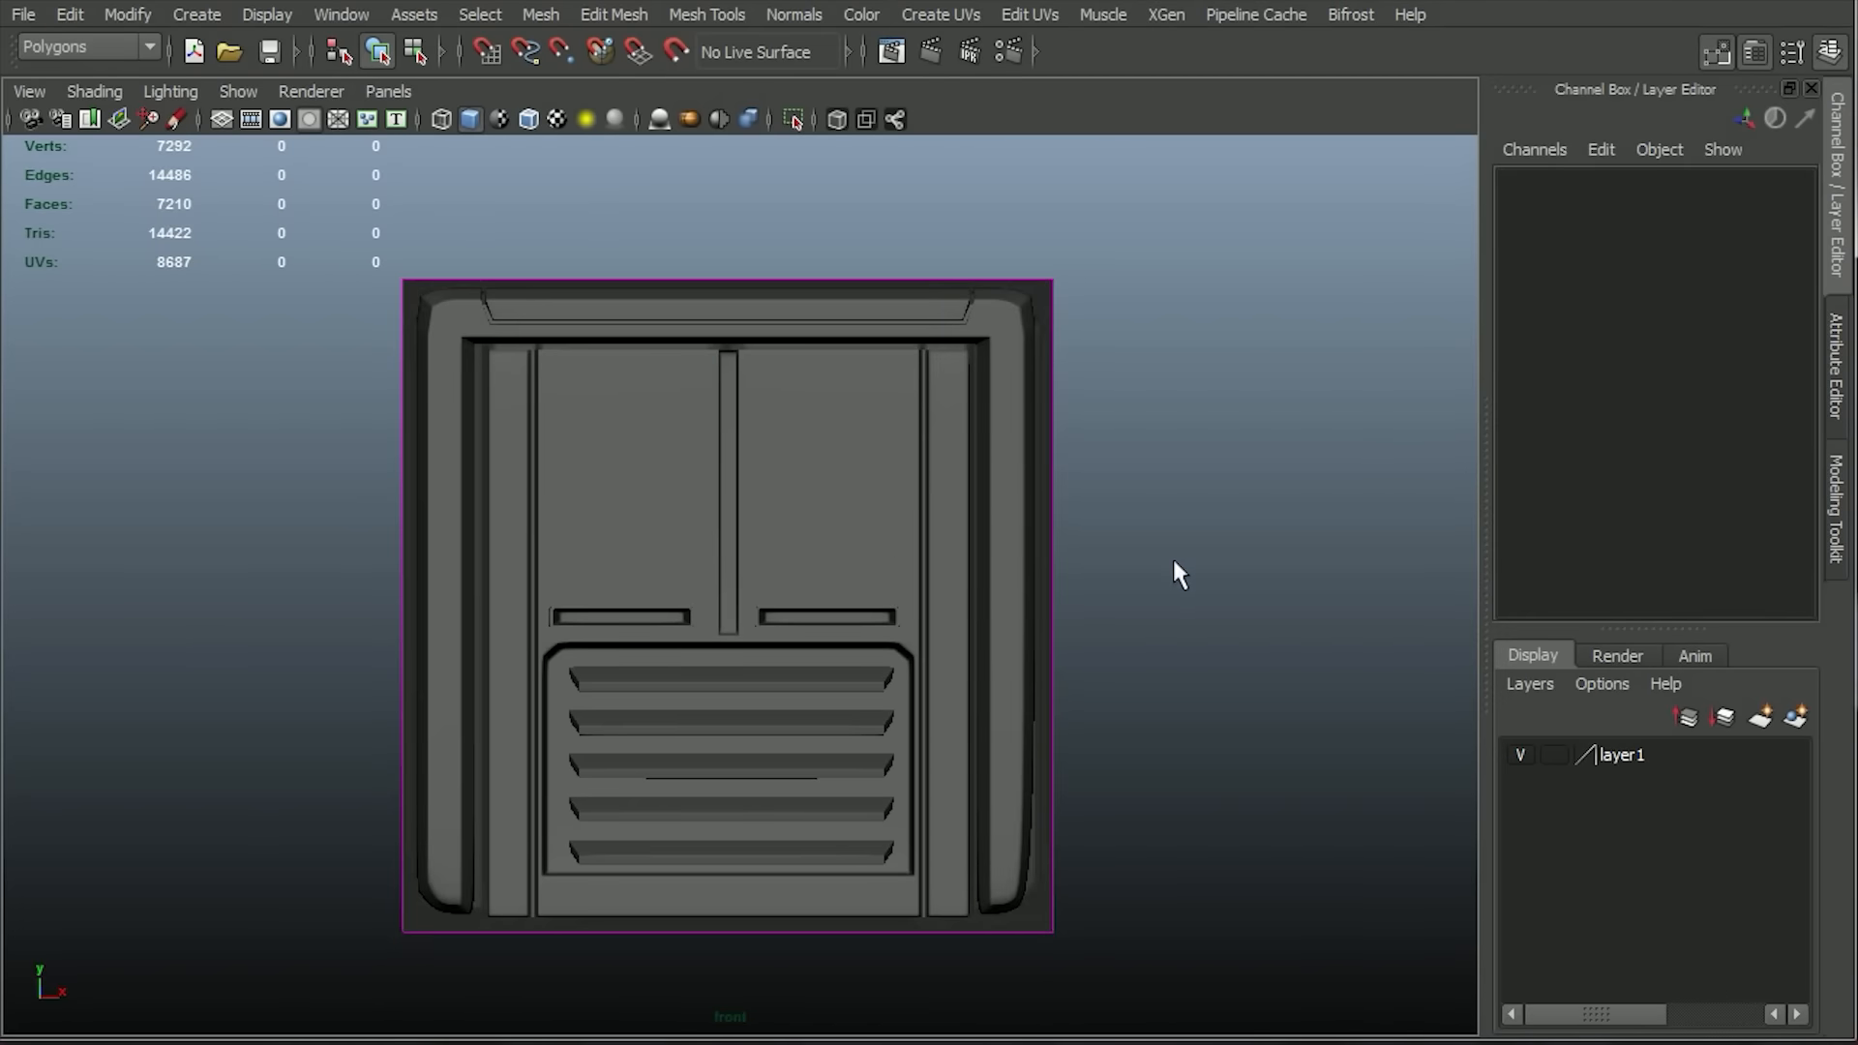
Apply the Smooth operation to the outer frame mesh and the inner panel mesh.
left_click(1014, 646)
left_click(532, 18)
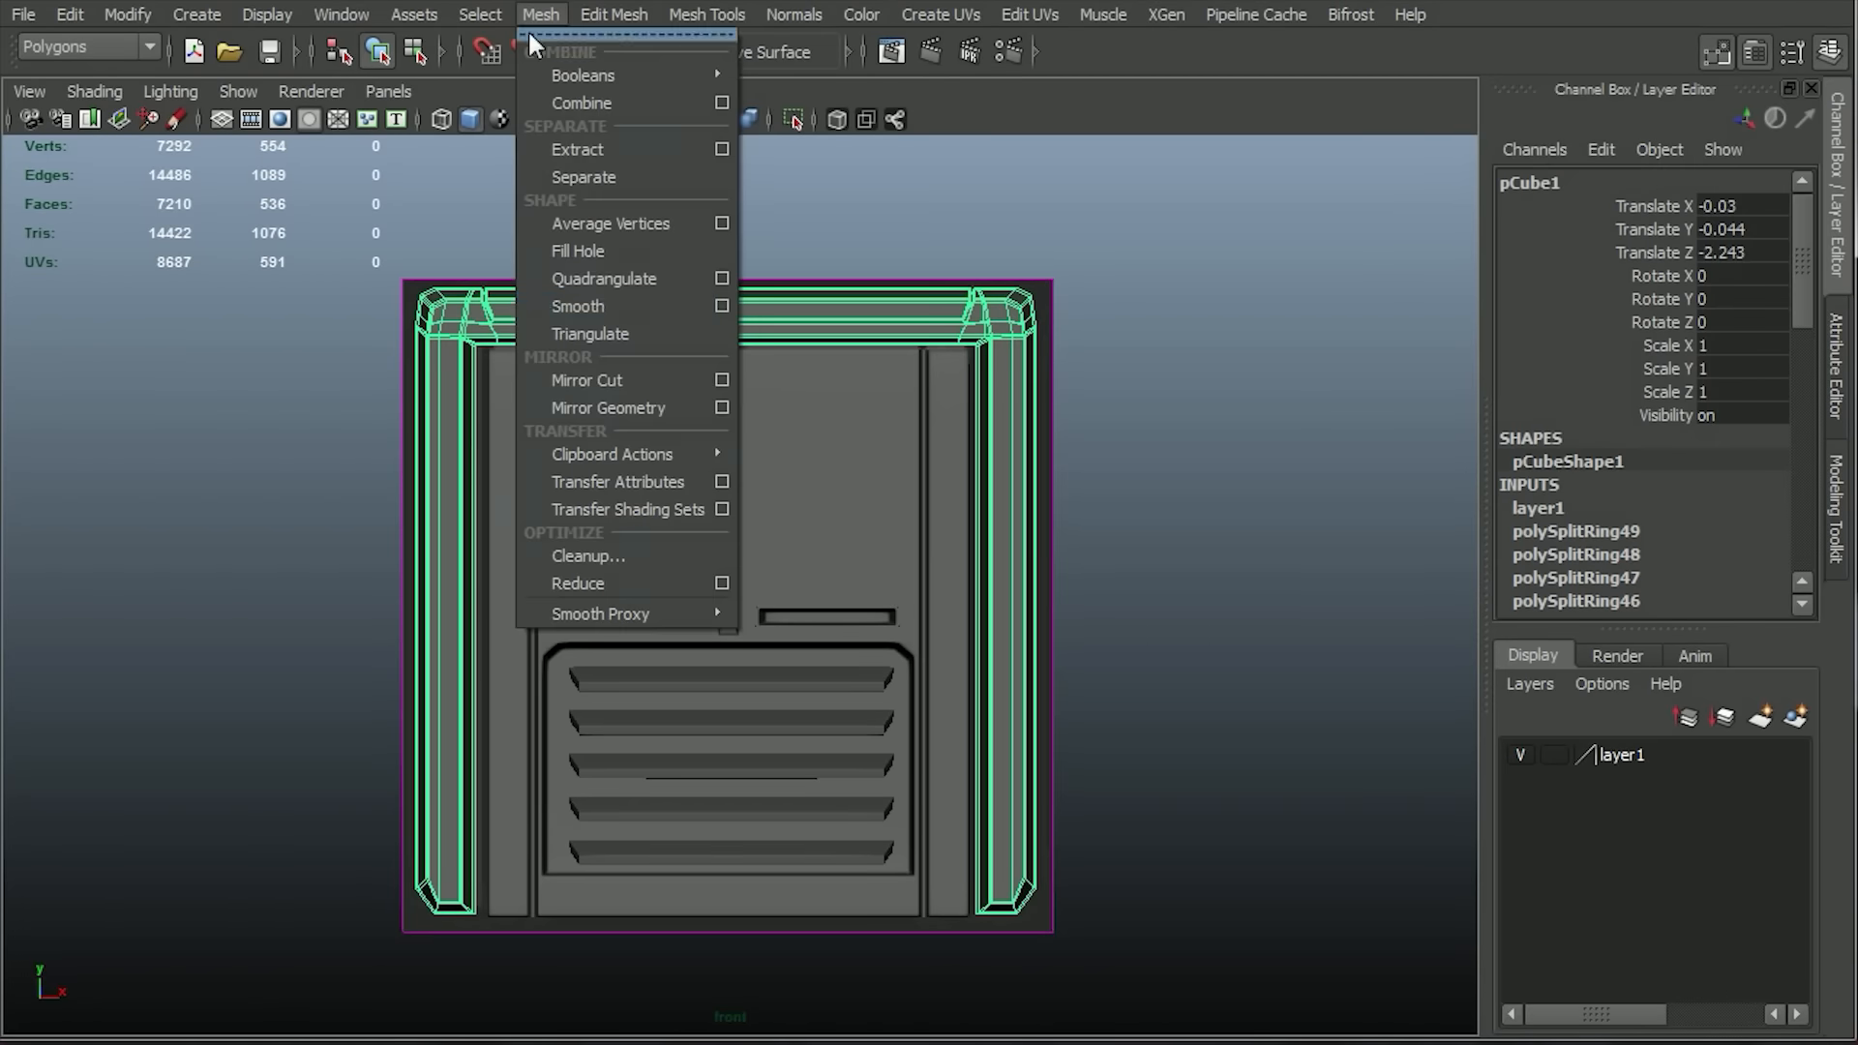
left_click(564, 307)
left_click(1112, 504)
left_click(1008, 538)
left_click(541, 13)
left_click(564, 307)
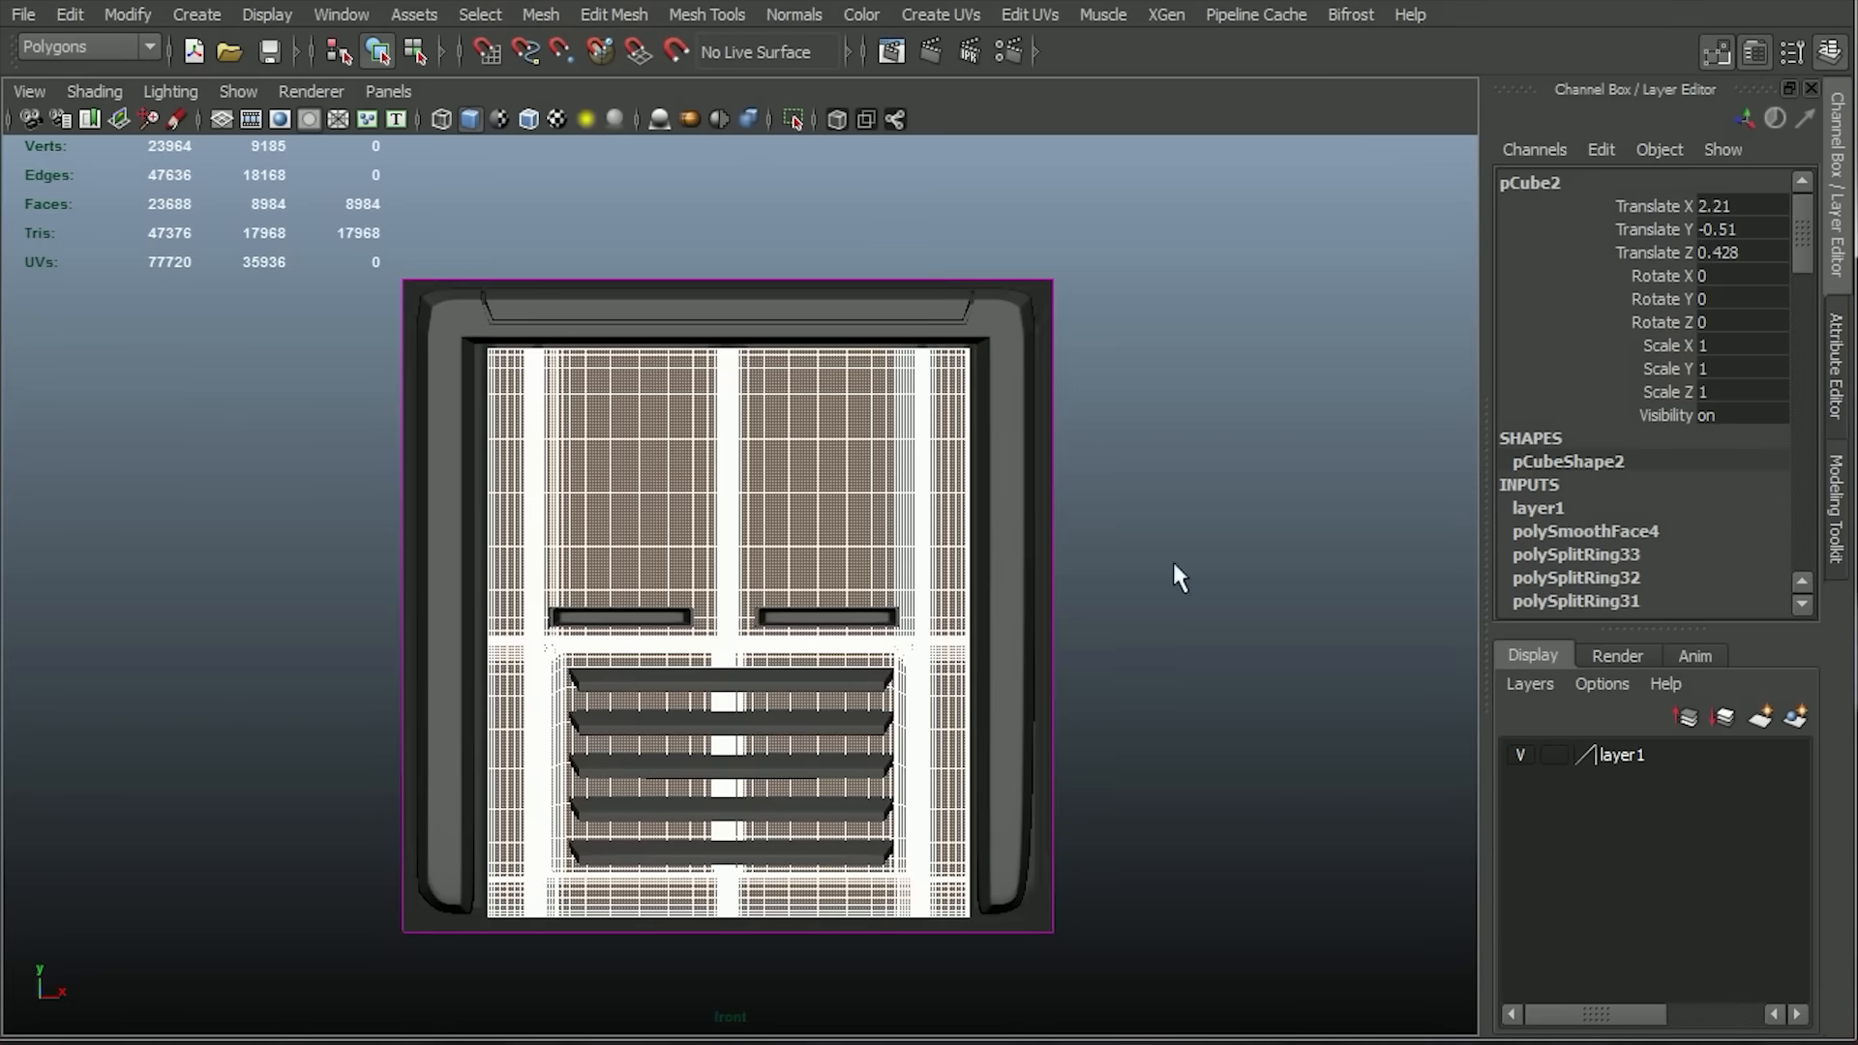
Try to delete the reference image plane behind the model in the perspective view.
left_click(1161, 590)
key("space")
left_click_drag(1061, 610, 1059, 406)
left_click_drag(1059, 406, 1130, 495, "alt")
left_click(1094, 410)
key("Delete")
key("ctrl+z")
left_click_drag(1002, 661, 1091, 733, "alt")
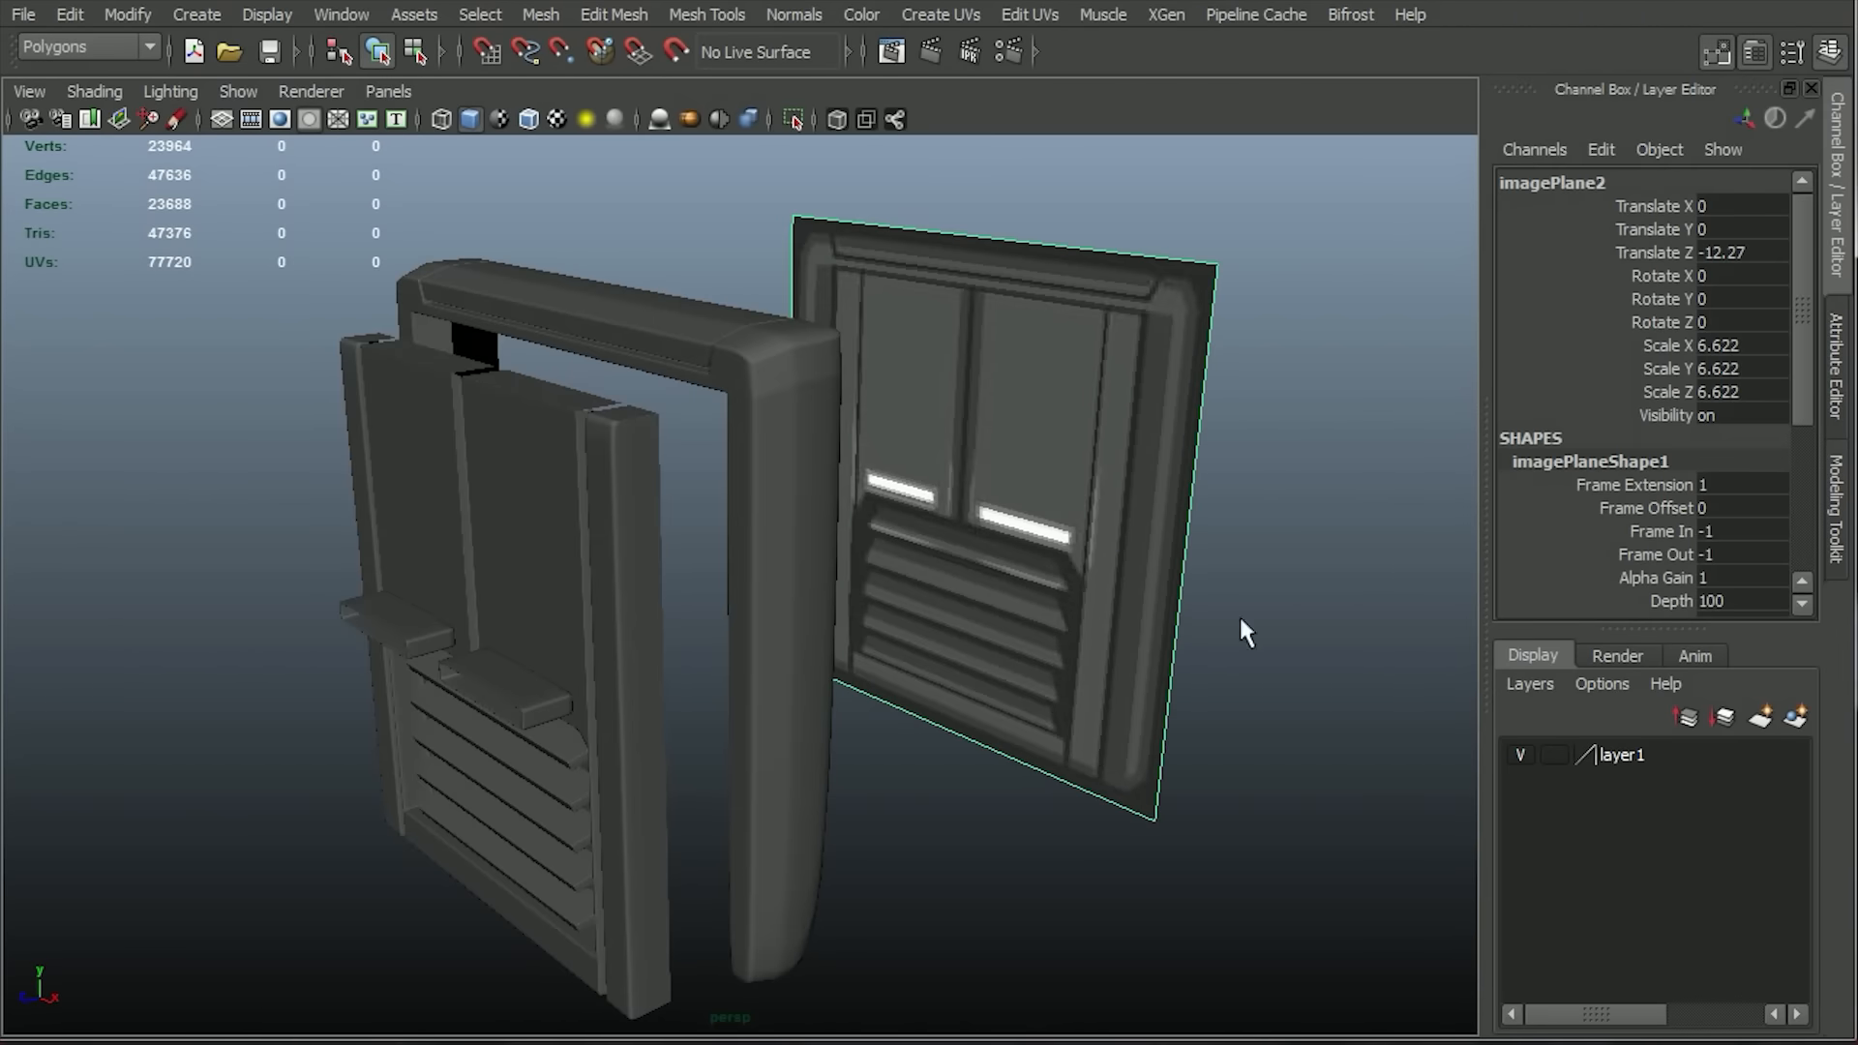
Delete the reference image plane from the scene.
right_click_drag(619, 512, 278, 247, "alt")
left_click_drag(944, 513, 997, 503, "alt")
left_click(339, 15)
mouse_move(407, 85)
left_click(694, 153)
left_click(670, 13)
left_click_drag(494, 363, 571, 370, "alt")
key("Delete")
Select the outer frame in the front view and nudge it slightly along X.
key("space")
left_click_drag(986, 399, 989, 542)
right_click_drag(992, 580, 1095, 531, "alt")
middle_click_drag(1095, 531, 1232, 473, "alt")
left_click(1195, 309)
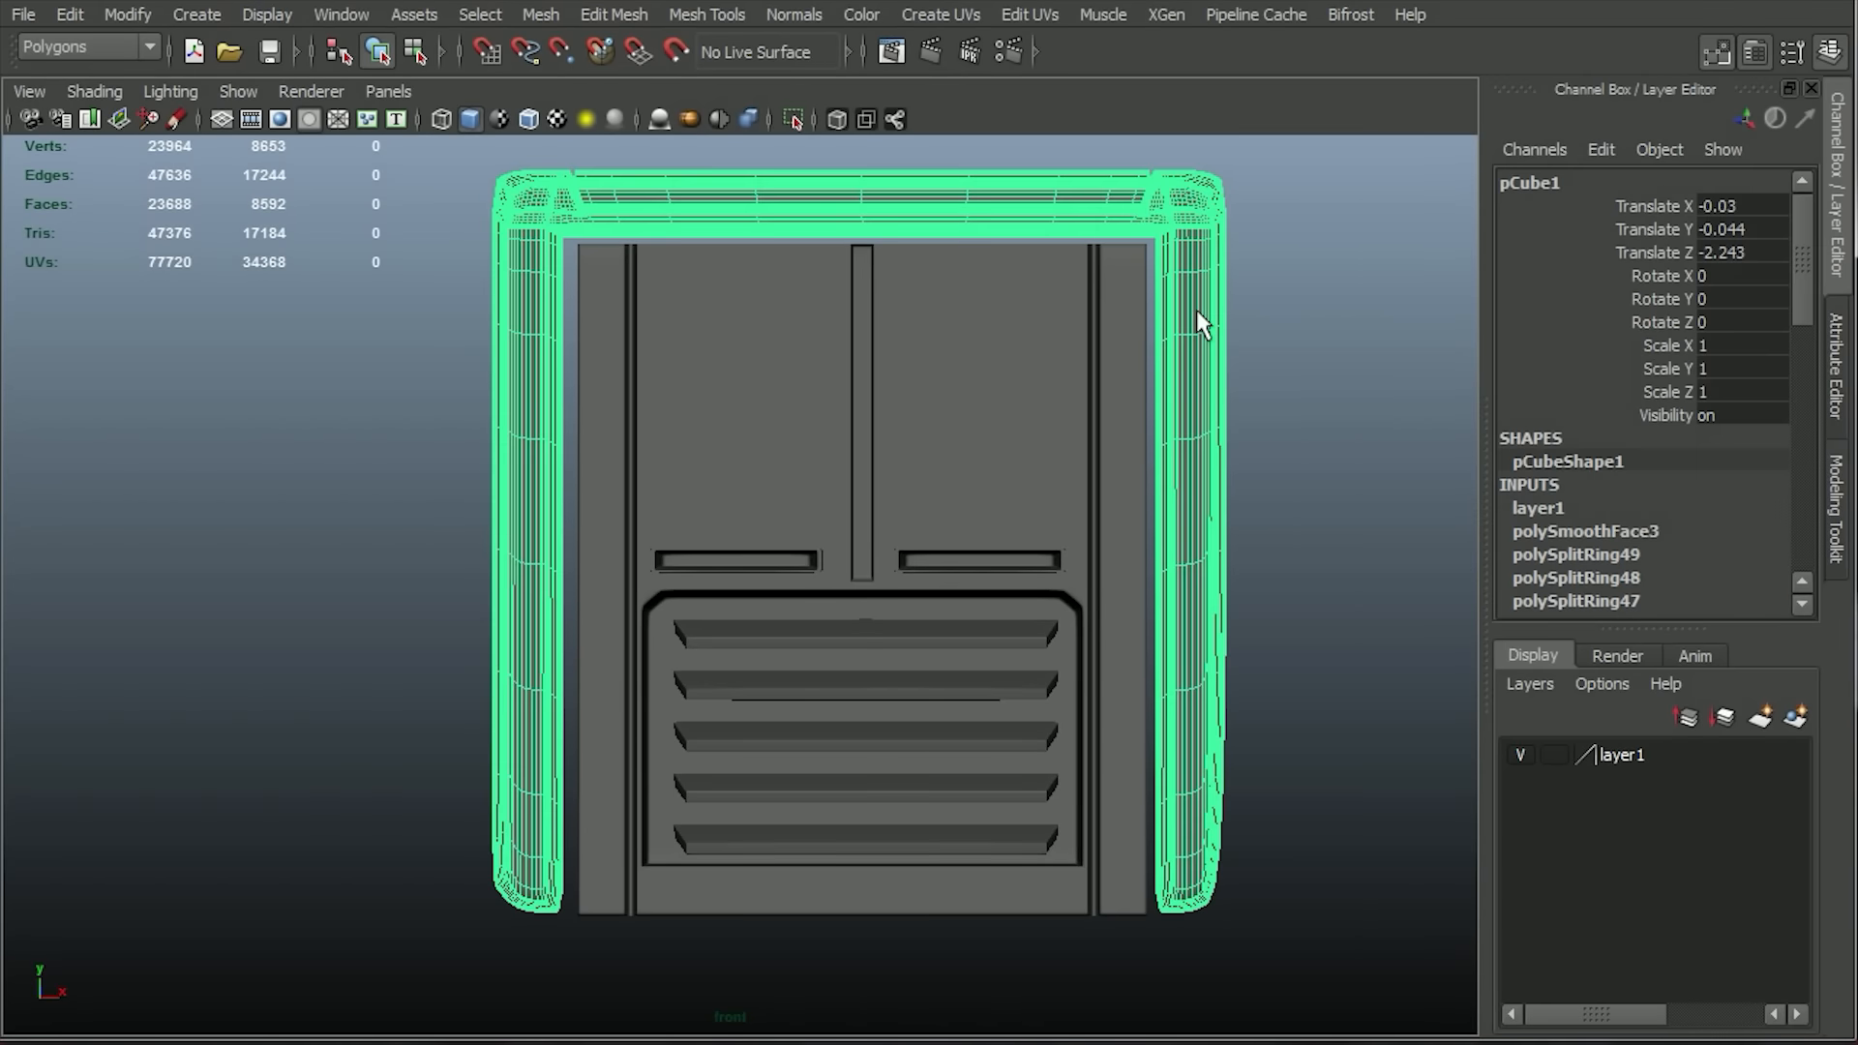
key("w")
left_click_drag(1007, 550, 1025, 546)
Select the inner panel and show the grid in the front view, keeping the shaded display.
left_click(1296, 639)
left_click(943, 873)
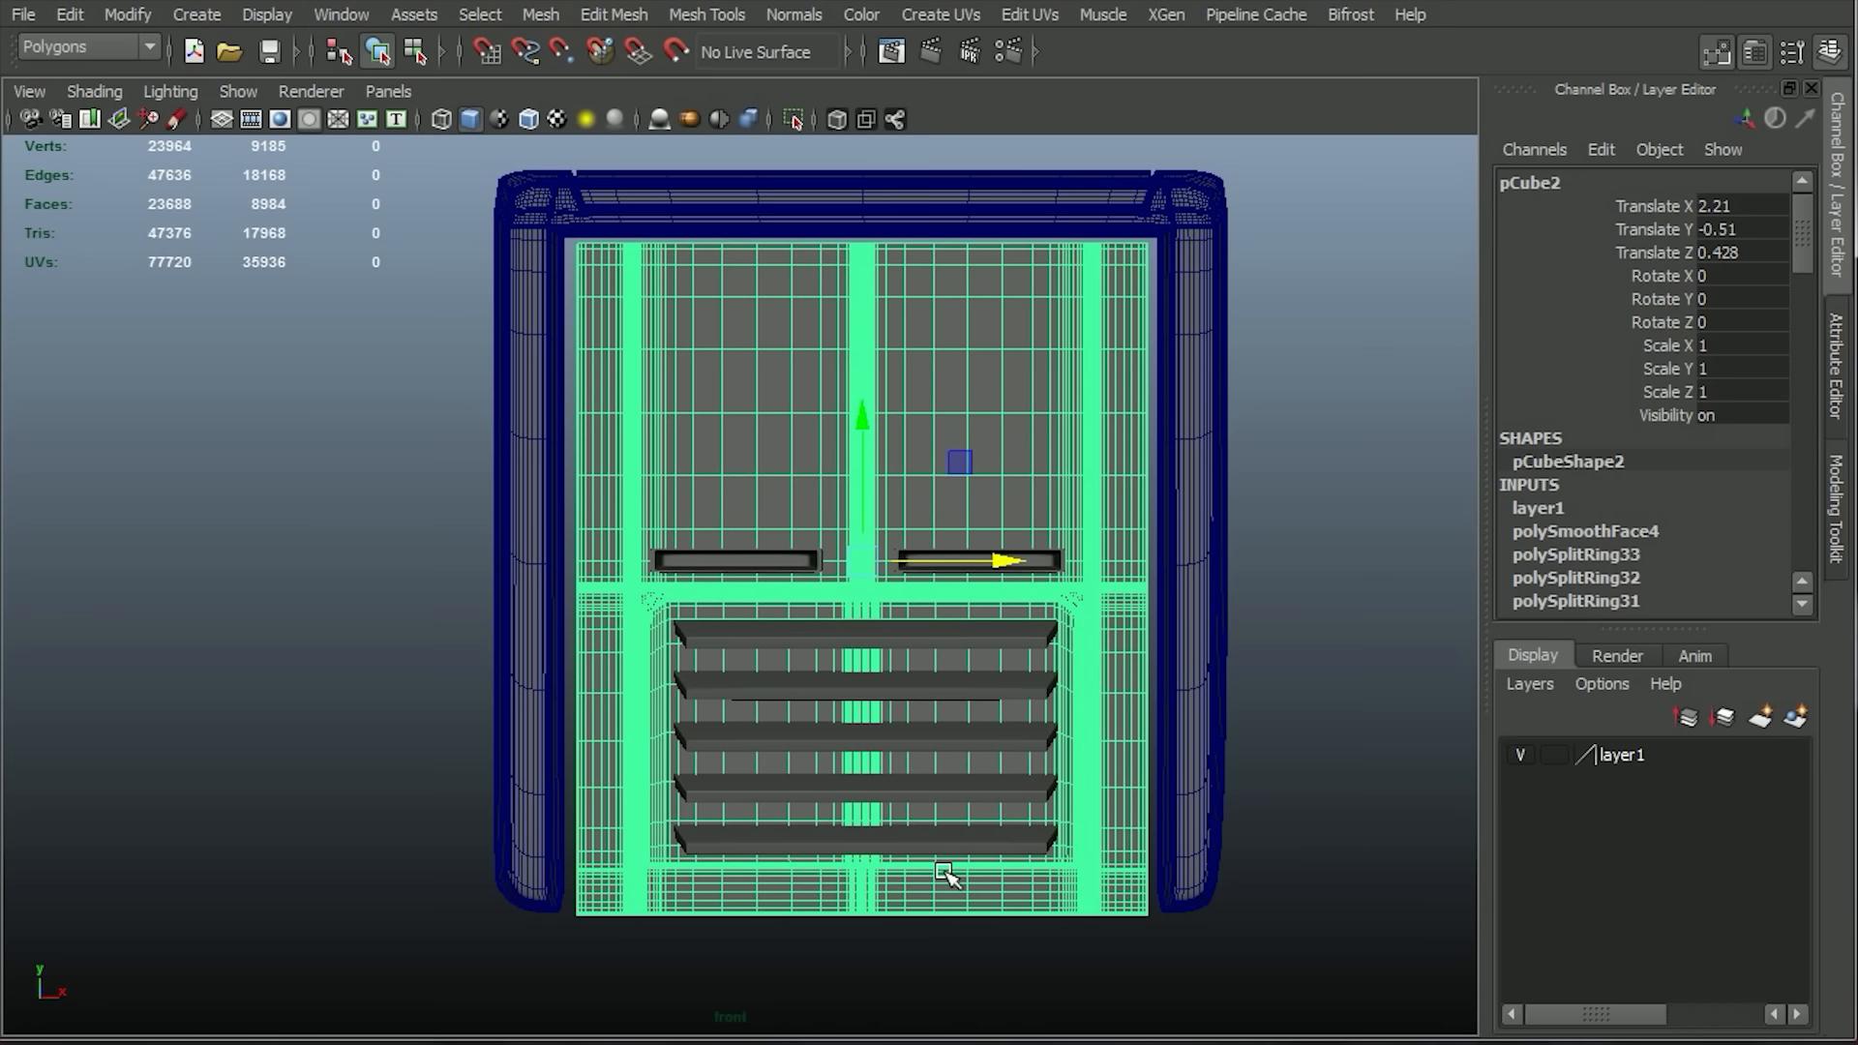
left_click(440, 117)
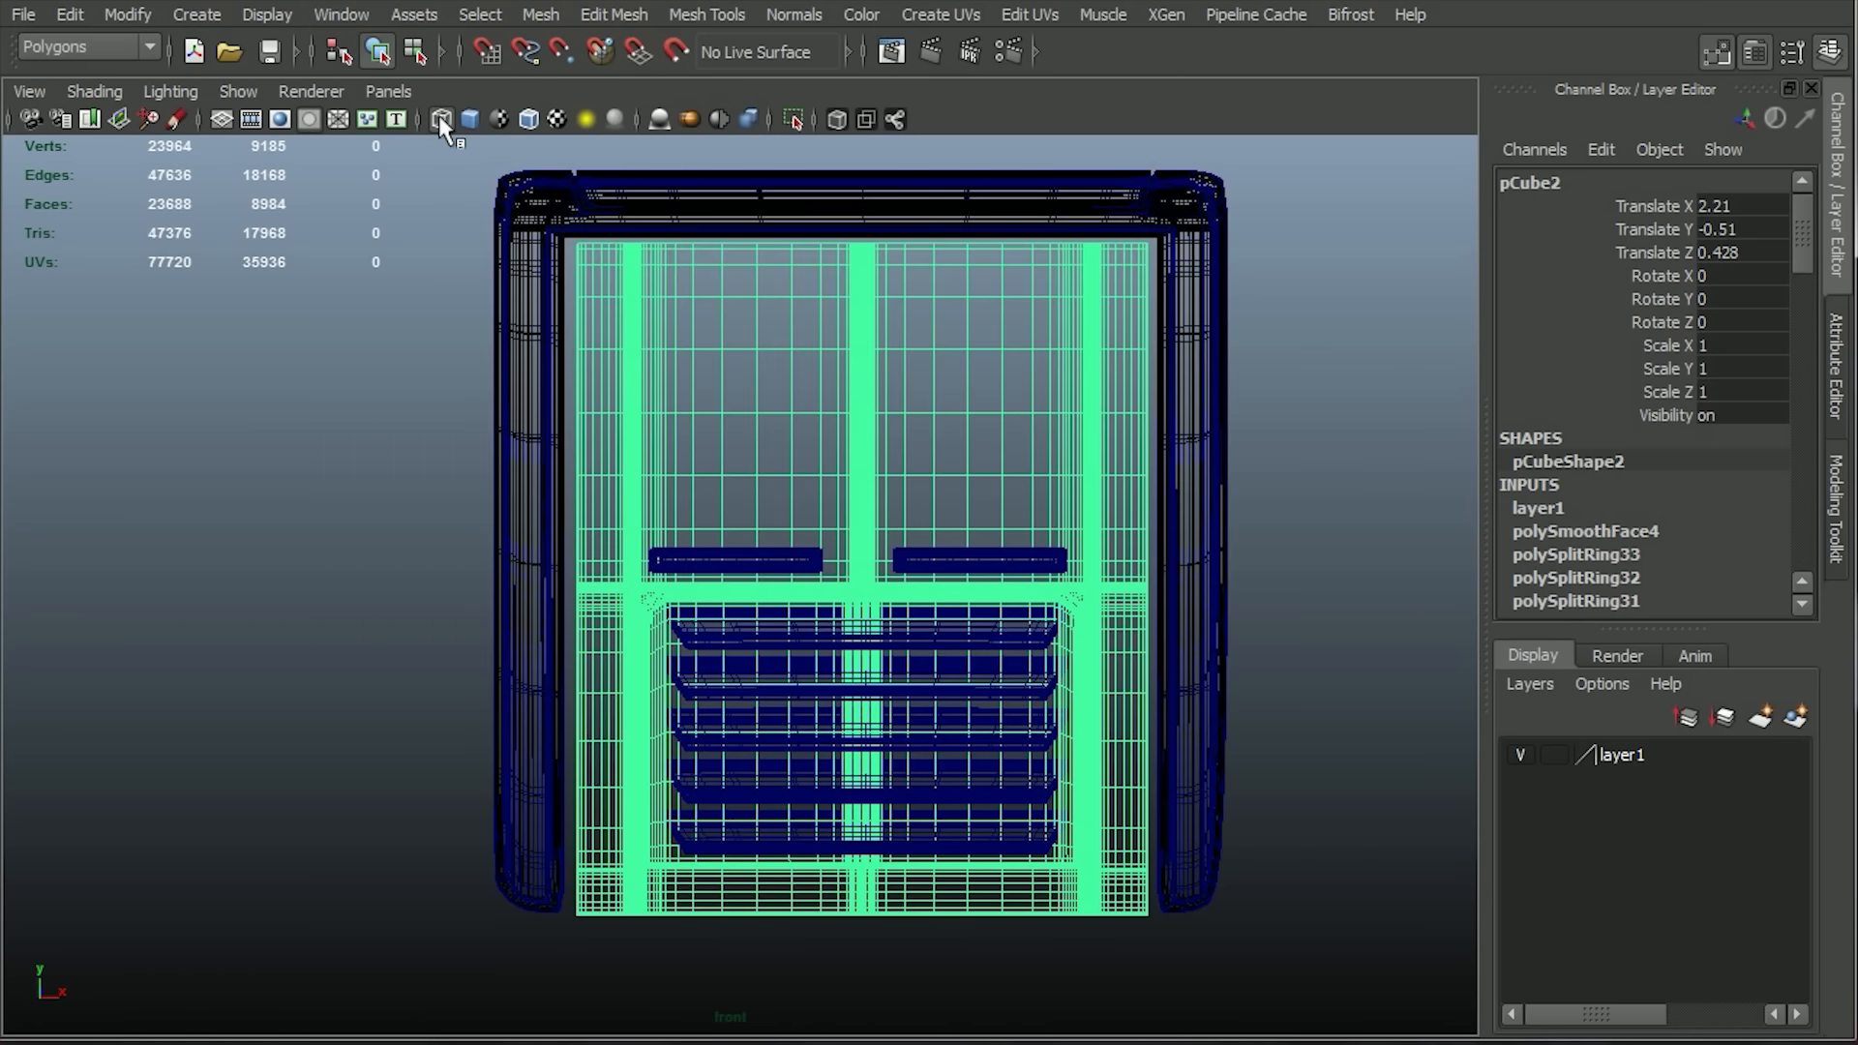
left_click(222, 119)
left_click(391, 609)
left_click(745, 444)
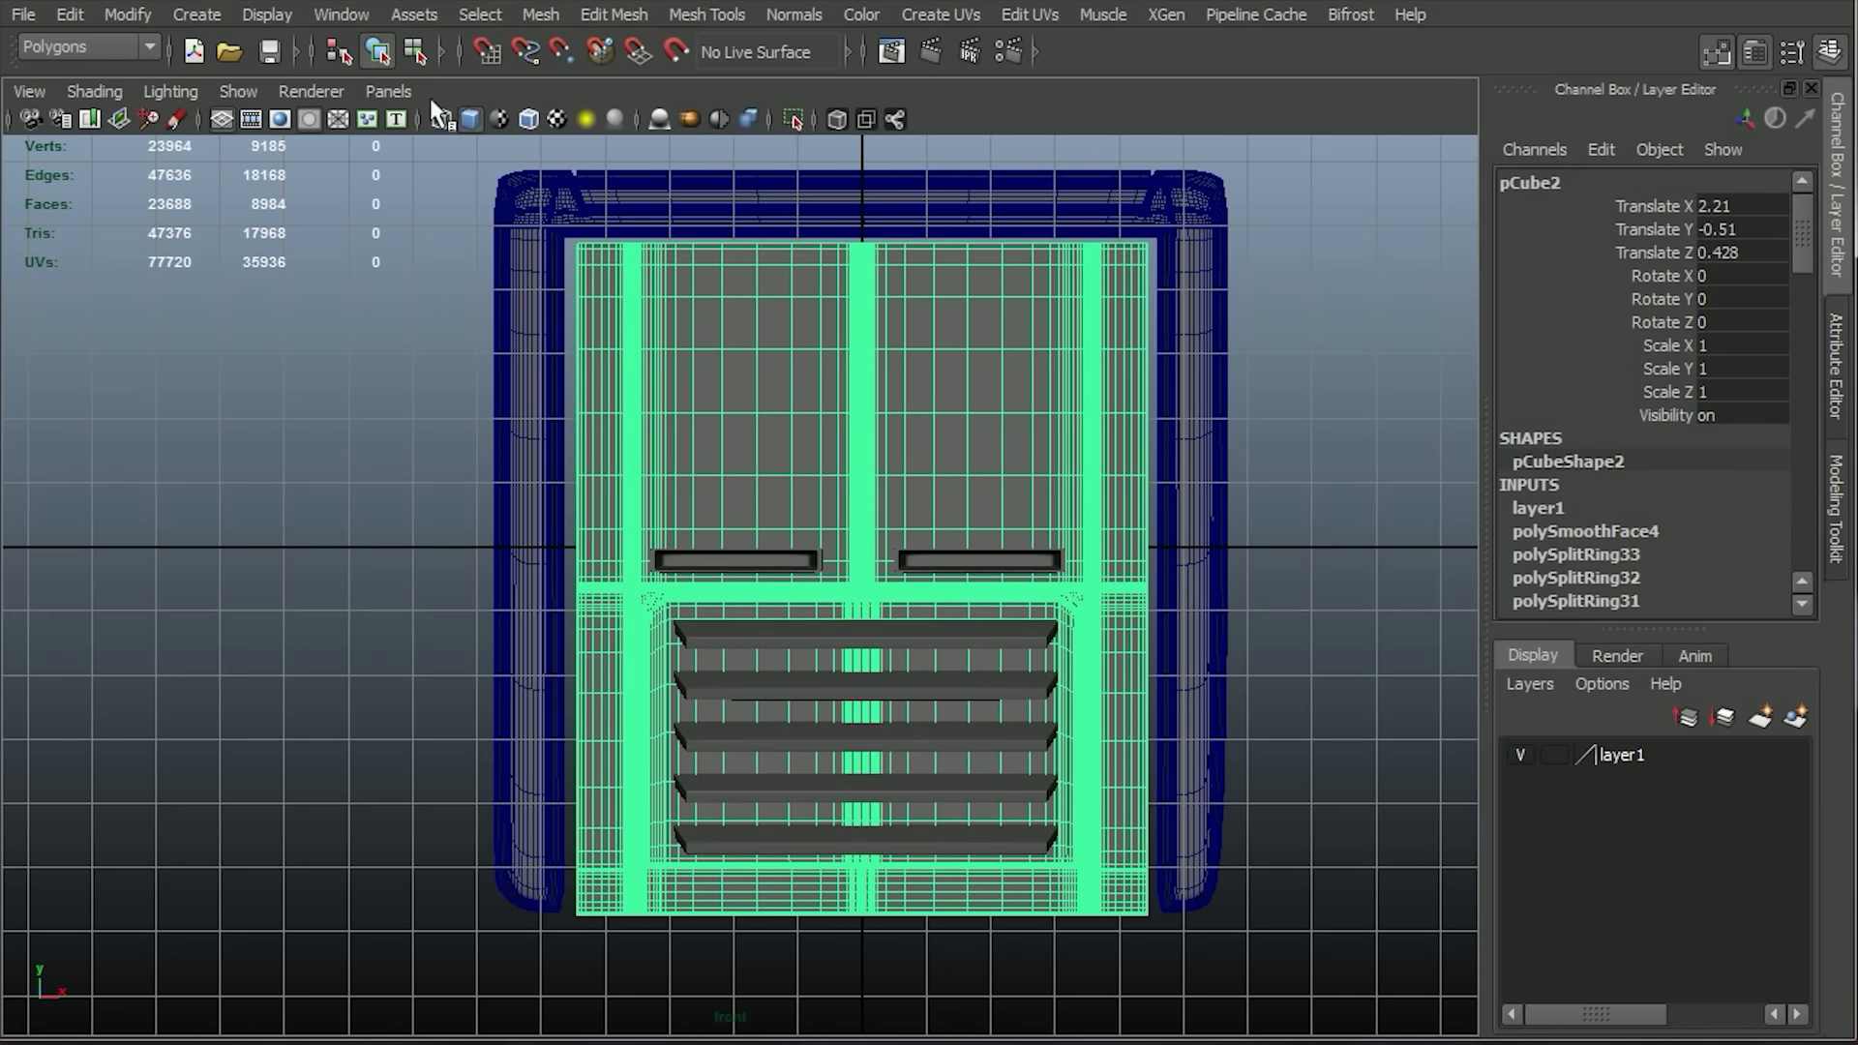
Deselect the inner panel and hide the grid in the front view.
left_click(145, 16)
left_click(106, 12)
left_click(567, 386)
left_click(1299, 581)
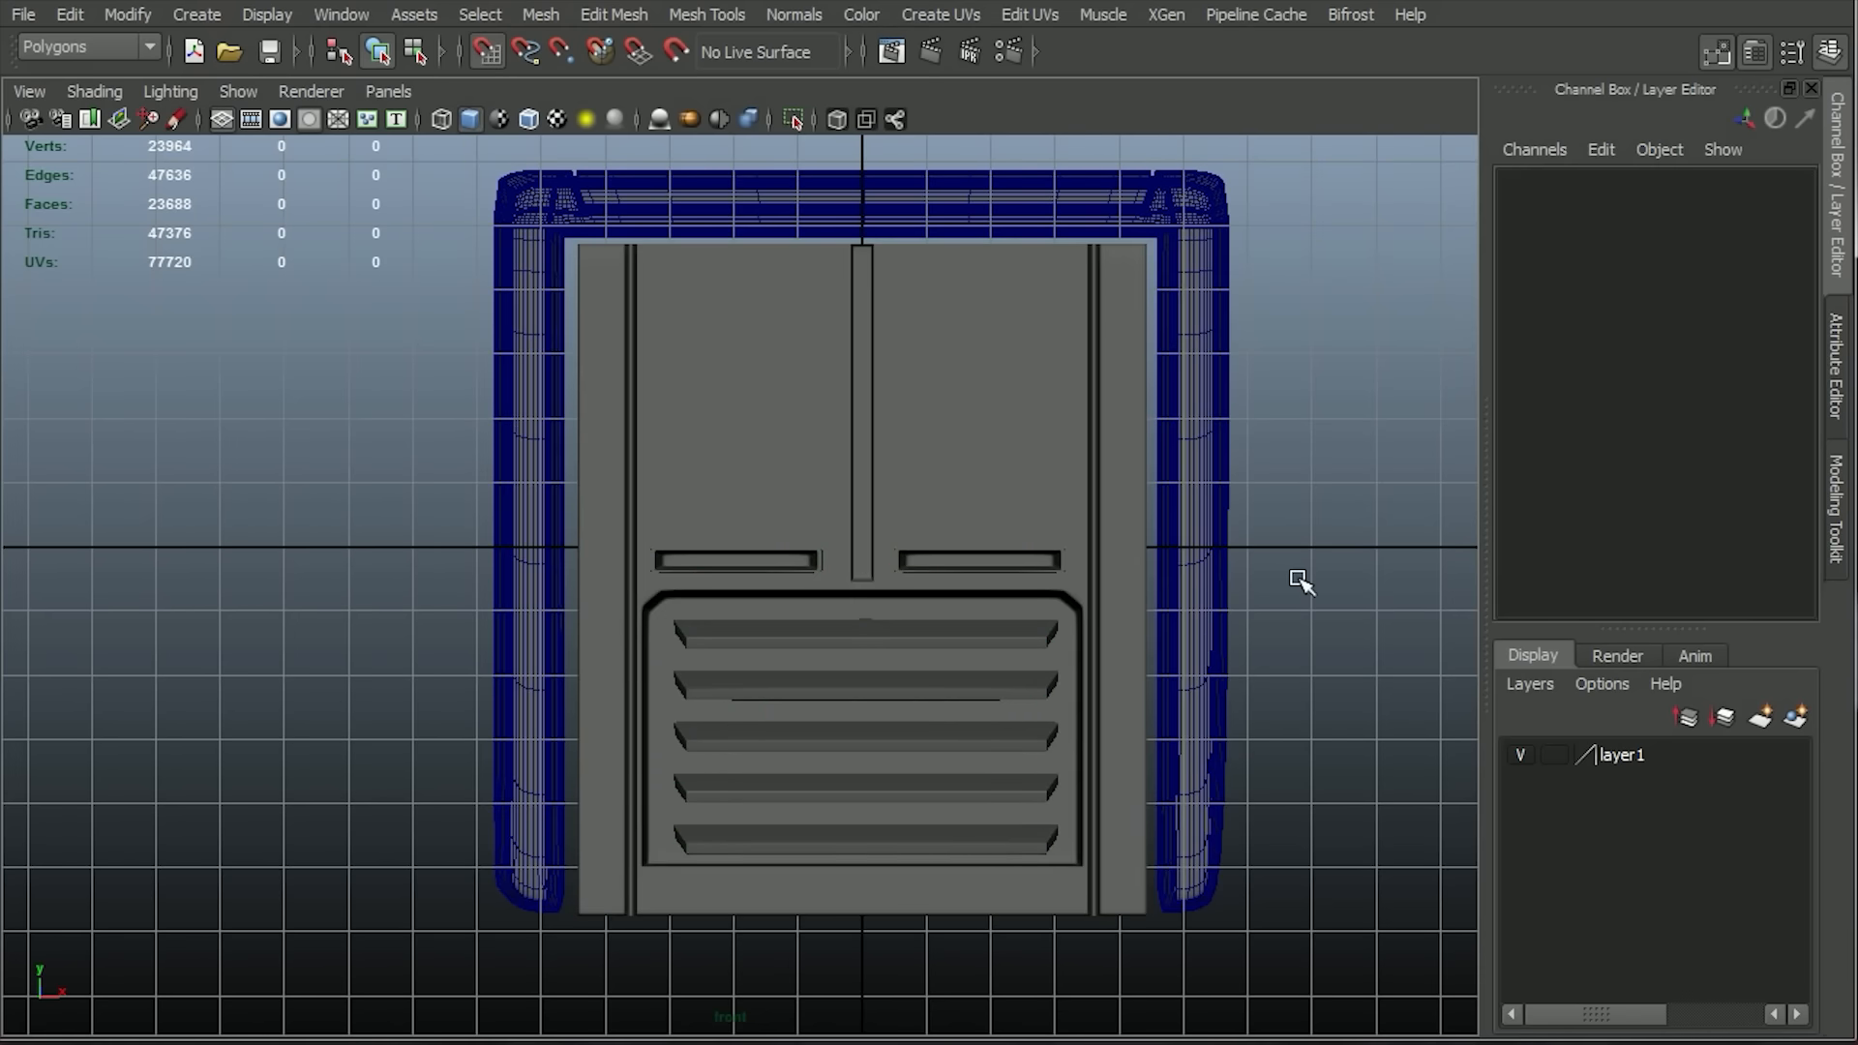
left_click(211, 125)
Create a polygon plane in the front view that covers the full extent of the outer frame.
right_click_drag(551, 551, 958, 542, "alt")
middle_click_drag(964, 184, 740, 550, "alt")
right_click_drag(1103, 566, 755, 556, "alt")
left_click(275, 20)
mouse_move(208, 15)
mouse_move(286, 89)
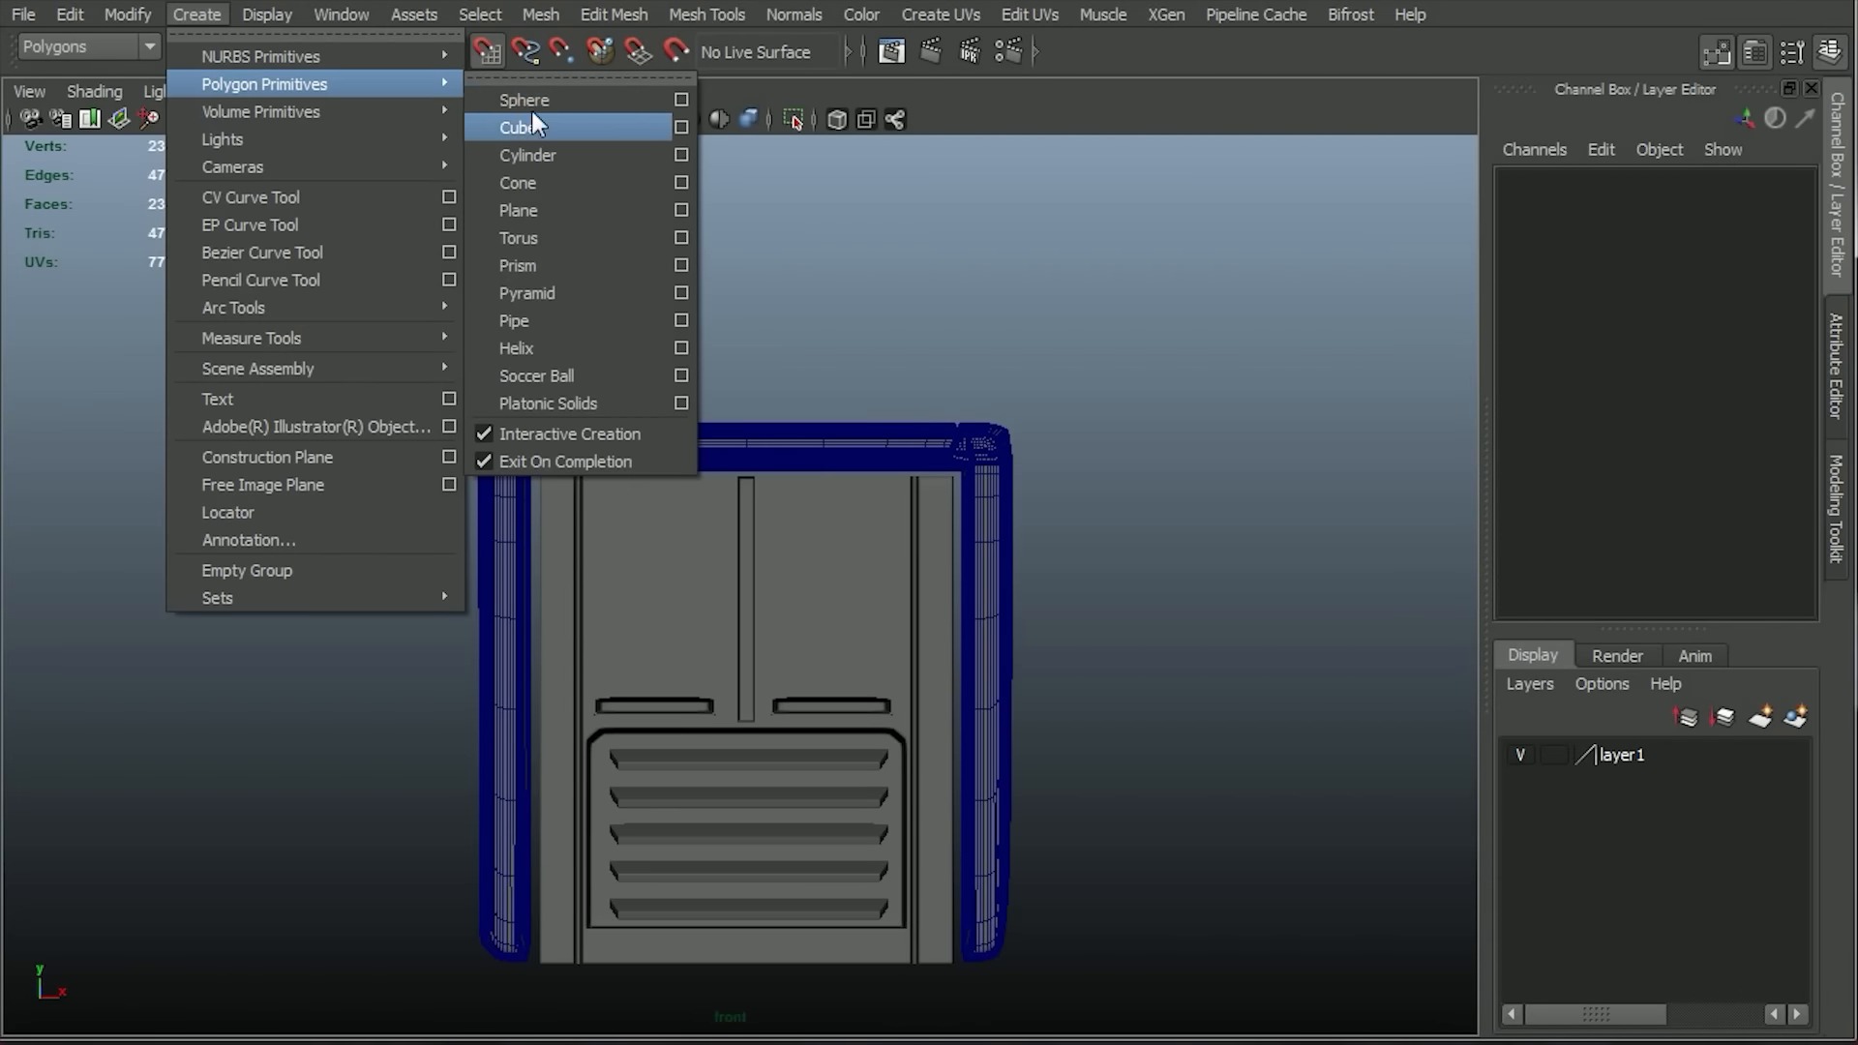
left_click(525, 208)
left_click_drag(472, 425, 1015, 967)
Raise the plane's top edge slightly so it covers the upper edge of the outer frame.
right_click_drag(902, 507, 895, 423)
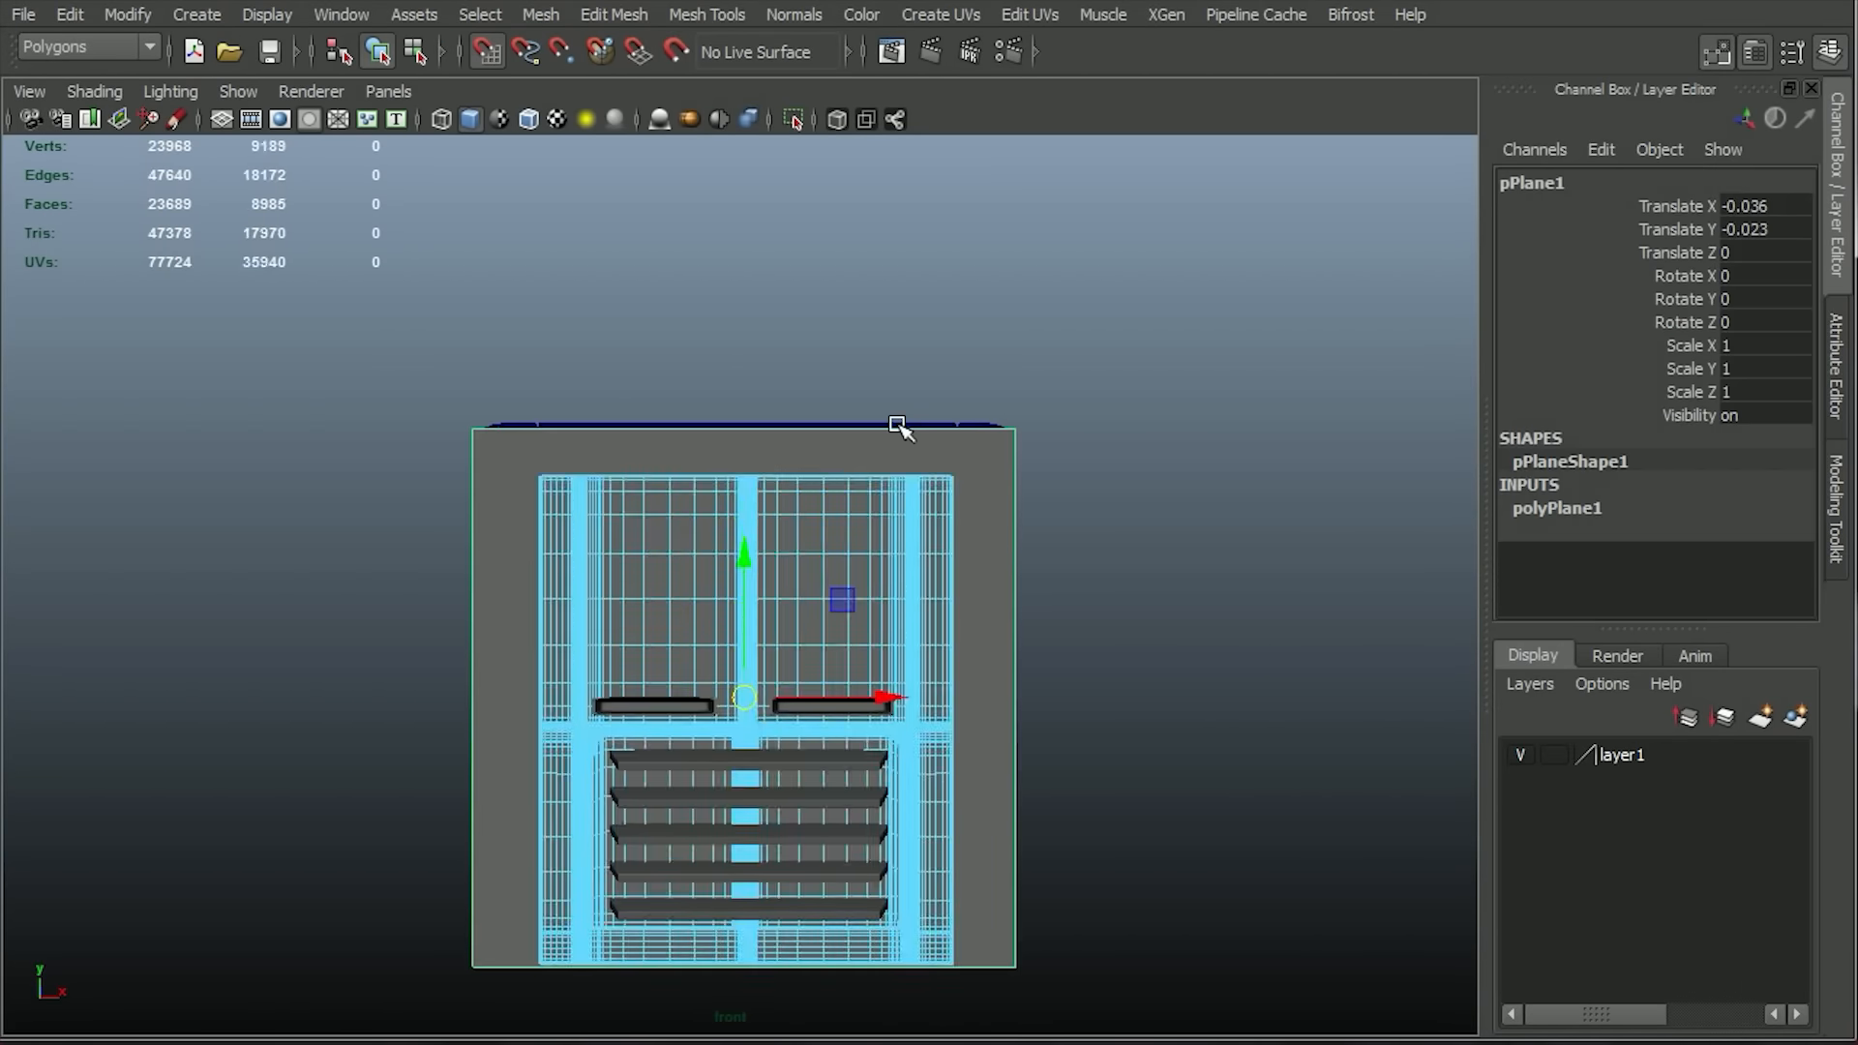
left_click(894, 426)
left_click_drag(737, 295, 737, 285)
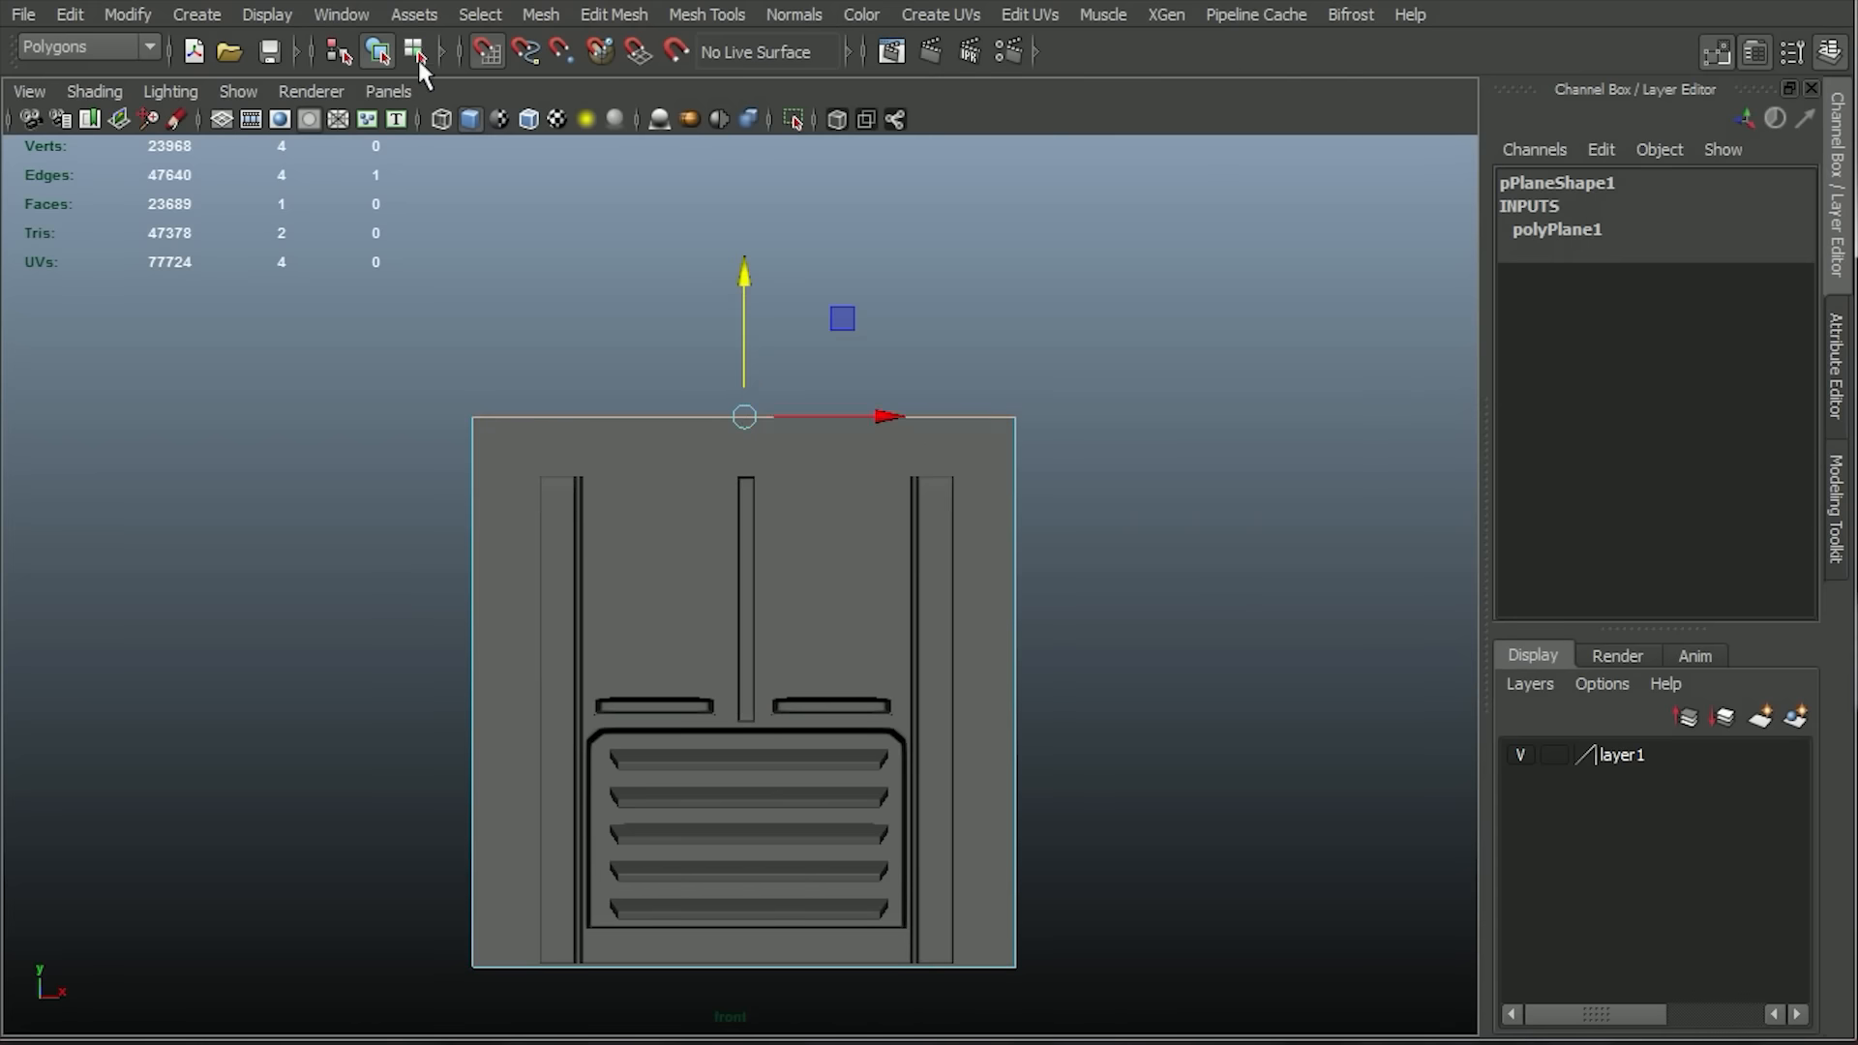
Move the plane behind the panel parts in the perspective view, to about -8.706 along Z.
key("space")
left_click(743, 284)
key("ctrl+z")
right_click_drag(726, 411, 798, 380)
left_click(594, 404)
left_click_drag(457, 640, 969, 679)
left_click(1044, 684)
left_click(941, 564)
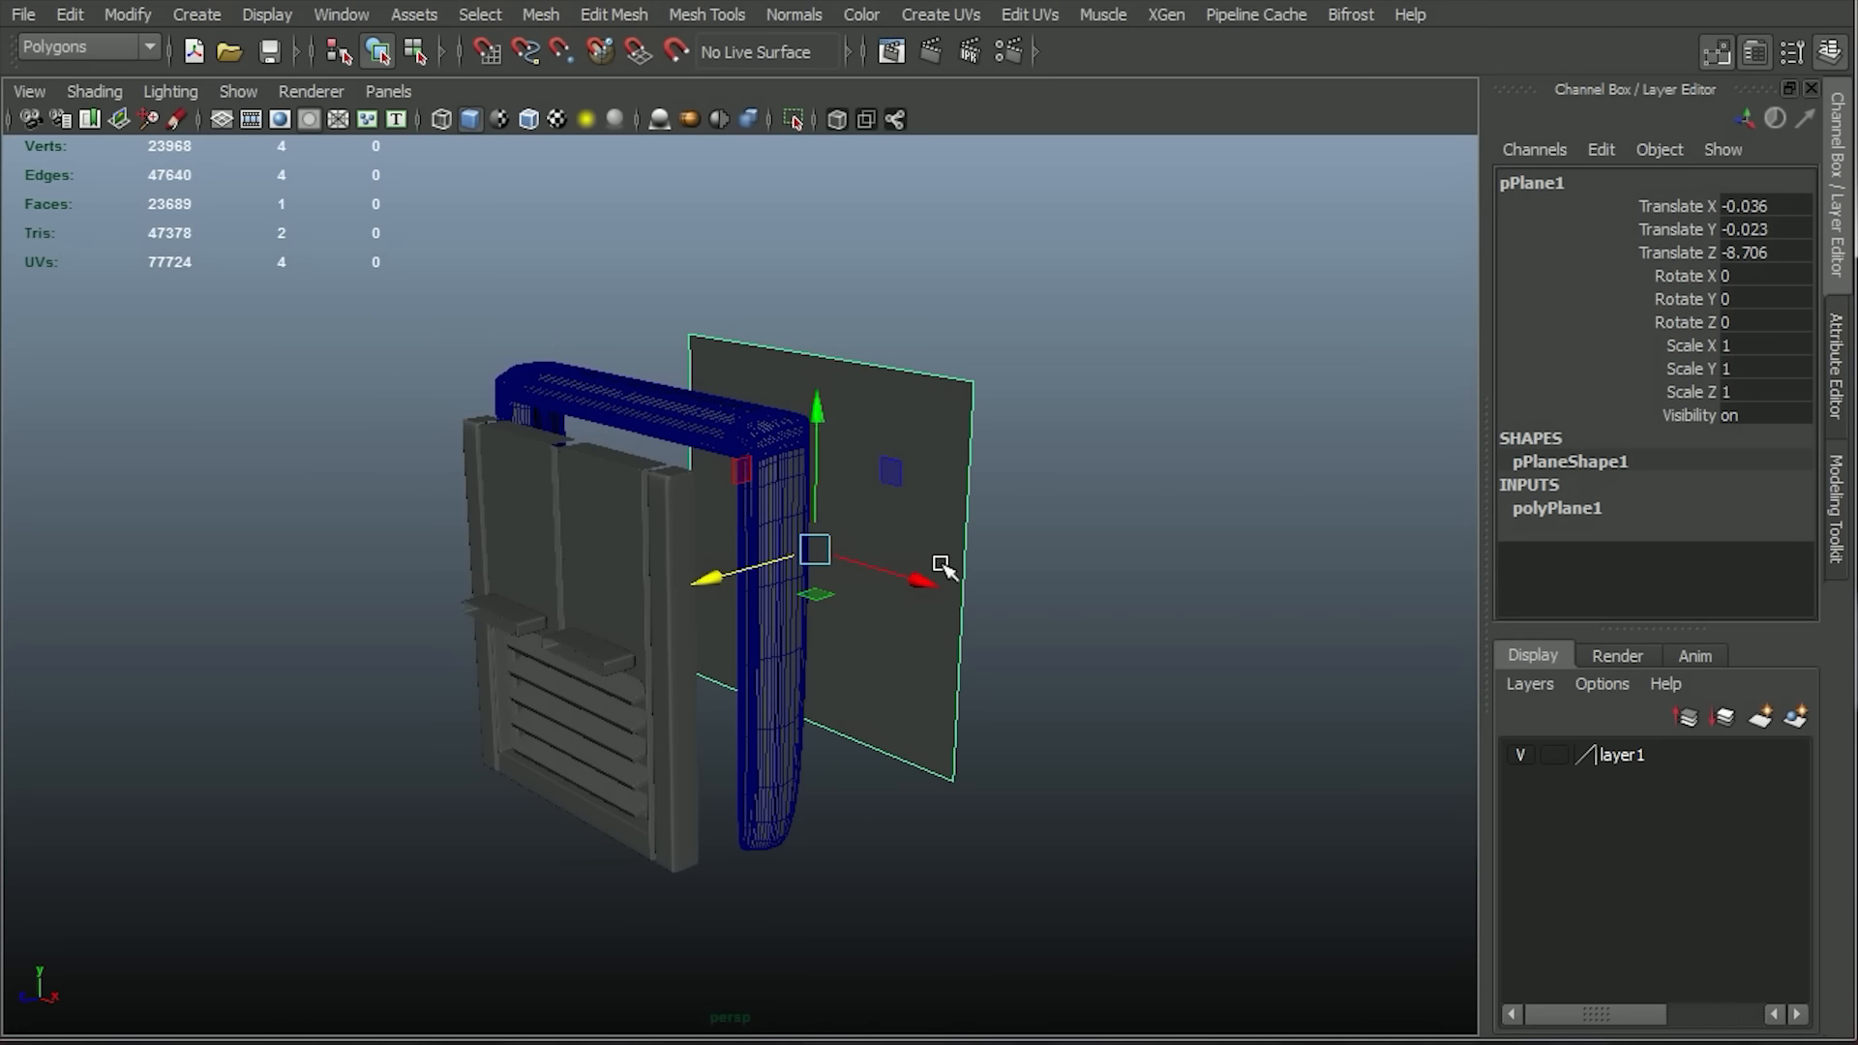
Clear the wireframe overlay from the outer frame so all parts display in plain shading.
left_click(642, 404)
left_click(528, 124)
left_click(510, 232)
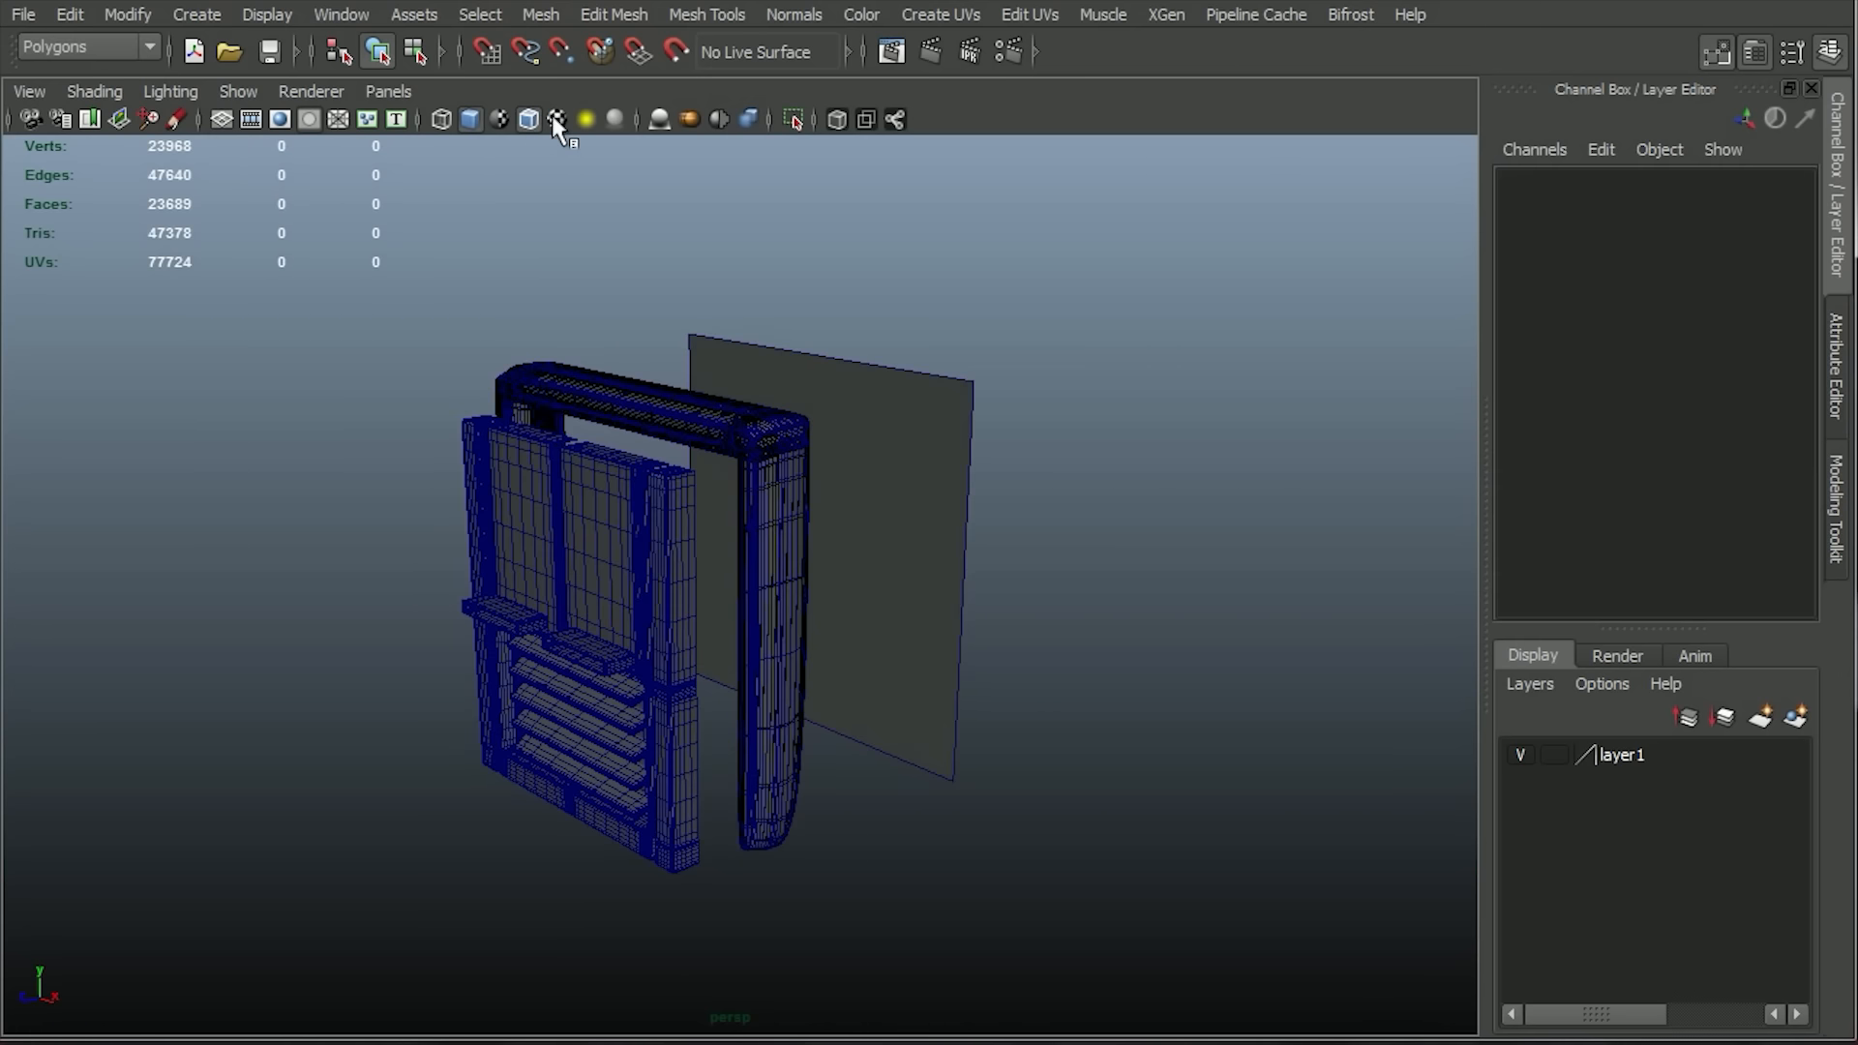
left_click(525, 123)
left_click(587, 425)
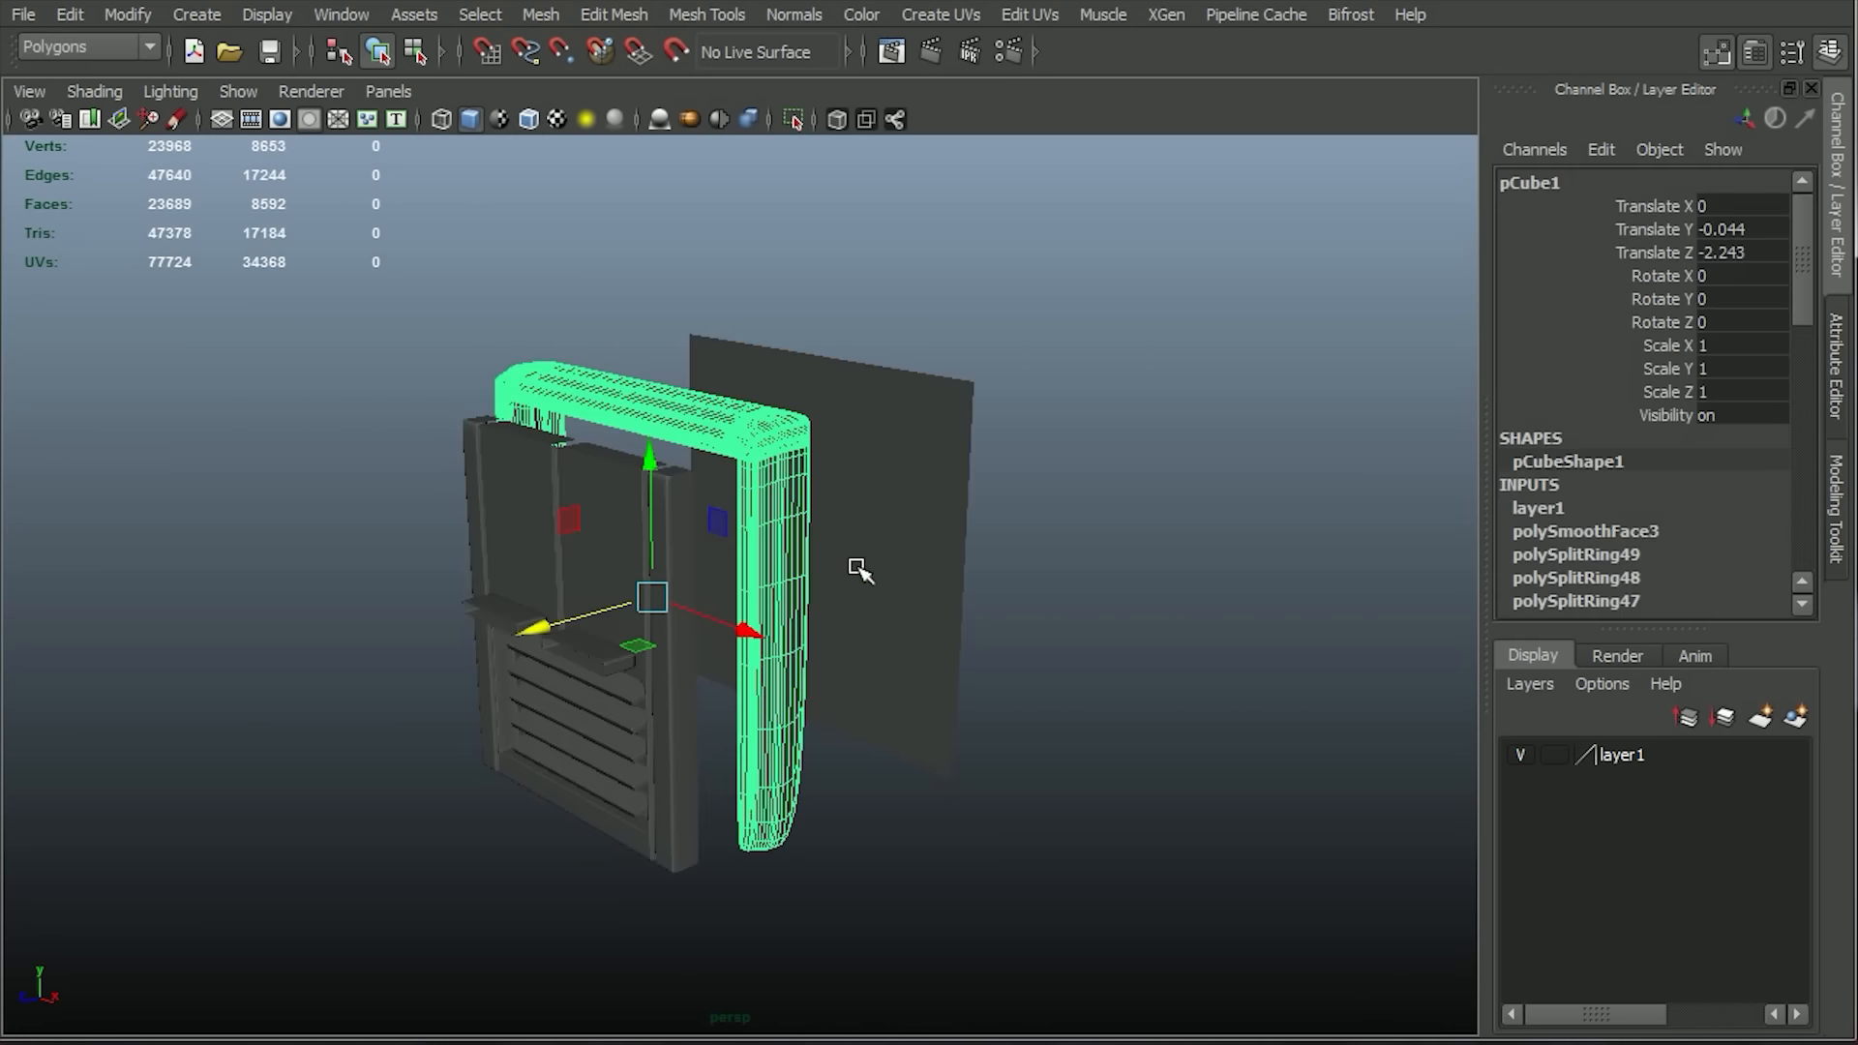
left_click(1041, 734)
left_click_drag(1041, 734, 1117, 695, "alt")
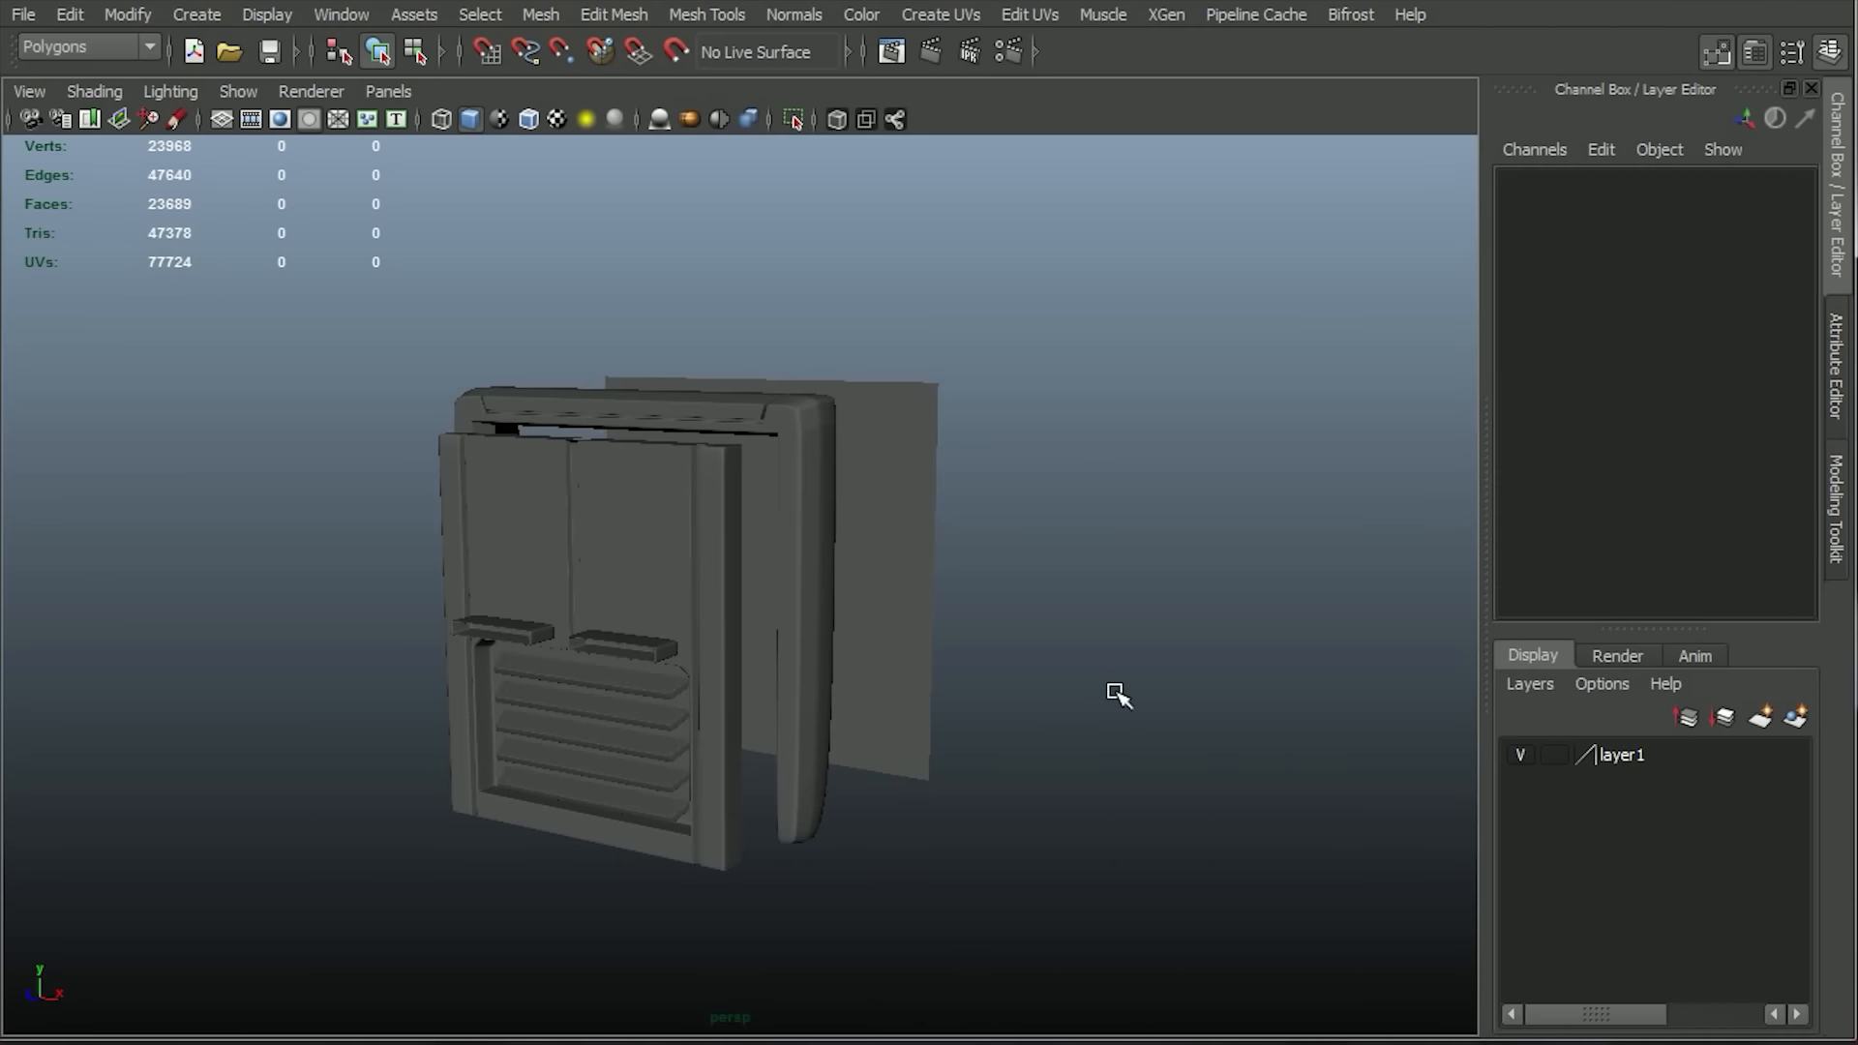
Set up Transfer Maps with the plane as target mesh, displaying both its mesh and envelope.
left_click(929, 511)
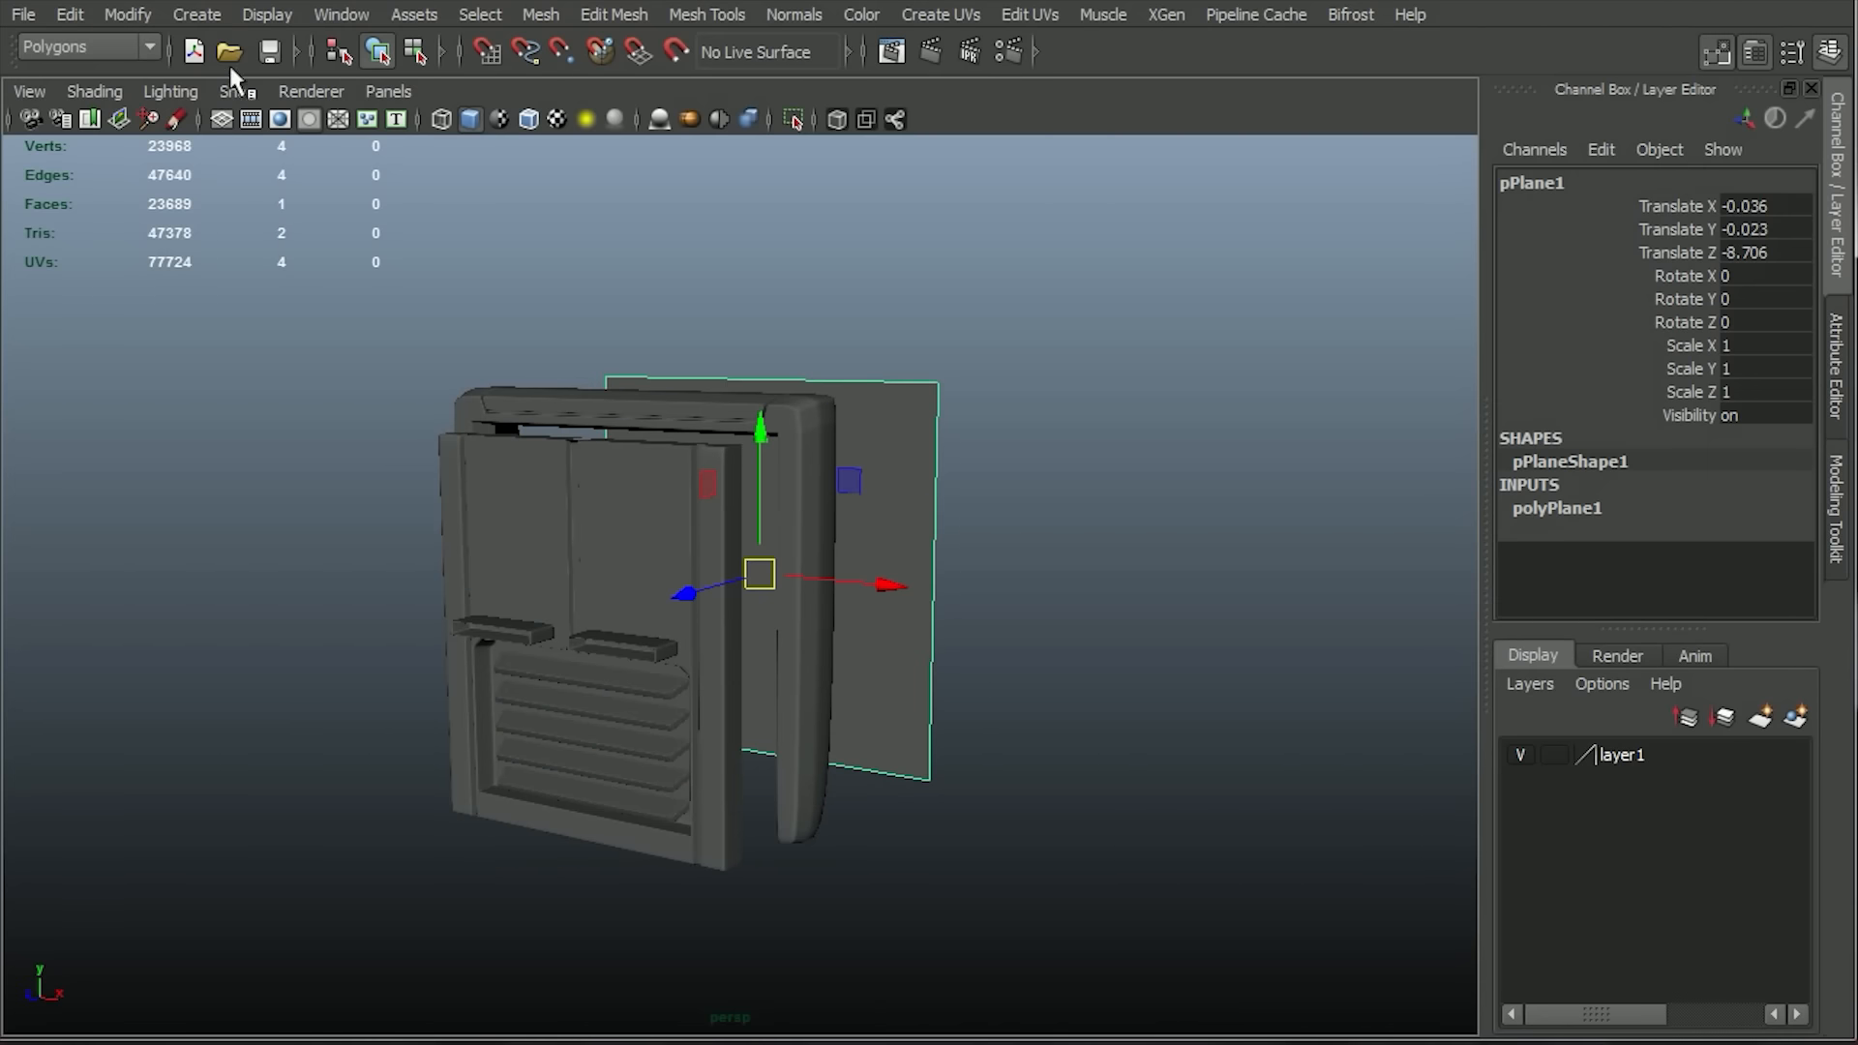
left_click(136, 48)
left_click(90, 147)
left_click(516, 15)
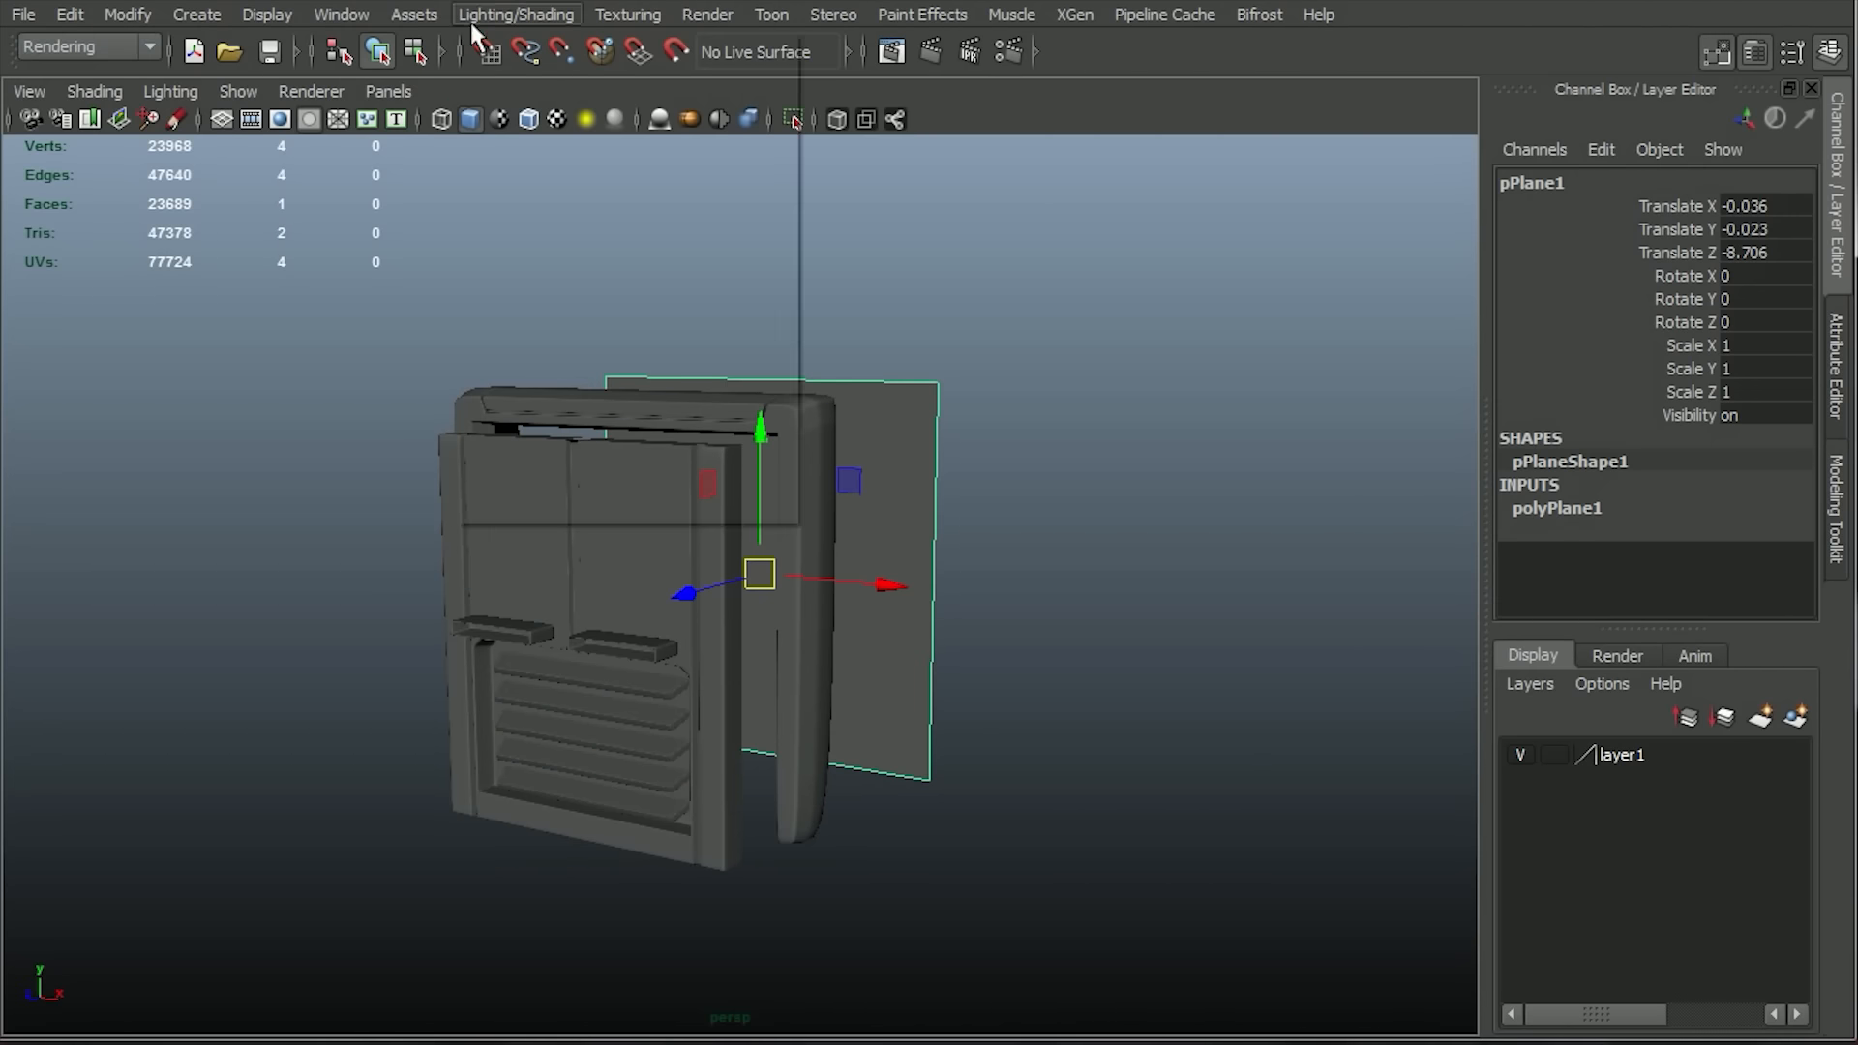
left_click(590, 255)
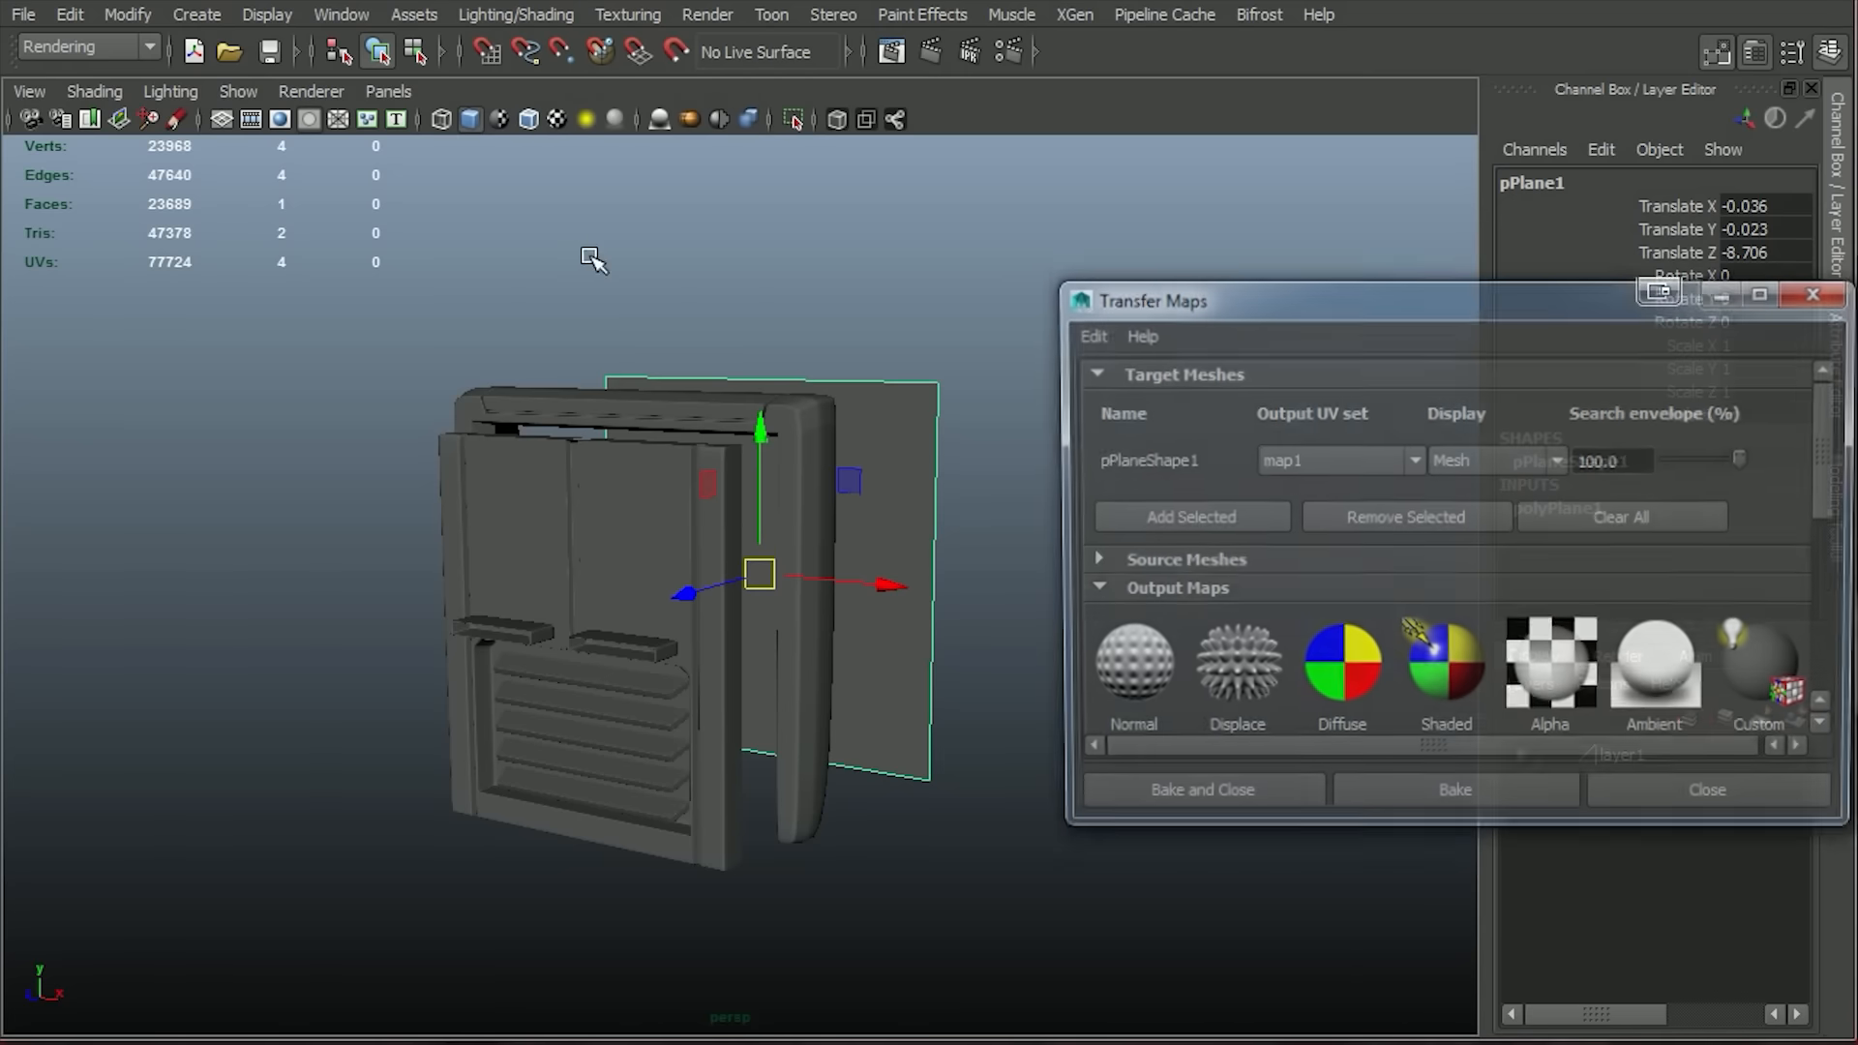
left_click(1475, 526)
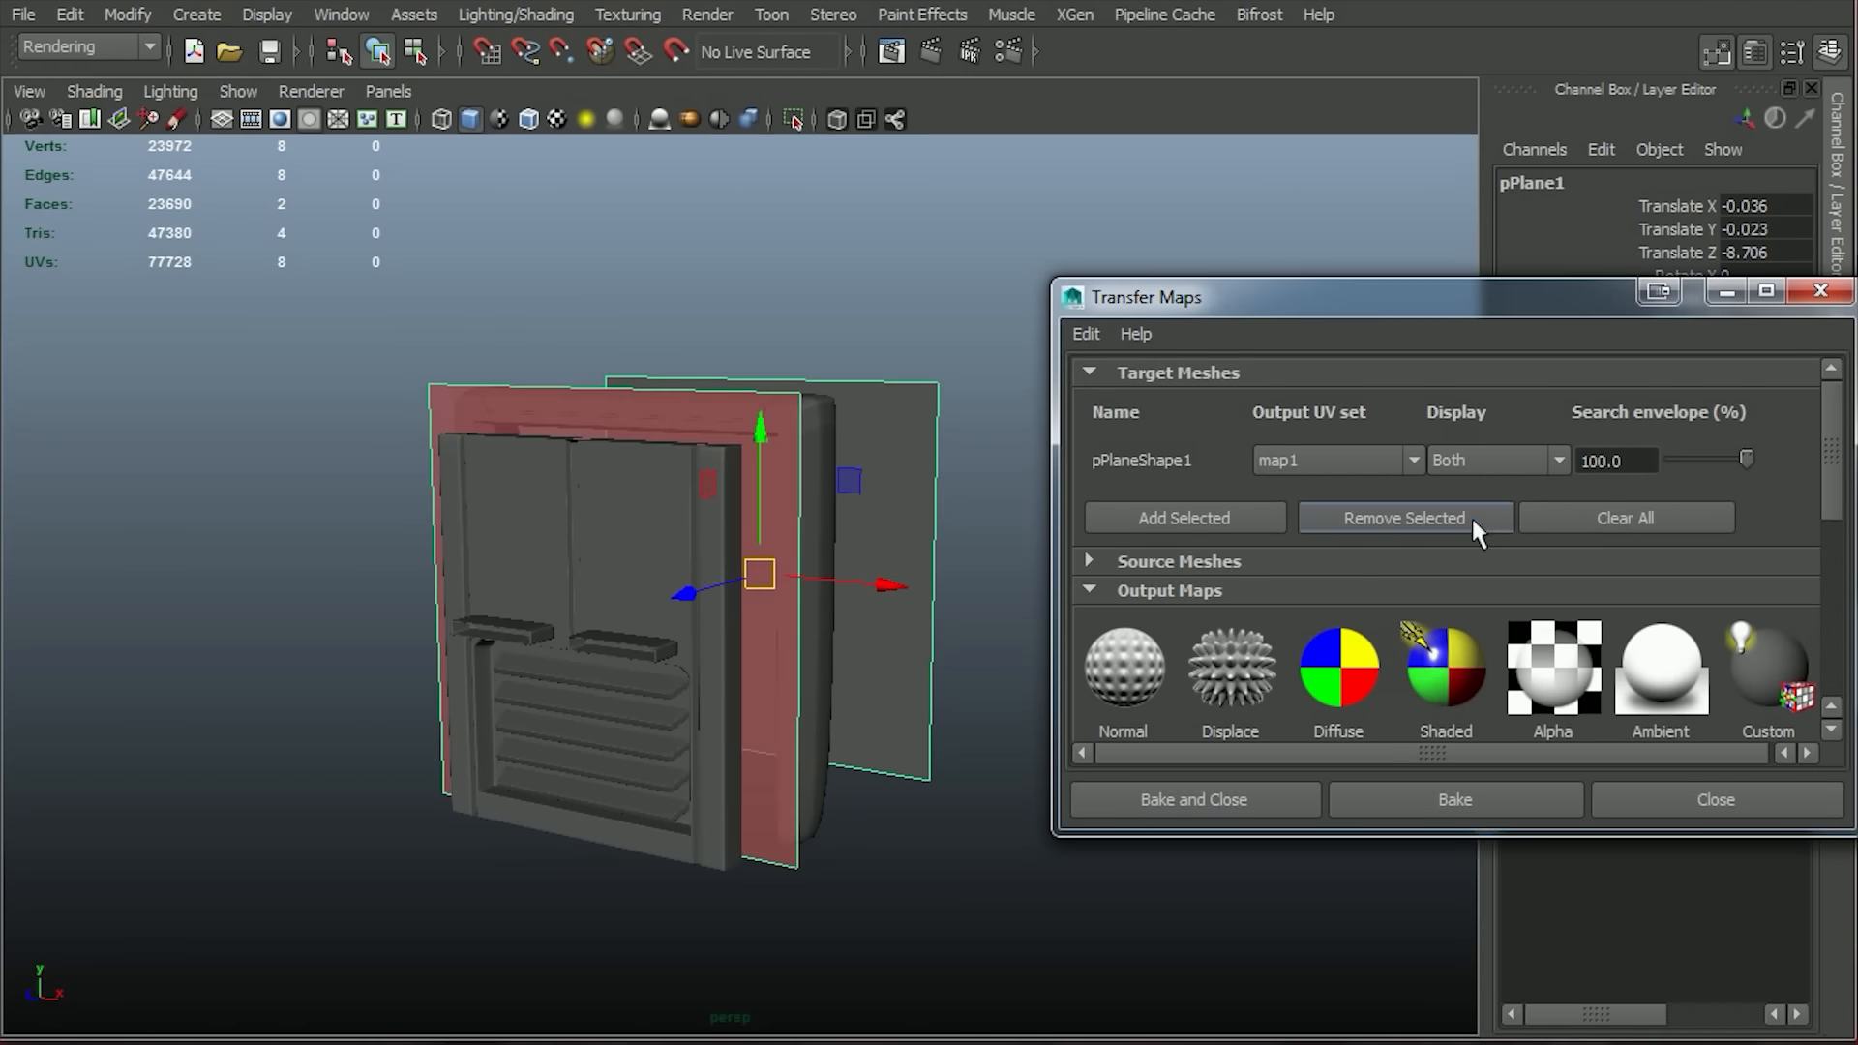
Move the plane's search envelope forward along Z until it lies in front of all the panel parts.
left_click_drag(871, 788, 834, 904, "alt")
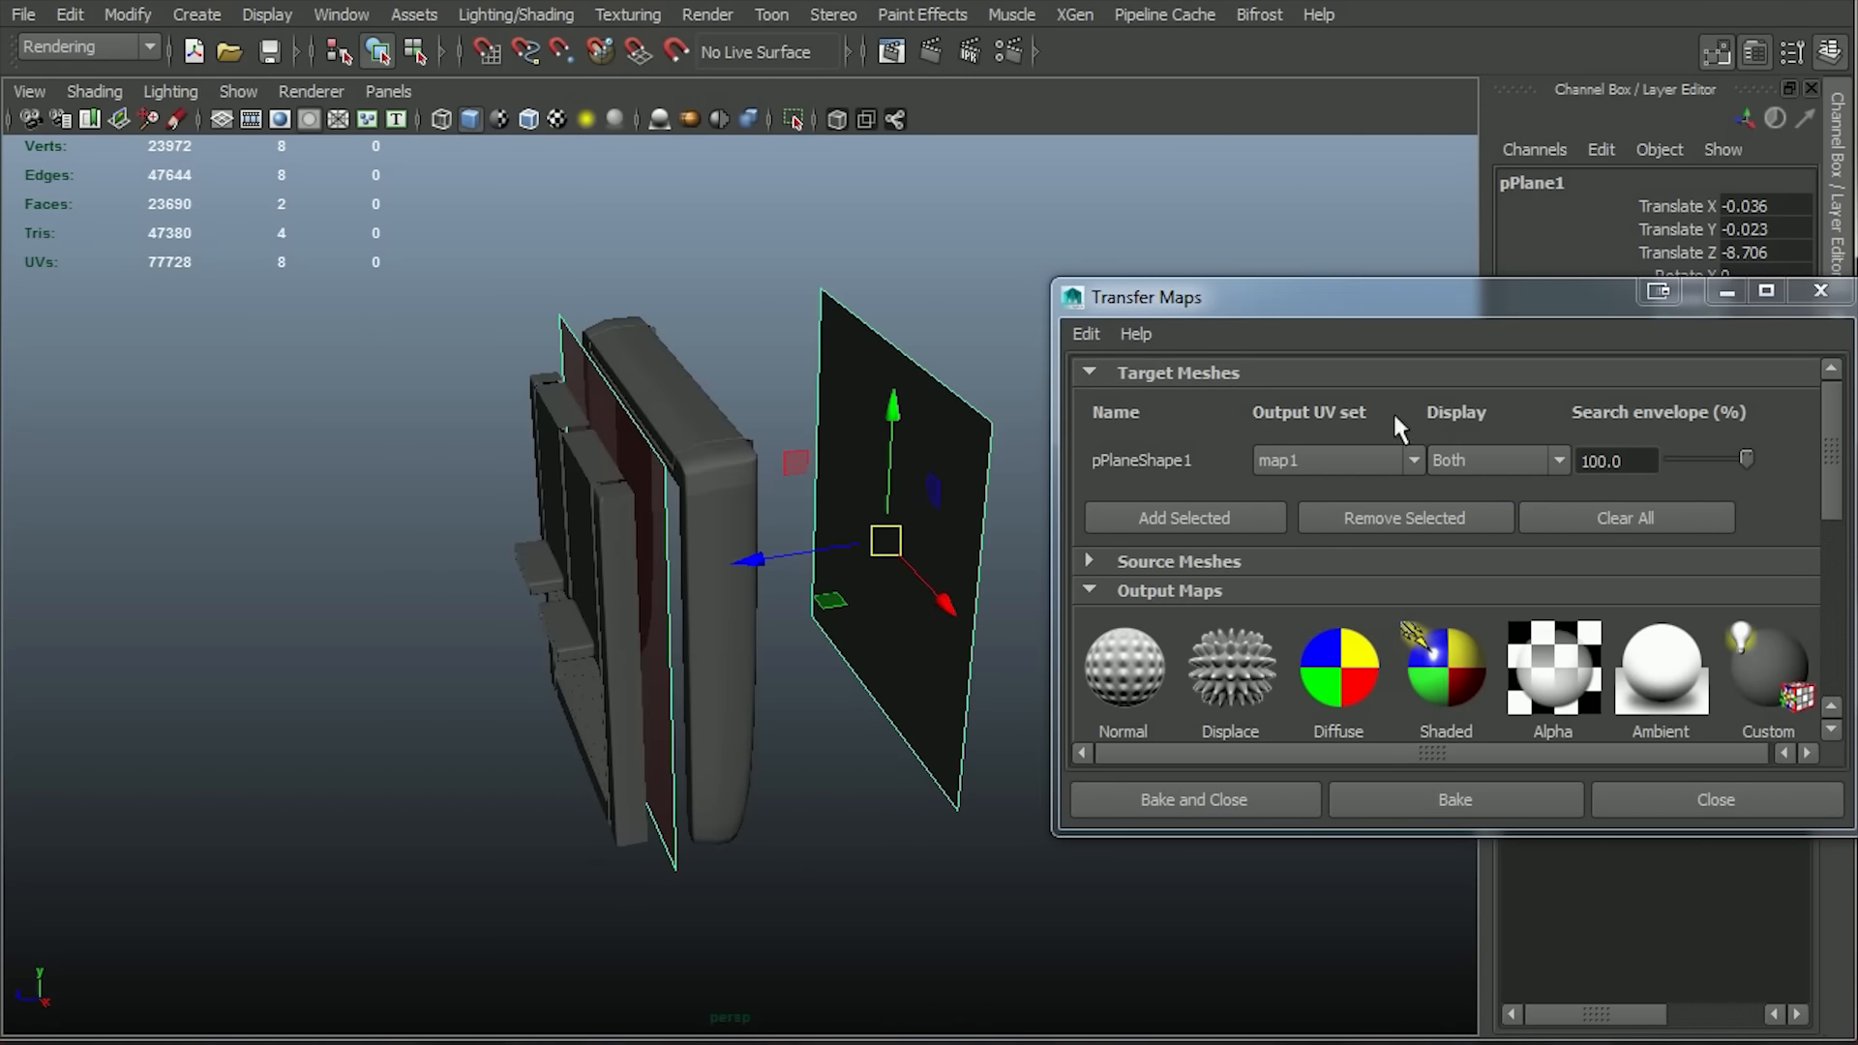
left_click_drag(723, 370, 724, 373)
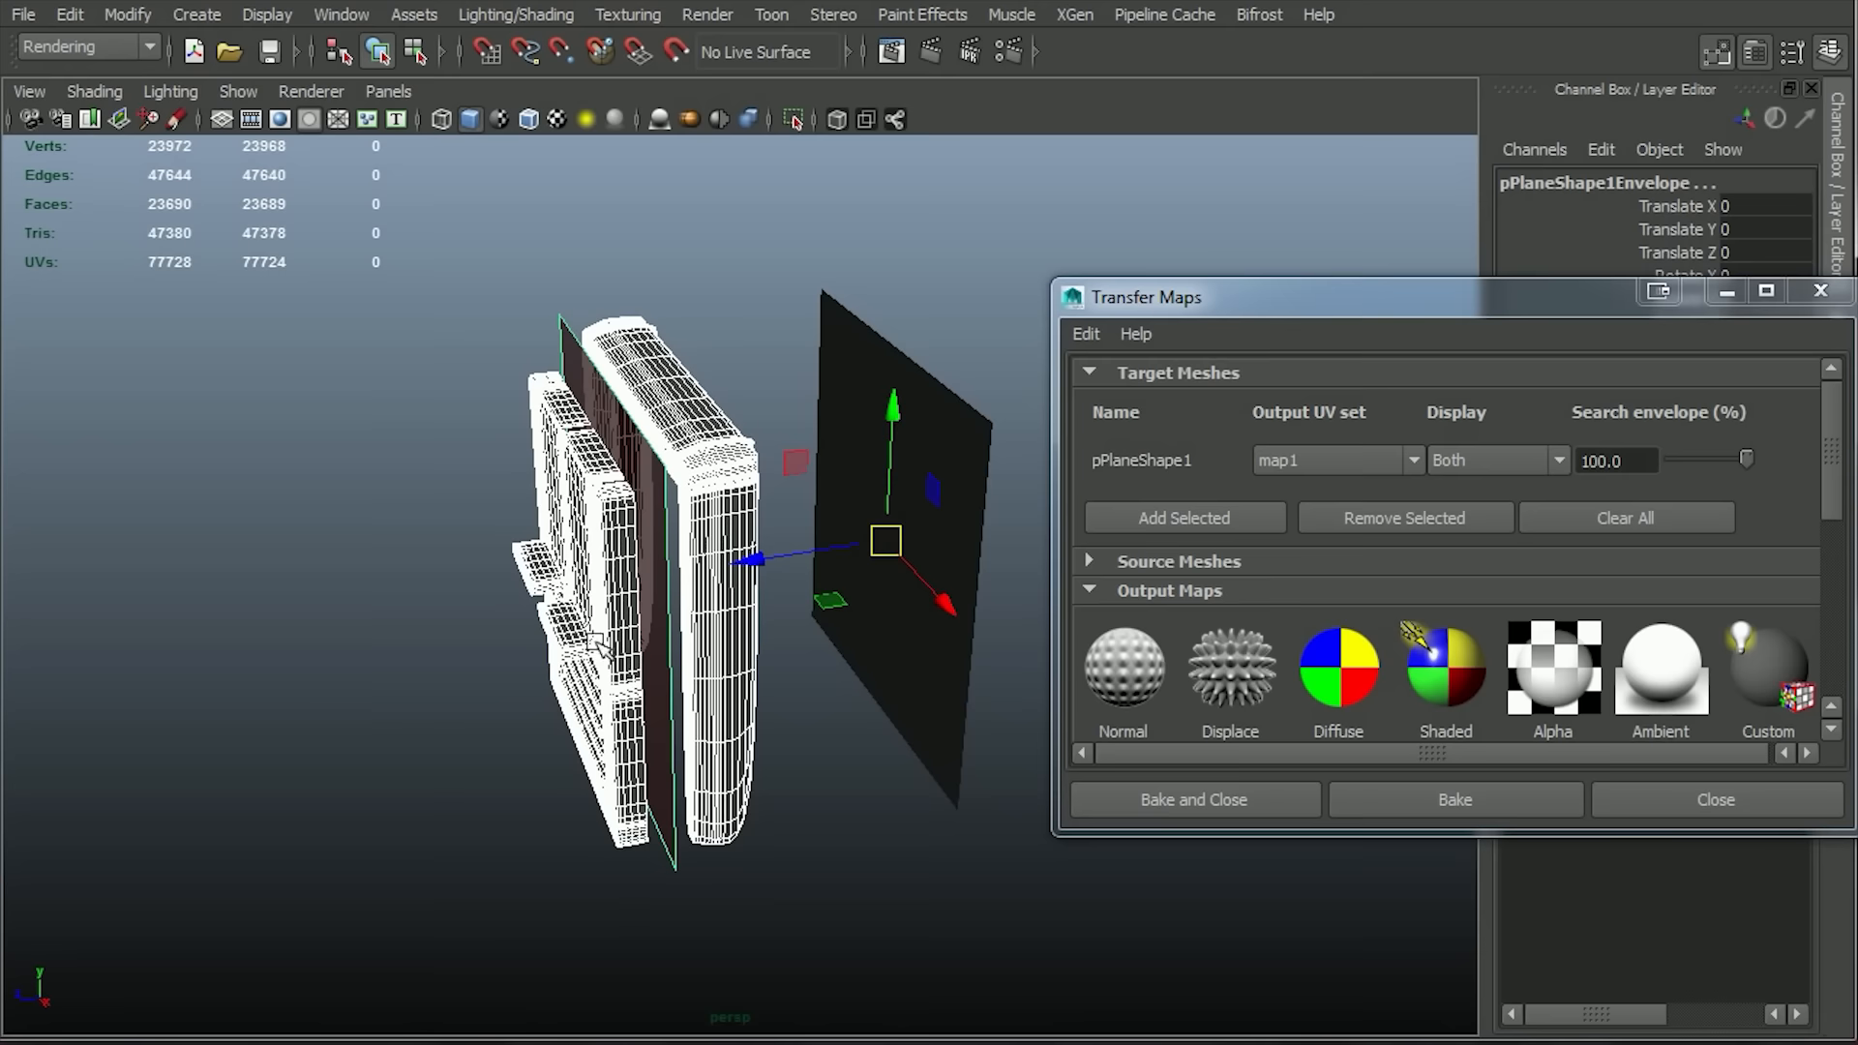
mouse_move(762, 566)
left_mouse_down()
mouse_move(873, 537)
mouse_move(759, 571)
left_mouse_up()
left_click_drag(809, 758, 665, 801, "alt")
Create a panelB folder in the project's images folder as the location for the normal map output.
left_click(1088, 561)
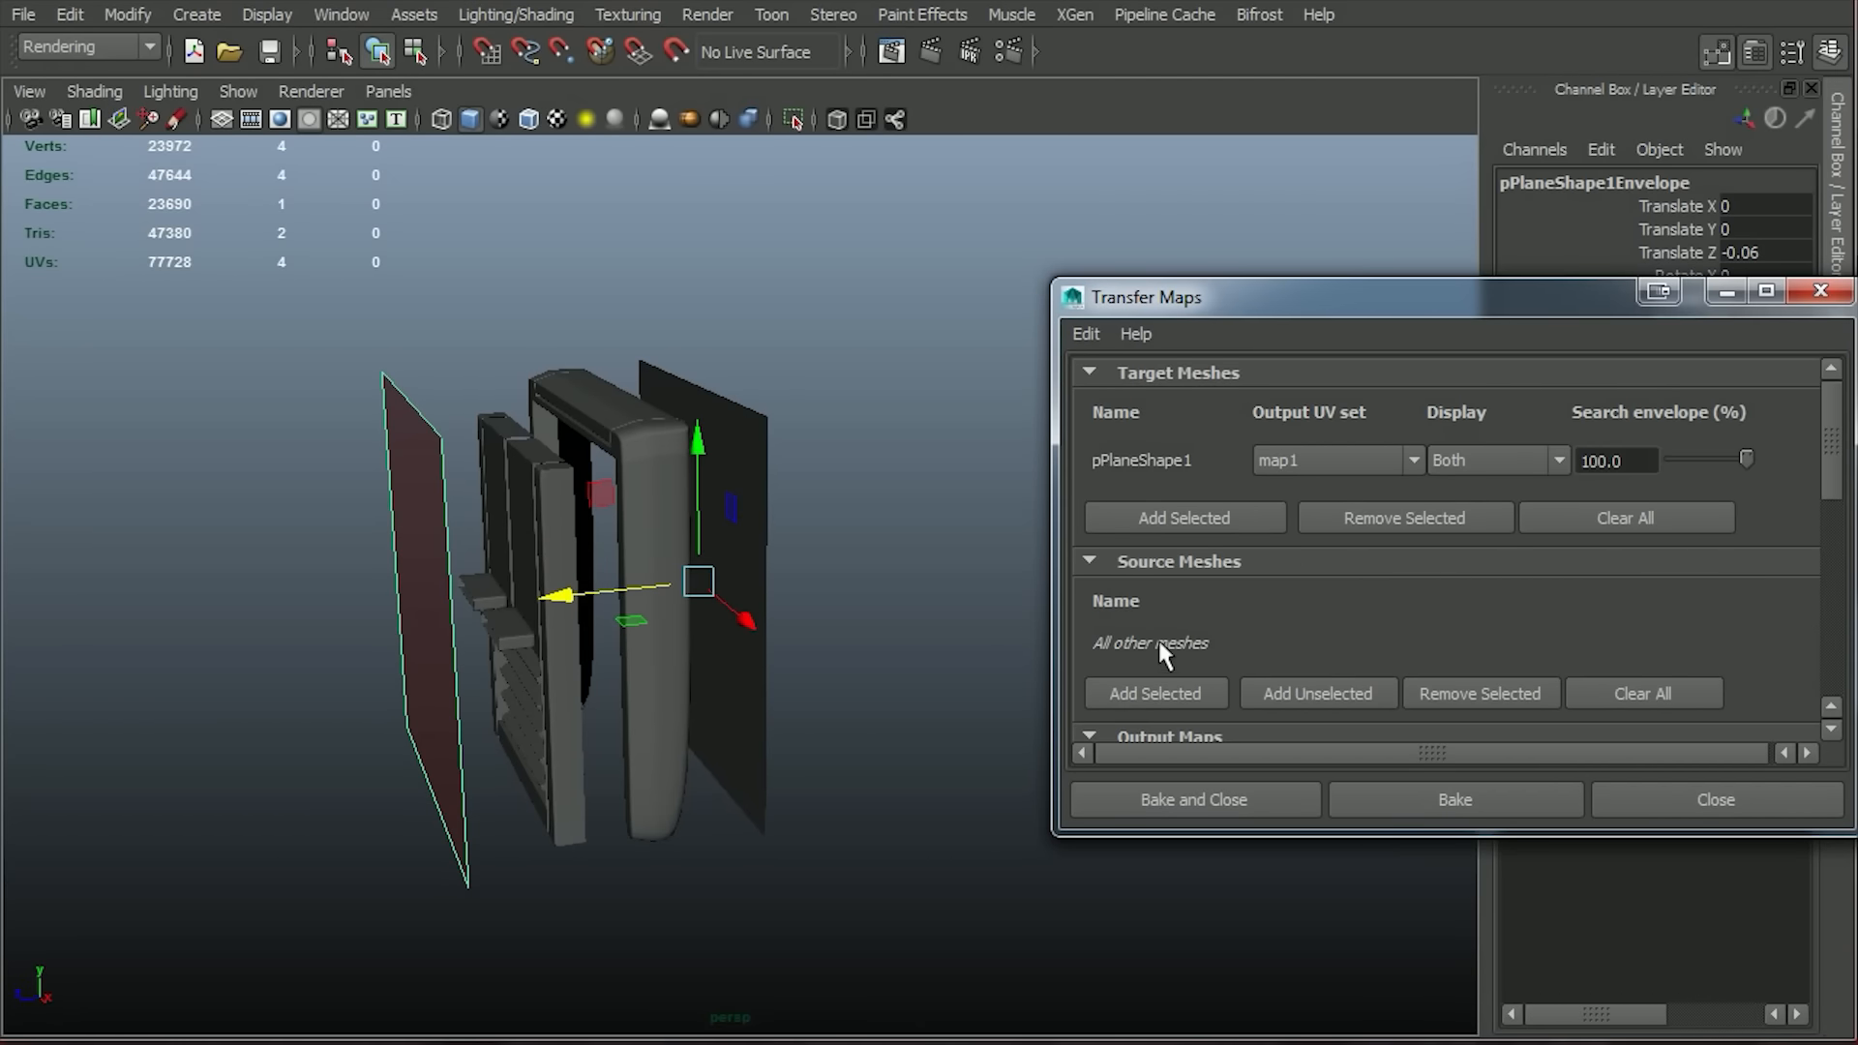
scroll(1157, 637, "down", 5)
left_click(1708, 505)
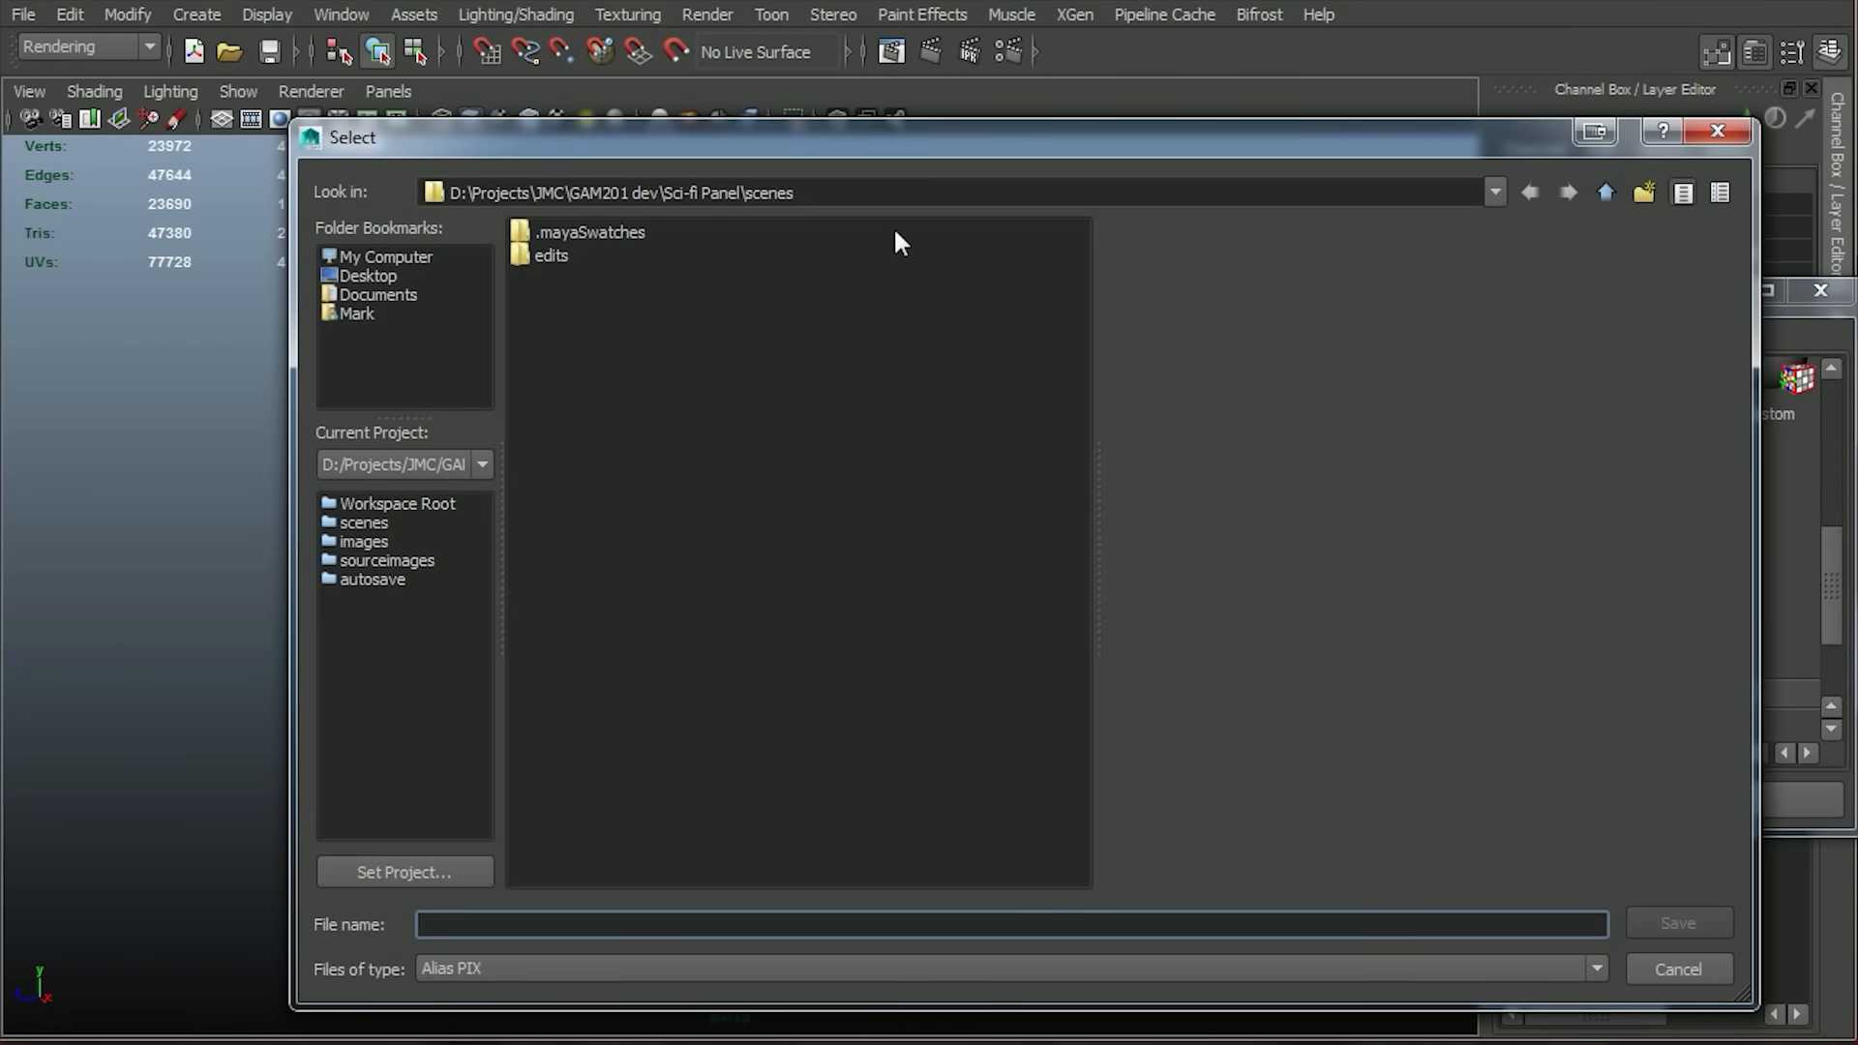
left_click(1610, 192)
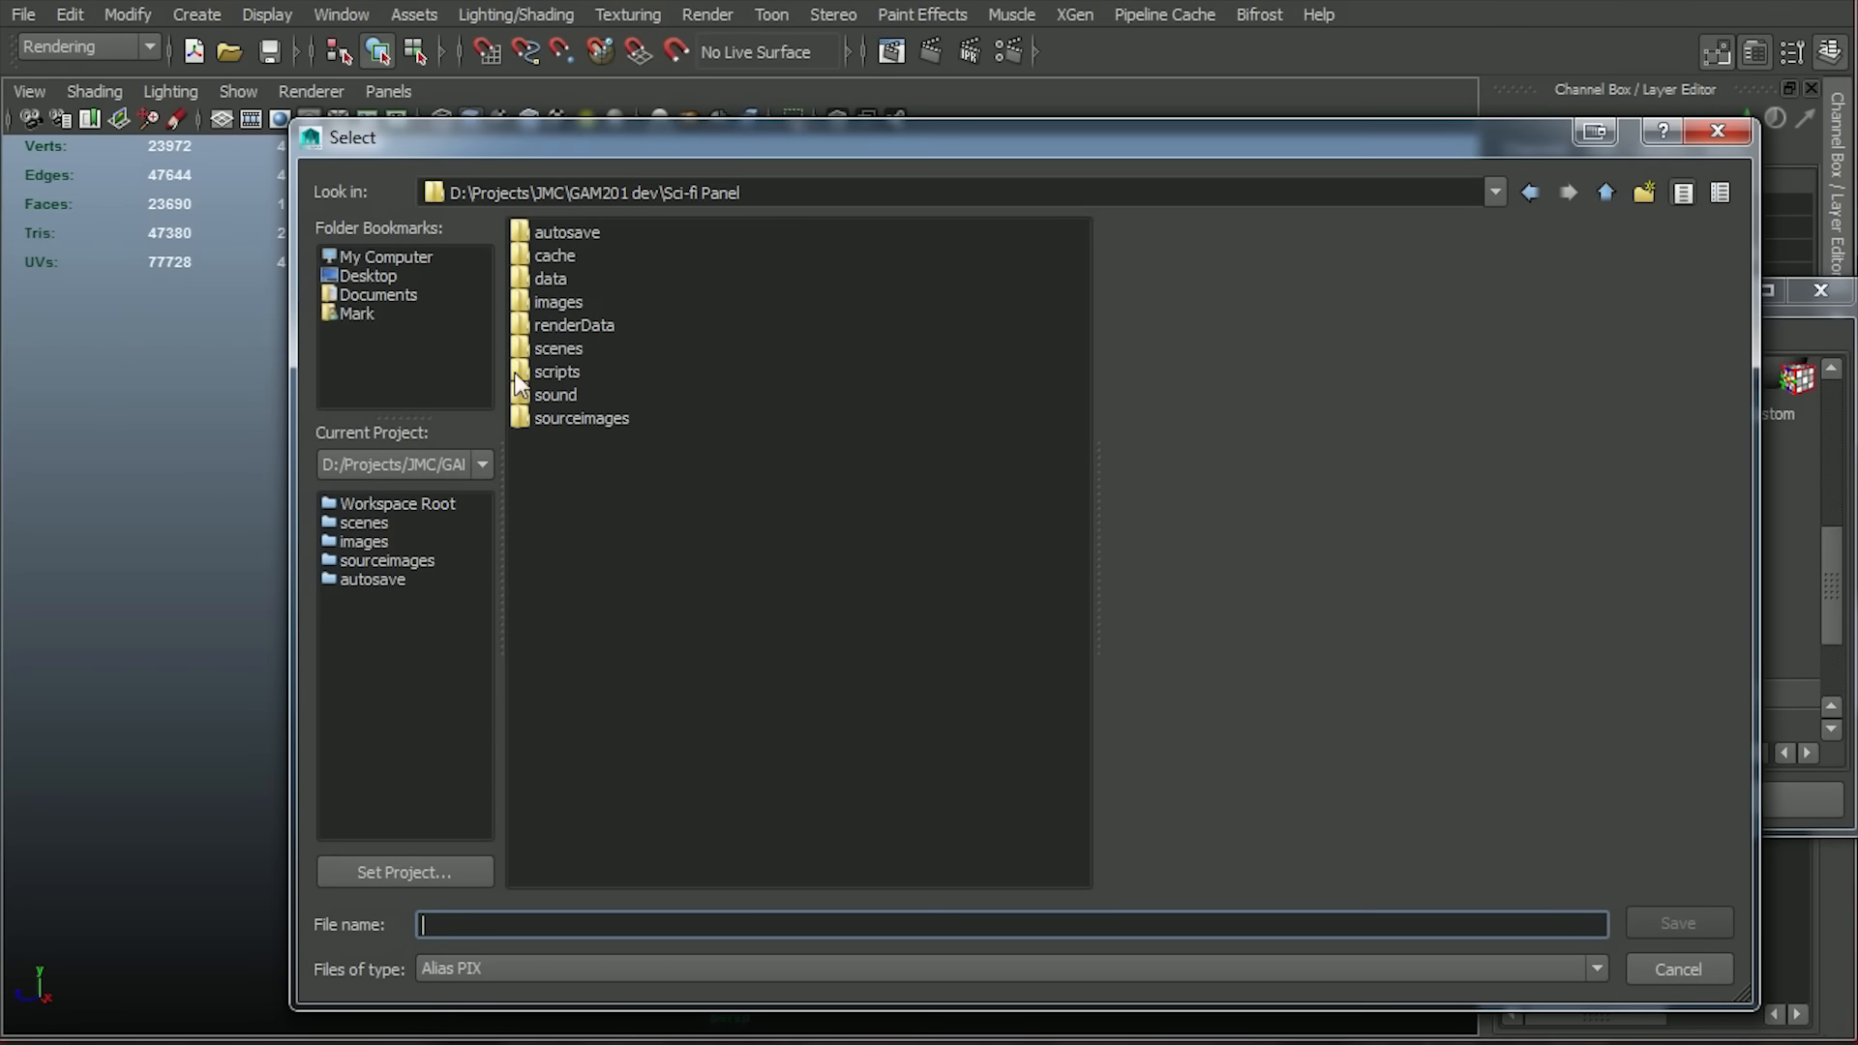
left_click(559, 292)
double_click(564, 302)
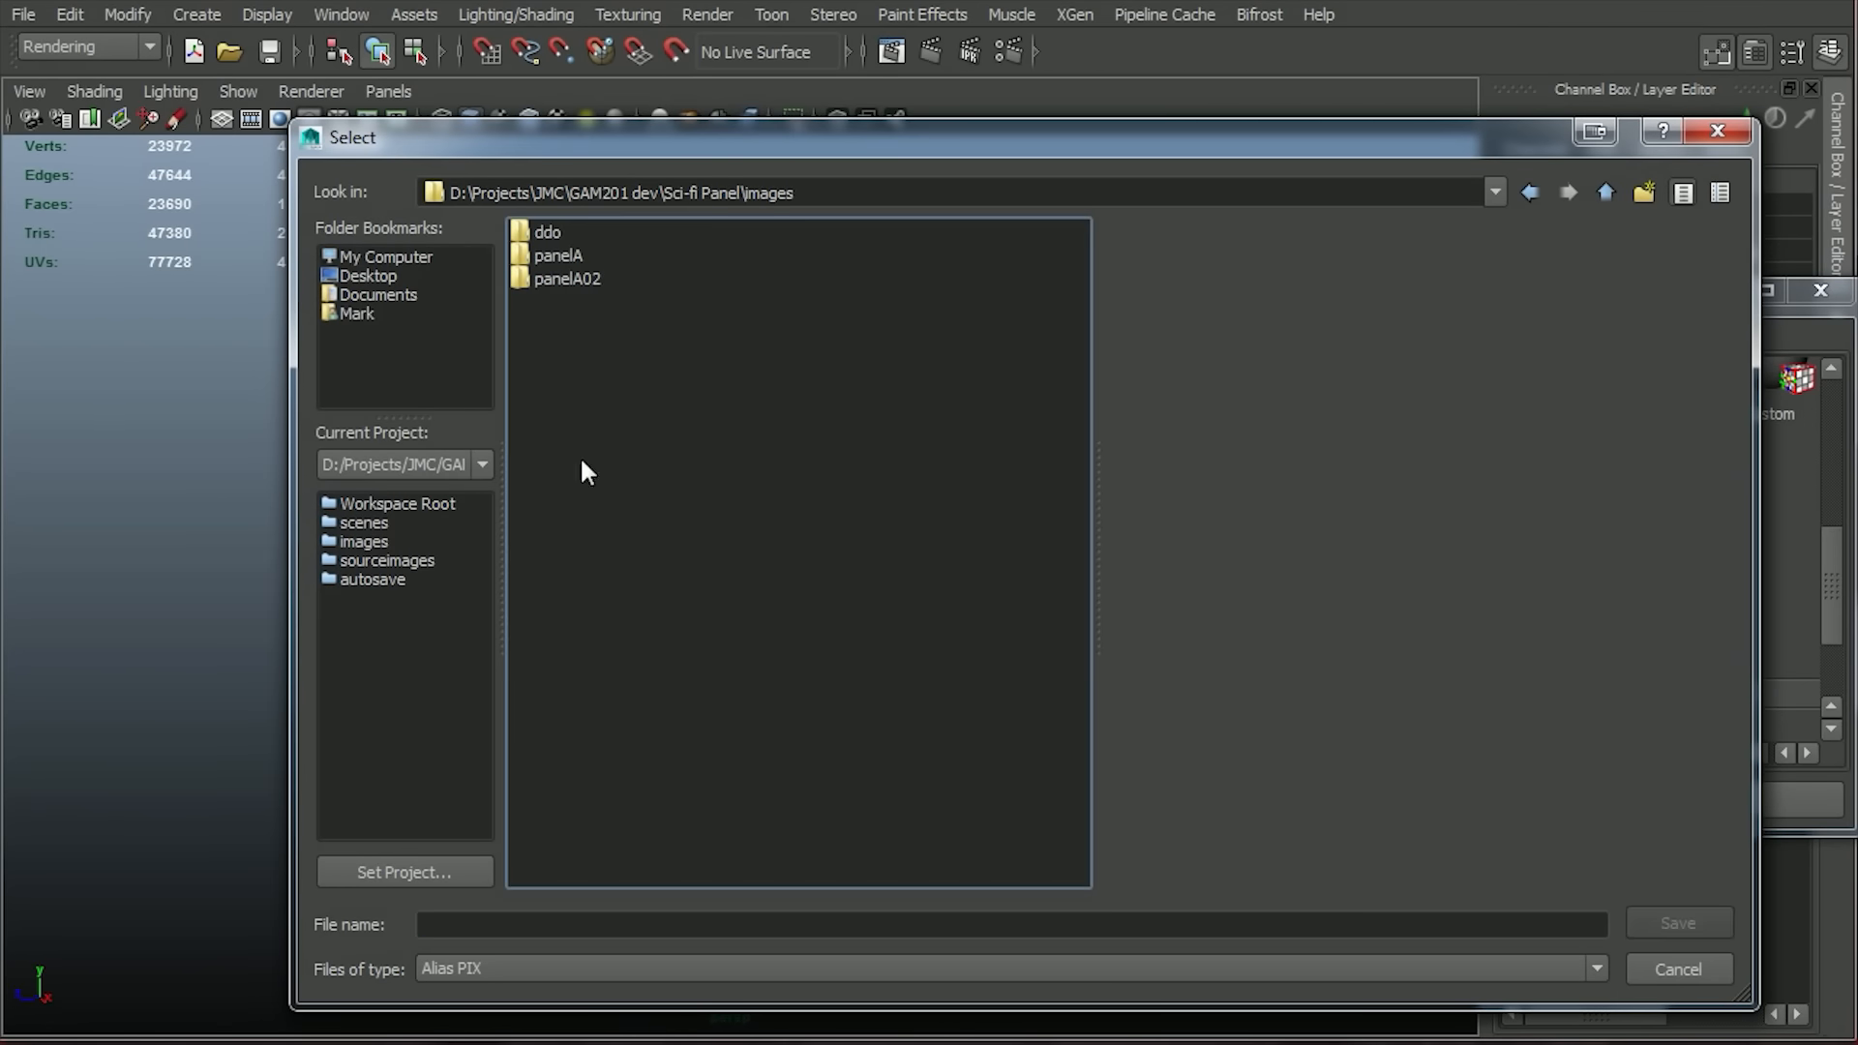
left_click(1643, 192)
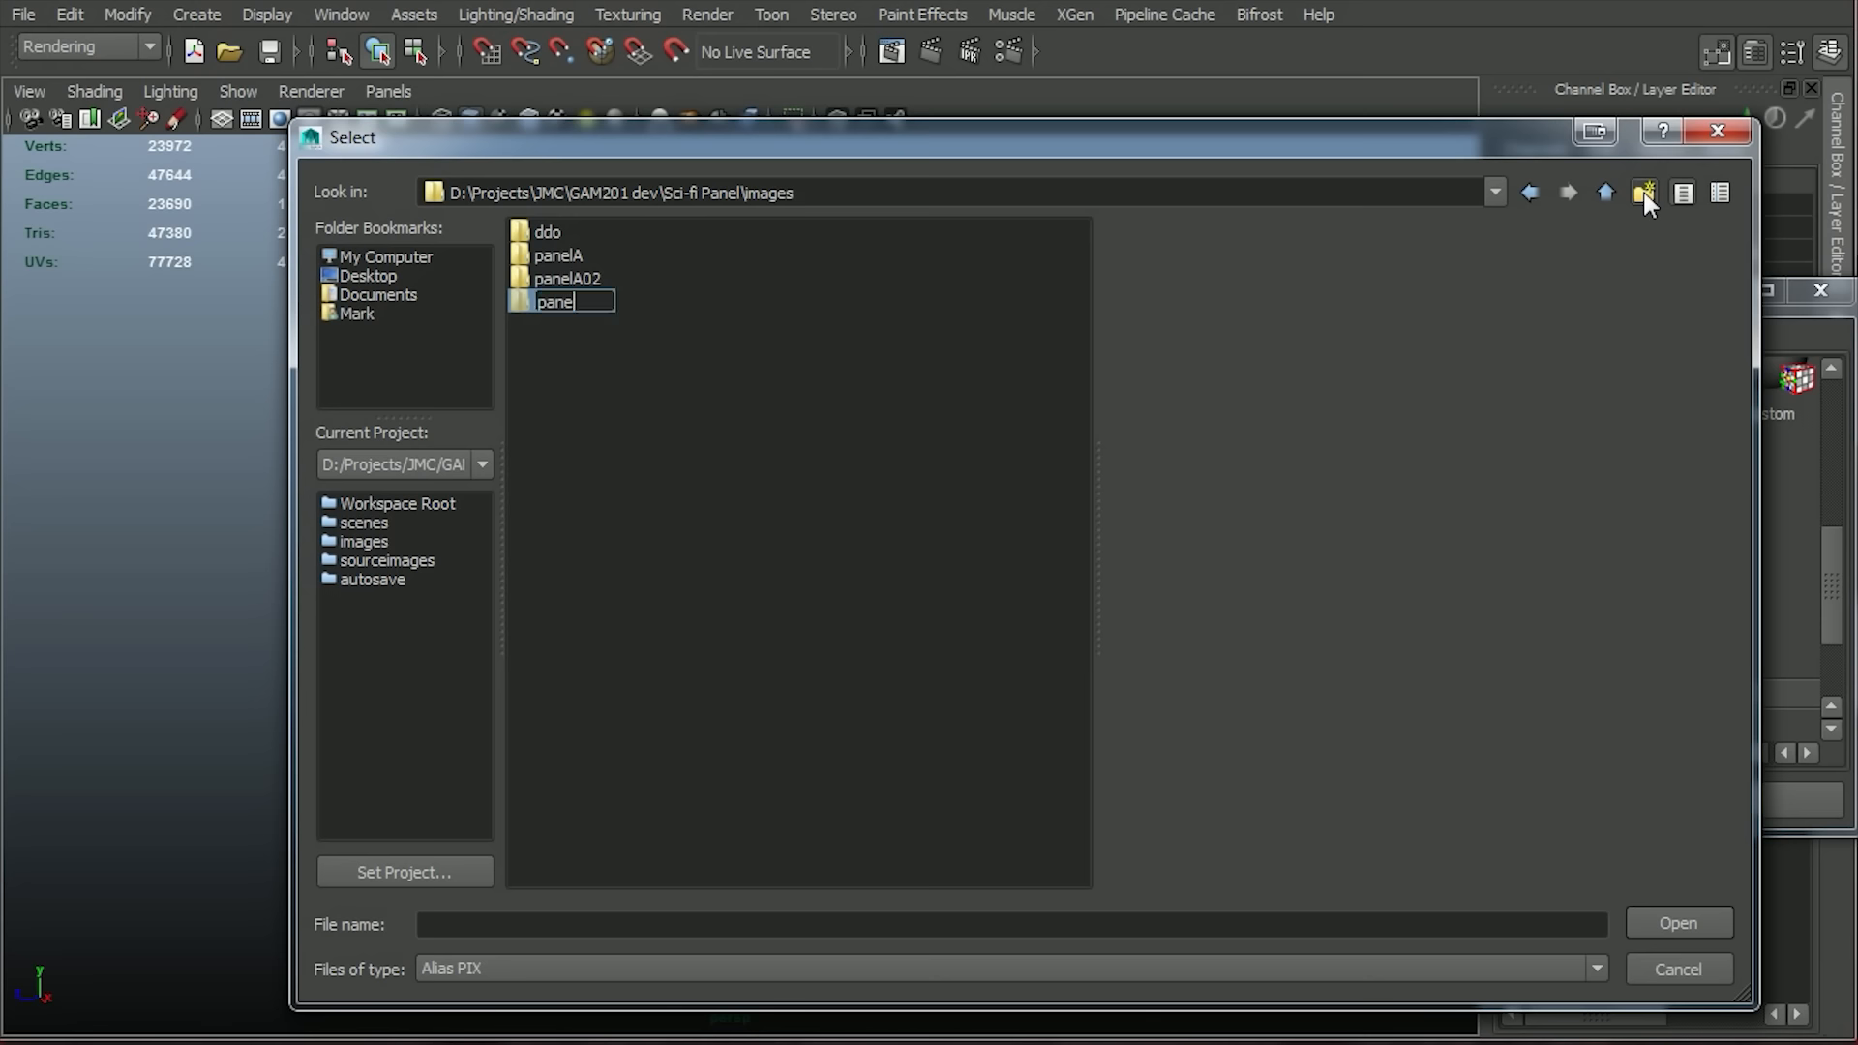
left_click(1674, 923)
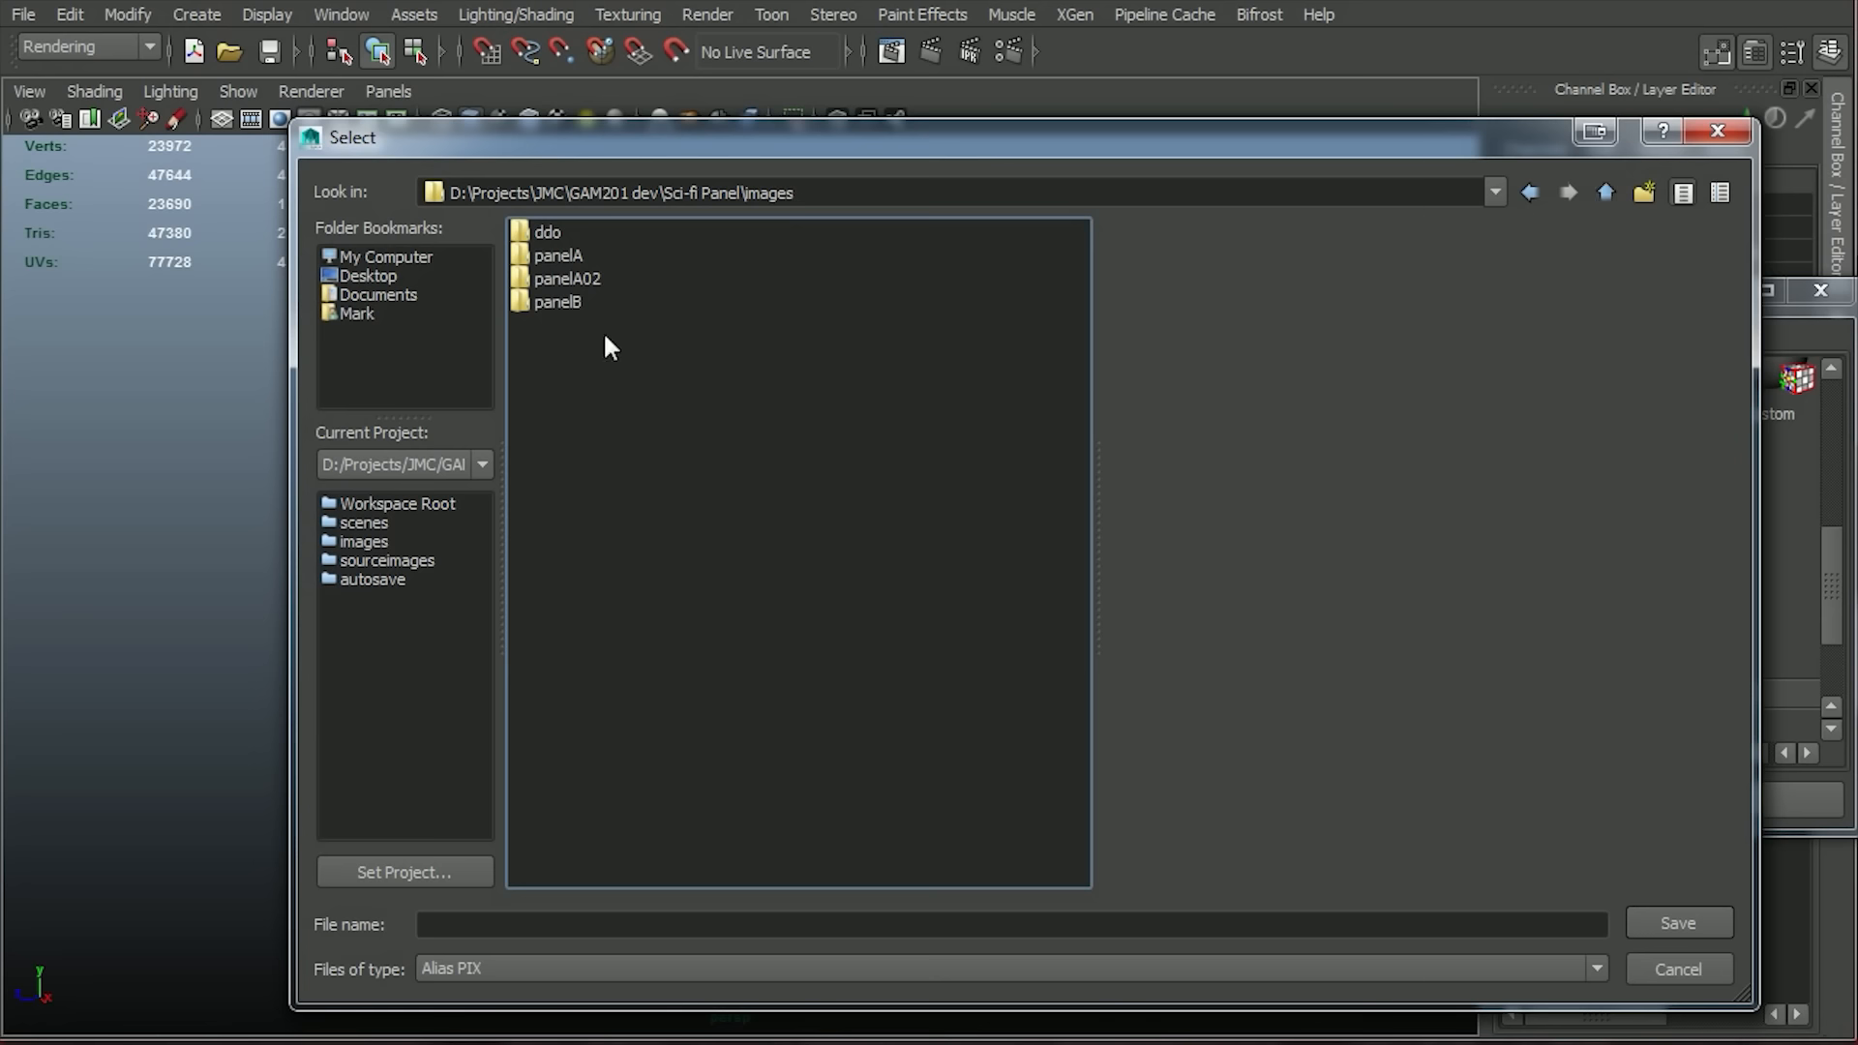
key("Return")
Name the normal map file panelB01_NRM and remove the extra als extension, leaving panelB01_NRM.psd.
left_click(574, 925)
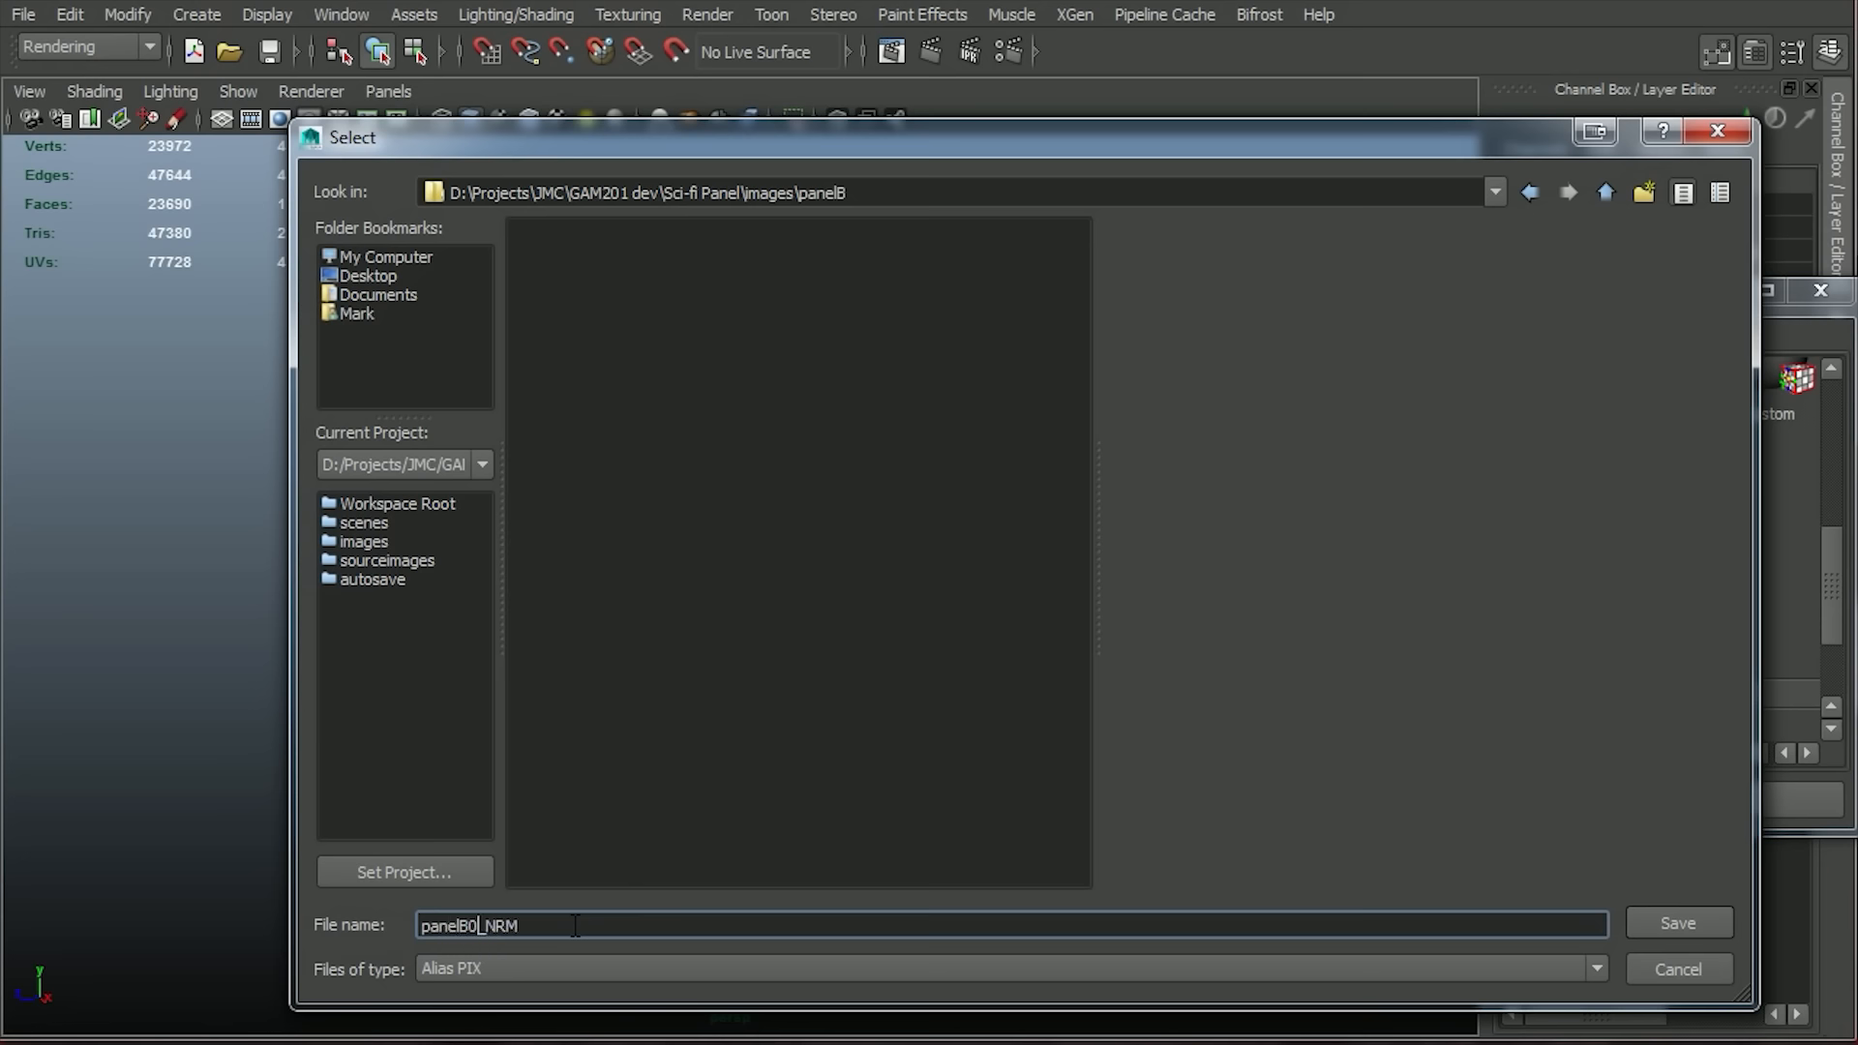
left_click(1638, 918)
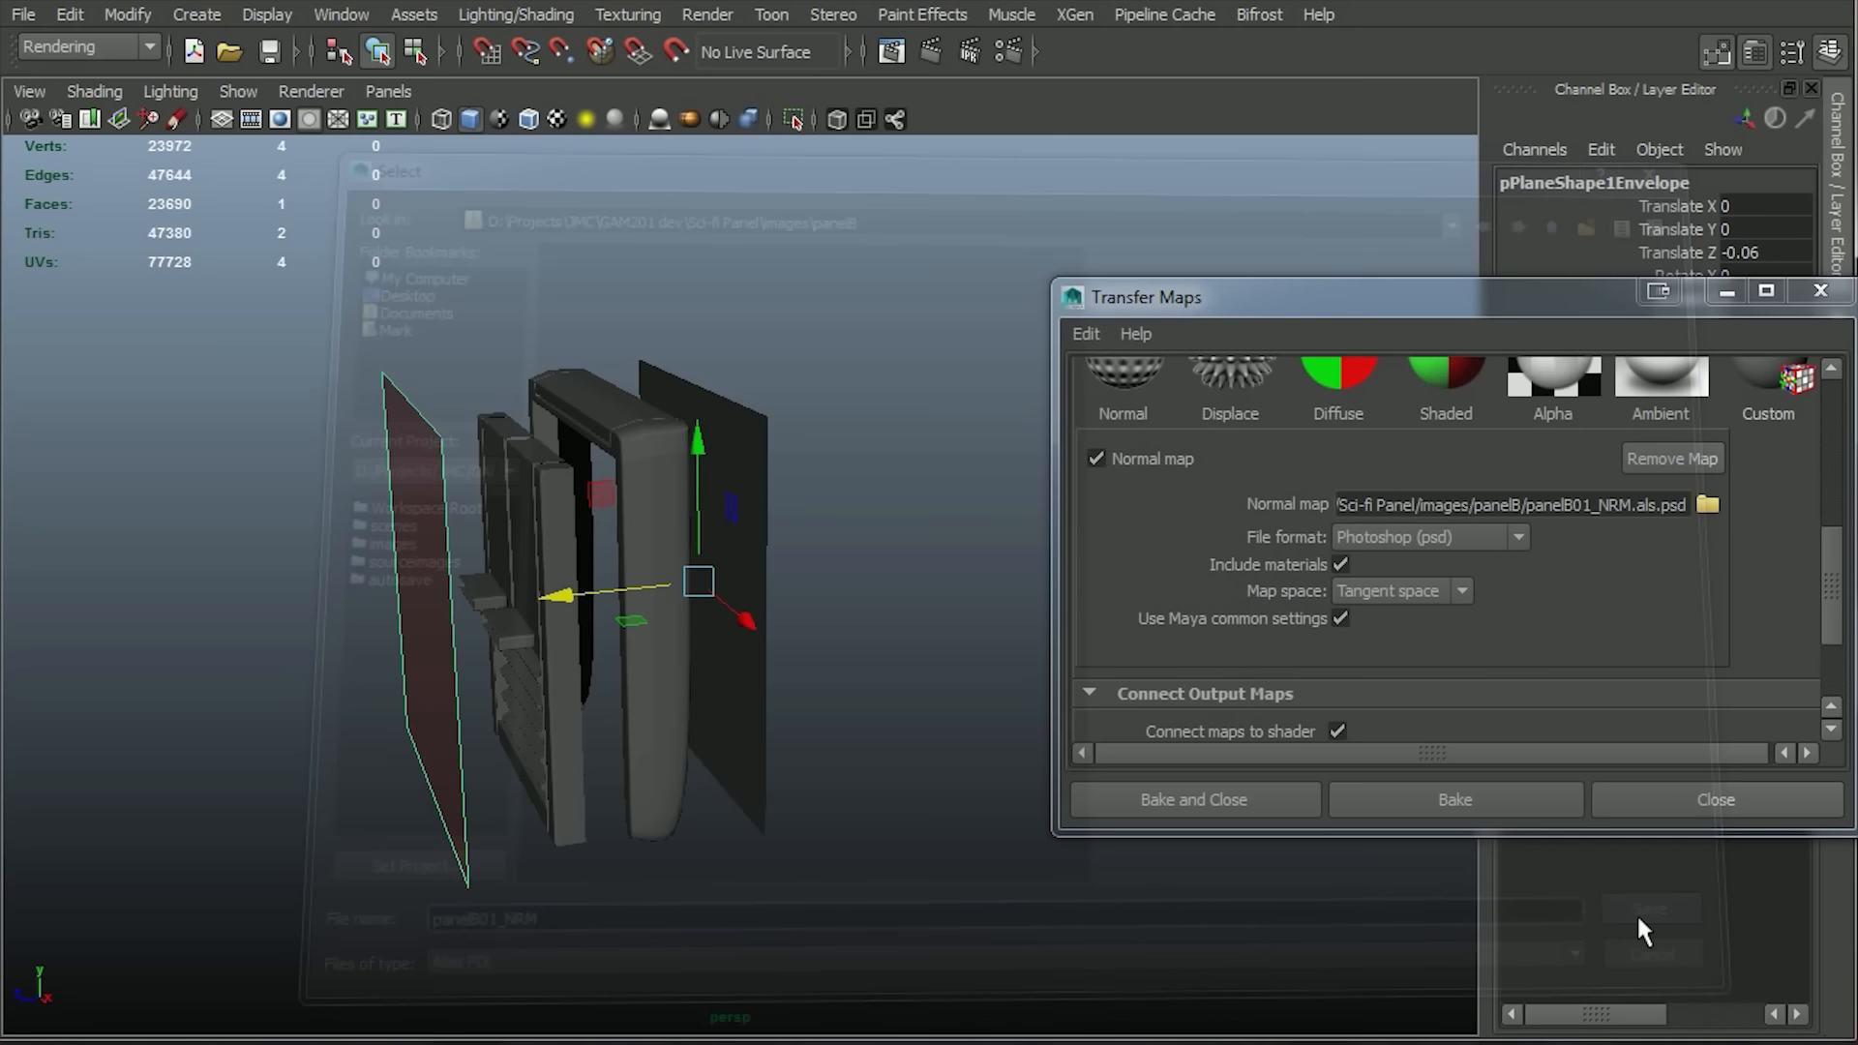
left_click(1658, 504)
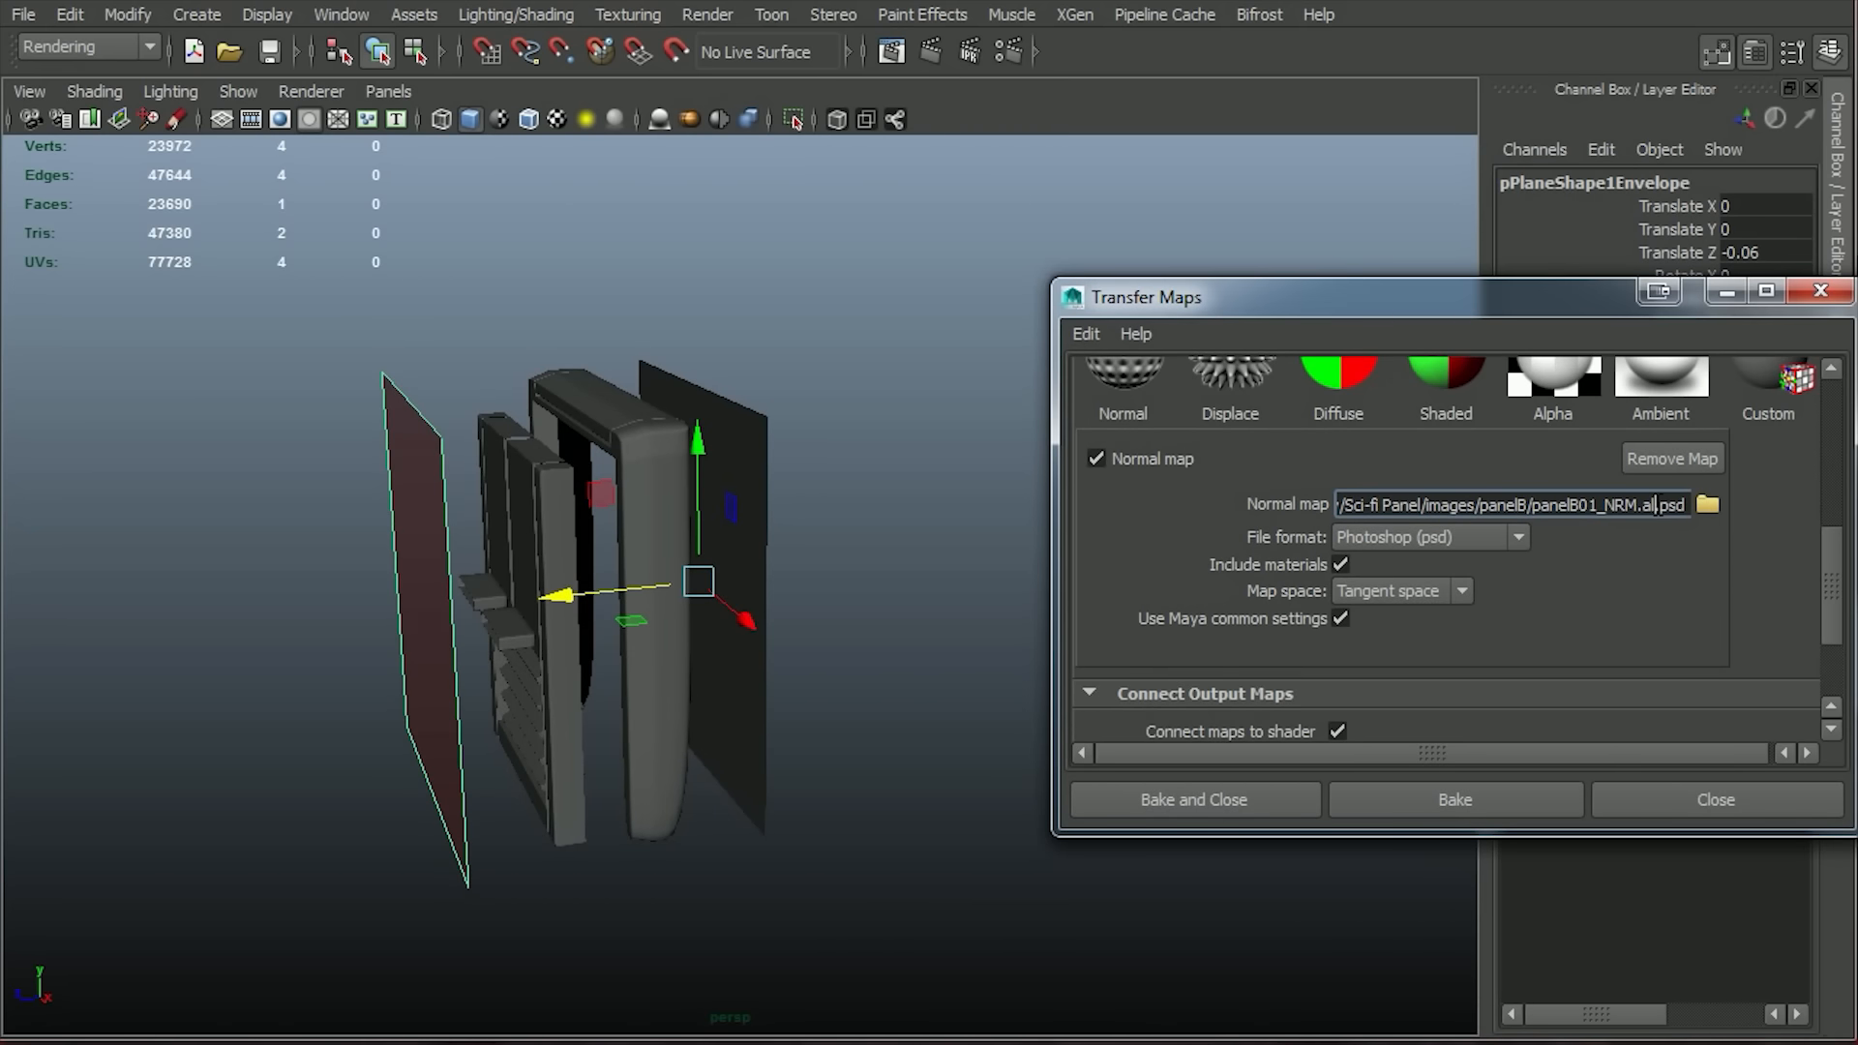
Bake the normal map at 1024 by 1024 with Medium (4x4) sampling quality.
scroll(1748, 629, "down", 4)
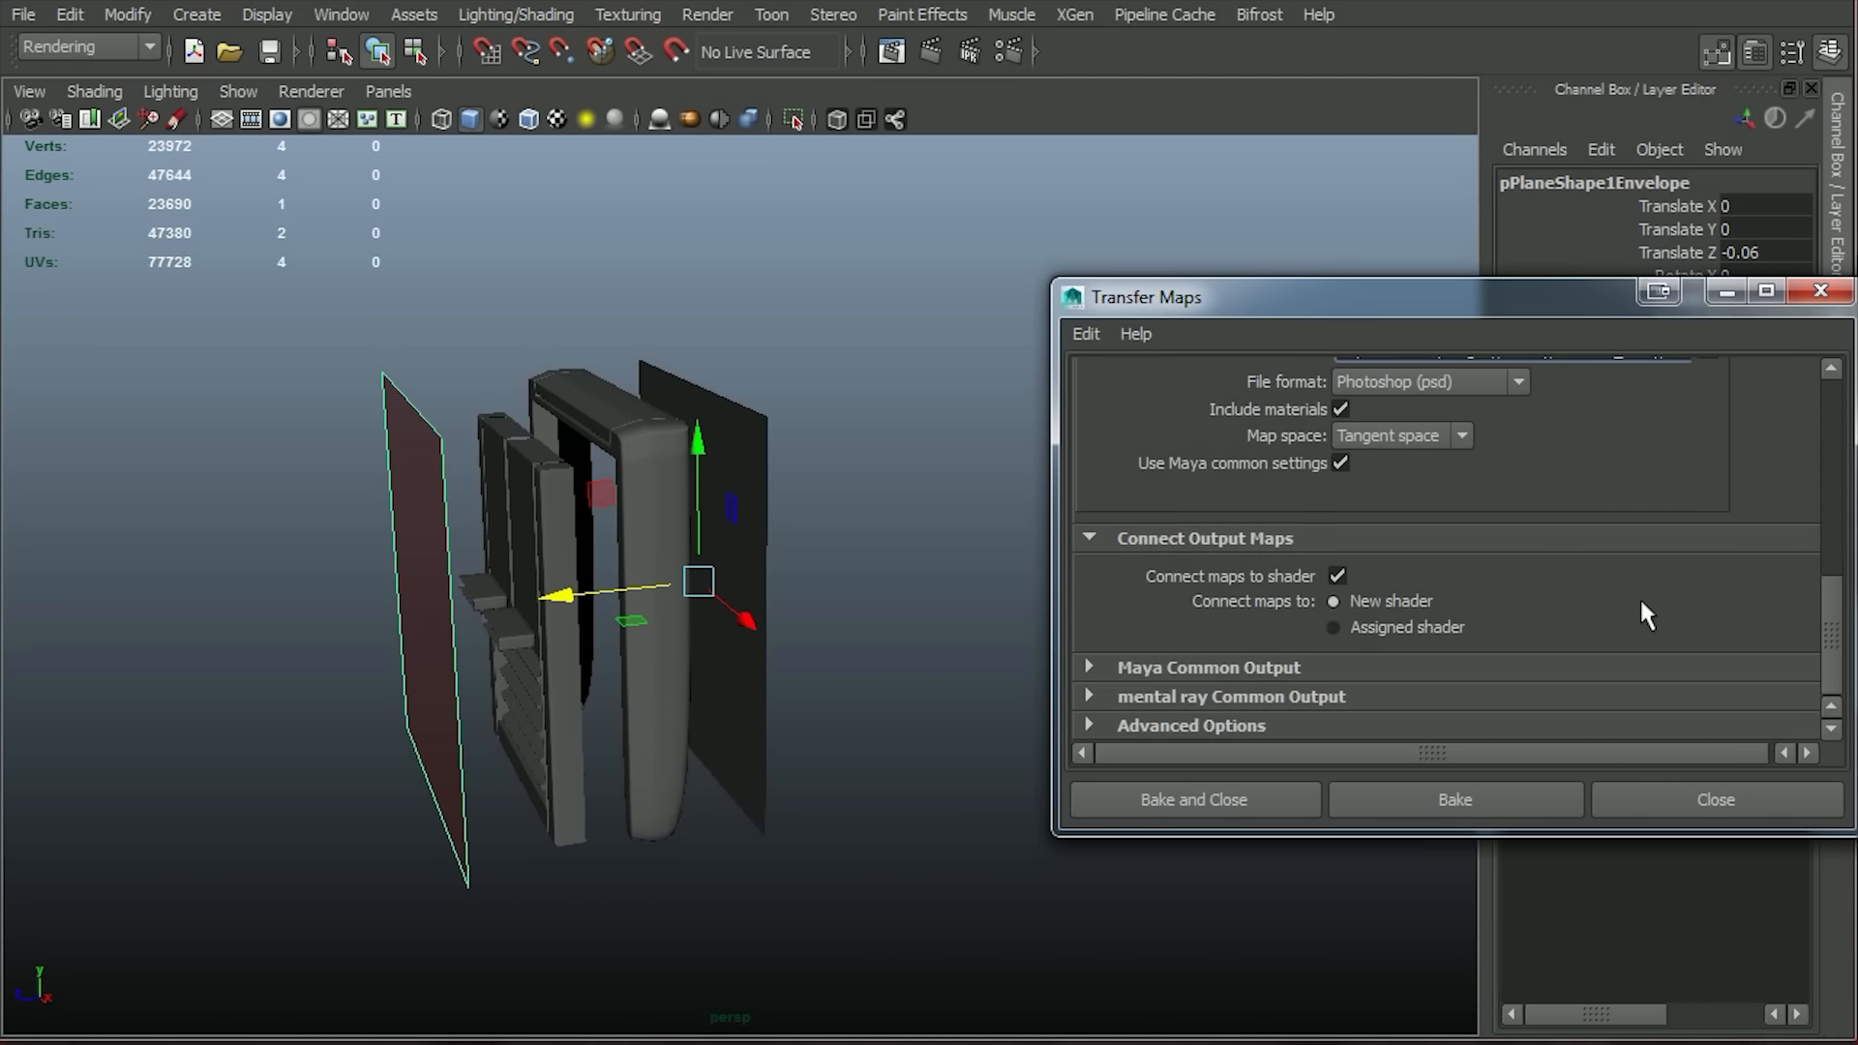
left_click(1283, 667)
scroll(1283, 664, "down", 6)
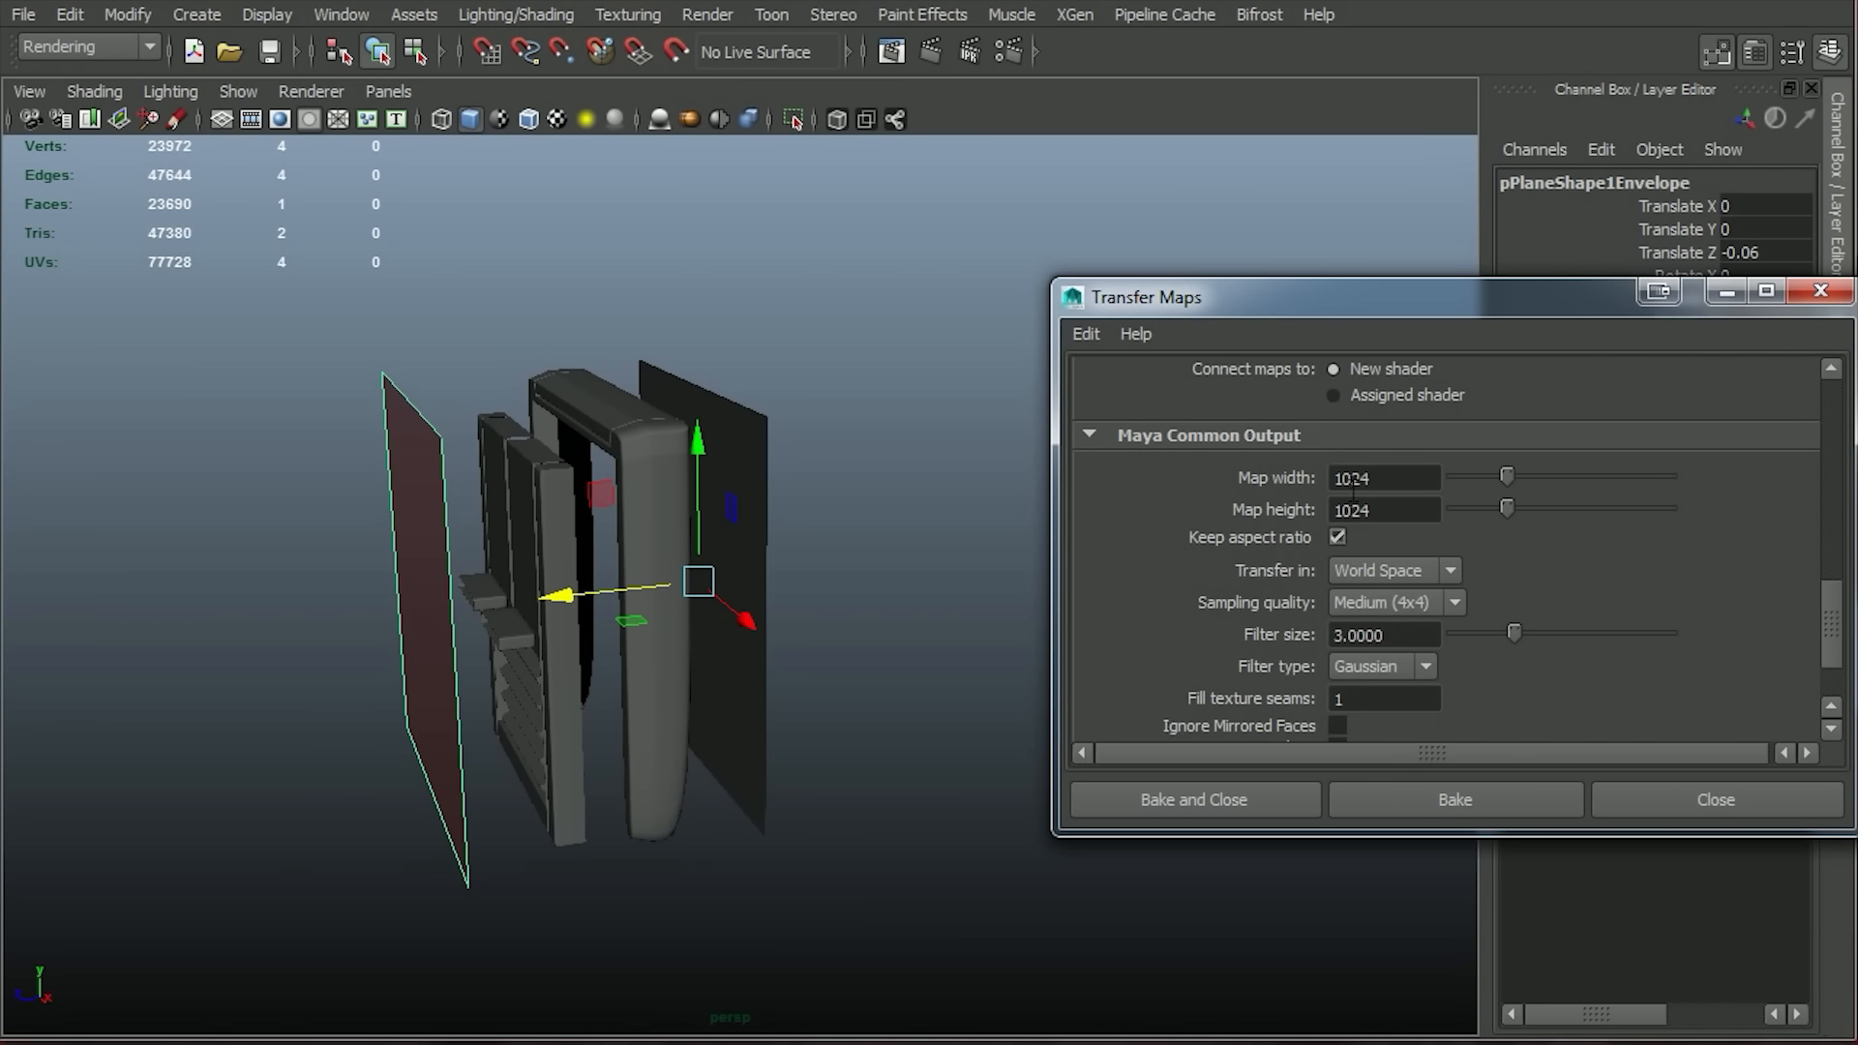
scroll(1826, 624, "down", 2)
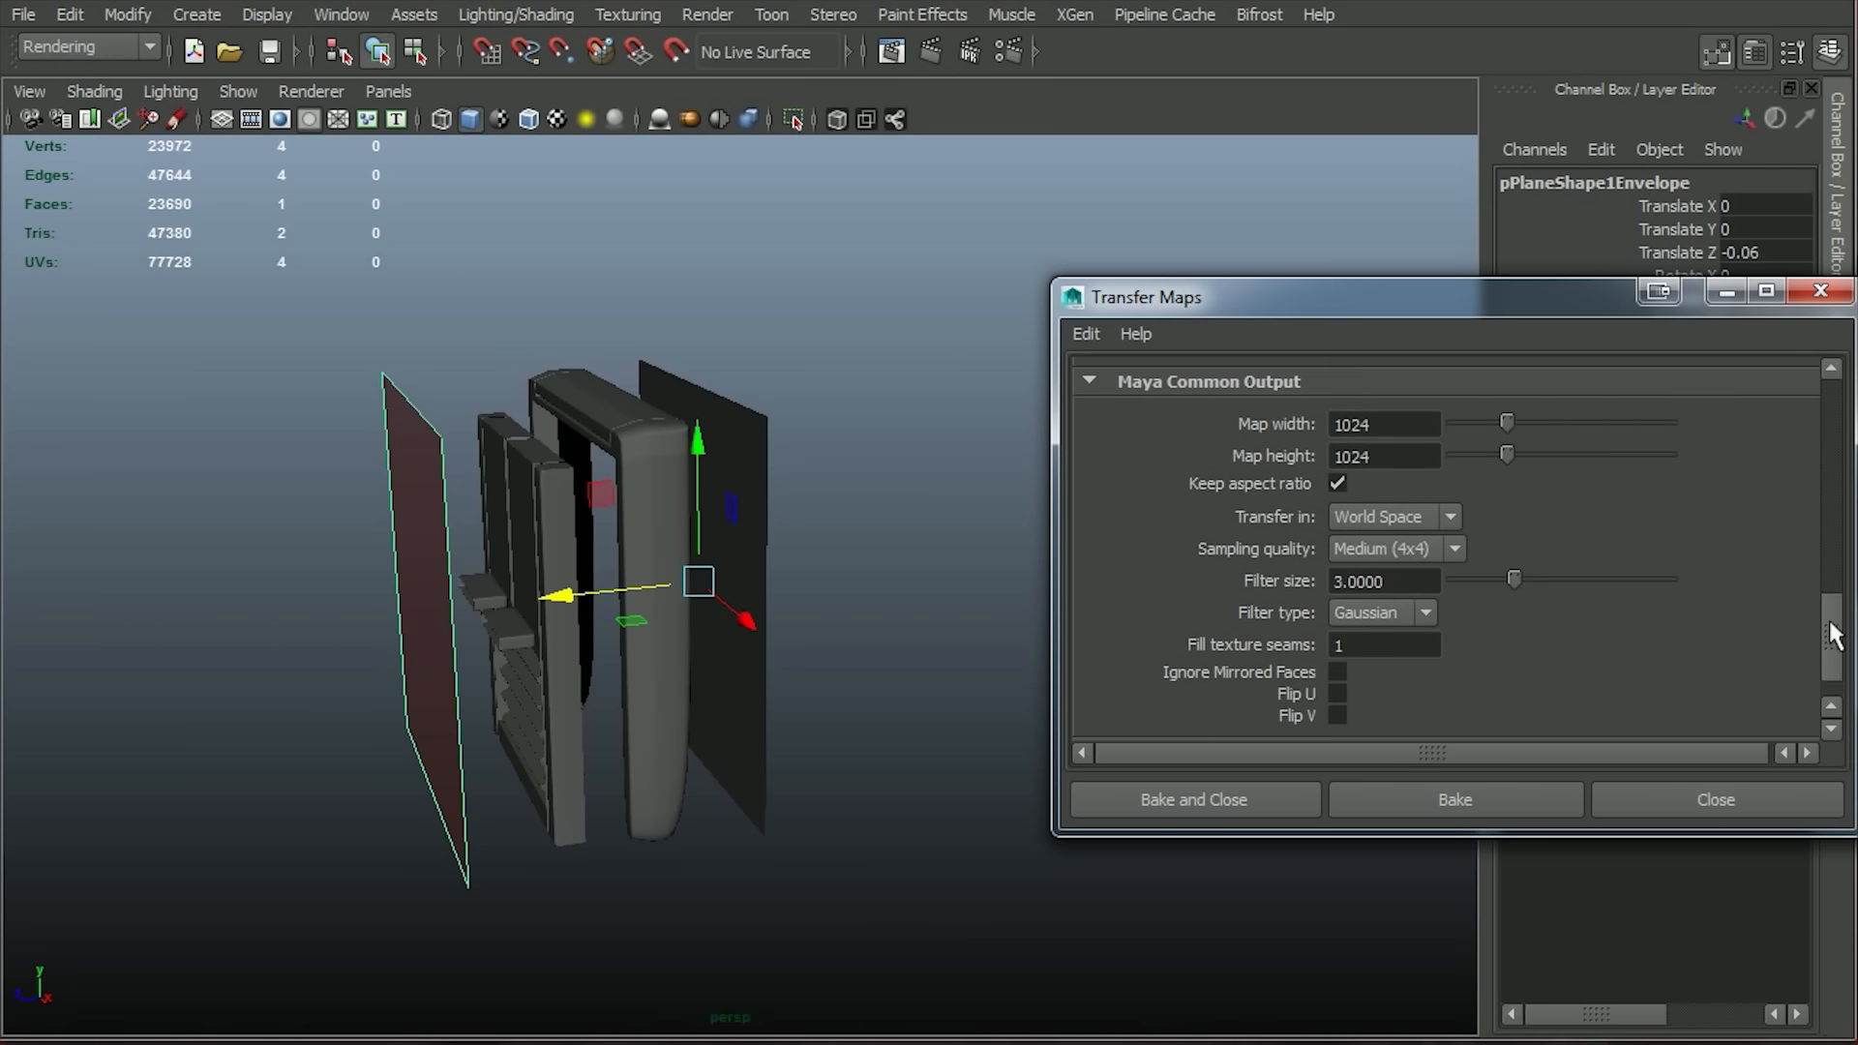
left_click(1413, 797)
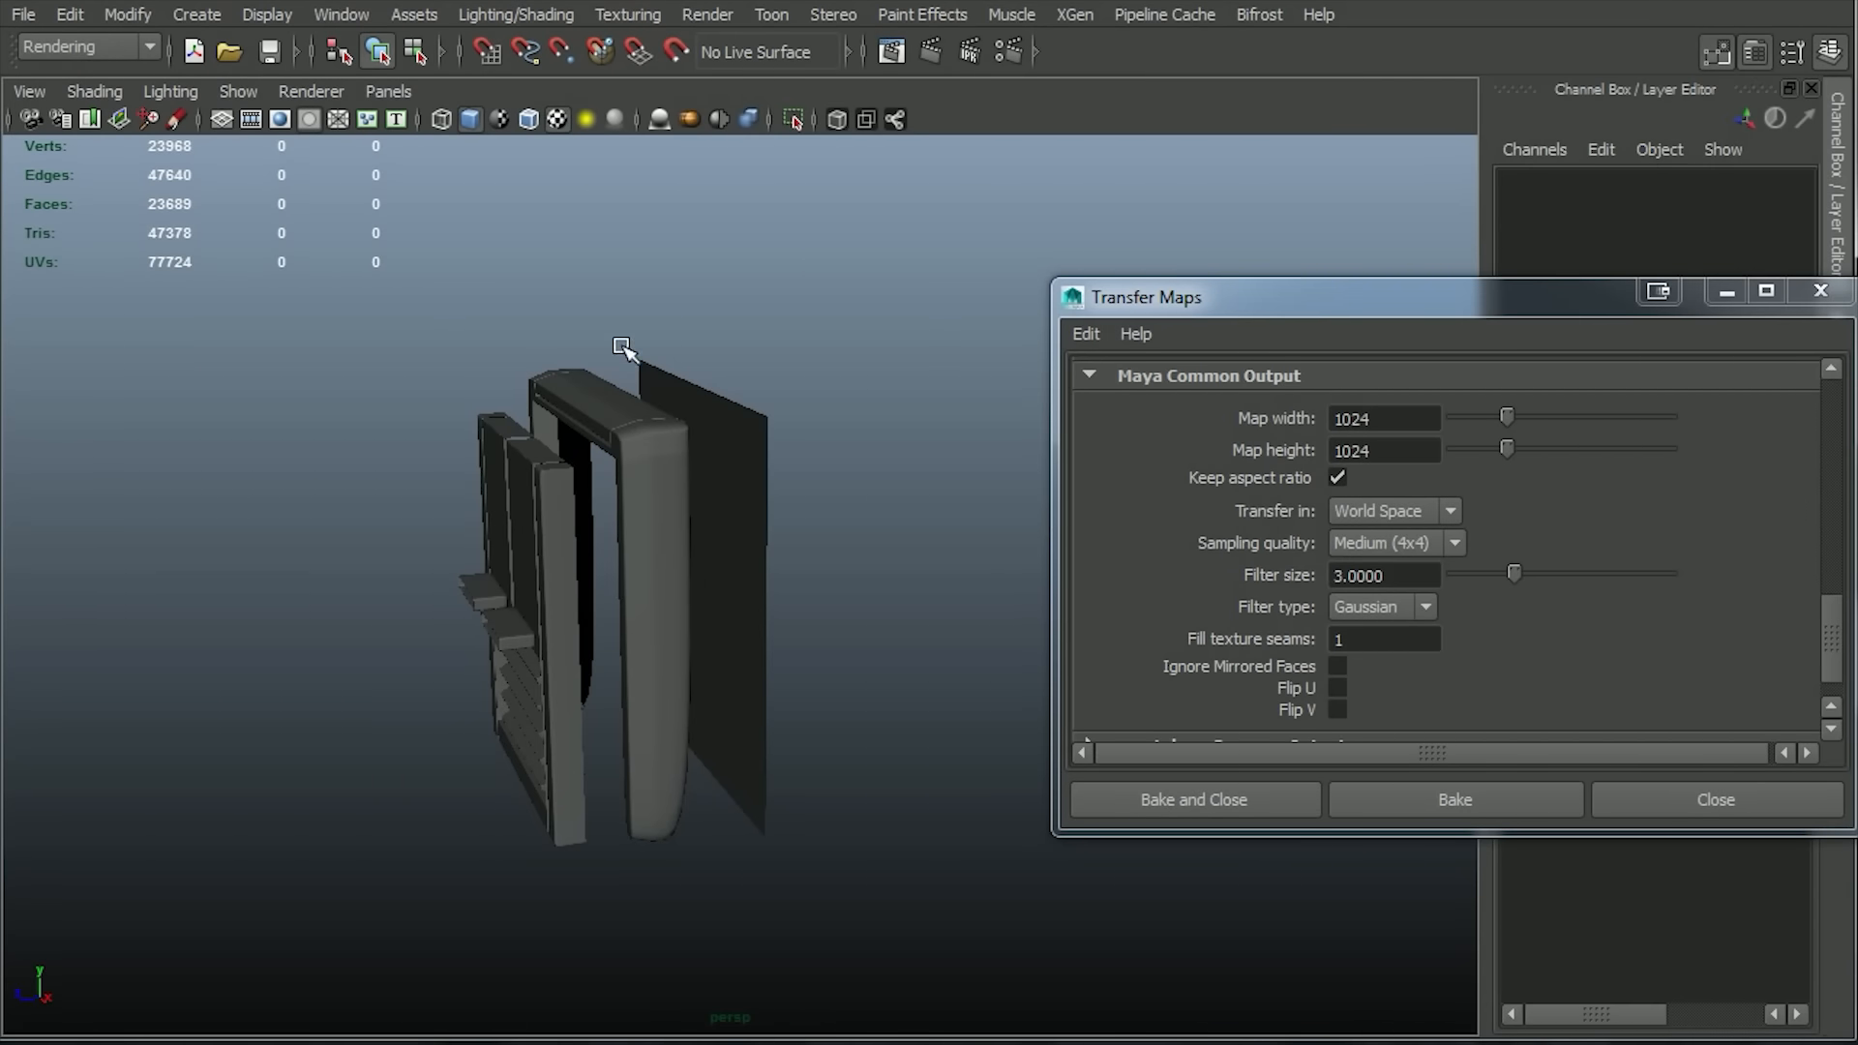
Move the baked plane back to about -13.548 along Z, and add all the modeled panel parts to layer1 and hide it.
left_click(724, 487)
left_click_drag(580, 600, 731, 584)
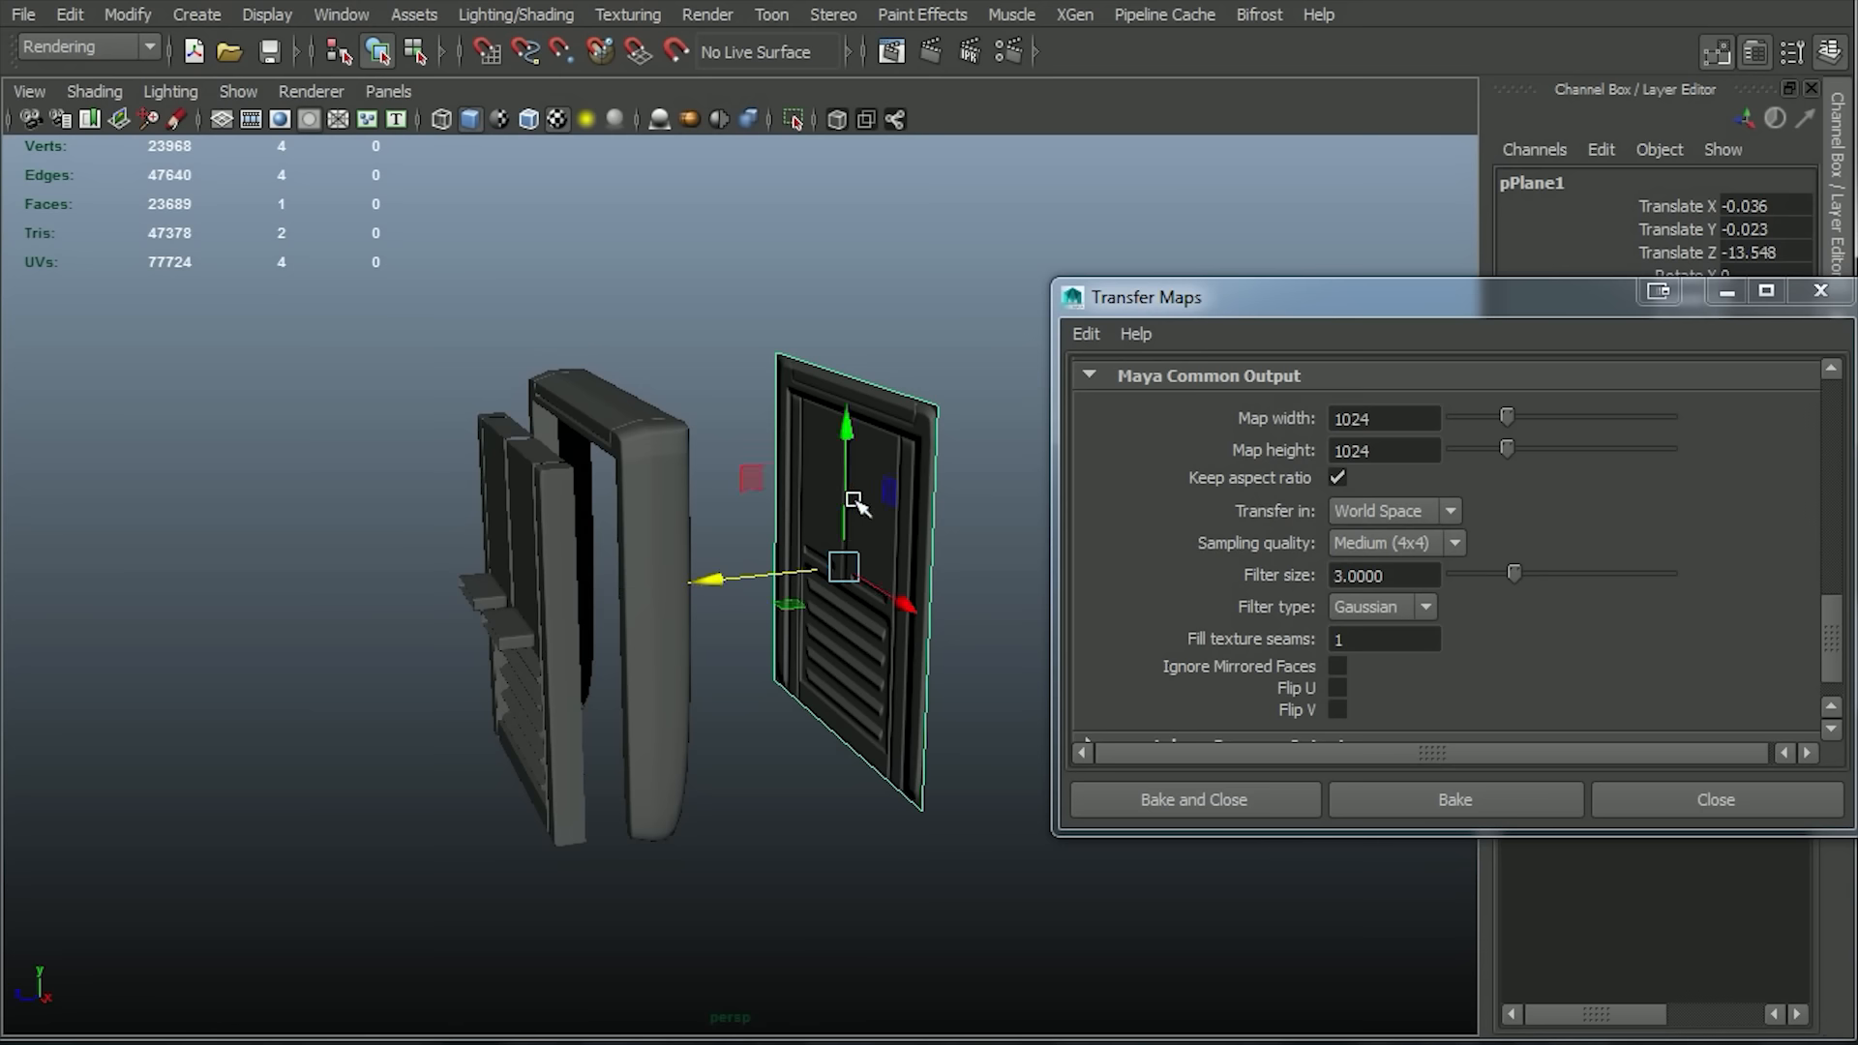
left_click_drag(352, 352, 728, 901)
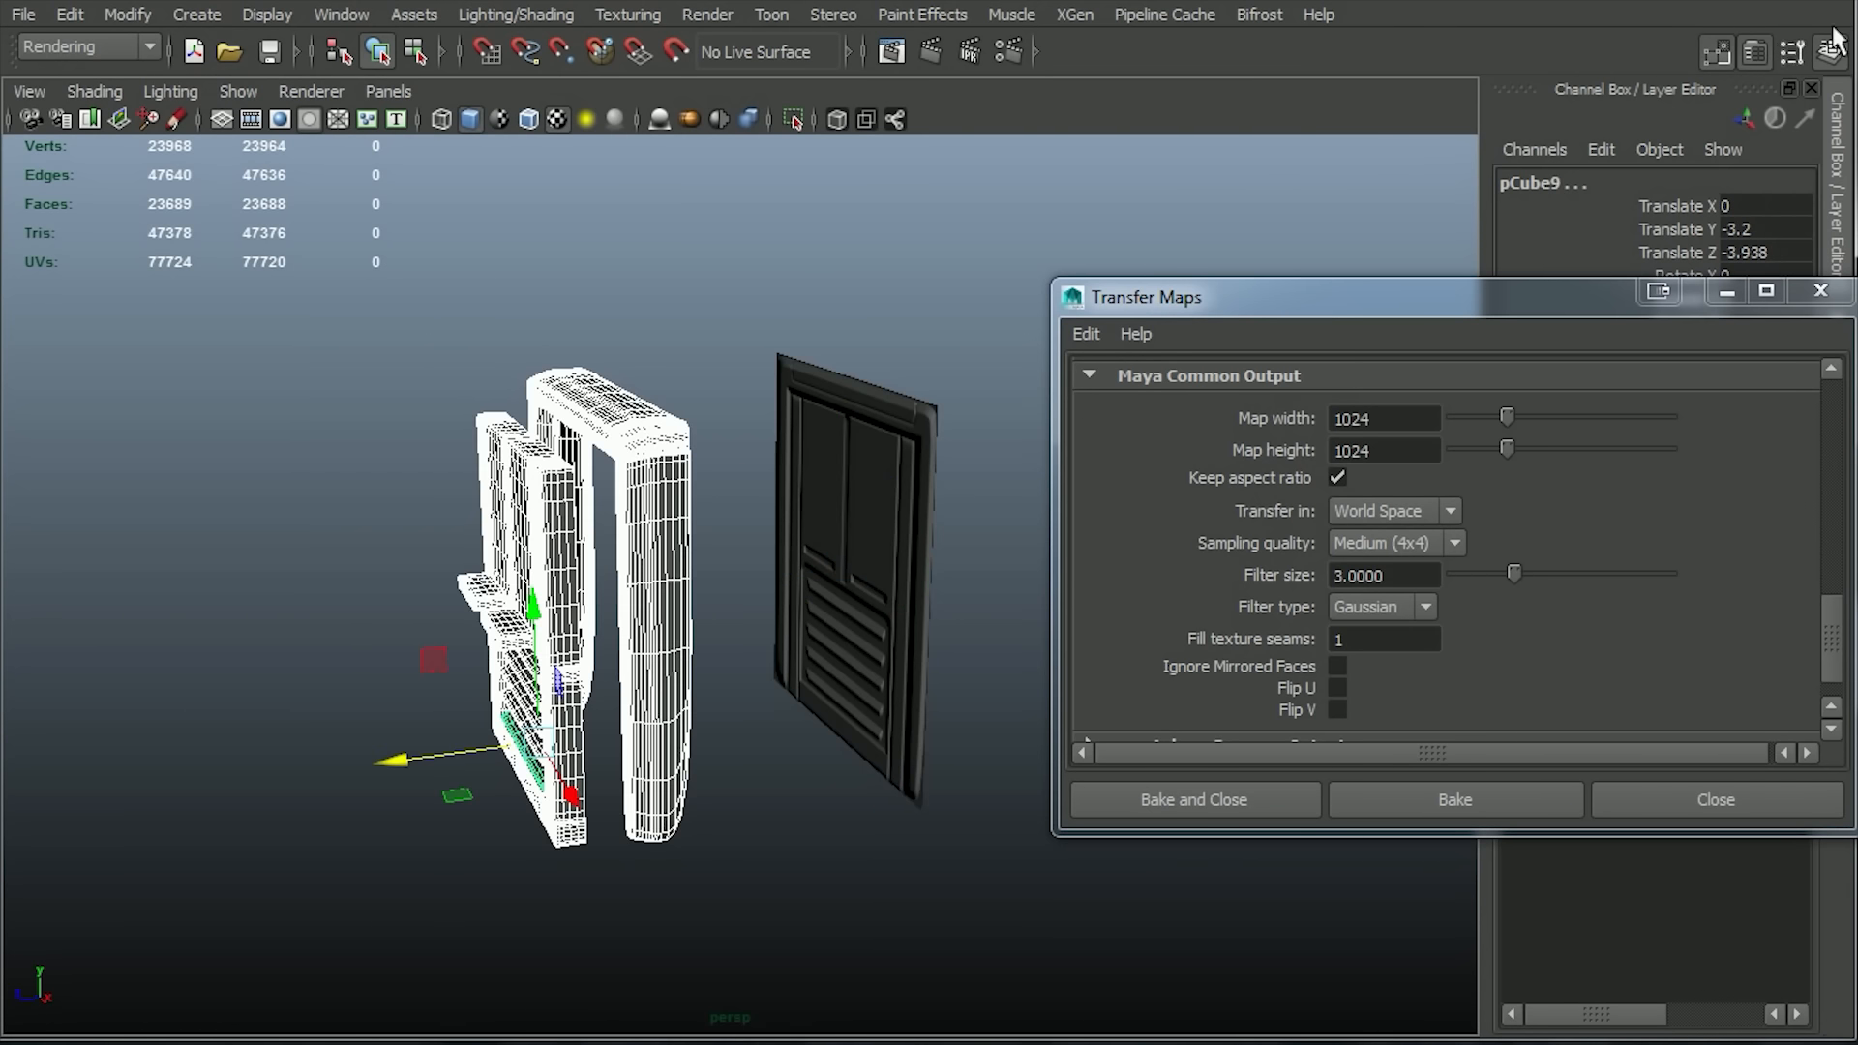
left_click(1722, 293)
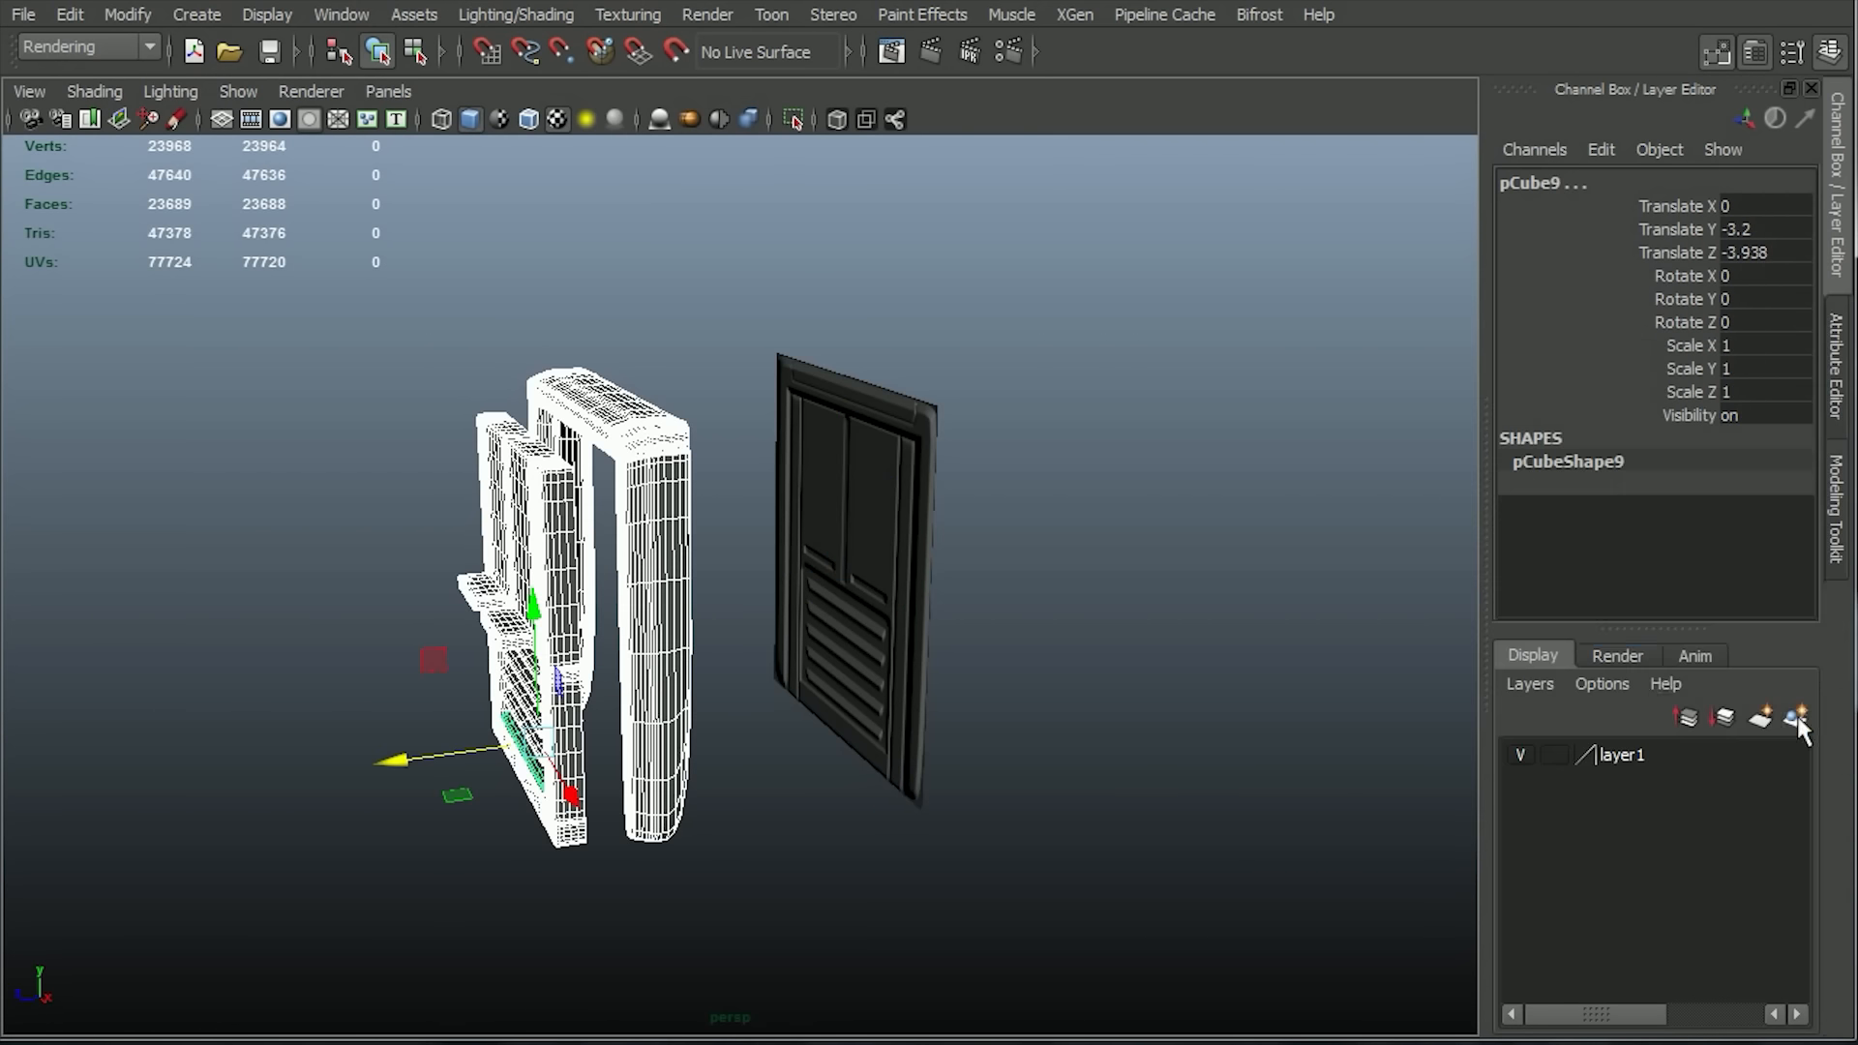
right_click(1621, 758)
left_click(1720, 788)
left_click(1520, 755)
left_click(1078, 670)
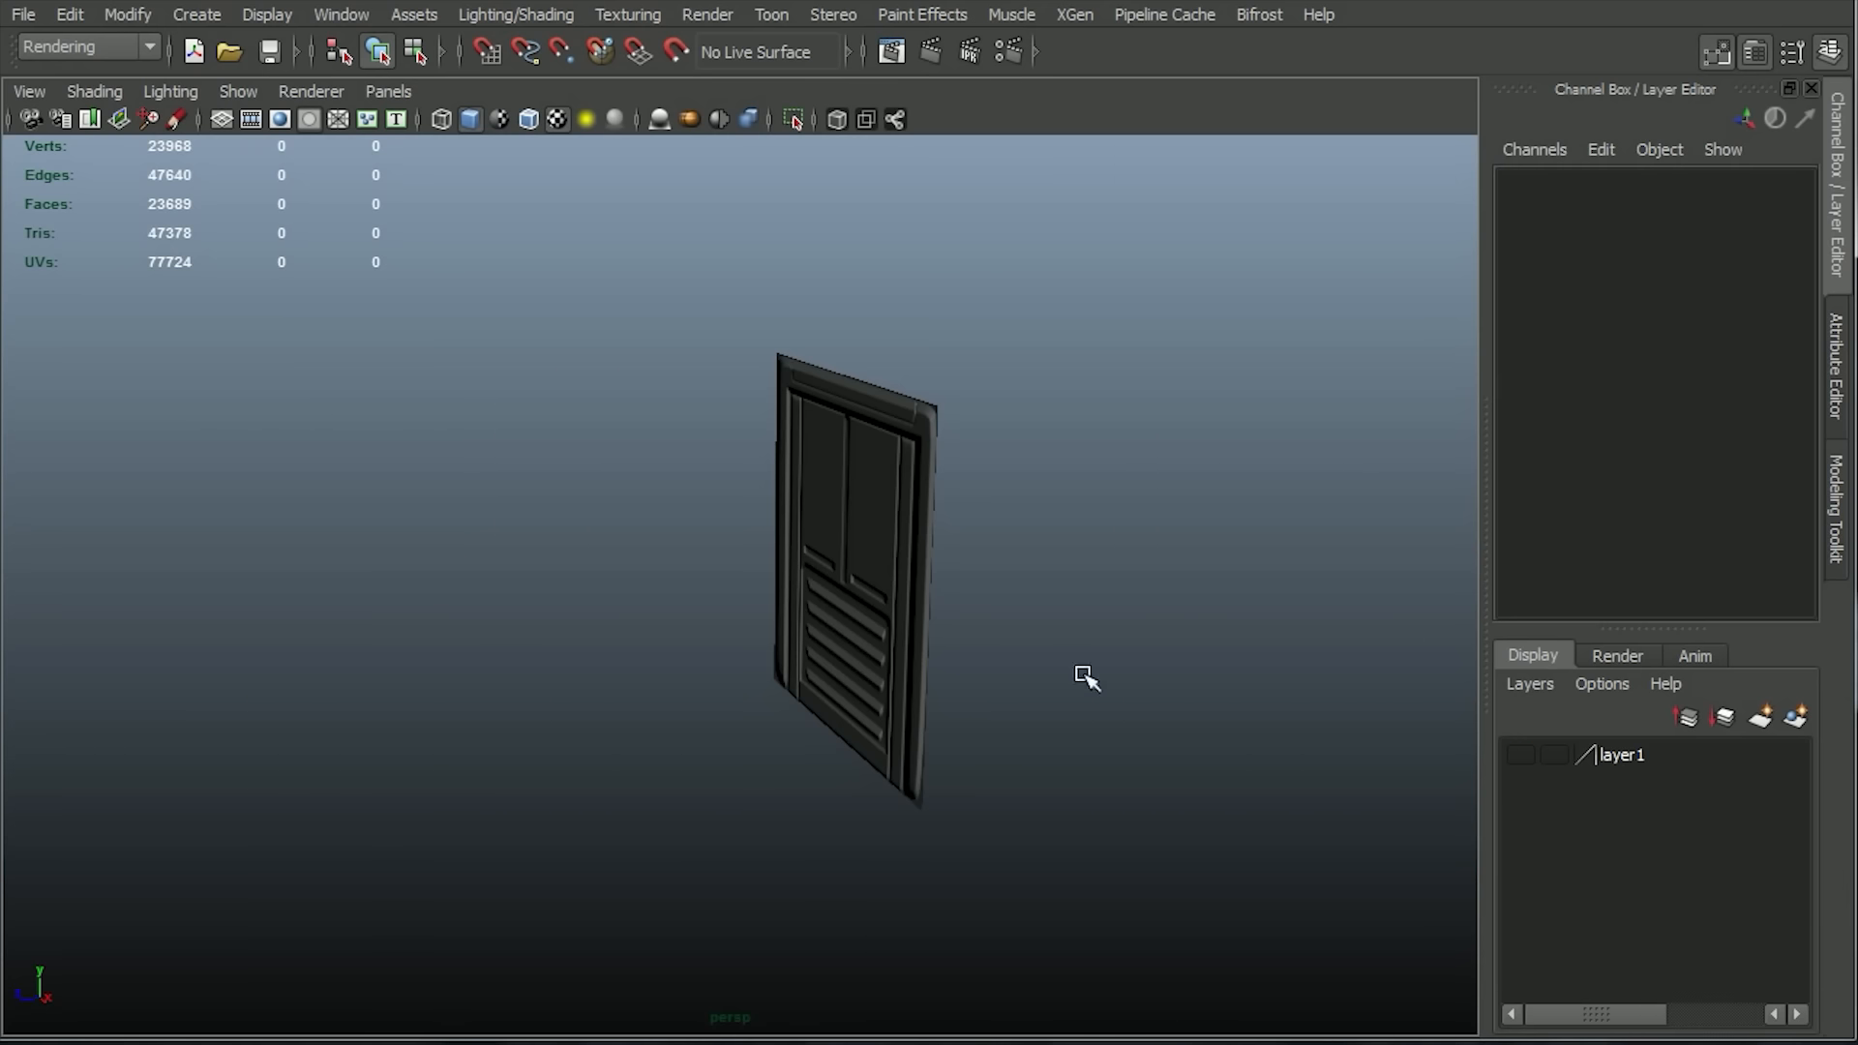
Examine the baked normal map on the plane from several angles, including close to head-on.
left_click(887, 502)
left_click_drag(887, 502, 941, 523, "alt")
left_click(978, 626)
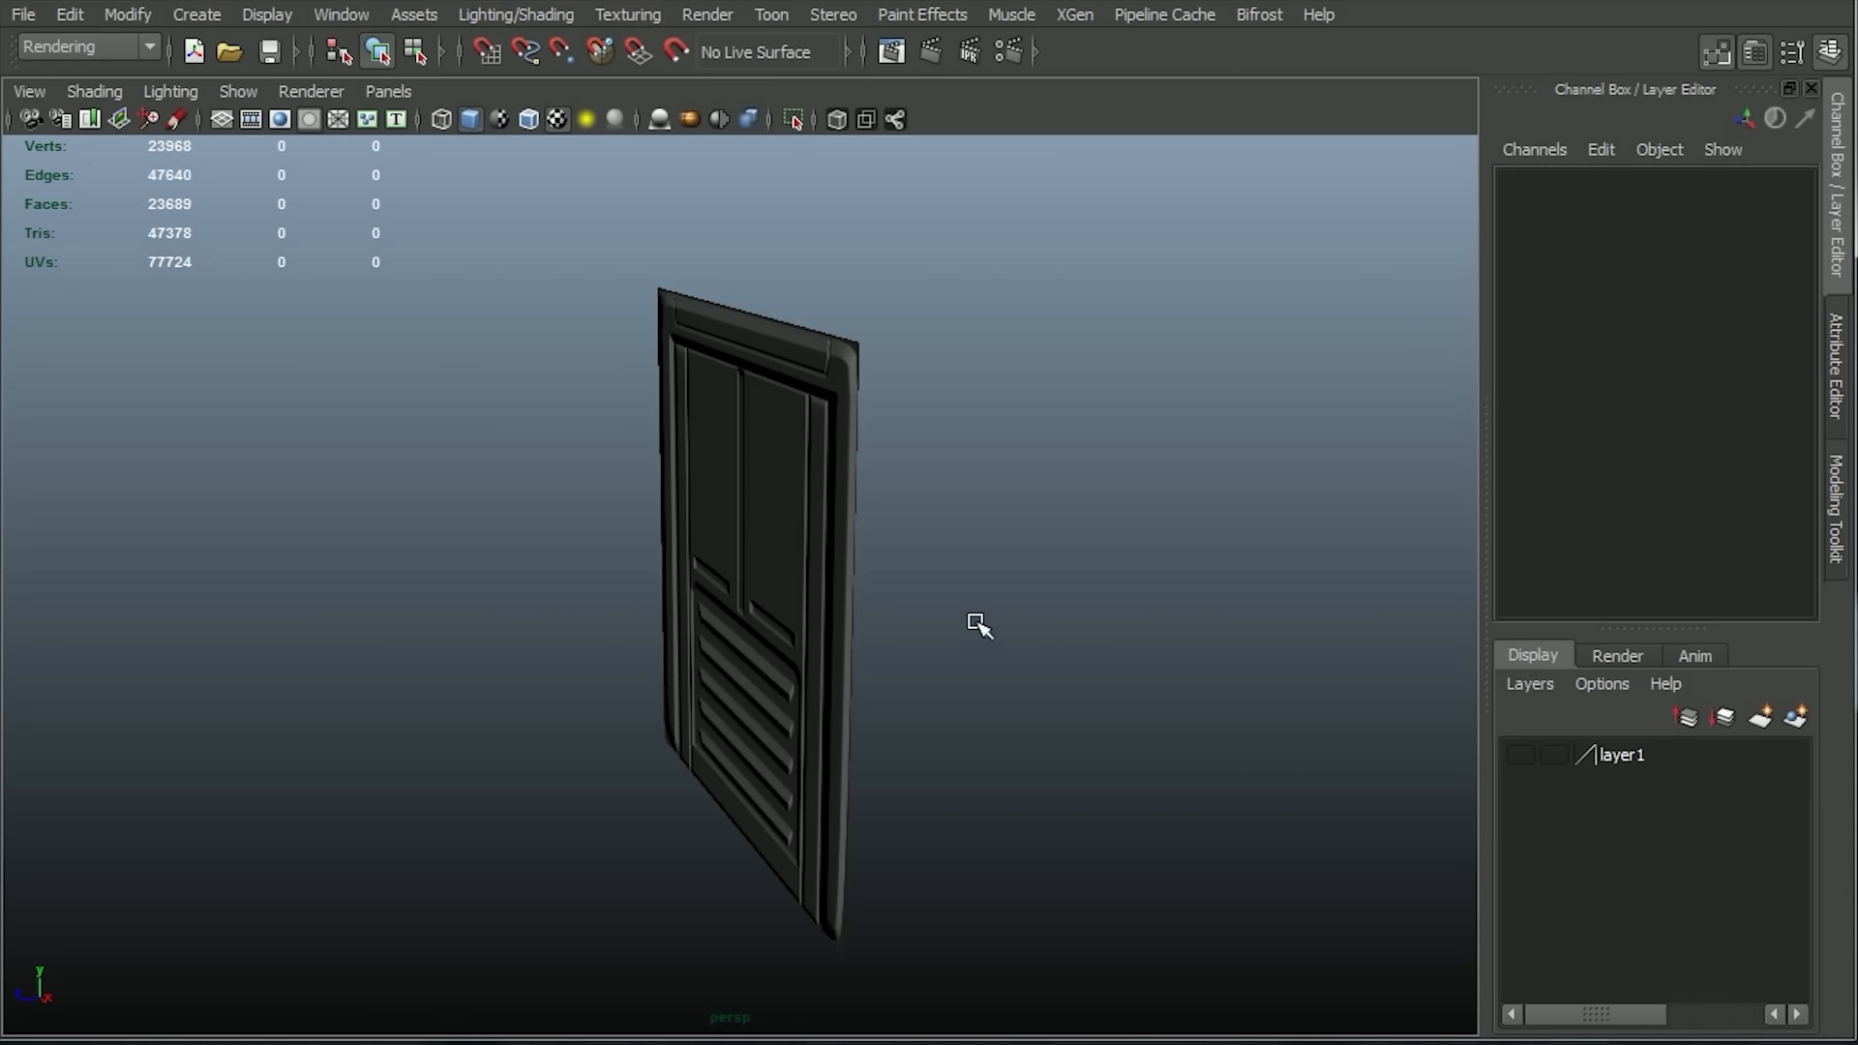
left_click_drag(978, 626, 1235, 591, "alt")
right_click_drag(1236, 591, 1368, 771, "alt")
left_click_drag(1368, 771, 1236, 742, "alt")
right_click_drag(1236, 742, 1066, 630, "alt")
left_click_drag(1065, 630, 991, 651, "alt")
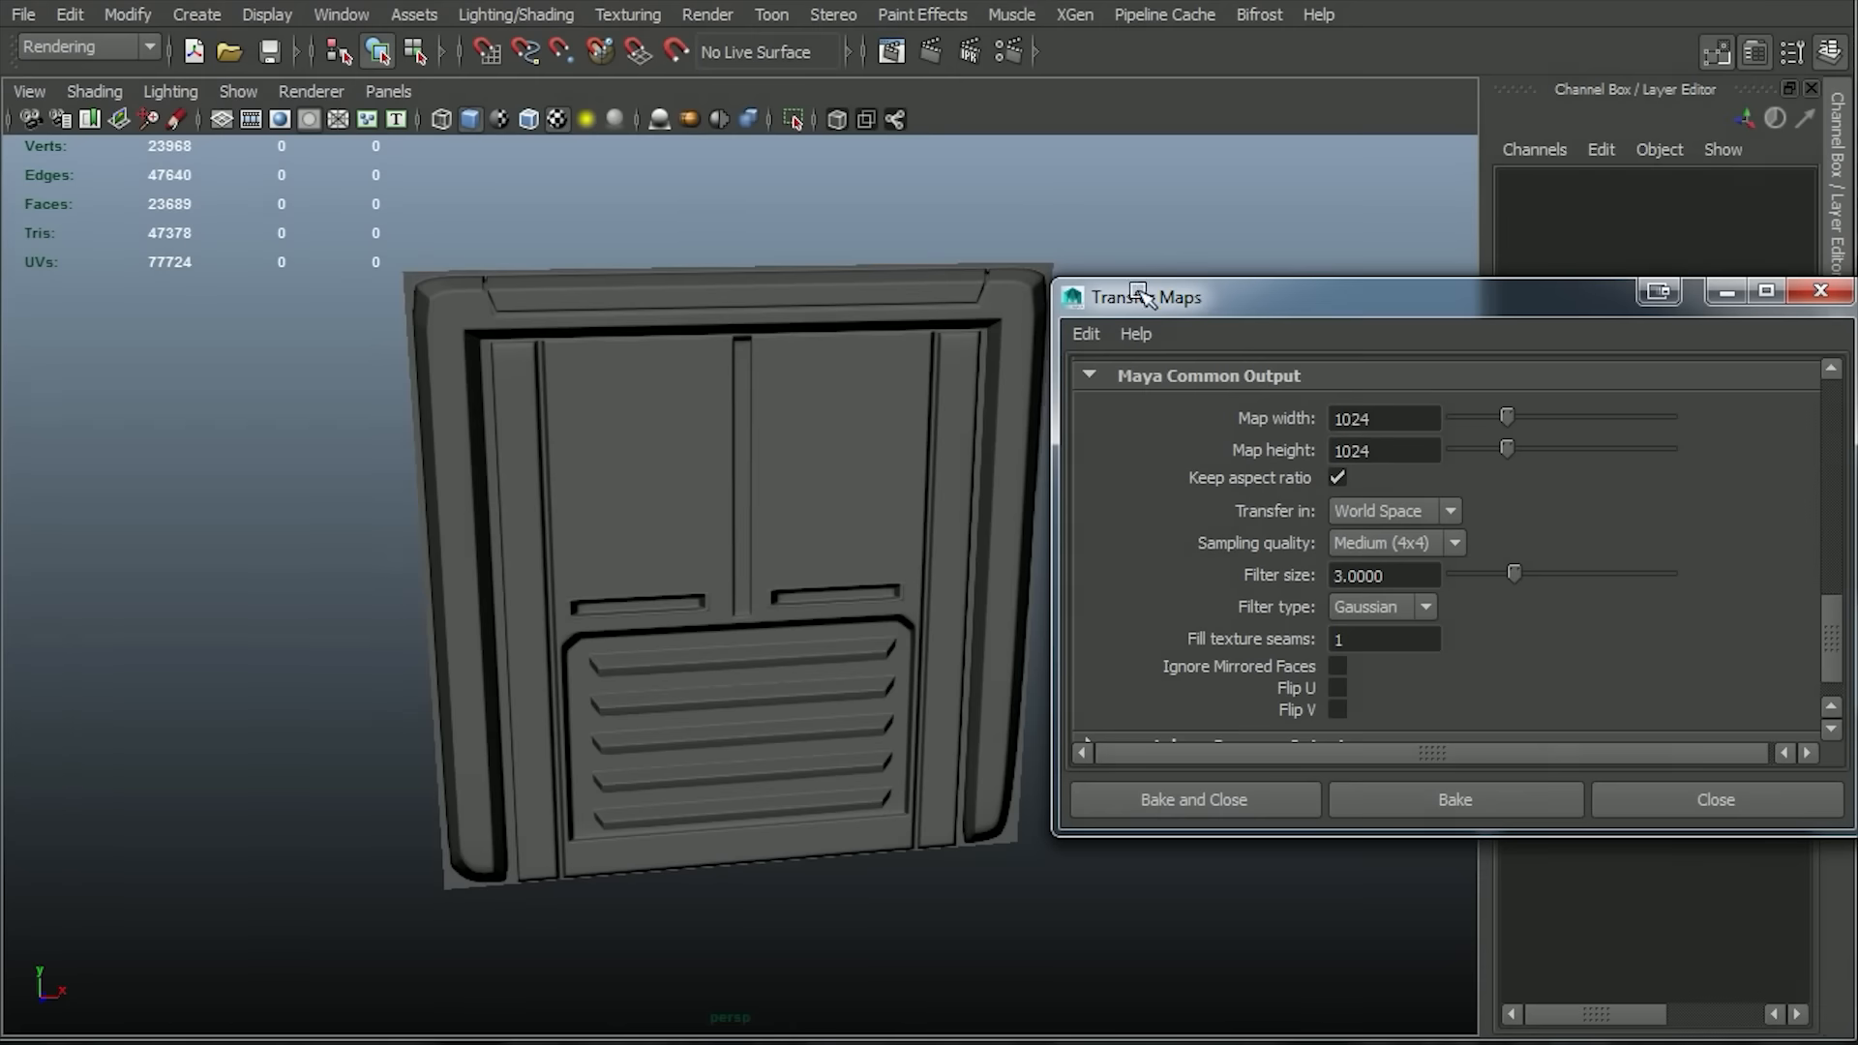
Turn off the normal map output in Transfer Maps and add an ambient occlusion map output.
left_click_drag(1216, 307, 514, 243)
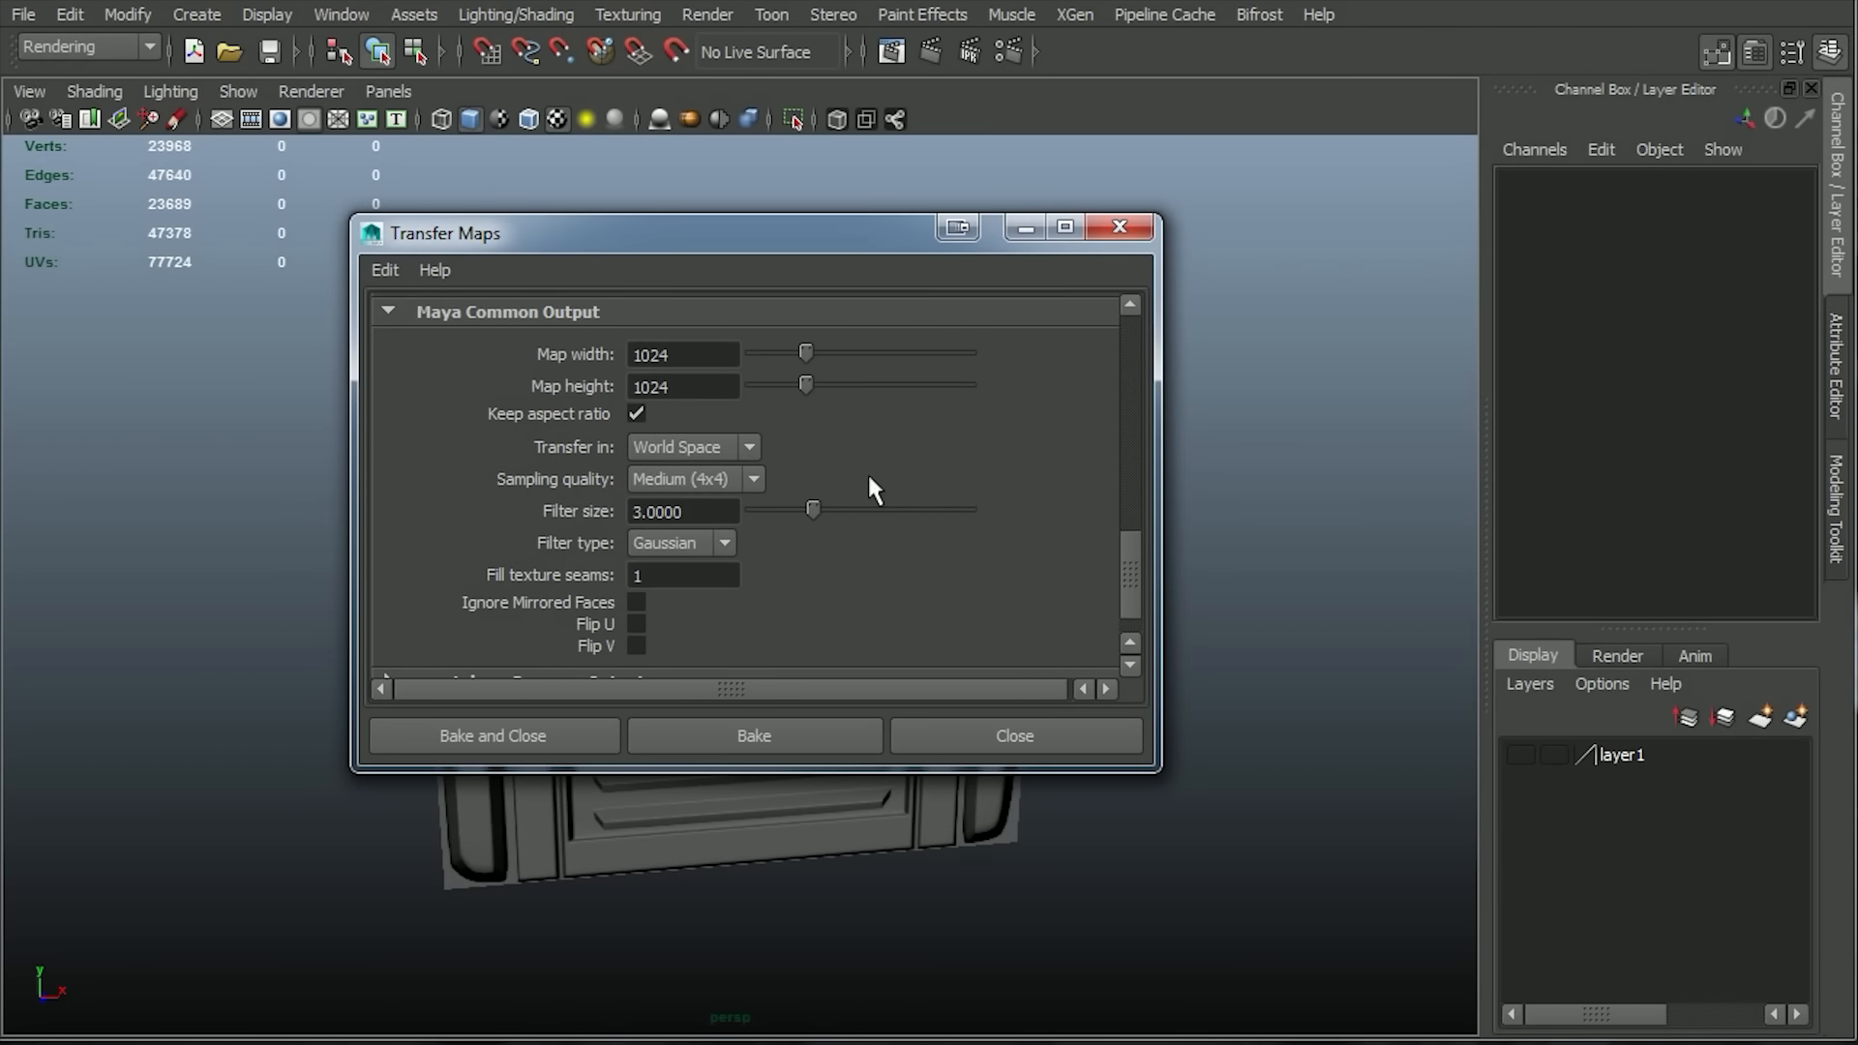
scroll(868, 487, "up", 5)
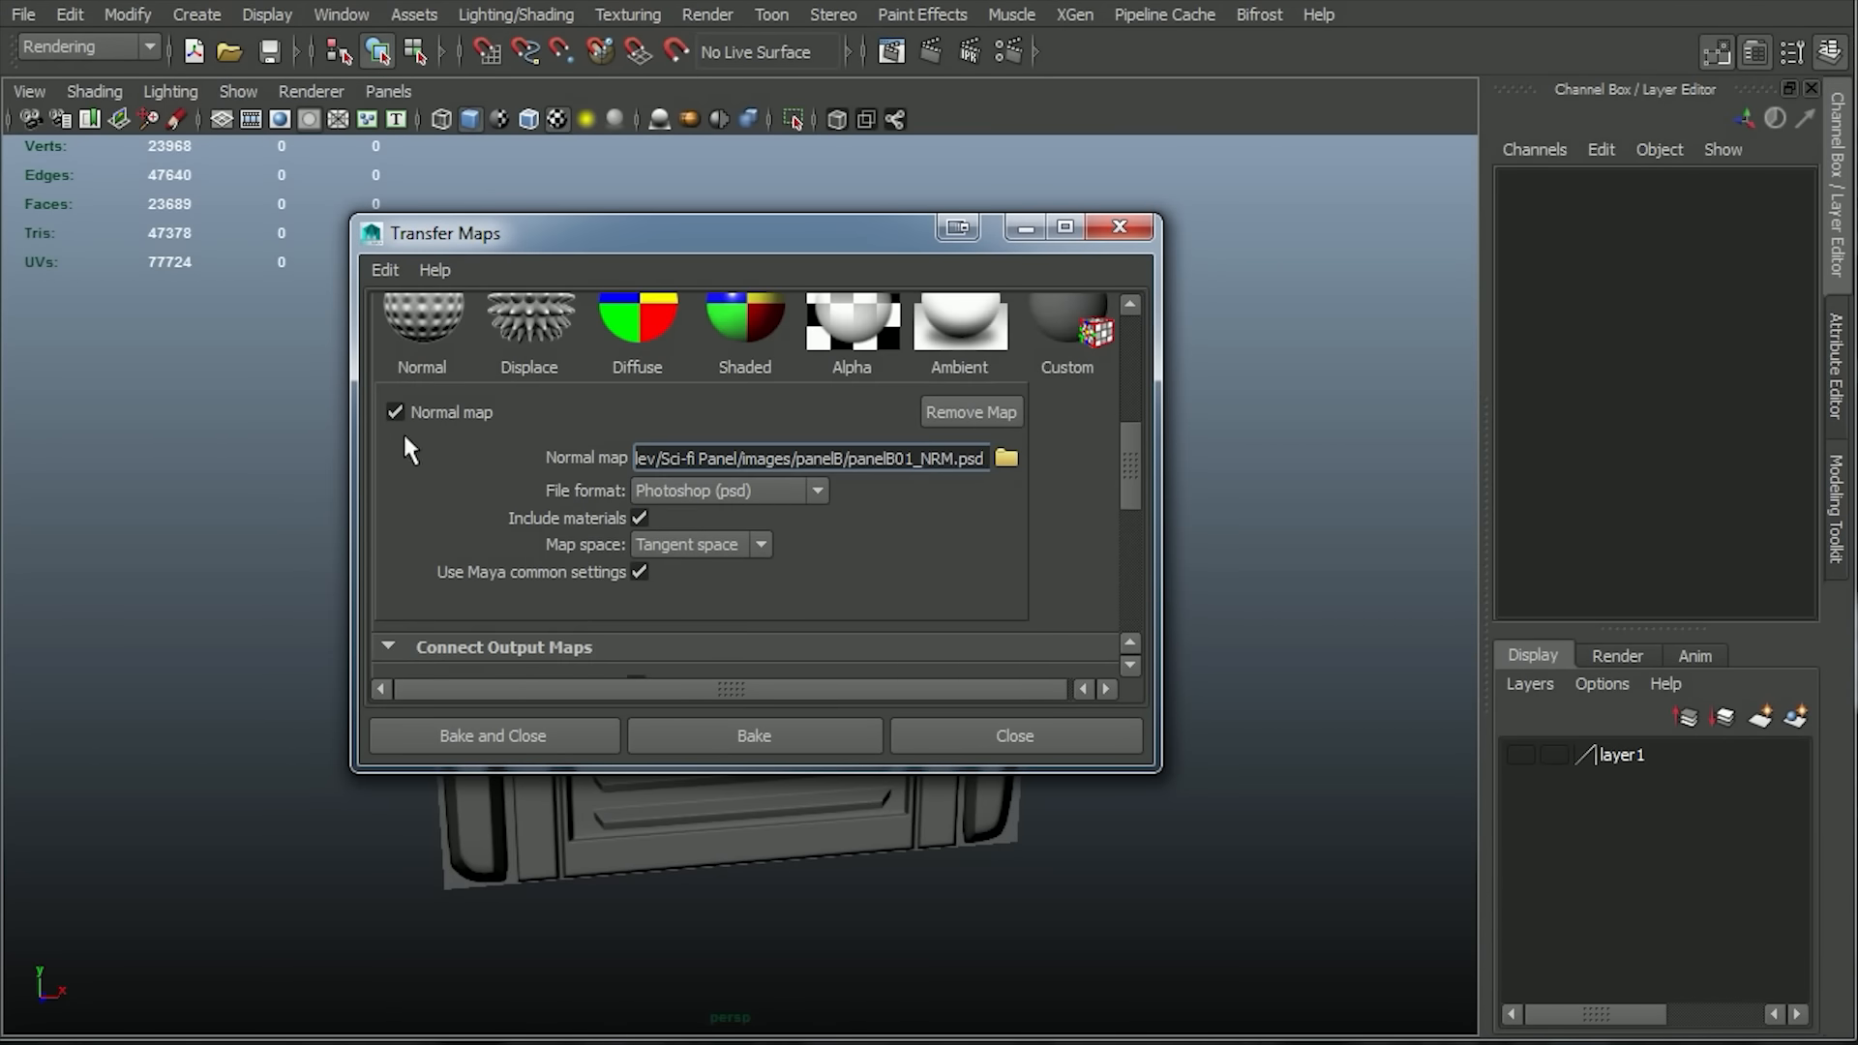
scroll(578, 435, "down", 5)
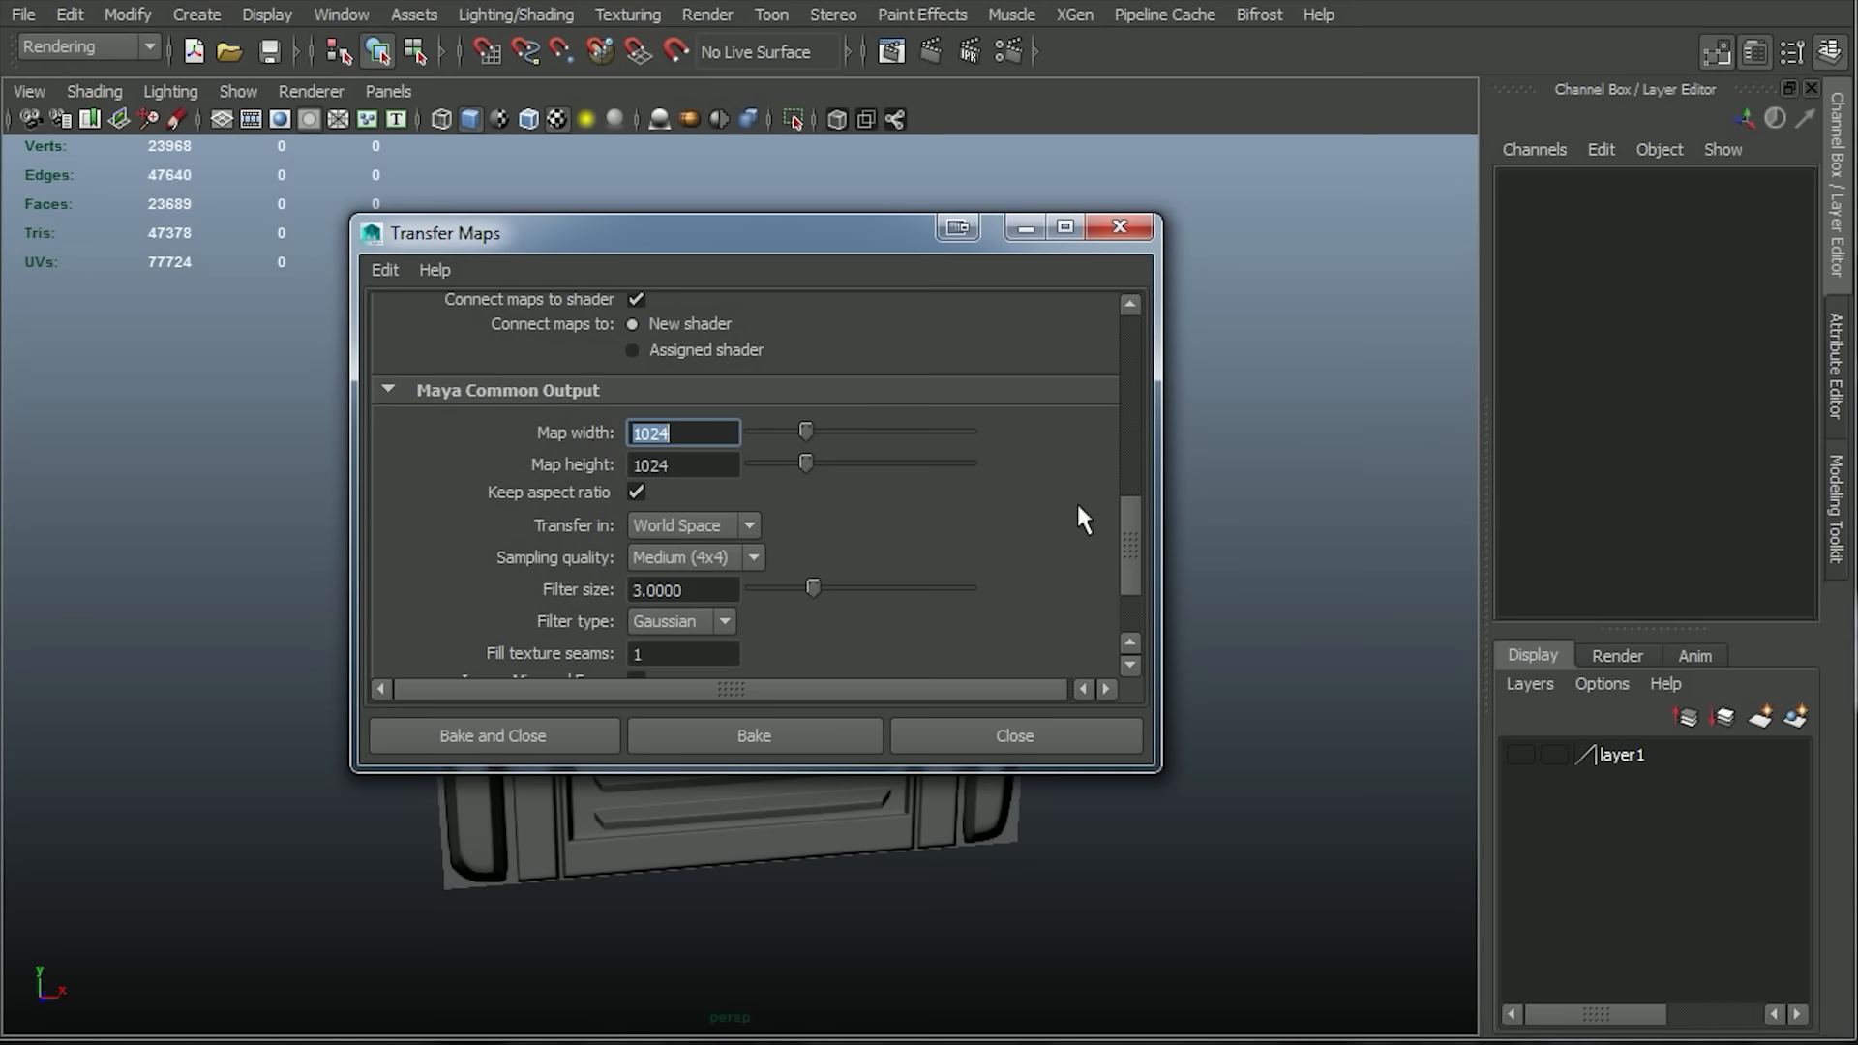
left_click_drag(1128, 491, 1158, 424)
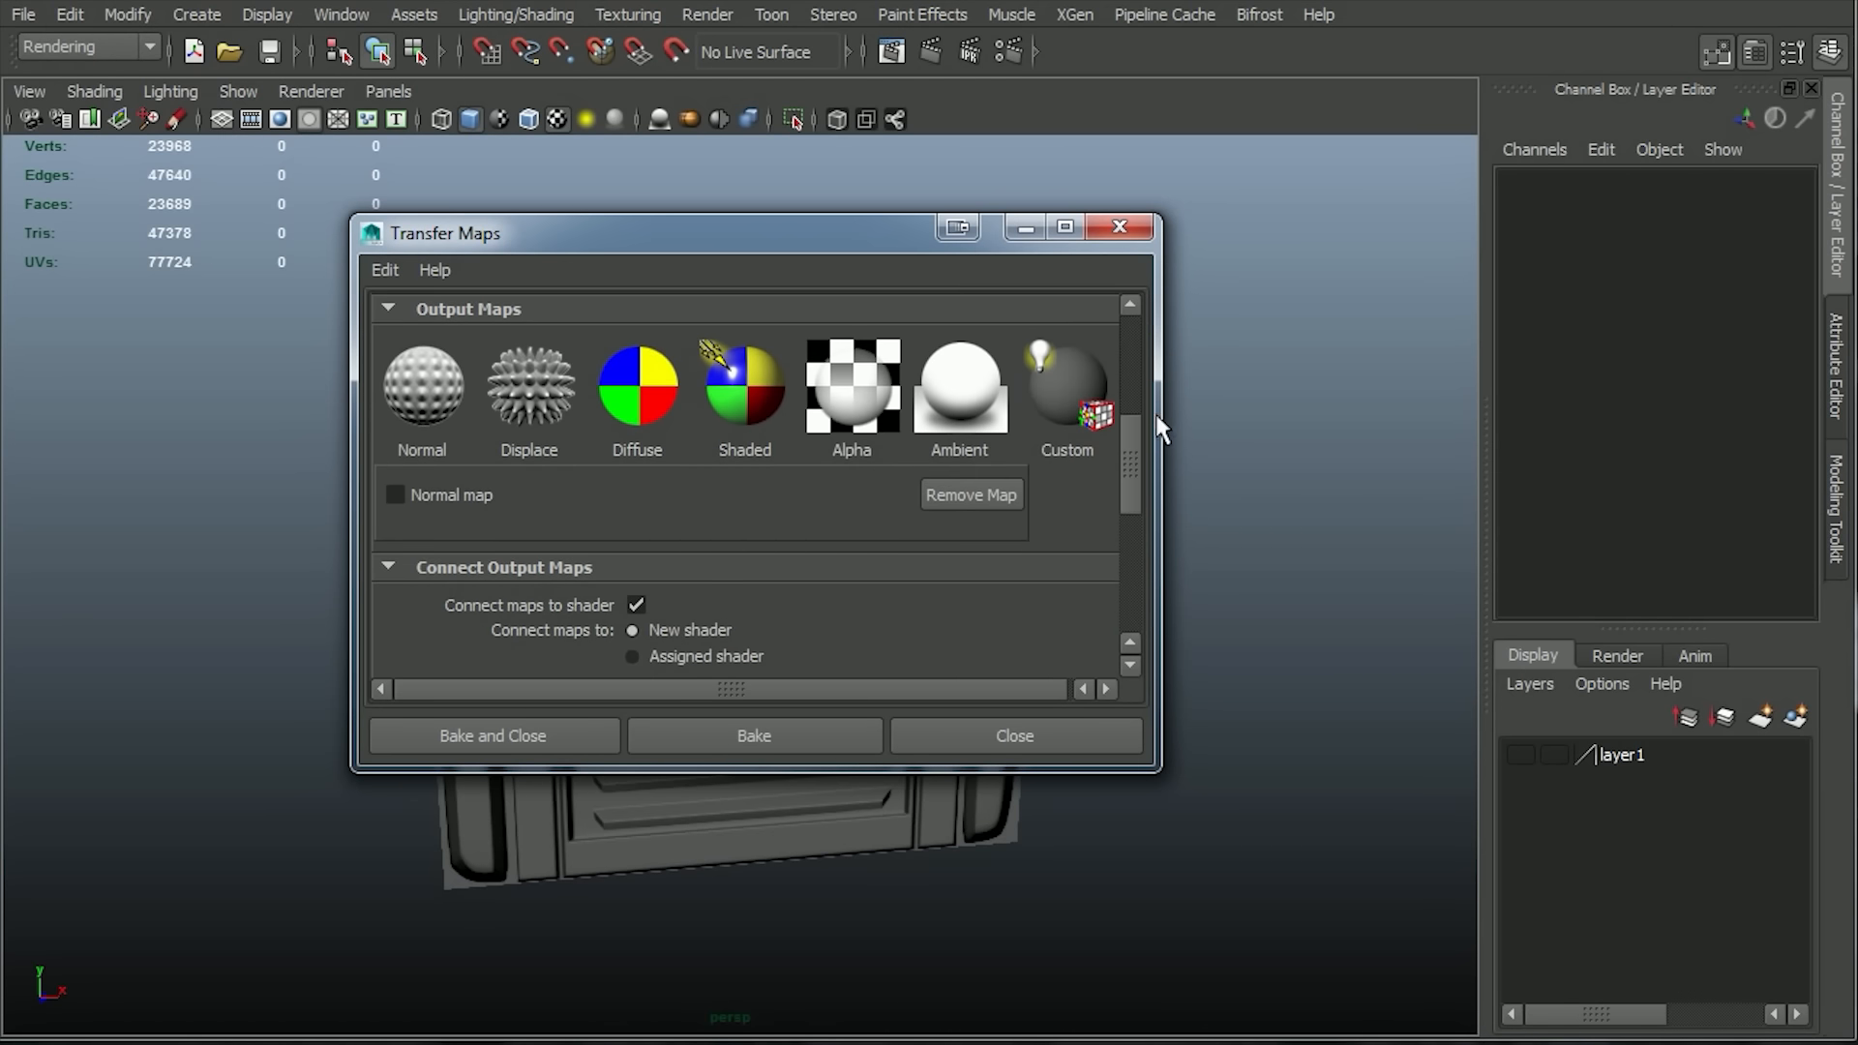
left_click(965, 409)
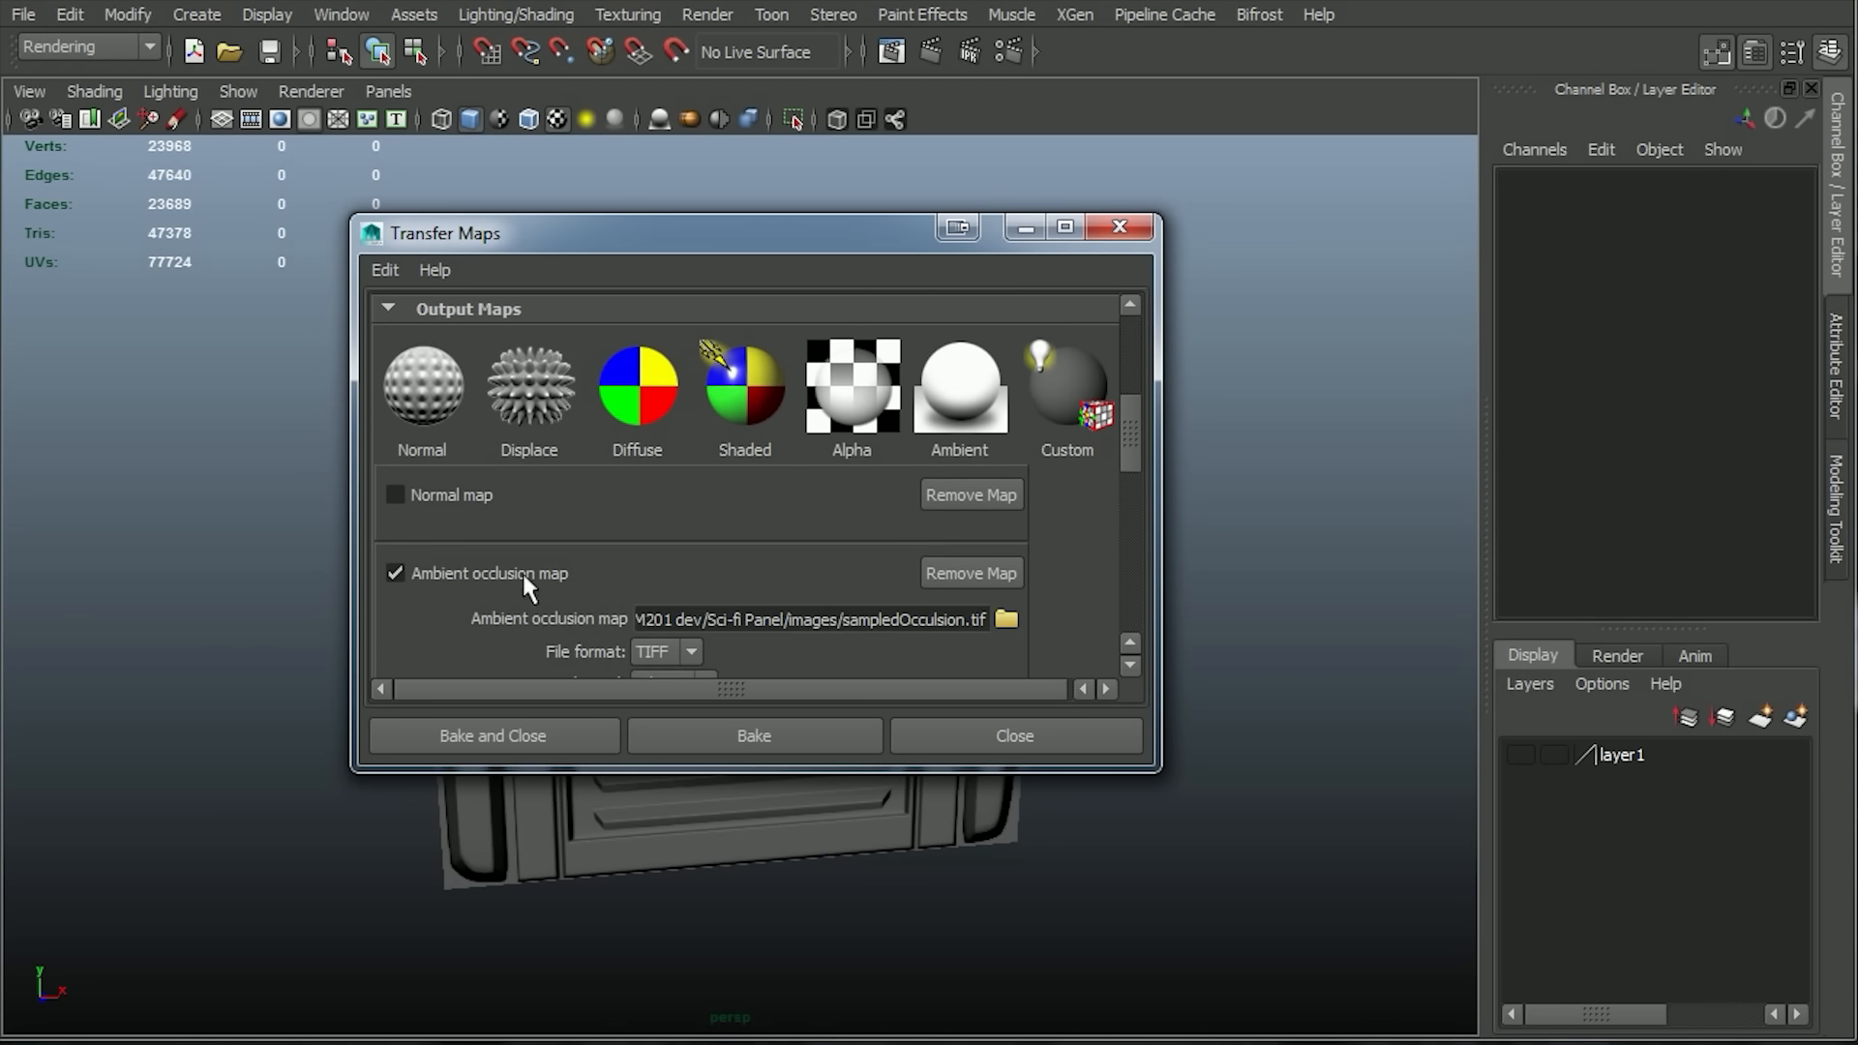
Name the ambient occlusion file panelB01_AO in the images/panelB folder and remove the extra als extension, leaving panelB01_AO.tif.
left_click(1006, 620)
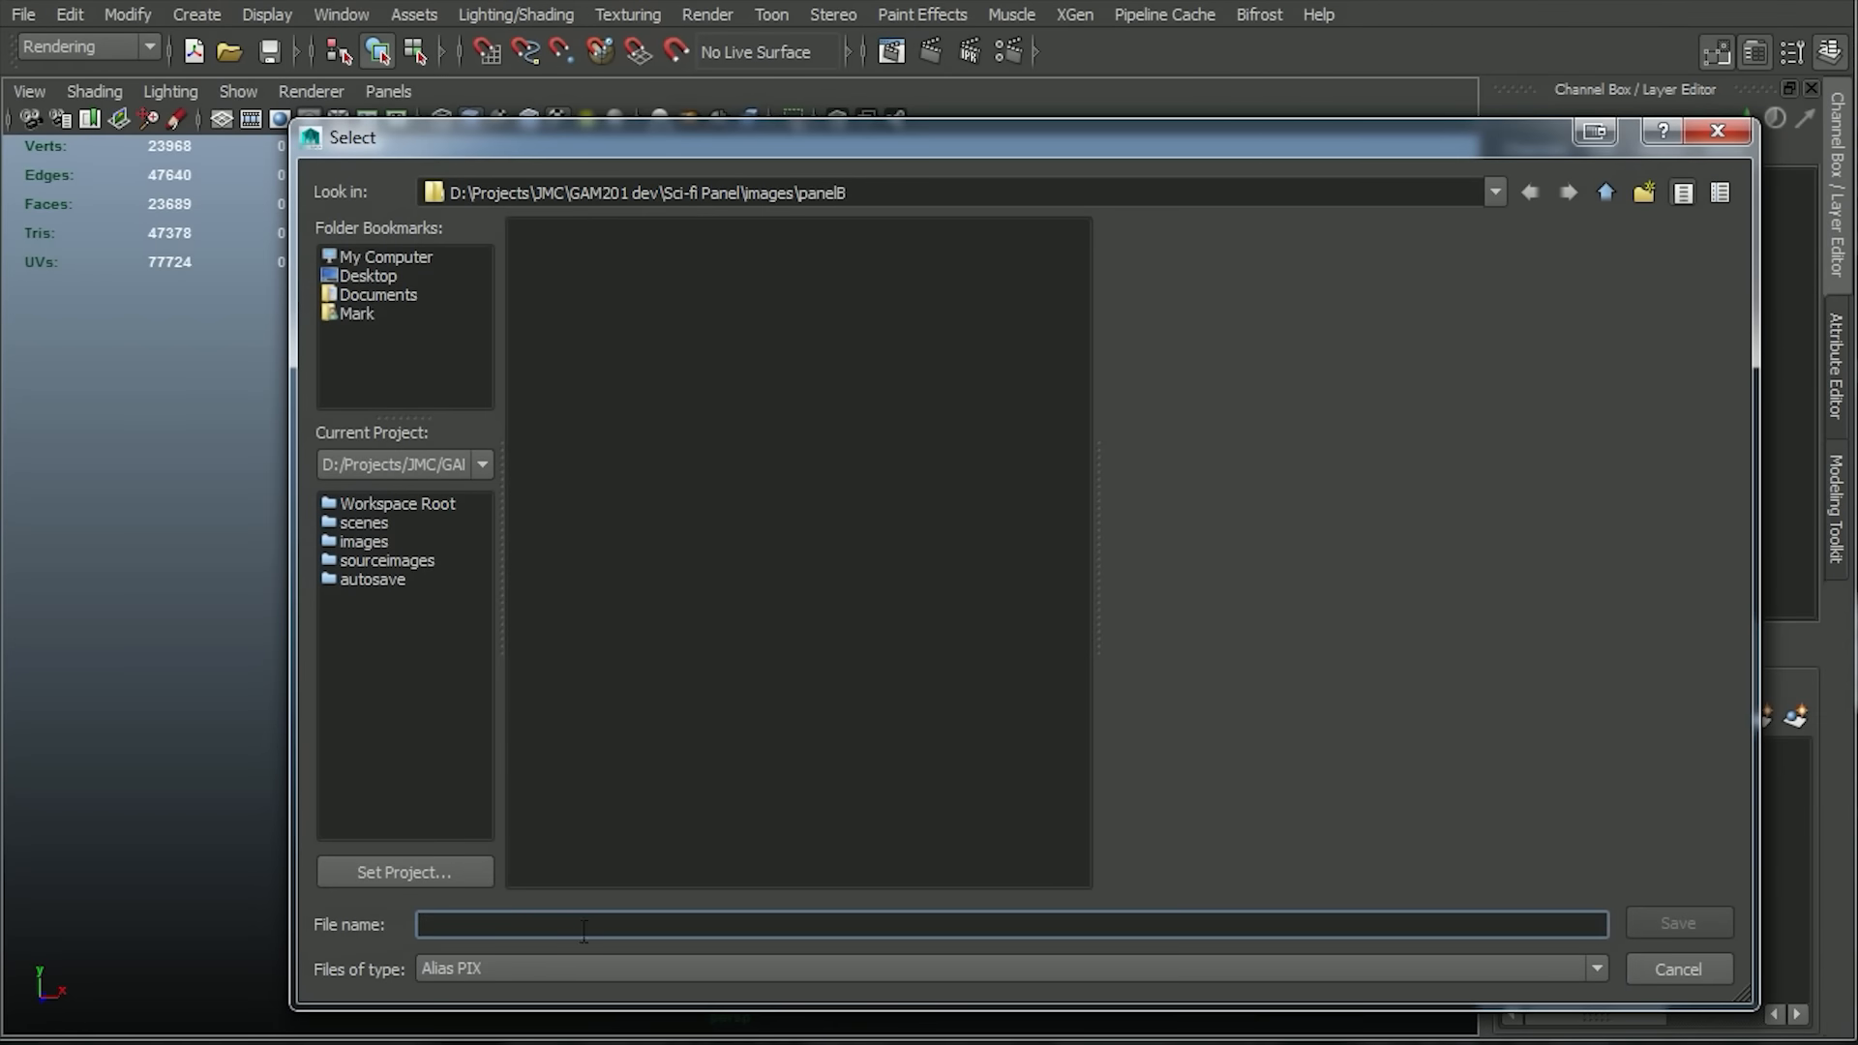
type("panelB01_AO")
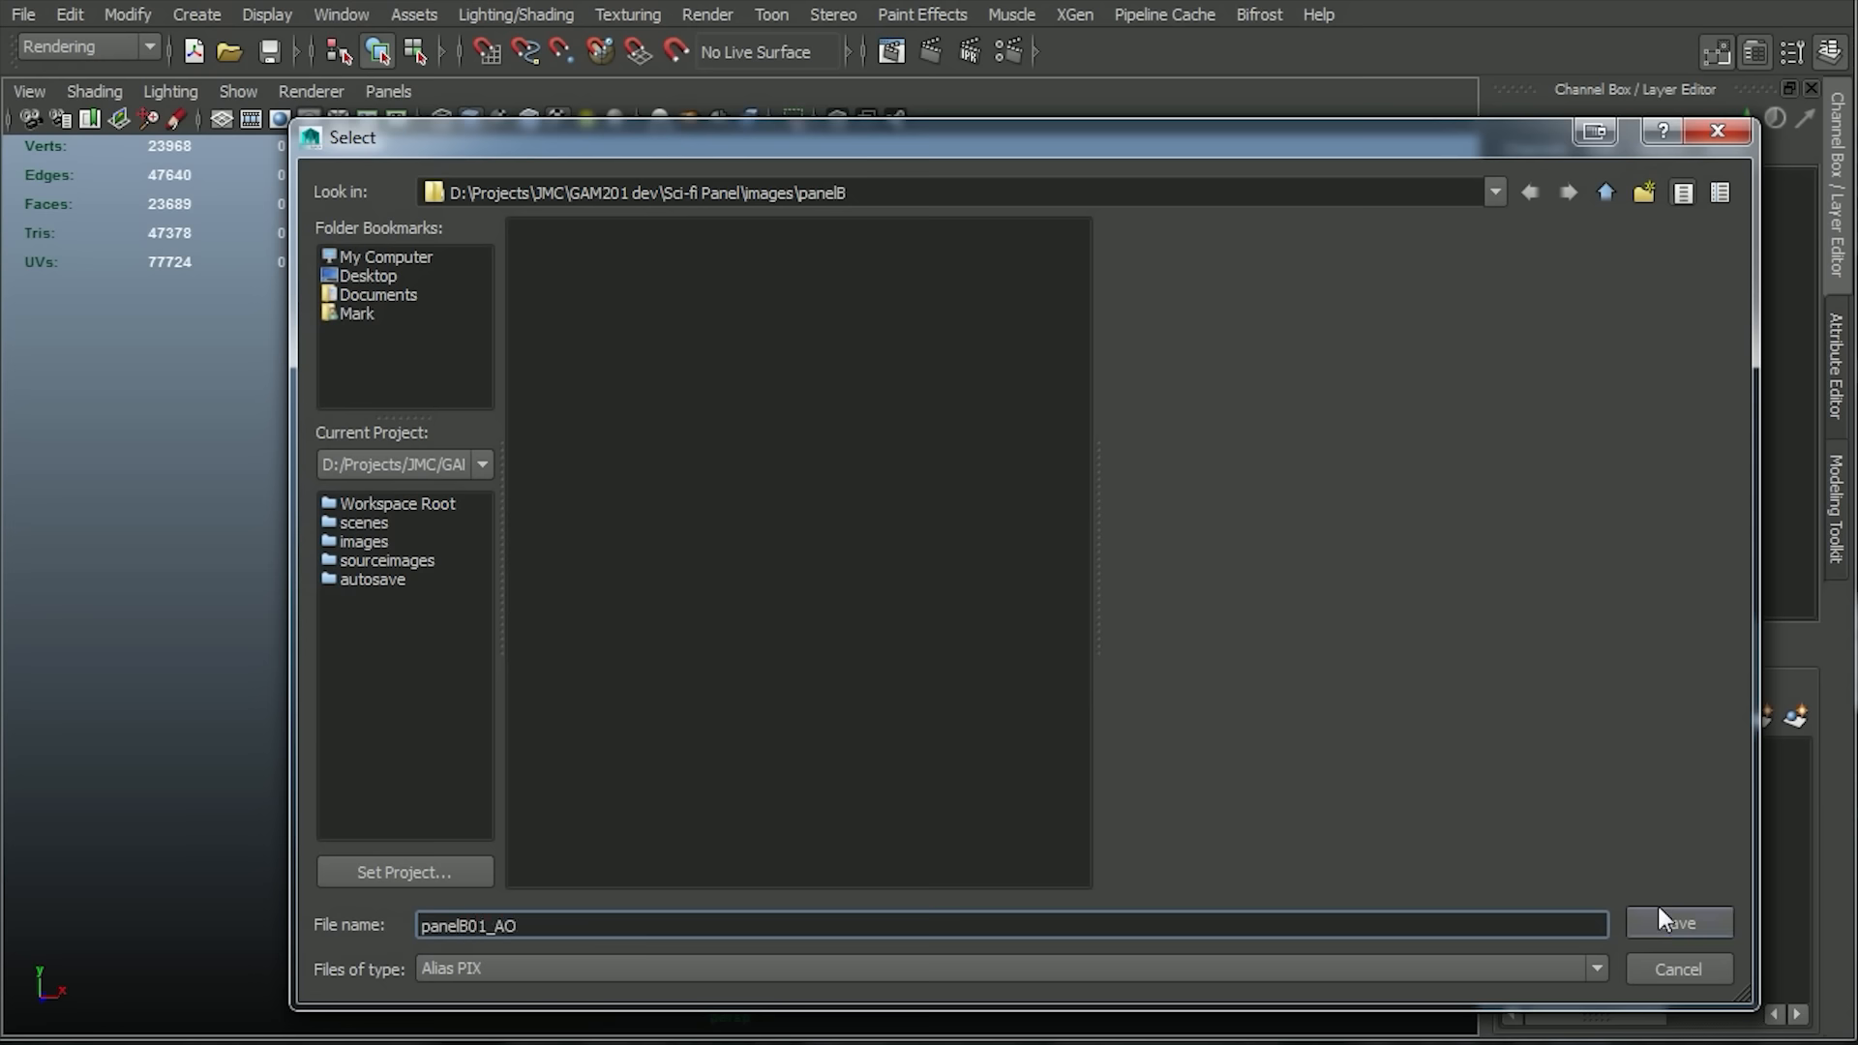
left_click(1659, 909)
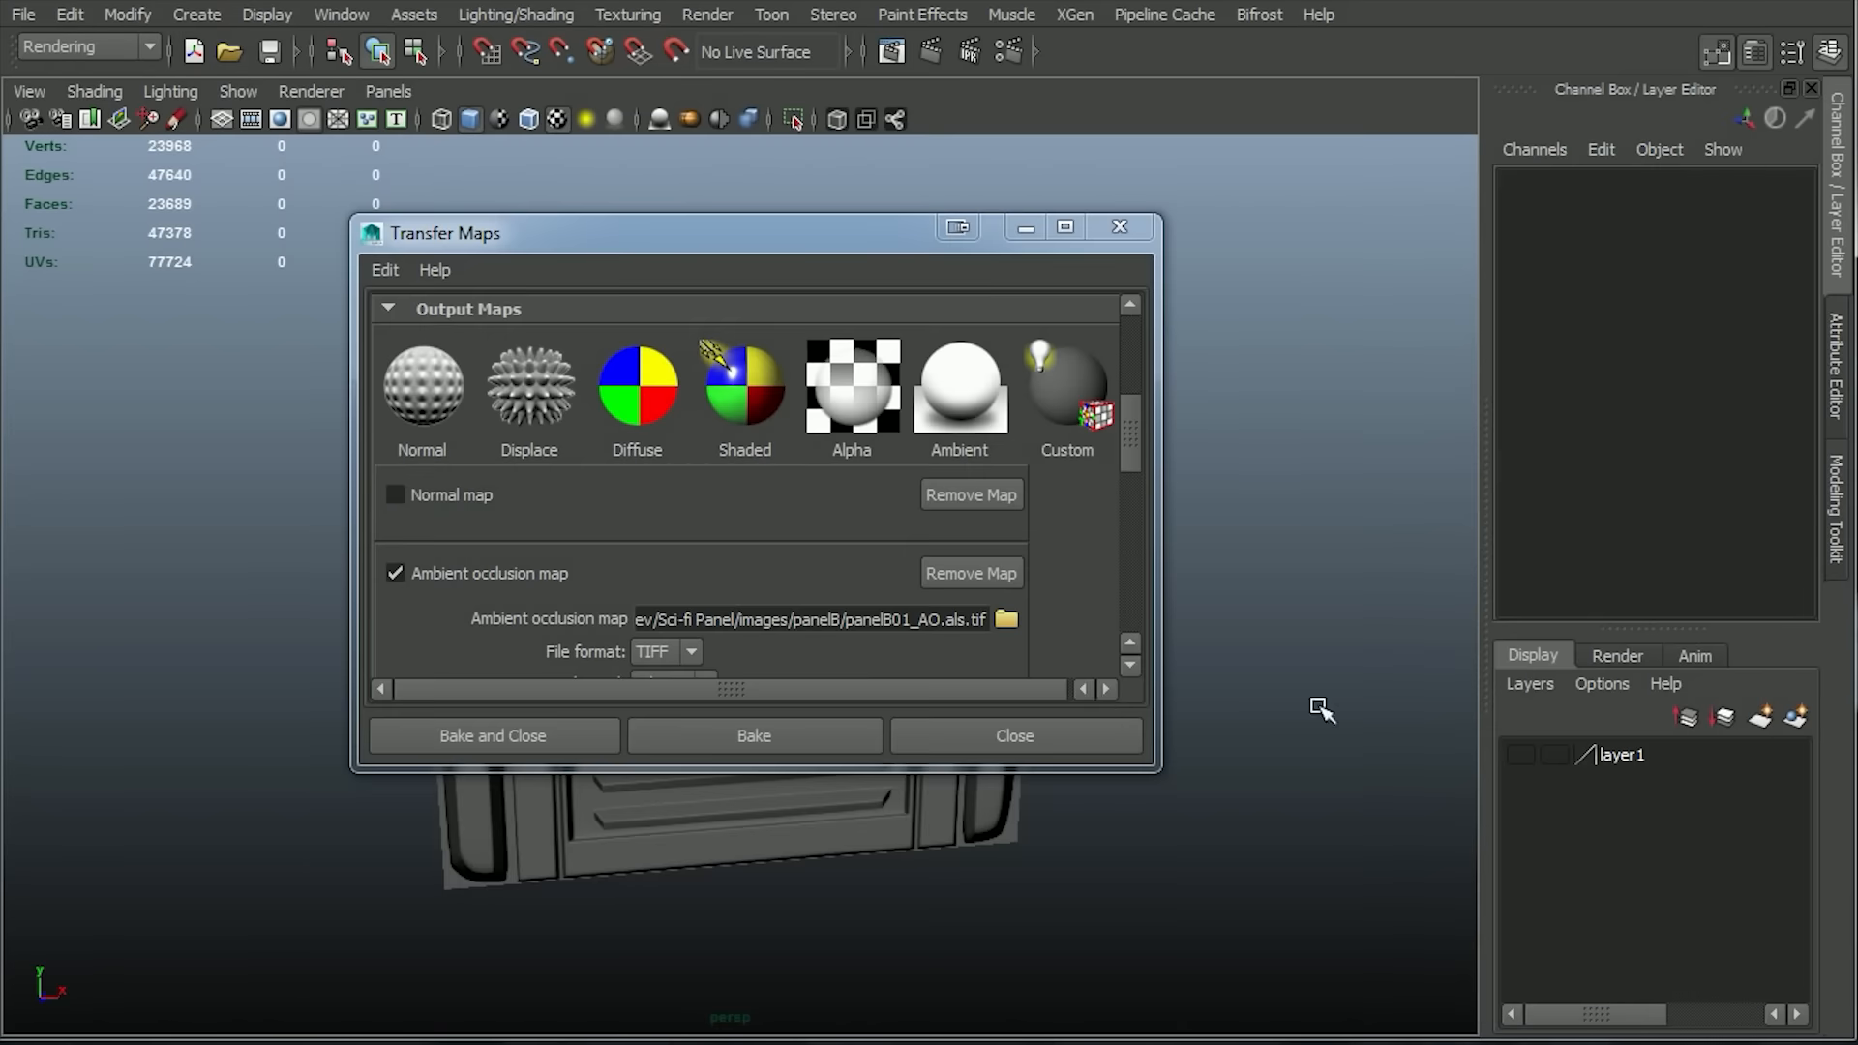
left_click(961, 620)
key("BackSpace")
key("BackSpace")
key("BackSpace")
key("BackSpace")
left_click_drag(1122, 459, 1135, 506)
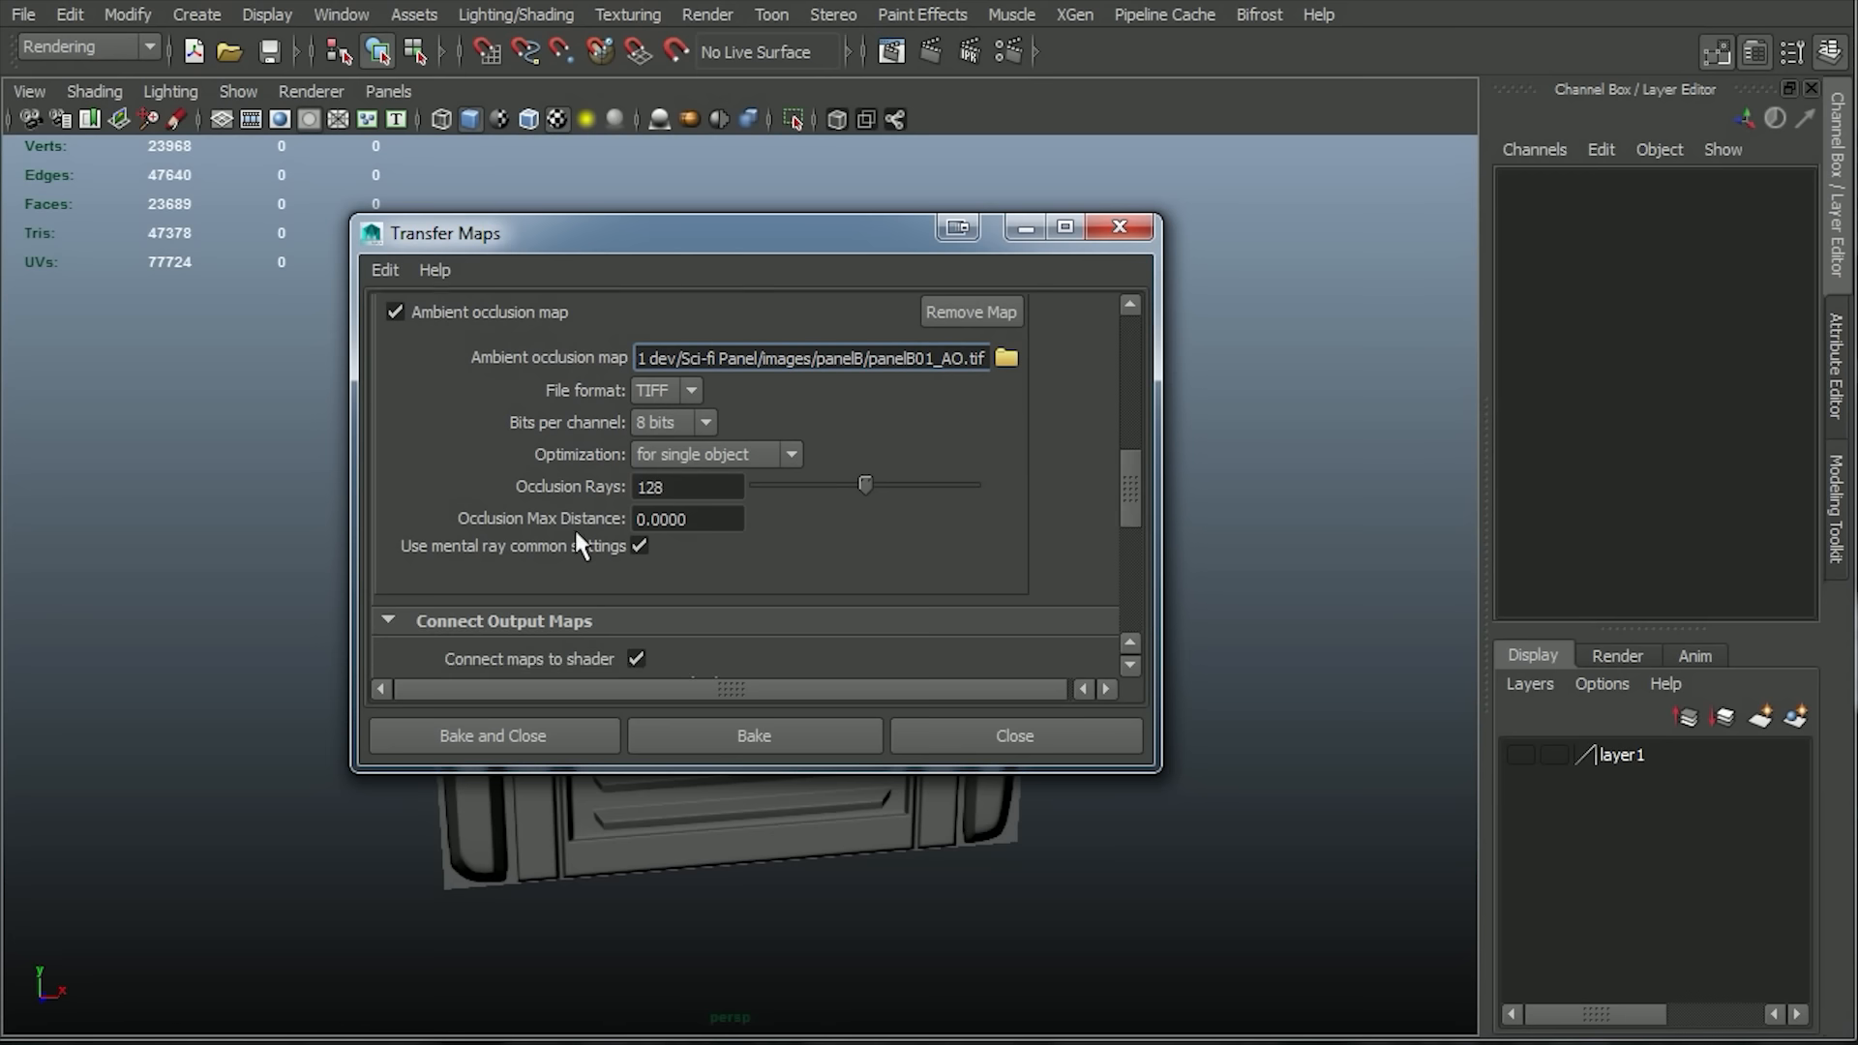
Set the mental ray common output to a 1024 by 1024 map and raise its number of samples.
scroll(509, 543, "down", 8)
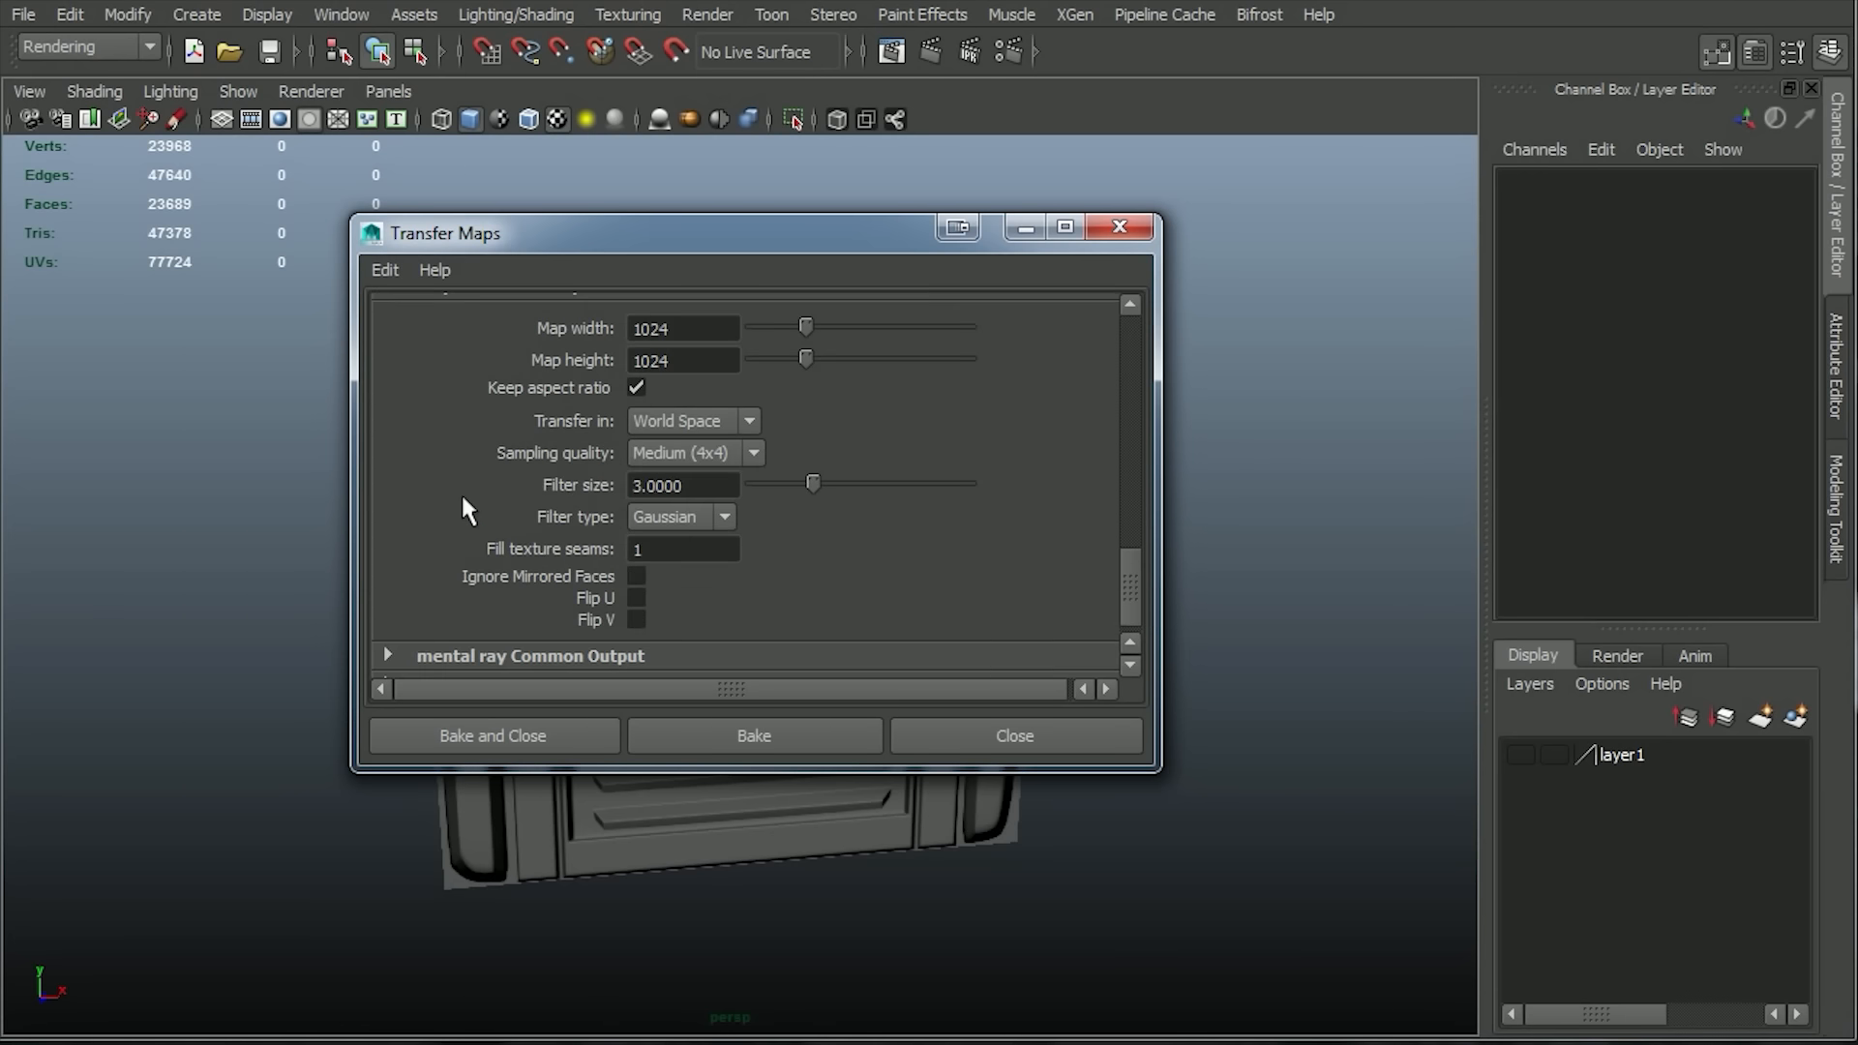
scroll(448, 462, "up", 5)
left_click(430, 509)
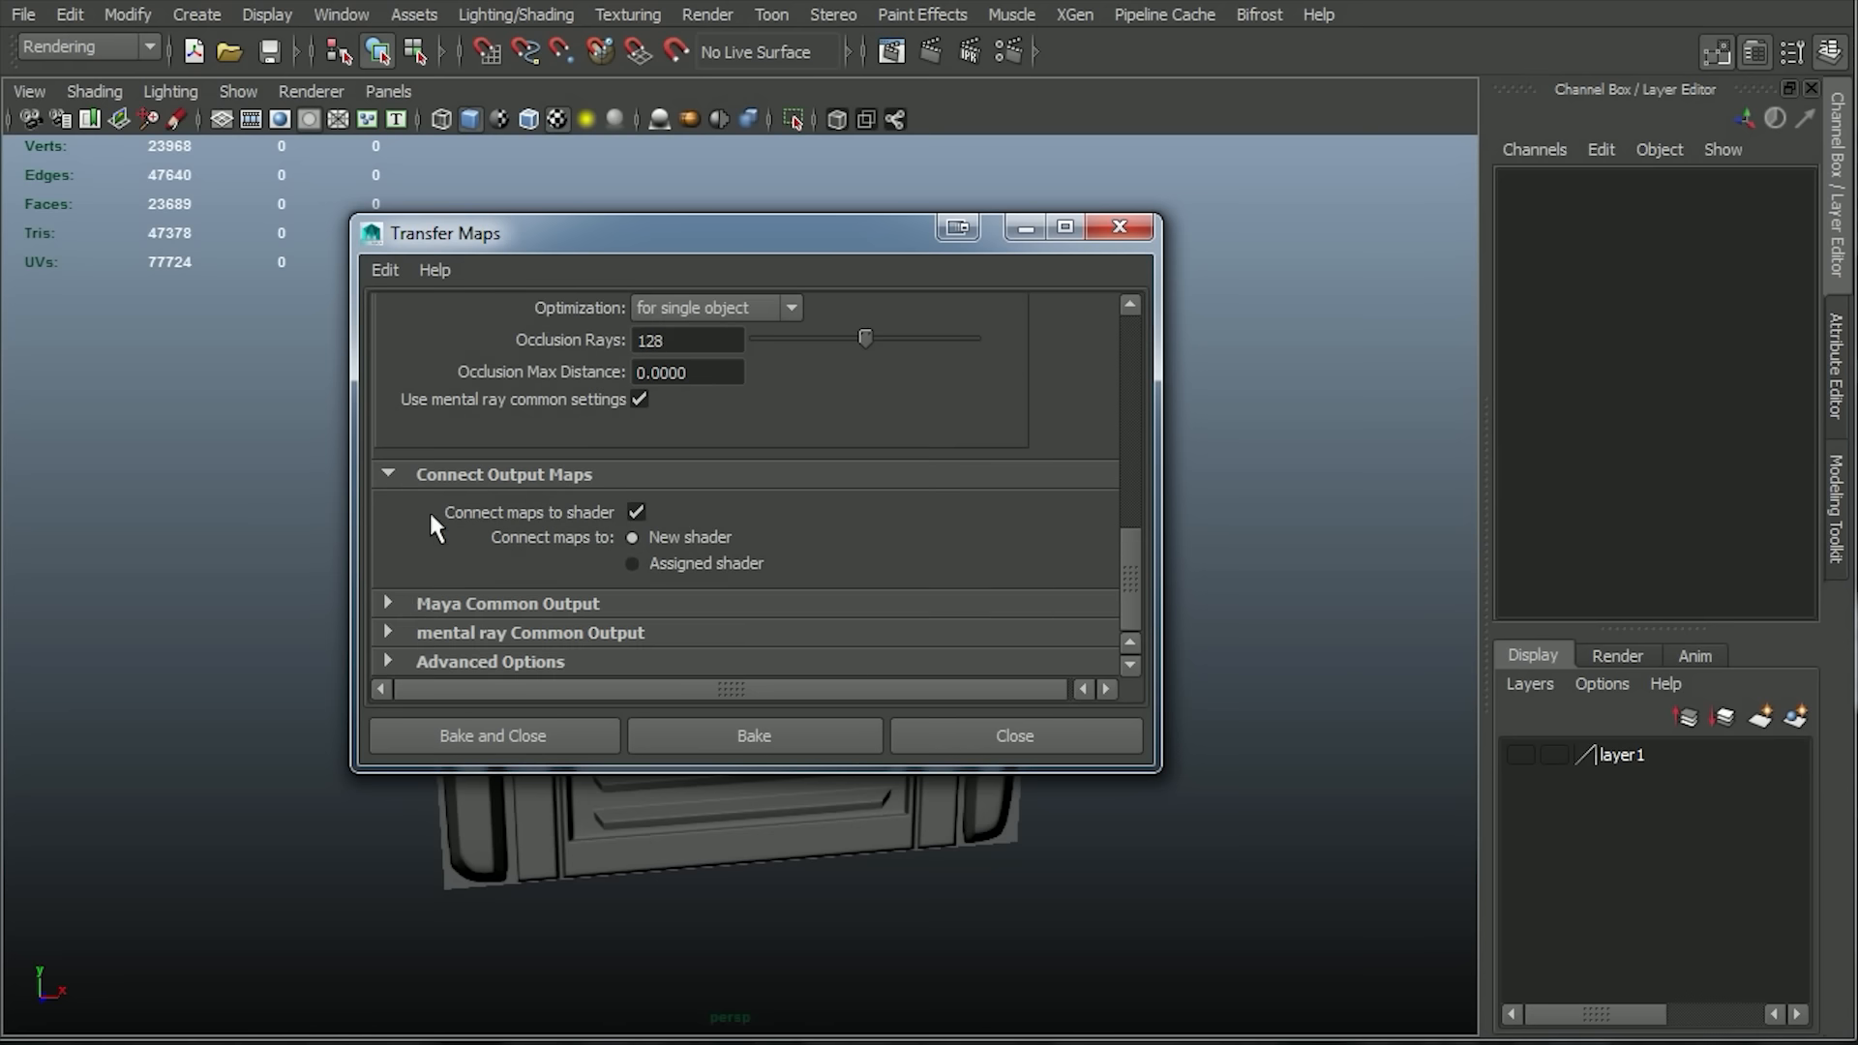
left_click(389, 631)
scroll(629, 547, "down", 3)
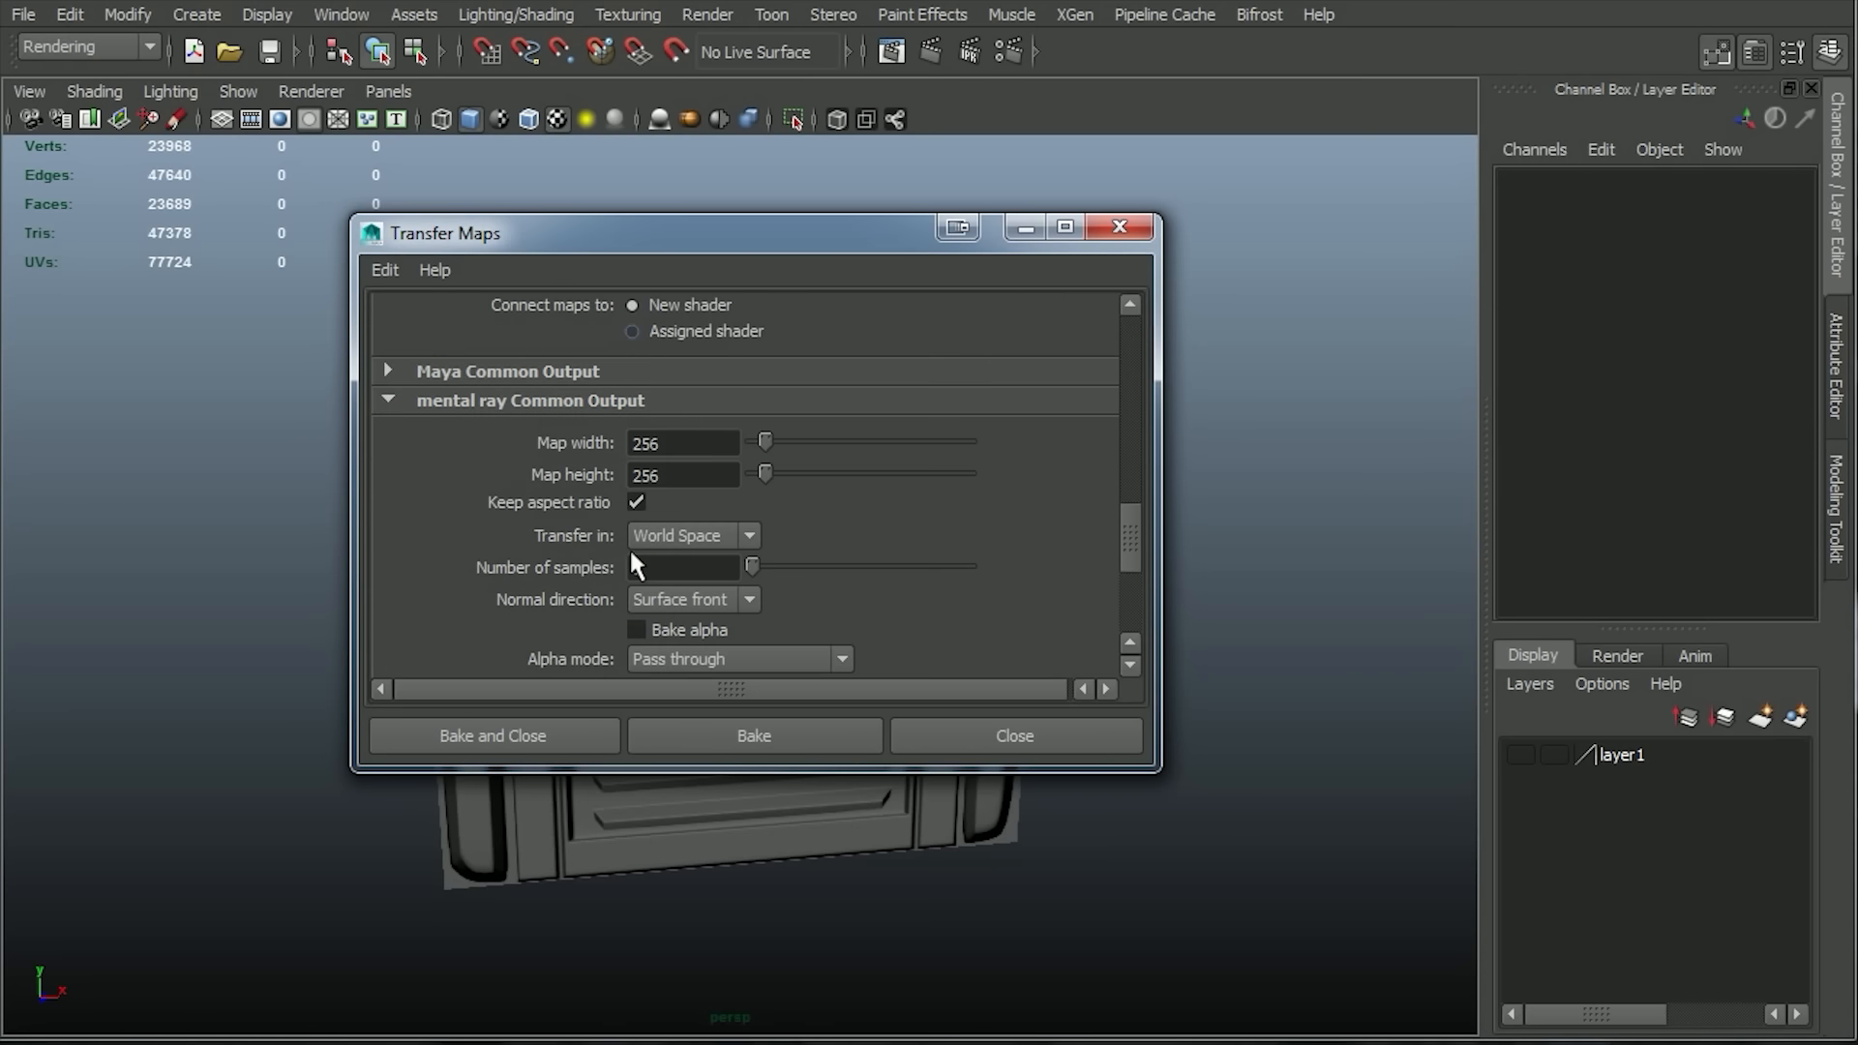
double_click(676, 447)
type("1024")
left_click(696, 465)
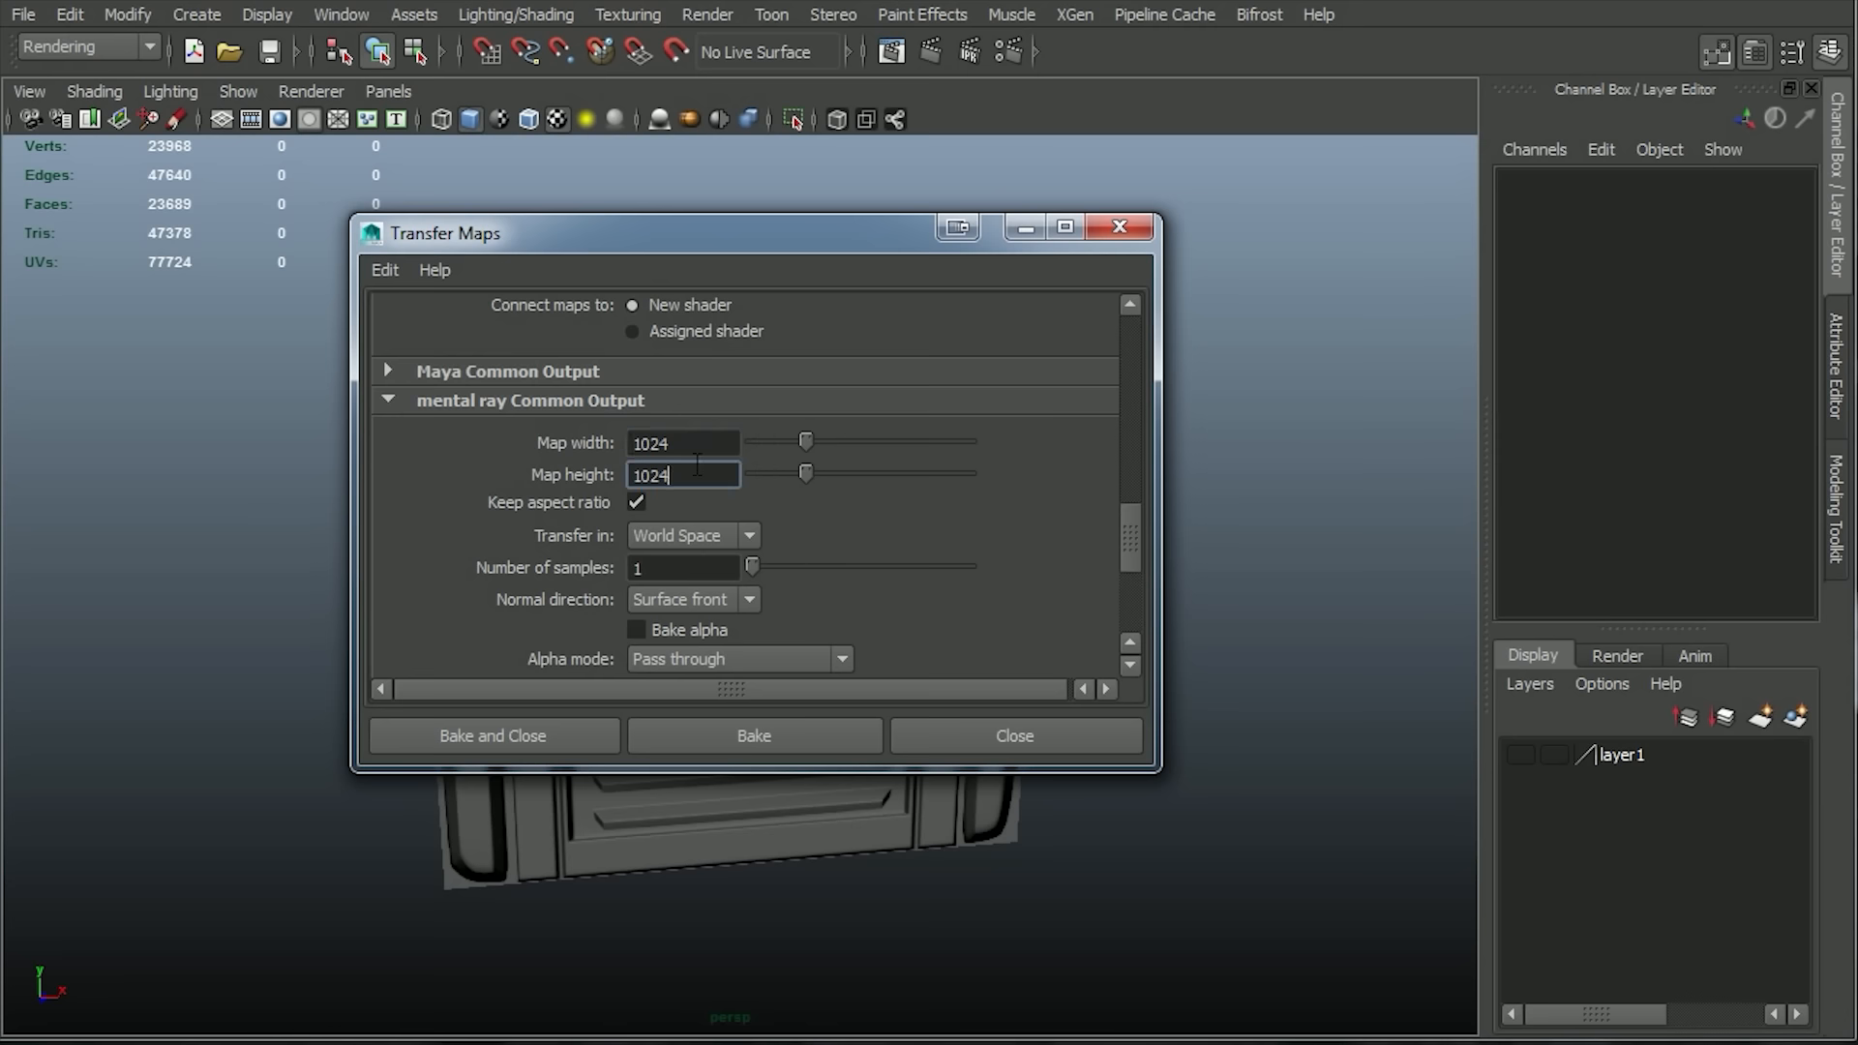
left_click_drag(752, 563, 803, 561)
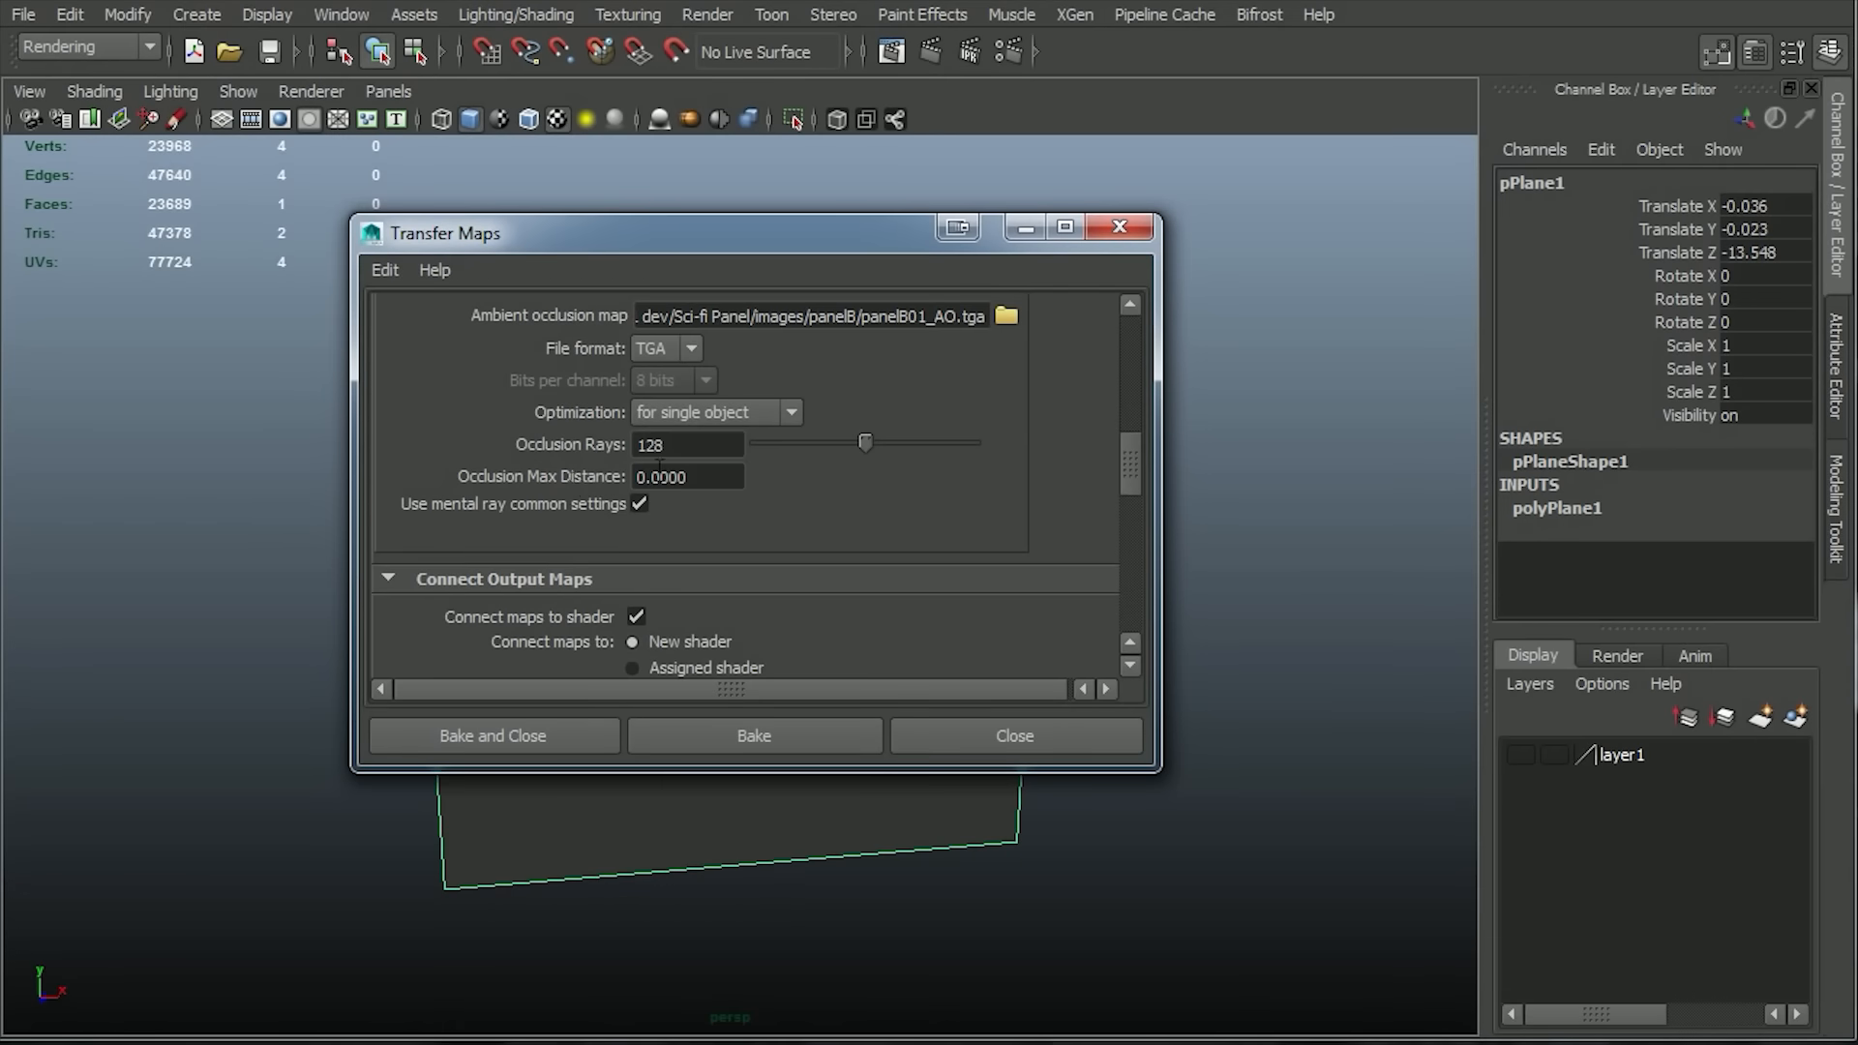
Set the Occlusion Max Distance to 20, bake the ambient occlusion map and minimize the Transfer Maps window.
double_click(660, 468)
type("20")
left_click_drag(1126, 449, 1146, 598)
left_click(777, 732)
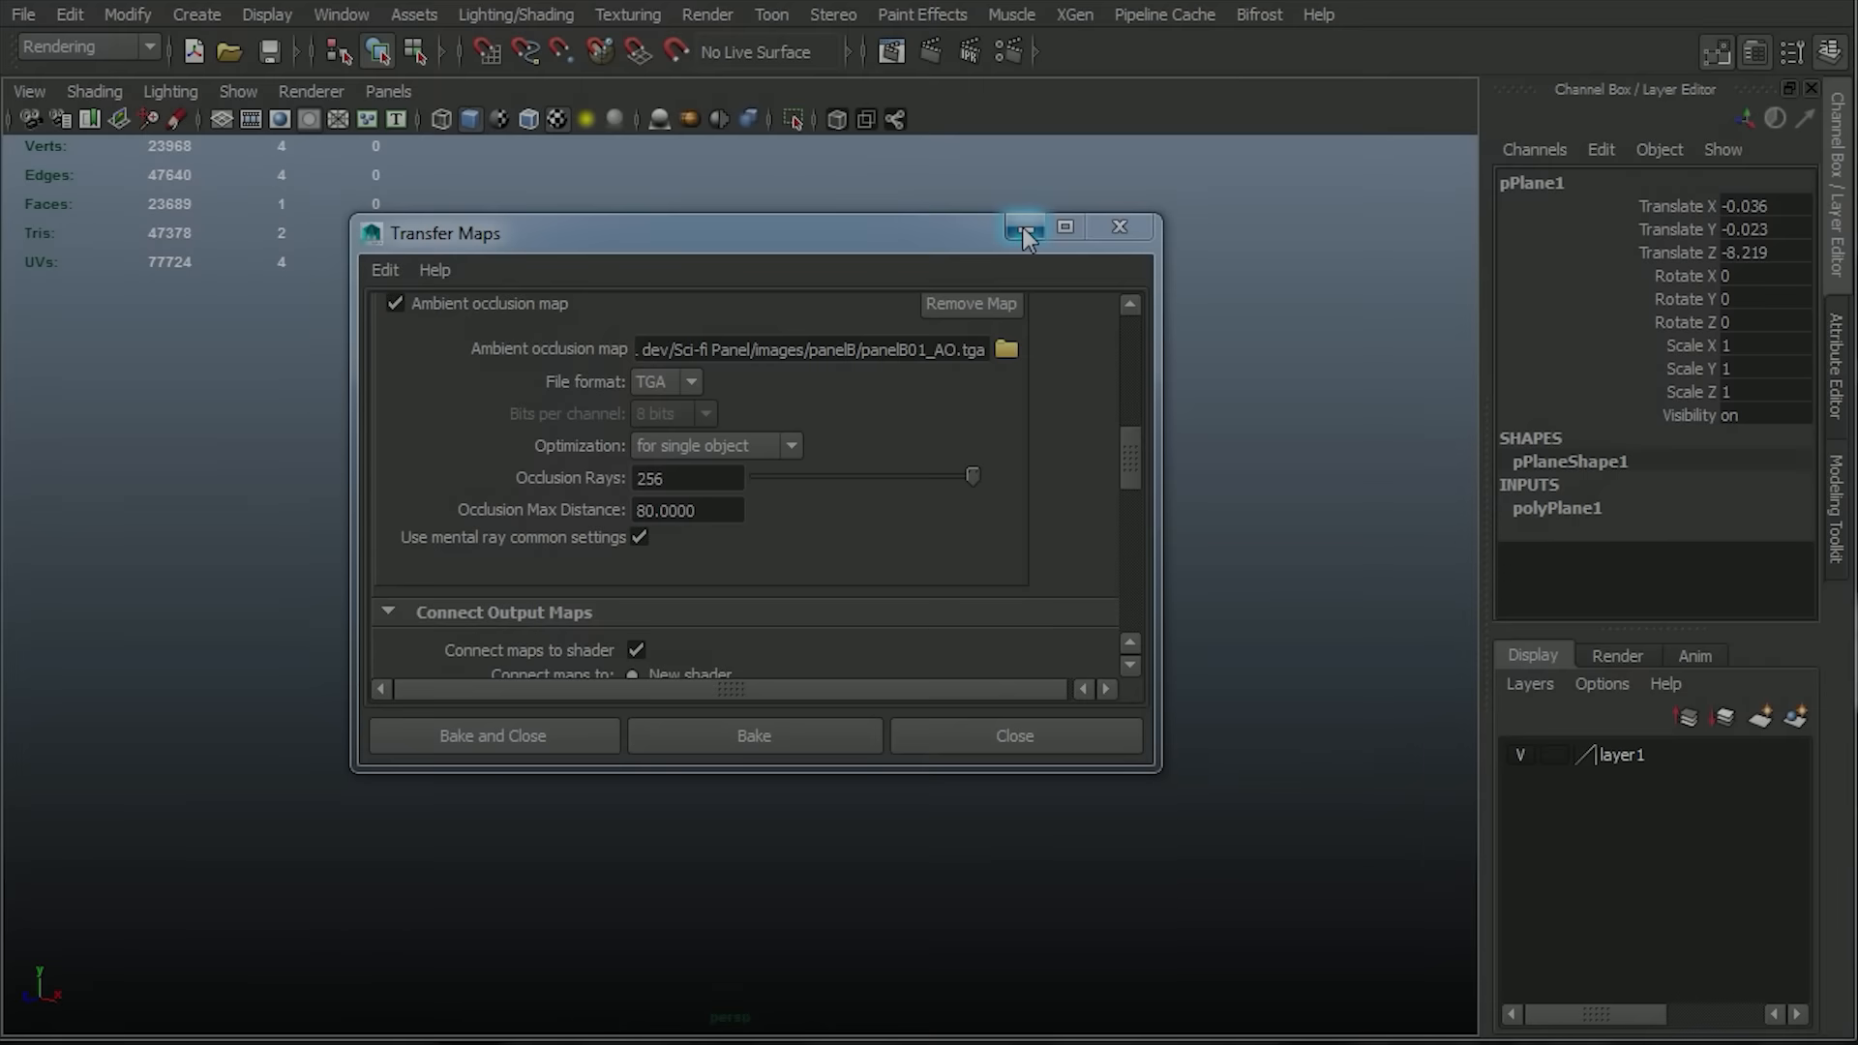
left_click(1024, 227)
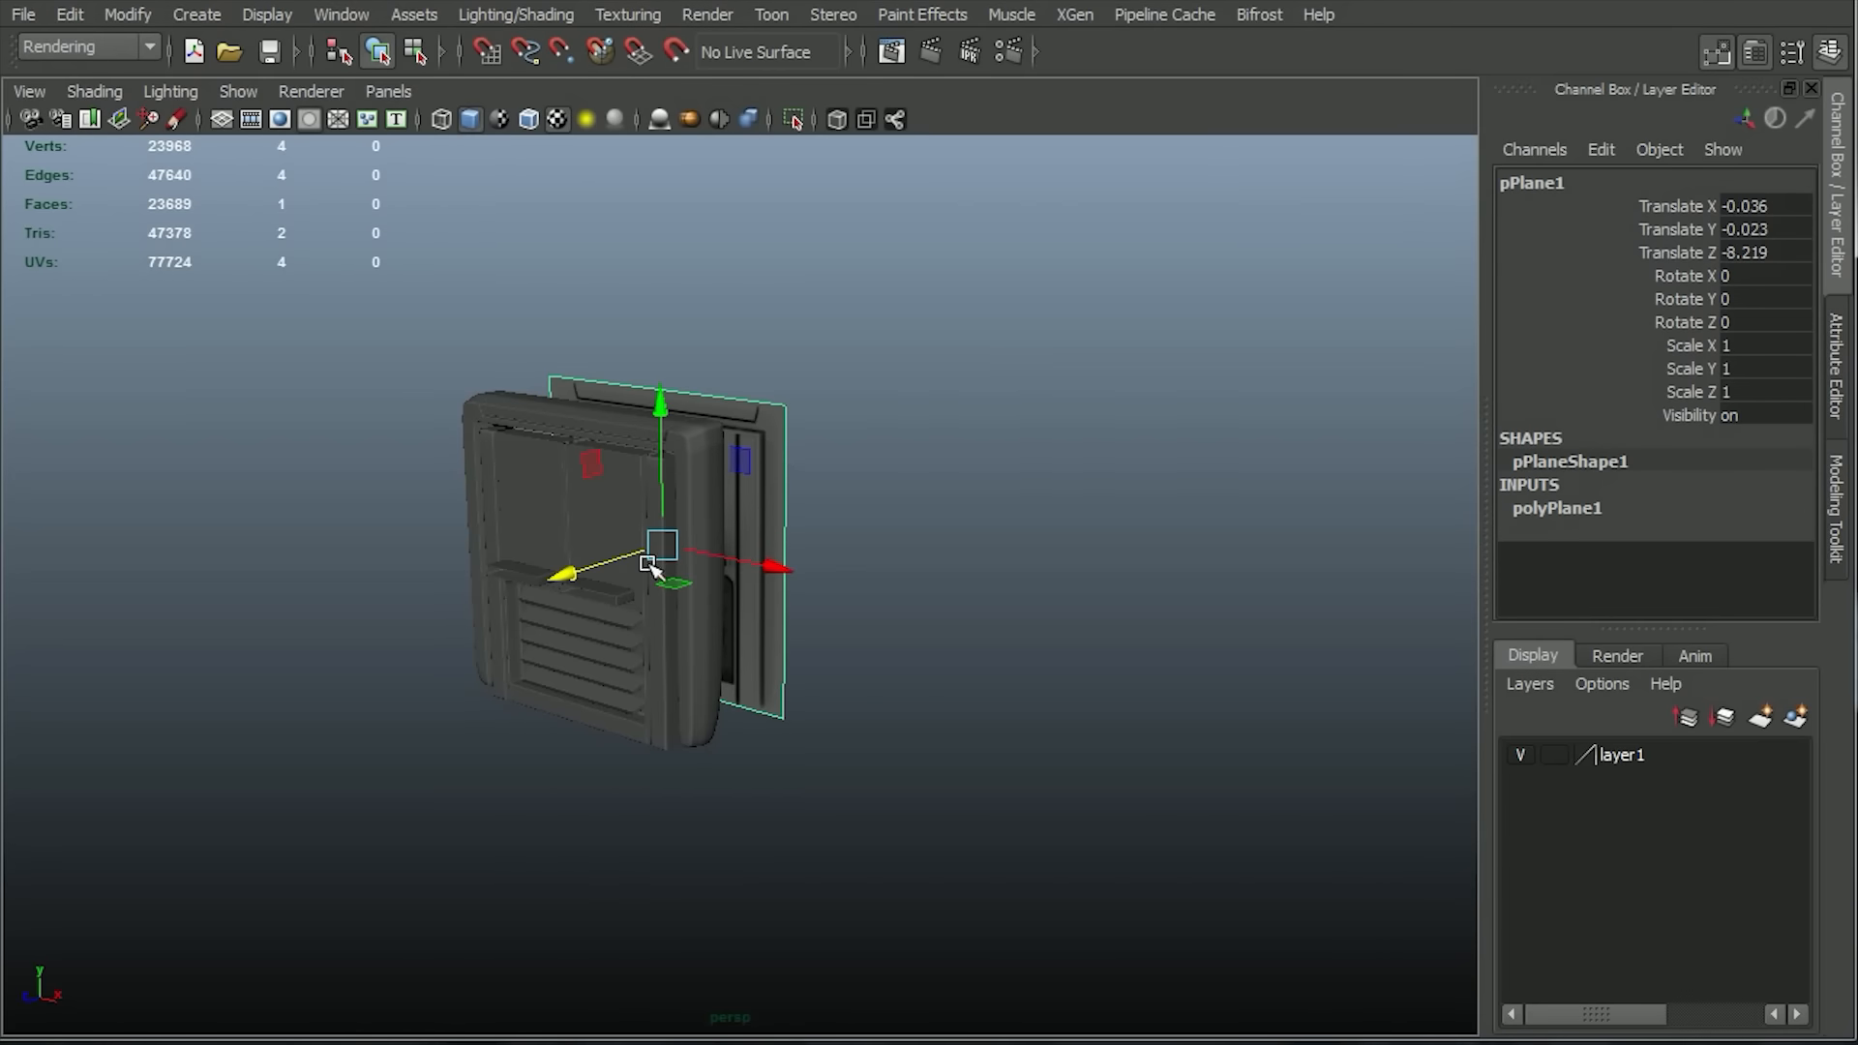
Move the baked plane back to about -18.392 along Z, hide layer1 and examine the baked ambient occlusion on the plane.
left_click_drag(577, 578, 734, 502)
right_click_drag(734, 502, 850, 784, "alt")
right_click_drag(829, 456, 904, 403, "alt")
middle_click_drag(903, 403, 796, 539, "alt")
left_click_drag(797, 539, 935, 499, "alt")
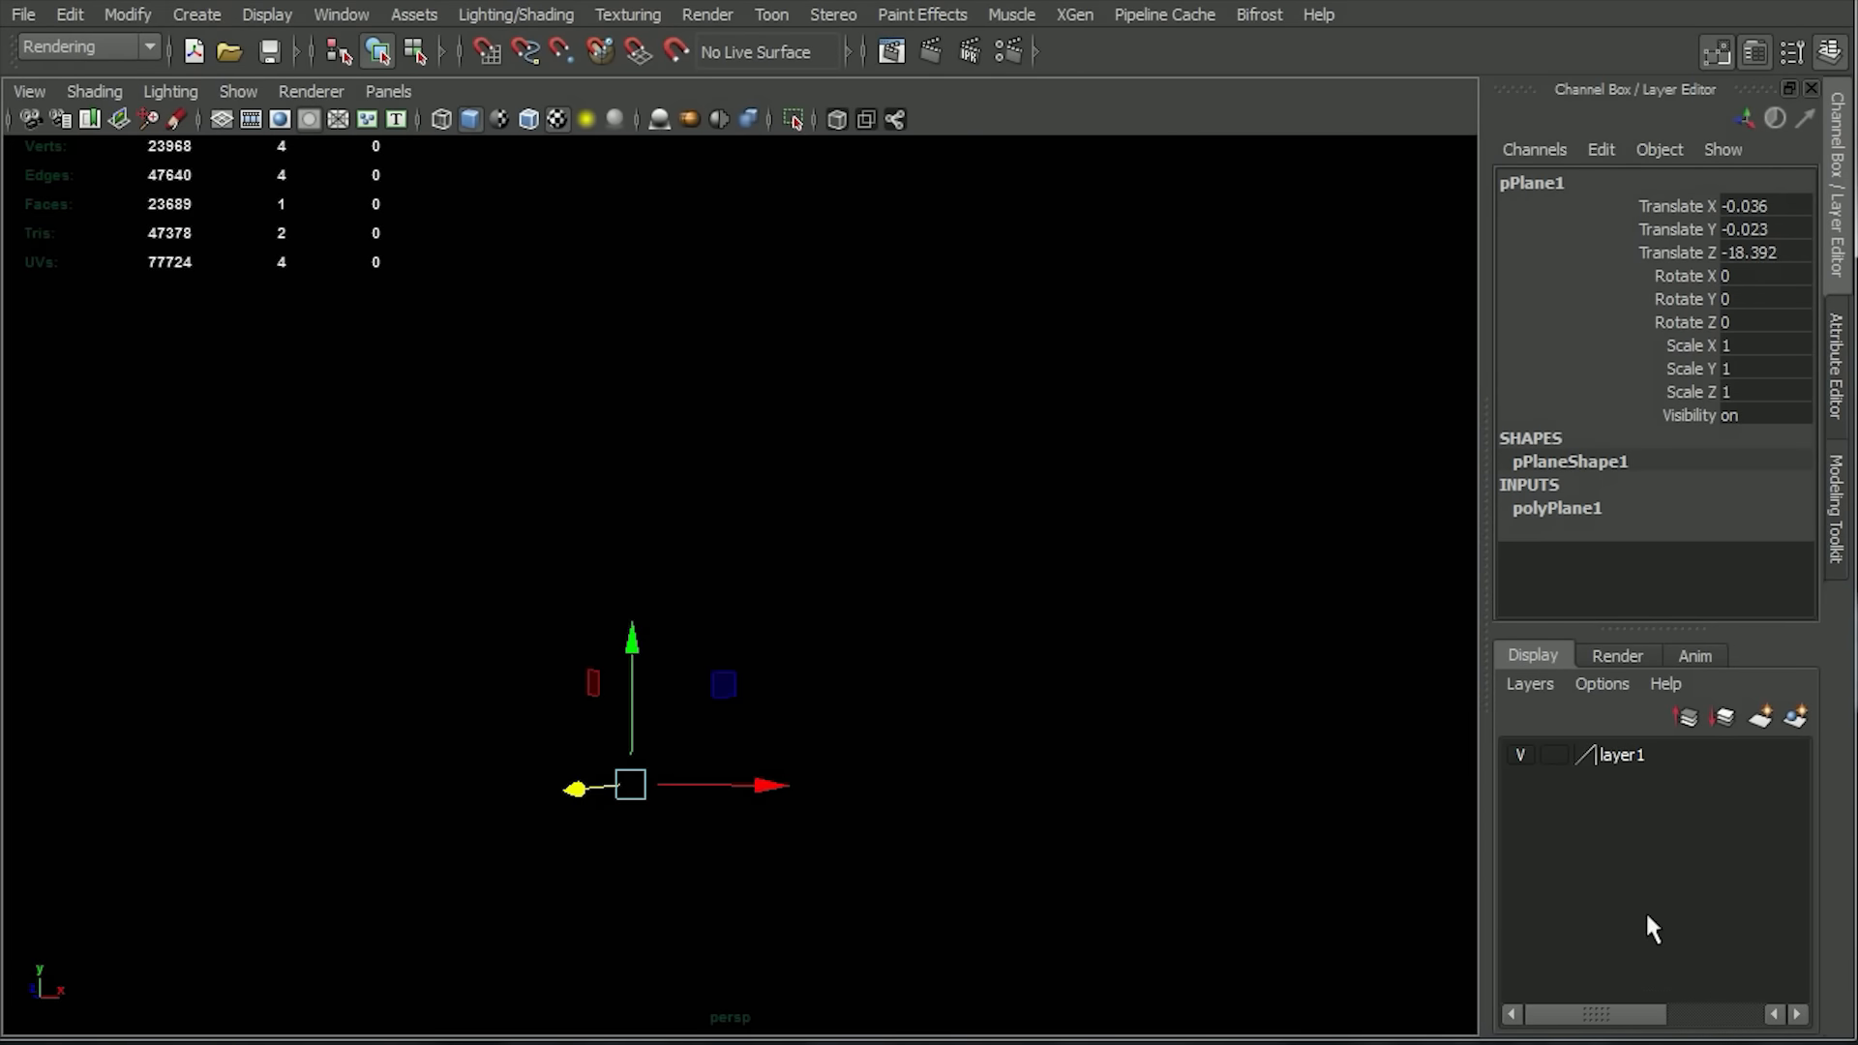
left_click(1520, 754)
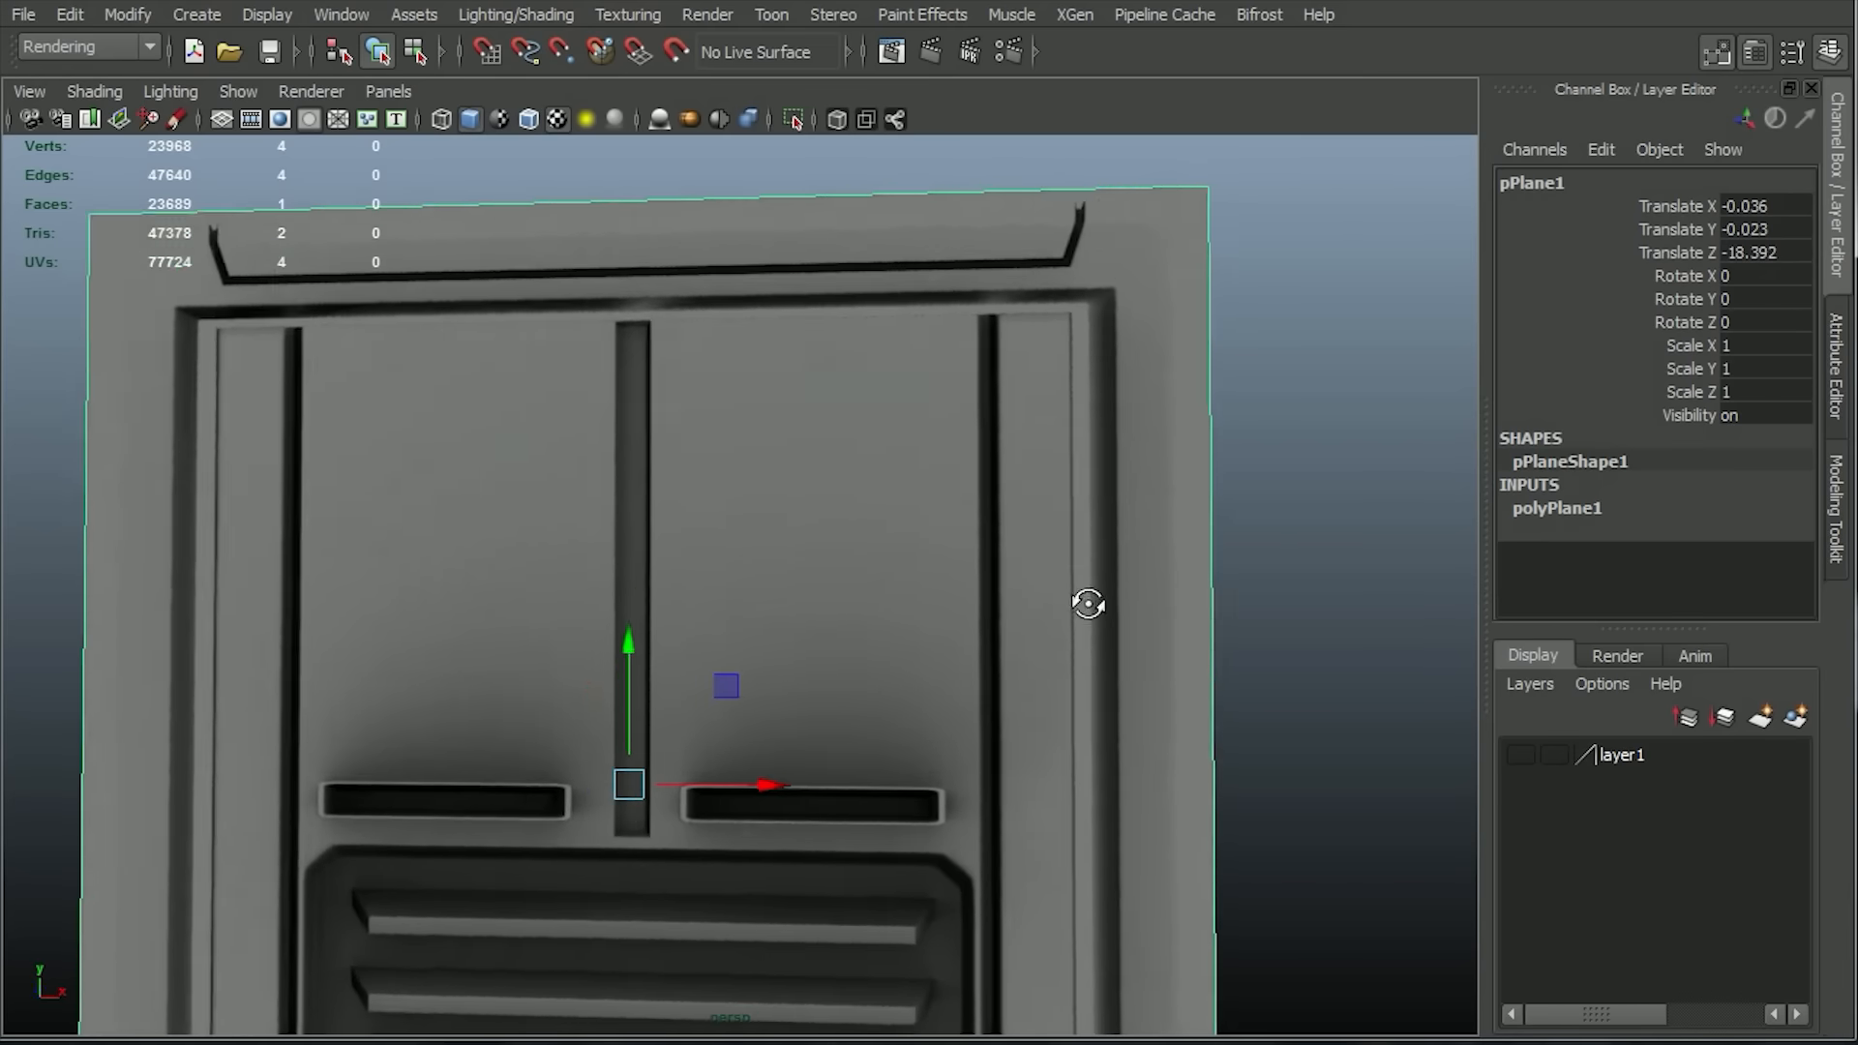
middle_click_drag(1134, 594, 1223, 481, "alt")
left_click(1303, 625)
right_click_drag(1318, 785, 1237, 671, "alt")
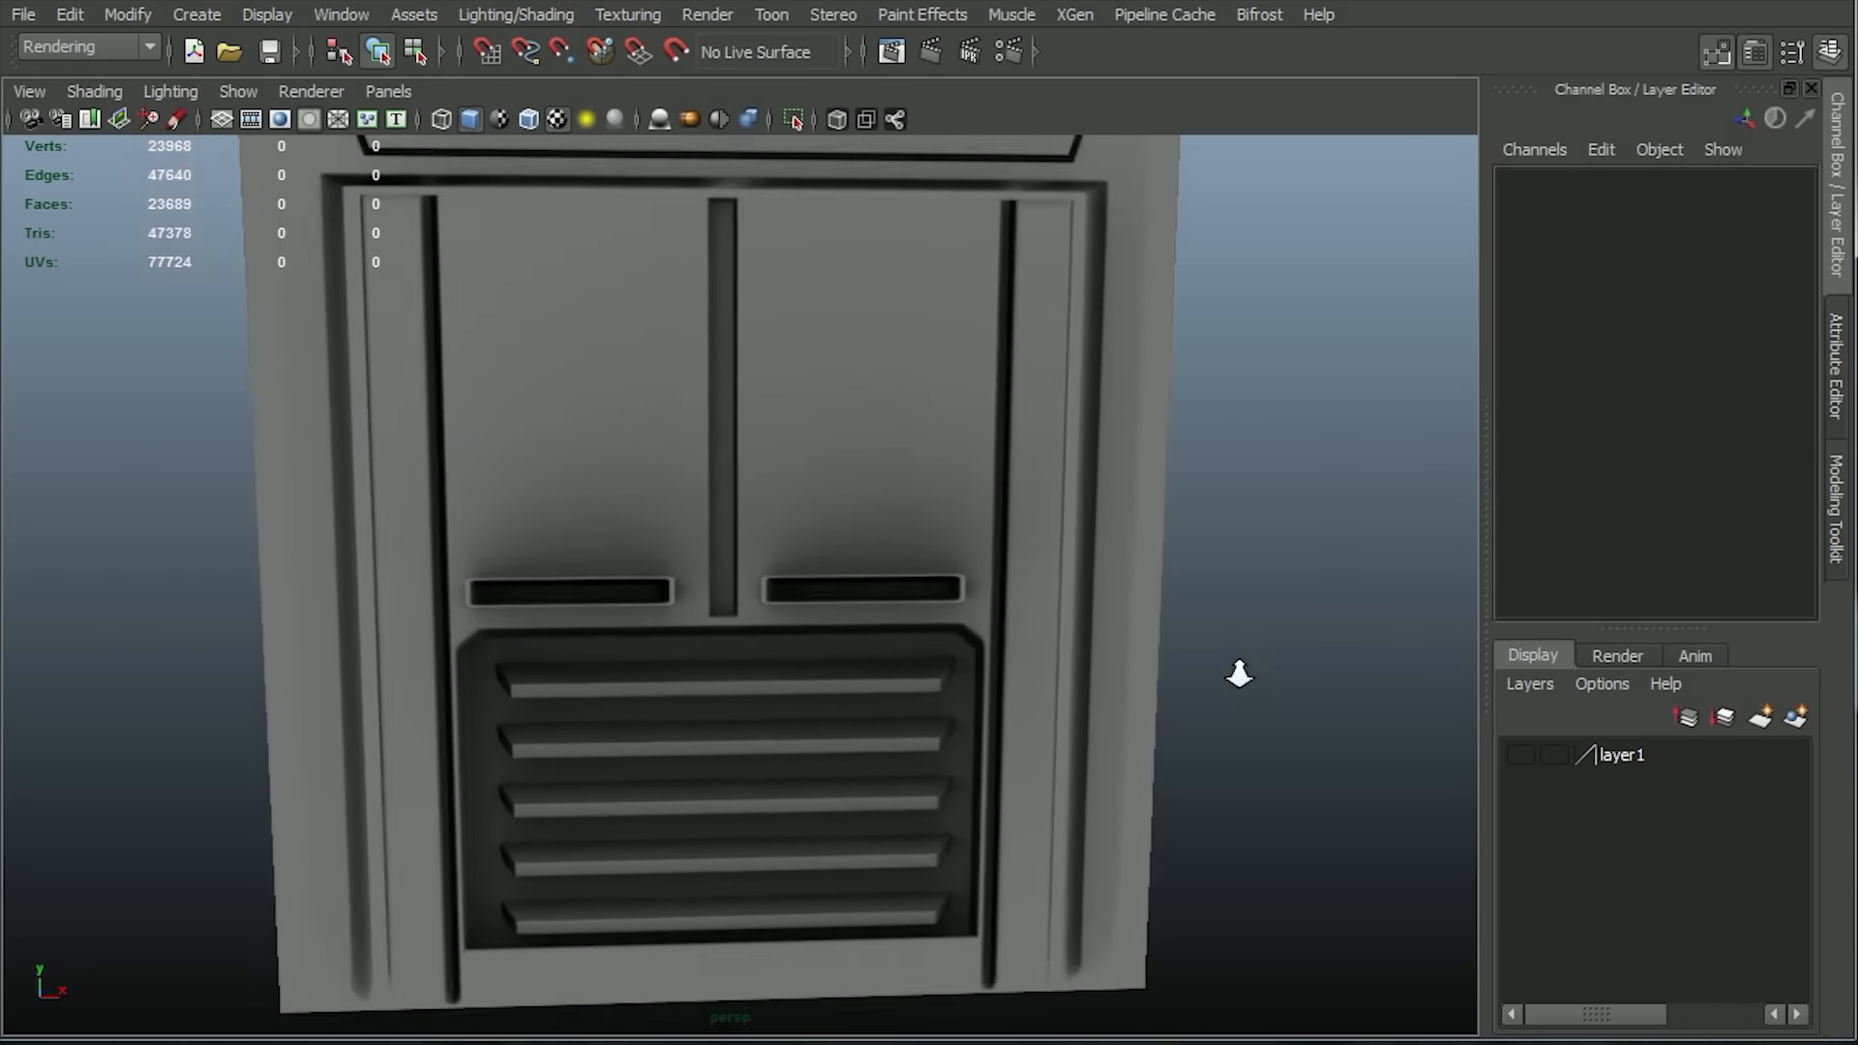
left_click_drag(1237, 671, 1280, 621, "alt")
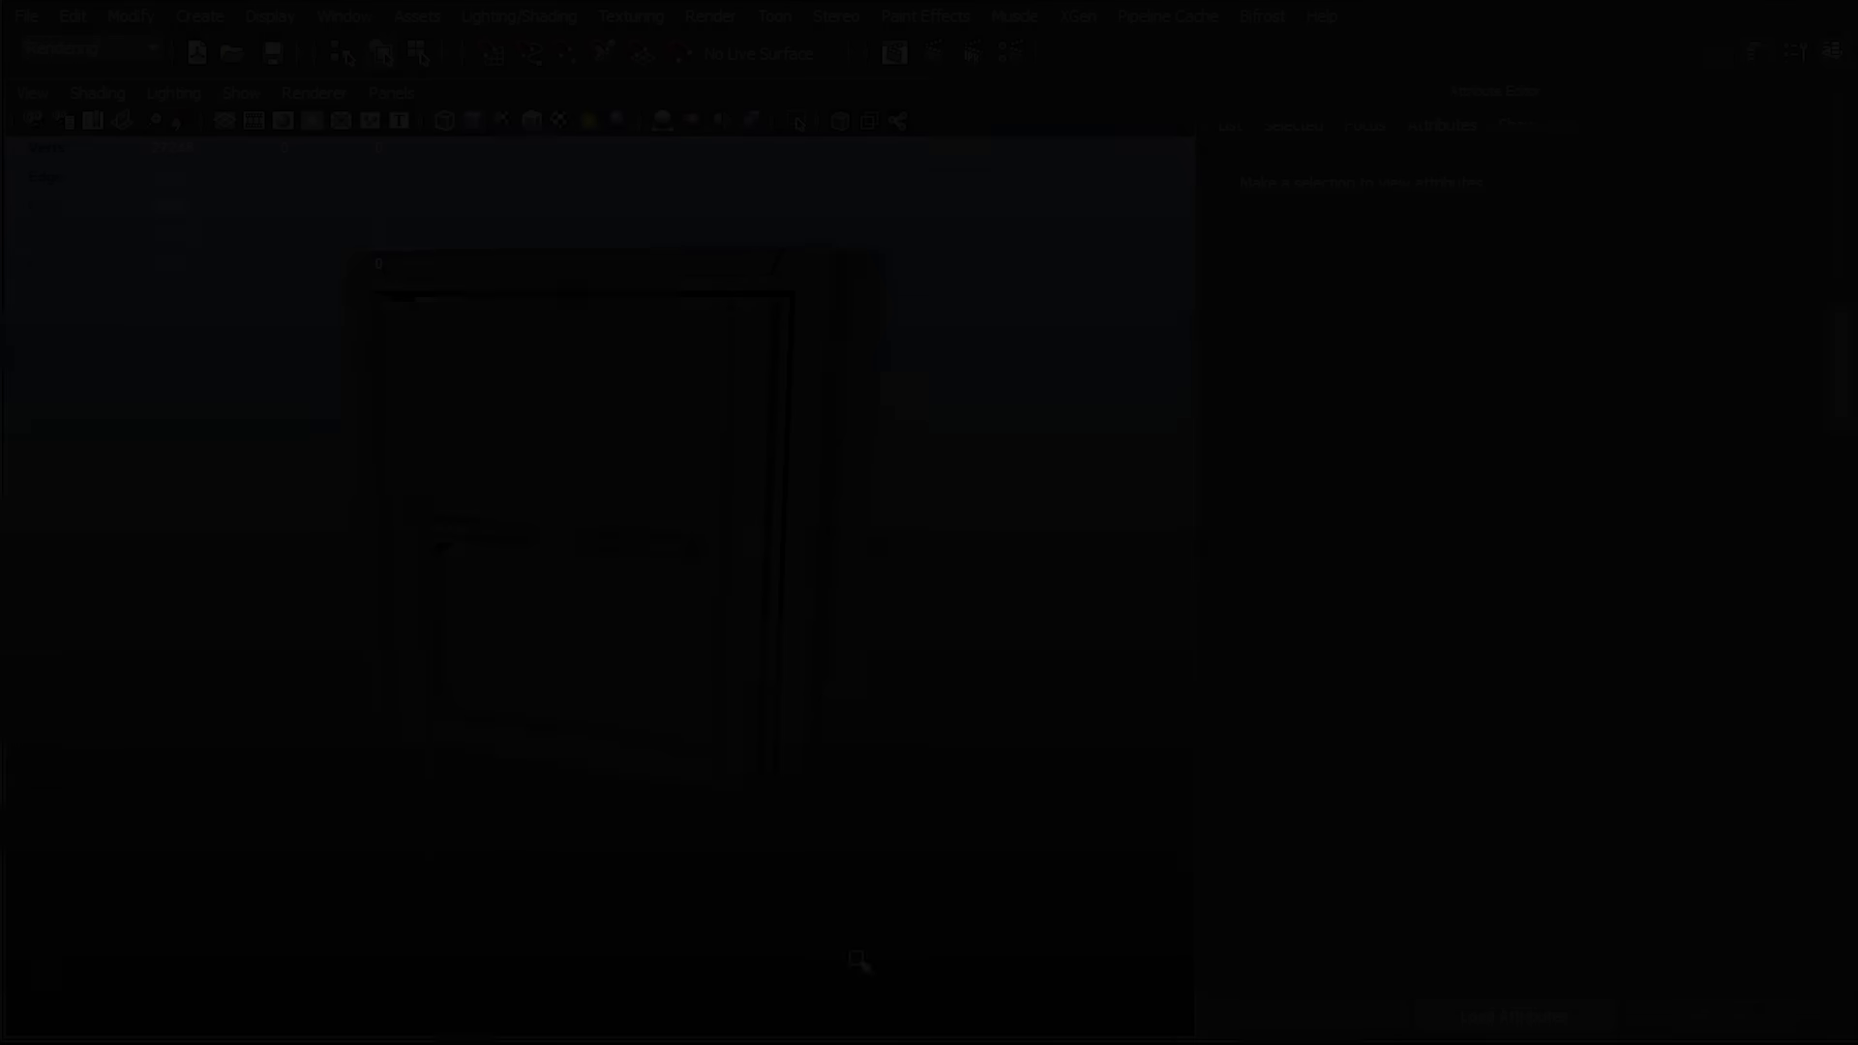
Select the small bolt cylinder beside the panel's lower corner and examine it up close.
left_click(863, 793)
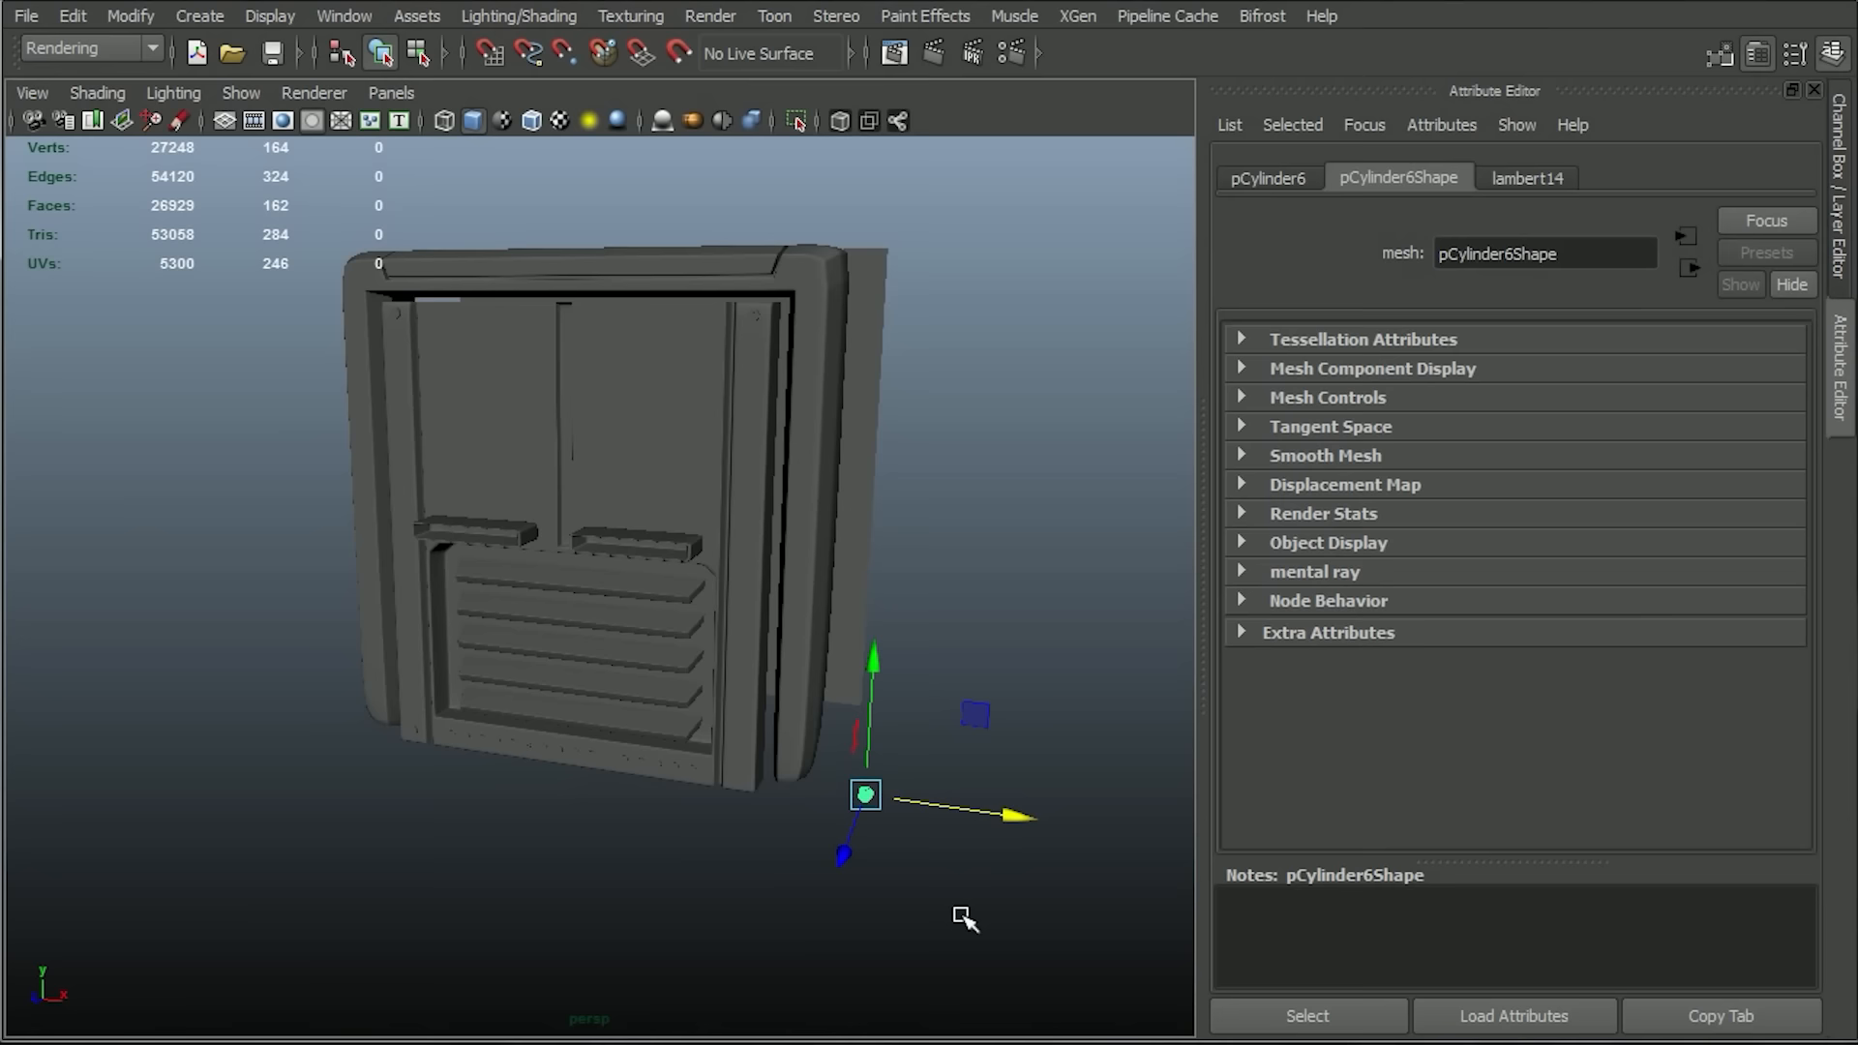
key("f")
left_click_drag(855, 775, 899, 738, "alt")
right_click_drag(900, 738, 971, 771, "alt")
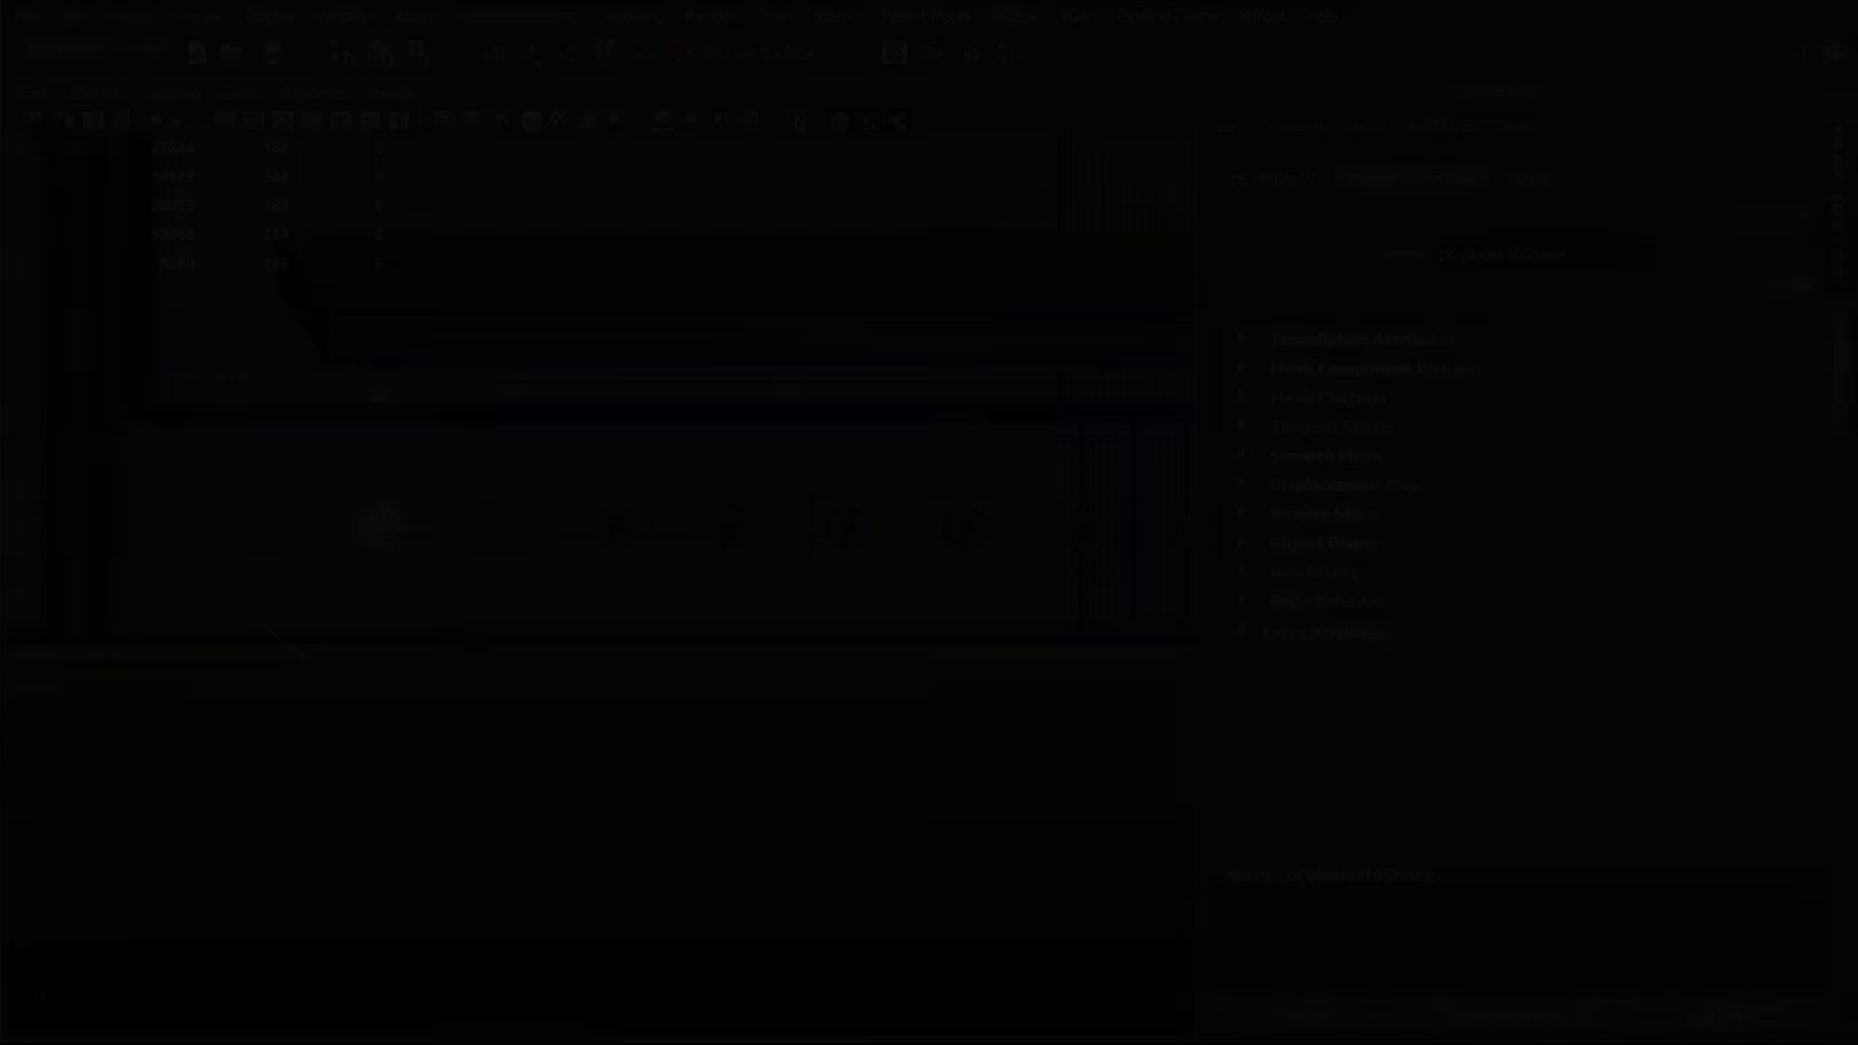
Rotate several of the small bolts along the left half of the panel's bottom strip to varied angles.
left_click(616, 527)
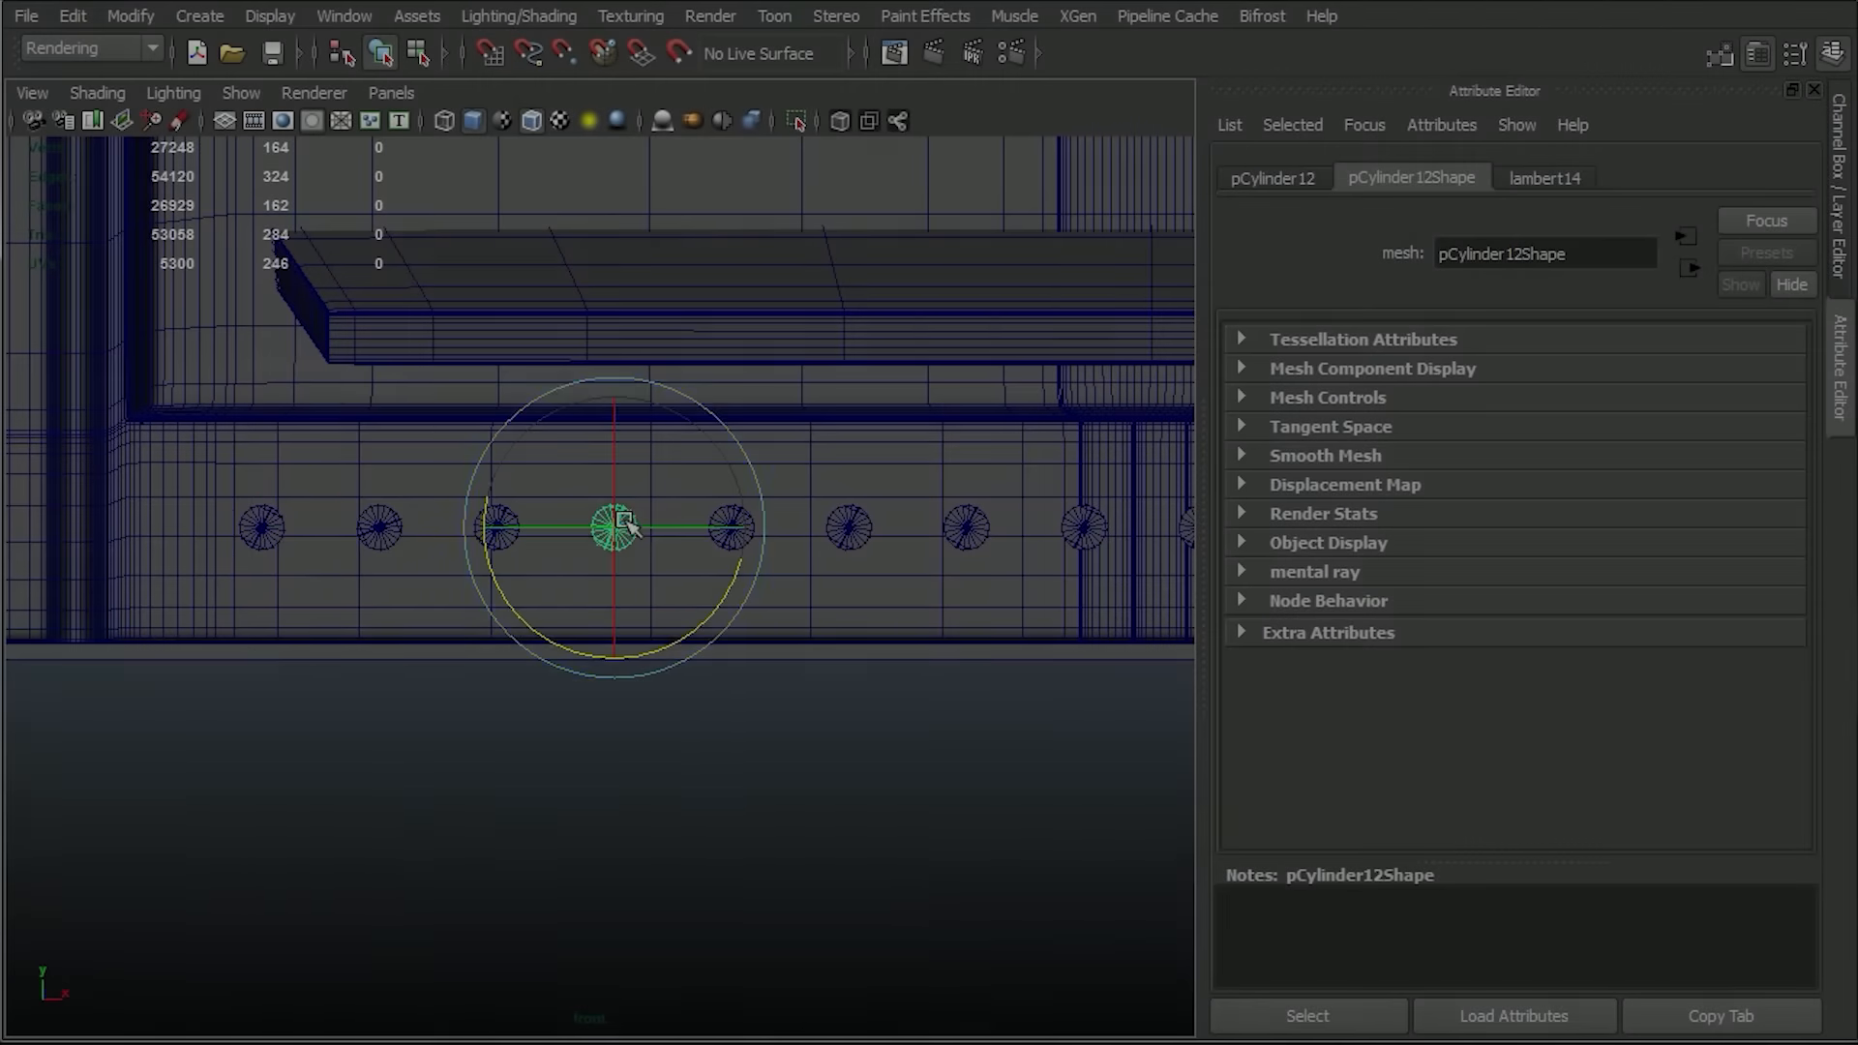
left_click_drag(506, 584, 788, 510)
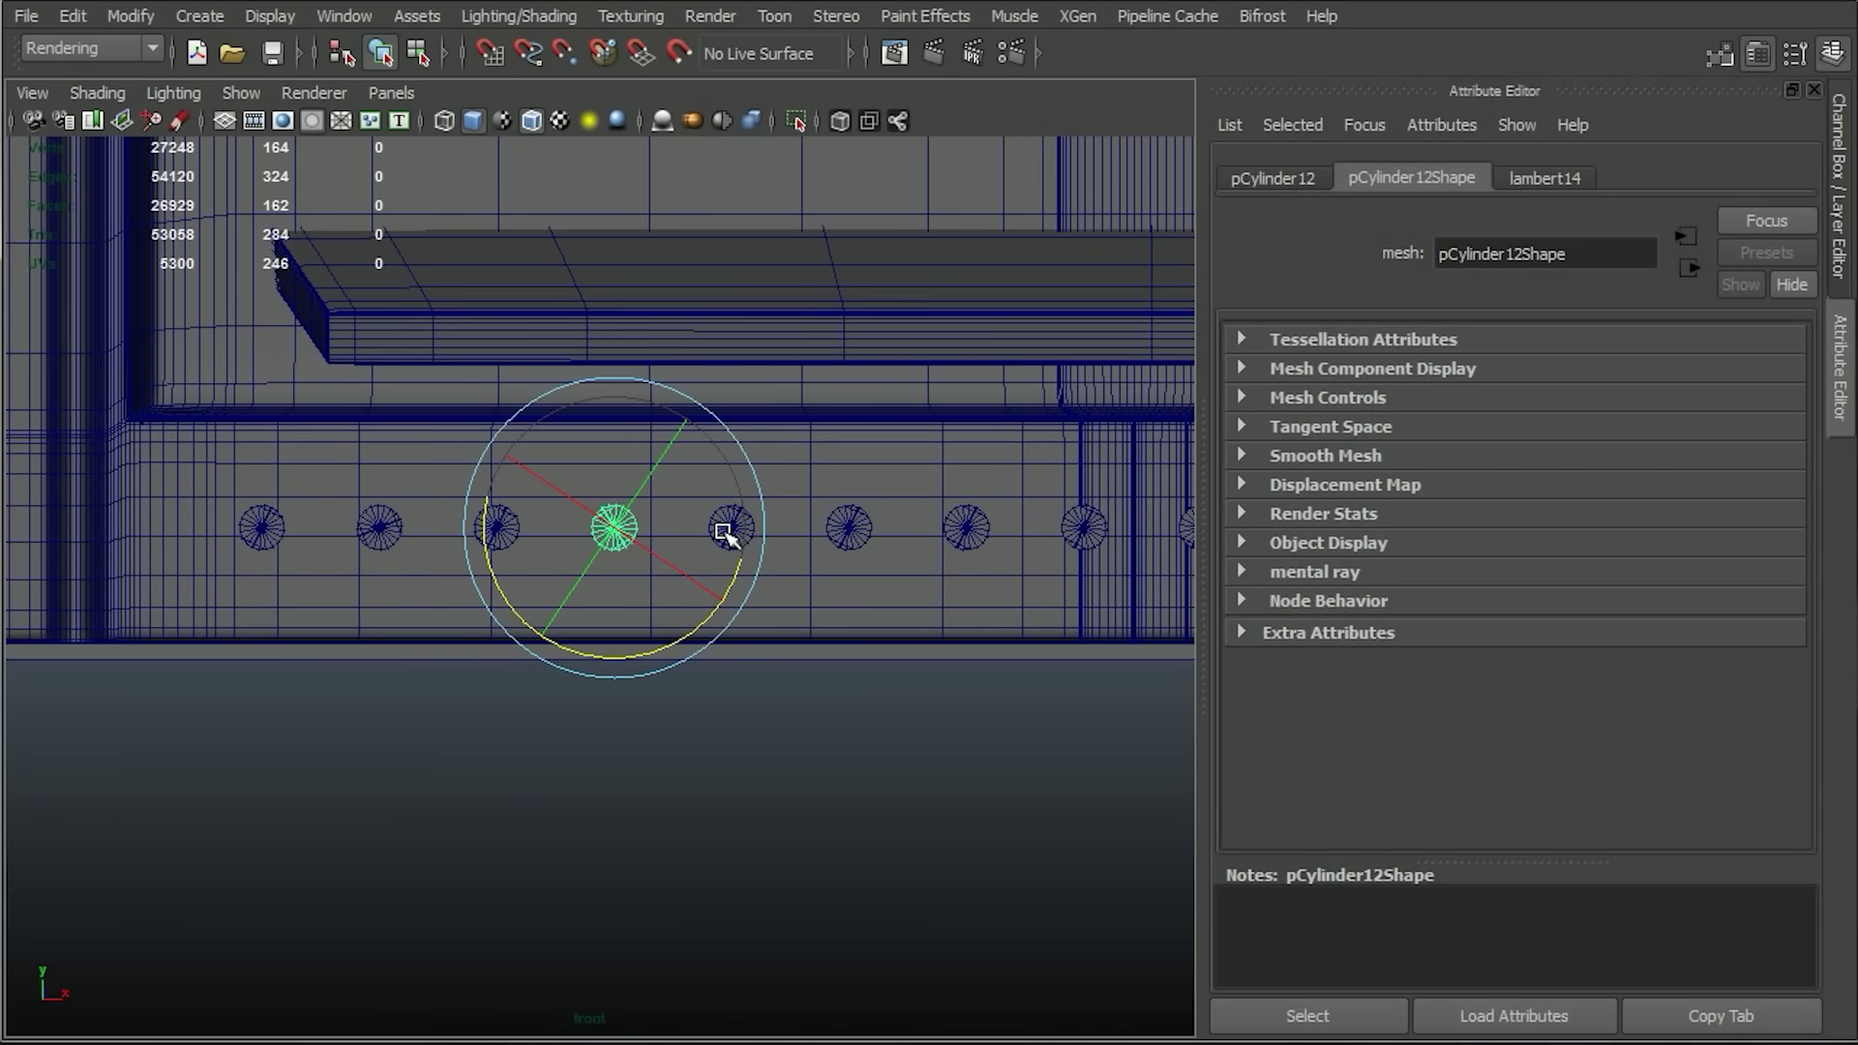
left_click(848, 527)
left_click(1081, 532)
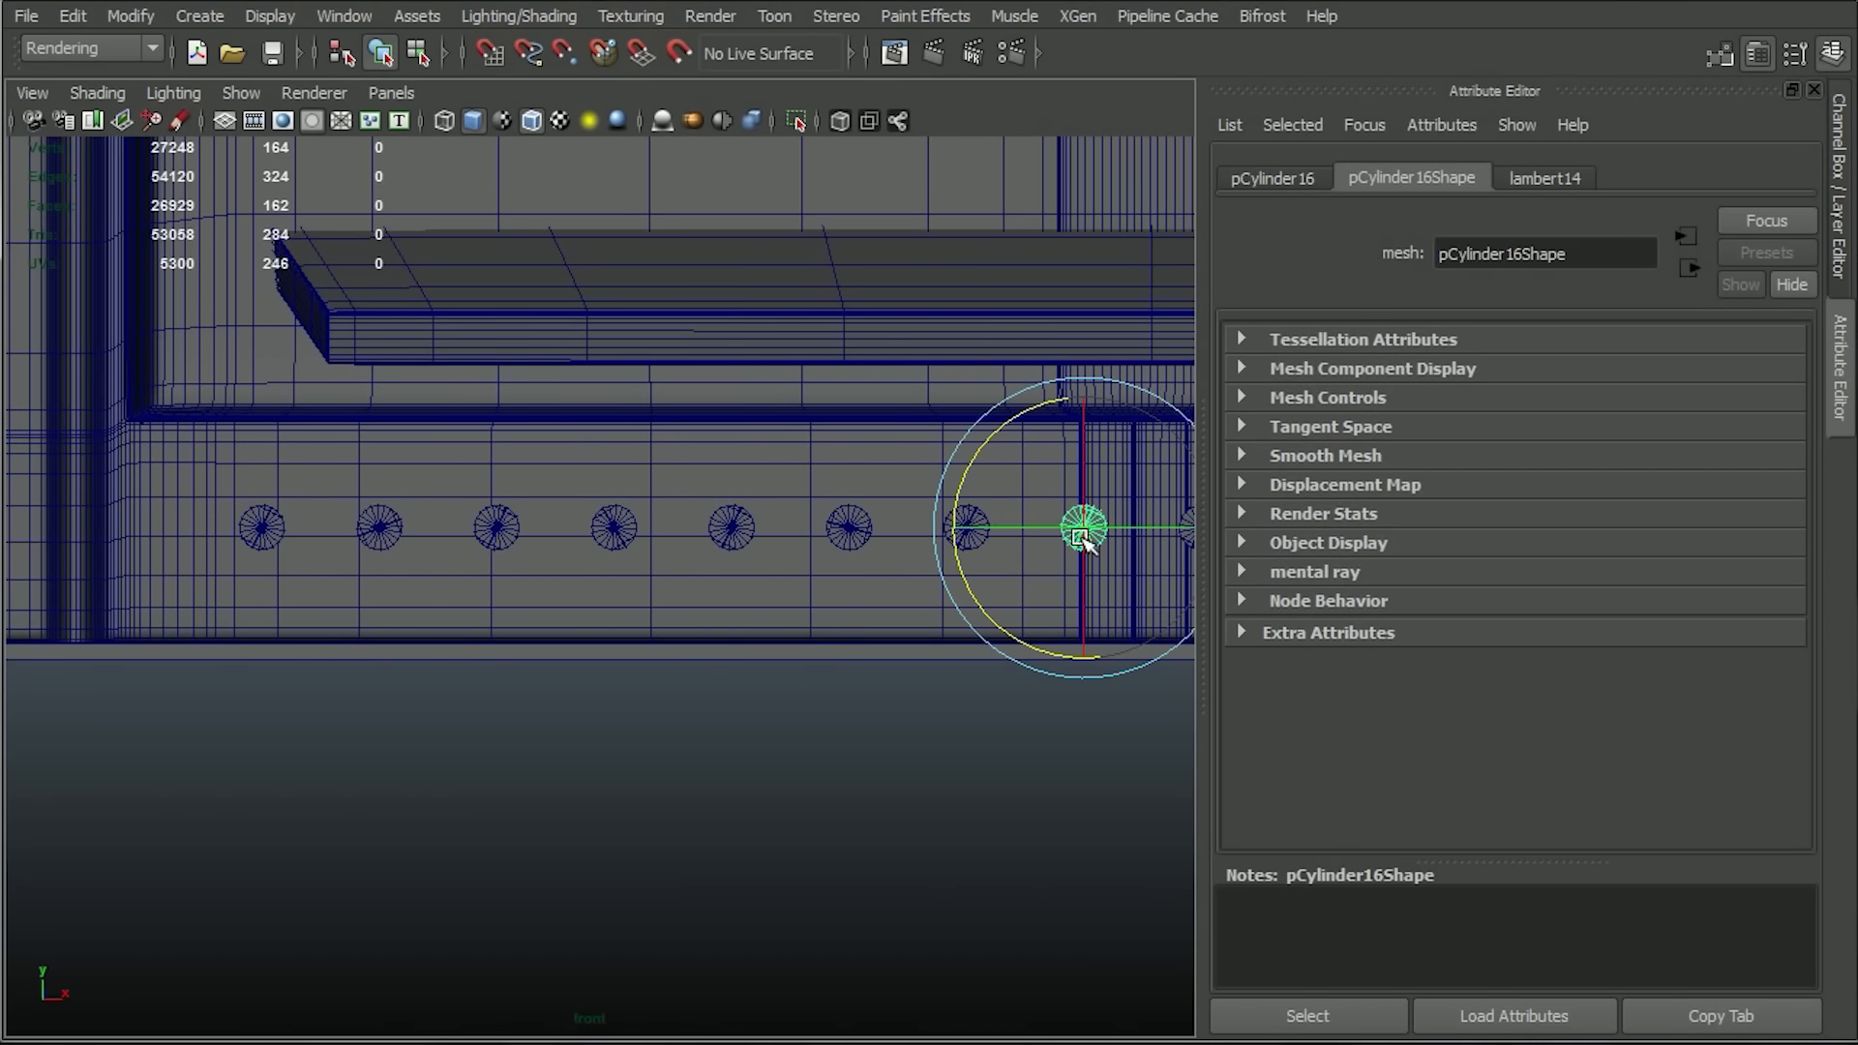
left_click(615, 527)
left_click(261, 527)
left_click_drag(358, 453, 380, 521)
middle_click_drag(1146, 656, 370, 659, "alt")
Rotate alternate bolts along the rest of the bottom strip to different angles so their slots look irregular.
left_click(424, 530)
left_click(660, 530)
left_click_drag(543, 458, 727, 378)
left_click(893, 530)
left_click_drag(777, 468, 870, 402)
left_click(1128, 530)
left_click_drag(1009, 479, 1007, 521)
middle_click_drag(1127, 738, 432, 624, "alt")
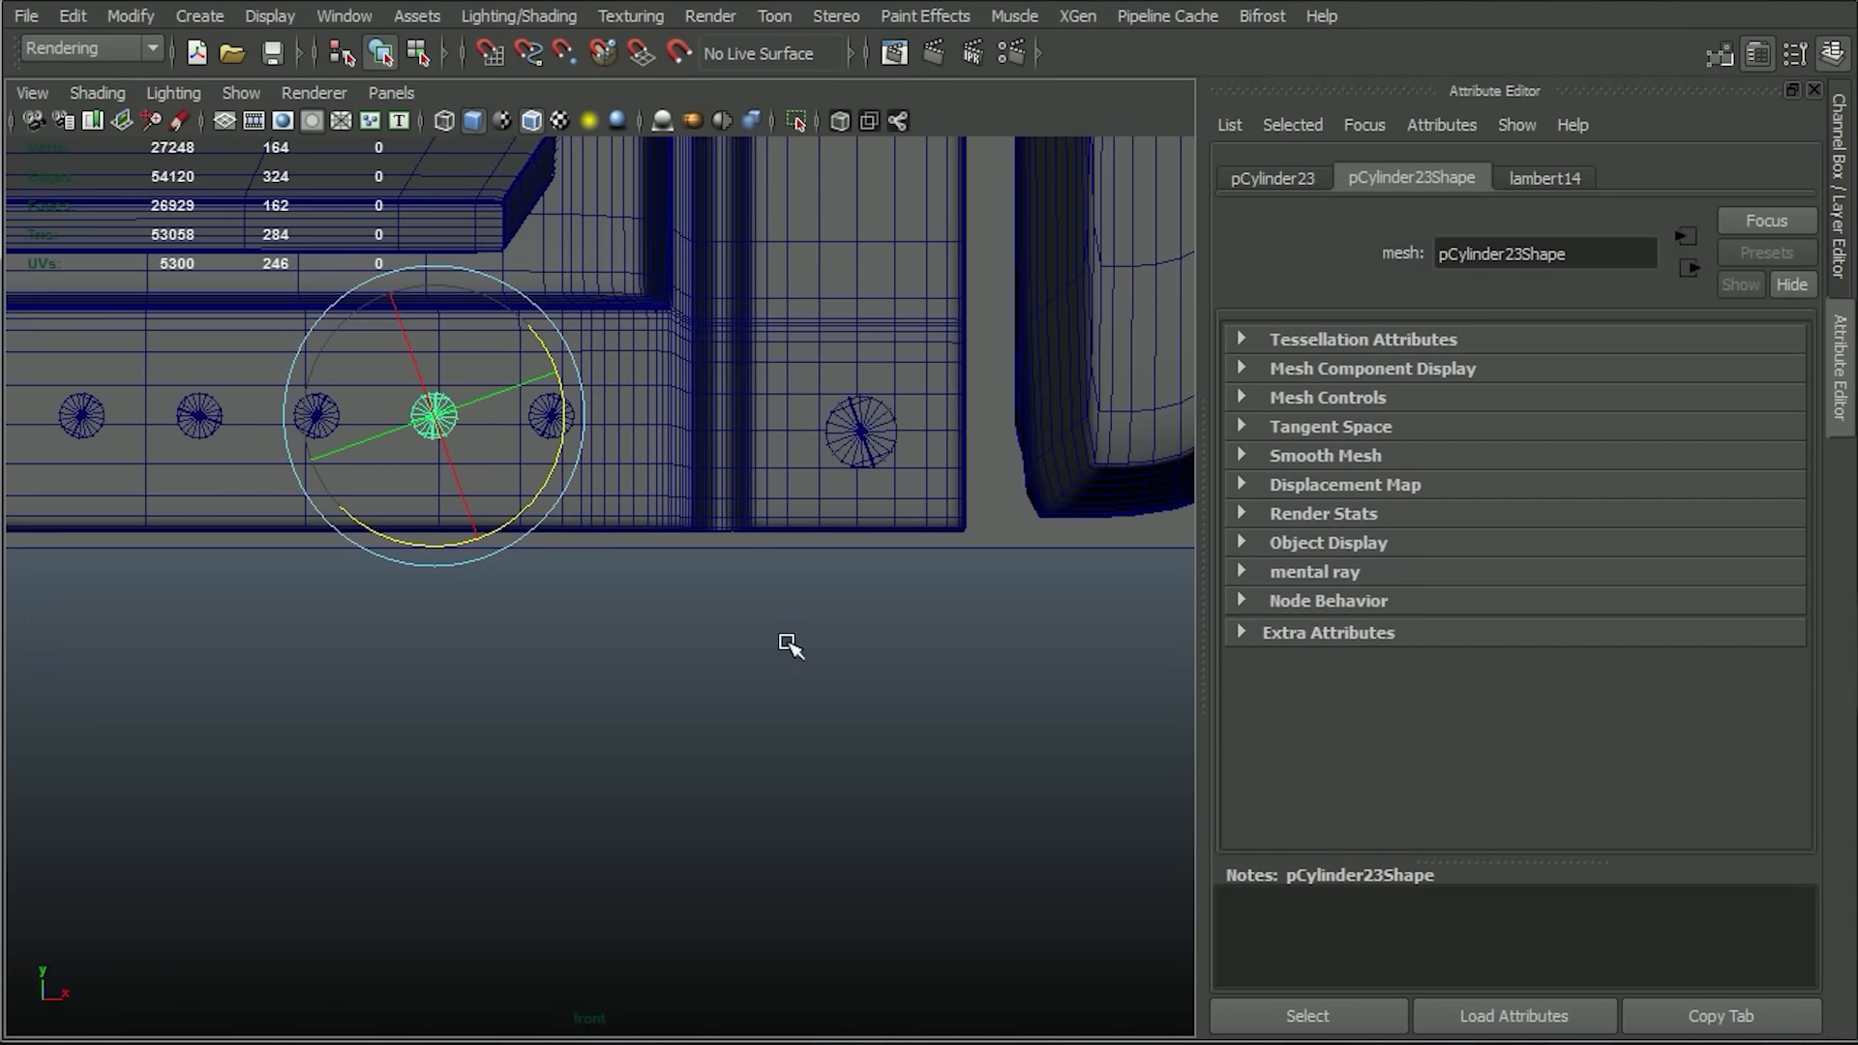
Deselect the bolt, turn off the wireframe overlay on the shaded view and inspect the panel's bolts.
left_click(791, 646)
right_click_drag(790, 646, 410, 332, "alt")
middle_click_drag(459, 358, 574, 565, "alt")
left_click(532, 121)
right_click_drag(887, 481, 961, 577, "alt")
middle_click_drag(961, 577, 1051, 456, "alt")
right_click_drag(1051, 456, 1127, 464, "alt")
middle_click_drag(848, 254, 825, 850, "alt")
Place copies of the large bolt at mid-height on the panel's two vertical side strips.
left_click(203, 403)
key("w")
right_click_drag(653, 510, 495, 474, "alt")
left_click(838, 497, "shift")
left_click_drag(838, 387, 822, 629)
middle_click_drag(822, 629, 749, 395, "alt")
left_click_drag(780, 405, 780, 378)
left_click(1004, 421)
right_click_drag(569, 333, 736, 404, "alt")
middle_click_drag(736, 404, 934, 757, "alt")
Create a polygon cube covering most of the panel's upper-left recessed area, and switch to the Polygons menu set.
left_click(200, 16)
mouse_move(291, 58)
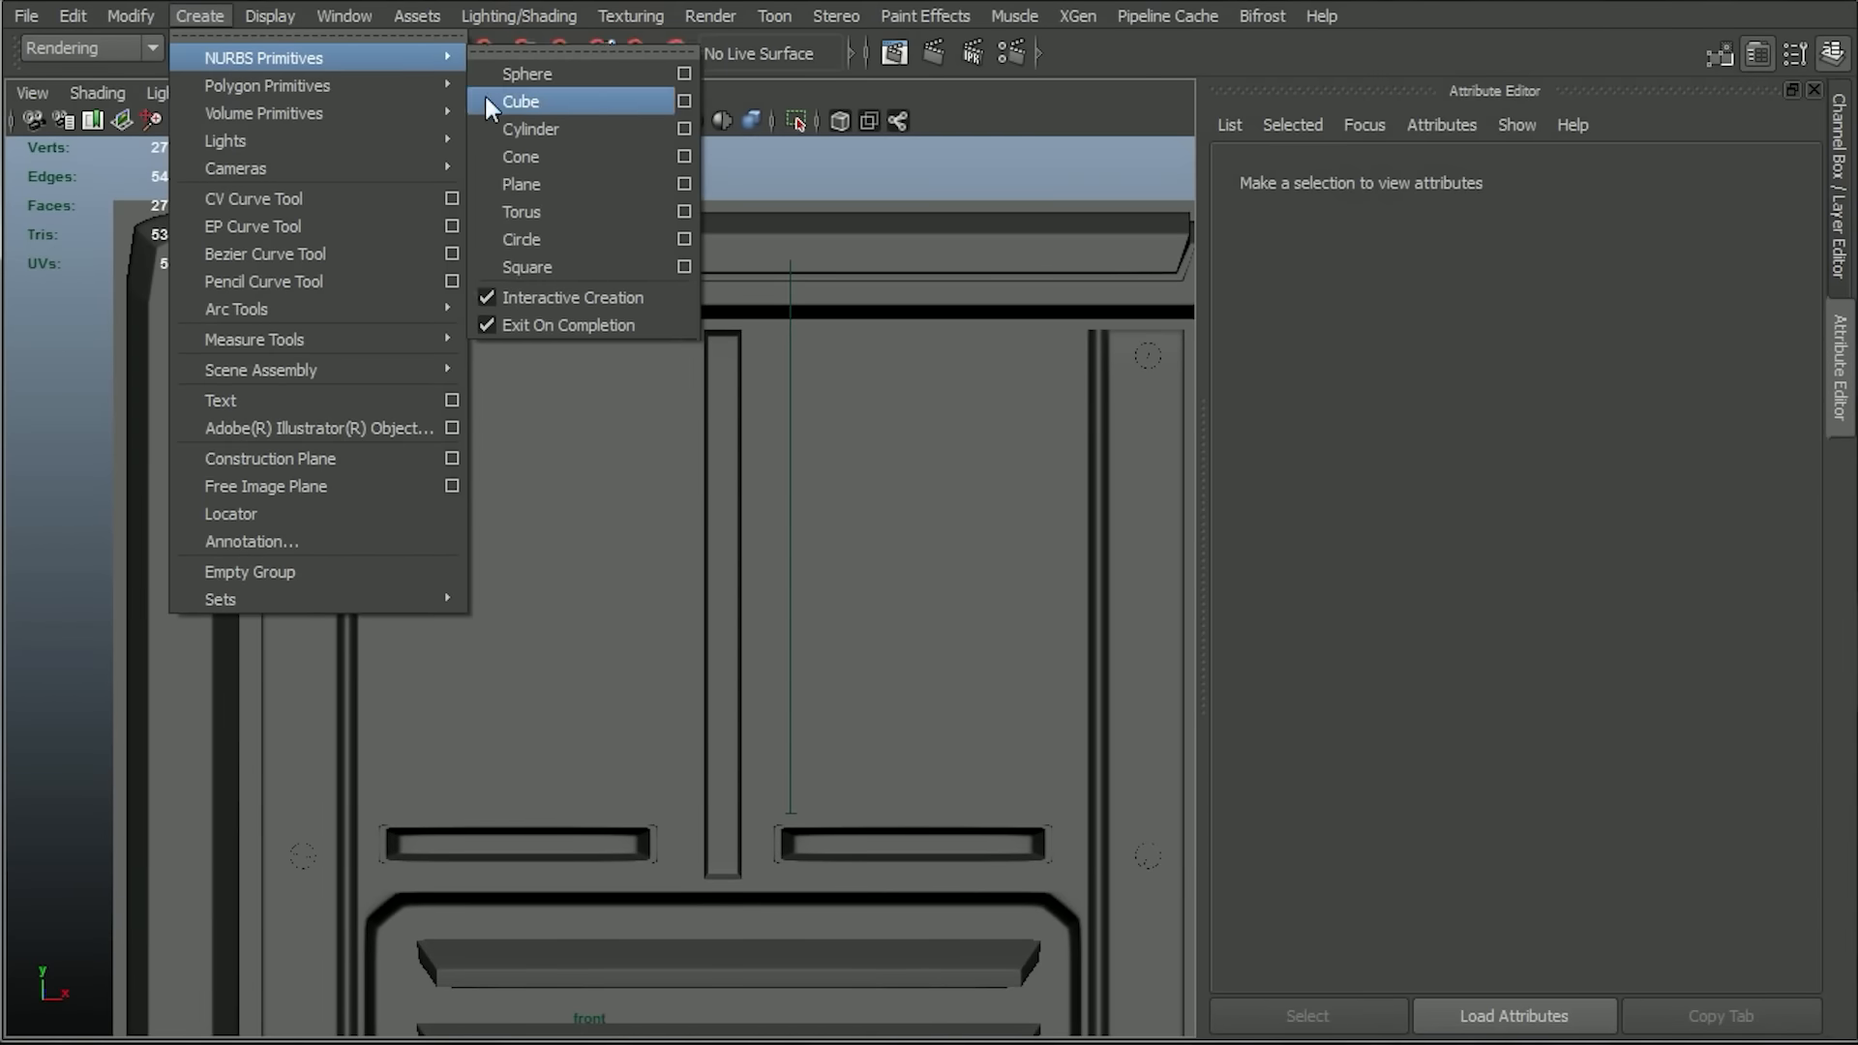
mouse_move(450, 86)
left_click(536, 131)
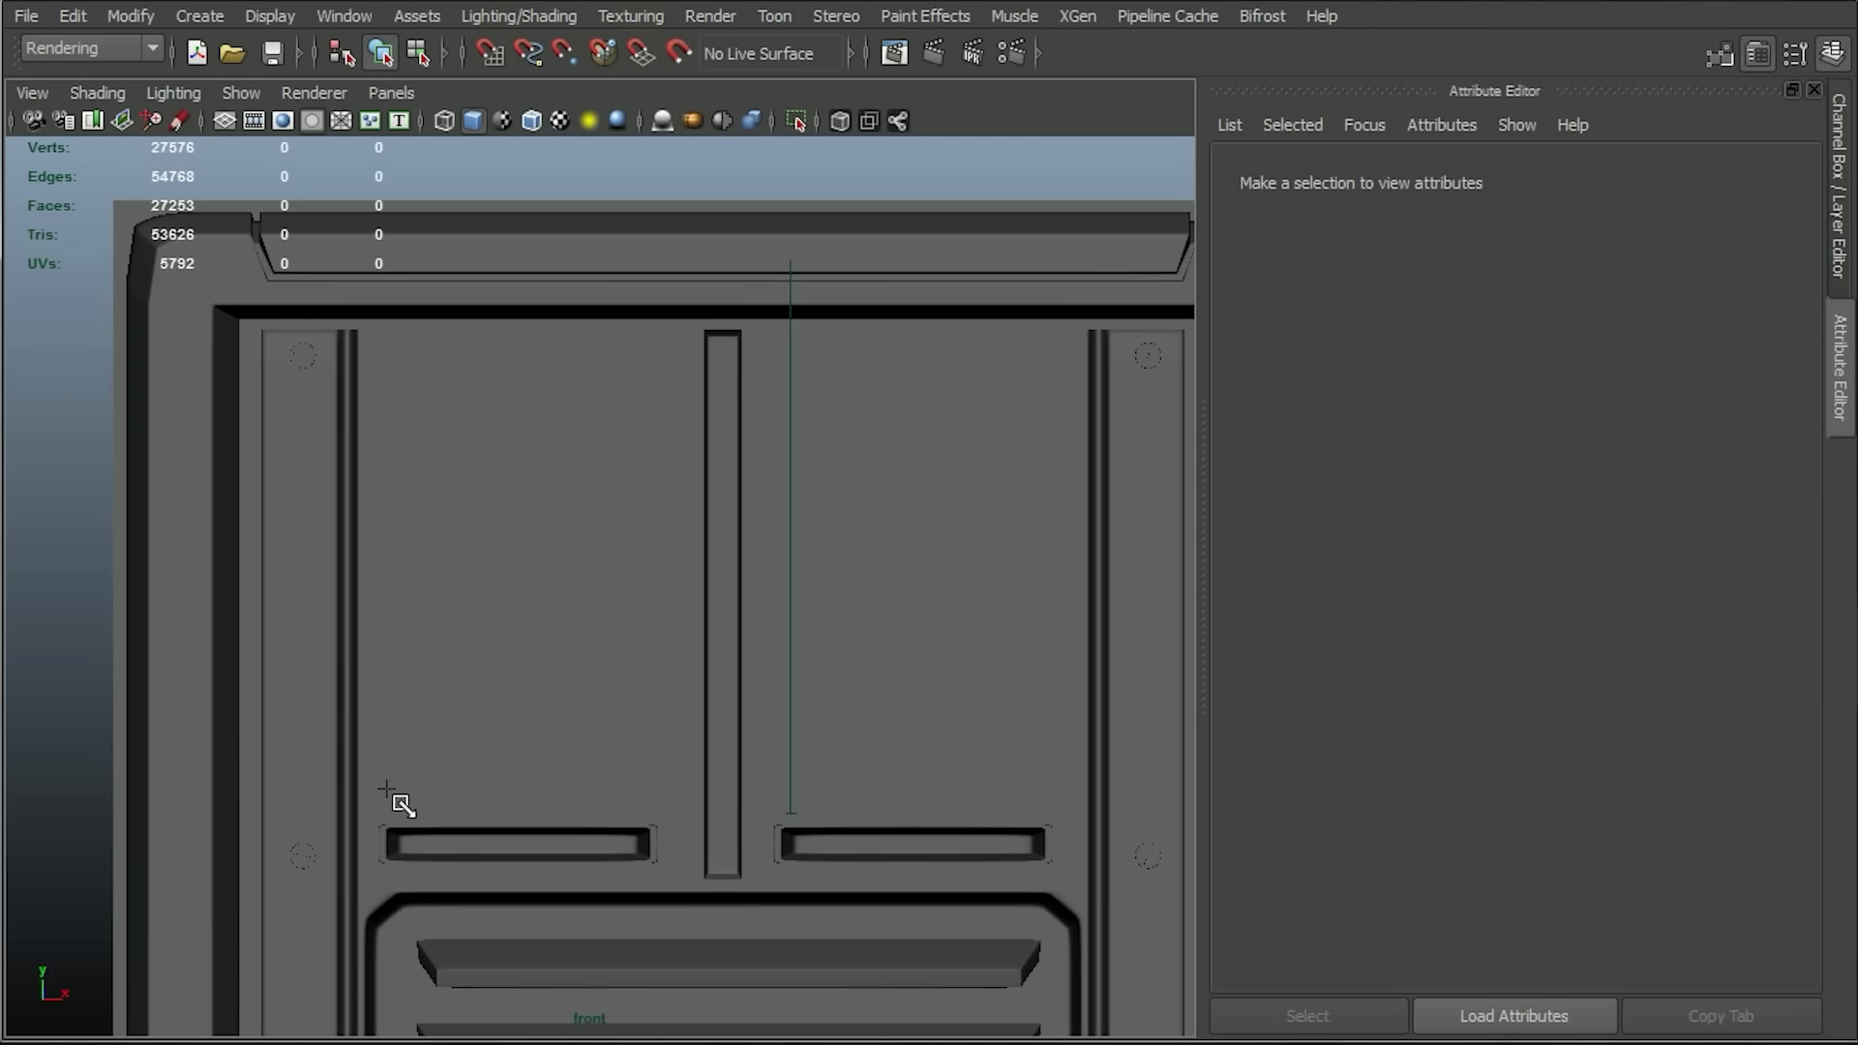
left_click_drag(385, 790, 688, 261)
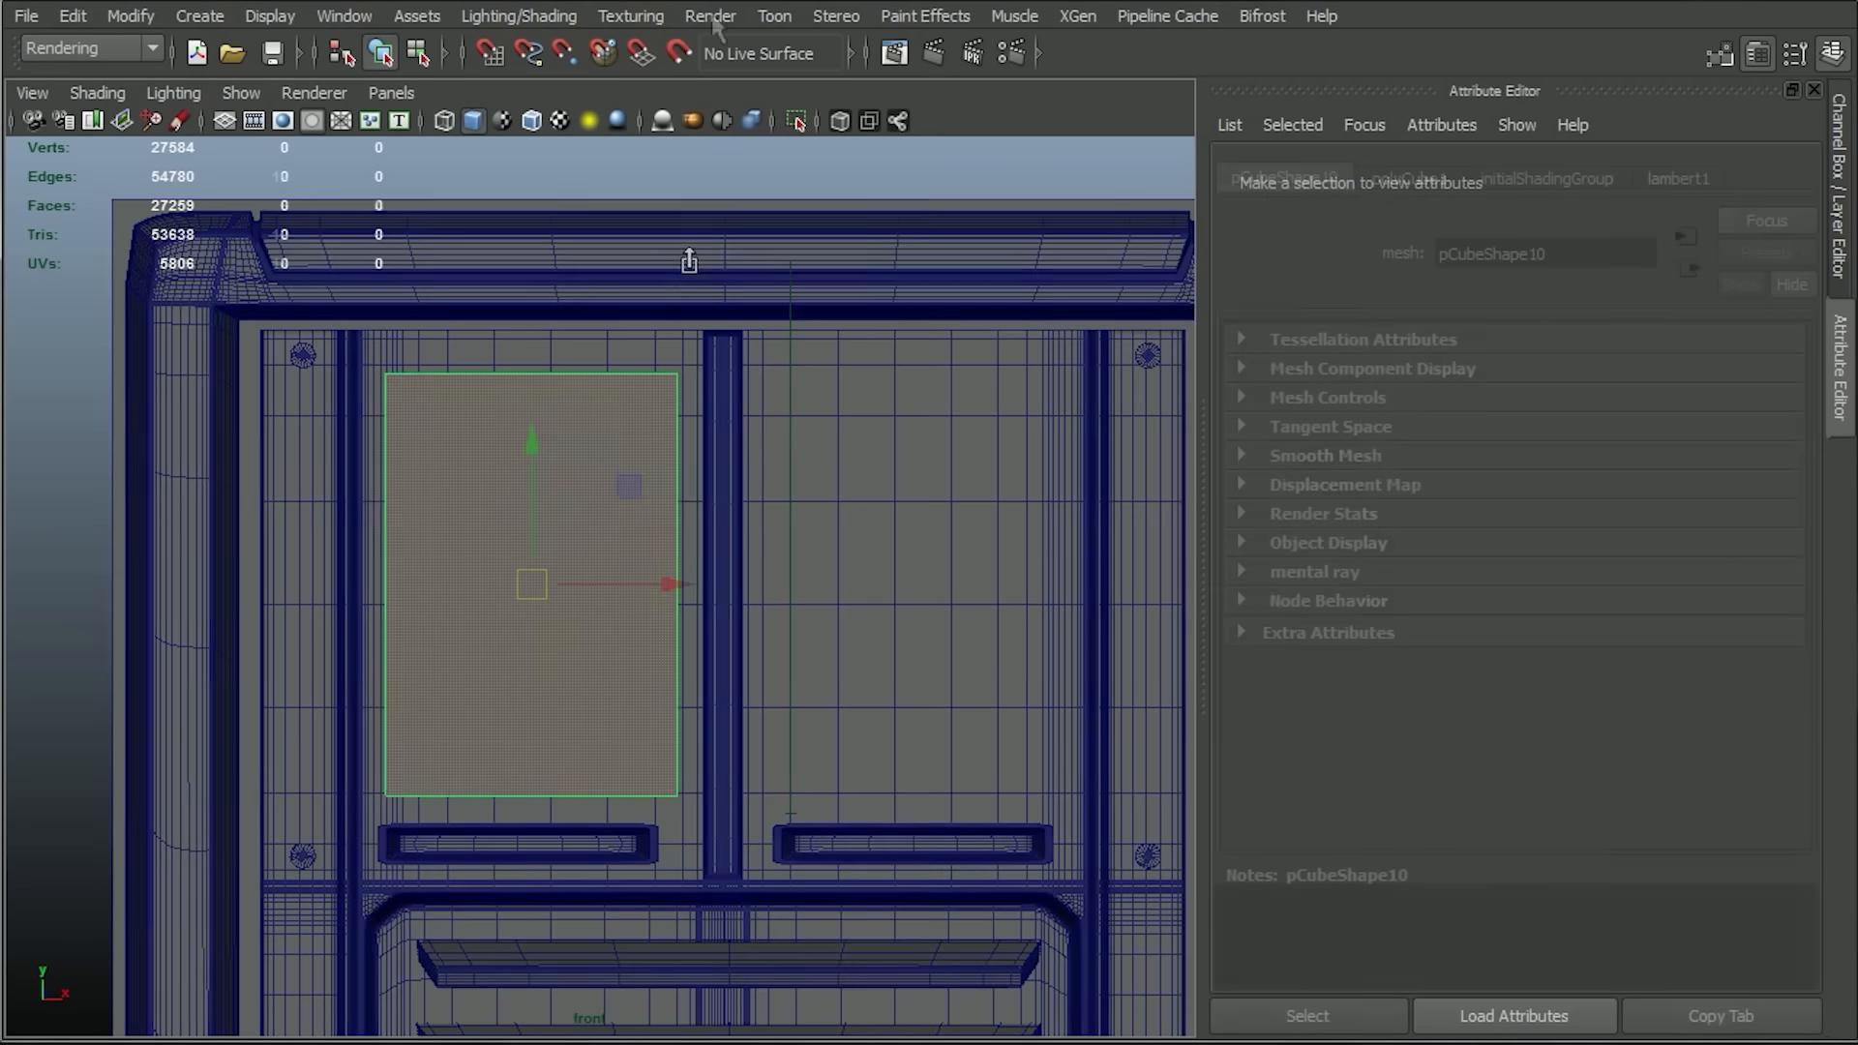
left_click(89, 47)
left_click(79, 89)
Try to cut diagonally across the cube's upper-right corner with the Cut Faces Tool.
left_click(710, 15)
left_click(764, 288)
left_click_drag(588, 385, 844, 680)
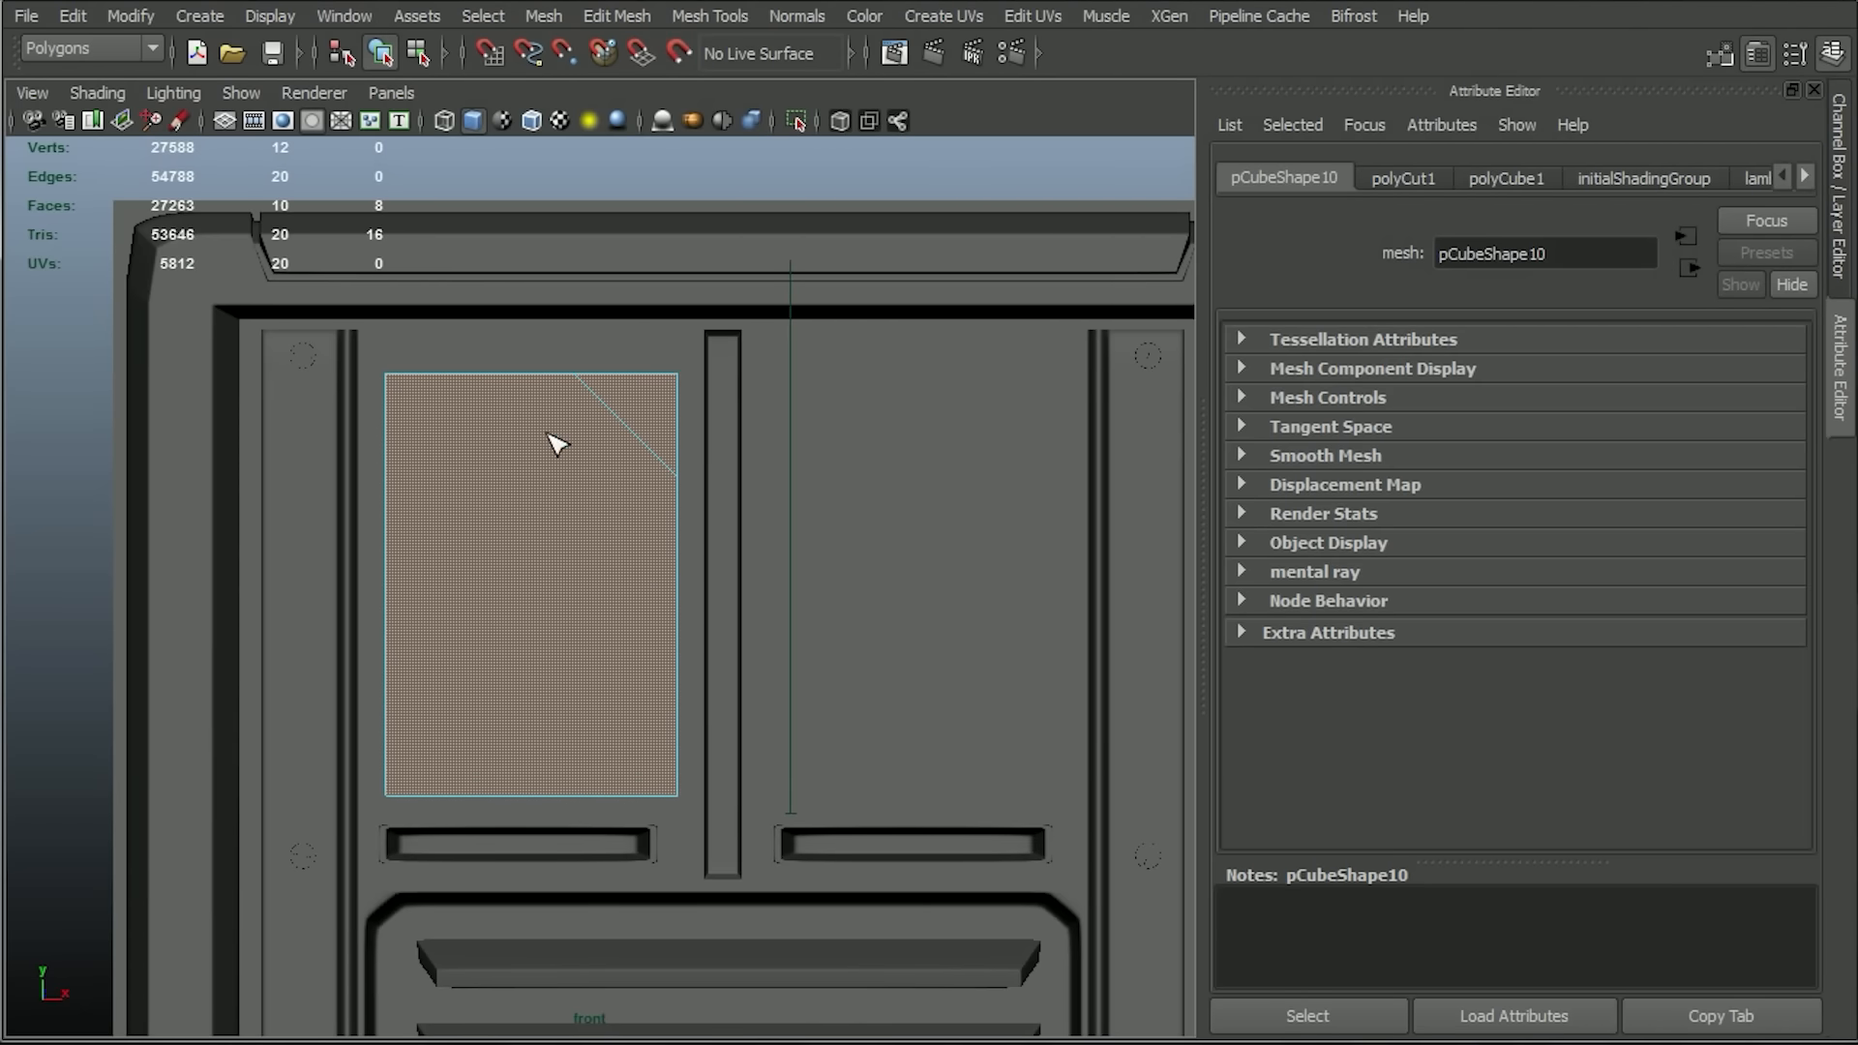
left_click(736, 15)
left_click(705, 14)
key("ctrl+z")
Insert a vertical edge loop near the cube's right side with the Insert Edge Loop Tool.
left_click(722, 13)
left_click(804, 345)
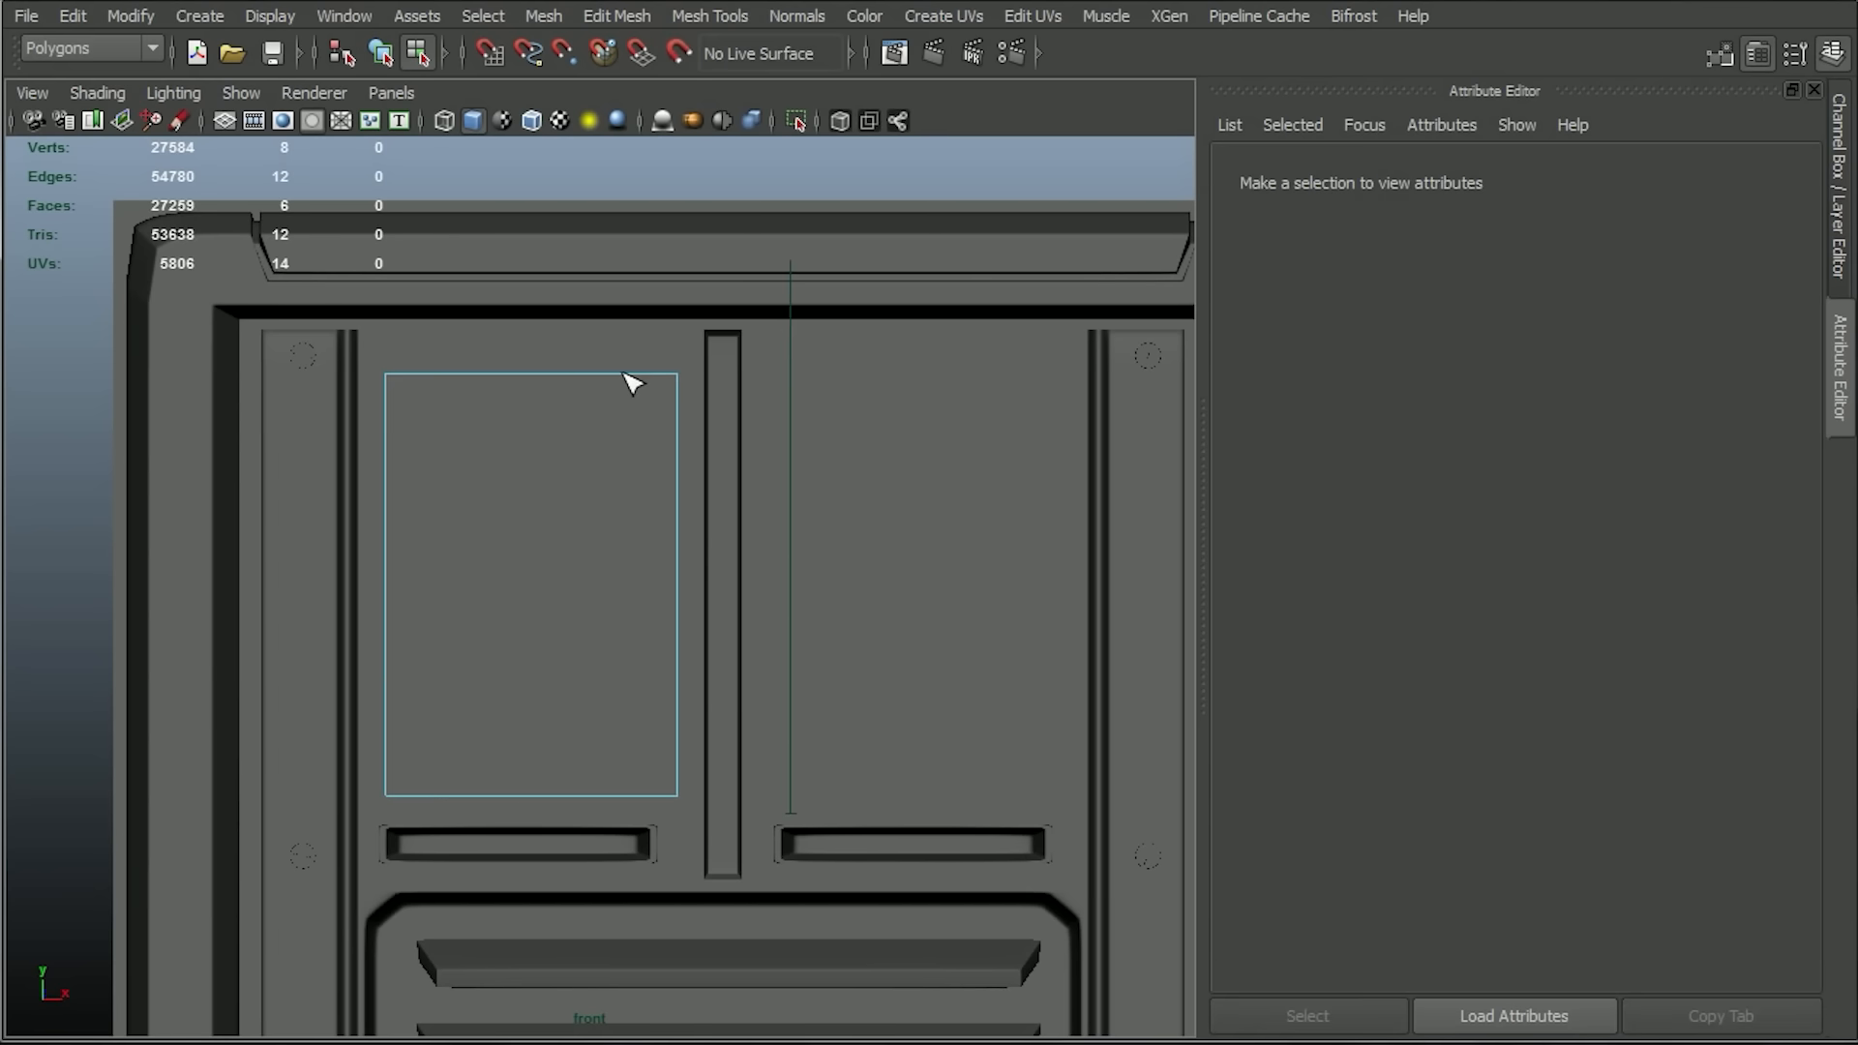
left_click(615, 379)
left_click(786, 4)
left_click(787, 4)
left_click_drag(510, 360, 662, 683)
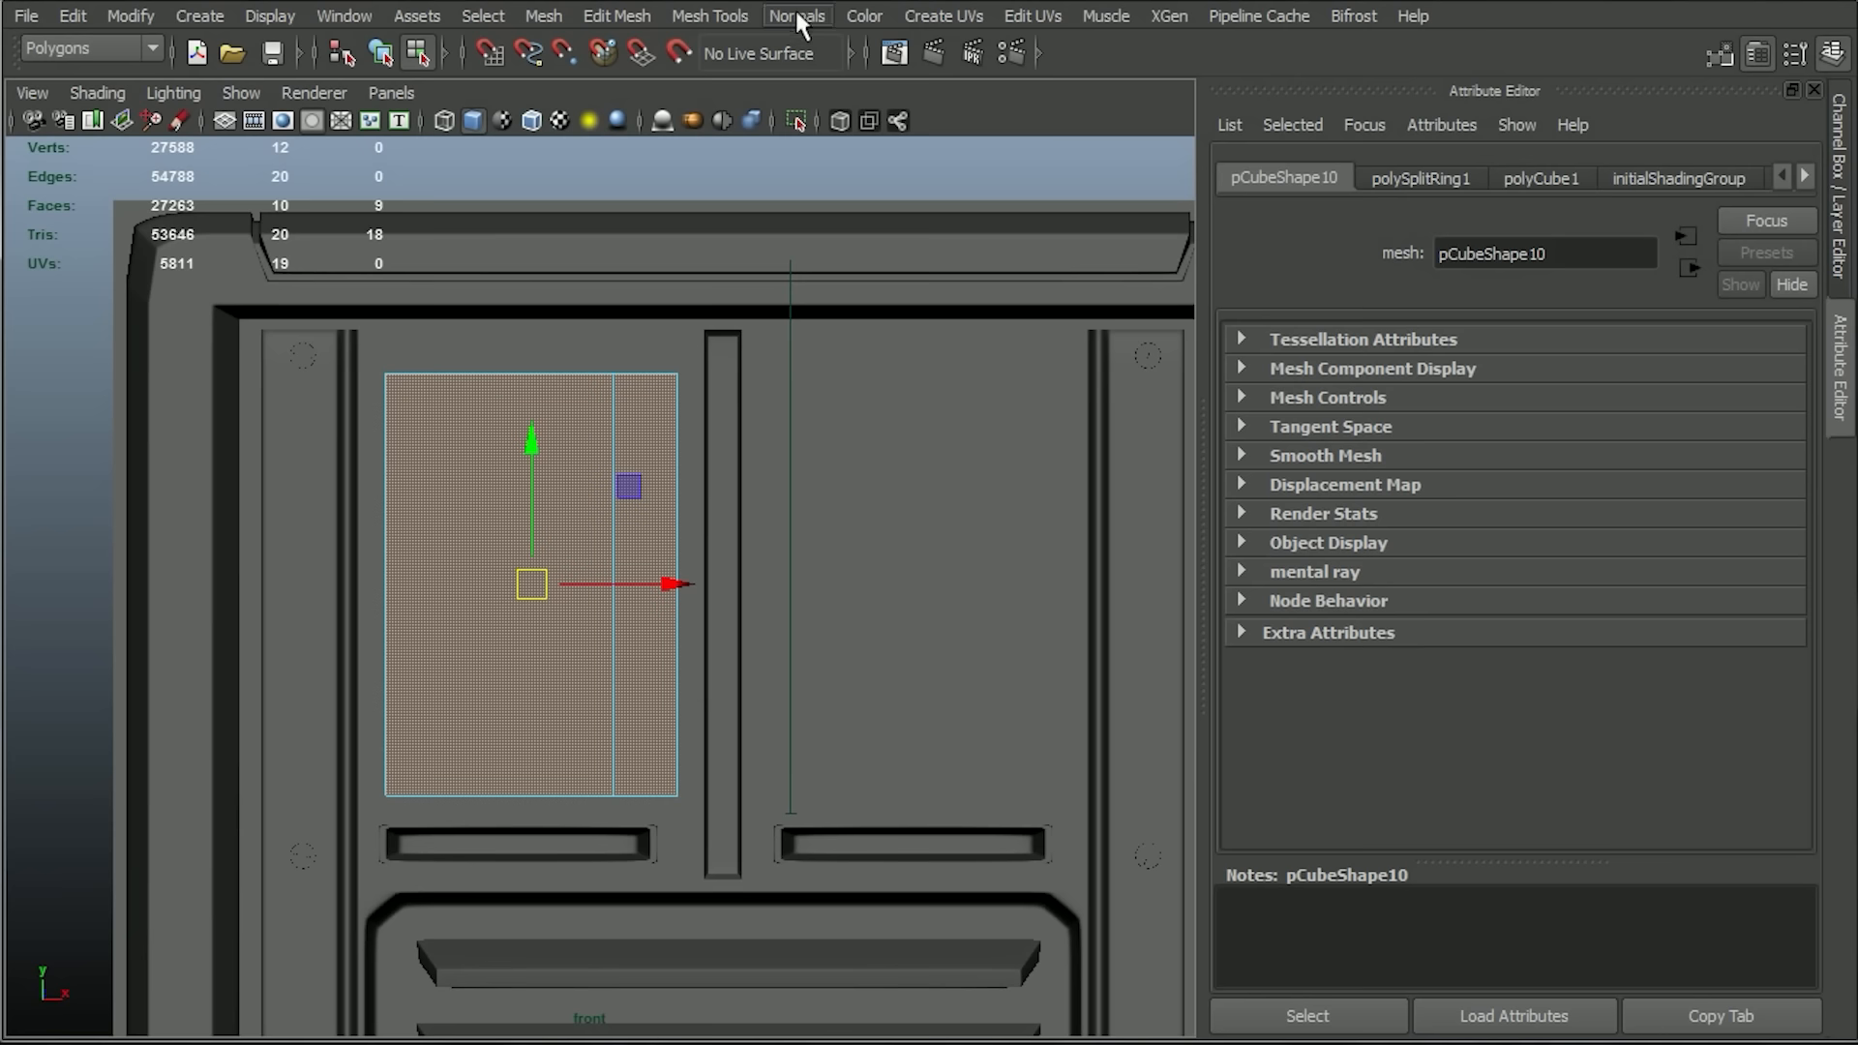
Cut the cube diagonally from the top of the edge loop to its right edge with the Cut Faces Tool.
left_click(796, 9)
mouse_move(706, 14)
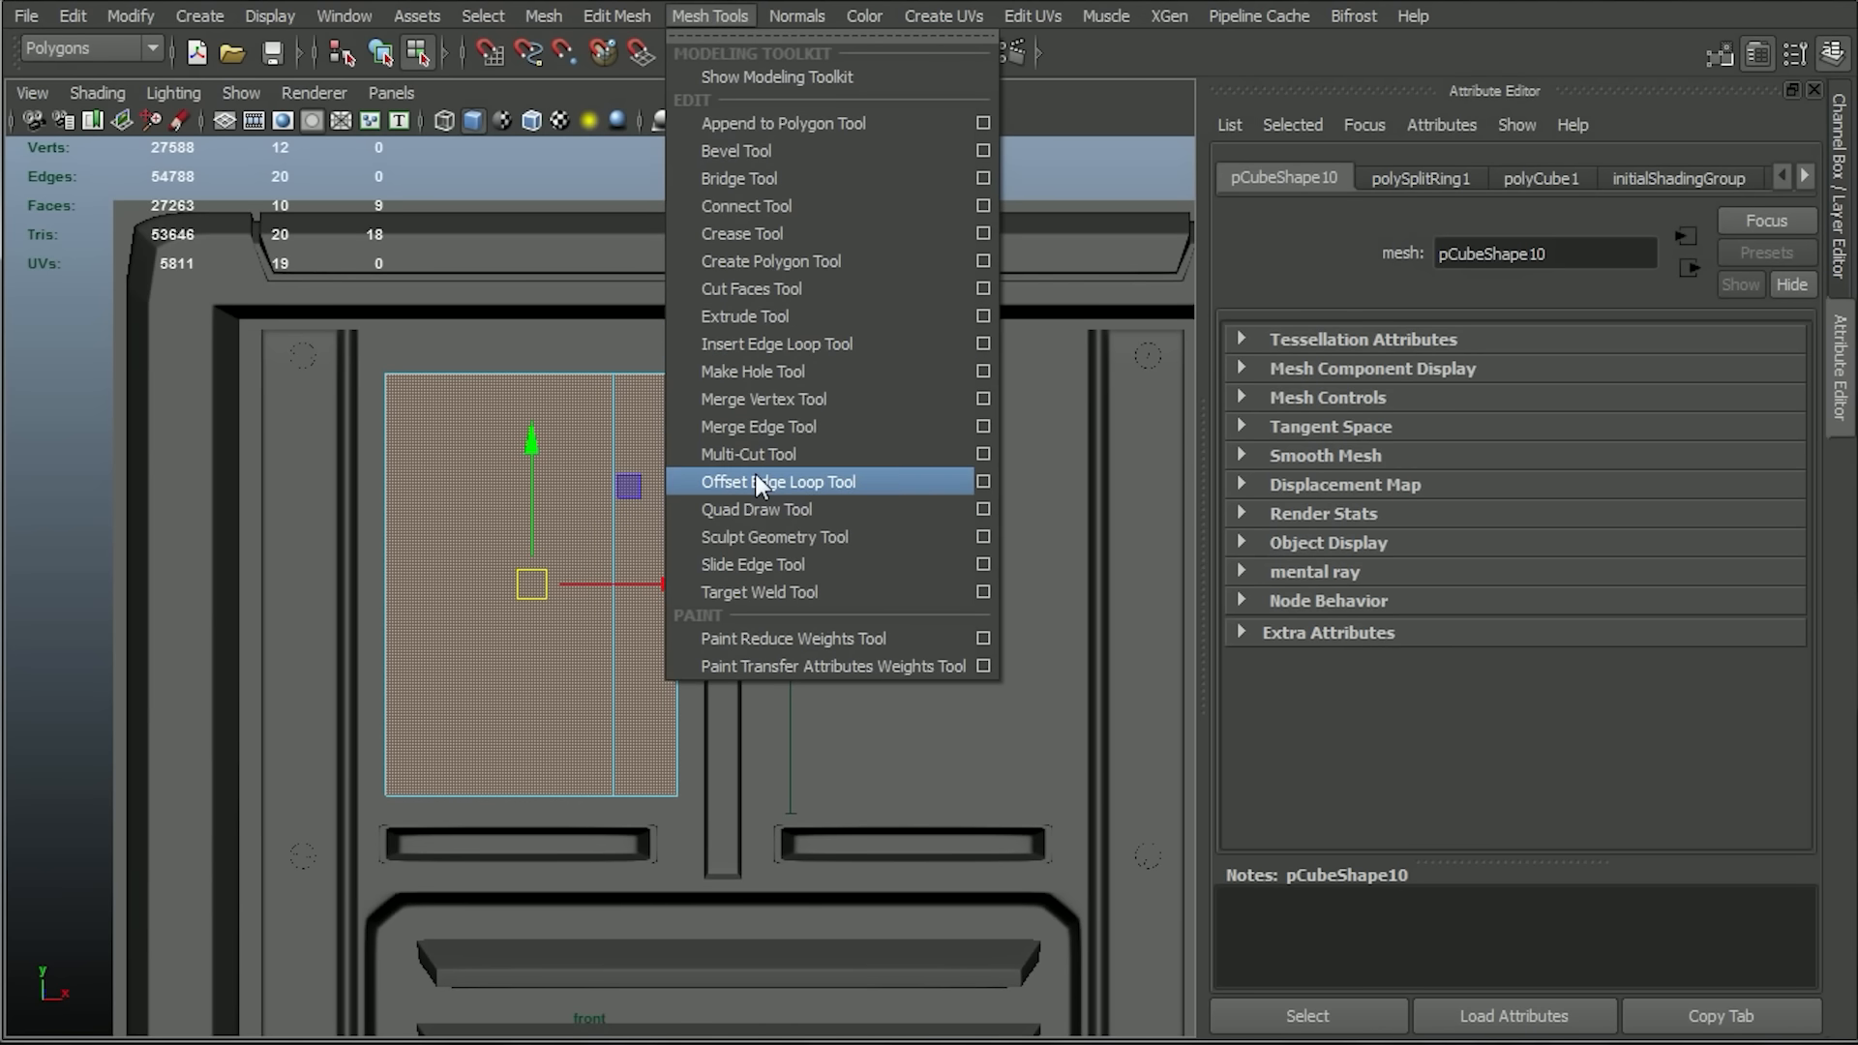
left_click(747, 288)
right_click_drag(627, 392, 766, 577, "alt")
middle_click_drag(747, 510, 825, 606, "alt")
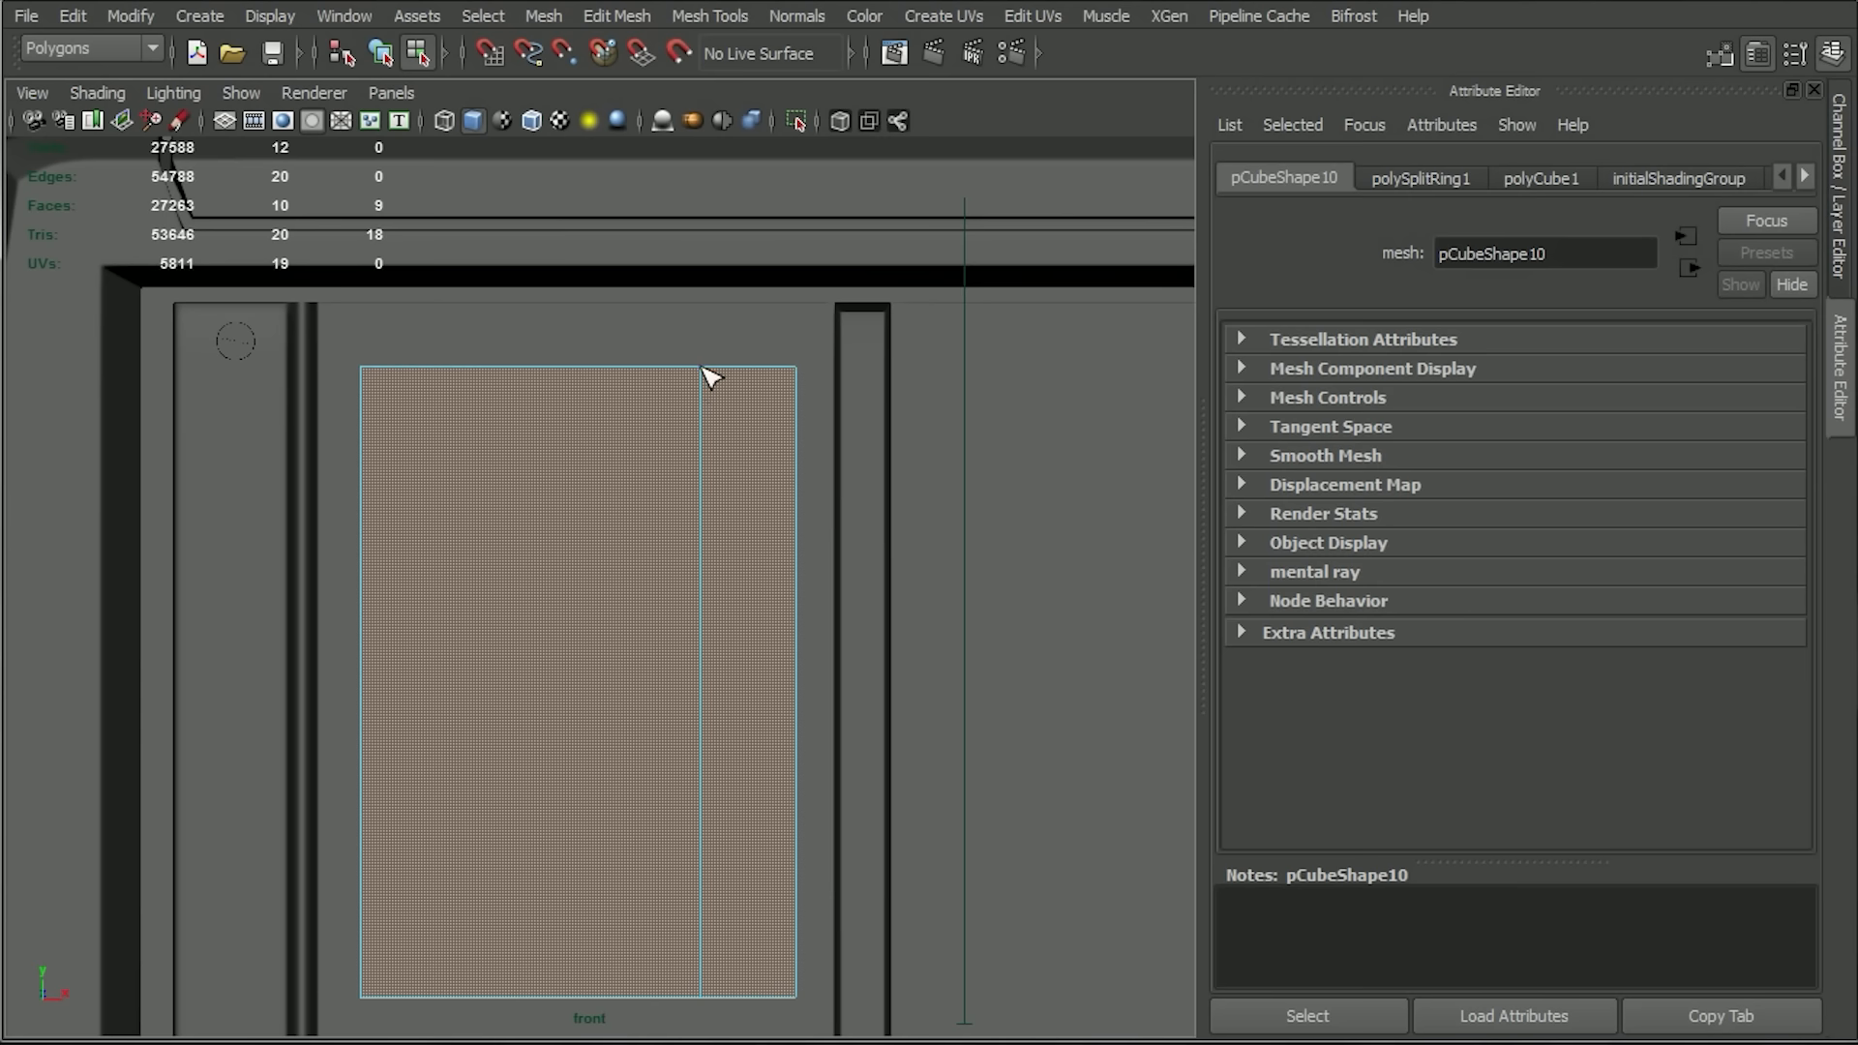
left_click_drag(795, 468, 676, 334, "shift")
middle_click_drag(768, 668, 802, 572, "alt")
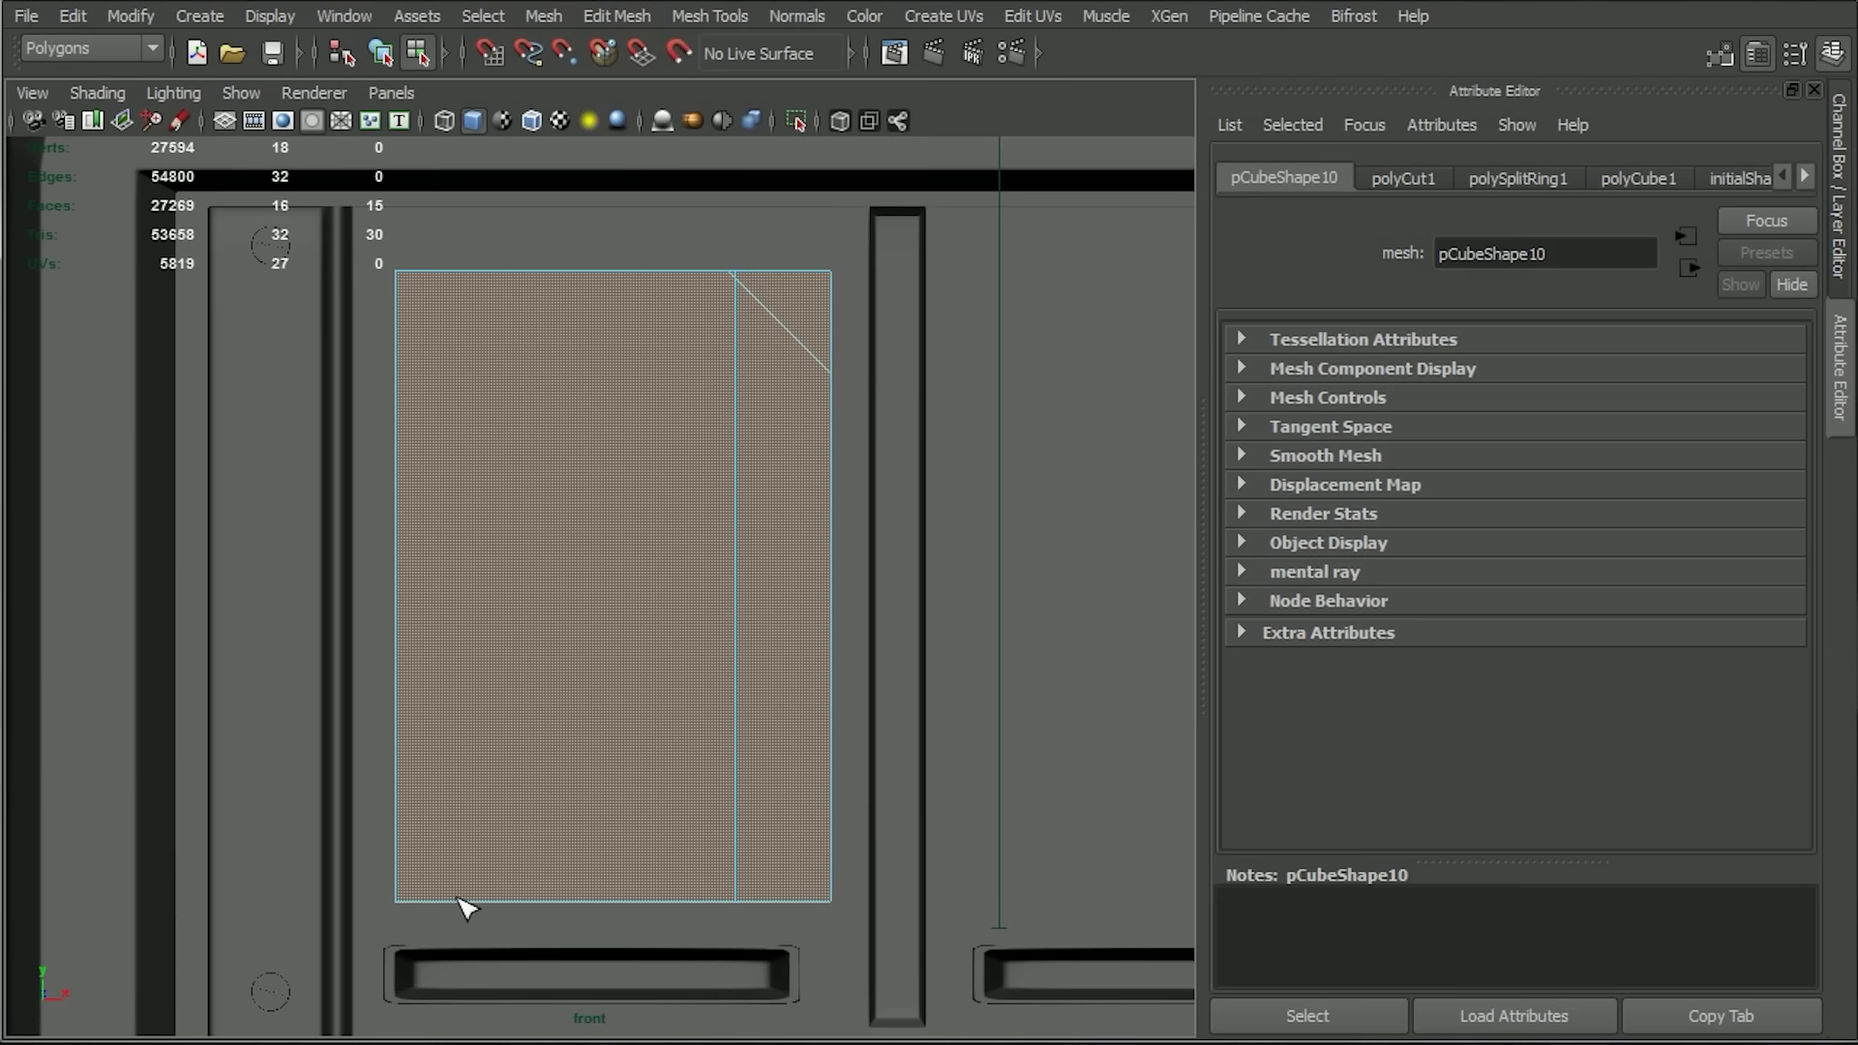
Cut the cube diagonally across its lower-left corner and delete the faces outside the lower-left and upper-right diagonal cuts.
left_click_drag(455, 901, 394, 759, "shift")
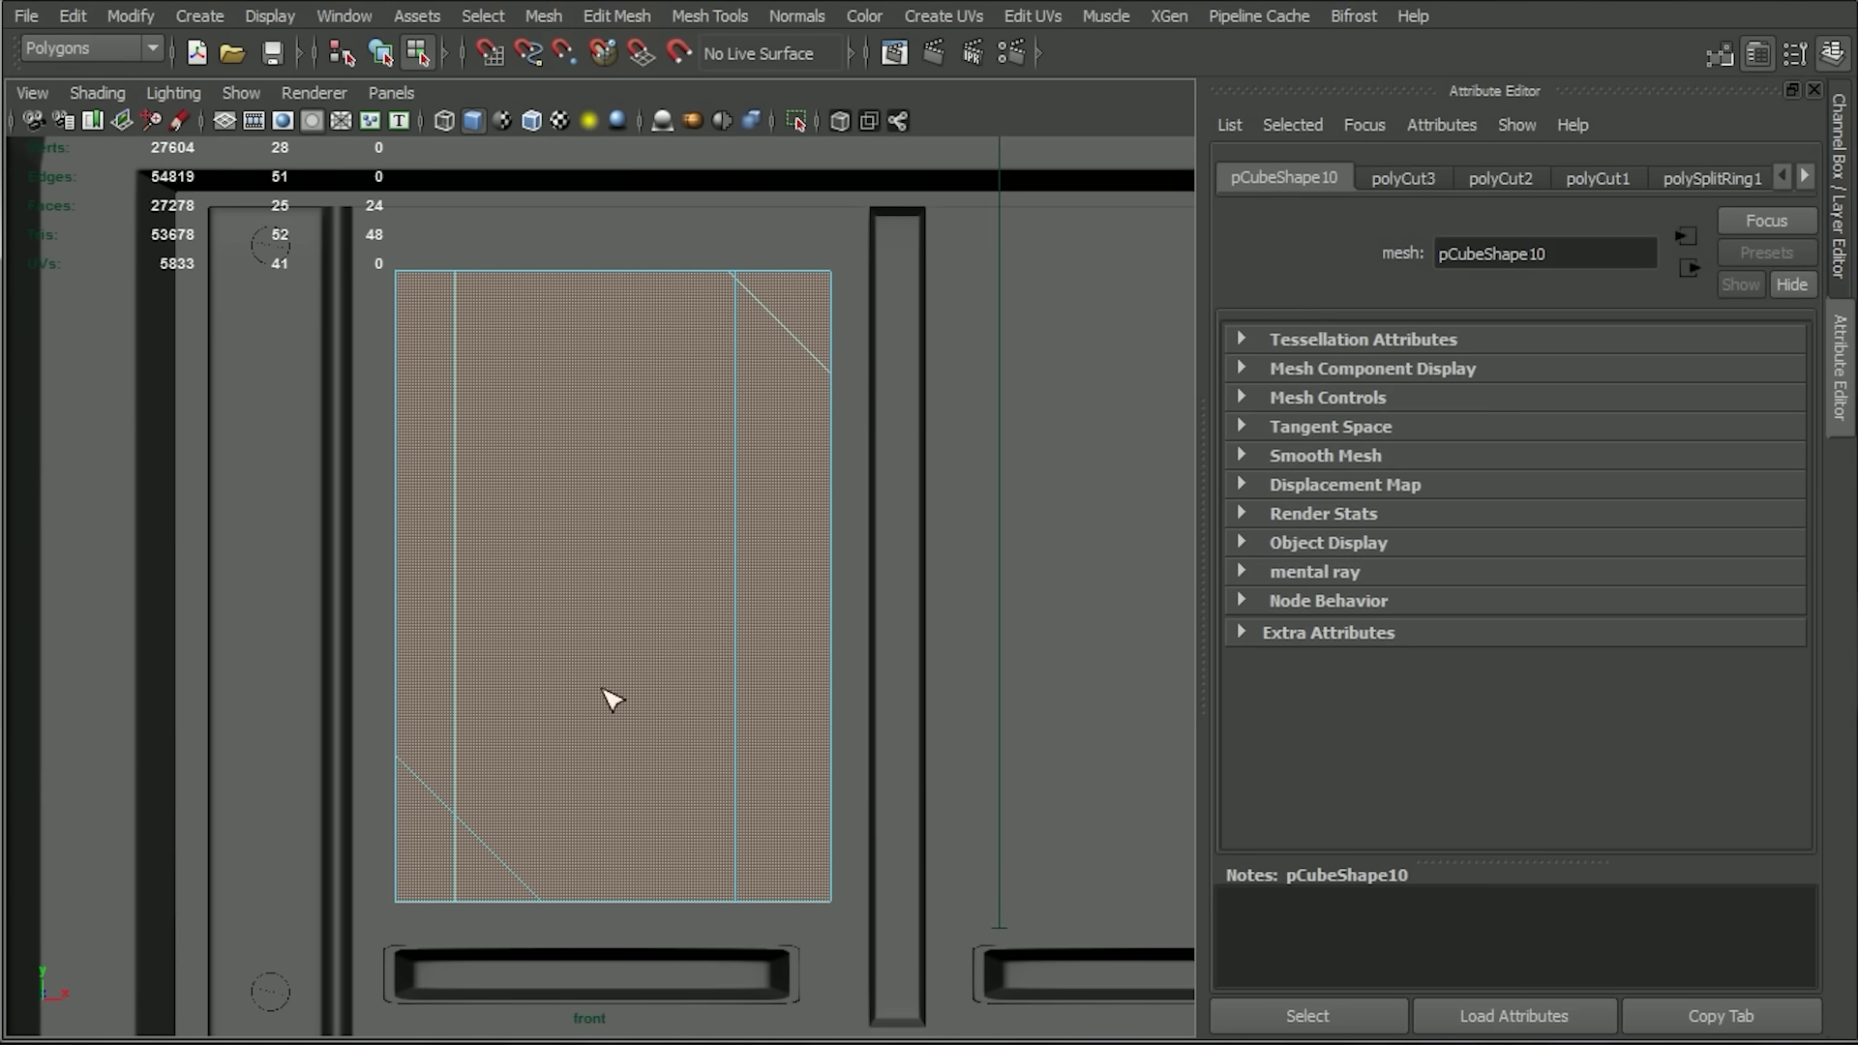
left_click_drag(421, 915, 420, 915)
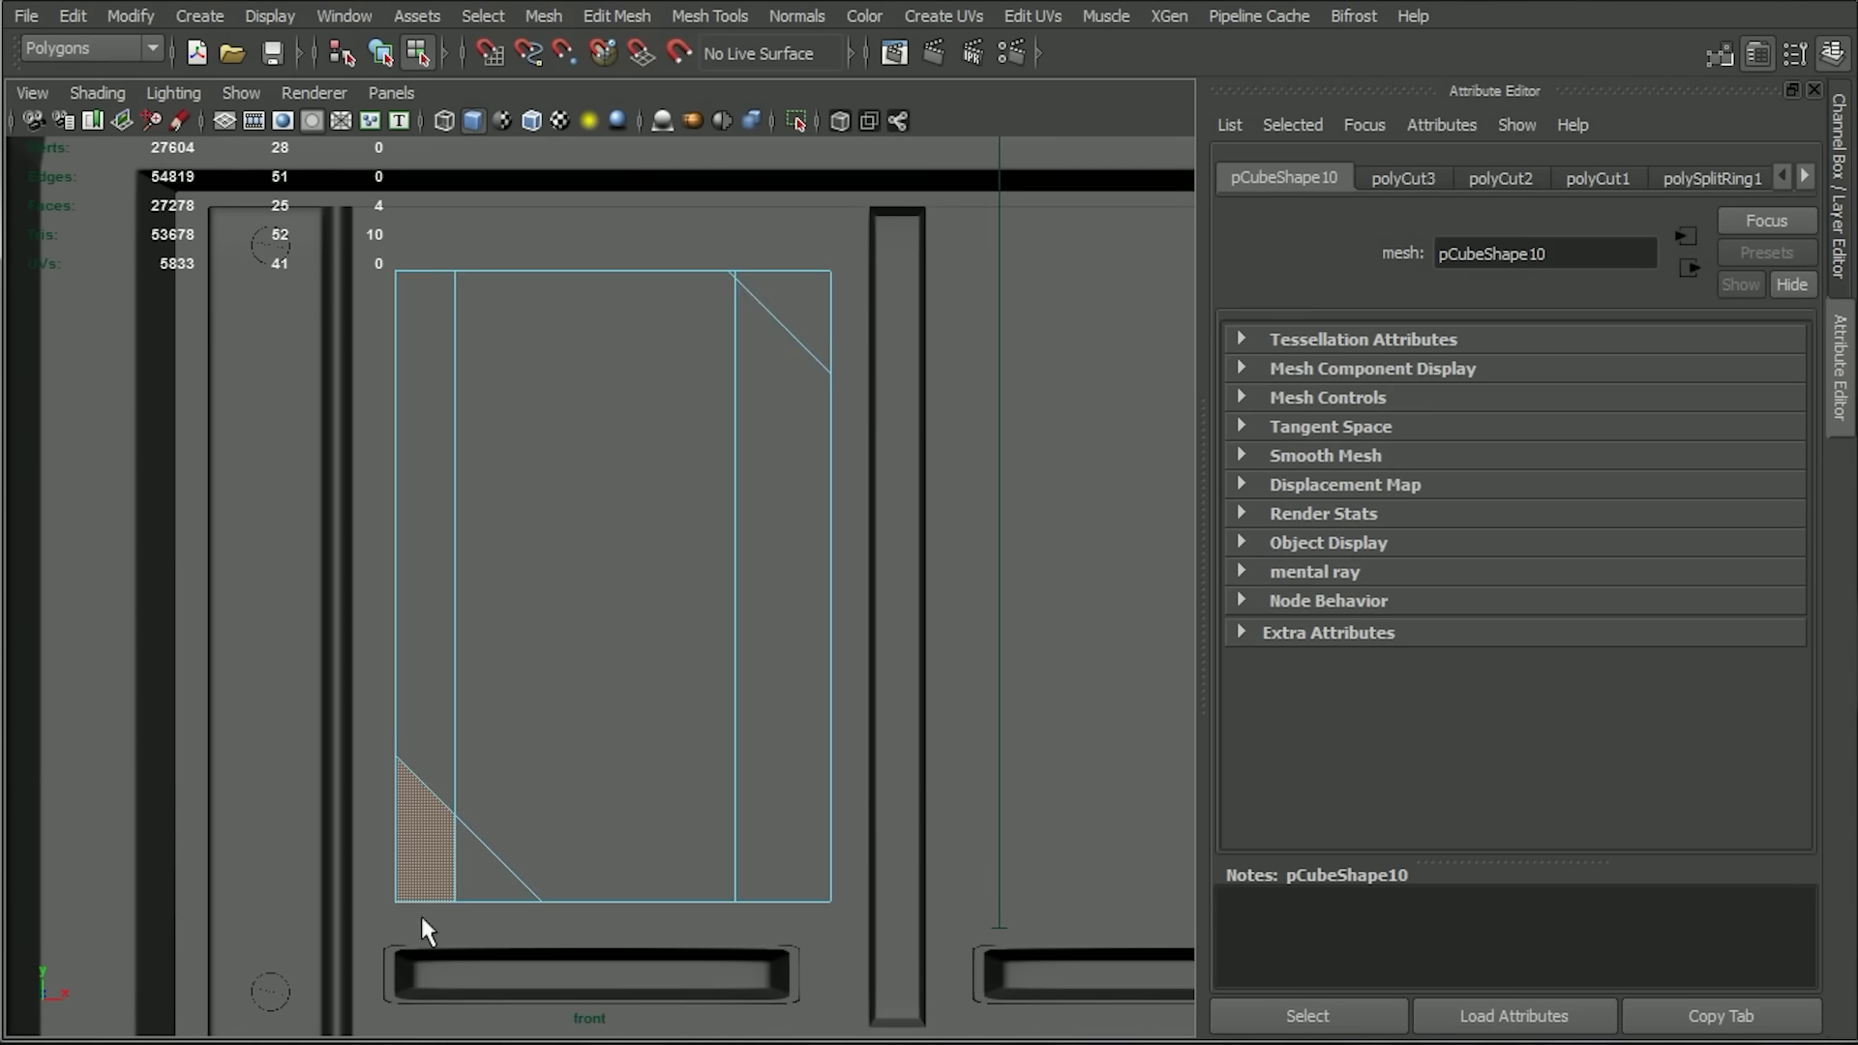
key("Delete")
left_click_drag(895, 242, 775, 294)
key("Delete")
middle_click_drag(807, 373, 802, 600, "alt")
mouse_move(804, 455)
right_mouse_down("alt")
mouse_move(843, 445)
mouse_move(807, 426)
right_mouse_up("alt")
left_click_drag(783, 462, 784, 462)
key("Delete")
Cut a horizontal edge across the cube's right strip, from its outer edge to the vertical loop, with the Multi-Cut Tool.
middle_click_drag(995, 651, 1011, 721, "alt")
right_click_drag(1011, 722, 980, 568, "alt")
middle_click_drag(980, 568, 992, 523, "alt")
right_click_drag(992, 522, 1037, 609, "alt")
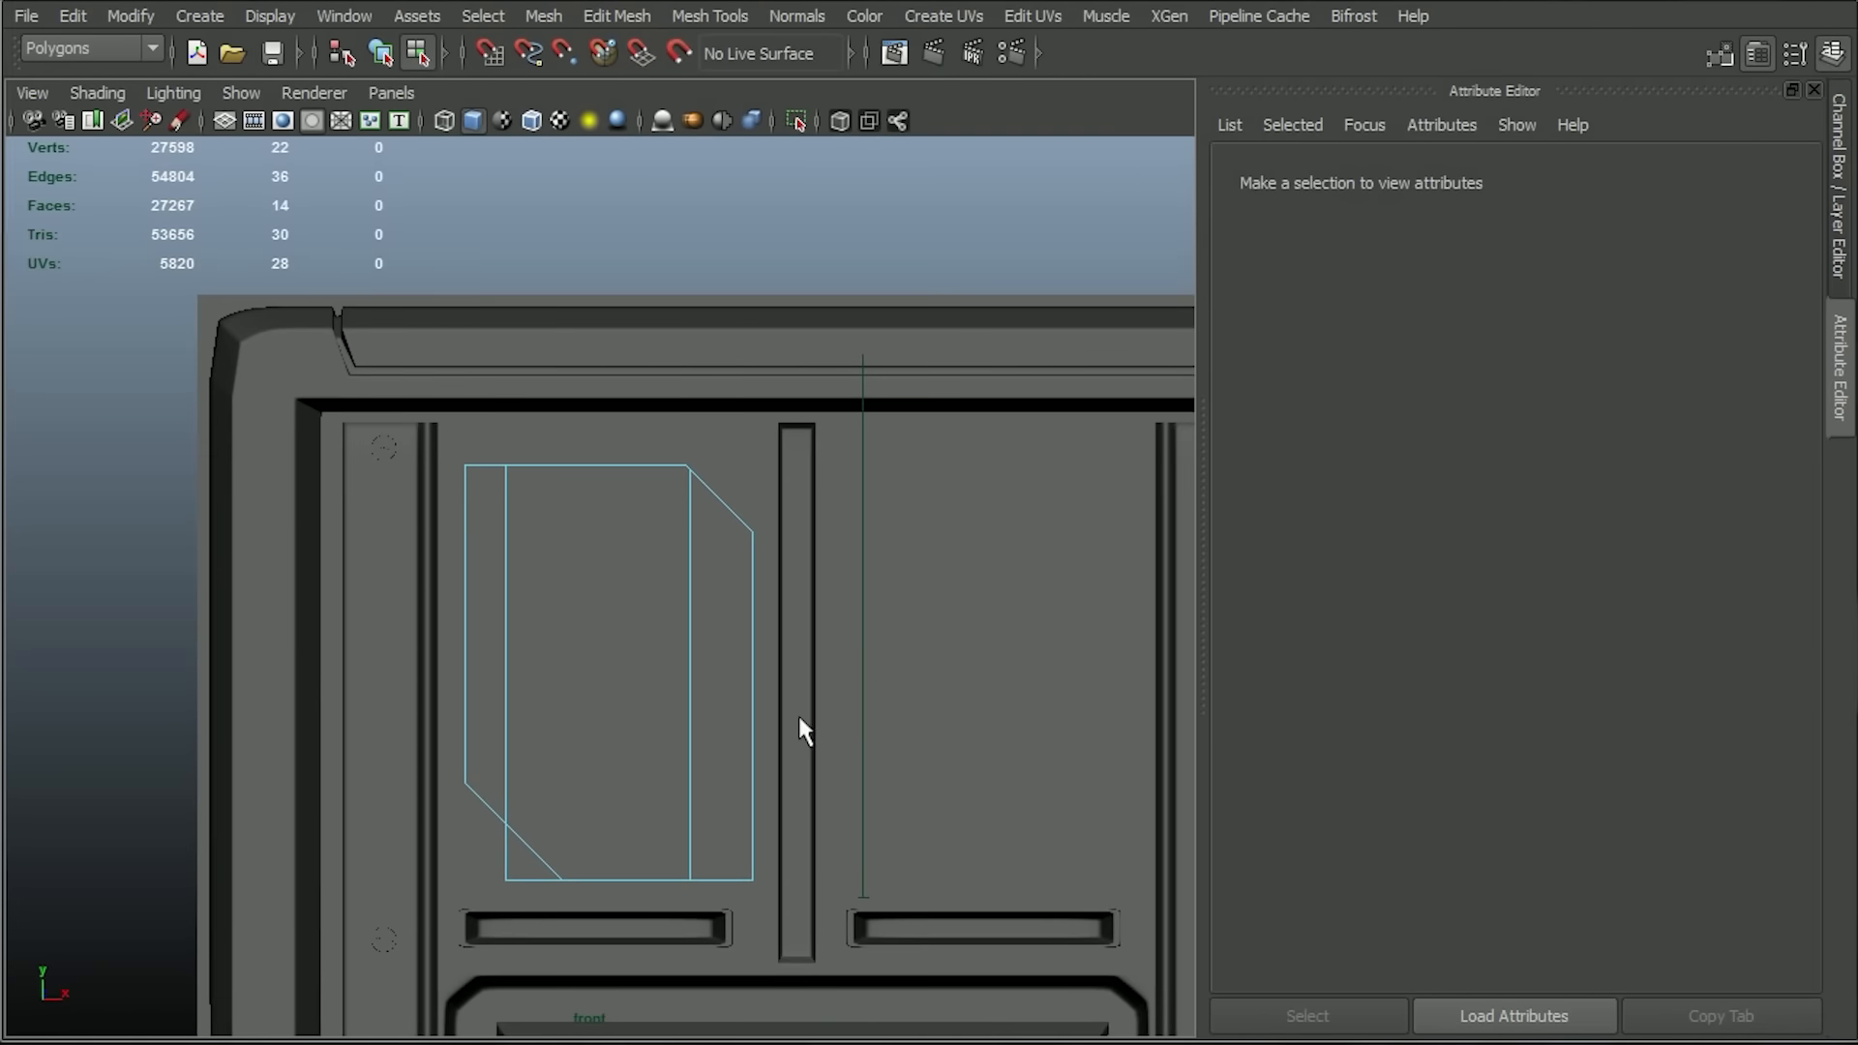
middle_click_drag(793, 780, 859, 635, "alt")
right_click_drag(859, 635, 920, 676, "alt")
middle_click_drag(924, 677, 794, 630, "alt")
right_click_drag(793, 631, 949, 693, "alt")
middle_click_drag(855, 616, 853, 664, "alt")
left_click(710, 15)
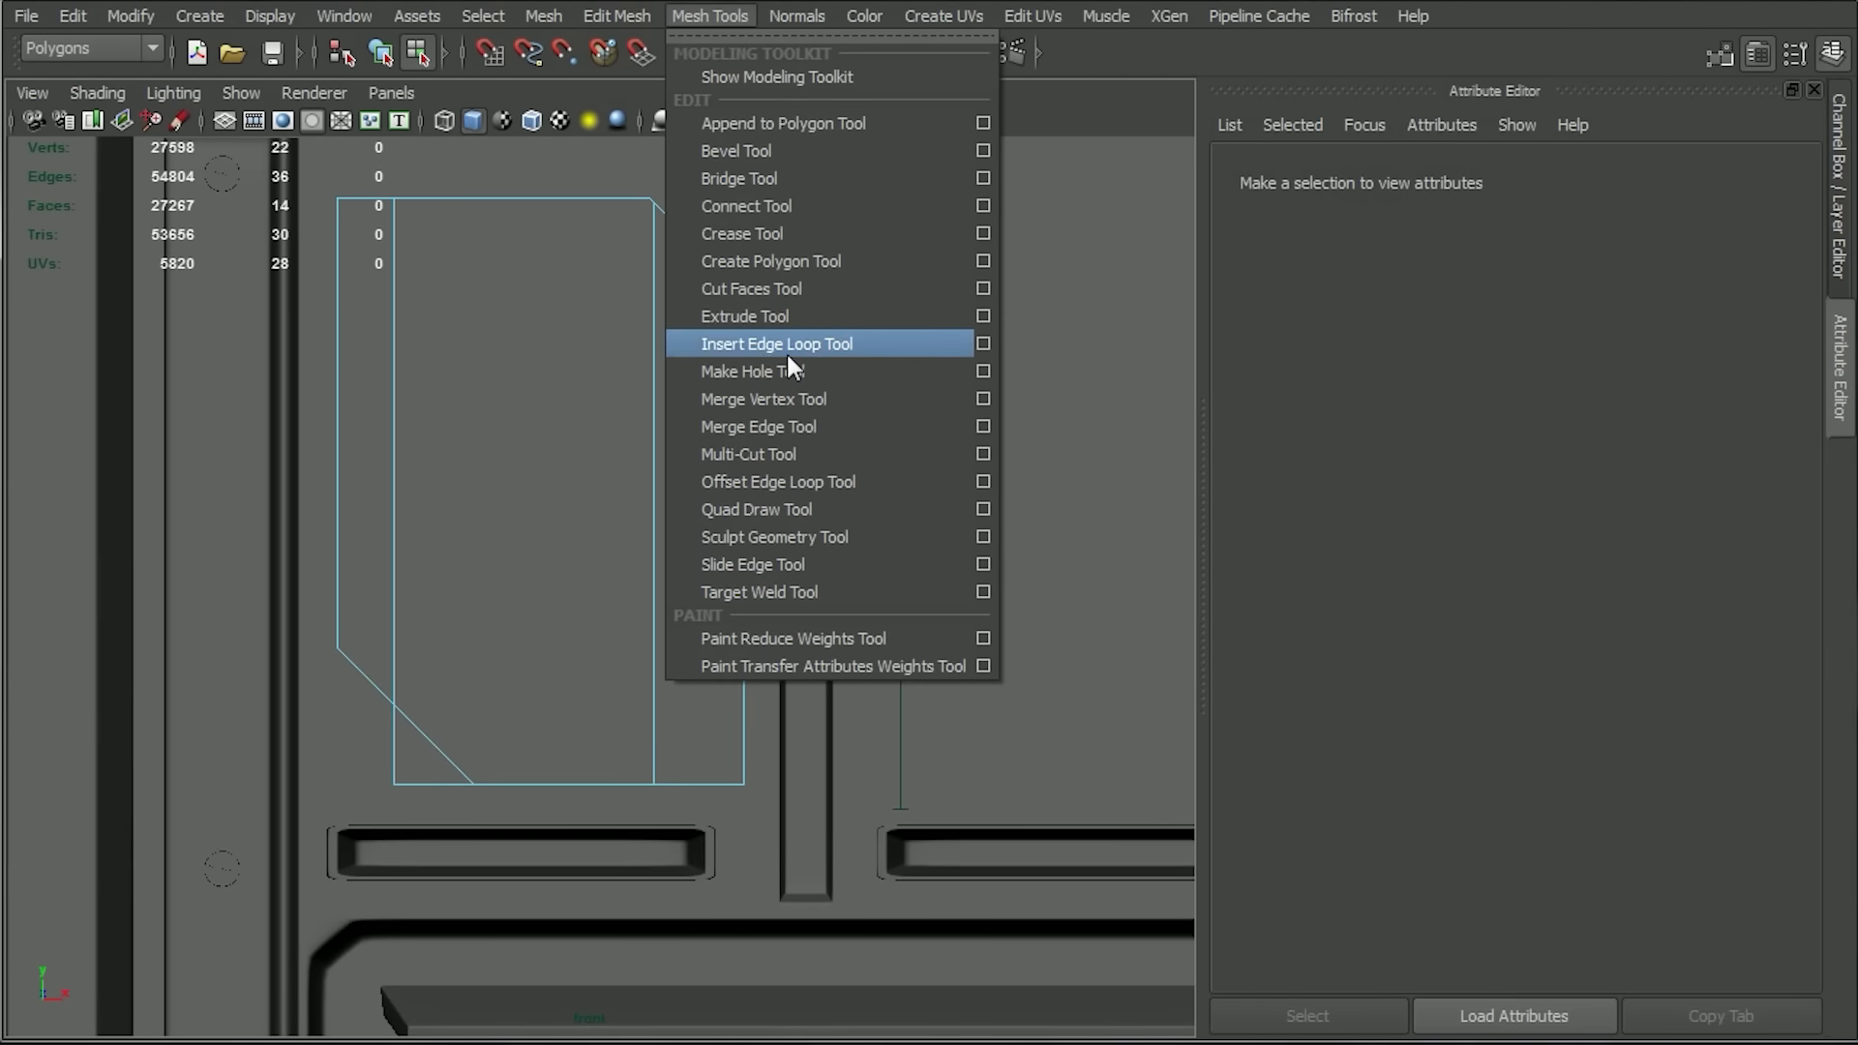
left_click(803, 455)
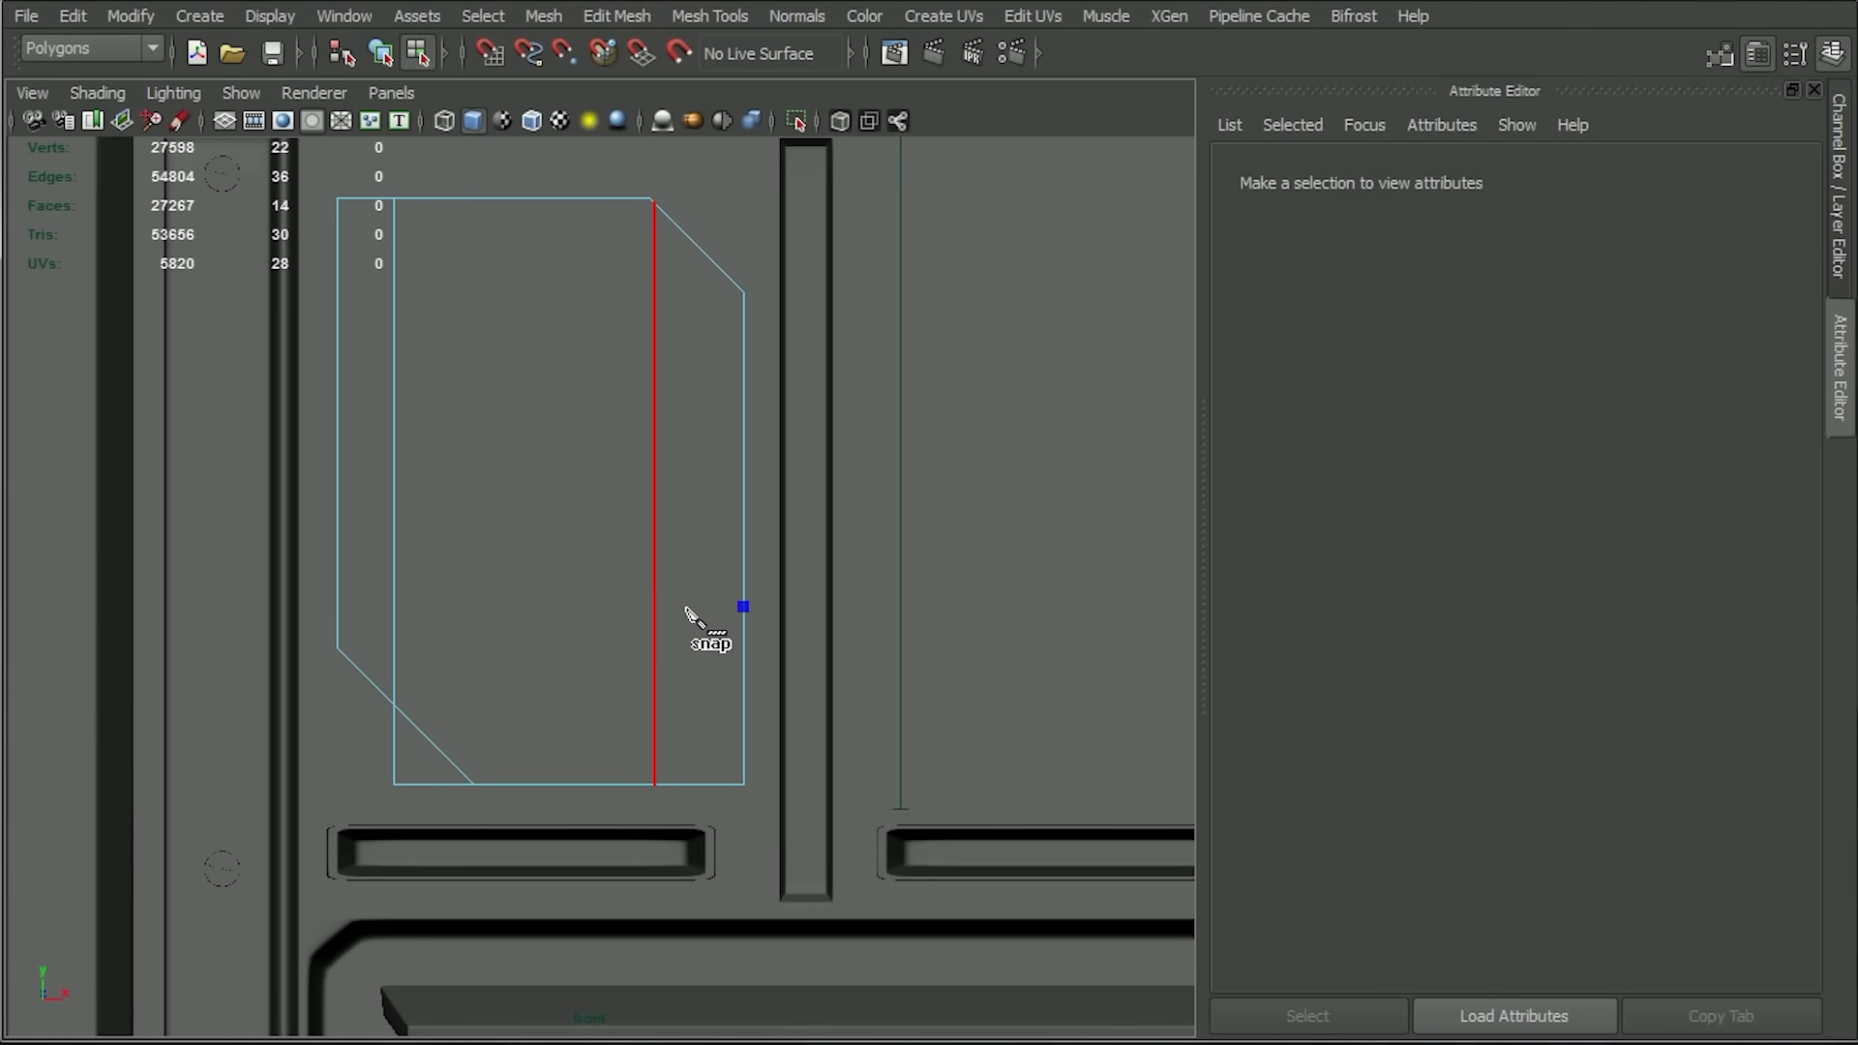
left_click(654, 607)
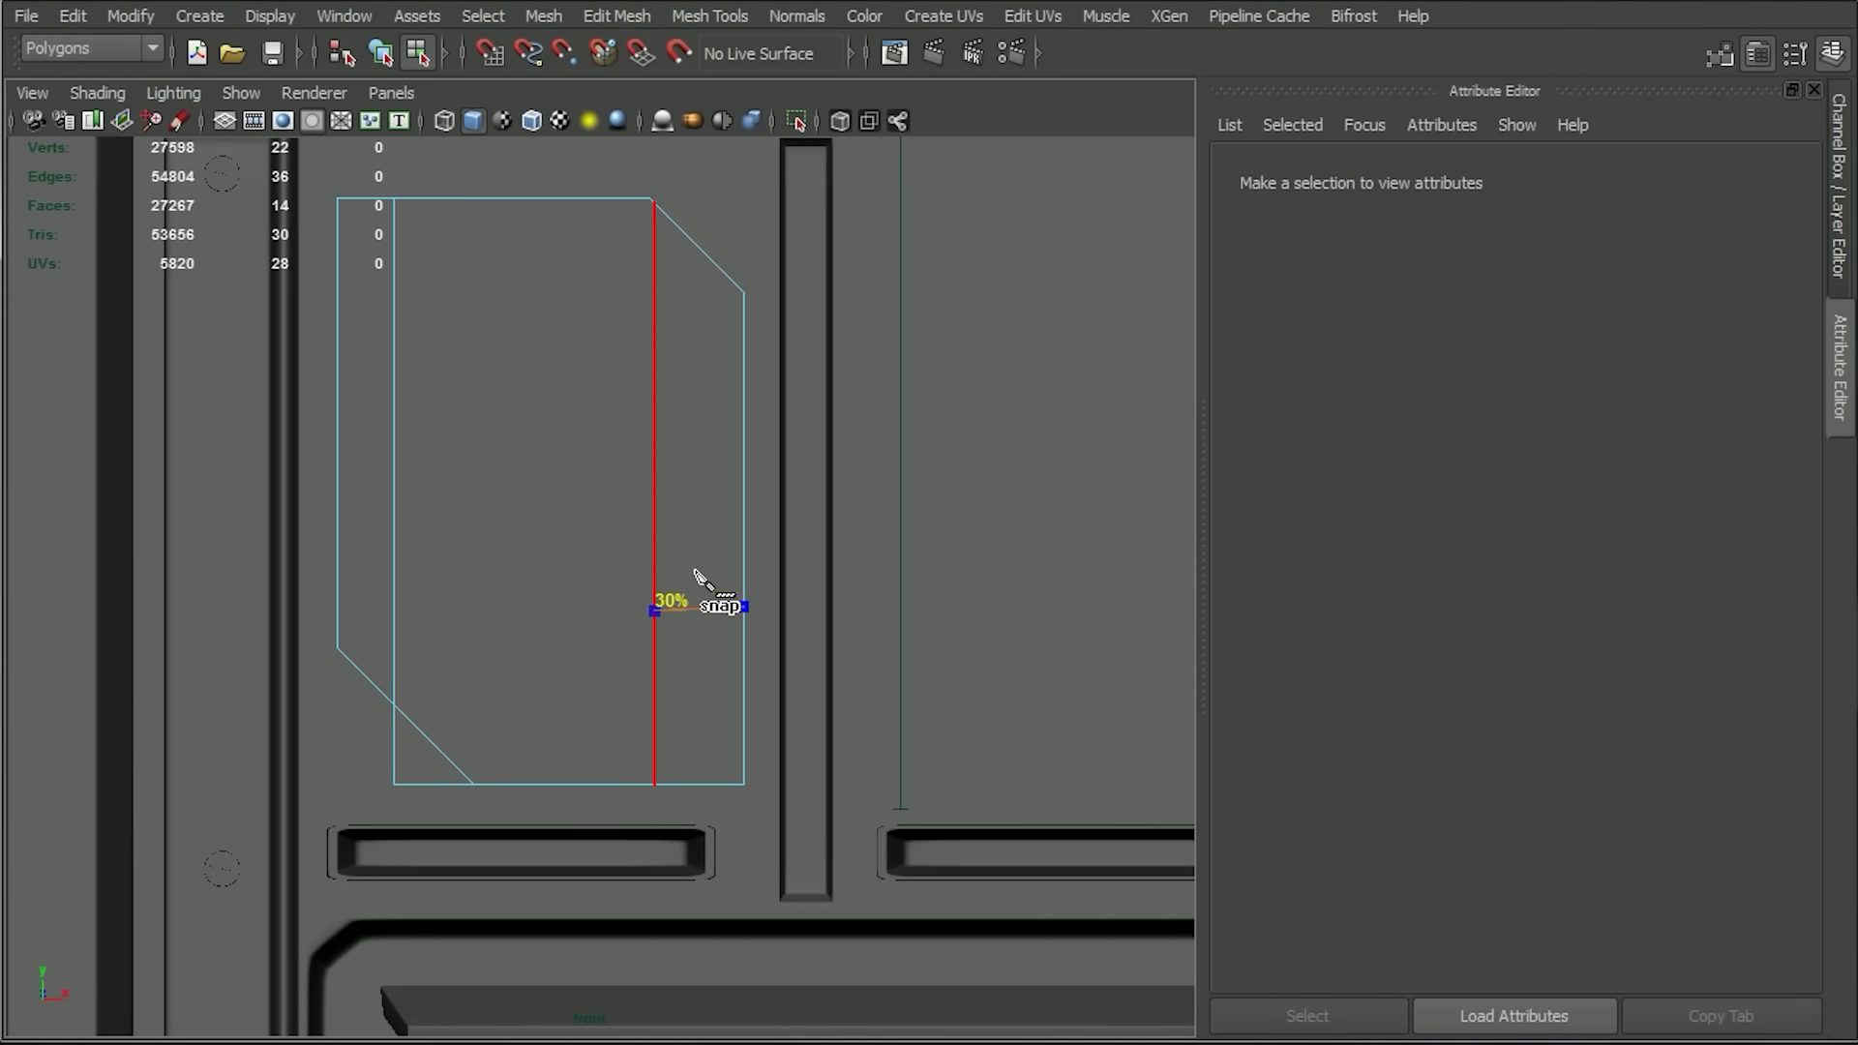
left_click(653, 607)
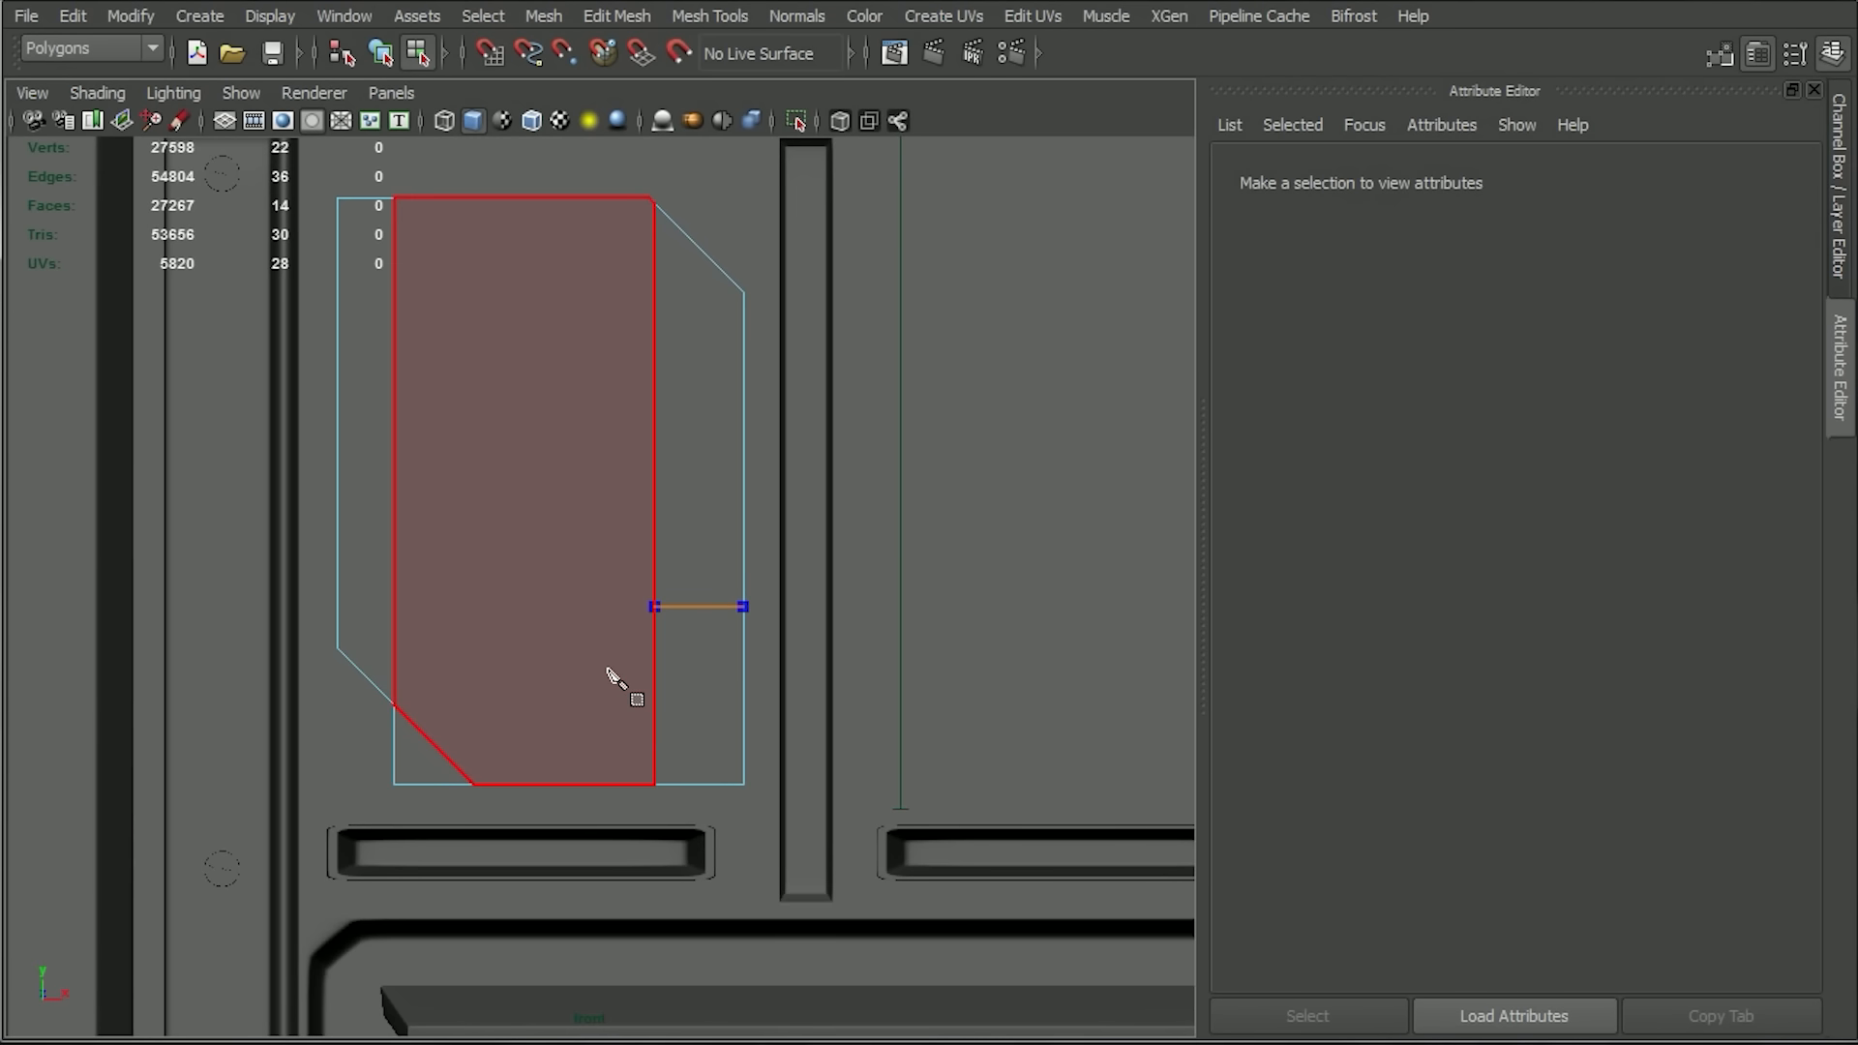
key("Return")
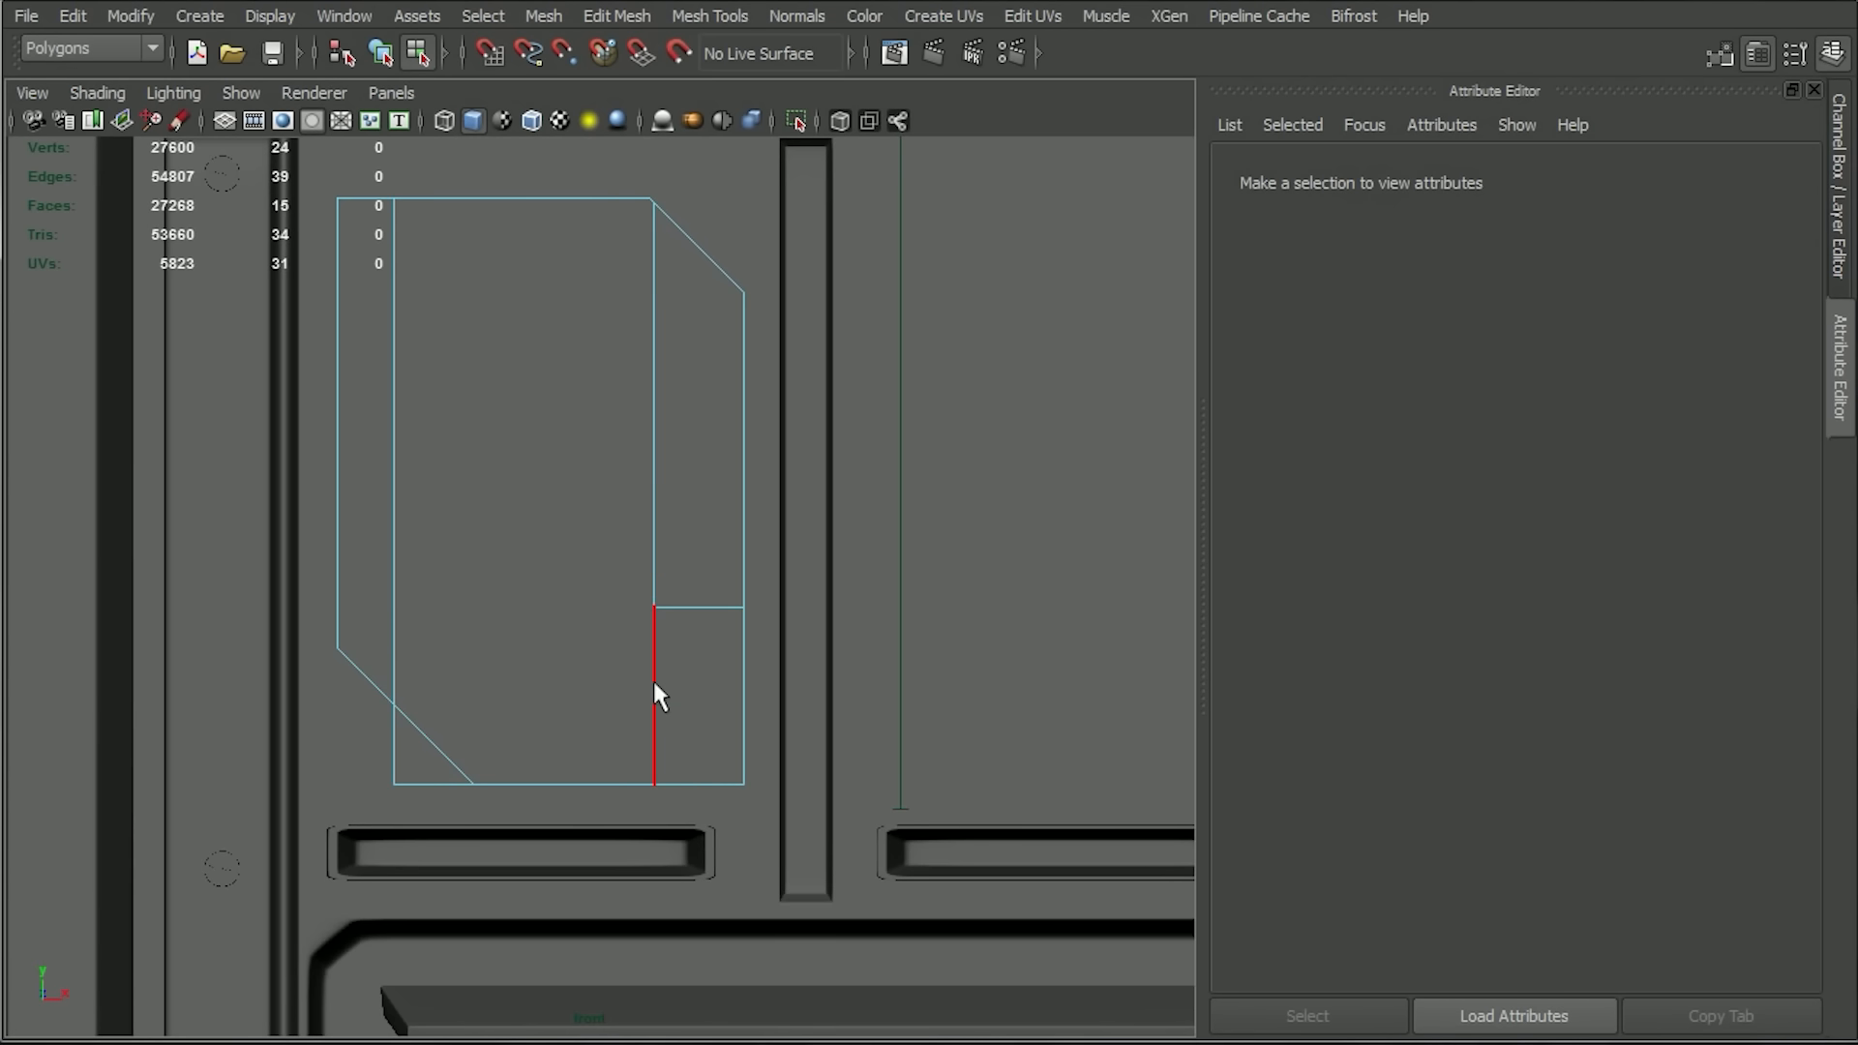
Cut diagonally from the horizontal edge's inner end to the bottom edge with the Multi-Cut Tool, and delete the lower-right faces outside it.
left_click_drag(589, 798, 591, 795)
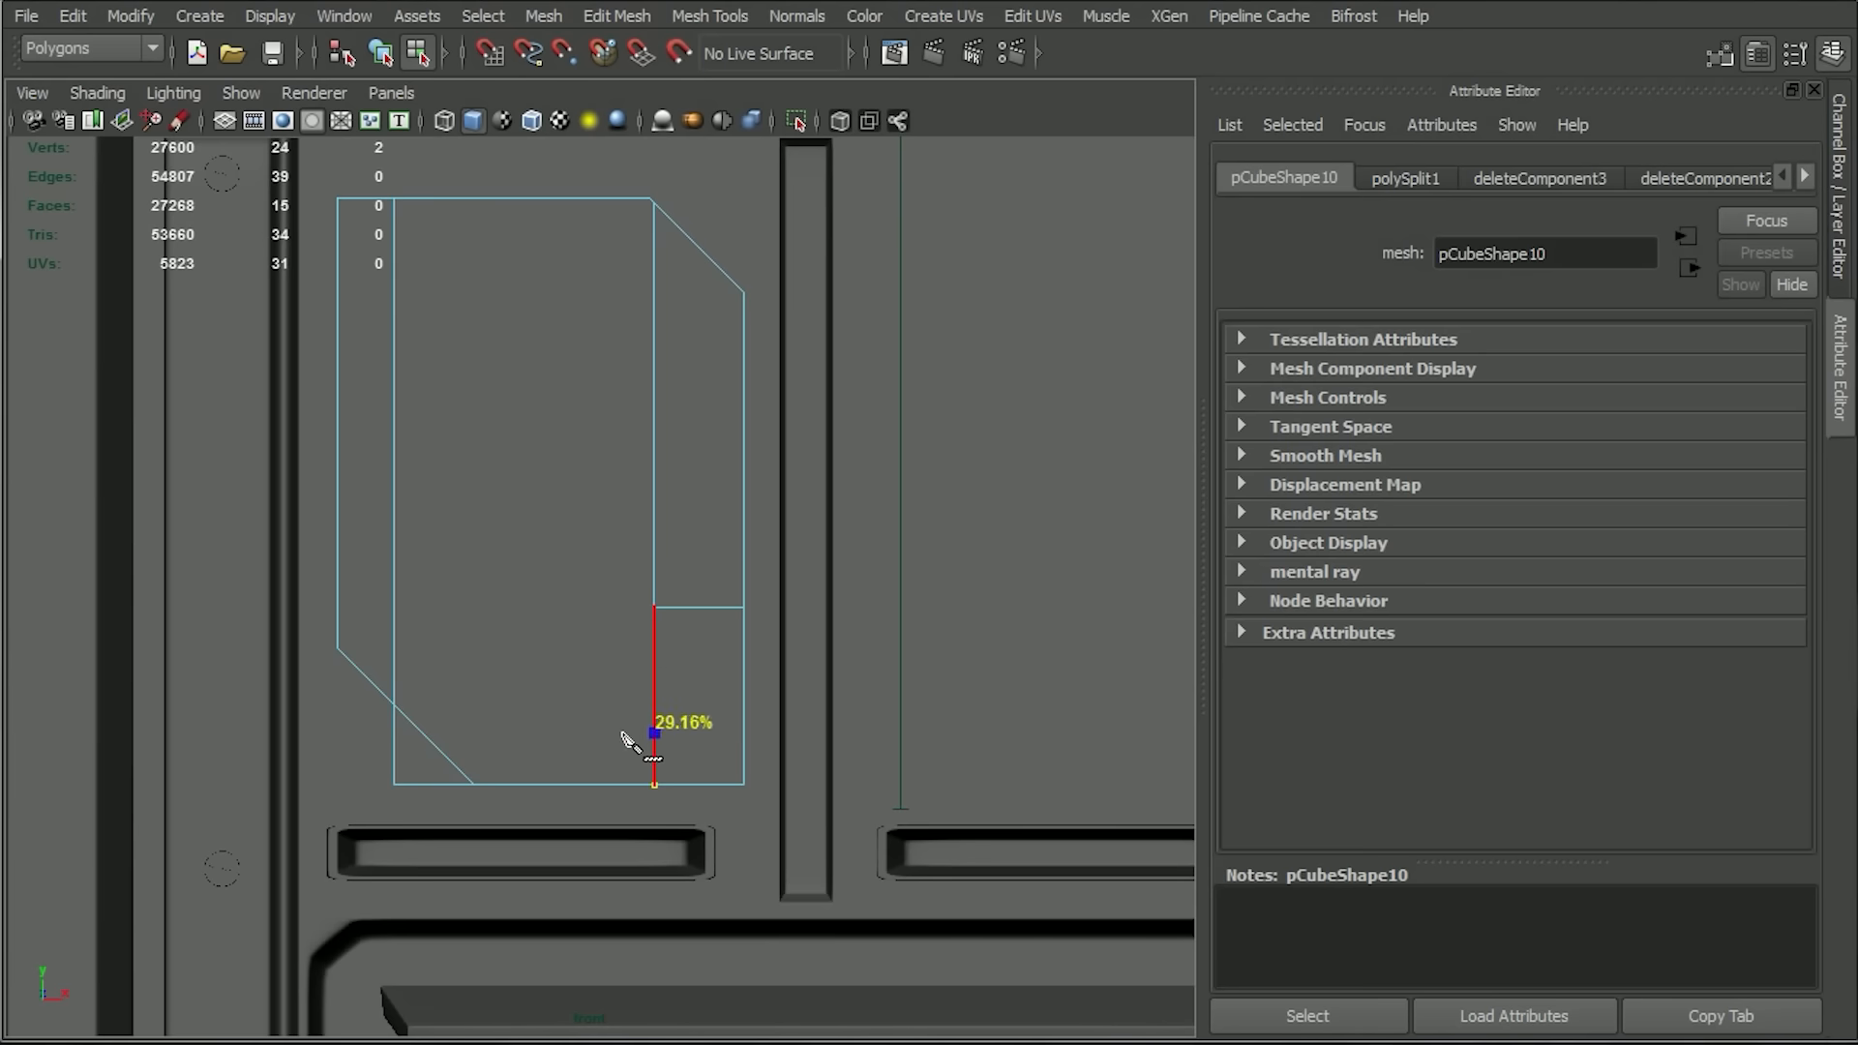
left_click(654, 606)
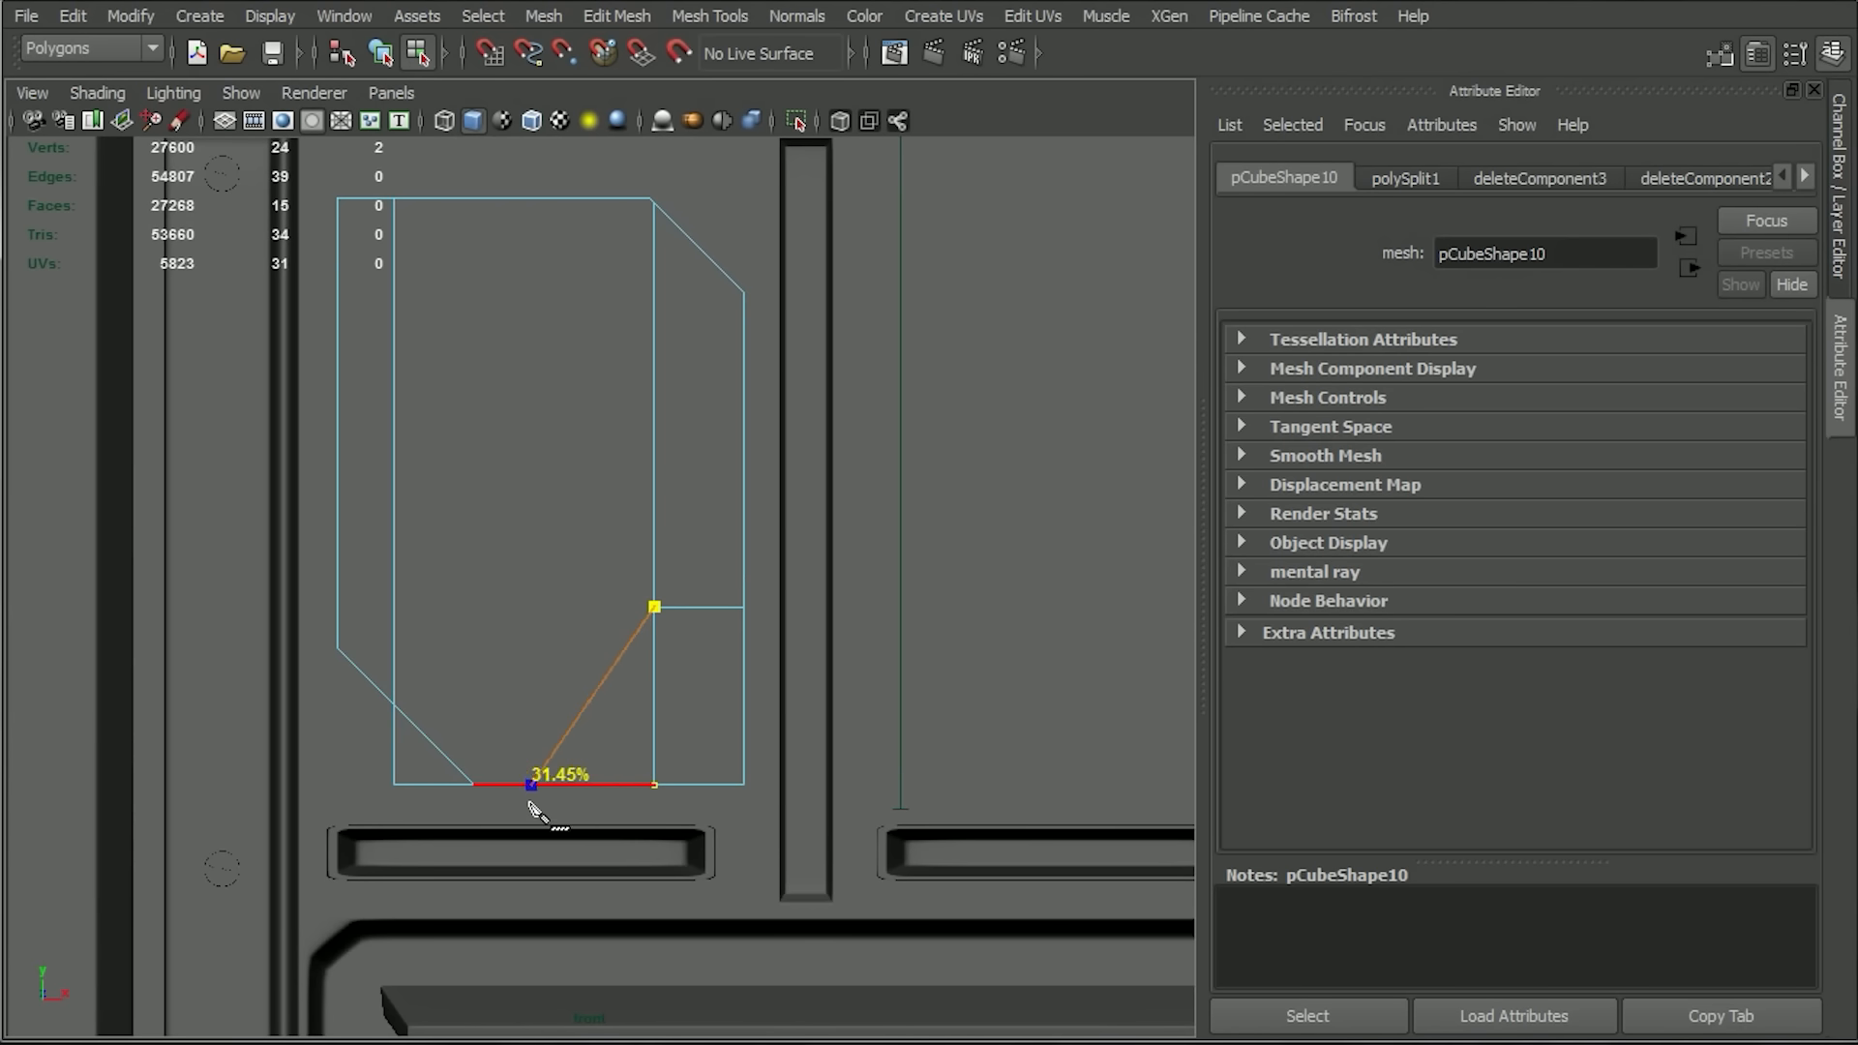
left_click(571, 810)
key("q")
right_click_drag(743, 521, 743, 588)
left_click_drag(788, 699, 623, 818)
key("Delete")
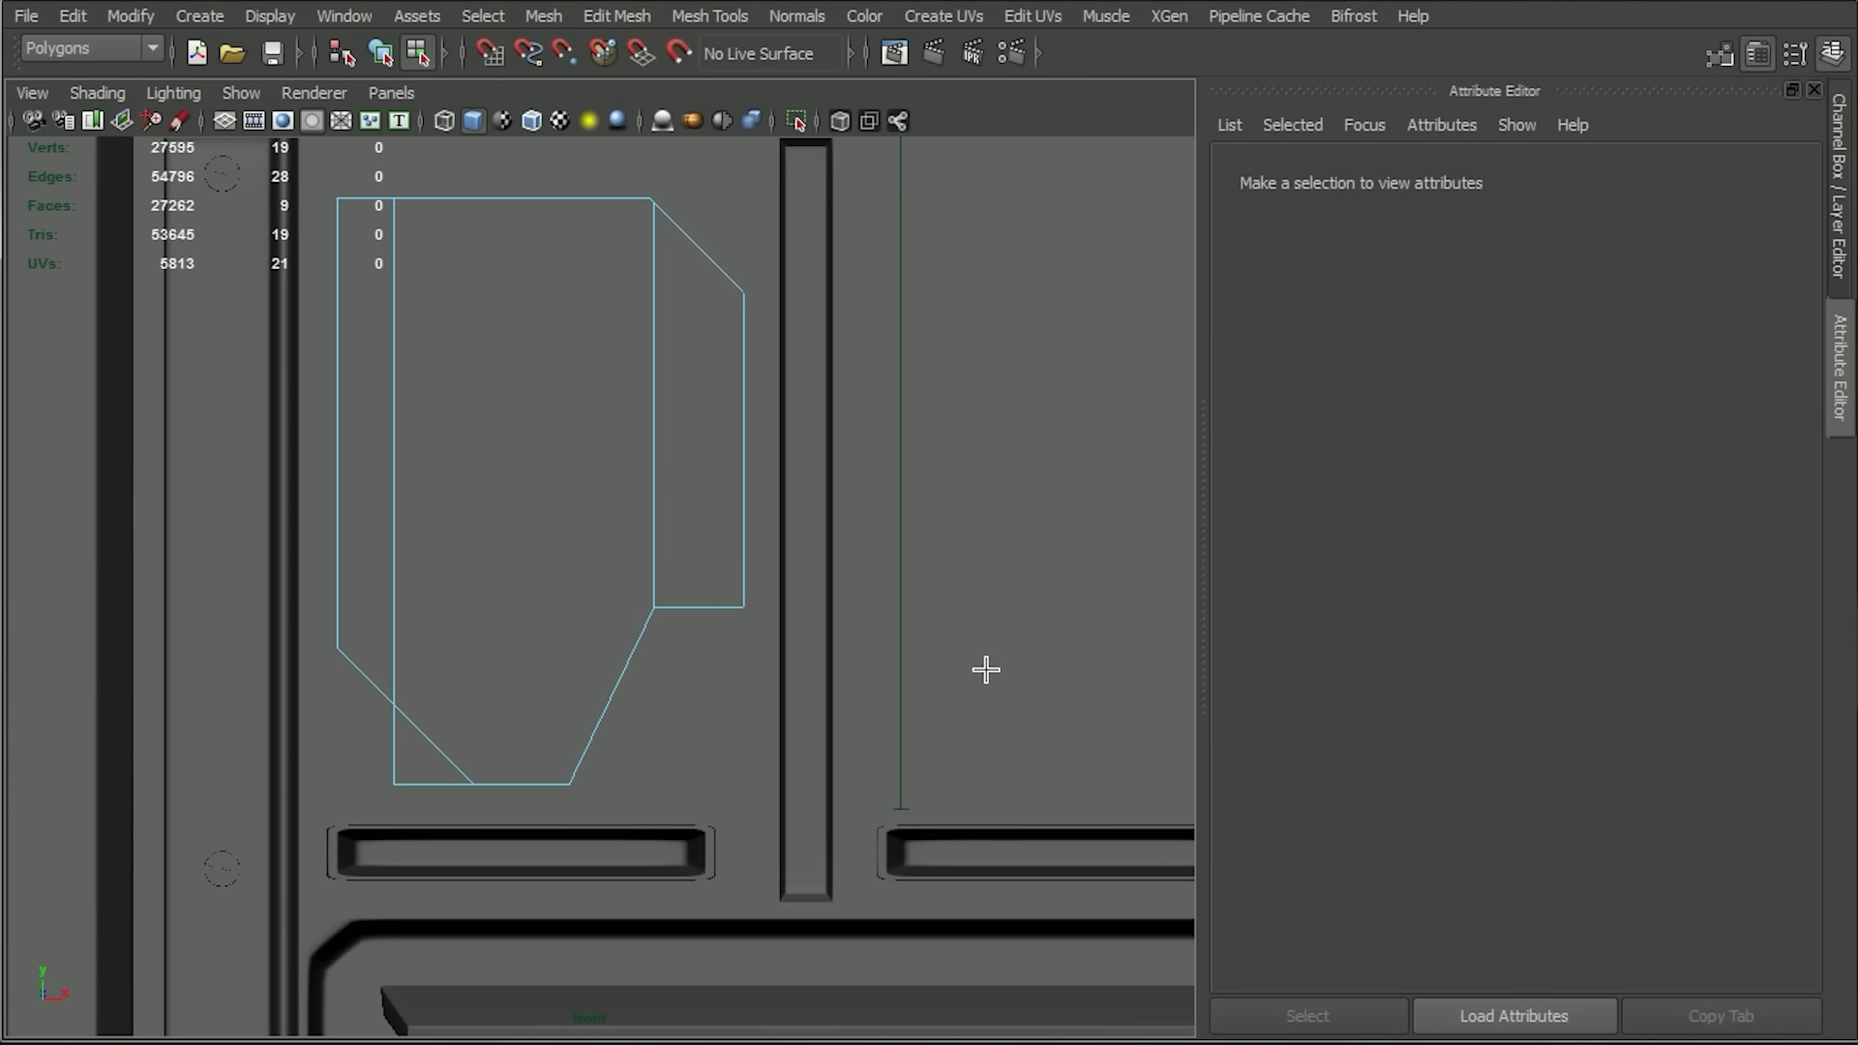
Merge the two nearly coincident vertices at the upper end of the right-hand loop with the Merge Vertex Tool.
scroll(986, 670, "down", 4)
scroll(735, 474, "up", 5)
right_click_drag(715, 445, 667, 447)
middle_click_drag(729, 373, 723, 490, "alt")
right_click_drag(723, 490, 826, 716, "alt")
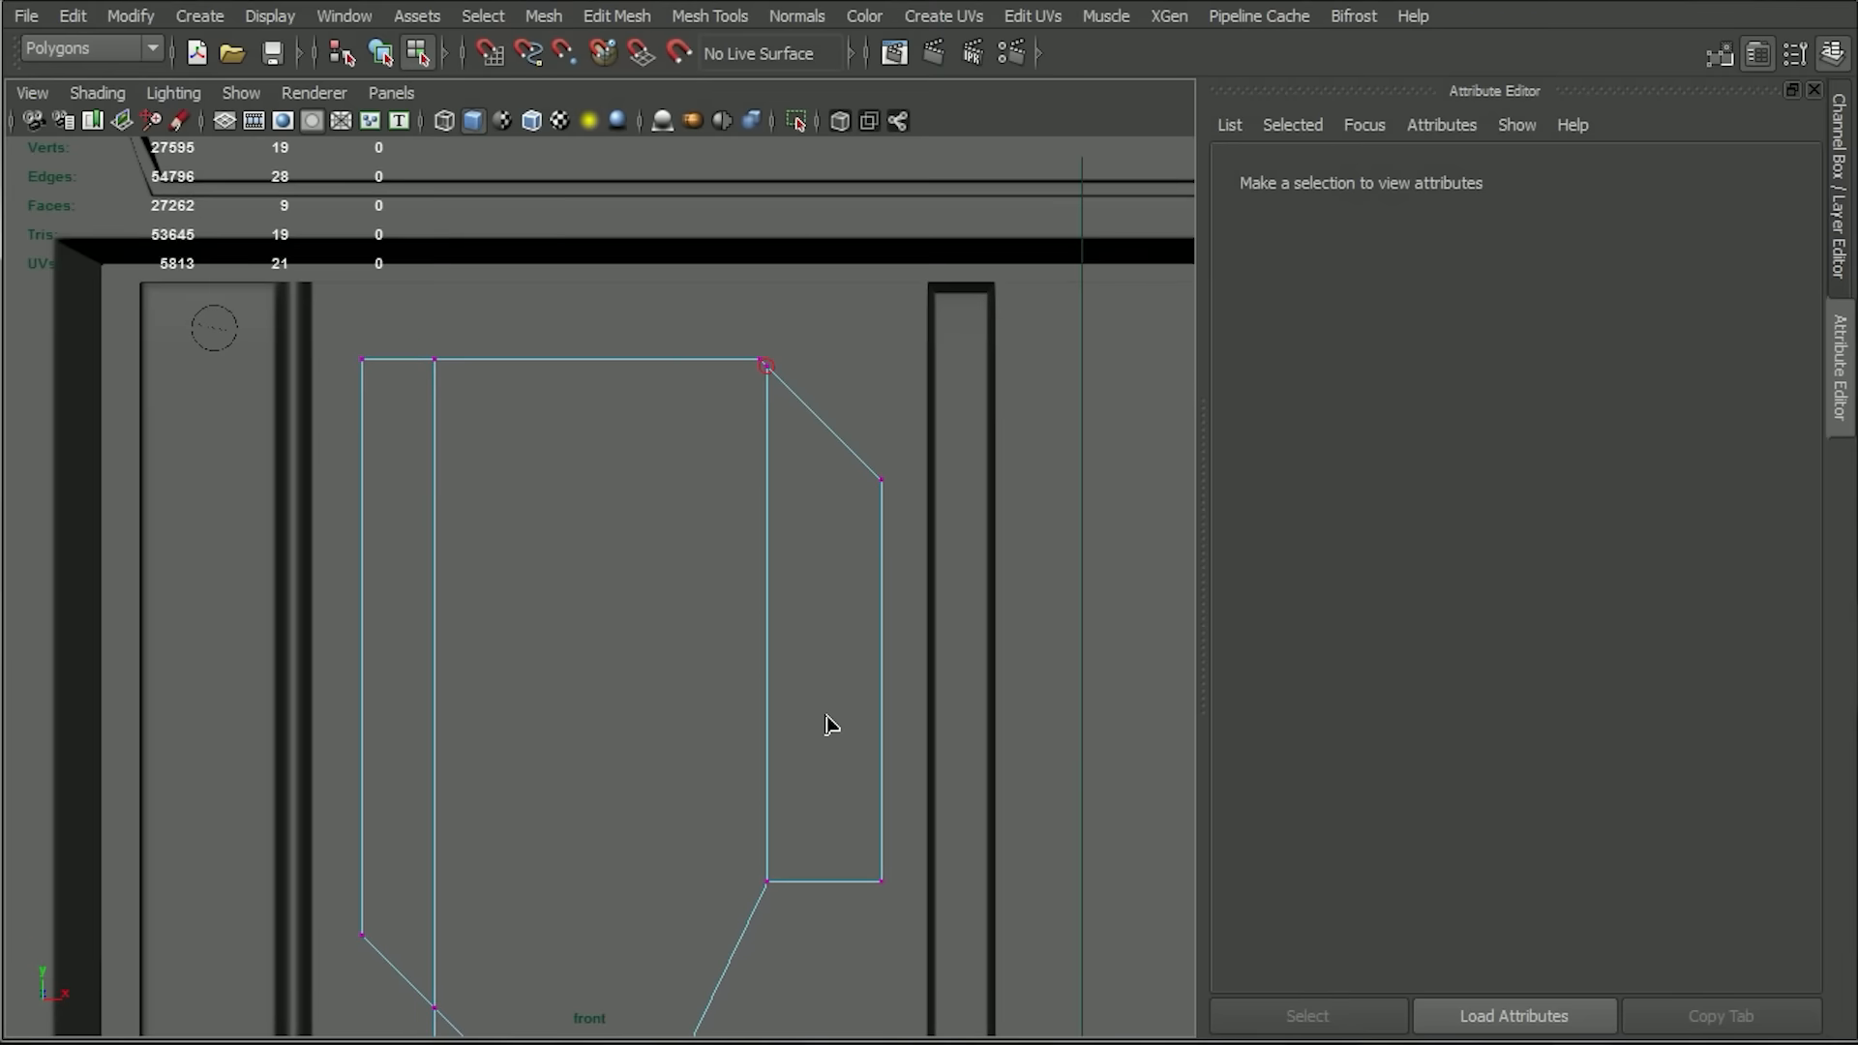
middle_click_drag(839, 578, 842, 717, "alt")
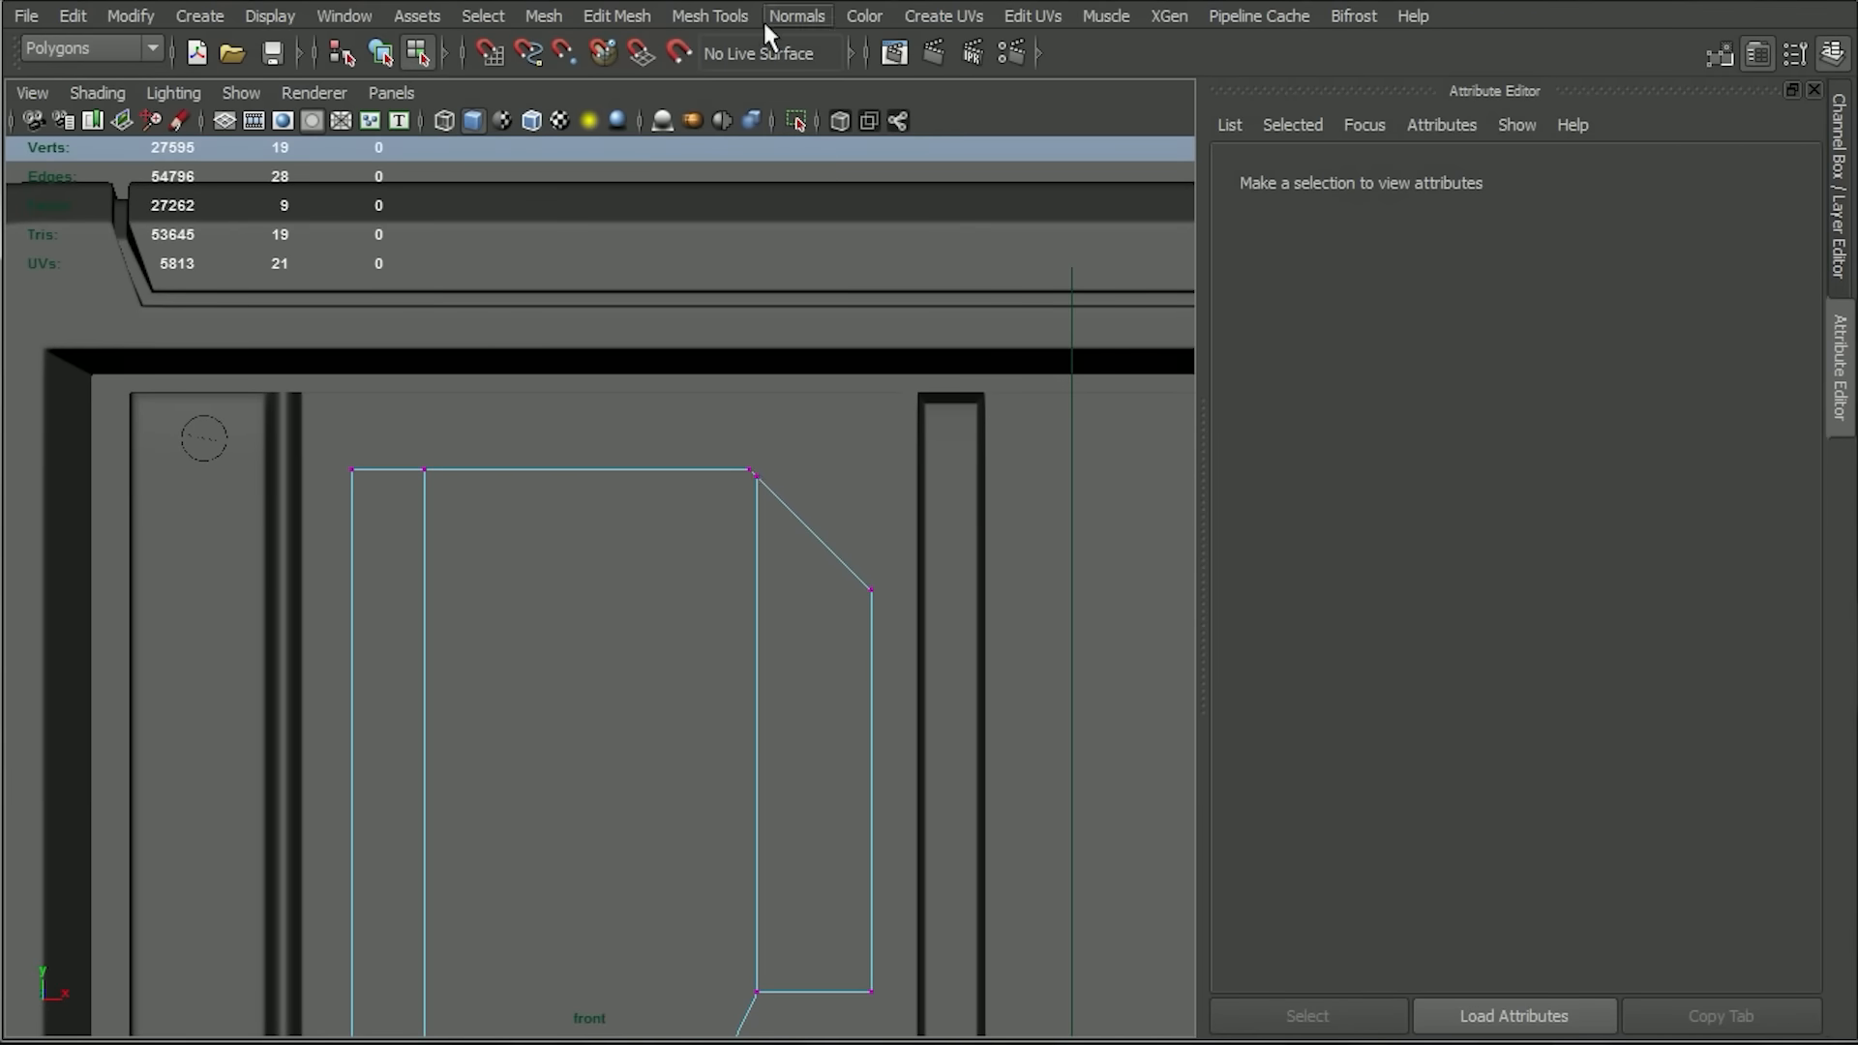
left_click(734, 14)
left_click(774, 398)
left_click_drag(747, 470, 744, 470)
Align the lower-right notch's inner vertex with the merged upper vertex, and merge the extra bottom-edge vertex into the lower-left corner vertex.
middle_click_drag(859, 891, 847, 633, "alt")
key("w")
left_click(744, 734)
left_click_drag(849, 742, 842, 740)
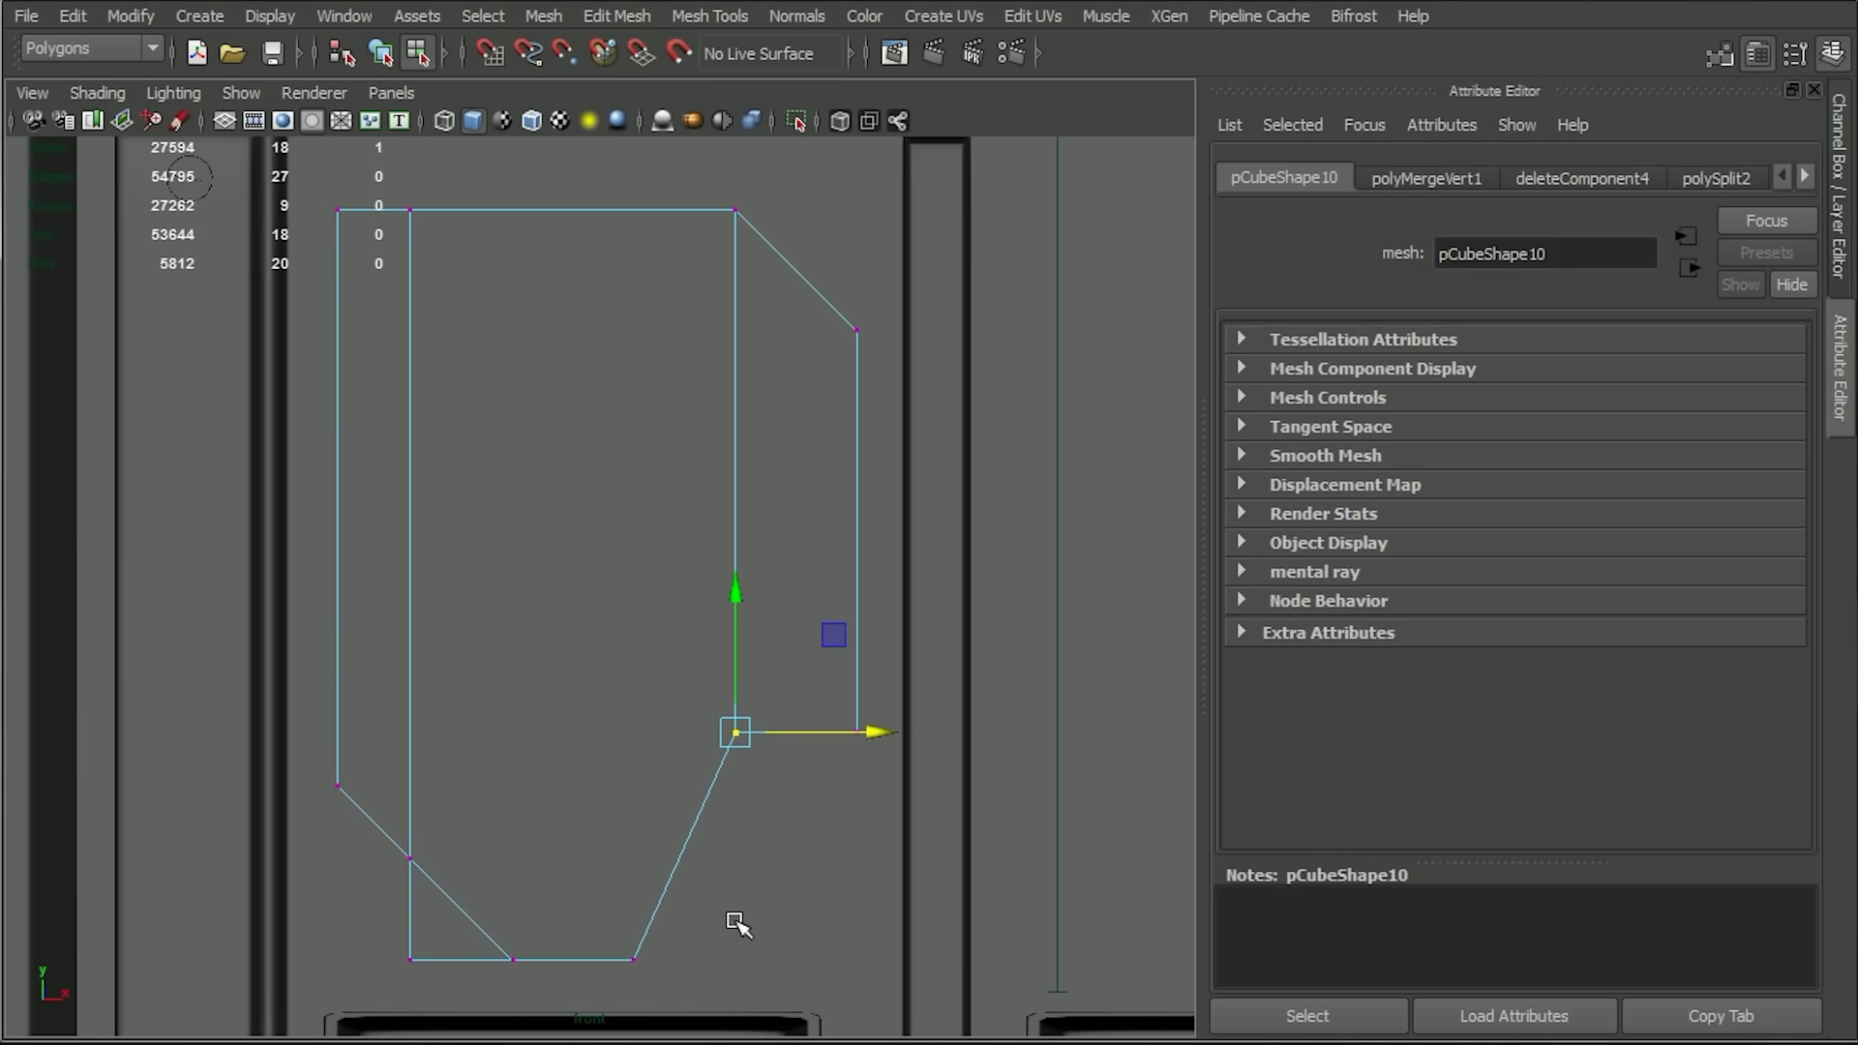
key("g")
left_click_drag(513, 960, 410, 959)
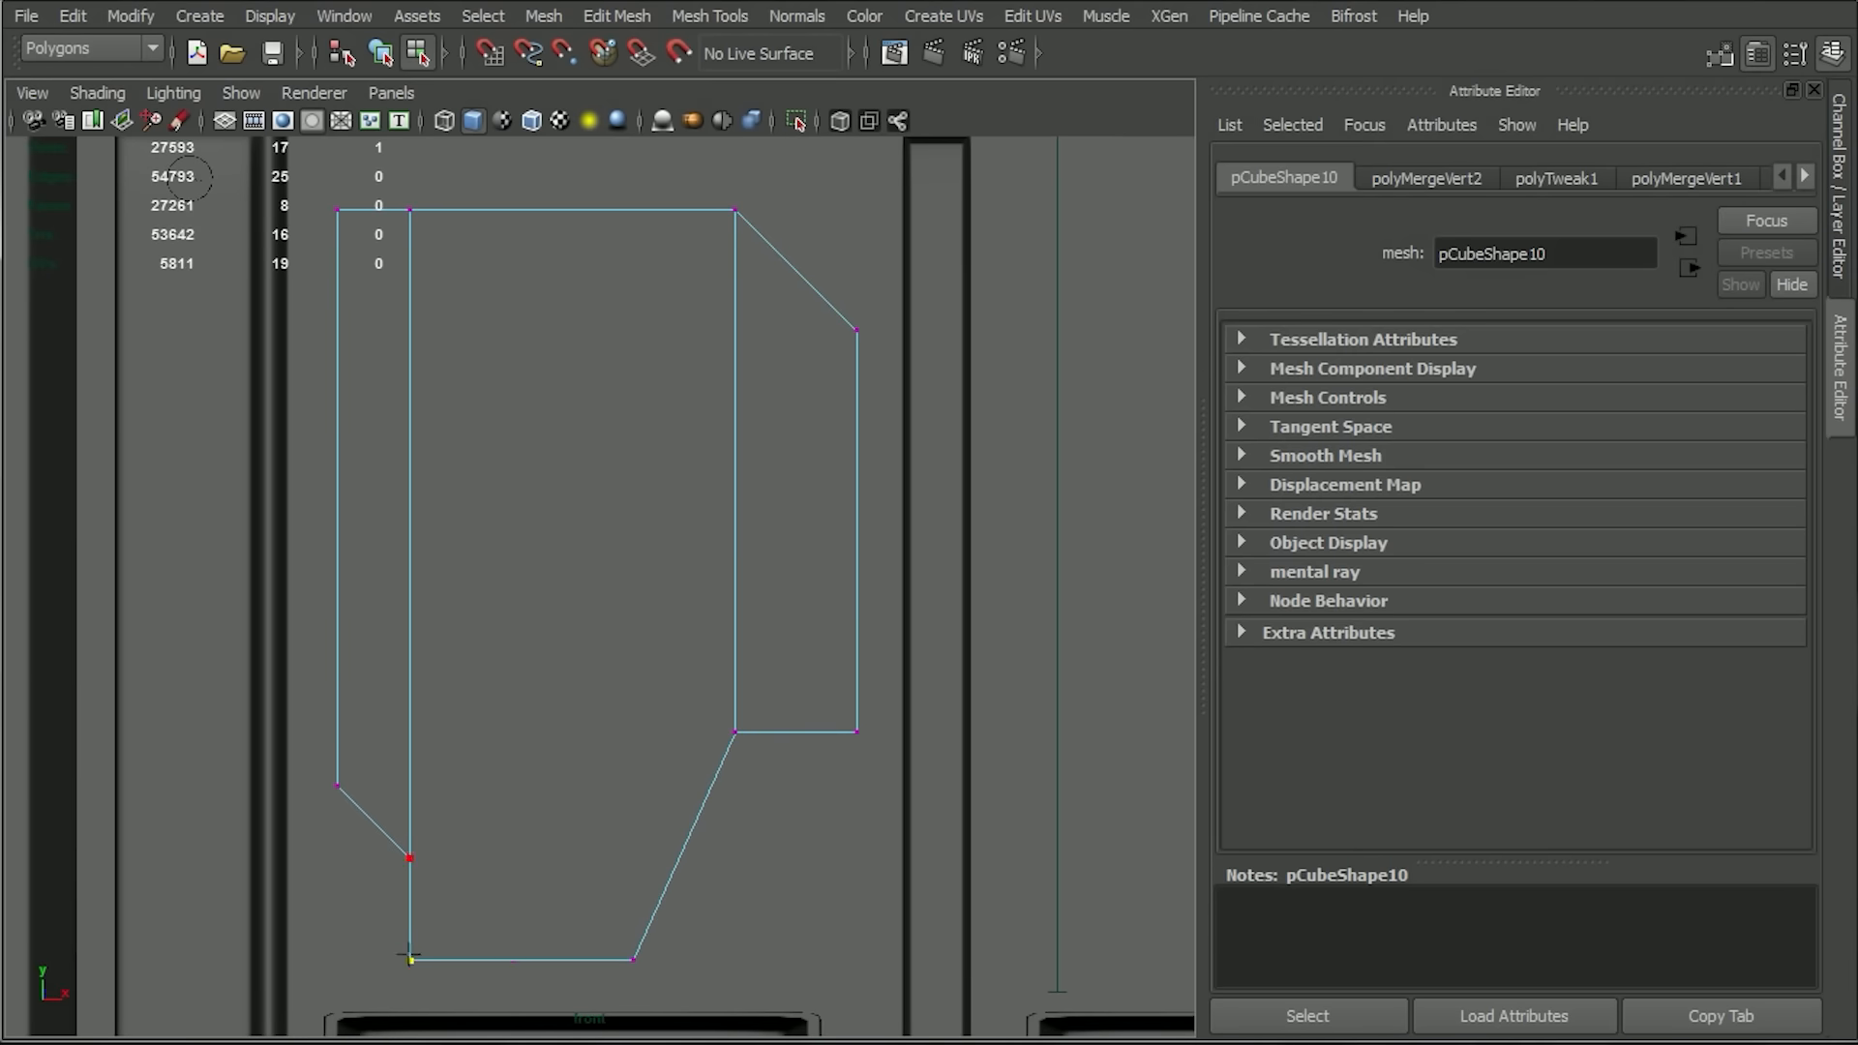
Delete the shape's side and back faces in the perspective view, leaving only its three front faces.
key("space")
left_click_drag(678, 560, 675, 496)
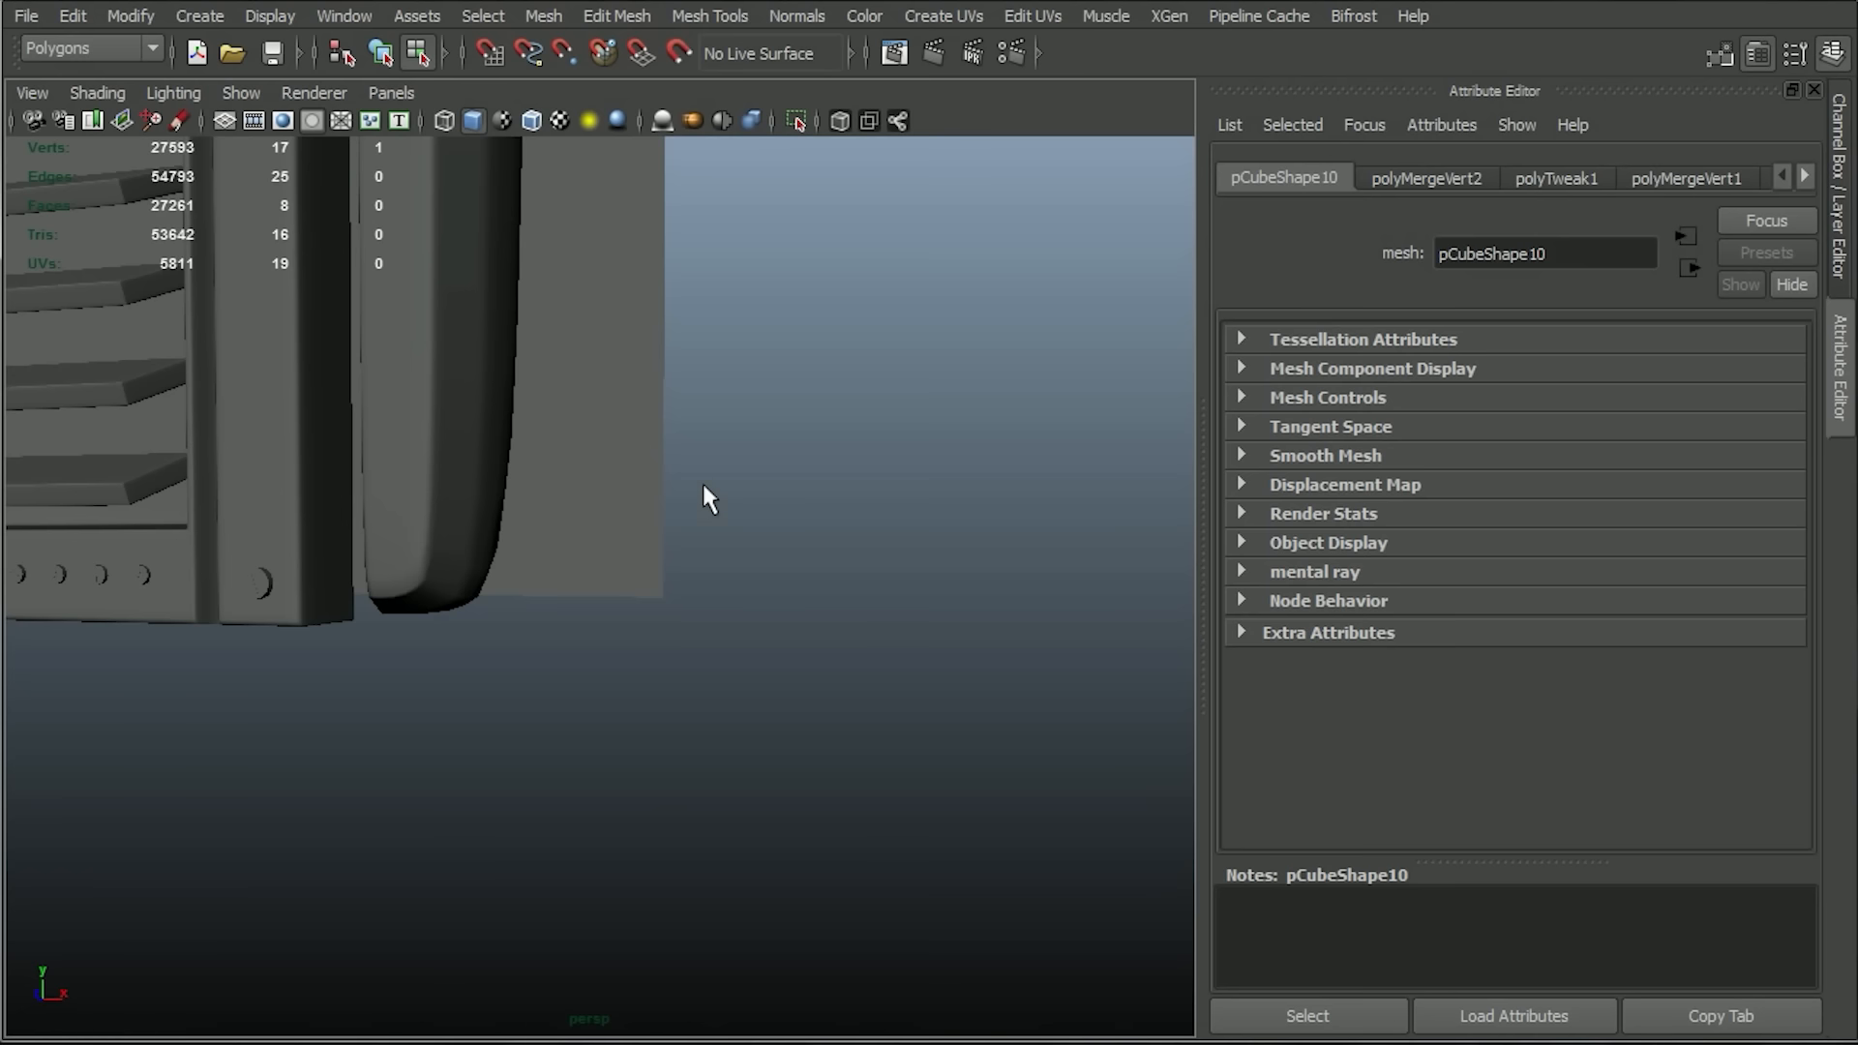
key("f")
left_click(771, 564)
left_click_drag(771, 564, 596, 228, "alt")
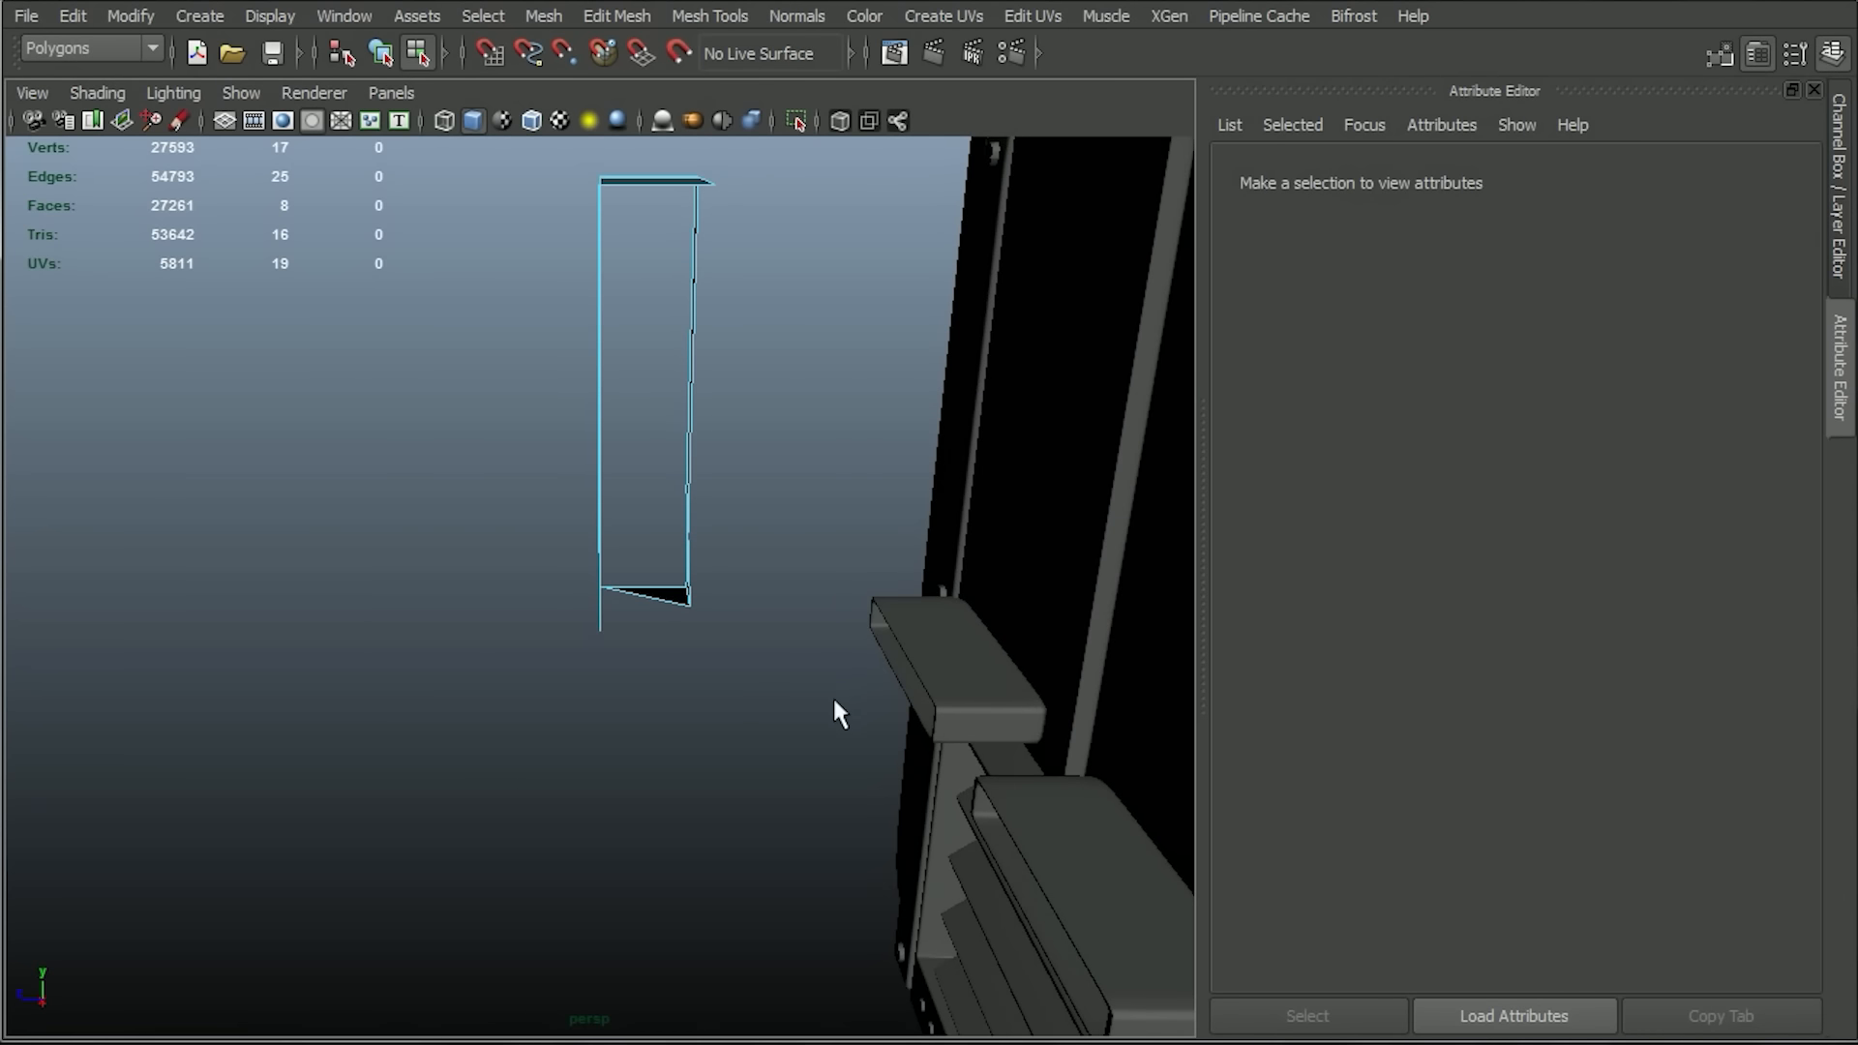
left_click_drag(666, 158, 659, 154)
key("Delete")
Extrude all border edges of the front faces backward to a local Z translation of -0.432.
left_click_drag(572, 428, 641, 387, "alt")
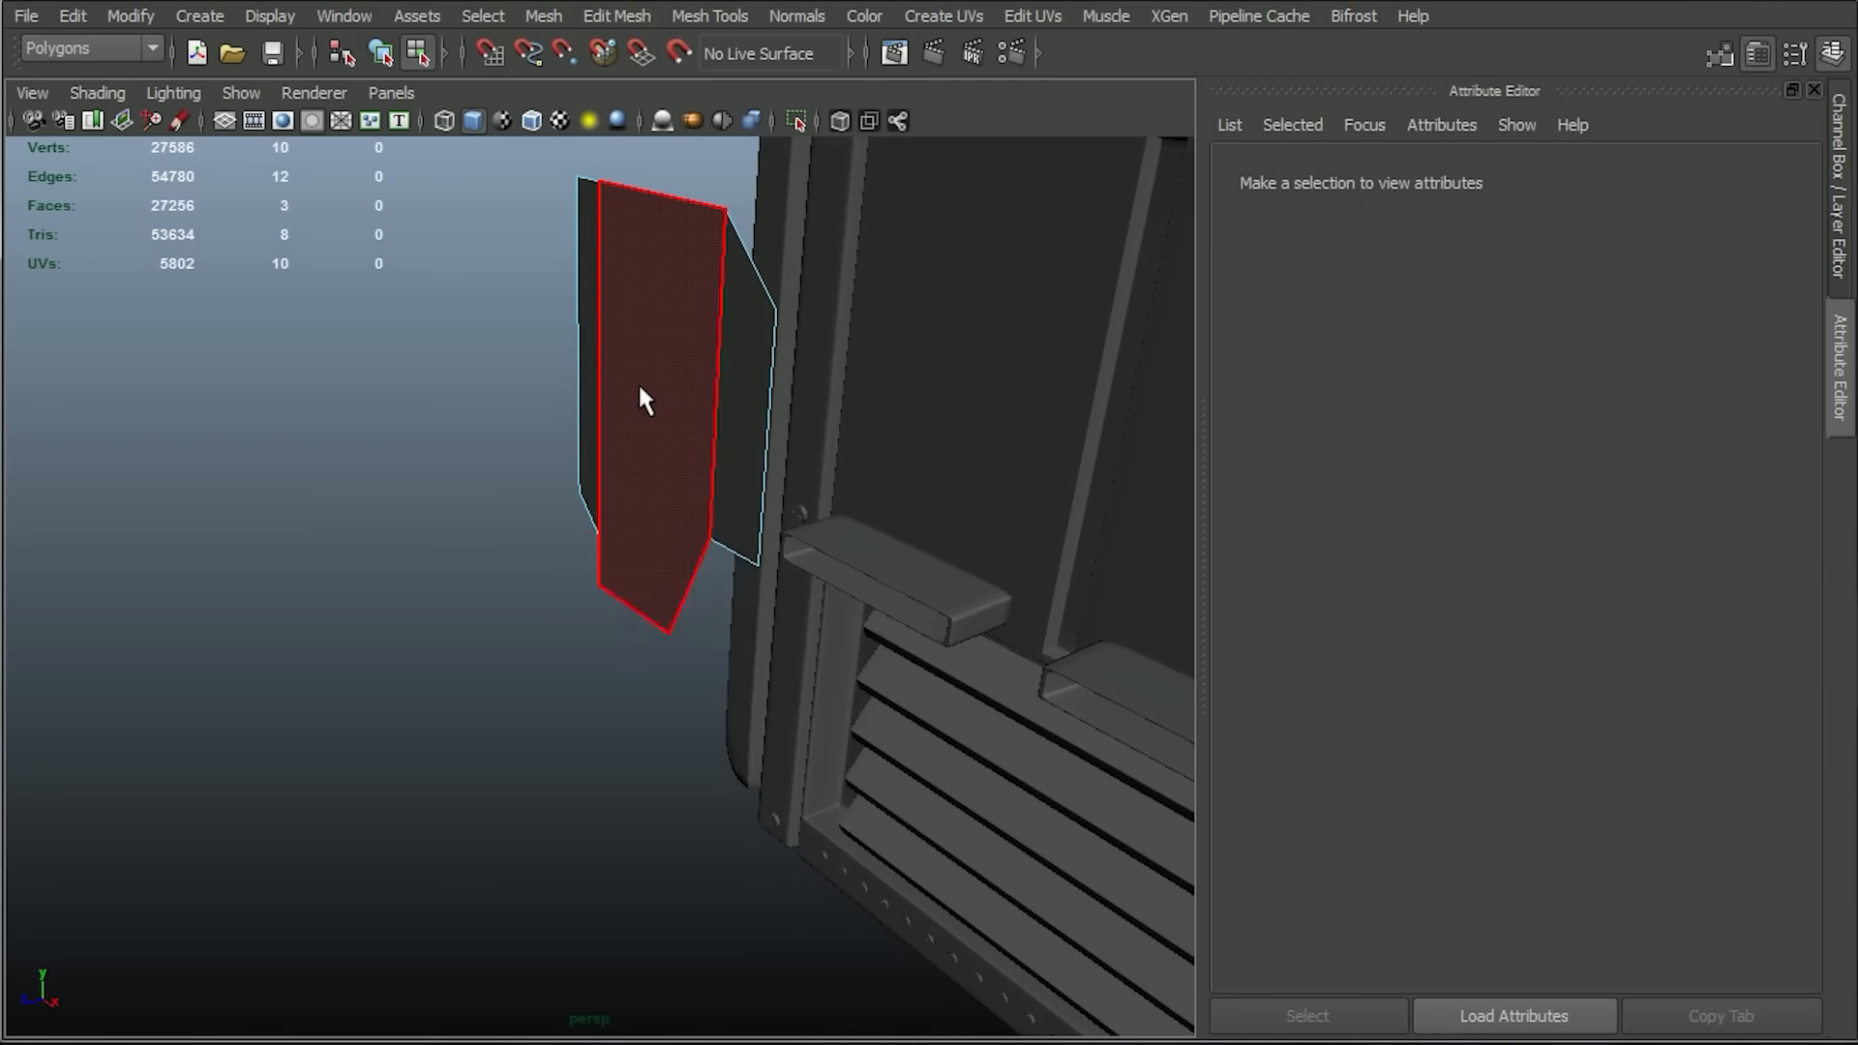
left_click(661, 203)
left_click(615, 16)
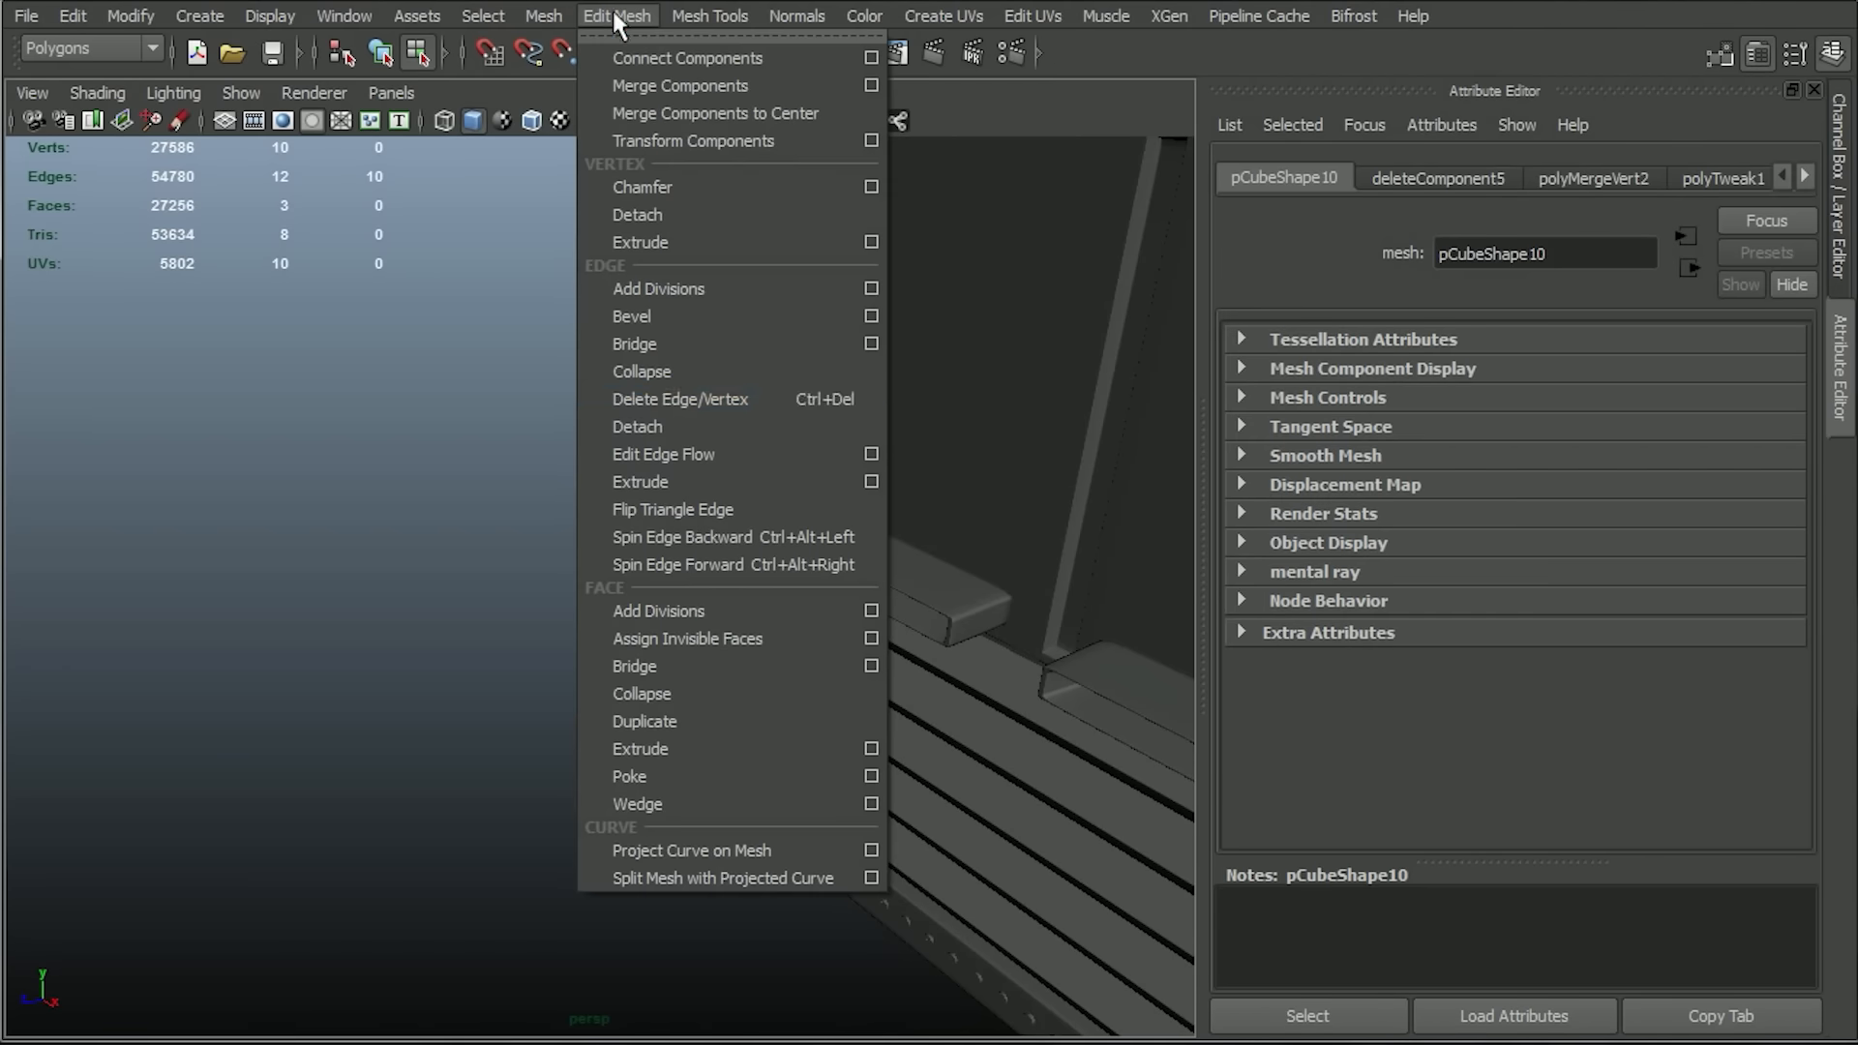
left_click(665, 481)
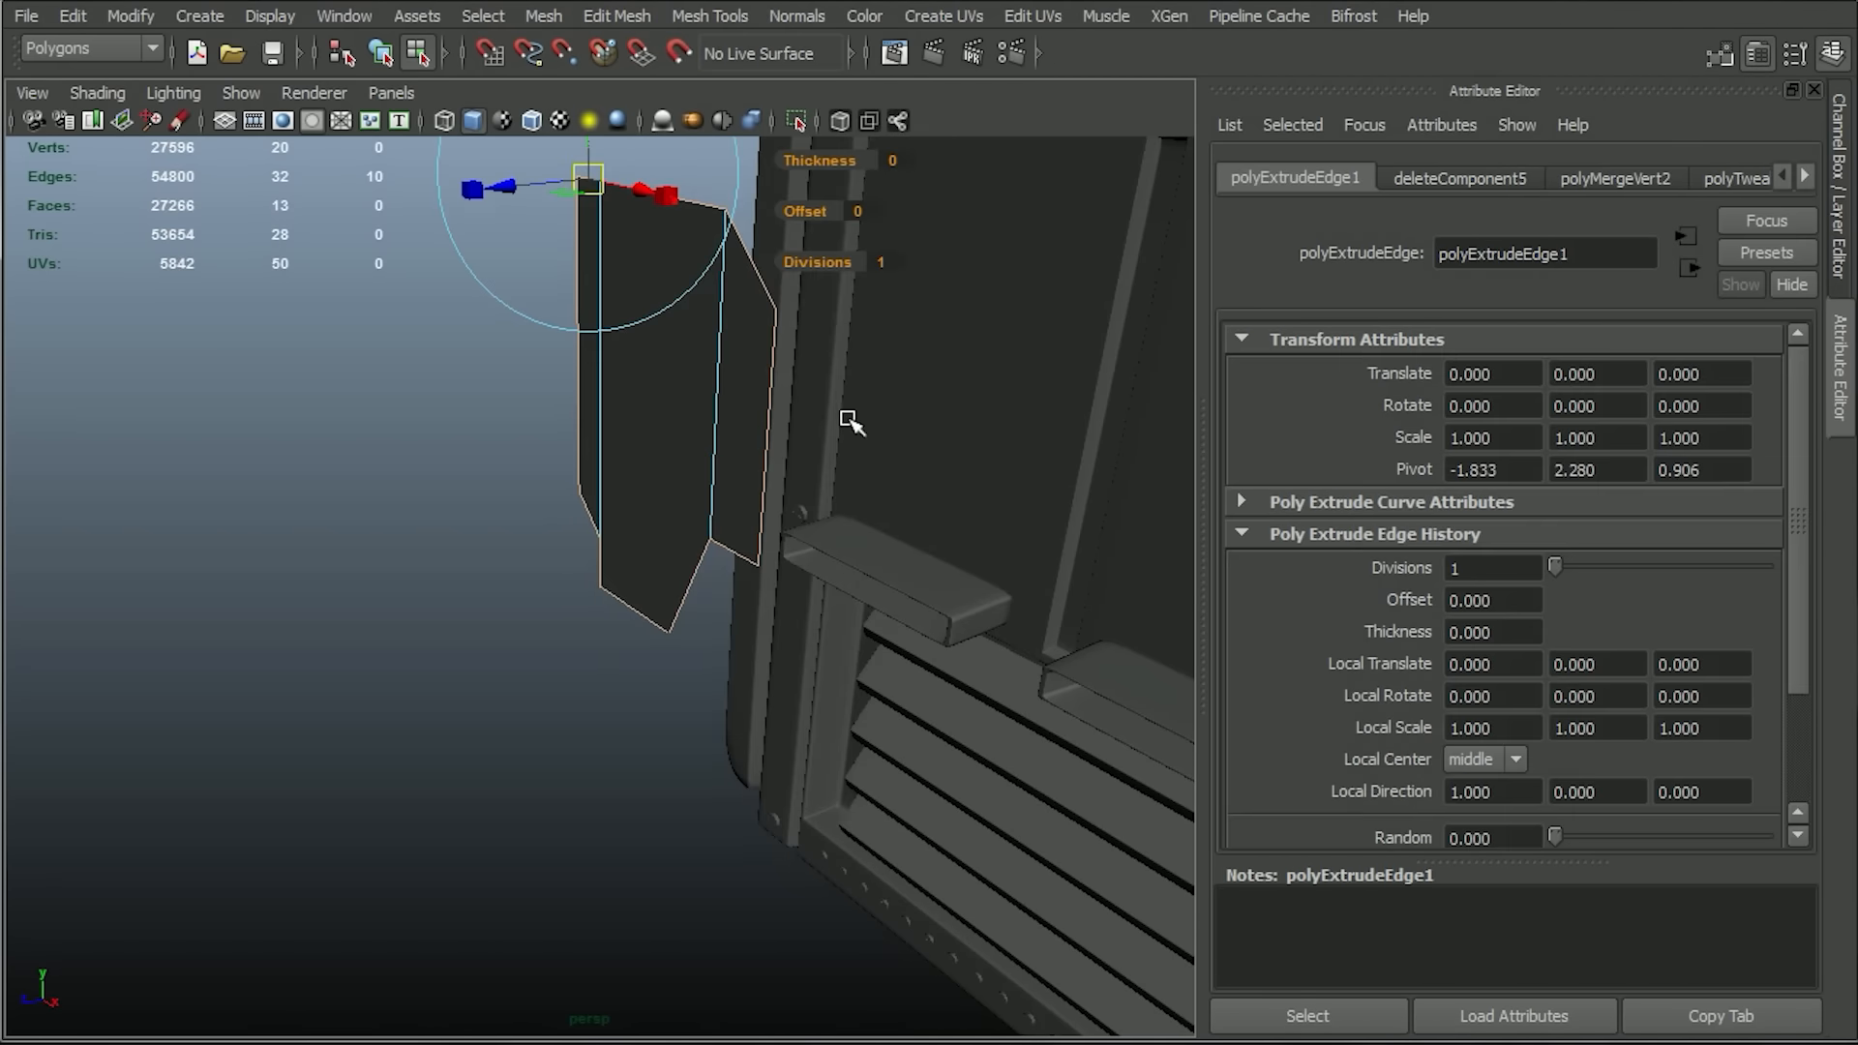
left_click_drag(850, 423, 398, 402, "alt")
left_click_drag(464, 467, 506, 493)
Scale the extruded border edges outward in the front view to give the shape sloped sides.
key("space")
key("f")
scroll(574, 563, "down", 1)
key("r")
middle_click_drag(663, 643, 687, 695, "alt")
left_click_drag(623, 640, 648, 641)
middle_click_drag(732, 738, 789, 637, "alt")
left_click_drag(677, 535, 689, 535)
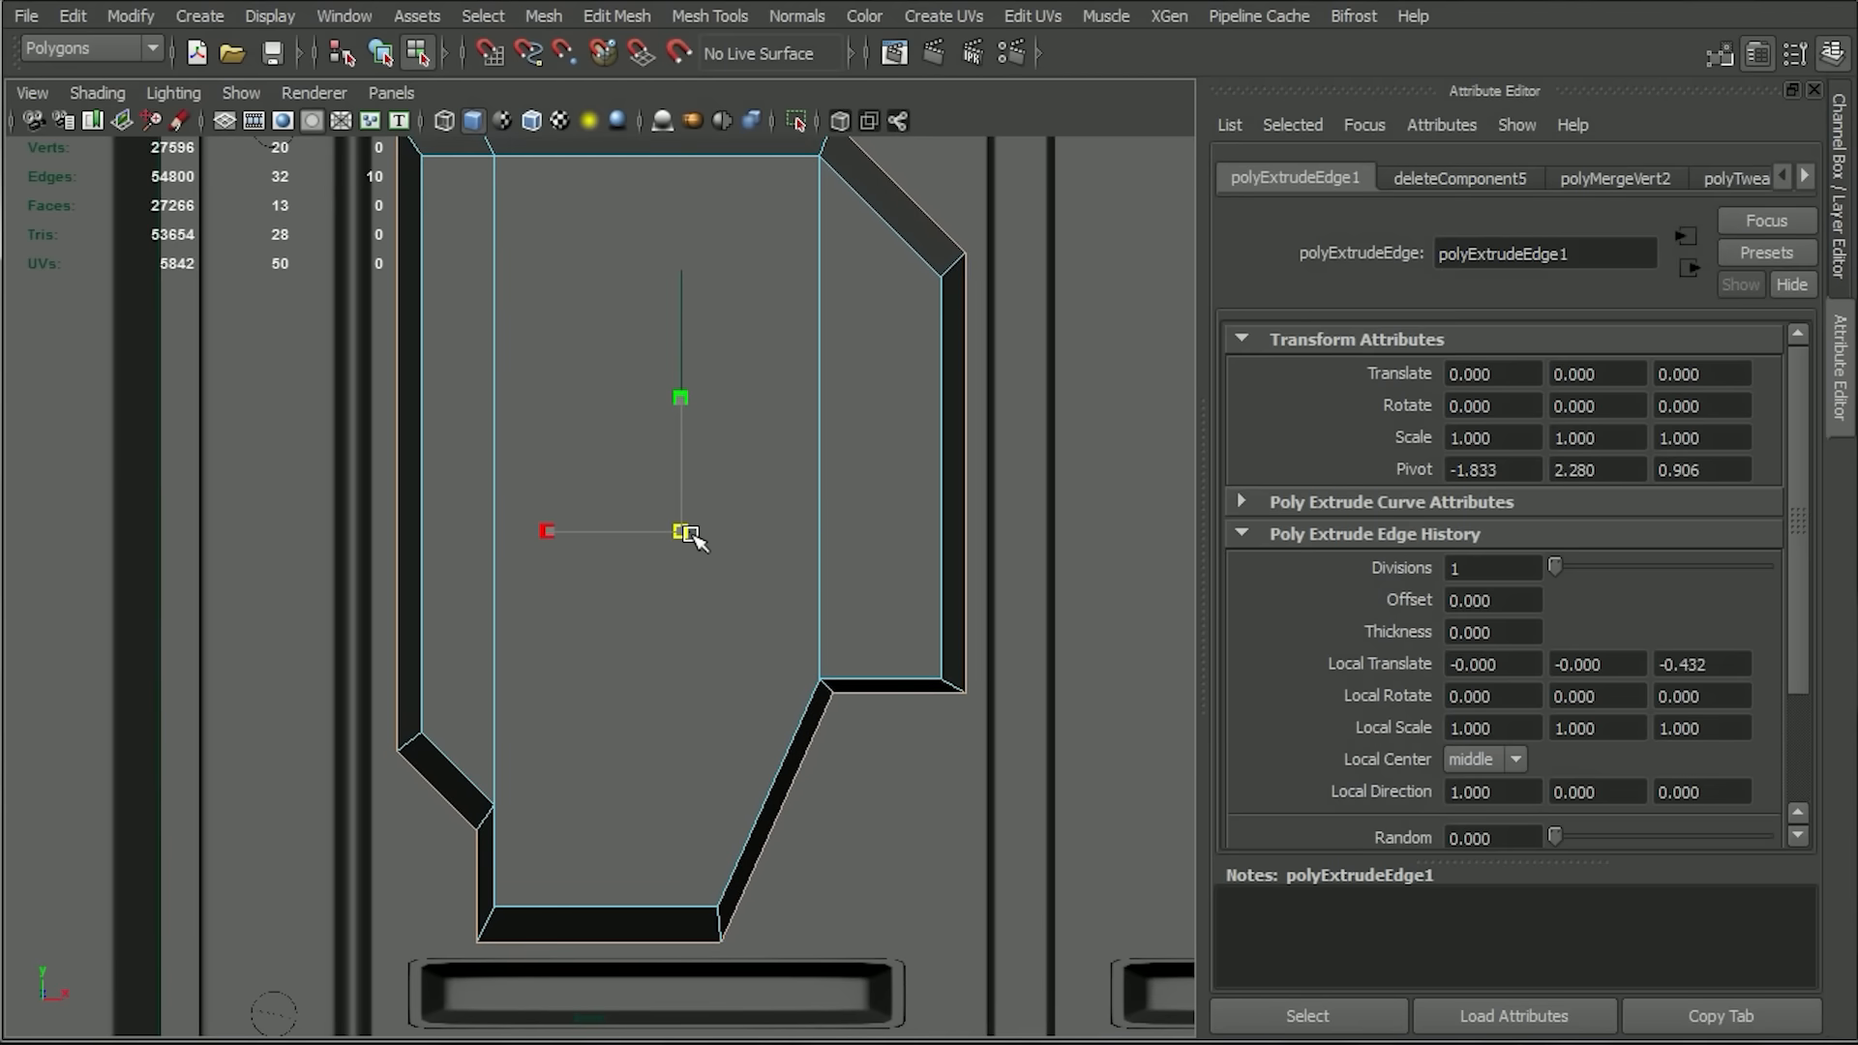
Lower the outer edge under the right-hand notch, and shift the outer bottom-right and inner-notch vertices outward to even the slope's width.
key("w")
left_click(791, 776)
left_click(917, 692, "shift")
left_click(900, 693)
left_click_drag(888, 559, 888, 575)
right_click_drag(685, 648, 601, 646)
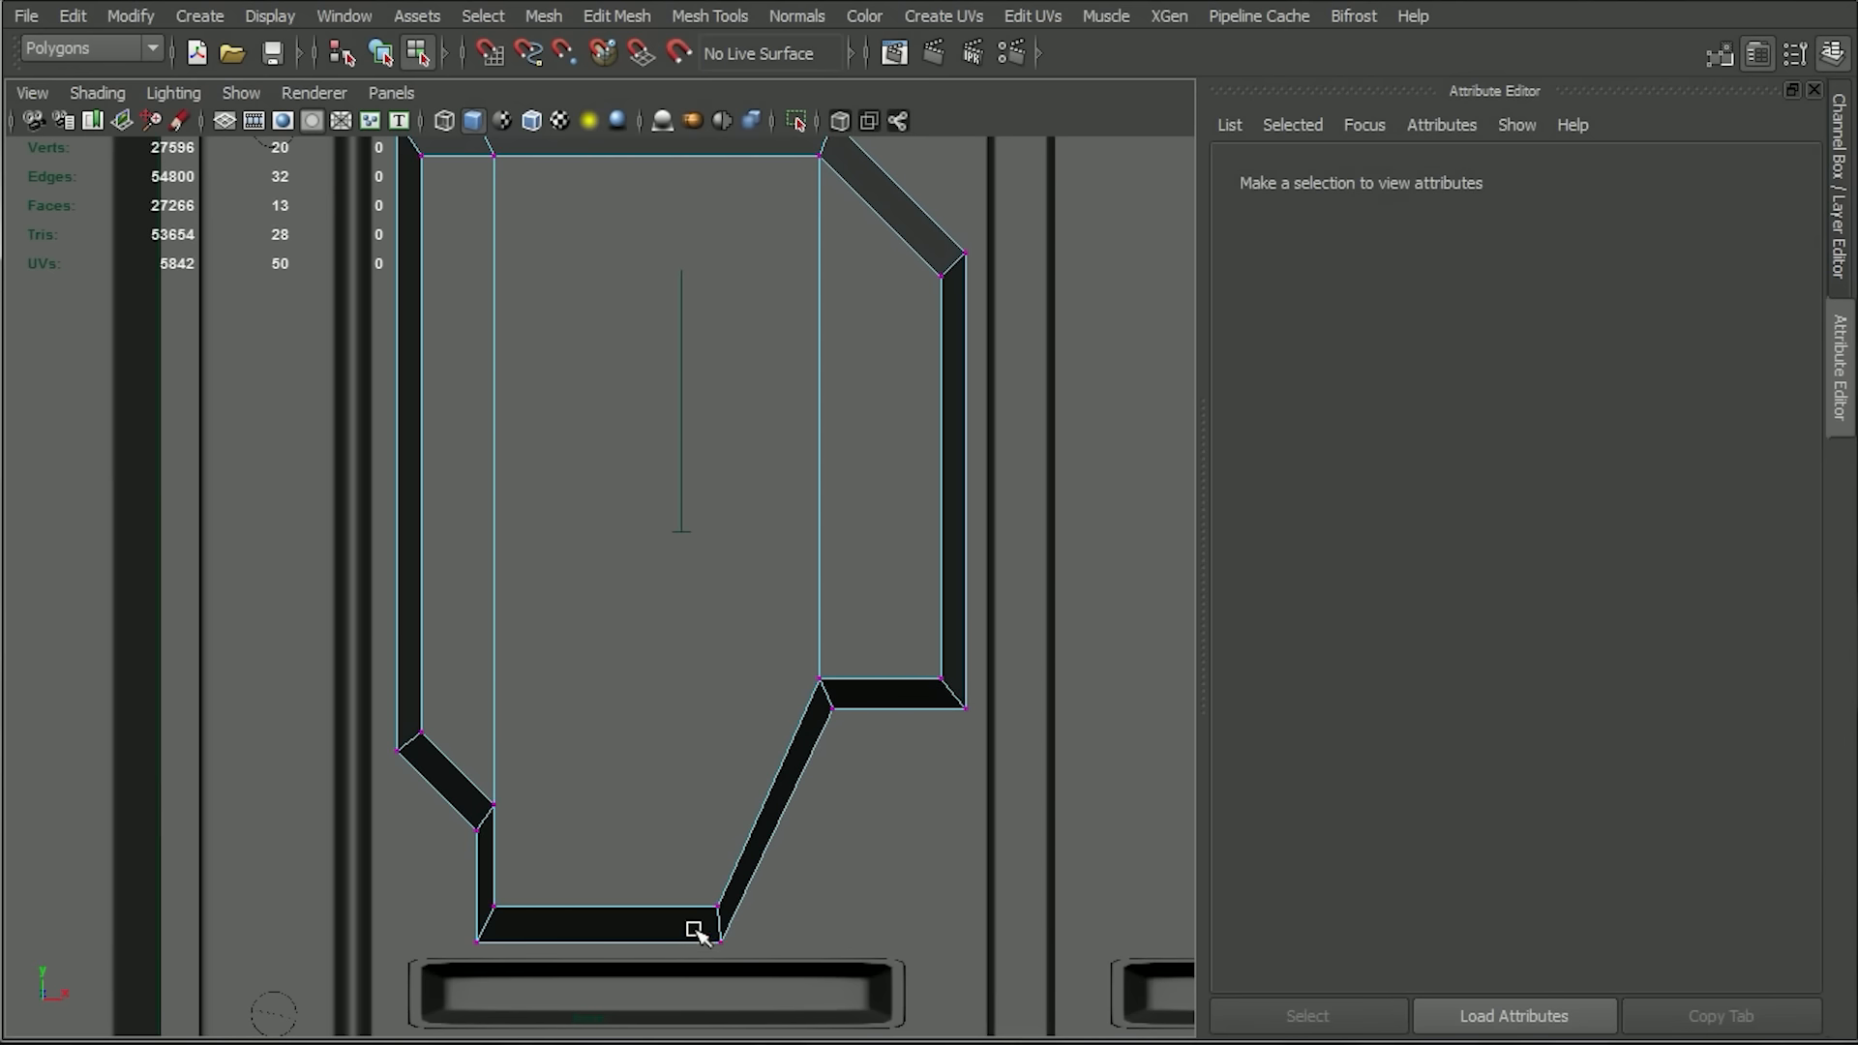
left_click(721, 936)
left_click_drag(861, 940, 874, 943)
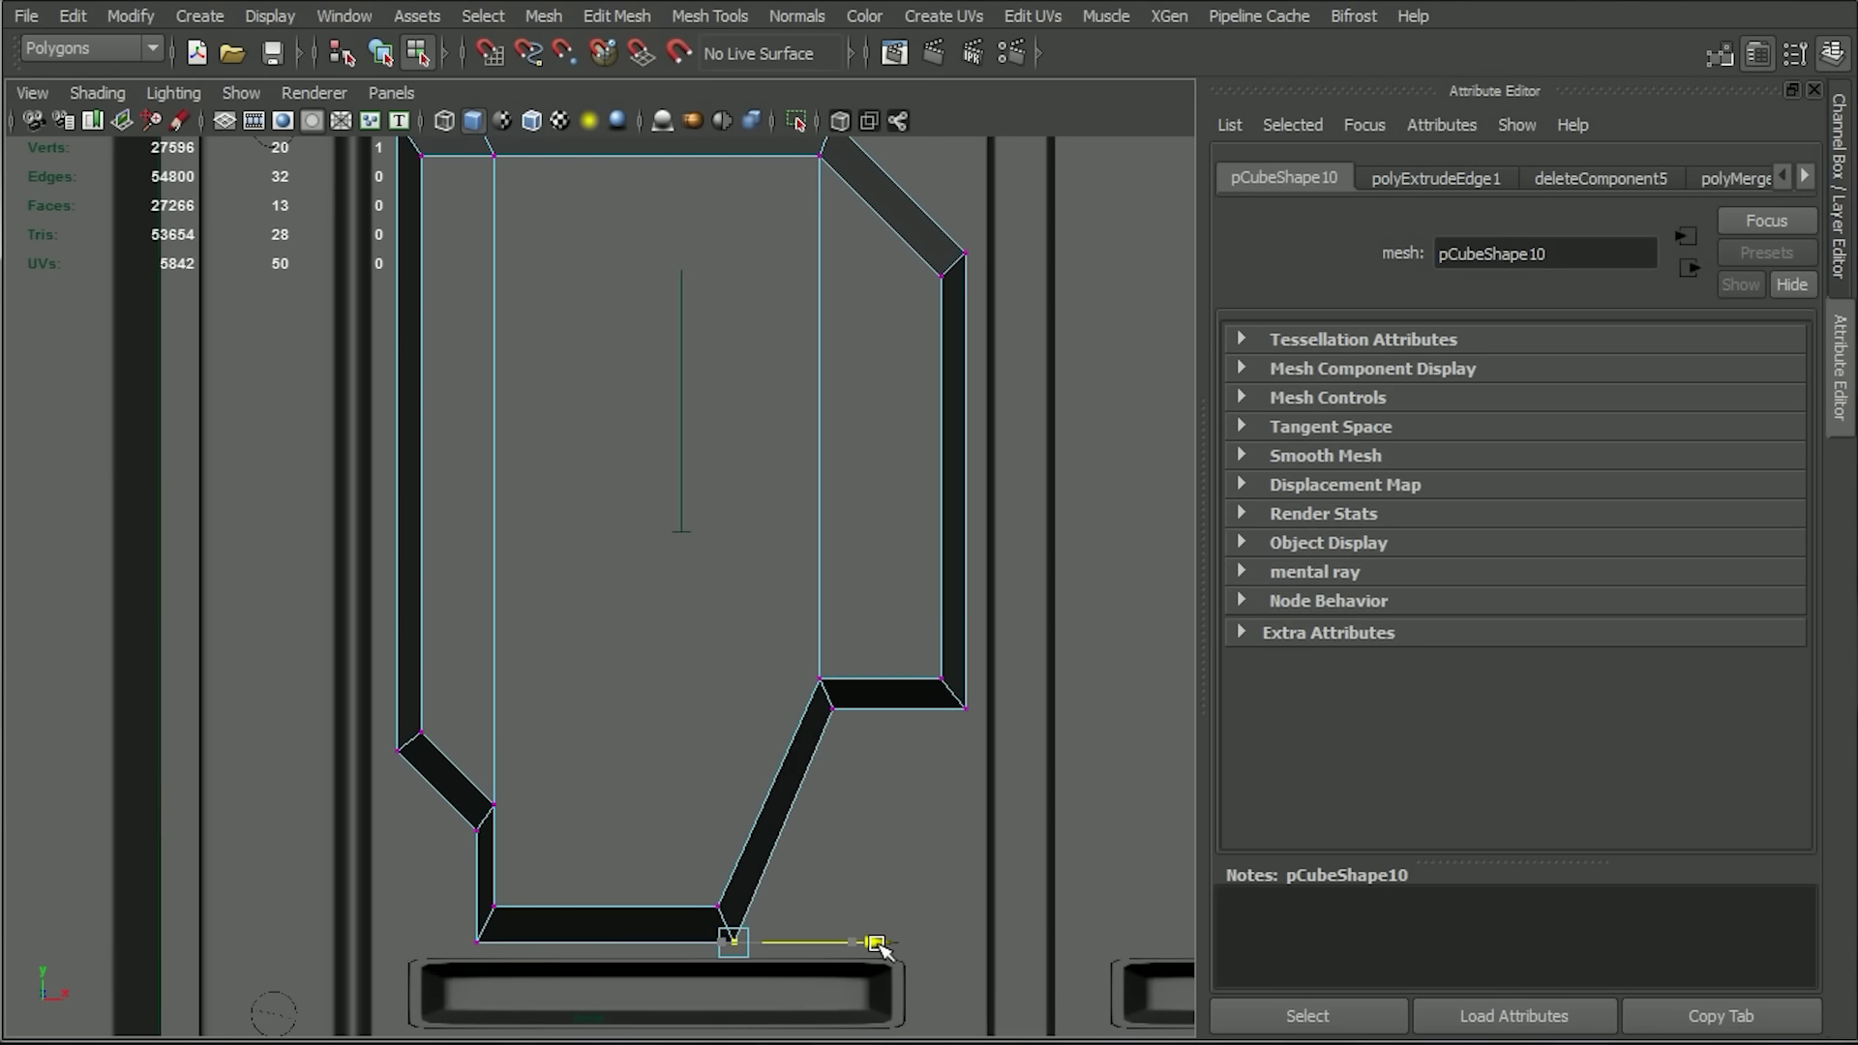
left_click(832, 708)
left_click_drag(975, 708, 980, 712)
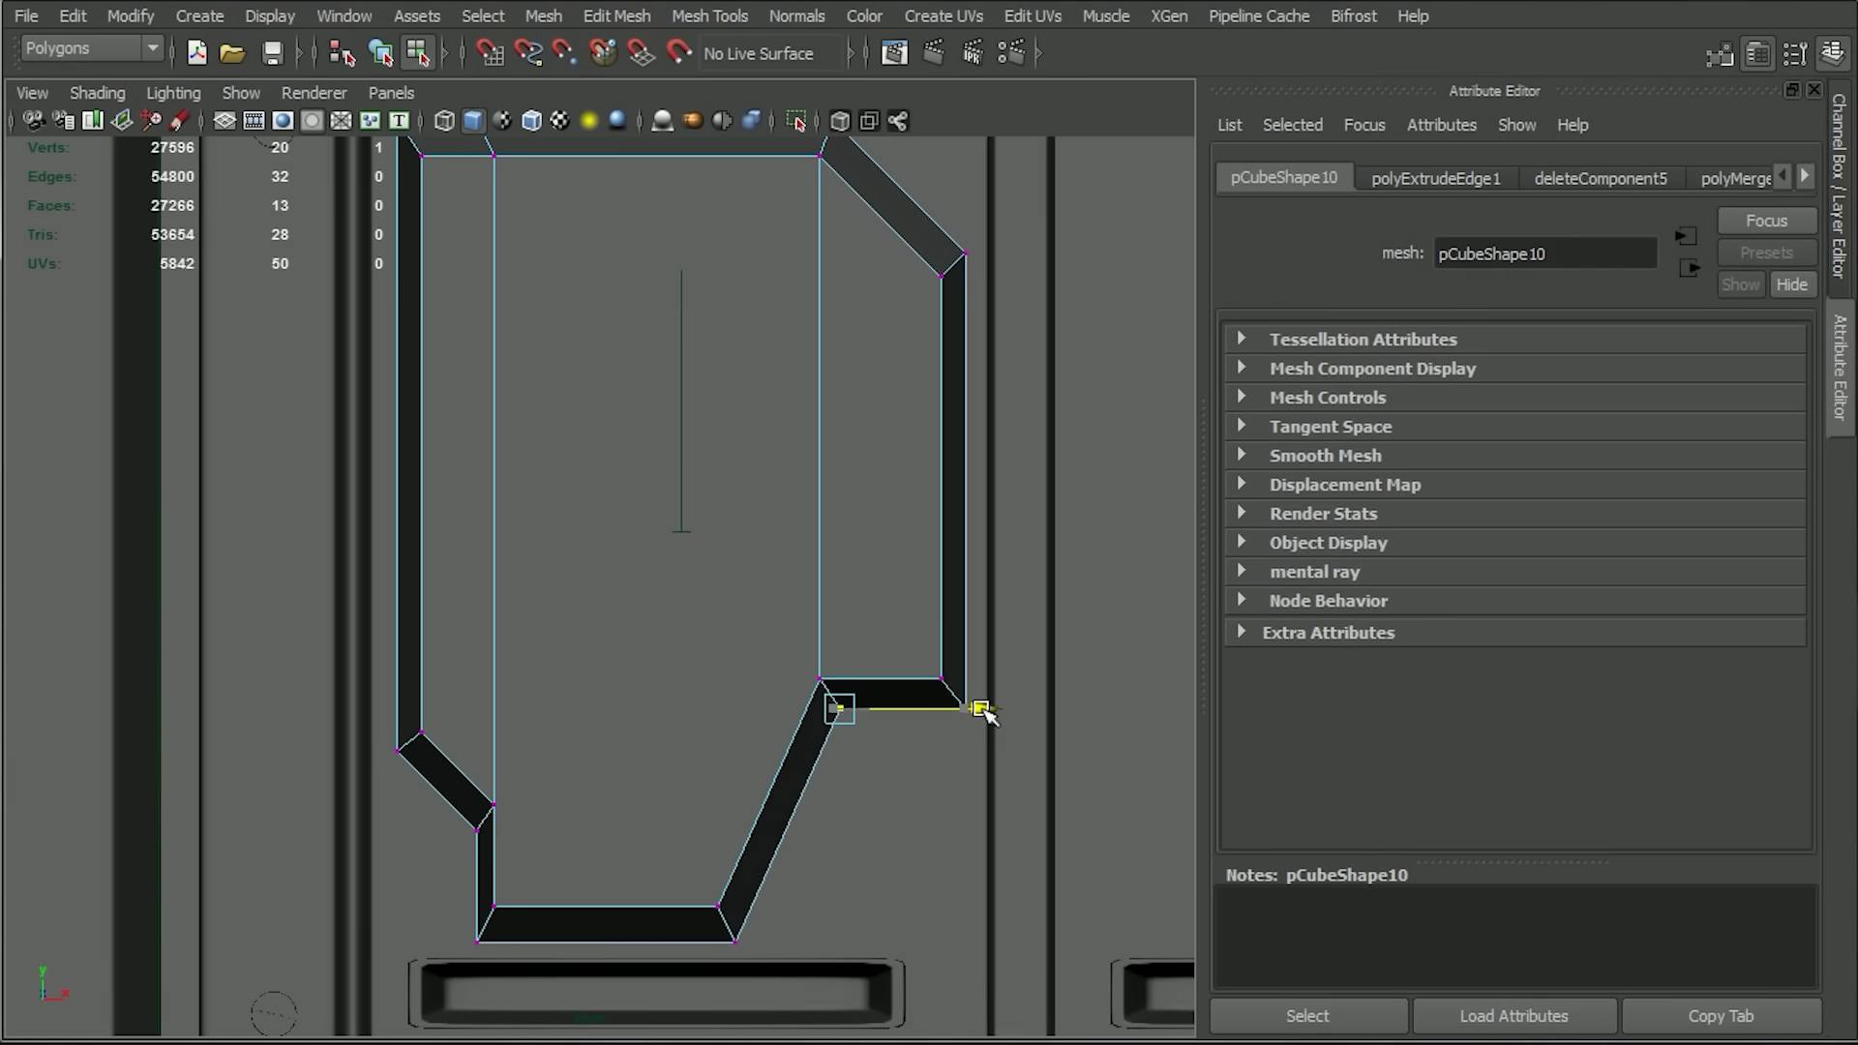
Freeze the raised shape's transformations and delete the construction history.
scroll(619, 757, "down", 5)
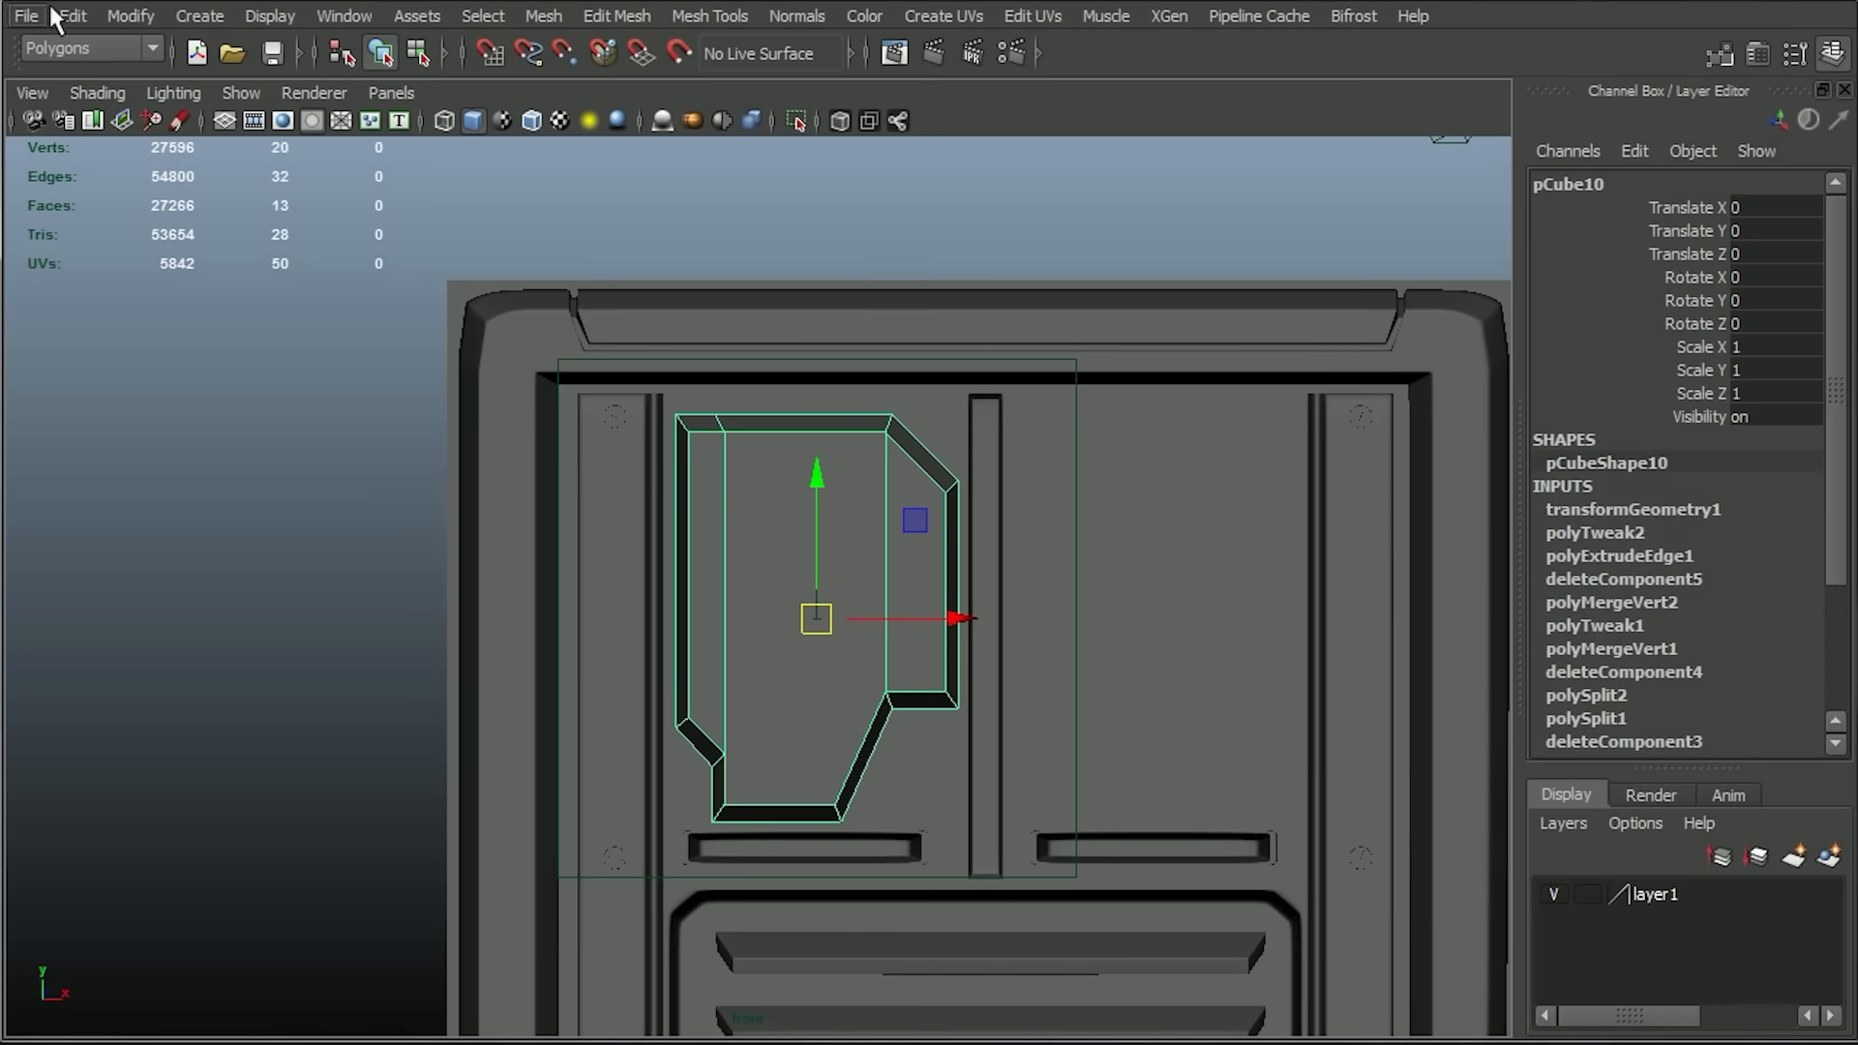
left_click(64, 13)
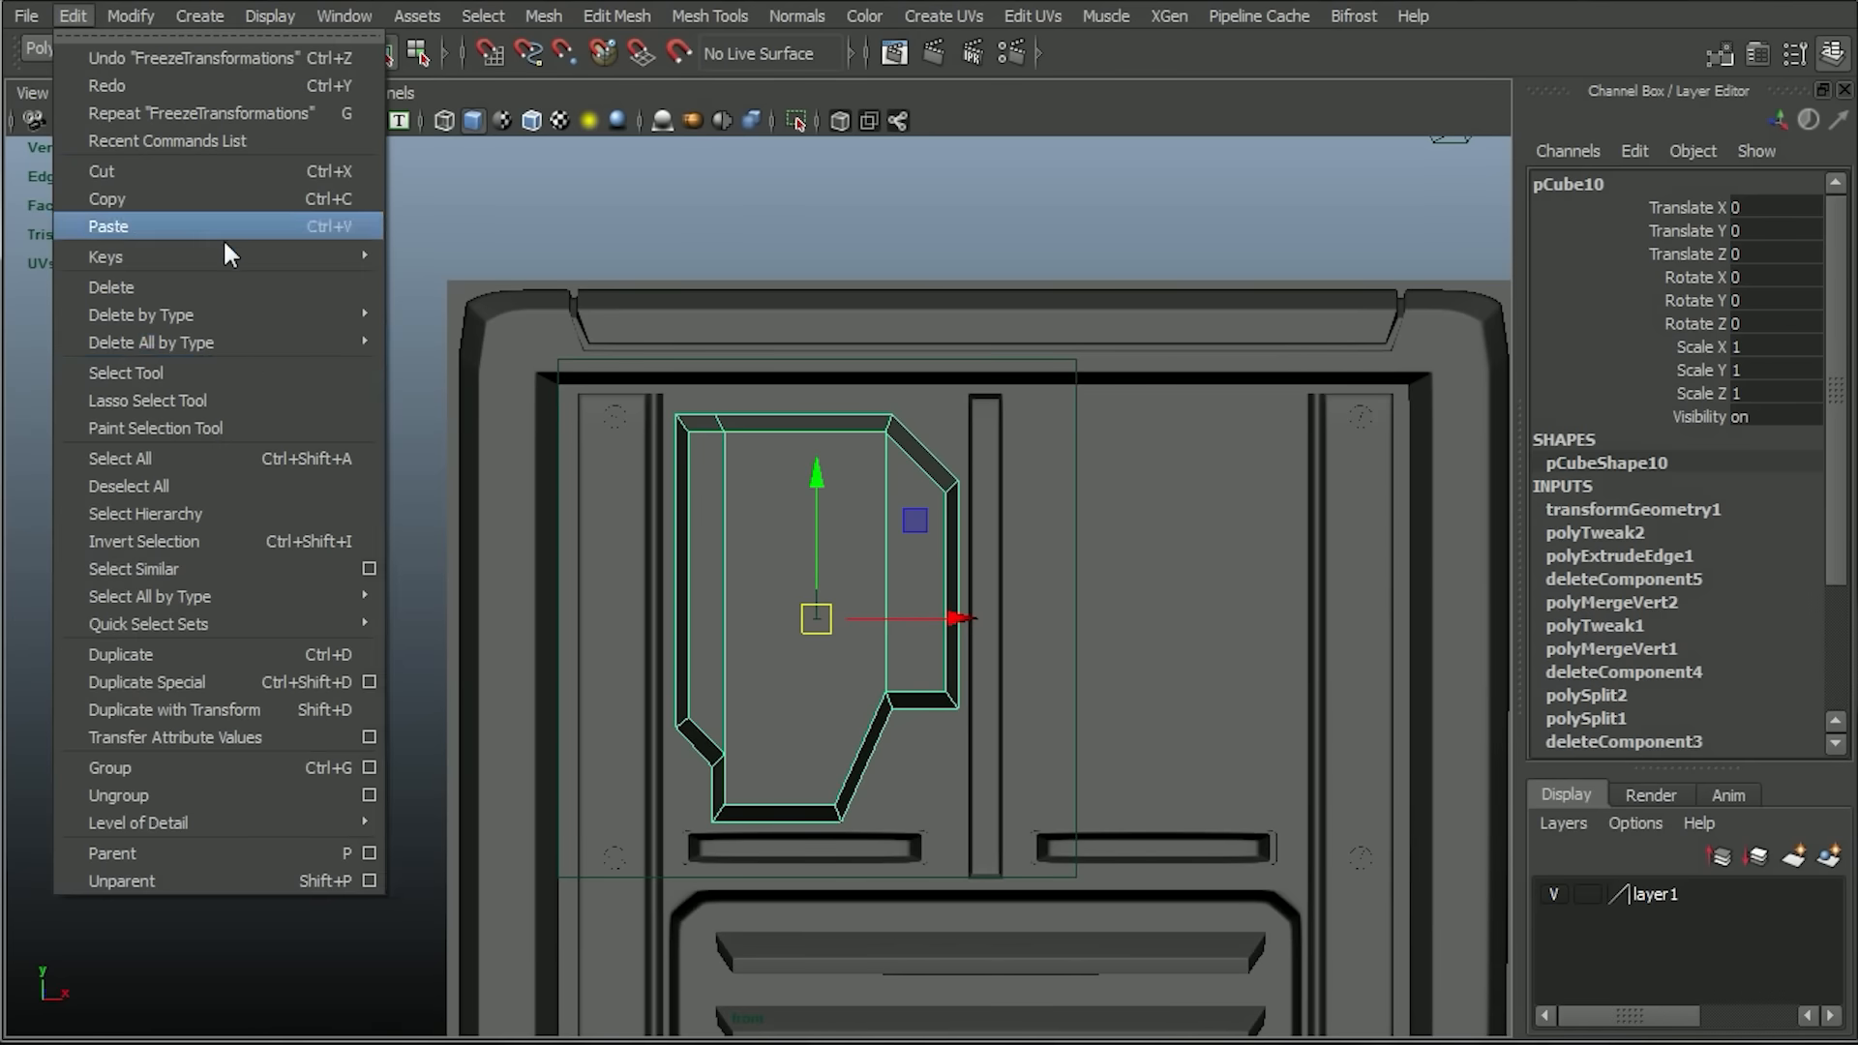
mouse_move(348, 343)
left_click(433, 358)
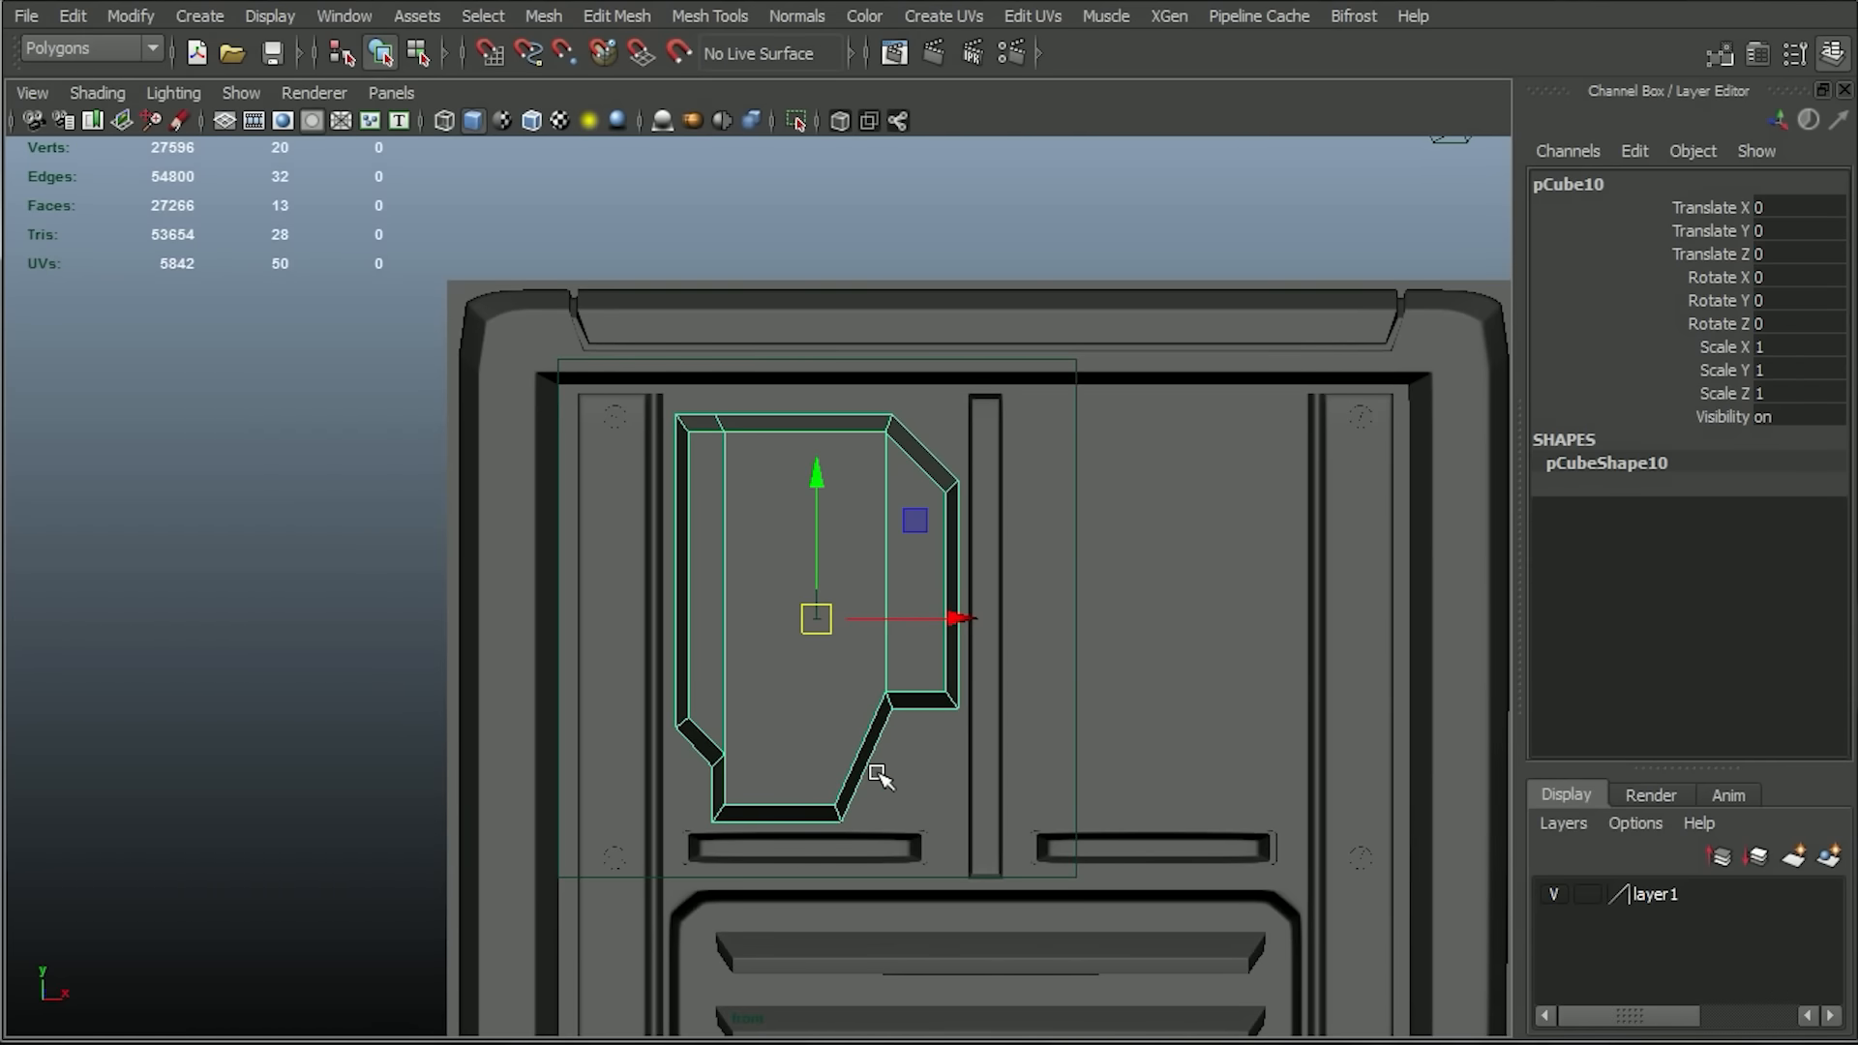
Duplicate the raised shape, move the copy about 3.76 units along X into the right recess, and set its Scale X to -1.
key("ctrl+d")
left_click_drag(960, 617, 1302, 611)
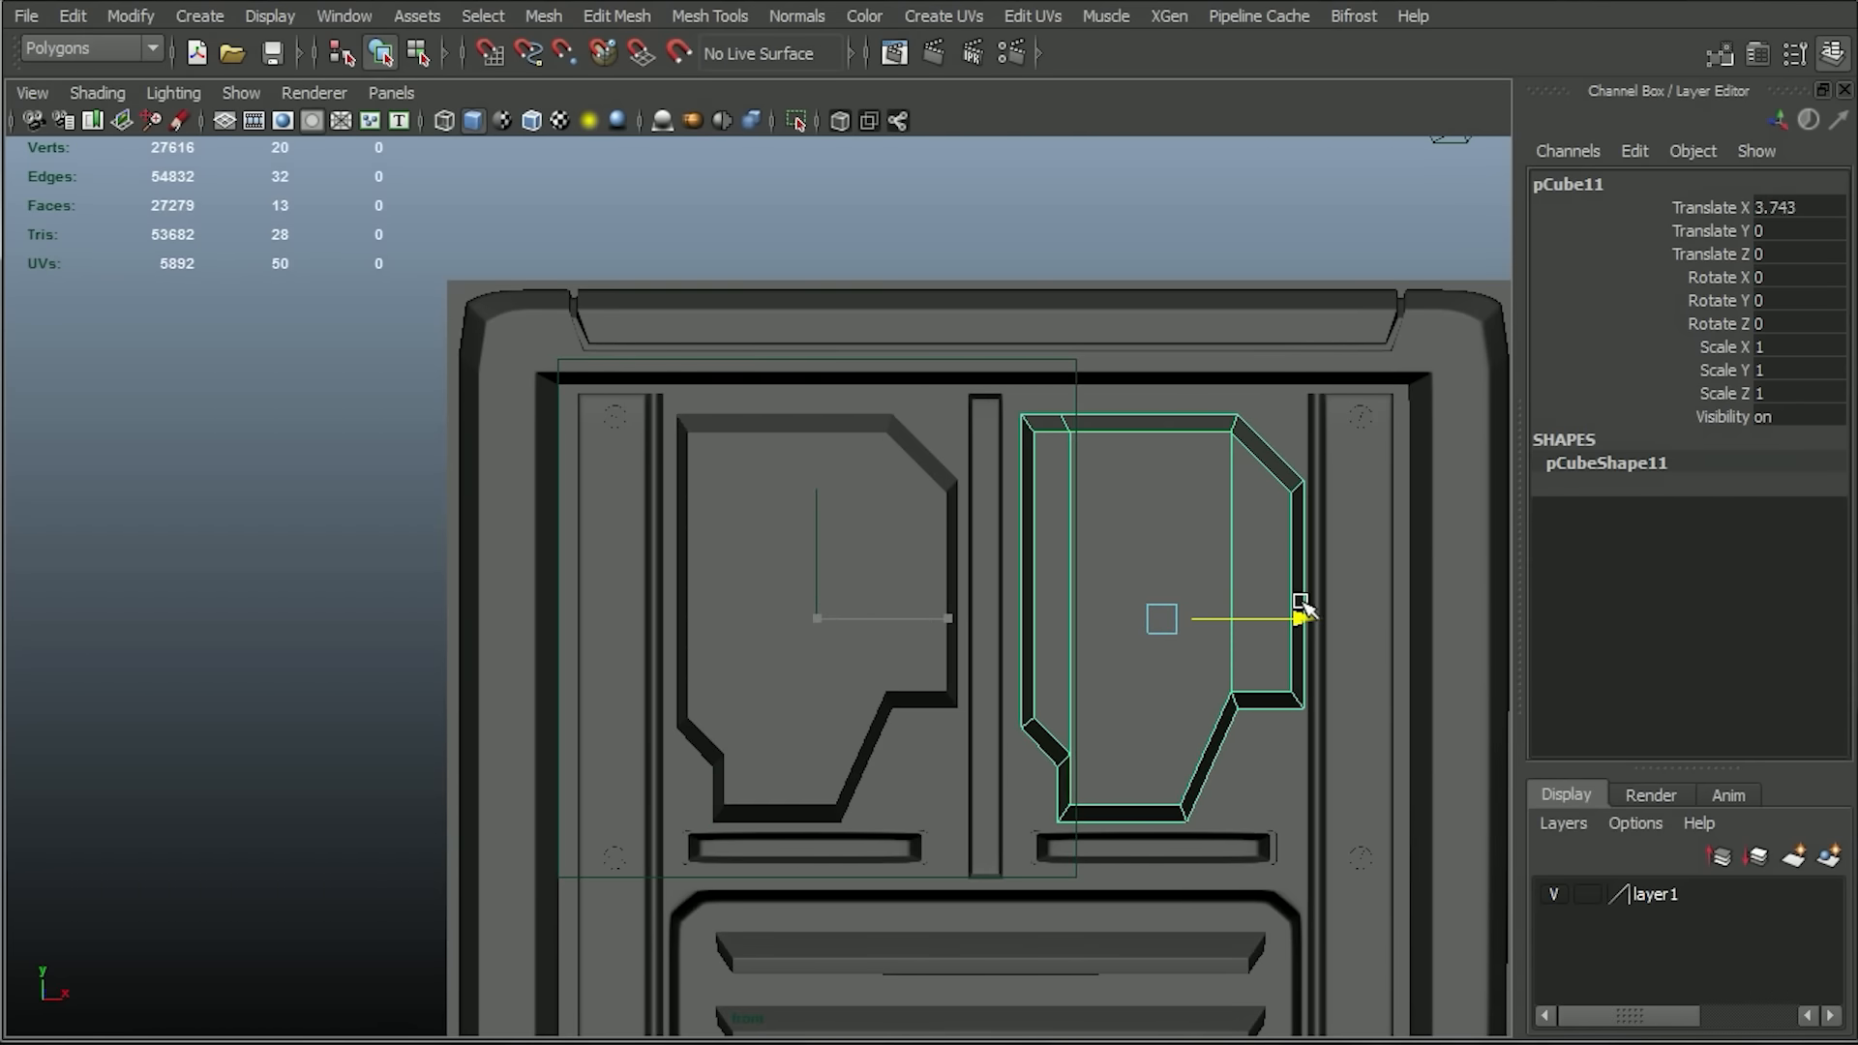
left_click(1776, 344)
type("-1")
key("Return")
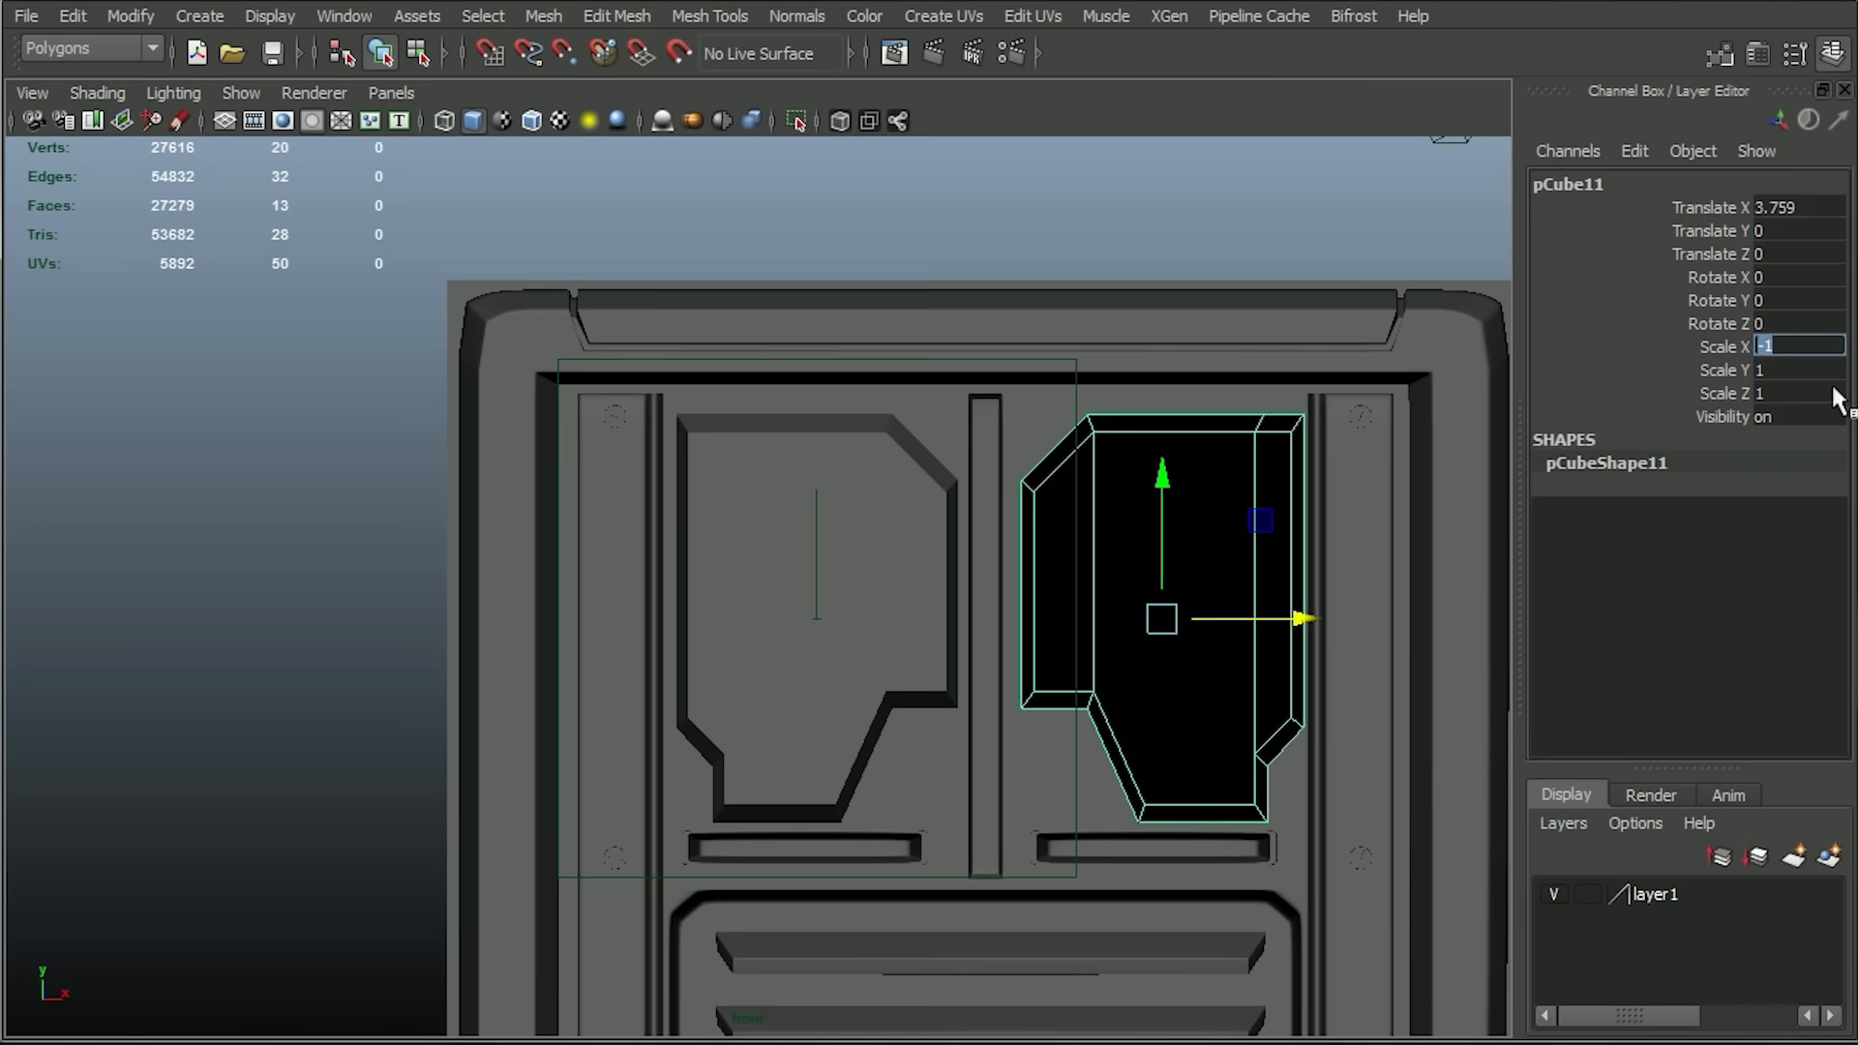
Reverse the normals of the mirrored copy's faces and nudge the copy slightly along X.
middle_click_drag(1164, 588, 1080, 555, "alt")
left_click(796, 15)
left_click(840, 228)
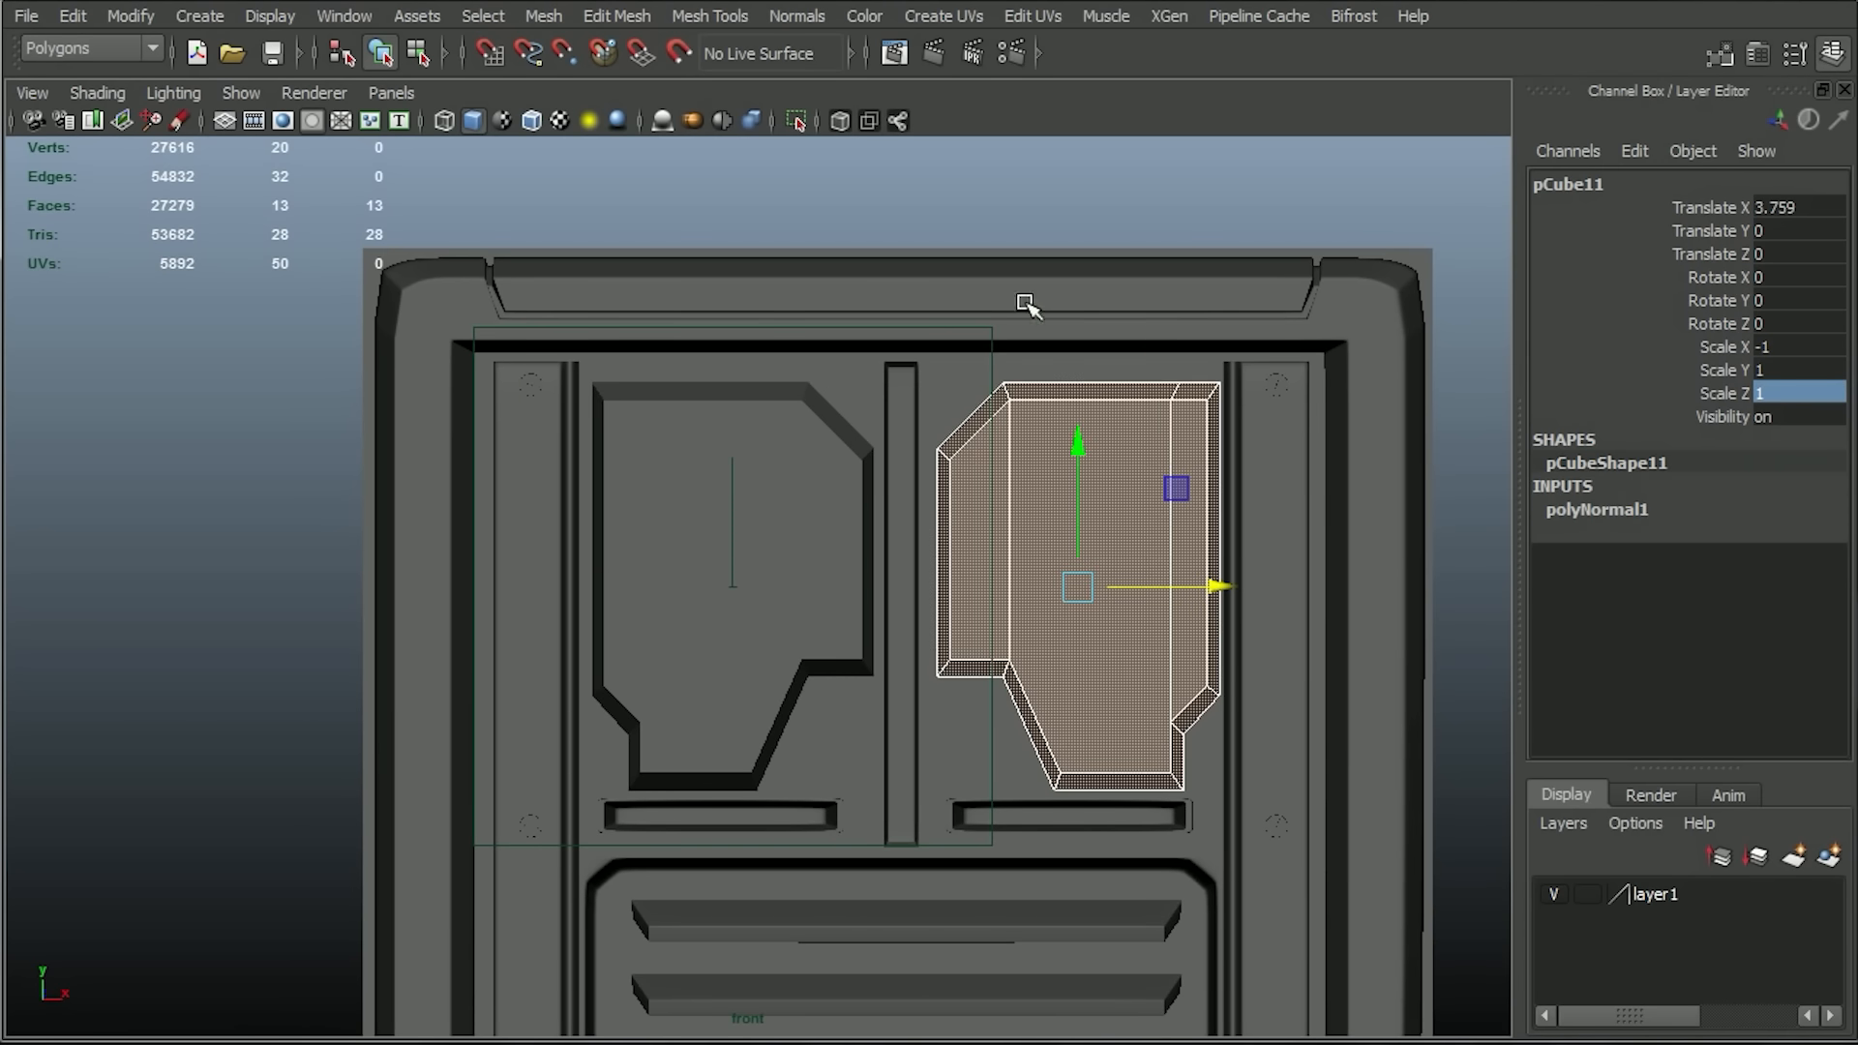
key("F8")
left_click_drag(1221, 588, 1214, 589)
left_click(1072, 195)
Examine the depth and placement of both raised shapes relative to the panel in the perspective view.
scroll(1094, 298, "down", 5)
middle_click_drag(1206, 632, 1132, 535, "alt")
key("space")
left_click_drag(1140, 519, 1149, 428)
middle_click_drag(1287, 474, 1219, 613, "alt")
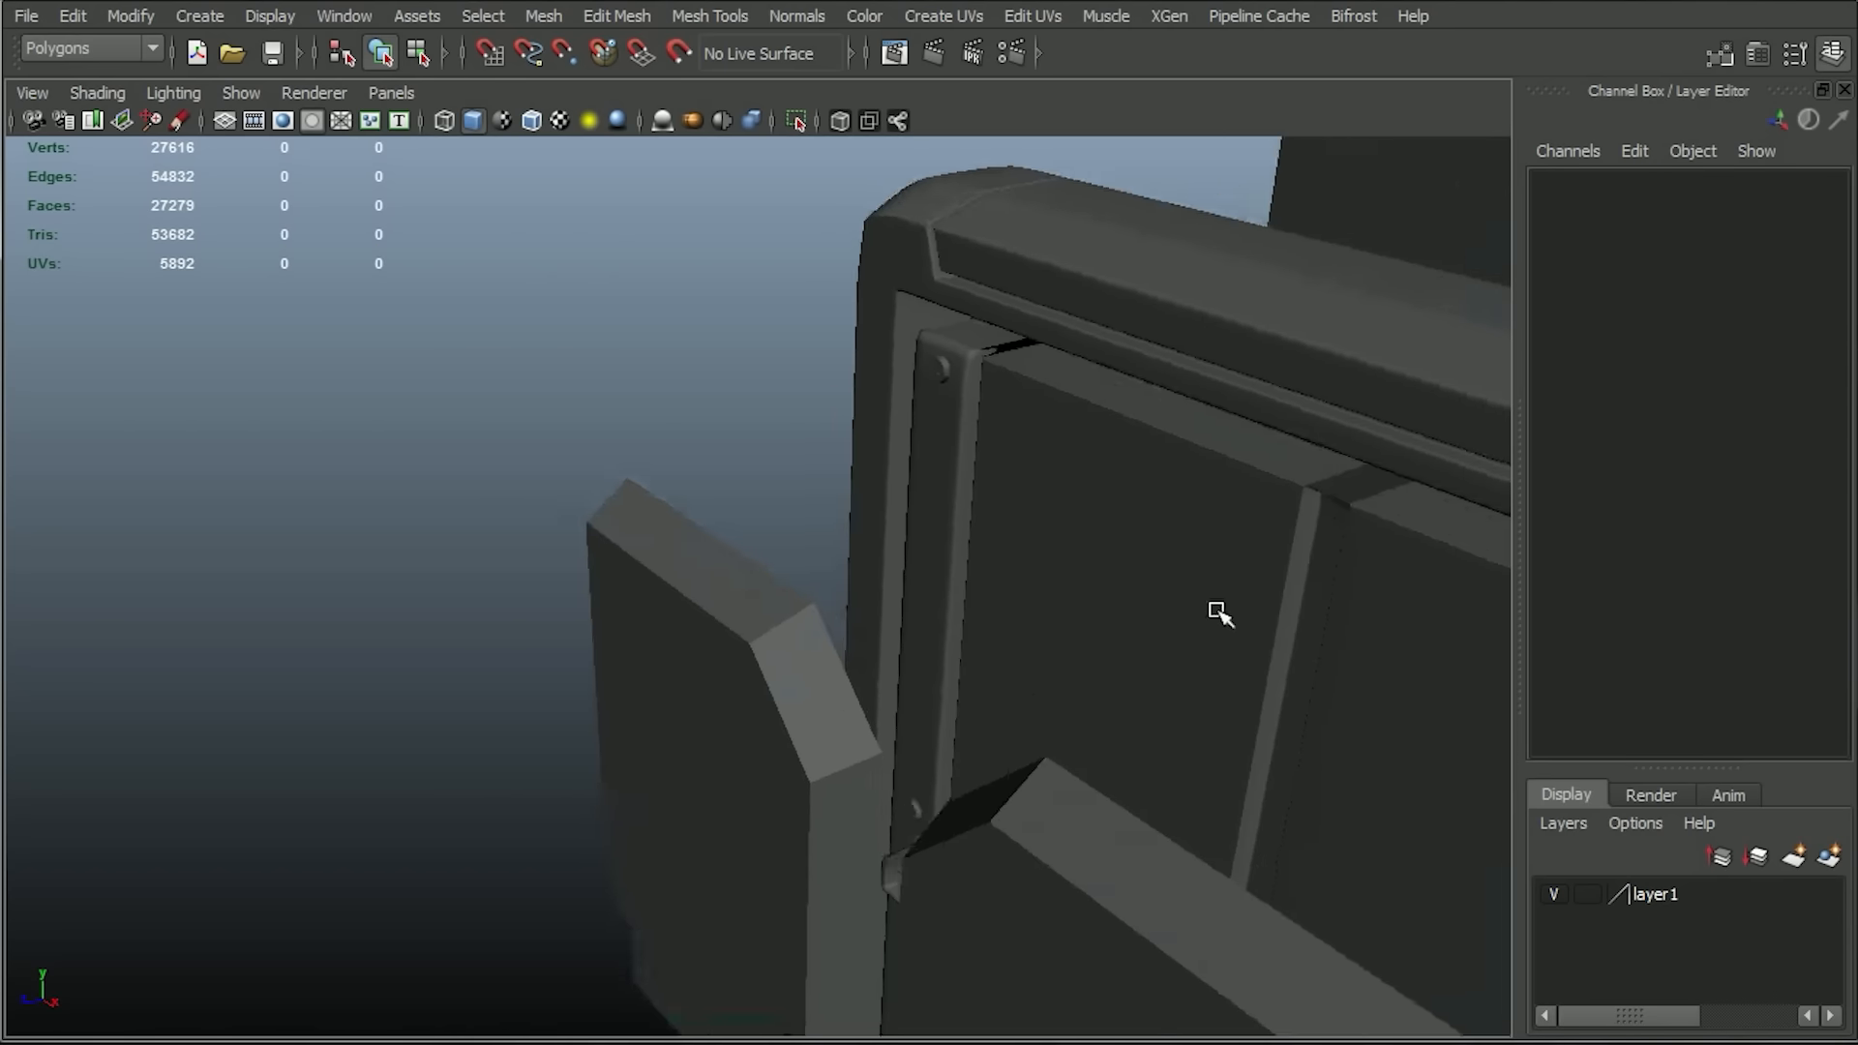
right_click_drag(1219, 614, 958, 571, "alt")
middle_click_drag(957, 570, 954, 610, "alt")
left_click_drag(954, 609, 1036, 551, "alt")
key("space")
Create a small polygon plane above the panel in the front view.
left_click_drag(931, 310, 935, 387)
middle_click_drag(937, 389, 967, 643, "alt")
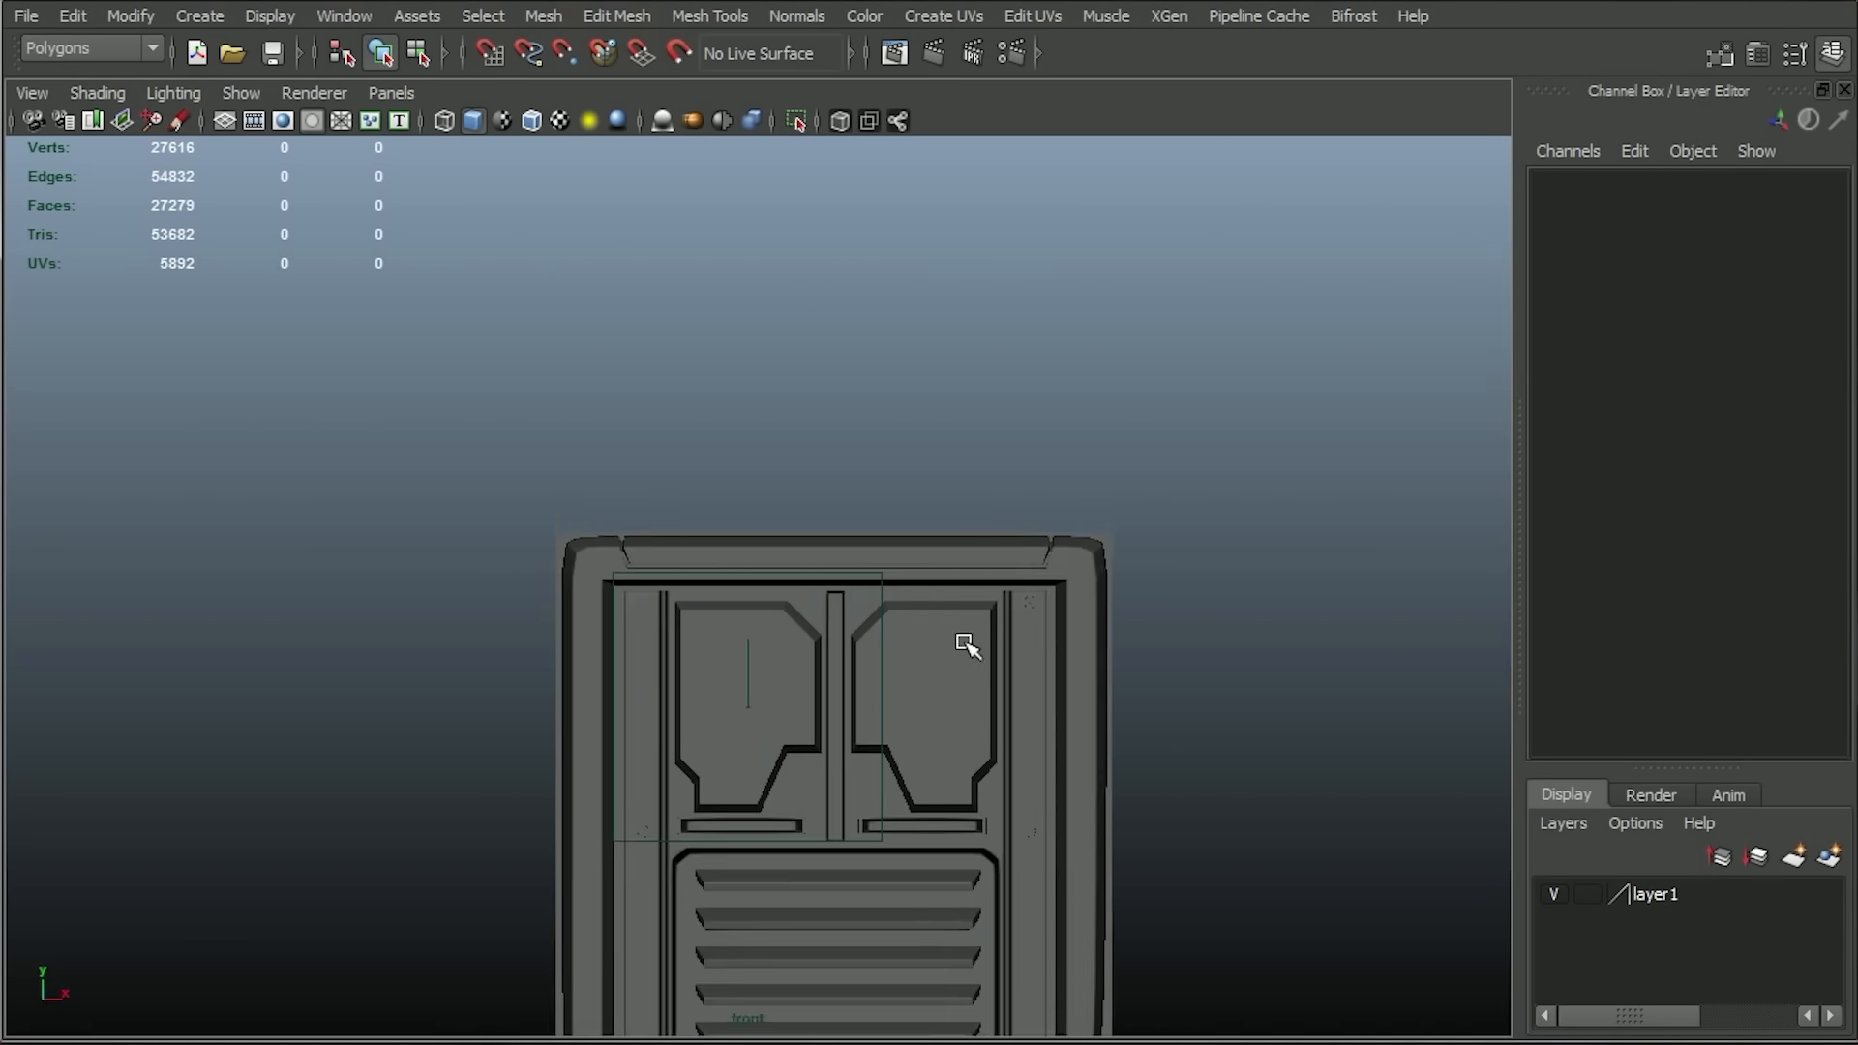
scroll(967, 642, "up", 3)
left_click(200, 15)
mouse_move(293, 84)
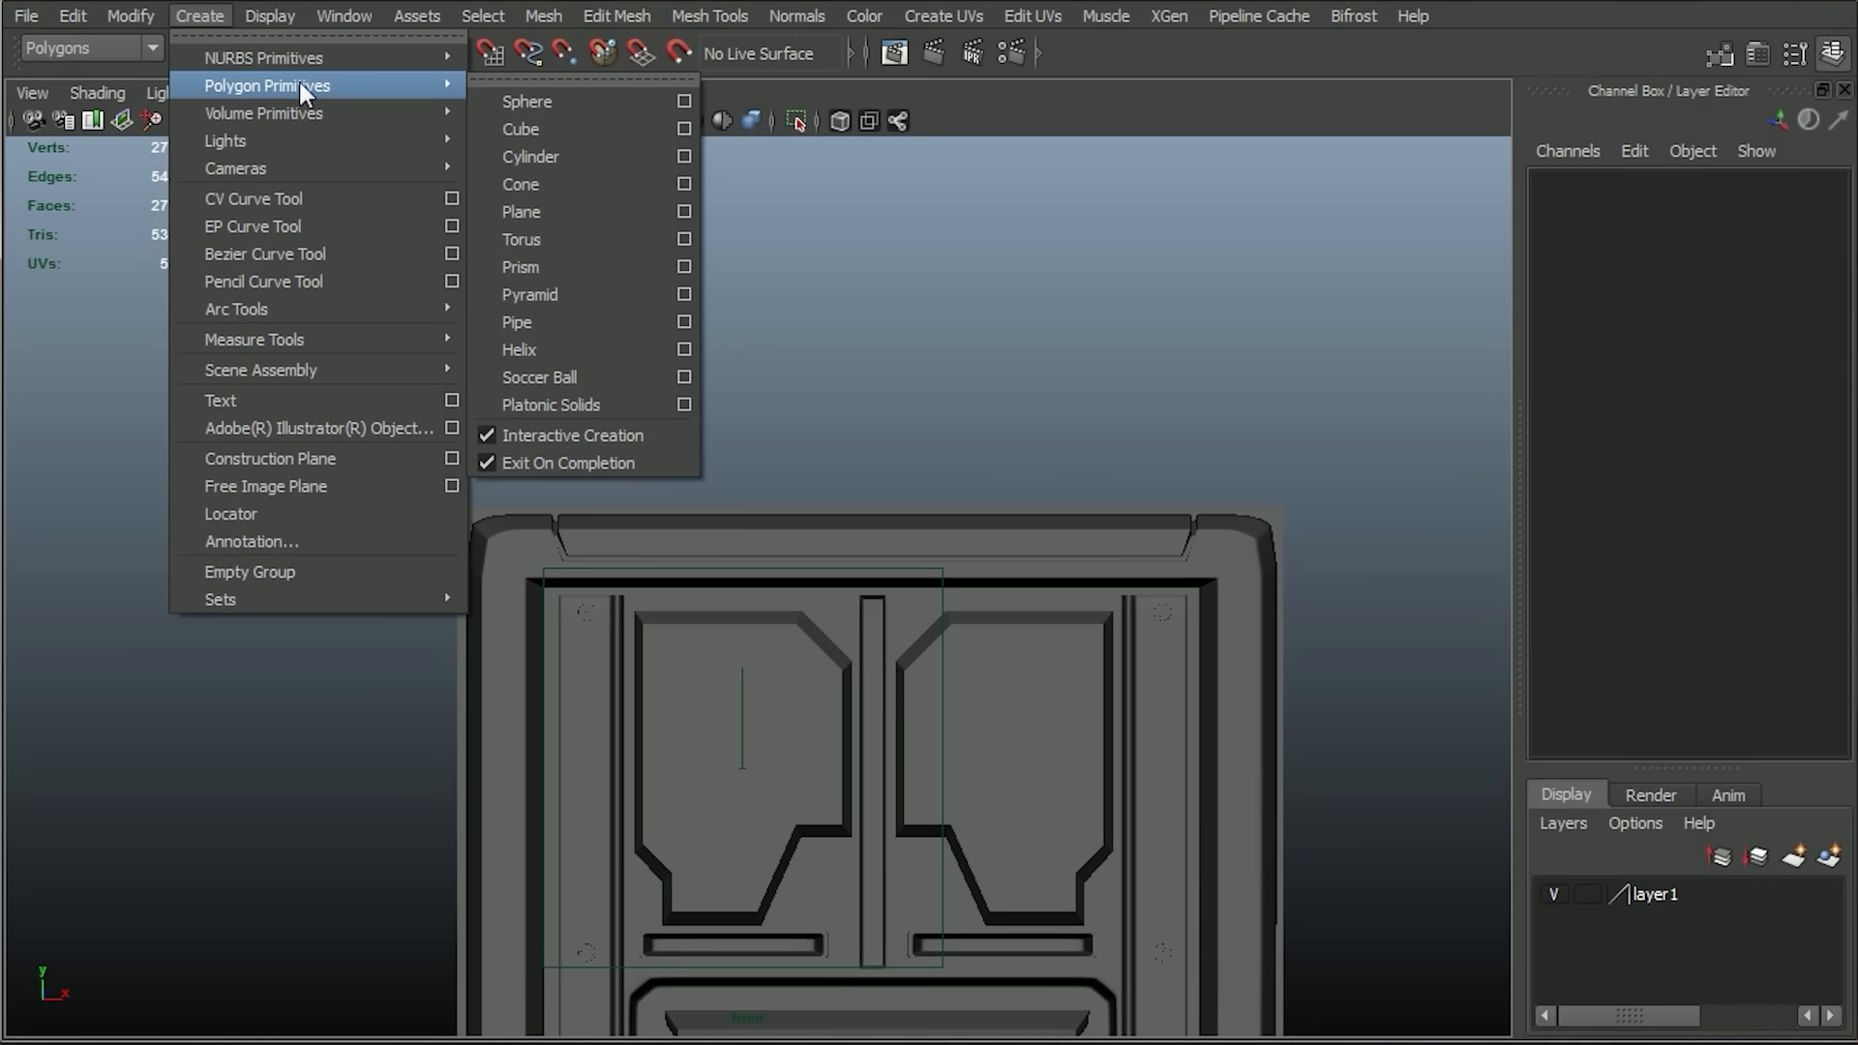
left_click(548, 211)
mouse_move(593, 185)
left_mouse_down()
mouse_move(593, 343)
mouse_move(839, 458)
mouse_move(703, 295)
left_mouse_up()
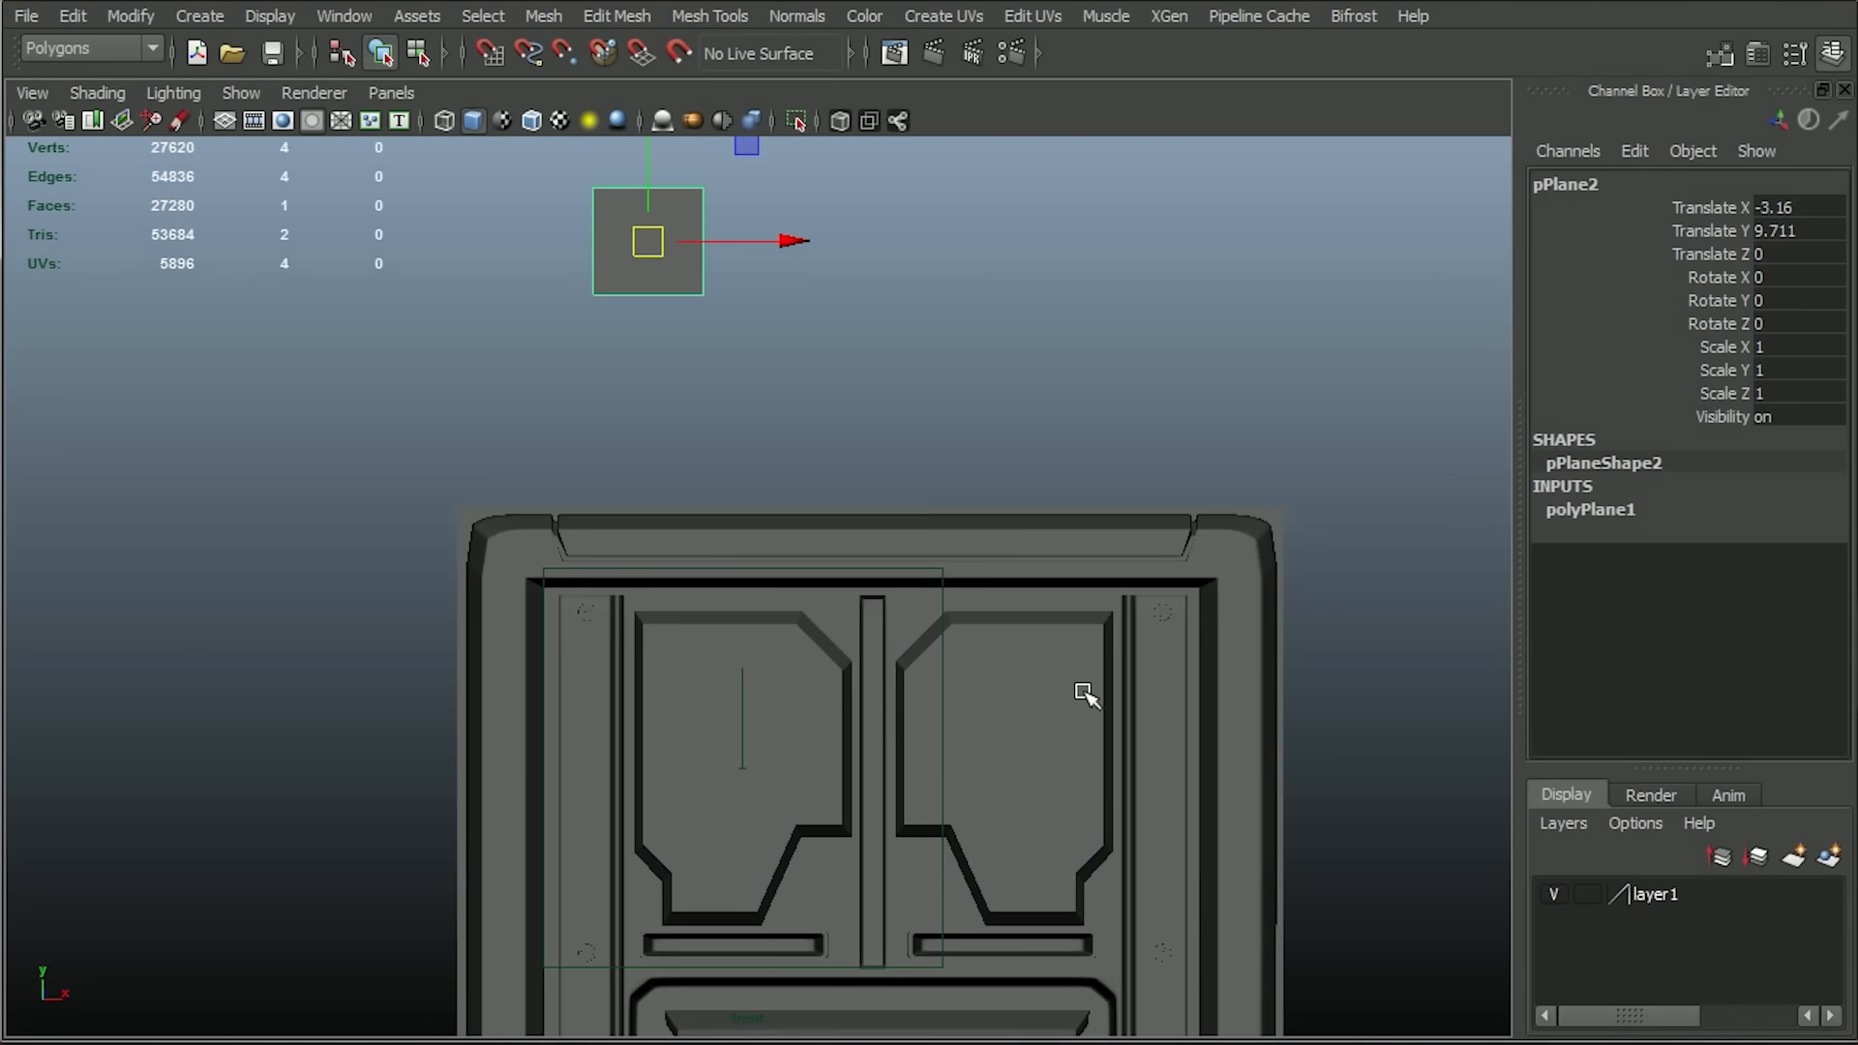
Set the plane's width and height to 2 and its width and height subdivisions to 6.
left_click(1597, 507)
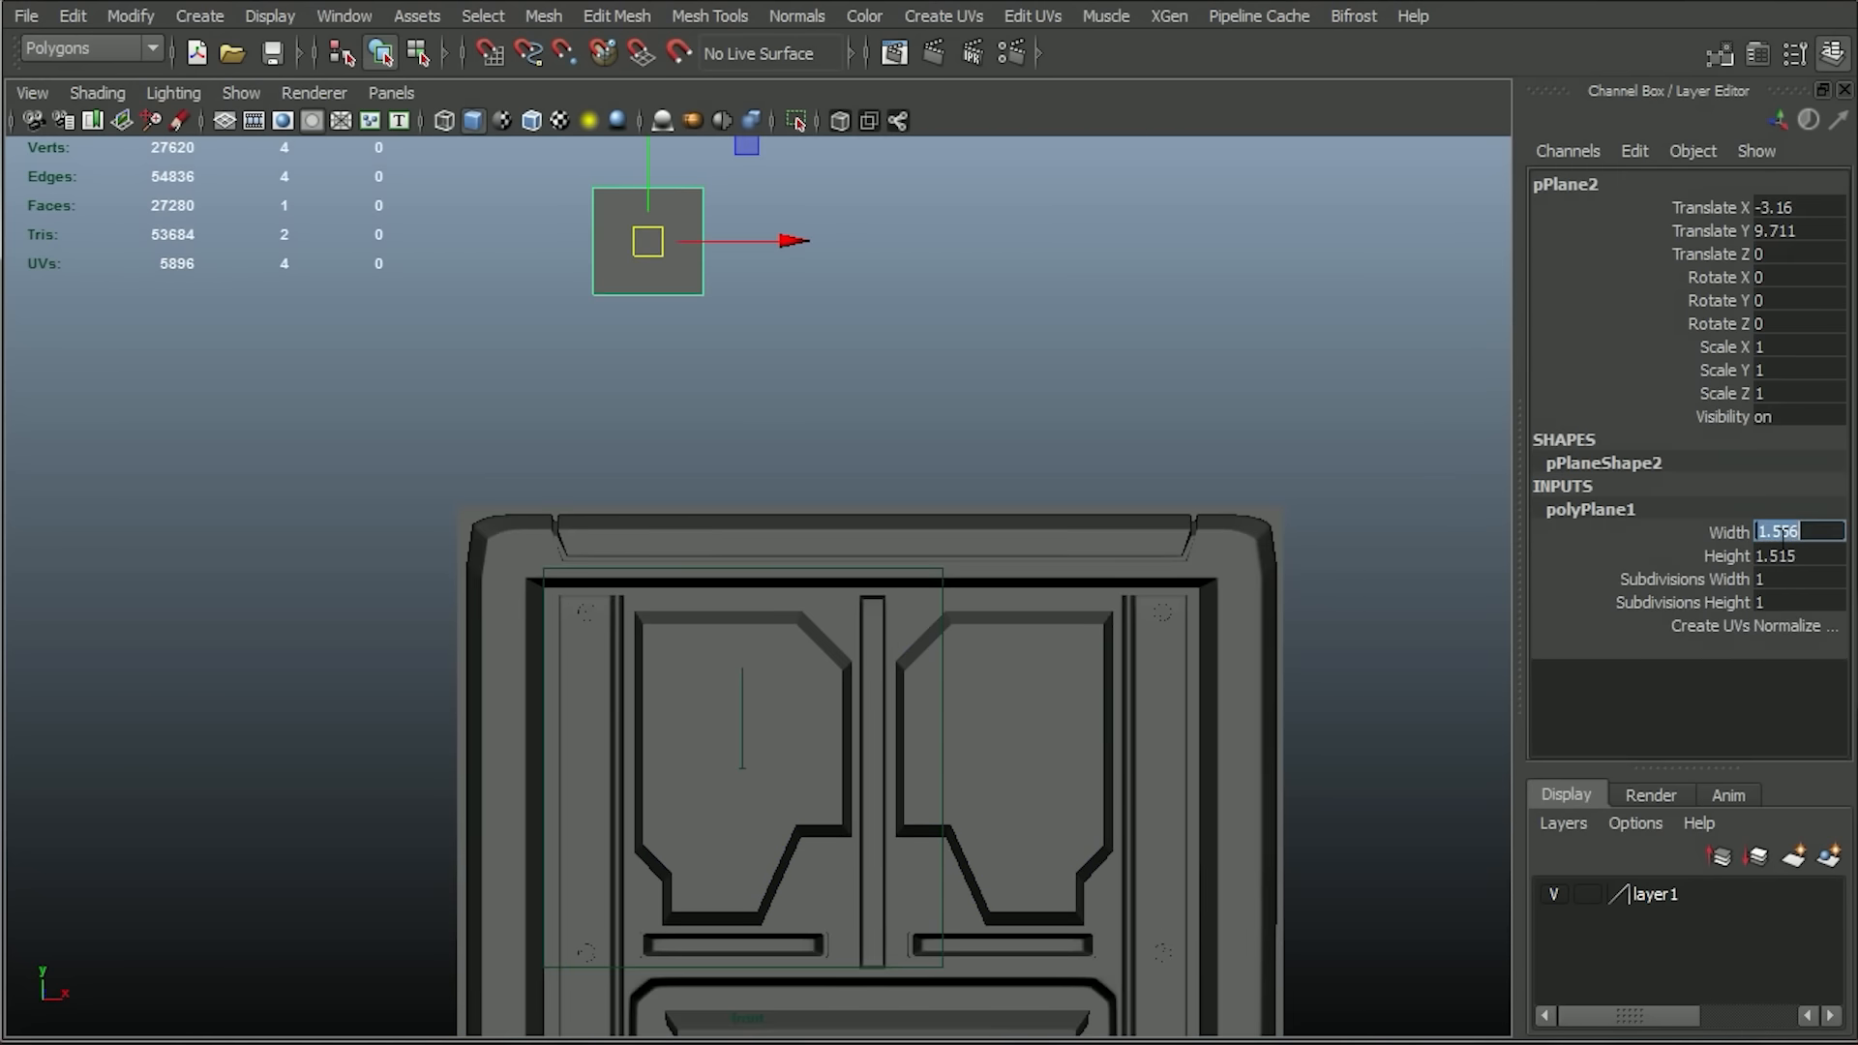
type("2")
key("Tab")
type("2")
key("Tab")
type("6")
key("Tab")
type("6f")
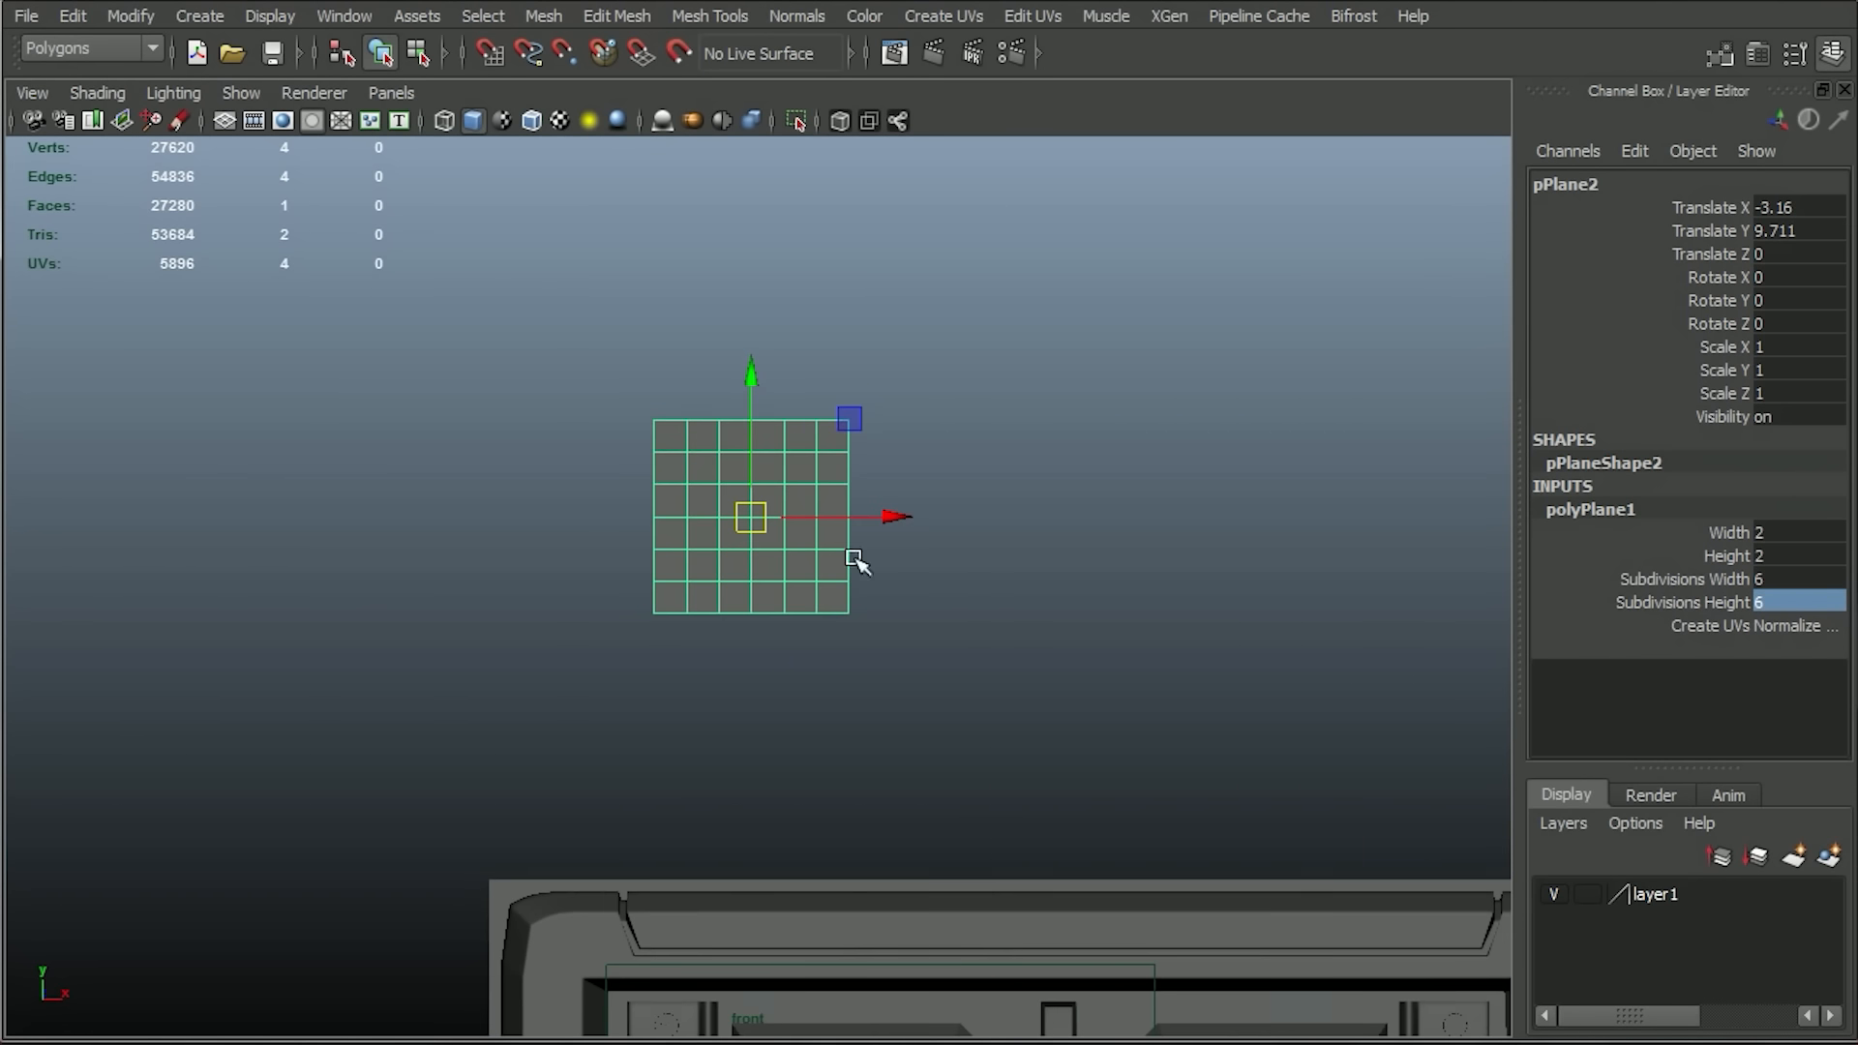
Bevel all edges of the plane and reduce the bevel offset to leave narrow strips between large square faces.
right_click_drag(619, 448, 594, 305)
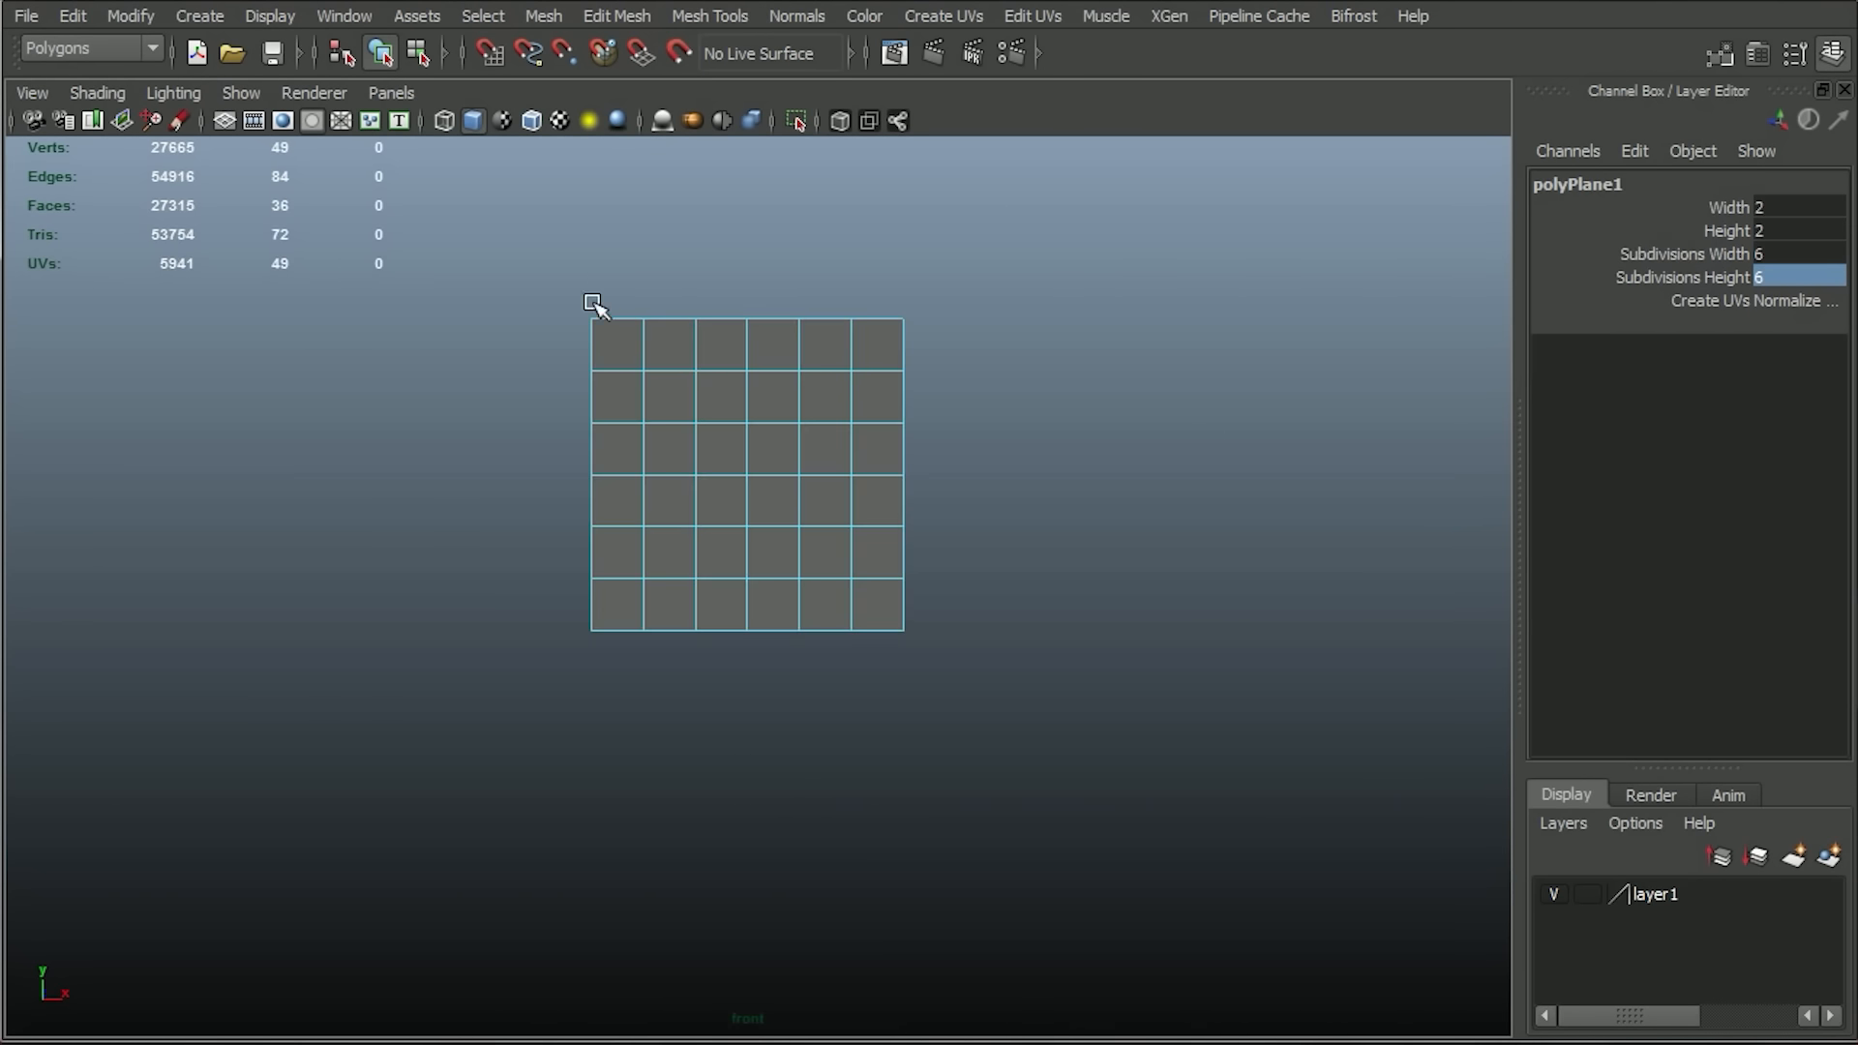
right_click_drag(612, 394, 599, 321)
left_click_drag(576, 282, 1011, 691)
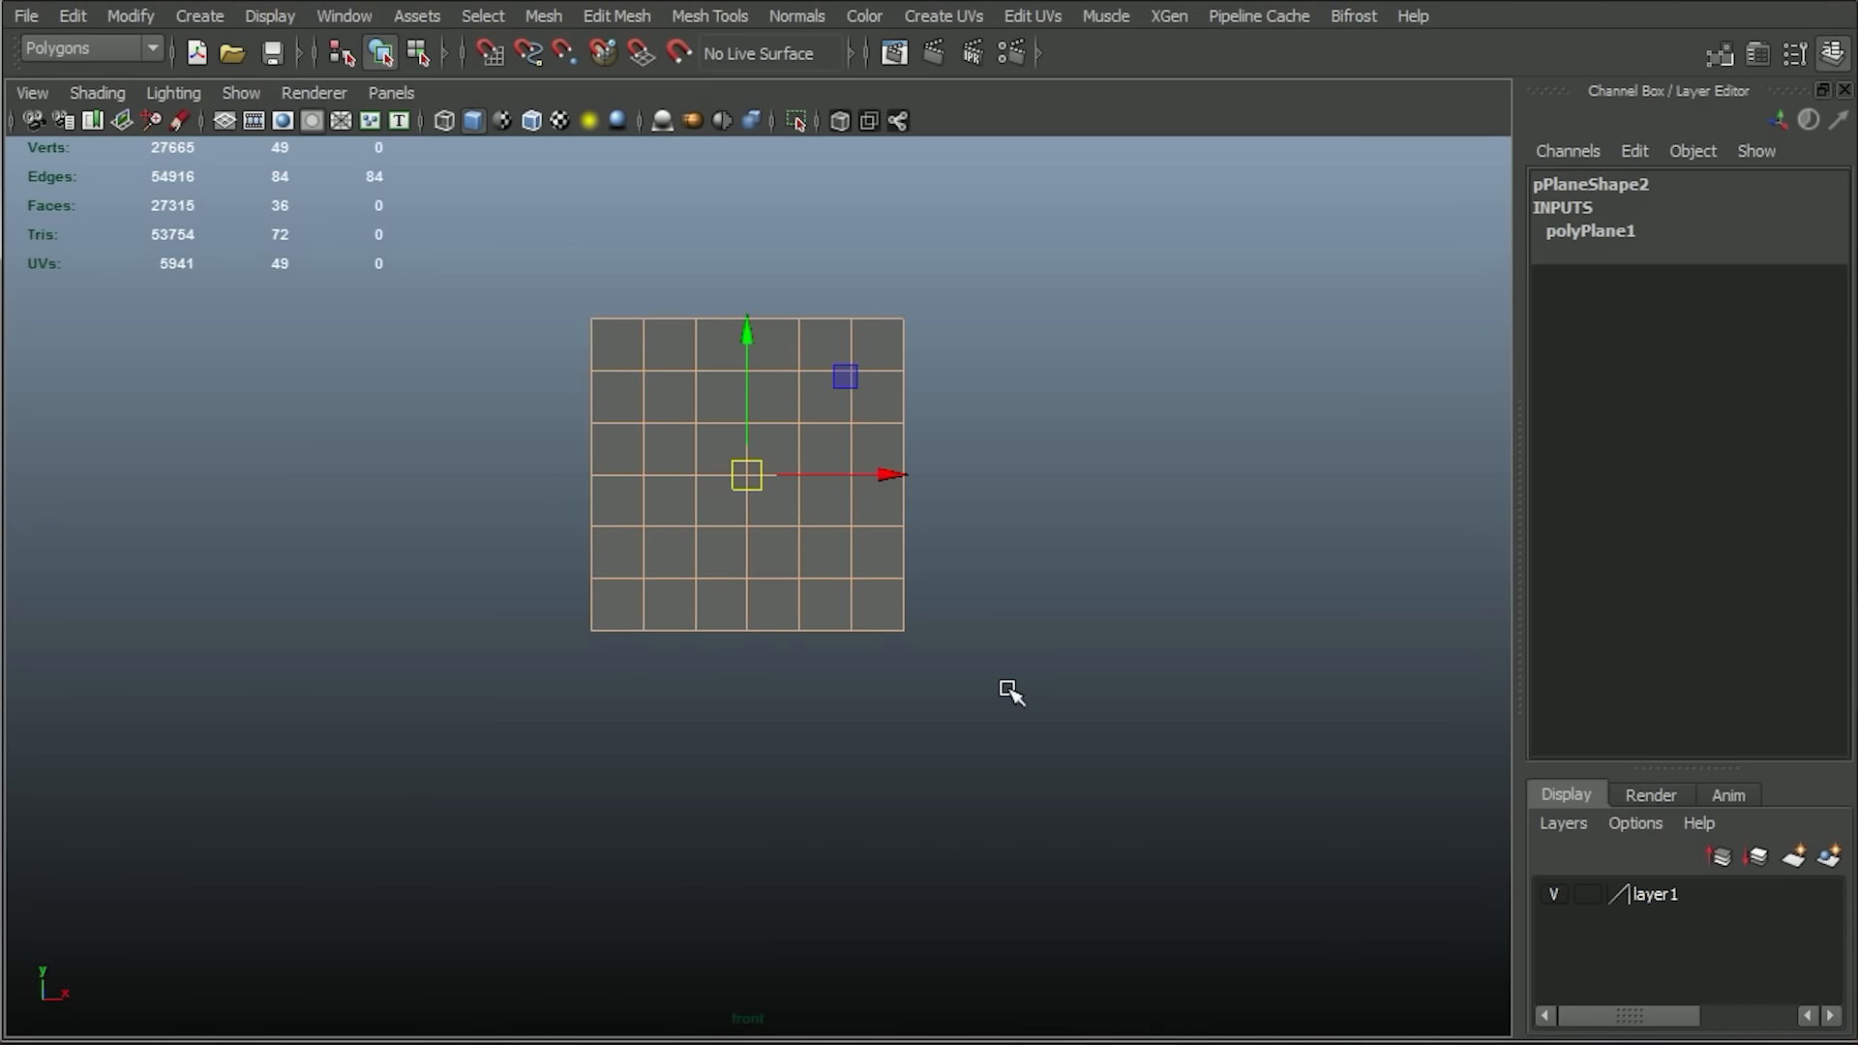
left_click(696, 14)
left_click(663, 315)
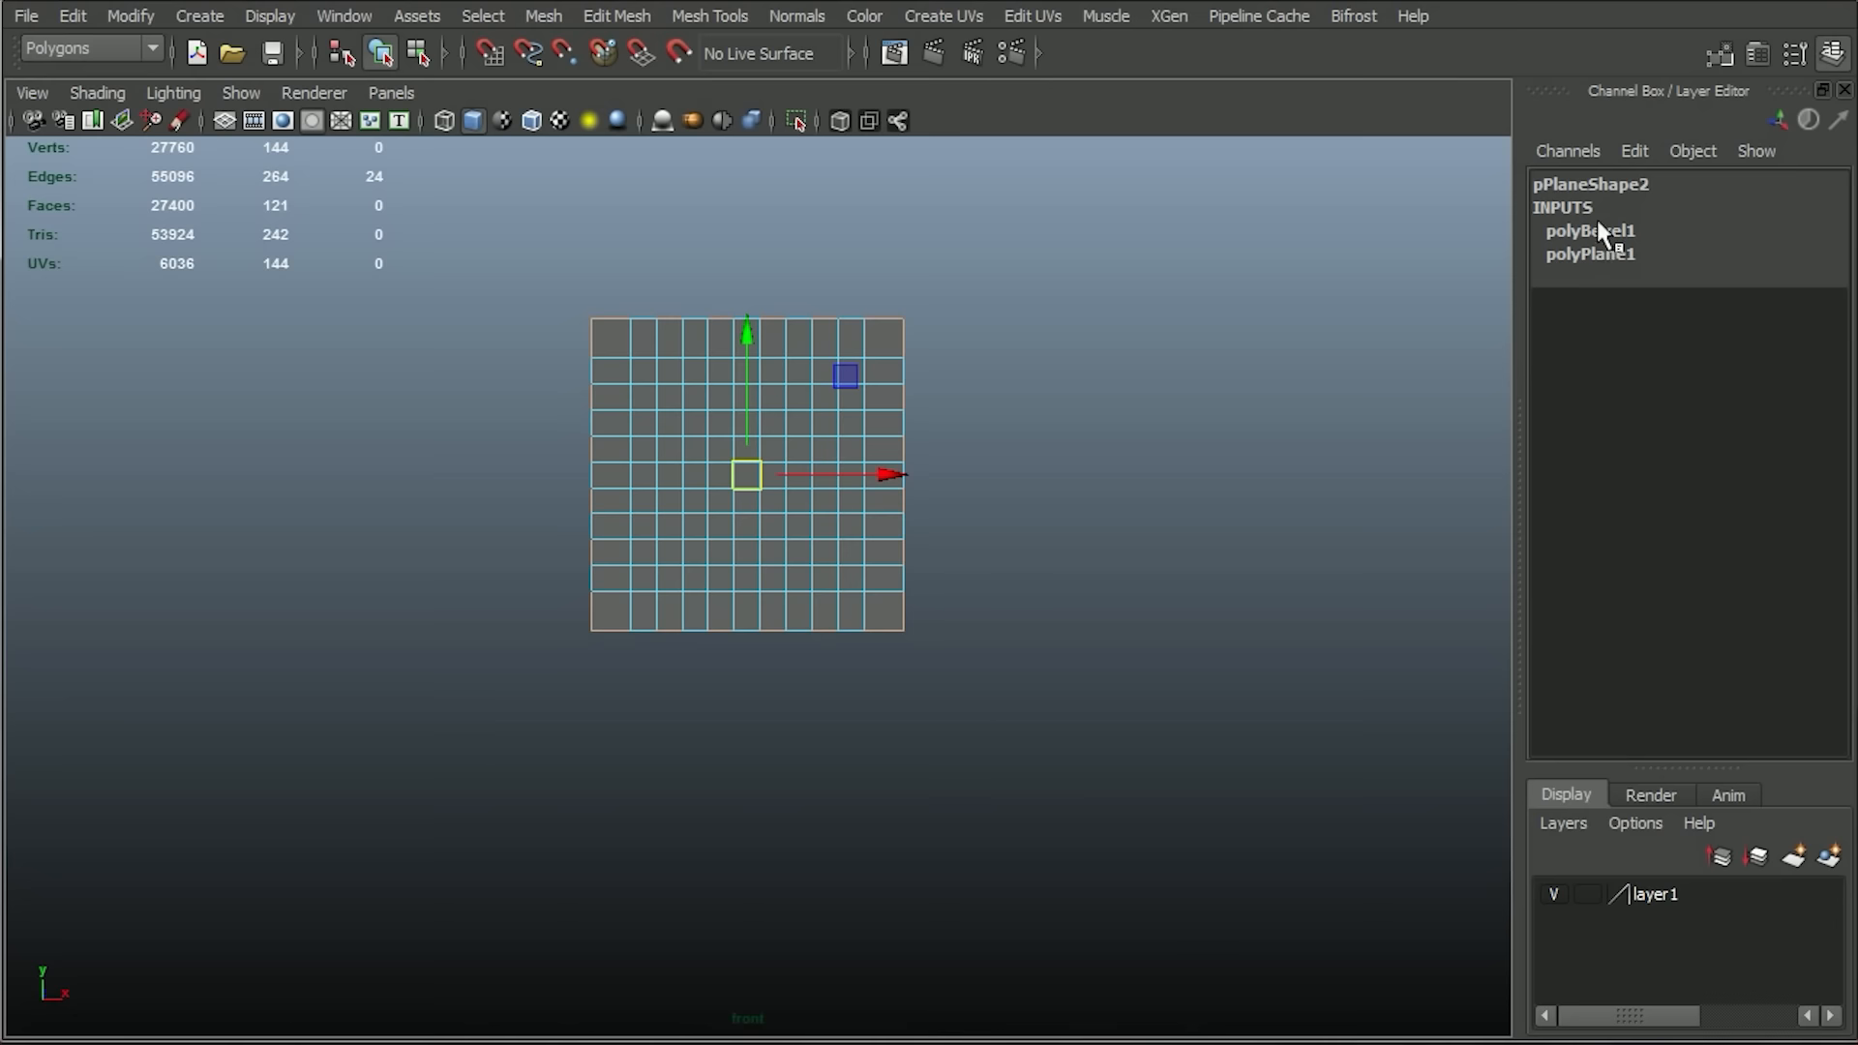
left_click(1598, 232)
left_click(1720, 300)
middle_click_drag(1313, 362, 1264, 347)
Select the large square faces down the plane's second column.
right_click_drag(858, 390, 853, 455)
left_click(671, 343)
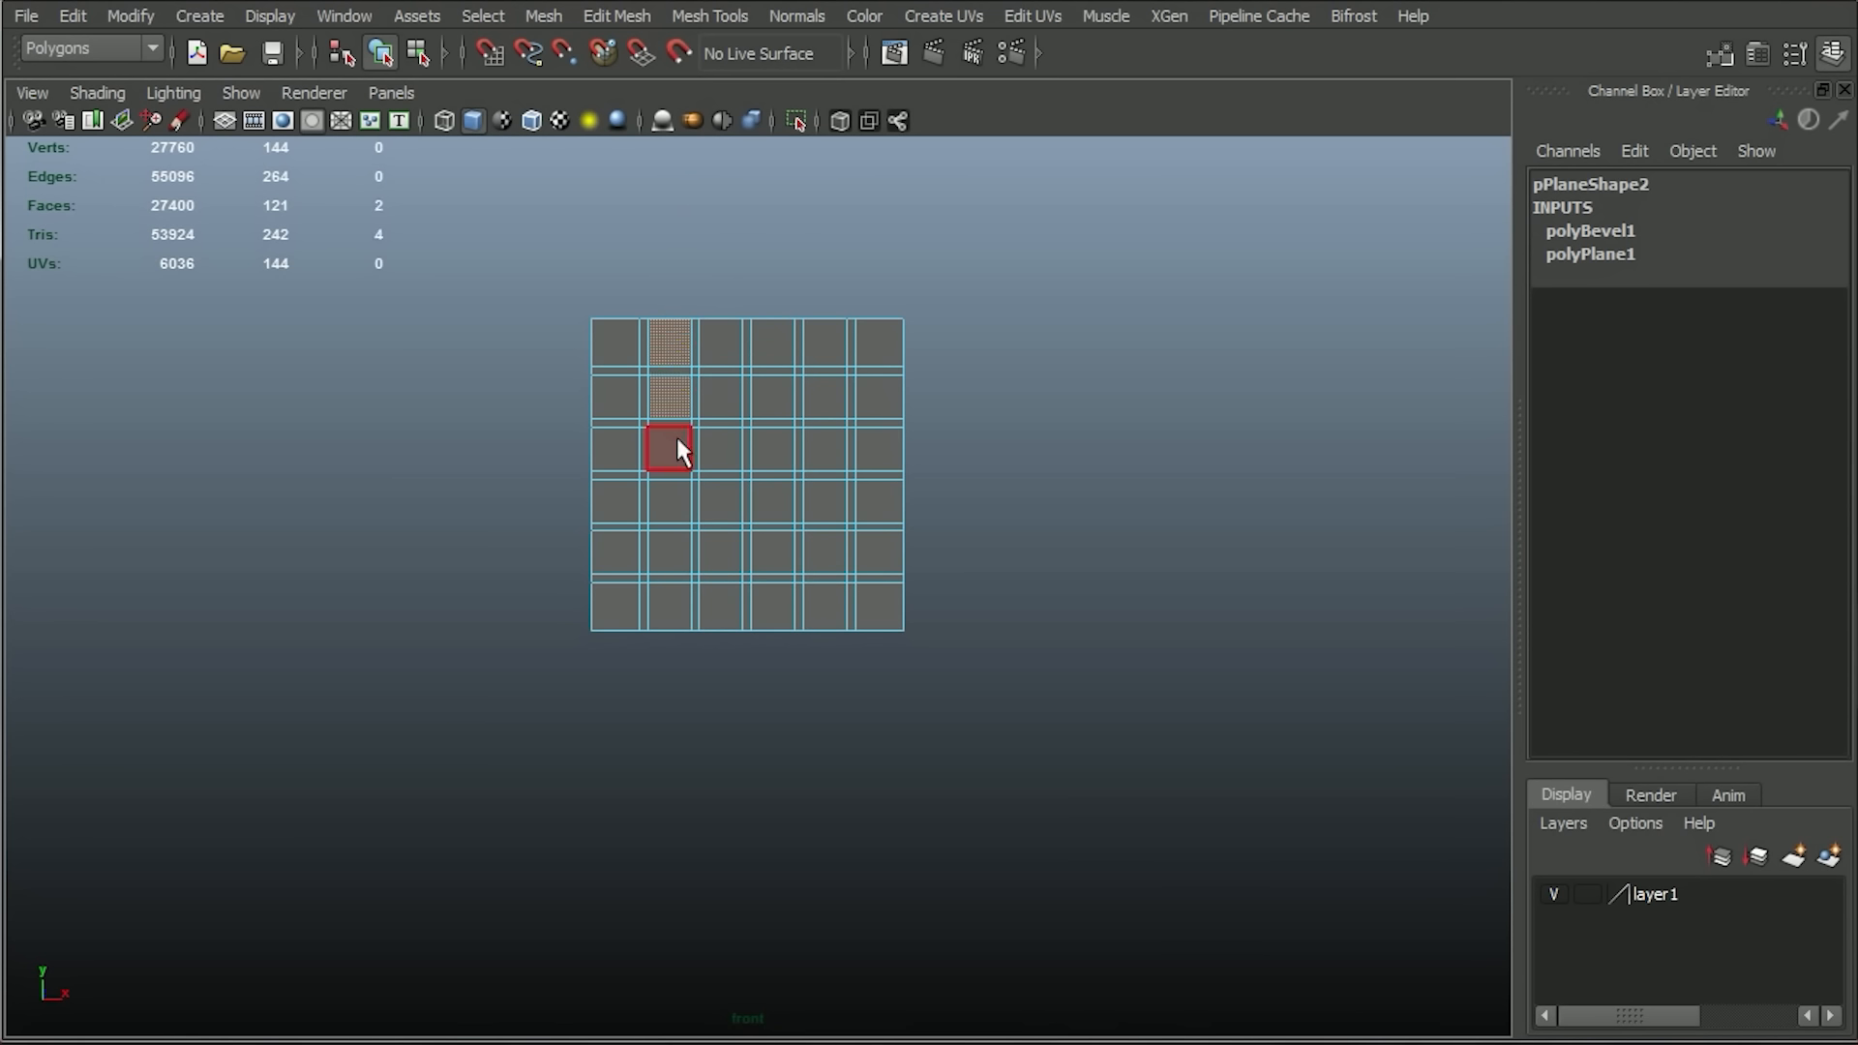
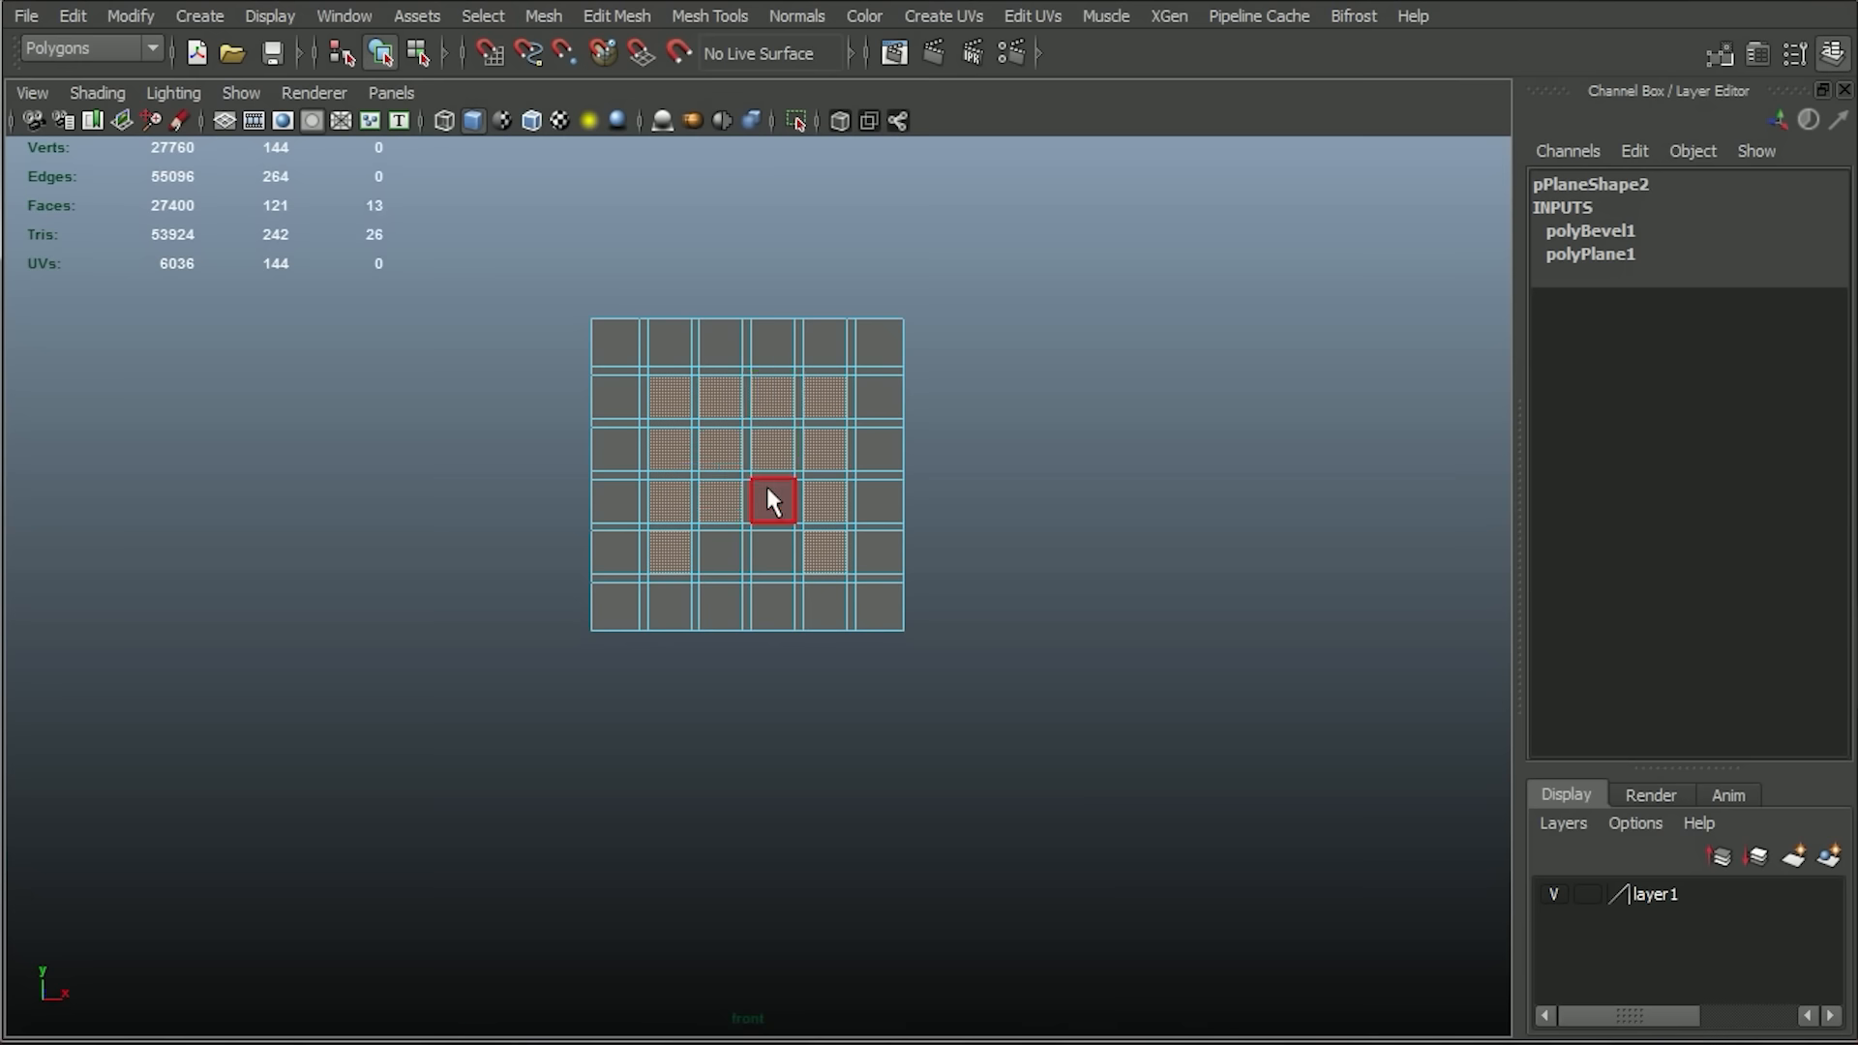
Complete the selection of the inner four-by-four block of large square faces and extrude them outward by 0.199.
key("space")
key("space")
key("f")
right_click_drag(1007, 566, 668, 503, "alt")
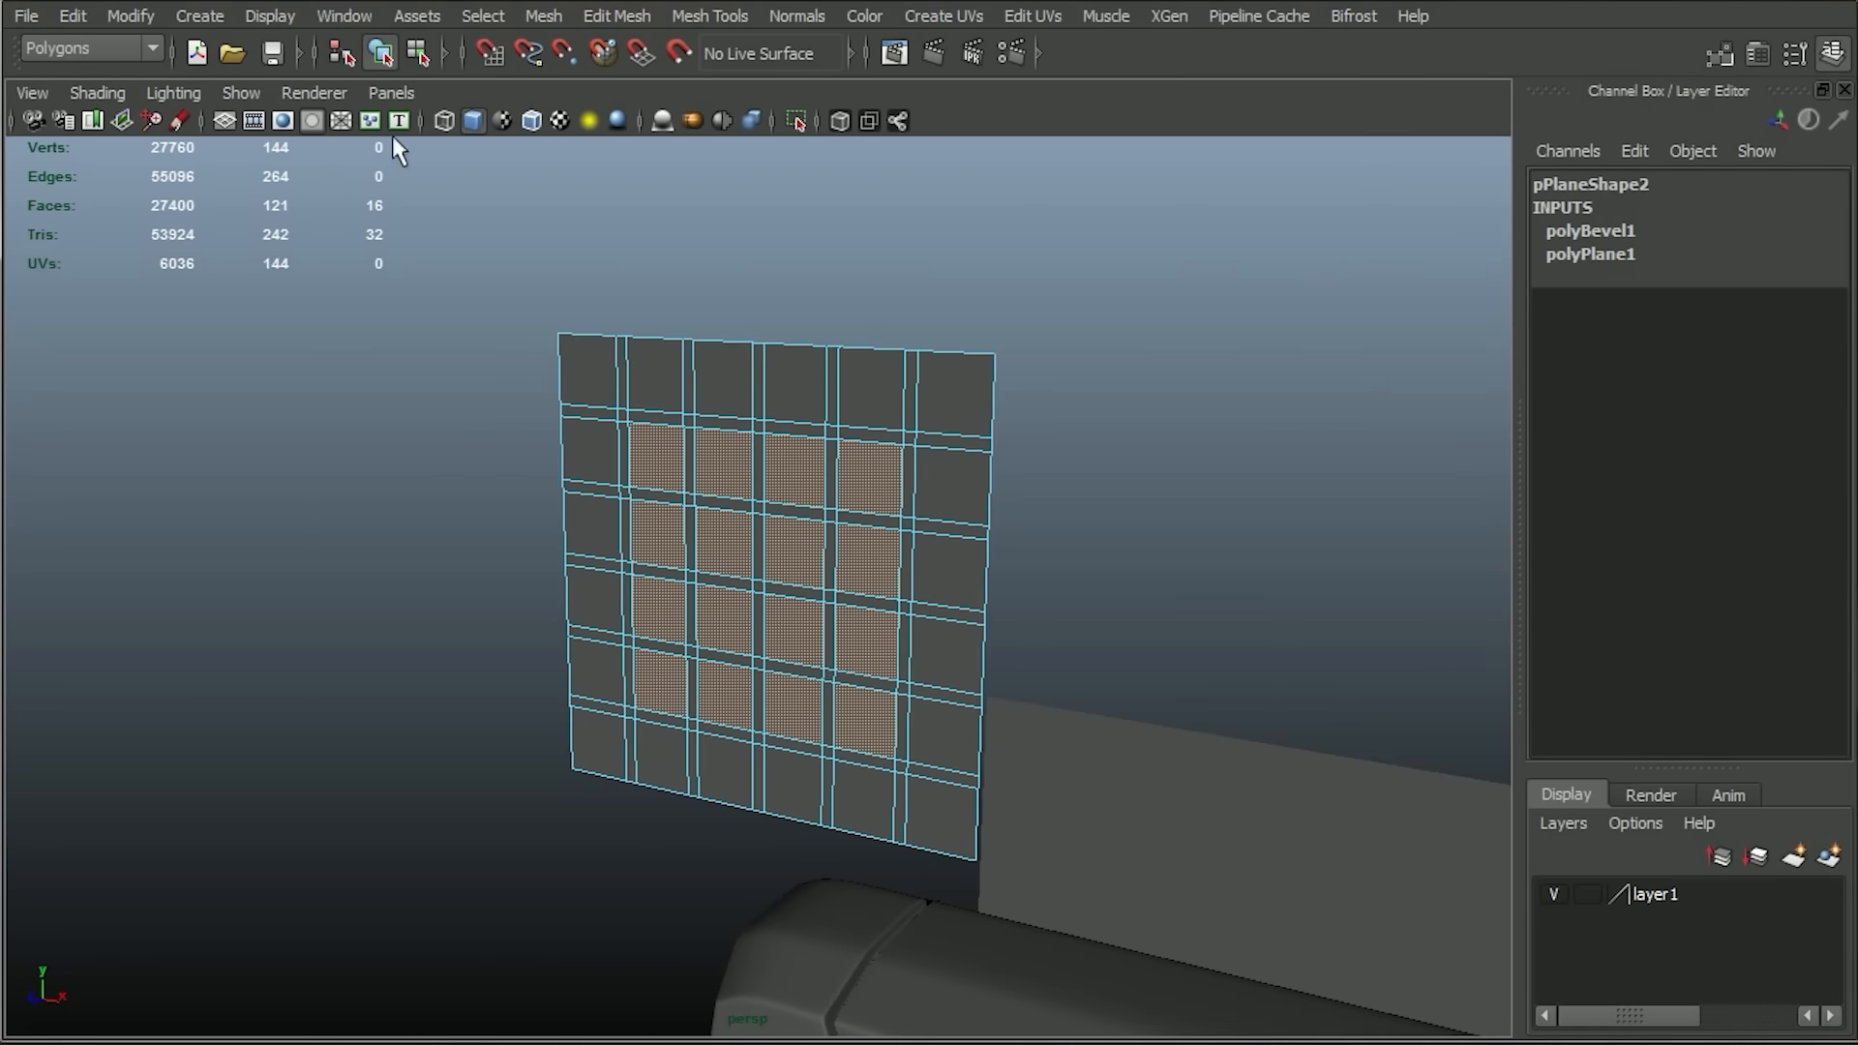
left_click(598, 20)
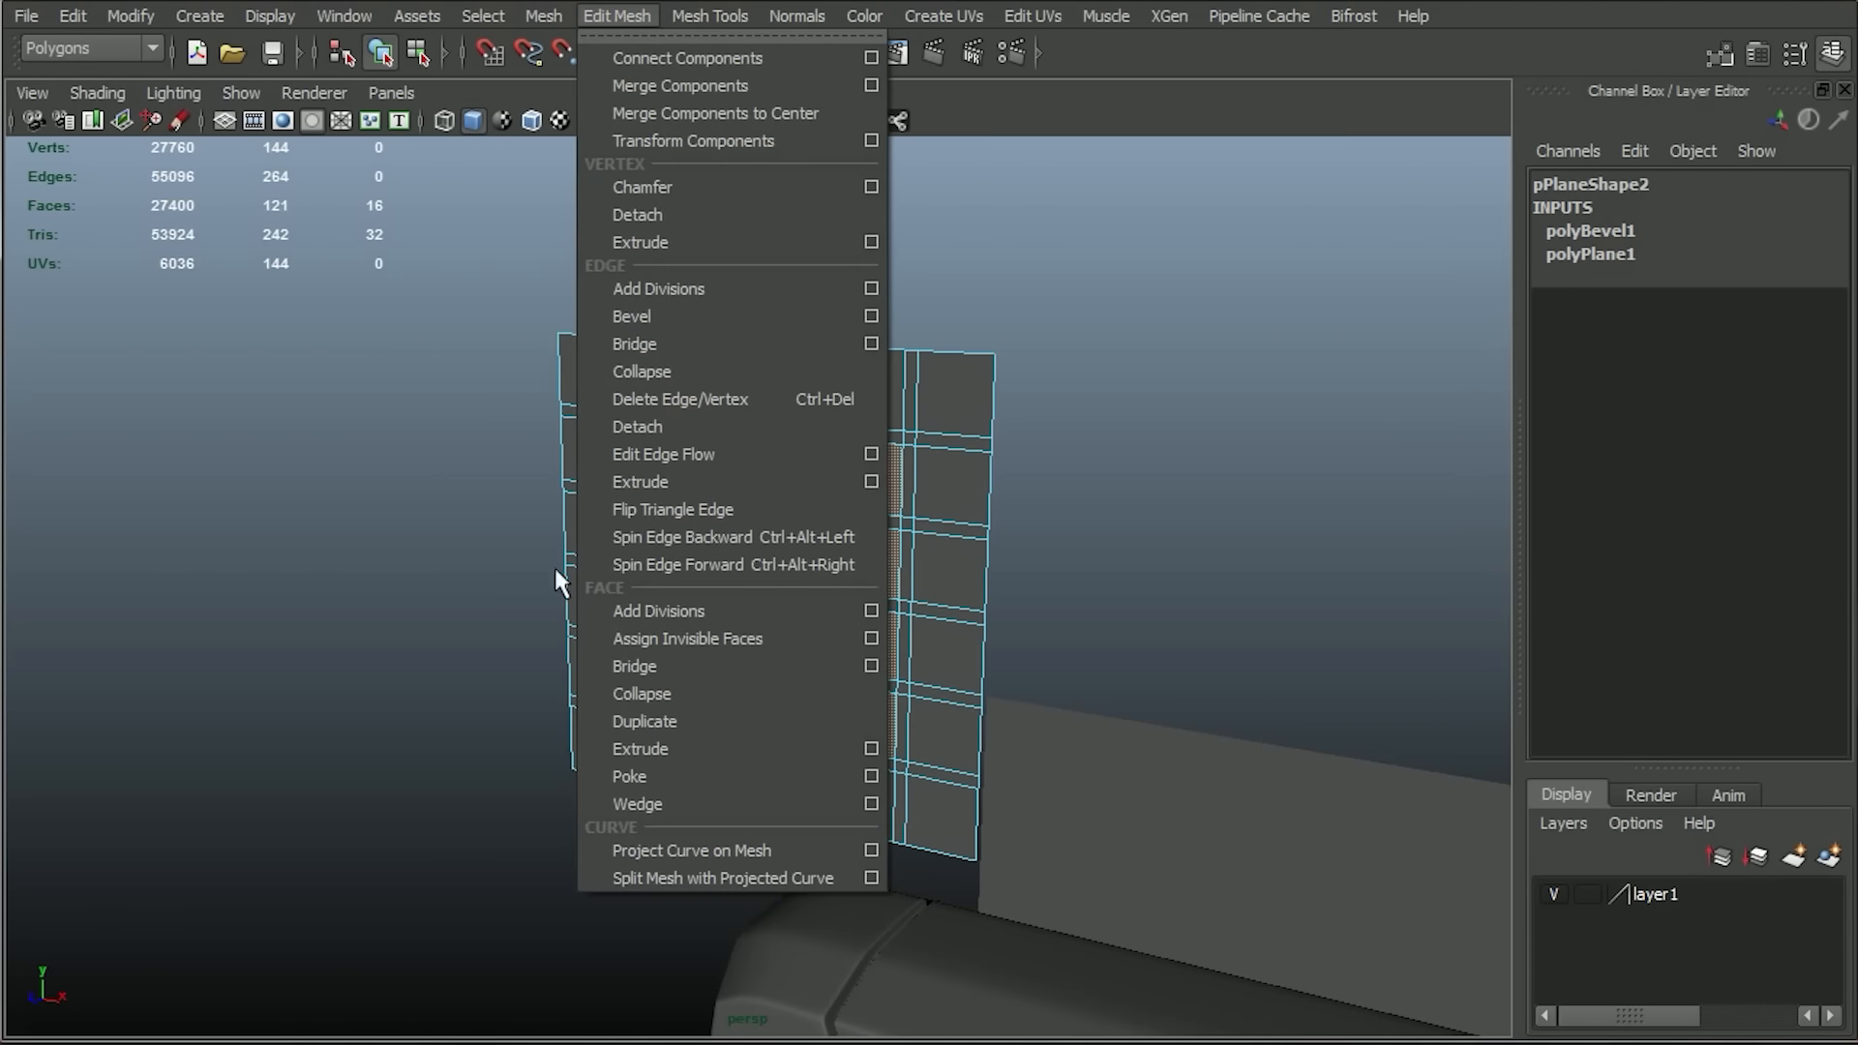
left_click(680, 746)
left_click_drag(705, 735, 572, 696, "alt")
left_click_drag(846, 858, 771, 795, "alt")
key("f")
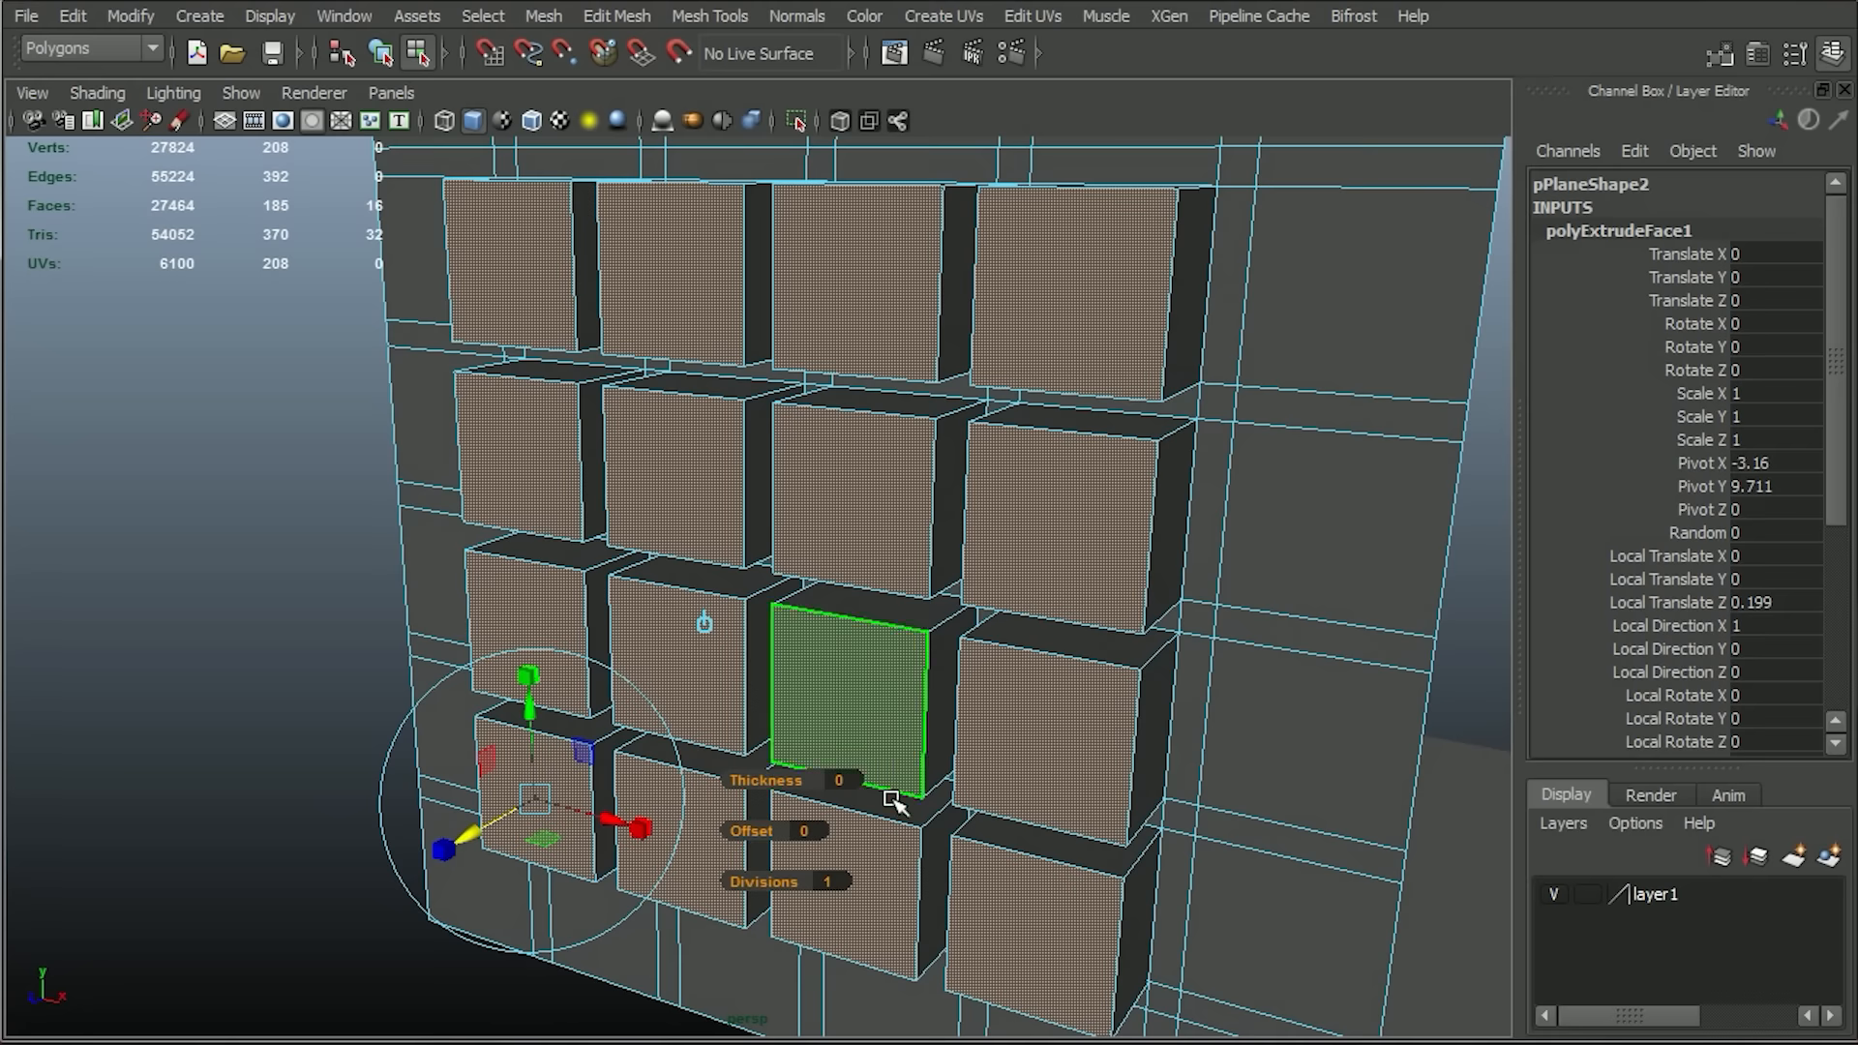
right_click_drag(896, 804, 833, 717, "alt")
key("r")
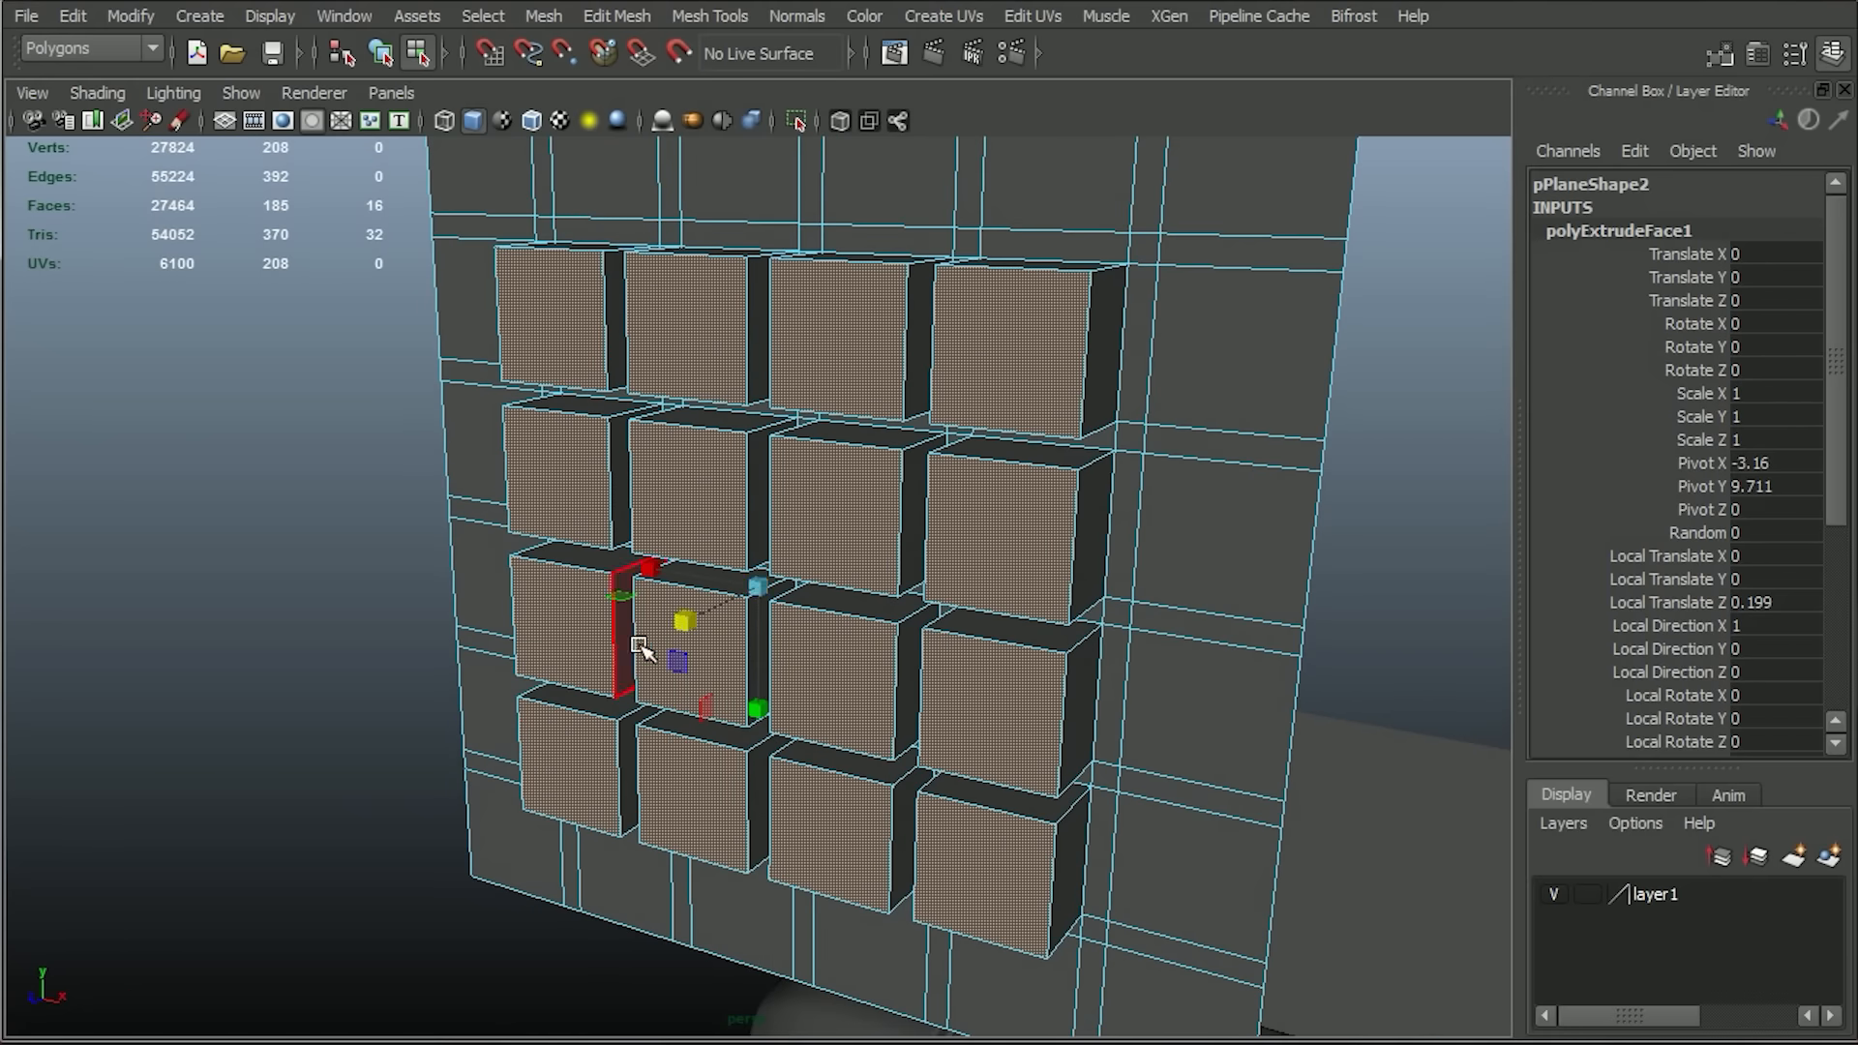
left_click_drag(758, 588, 605, 577)
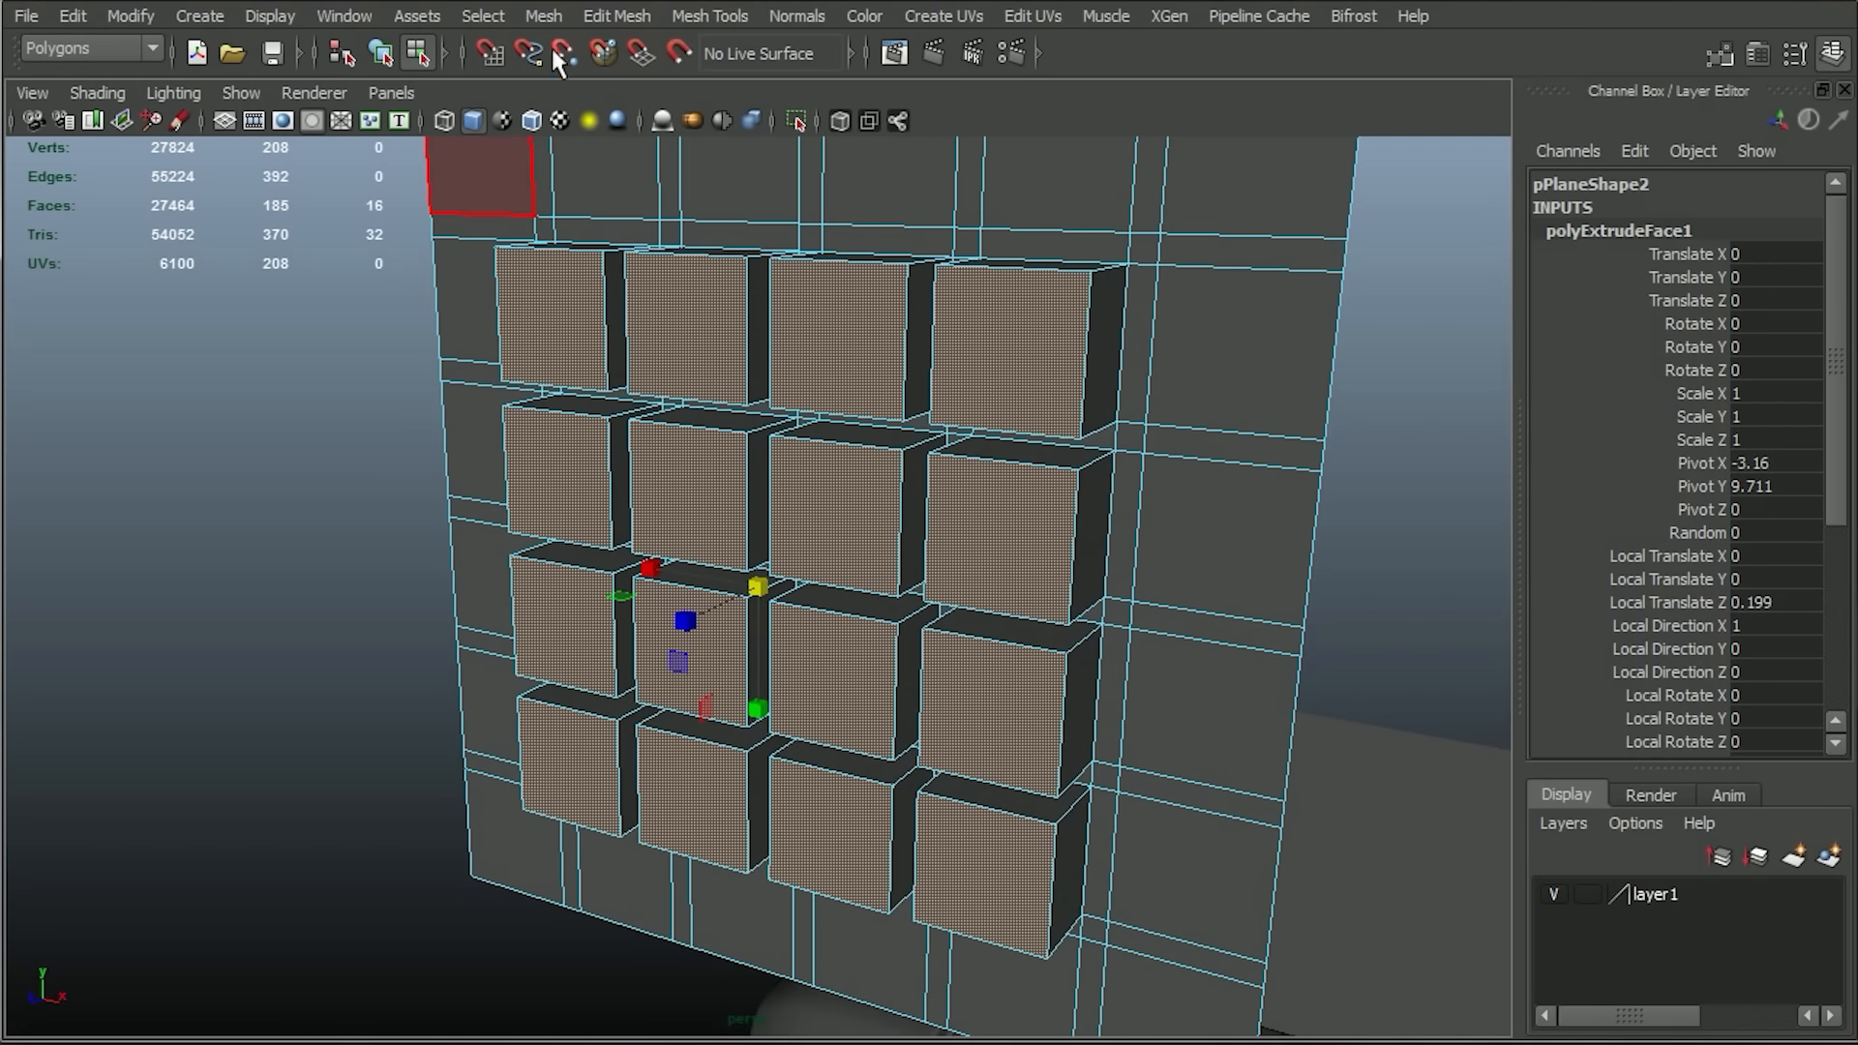
left_click(595, 14)
left_click(637, 142)
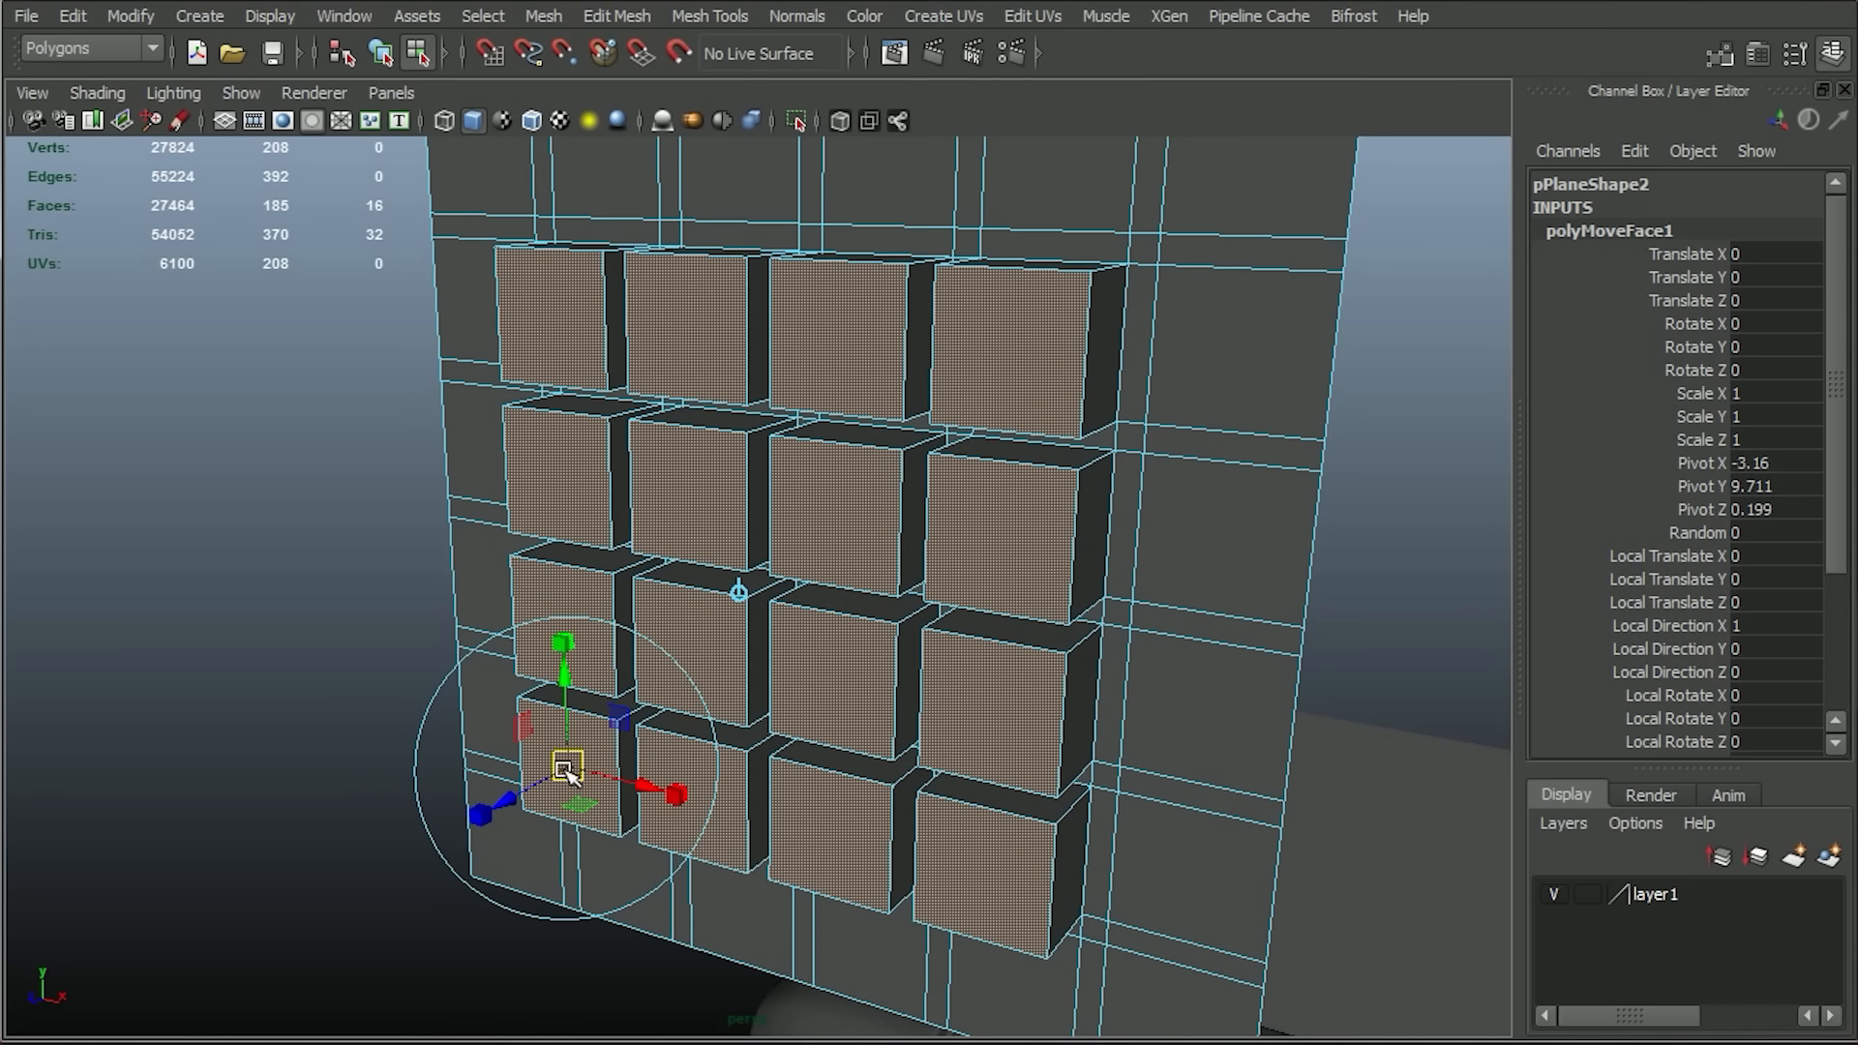
key("r")
left_click_drag(757, 589, 692, 552)
key("ctrl+z")
left_click(616, 15)
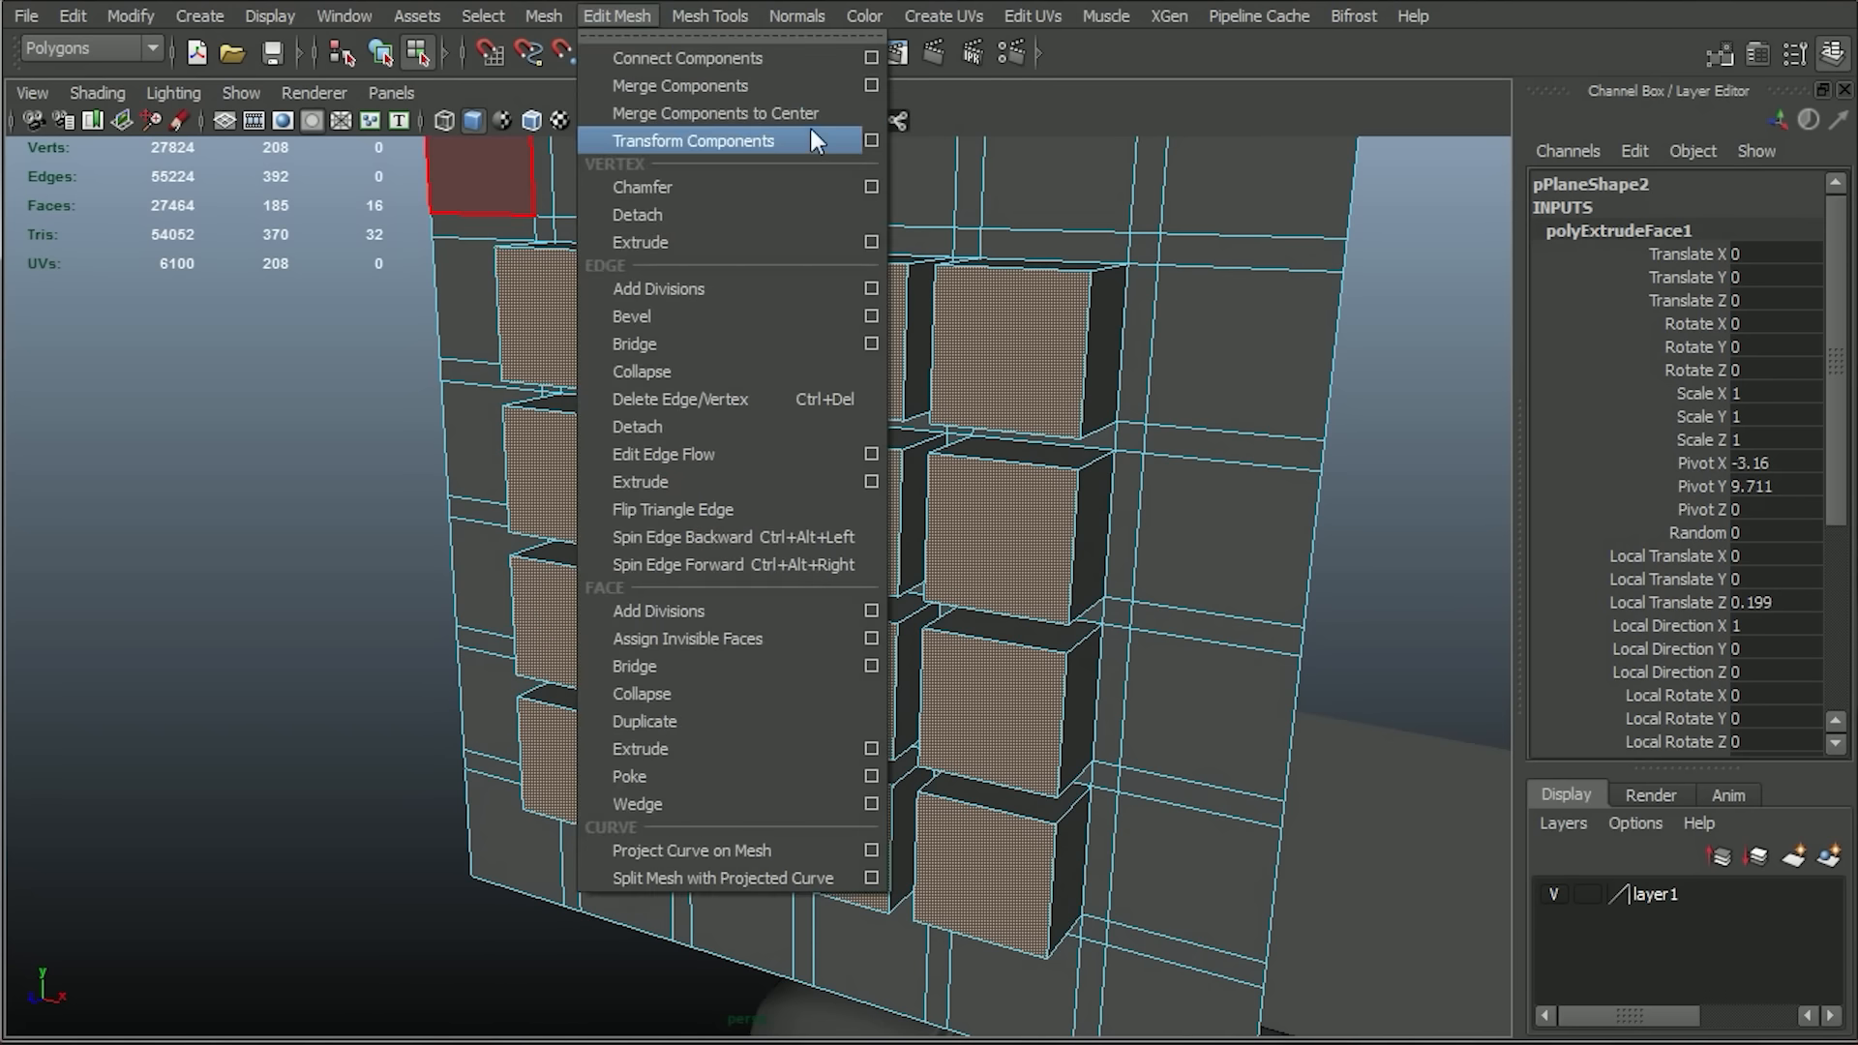
left_click(869, 142)
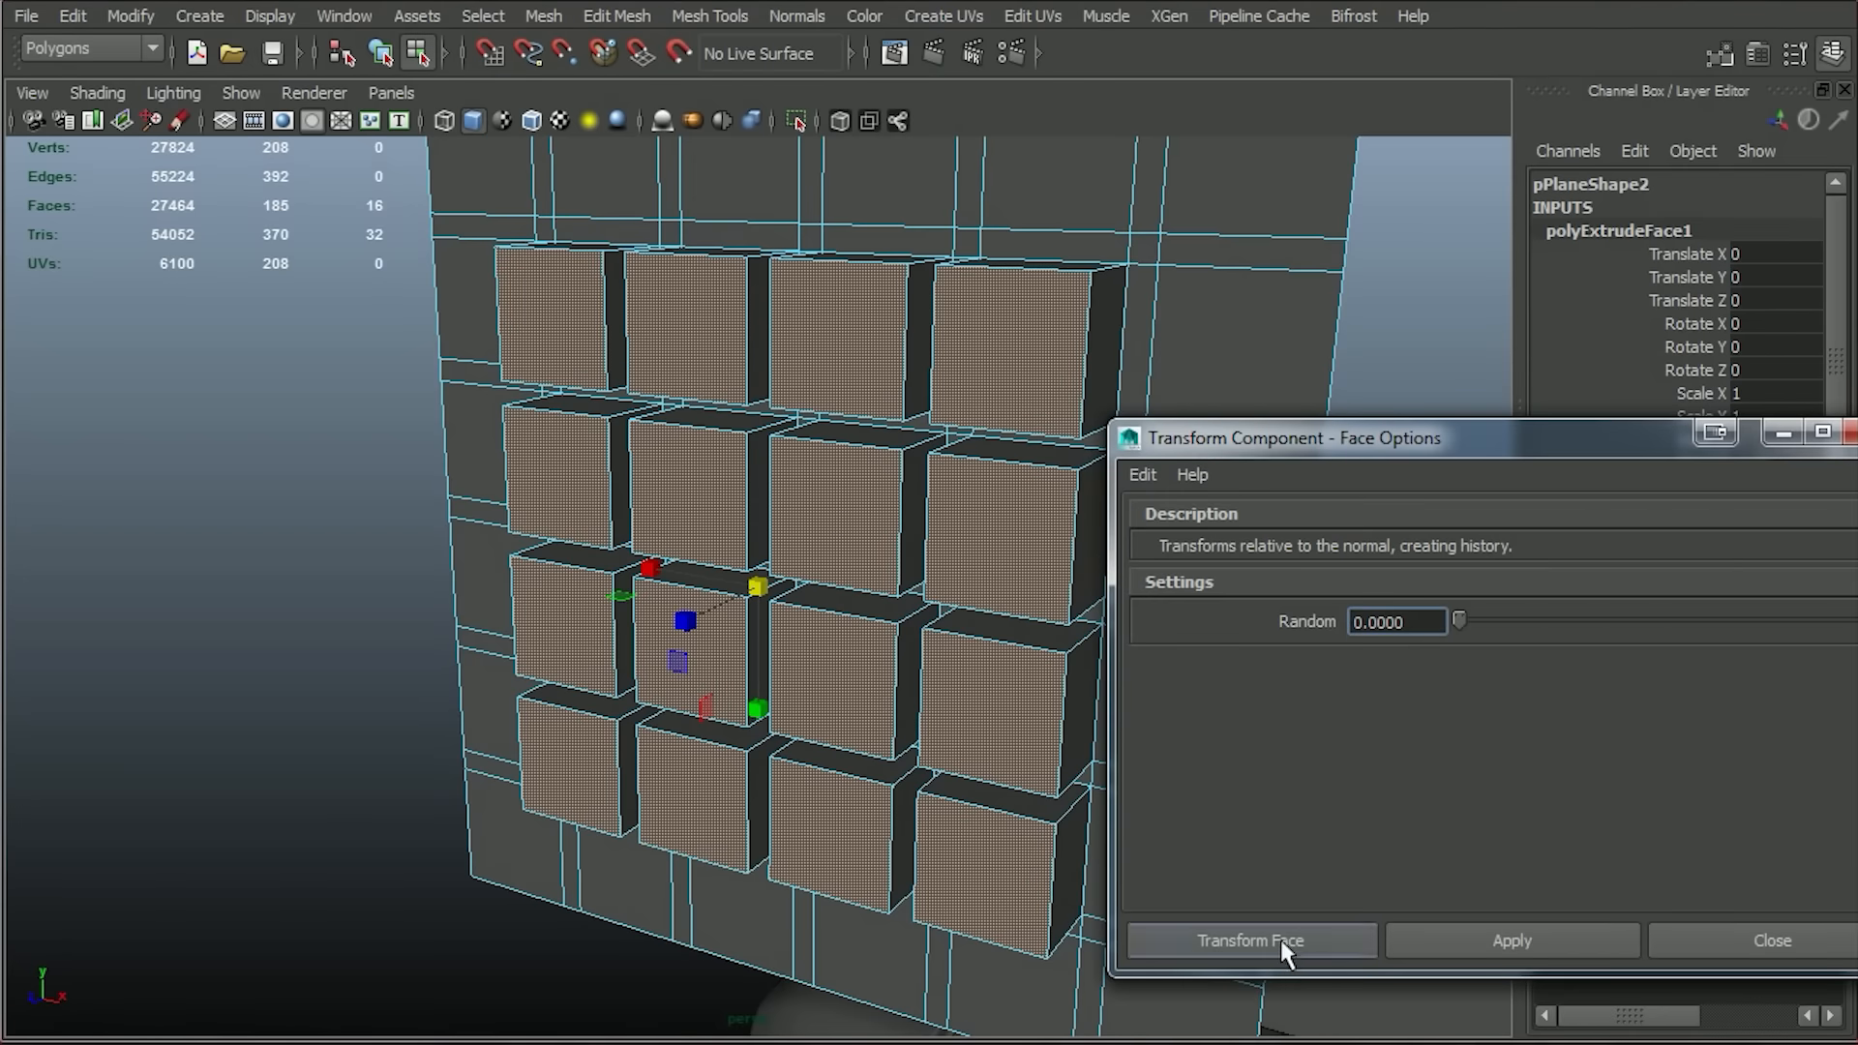
left_click(1790, 937)
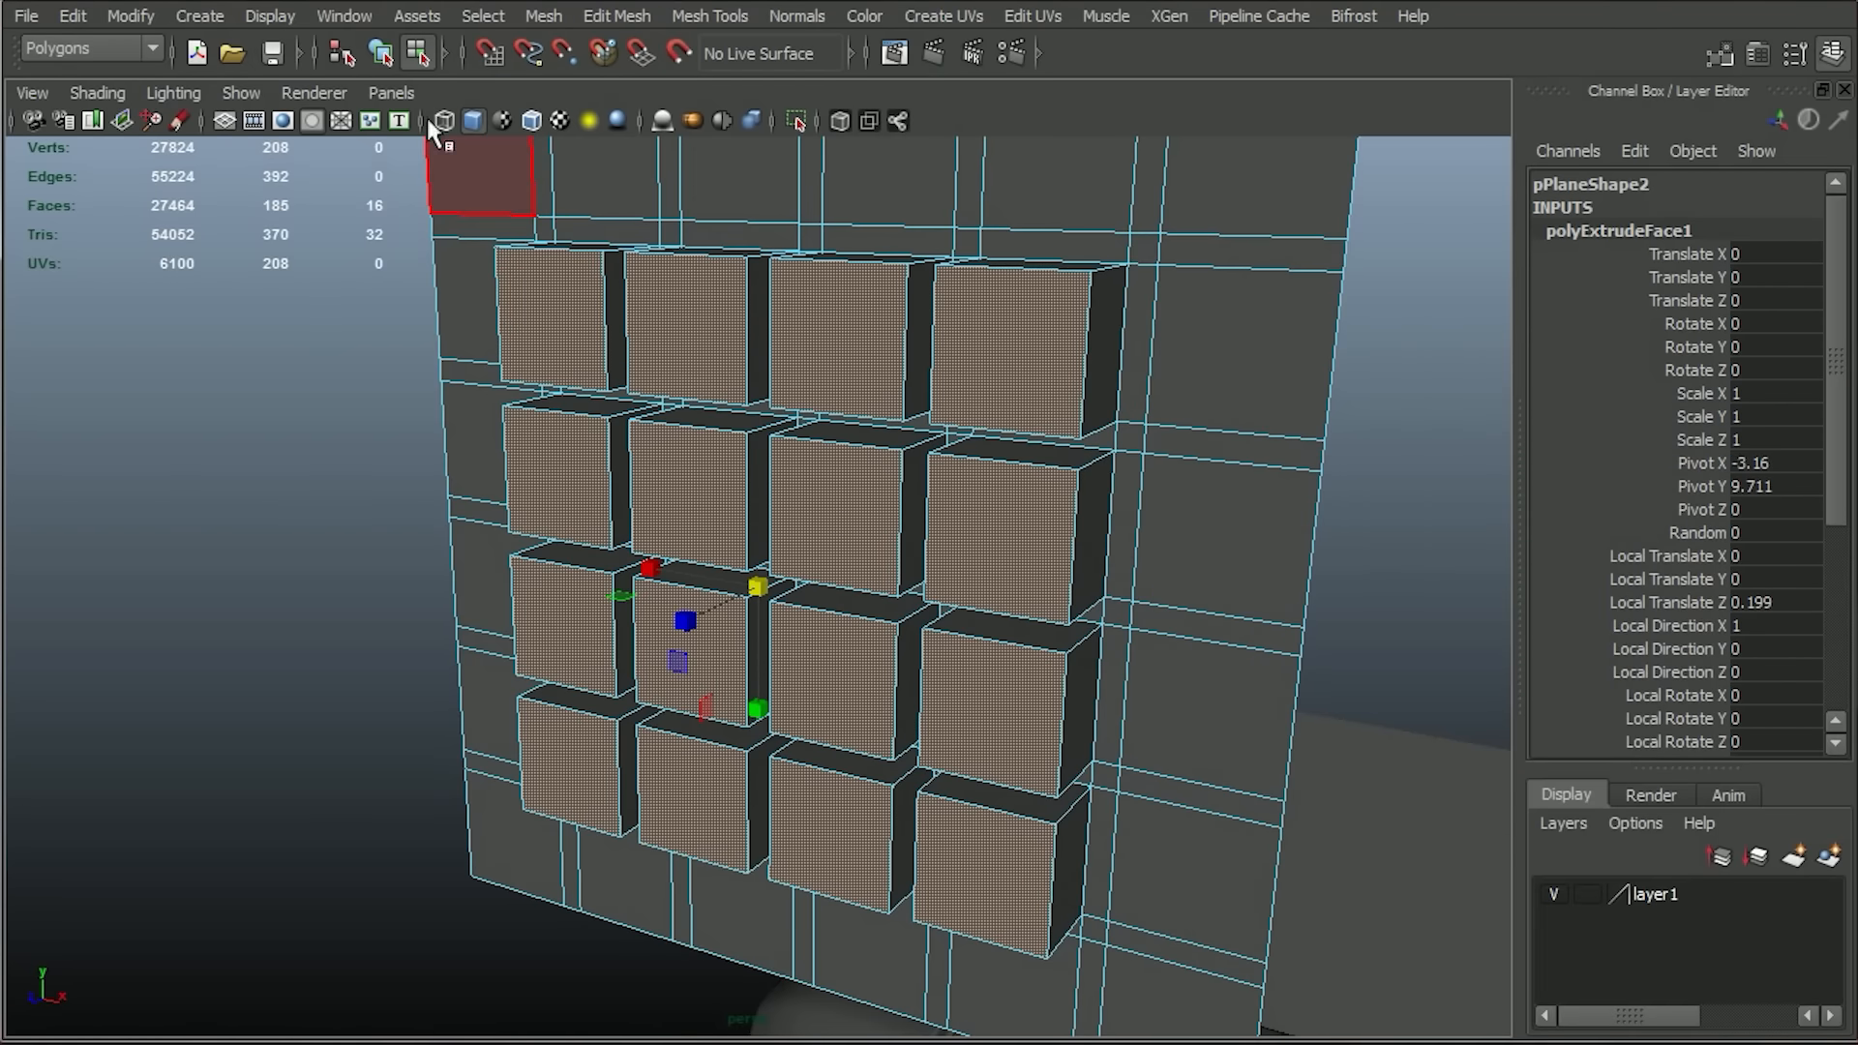
Apply Transform Components to the sixteen extruded faces and set Local Scale X, Y and Z to 0.77.
left_click(618, 16)
left_click(650, 133)
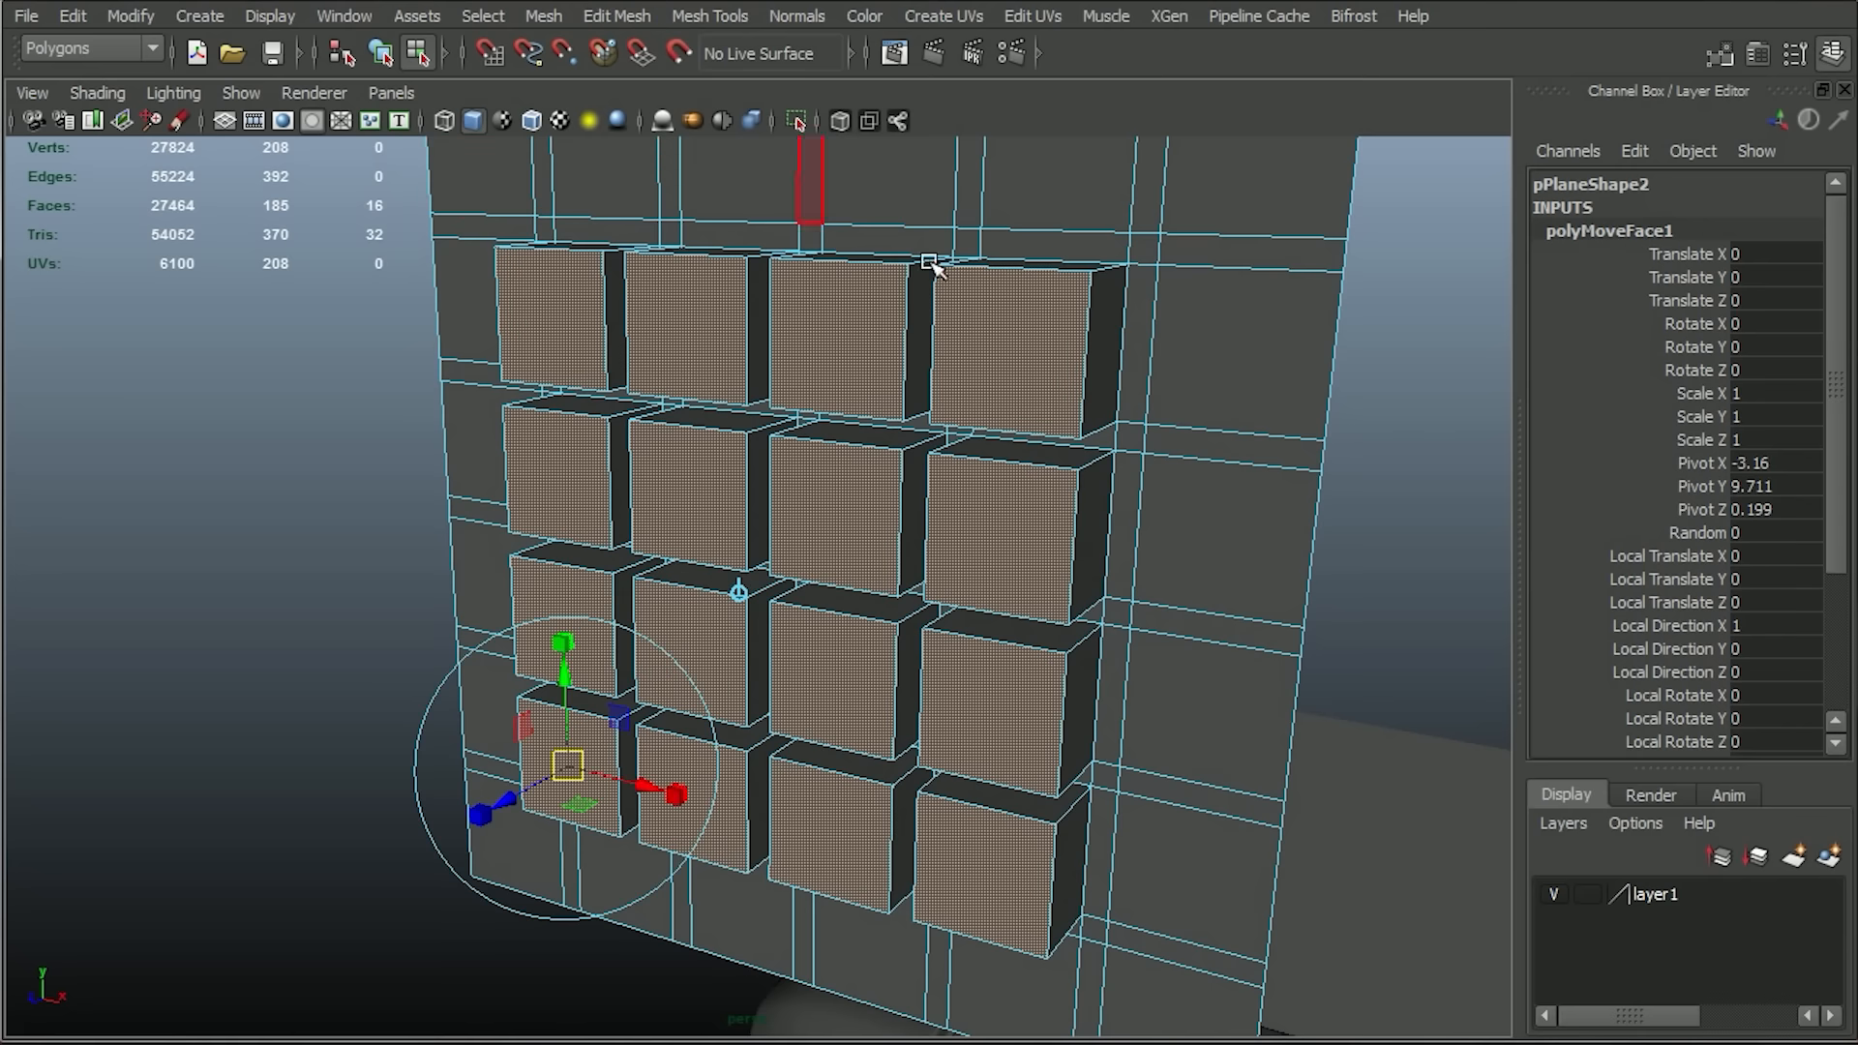
left_click_drag(1835, 266, 1819, 426)
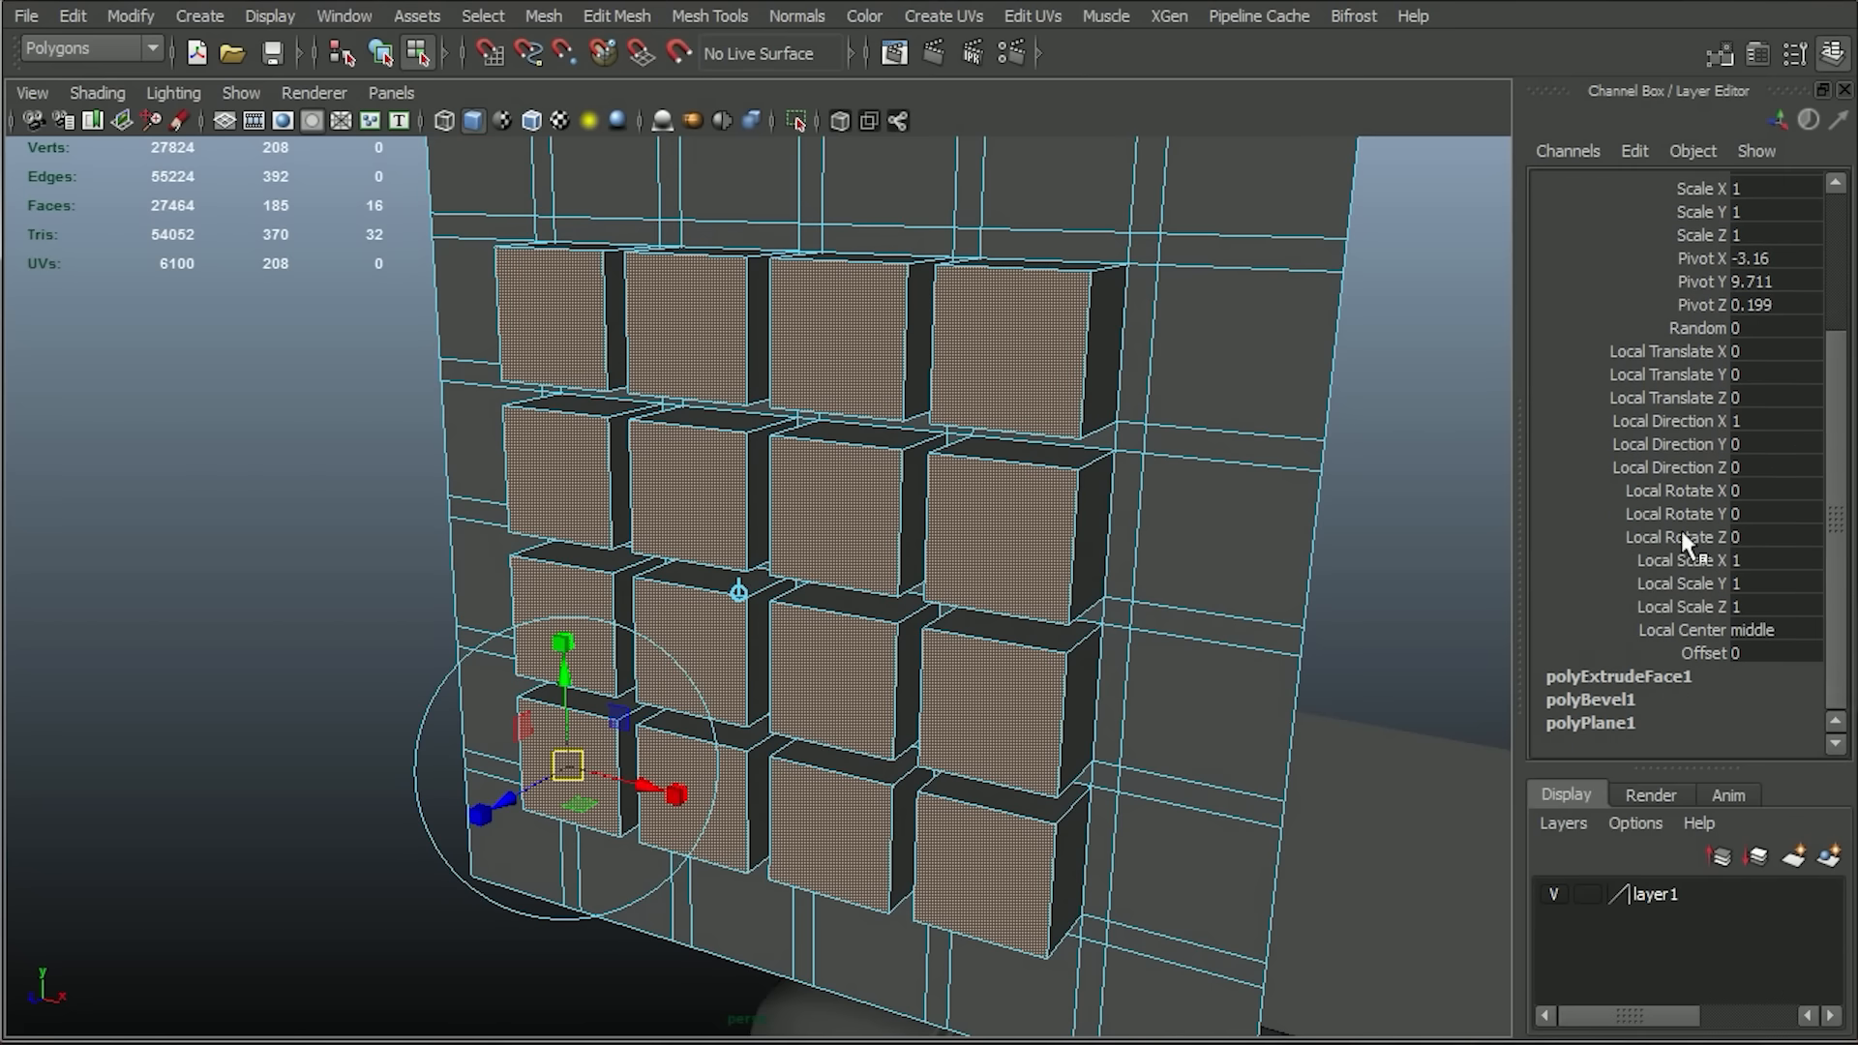
left_click_drag(1689, 559, 1693, 607)
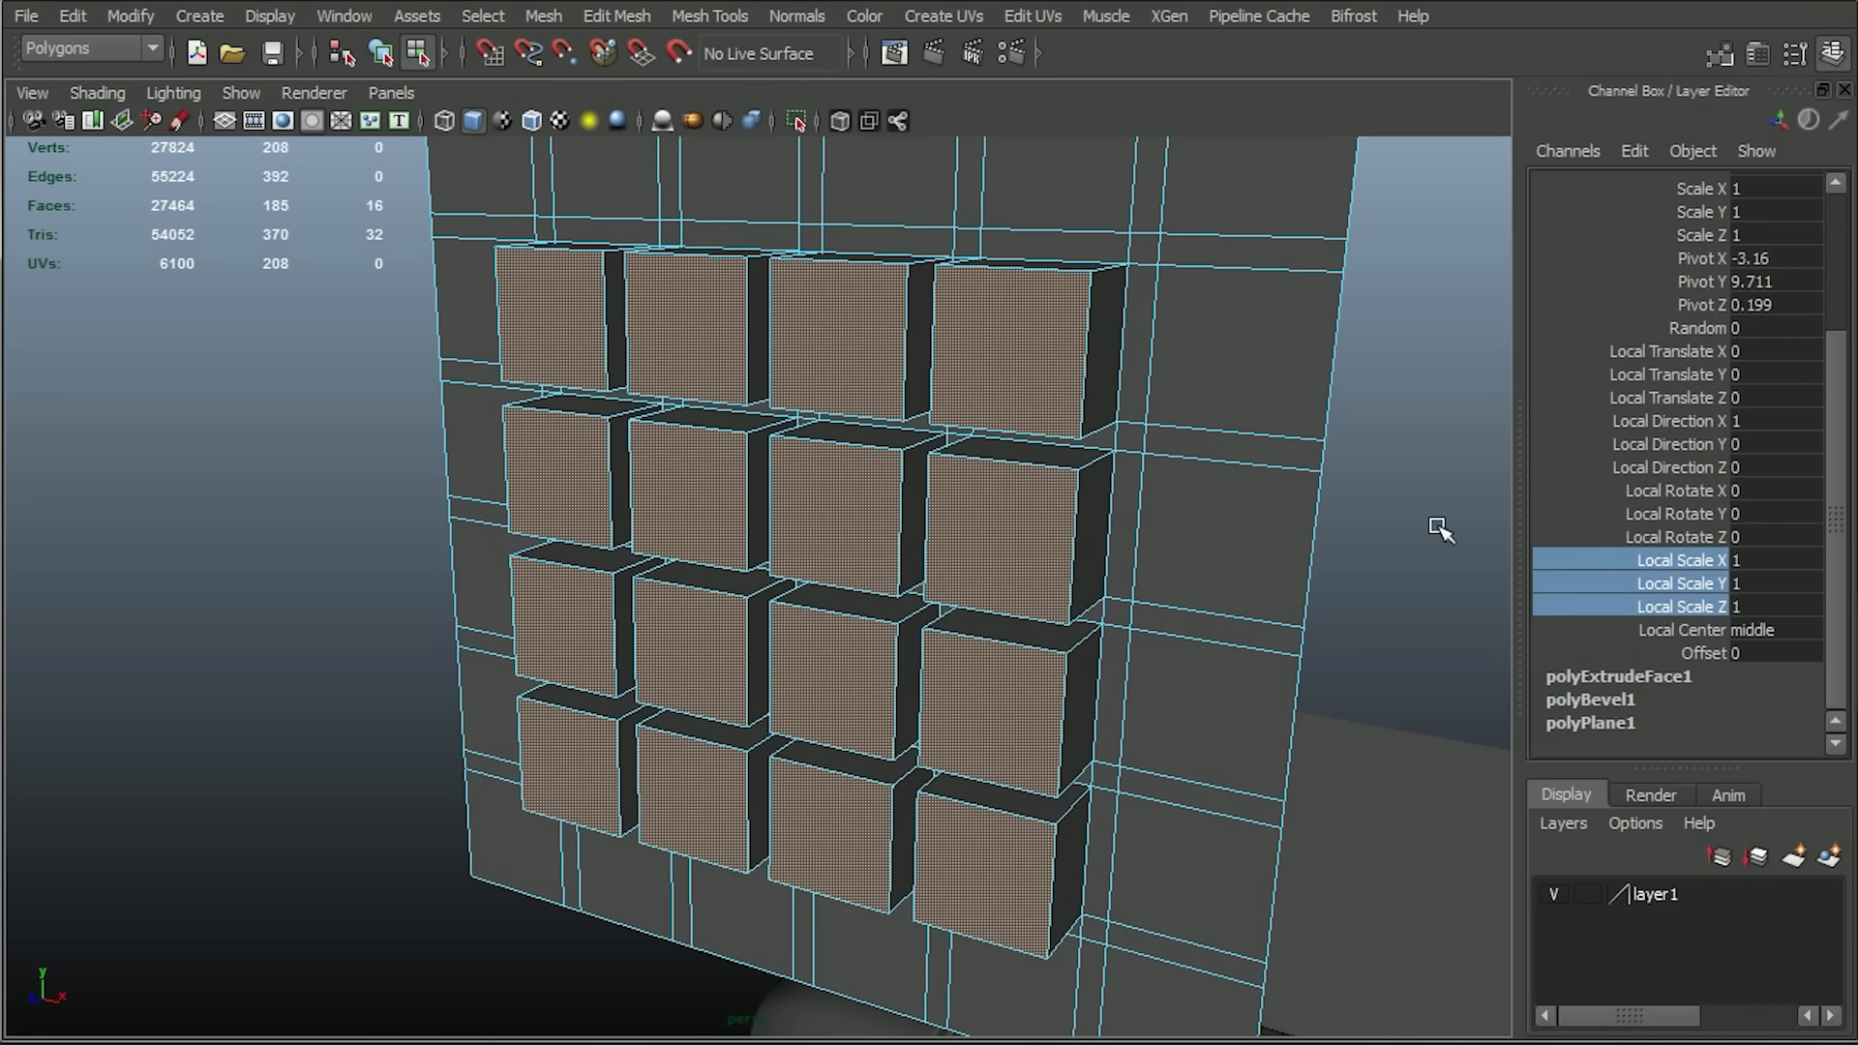
middle_click_drag(1439, 542, 1407, 546)
left_click_drag(1362, 509, 1306, 404, "alt")
Delete the outer border of large square faces around the sixteen raised blocks in the front view.
key("space")
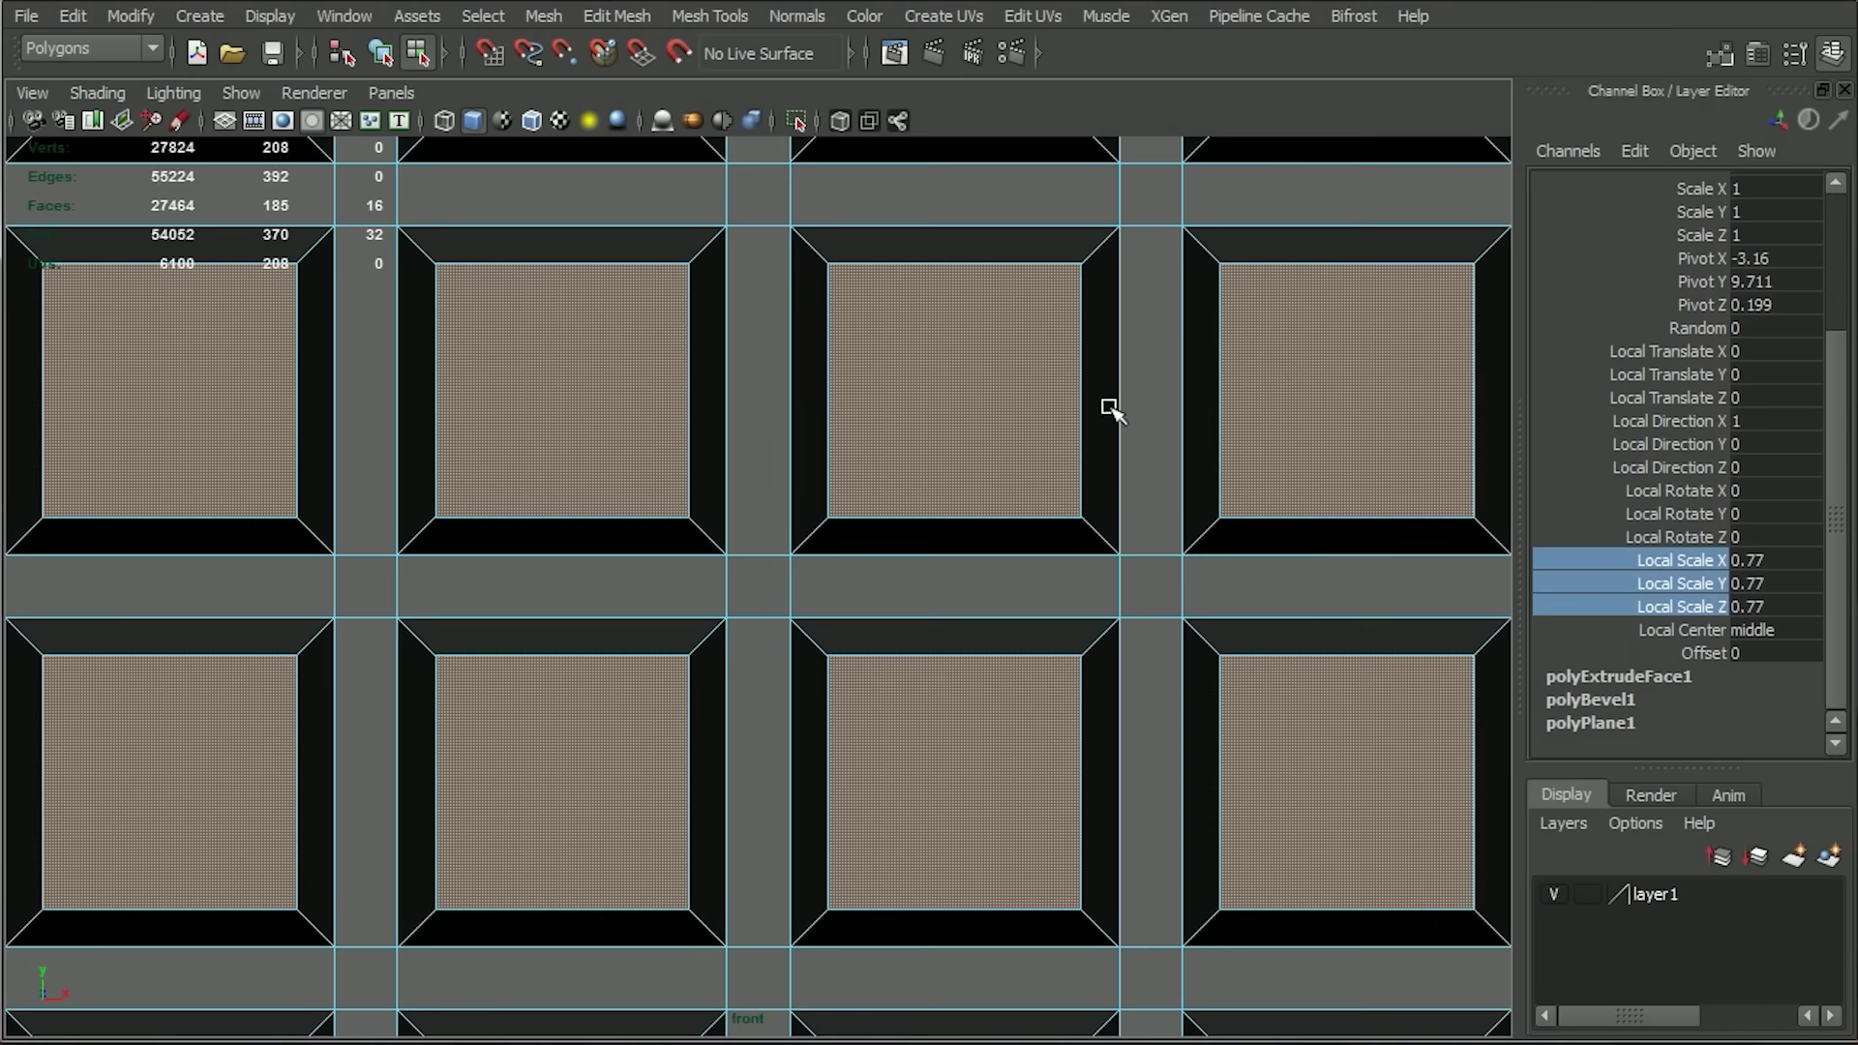
key("f")
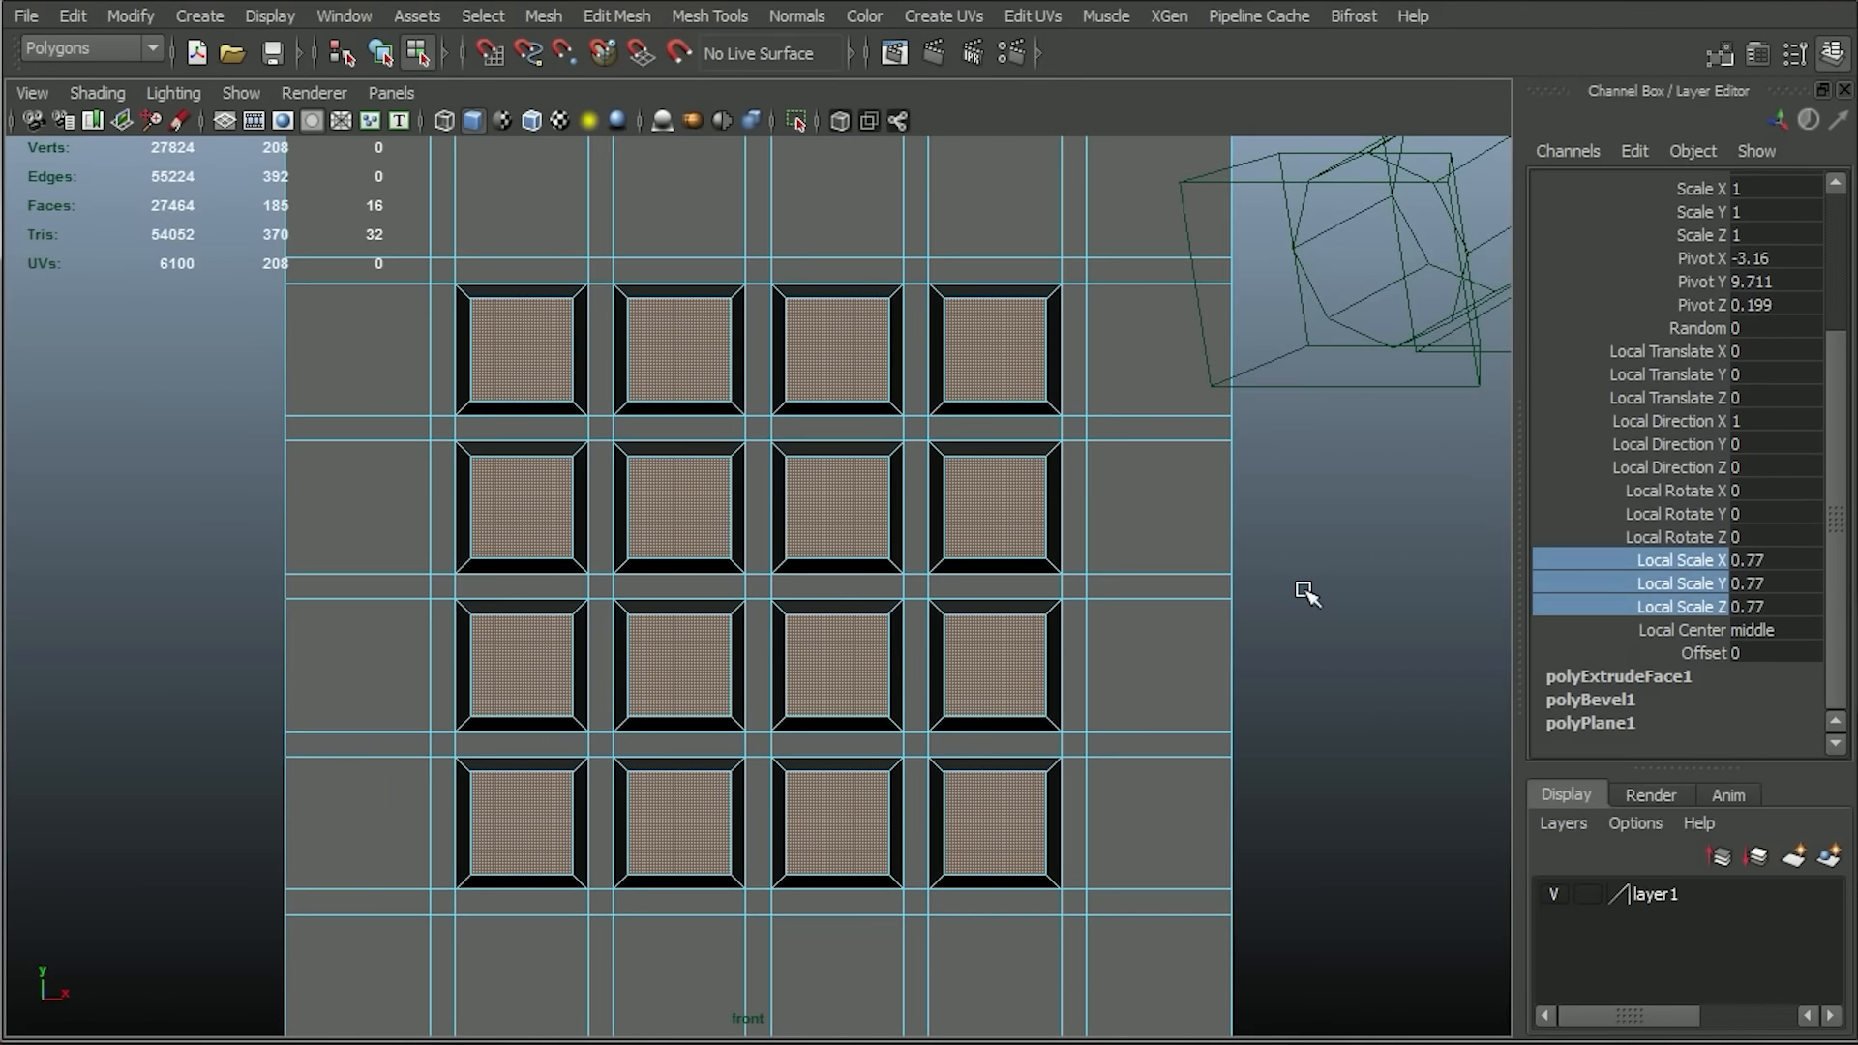
scroll(1217, 530, "down", 5)
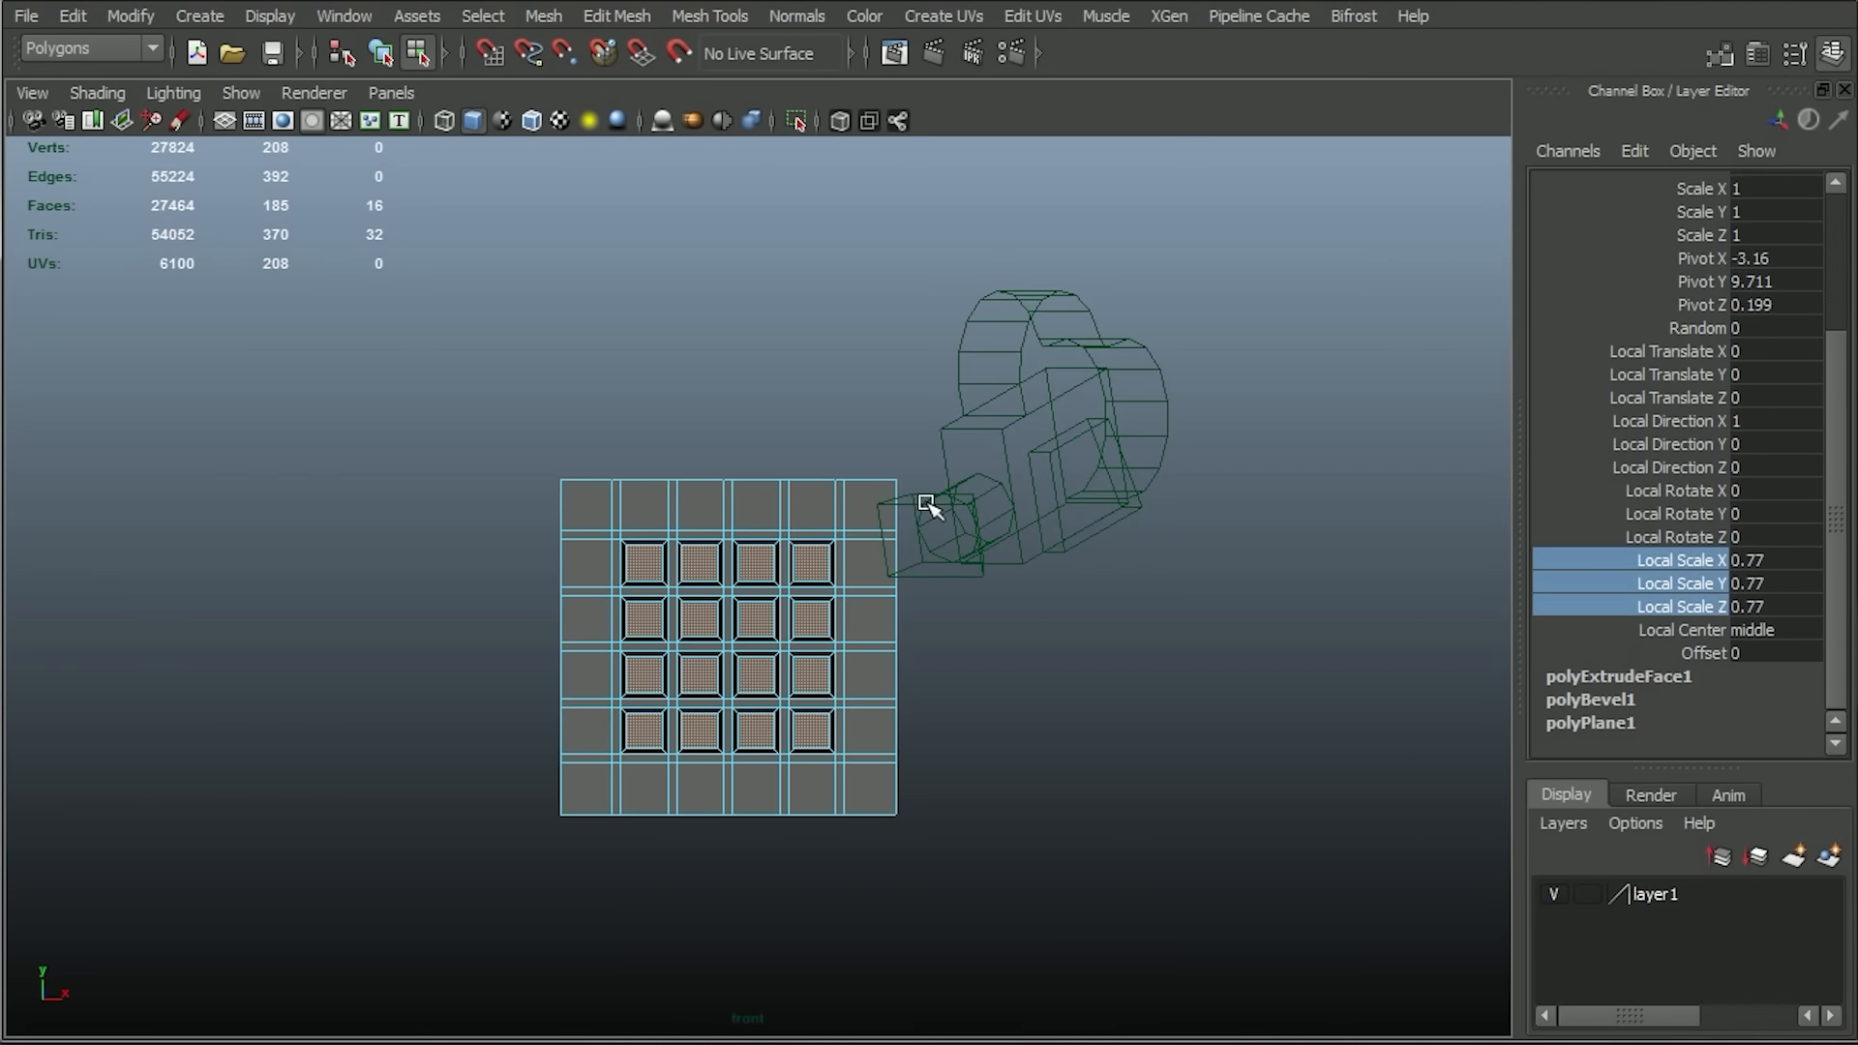
right_click_drag(781, 513, 778, 580)
left_click_drag(525, 407, 972, 820)
key("Delete")
left_click_drag(883, 455, 875, 444)
key("Delete")
left_click_drag(502, 378, 858, 504)
key("Delete")
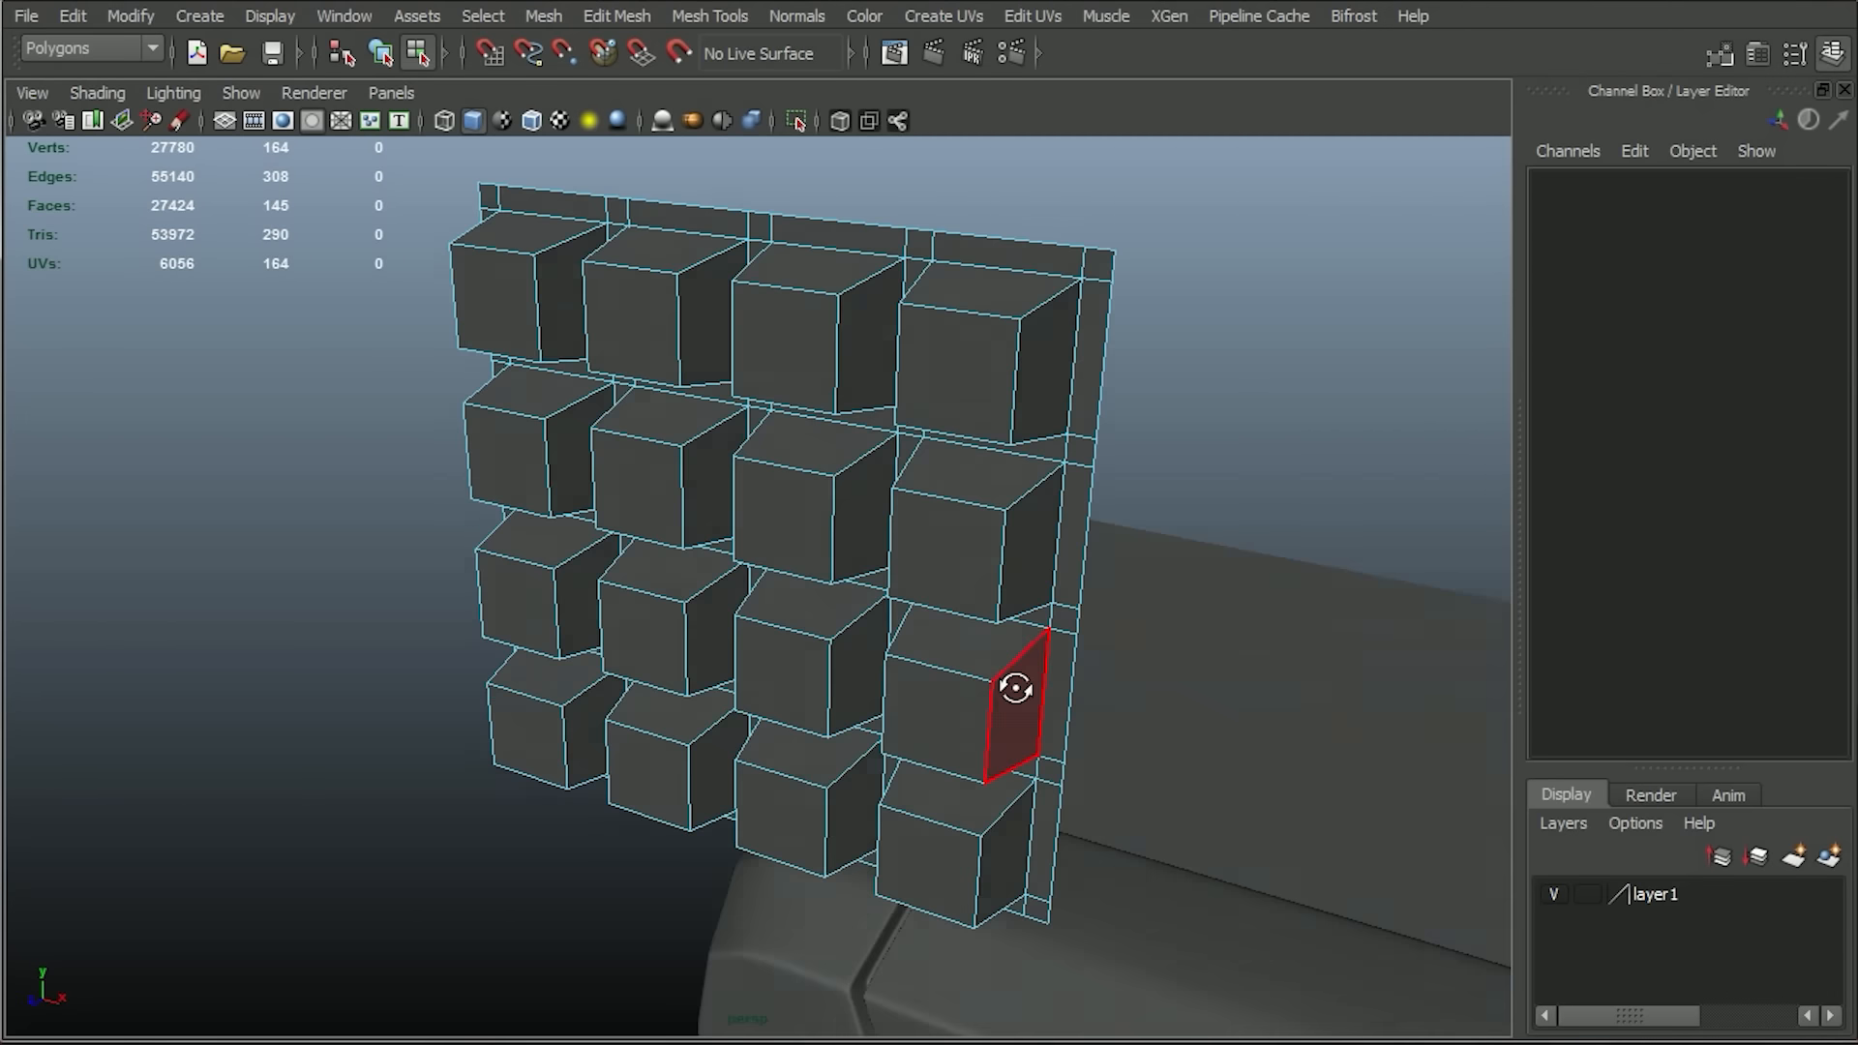
Delete the narrow face strips along the left and lower edges of the grid so copies can tile.
right_click_drag(962, 410, 971, 397)
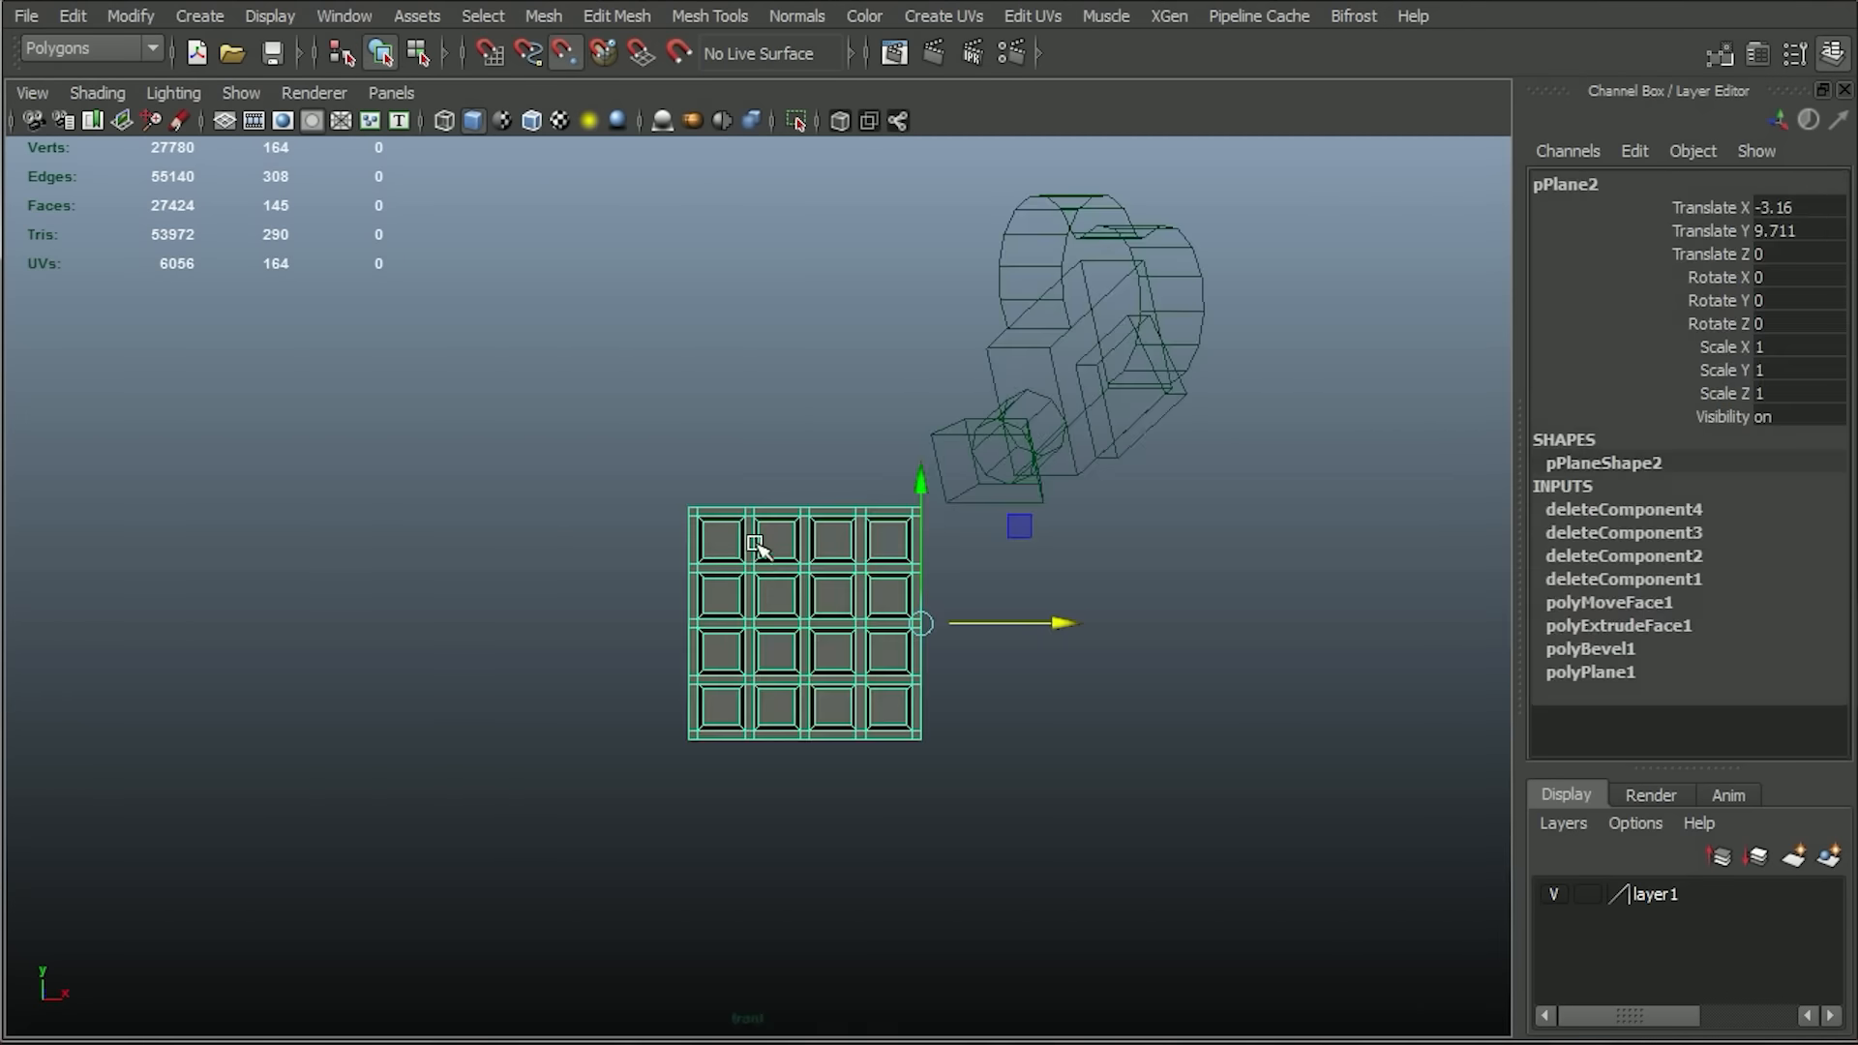
right_click_drag(757, 547, 693, 572)
scroll(693, 571, "up", 5)
left_click_drag(452, 319, 1127, 885)
key("Delete")
Duplicate the four-by-four grid and snap the copy against its side to form an eight-by-four block pattern.
right_click_drag(788, 585, 920, 542)
key("ctrl+d")
left_click_drag(1235, 663, 601, 608)
left_click(609, 578, "shift")
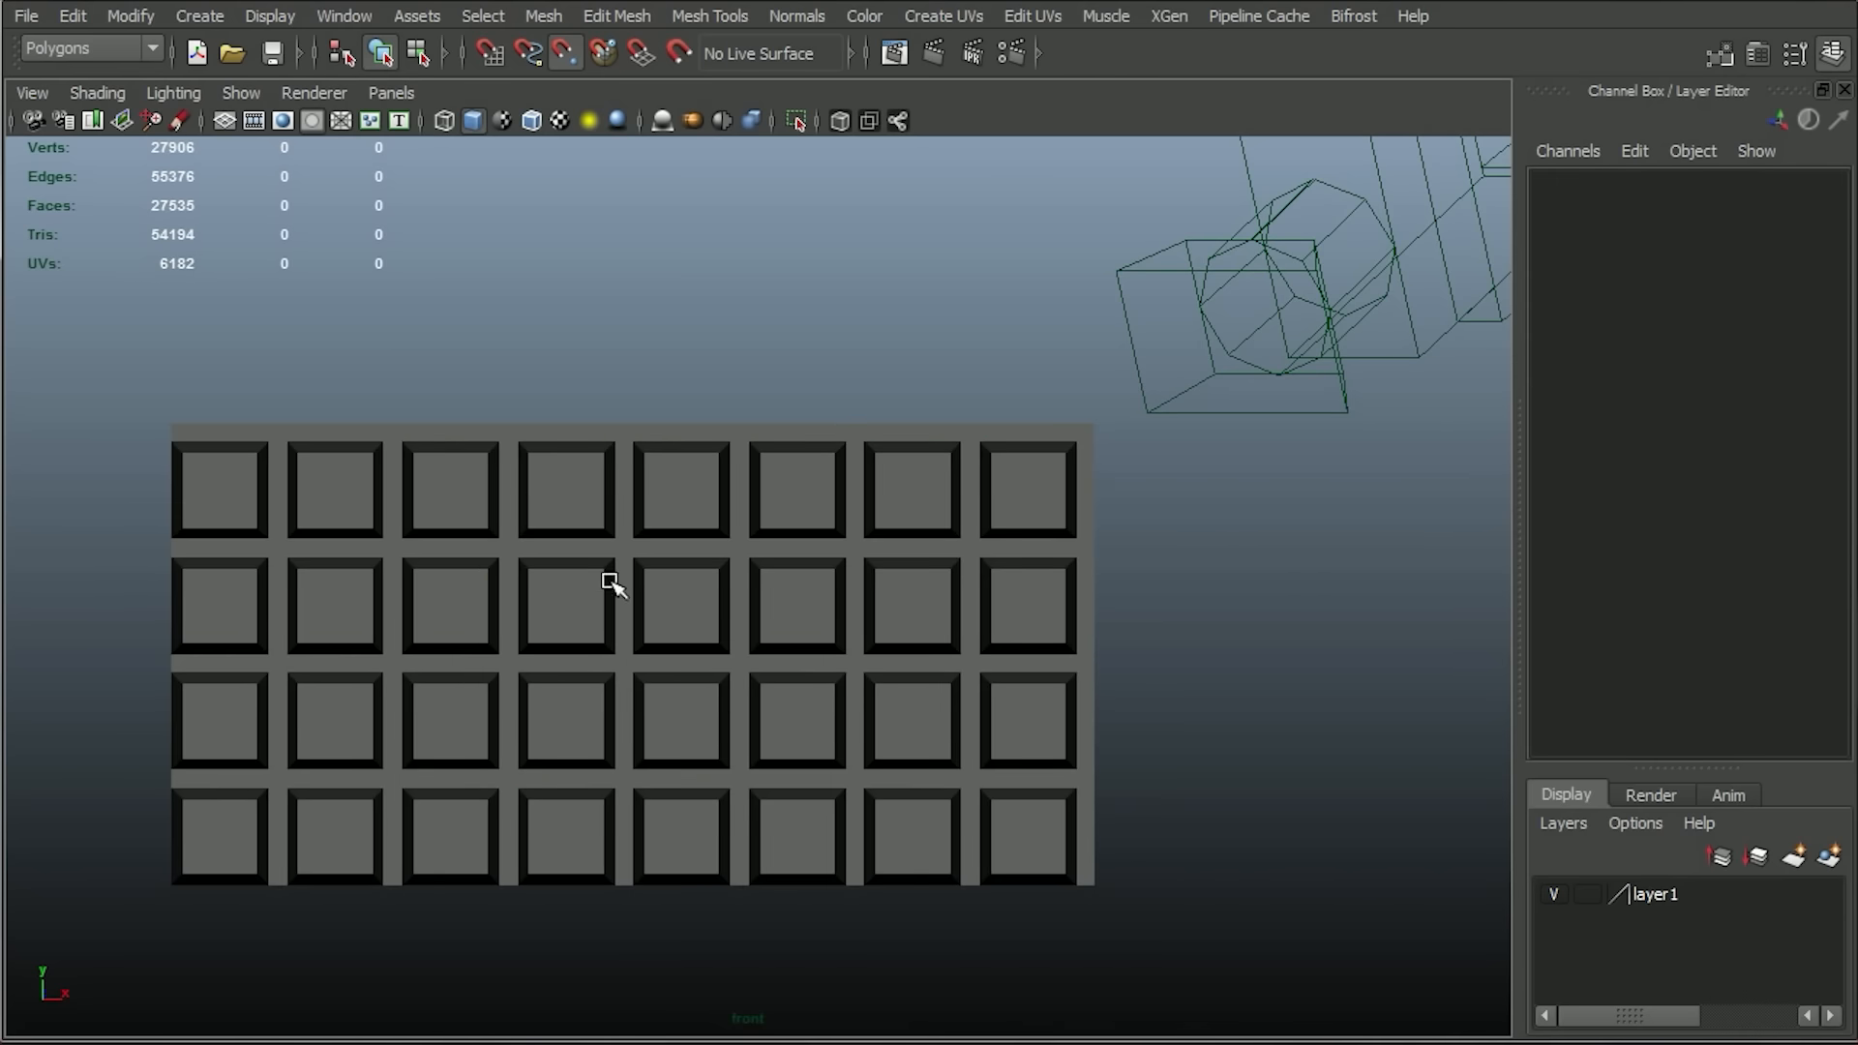
Combine the two side-by-side grid tiles into one mesh and center its pivot.
left_click(609, 579, "shift")
left_click(799, 555, "shift")
left_click(542, 16)
left_click(561, 70)
left_click(131, 16)
left_click(238, 286)
Snap the grid's pivot to its upper edge, then duplicate it directly below with Translate Y at -1.333.
left_click_drag(635, 602, 645, 389)
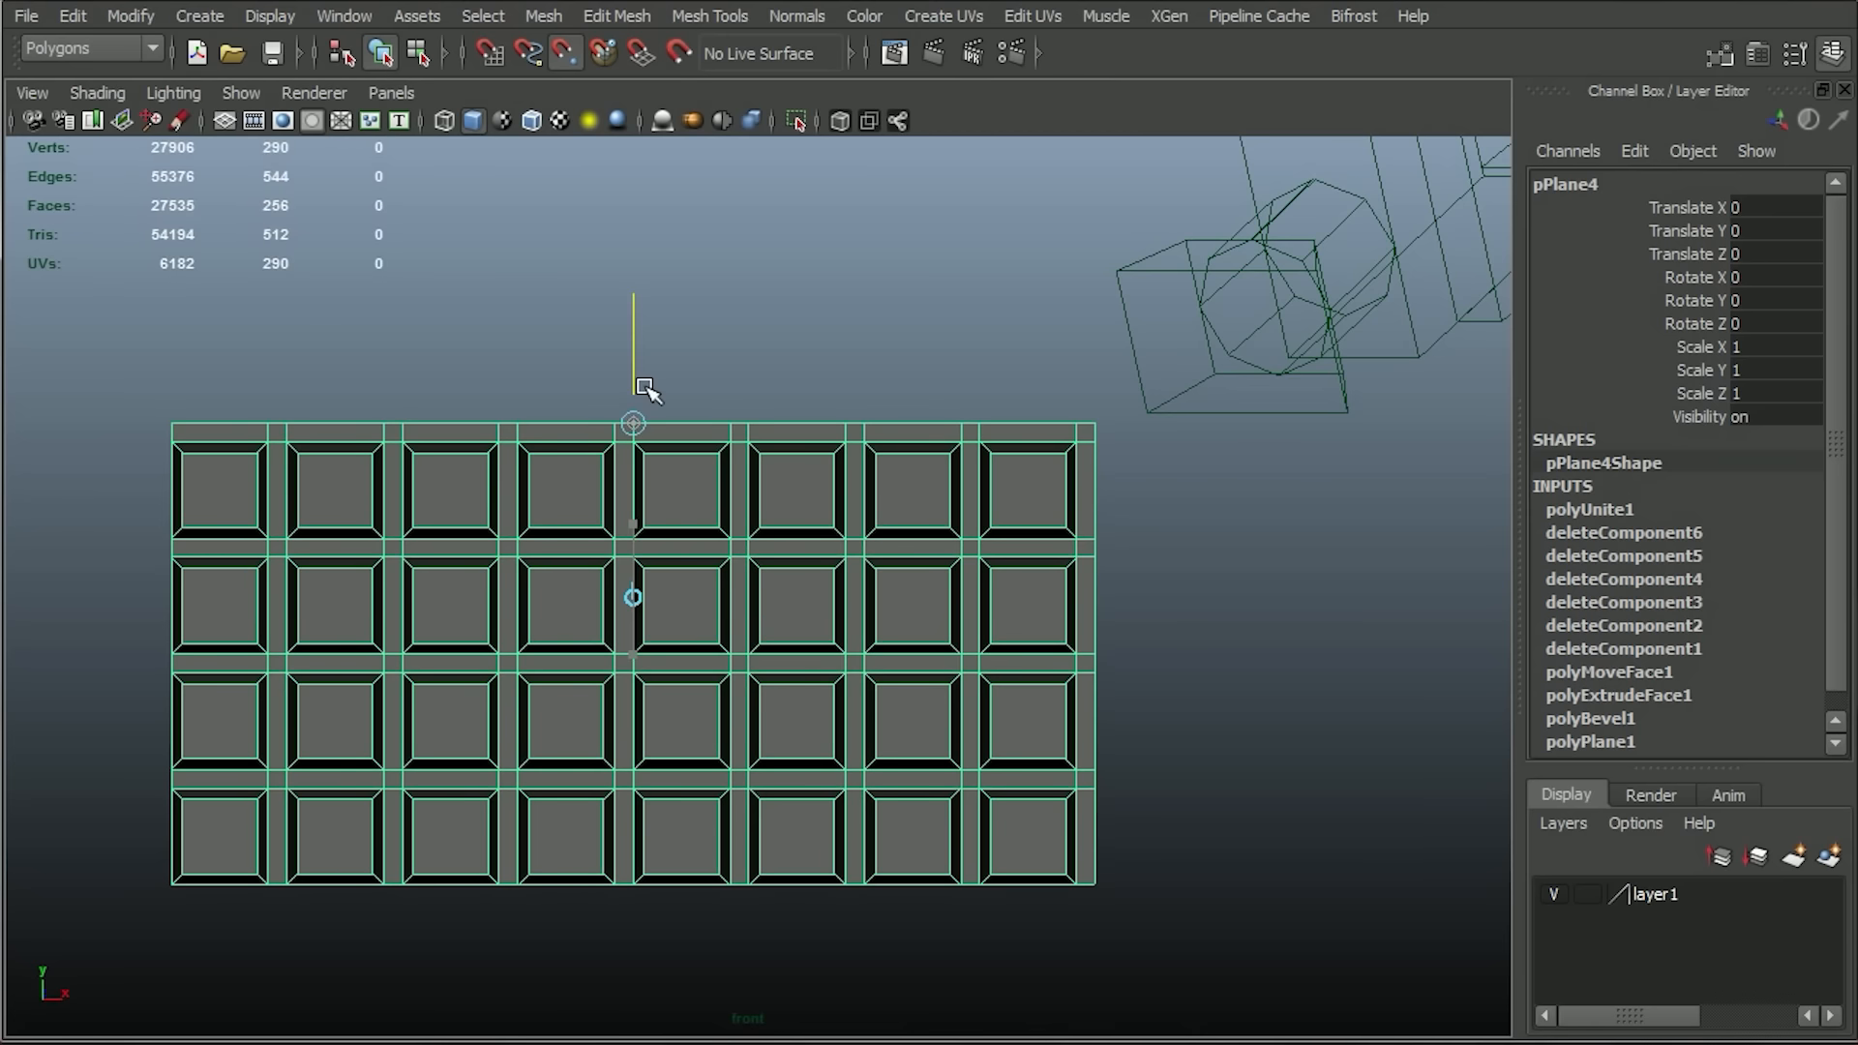
right_click_drag(798, 585, 691, 457, "alt")
key("w")
key("ctrl+d")
left_click_drag(709, 435, 744, 698)
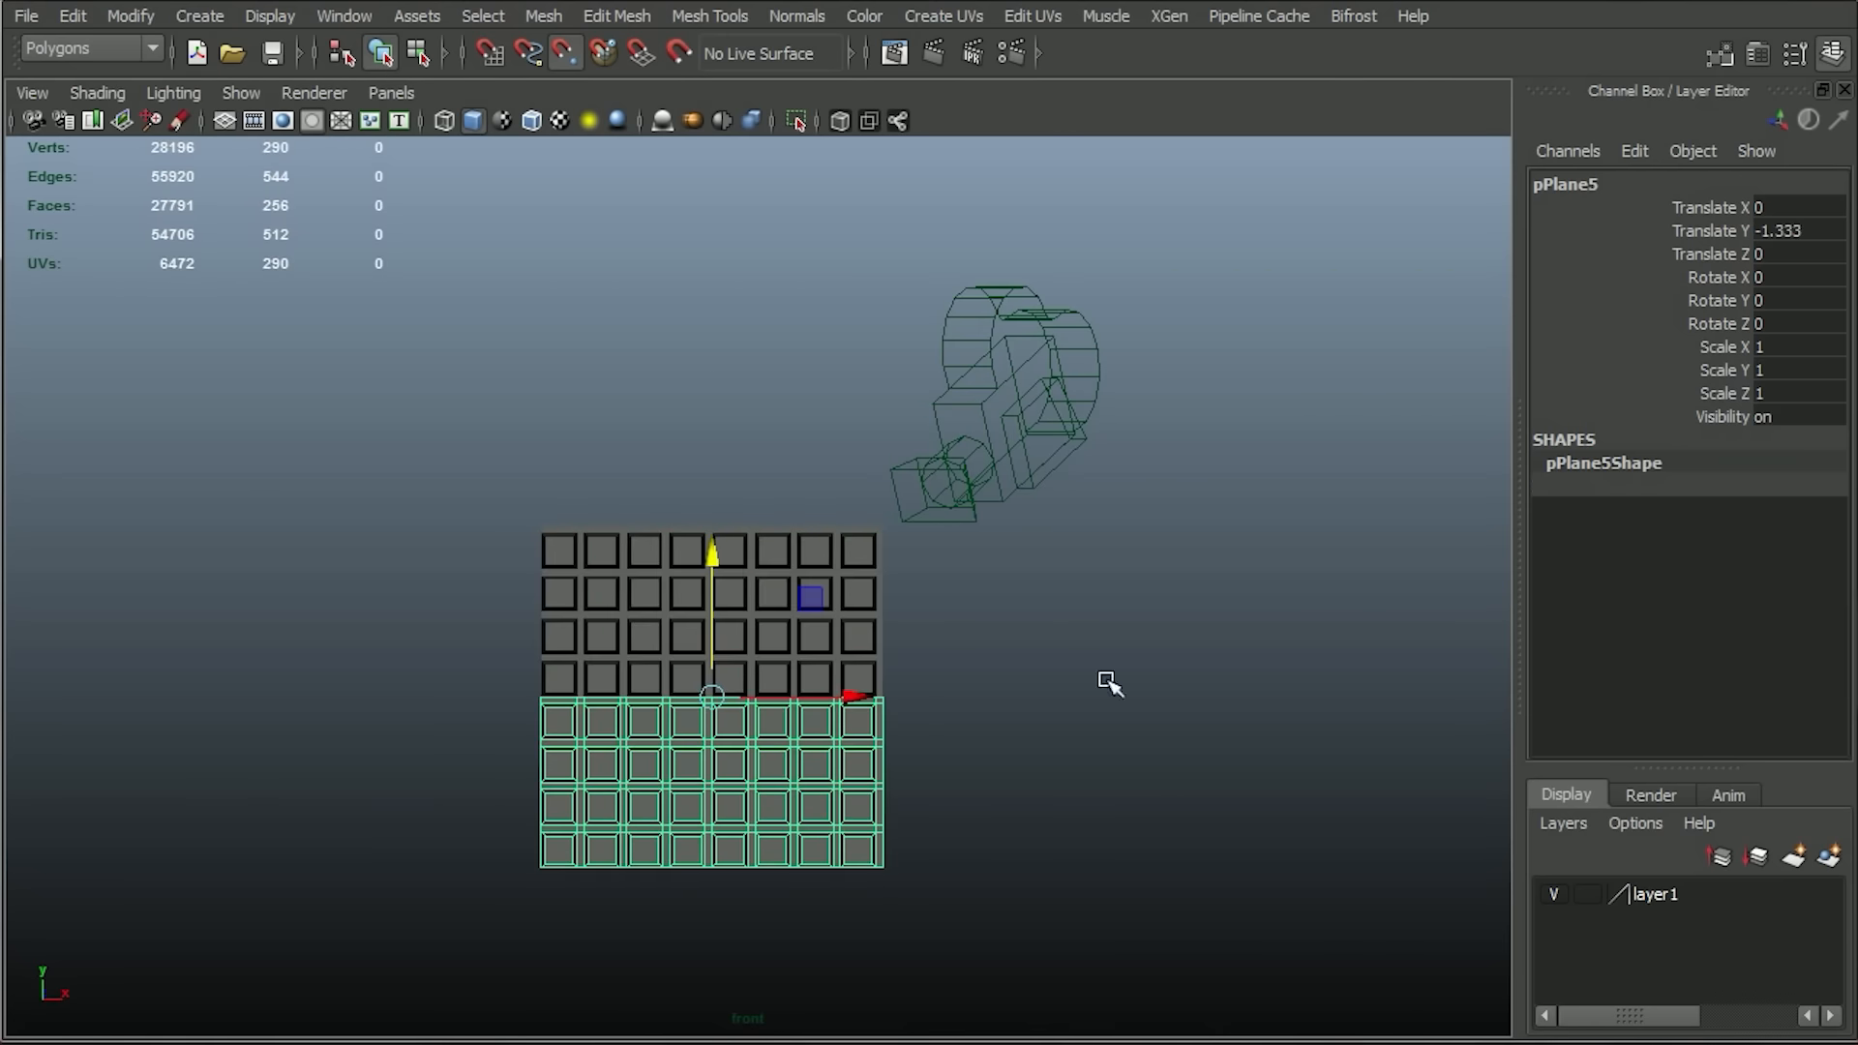
left_click(1107, 684)
right_click_drag(1083, 684, 1130, 739, "alt")
Combine the upper and lower grid halves into one eight-by-eight mesh and center its pivot.
middle_click_drag(968, 774, 932, 608, "alt")
left_click_drag(483, 900, 995, 630)
scroll(995, 630, "down", 3)
left_click(543, 15)
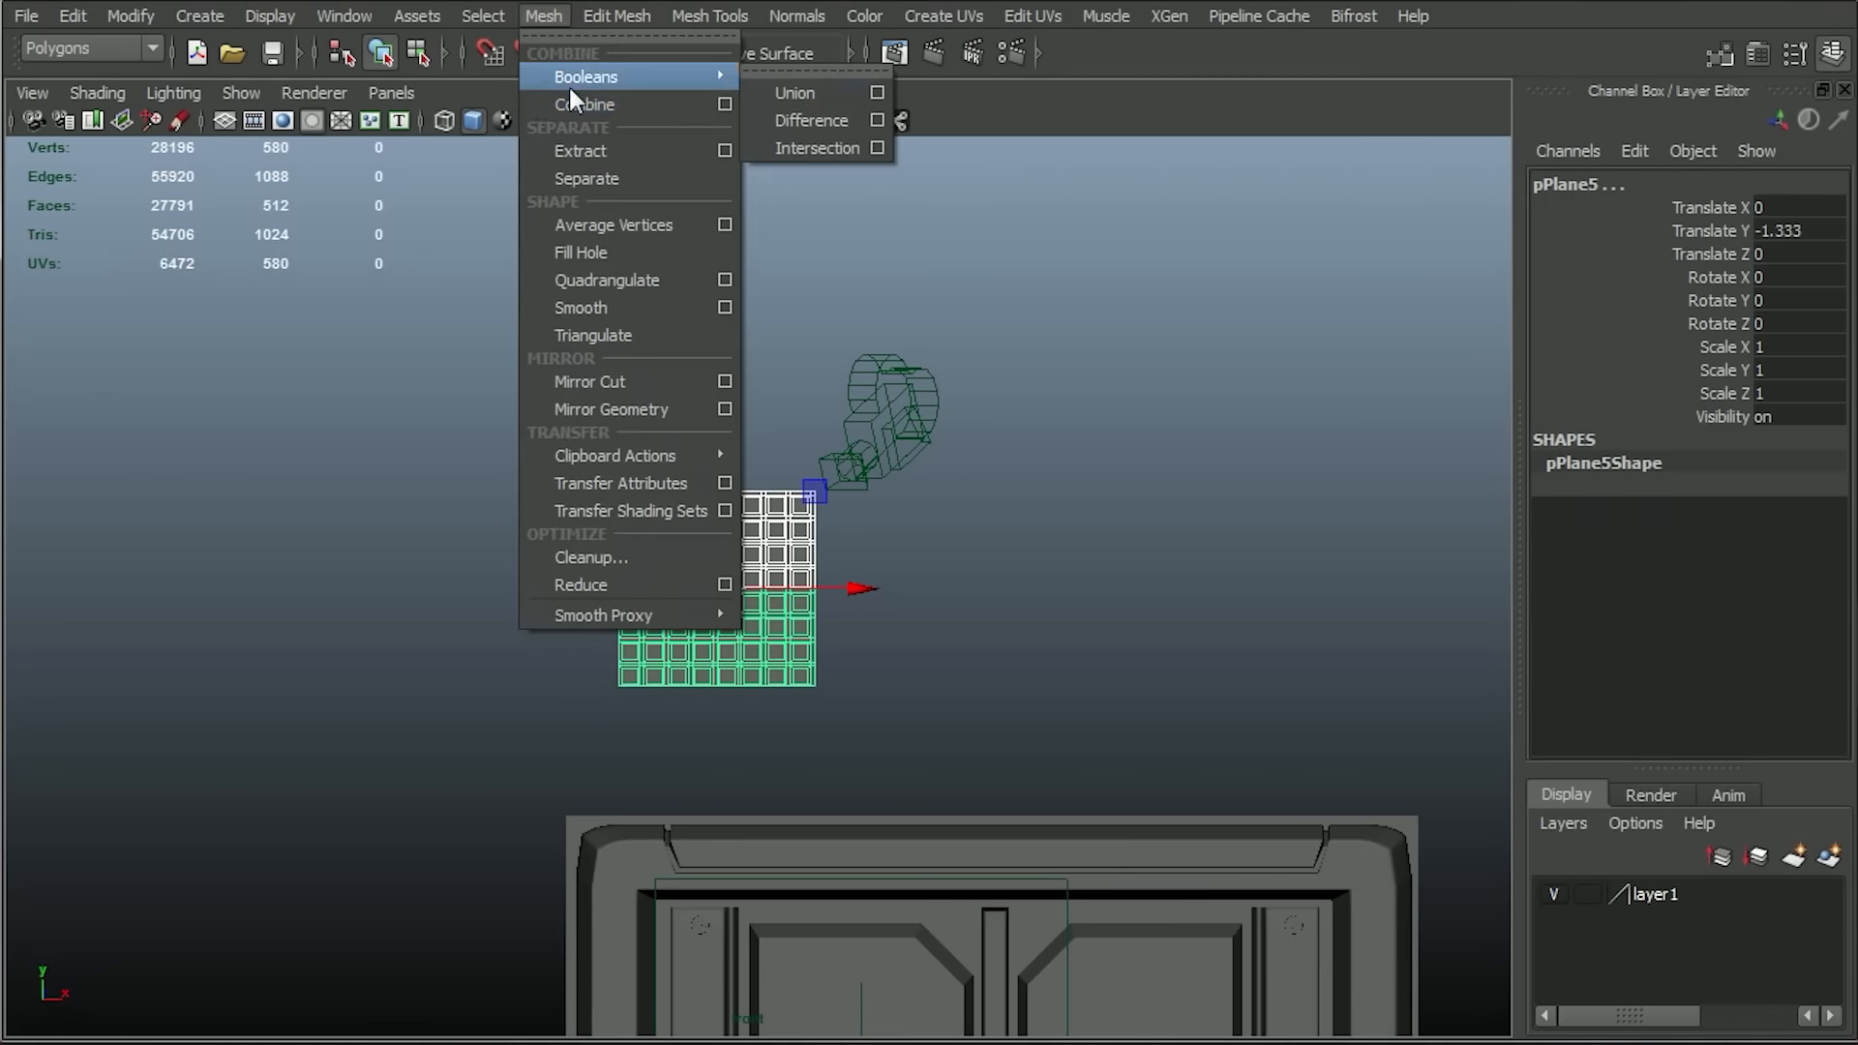
left_click(560, 73)
left_click(130, 16)
left_click(233, 286)
Snap the eight-by-eight grid's pivot to its corner and duplicate it into adjoining tiles snapped edge to edge.
scroll(717, 785, "up", 3)
key("d")
left_click_drag(809, 592, 891, 617)
left_click_drag(857, 535, 862, 757)
key("ctrl+d")
left_click_drag(1002, 763, 514, 689)
middle_click_drag(858, 527, 926, 328, "alt")
scroll(817, 515, "down", 3)
key("ctrl+d")
left_click_drag(647, 428, 648, 344)
key("ctrl+d")
left_click_drag(792, 339, 872, 344)
Duplicate further eight-by-eight tiles and snap them into the open positions of a three-by-three layout.
middle_click_drag(1073, 499, 1154, 782, "alt")
key("ctrl+d")
left_click_drag(956, 484, 955, 402)
key("ctrl+d")
left_click_drag(1100, 397, 635, 398)
key("ctrl+d")
key("ctrl+d")
key("ctrl+d")
left_click_drag(497, 260, 494, 491)
left_click_drag(453, 577, 405, 863)
Snap the misaligned tile copies to their neighbours' corners so the three-by-three layout has no gaps.
scroll(952, 625, "down", 4)
middle_click_drag(954, 626, 1000, 586, "alt")
left_click(977, 443)
right_click_drag(895, 426, 948, 561, "alt")
middle_click_drag(871, 581, 1153, 672, "alt")
left_click(335, 474)
left_click_drag(556, 494, 556, 614)
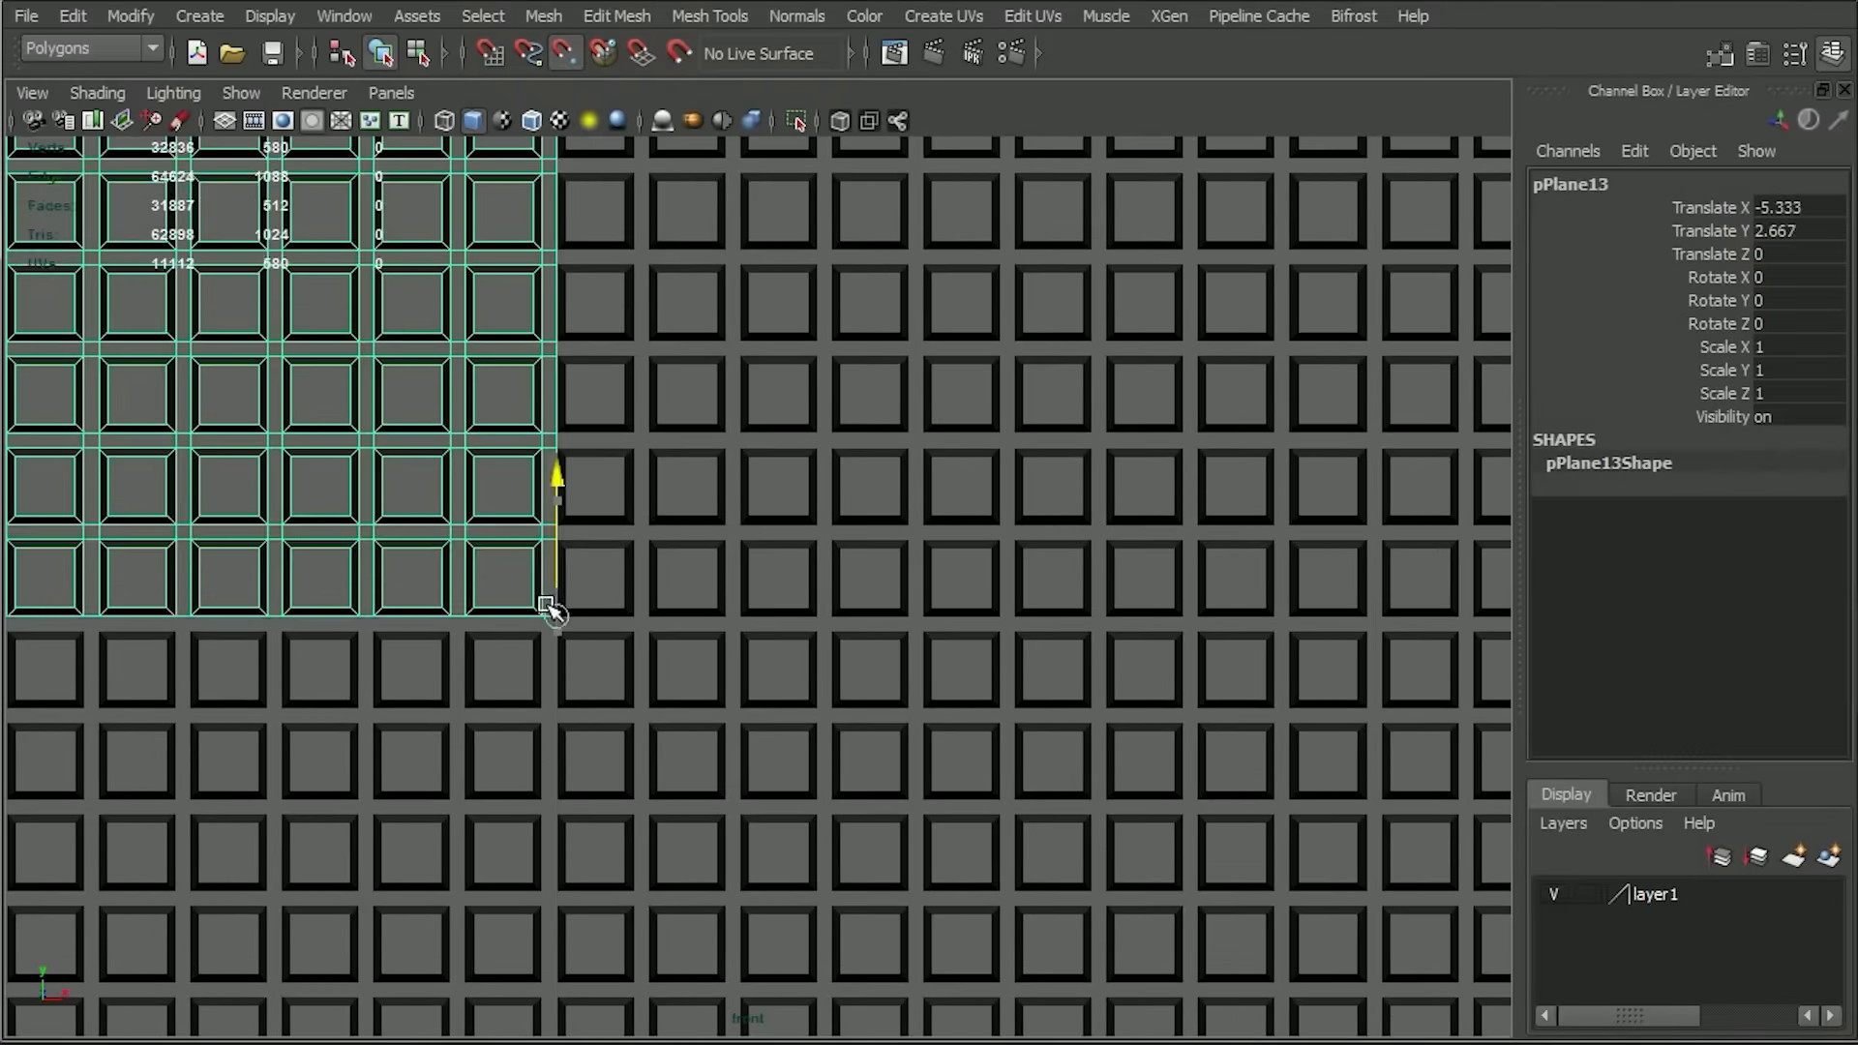
scroll(581, 581, "down", 7)
left_click(357, 523)
scroll(677, 542, "up", 5)
middle_click_drag(777, 659, 542, 638, "alt")
right_click_drag(542, 639, 624, 232, "alt")
Combine all nine grid tiles into a single mesh and center its pivot.
left_click_drag(519, 352, 914, 872)
left_click(530, 18)
left_click(559, 51)
left_click(120, 13)
left_click(162, 197)
Rotate the combined grid to a Rotate Z value of 45.
middle_click_drag(929, 766, 786, 338, "alt")
left_click_drag(574, 202, 850, 741)
scroll(1339, 567, "up", 5)
key("e")
left_click_drag(835, 495, 1795, 327)
left_click(1778, 323)
type("45")
key("Return")
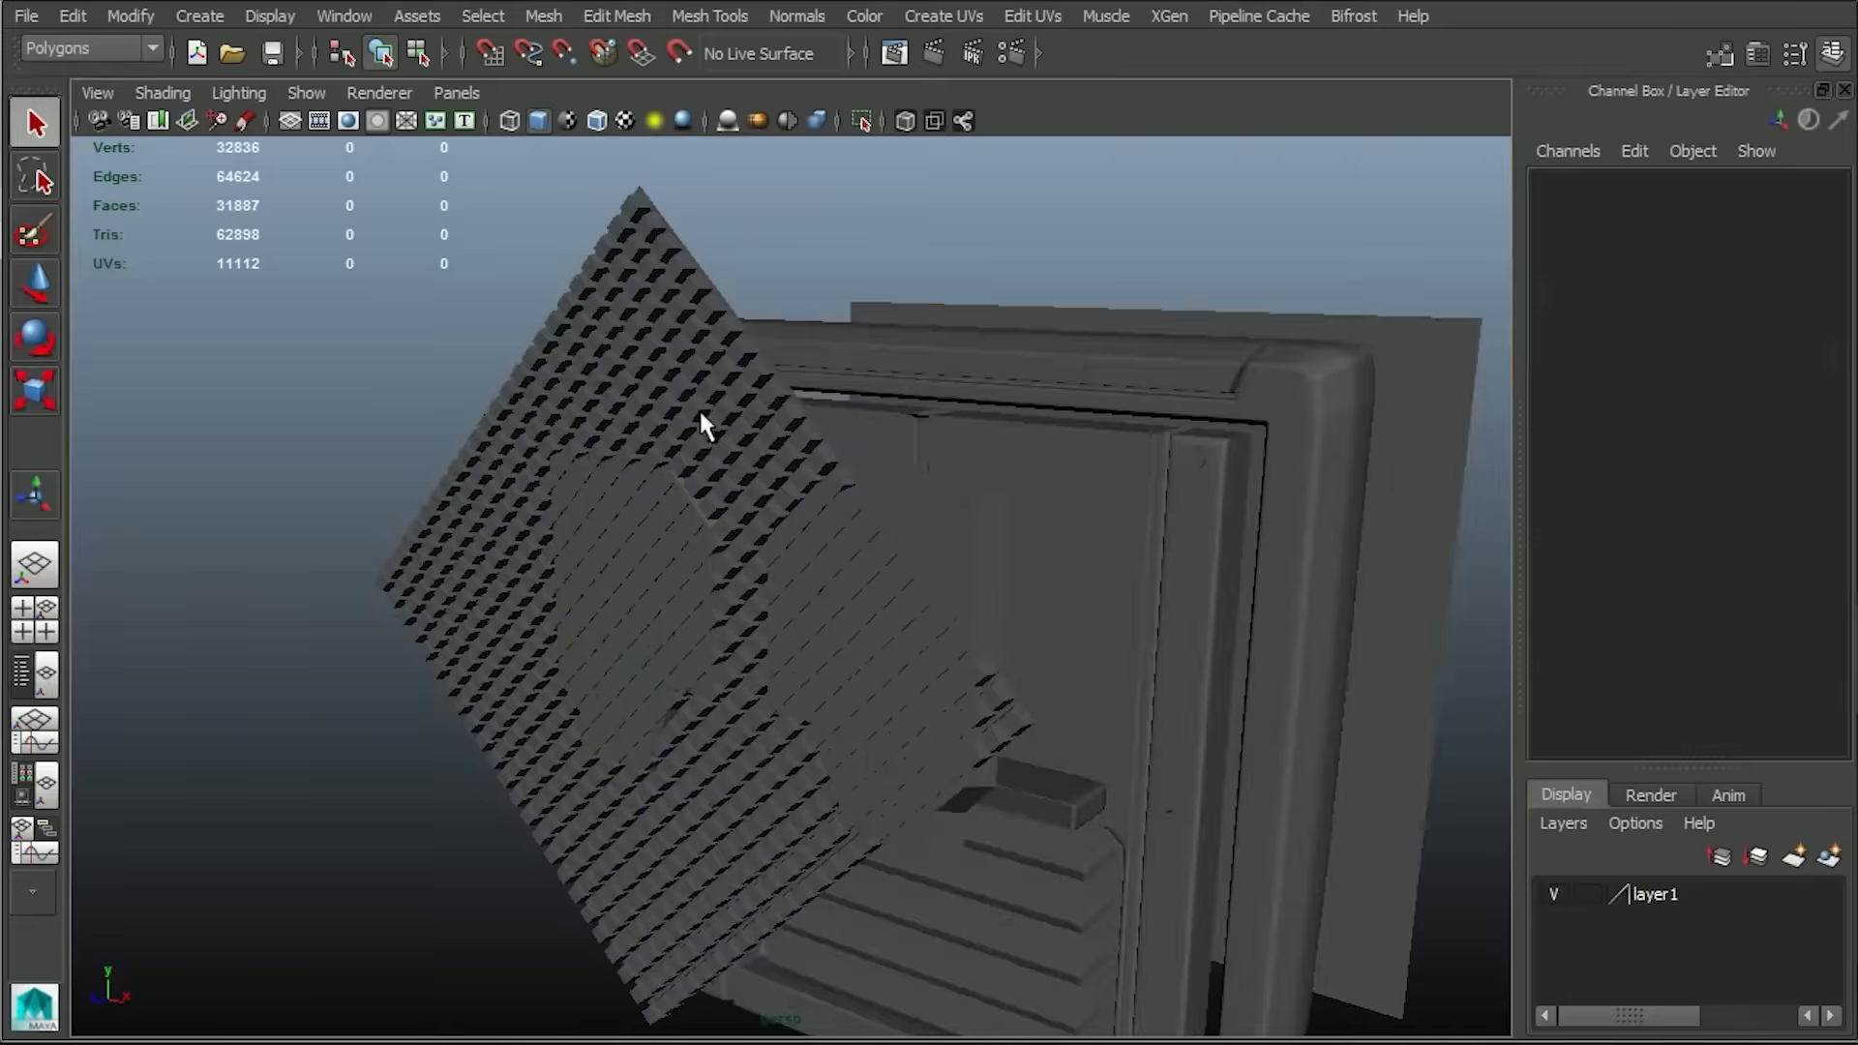
Move the rotated grid over the wall panel's upper-left recess and push it back into the recess depth.
left_click(701, 414)
key("w")
right_click_drag(701, 414, 663, 1016, "alt")
left_click_drag(390, 717, 370, 736)
left_click_drag(483, 600, 711, 566, "alt")
left_click_drag(679, 727, 671, 749)
left_click_drag(671, 736, 731, 721, "alt")
left_click_drag(769, 638, 895, 513, "alt")
Delete the grid faces extending beyond the upper-left recess on all sides, leaving a roughly rectangular patch.
right_click_drag(895, 513, 743, 290, "alt")
right_click_drag(740, 275, 739, 318)
left_click_drag(1245, 793, 842, 273)
key("Delete")
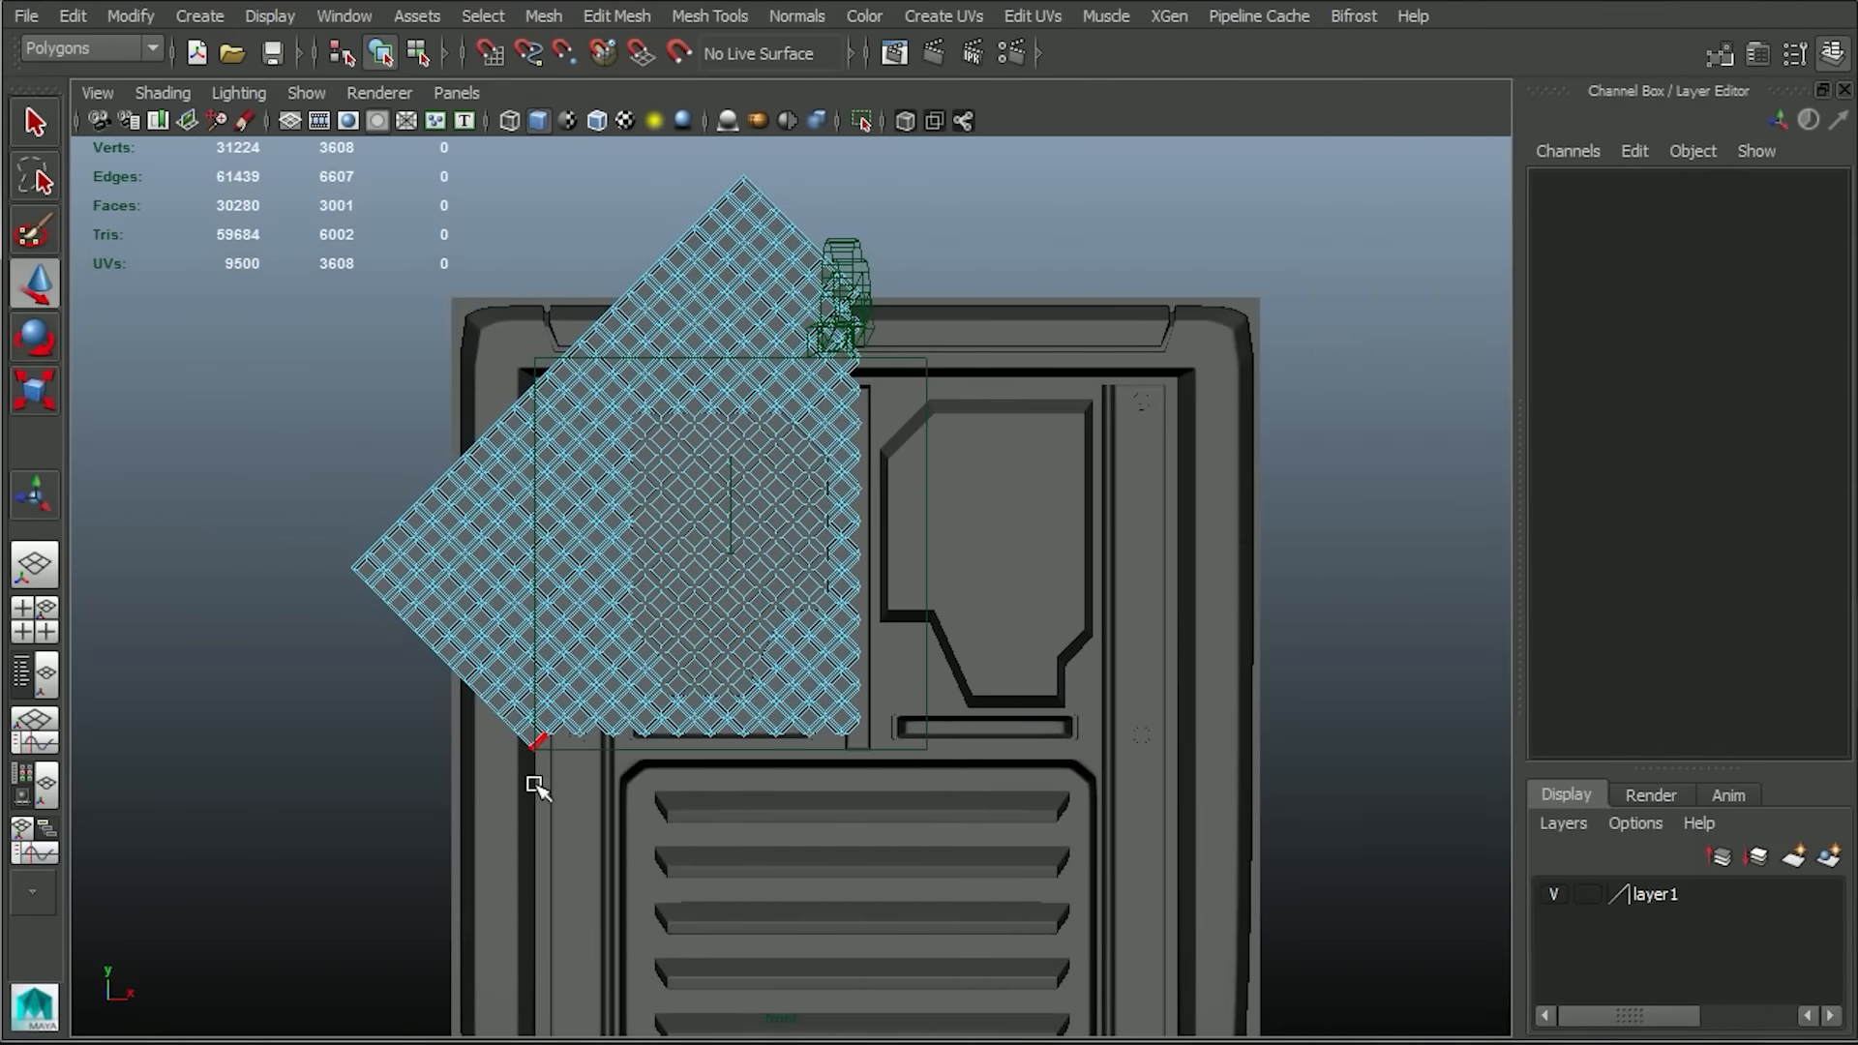
left_click_drag(586, 985, 588, 987)
key("Delete")
left_click_drag(929, 171, 489, 385)
key("Delete")
right_click_drag(621, 307, 866, 871, "alt")
middle_click_drag(821, 687, 924, 734, "alt")
Select all grid faces and cut them along the recess's left, top, right and upper-right diagonal edges using Cut Faces.
scroll(946, 726, "down", 2)
left_click_drag(433, 1013, 1096, 208)
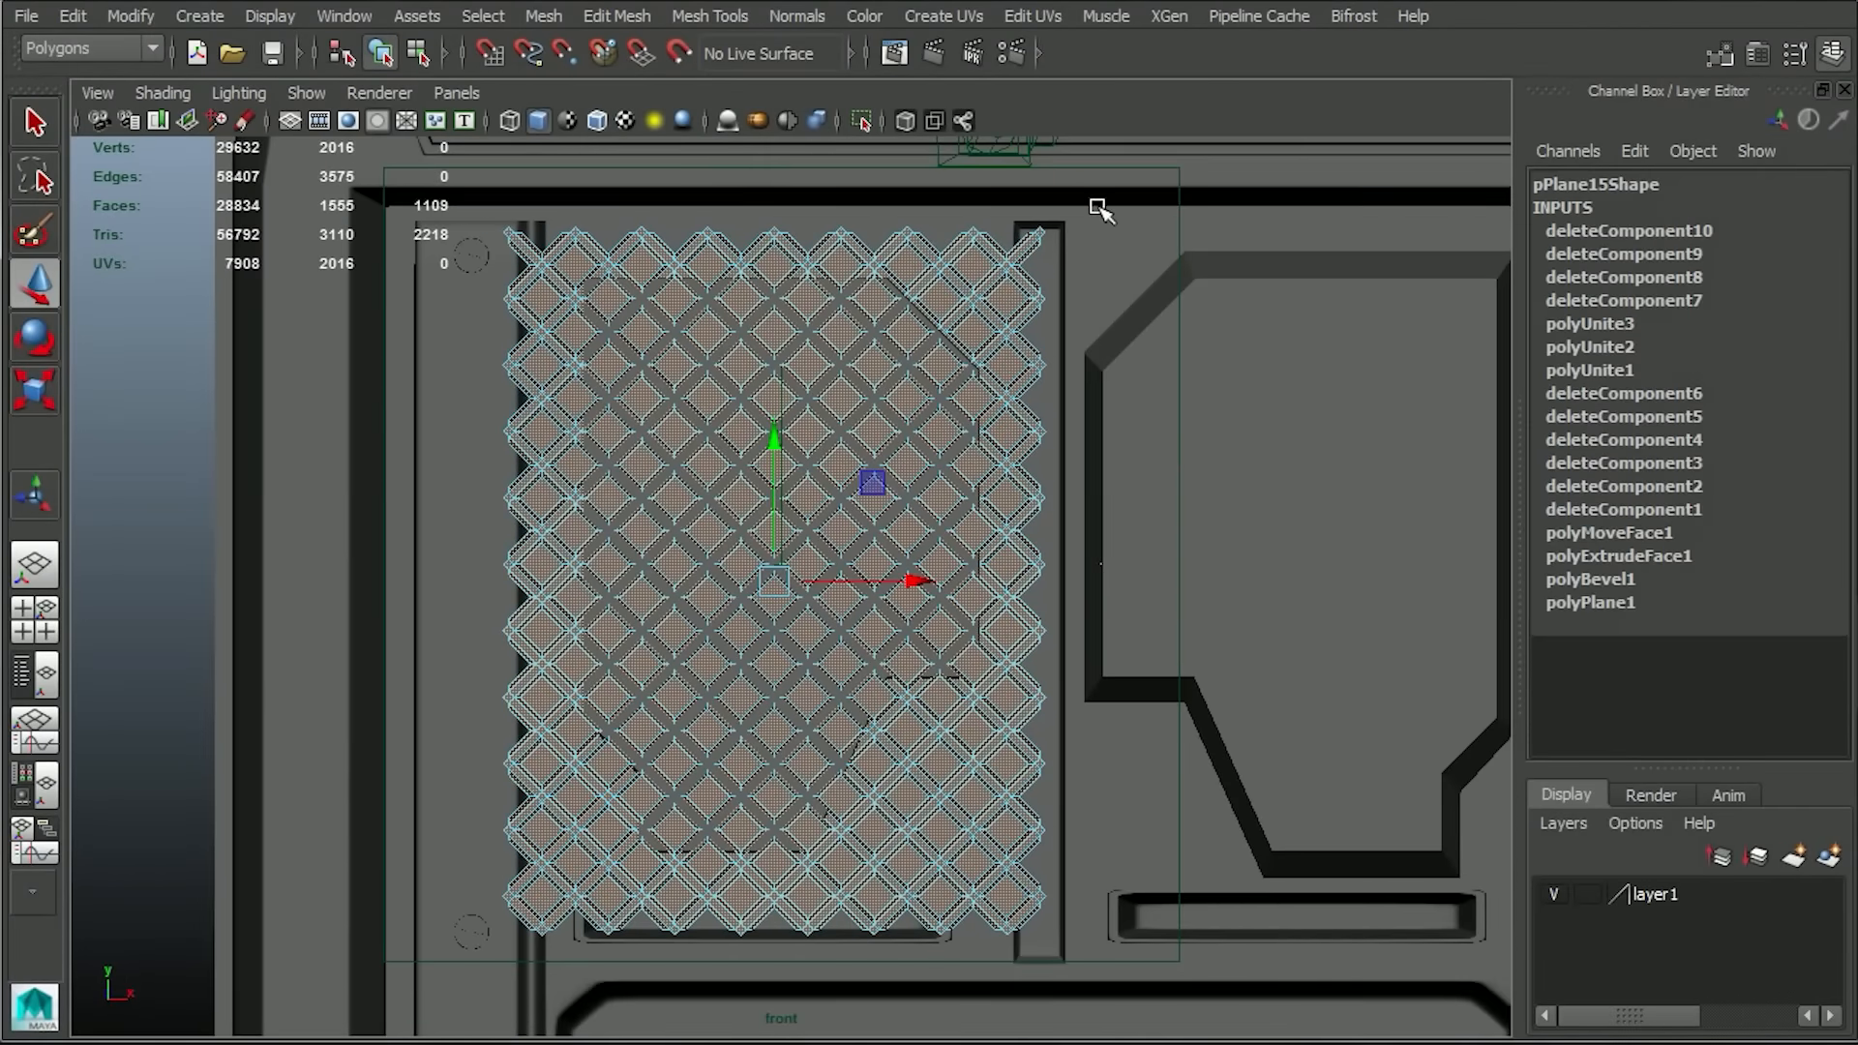
left_click(723, 18)
left_click(791, 258)
scroll(791, 257, "up", 4)
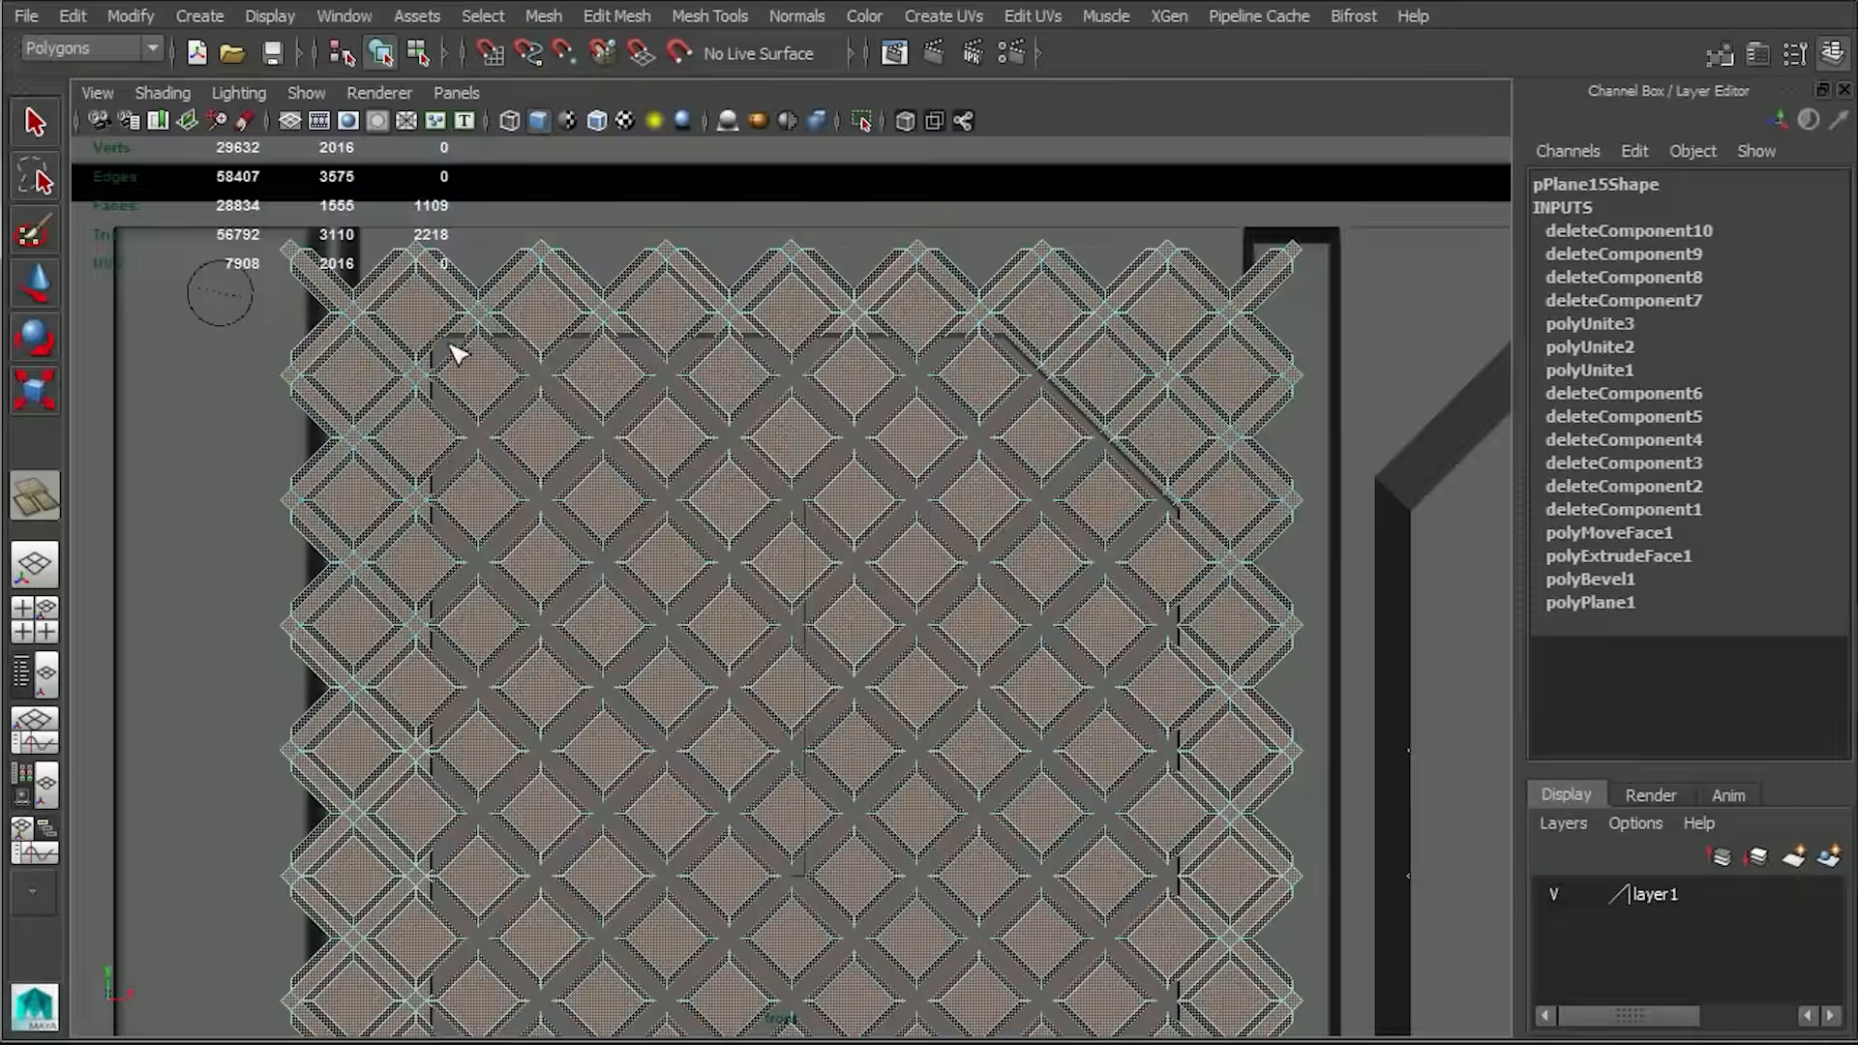
mouse_move(433, 365)
left_mouse_down()
mouse_move(551, 365)
mouse_move(488, 379)
mouse_move(482, 547)
left_mouse_up()
middle_click_drag(1170, 536, 1016, 399, "alt")
left_click_drag(996, 380, 994, 474, "shift")
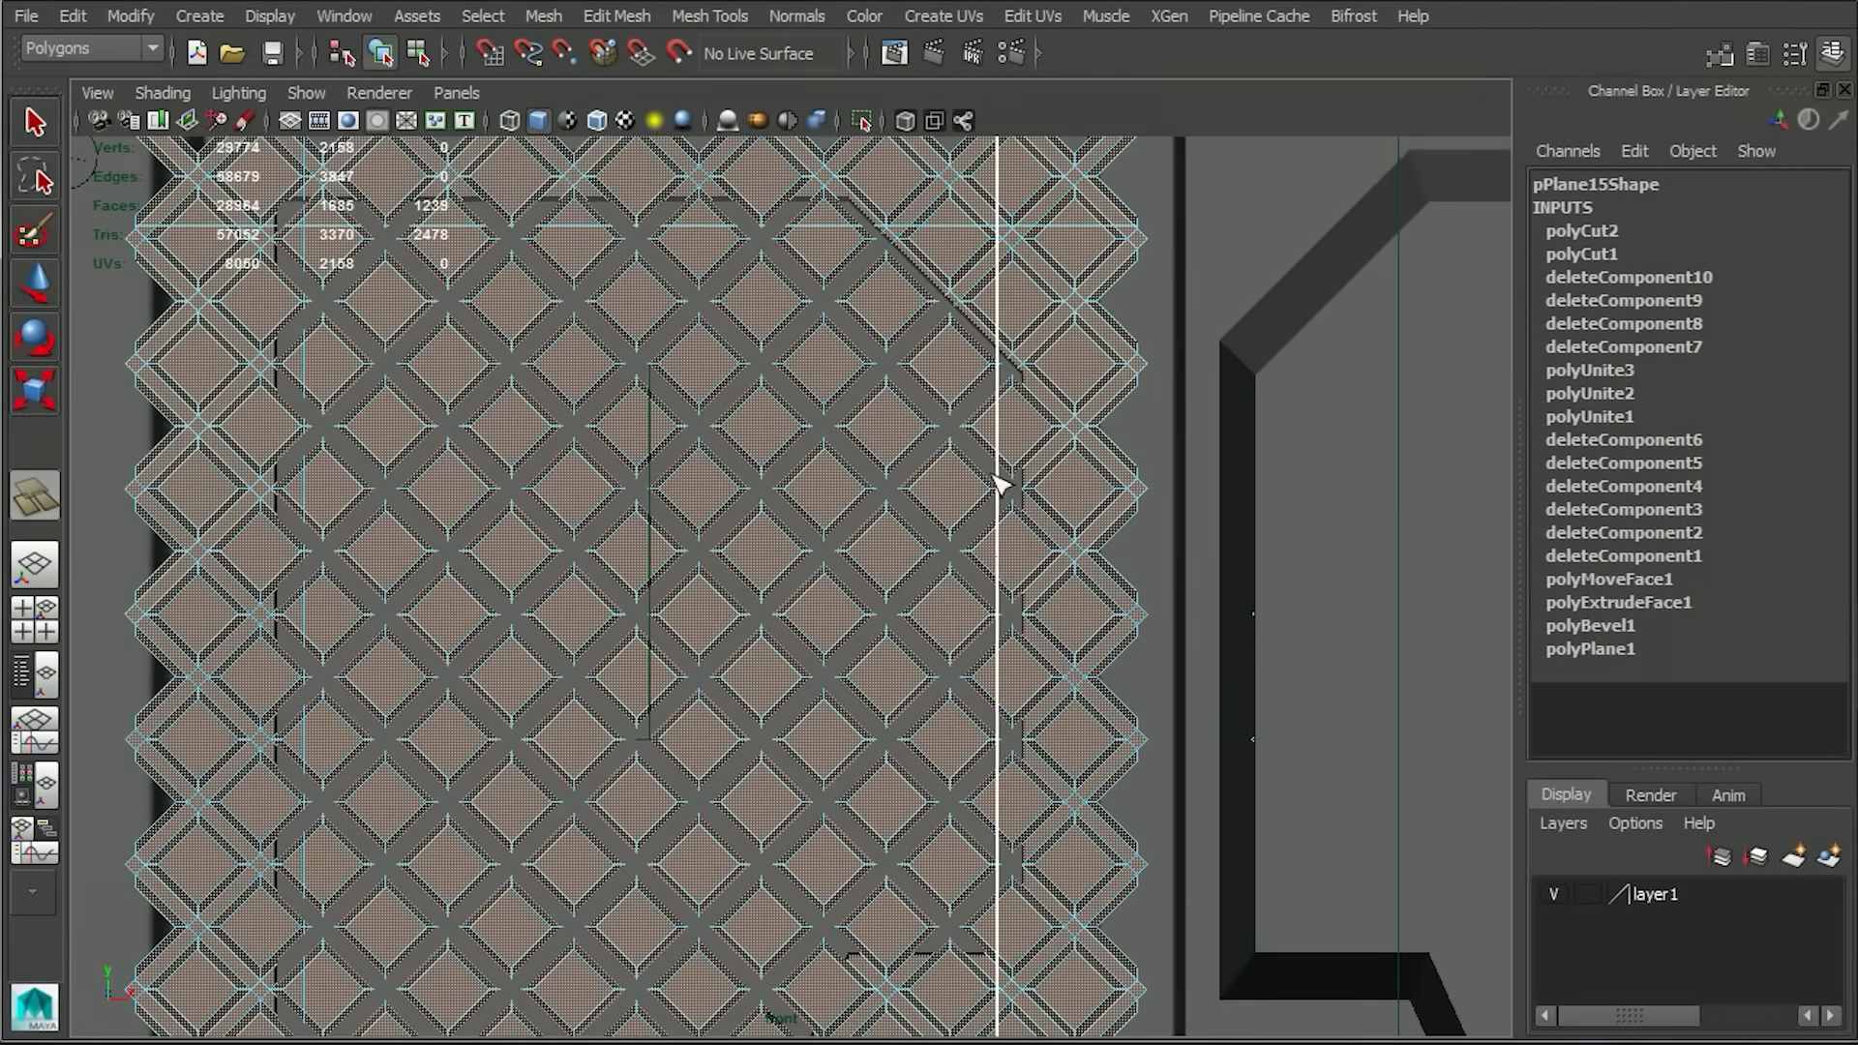
left_click_drag(998, 560, 998, 556, "shift")
left_click_drag(996, 389, 818, 244, "shift")
Cut the grid faces along the recess's lower outline, including its horizontal edges and the lower diagonals.
middle_click_drag(1001, 965, 1048, 472, "alt")
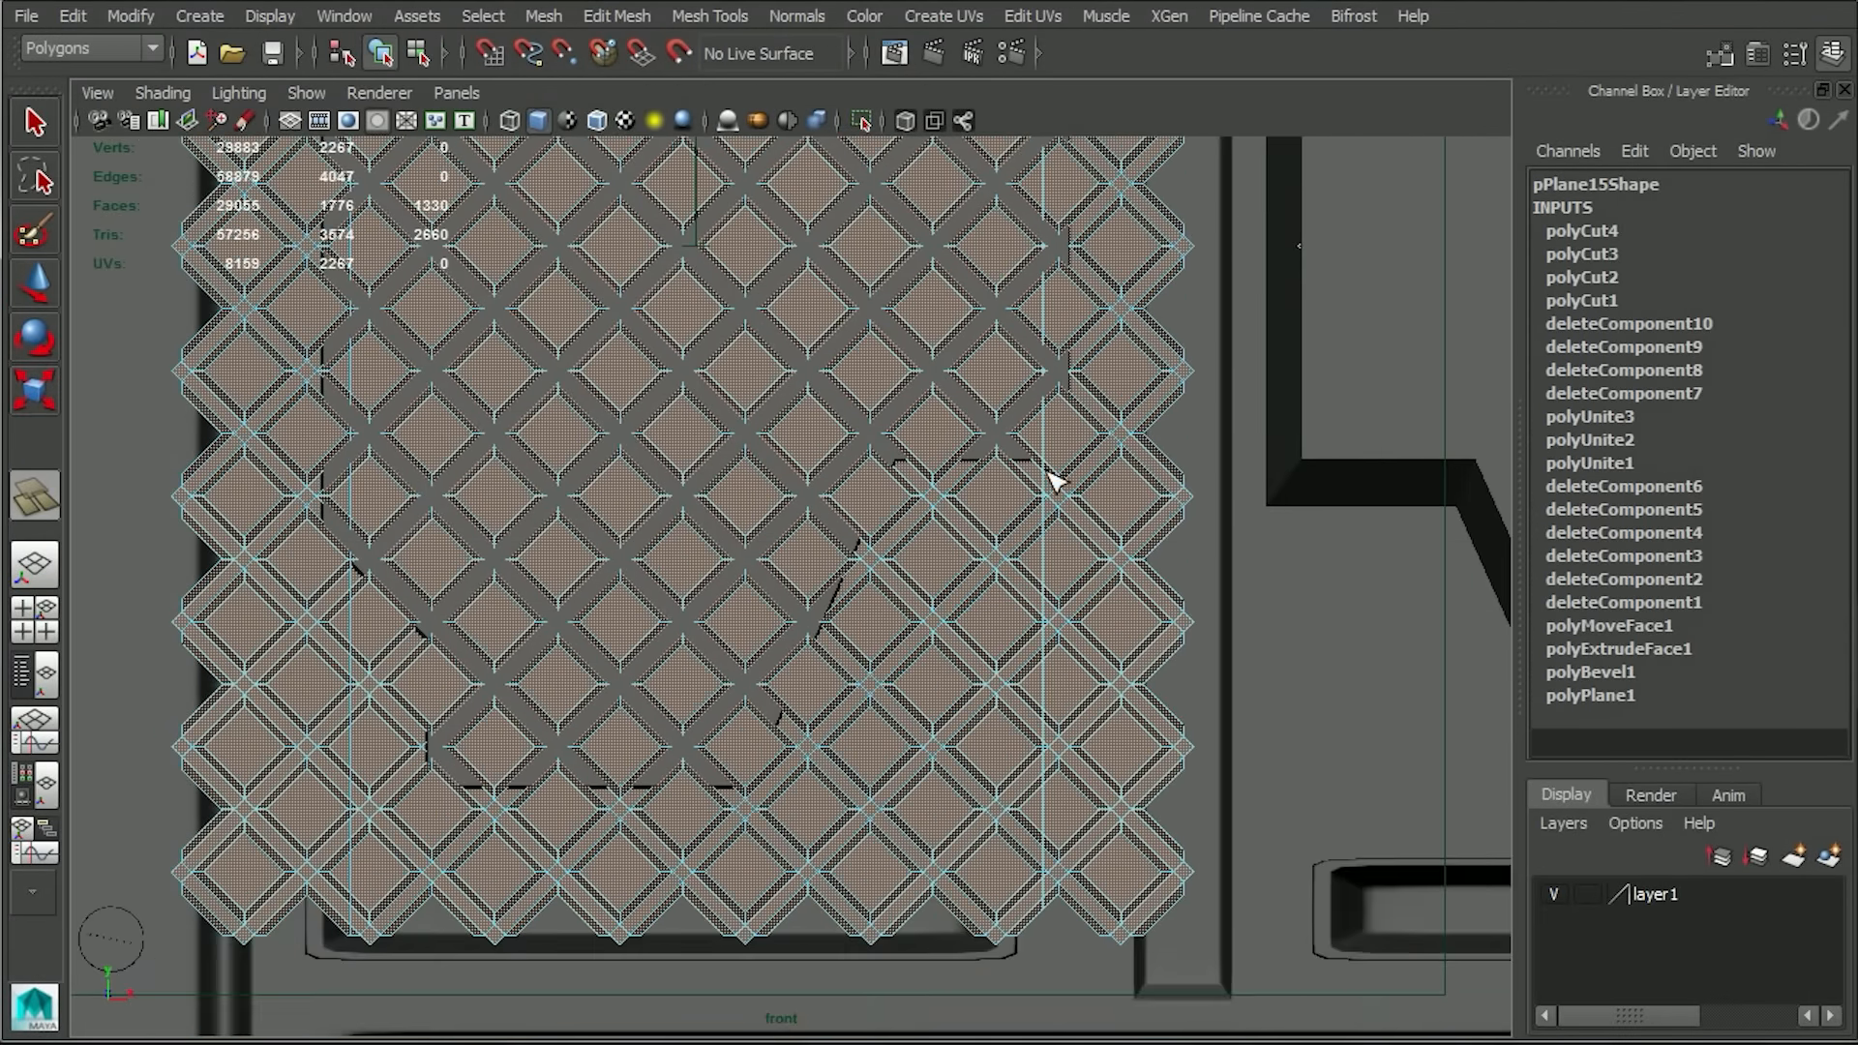
left_click_drag(1047, 432, 736, 500, "shift")
left_click_drag(718, 788, 822, 764, "shift")
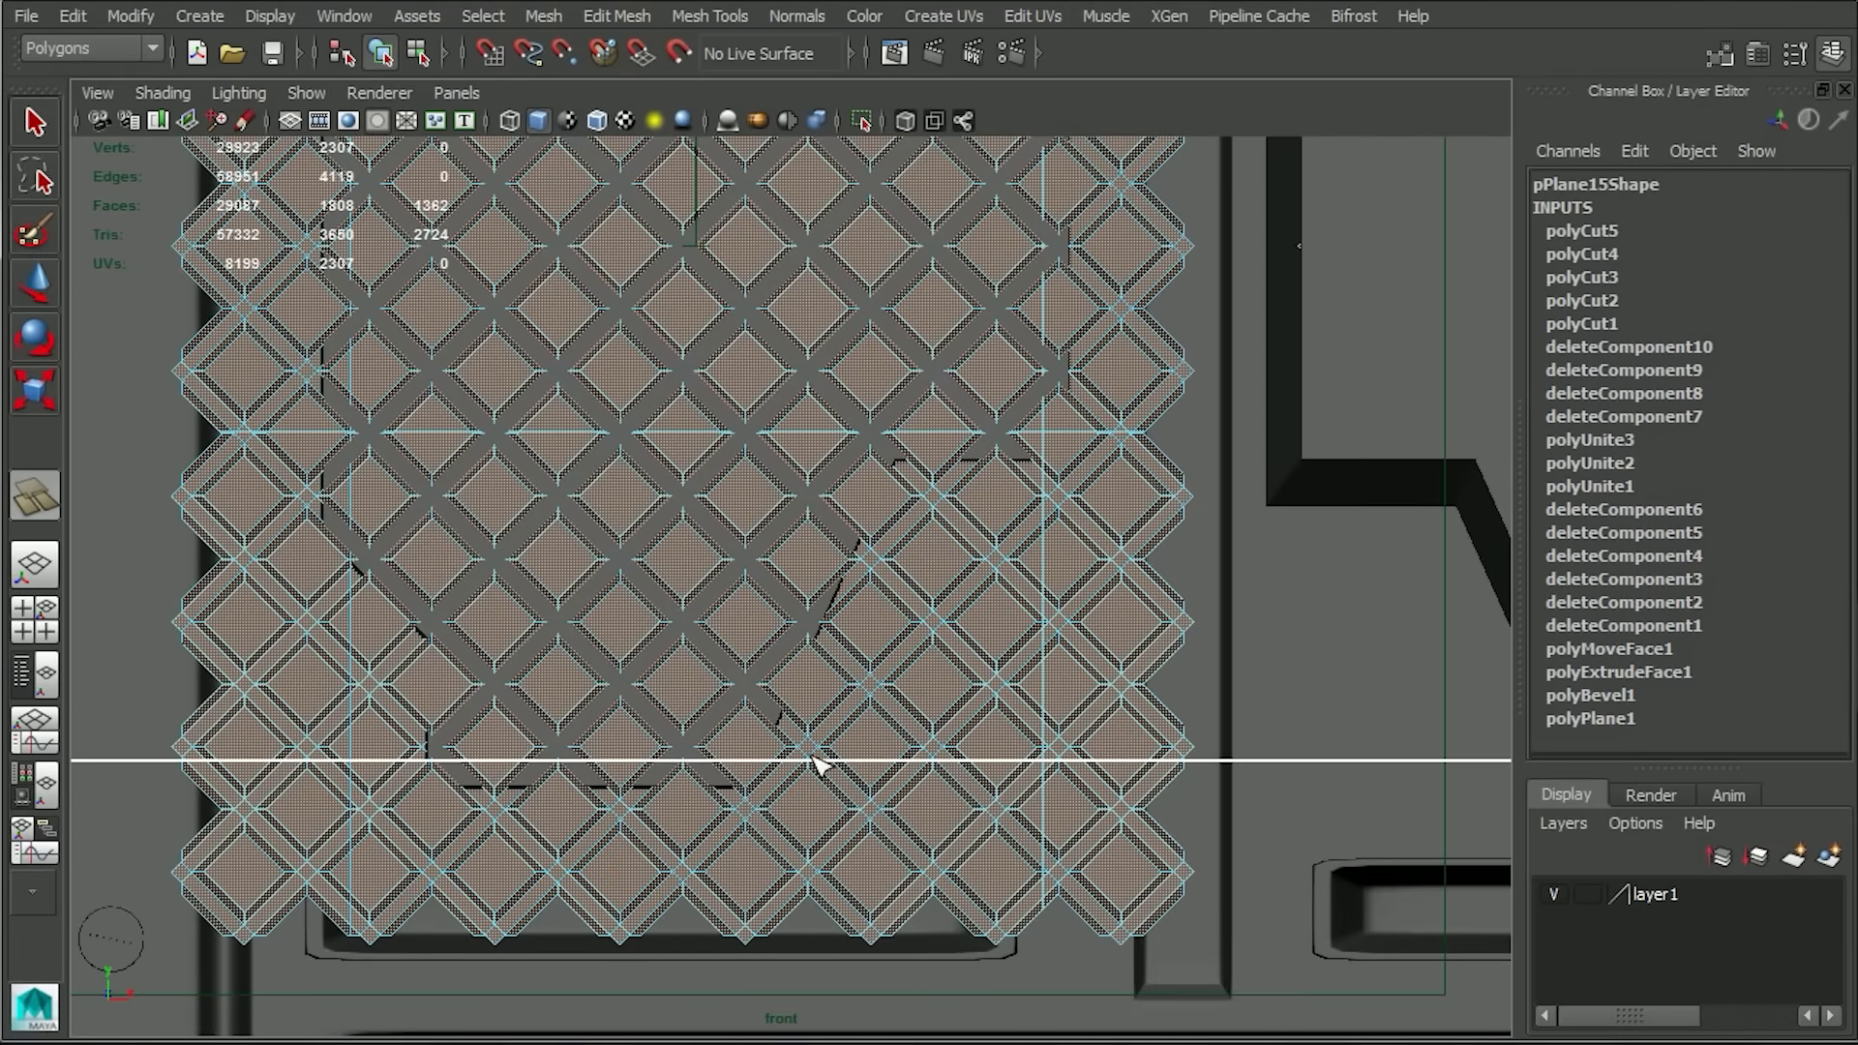
left_click_drag(456, 763, 593, 817, "shift")
left_click_drag(737, 774, 880, 448)
Delete the cut grid faces outside the recess's lower-right corner and beneath its right-hand ledge.
key("q")
left_click_drag(1153, 944, 912, 637)
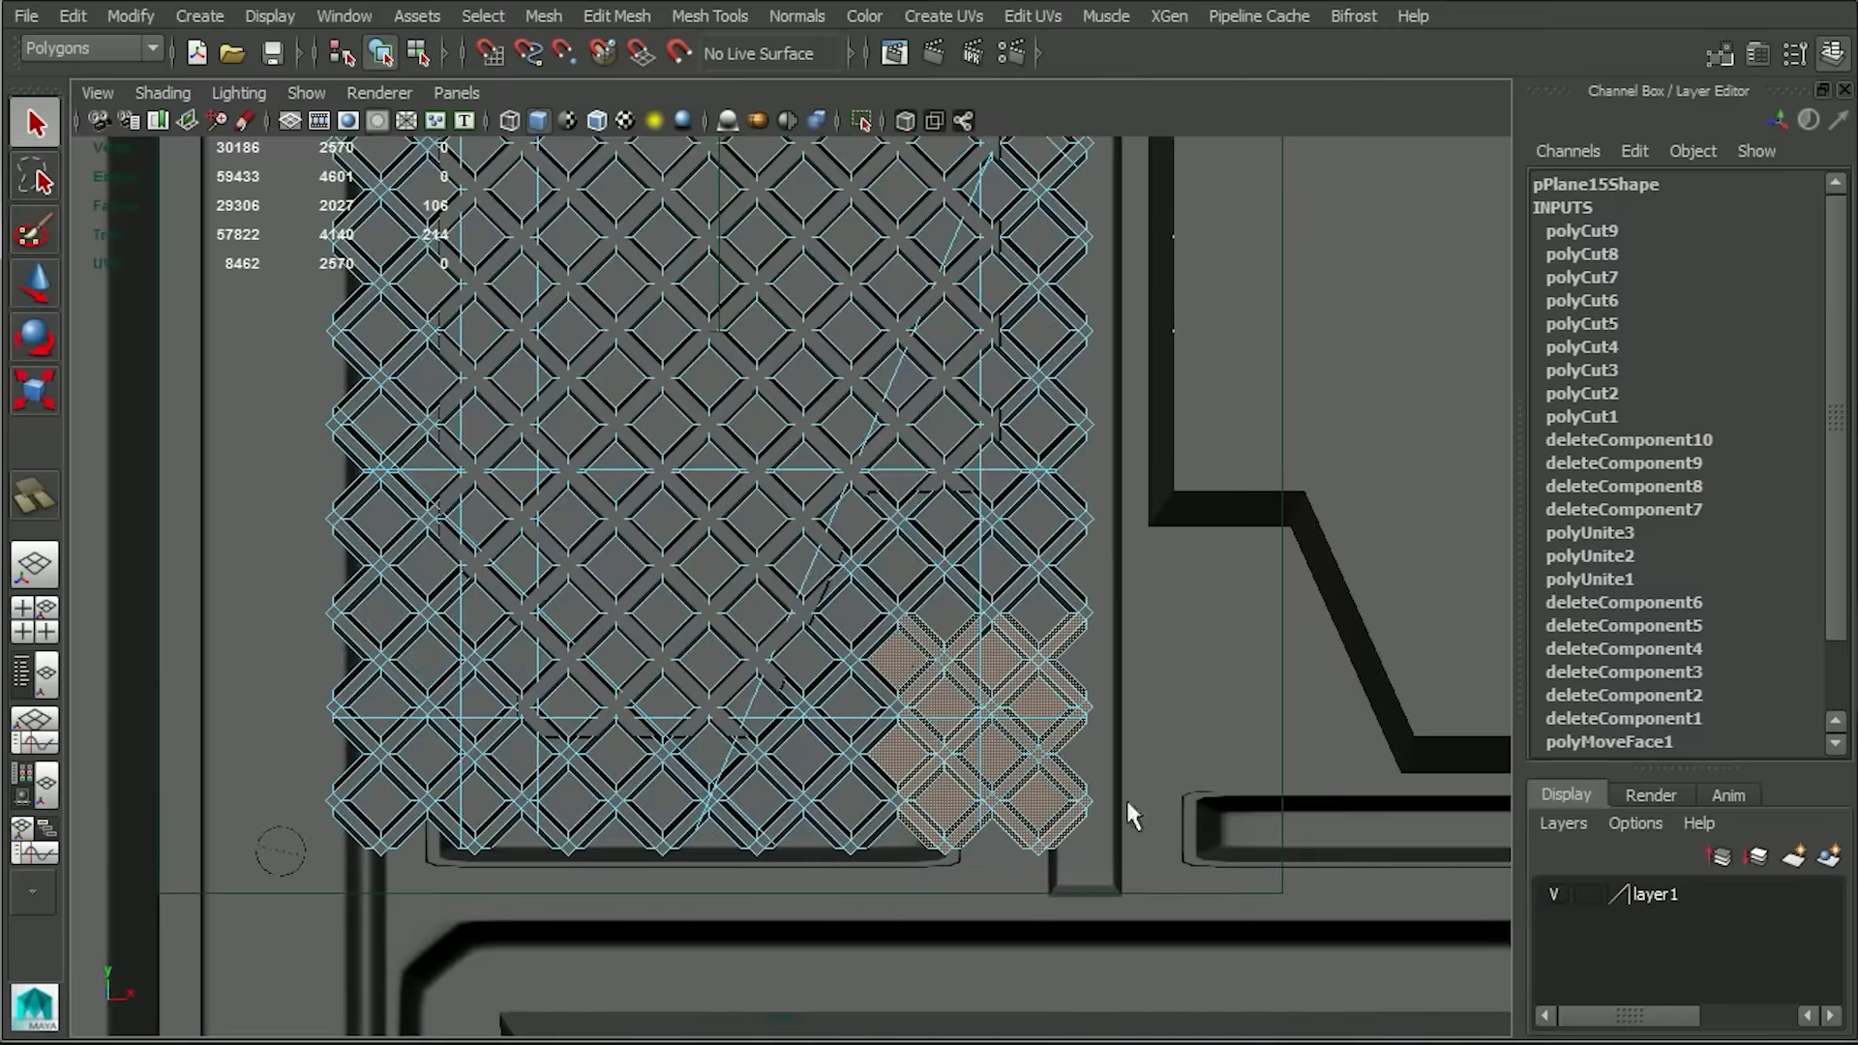
key("Delete")
left_click_drag(1196, 704, 884, 494)
key("Delete")
left_click_drag(1031, 921, 764, 684)
key("Delete")
Delete the grid faces below the recess's bottom edge and outside its left side and lower-left corner.
key("Delete")
left_click_drag(1092, 561, 924, 500)
left_click_drag(900, 895, 283, 712)
key("Delete")
left_click_drag(309, 455, 434, 869)
key("Delete")
left_click_drag(366, 778, 536, 629)
Delete the excess grid faces beyond the recess's left and top edges.
key("Delete")
key("Delete")
scroll(433, 658, "down", 5)
middle_click_drag(446, 484, 446, 617, "alt")
left_click_drag(483, 321, 627, 768)
key("Delete")
left_click_drag(601, 273, 1042, 396)
key("Delete")
left_click_drag(1141, 775, 997, 624)
Delete the excess grid faces beyond the recess's right edge and around its upper-right corner.
key("Delete")
key("ctrl+z")
left_click_drag(937, 542, 989, 601)
key("ctrl+z")
scroll(825, 561, "up", 6)
middle_click_drag(786, 412, 712, 703, "alt")
scroll(712, 704, "up", 1)
left_click_drag(1079, 610, 1036, 690)
key("Delete")
left_click_drag(1084, 287, 987, 377)
key("Delete")
left_click(1022, 388)
Lasso-select the leftover sliver faces along the recess's upper-right diagonal and delete them.
key("Delete")
left_click(36, 177)
middle_click_drag(912, 258, 863, 535, "alt")
scroll(863, 535, "up", 6)
middle_click_drag(967, 832, 829, 554, "alt")
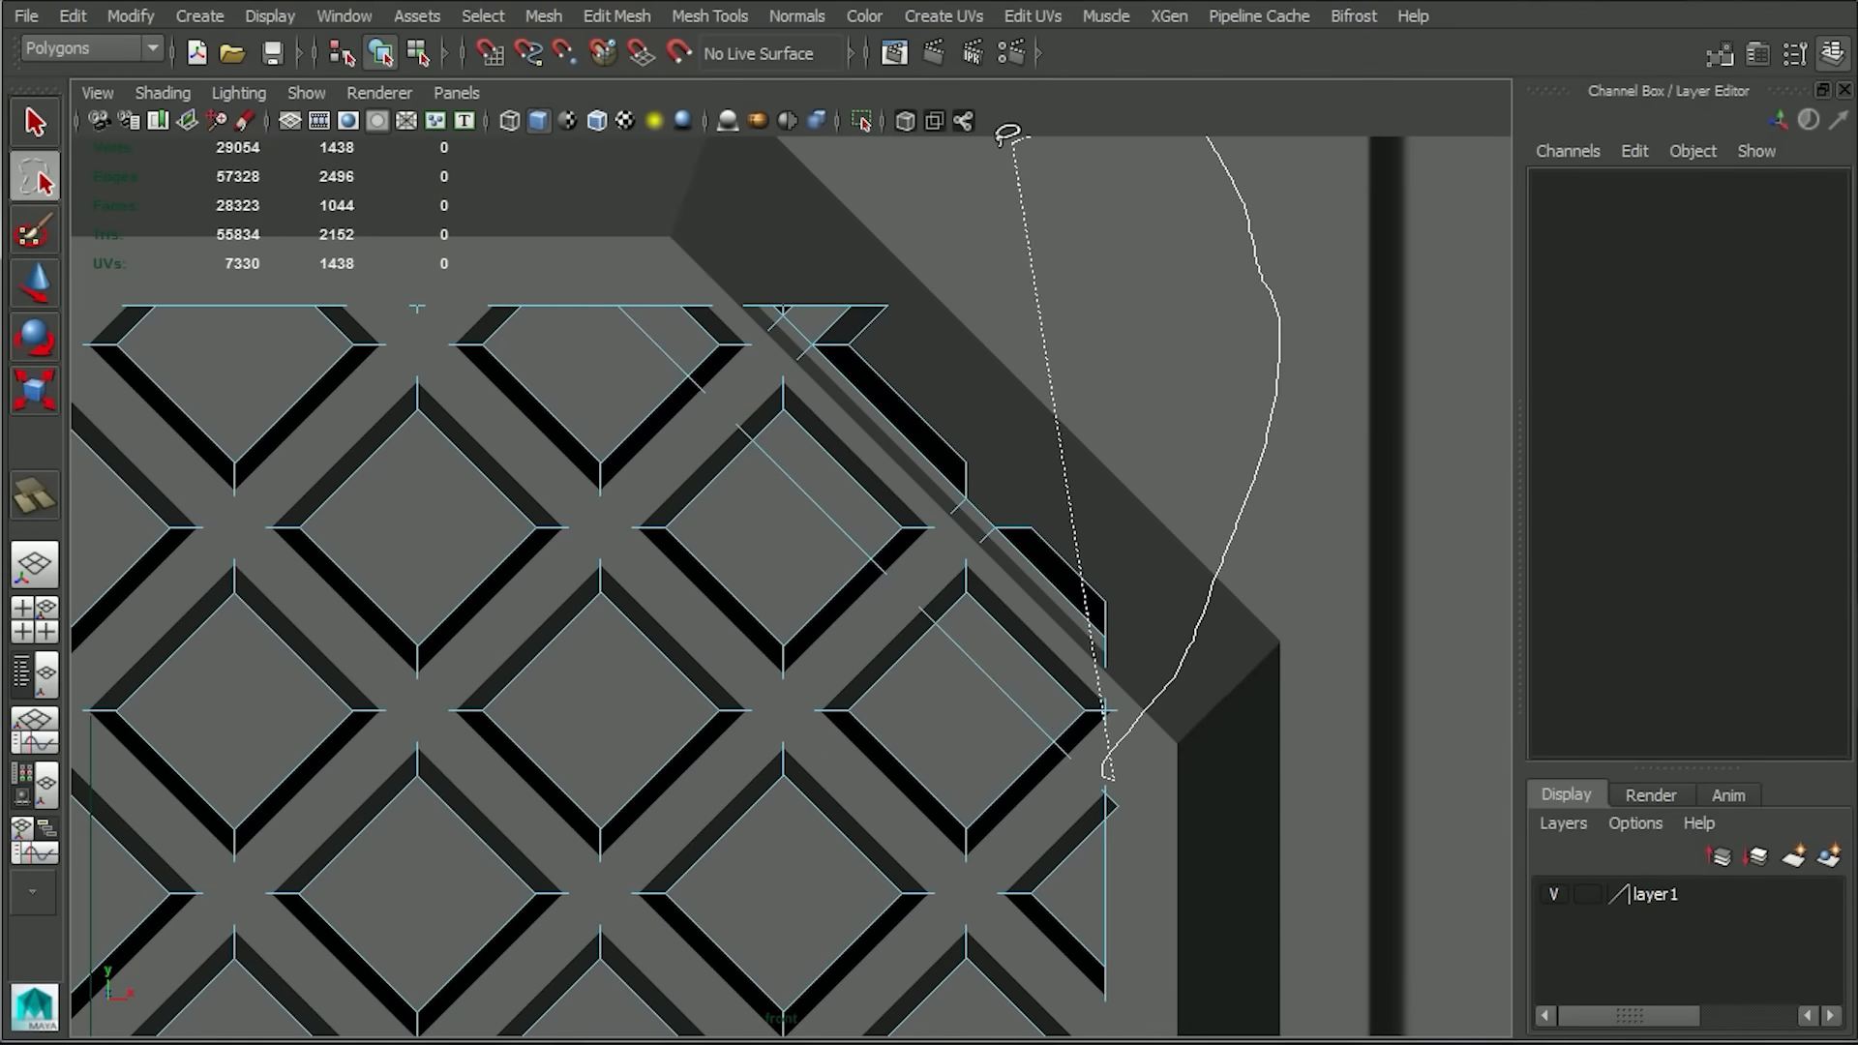
left_click_drag(1006, 132, 1011, 136)
key("Delete")
key("w")
right_click_drag(1089, 635, 1122, 695)
left_click_drag(1132, 678, 973, 890)
Delete the leftover strip faces between the diamonds along the grid's right edge.
key("Delete")
Hide all objects except the trimmed grid.
left_click(270, 15)
mouse_move(371, 145)
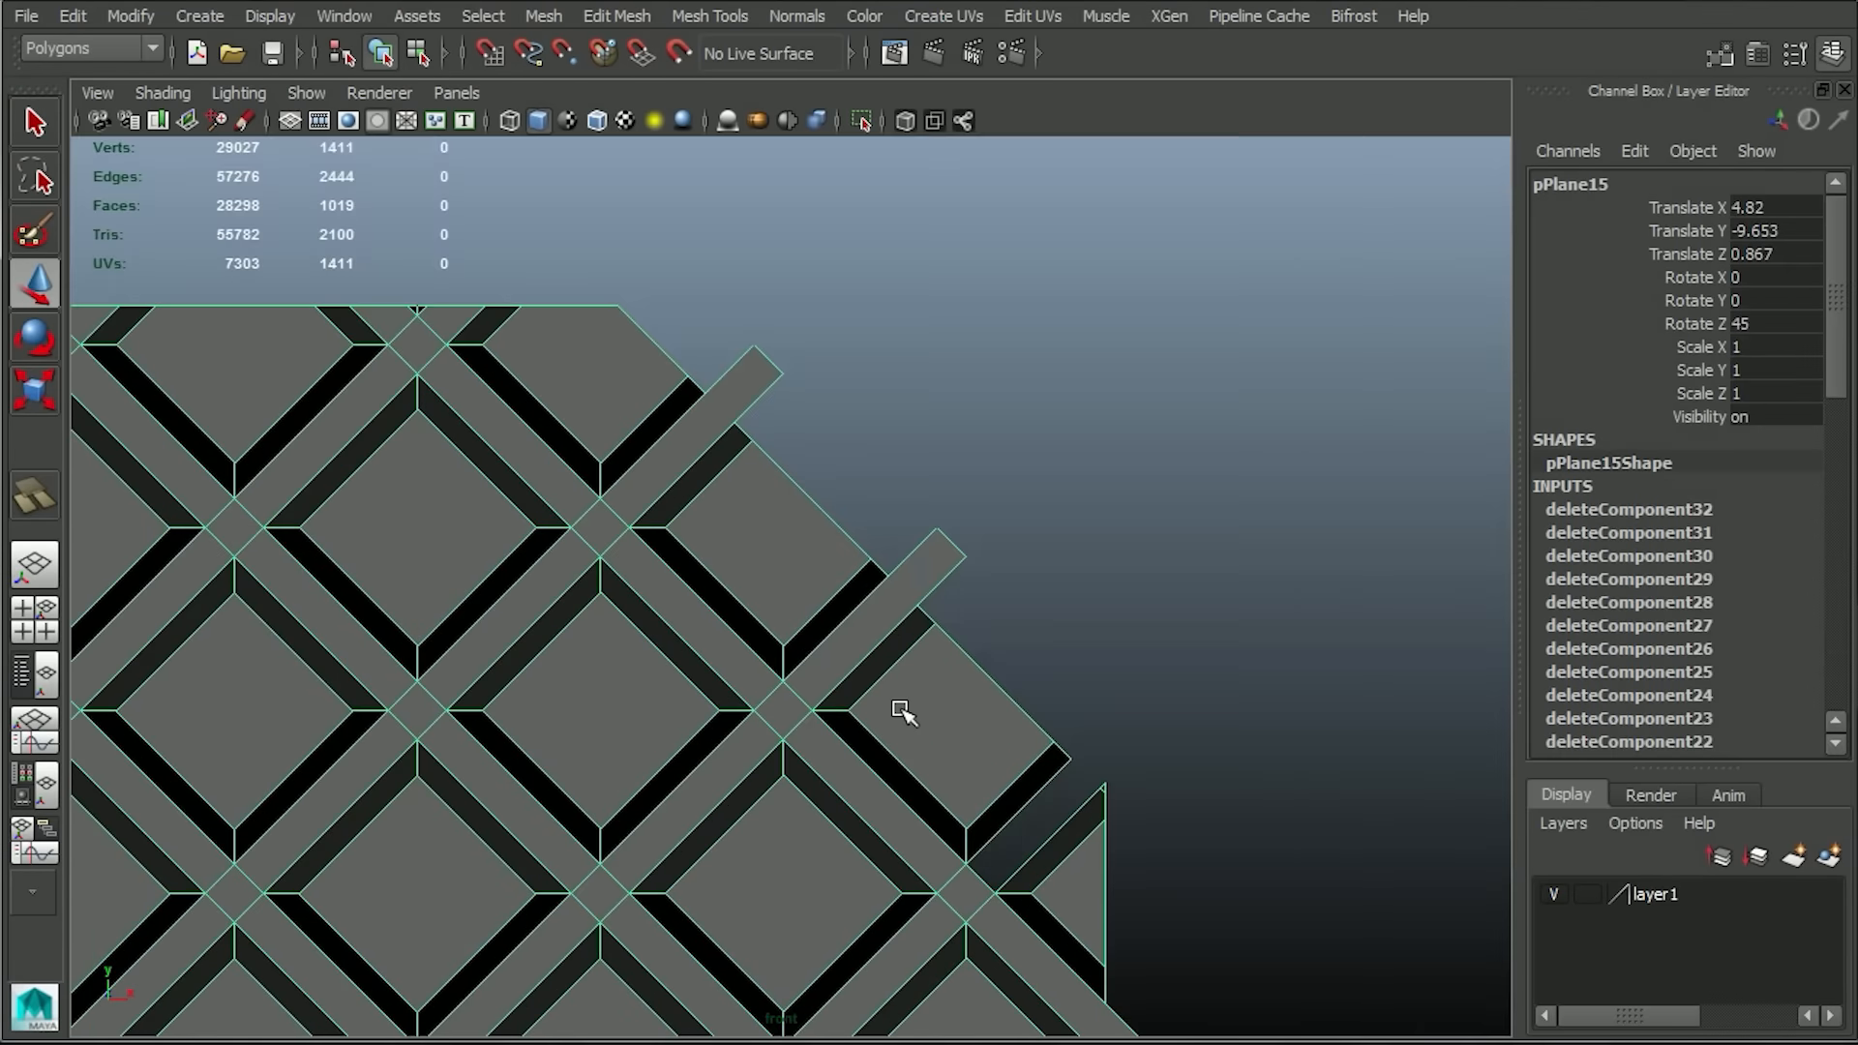
left_click(871, 613)
left_click(1232, 842)
scroll(1231, 842, "up", 3)
left_click(1270, 627)
key("Delete")
left_click_drag(1260, 662, 1300, 701)
key("Delete")
left_click(1254, 605)
key("Delete")
left_click_drag(1332, 948, 1269, 1024)
Delete the stray faces outside the grid's outline and the leftover strips along its lower-right ledge.
key("Delete")
middle_click_drag(1339, 887, 1365, 628, "alt")
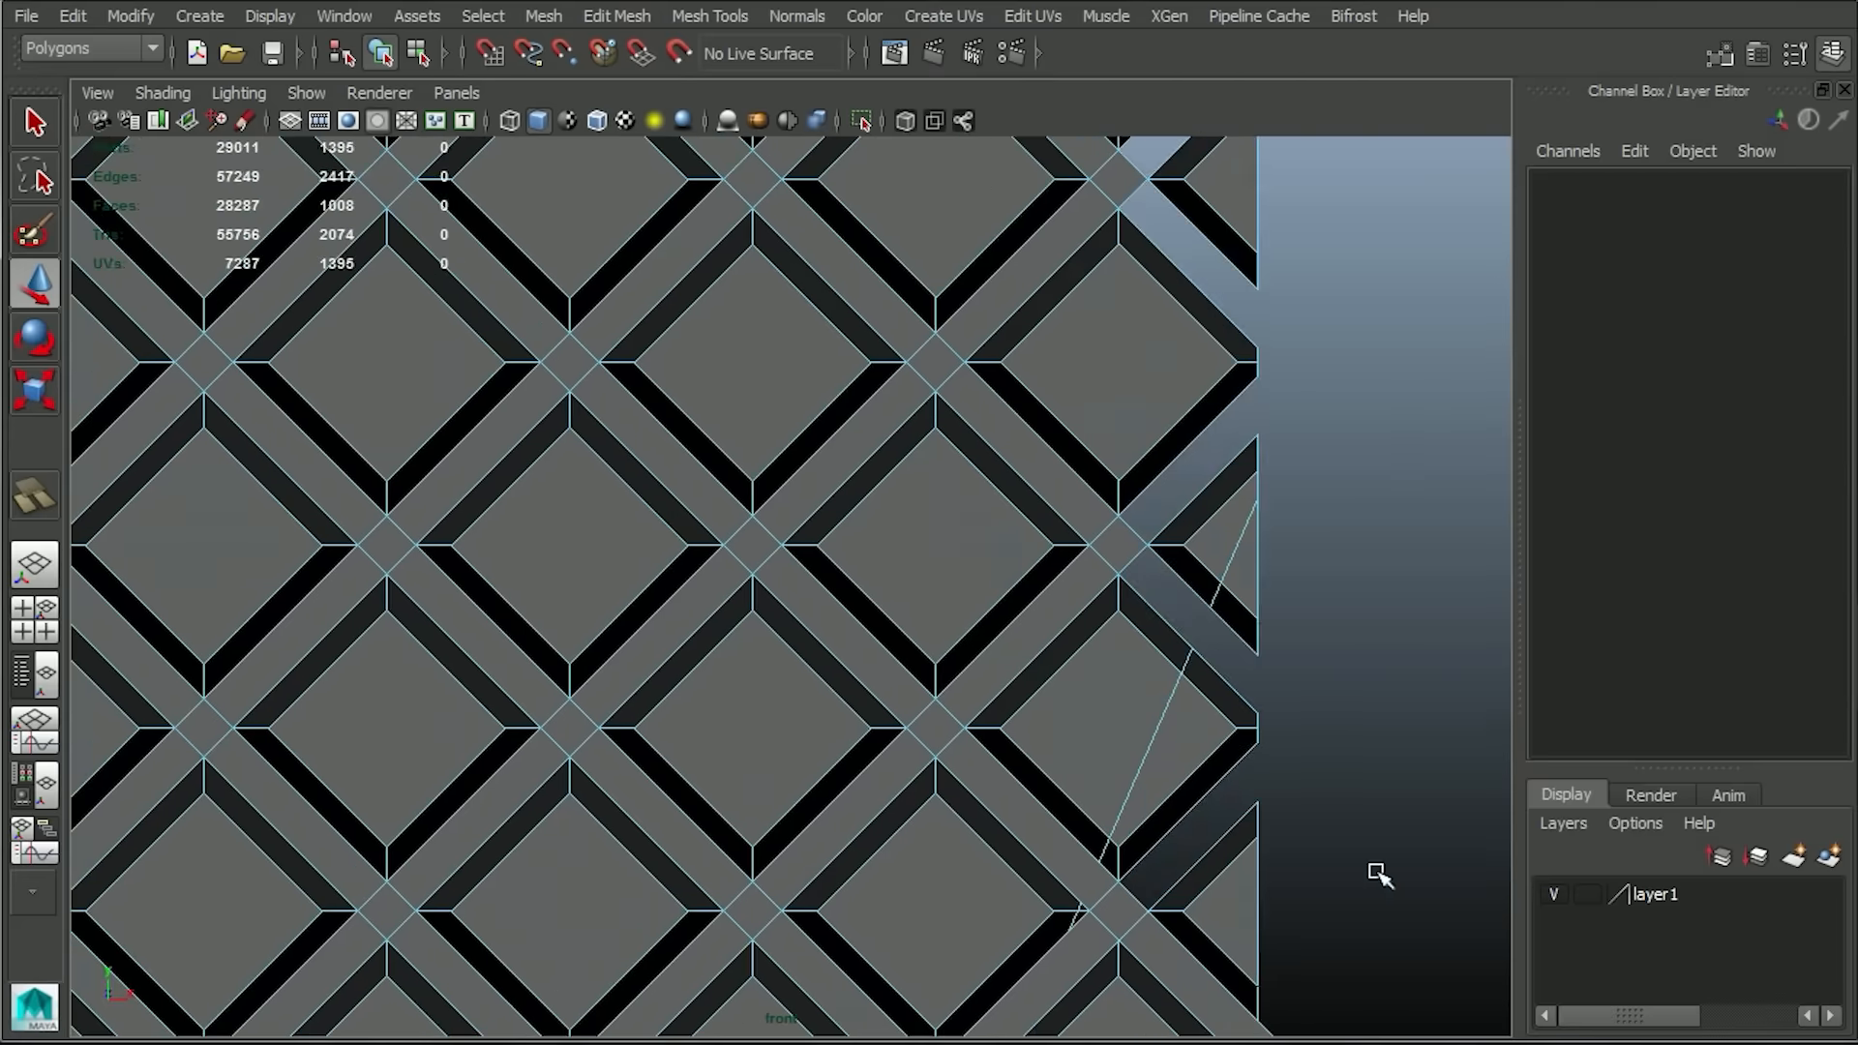
key("Delete")
scroll(1378, 876, "down", 3)
left_click_drag(1032, 880, 999, 985)
scroll(1016, 935, "down", 4)
left_click_drag(902, 198, 1336, 933)
key("Delete")
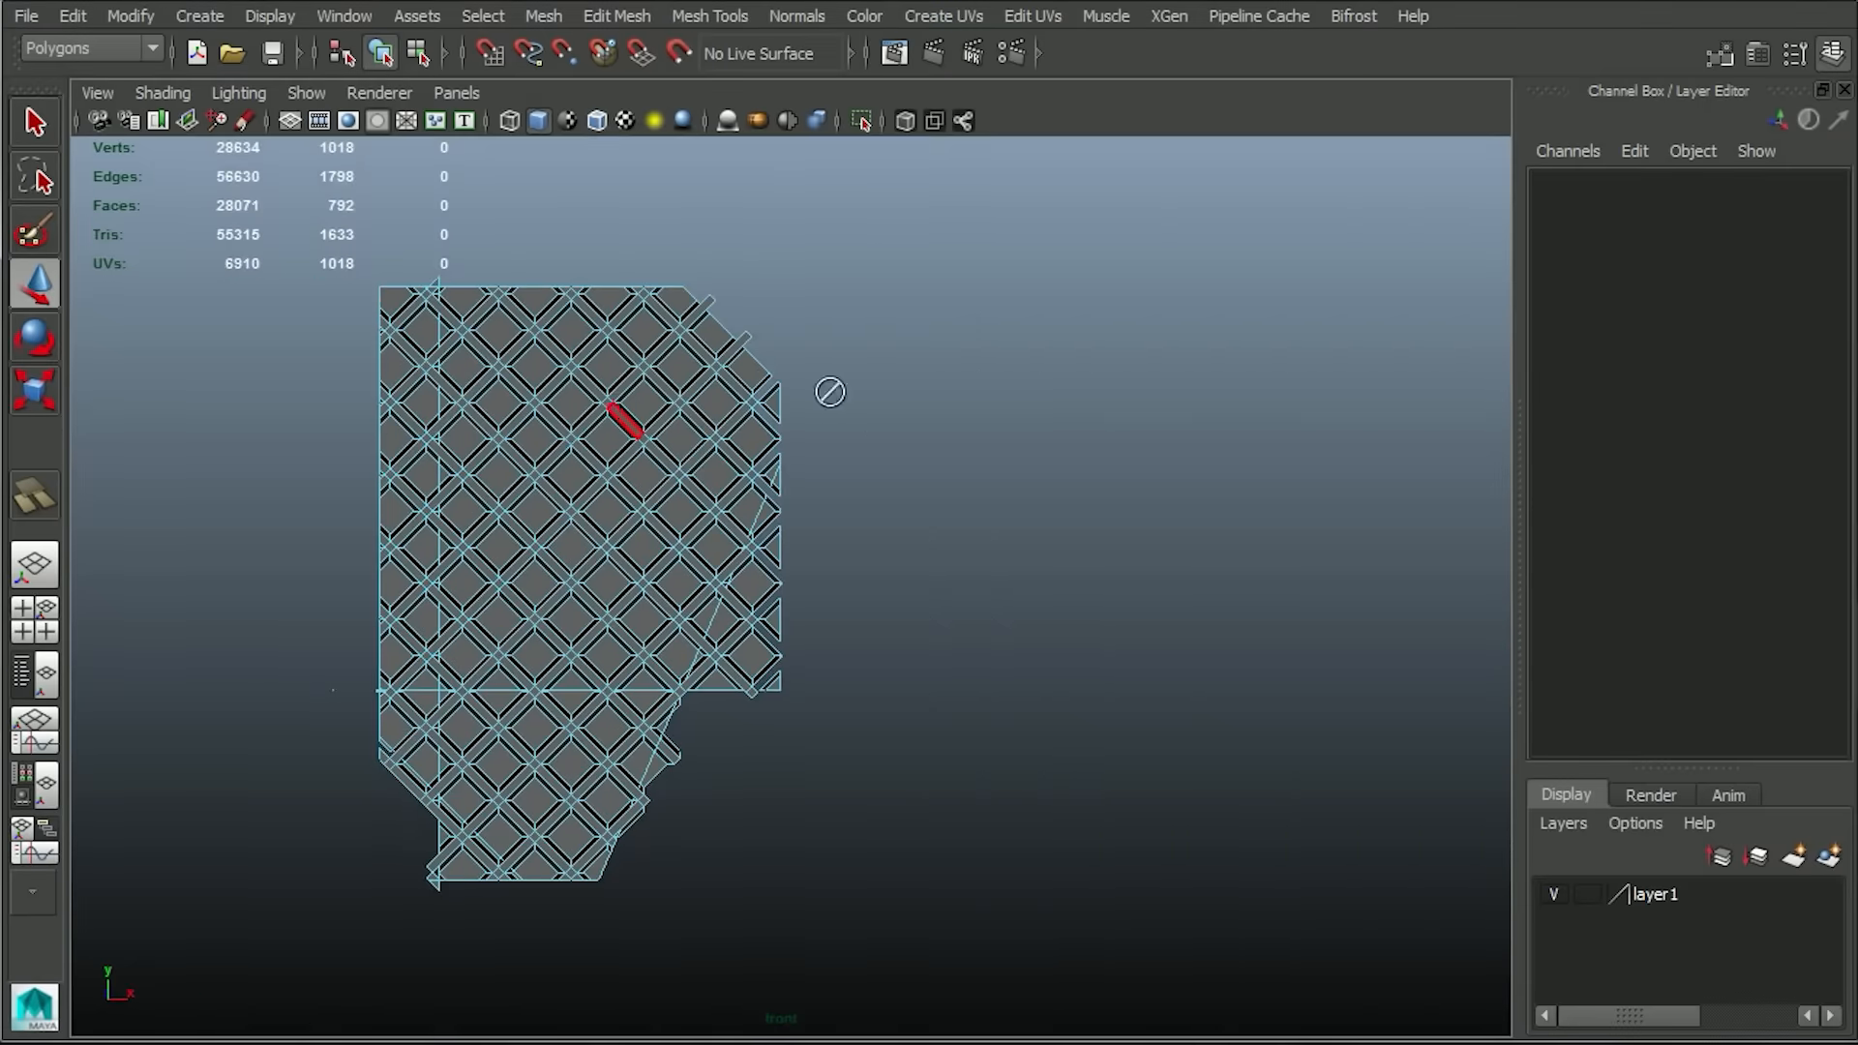
scroll(1174, 506, "up", 6)
left_click_drag(1123, 775, 1113, 737)
key("Delete")
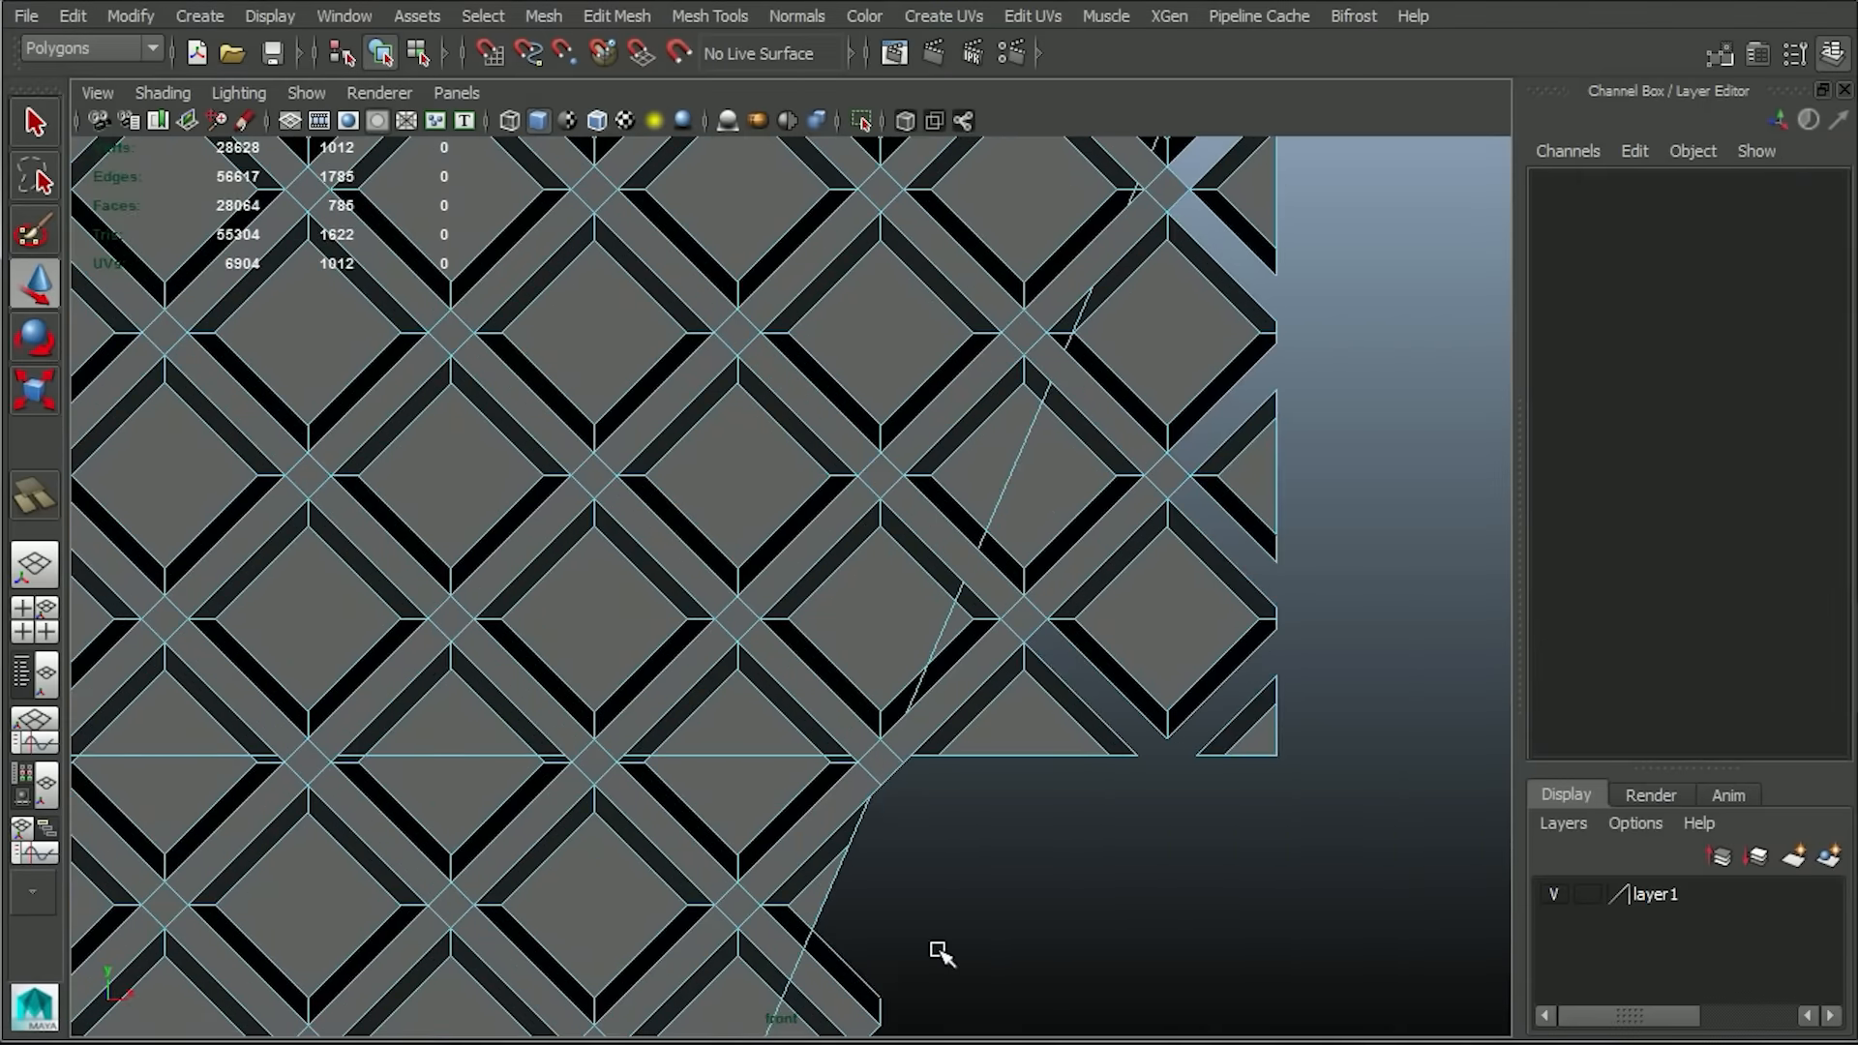
Delete the leftover strip faces along the grid's lower-right diagonal edge.
key("Delete")
middle_click_drag(876, 1011, 1112, 324, "alt")
left_click_drag(1110, 470, 953, 539)
key("Delete")
Delete the leftover strip faces along the grid's lower-left diagonal and bottom edge.
key("Delete")
middle_click_drag(991, 626, 1323, 557, "alt")
key("Delete")
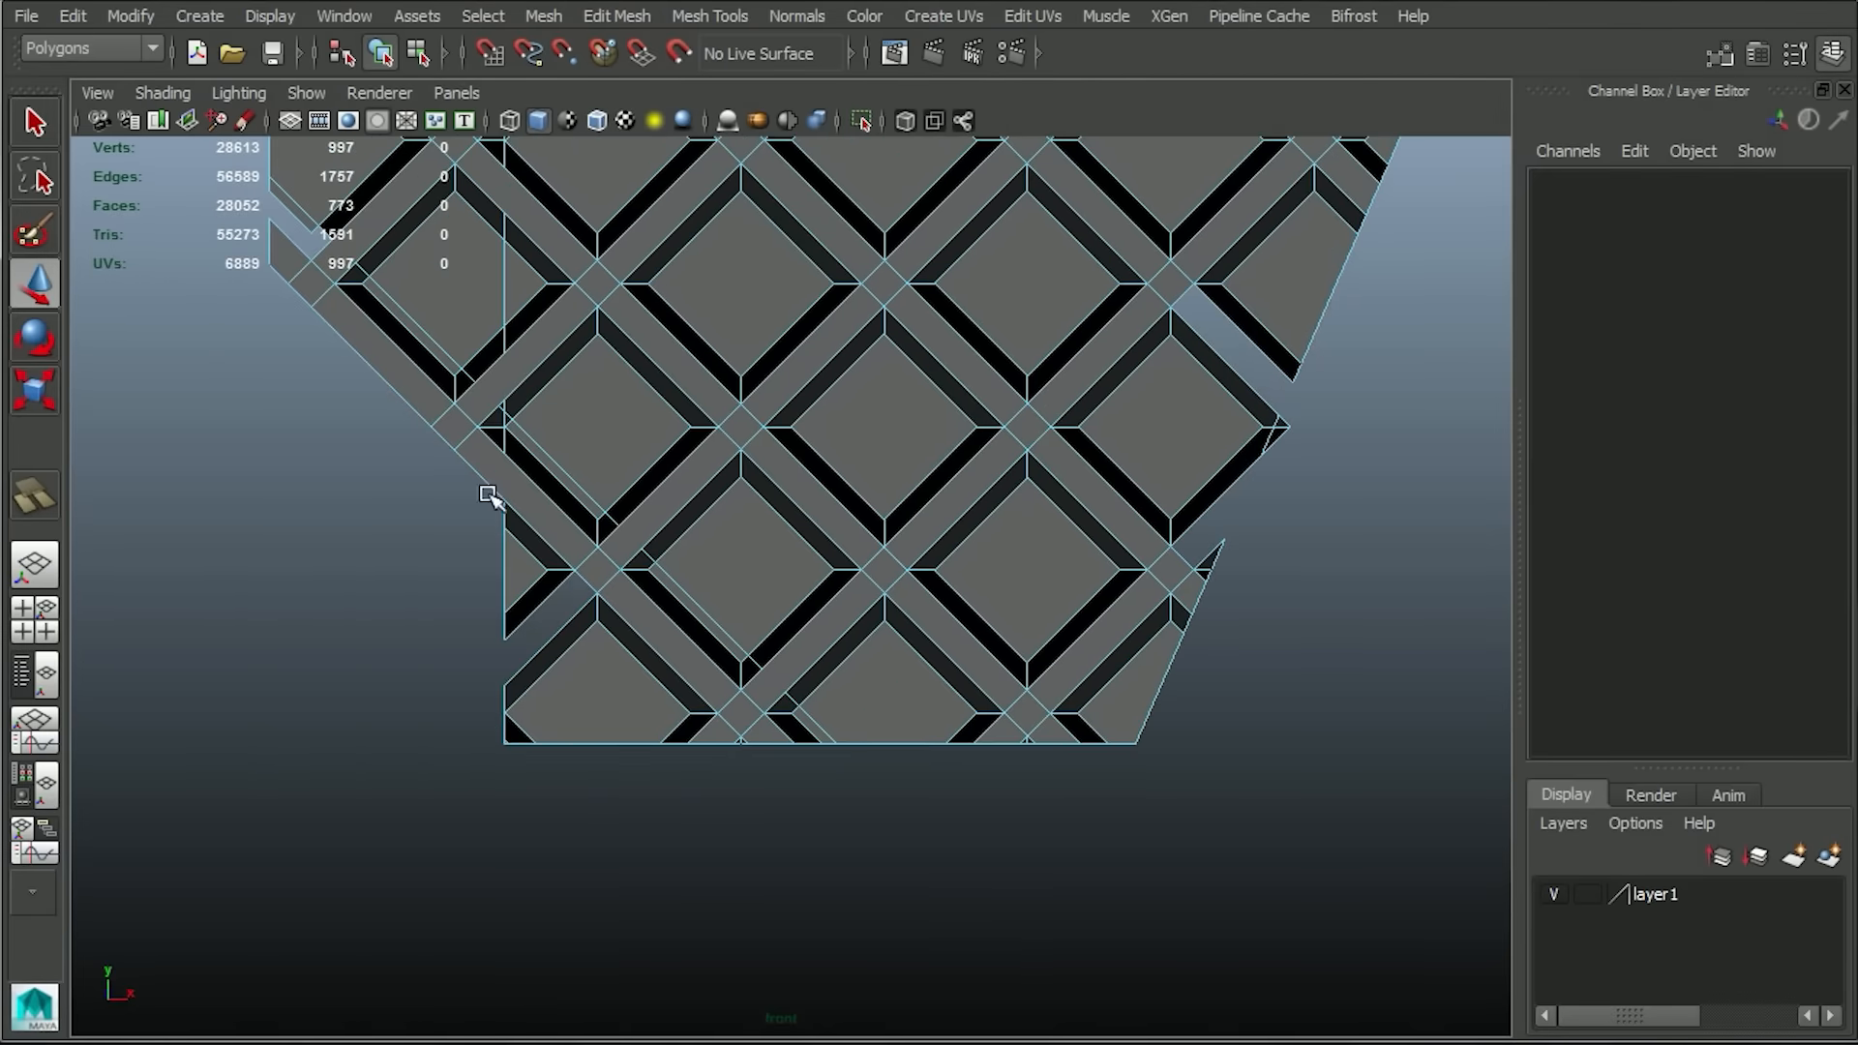
middle_click_drag(493, 500, 581, 705, "alt")
scroll(707, 527, "down", 3)
scroll(706, 527, "up", 3)
left_click_drag(539, 472, 807, 544)
key("Delete")
Show the hidden wall panel objects again and select the trimmed grid.
middle_click_drag(1306, 879, 1314, 456, "alt")
scroll(1294, 416, "down", 5)
right_click_drag(1031, 517, 1141, 482)
scroll(1113, 484, "down", 3)
left_click(270, 16)
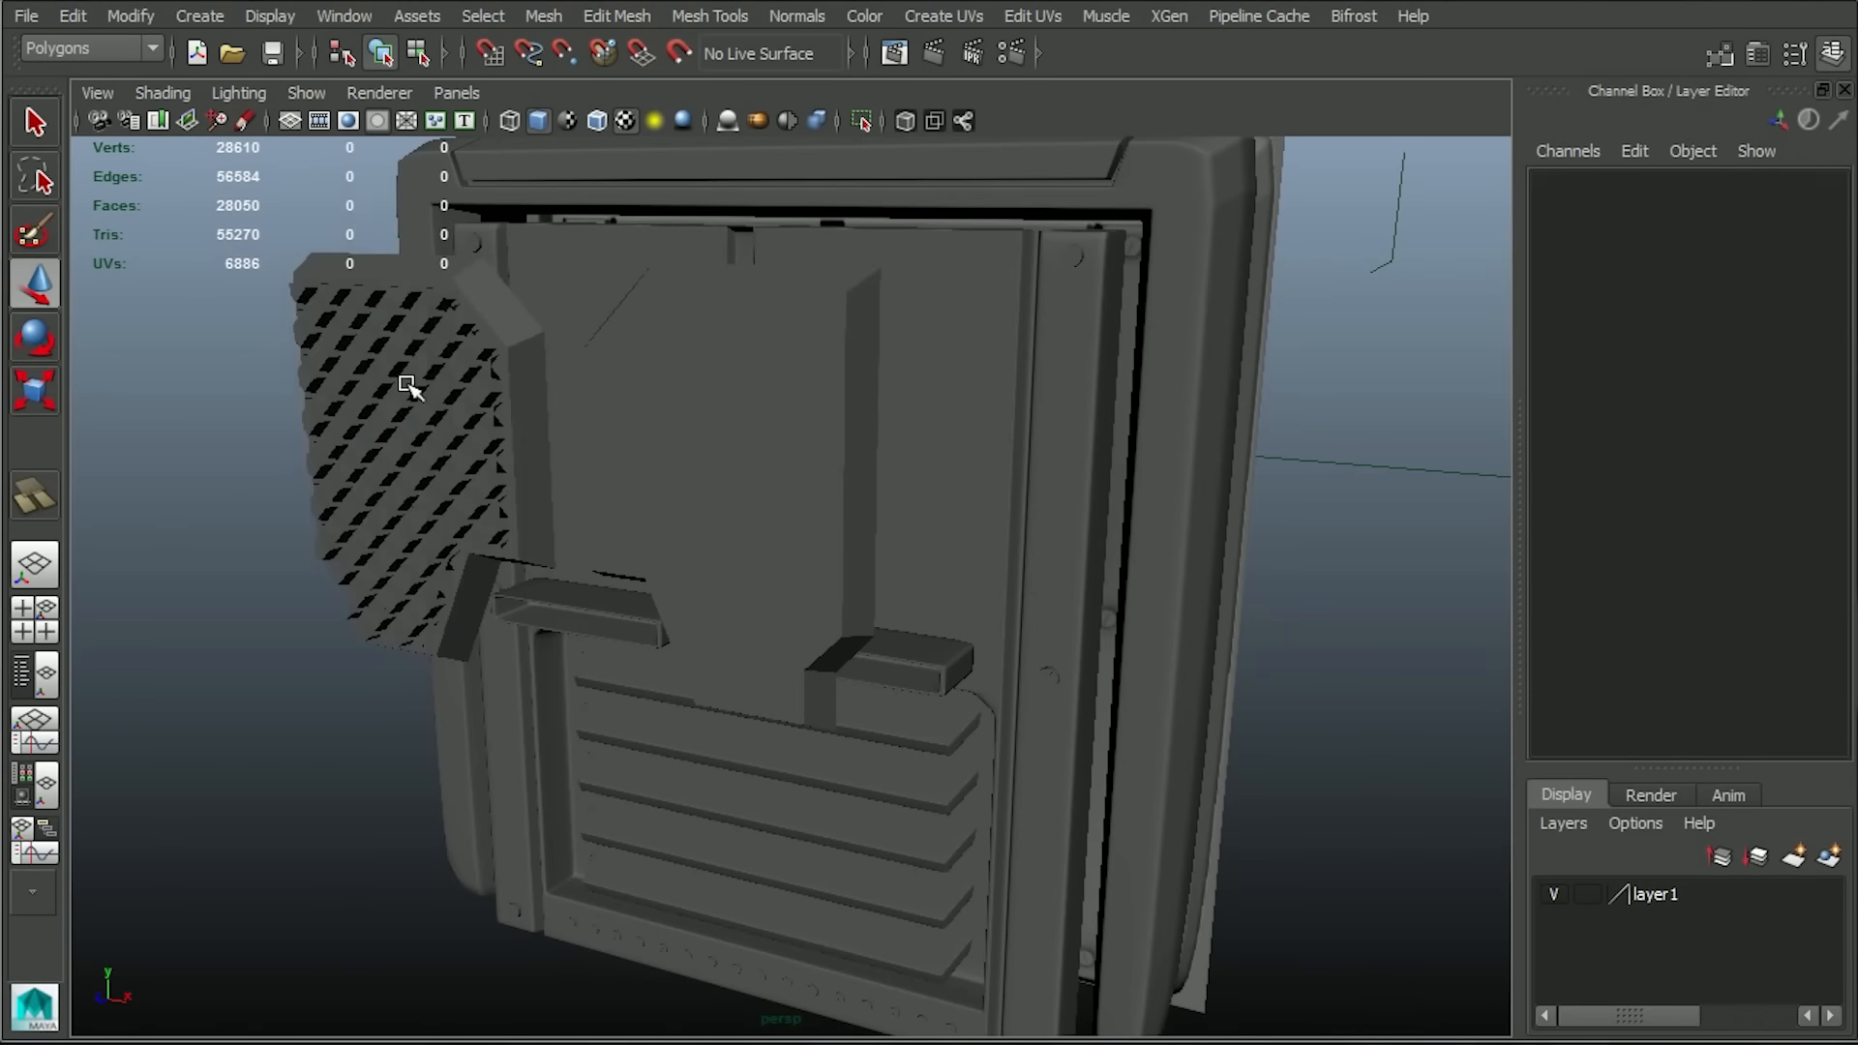
left_click(406, 384)
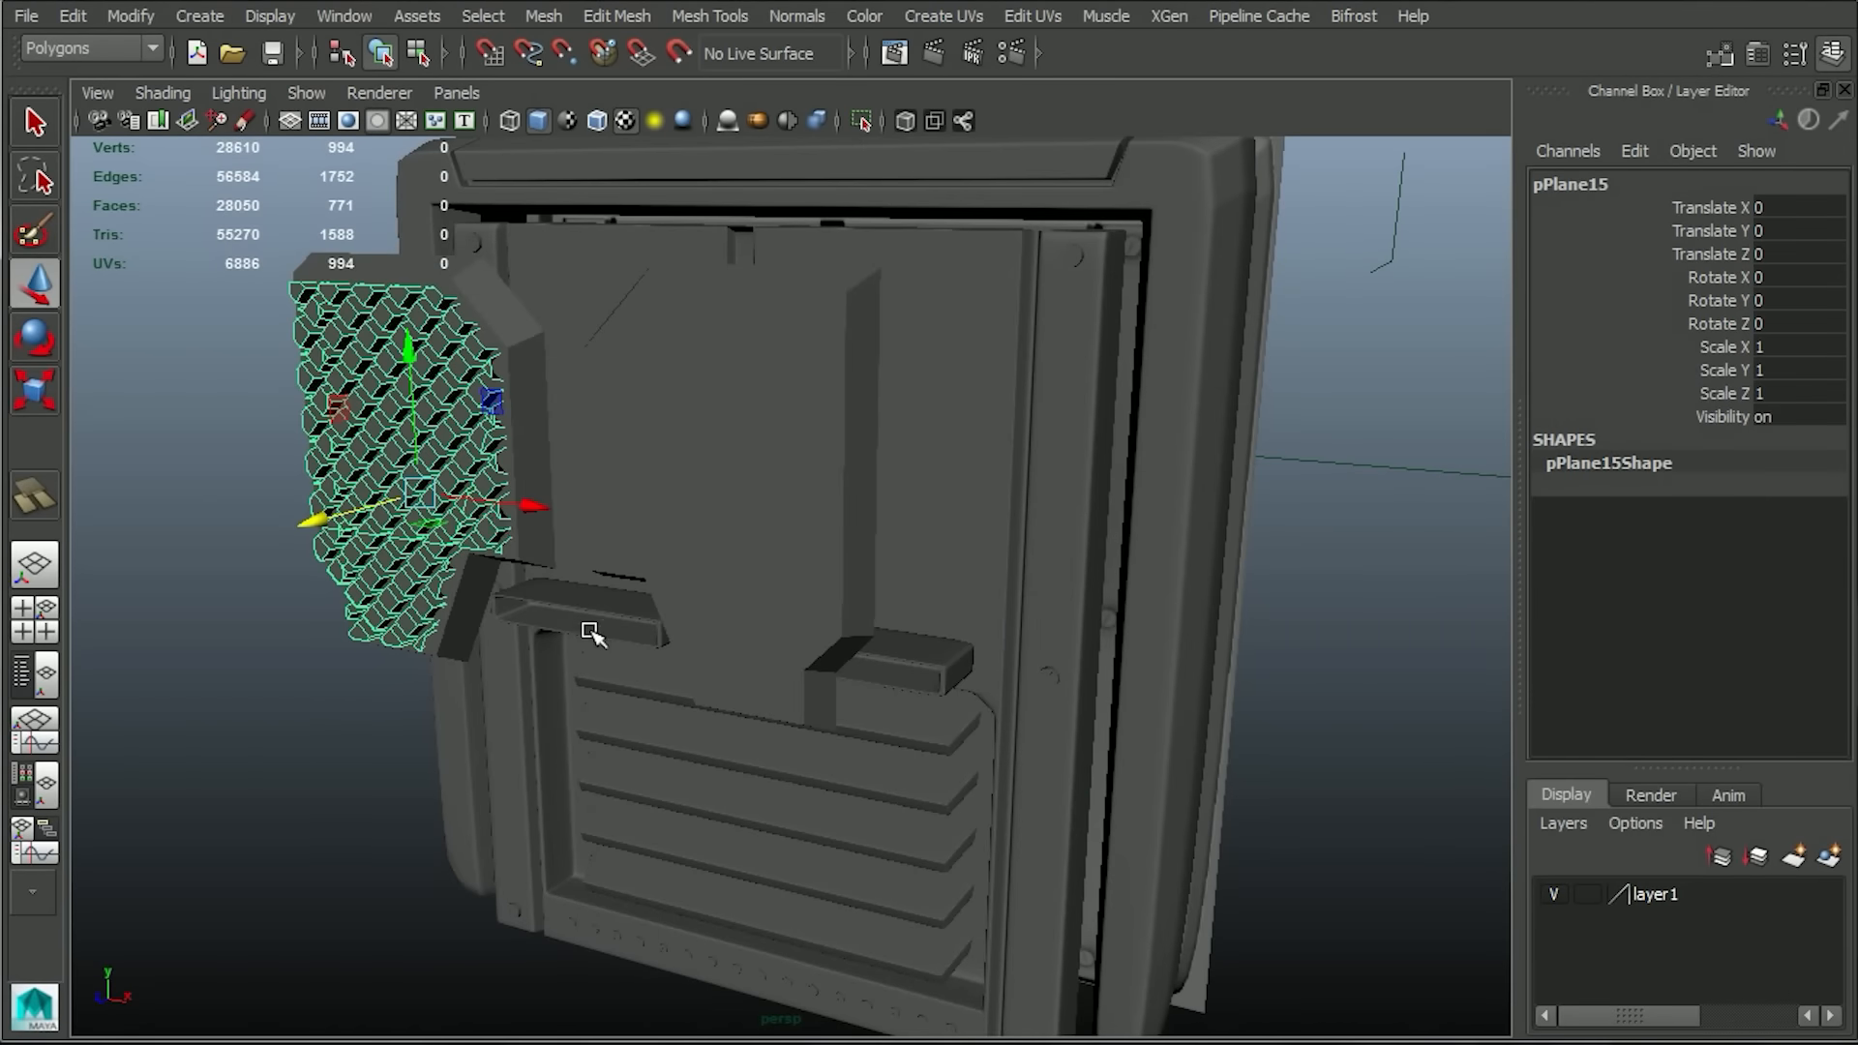
Duplicate the grid, move the copy to about 3.298 in X over the upper-right recess, and mirror it with Scale X -1.
left_click_drag(589, 632, 615, 646, "alt")
left_click_drag(600, 572, 903, 611)
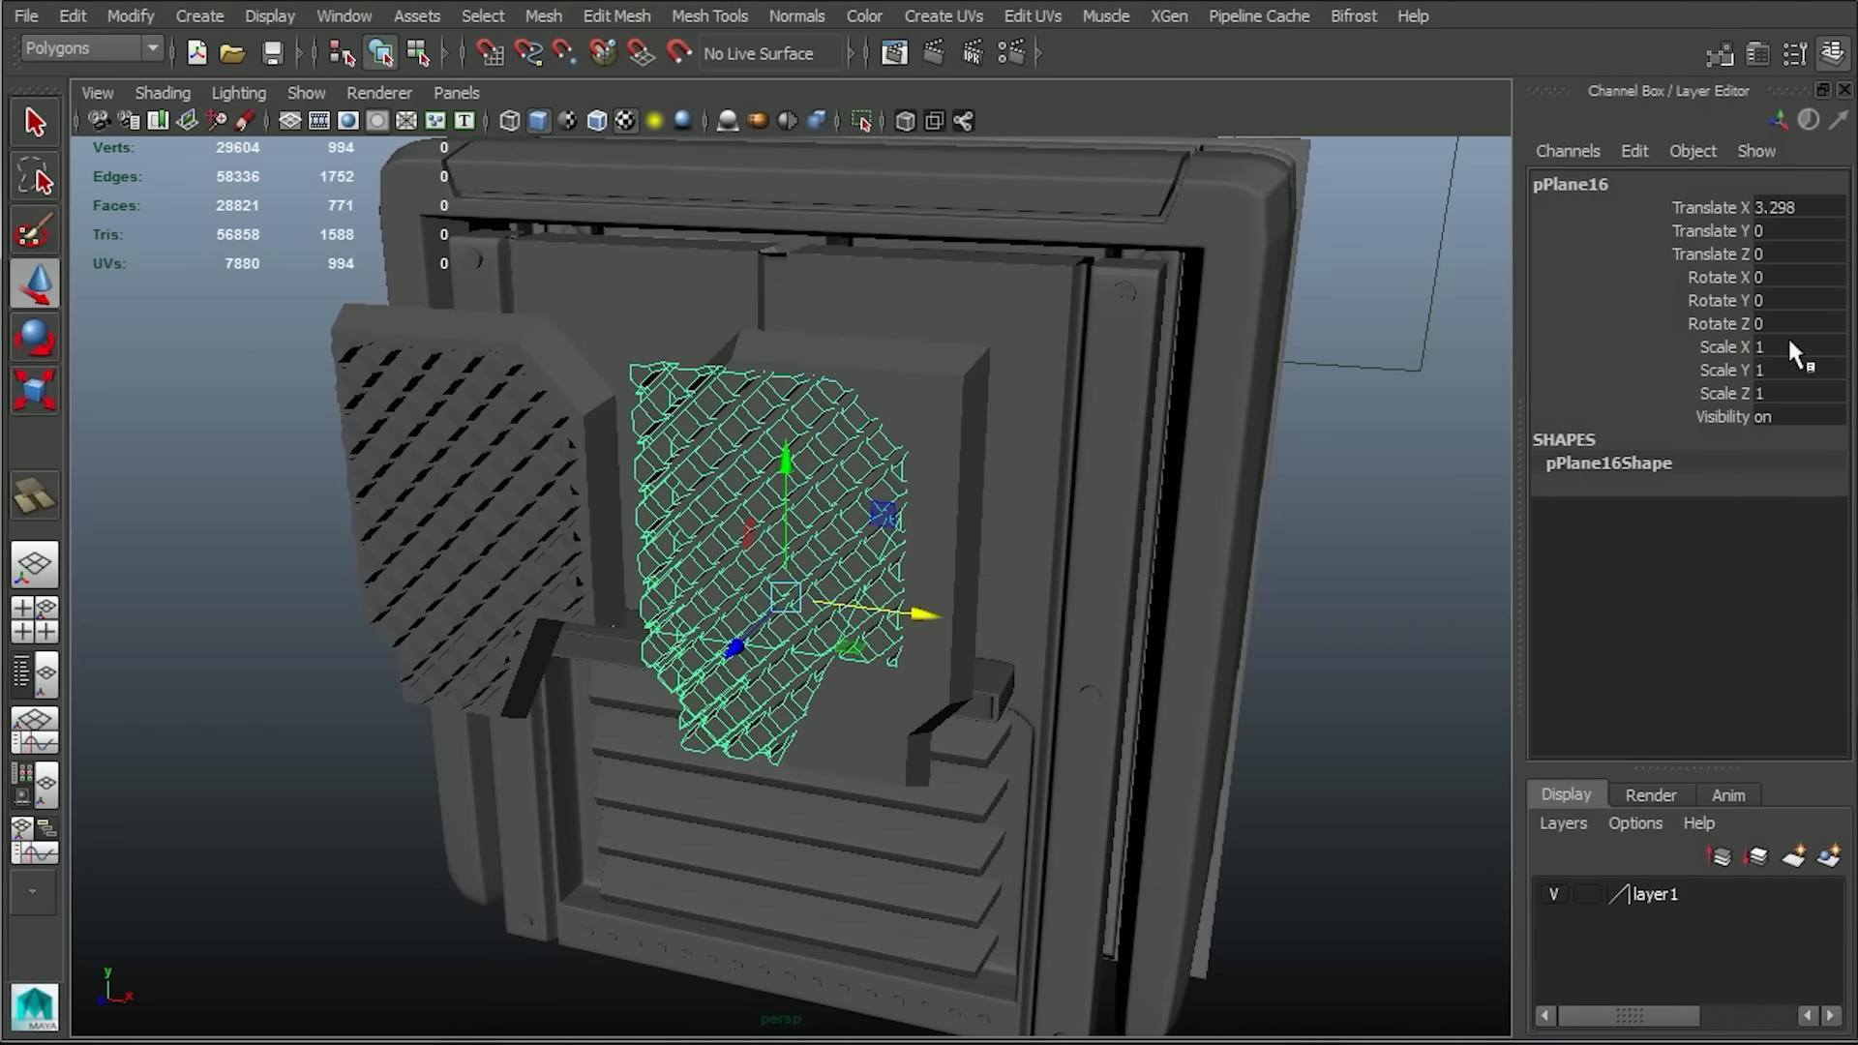
key("Return")
Reverse the mirrored grid's normals and check its fit in the upper-right recess from the front.
left_click(795, 14)
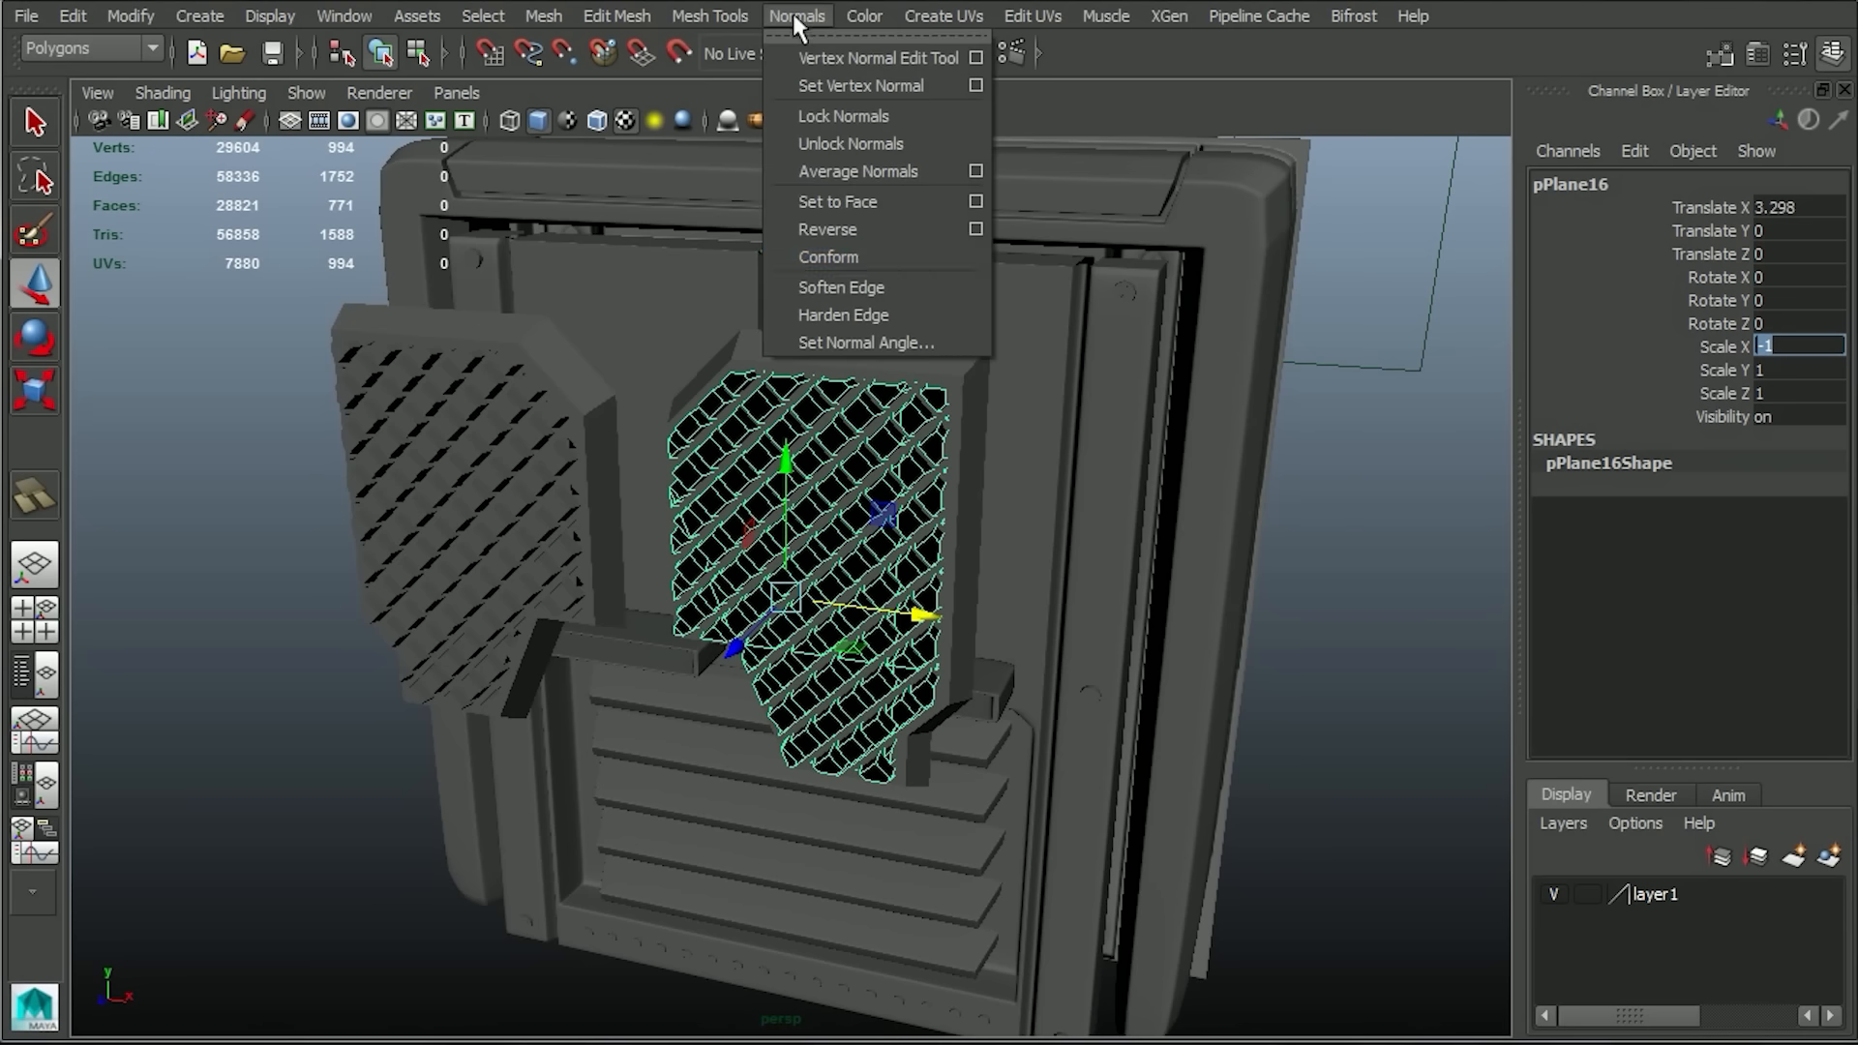
left_click(864, 235)
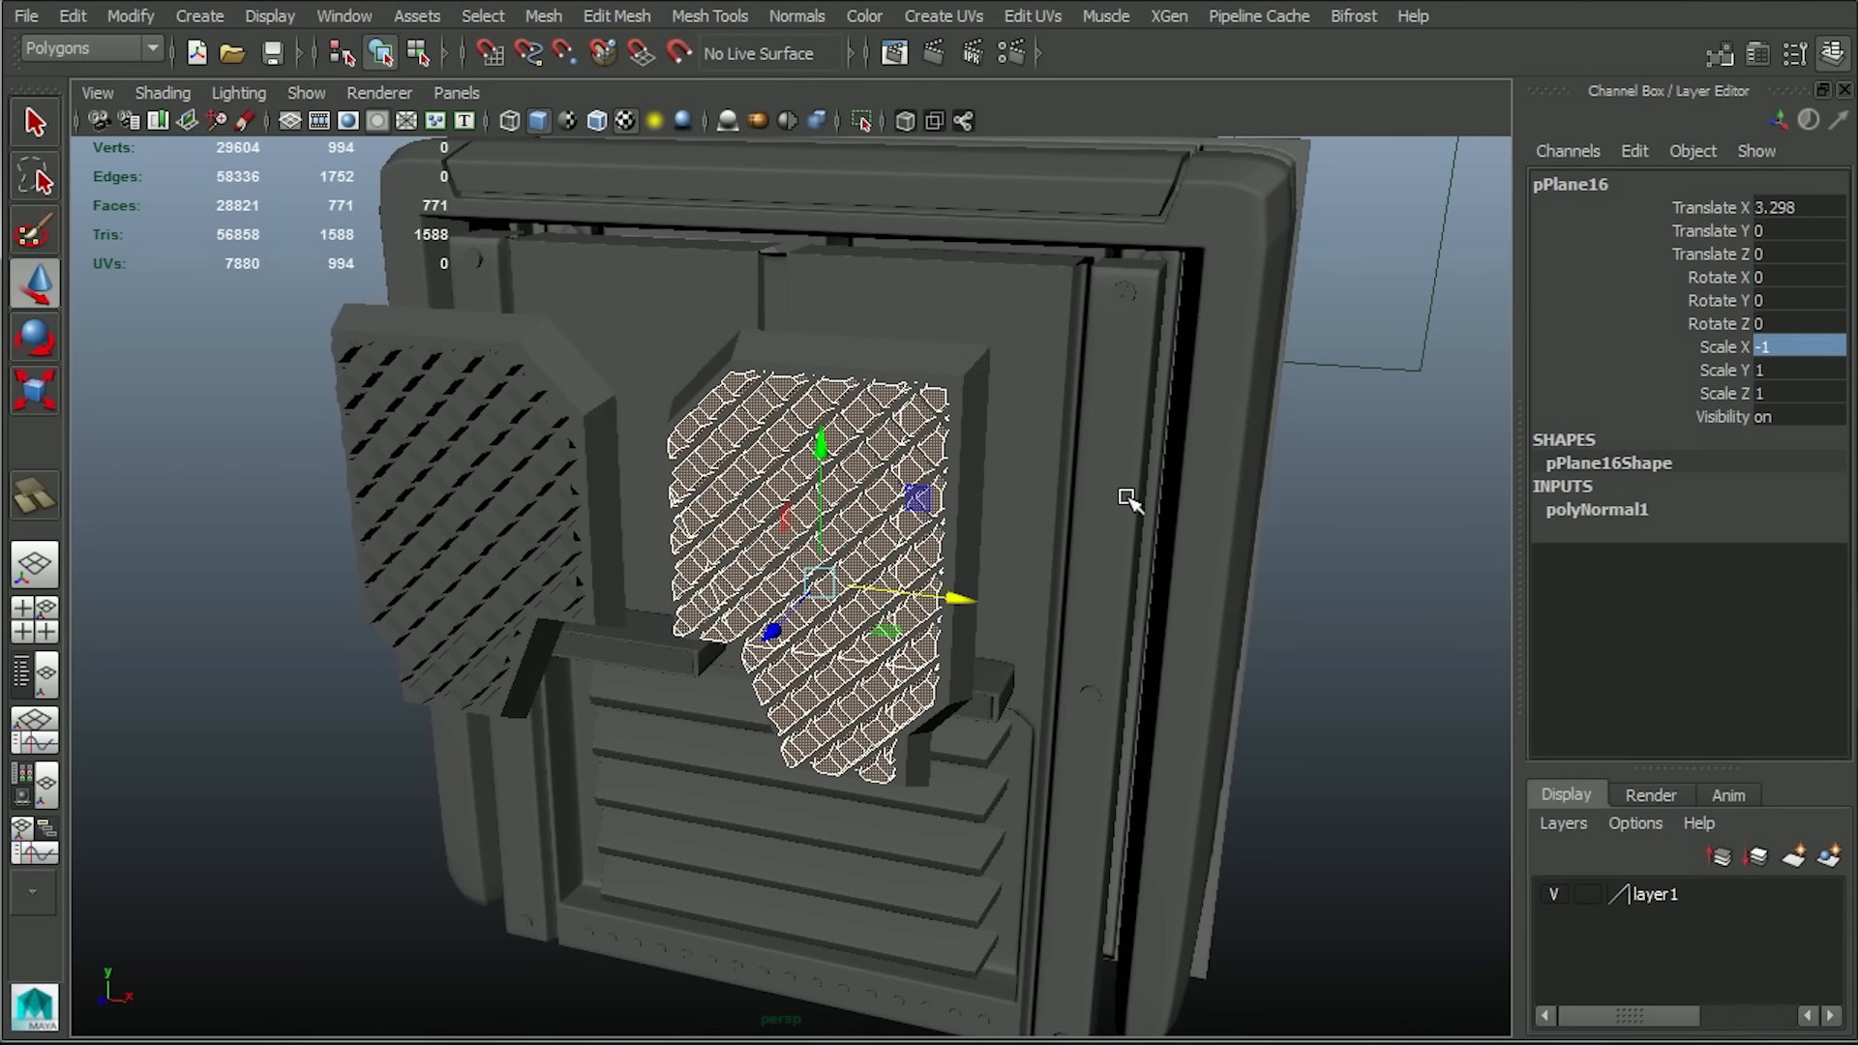
key("space")
left_click_drag(1206, 513, 1131, 587)
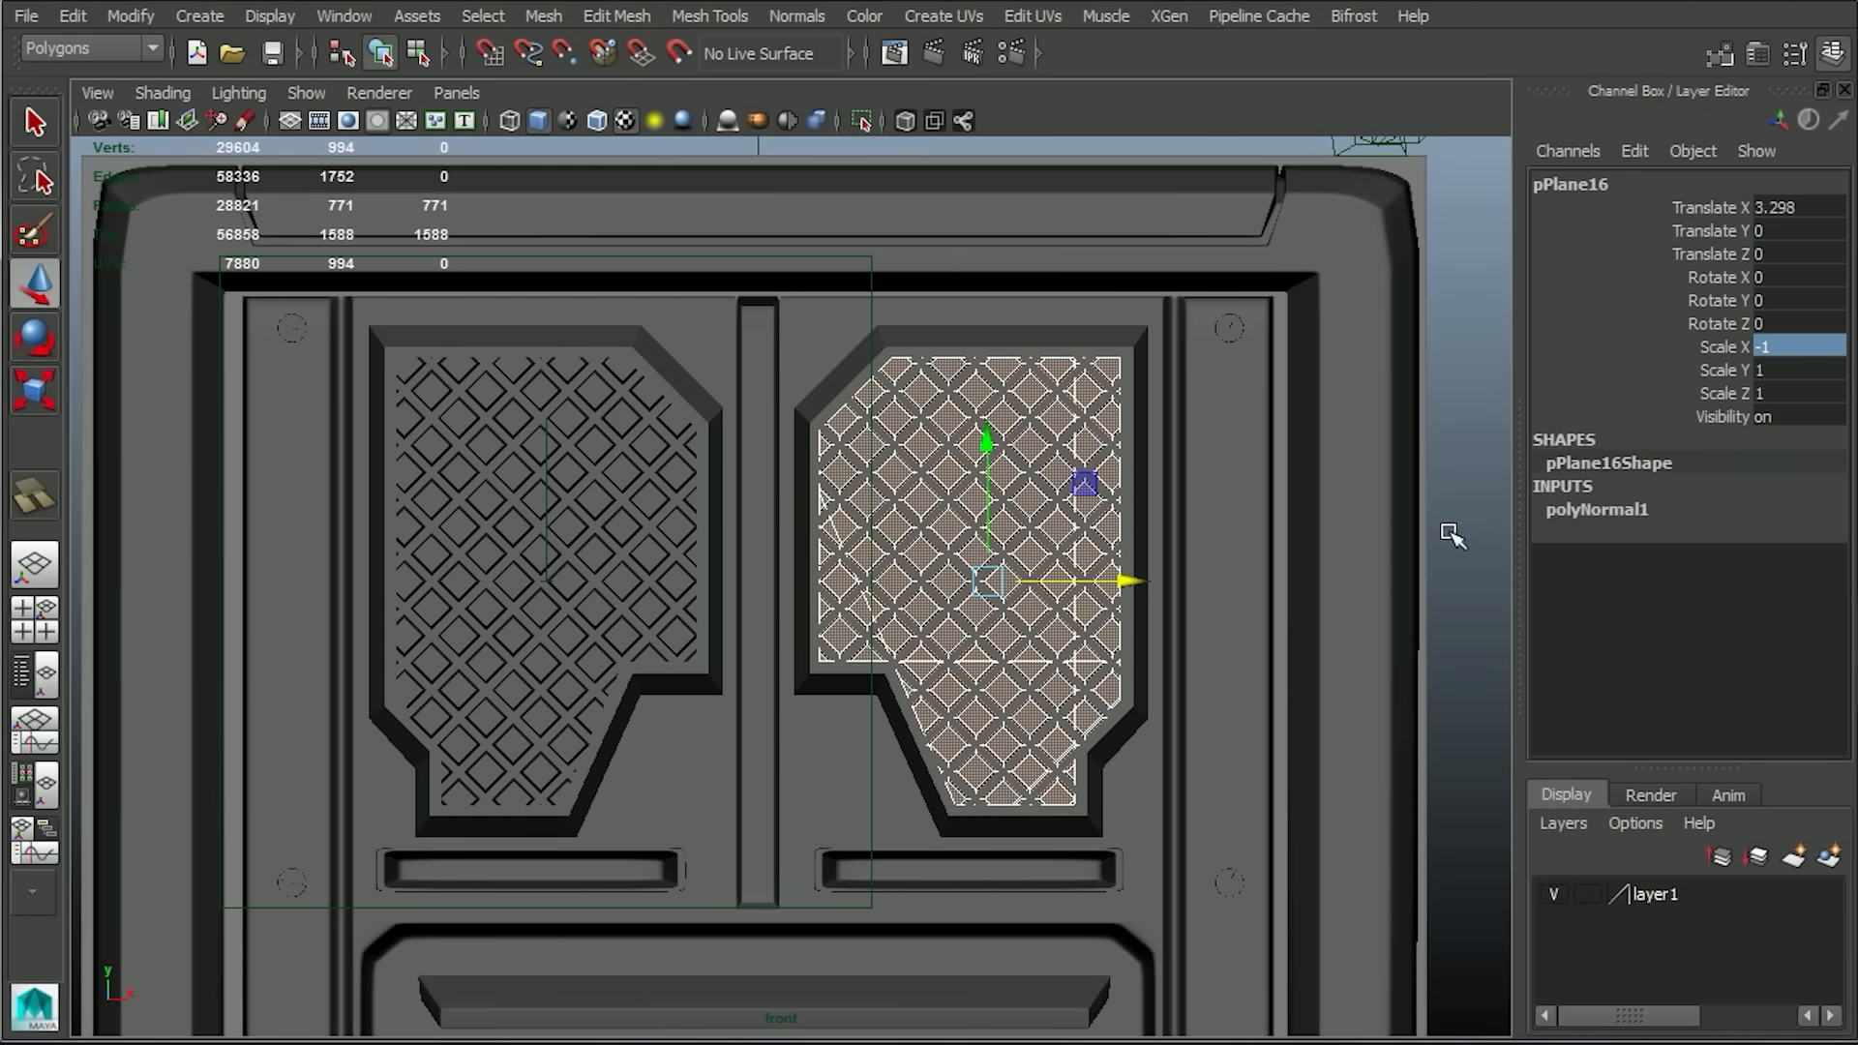
middle_click_drag(1451, 539, 1359, 648, "alt")
key("space")
left_click_drag(1347, 852, 1118, 603)
Select the flat plane behind the panel and bake its normal and ambient occlusion maps with Transfer Maps.
left_click(1362, 714)
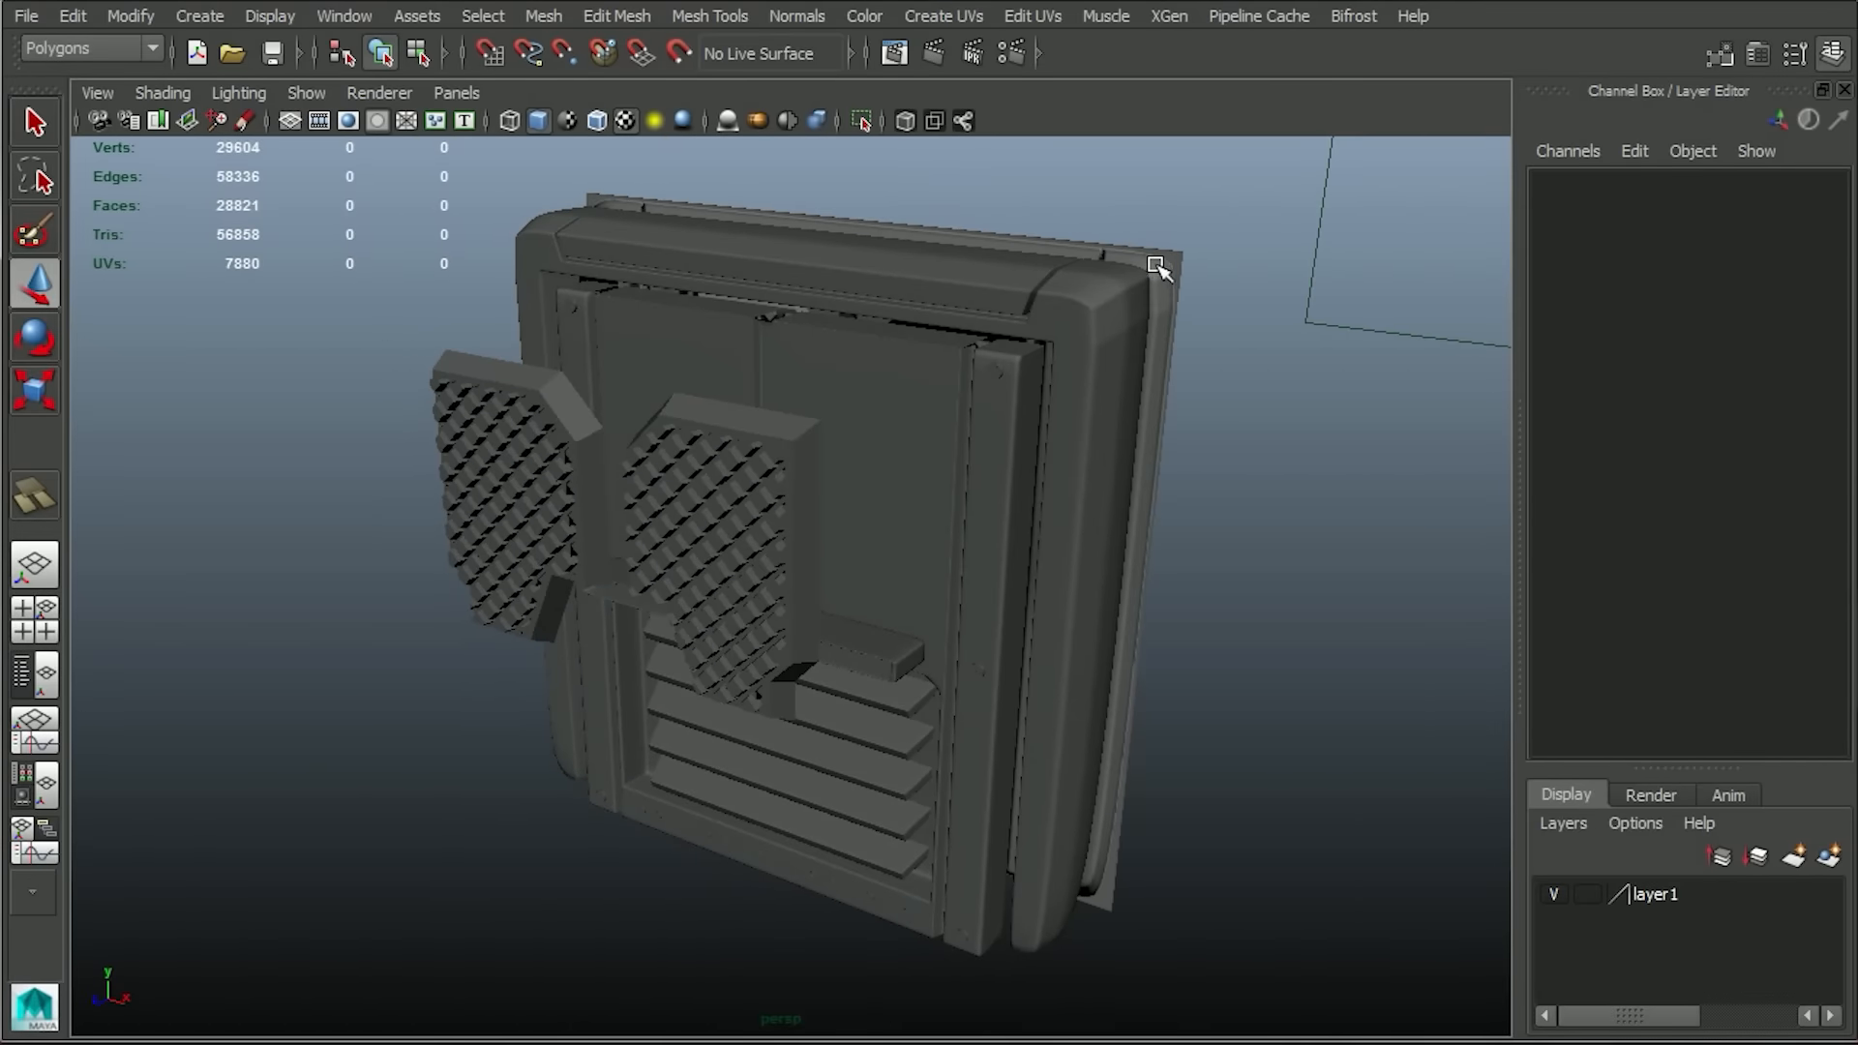
left_click(1158, 268)
left_click(130, 43)
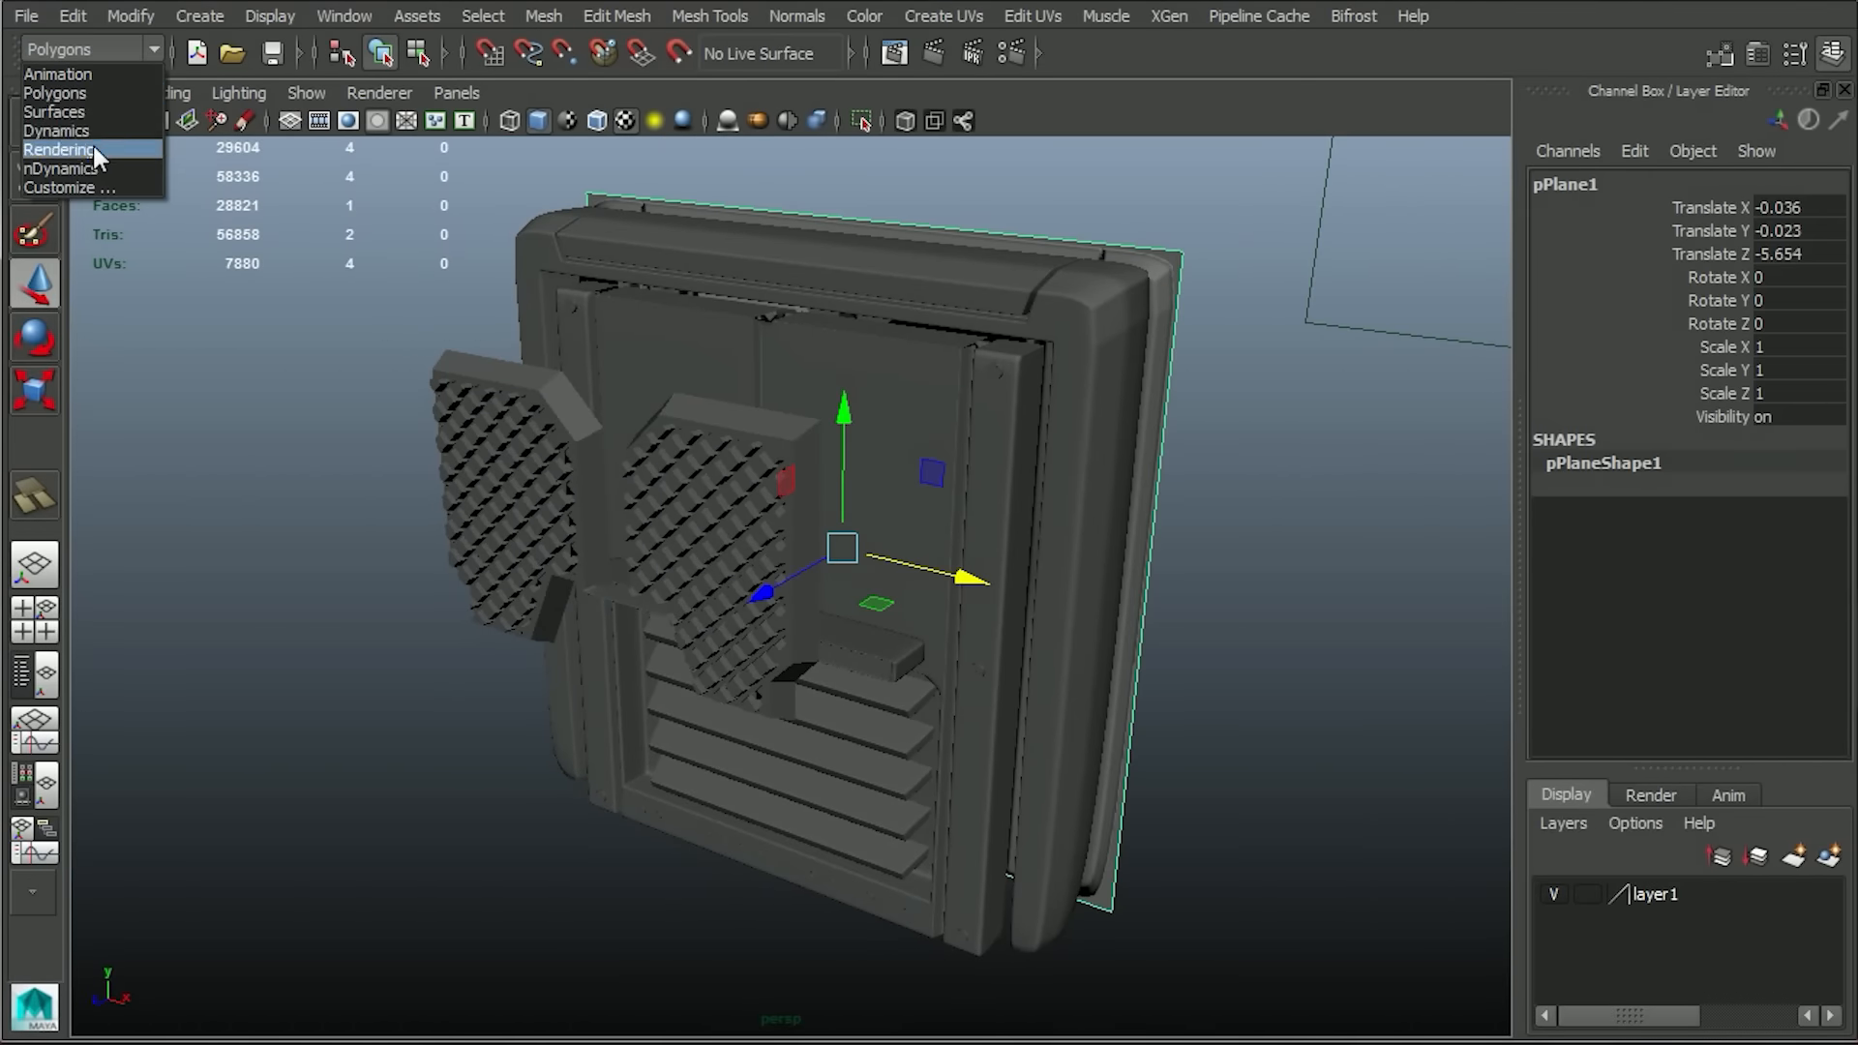
left_click(93, 150)
left_click(540, 16)
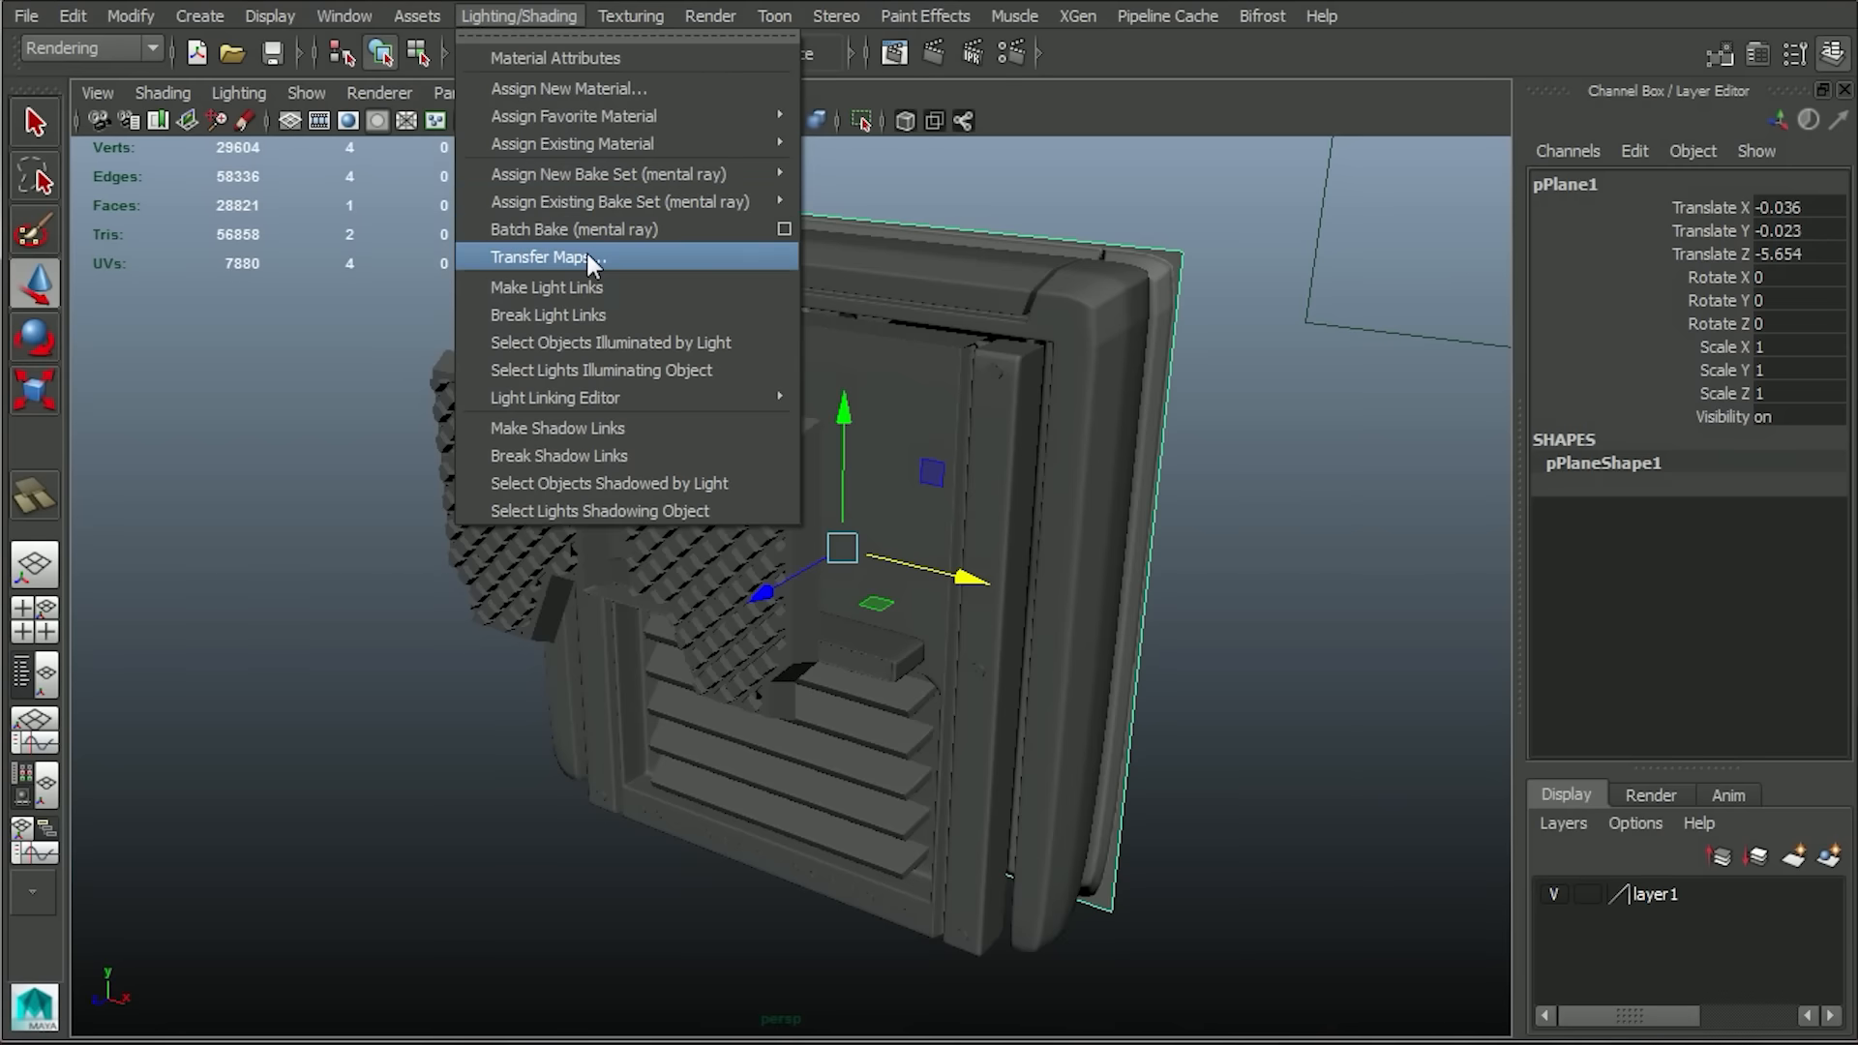
left_click(587, 252)
left_click(1430, 344)
left_click_drag(1796, 253, 1782, 416)
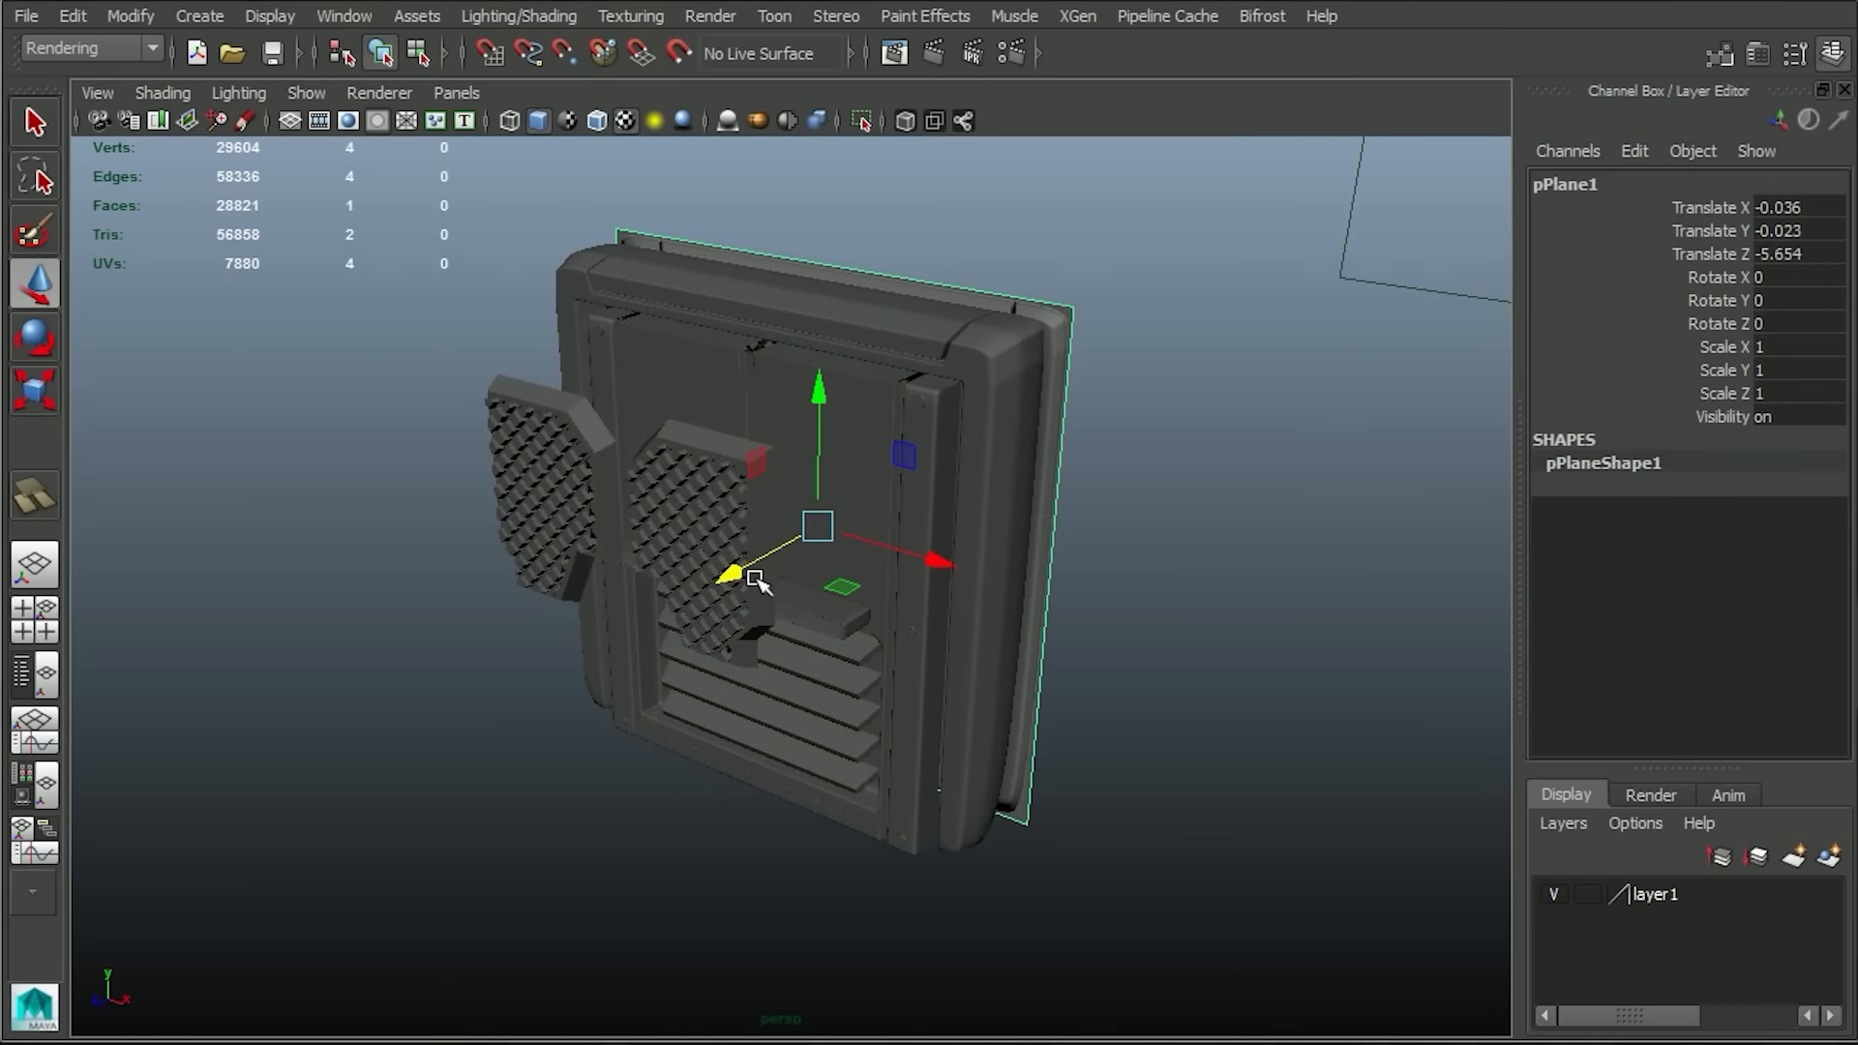
Pull the baked plane back to about -18.25 in Z, inspect the baked detail, and return it behind the panel.
left_click_drag(1016, 721, 1107, 261, "alt")
key("f")
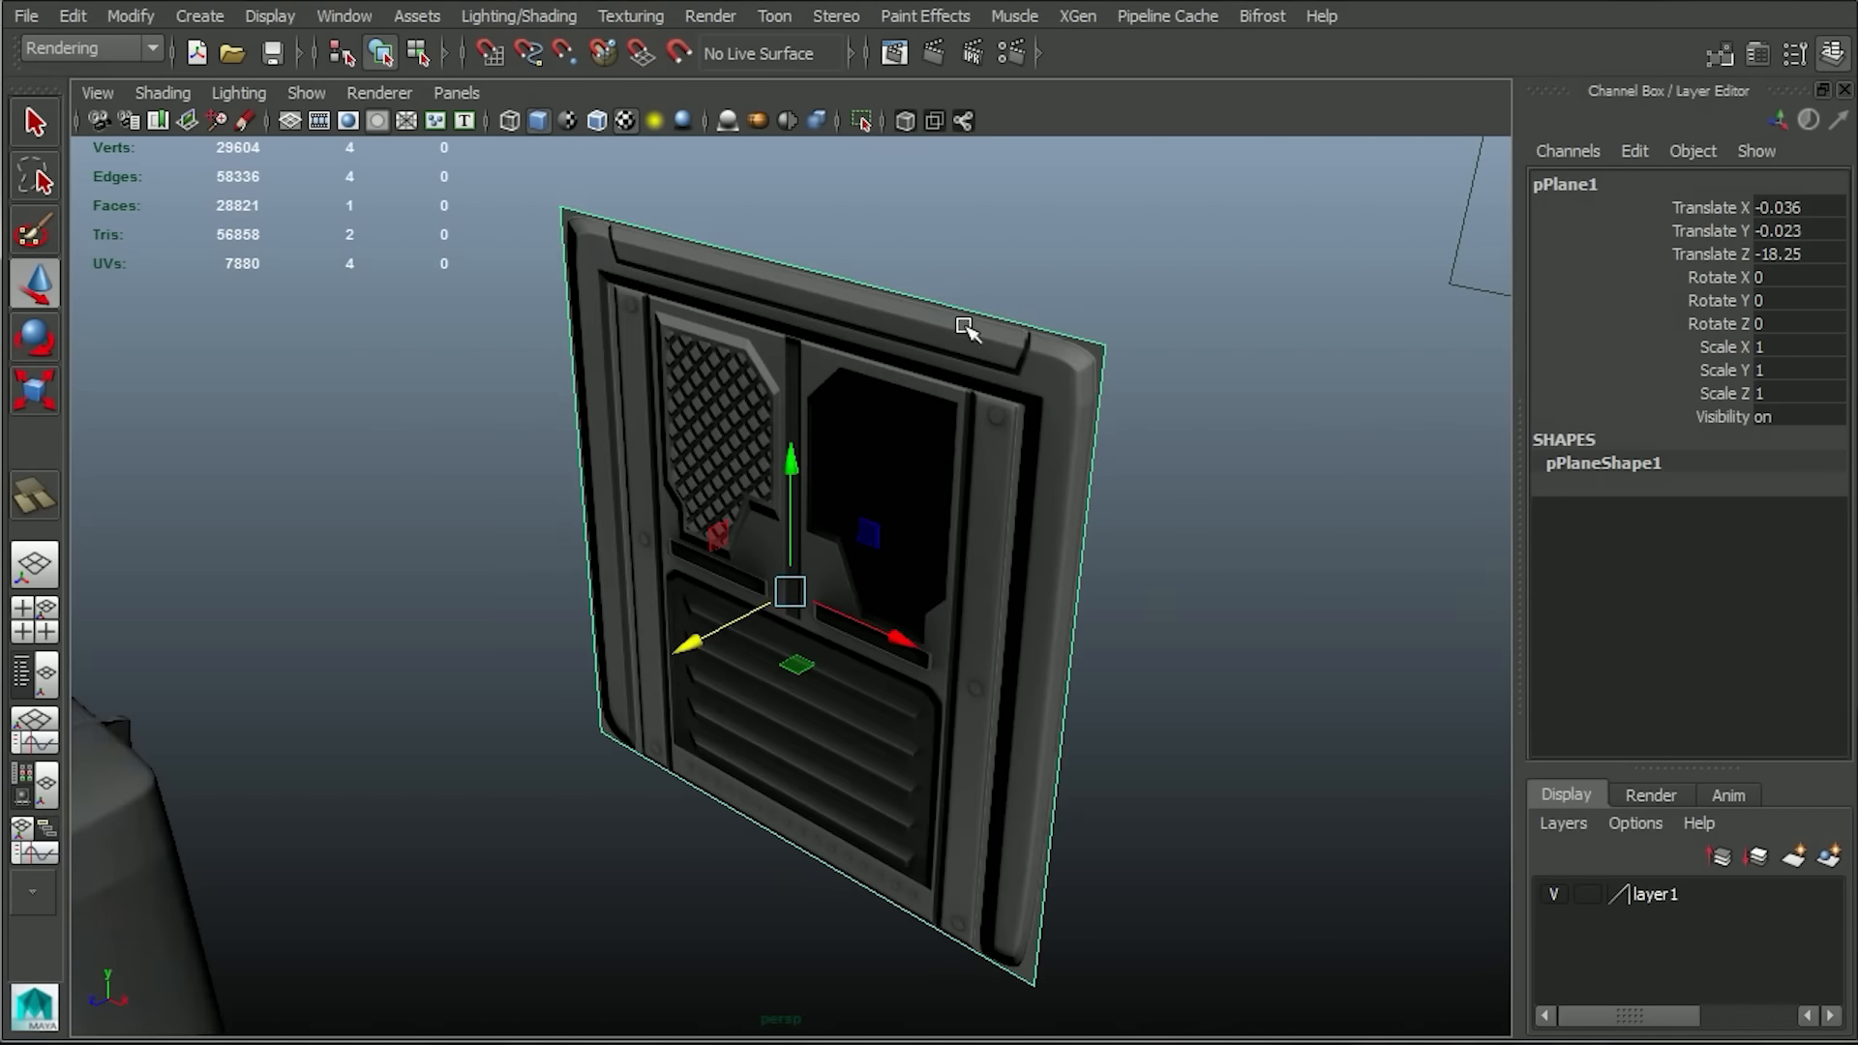
right_click_drag(962, 323, 1194, 672, "alt")
middle_click_drag(1194, 671, 1117, 885, "alt")
left_click_drag(1117, 885, 1200, 764, "alt")
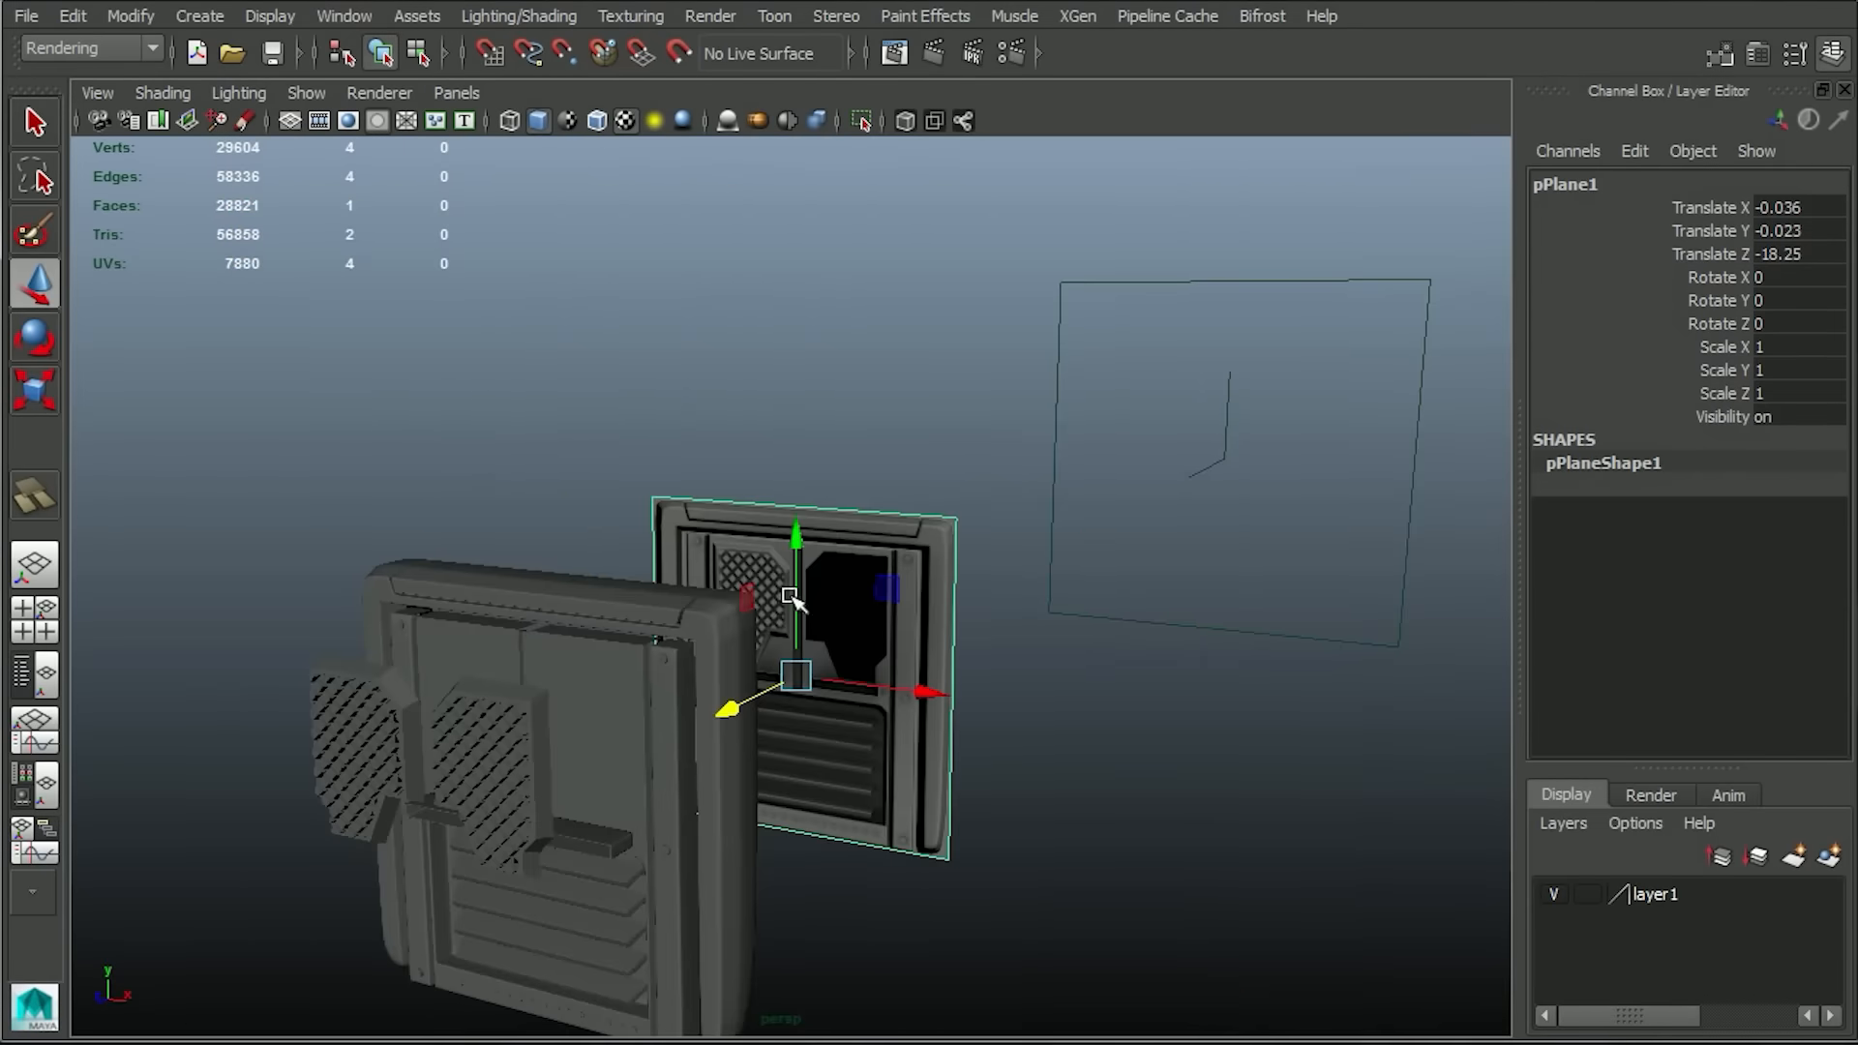
left_click_drag(871, 580, 730, 456, "alt")
Display the face normals of the two upper recess frames and examine which way they point.
left_click(580, 494)
key("f")
left_click(270, 16)
mouse_move(367, 304)
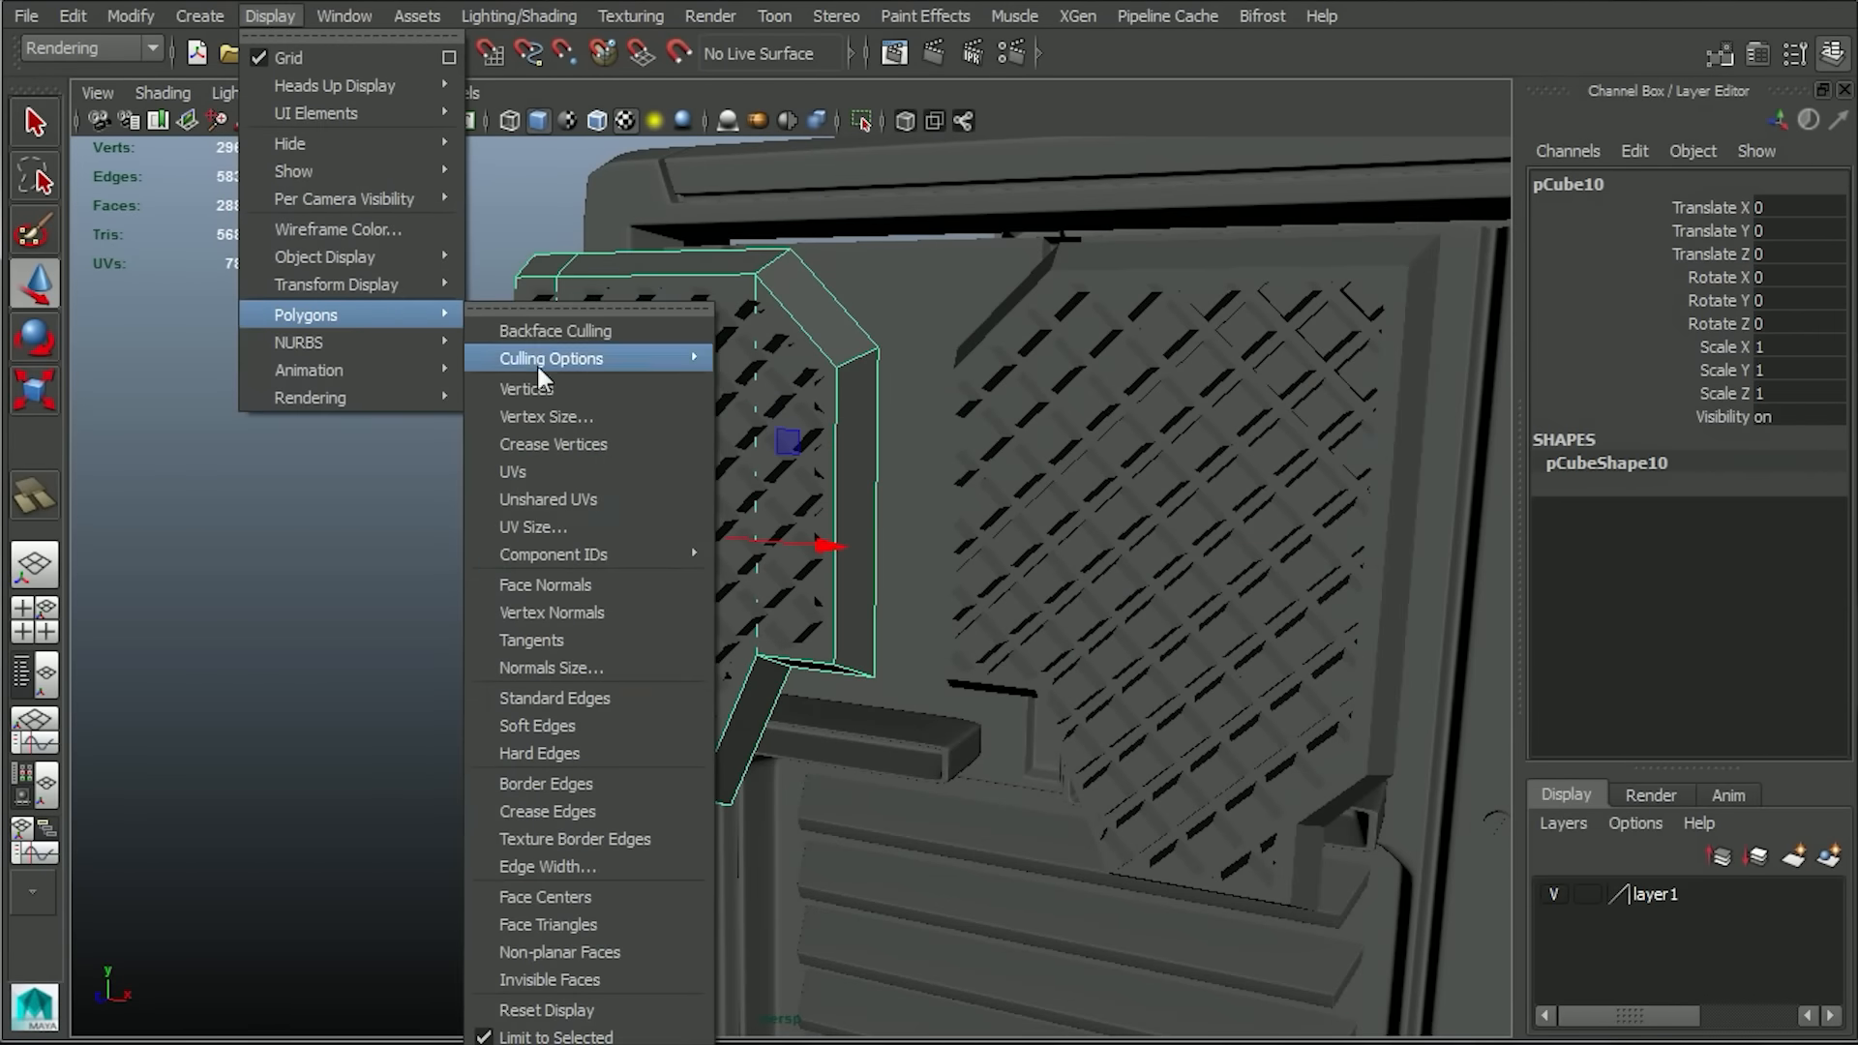
left_click(549, 585)
left_click(1203, 255)
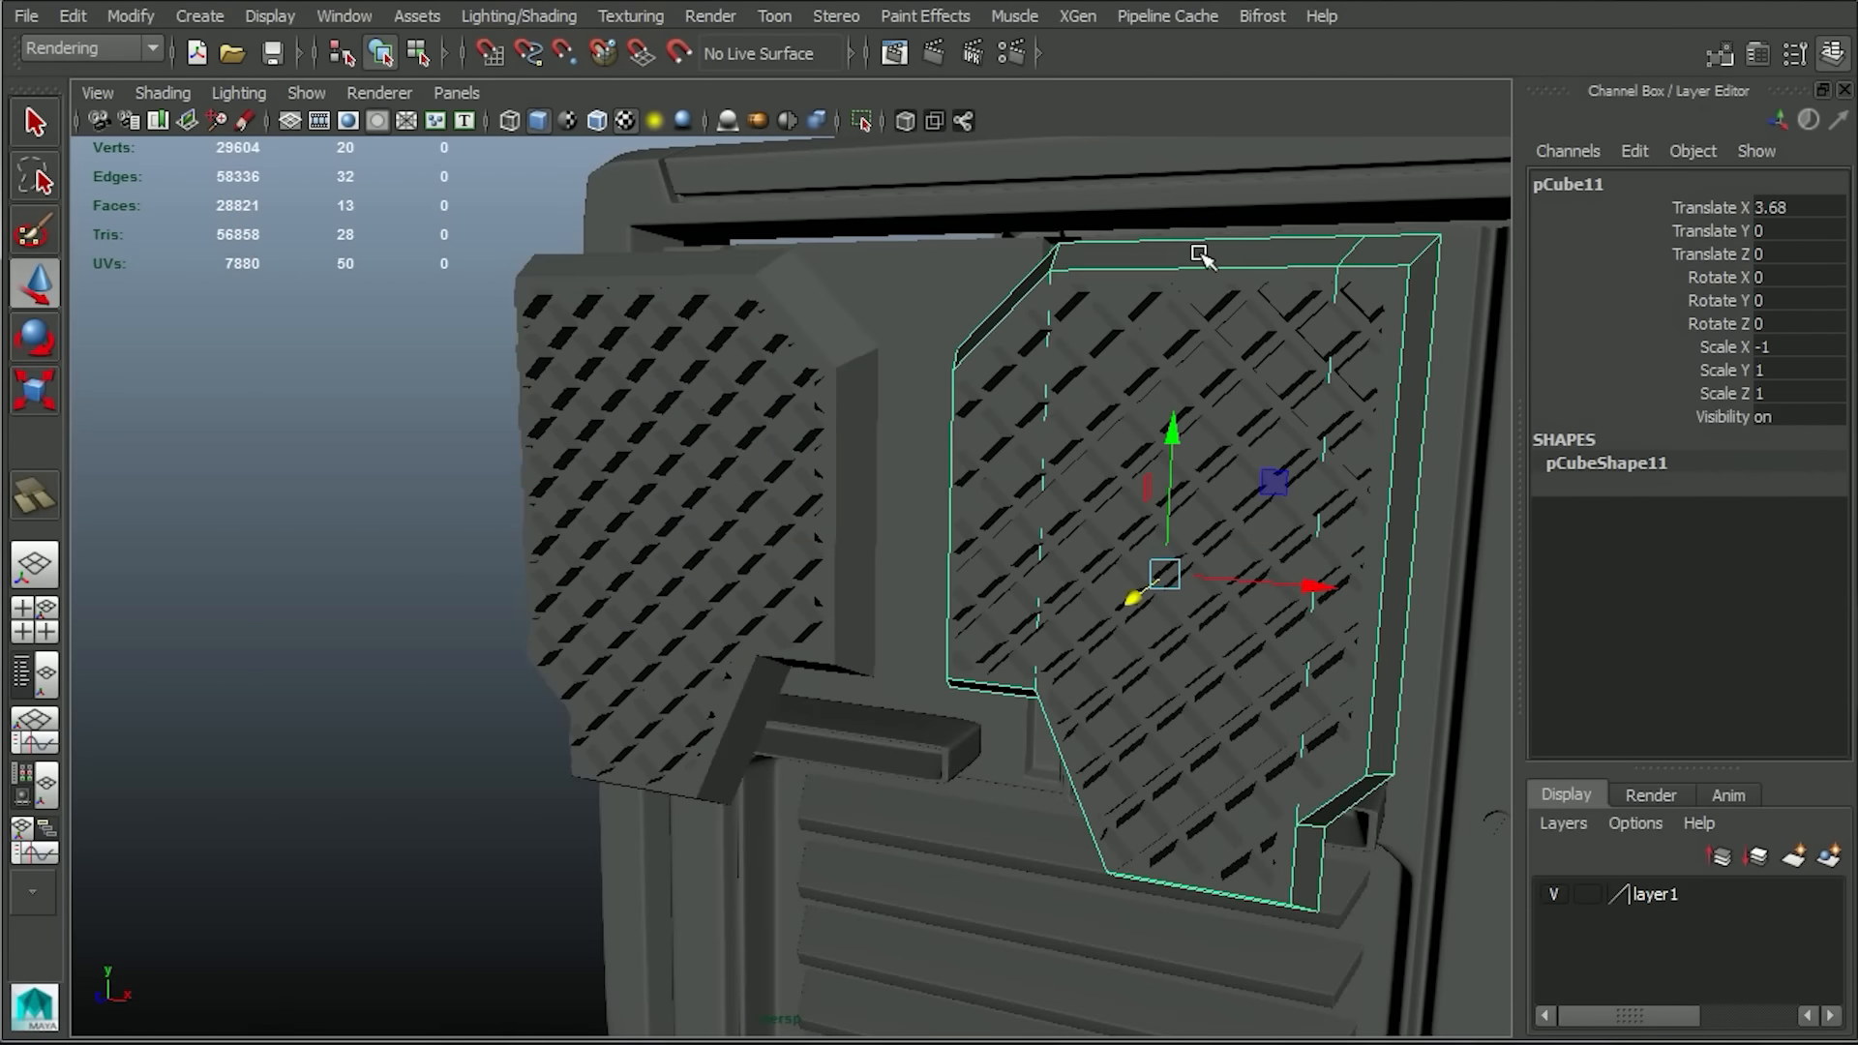
left_click_drag(1172, 510, 839, 310, "alt")
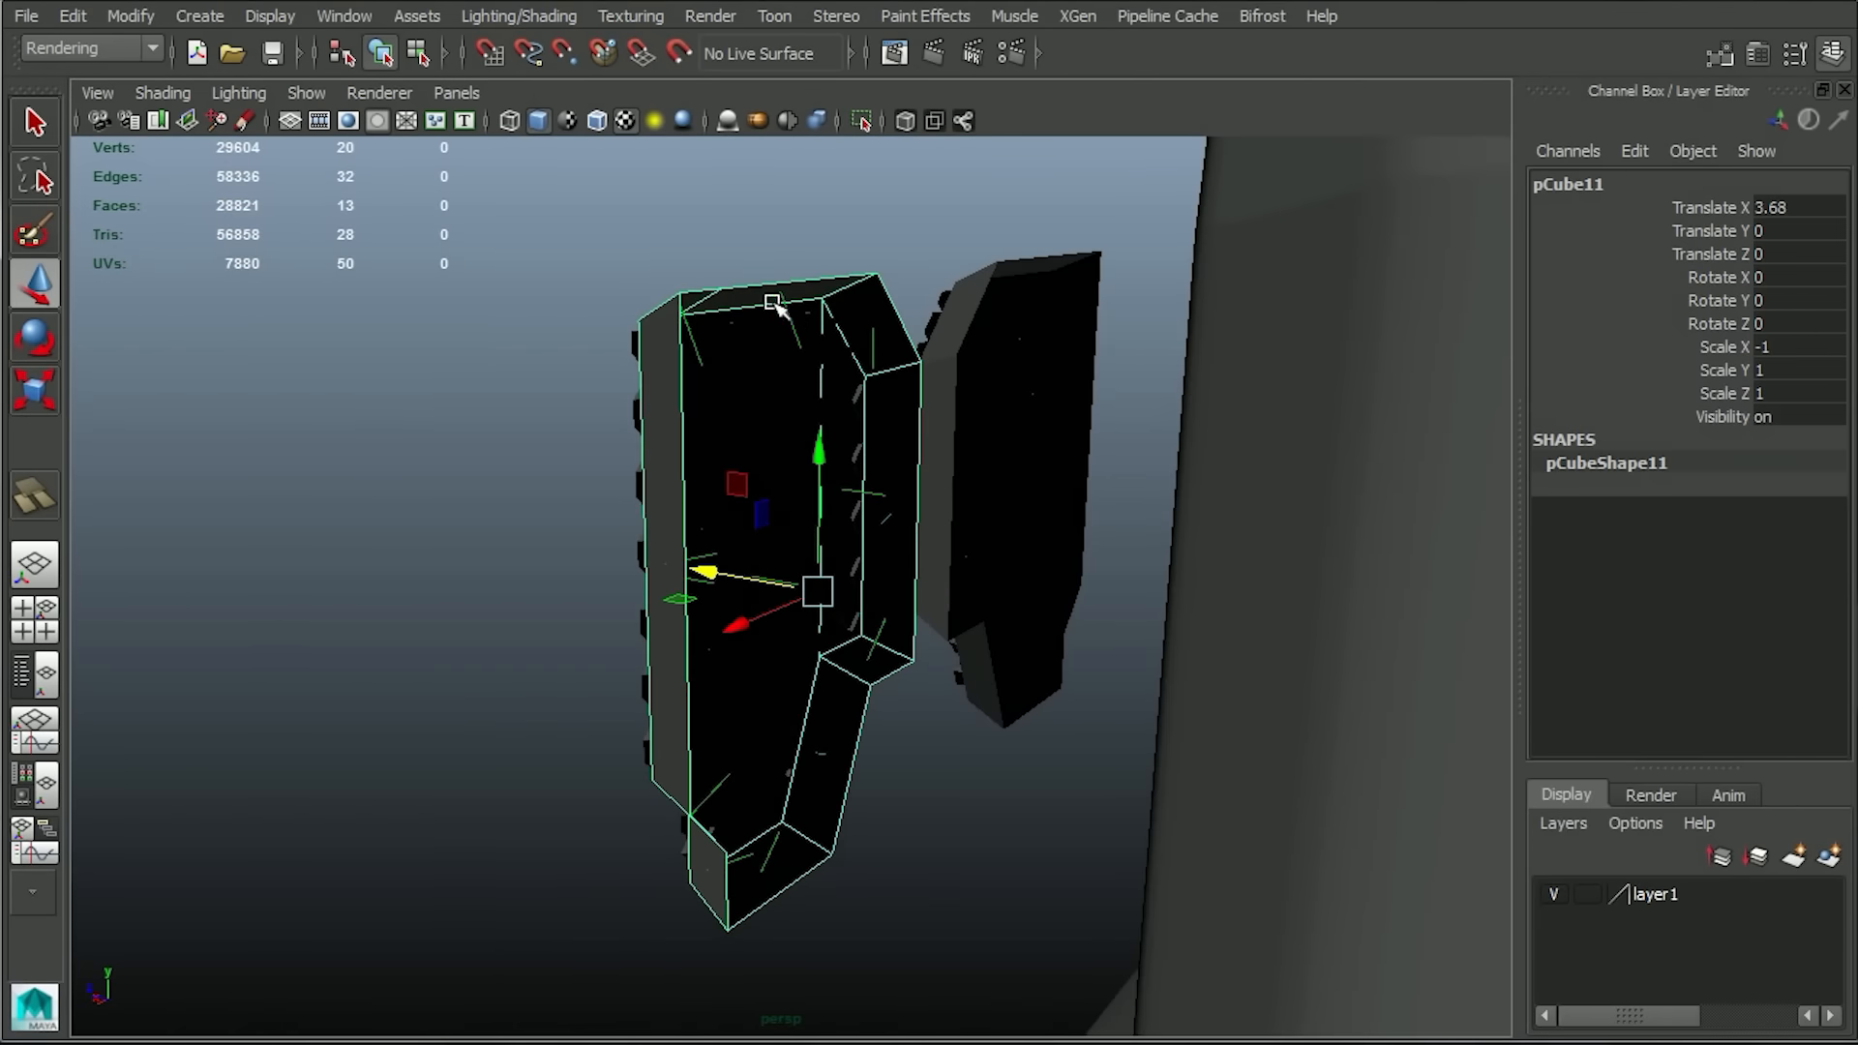
Reverse the normals of the upper-right recess frame.
left_click(130, 44)
left_click(96, 83)
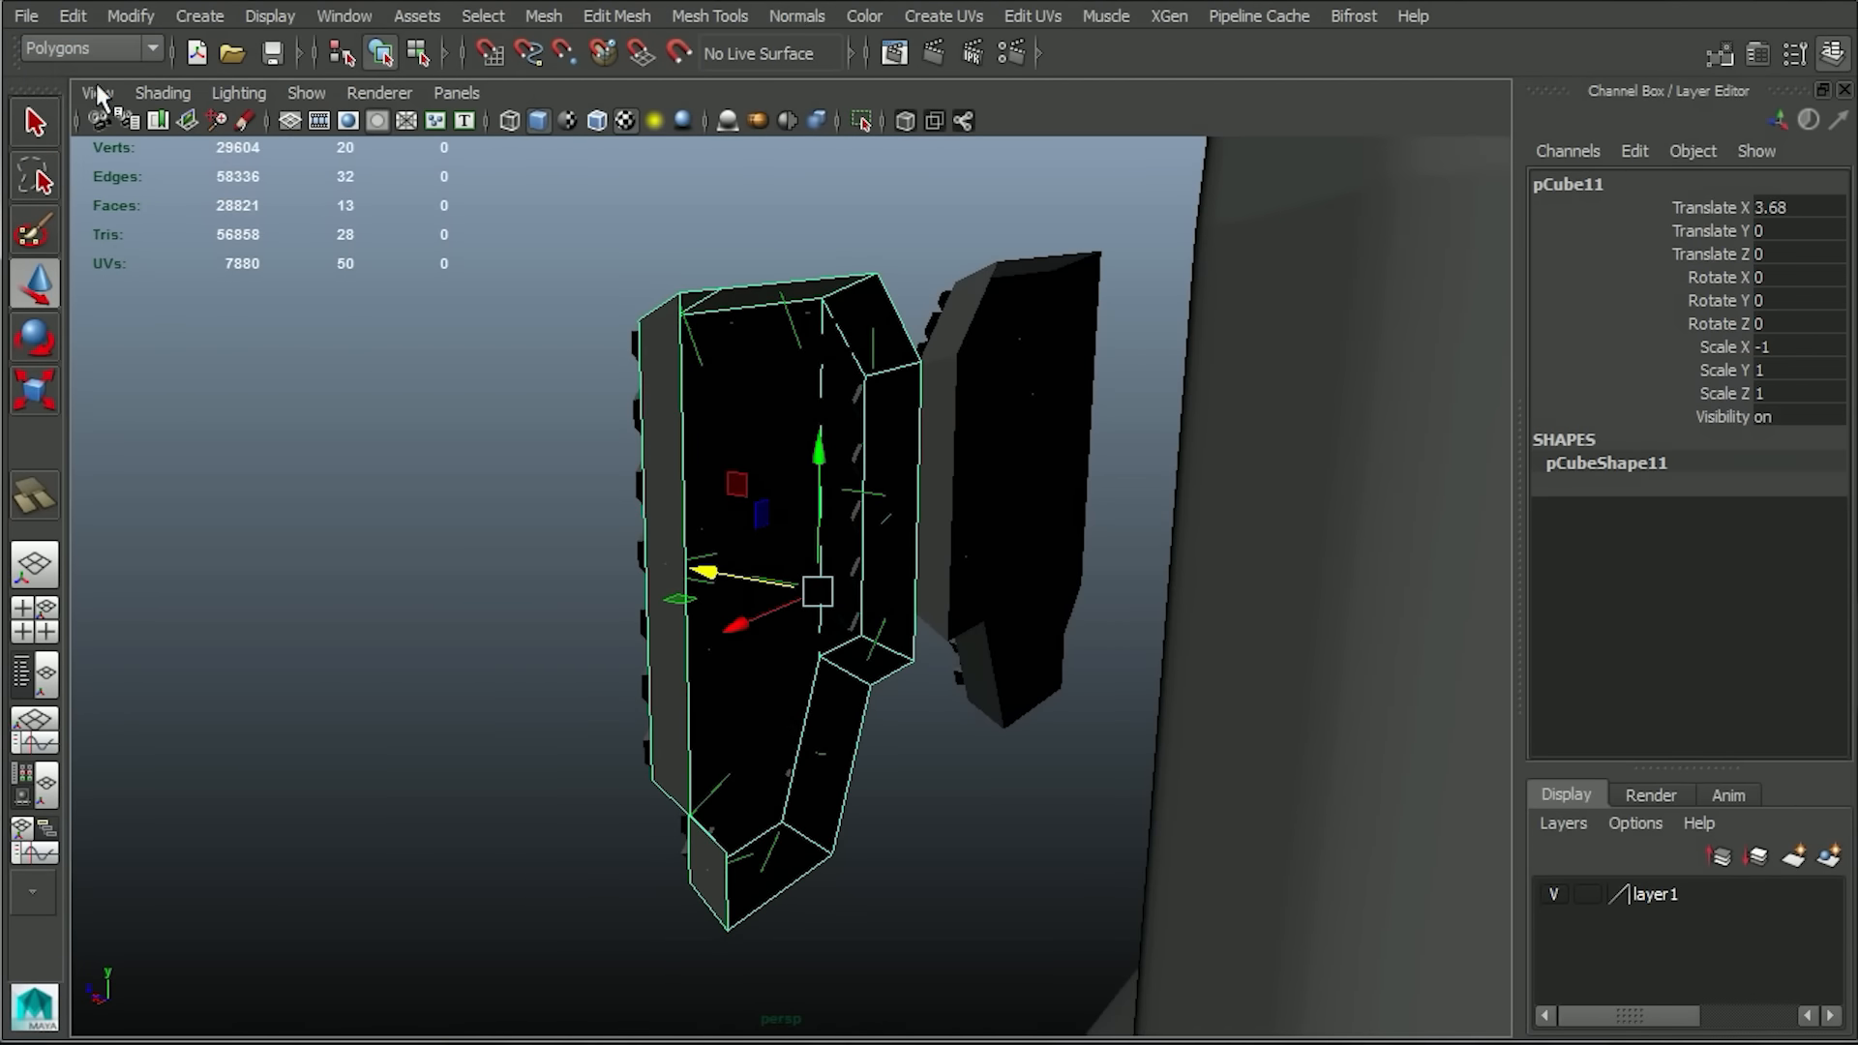
left_click(781, 13)
left_click(828, 230)
left_click_drag(526, 230, 871, 371, "alt")
left_click(241, 455)
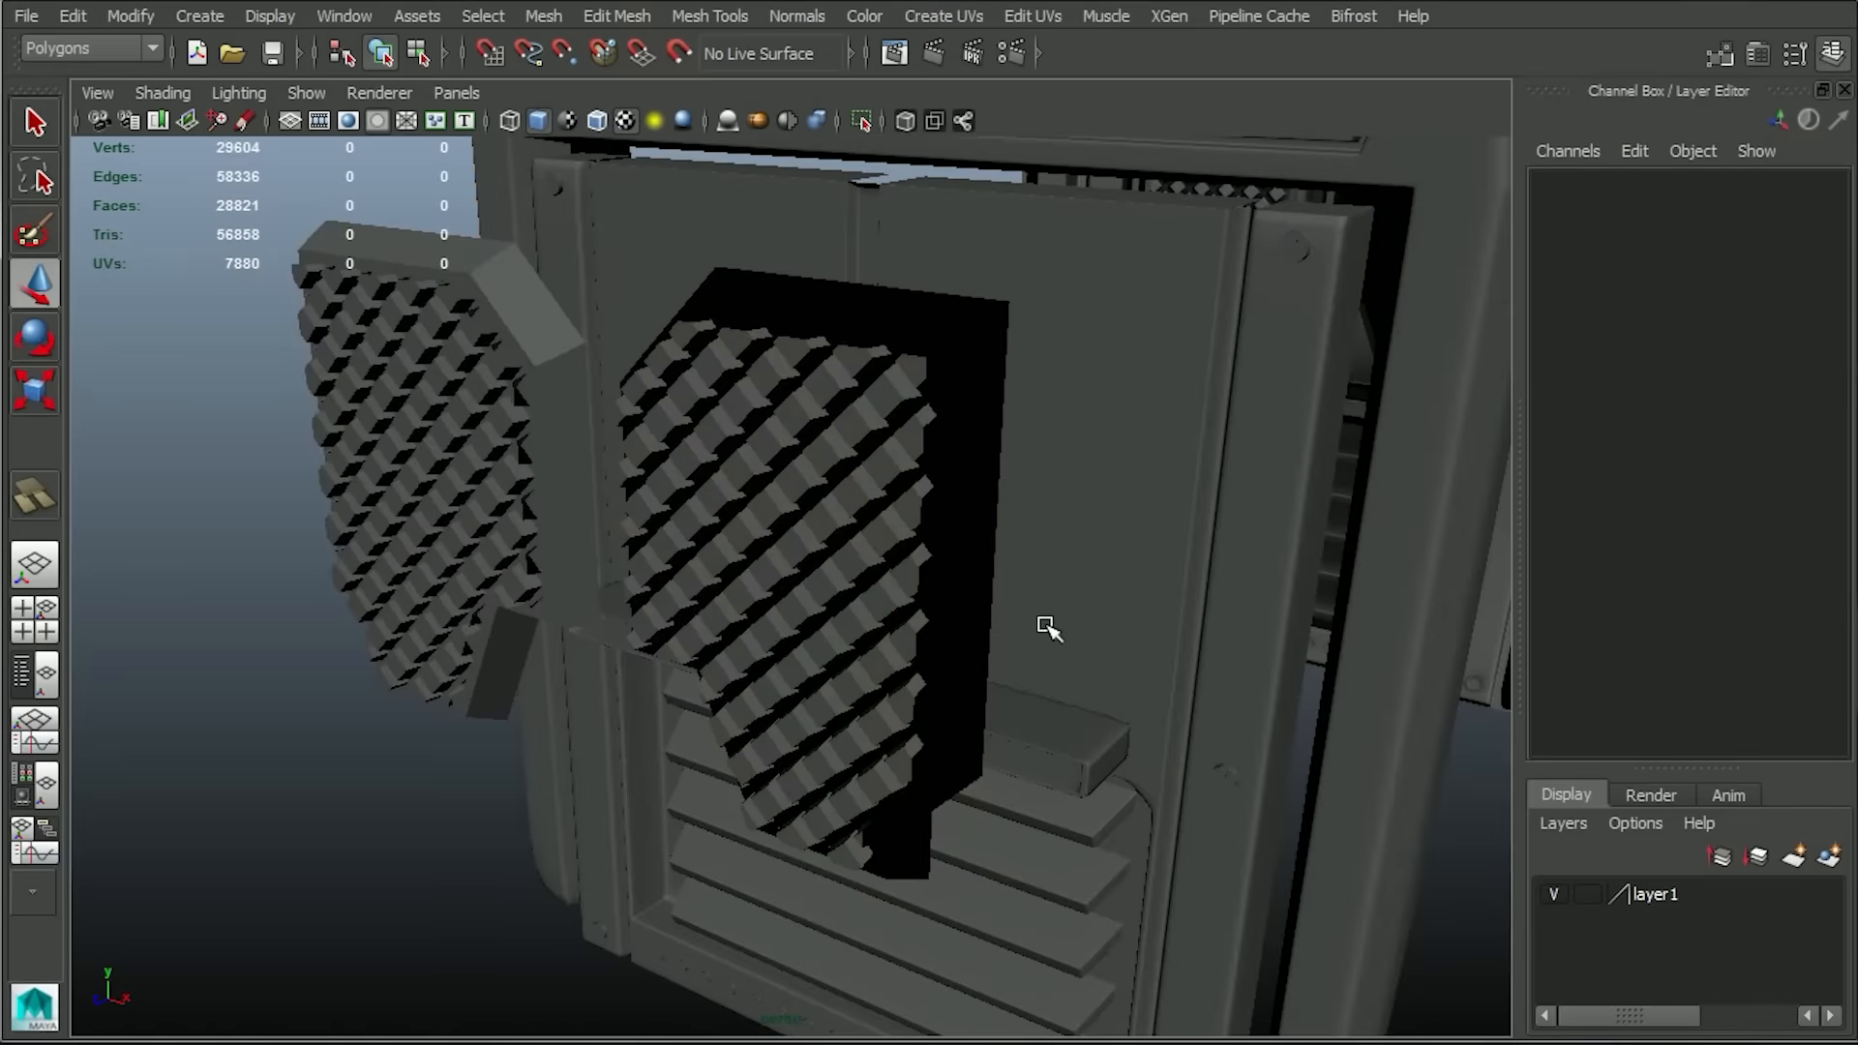
Display the mirrored grid's face normals to check their direction and reverse them.
left_click(788, 490)
left_click(265, 17)
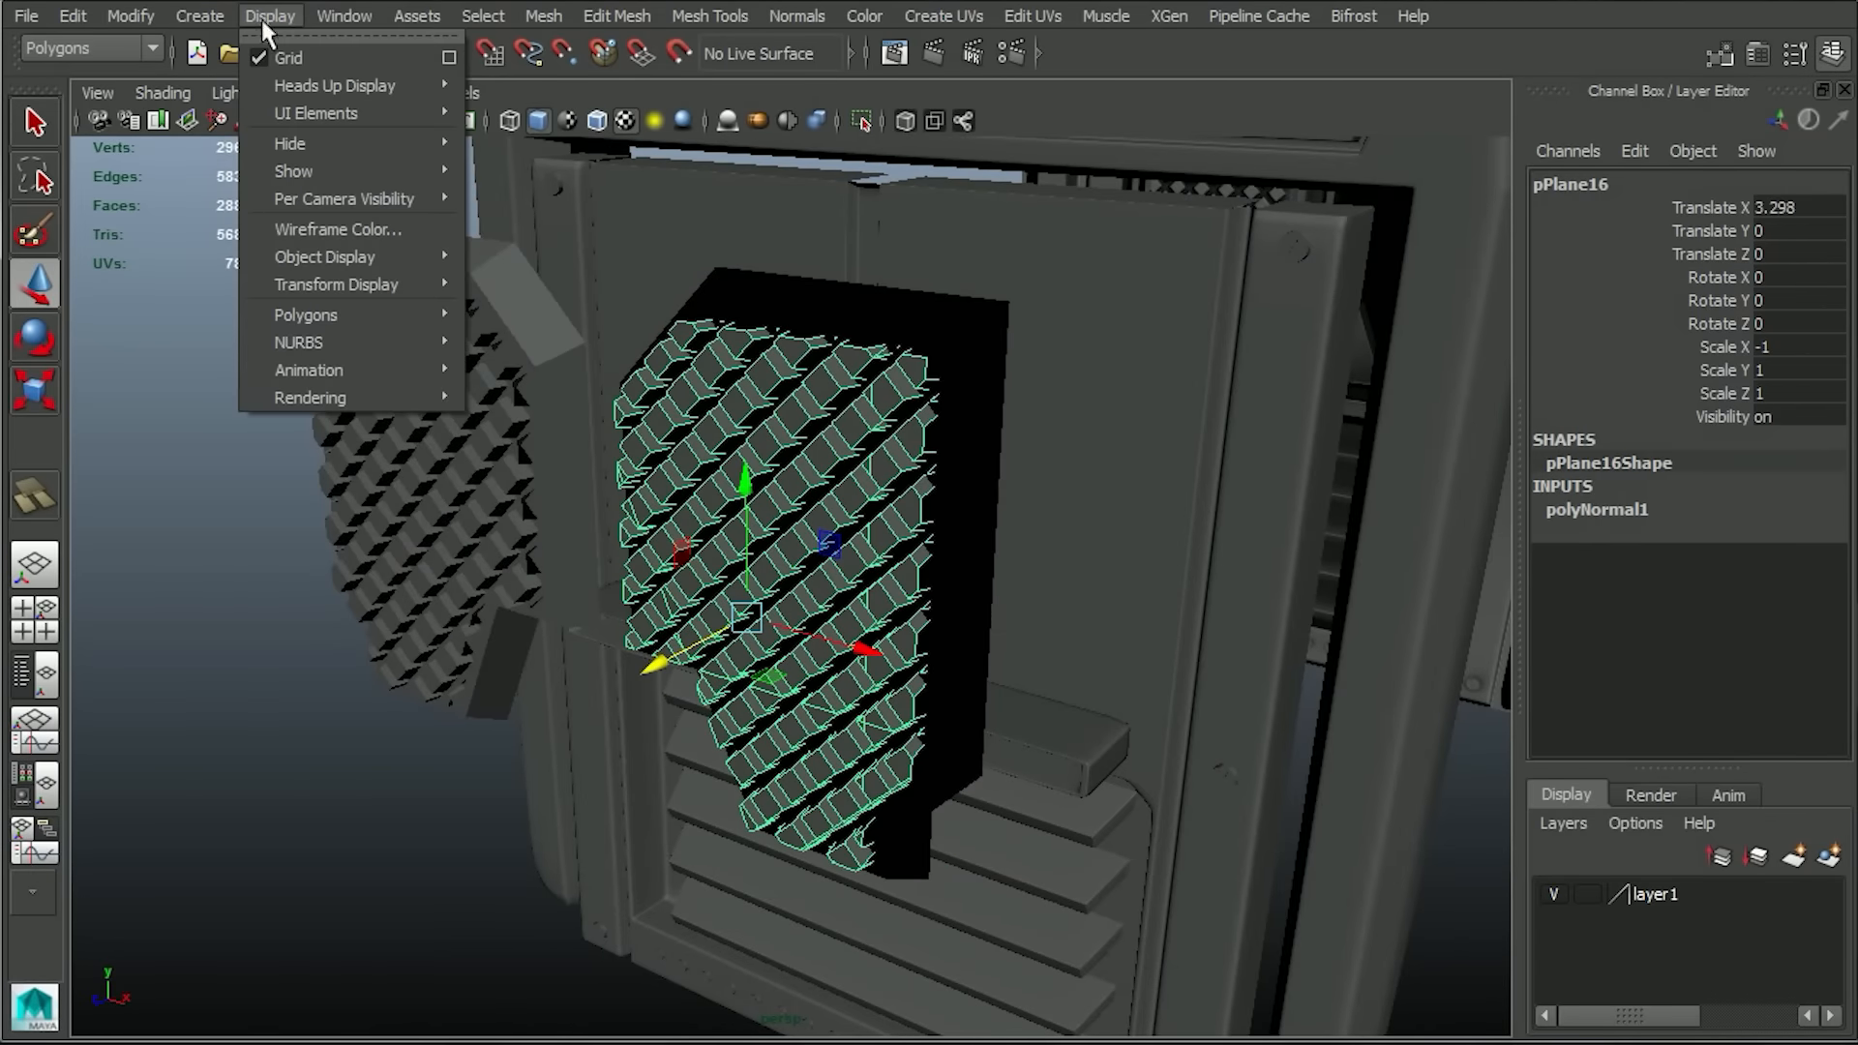
mouse_move(345, 311)
left_click(563, 586)
left_click_drag(552, 580, 477, 692, "alt")
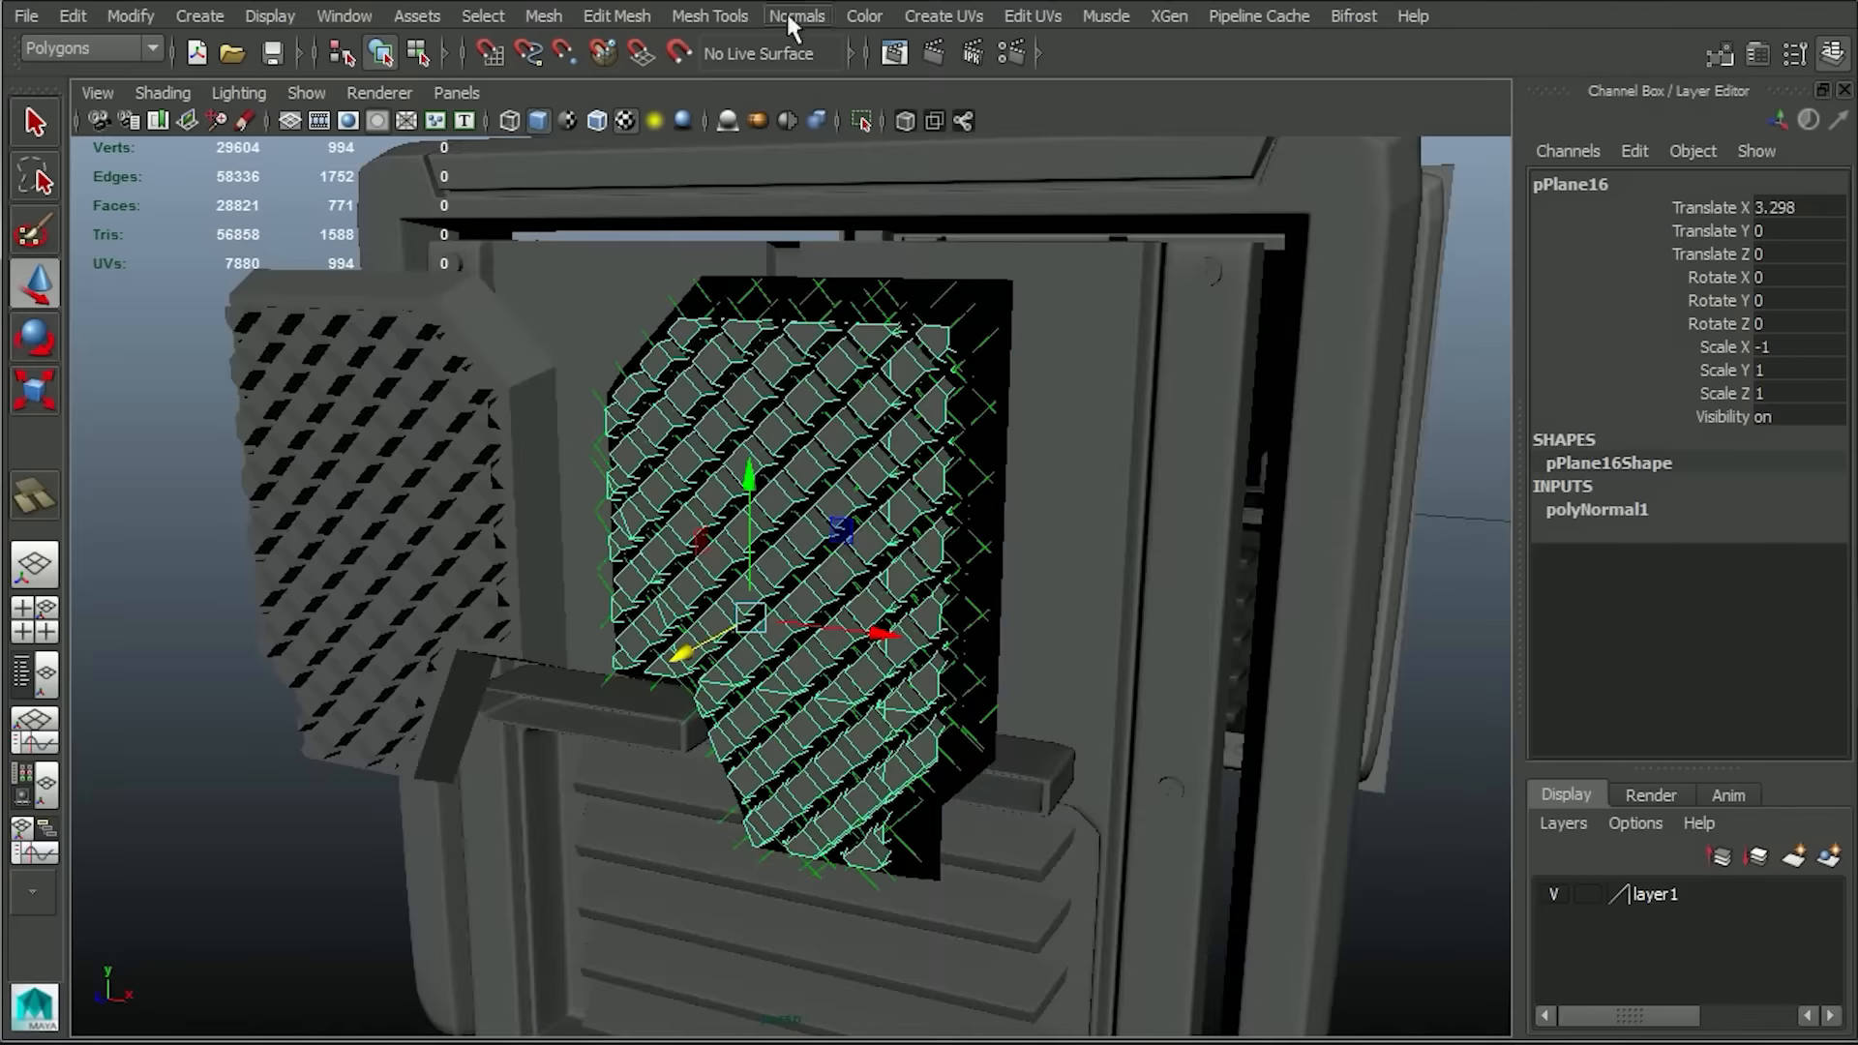
left_click(795, 17)
left_click(845, 225)
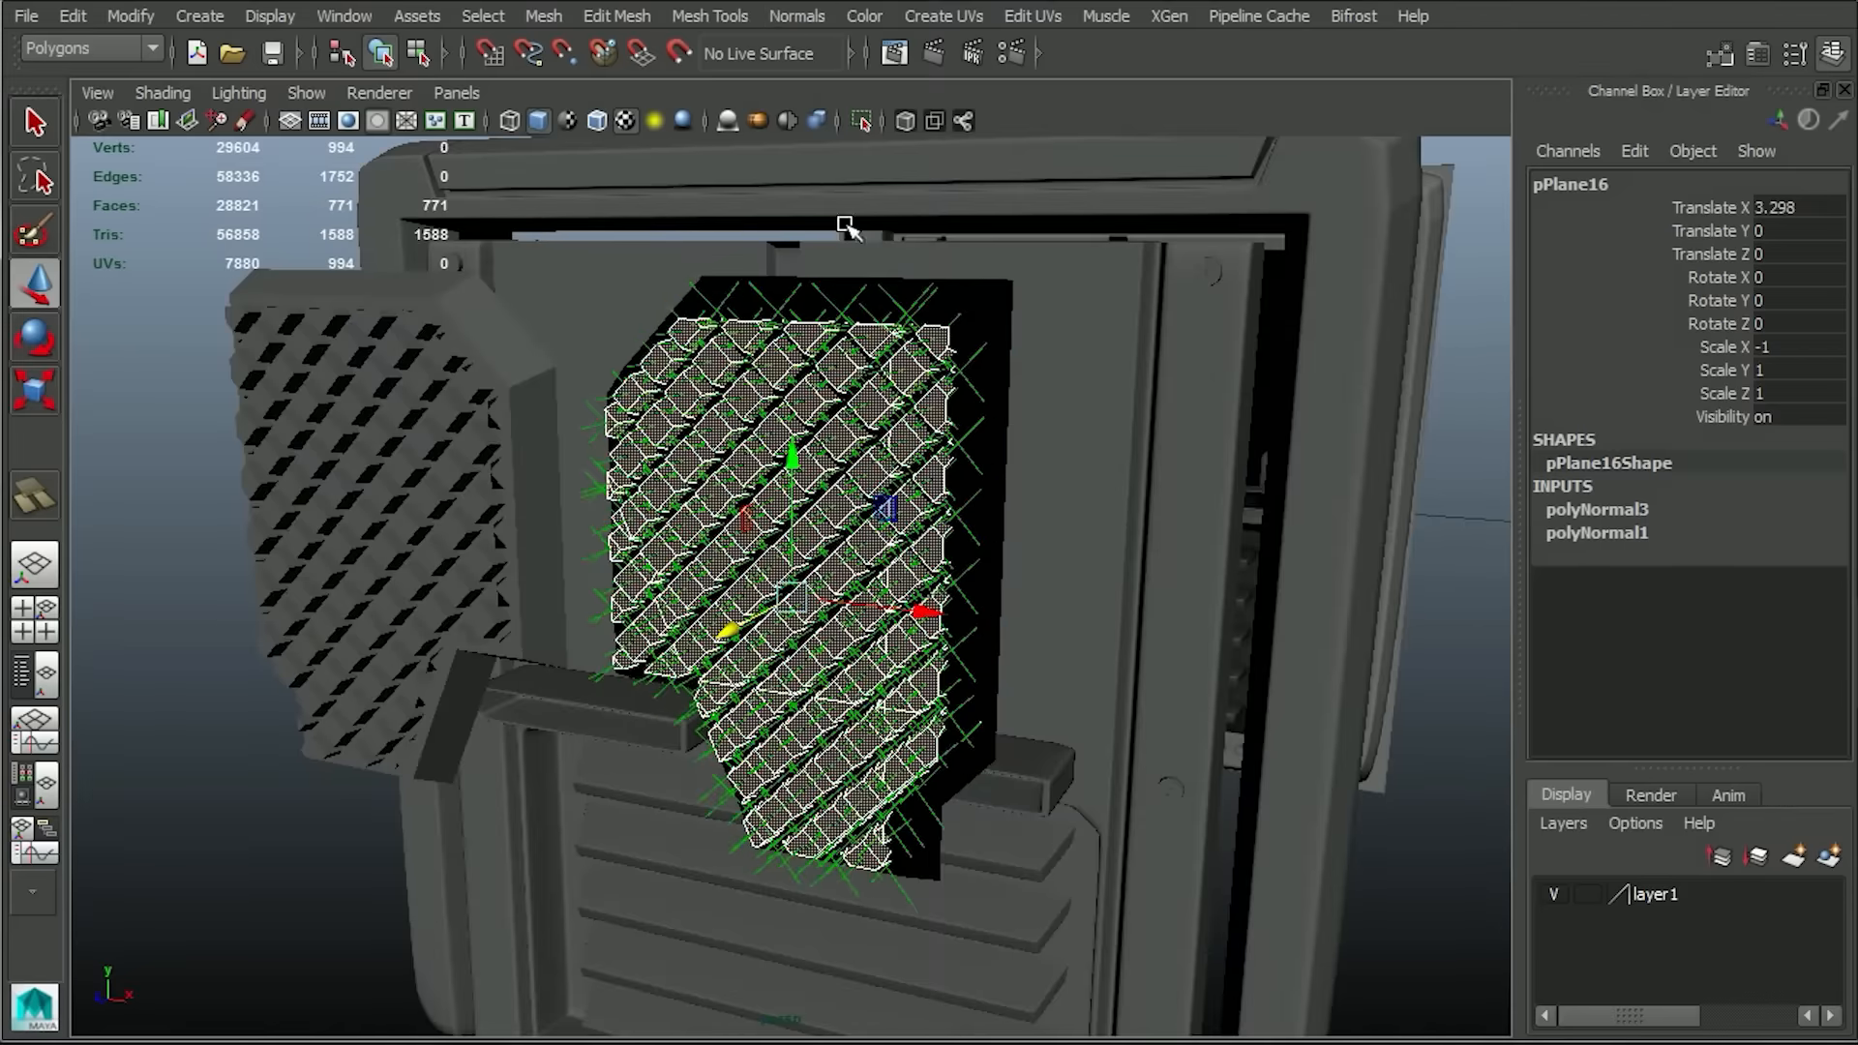
right_click_drag(868, 513, 782, 493, "alt")
left_click(1306, 844)
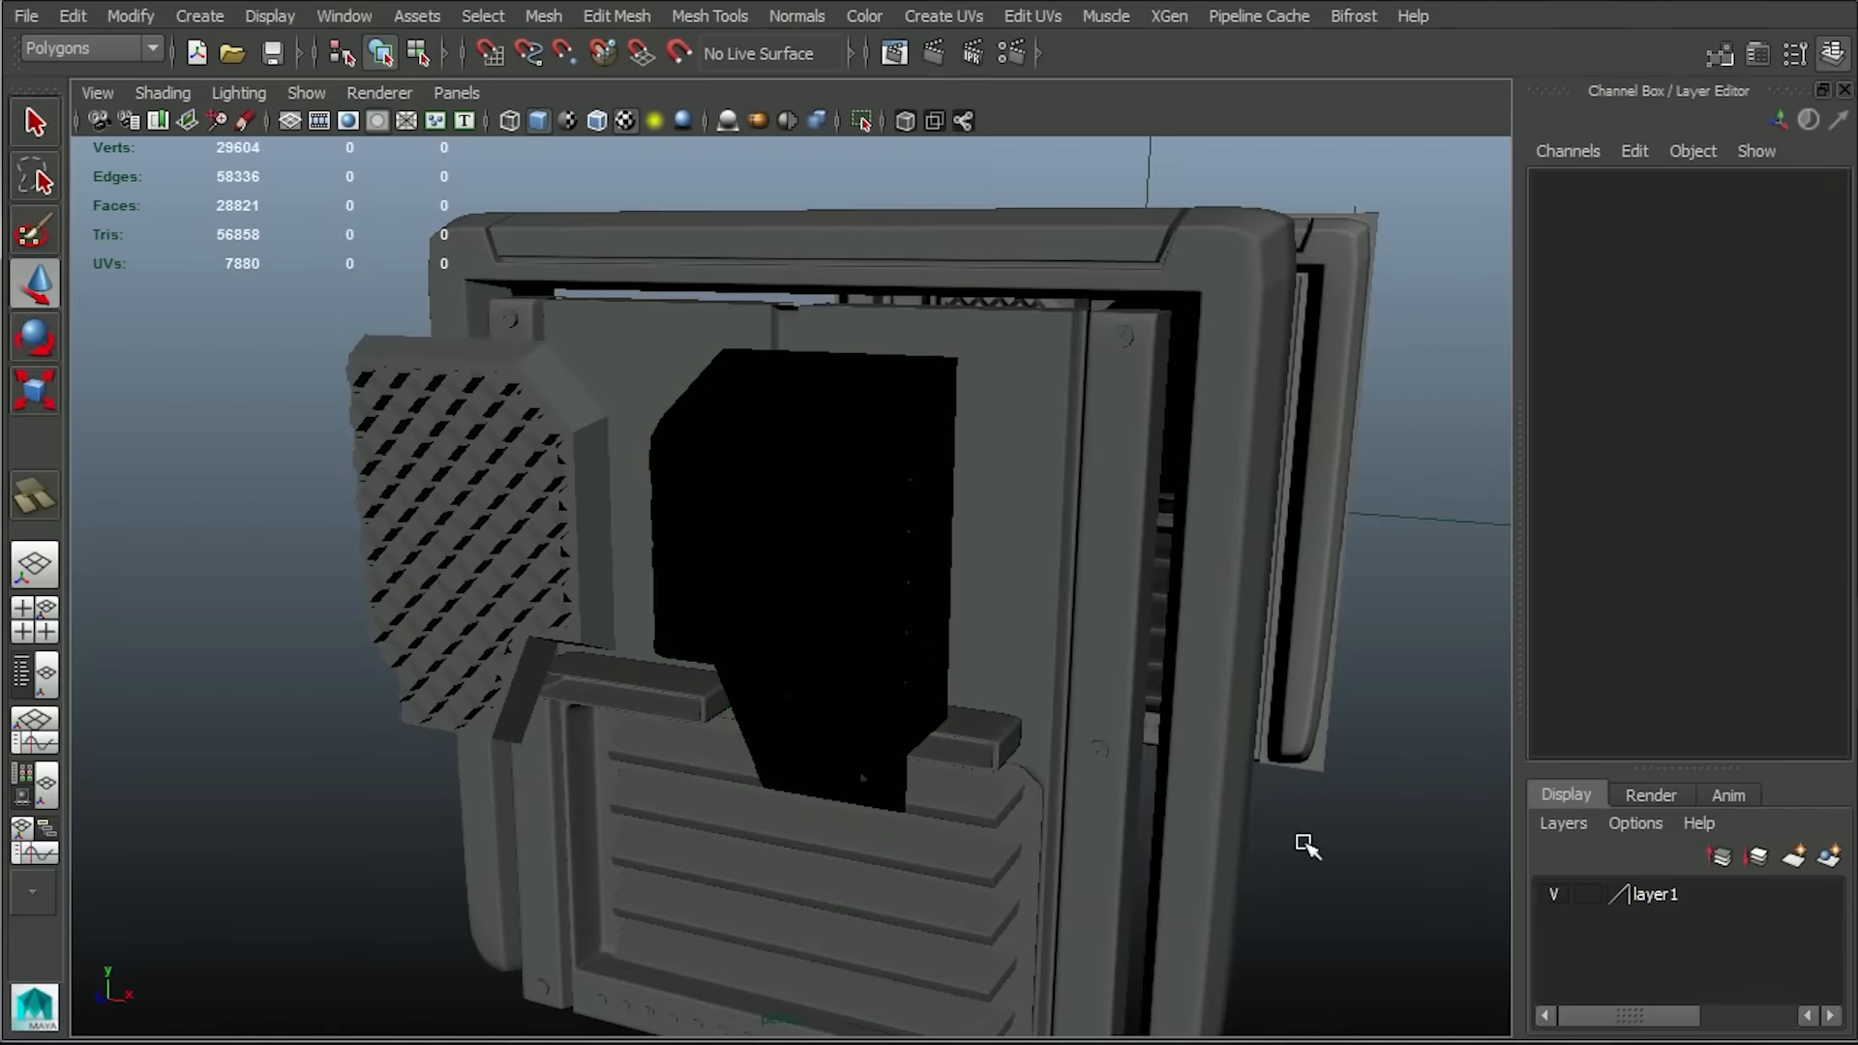
Open Transfer Maps for the flat plane behind the panel and set the target display to show the search envelope.
left_click_drag(1352, 706, 1135, 672, "alt")
left_click(1373, 531)
mouse_move(1373, 531)
left_mouse_down("alt")
mouse_move(1335, 471)
mouse_move(967, 696)
left_mouse_up("alt")
left_click(89, 48)
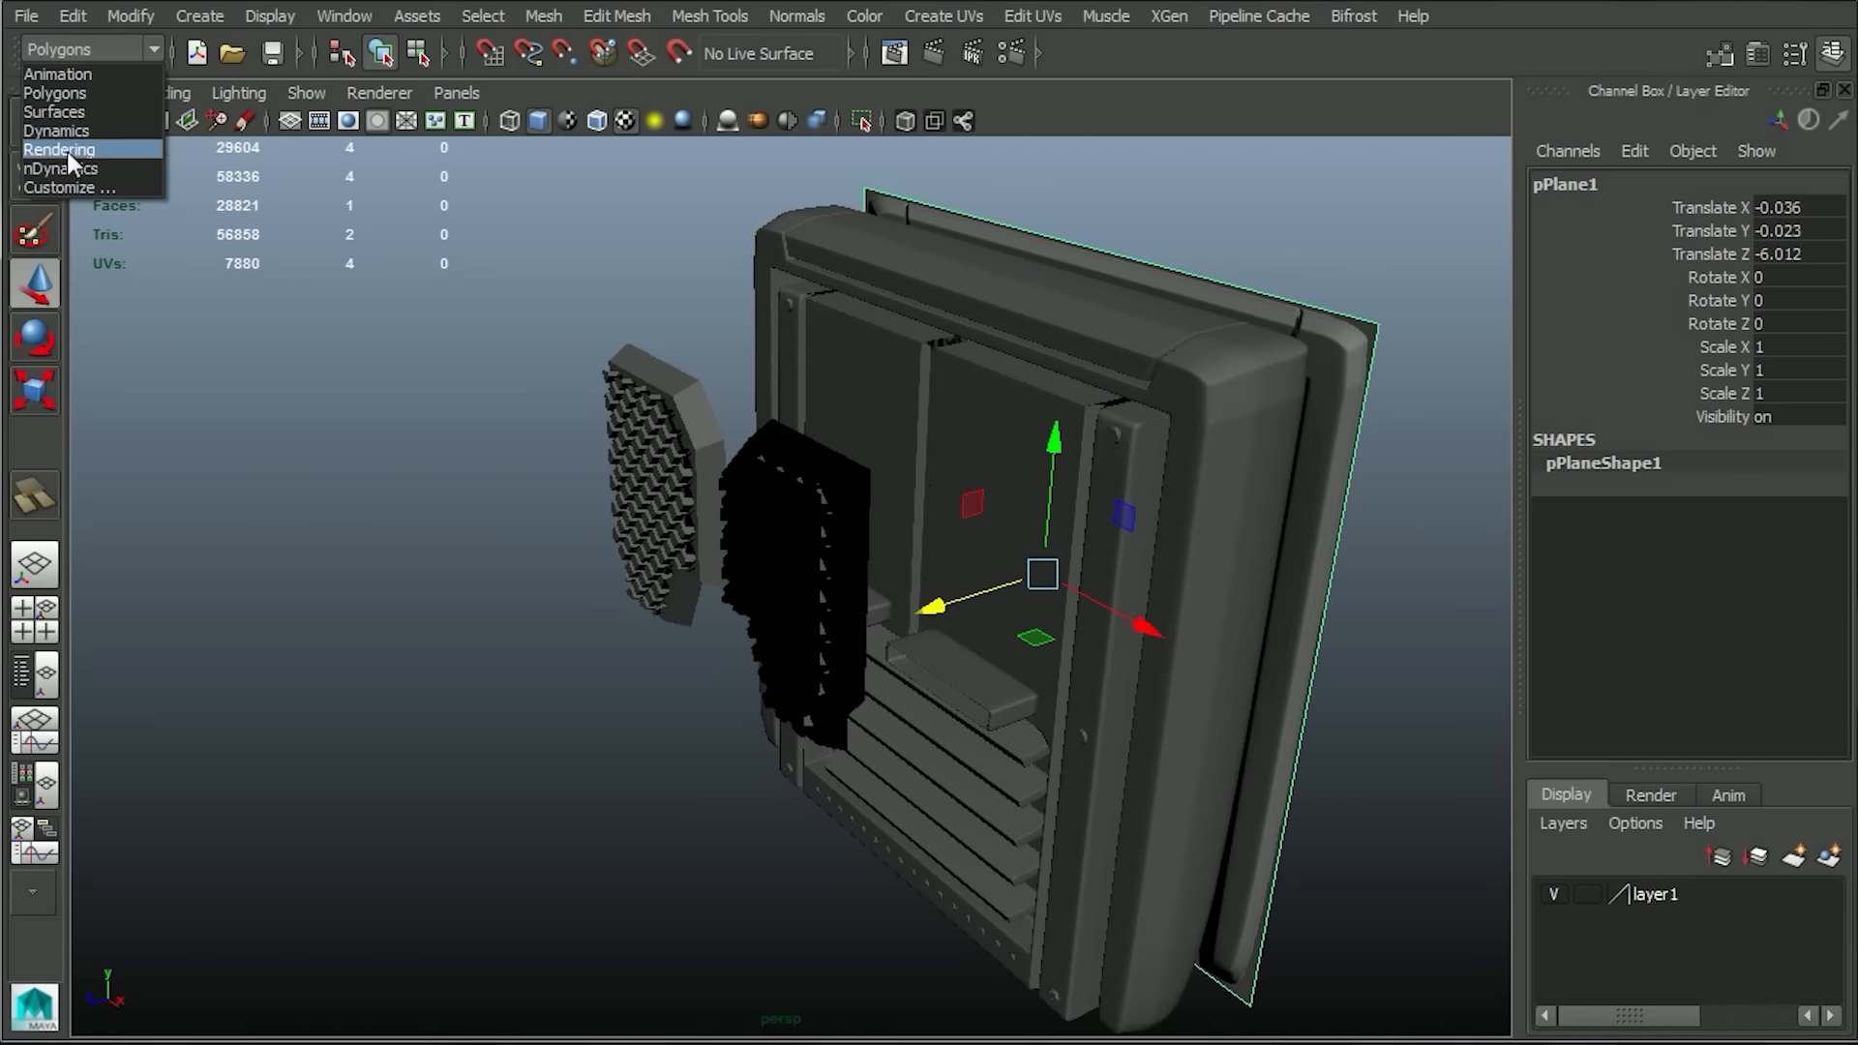
left_click(67, 151)
left_click(499, 18)
left_click(547, 257)
left_click_drag(1230, 84, 331, 64)
left_click(561, 231)
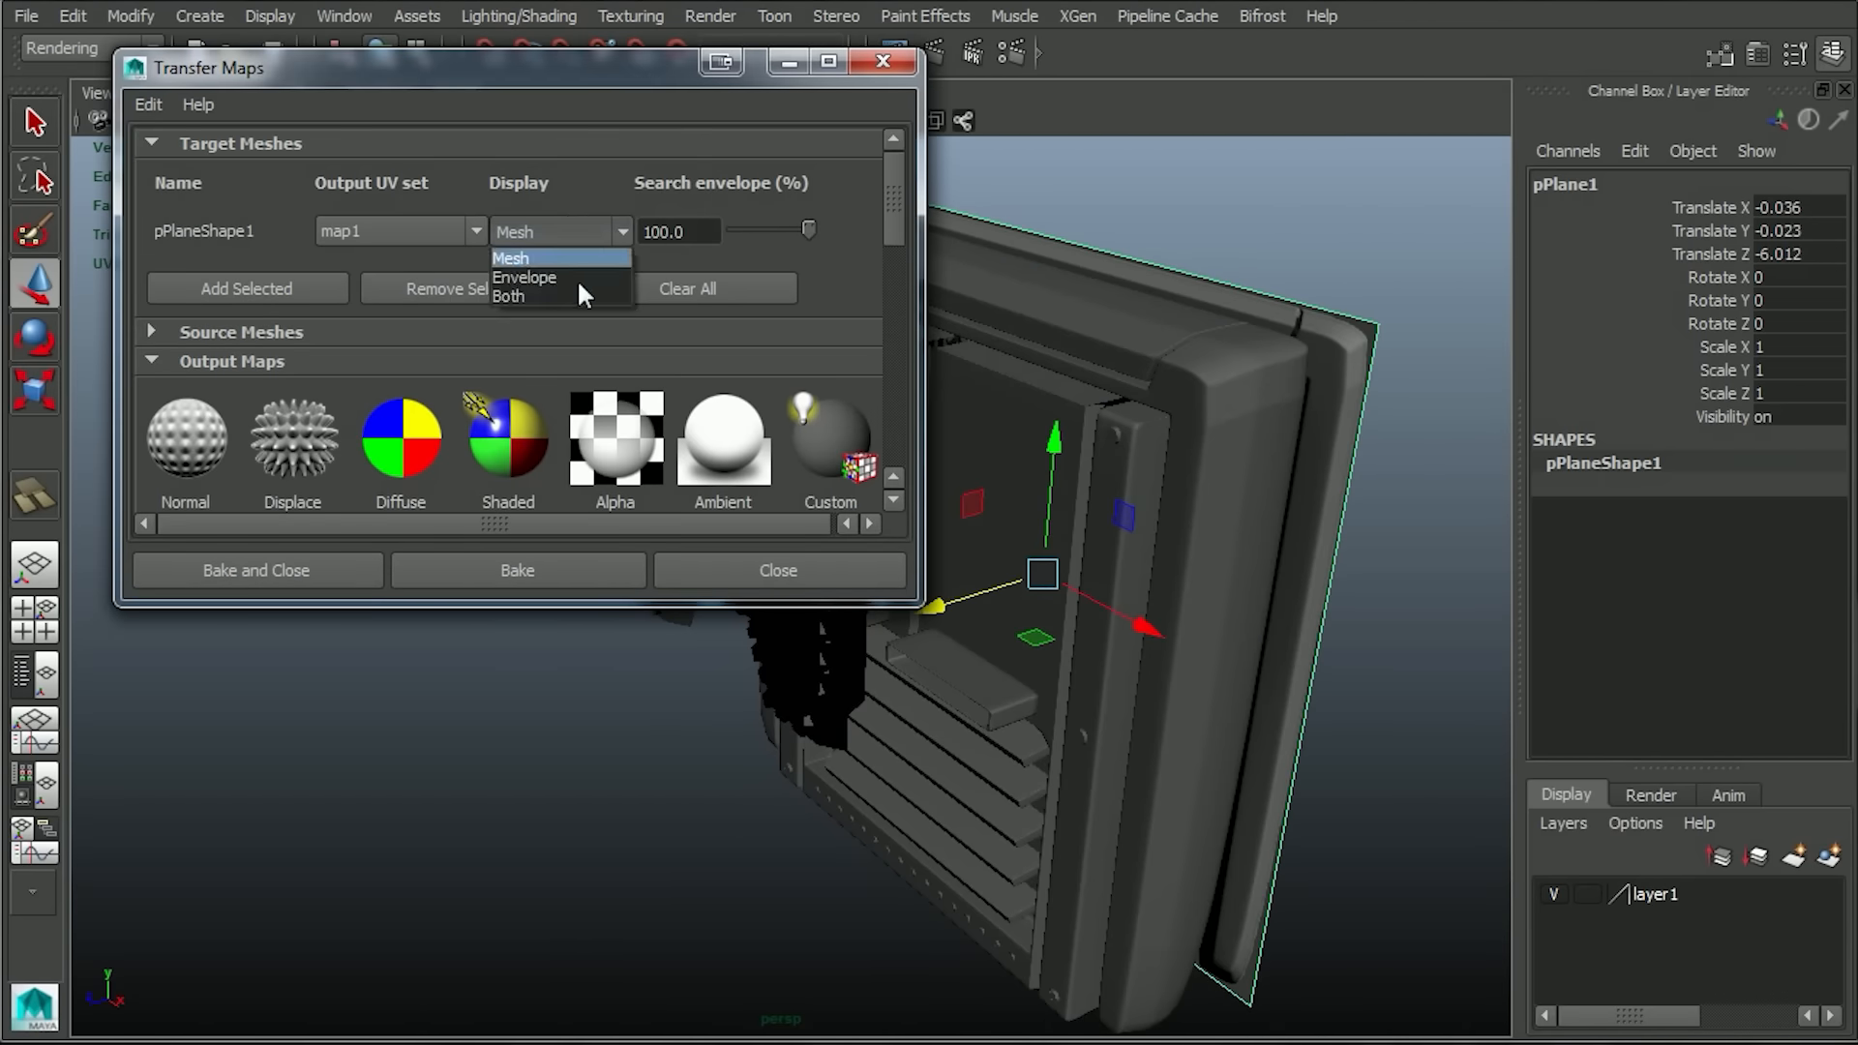
left_click(578, 281)
Name the output maps PanF_NRM.psd and panF_AO.tga and bake them onto the plane.
left_click_drag(893, 190, 892, 258)
left_click(672, 324)
type("F")
scroll(775, 353, "down", 3)
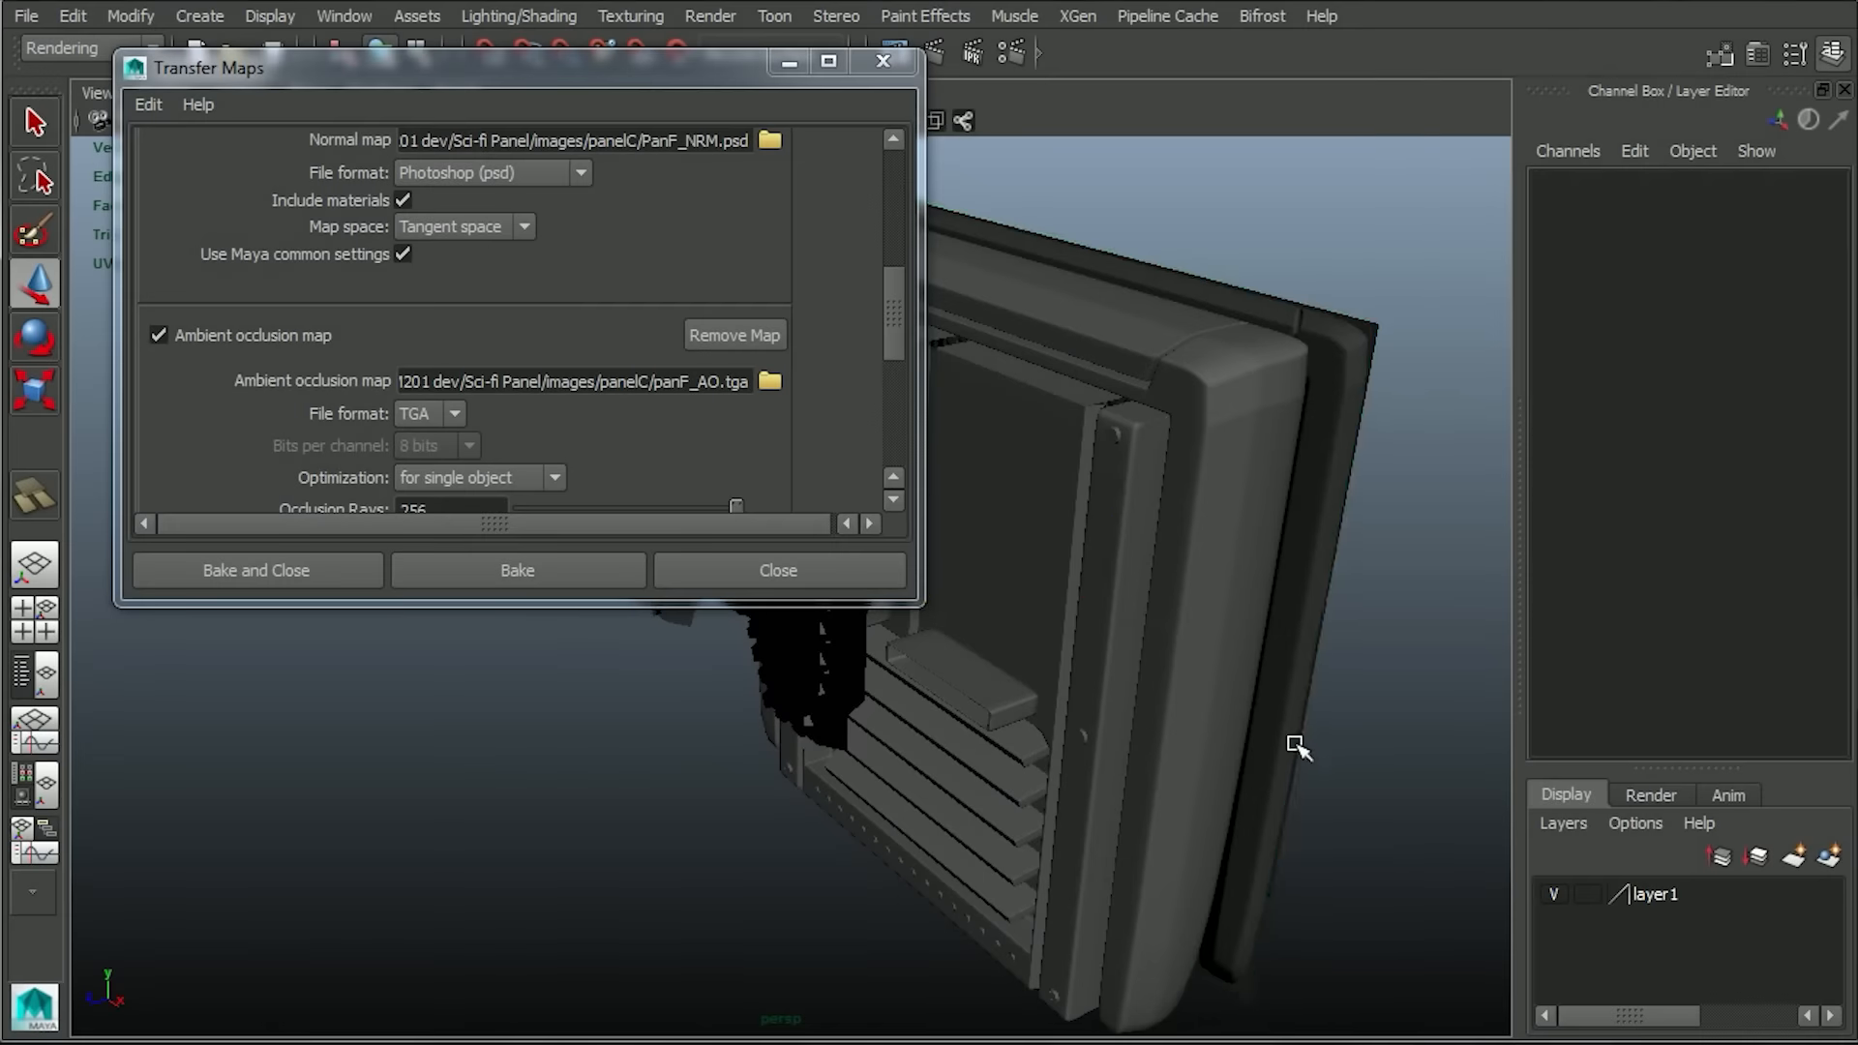
left_click(944, 658)
Move the plane back to about -16.244 in Z, close Transfer Maps, and inspect the baked grids up close.
left_click_drag(938, 612, 1299, 385)
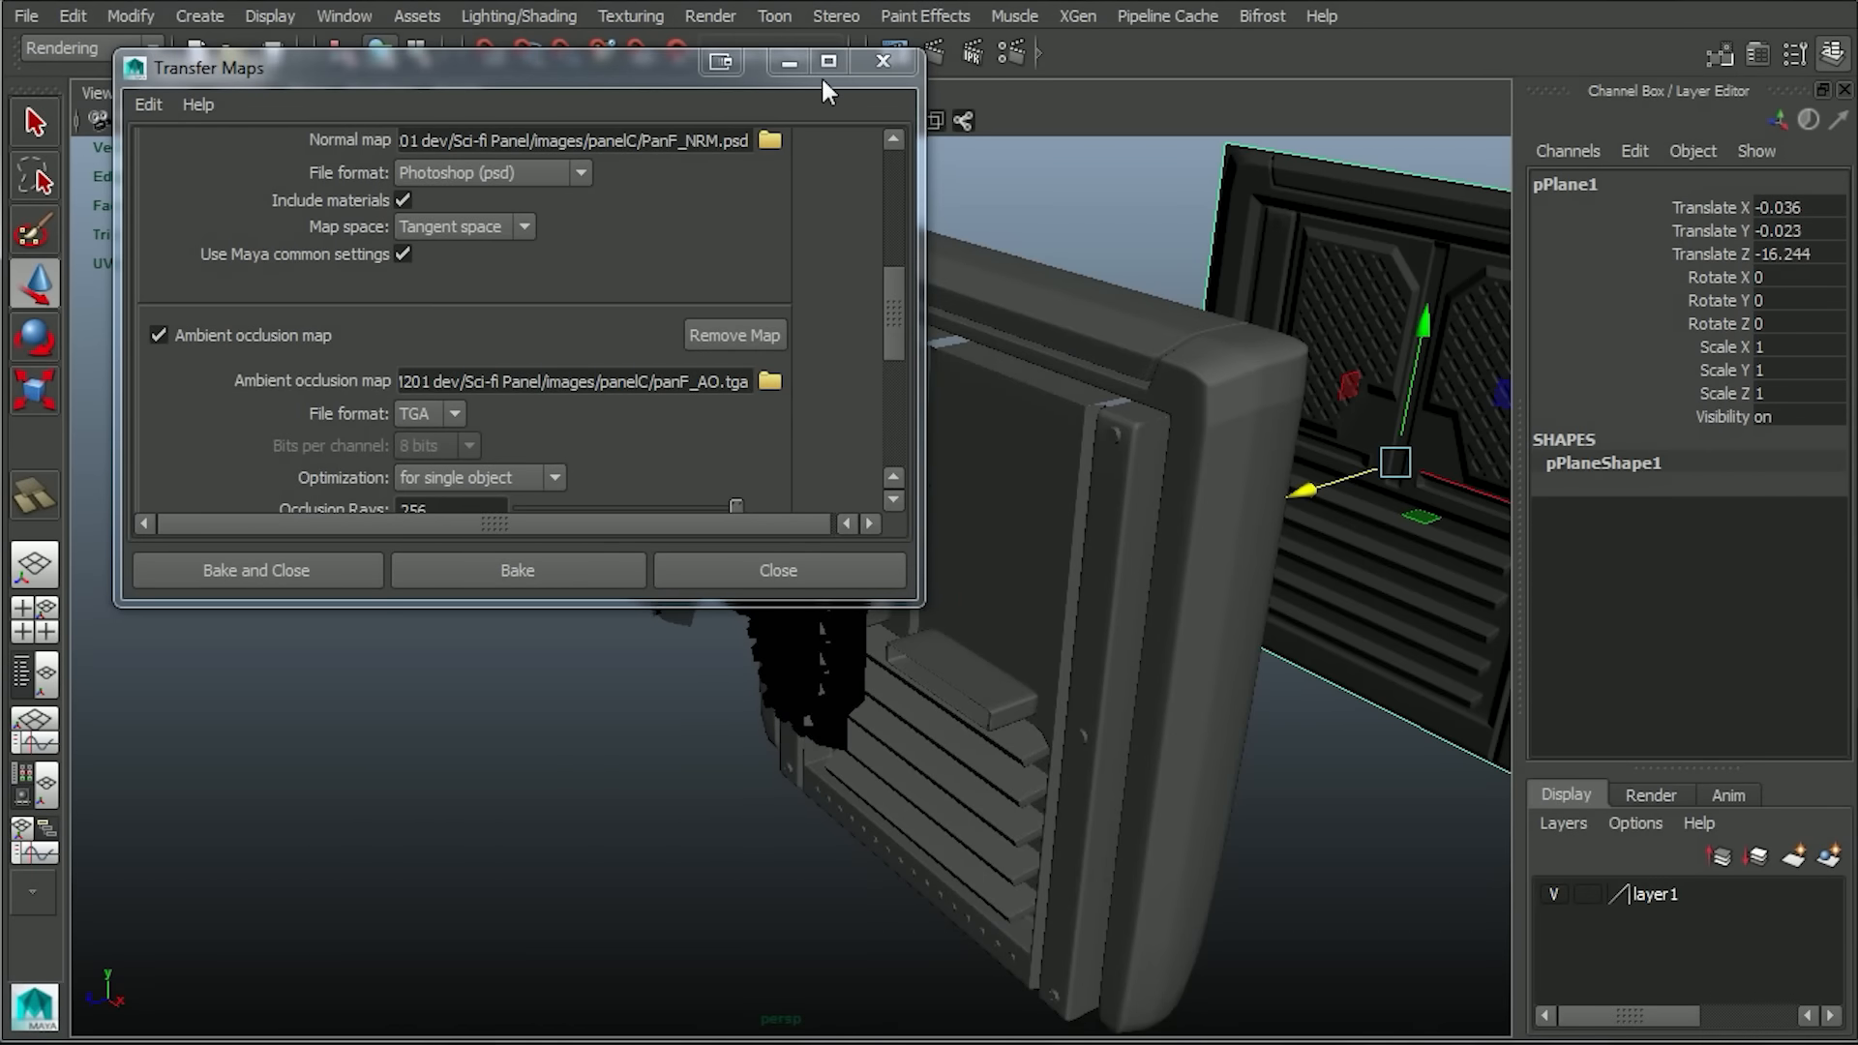
left_click(882, 62)
key("f")
left_click_drag(879, 646, 937, 543, "alt")
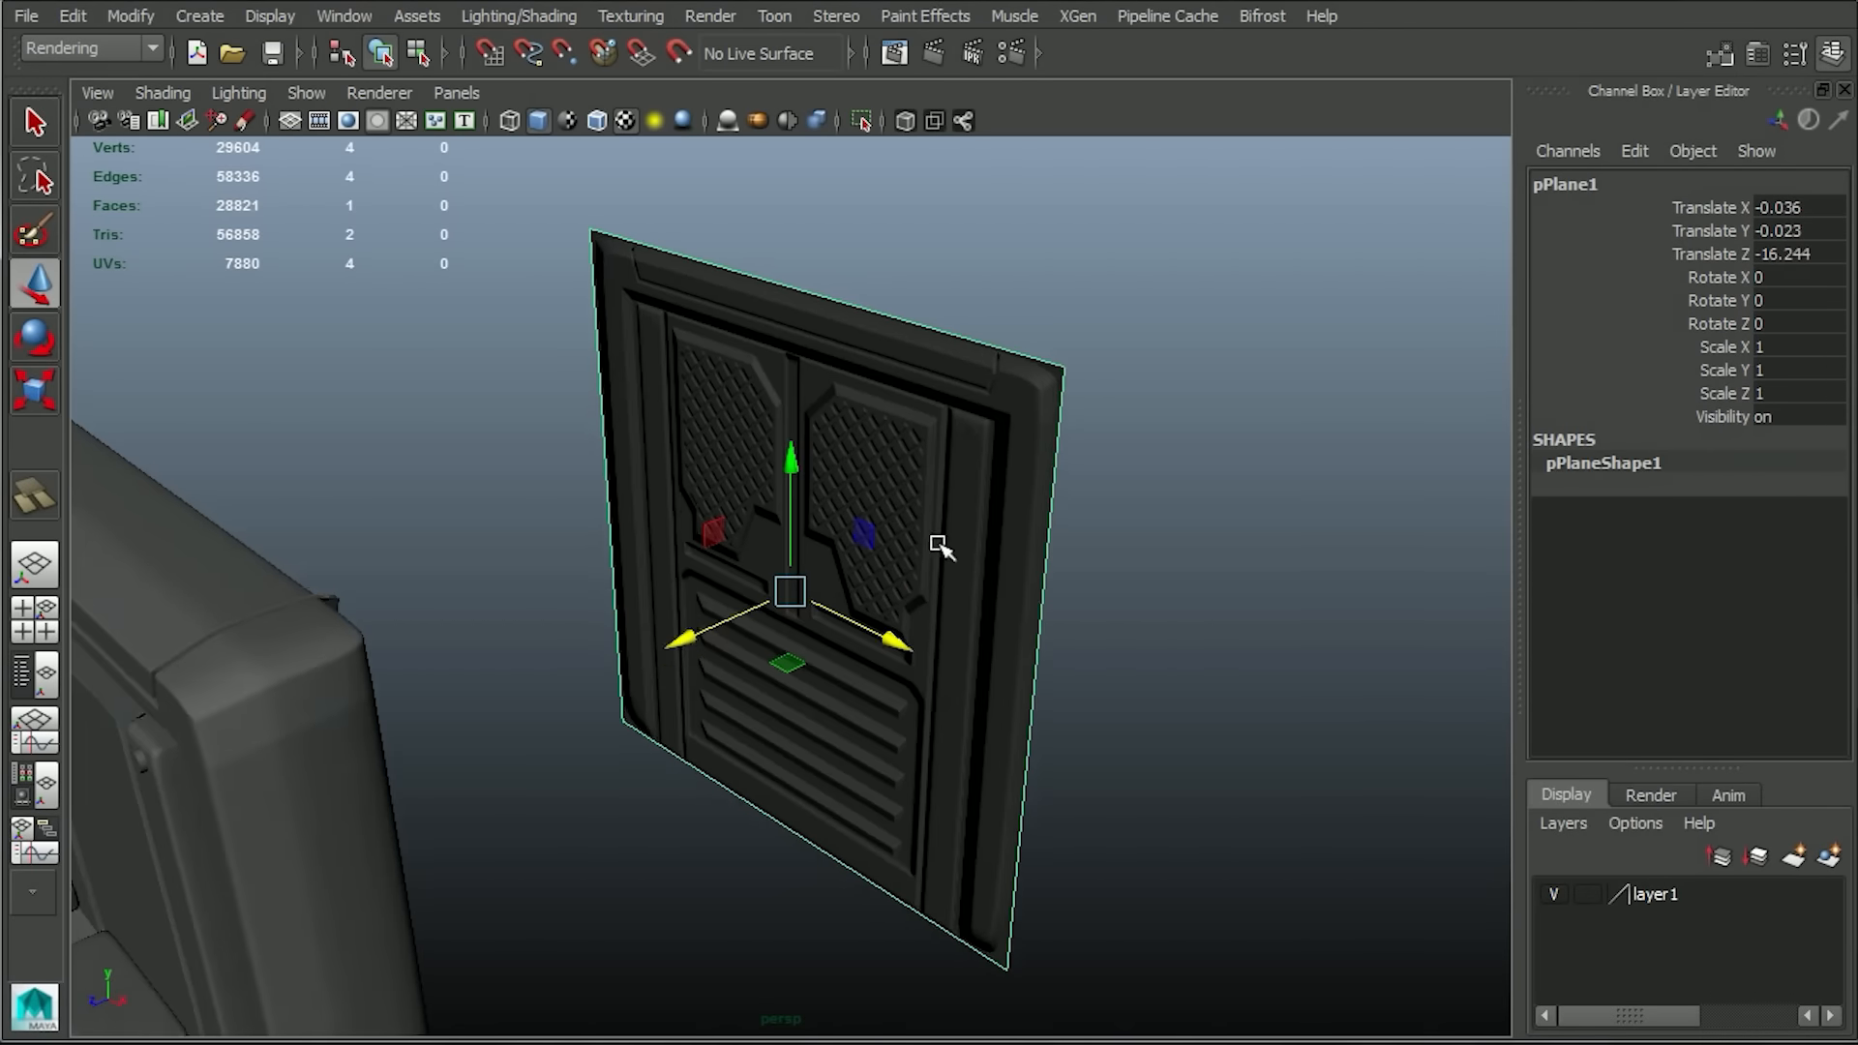
scroll(936, 543, "up", 2)
left_click_drag(692, 633, 1103, 786)
scroll(916, 655, "up", 4)
scroll(1380, 406, "down", 3)
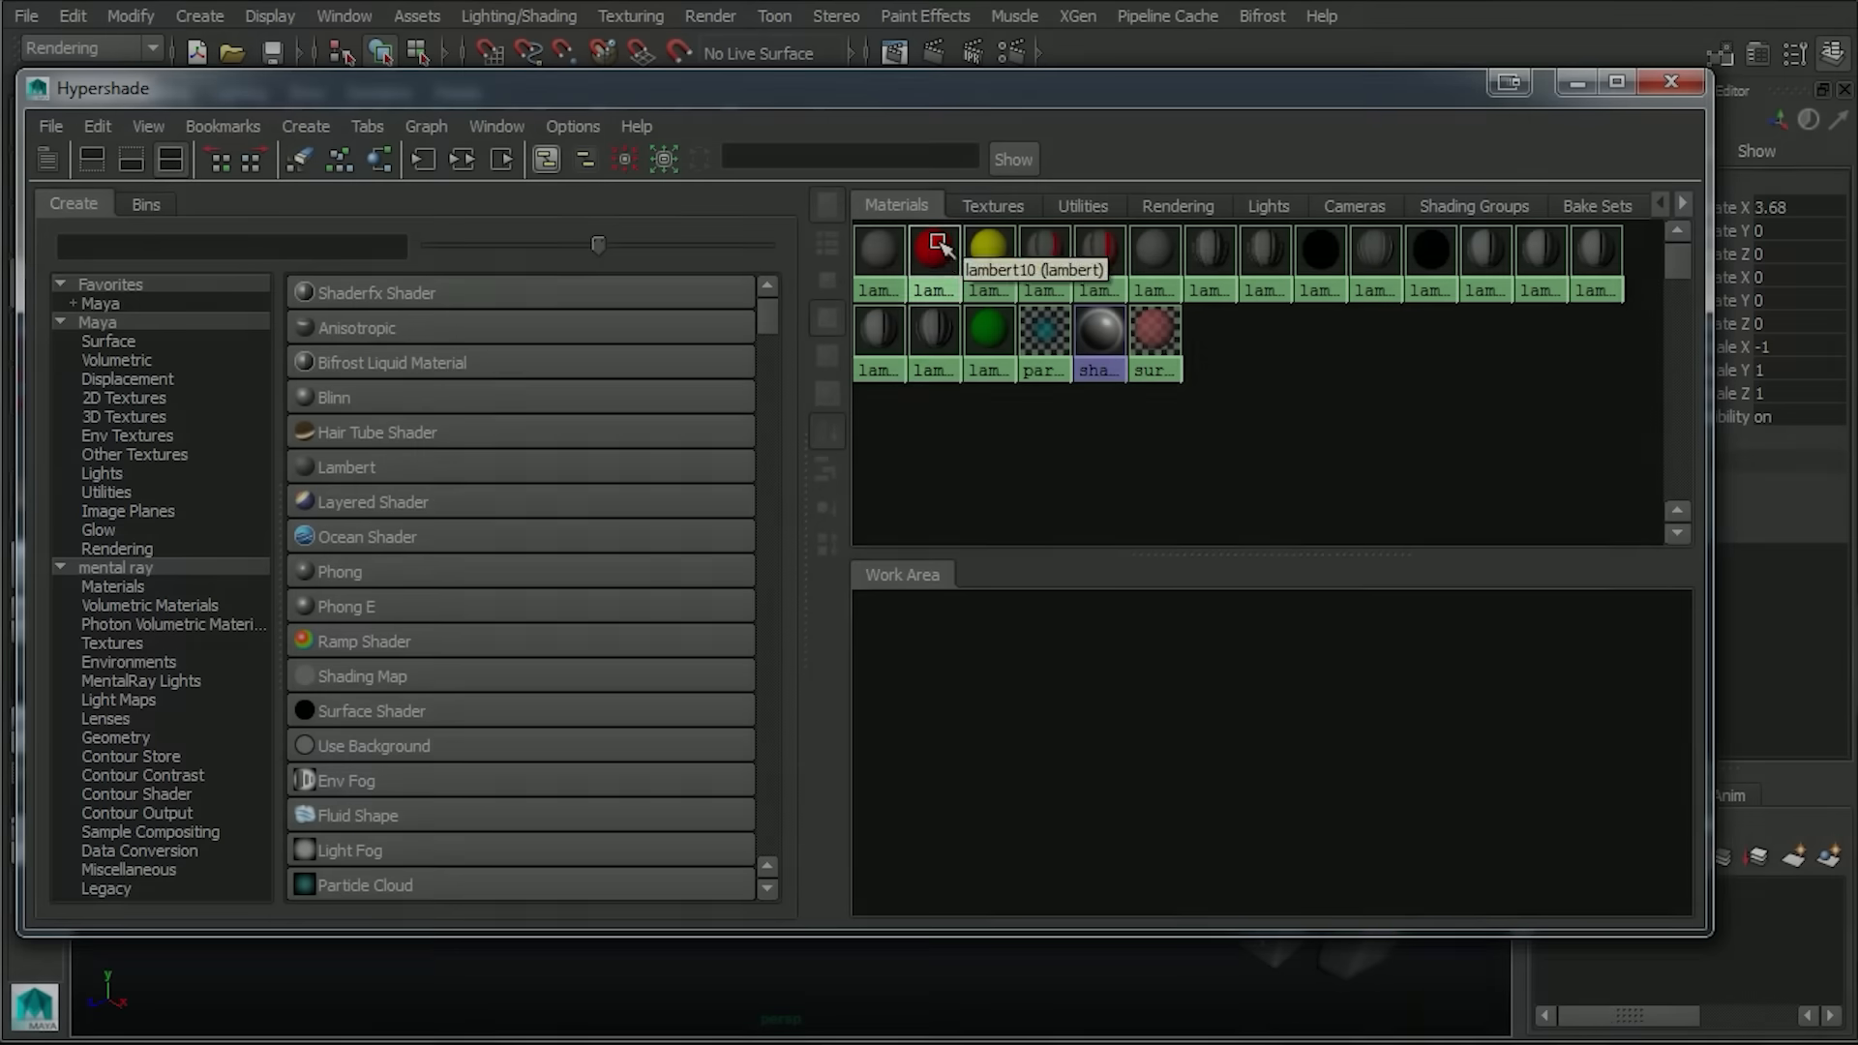
Assign the red Lambert material to the two grid frames and the yellow Lambert to the panel's front plate.
right_click_drag(938, 249, 929, 315)
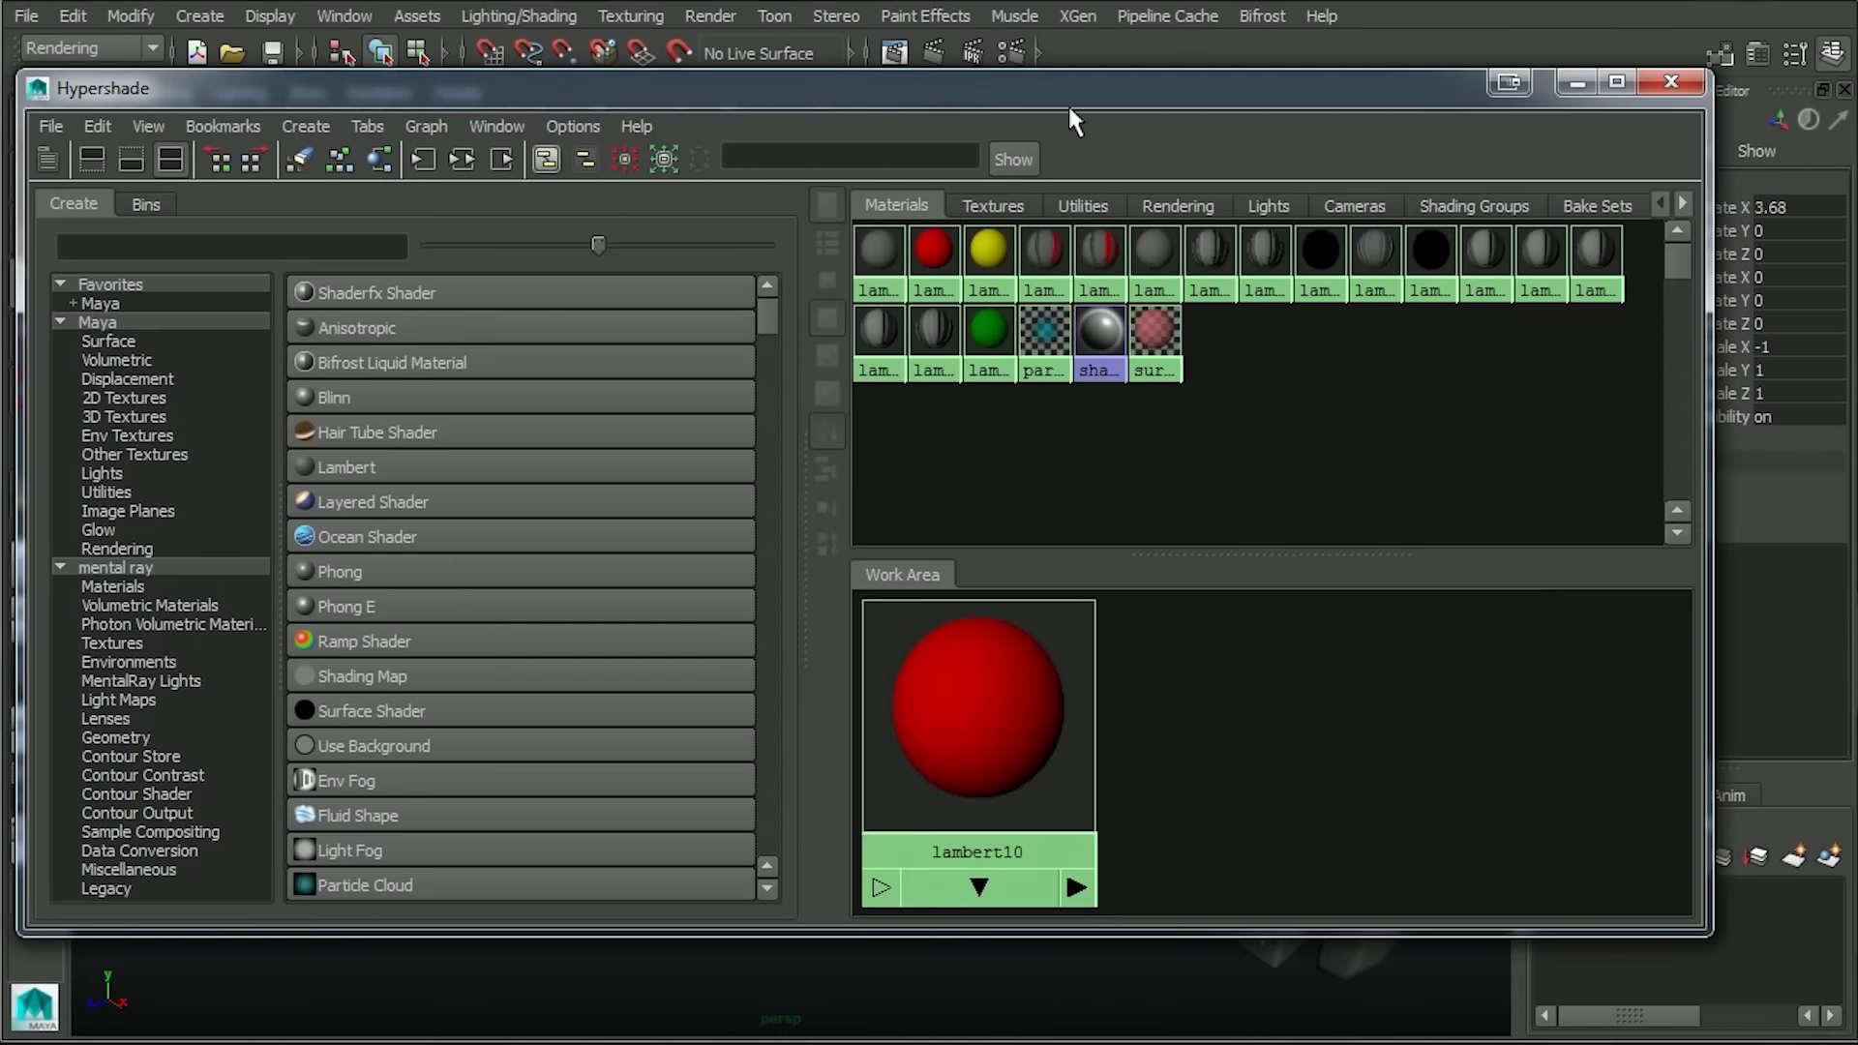
left_click(827, 281, "shift")
middle_click_drag(796, 756, 851, 282)
middle_click_drag(1002, 828, 1053, 333)
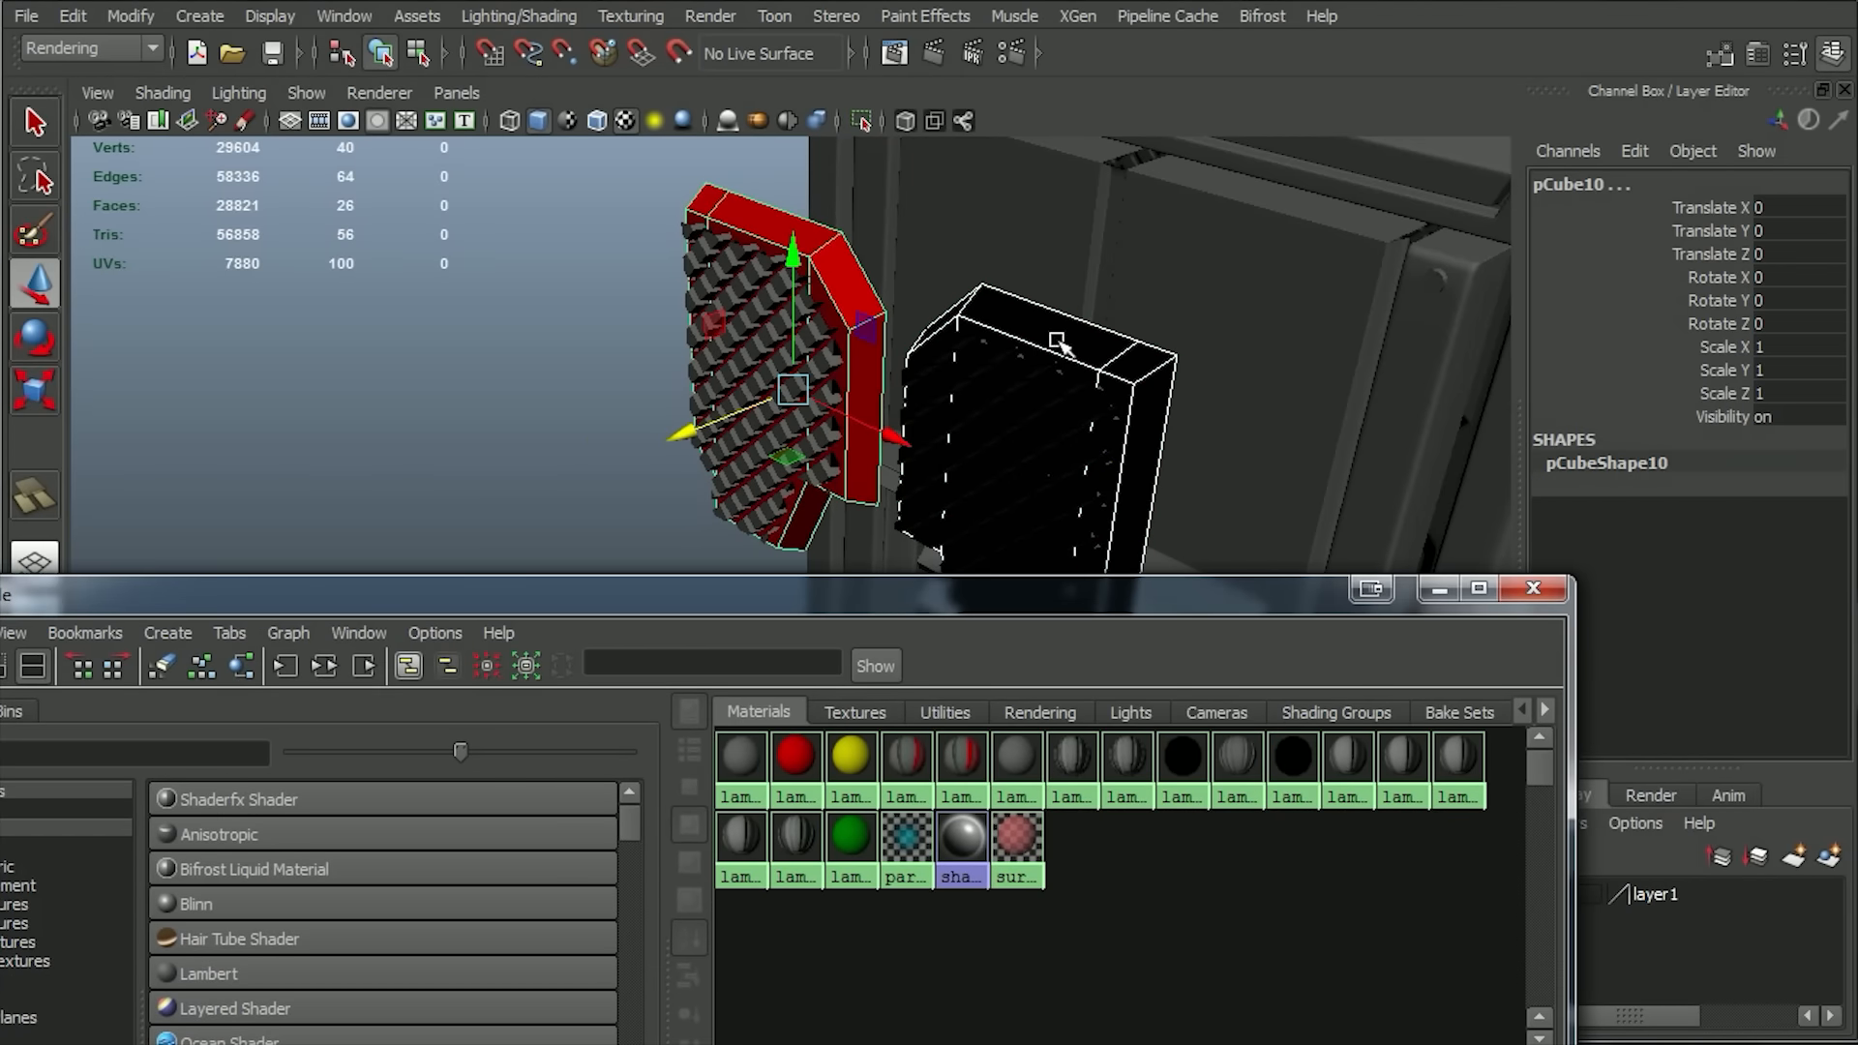
left_click(853, 758)
middle_click_drag(1257, 265, 1181, 282)
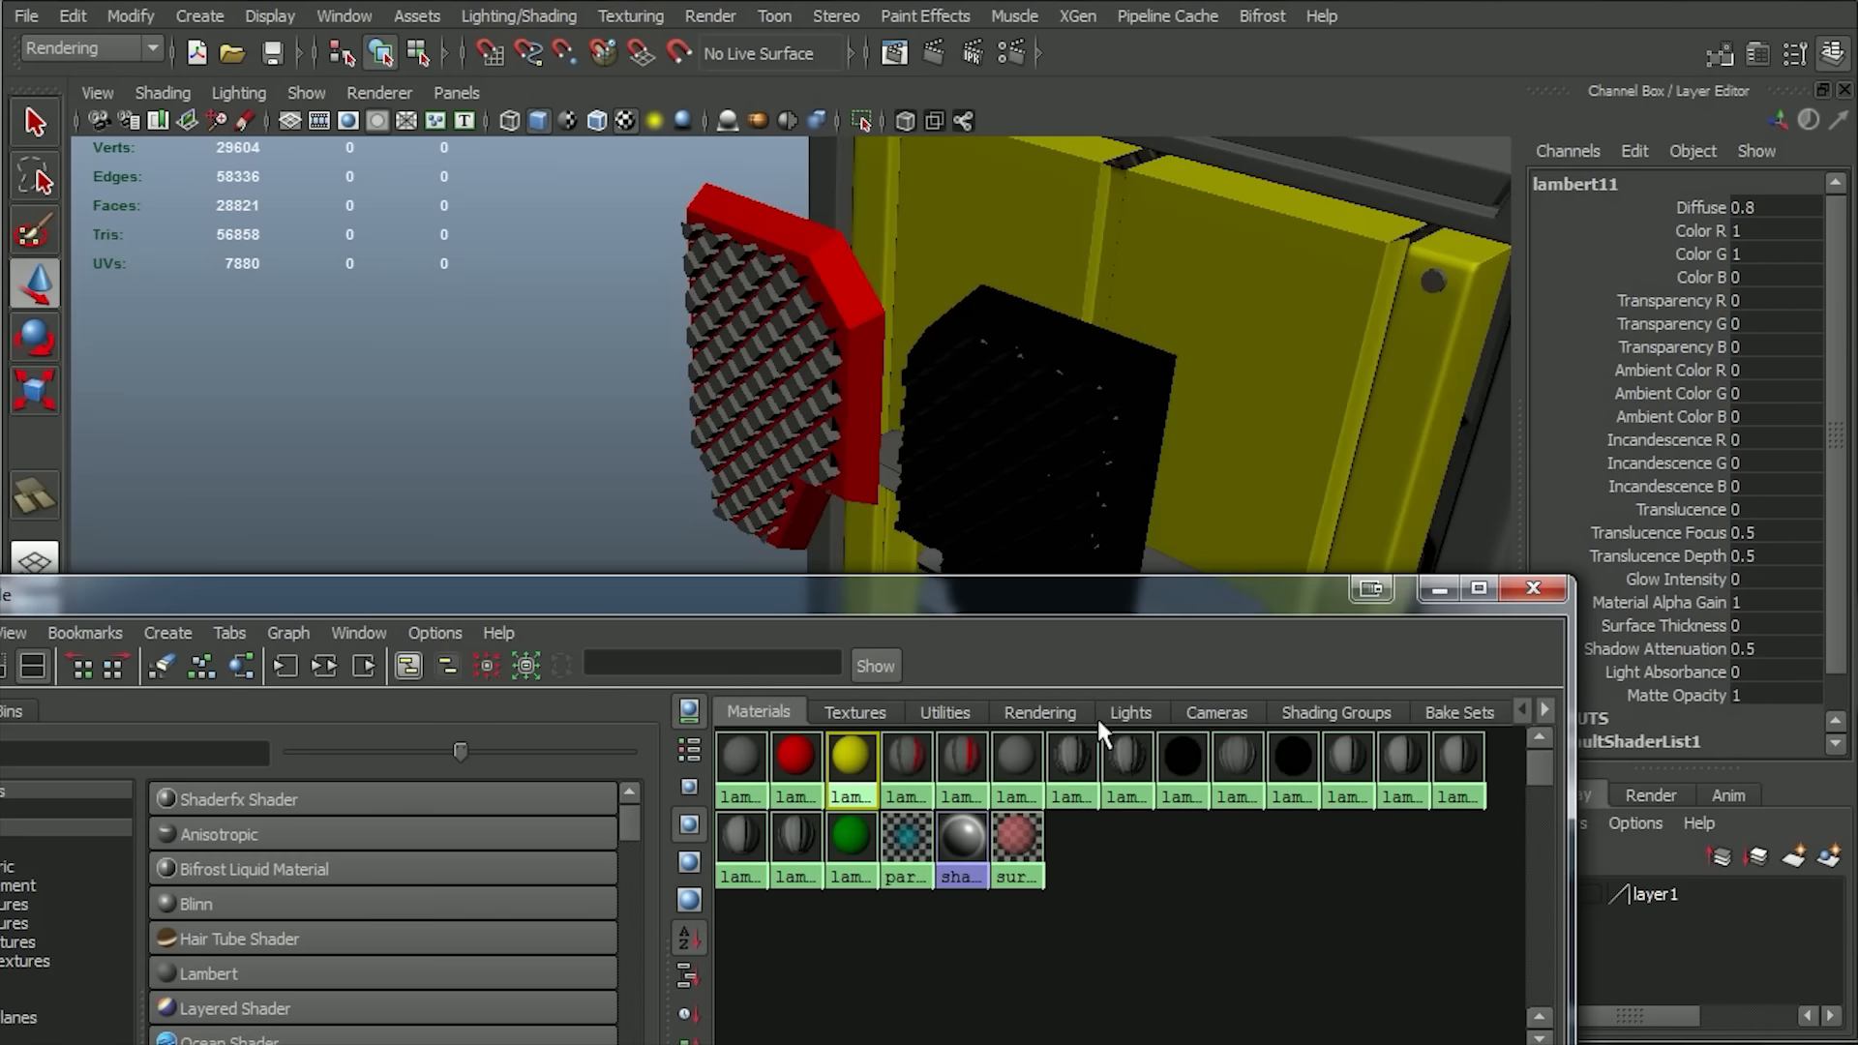
Assign the green Lambert material to both diagonal grids.
left_click(771, 394)
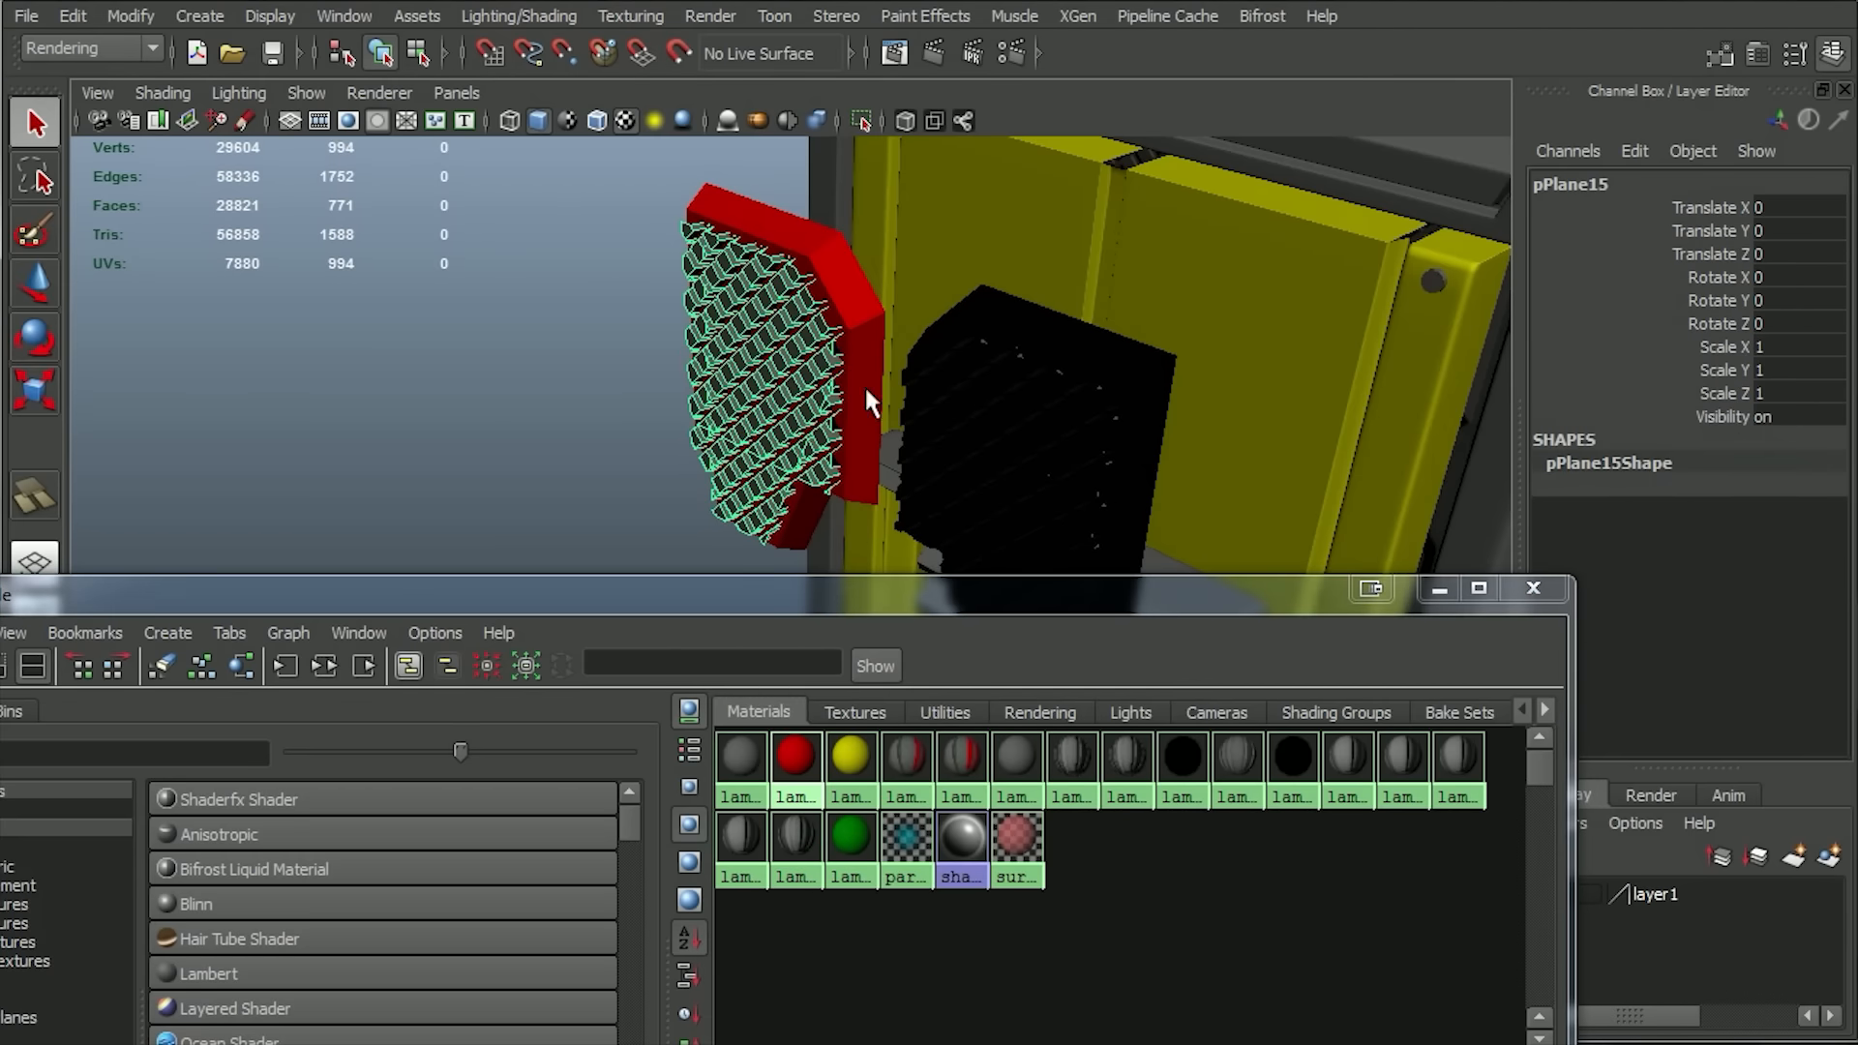
left_click(944, 405)
left_click(786, 310, "shift")
left_click_drag(871, 565, 691, 194)
key("ctrl+z")
left_click_drag(851, 608, 761, 124)
right_click_drag(761, 355, 778, 280)
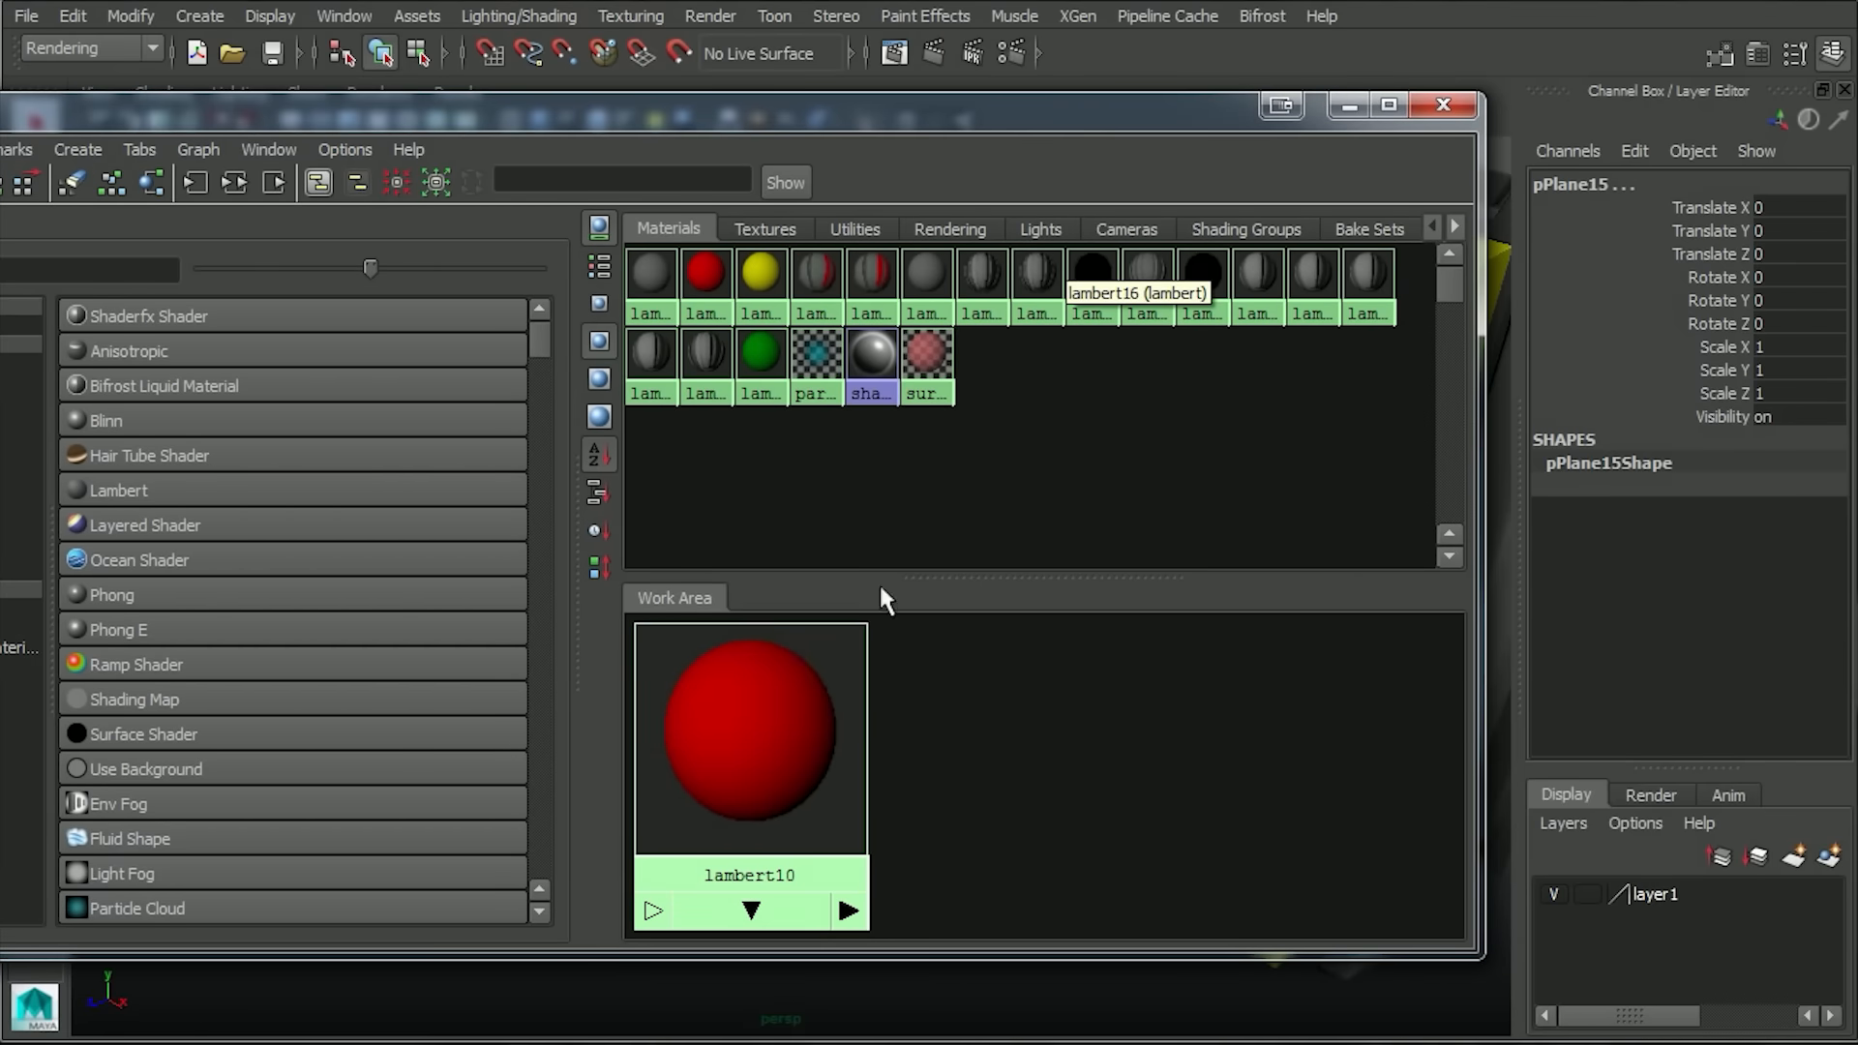
Create a new Lambert material in the Hypershade and set its color to blue.
left_click(109, 186)
left_click(118, 490)
double_click(771, 705)
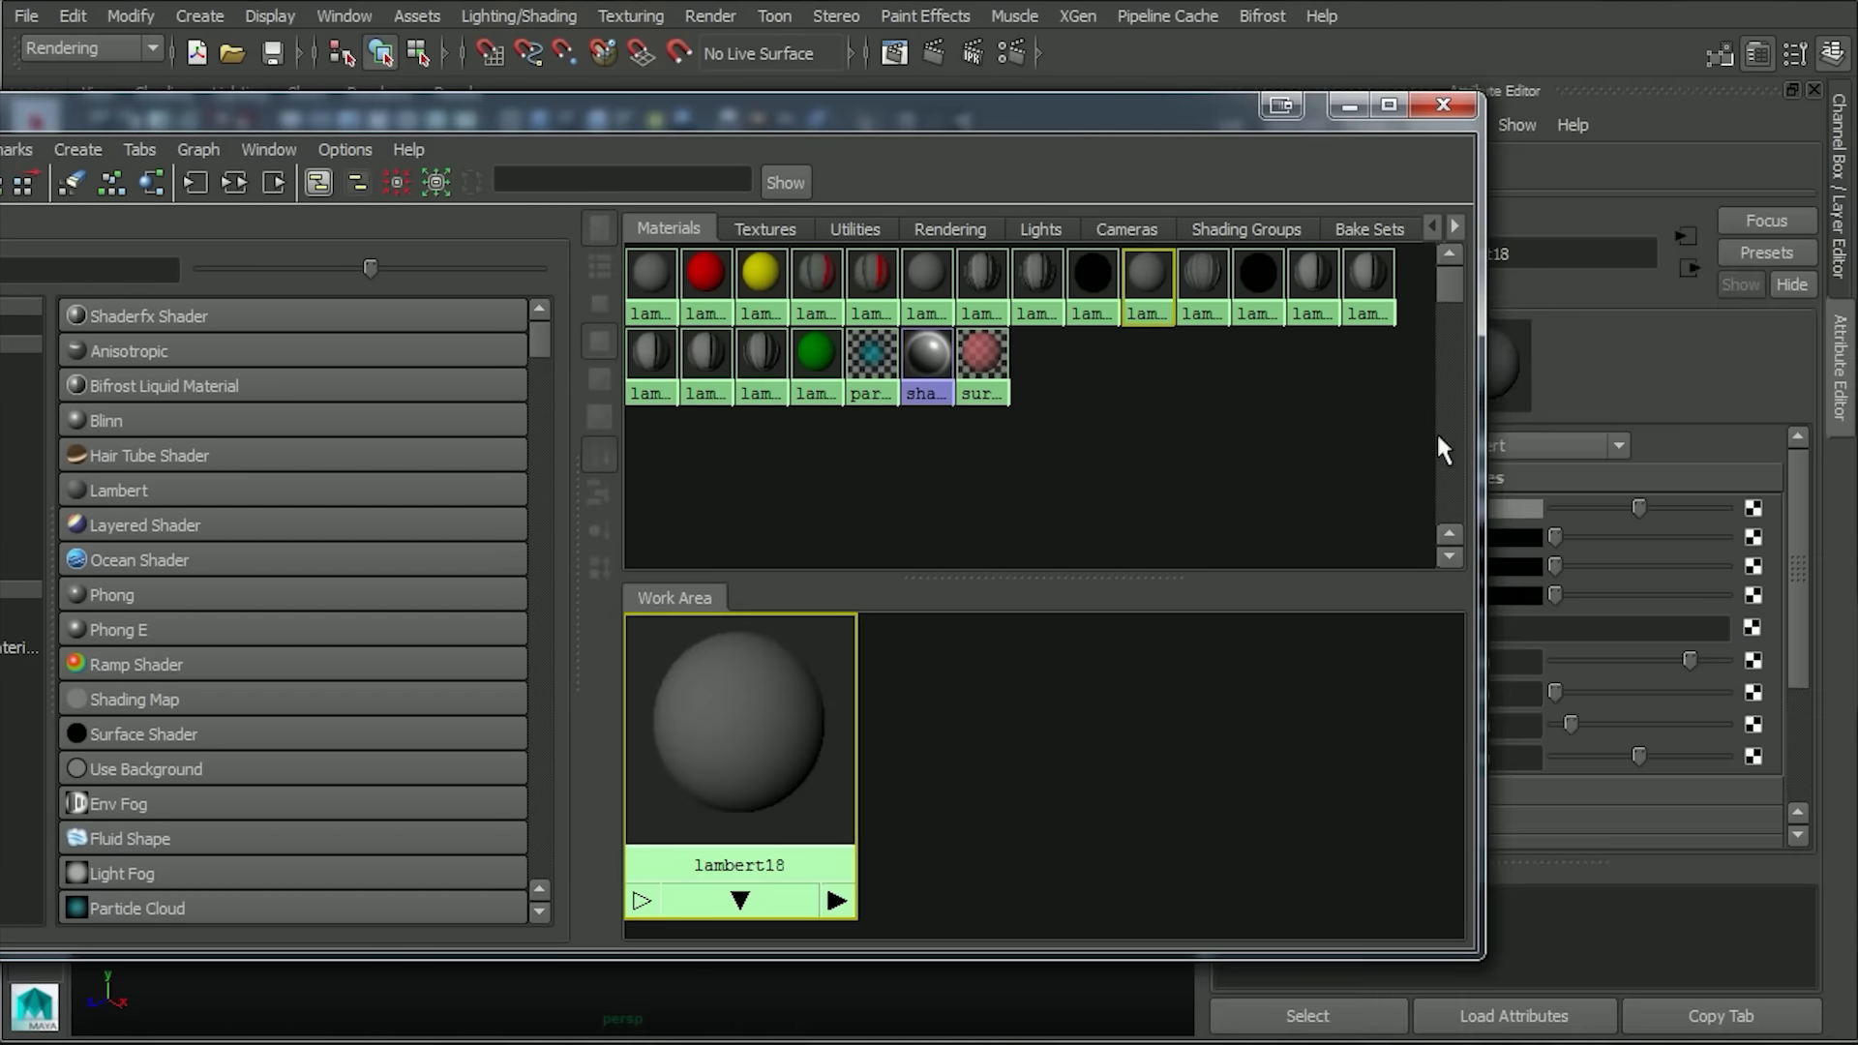
left_click_drag(1199, 108, 1020, 110)
left_click(1510, 508)
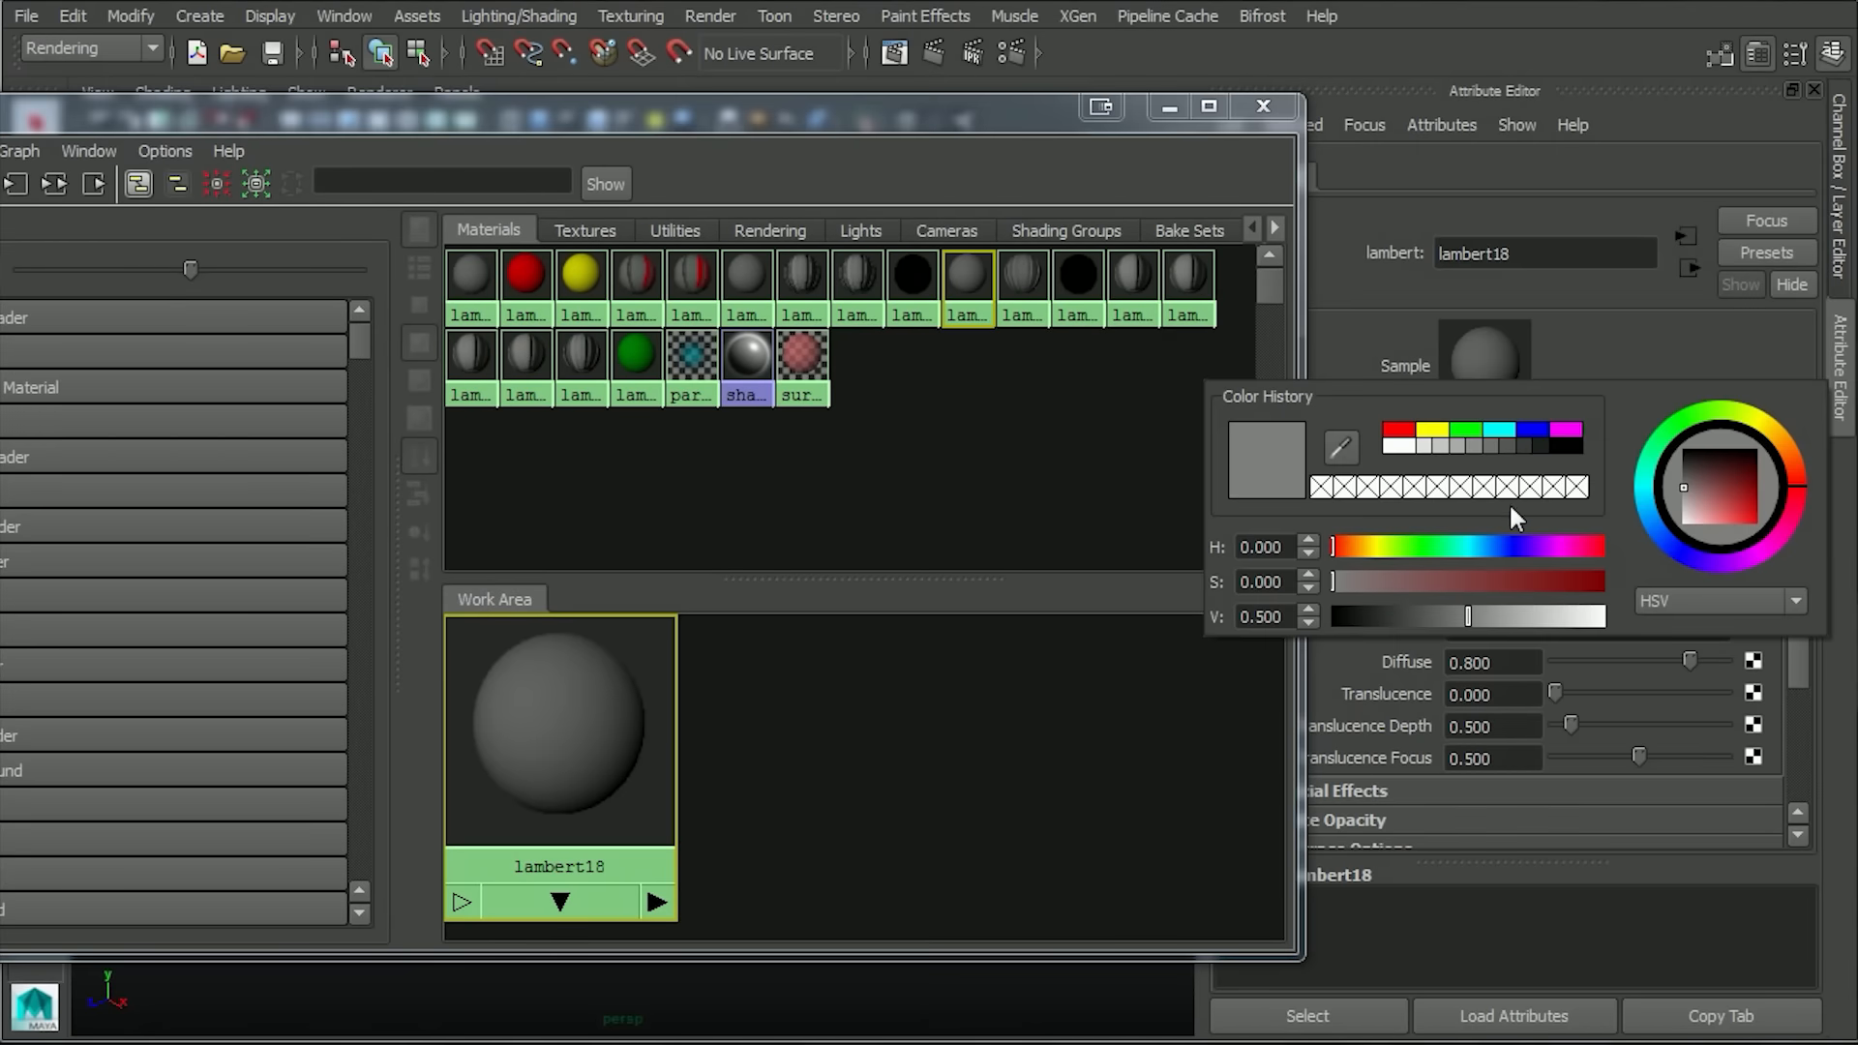
left_click(1533, 432)
Assign the blue Lambert material to the five horizontal slats in the lower recess.
left_click_drag(1049, 109, 1228, 907)
left_click_drag(950, 592, 904, 605, "alt")
left_click(864, 523)
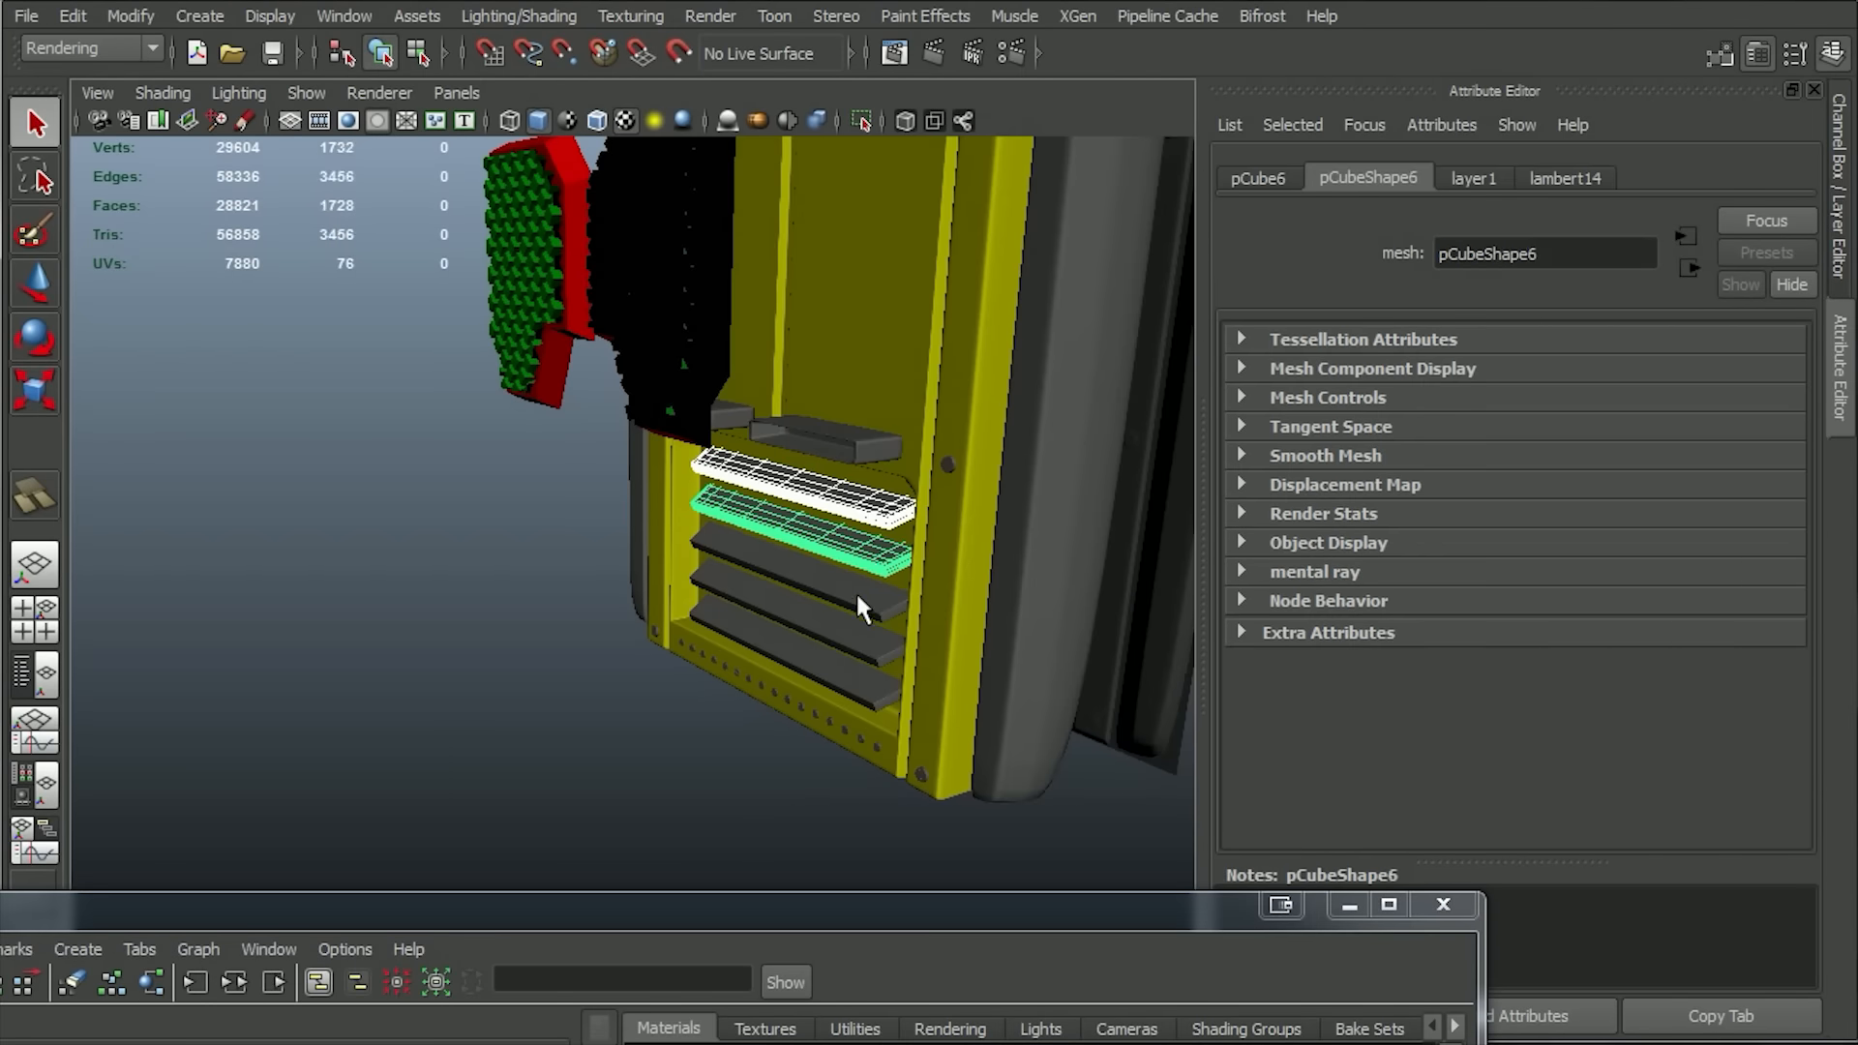
left_click_drag(881, 914, 609, 206)
right_click_drag(419, 759, 407, 697)
Create another Lambert material and set its color to magenta.
left_click_drag(128, 210, 563, 55)
left_click(222, 123)
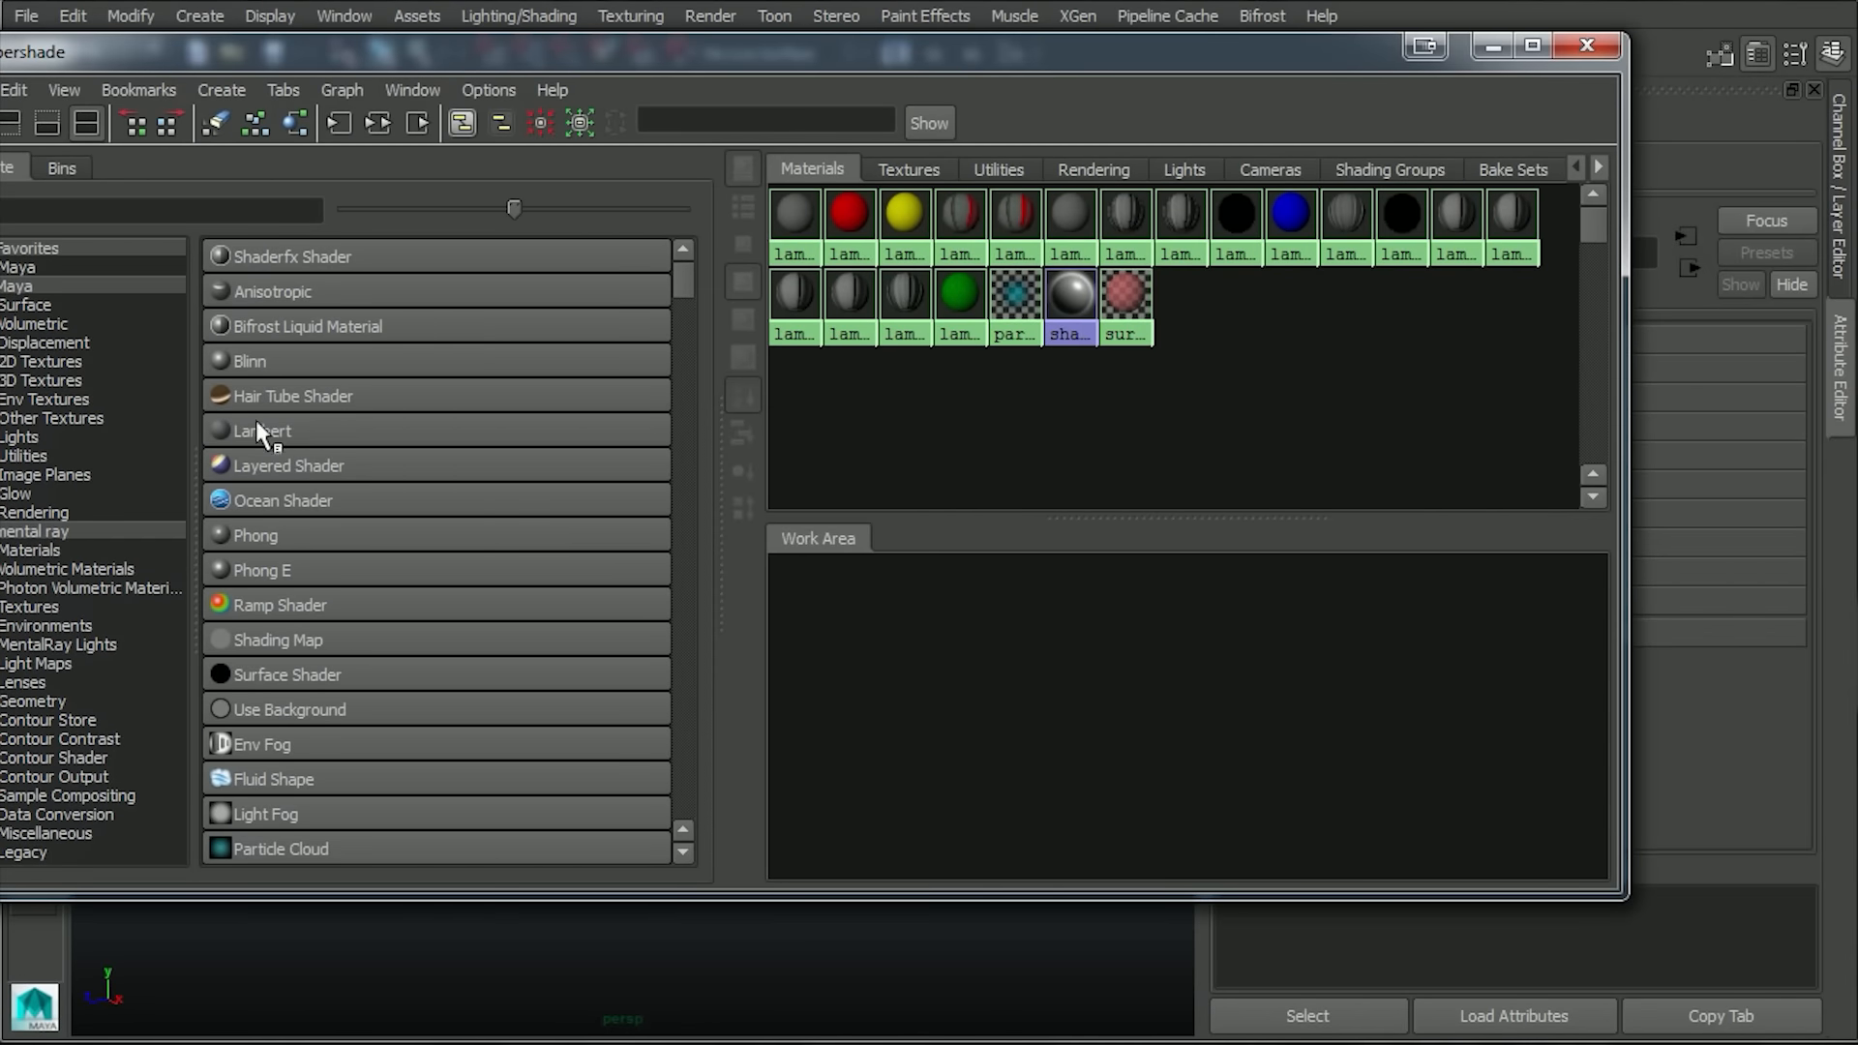
left_click(255, 420)
left_click_drag(1361, 37, 1083, 75)
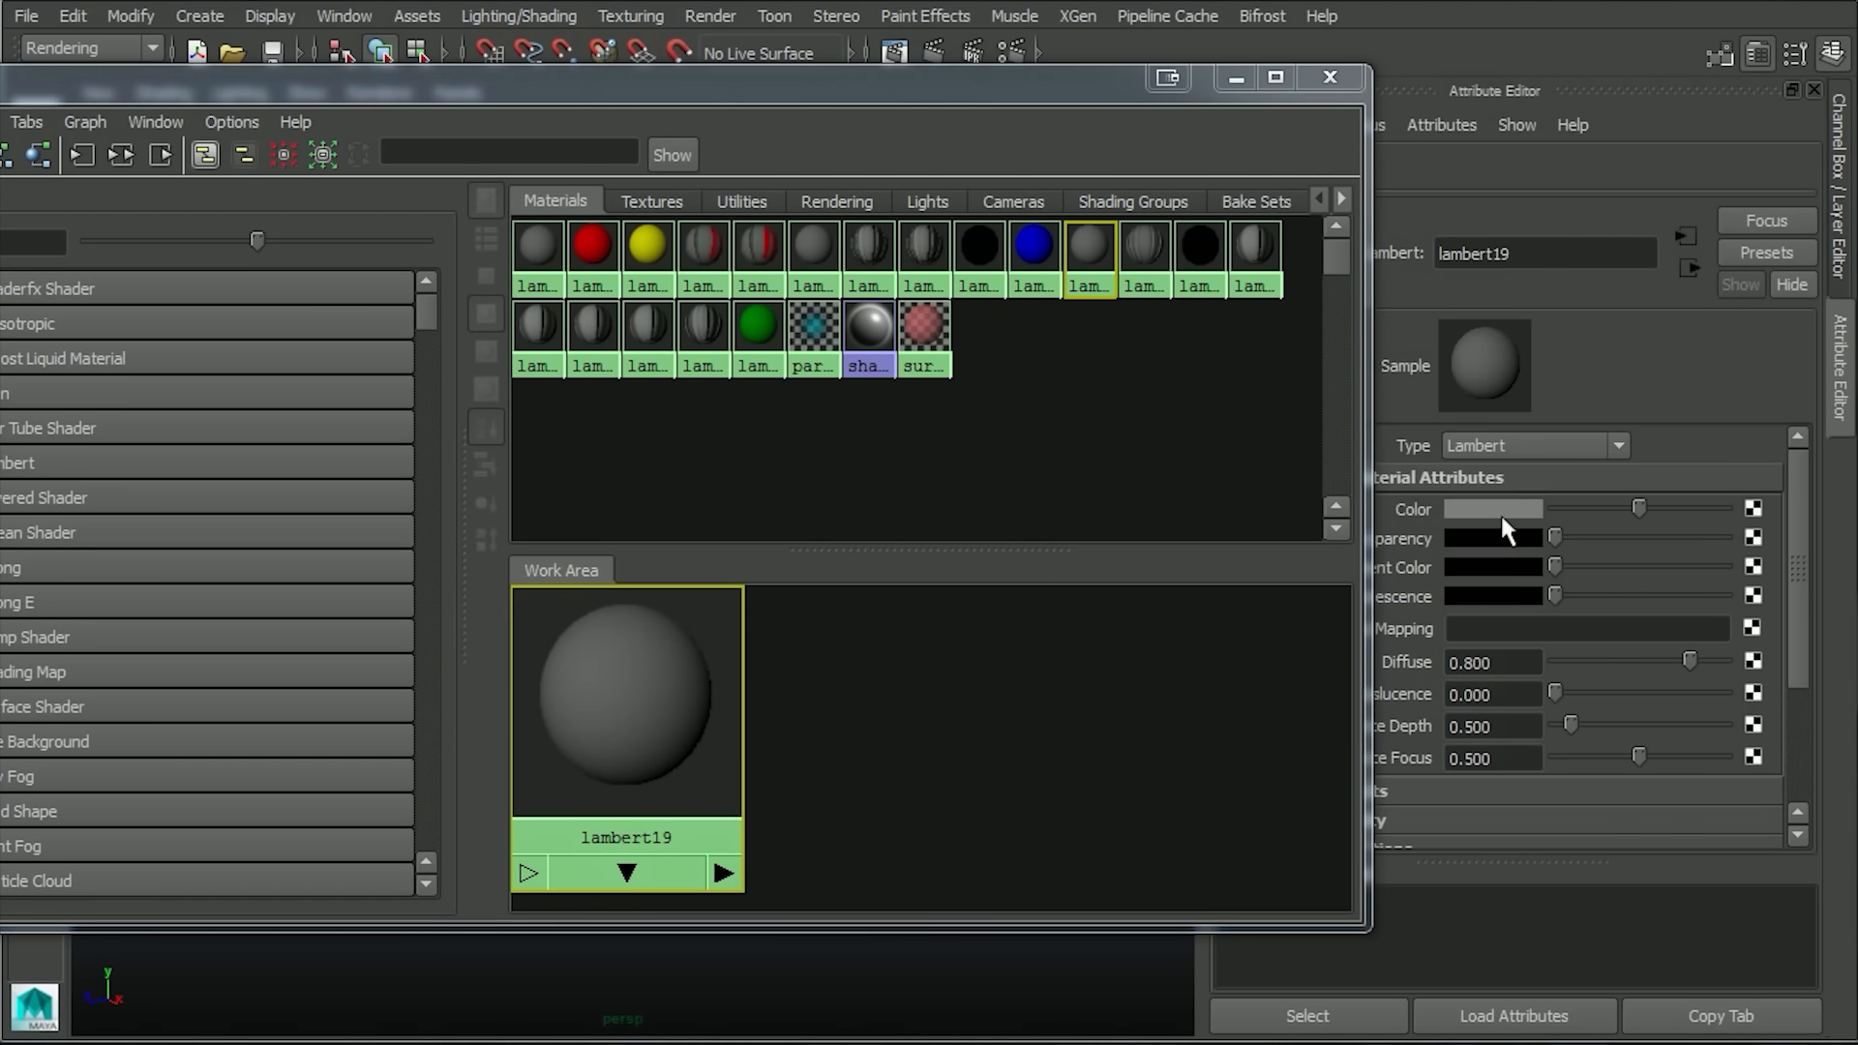
left_click(1500, 512)
left_click(1560, 431)
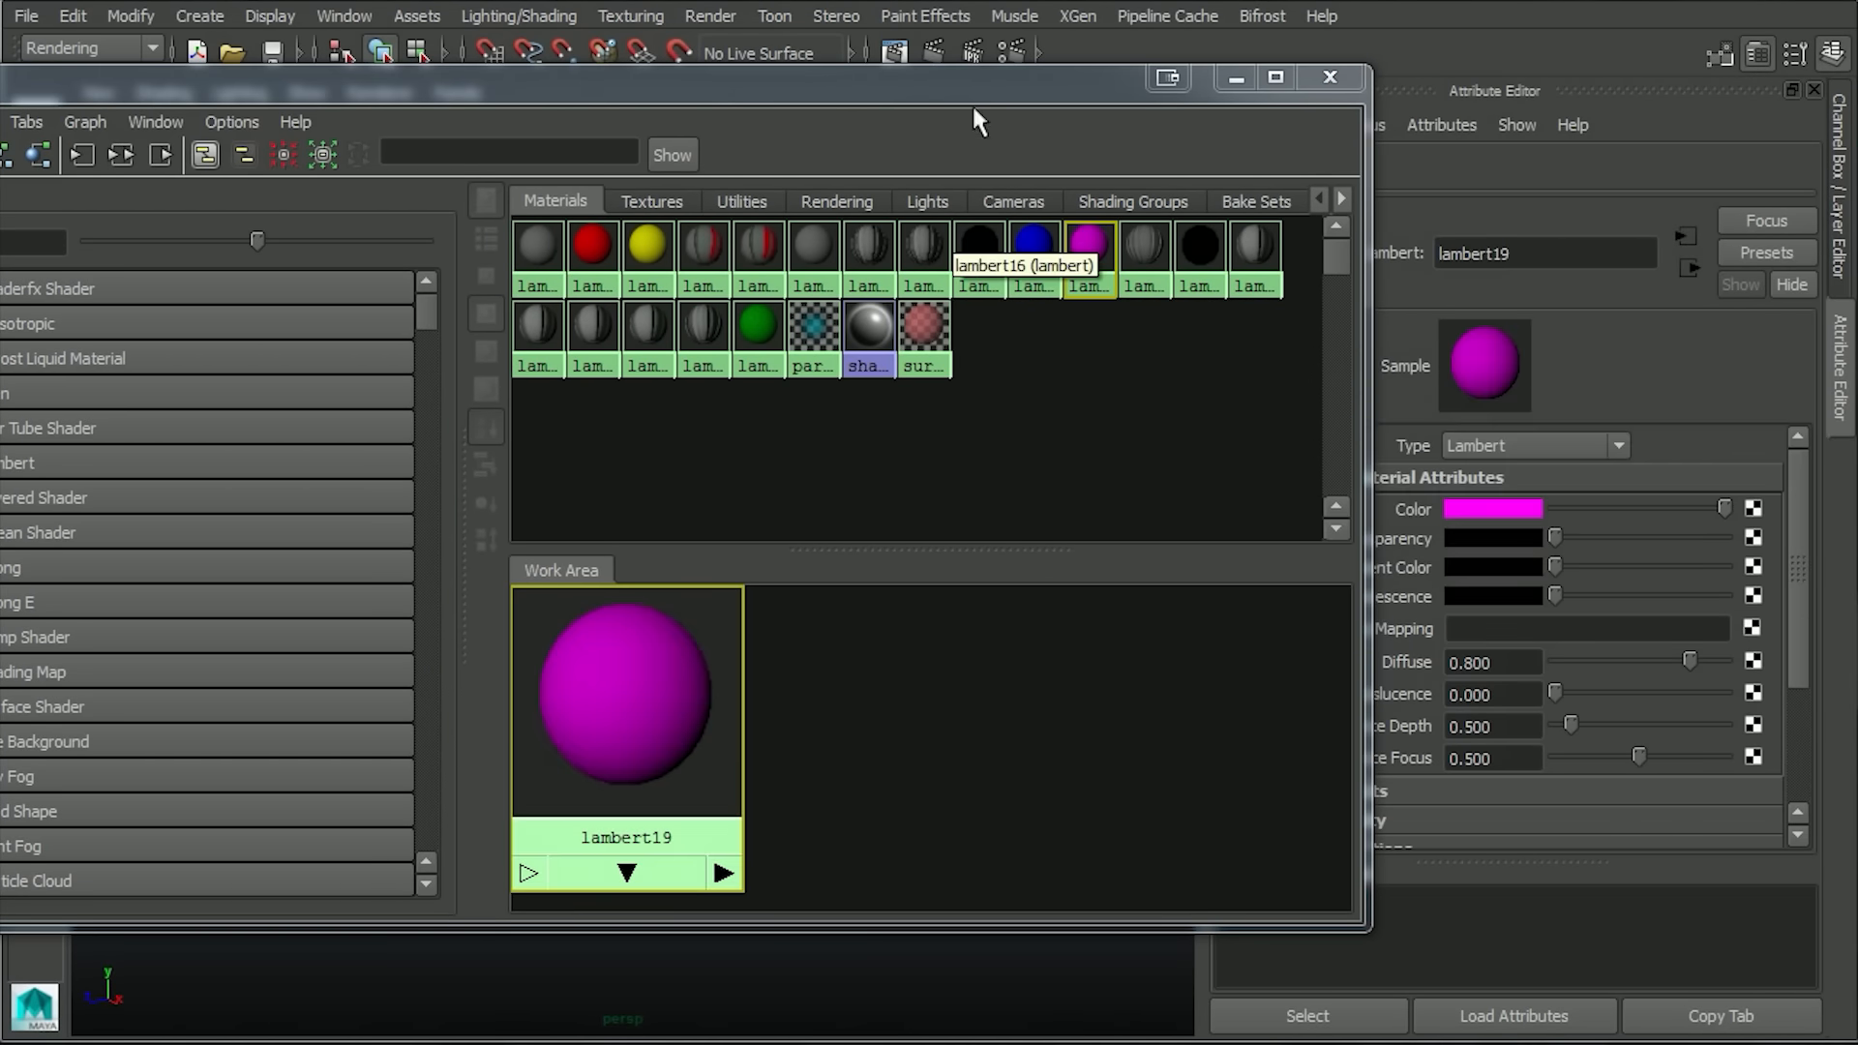
Select the screws and the bottom row of rivets on the front plate and assign them the magenta Lambert material.
left_click_drag(1035, 83, 1118, 867)
left_click_drag(931, 627, 1064, 612, "alt")
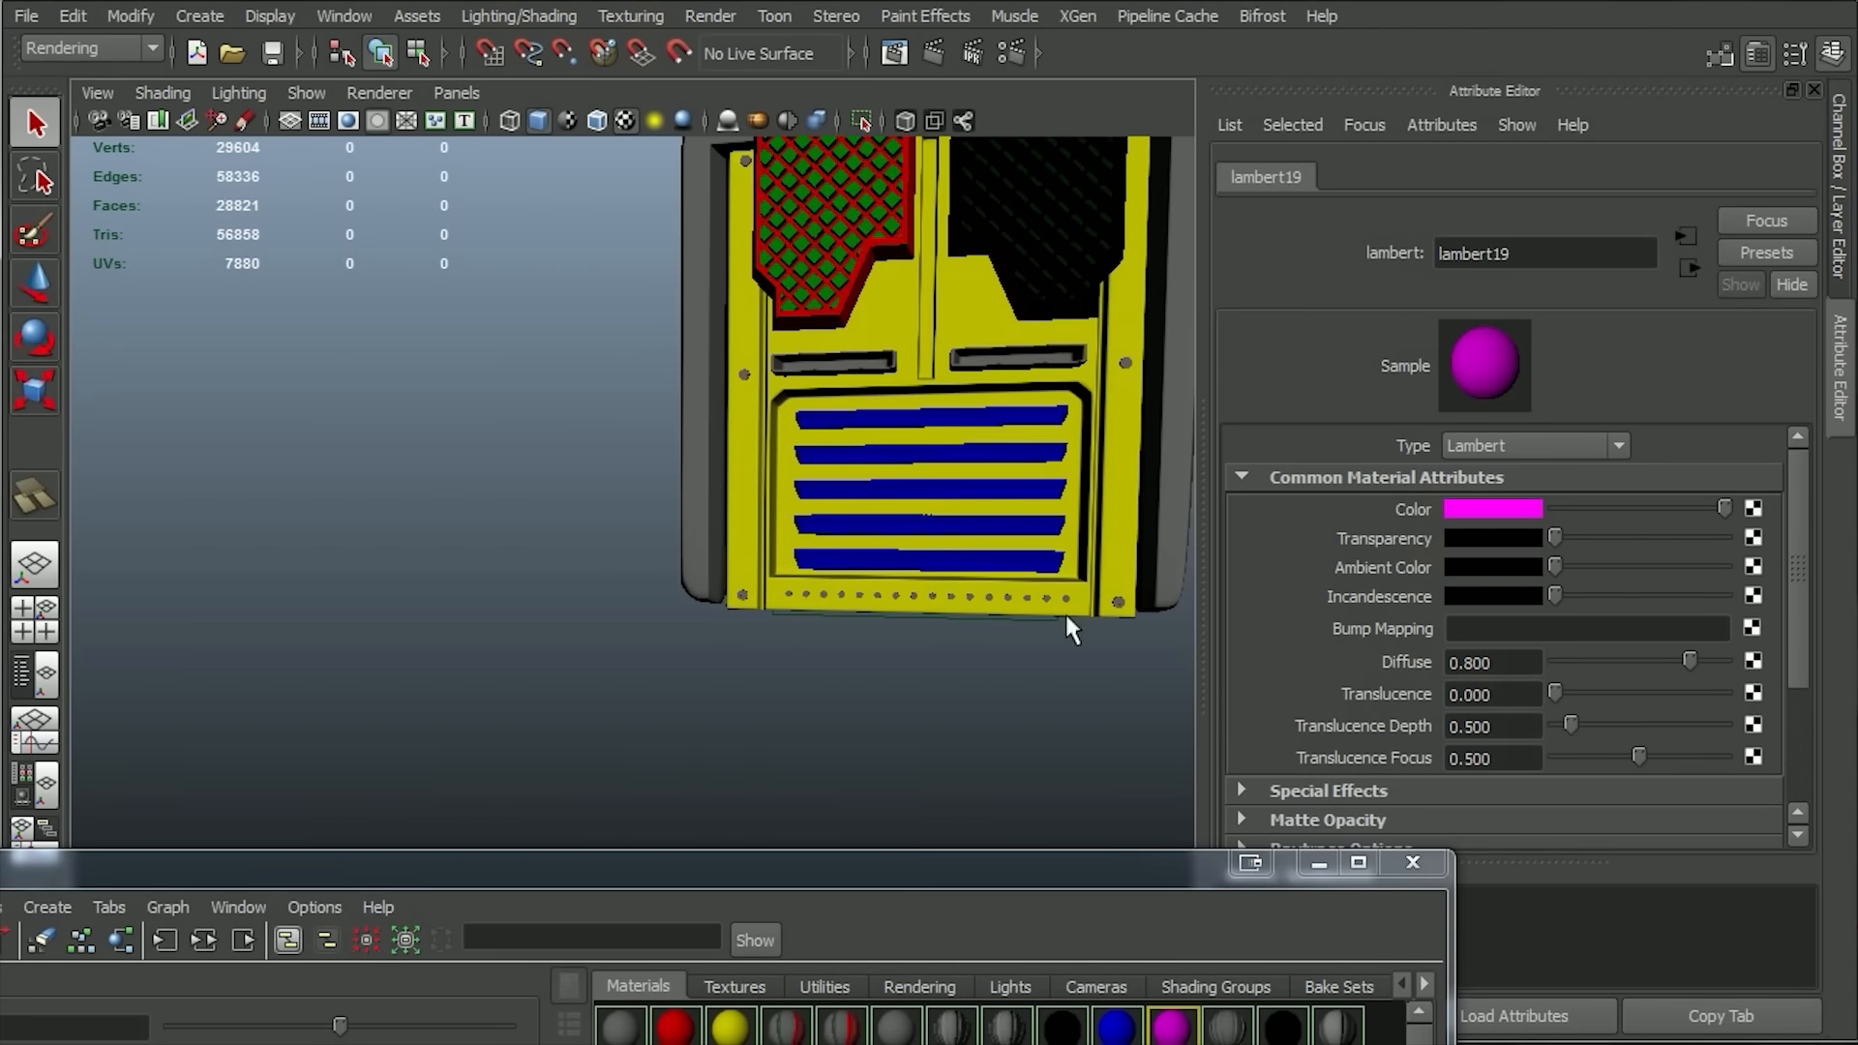
left_click_drag(791, 641, 734, 623, "alt")
middle_click_drag(734, 623, 464, 832, "alt")
left_click_drag(465, 668, 904, 617)
middle_click_drag(904, 617, 1016, 377, "alt")
right_click_drag(676, 694, 565, 666, "alt")
left_click_drag(948, 230, 947, 224)
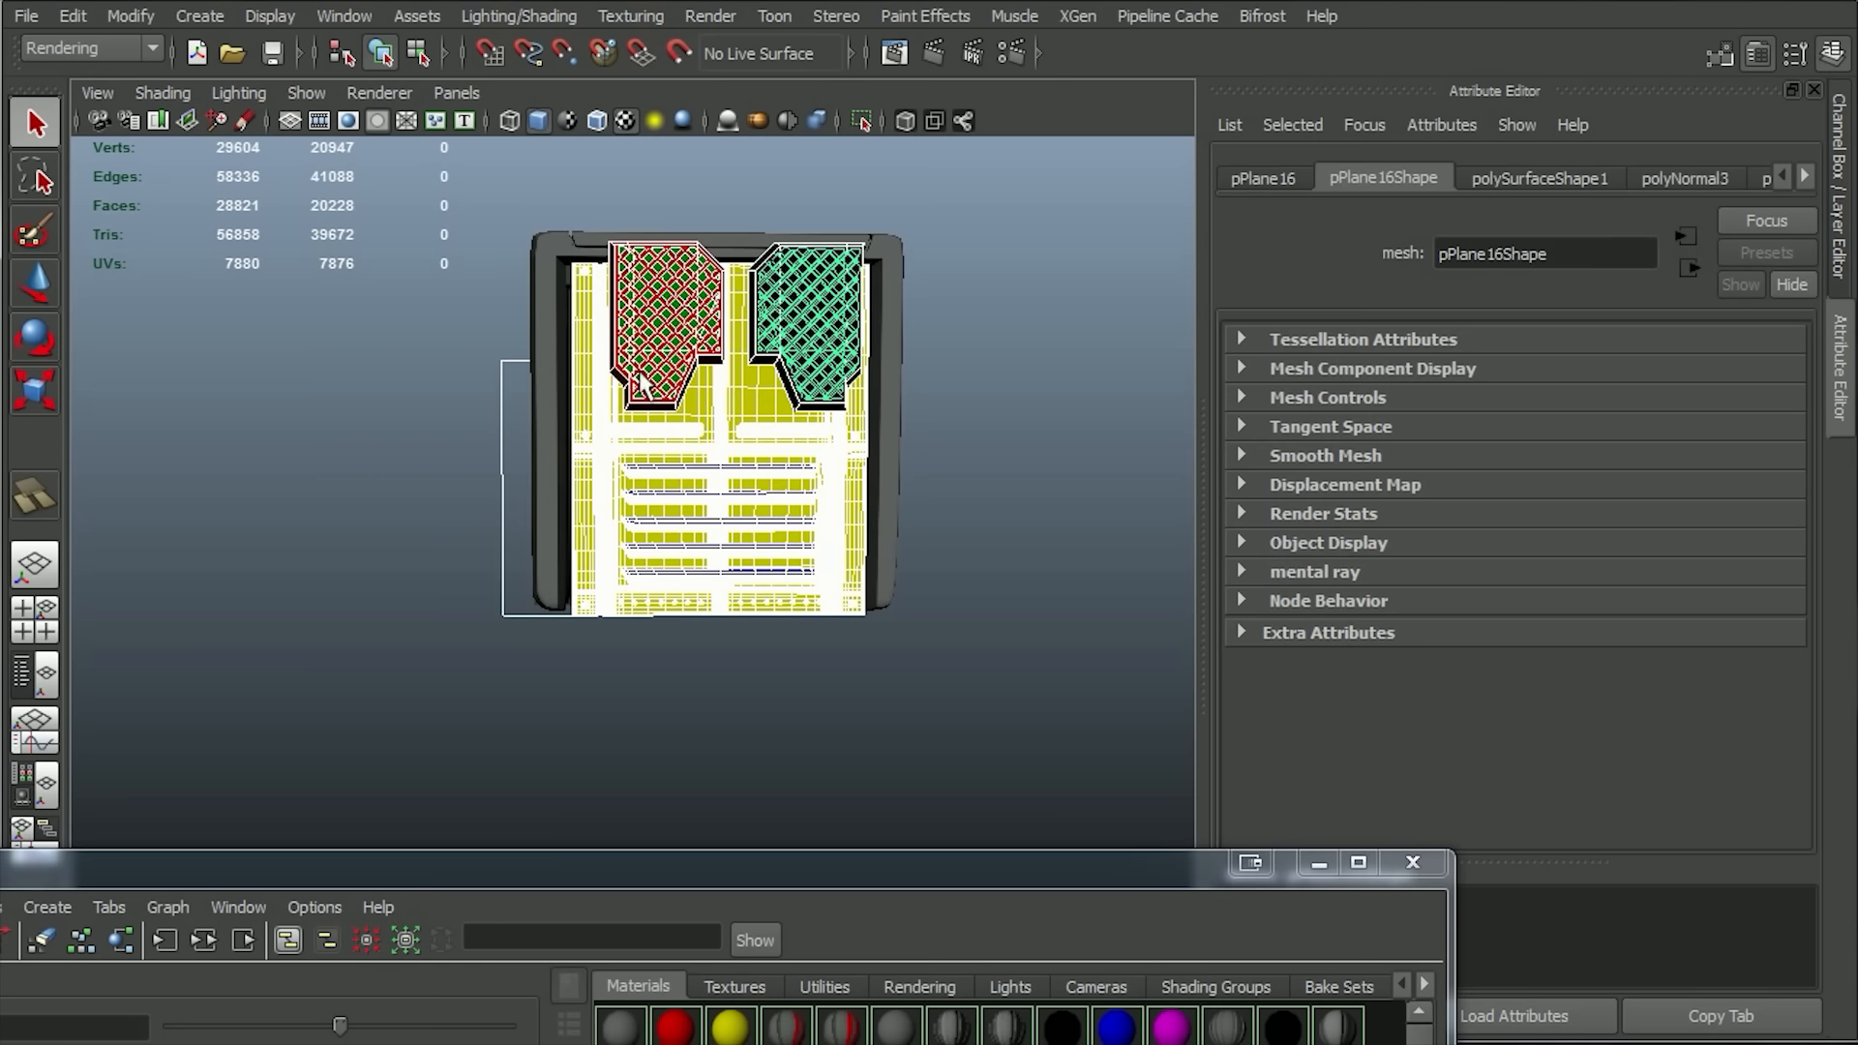
left_click(783, 430)
left_click(723, 588, "shift")
left_click_drag(1031, 547, 828, 713, "alt")
left_click_drag(821, 869, 796, 275)
right_click_drag(694, 857, 698, 786)
left_click(1291, 264)
Open Transfer Maps for the flat plane behind the panel.
left_click(1111, 793)
left_click_drag(1111, 794, 1076, 630, "alt")
left_click(942, 476)
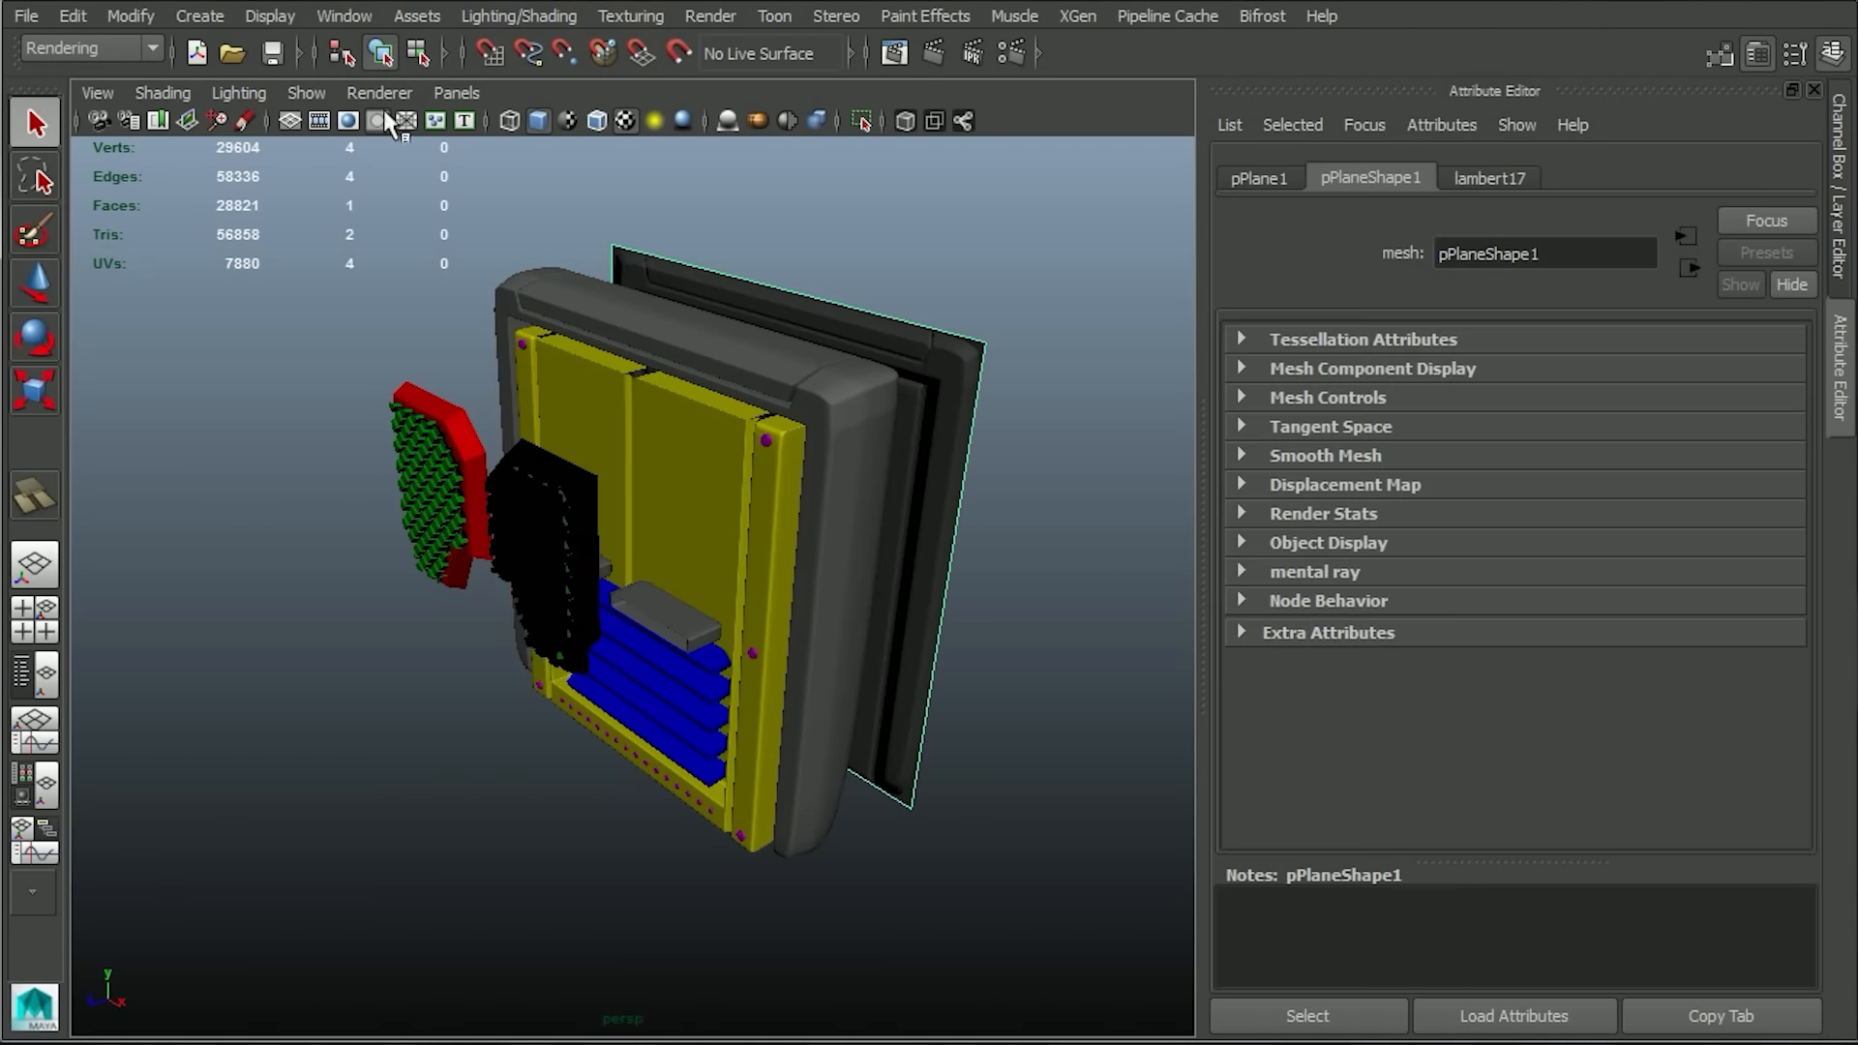
left_click(55, 54)
left_click(514, 15)
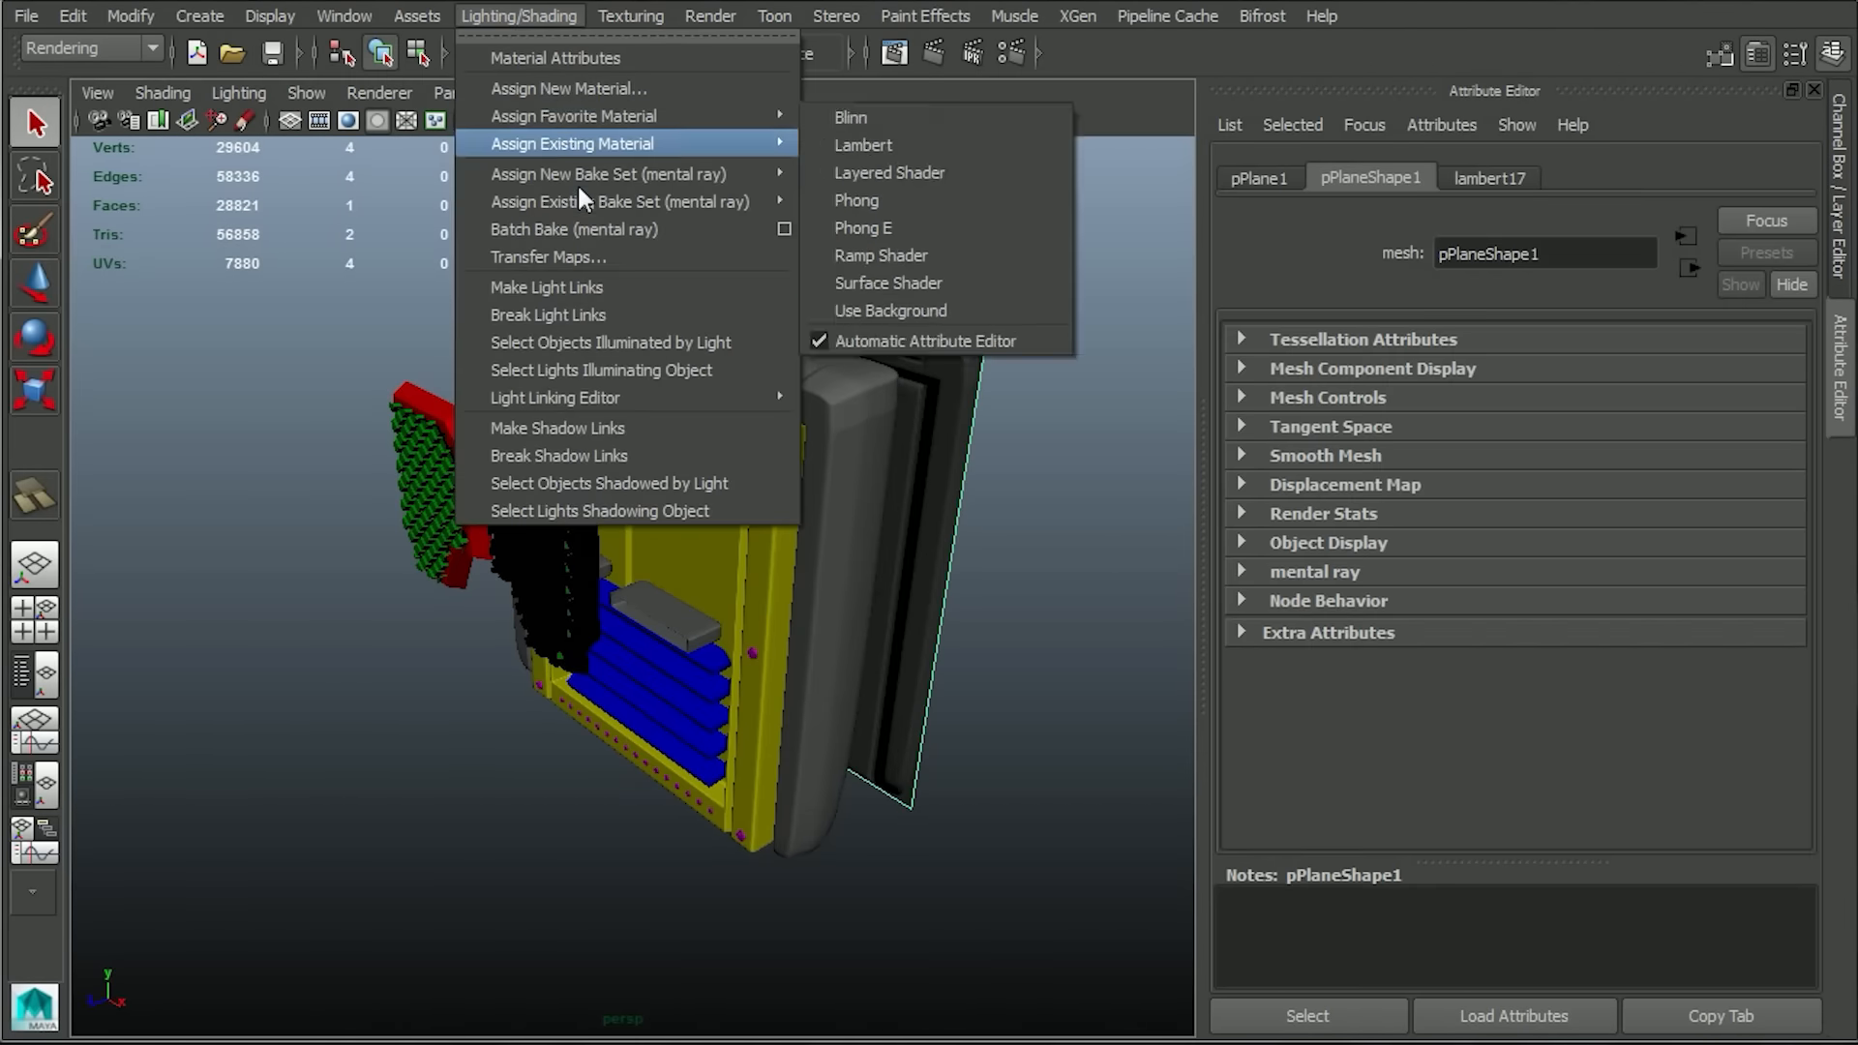
left_click(578, 252)
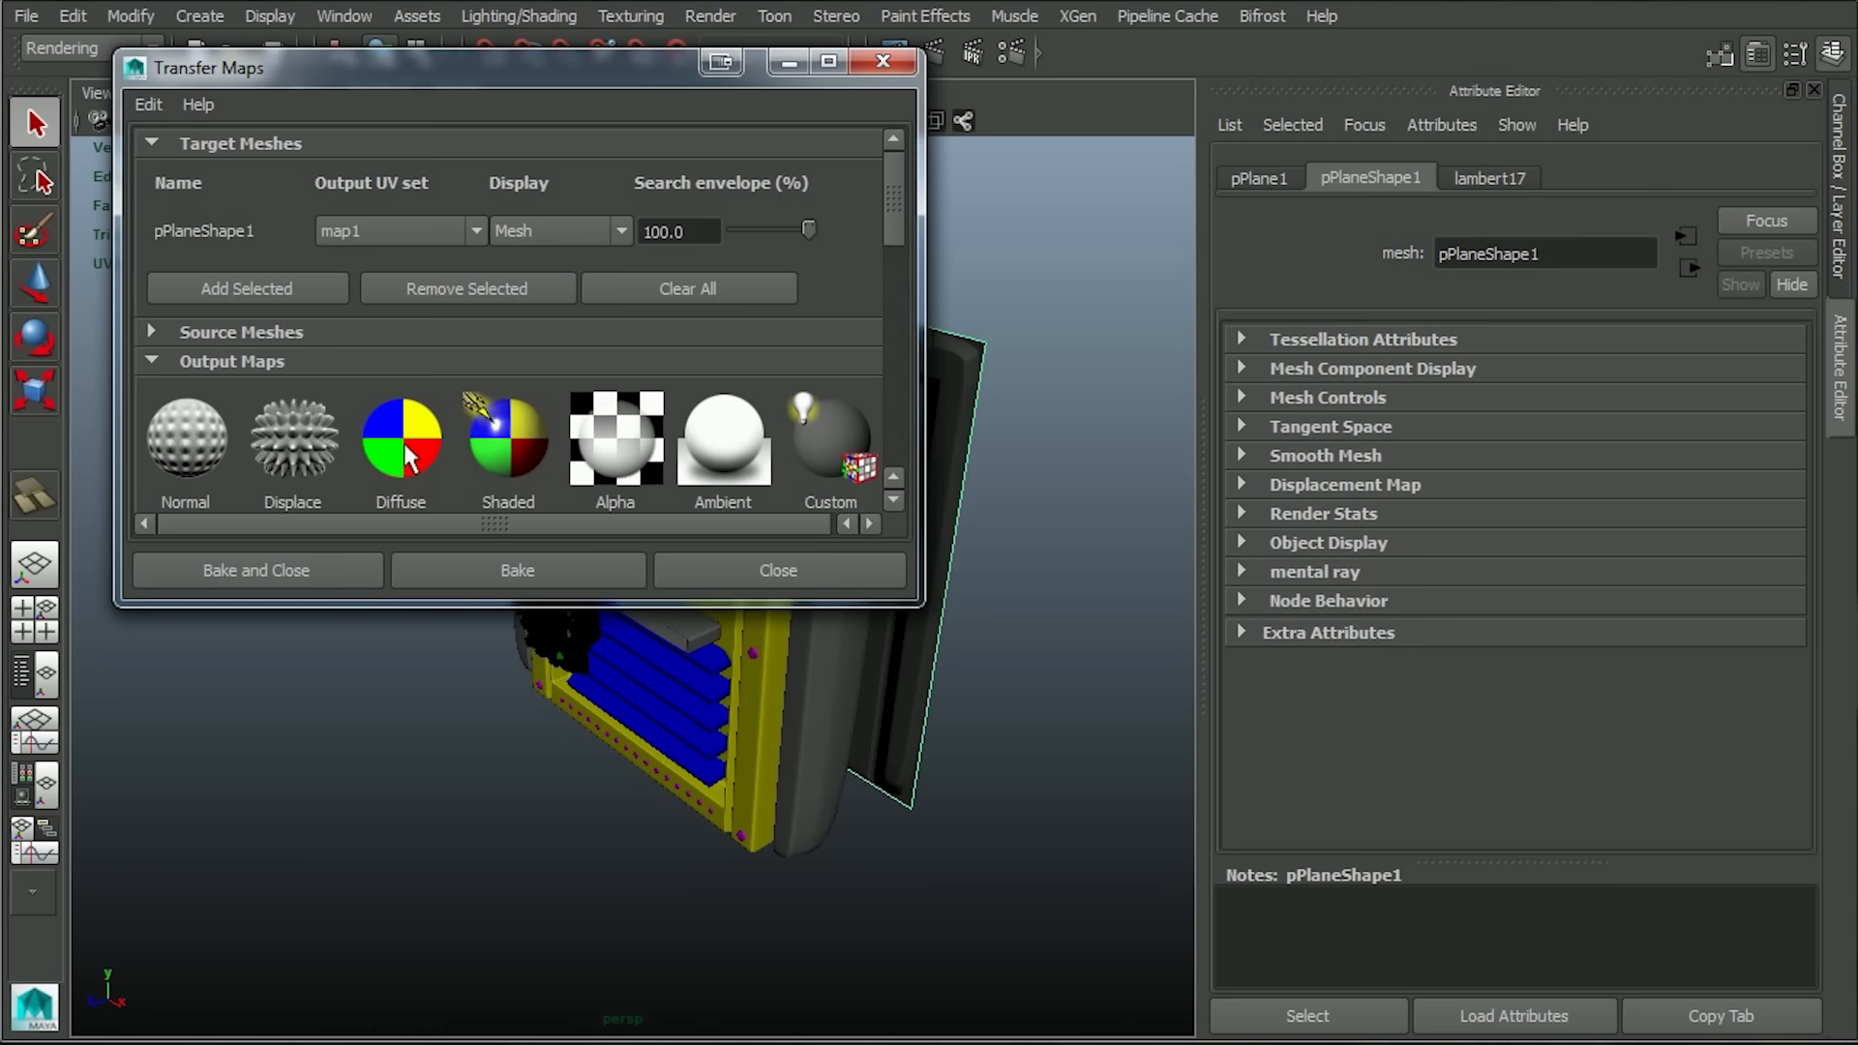
Add a diffuse color map output and turn off the existing normal and ambient occlusion outputs.
left_click_drag(898, 180, 887, 244)
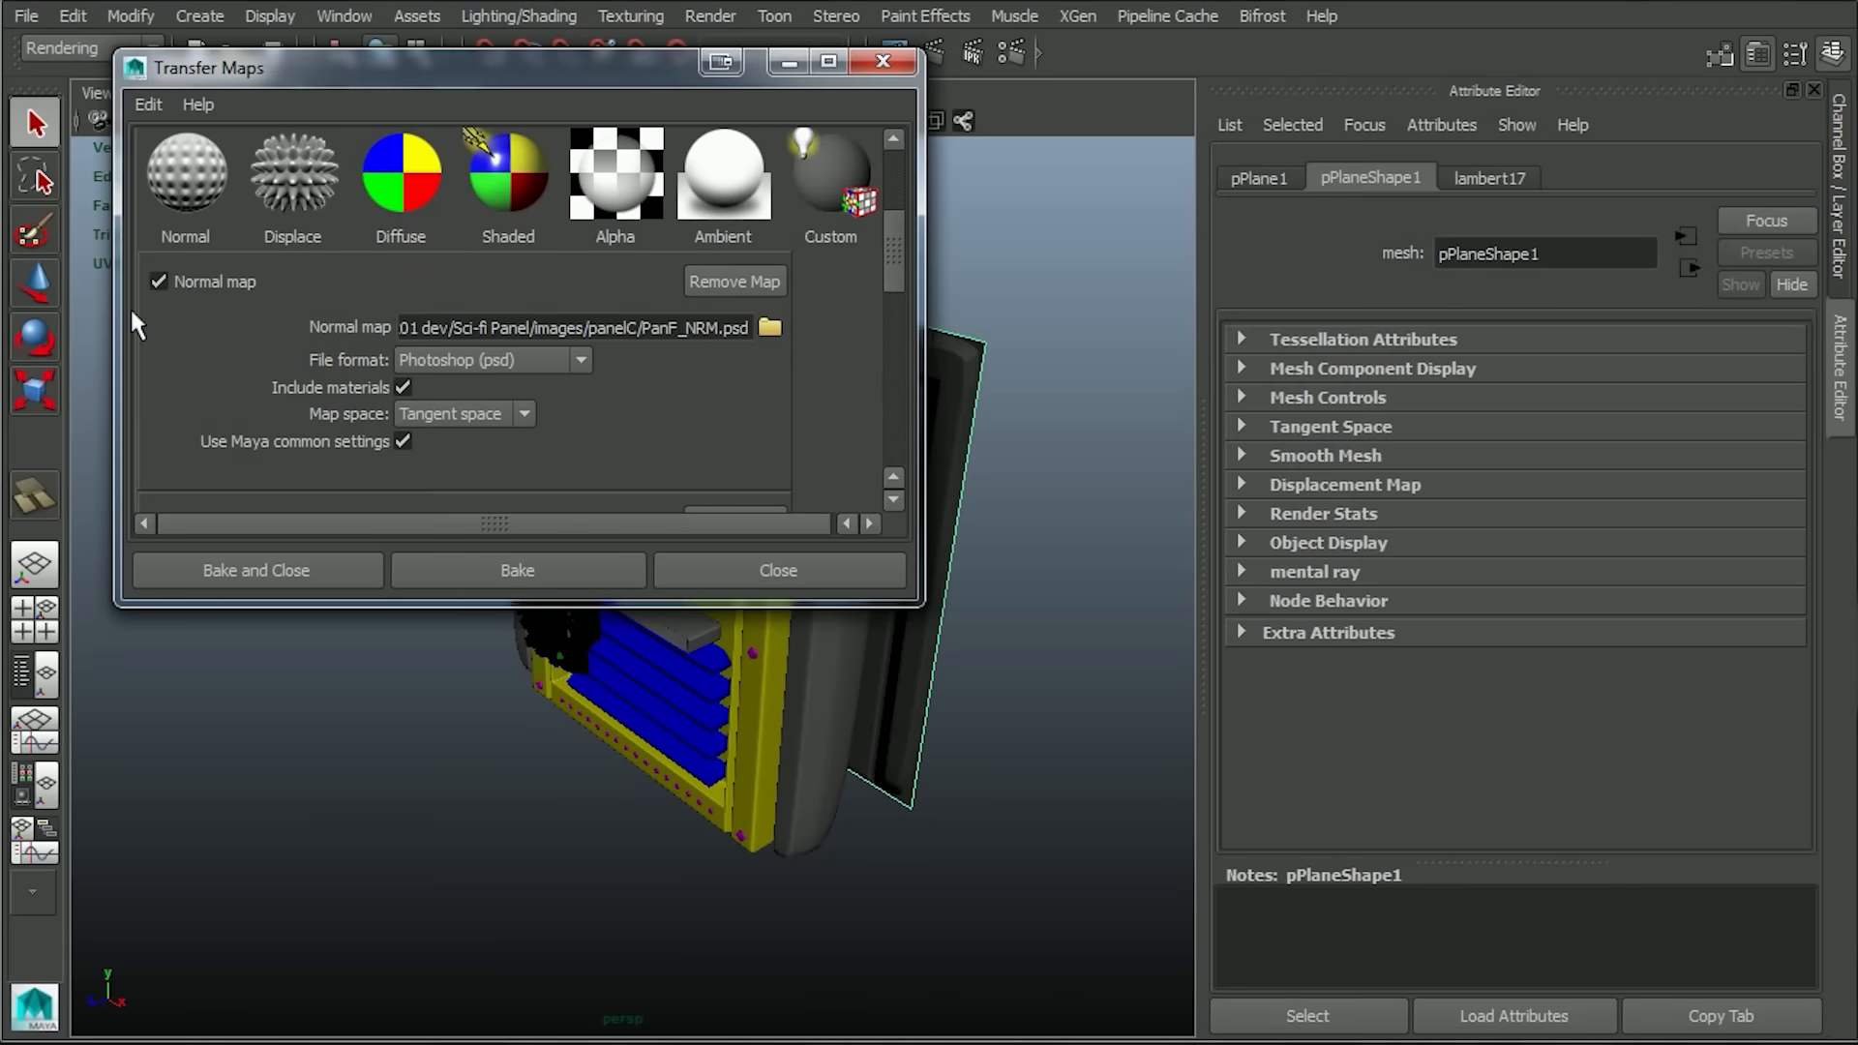
left_click(158, 282)
left_click(163, 359)
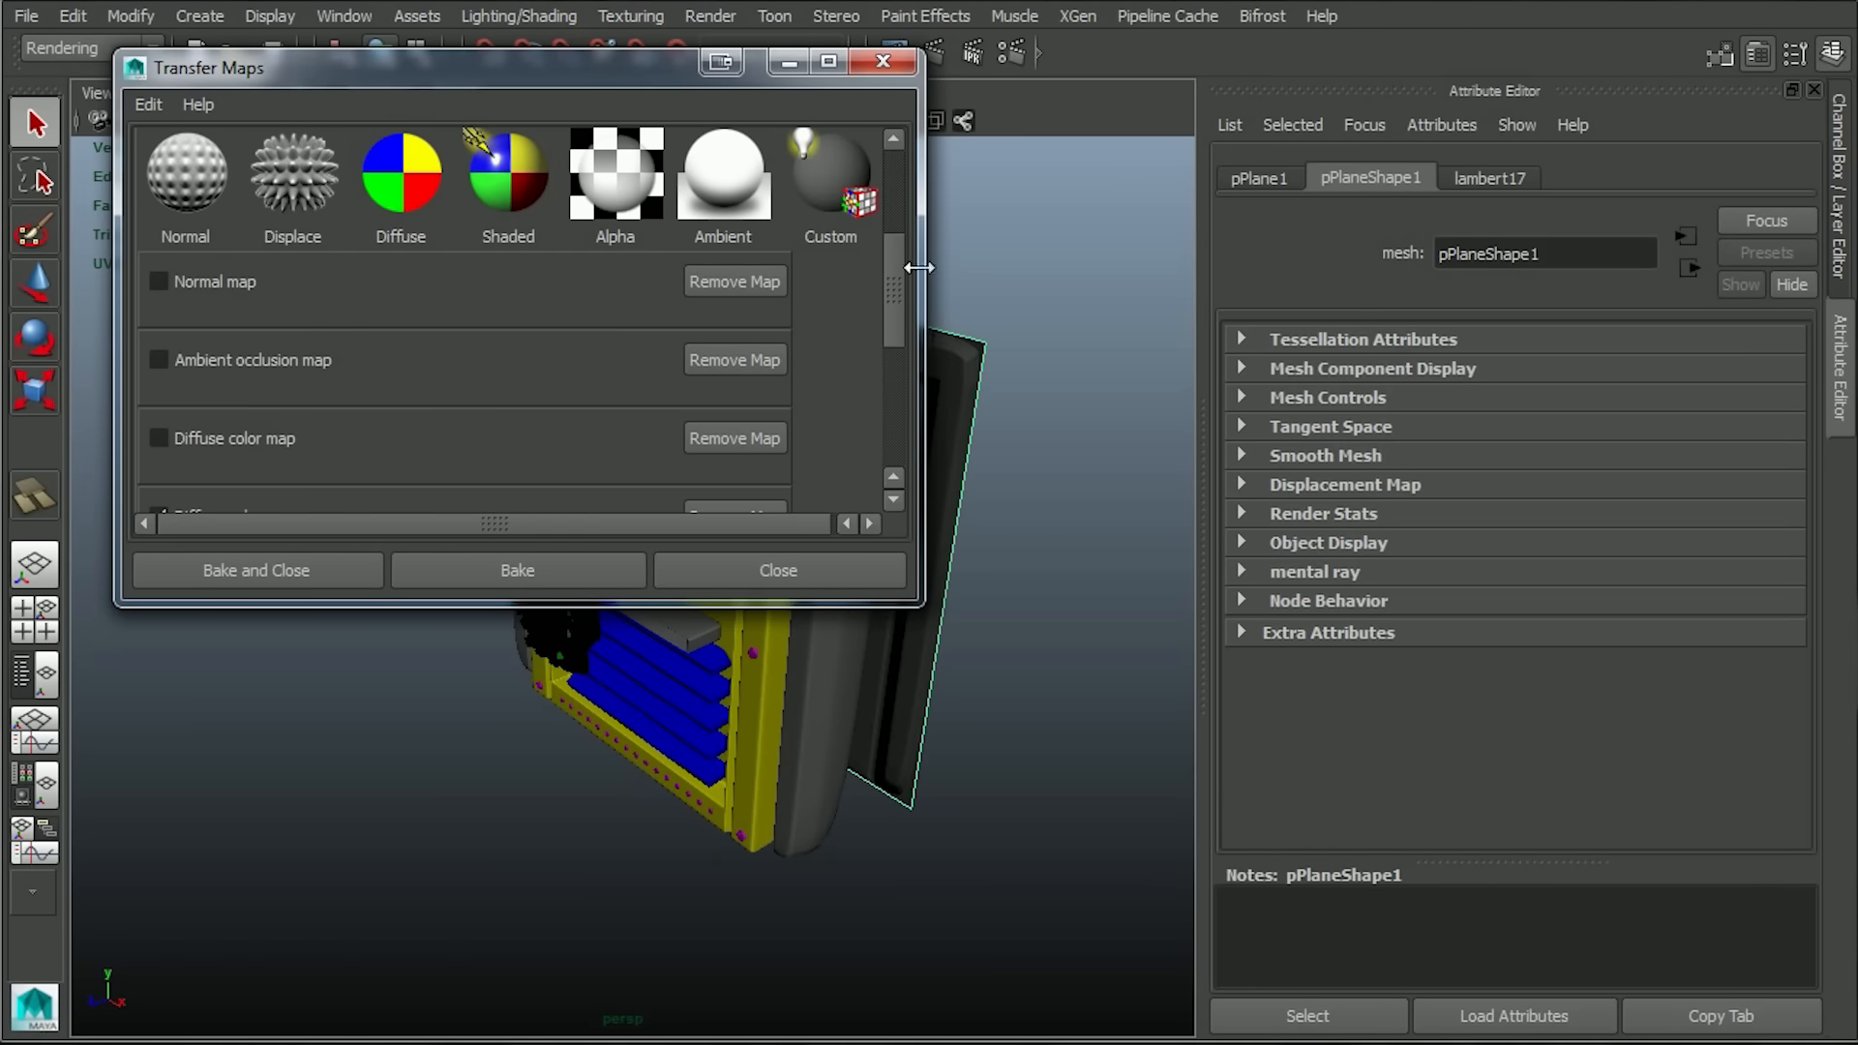
left_click_drag(896, 269, 910, 360)
scroll(887, 372, "down", 3)
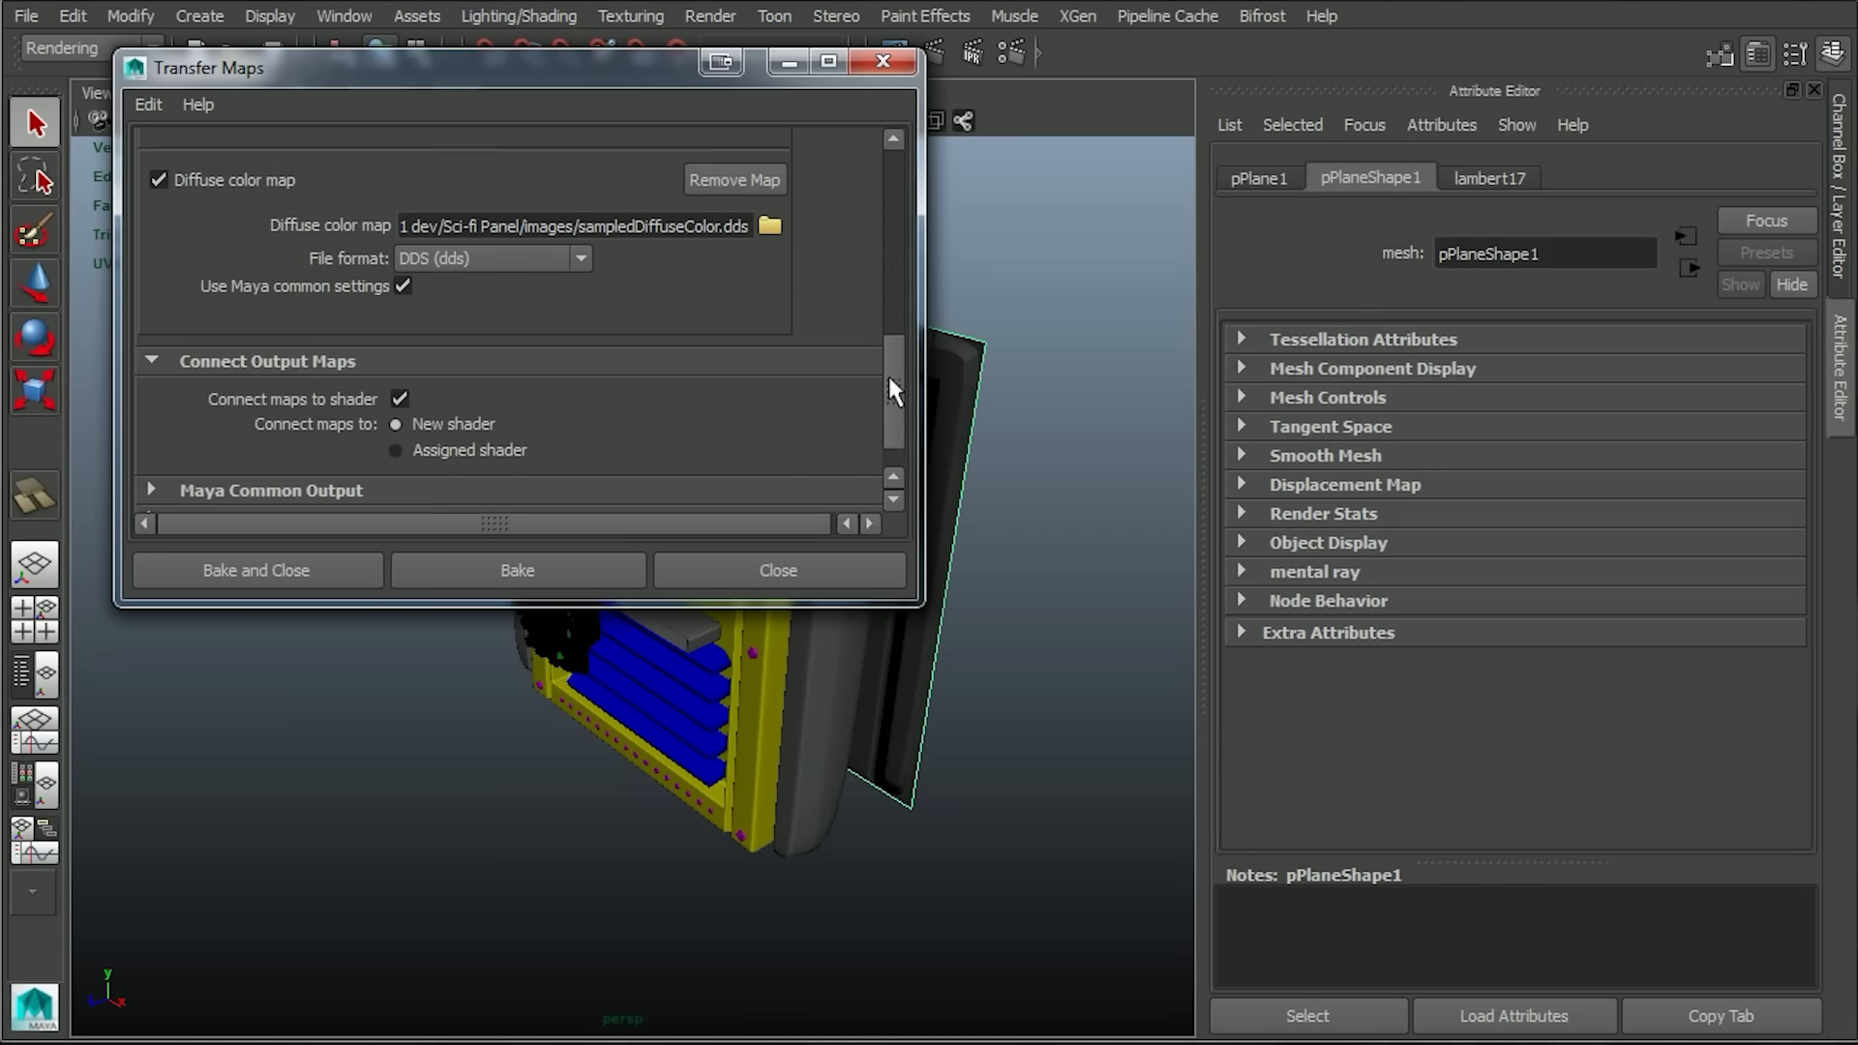
Browse to the images/panelC folder for the diffuse color map's output and set the file type to PSD.
left_click(769, 234)
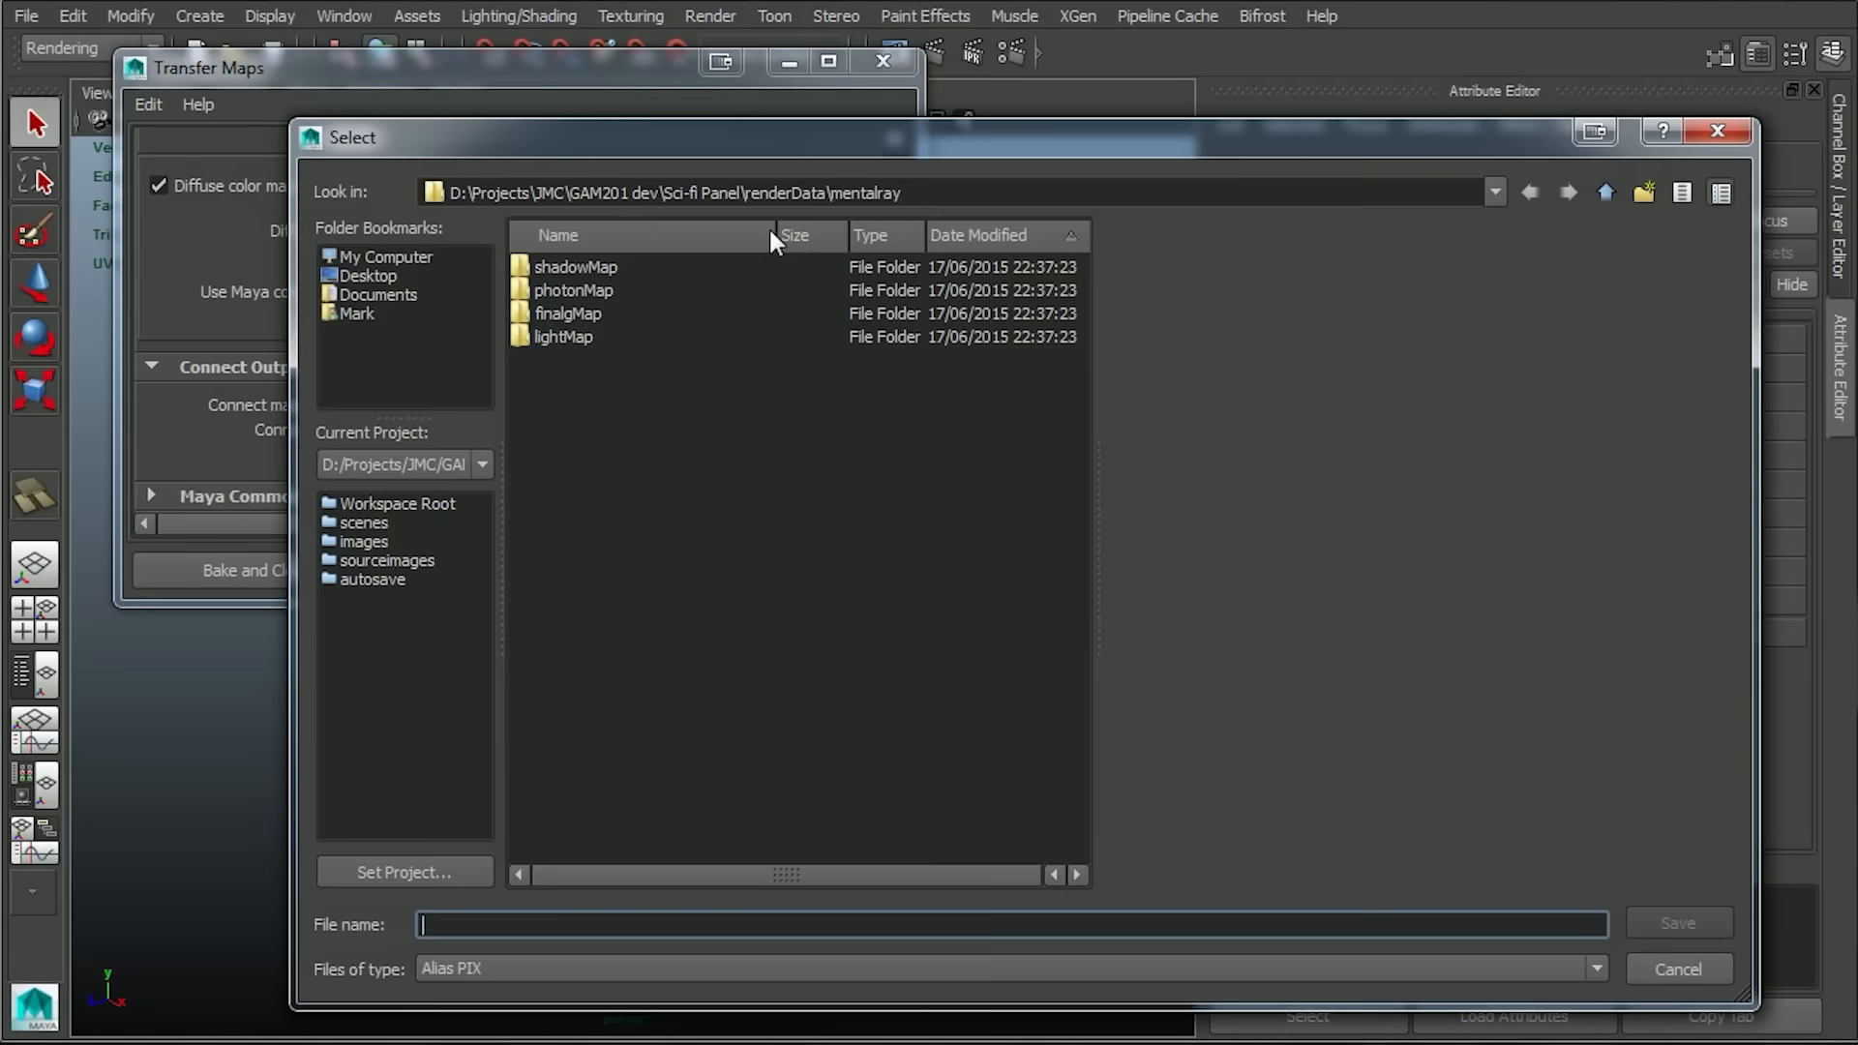
double_click(1598, 193)
double_click(556, 430)
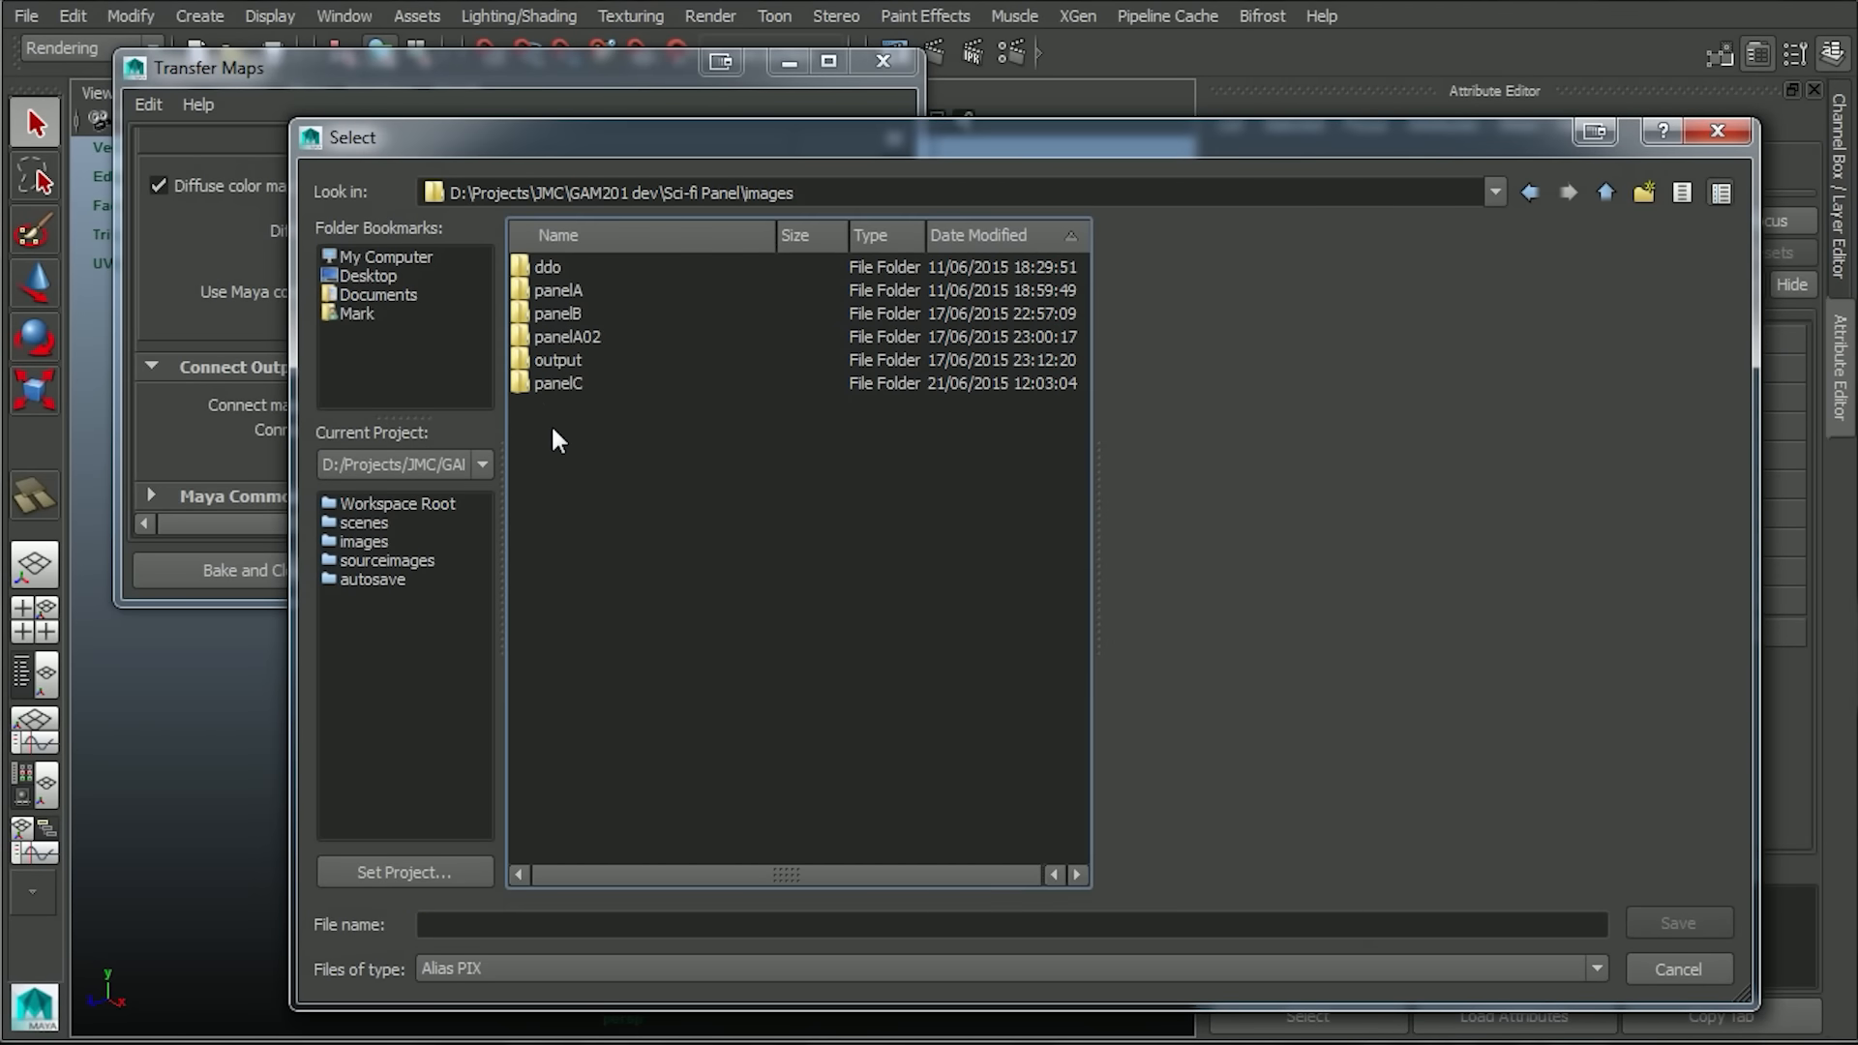
double_click(558, 383)
left_click(489, 922)
left_click(462, 971)
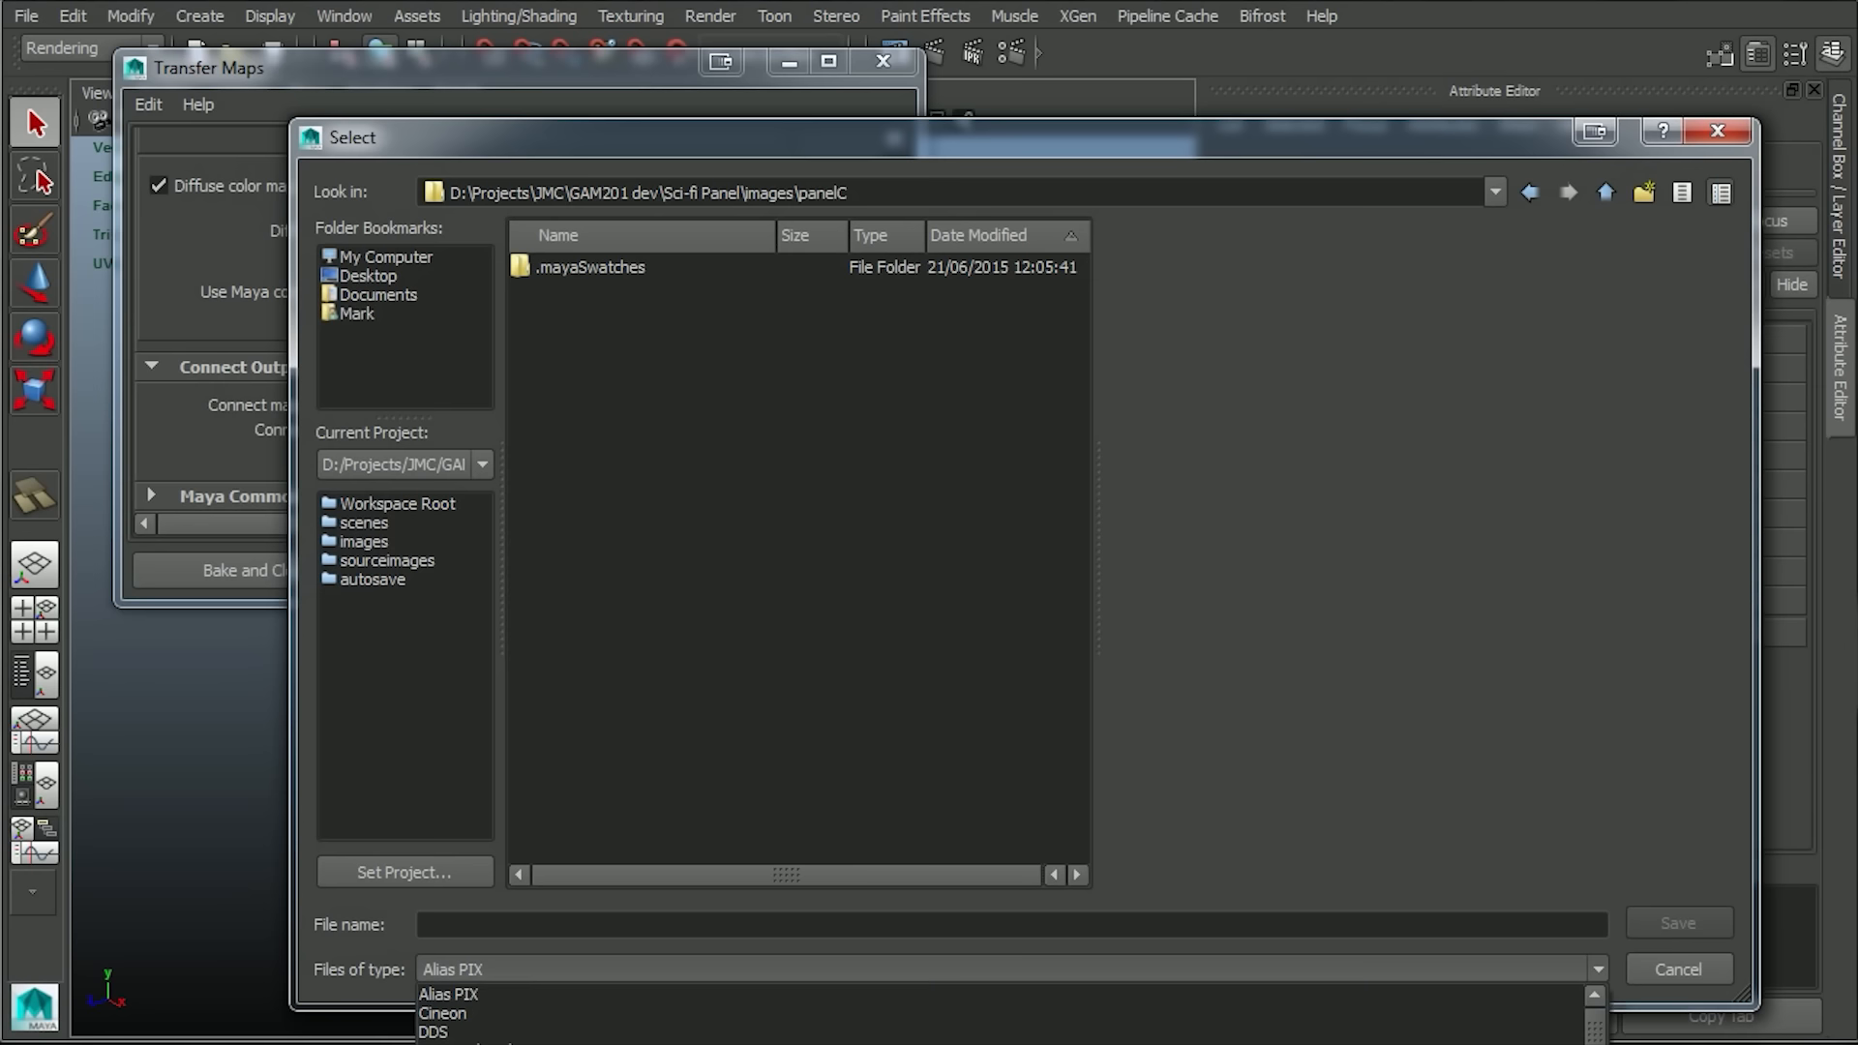
left_click(563, 133)
left_click_drag(555, 137, 564, 1)
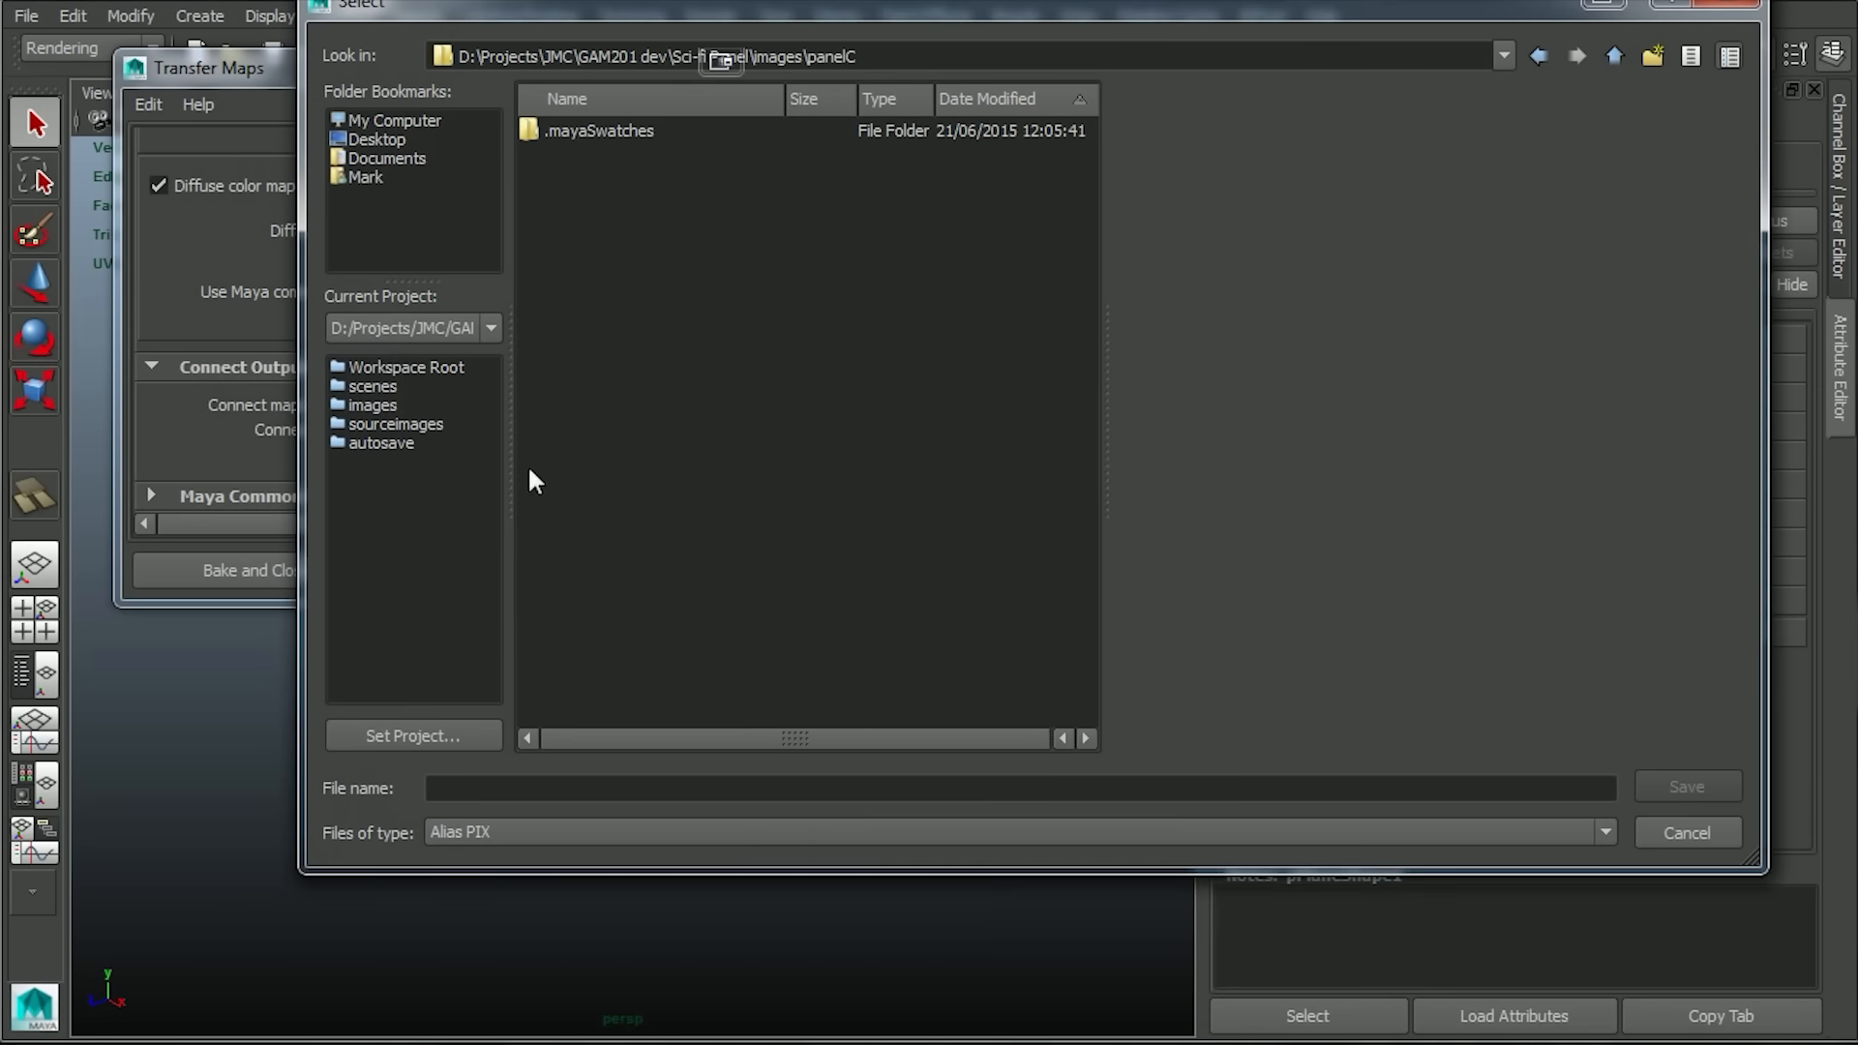
left_click(477, 838)
left_click(466, 1011)
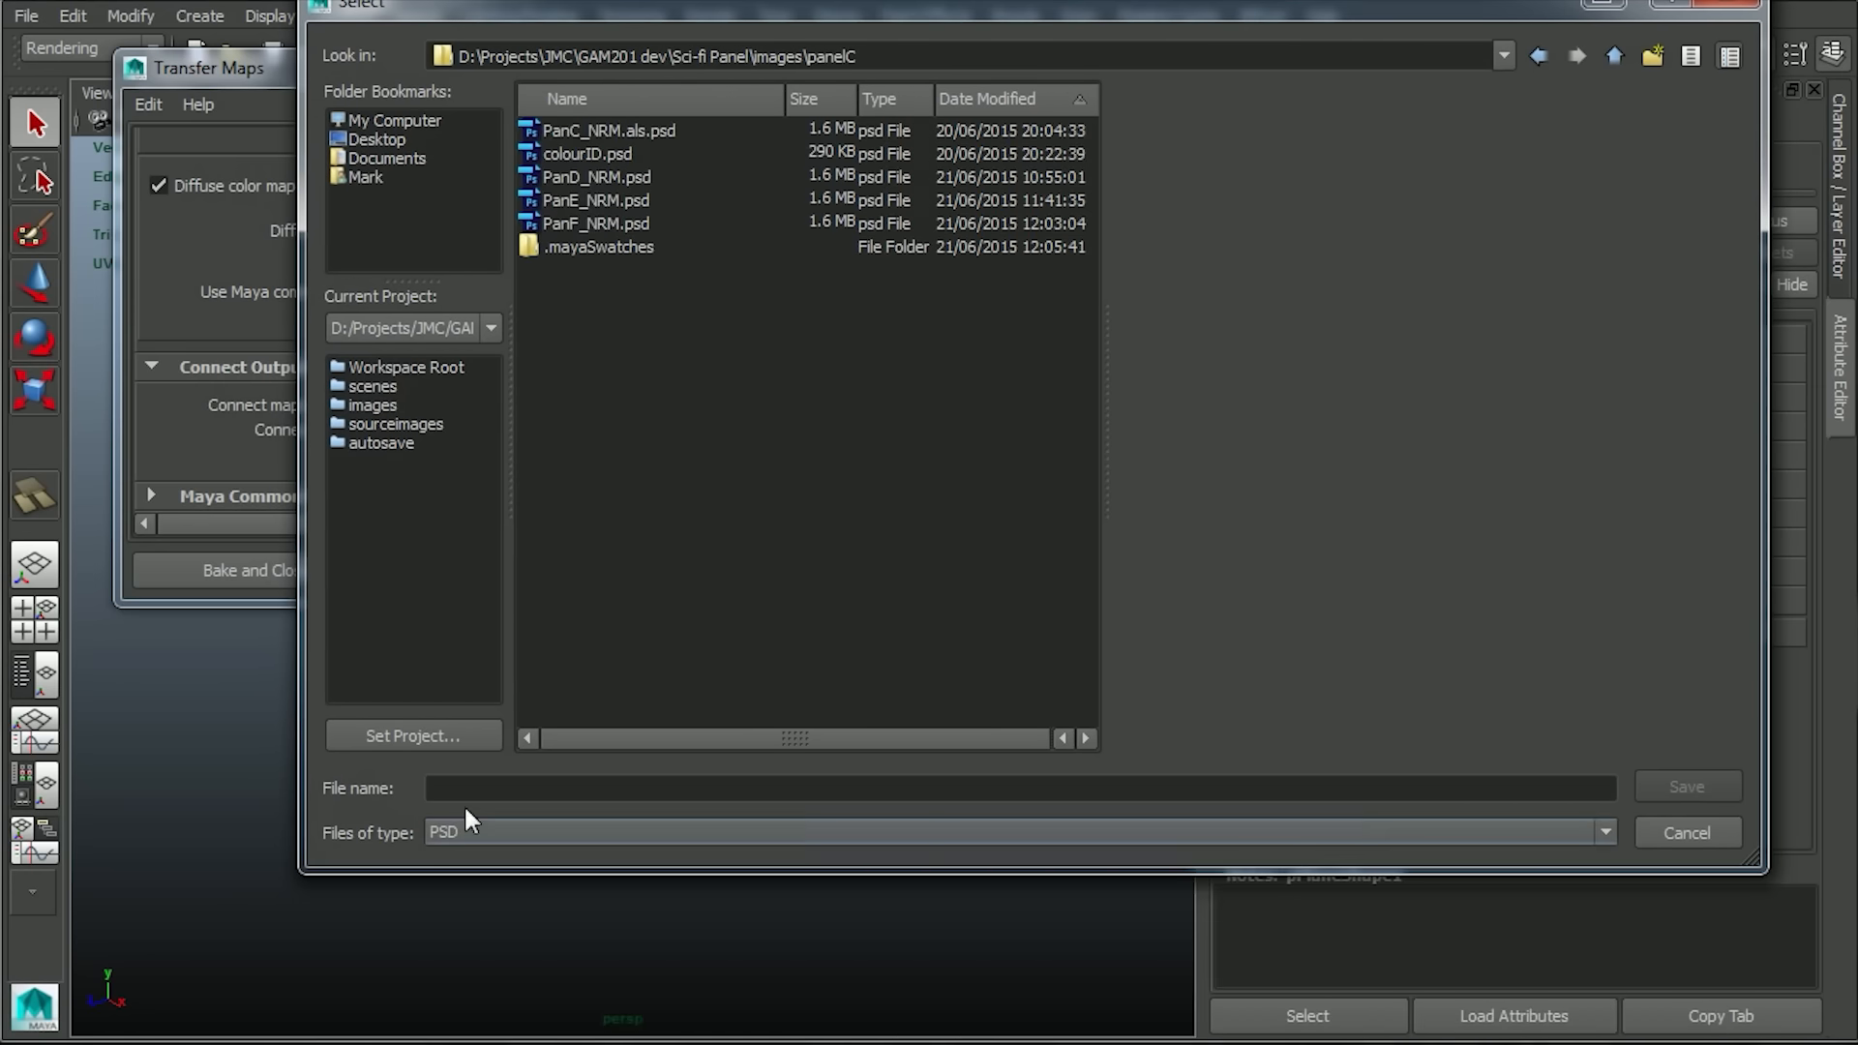
Name the diffuse color map PanF_DIF.psd and bake it onto the plane.
left_click(583, 220)
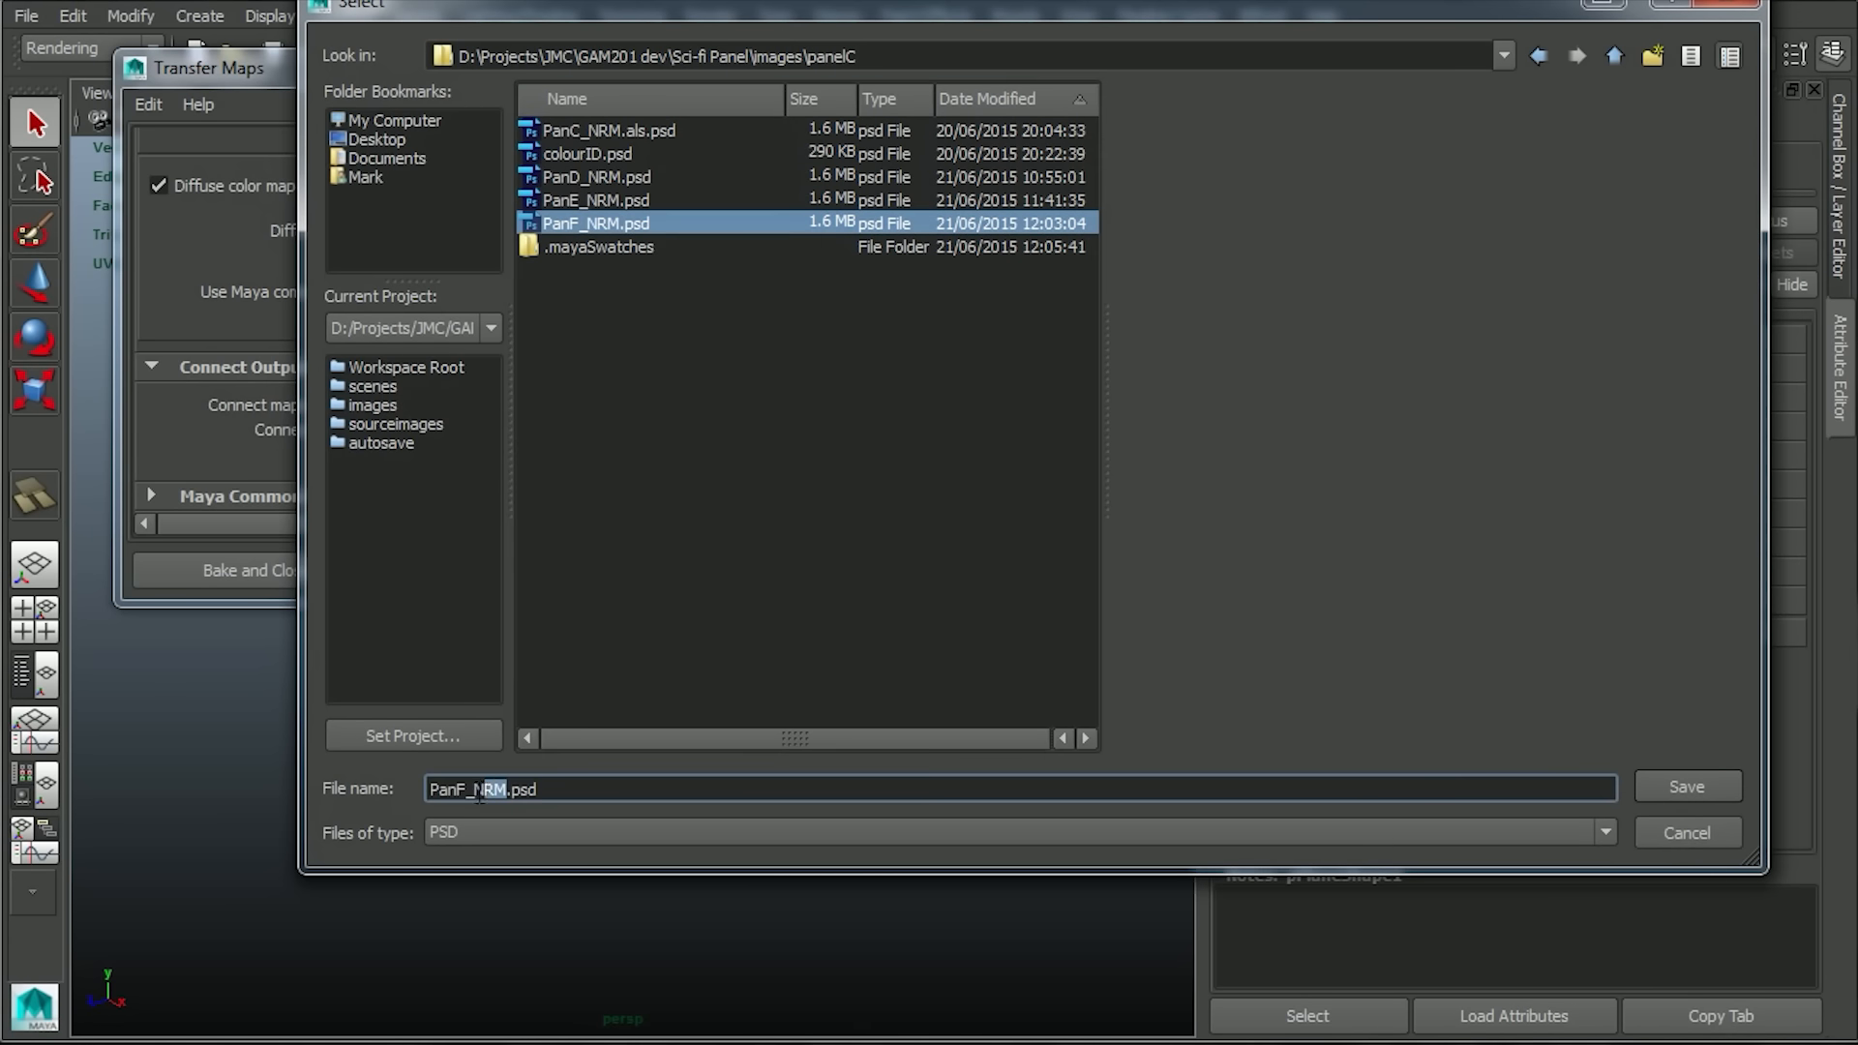
type("DIF")
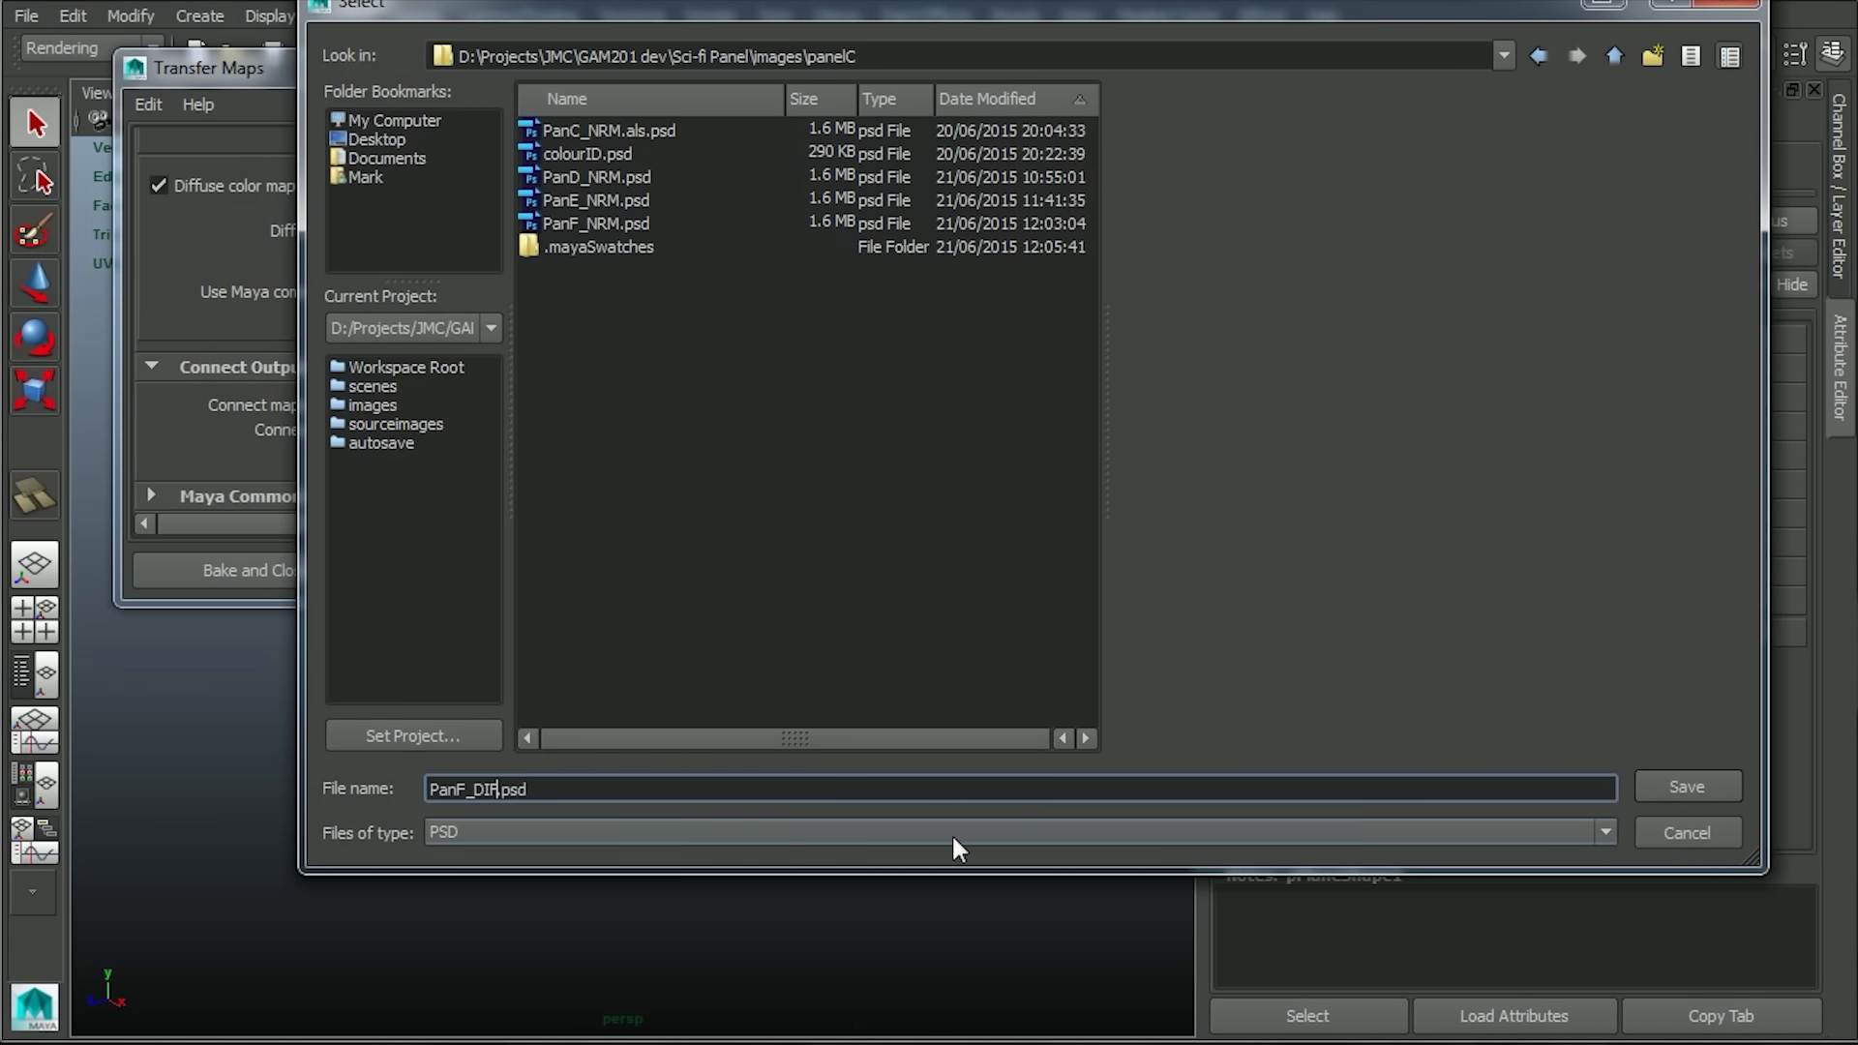
left_click(1689, 787)
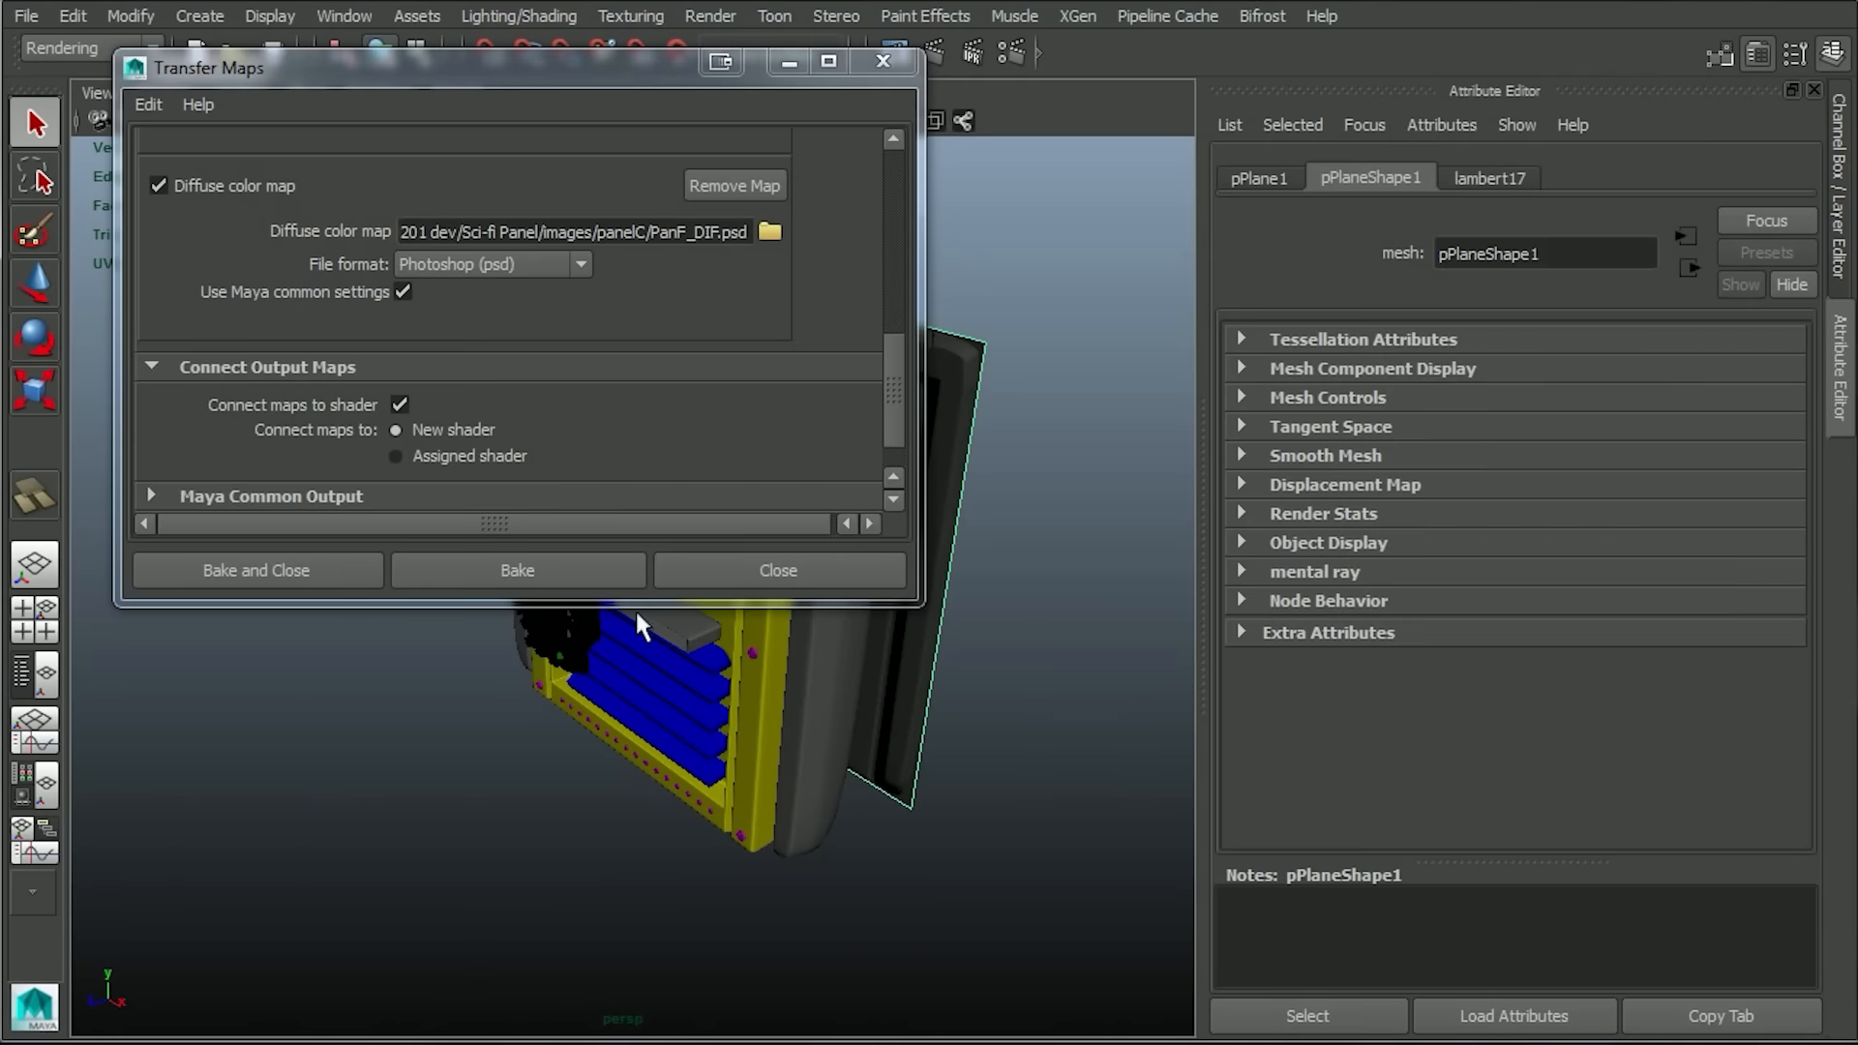
left_click(552, 570)
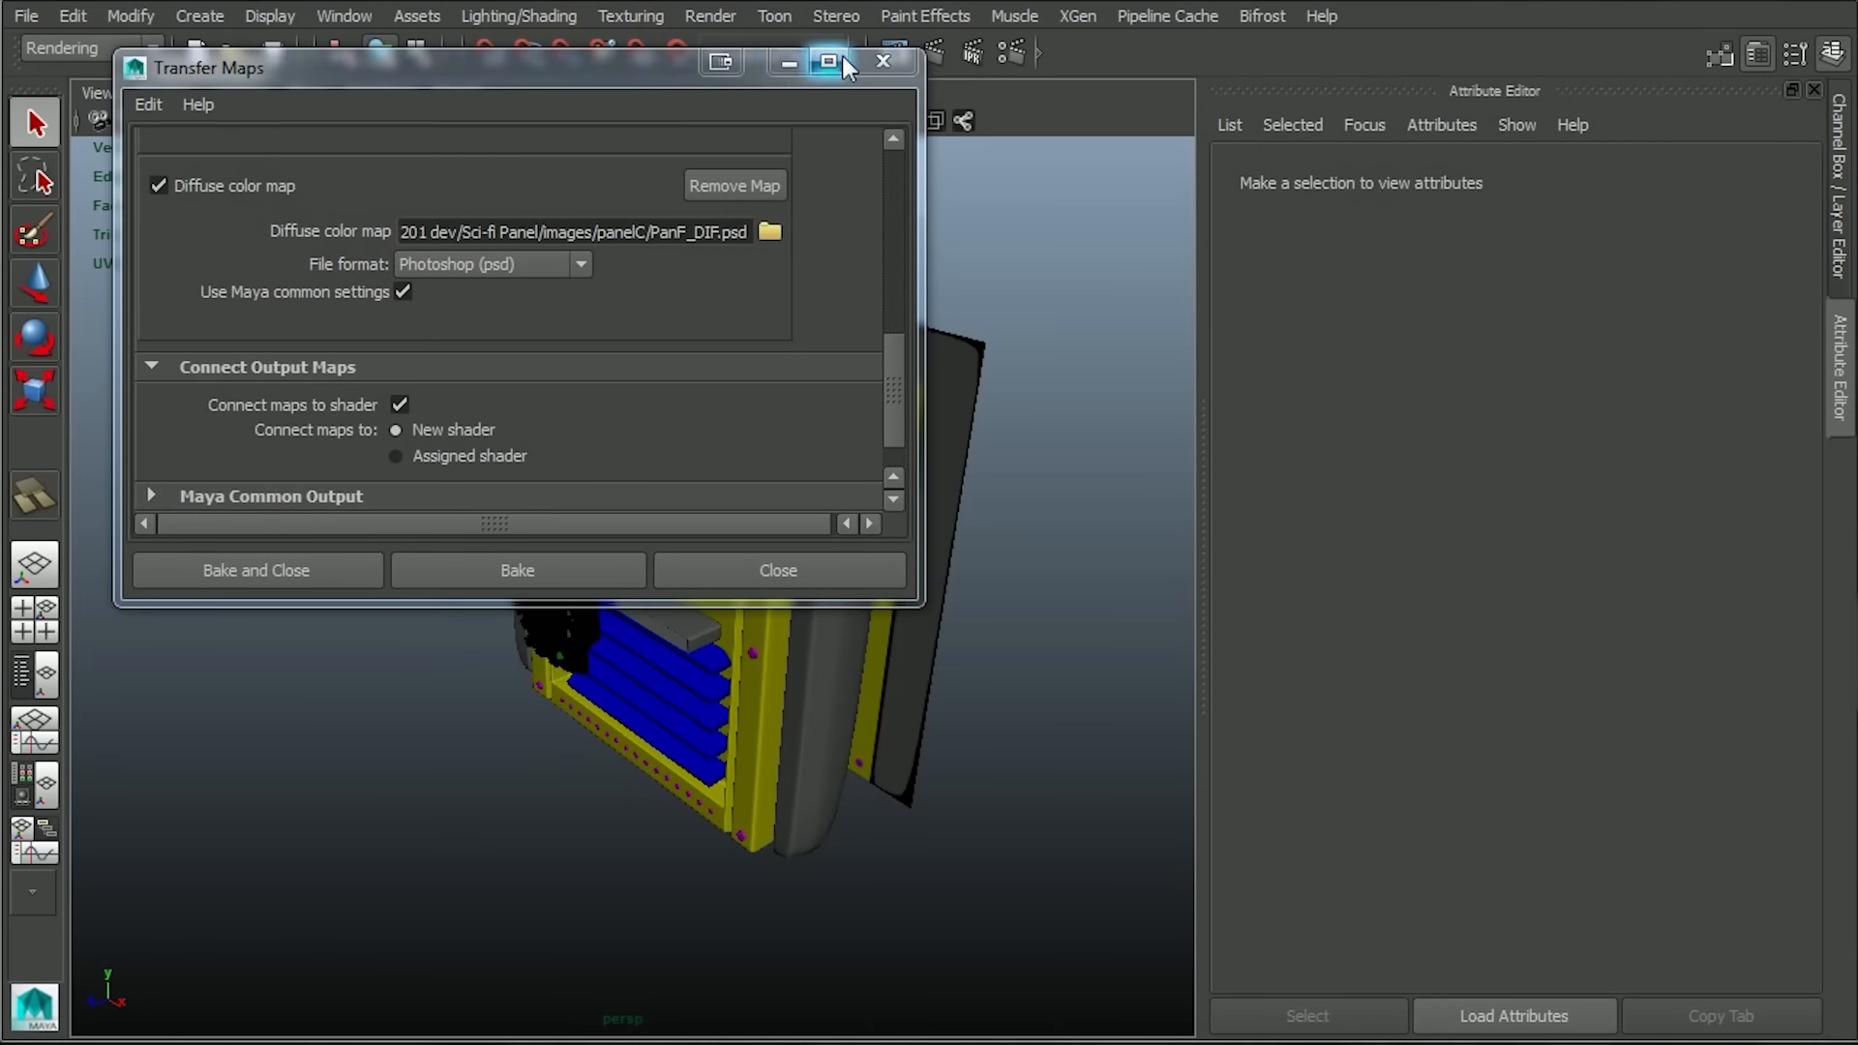
Close Transfer Maps, move the plane farther back from the panel, and inspect its baked color regions up close.
left_click(883, 61)
mouse_move(981, 586)
left_mouse_down("alt")
mouse_move(894, 573)
mouse_move(950, 583)
left_mouse_up("alt")
left_click(892, 571)
key("w")
left_click_drag(1079, 643, 907, 630, "alt")
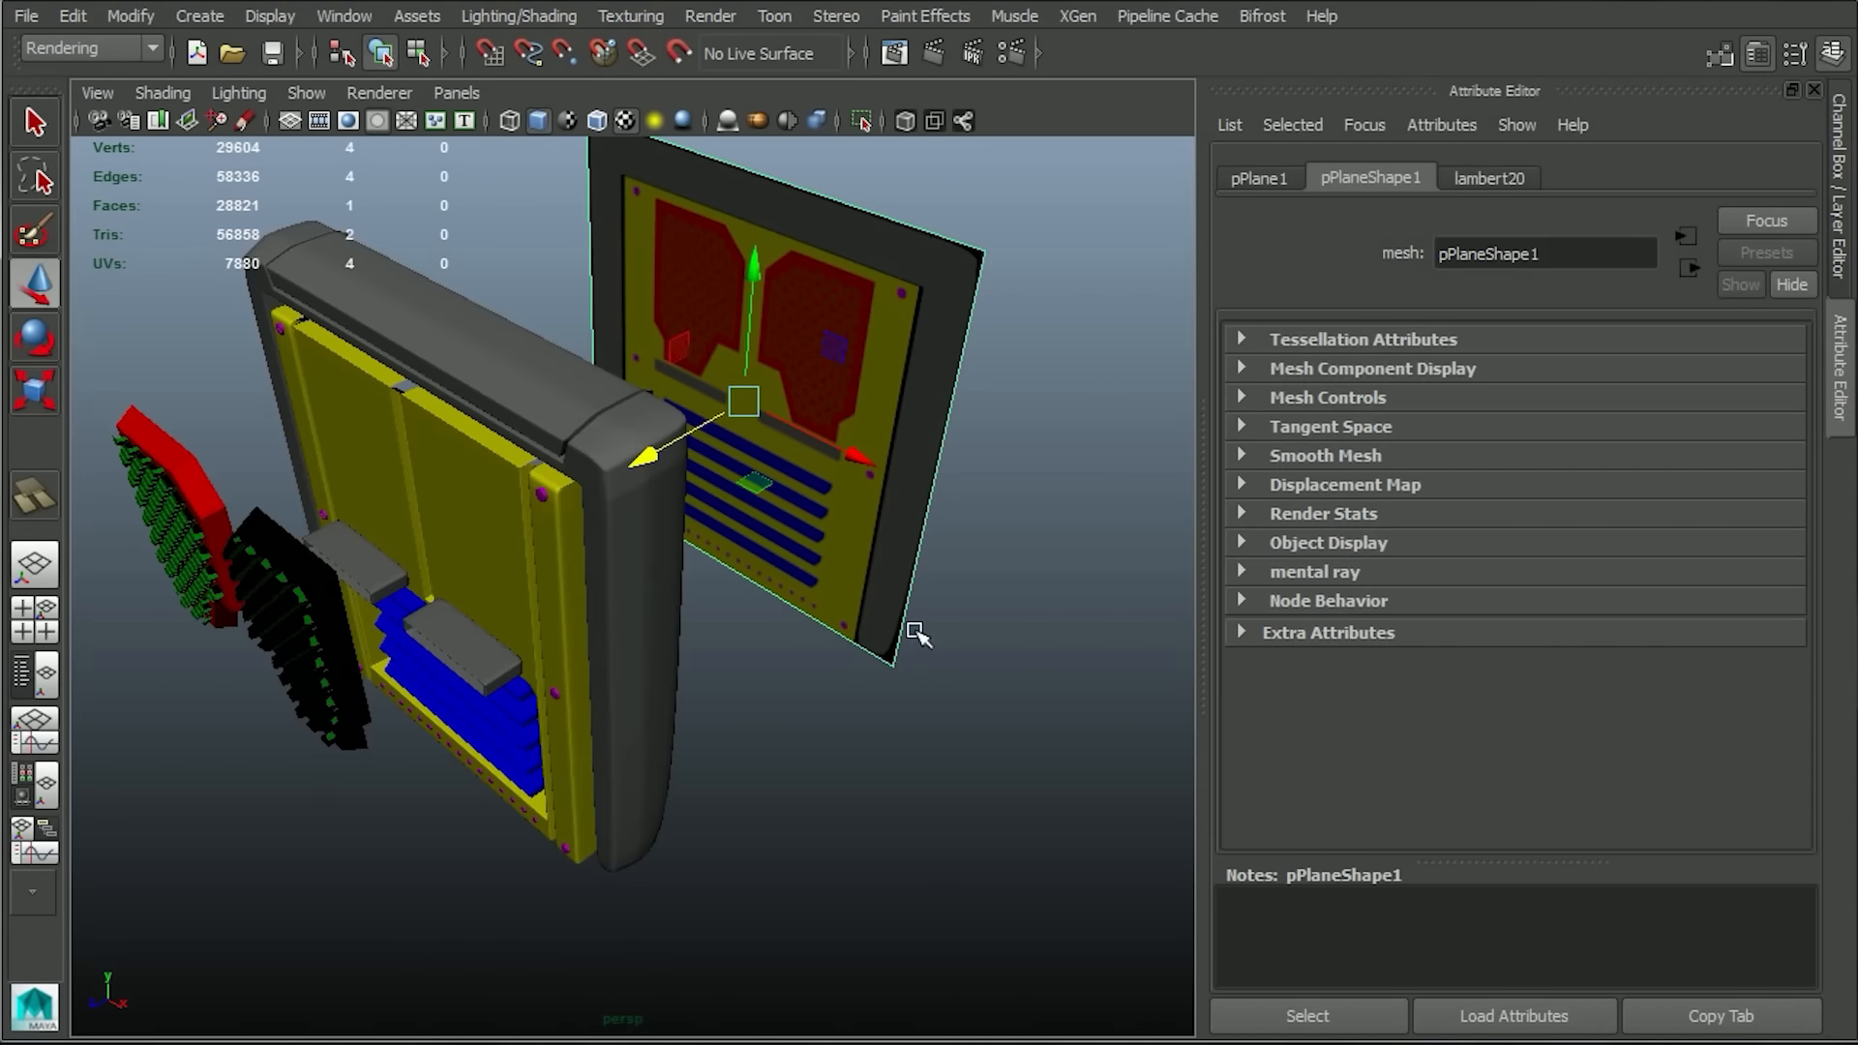
key("f")
right_click_drag(911, 587, 788, 784, "alt")
left_click_drag(788, 784, 815, 708, "alt")
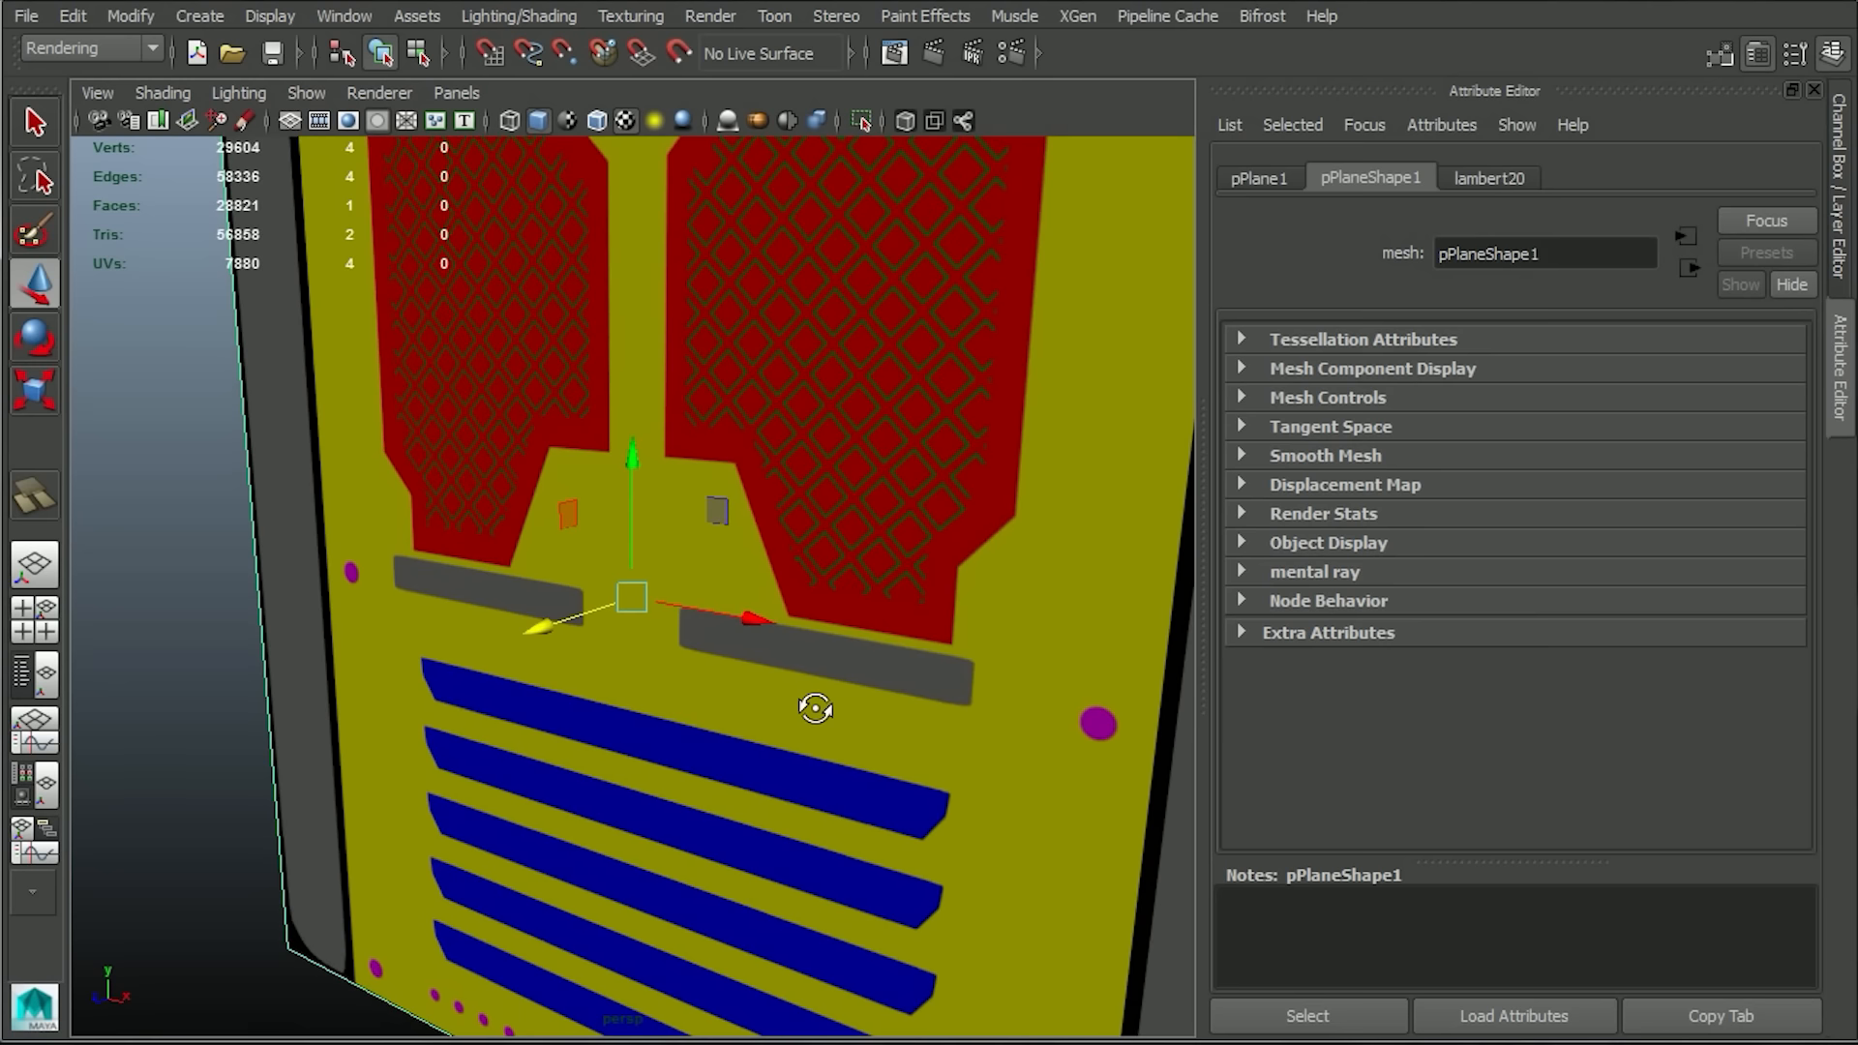
left_click_drag(760, 634, 854, 626, "alt")
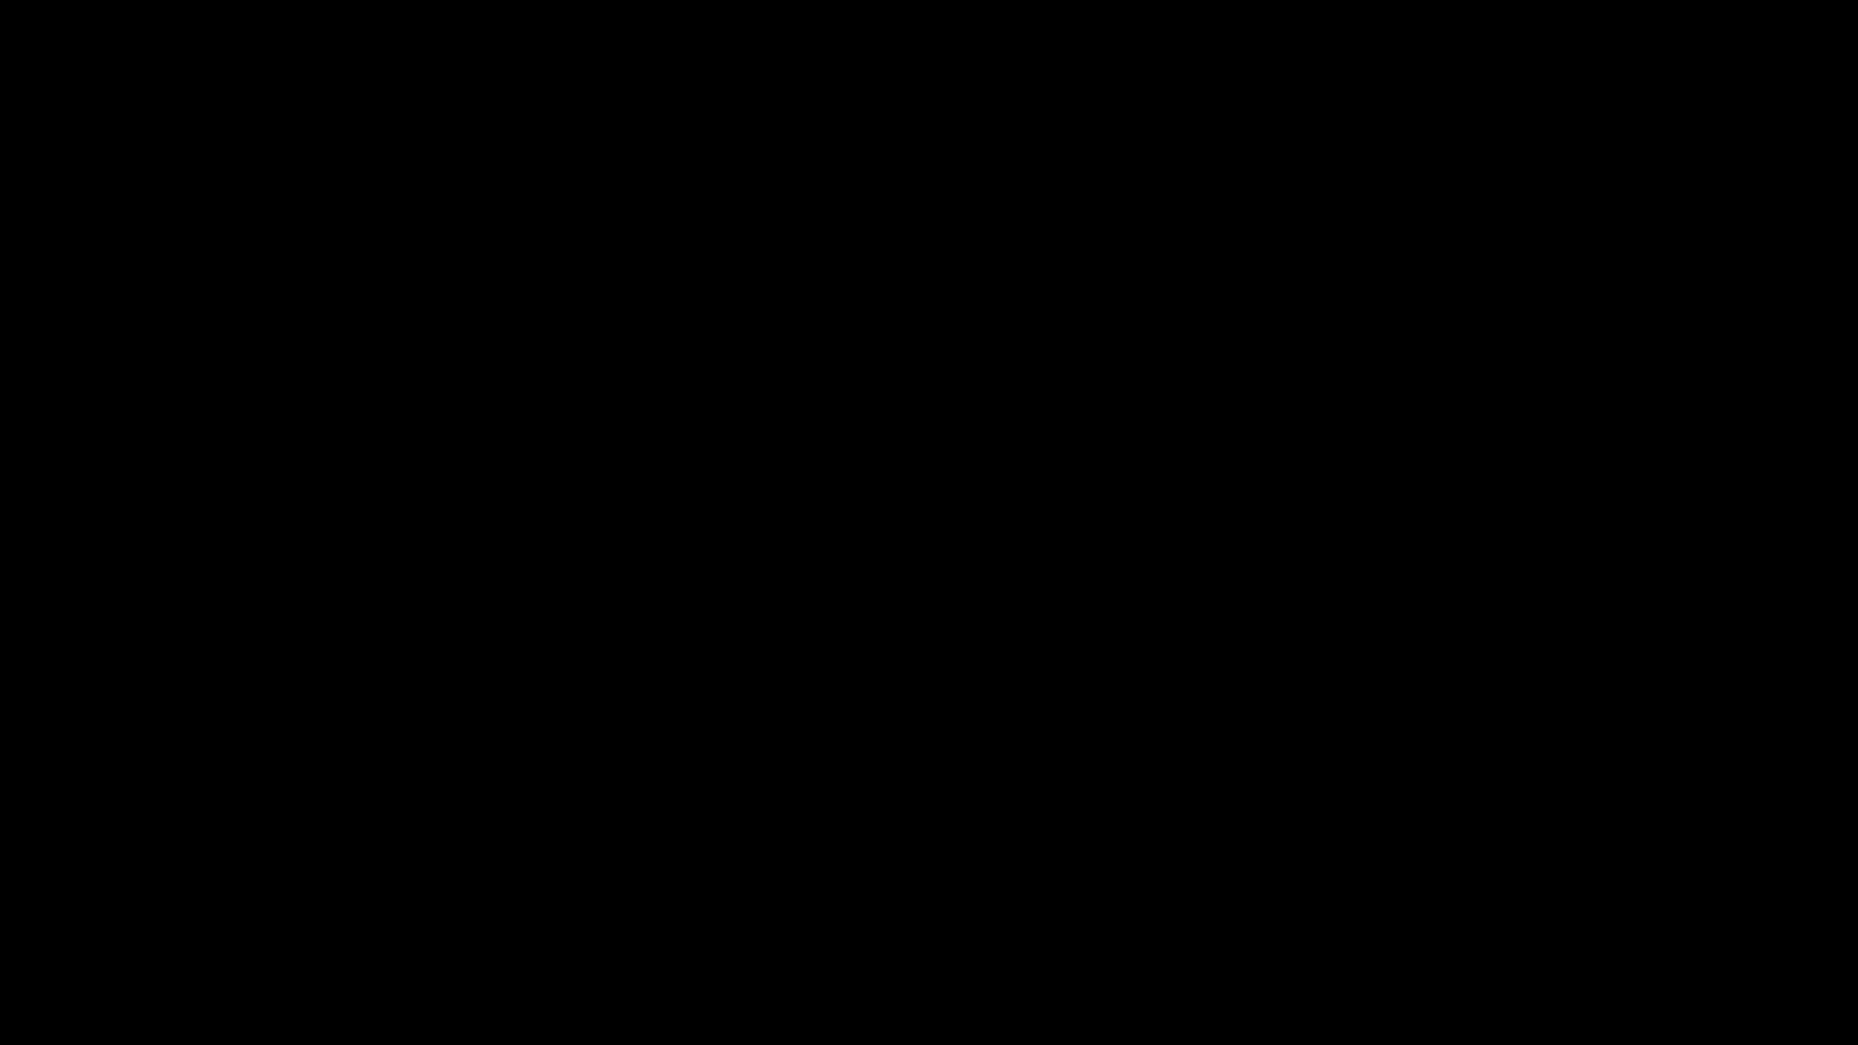